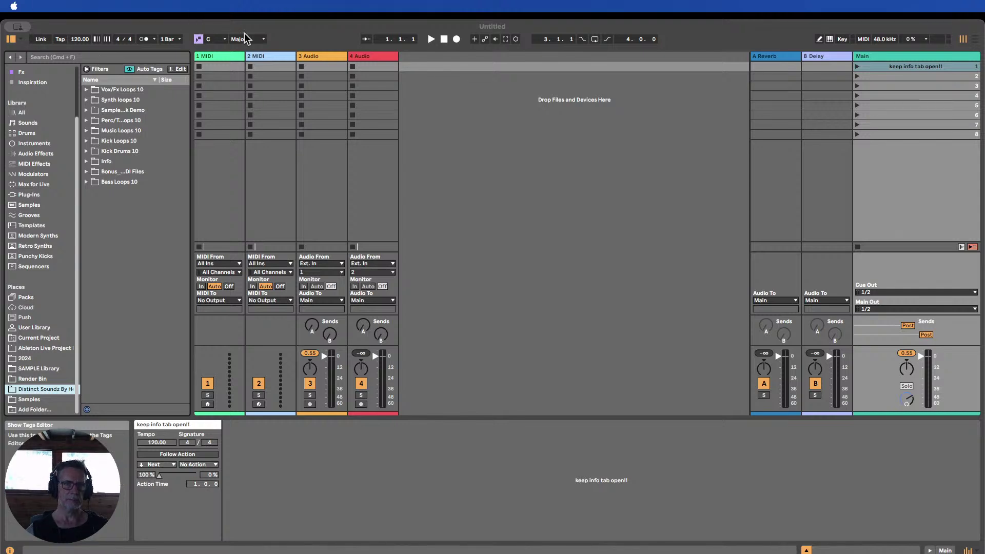
Widen the browser and load the Distinct Soundz demo WAV from Sample Pack Demo onto the 3 Audio track
drag(316, 23, 322, 14)
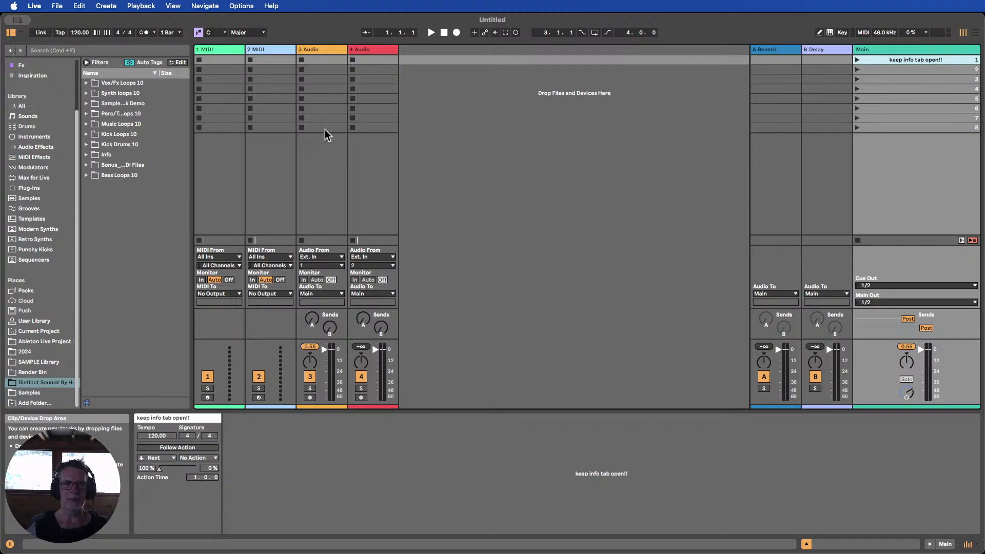
mouse_move(193, 127)
mouse_down()
mouse_move(224, 125)
mouse_move(211, 127)
mouse_up()
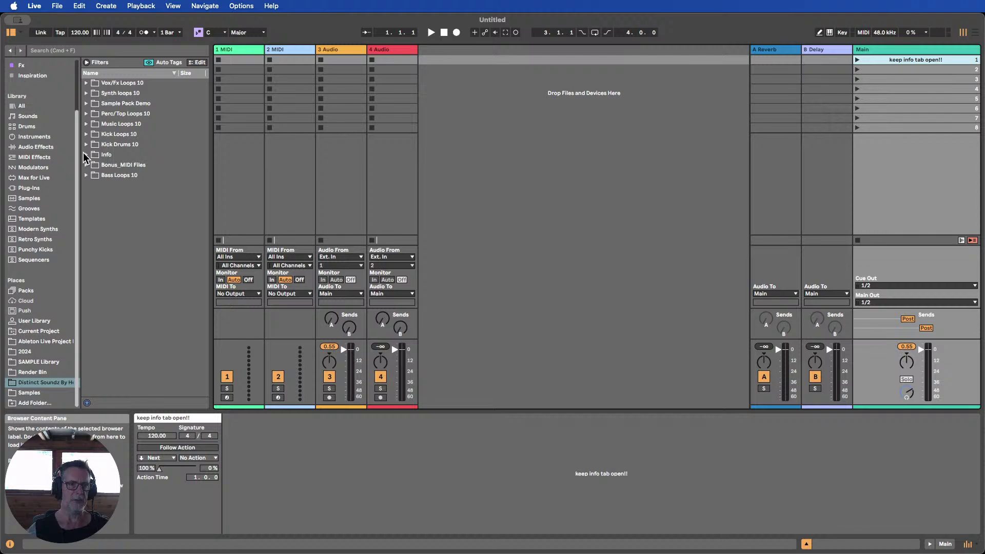
click(86, 104)
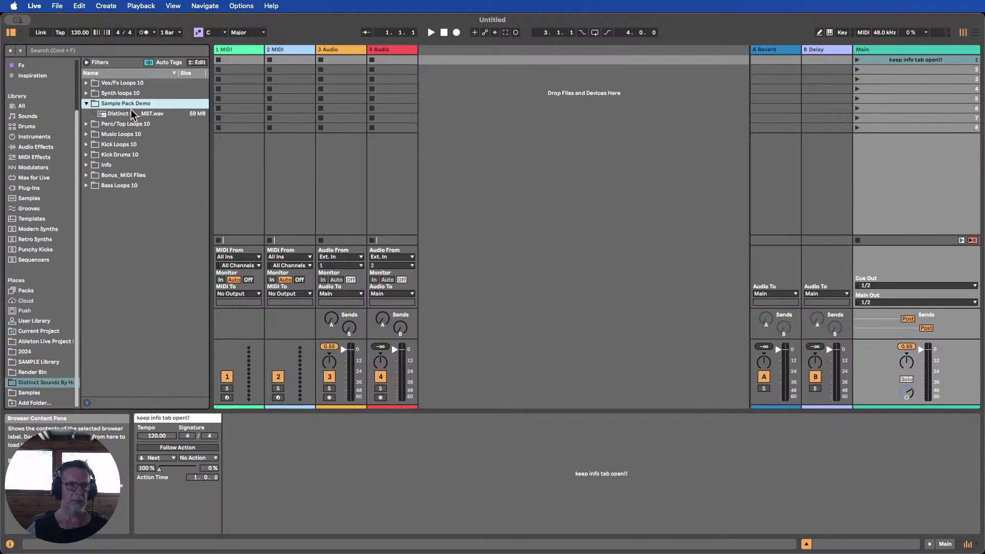
drag(128, 114, 385, 49)
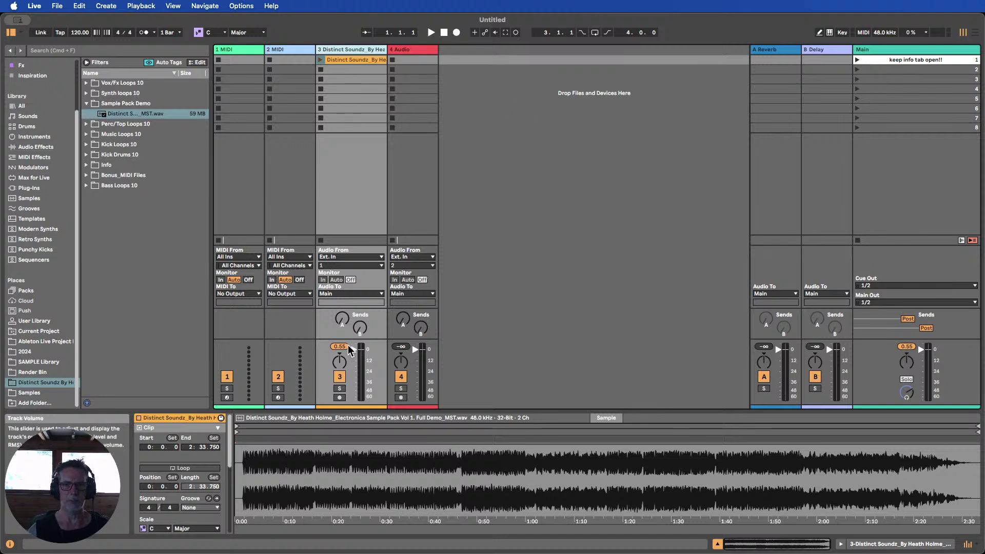
Enlarge the mixer's level meters, reset the demo track's peak level and launch its clip
drag(347, 340, 354, 261)
click(339, 249)
click(322, 63)
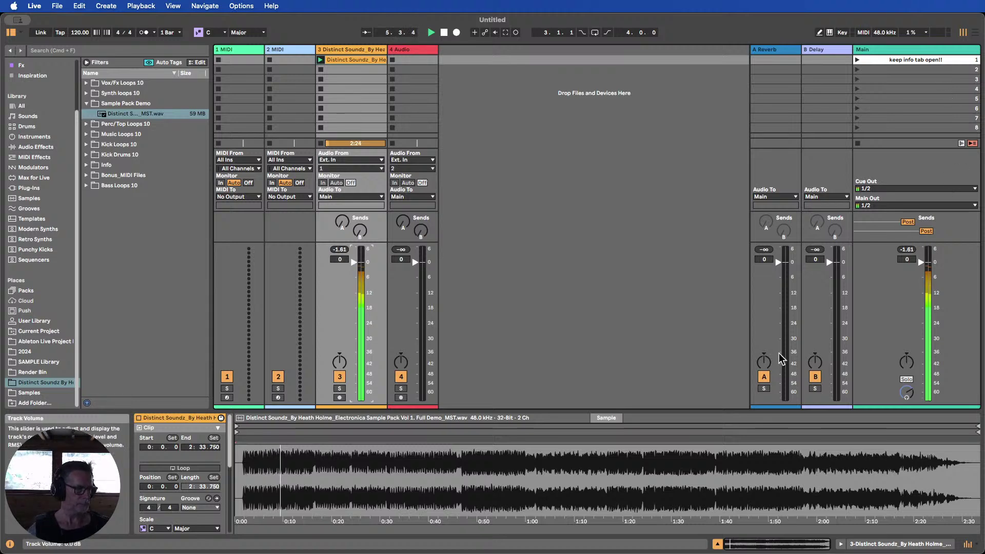
Hide the clip view and lower the playing demo track's volume to -9.4 dB, ending with playback stopped
drag(628, 410, 633, 281)
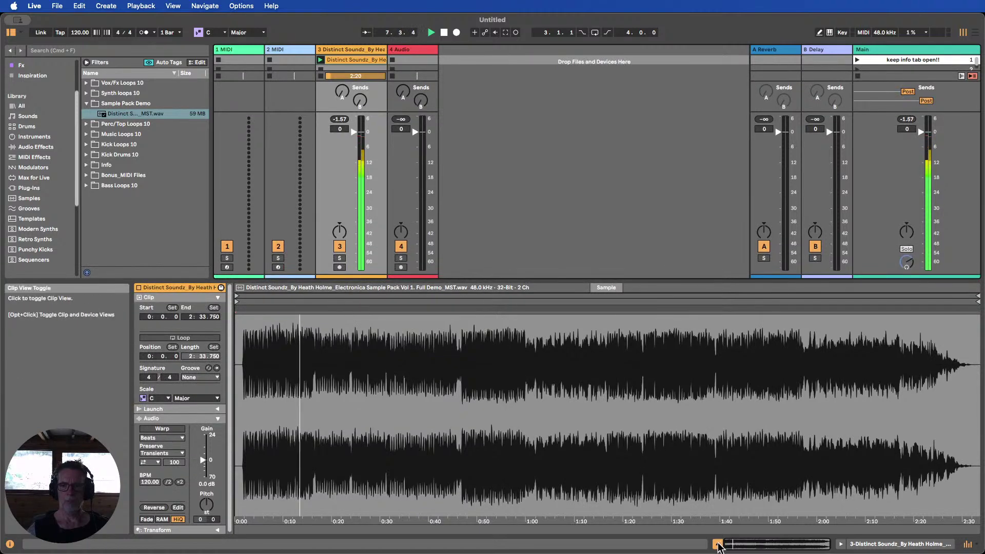
click(717, 544)
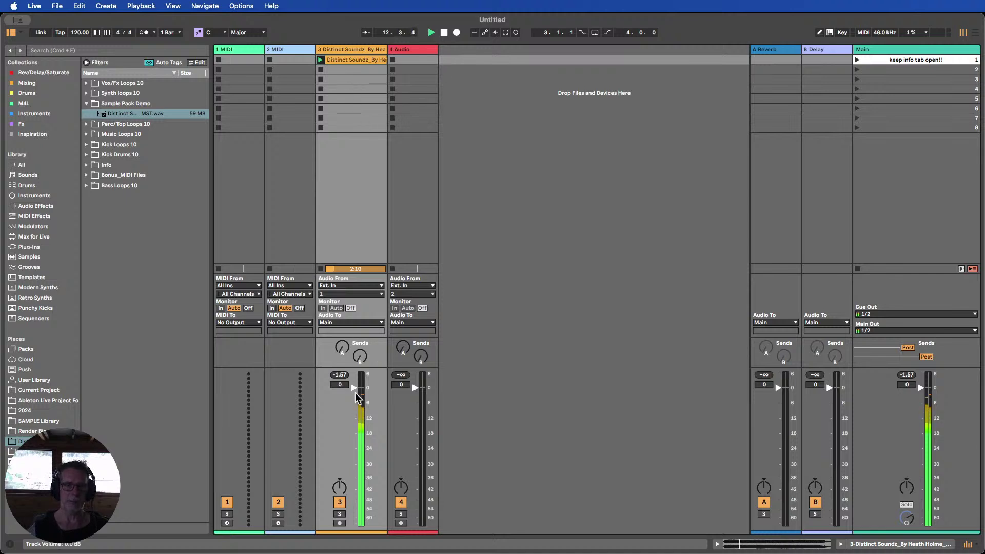
drag(353, 387, 353, 410)
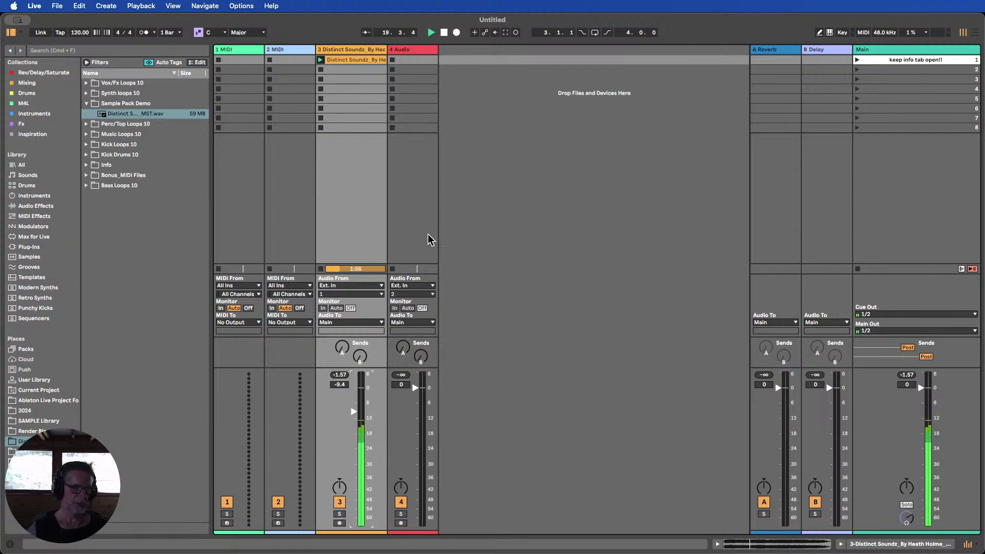
click(444, 32)
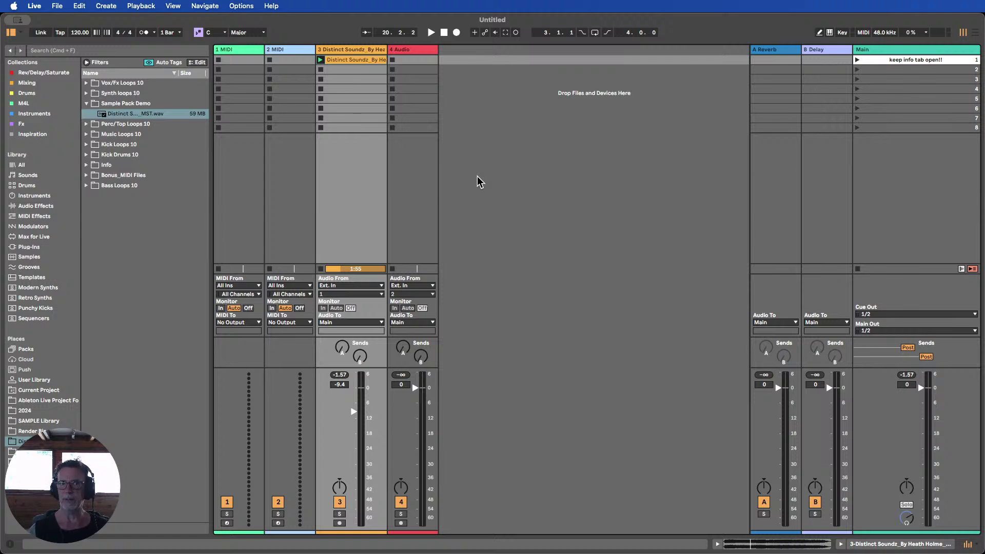
Move the demo track behind the empty audio track and narrow it slightly
click(355, 50)
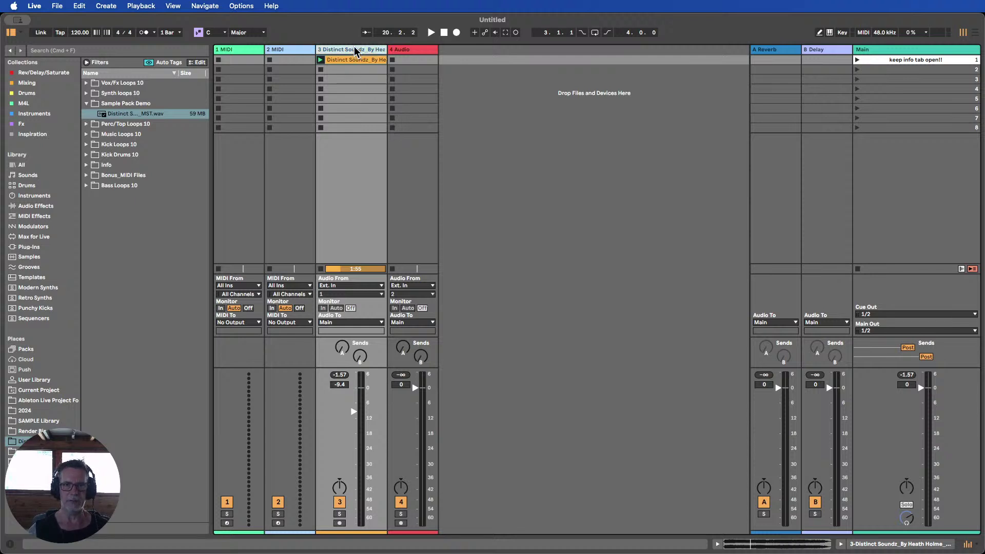
drag(355, 50, 447, 55)
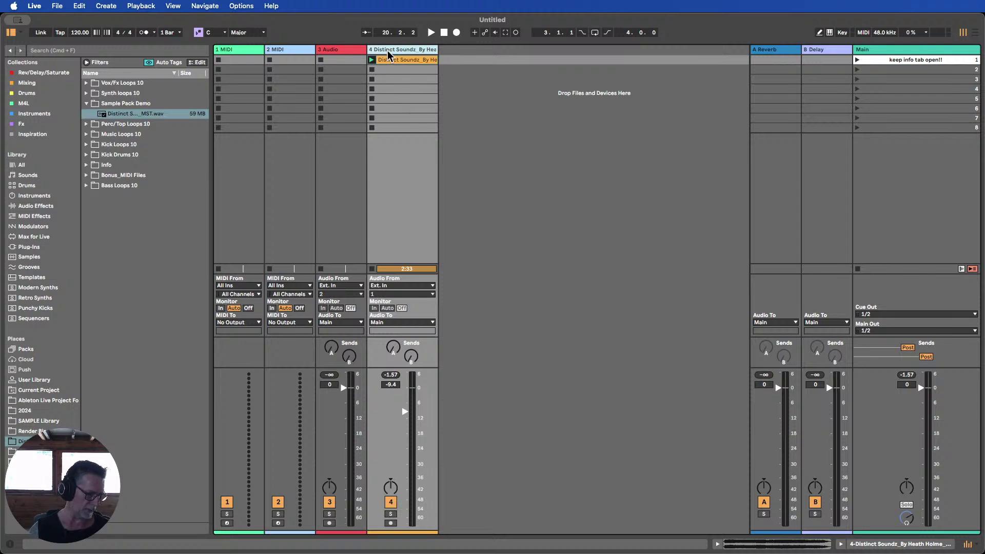
drag(437, 49, 428, 49)
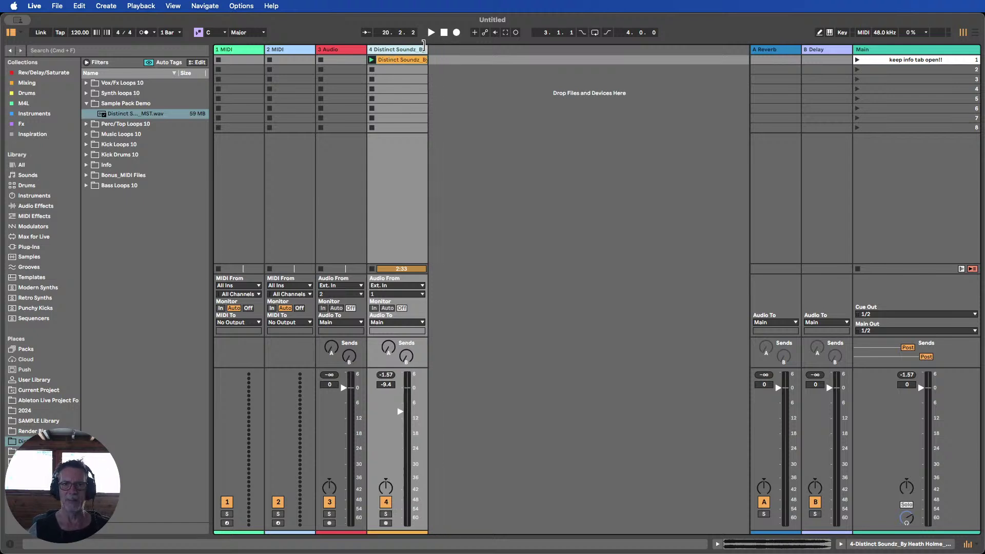
Delete the demo track and duplicate the remaining audio track
click(373, 69)
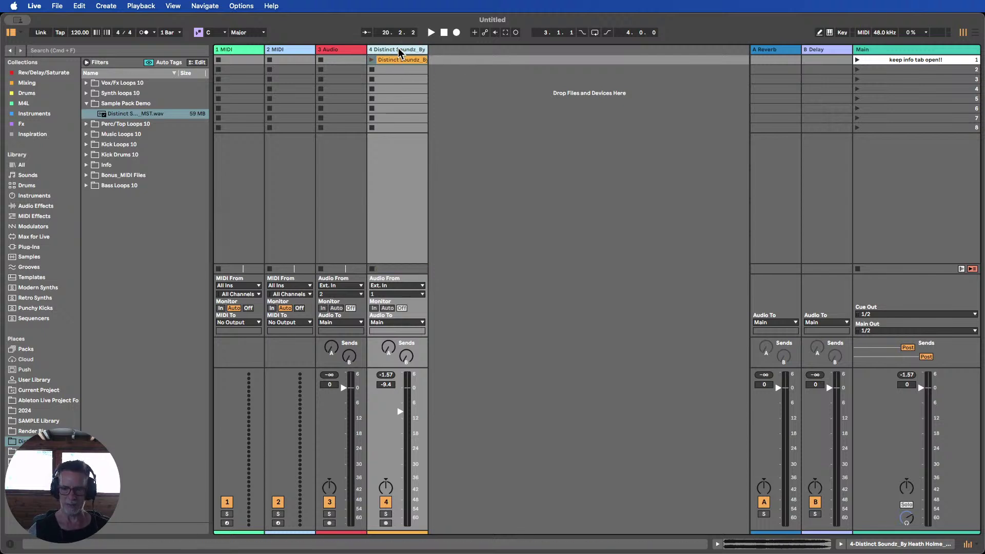
key(BackSpace)
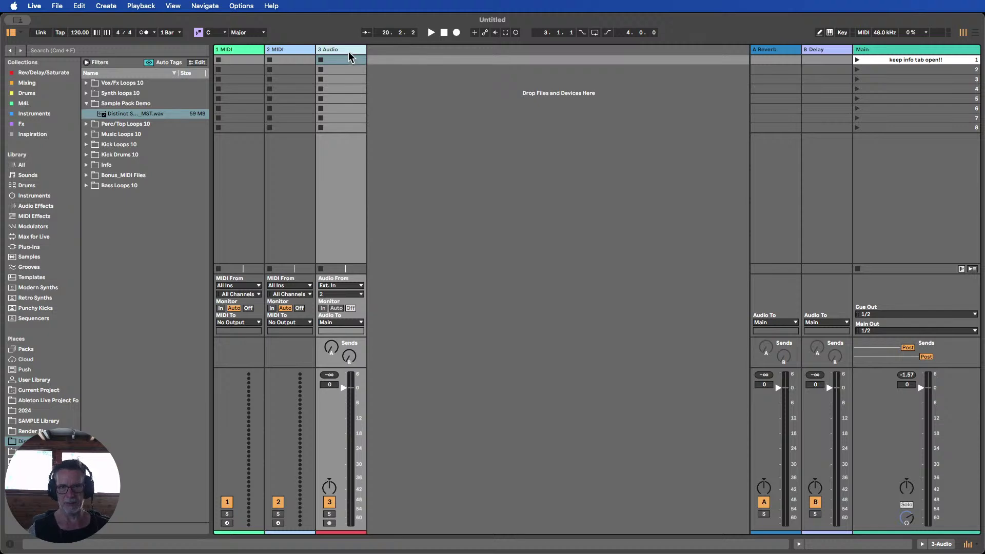
key(super+d)
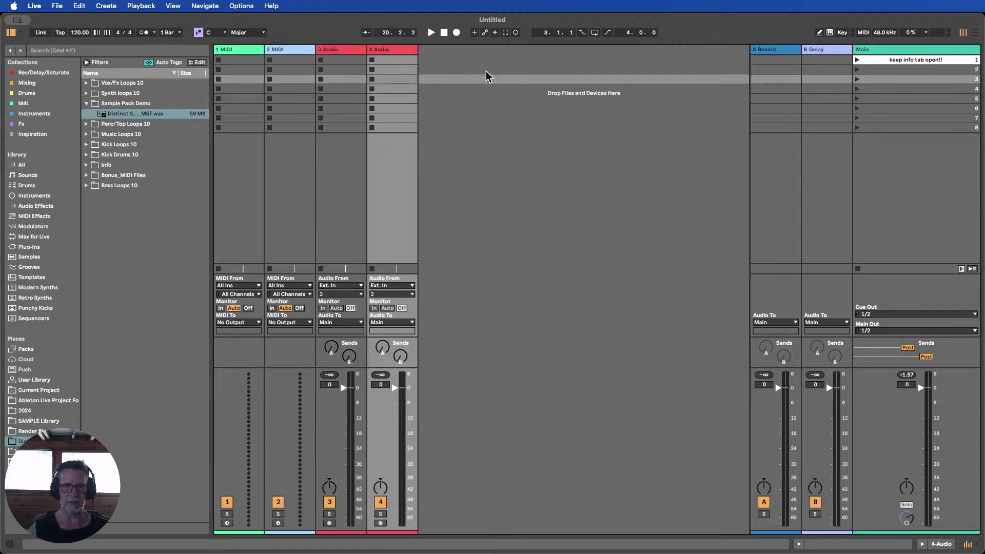
Show the Info View with a lower pane of reduced height and select the 1 MIDI track
click(890, 50)
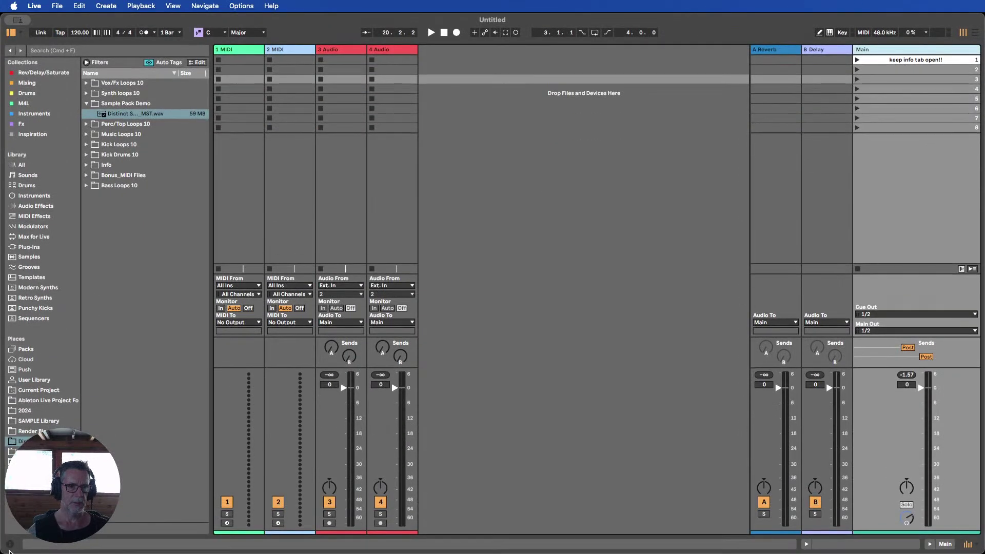
click(10, 545)
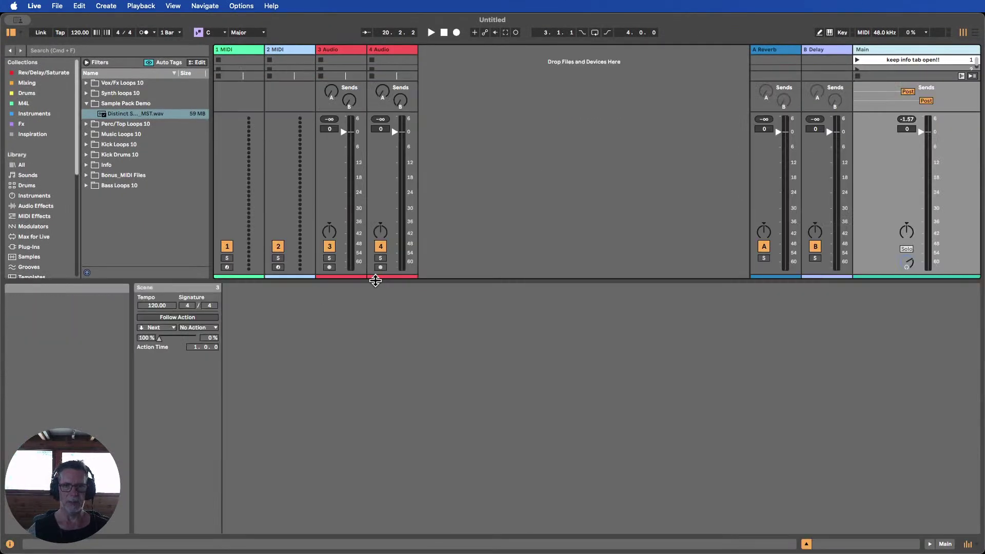
drag(375, 280, 390, 413)
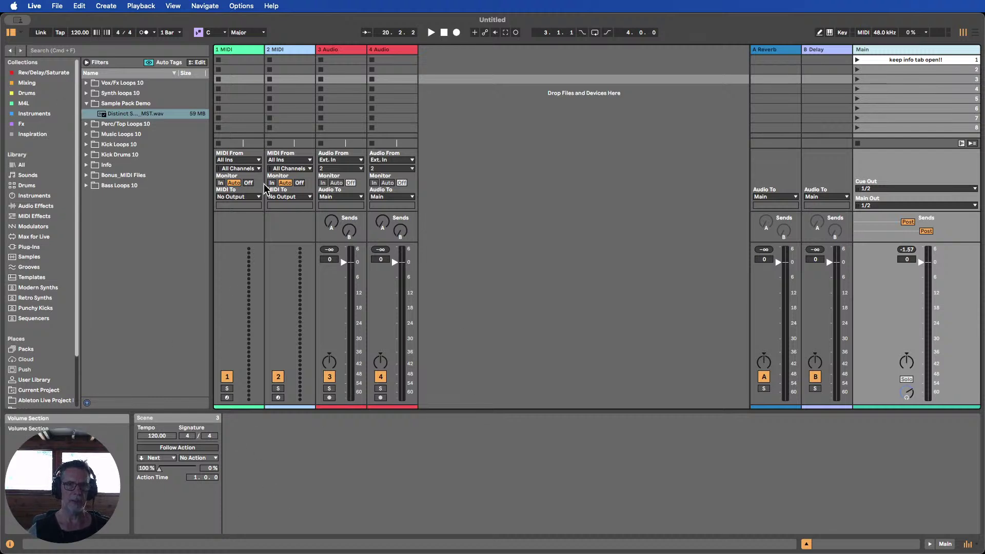
click(242, 50)
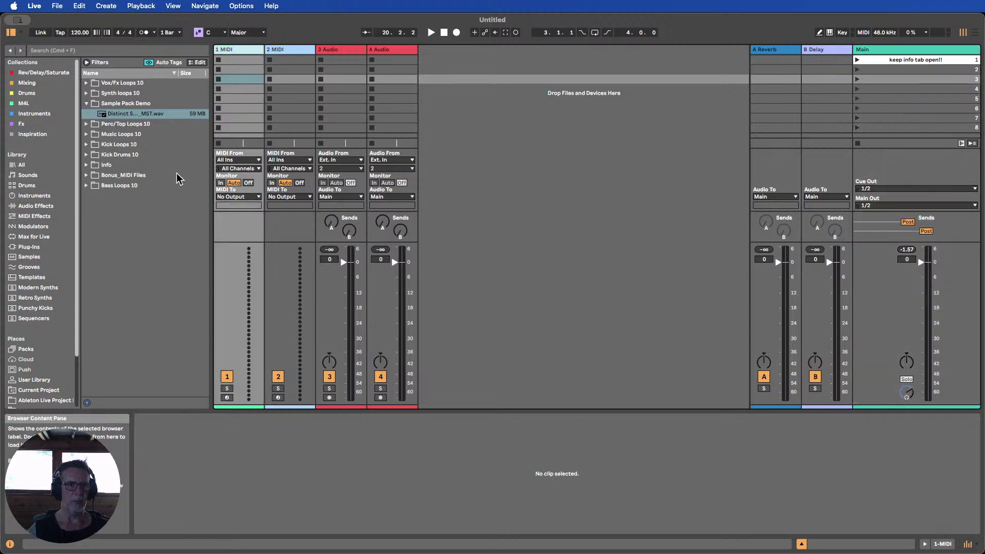
Collapse the Sample Pack Demo folder and widen the browser slightly
click(87, 103)
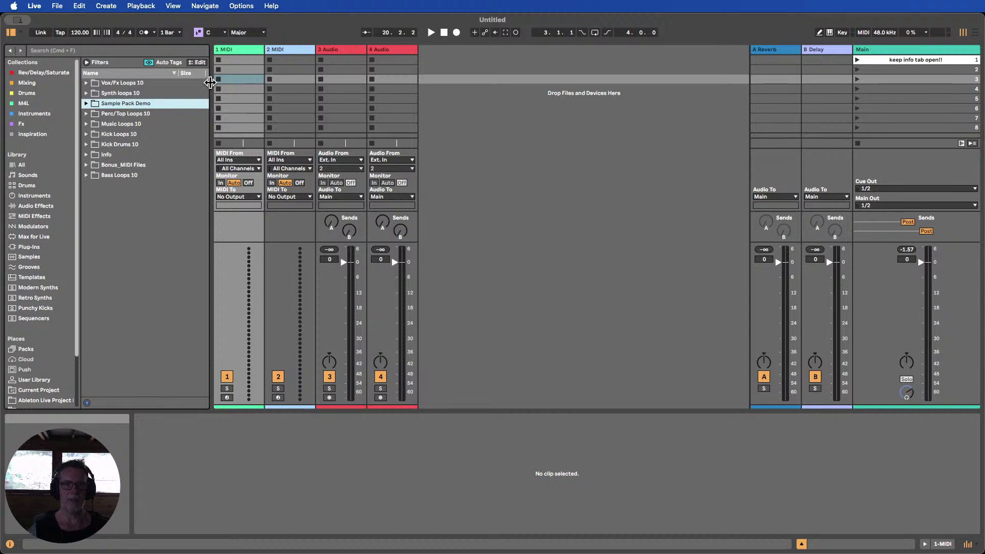
mouse_move(211, 81)
mouse_down()
mouse_move(259, 81)
mouse_move(216, 81)
mouse_up()
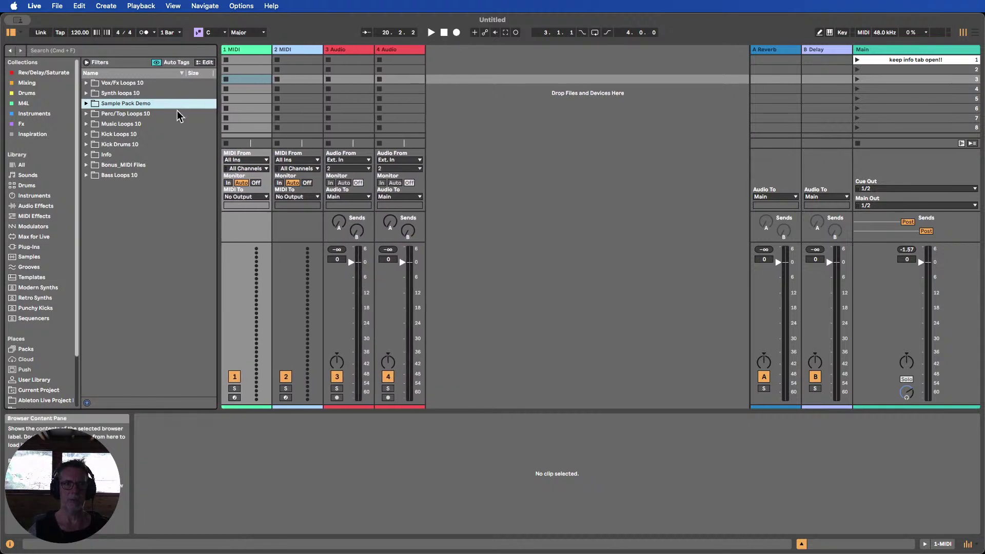
click(157, 63)
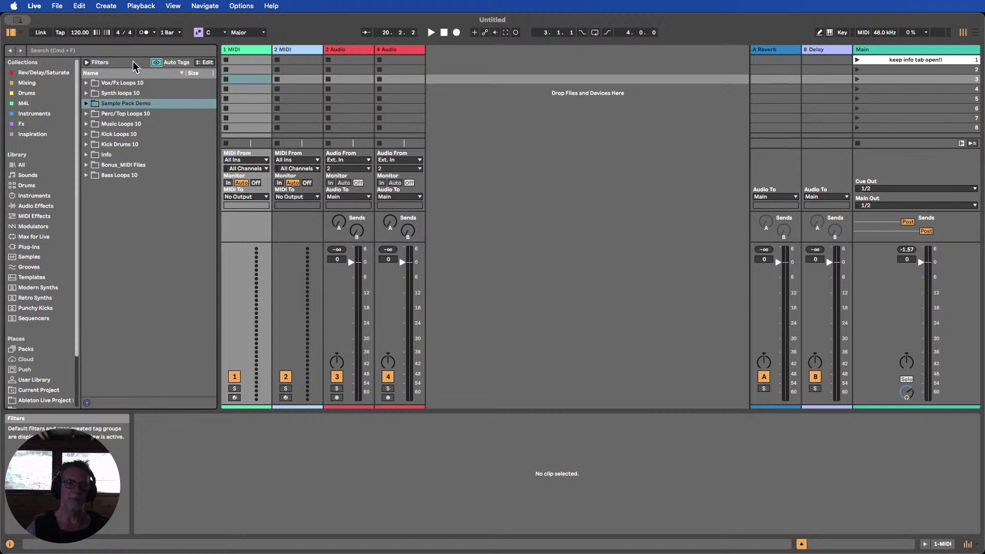
Open the SAMPLE Library place and look through its list of sample folders
scroll(62, 251, down, 3)
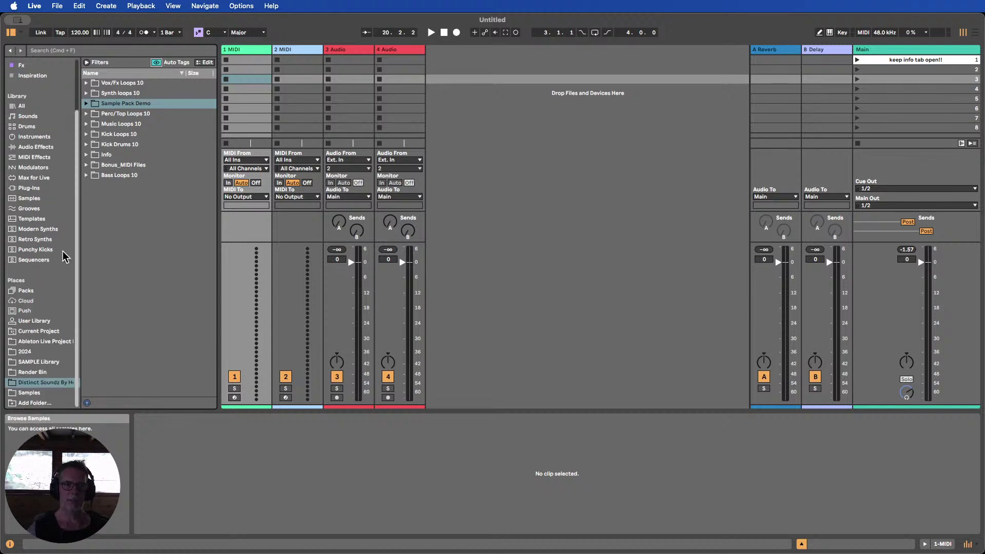
click(47, 362)
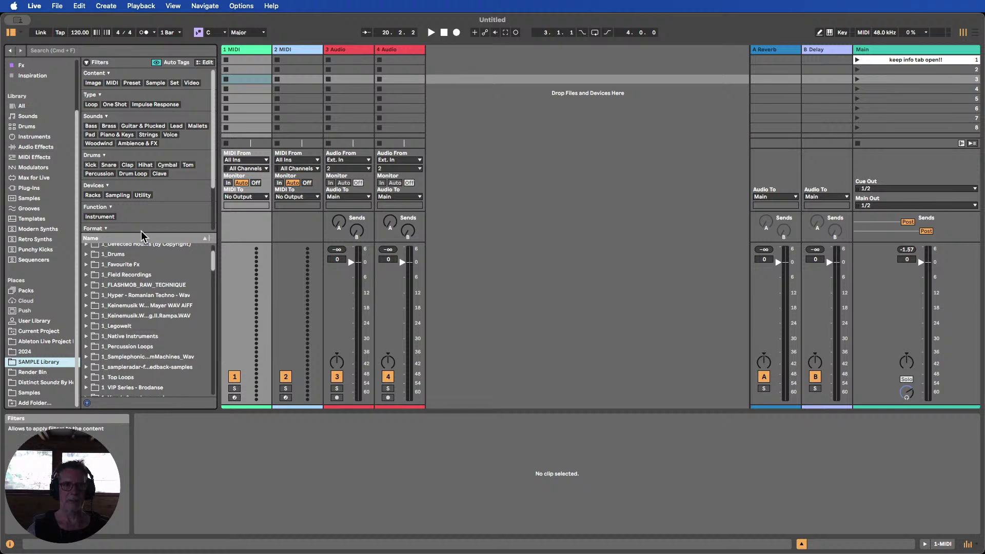
scroll(136, 288, down, 10)
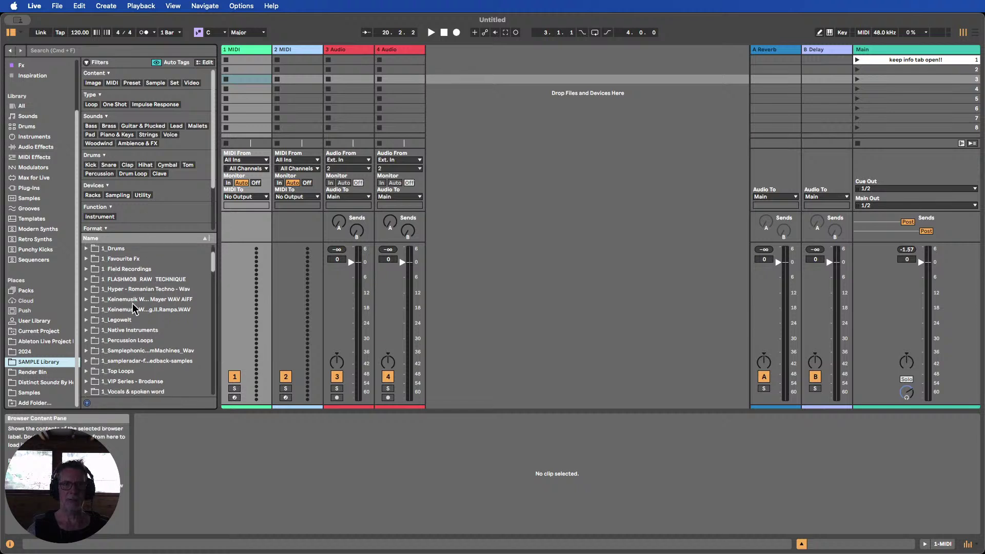
scroll(133, 307, down, 10)
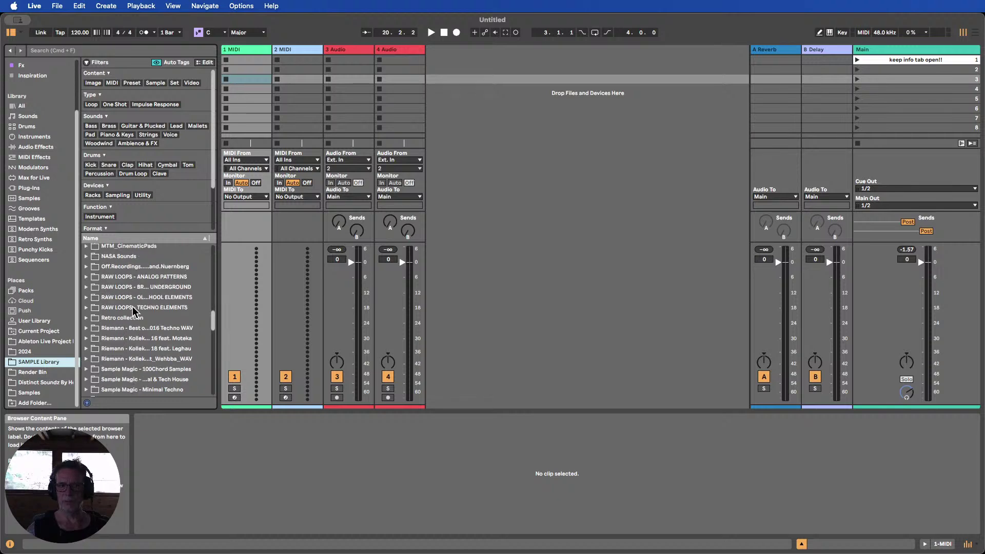
scroll(133, 307, up, 20)
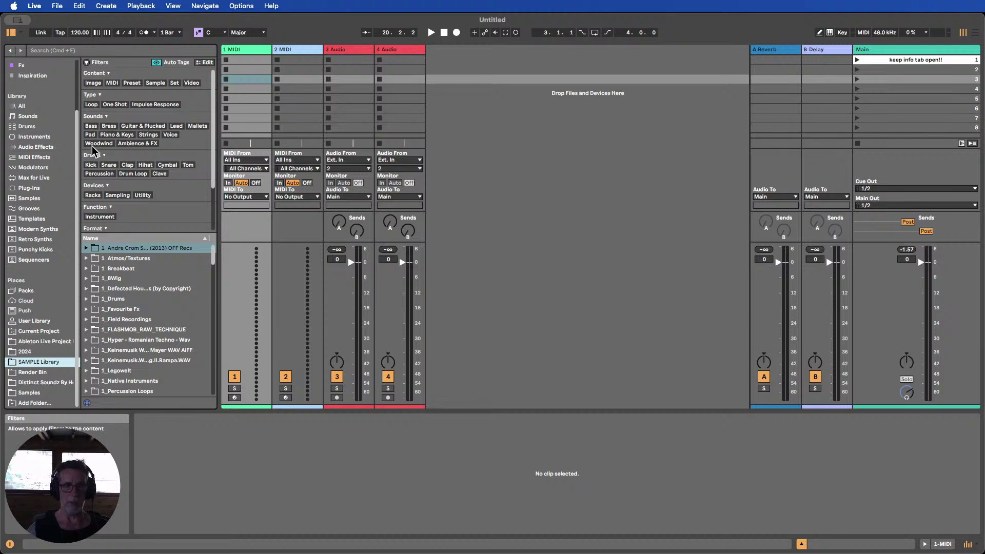
Start a browser search across all content and enlarge the filter area to show more tag groups
key(super+f)
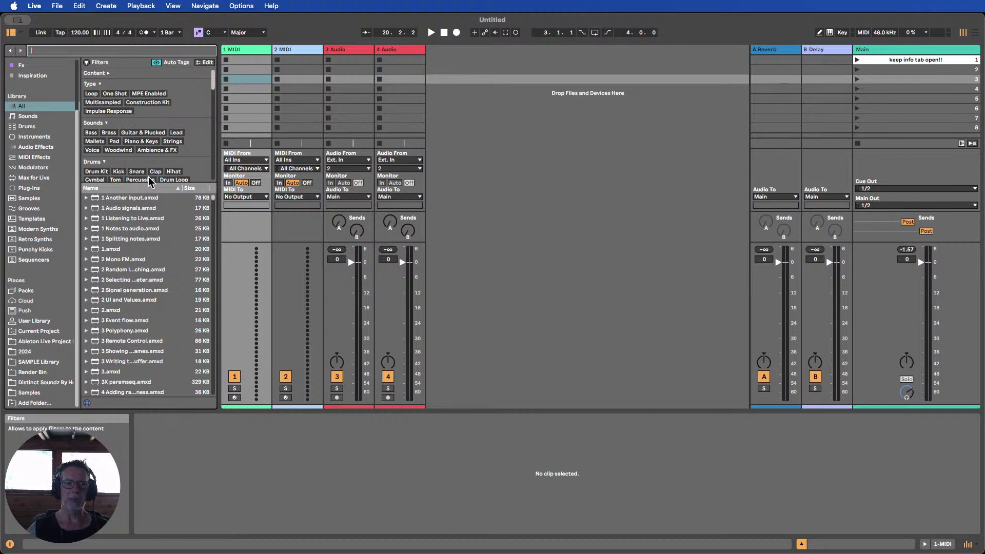
drag(154, 185, 156, 306)
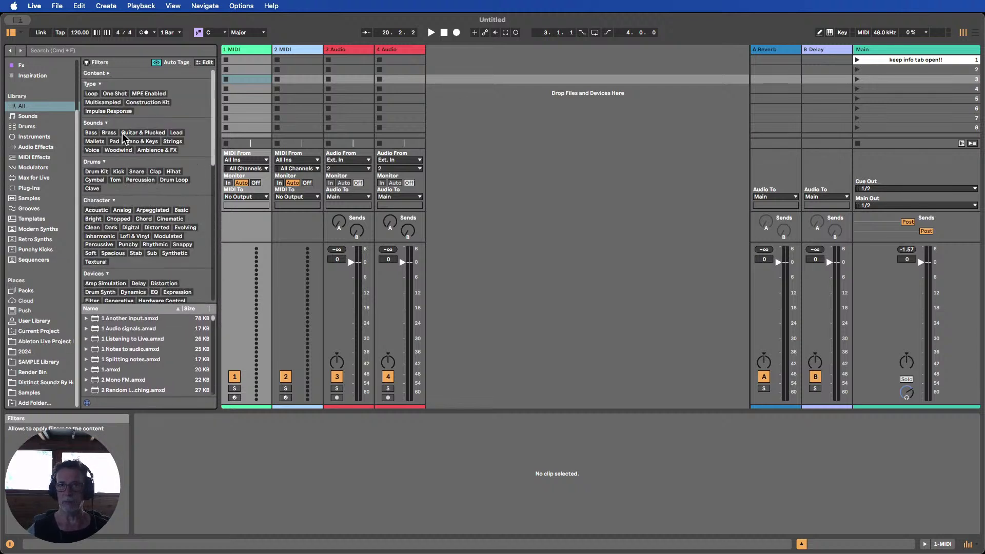
Look through the Packs, Ableton Live Project and SAMPLE Library places, and return to searching all browser content
click(26, 291)
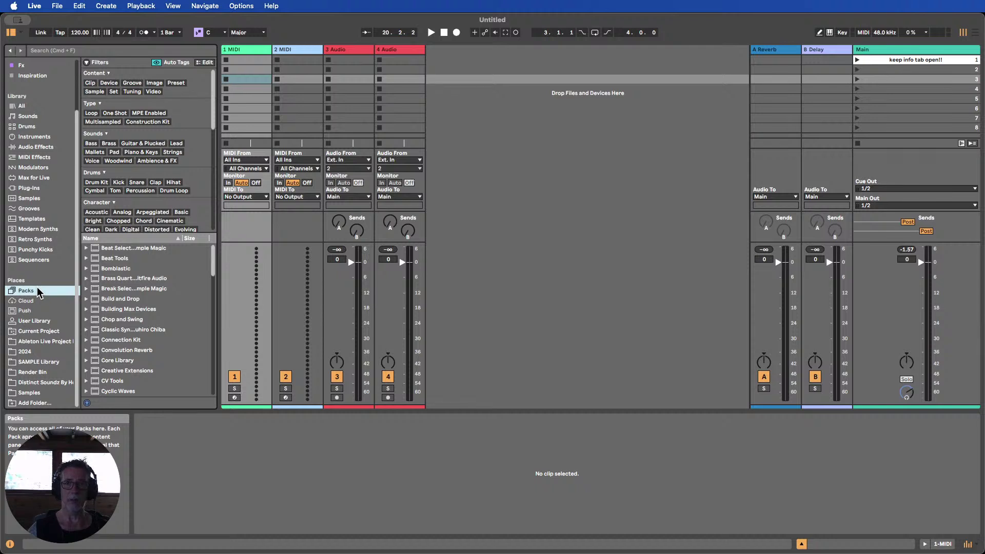
click(44, 342)
click(41, 361)
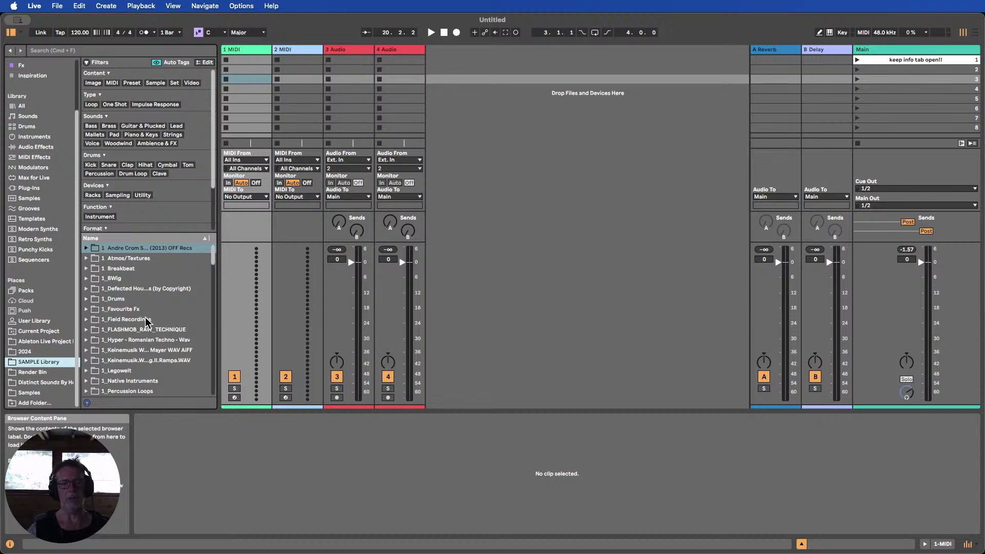
scroll(147, 321, down, 8)
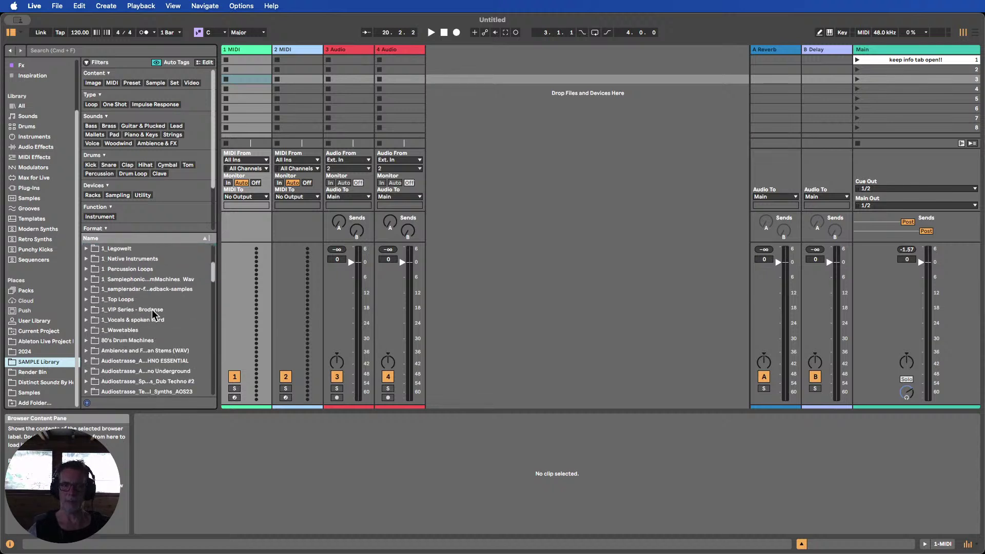
scroll(152, 310, down, 10)
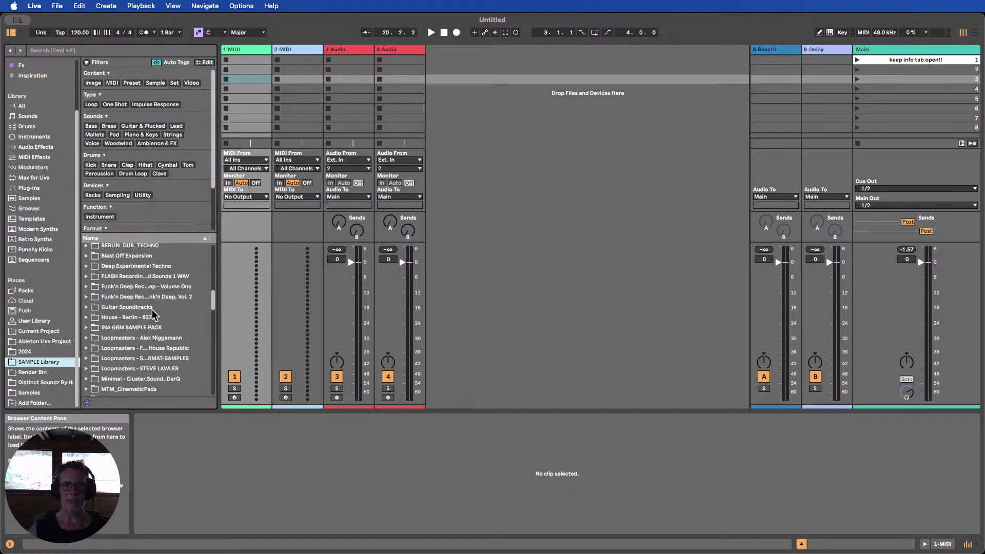
scroll(151, 309, up, 18)
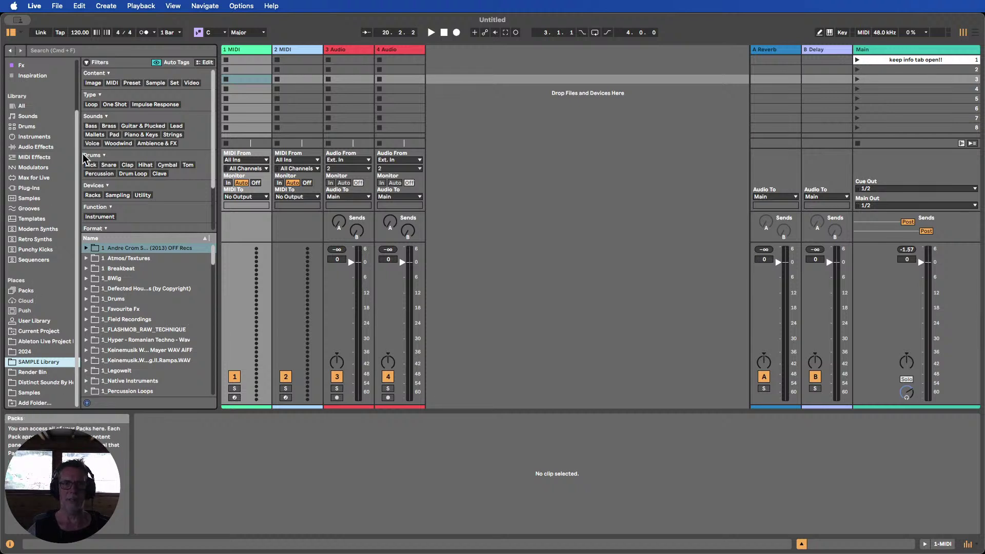
key(super+f)
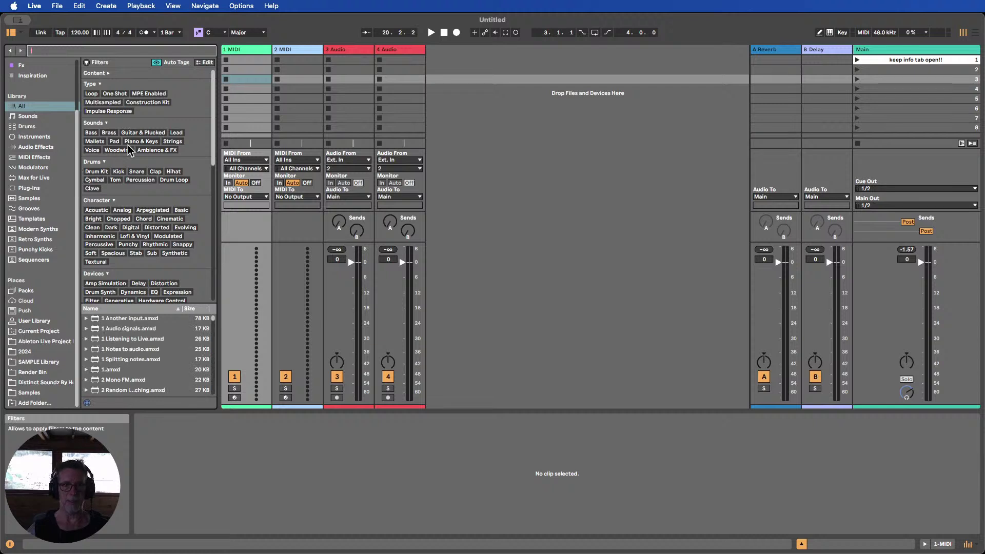
Filter the browser by the One Shot type, search for "clap" and enlarge the results list
click(109, 93)
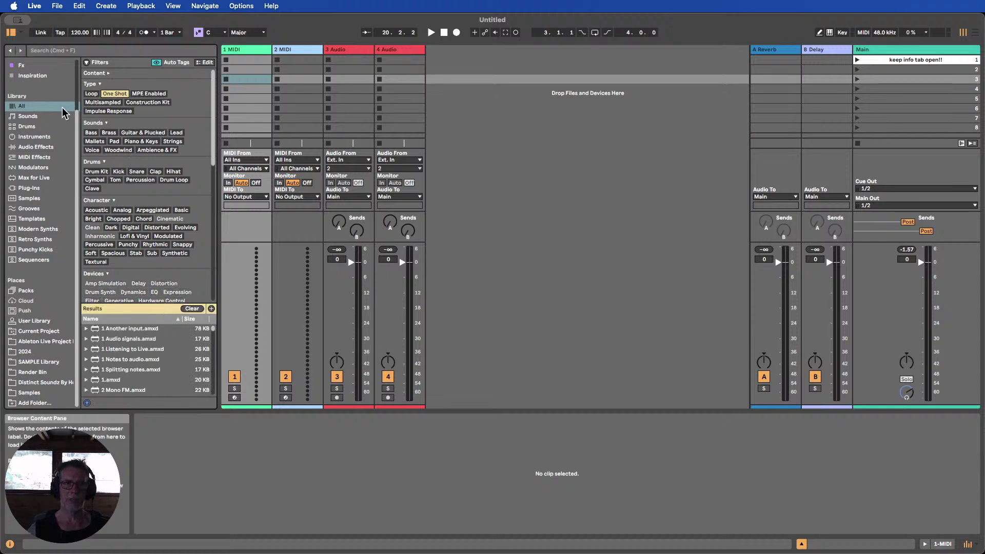
click(63, 49)
text(clap)
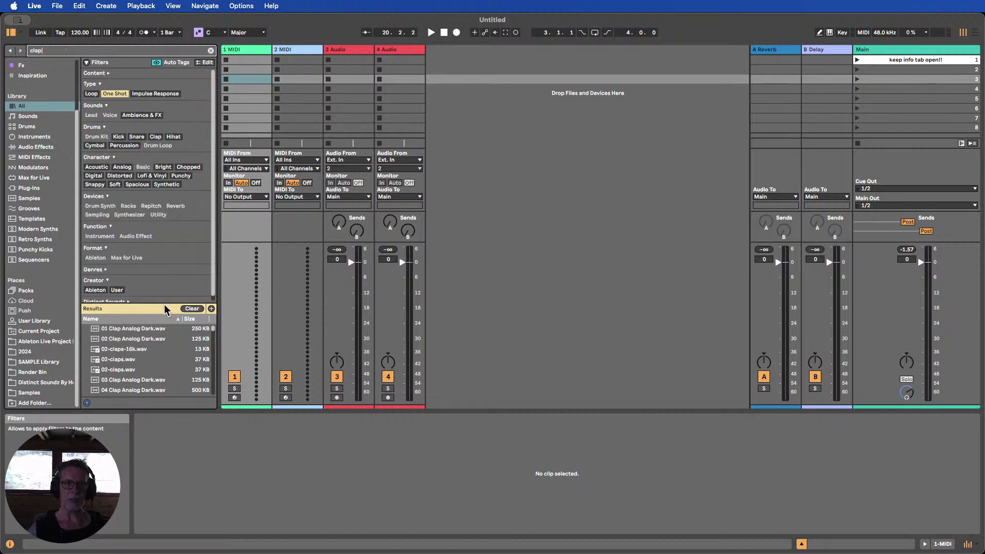
drag(158, 303, 160, 190)
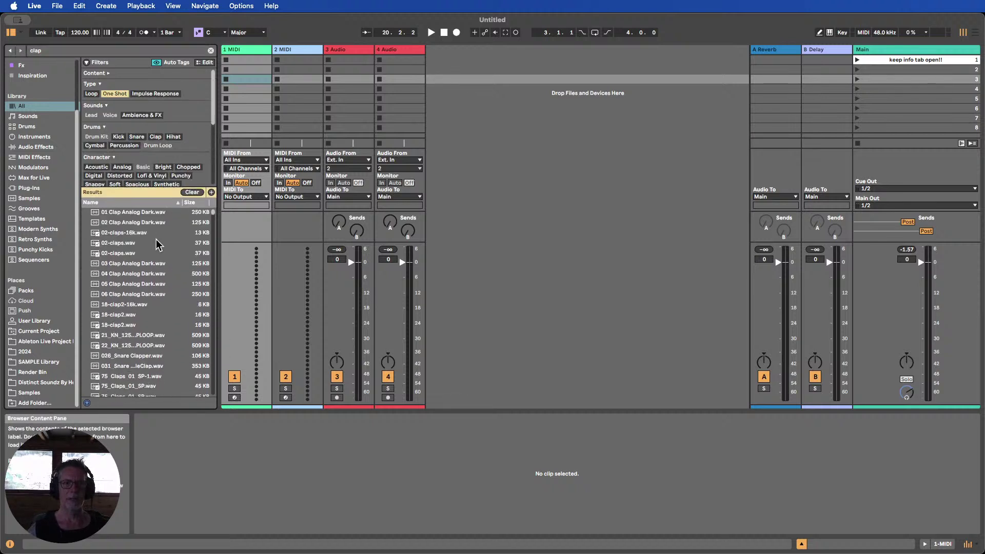
Look through the one-shot clap samples in the search results and return to the start of the list
scroll(147, 265, down, 2)
scroll(146, 267, down, 10)
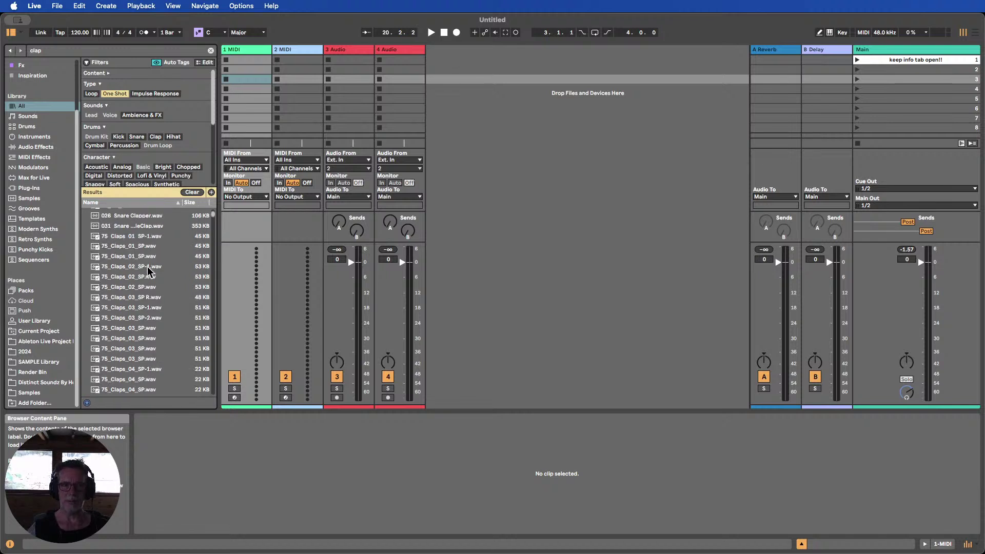
scroll(147, 266, down, 20)
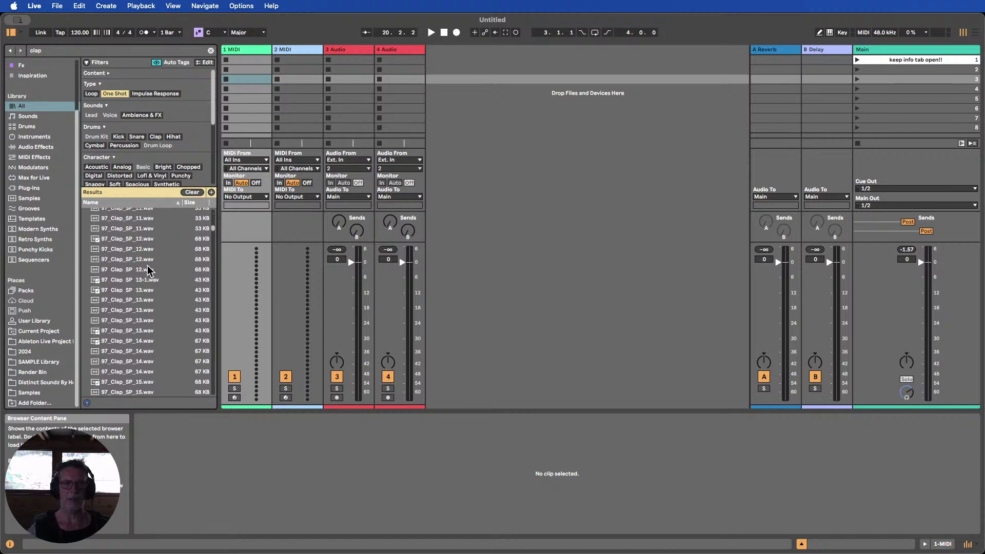
scroll(147, 266, down, 20)
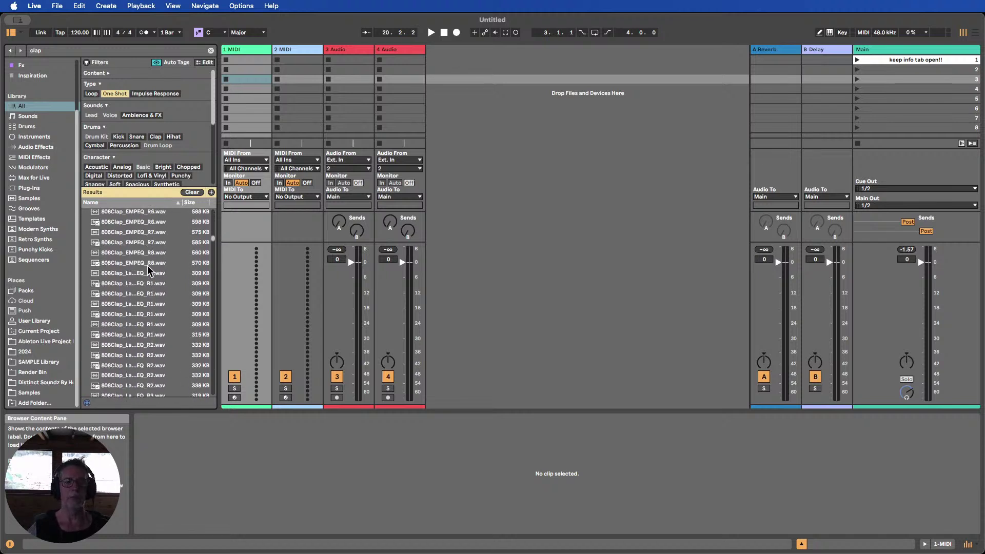
scroll(146, 263, up, 8)
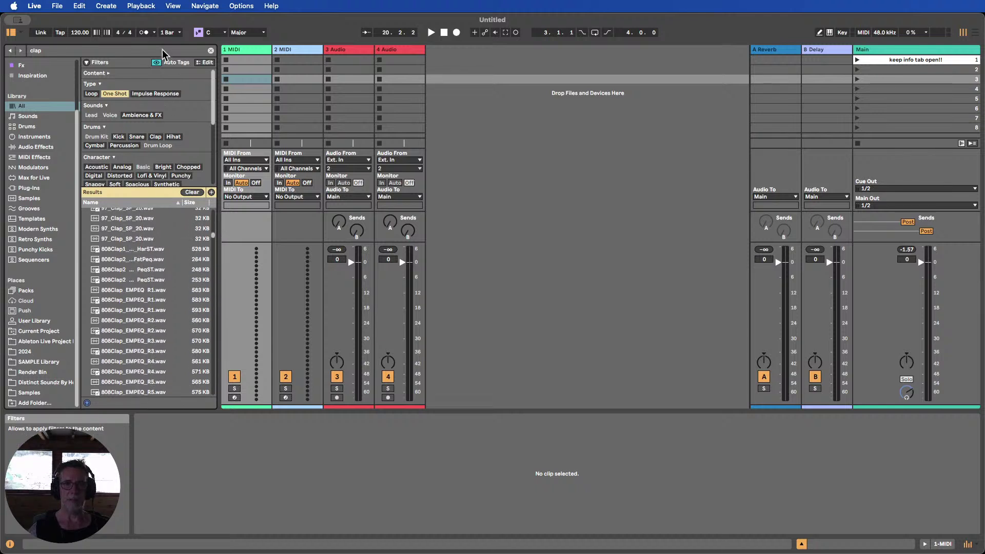
scroll(146, 258, up, 15)
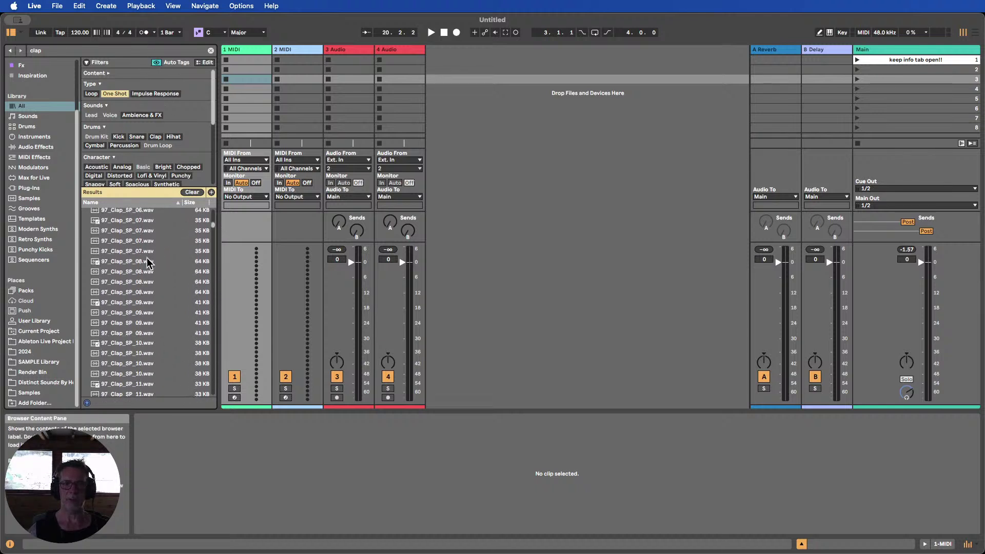
scroll(154, 252, up, 15)
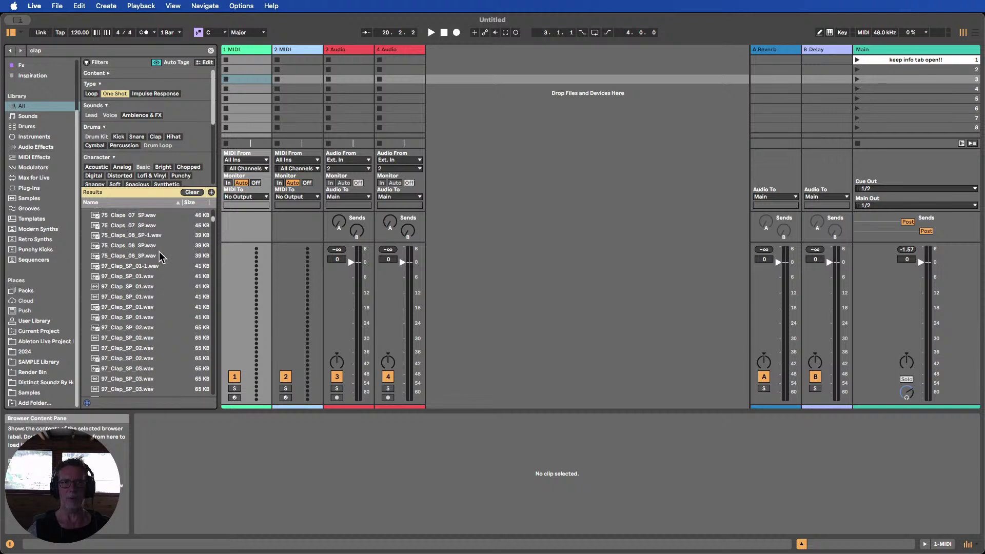
scroll(160, 247, up, 5)
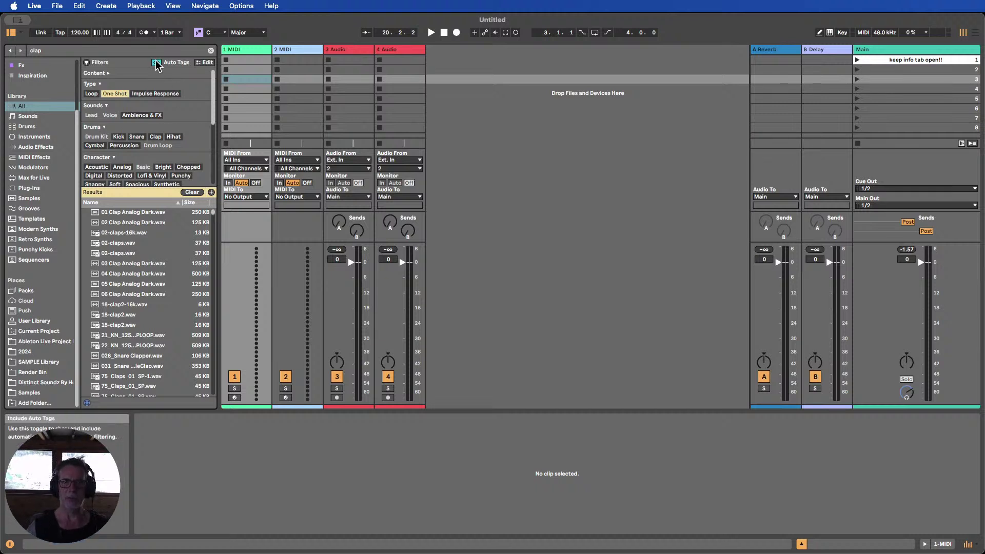
Narrow the clap results with the Spacious character tag, and clear the whole search
click(141, 185)
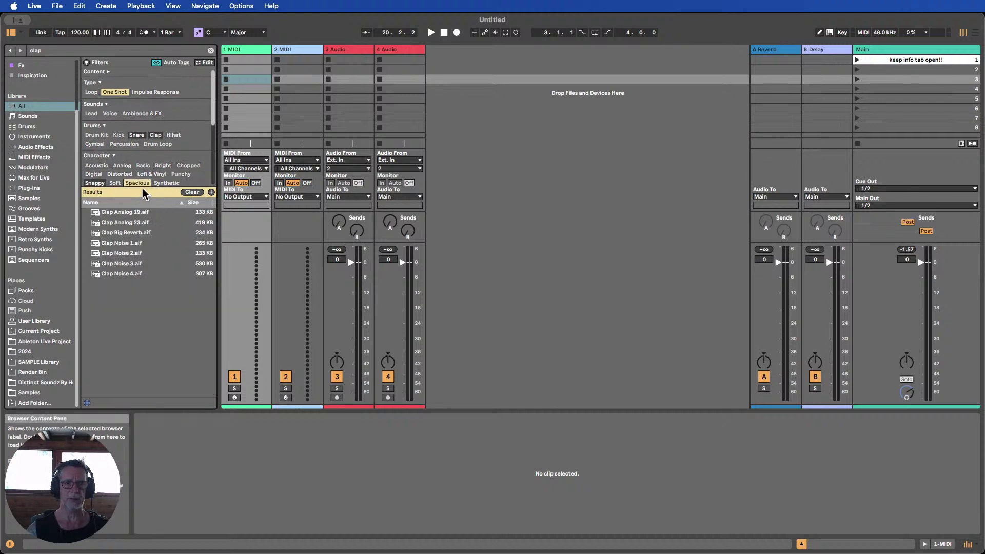
click(188, 193)
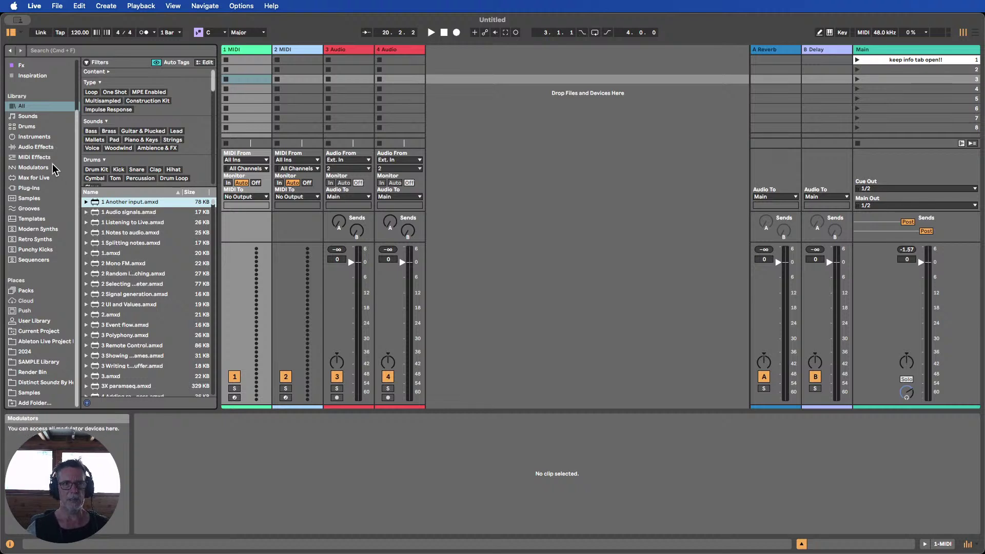
Browse the Audio Effects and Instruments categories, and load Drum Sampler onto the first MIDI track
click(42, 147)
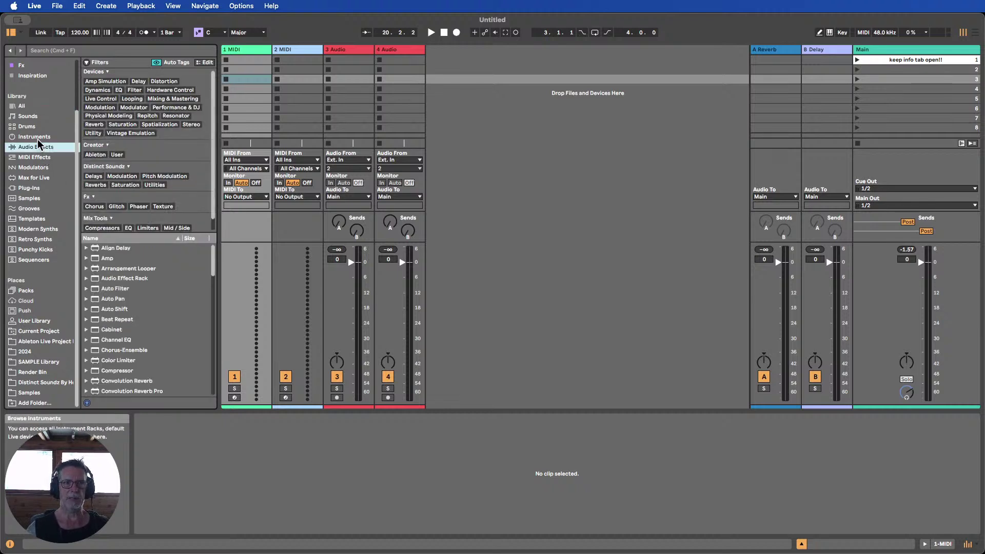
click(36, 137)
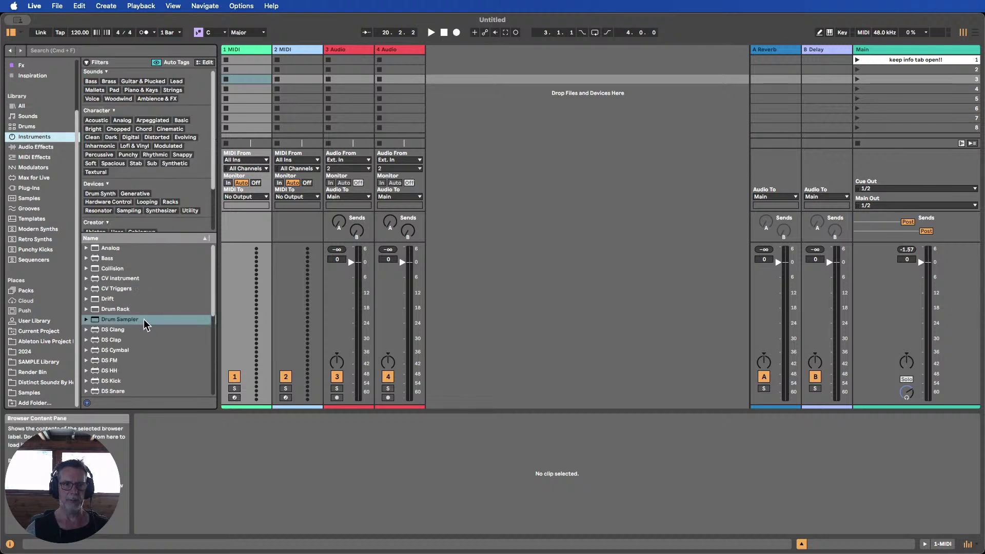
click(137, 236)
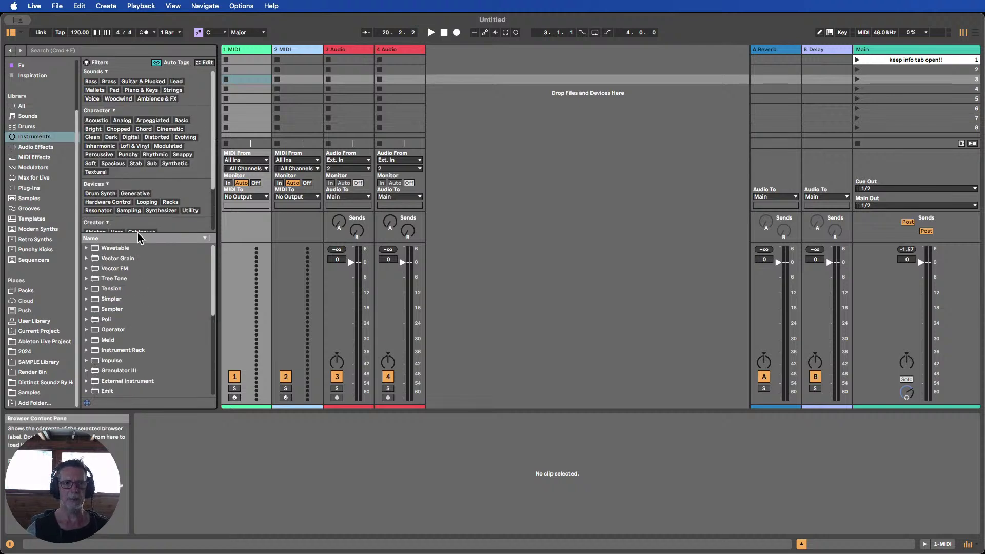
click(204, 238)
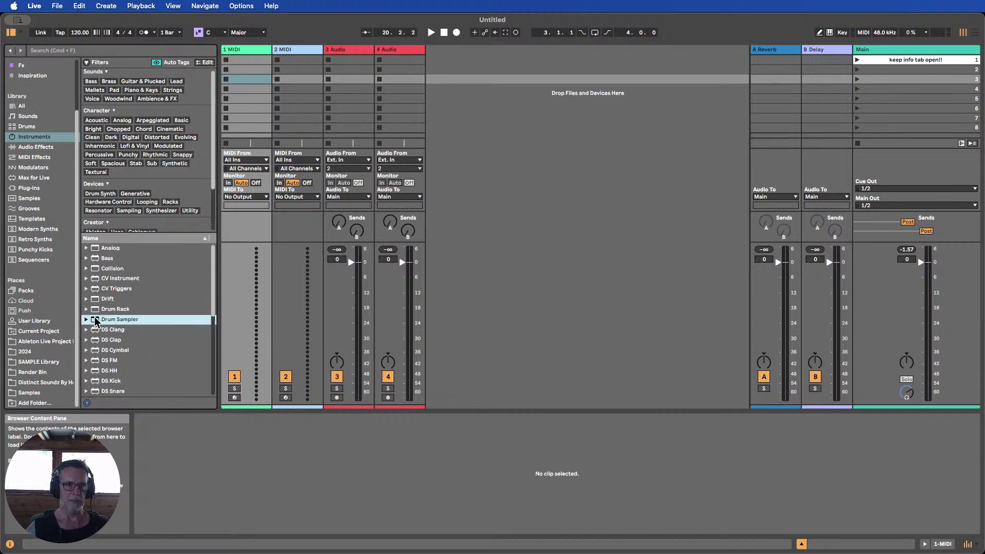
drag(95, 318, 253, 92)
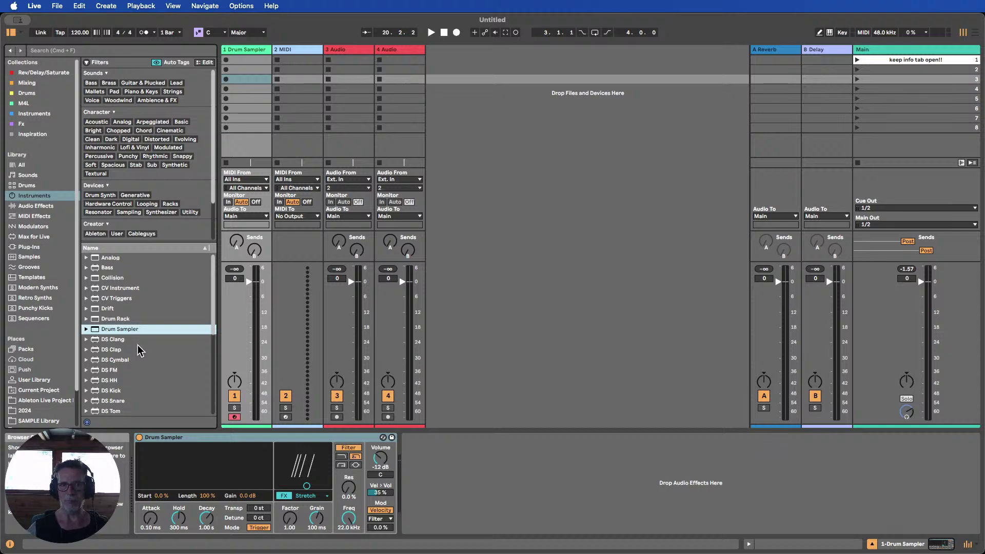
Find 808 Core Kit in the Drums category and load it onto the second MIDI track
click(23, 186)
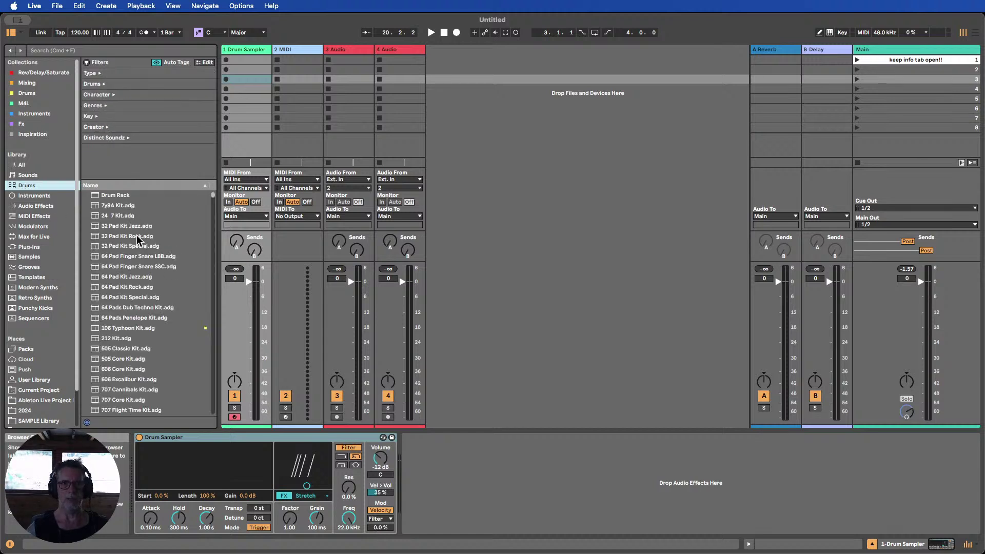
scroll(145, 262, down, 5)
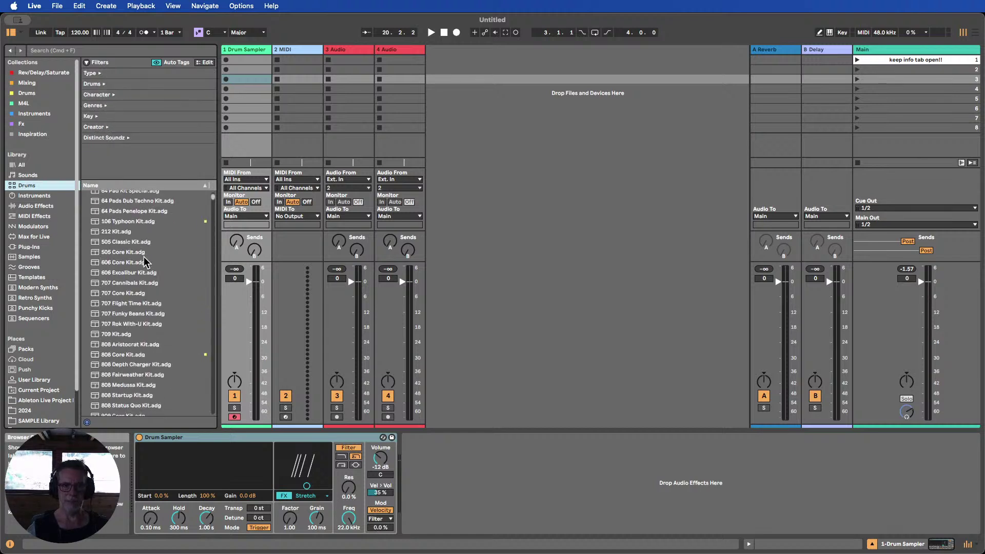
drag(115, 309, 286, 98)
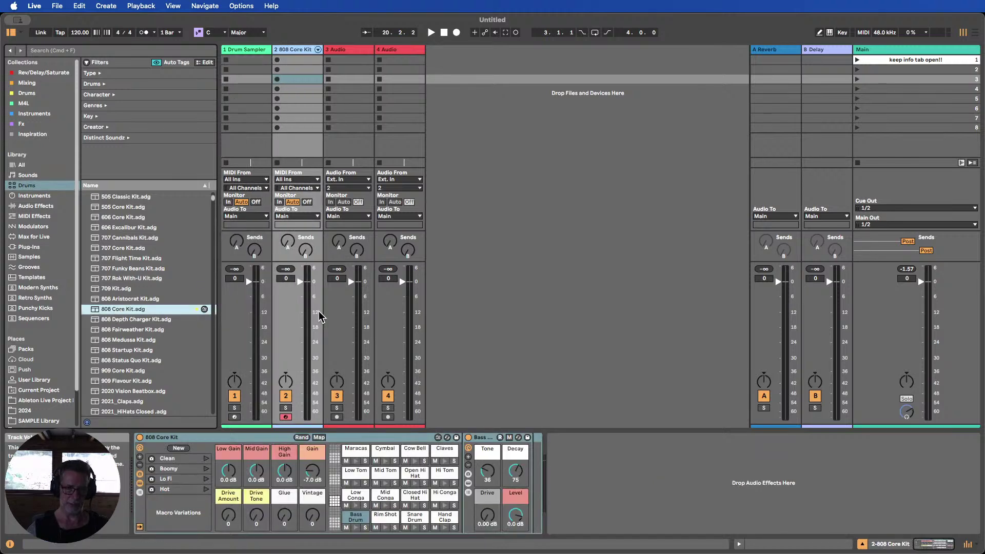
Select the Maracas pad in the 808 Core Kit and show its chain list and devices
click(355, 448)
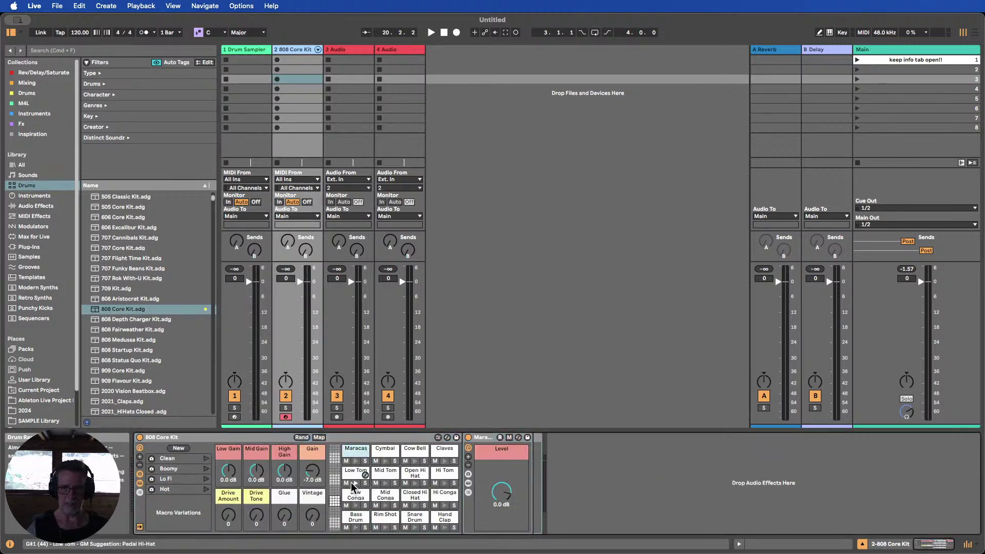
click(468, 493)
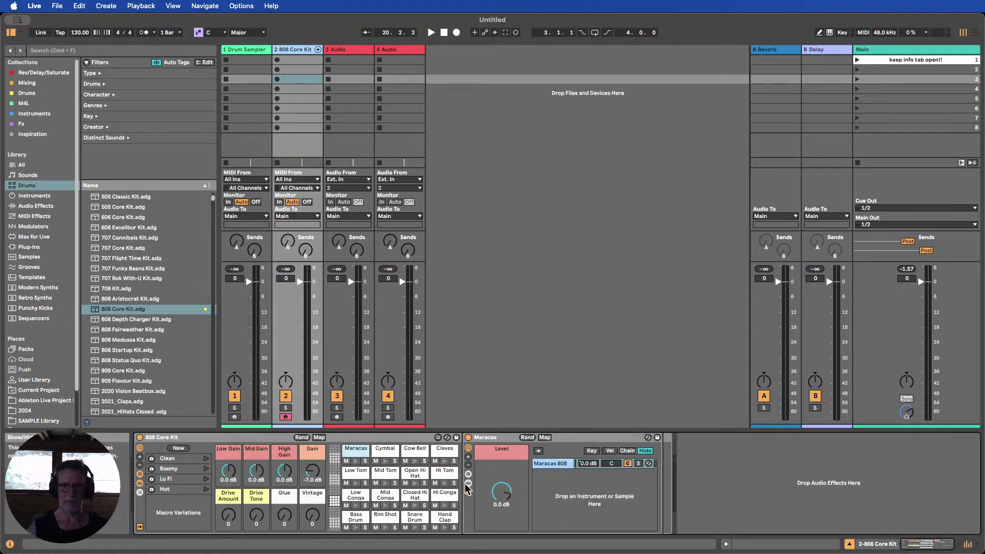
click(467, 483)
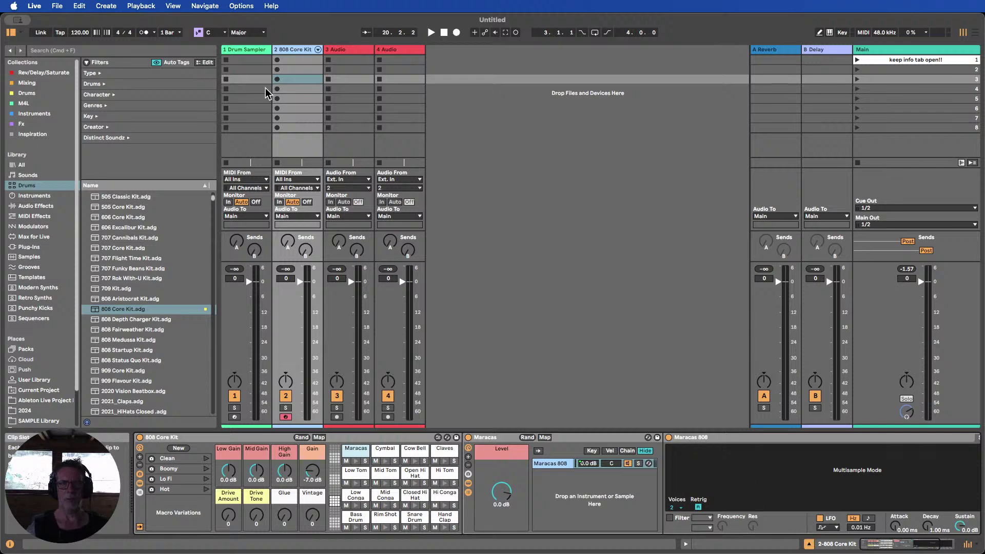
Delete the 808 Core Kit track and insert a new MIDI track after the Drum Sampler track
click(247, 50)
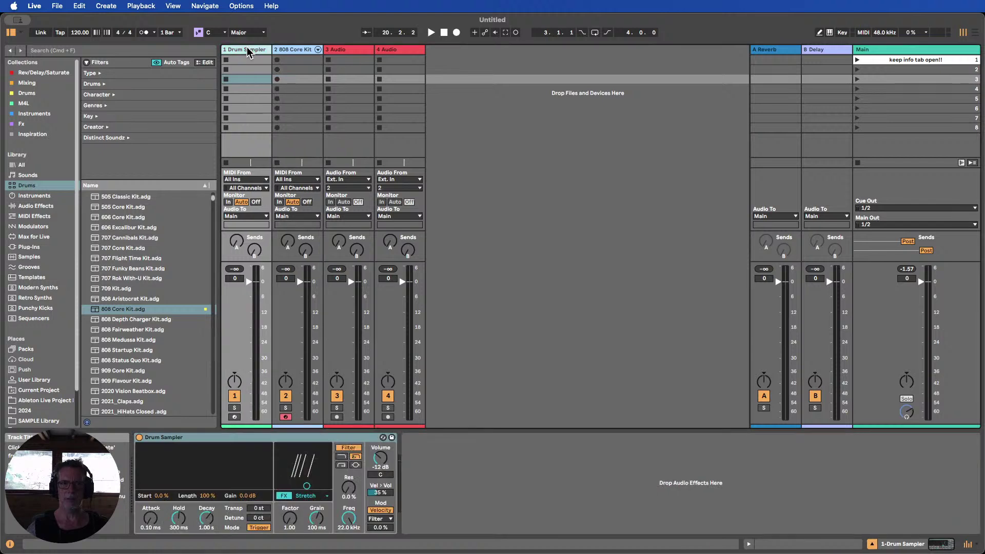
click(290, 48)
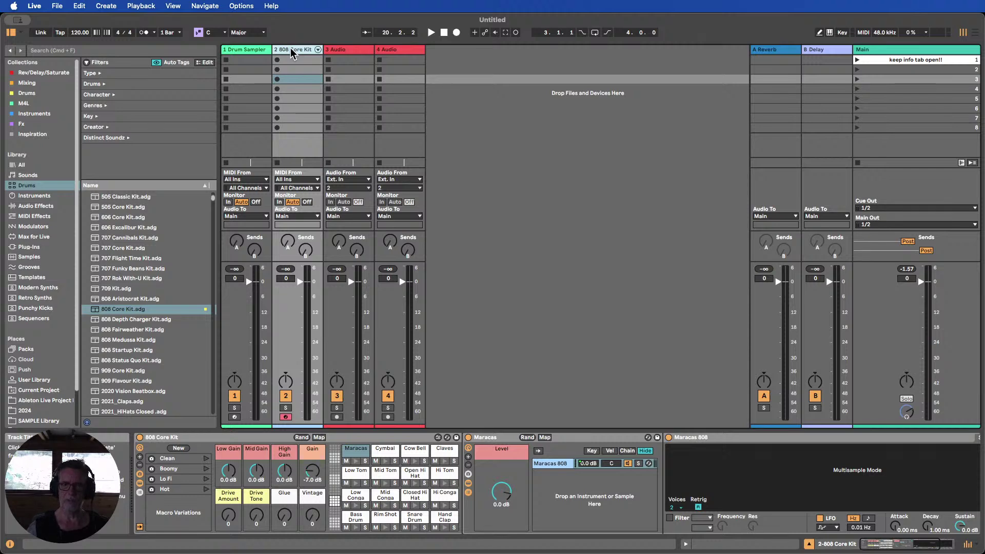
key(Delete)
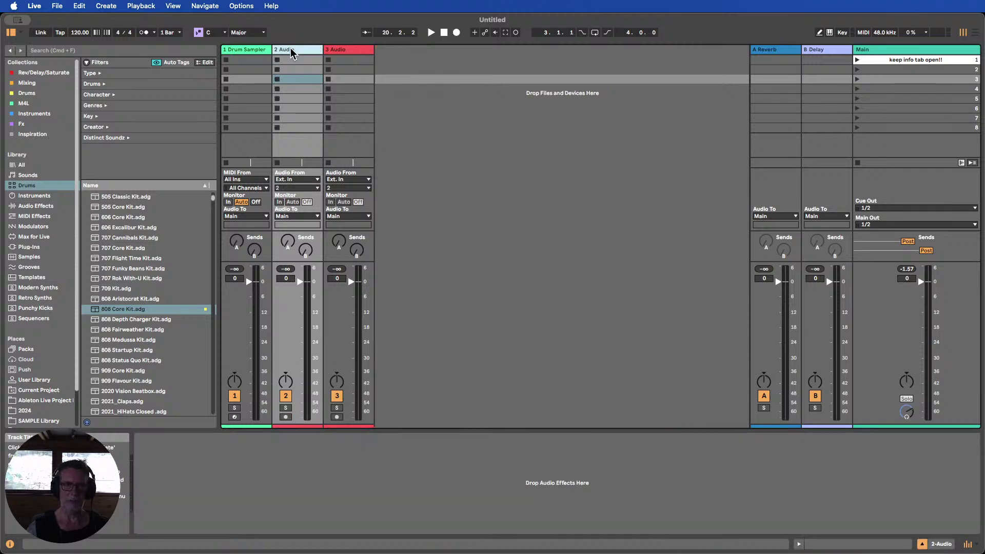
click(250, 49)
key(super+shift+t)
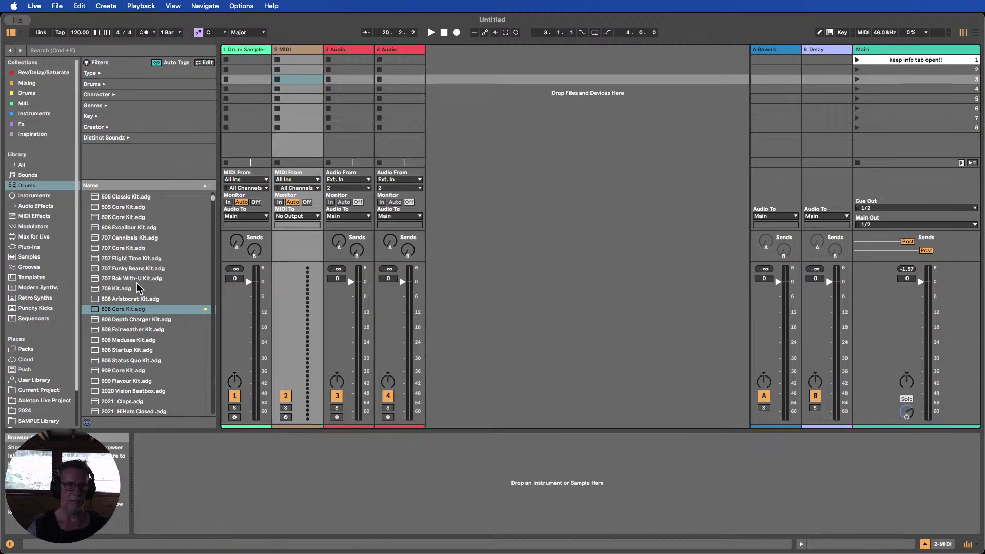
Open the Instruments category, enlarge its device list and look through the Drum Sampler's preset kits
click(27, 196)
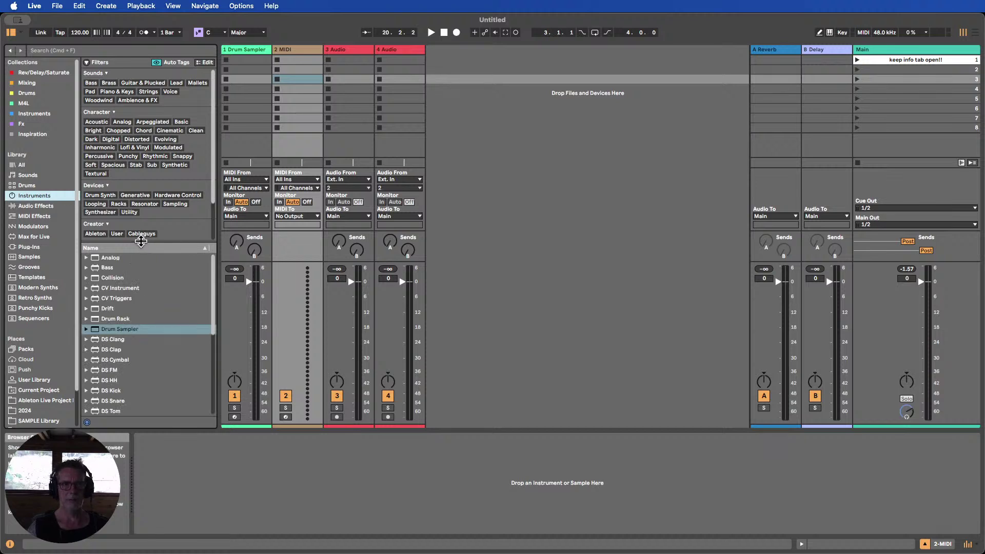
drag(140, 242, 142, 137)
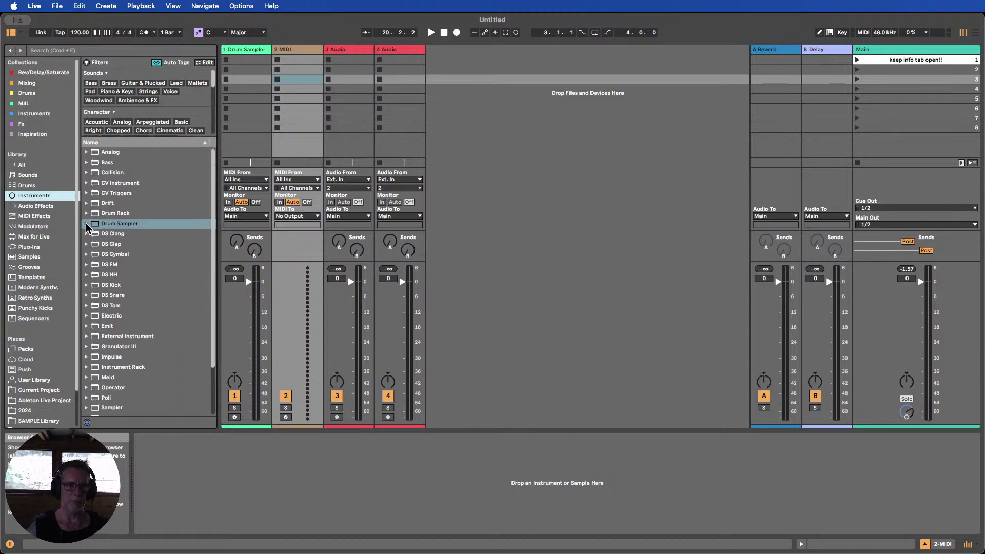
click(86, 223)
scroll(134, 251, down, 10)
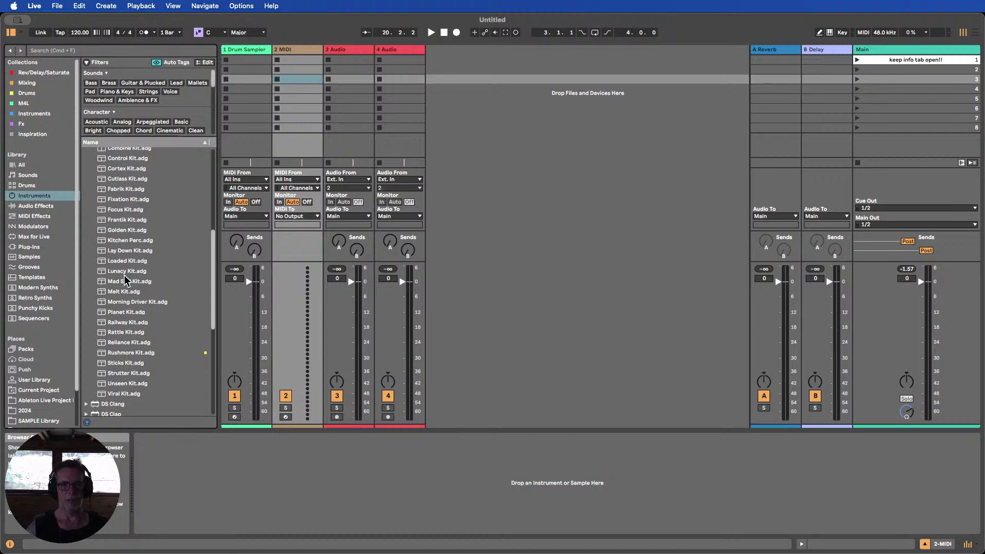
Preview the Lunacy Kit, Mad Skill Kit and Melt Kit presets in the browser
click(123, 271)
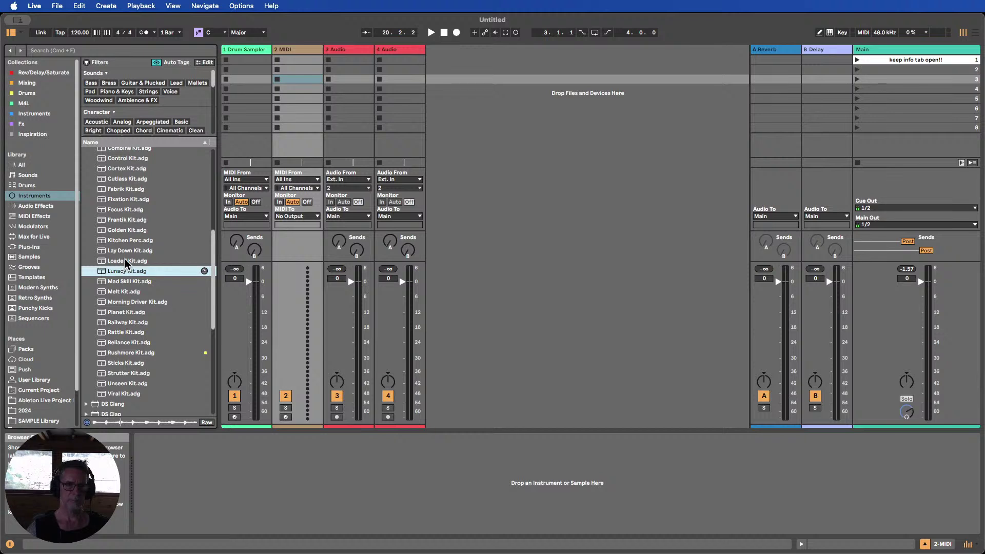
click(123, 281)
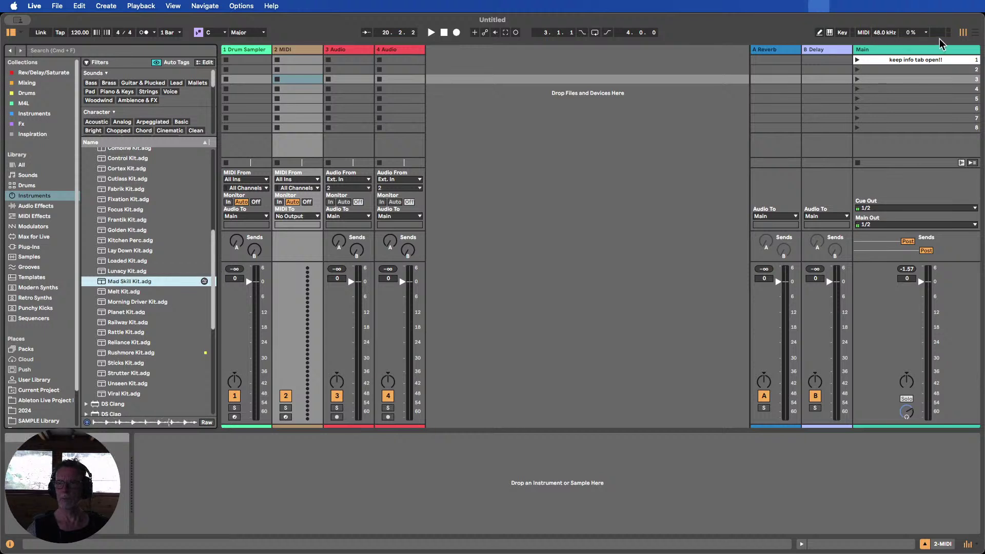
click(118, 293)
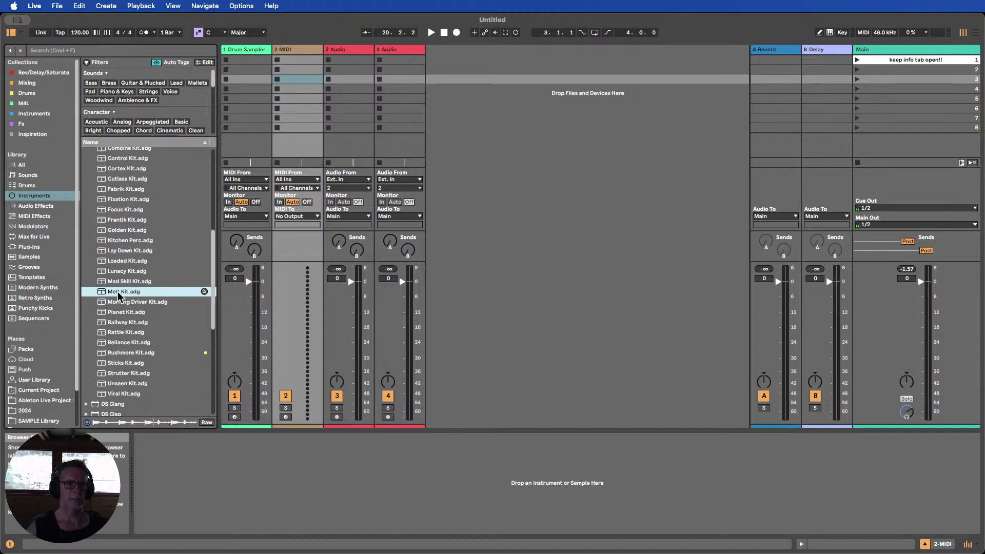
Load Melt Kit onto the new MIDI track and show the sampler of its E-Perc Tuned pad beside the kick pad
drag(115, 288, 285, 94)
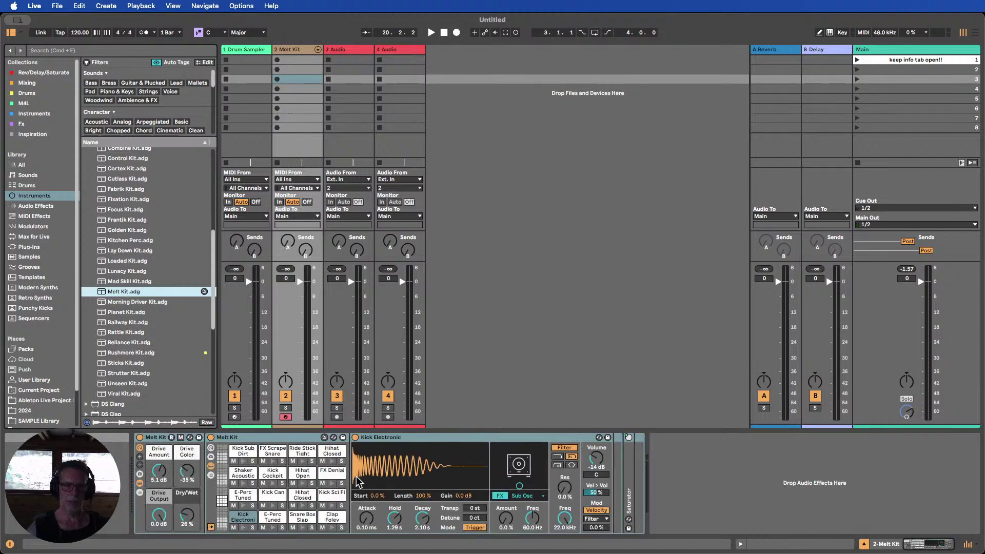
click(272, 516)
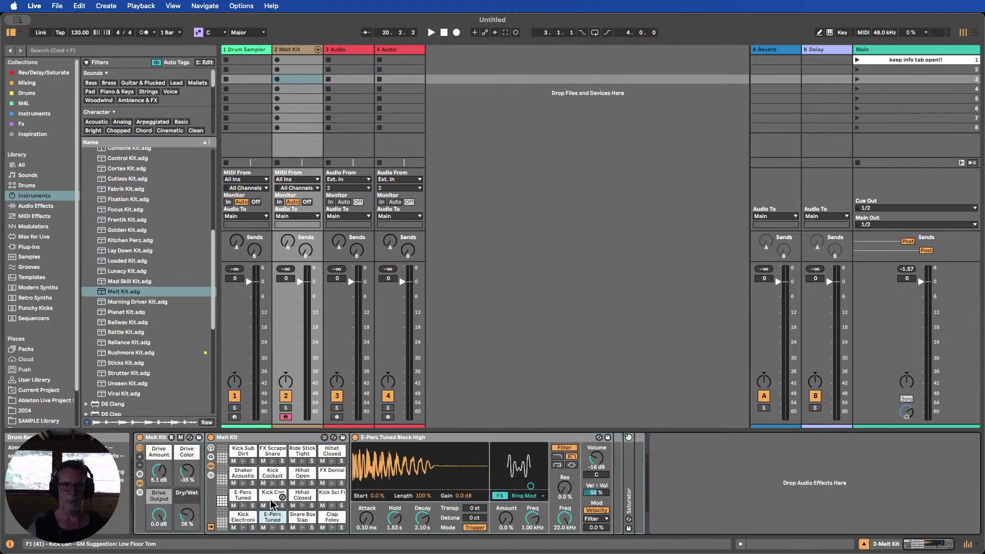
Show the samplers of the Kick Can and Kick Cockpit pads in Melt Kit
click(270, 493)
click(273, 473)
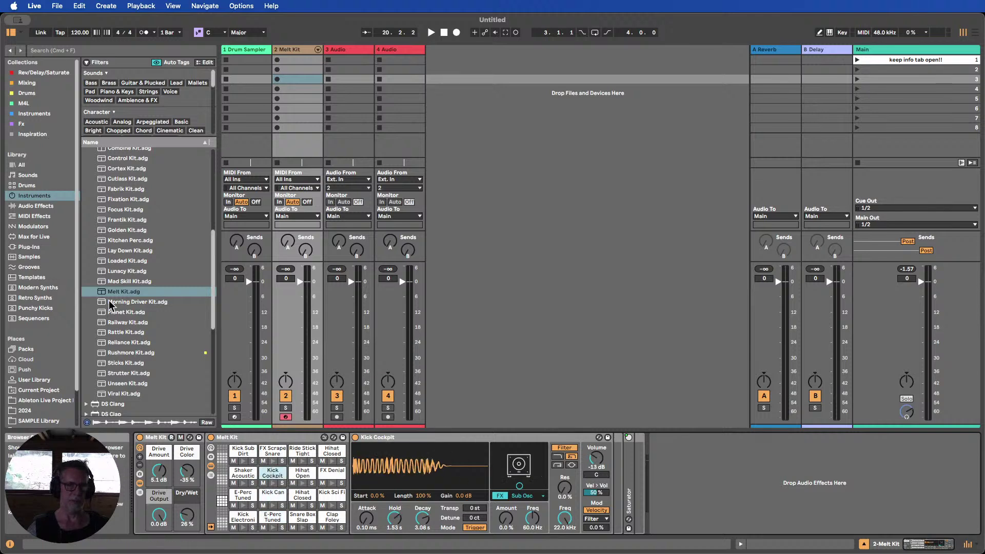
Collapse the Drum Sampler's preset list in the browser and show the device on the Drum Sampler track
scroll(132, 274, up, 2)
scroll(133, 270, up, 6)
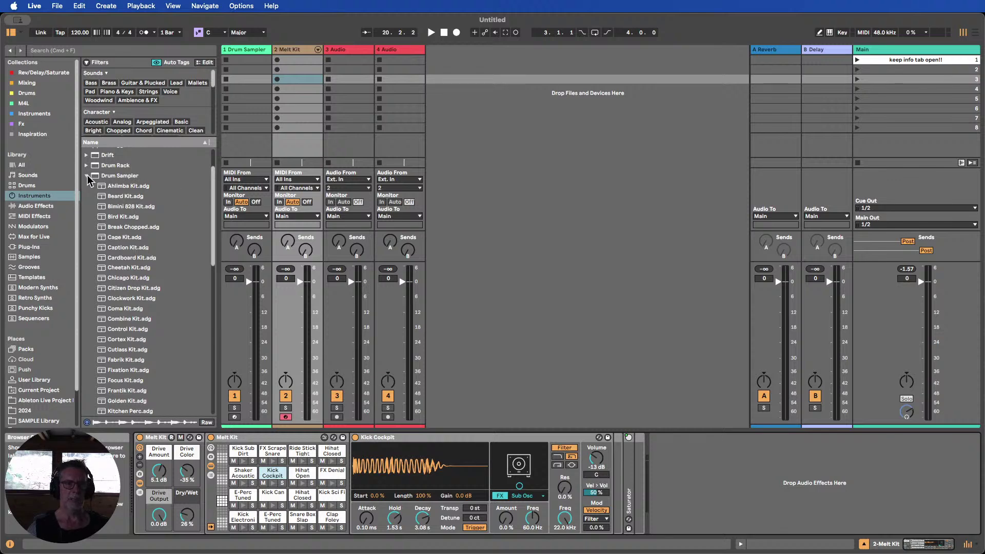
click(87, 176)
scroll(143, 277, up, 2)
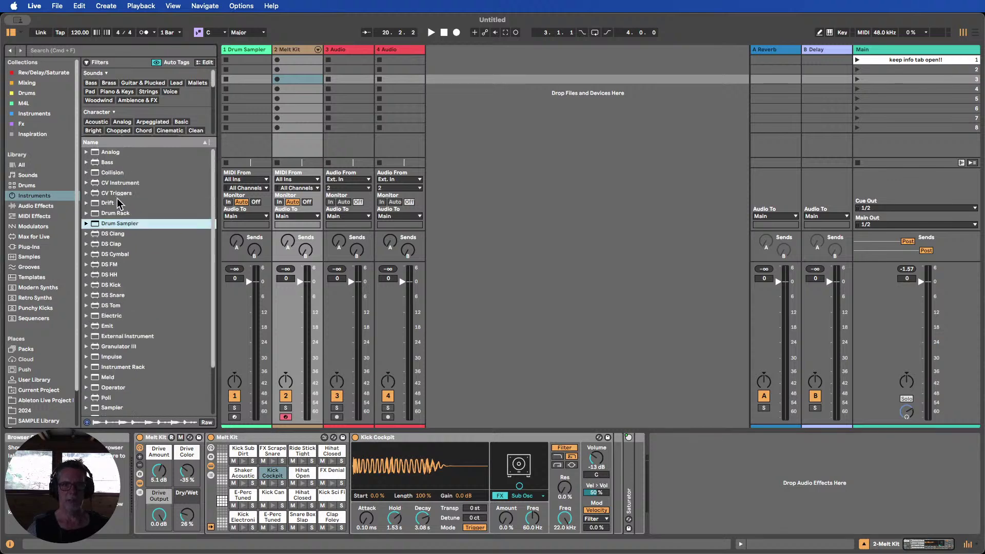
click(242, 49)
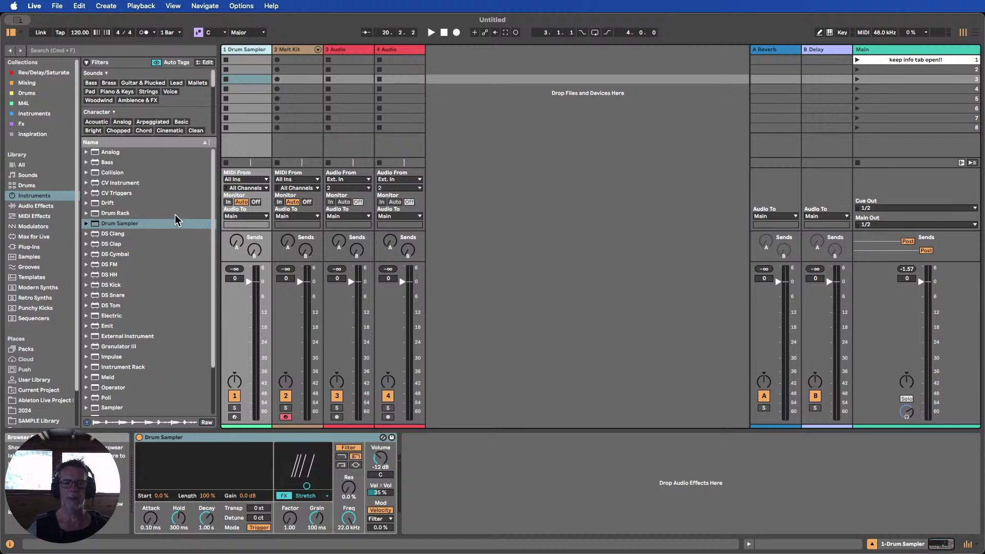
Enlarge the device list of the Audio Effects category and load Auto Shift onto the 3 Audio track
click(38, 207)
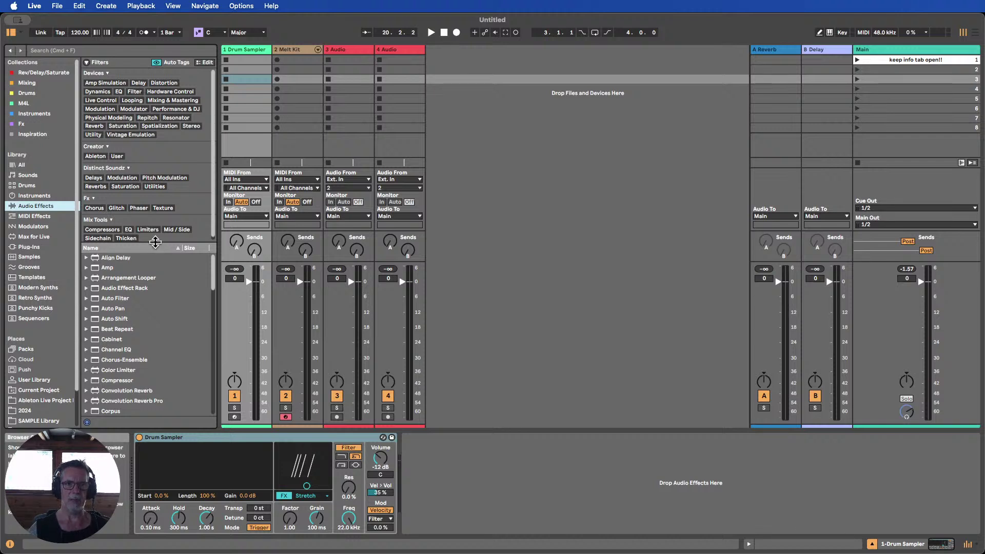
drag(156, 248, 149, 196)
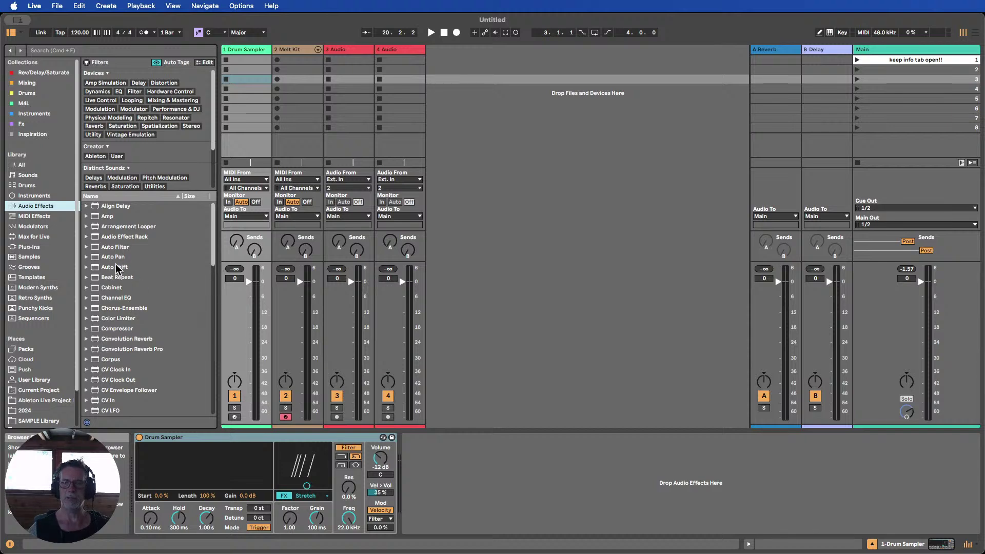
drag(114, 267, 350, 96)
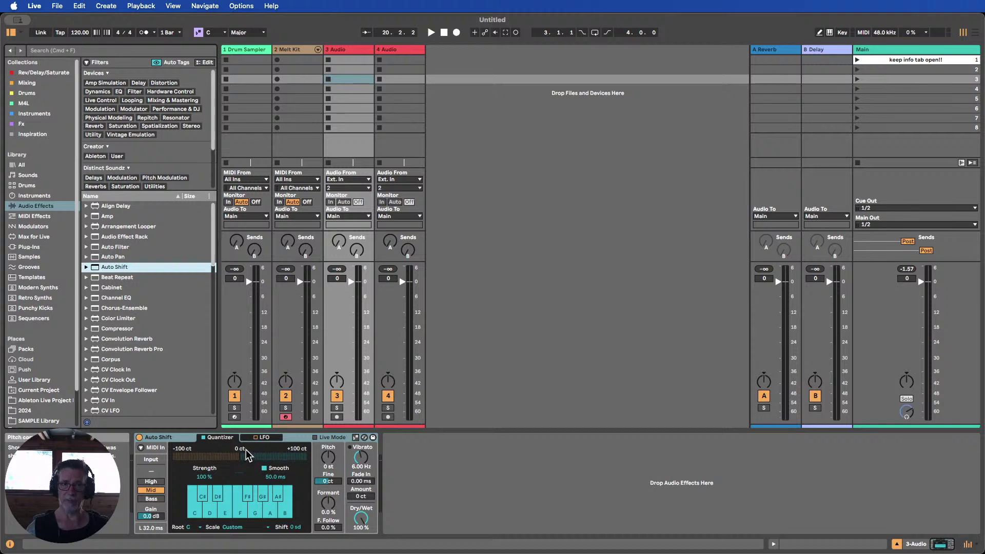
Rename the audio track holding the Auto Shift device as auto_shift
click(170, 451)
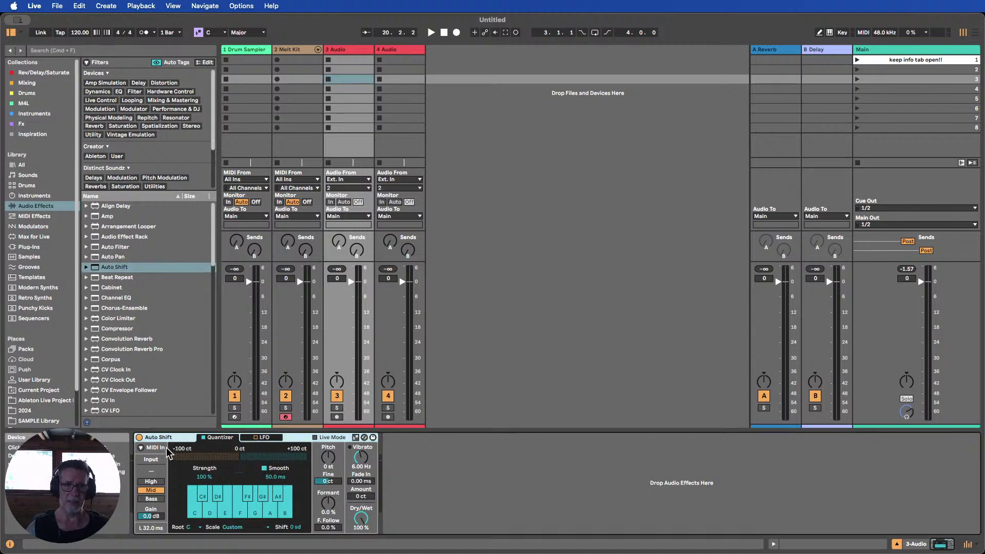
click(347, 50)
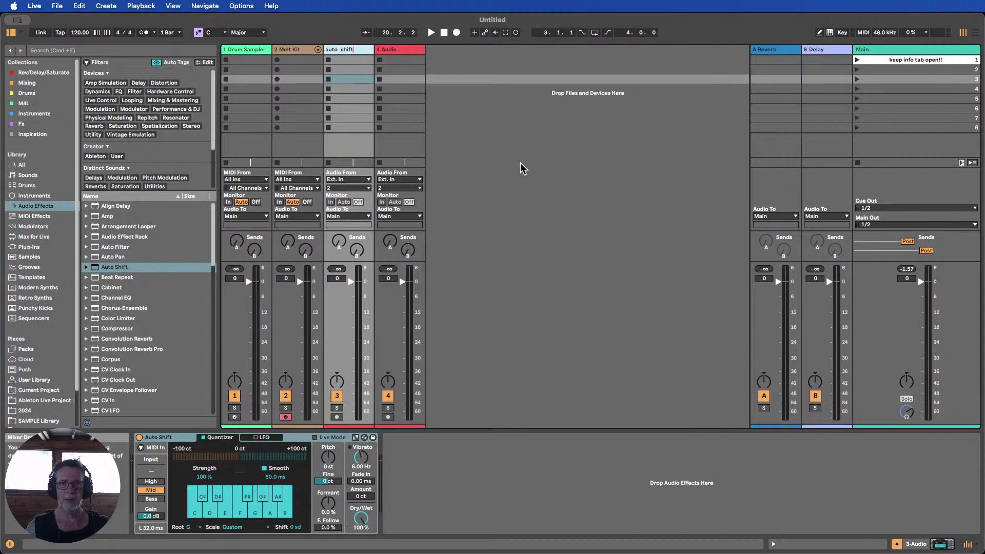
key(Return)
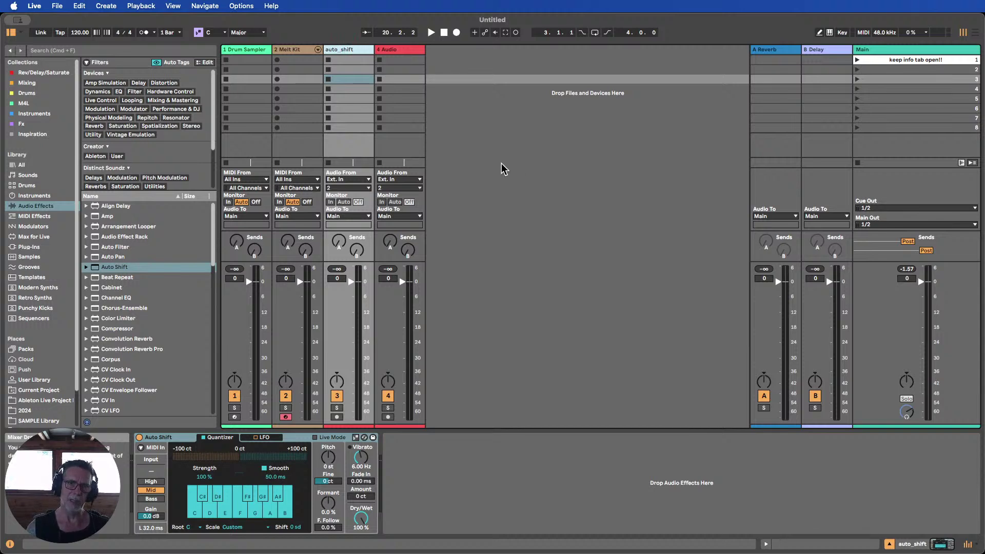
Insert a MIDI track after Melt Kit, load Auto Shift onto it, and return to the auto_shift track
click(295, 49)
key(super+shift+t)
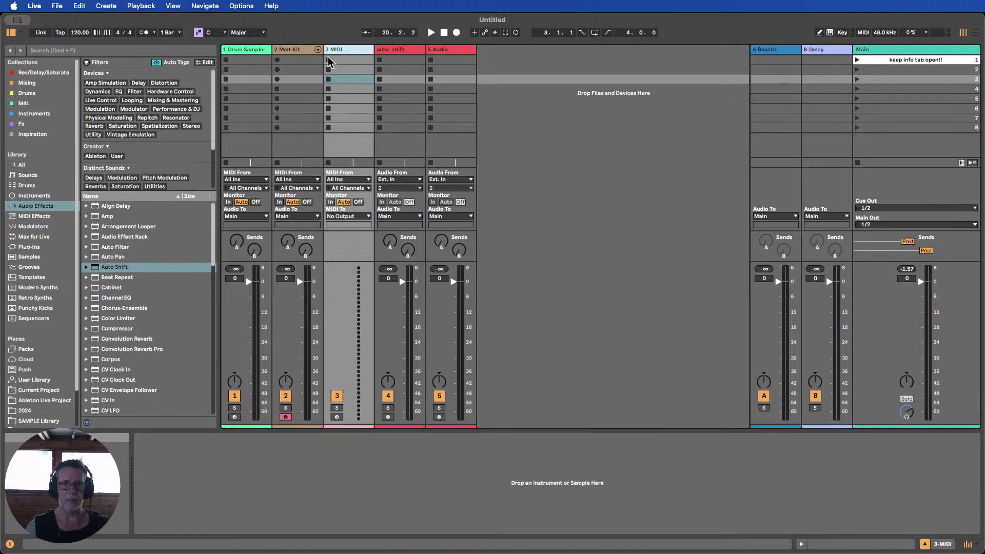
drag(105, 269, 263, 450)
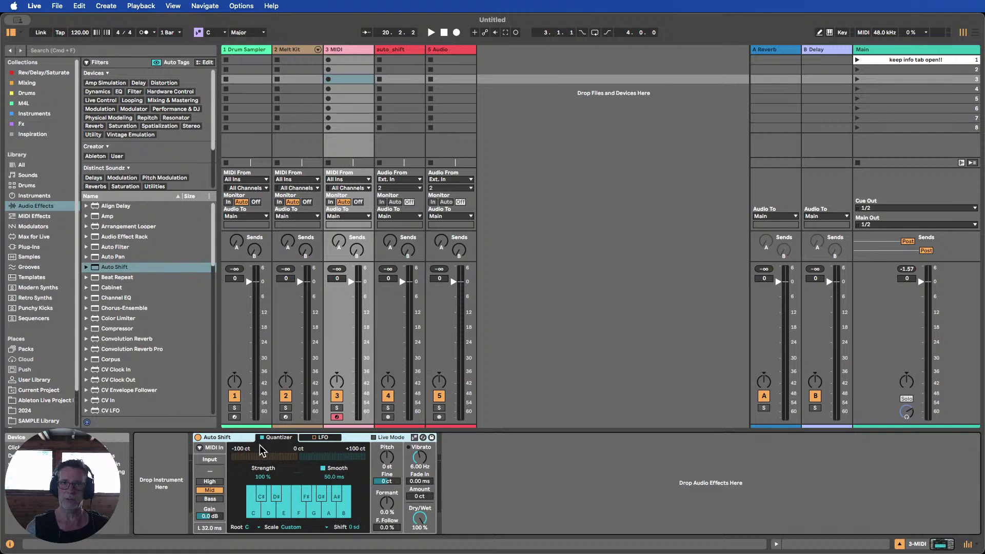
click(401, 49)
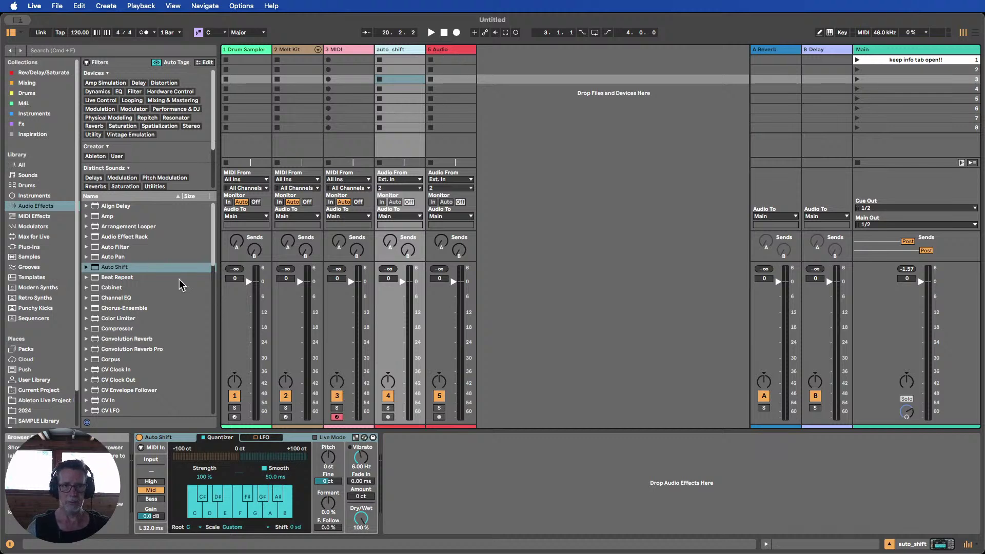
Find Saturator in the audio effects list and load it onto the 5 Audio track
scroll(128, 286, down, 3)
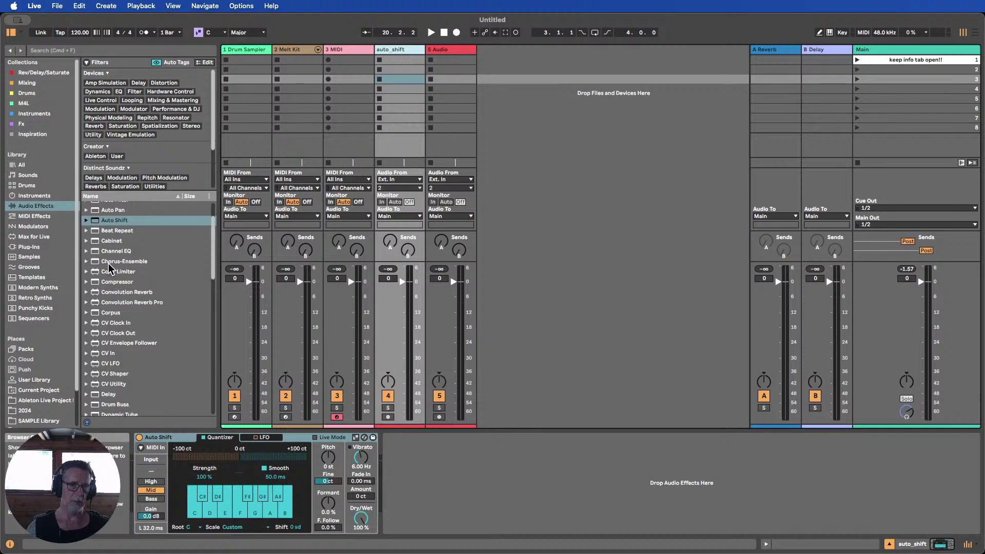
scroll(110, 268, down, 10)
scroll(110, 268, down, 5)
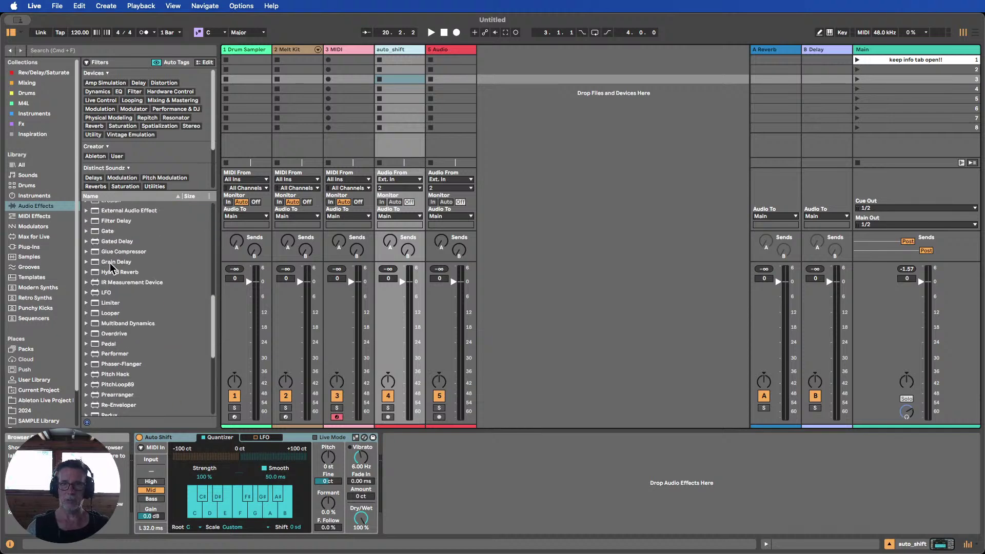
scroll(110, 265, down, 3)
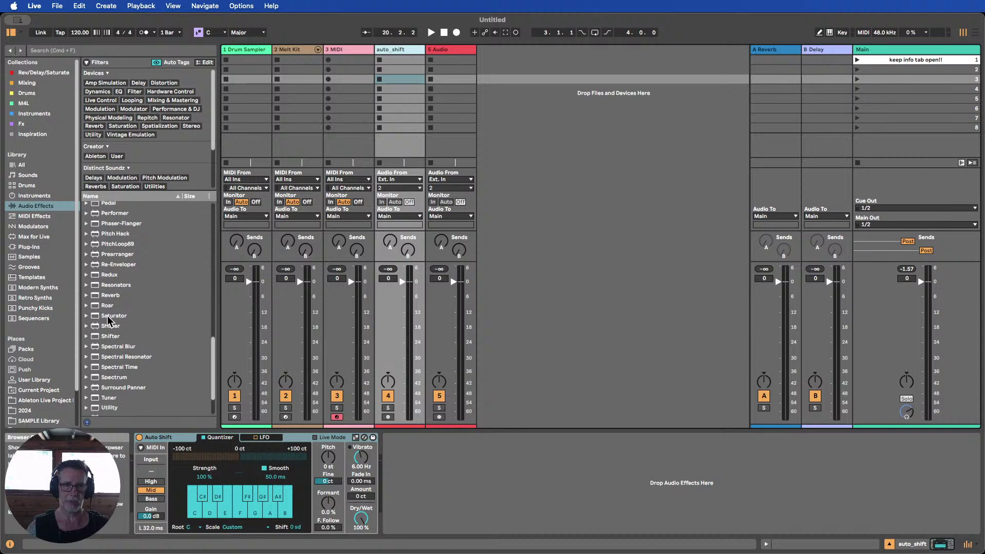
drag(109, 319, 446, 81)
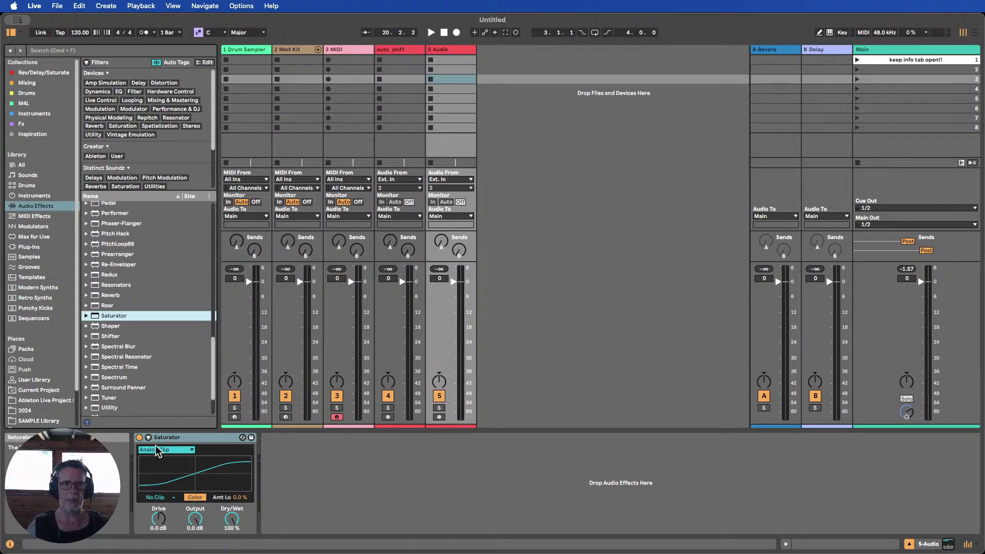
Unfold Saturator's extended view to examine the Color Curve and Waveshaper settings, and fold it back
scroll(152, 371, down, 5)
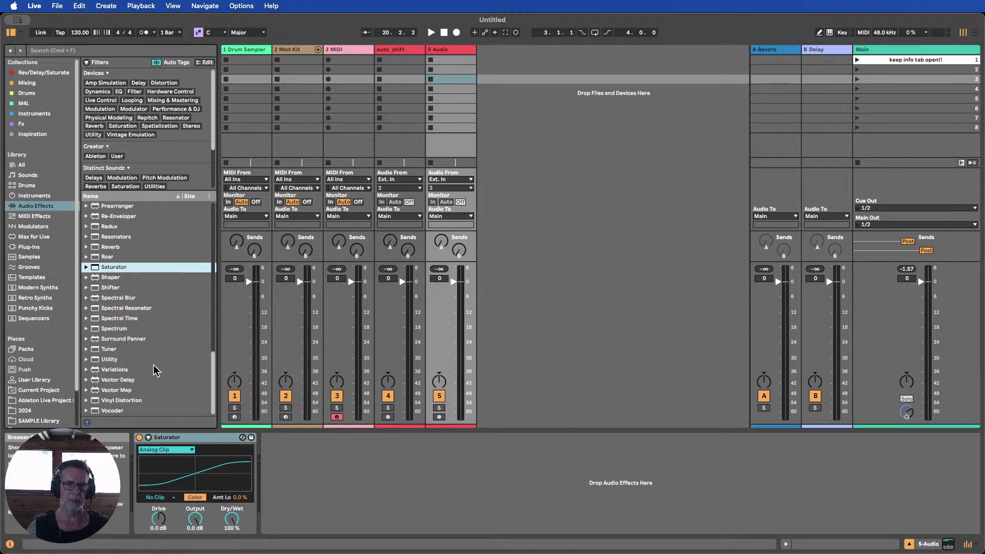
click(148, 437)
click(148, 438)
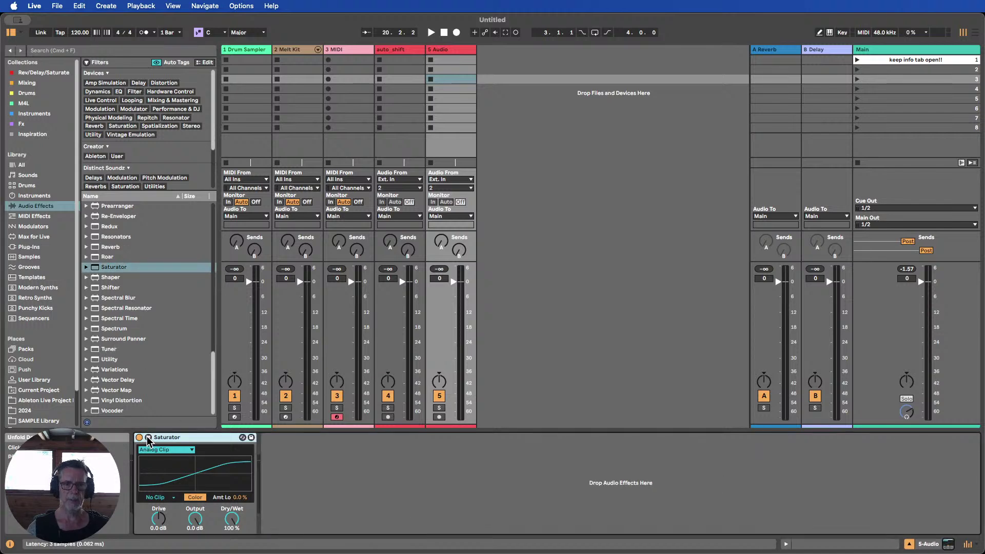
click(148, 438)
click(148, 437)
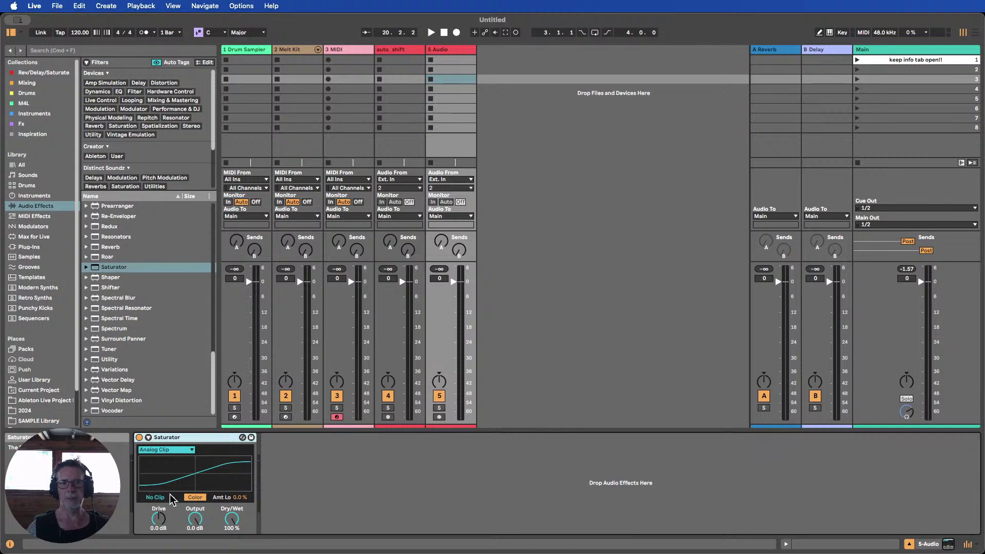
click(148, 437)
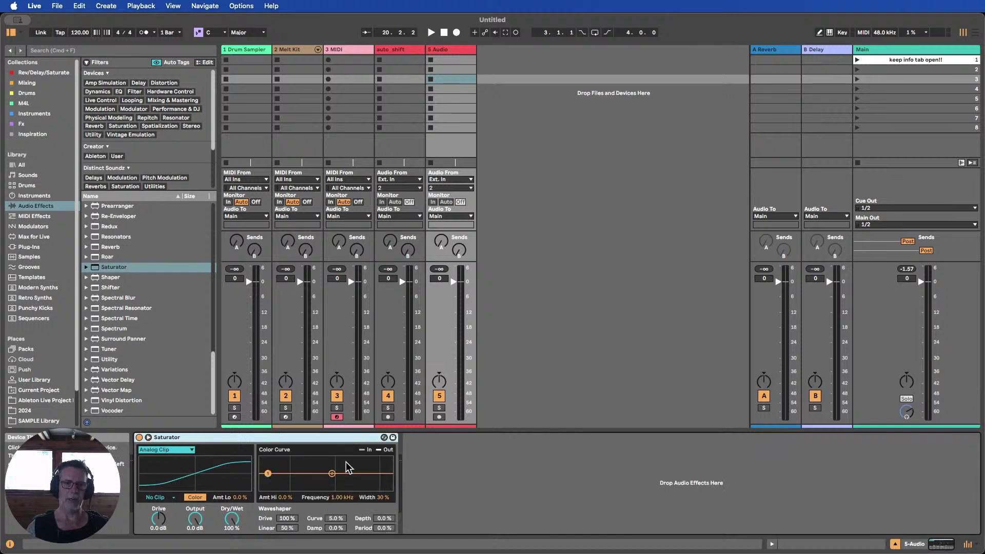
click(148, 438)
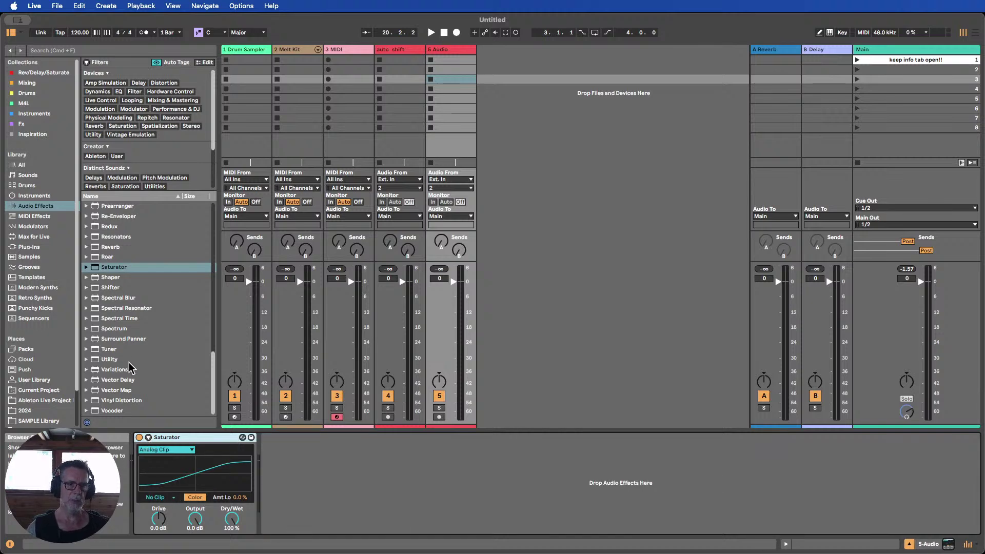
Load Limiter from the audio effects list onto the Main track and select the device
scroll(131, 364, up, 5)
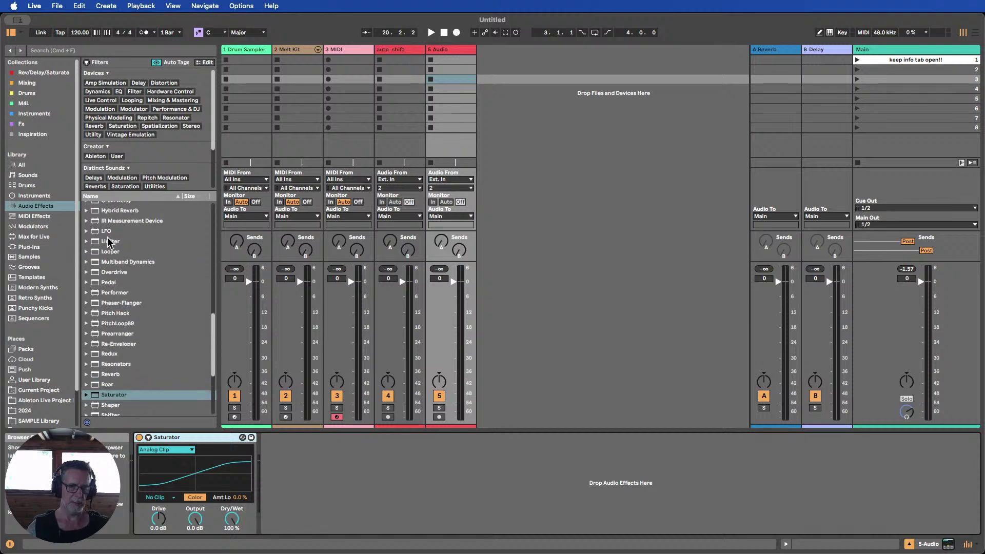
drag(105, 244, 898, 121)
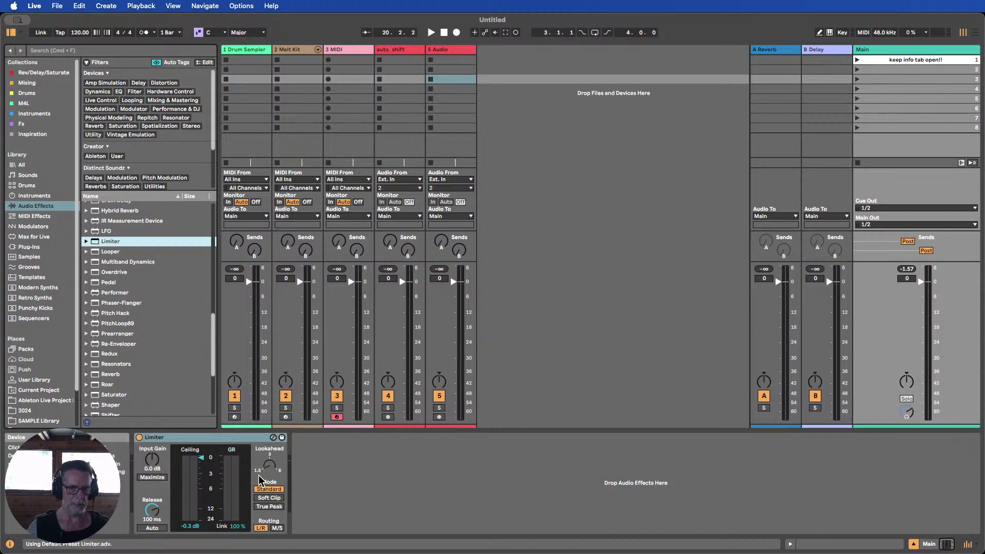
click(203, 440)
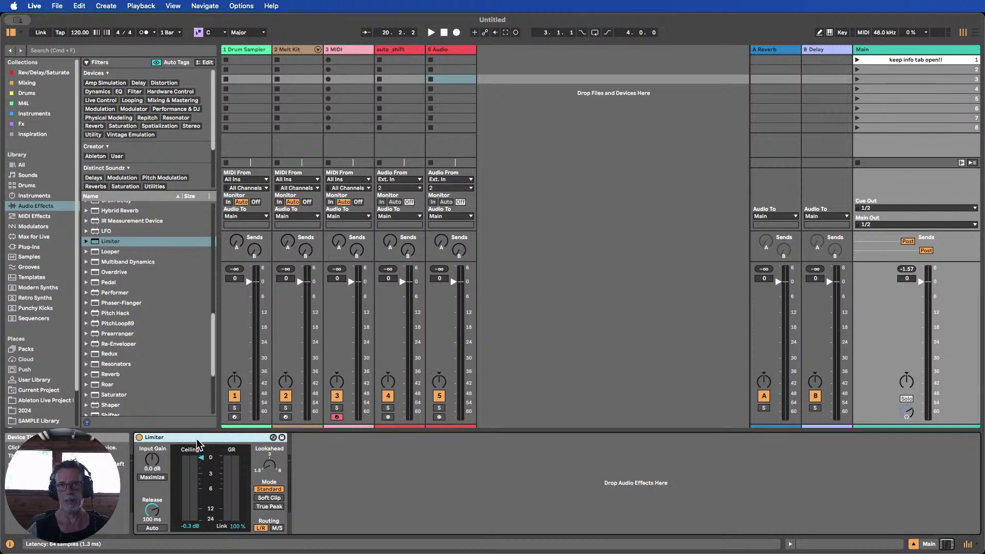
Load Pro-L 2 from the Mixing collection after Limiter on the Main track and hide its plug-in window
click(37, 83)
scroll(159, 317, down, 5)
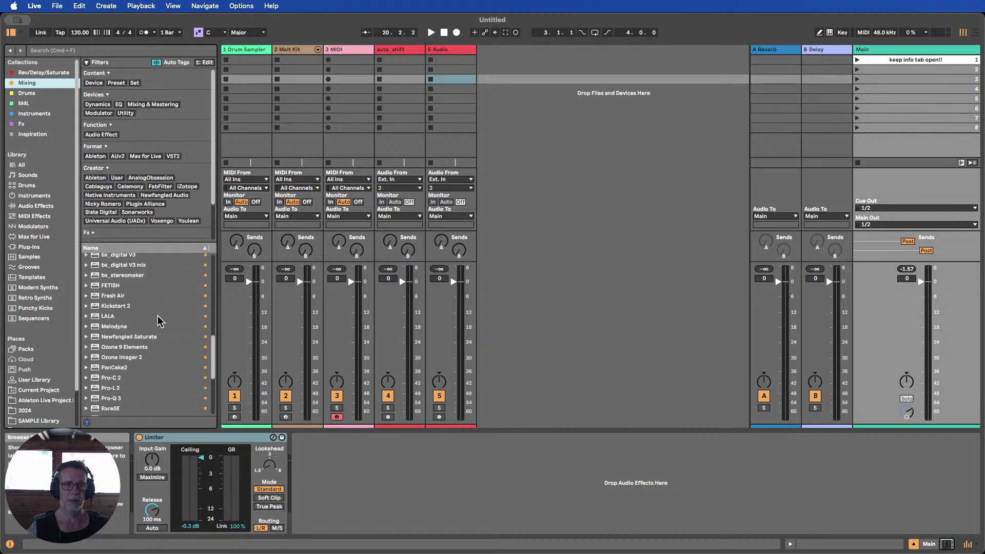
drag(118, 389, 359, 461)
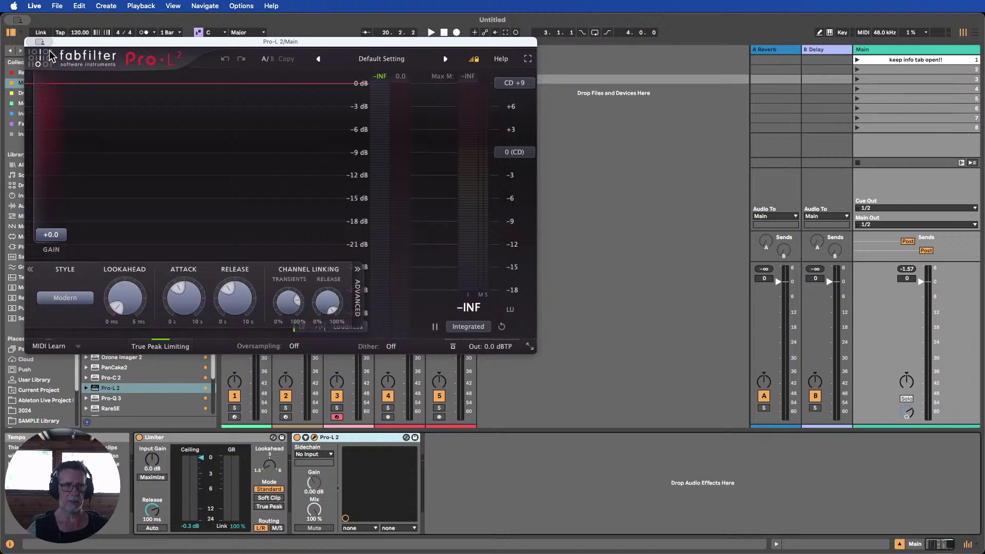
key(super+alt+p)
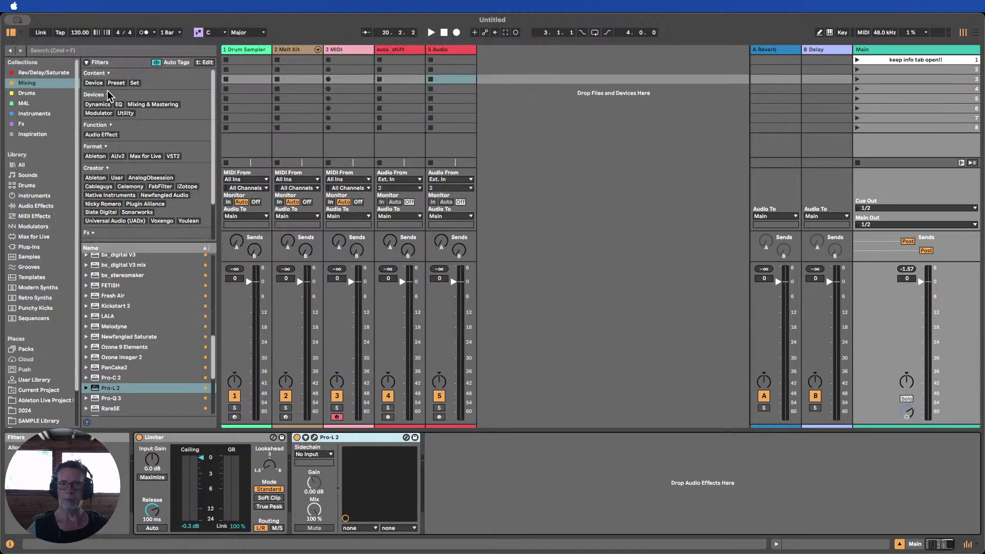
Delete Pro-L 2 from the Main track and hide the device view
click(335, 439)
key(Delete)
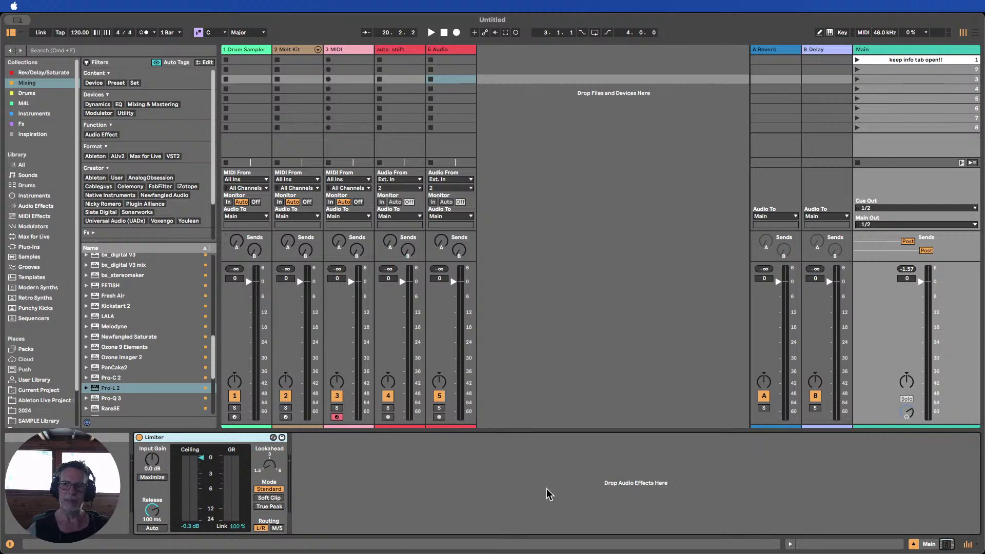
click(913, 545)
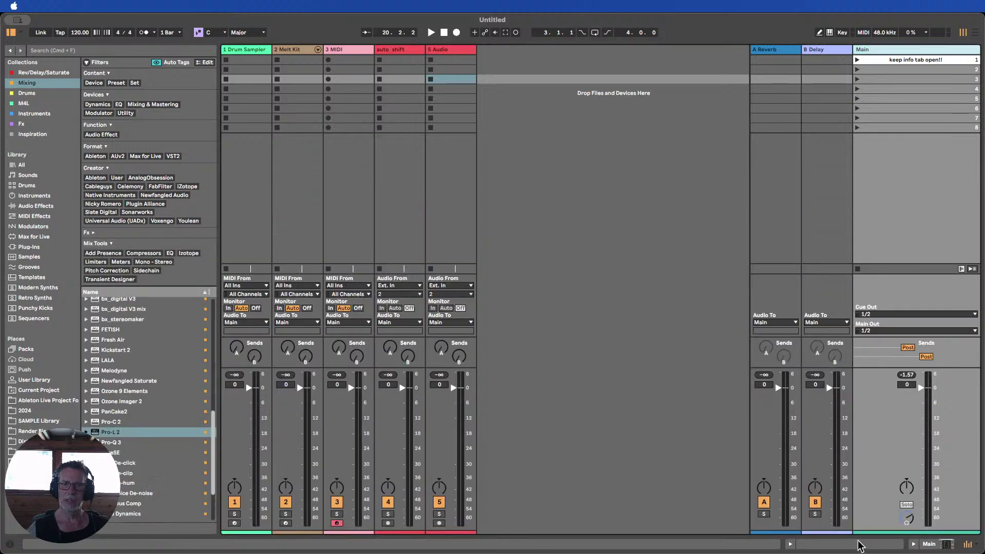
Move the Melt Kit track ahead of the Drum Sampler track
click(292, 54)
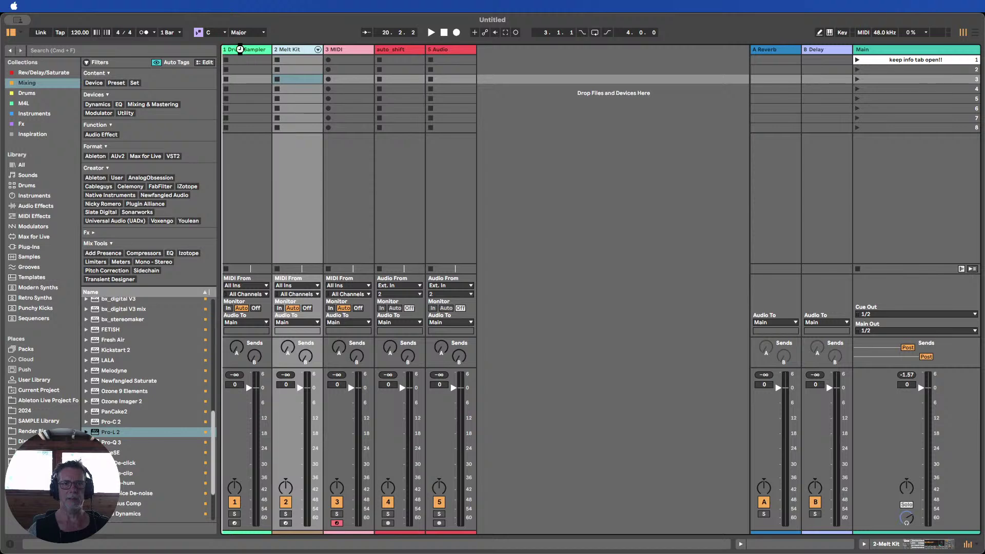
drag(239, 49, 242, 49)
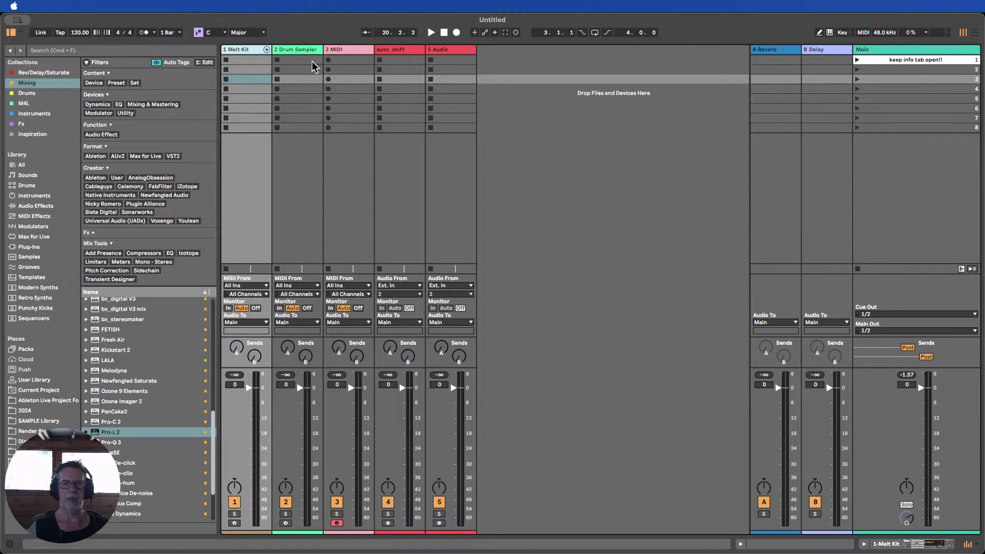
Select the MIDI track and the auto_shift track in turn, and reopen the device view on Auto Shift
click(357, 51)
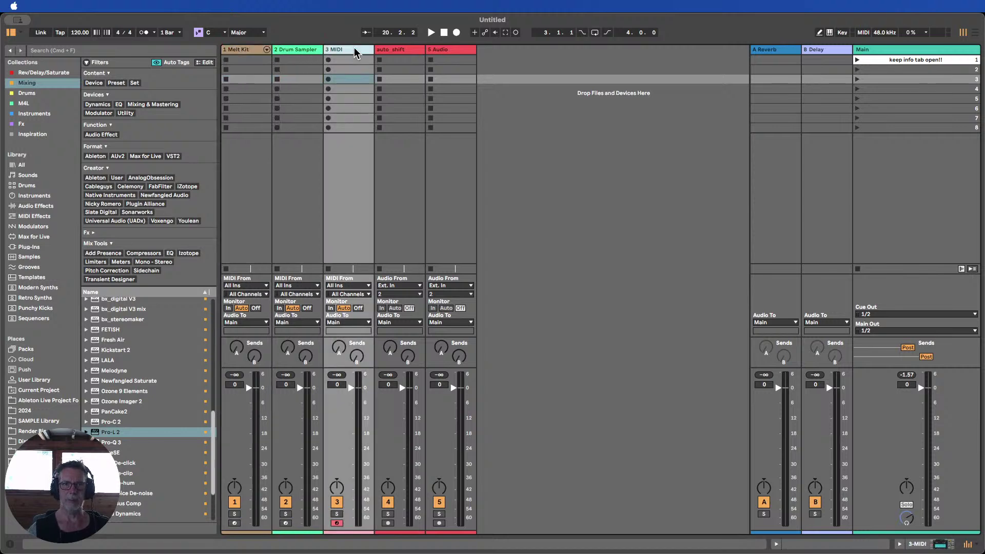
click(392, 51)
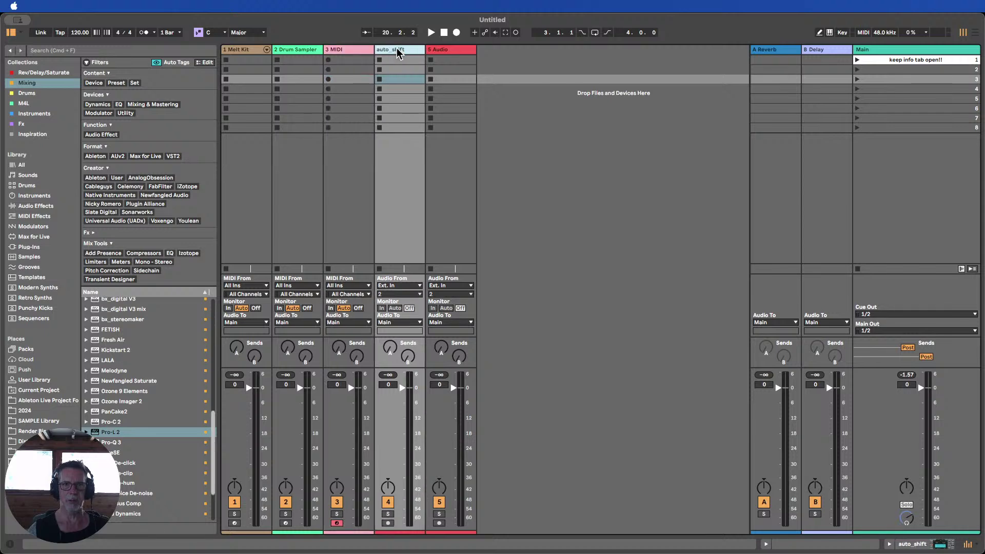
double_click(398, 51)
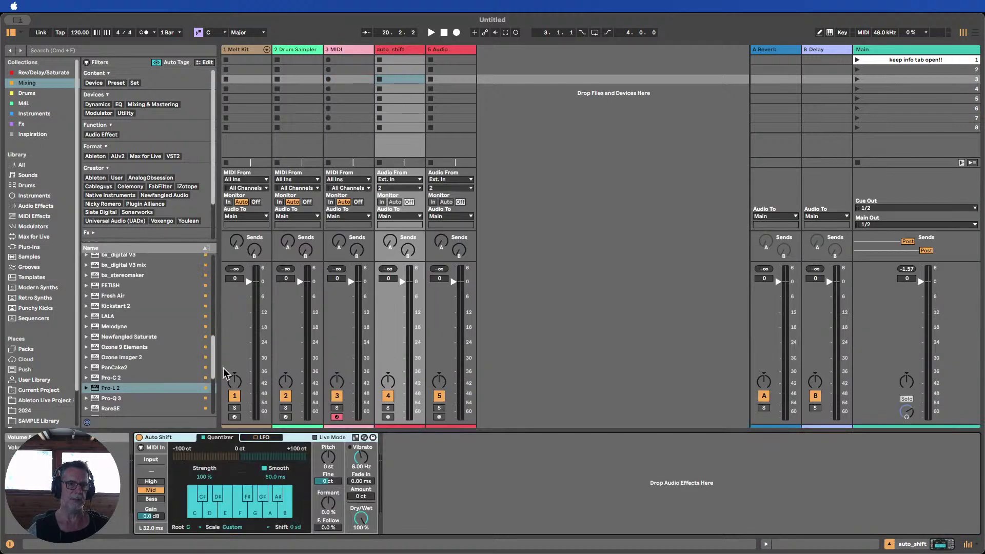
Open the trance folder of musicradar-female-vocal-samples in the Samples place and widen the browser
scroll(52, 270, down, 3)
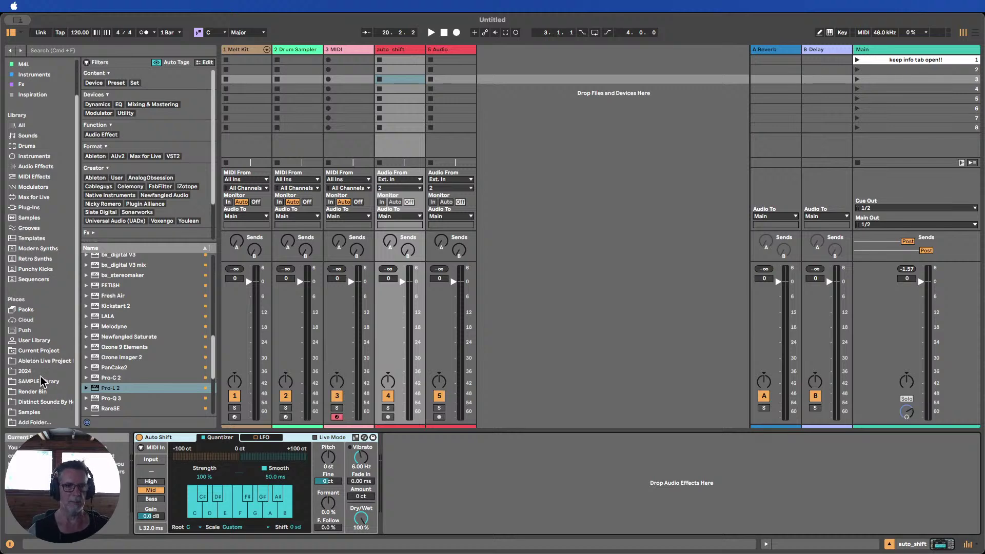
click(41, 412)
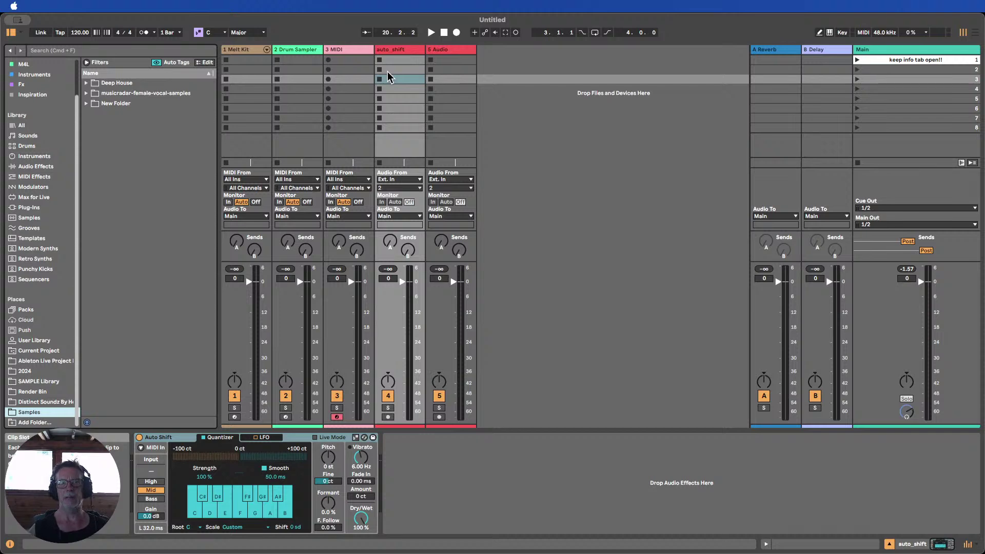
click(85, 93)
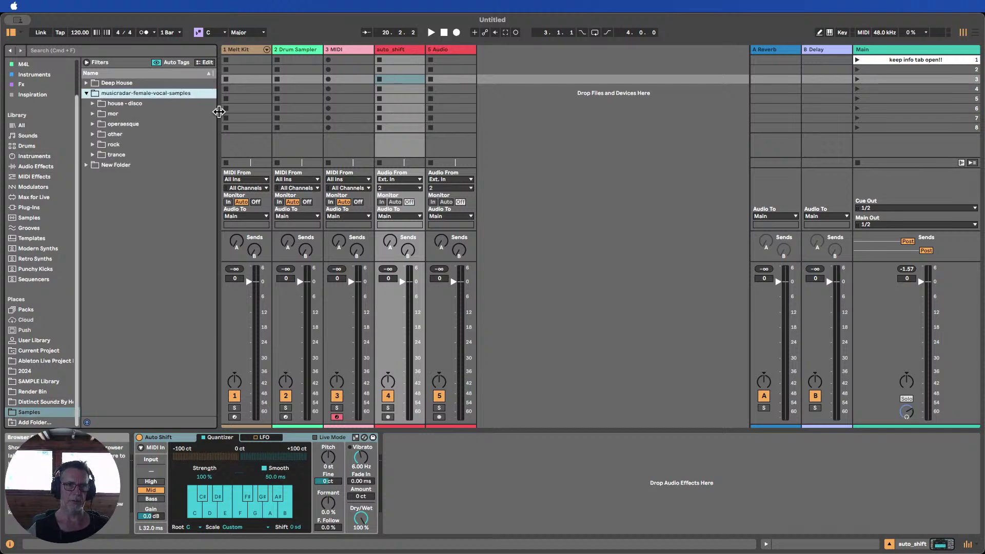
drag(218, 110, 222, 108)
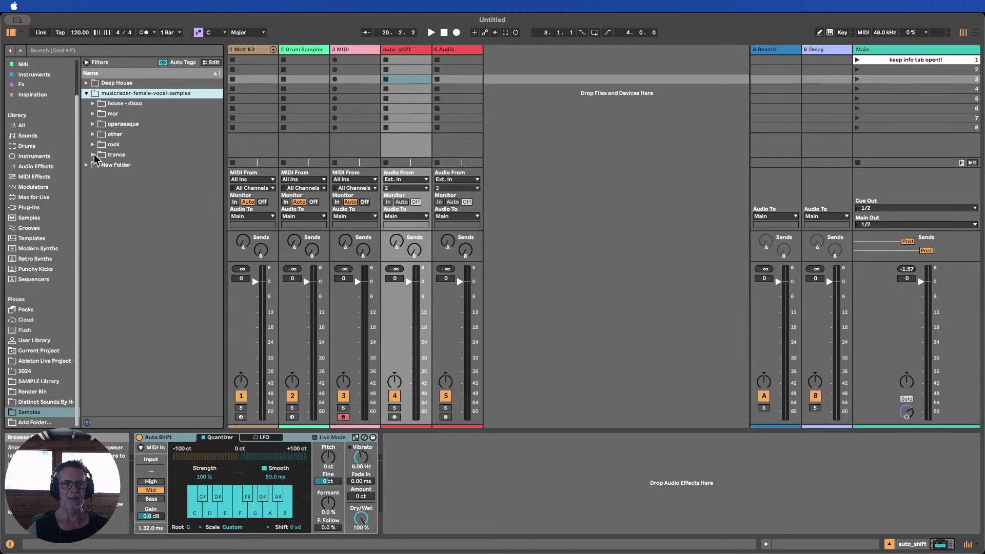
click(92, 154)
scroll(185, 184, down, 10)
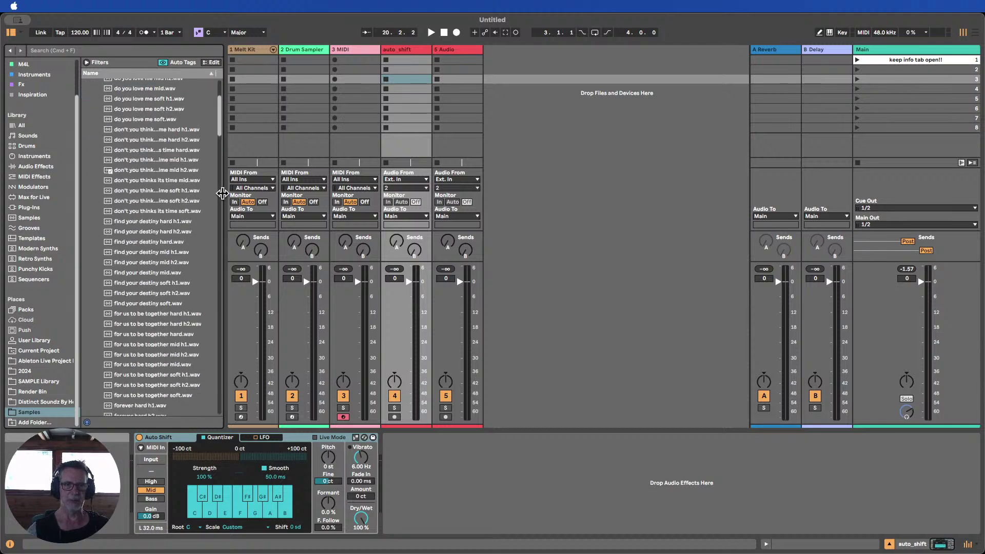
drag(222, 192, 255, 193)
Browse the trance vocal samples and preview several "human nature" files, from hard h1 to soft h2
scroll(169, 215, down, 3)
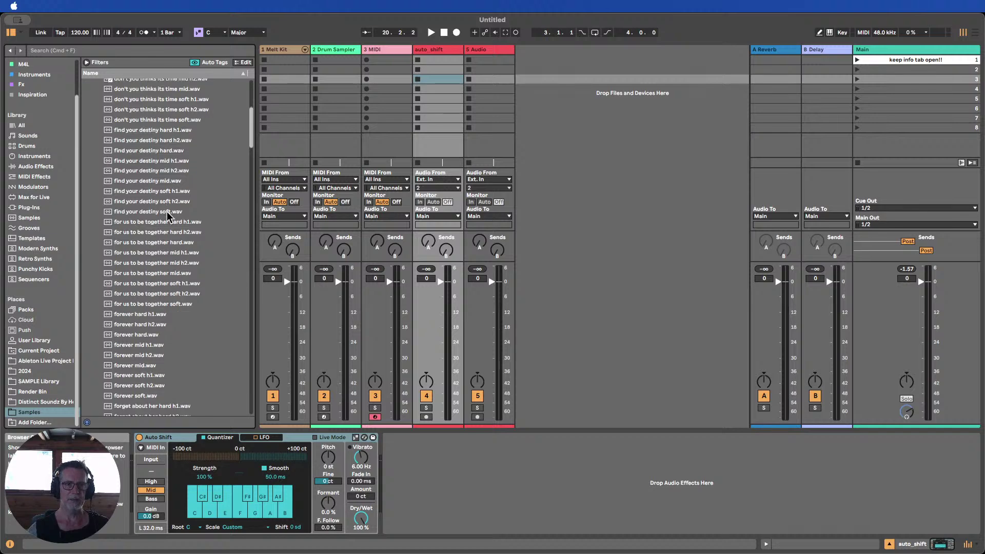
scroll(168, 218, up, 7)
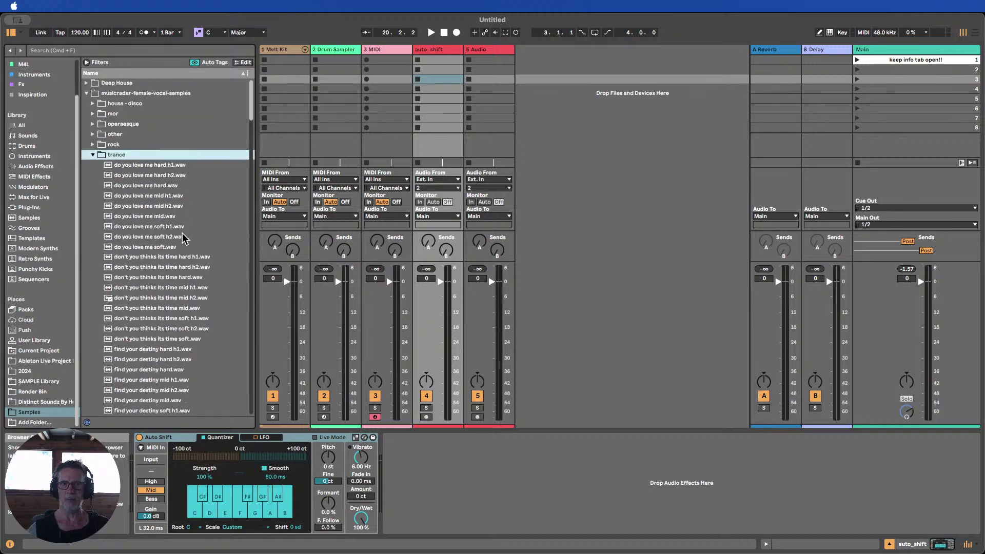
scroll(184, 239, down, 14)
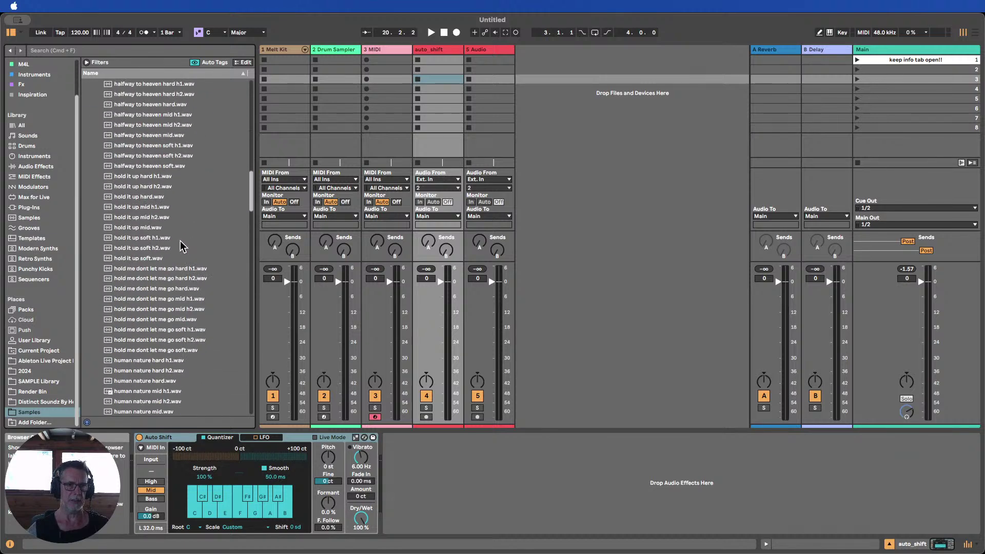
scroll(181, 246, down, 3)
scroll(181, 245, down, 1)
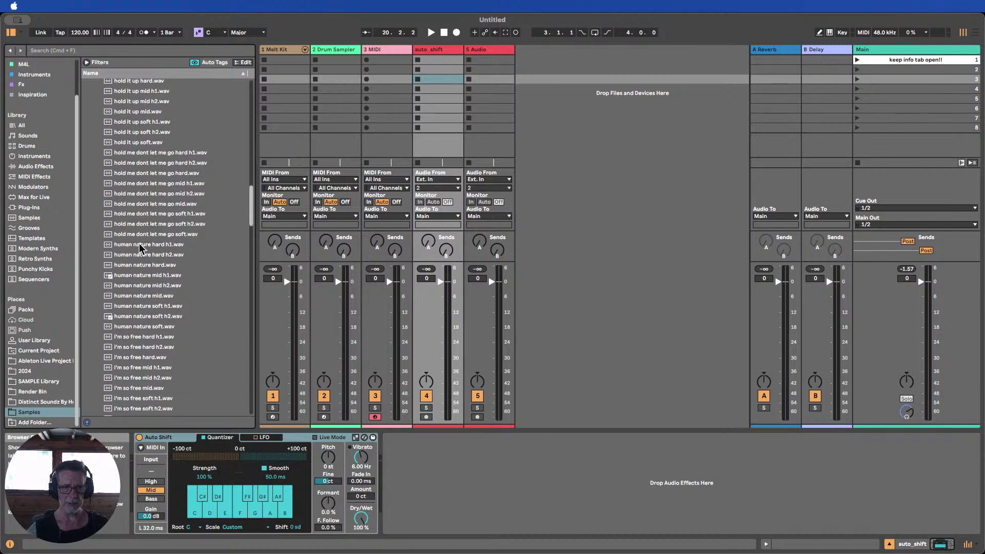
click(141, 246)
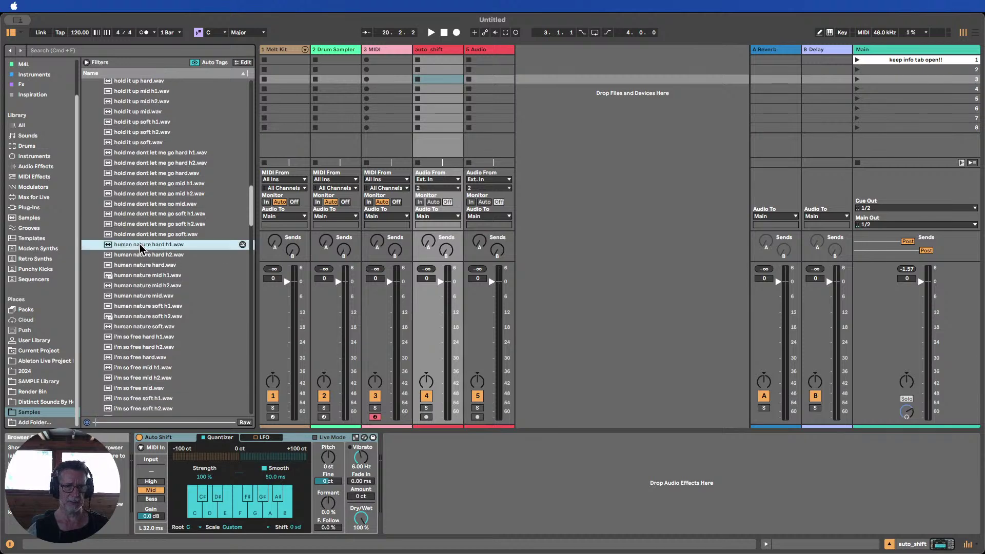
click(142, 256)
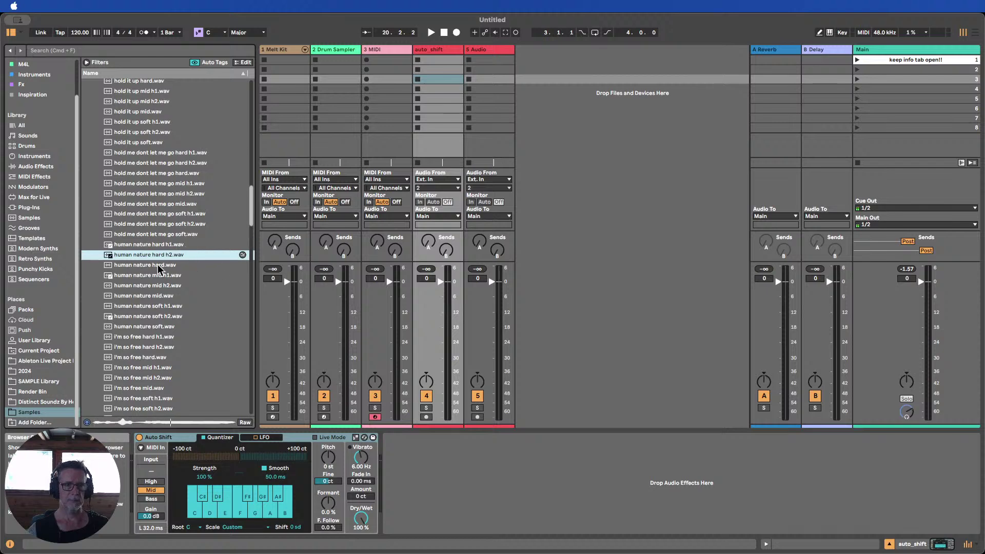
click(213, 264)
scroll(212, 265, down, 1)
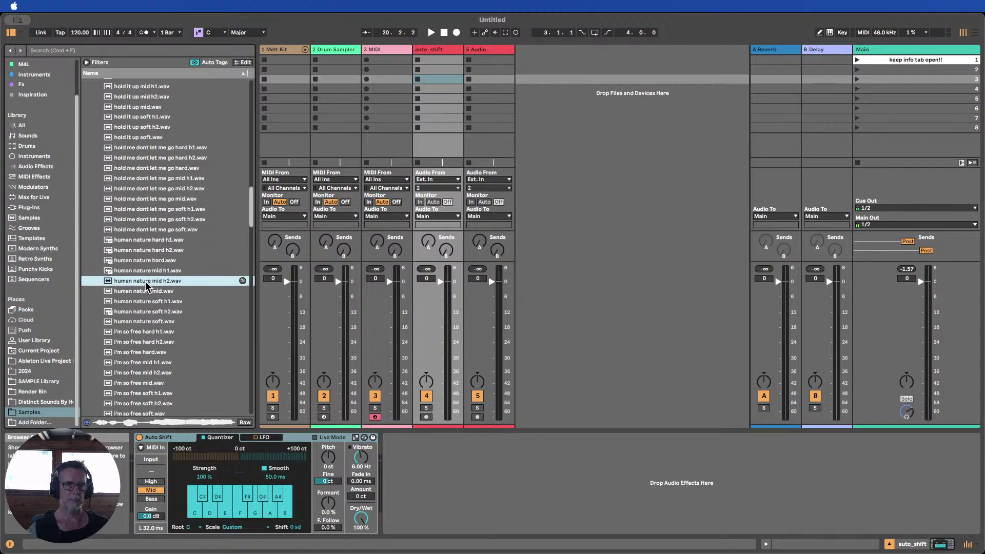
click(147, 282)
scroll(204, 276, down, 1)
click(144, 305)
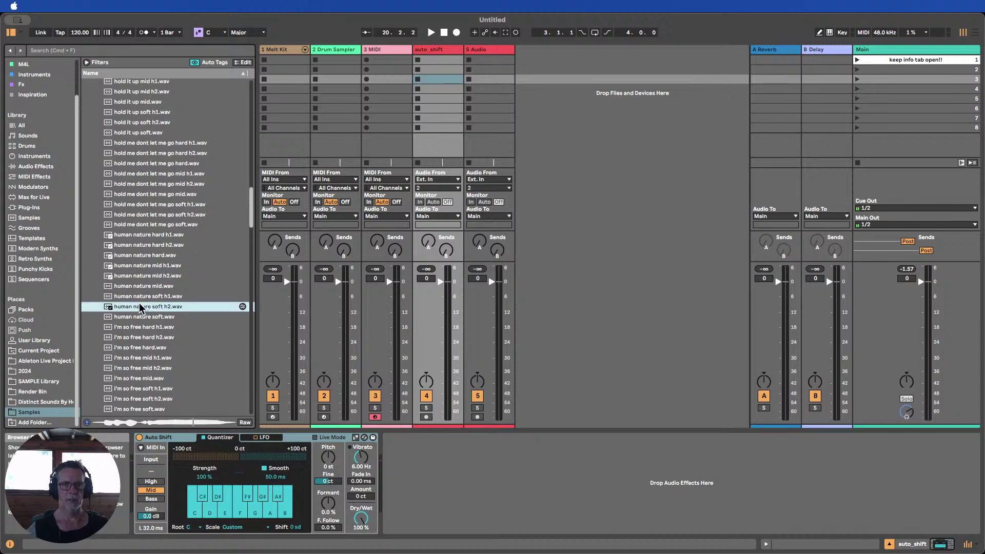
Place human nature soft h2.wav in the auto_shift track's first clip slot and play it with the track volume lowered to -13.0 dB
drag(141, 307, 433, 70)
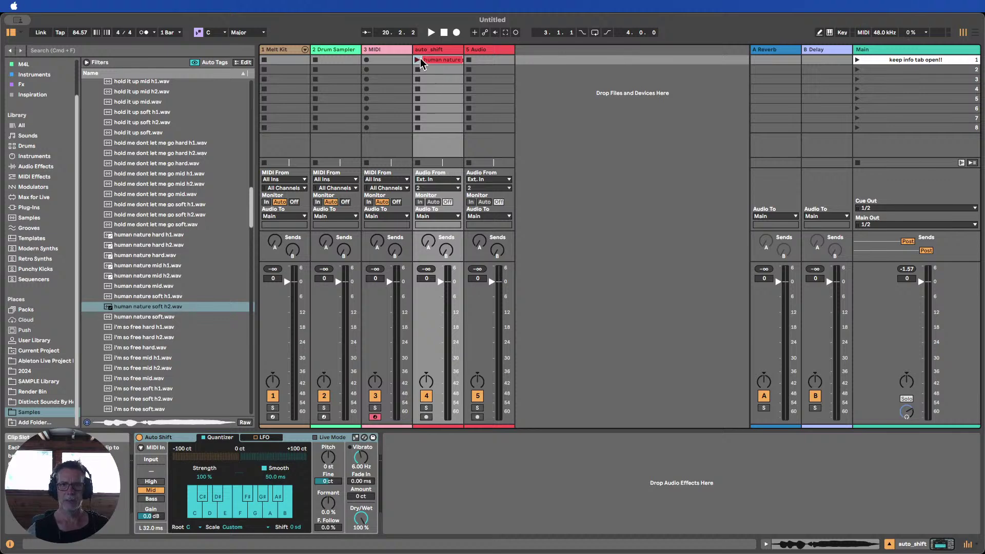
click(417, 60)
mouse_move(440, 281)
mouse_down()
mouse_move(440, 304)
mouse_move(427, 280)
mouse_move(427, 289)
mouse_up()
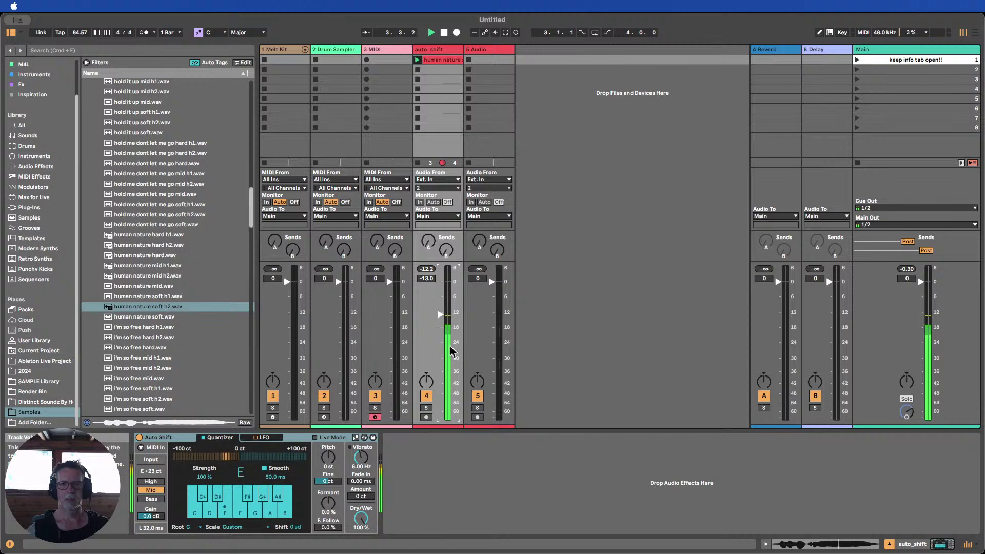
click(442, 32)
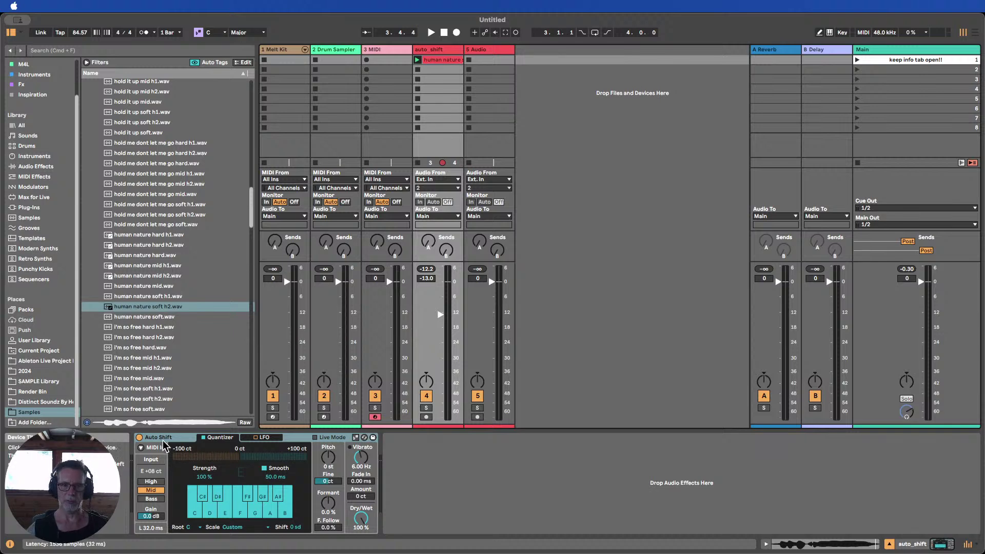
Locate Auto Shift among the library's Audio Effects and select the auto_shift track
click(33, 166)
scroll(97, 246, up, 15)
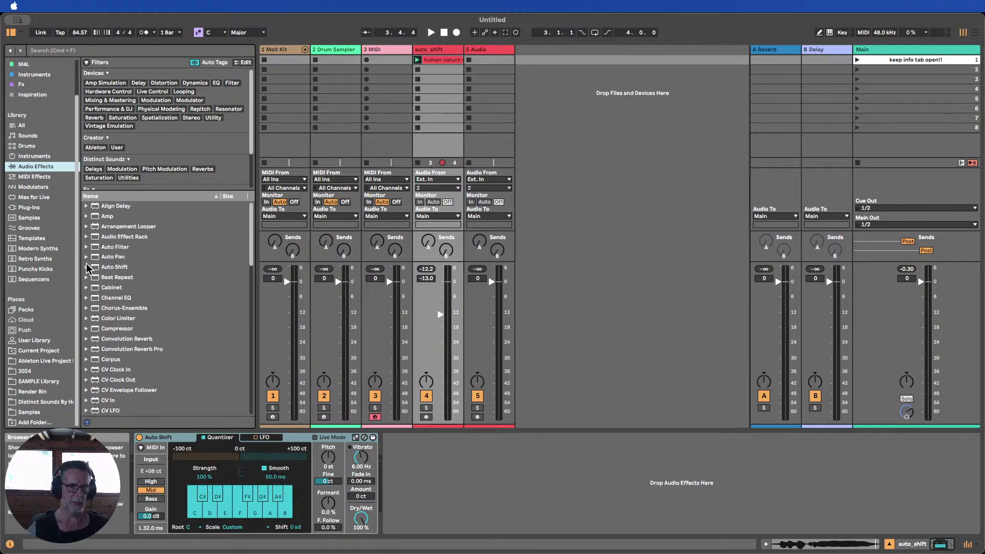
click(86, 267)
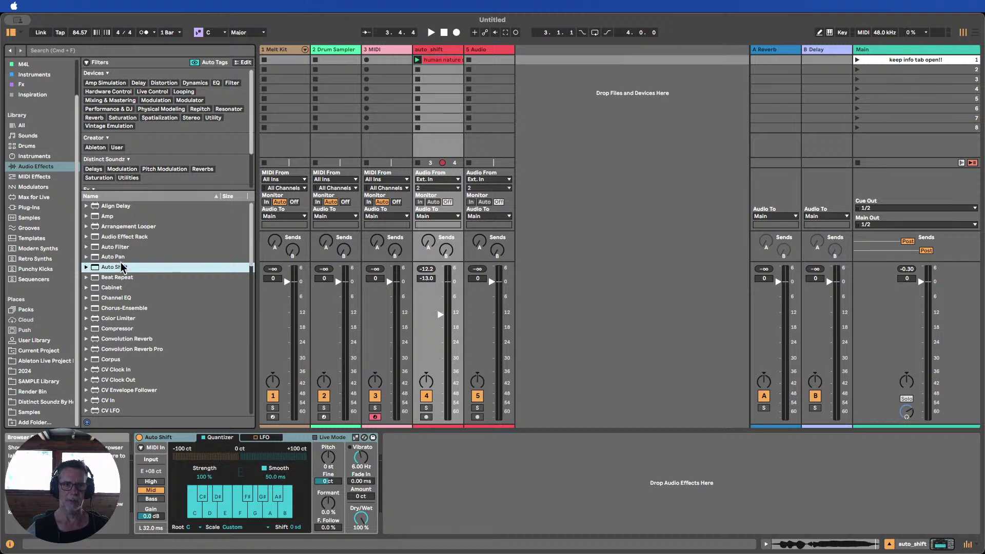
click(447, 49)
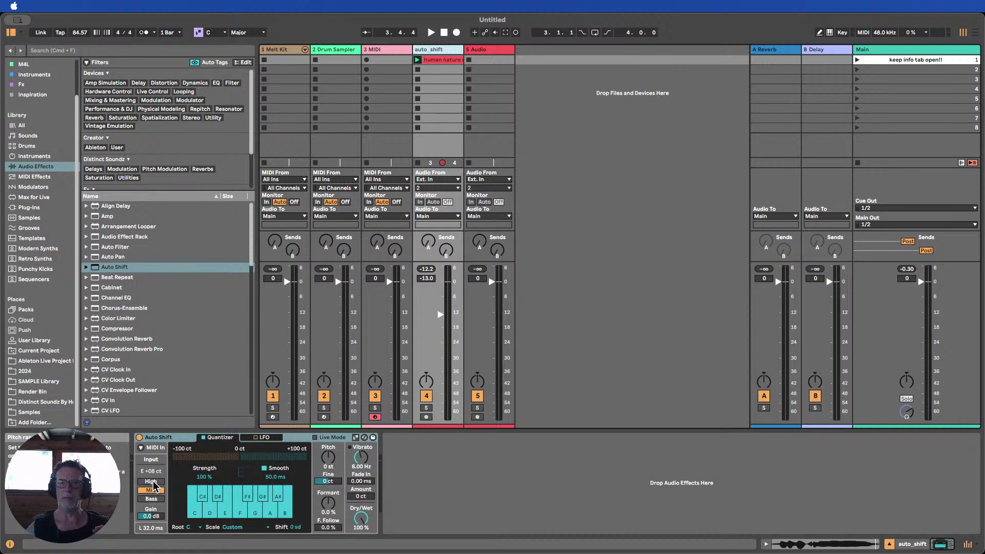
Try Auto Shift's High and Mid input pitch ranges, leaving it on High
click(151, 482)
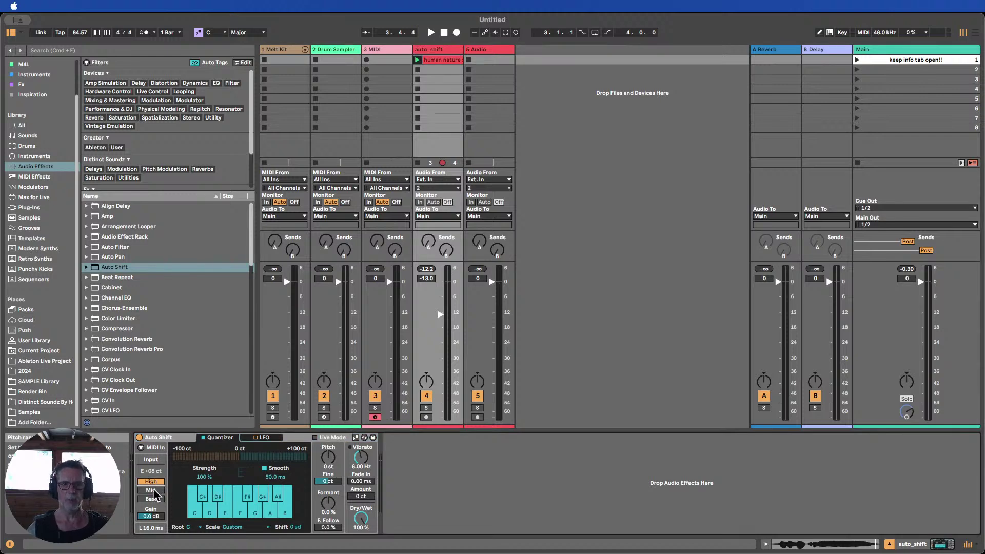
click(153, 492)
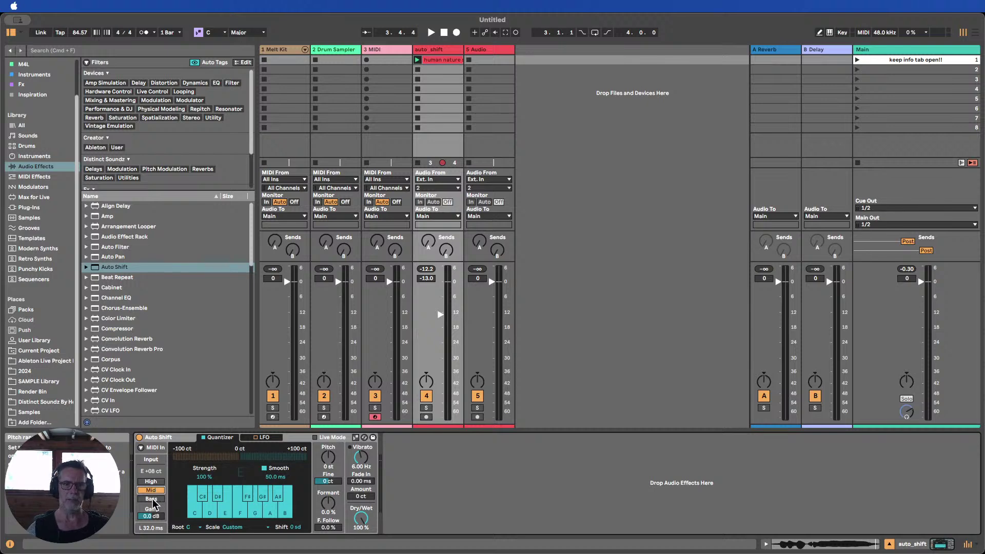
click(148, 482)
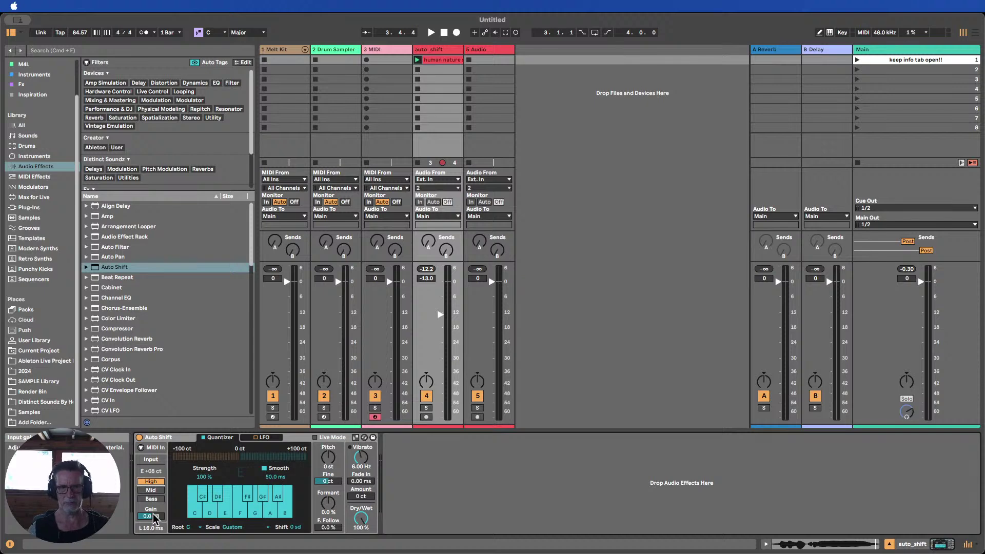
Play the human nature clip through Auto Shift, lower the auto_shift track volume to -26.0 dB and stop playback
click(417, 61)
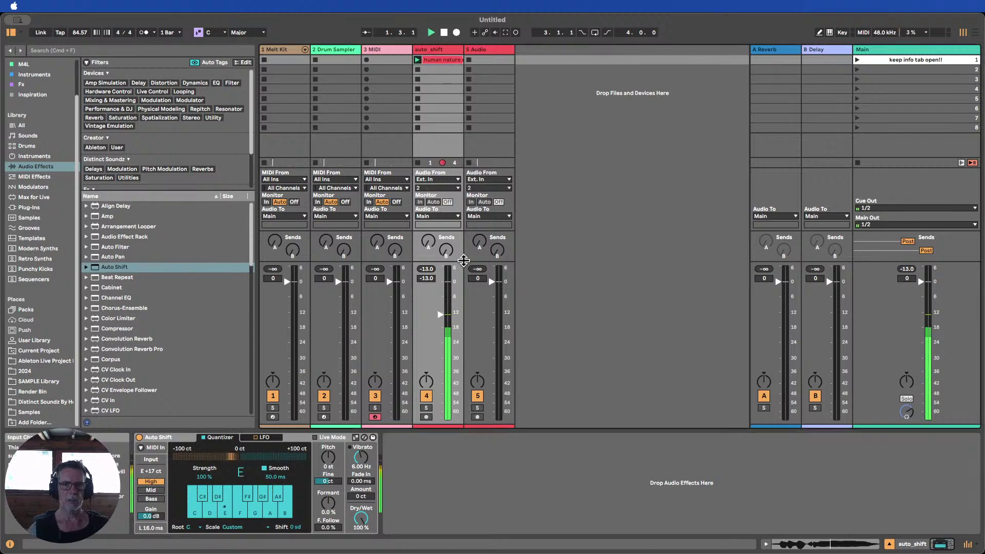
drag(440, 314, 440, 348)
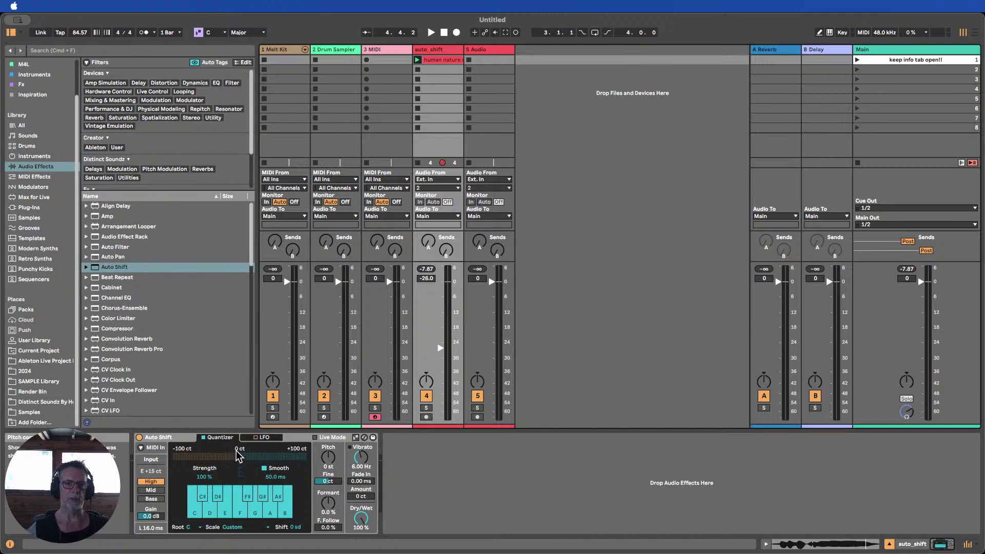
key(space)
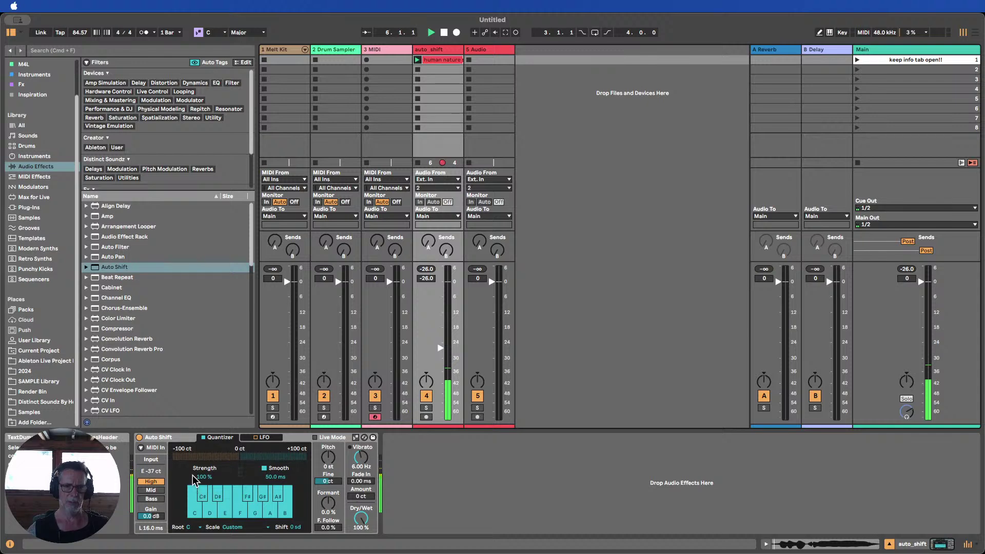
click(445, 32)
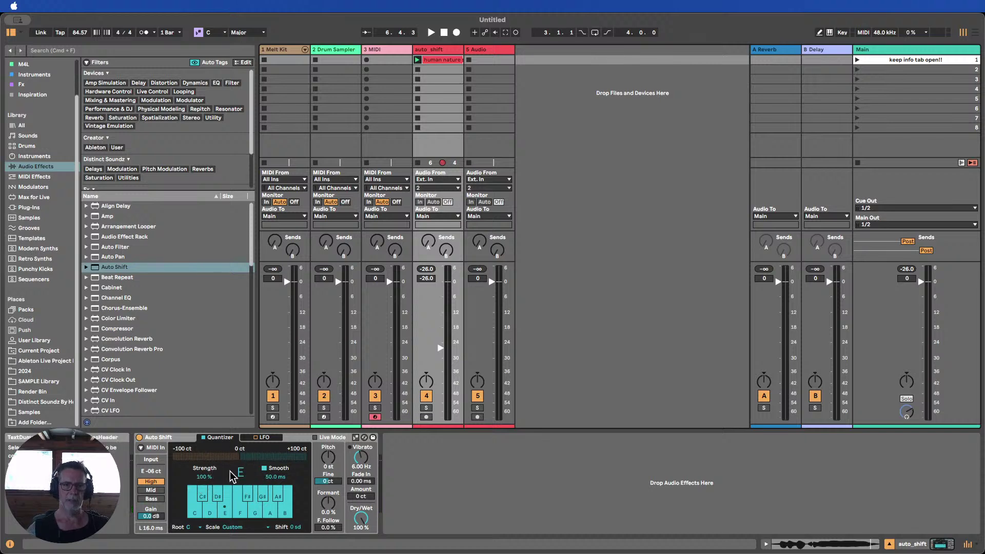
Toggle Auto Shift's Quantizer off and on several times, leaving it enabled
click(204, 438)
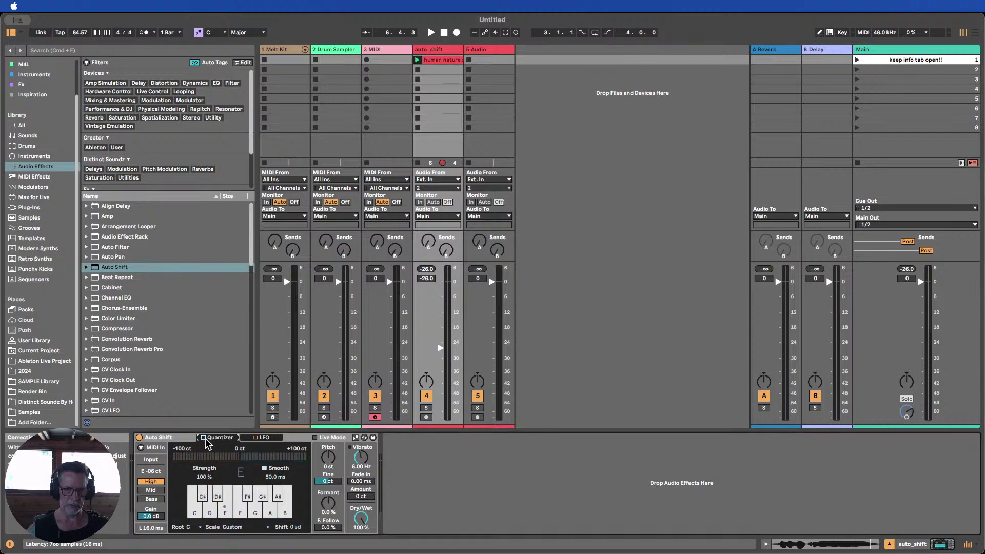
click(204, 437)
click(204, 437)
click(203, 437)
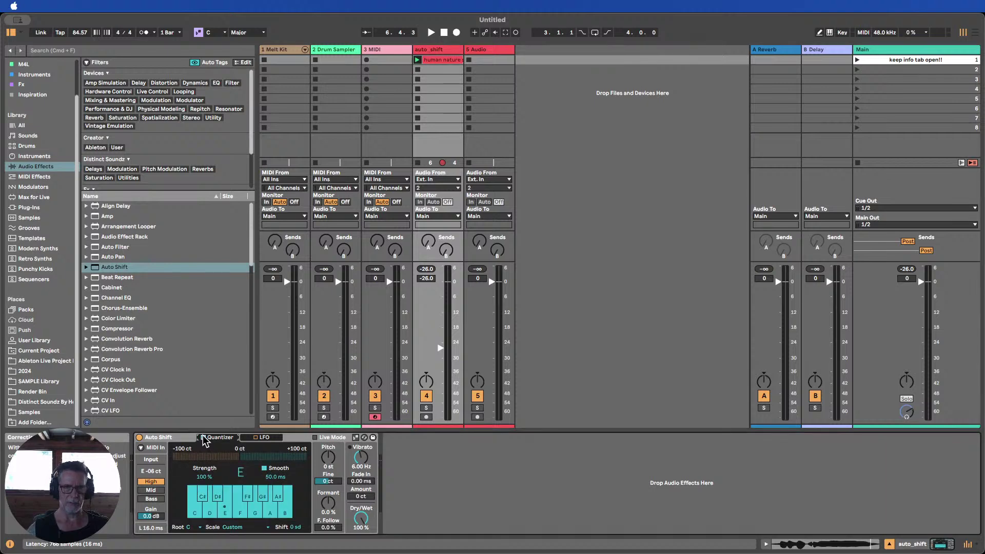
click(203, 438)
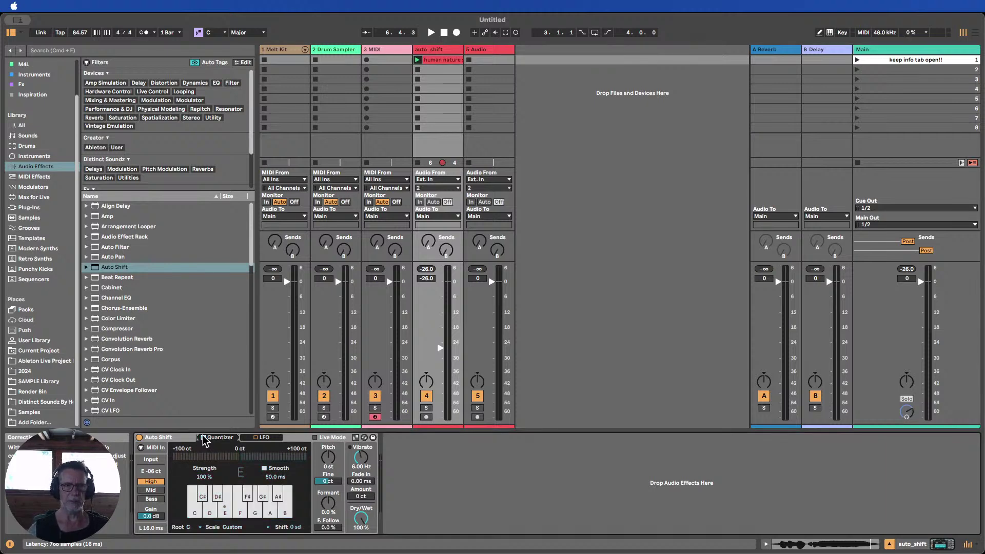
click(204, 437)
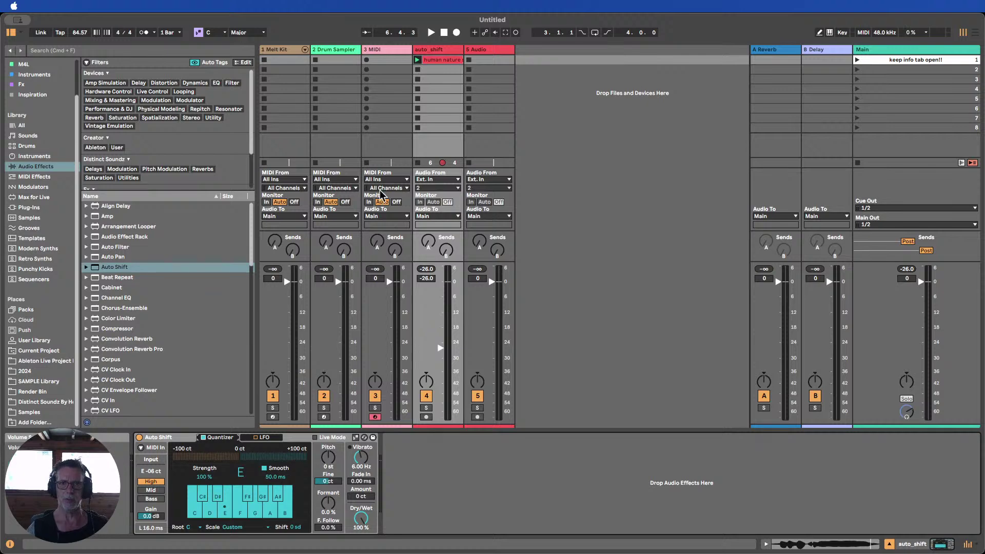
Play the human nature clip with Auto Shift's Smooth turned off and raise the auto_shift track volume to -6.8 dB
click(417, 60)
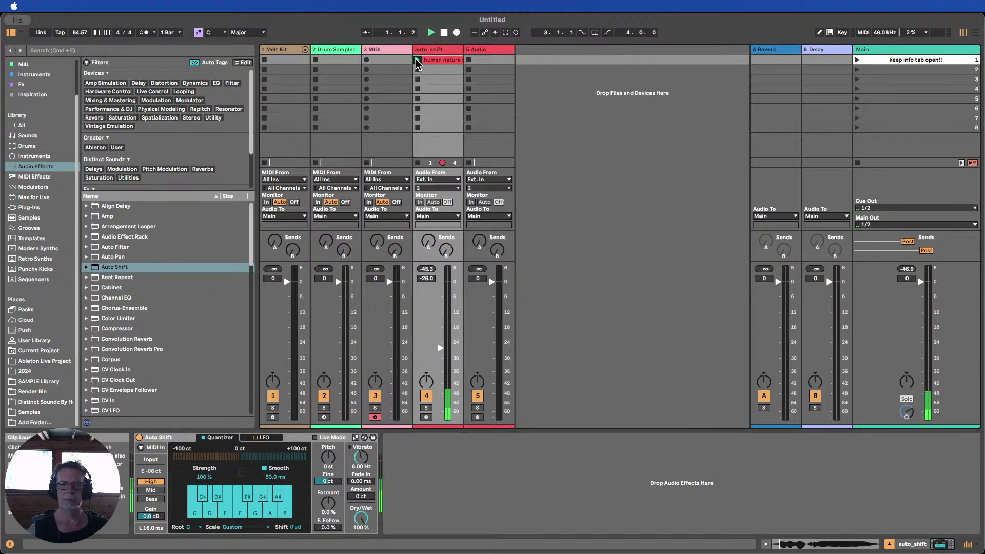
click(265, 468)
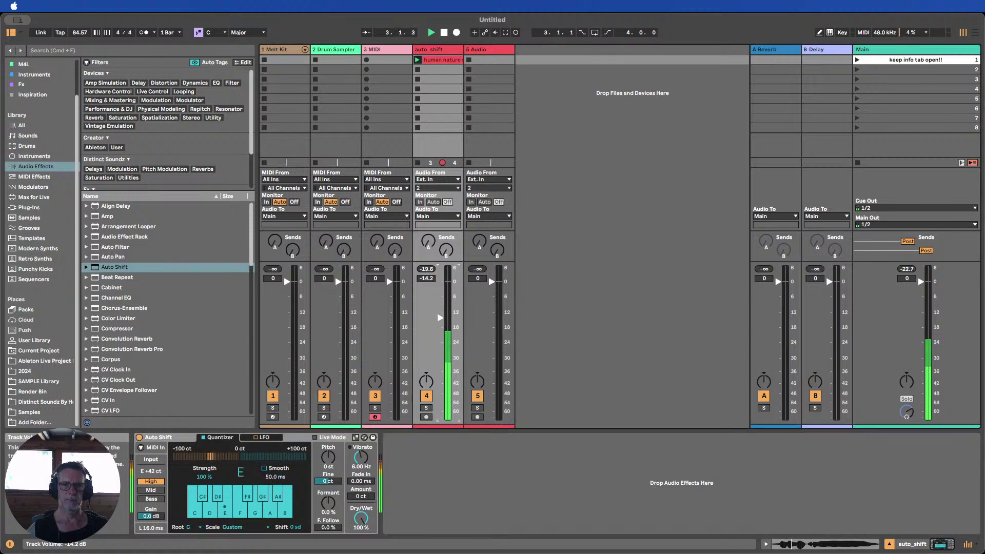
drag(441, 348, 440, 299)
Set Auto Shift's smoothing time to 200 ms, toggle Smooth to compare the sound, and stop playback
drag(275, 476, 276, 446)
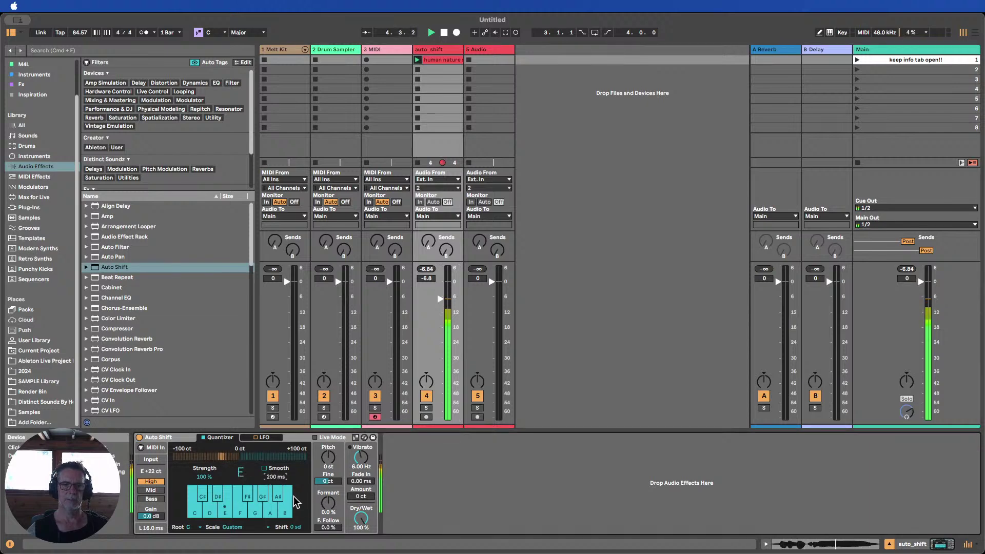
click(264, 469)
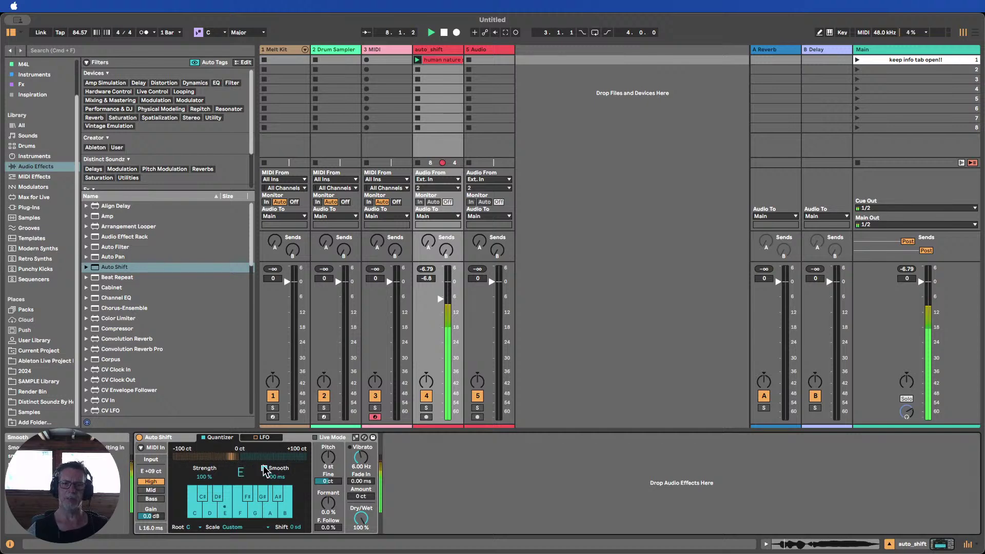
click(443, 34)
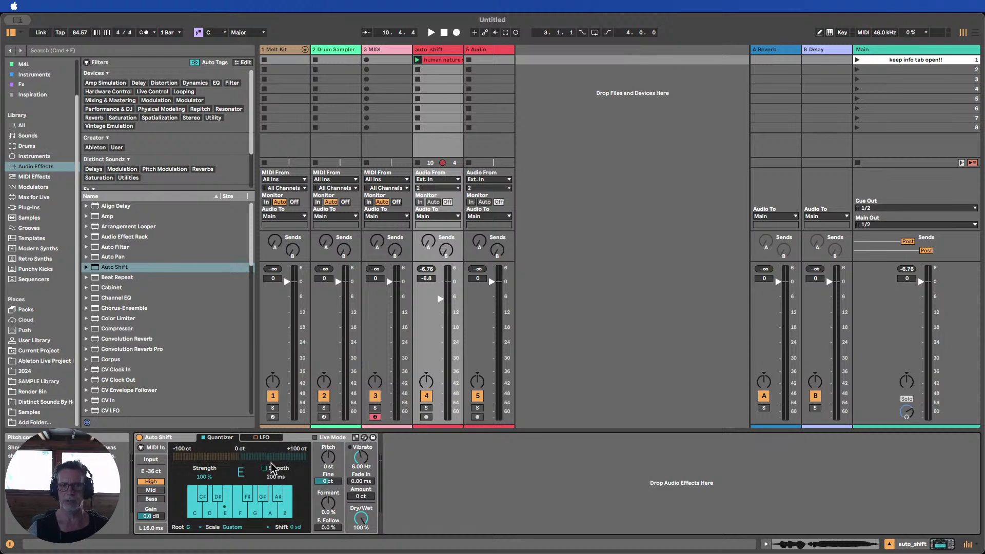
Play the human nature clip with Auto Shift's smoothing time at 18.9 ms and lower the correction Strength to 0.8 %
click(417, 60)
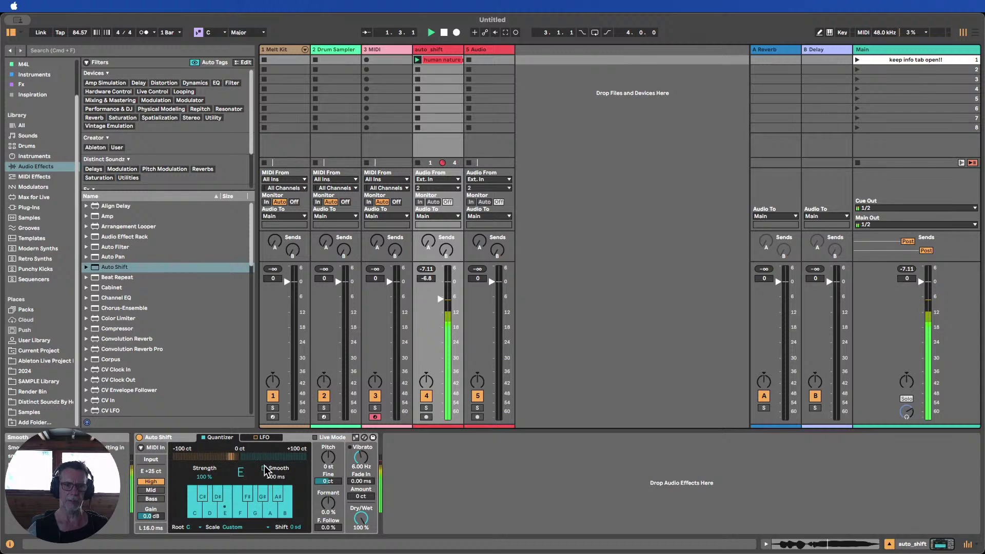
mouse_move(272, 476)
mouse_down()
mouse_move(272, 495)
mouse_move(272, 485)
mouse_up()
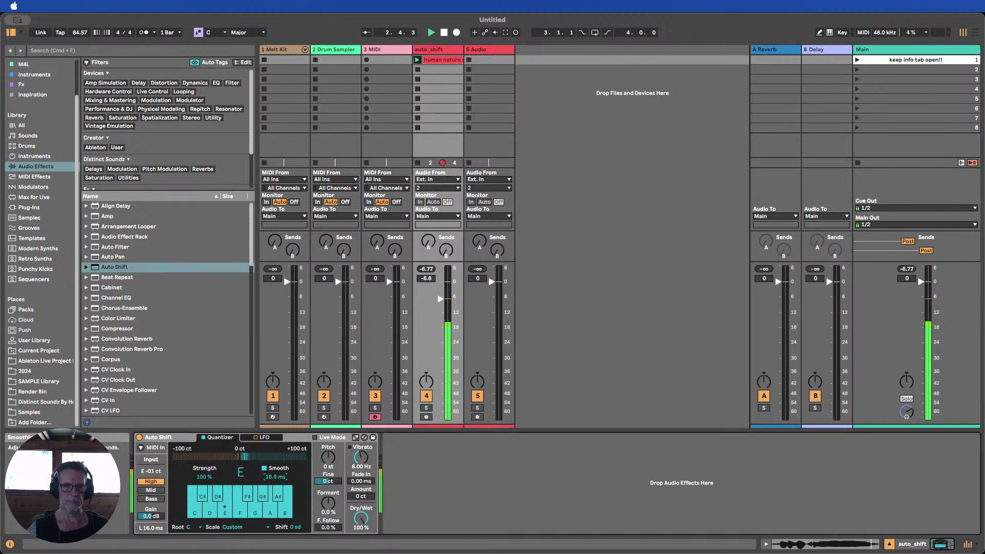
drag(204, 478, 204, 509)
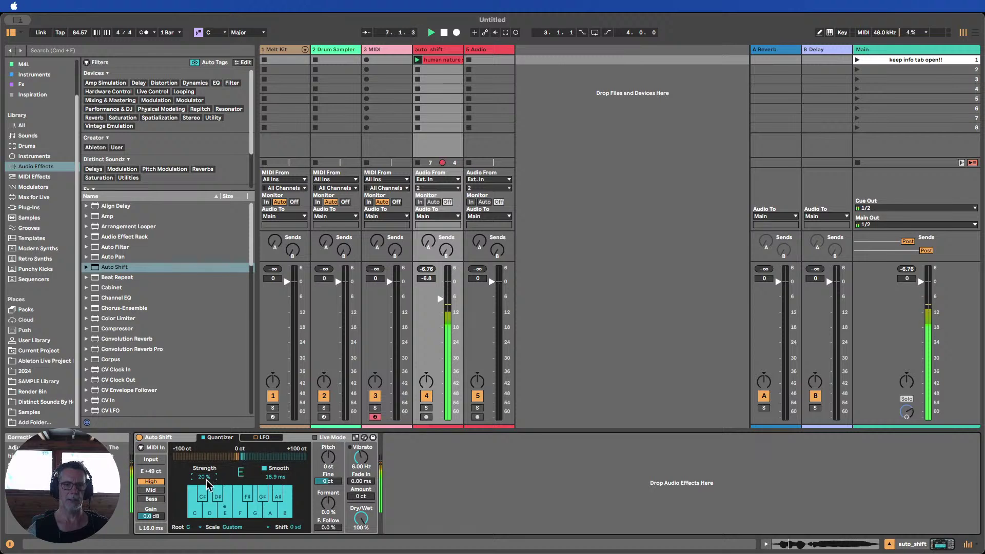
drag(206, 479, 206, 483)
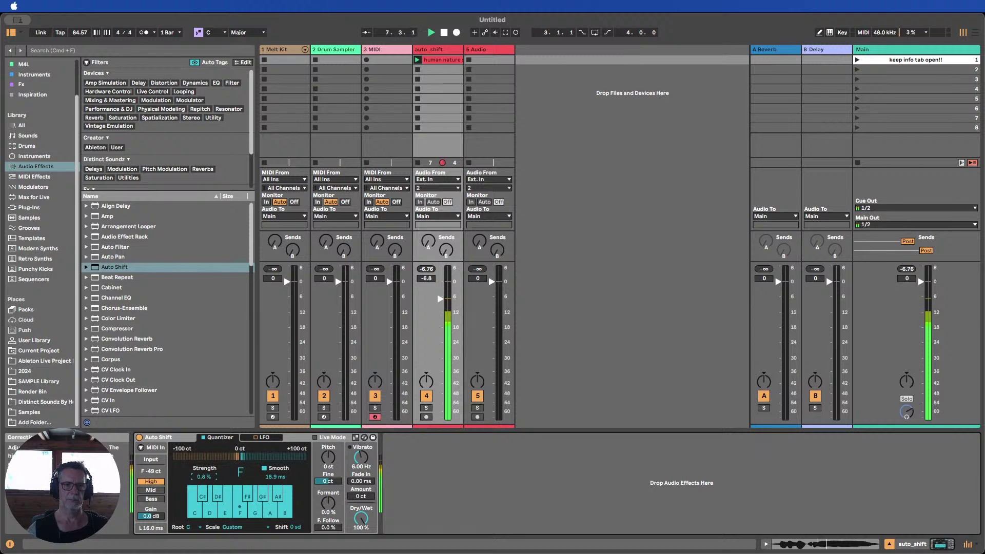
Reset Auto Shift's Strength and smoothing time to their defaults, adjust them to 22 % and 33.7 ms, and stop playback
double_click(205, 477)
double_click(281, 478)
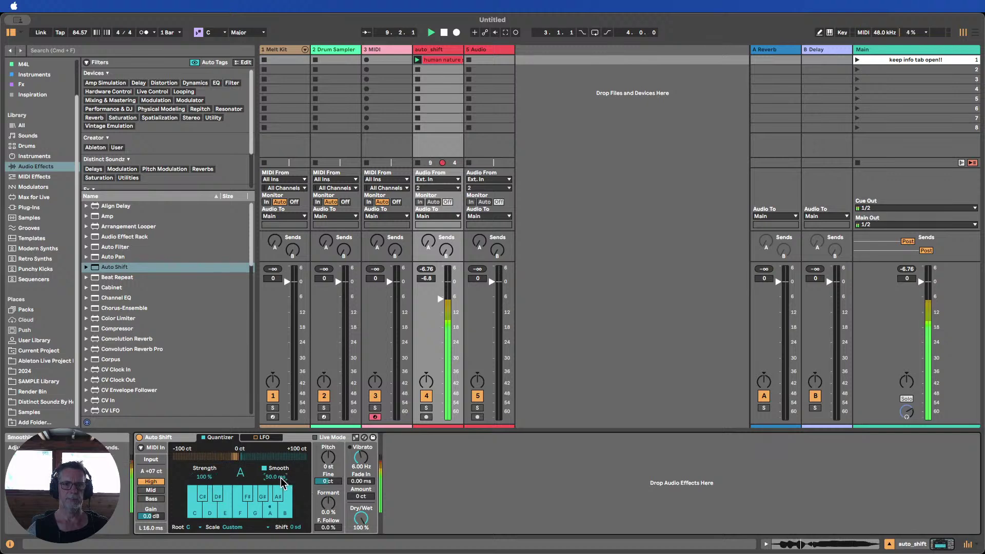
mouse_move(204, 476)
mouse_down()
mouse_move(204, 515)
mouse_move(208, 478)
mouse_up()
drag(276, 476, 275, 462)
drag(204, 476, 204, 461)
click(444, 32)
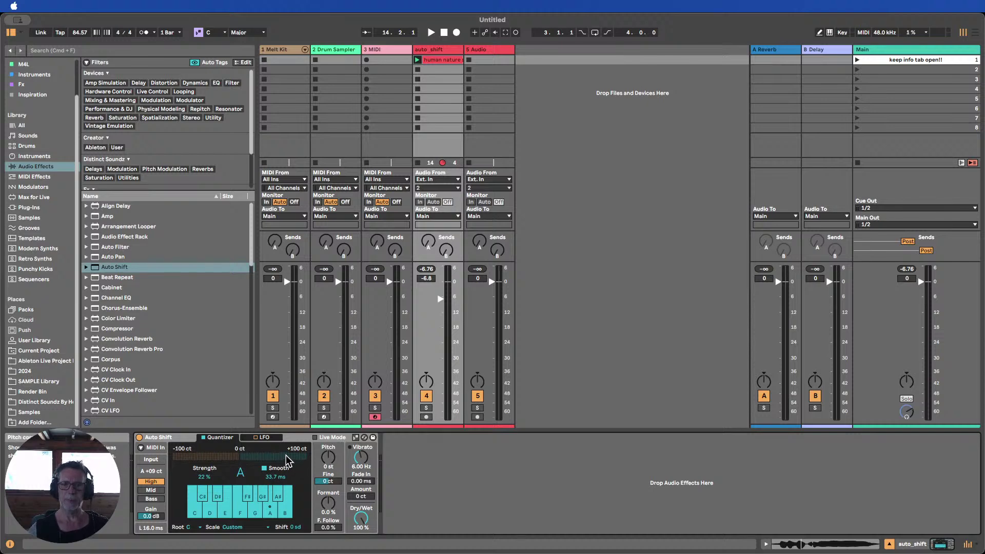
Play the human nature clip, deactivate the auto_shift track, stop playback and reactivate the track
click(417, 60)
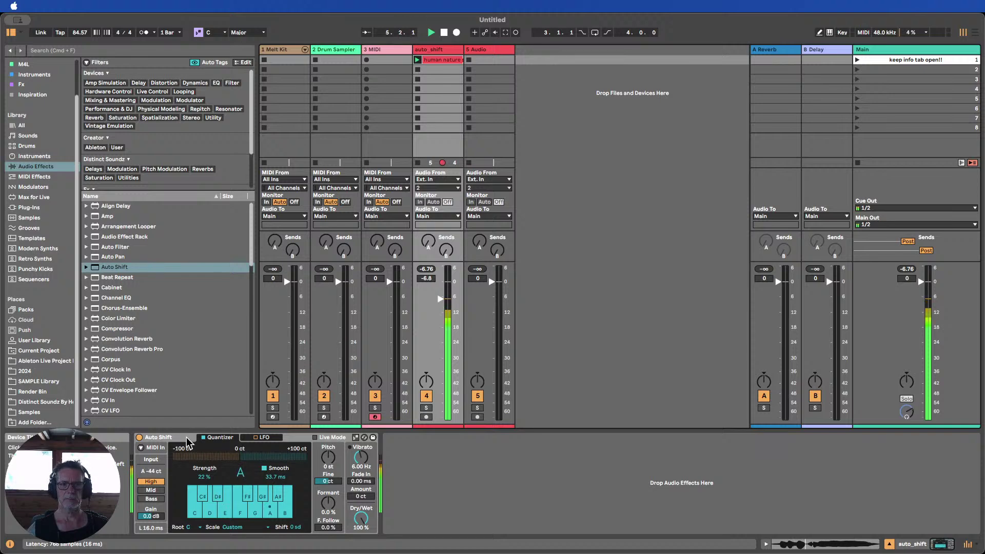
click(426, 396)
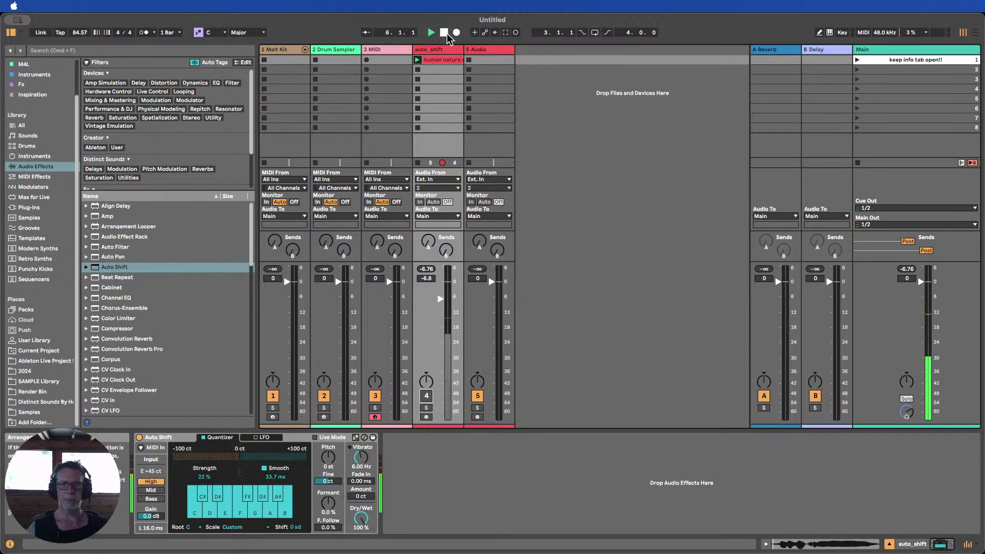
click(427, 395)
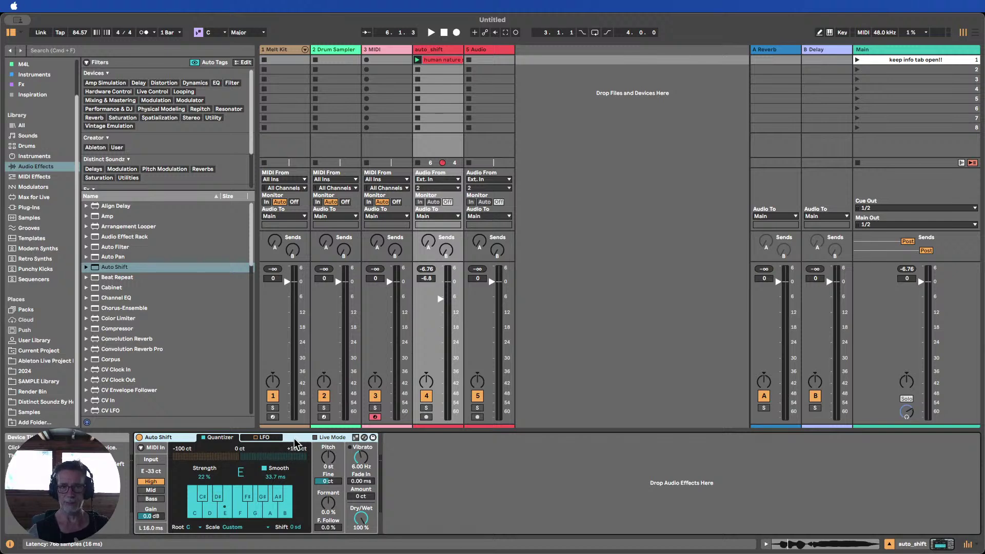
Enable Auto Shift's Live Mode, play and stop the human nature clip, and turn Live Mode off again
click(321, 438)
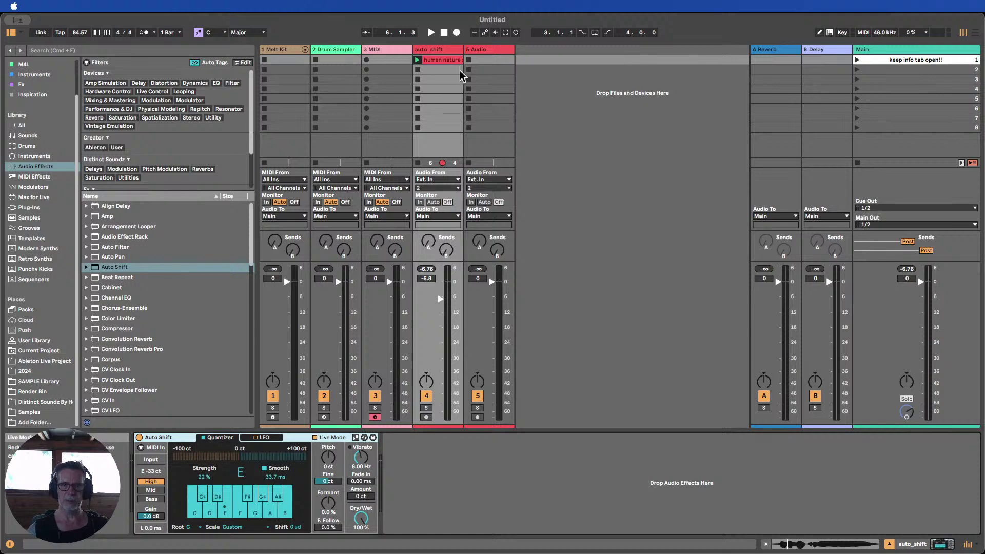
click(419, 59)
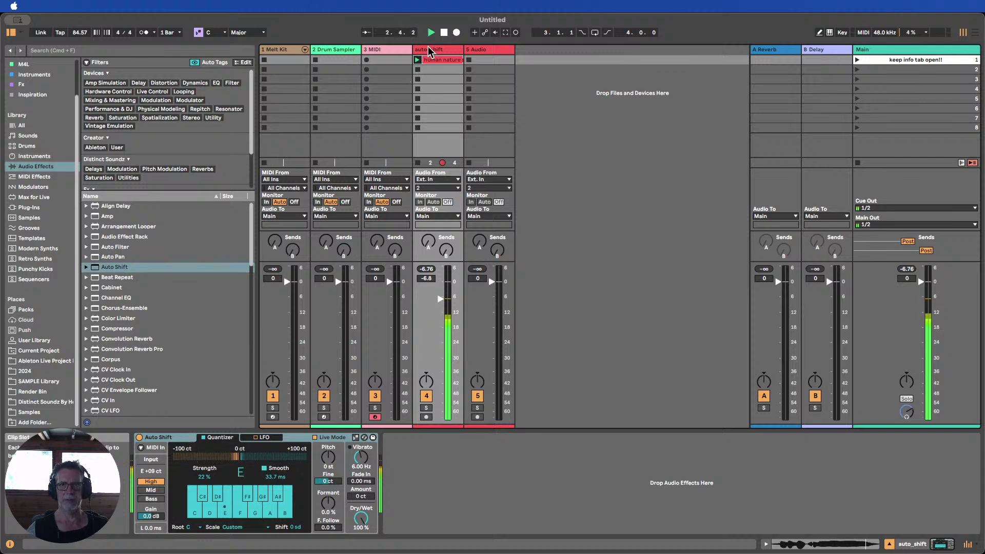
click(443, 32)
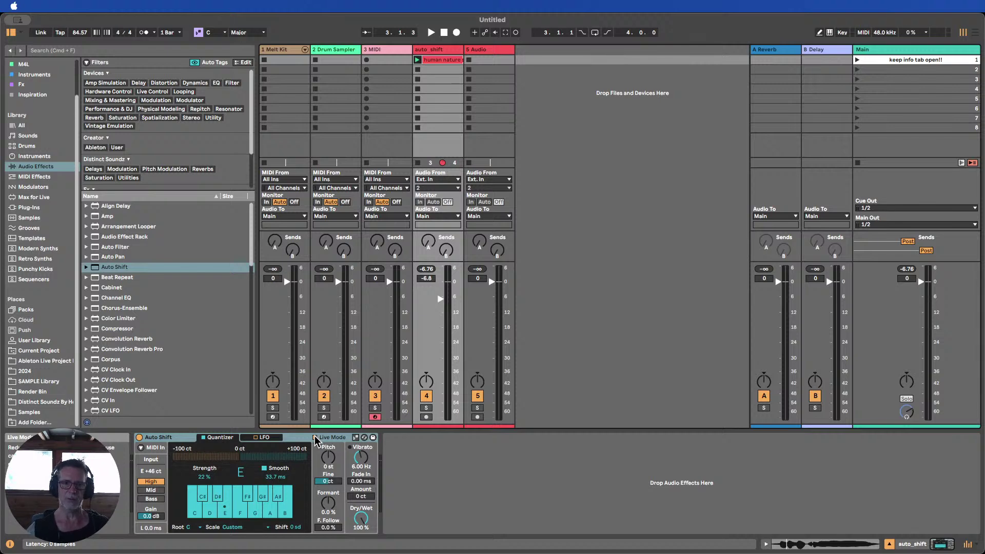
click(315, 437)
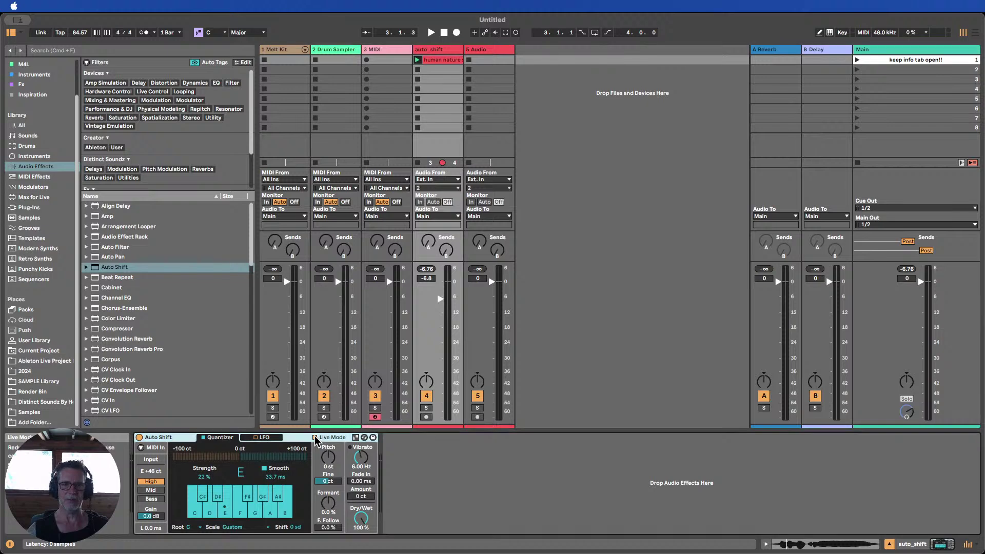
Play the human nature clip with the auto_shift track volume lowered to -17.2 dB and raise Auto Shift's Pitch to 7 st
click(417, 60)
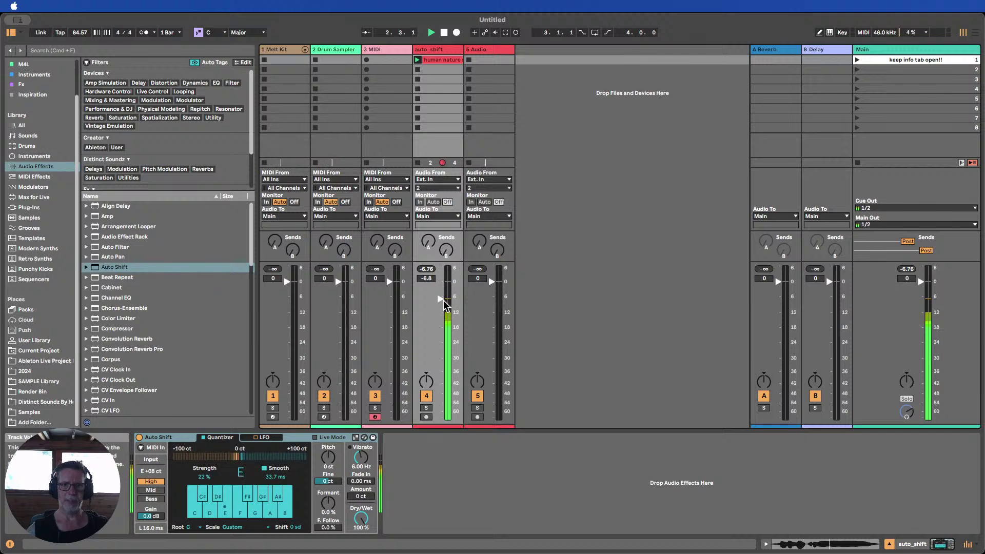
drag(440, 299, 440, 324)
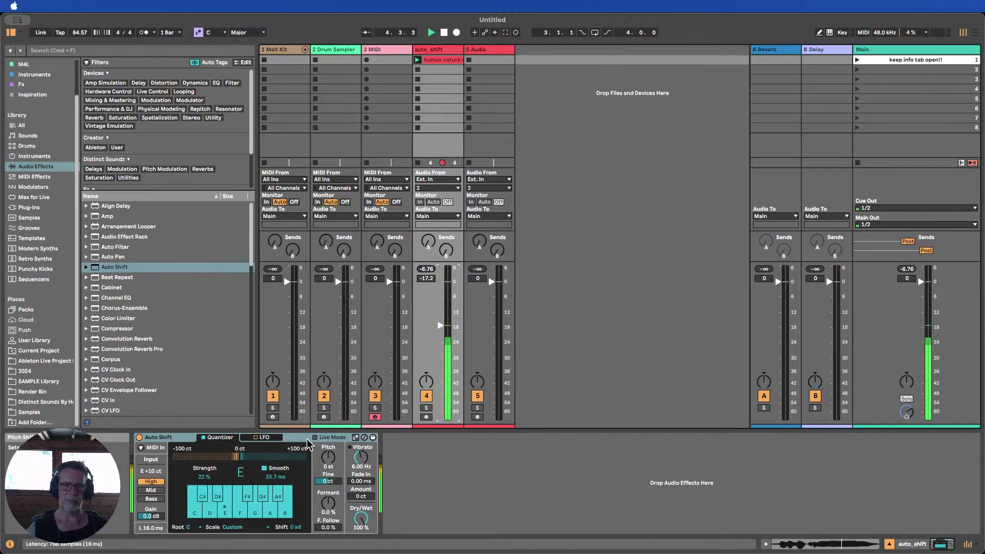
drag(328, 457, 327, 447)
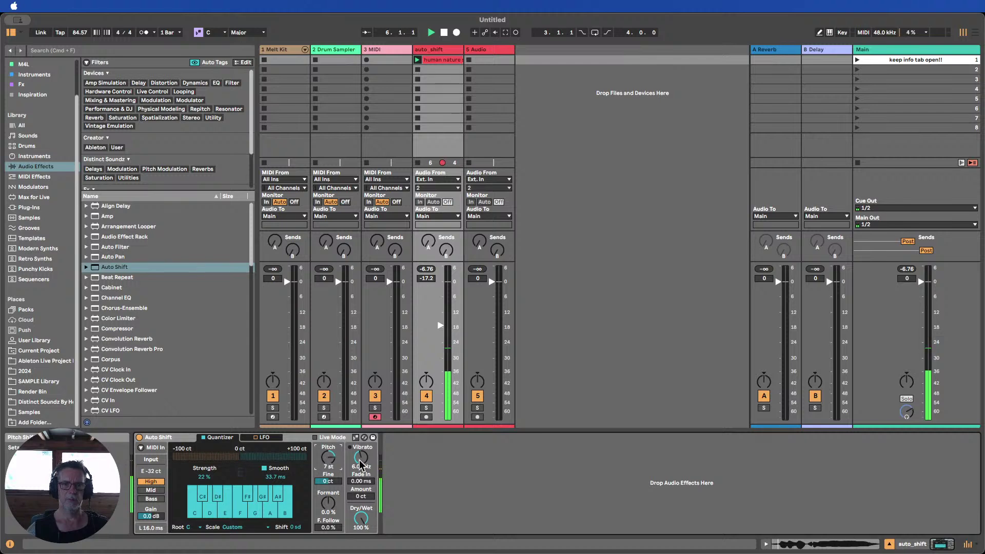
Raise the auto_shift track volume to -7.9 dB and lower Auto Shift's Pitch to -5 st
drag(440, 325, 440, 302)
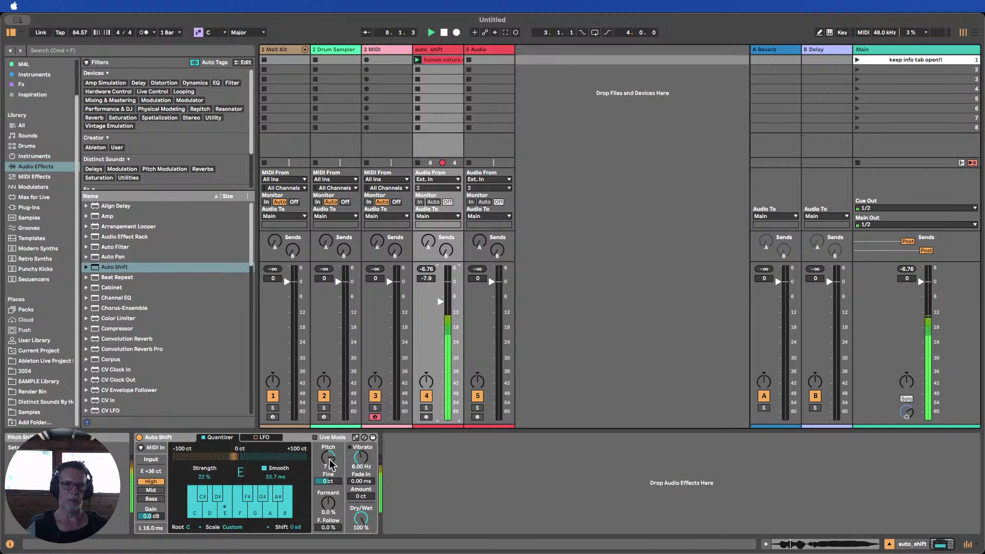
drag(331, 464, 330, 457)
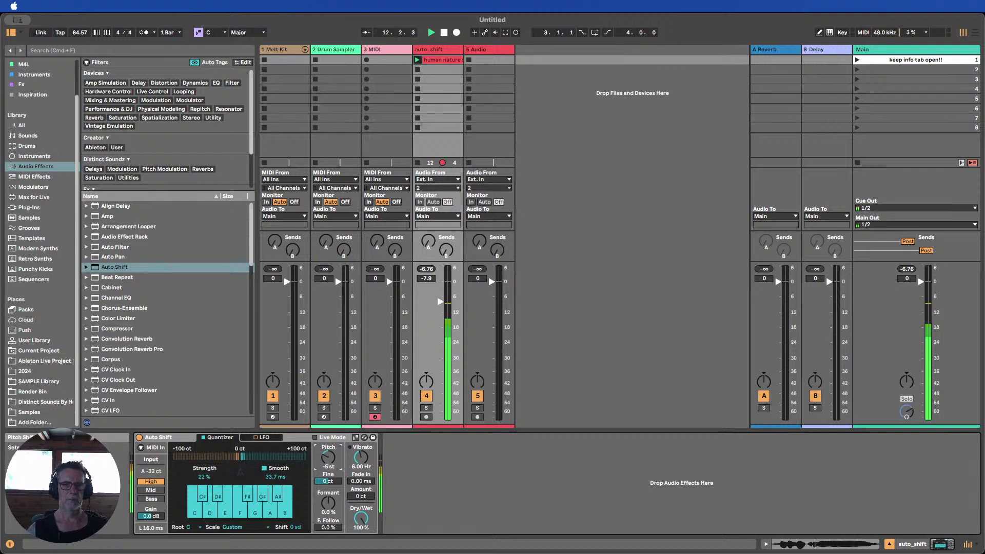
drag(332, 461, 332, 452)
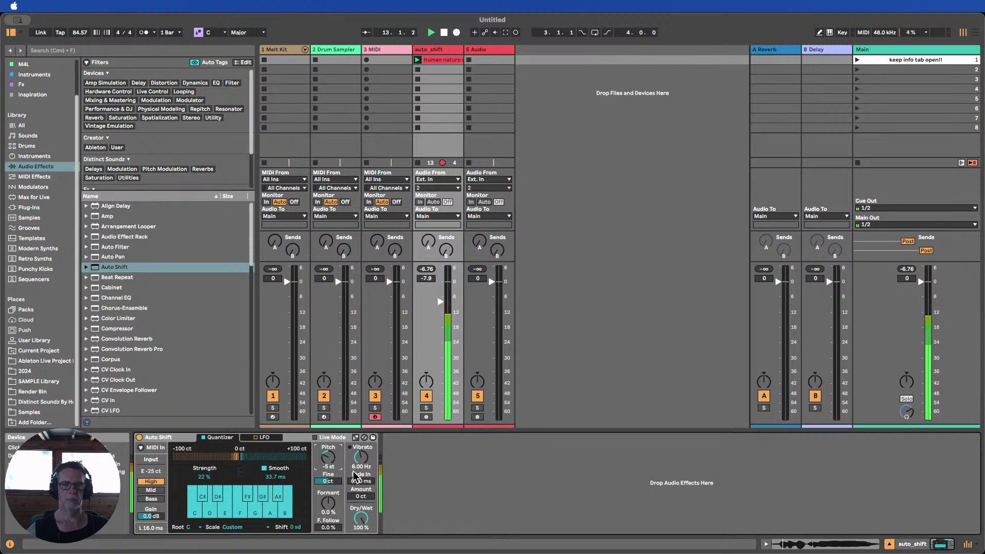
Try smoothing times of 0.40 ms and 200 ms, settle on Strength 25 % with Smooth on at 38.9 ms, and stop playback
mouse_move(272, 478)
mouse_down()
mouse_move(272, 464)
mouse_move(275, 487)
mouse_up()
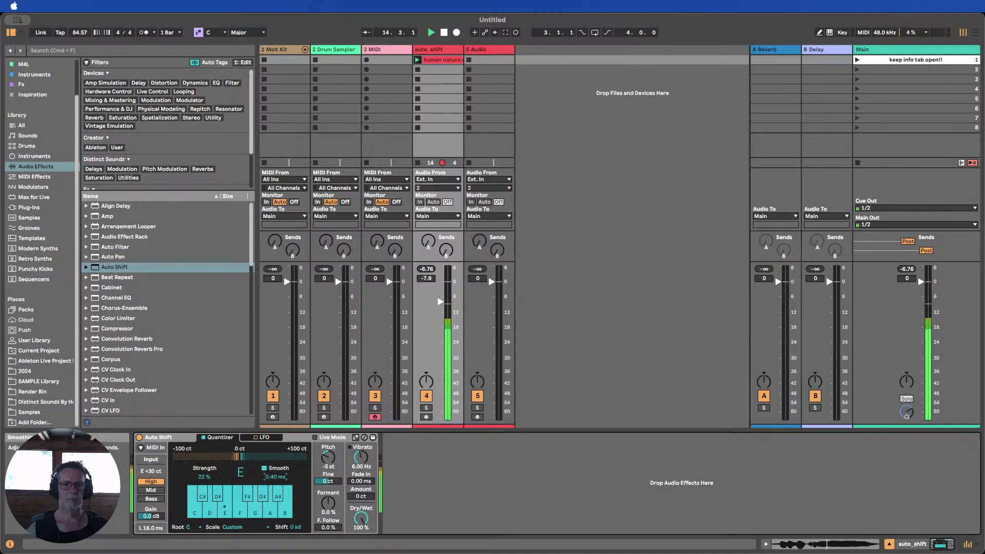
drag(276, 477, 276, 467)
mouse_move(205, 477)
mouse_down()
mouse_move(205, 486)
mouse_move(205, 471)
mouse_up()
mouse_move(276, 477)
mouse_down()
mouse_move(221, 485)
mouse_move(270, 478)
mouse_move(271, 469)
mouse_move(278, 482)
mouse_up()
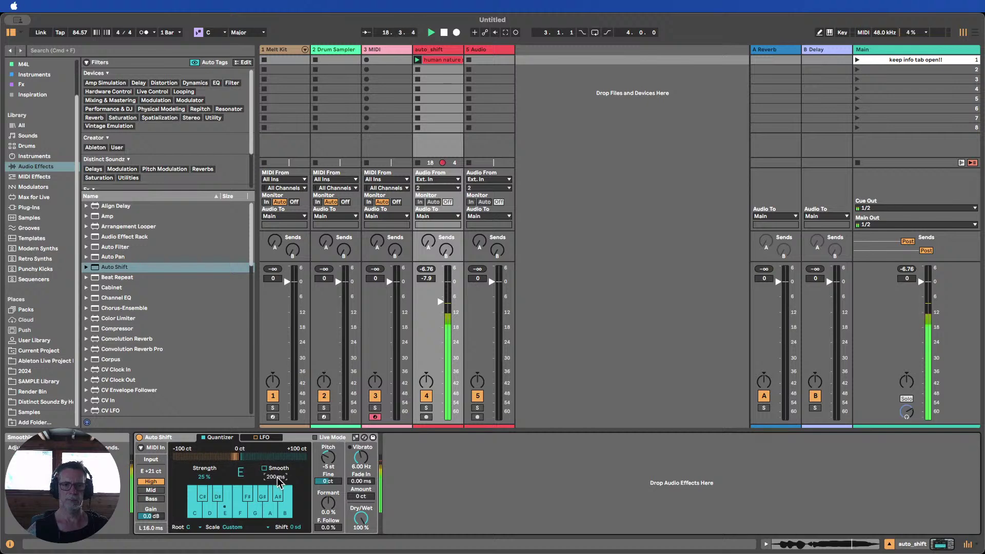
click(265, 467)
drag(272, 477, 275, 475)
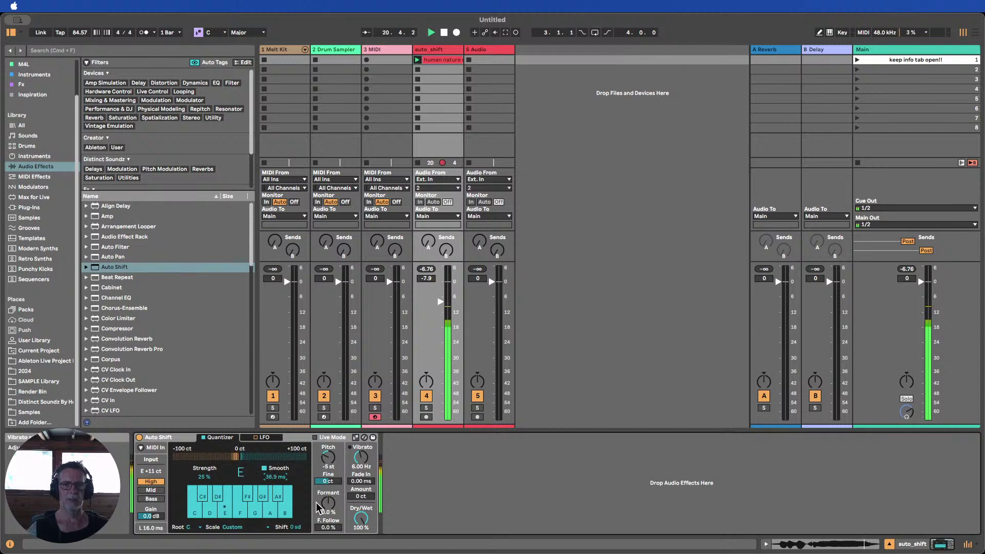
click(444, 34)
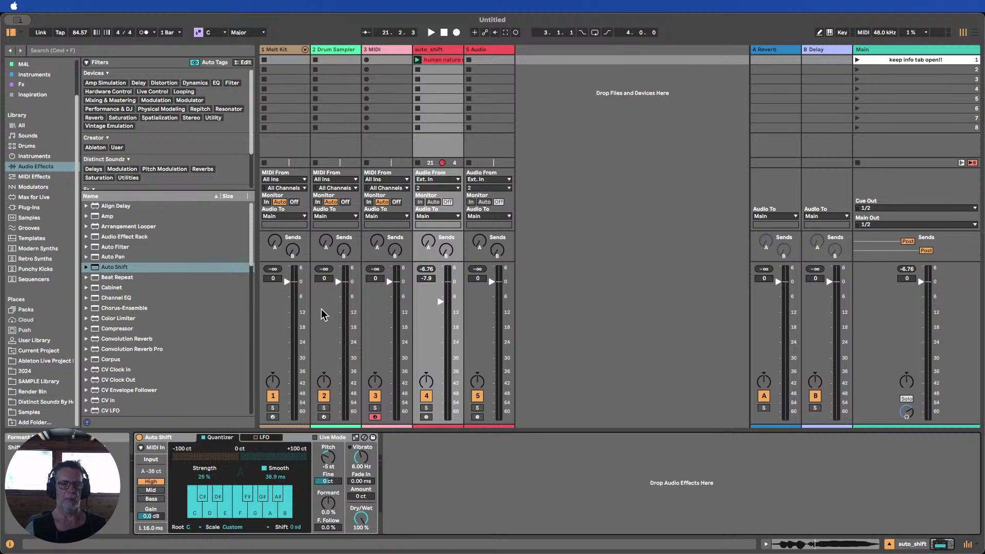
Play the human nature clip, reset Auto Shift's Pitch to 0 st and raise Formant to 59 %
click(418, 60)
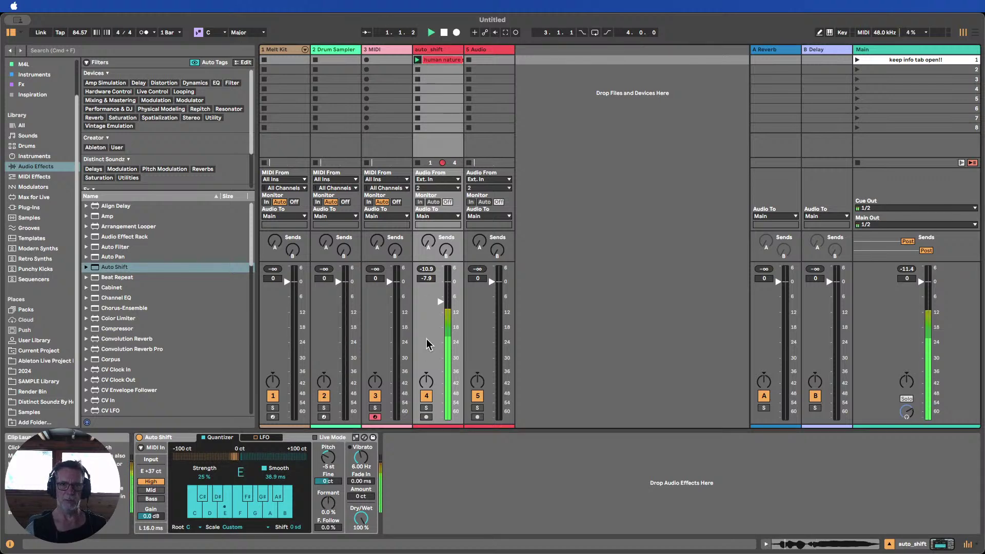
double_click(329, 458)
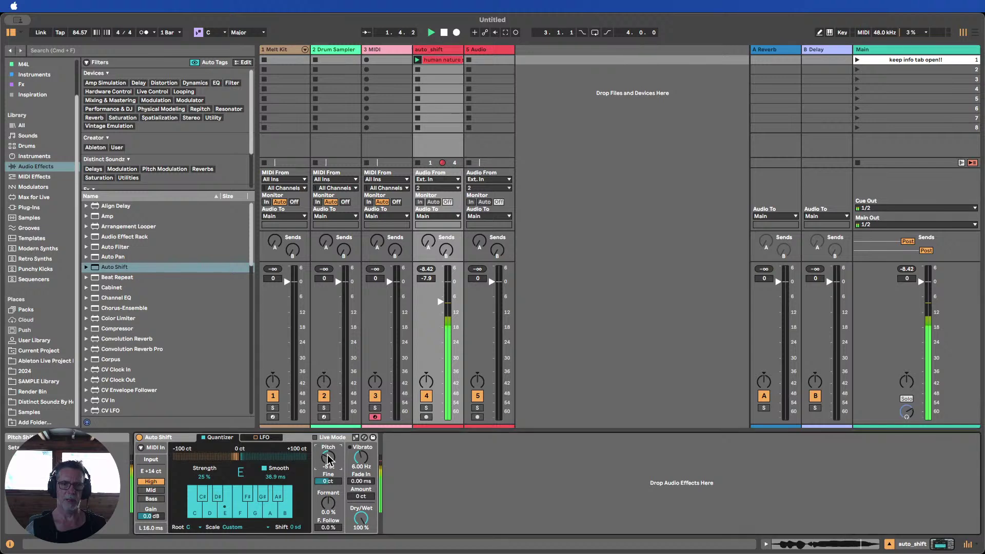
click(329, 505)
mouse_move(329, 504)
mouse_down()
mouse_move(328, 533)
mouse_move(328, 475)
mouse_move(329, 504)
mouse_move(329, 487)
mouse_up()
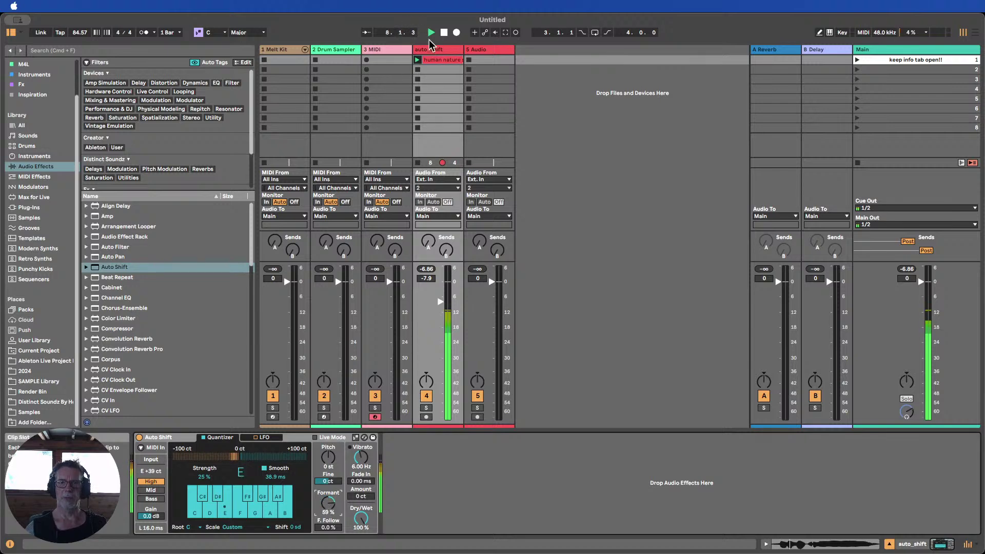
Return Auto Shift's Formant to 0.0 %, replay the human nature clip from its start and stop playback
mouse_move(328, 505)
mouse_down()
mouse_move(329, 518)
mouse_move(329, 505)
mouse_up()
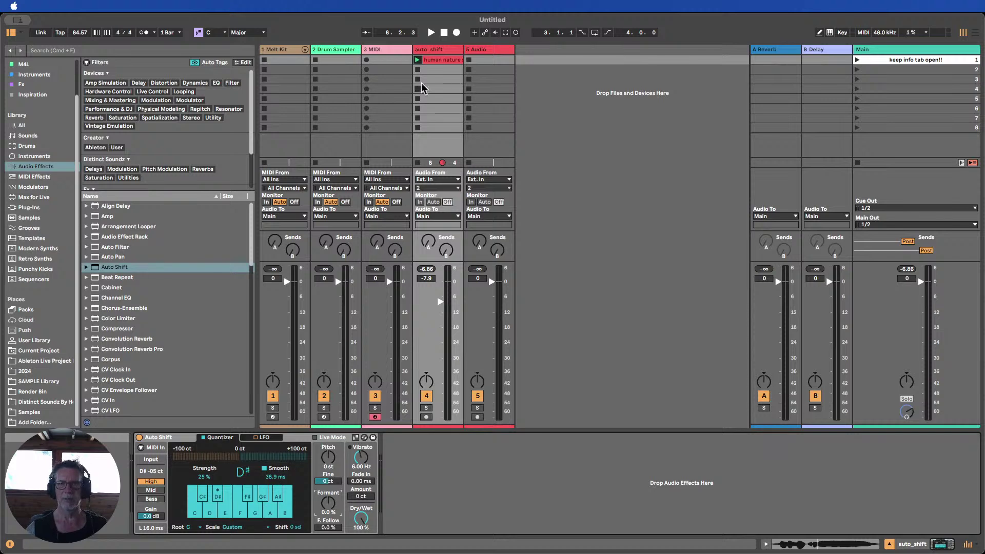
click(418, 59)
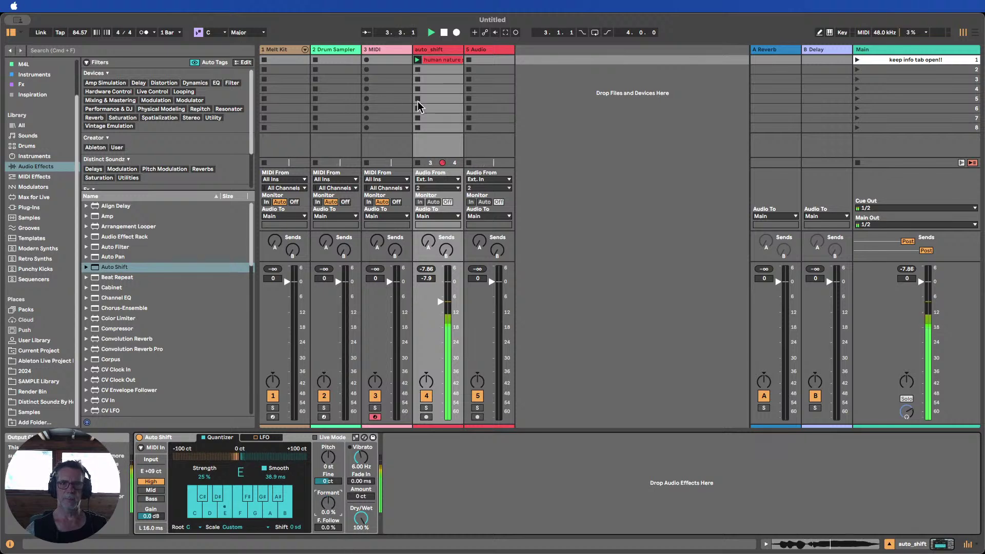
click(444, 33)
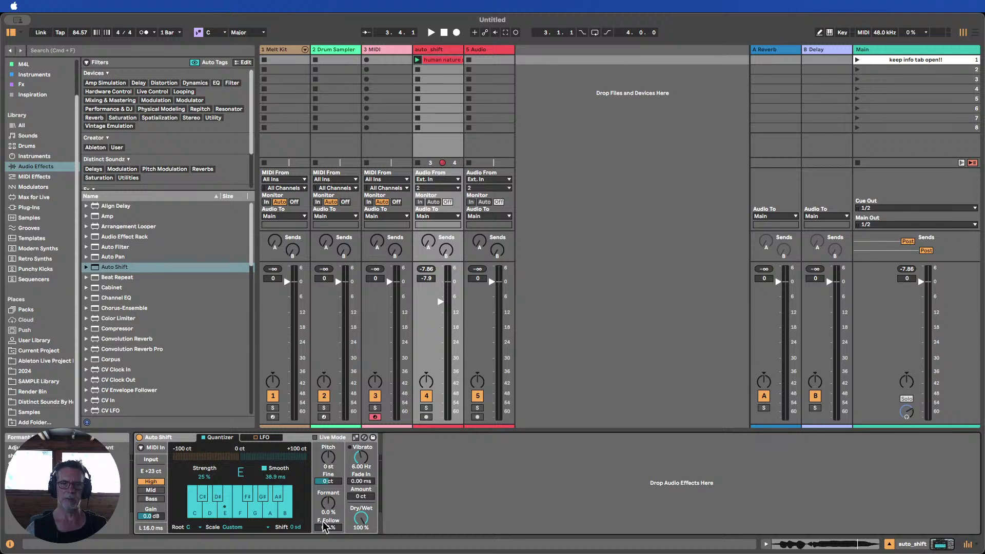
Play the human nature clip, raise Auto Shift's Pitch to 7 st and set Formant Follow to 50 %
mouse_move(321, 515)
mouse_down()
mouse_move(321, 501)
mouse_move(328, 549)
mouse_move(328, 529)
mouse_up()
drag(333, 528, 332, 548)
click(418, 61)
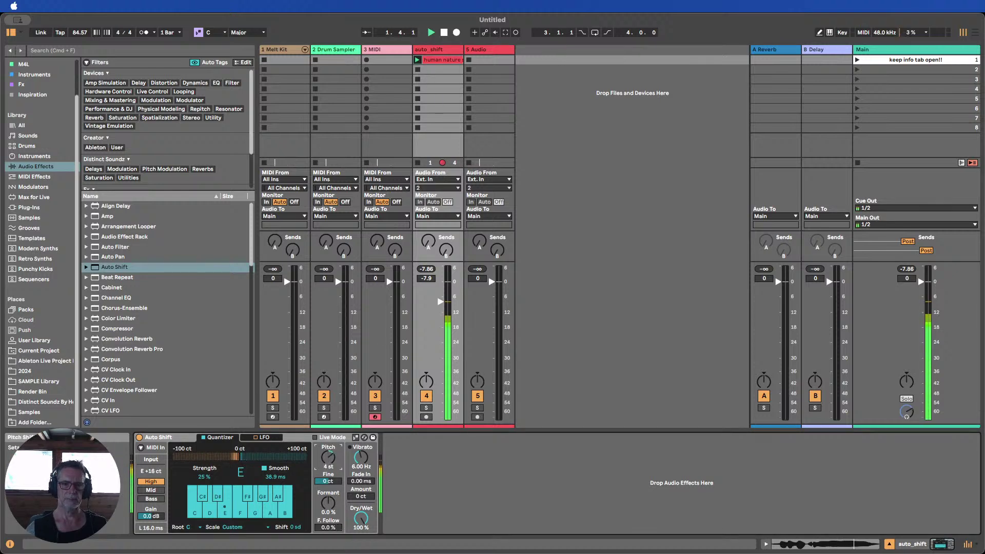
drag(328, 457, 328, 441)
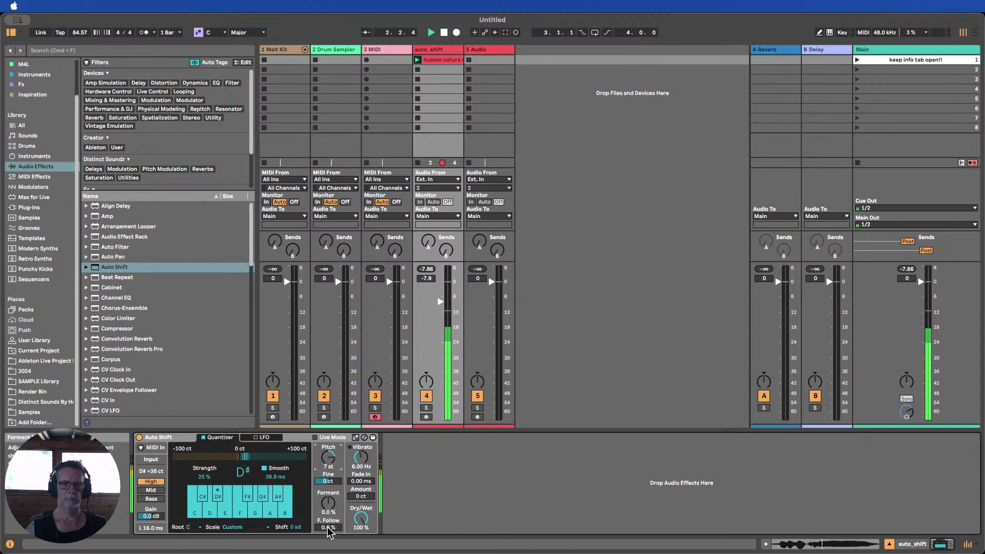
drag(328, 528, 329, 510)
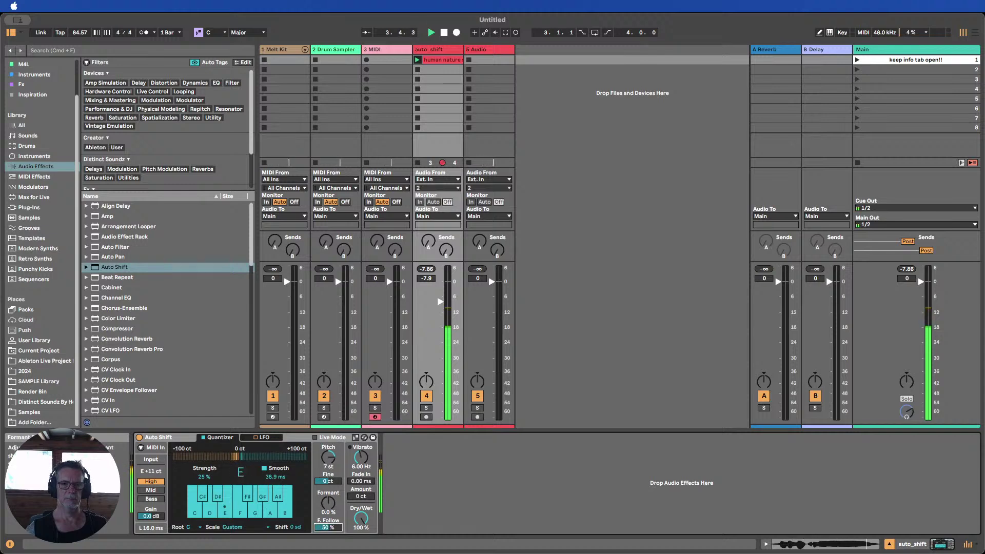
Set Formant Follow to 30 %, sweep Formant between -76 % and 62 %, and return both values to 0.0 %
mouse_move(329, 528)
mouse_down()
mouse_move(329, 513)
mouse_move(329, 527)
mouse_up()
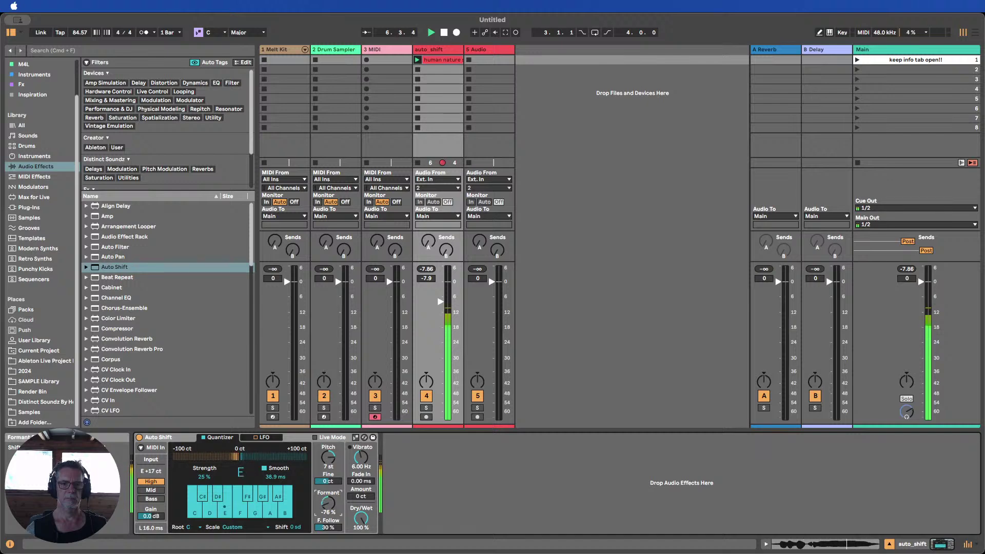
drag(328, 527, 328, 473)
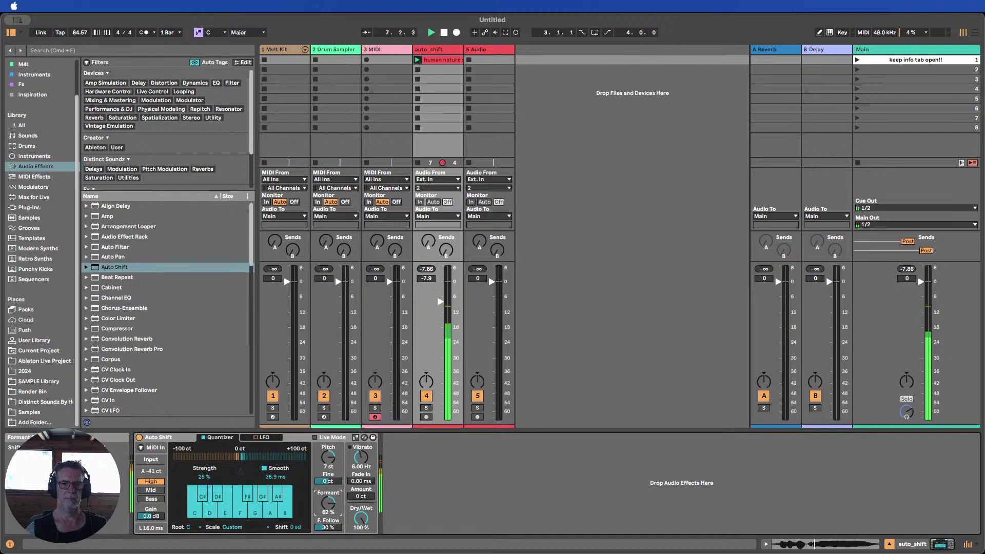
drag(328, 518, 331, 544)
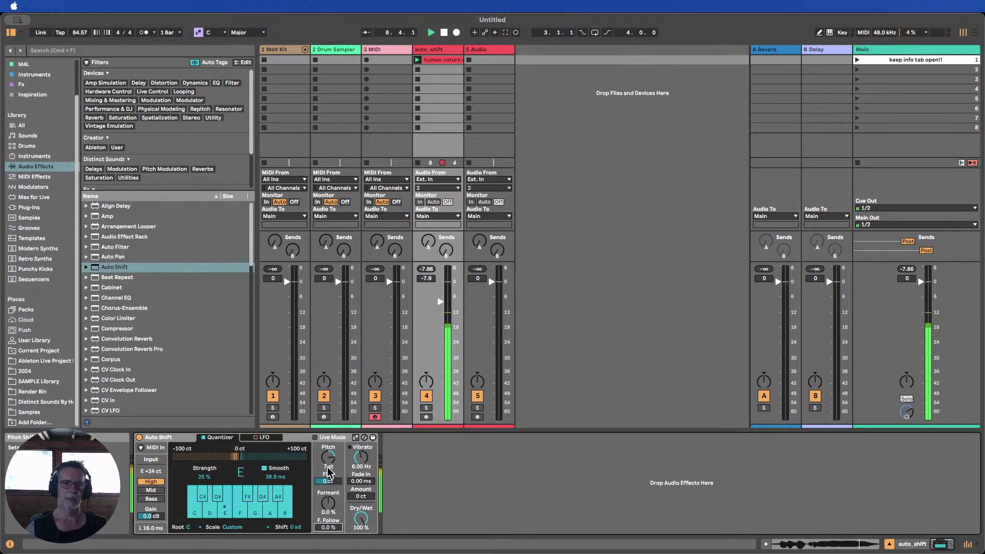
Stop playback, replay the human nature clip and raise Auto Shift's Vibrato rate to 13.0 Hz
click(444, 32)
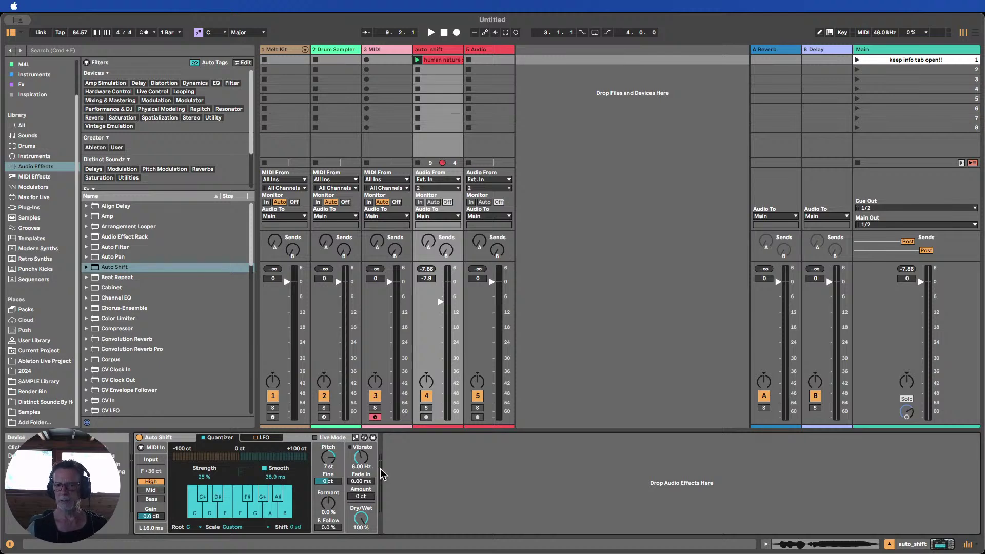
click(418, 62)
scroll(362, 457, up, 5)
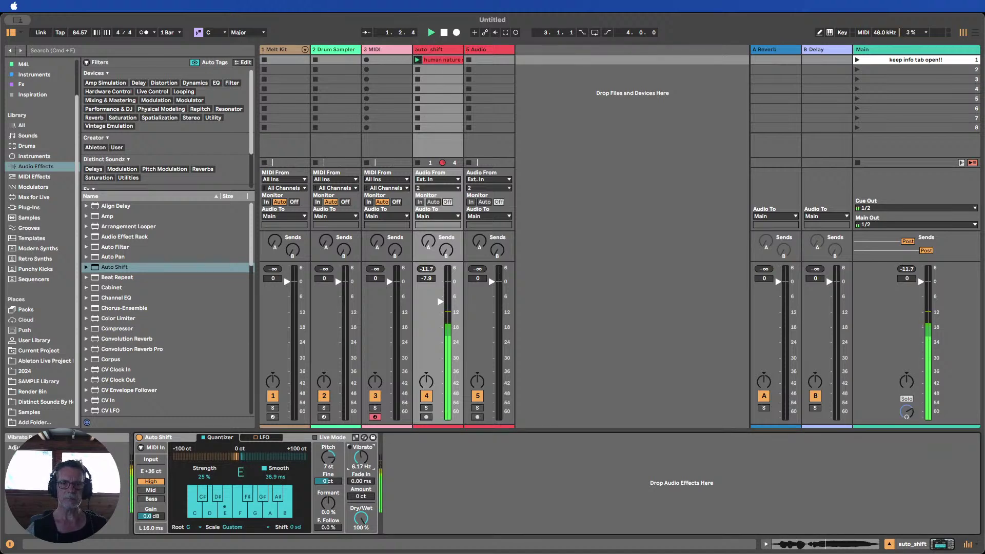
scroll(361, 457, up, 2)
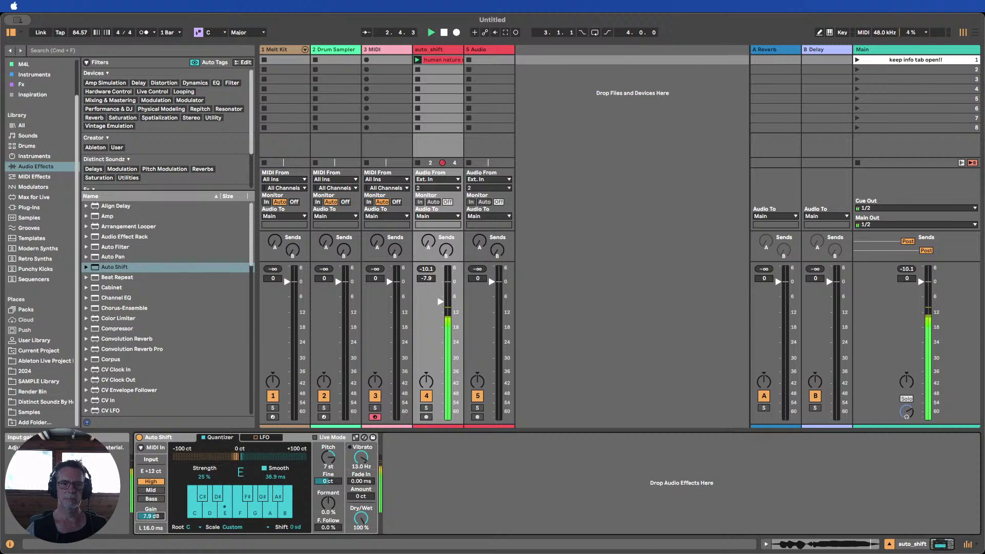
Raise Auto Shift's input Gain to 7.9 dB, return Vibrato to 6.00 Hz and Gain to 0.0 dB, and stop the clip
drag(150, 516, 151, 507)
mouse_move(363, 463)
mouse_down()
mouse_move(363, 490)
mouse_move(363, 479)
mouse_up()
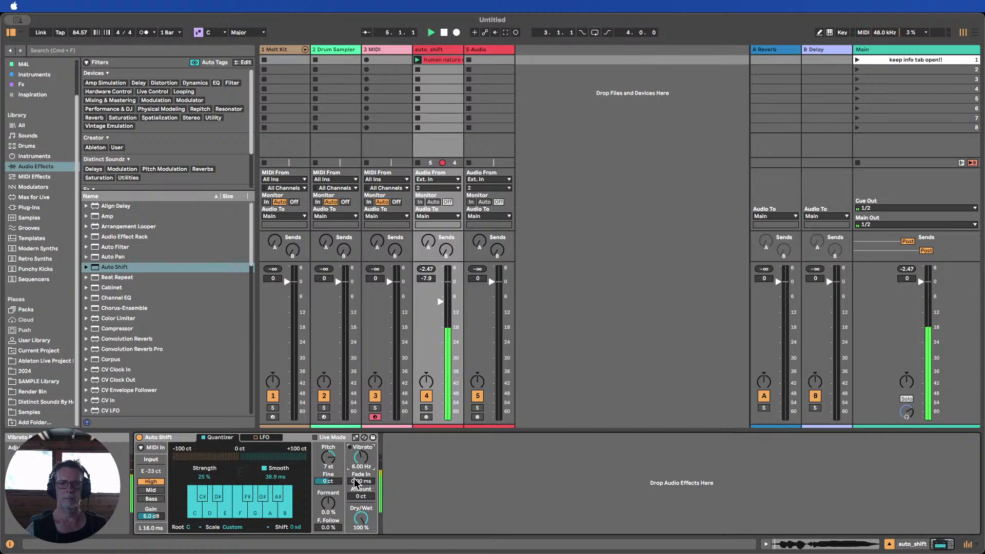
click(151, 516)
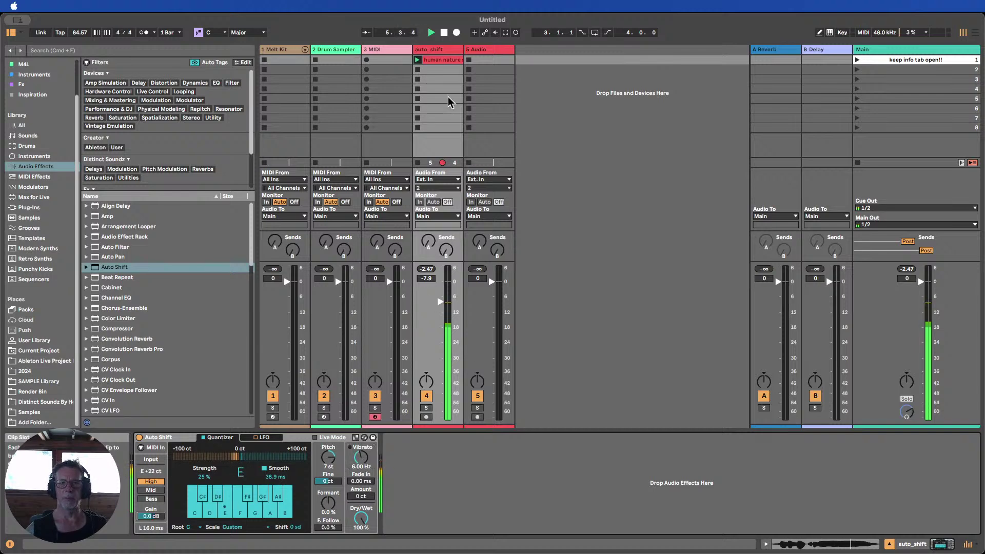
key(Delete)
click(418, 69)
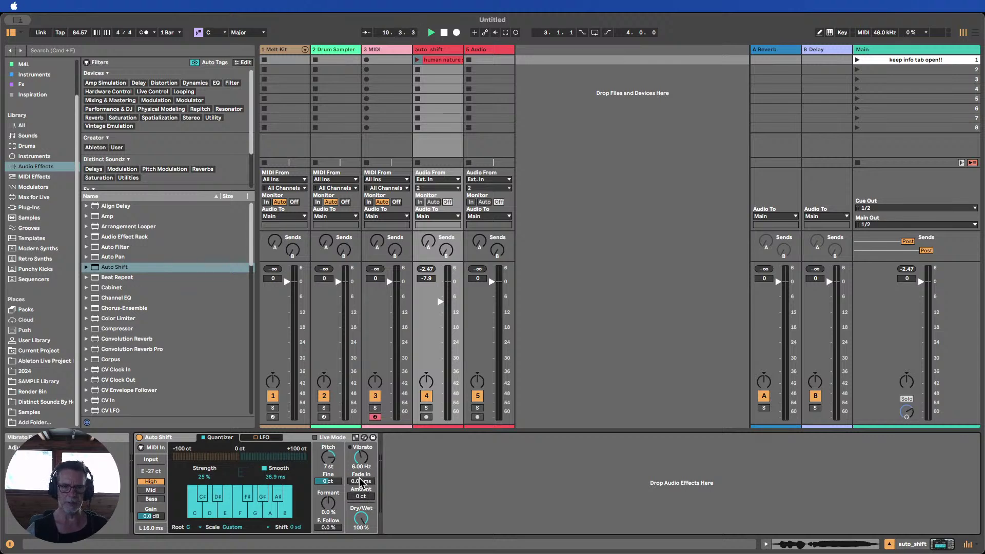
Play the human nature clip, try Auto Shift's vibrato Fade In control and lower Dry/Wet to 33 %
click(418, 60)
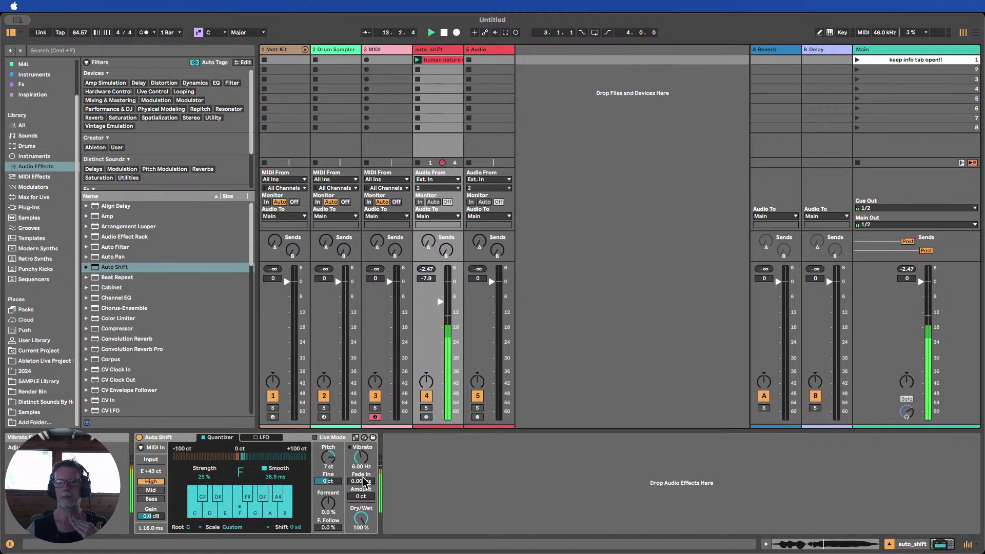
drag(362, 482, 362, 461)
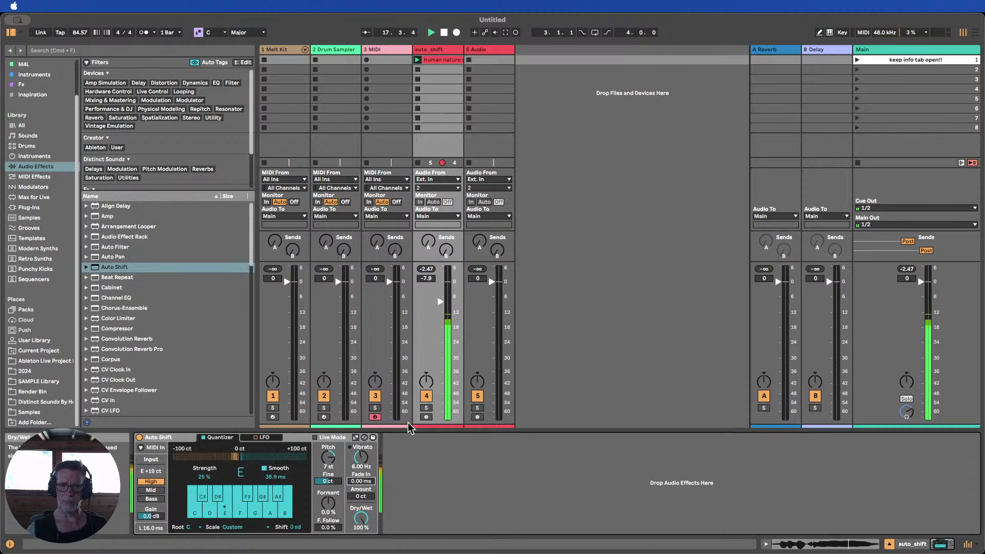
mouse_move(361, 518)
mouse_down()
mouse_move(361, 551)
mouse_move(361, 536)
mouse_up()
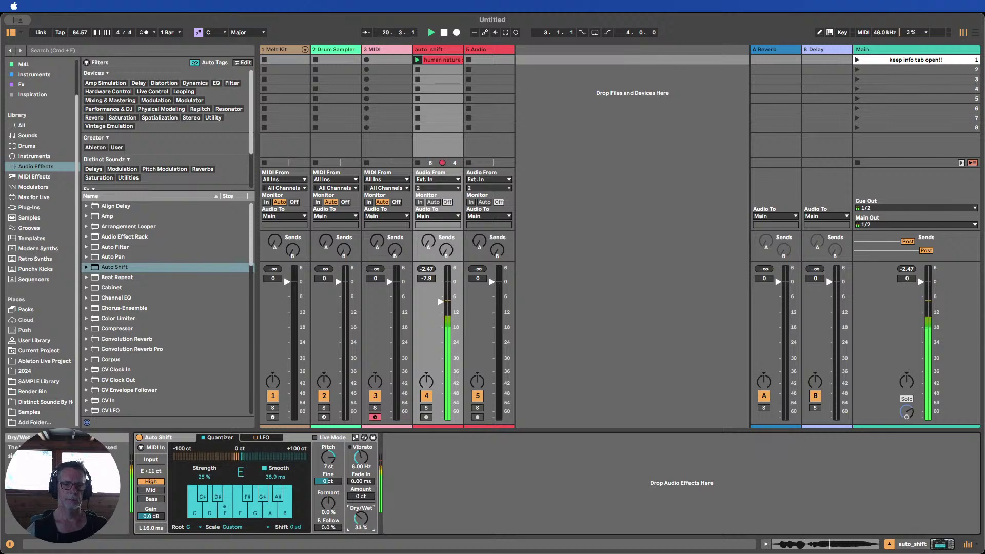
drag(361, 517, 365, 518)
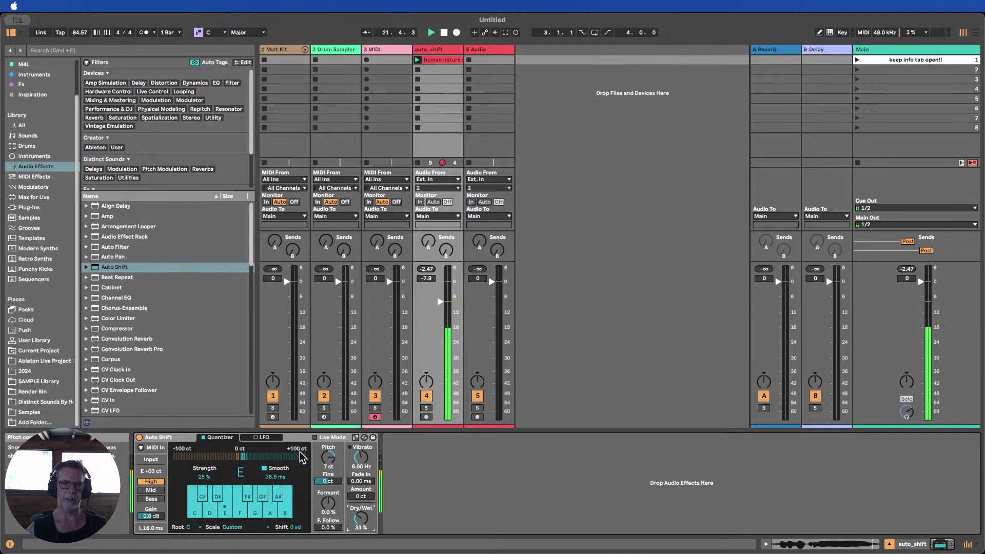
Bypass and re-enable Auto Shift for comparison, raise Dry/Wet to 55 %, stop playback and return Dry/Wet to 100 %
click(139, 437)
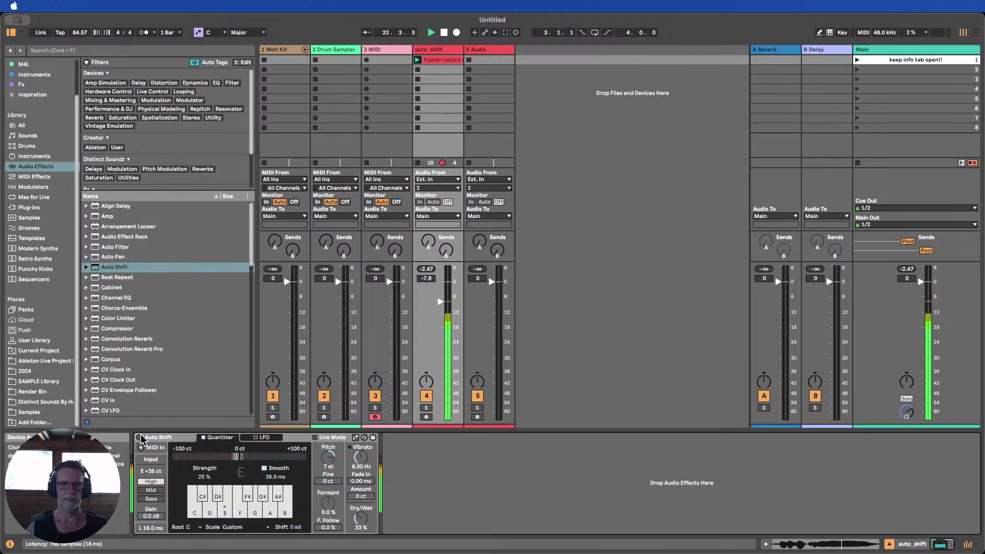
click(139, 437)
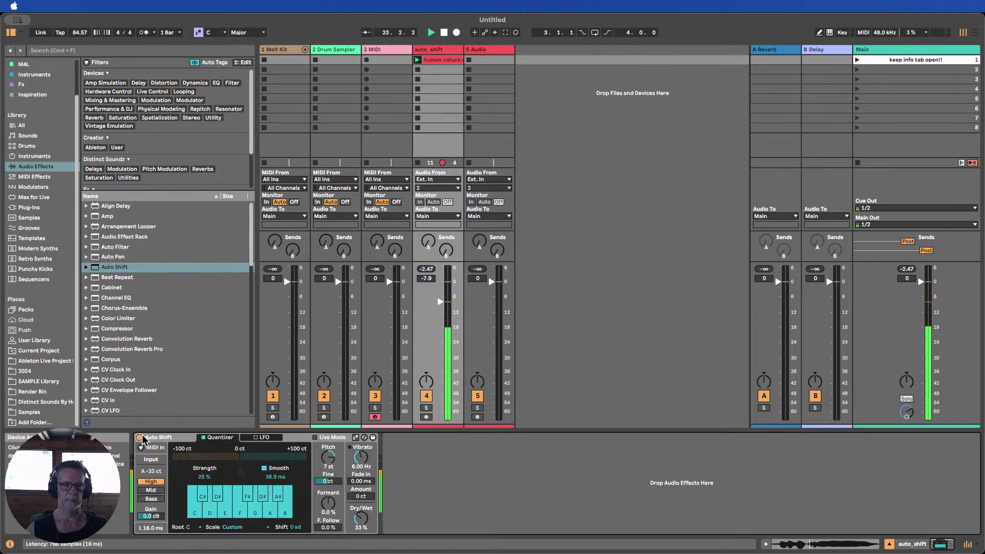
mouse_move(361, 518)
mouse_down()
mouse_move(361, 543)
mouse_move(361, 508)
mouse_up()
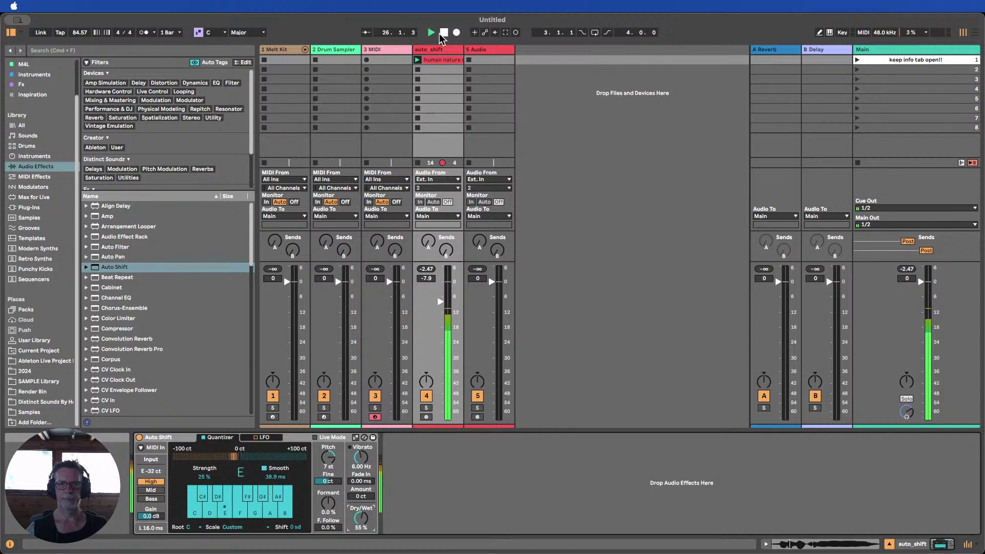
click(444, 32)
drag(361, 518, 361, 492)
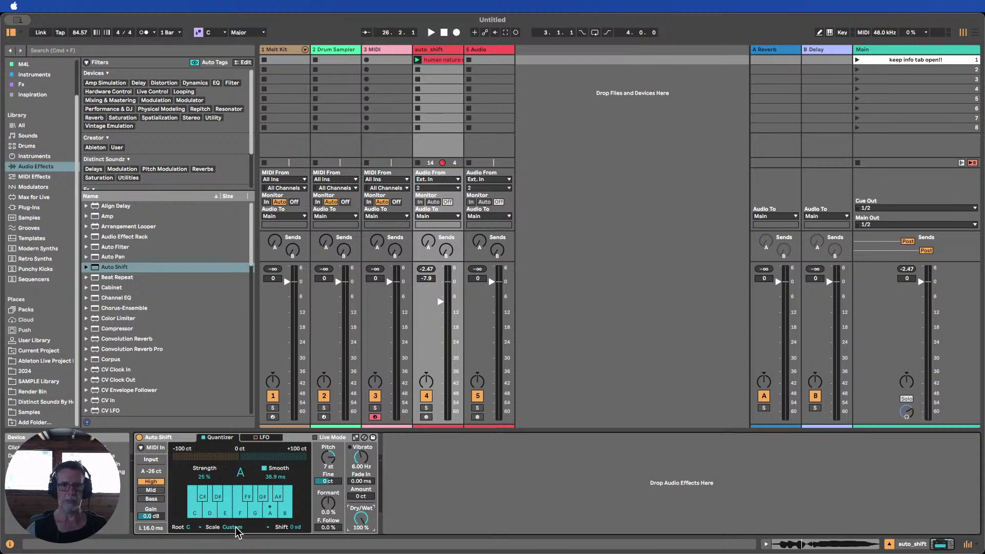
Examine Auto Shift's Root setting and the available quantizer scales, keeping Root at C and Scale at Custom
click(193, 527)
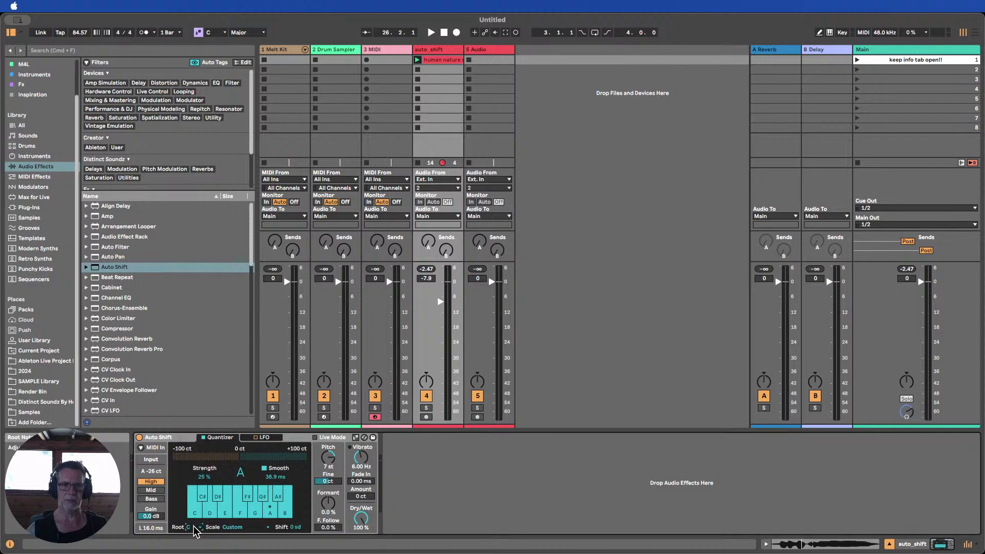
click(191, 526)
click(230, 527)
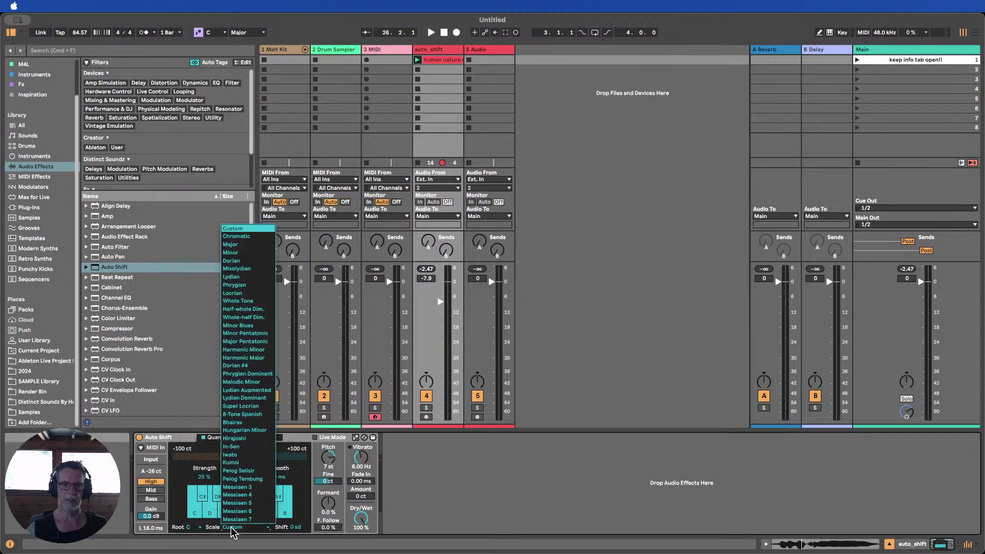
click(232, 528)
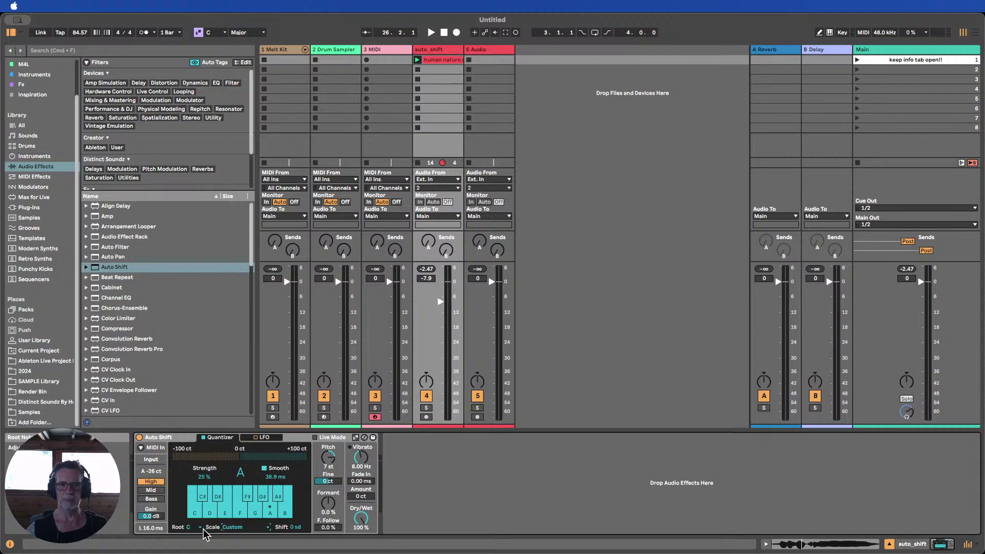
Deselect every note except F on Auto Shift's quantizer keyboard
click(194, 513)
click(202, 495)
click(210, 513)
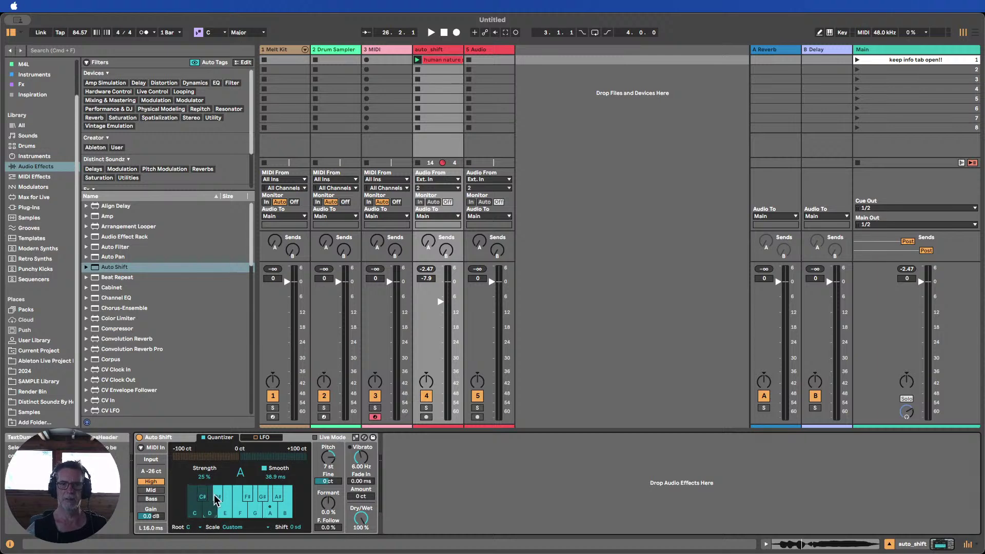
click(218, 498)
click(226, 512)
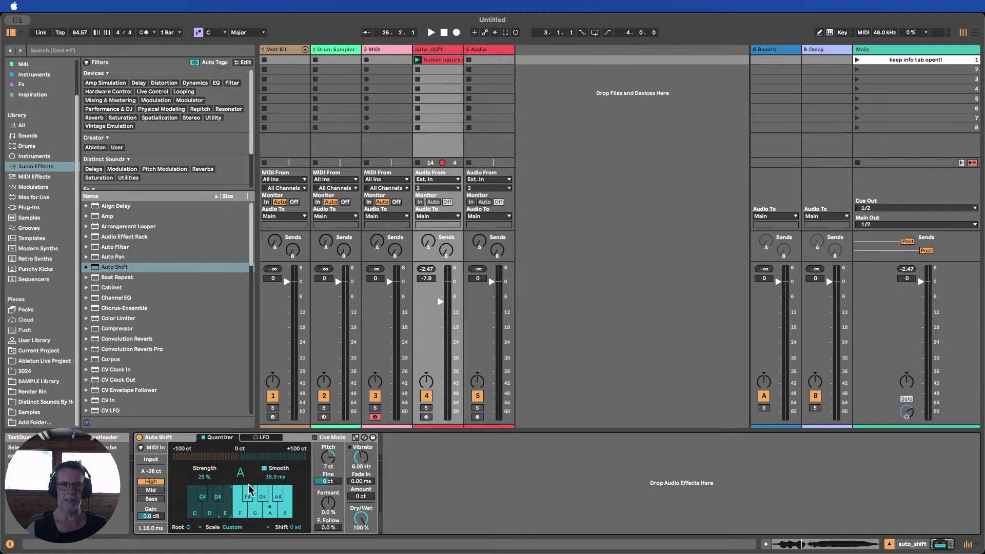
click(248, 495)
click(255, 512)
click(262, 495)
click(269, 512)
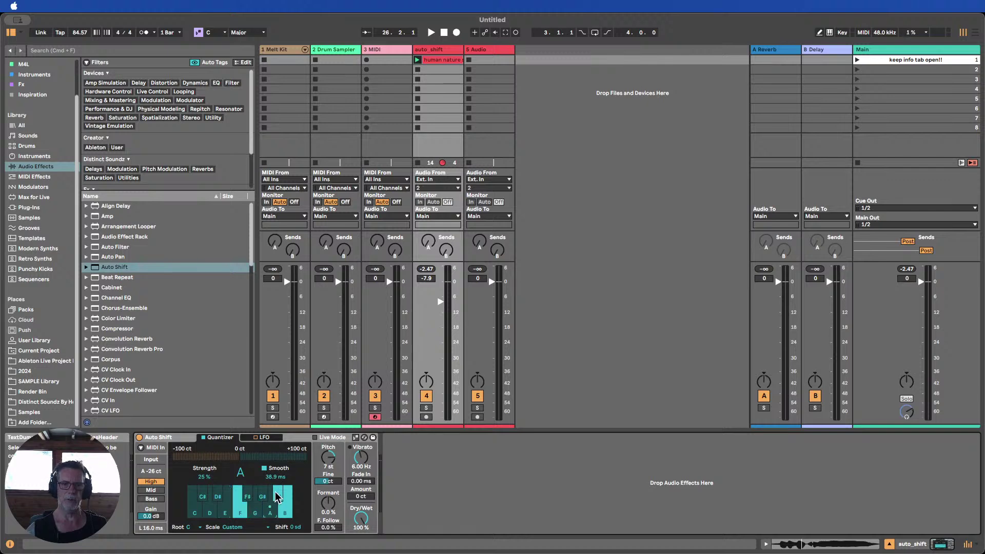
click(277, 497)
click(285, 513)
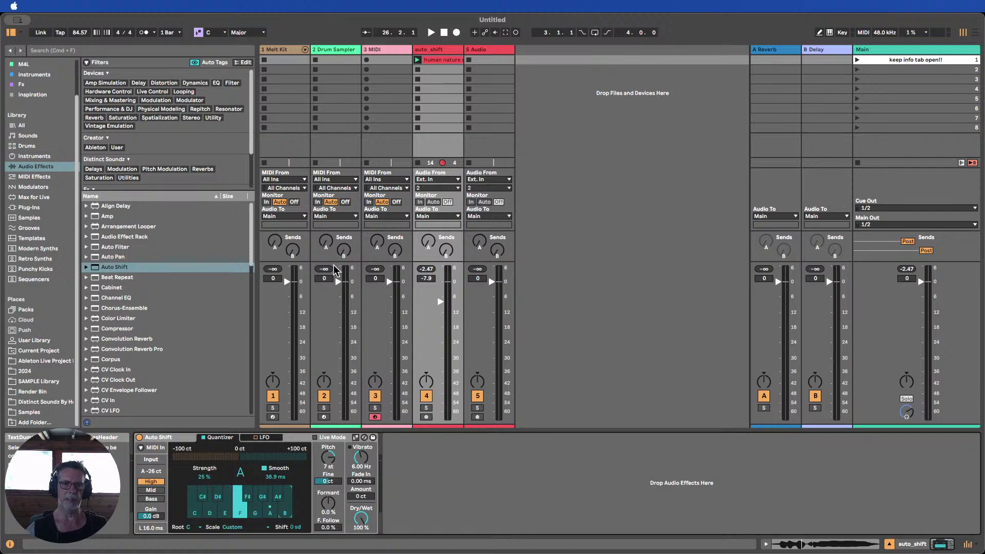
Play the clip quantized to B only, set Smooth to 37.1 ms, try Strength at 100 %, lower it to 8.6 % and stop playback
click(418, 58)
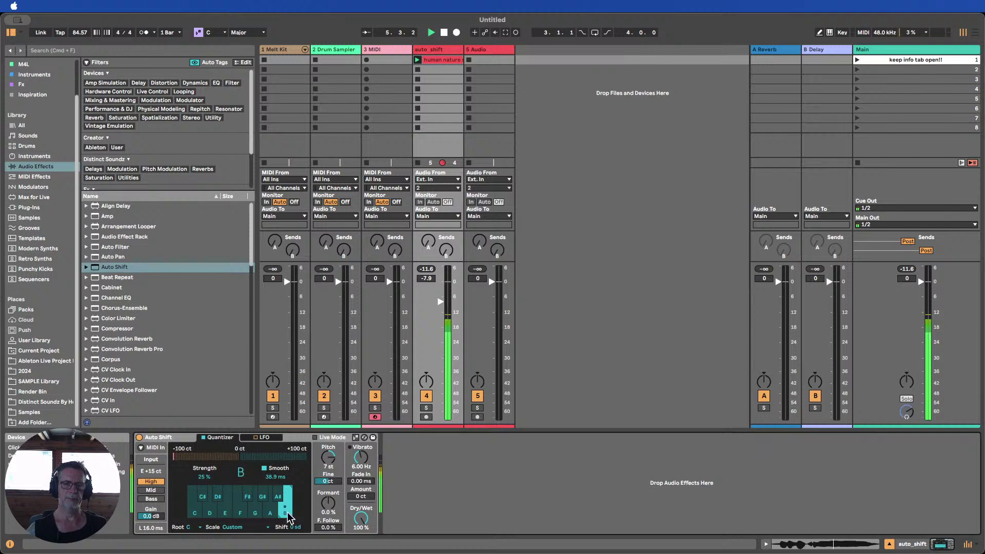
drag(275, 476, 276, 454)
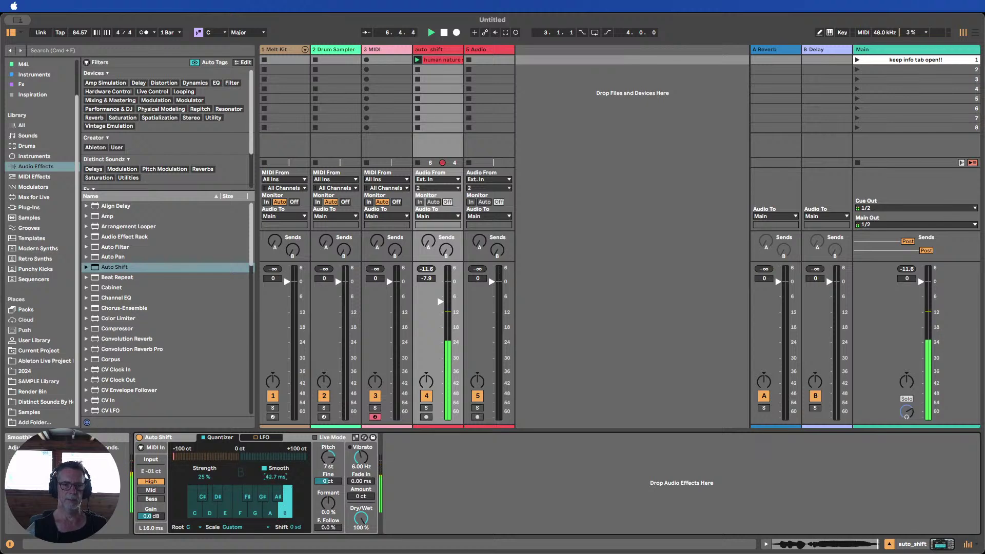
mouse_move(204, 476)
mouse_down()
mouse_move(204, 492)
mouse_move(204, 468)
mouse_up()
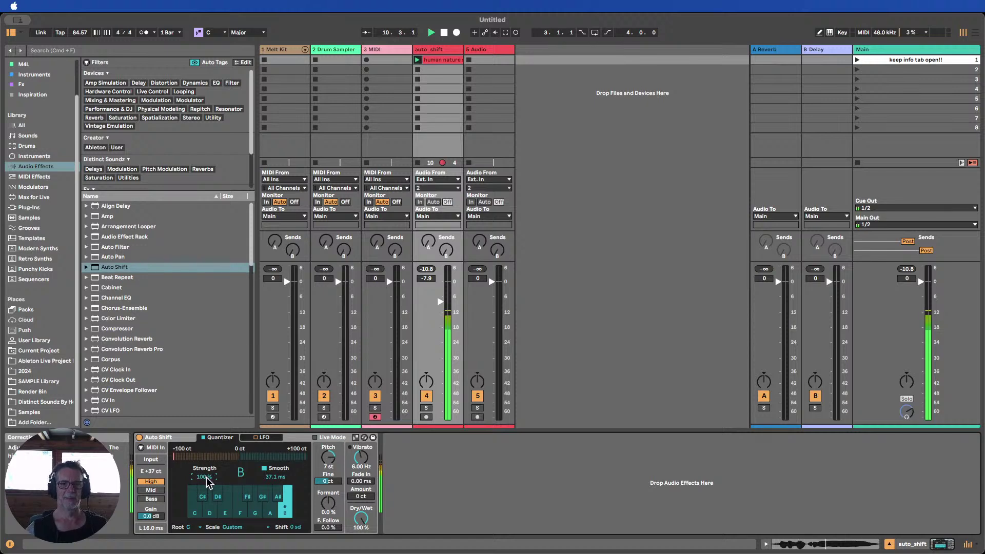
mouse_move(207, 477)
mouse_down()
mouse_move(207, 493)
mouse_move(205, 477)
mouse_up()
click(443, 32)
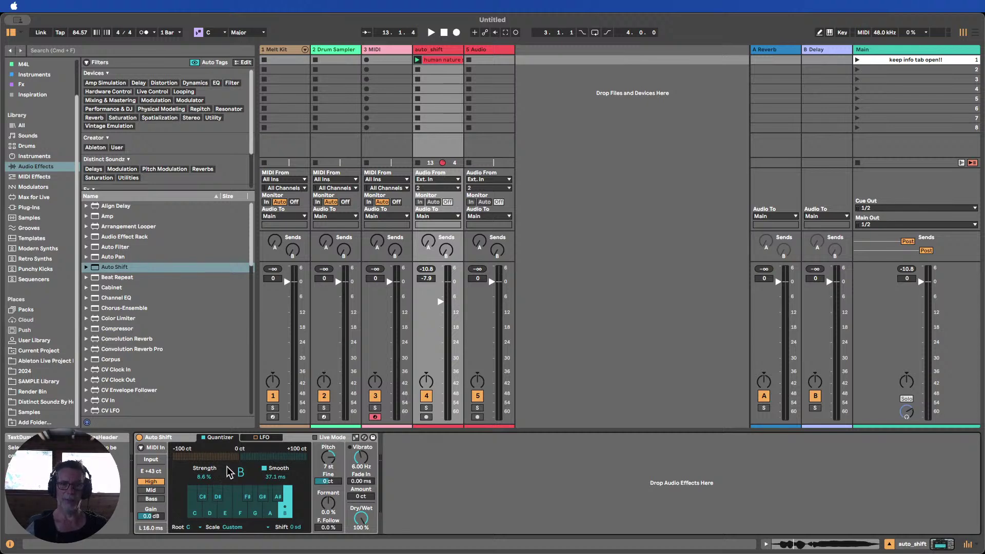
Enable D and F alongside B, play the clip, stop it and re-enable every note on the quantizer keyboard
click(278, 497)
click(242, 512)
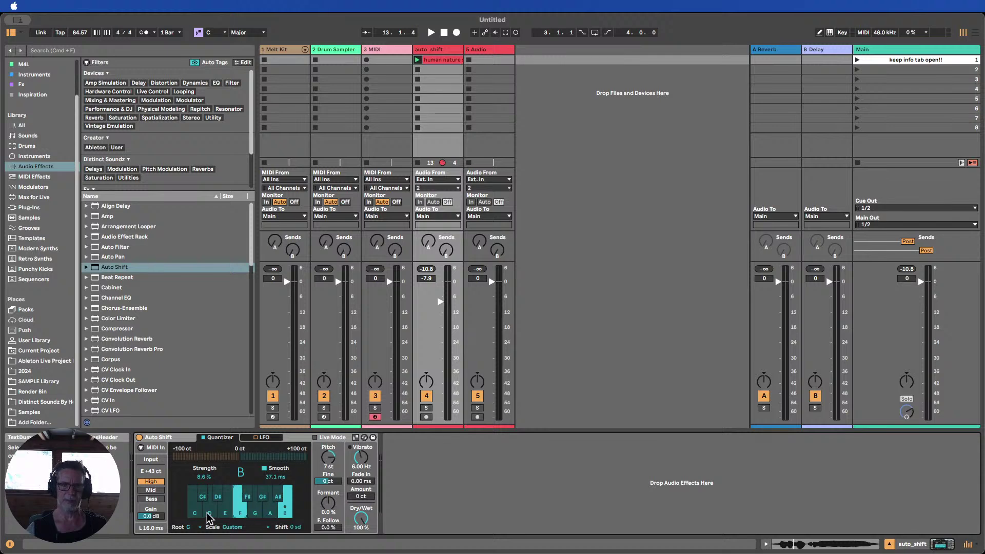
click(417, 60)
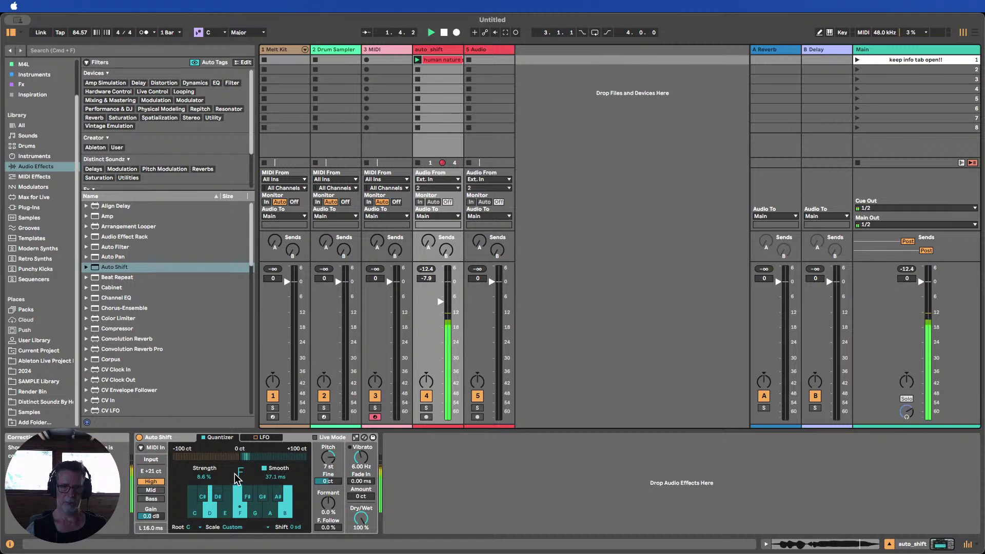
click(417, 69)
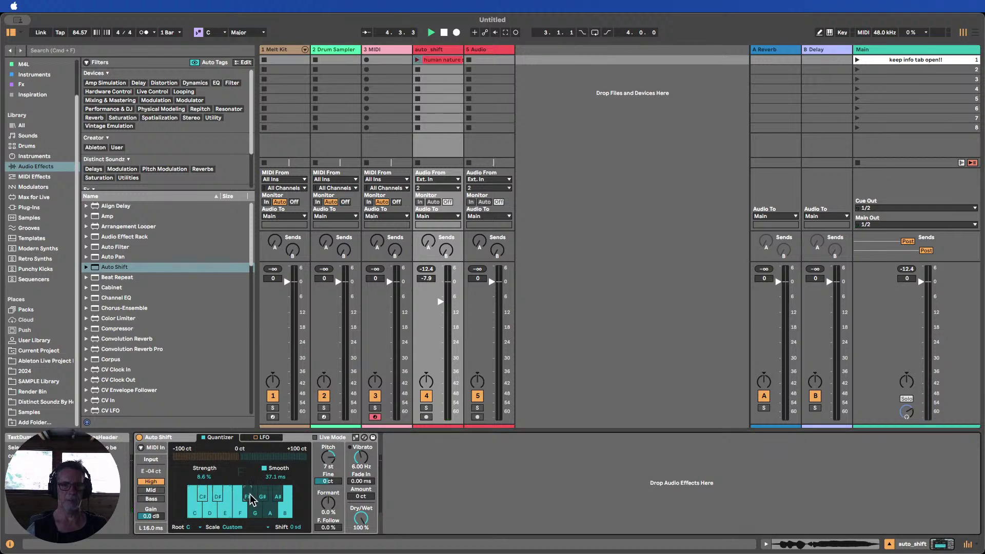
drag(251, 500, 278, 500)
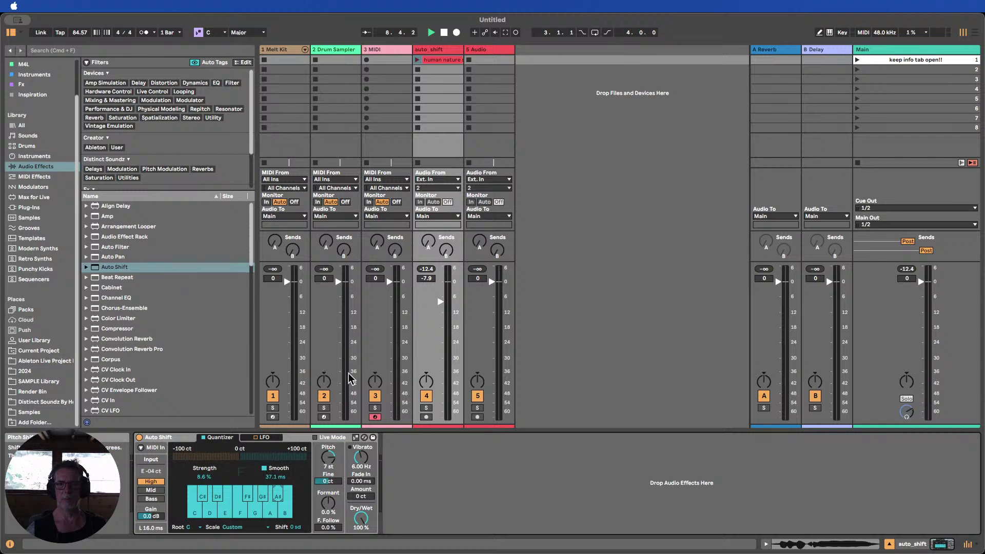
Play the human nature clip and lower the quantizer's Shift to -3 sd and on to -5 sd
click(419, 70)
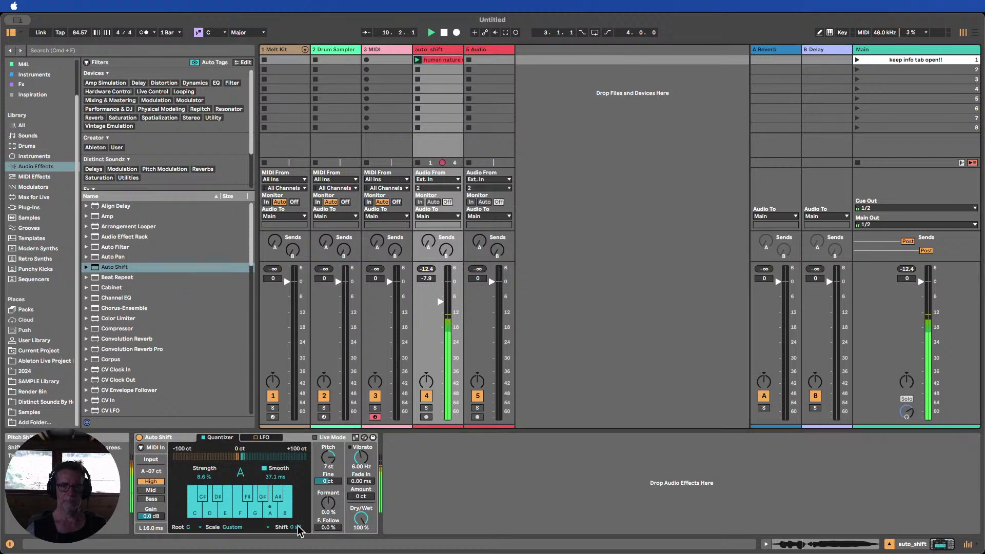
drag(299, 531, 299, 541)
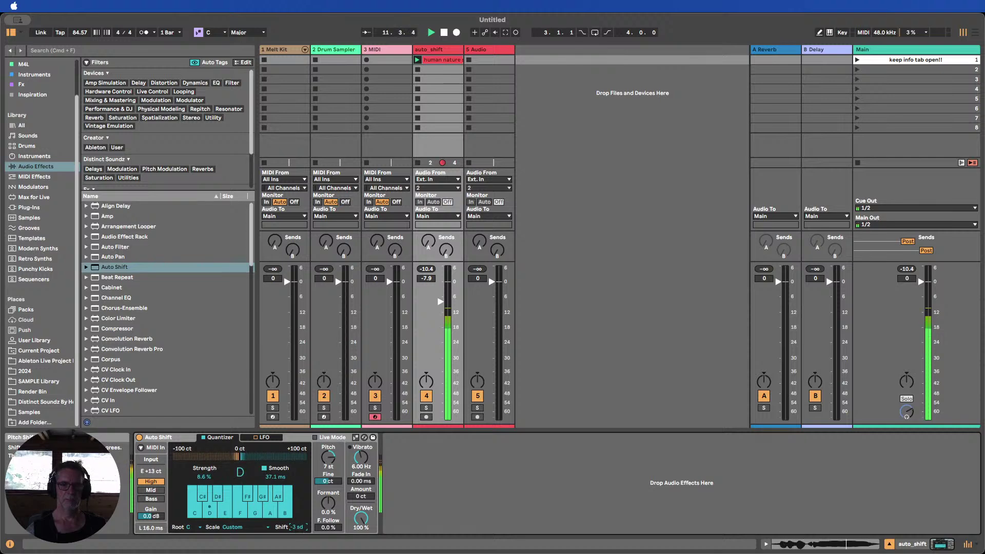
drag(299, 541, 299, 547)
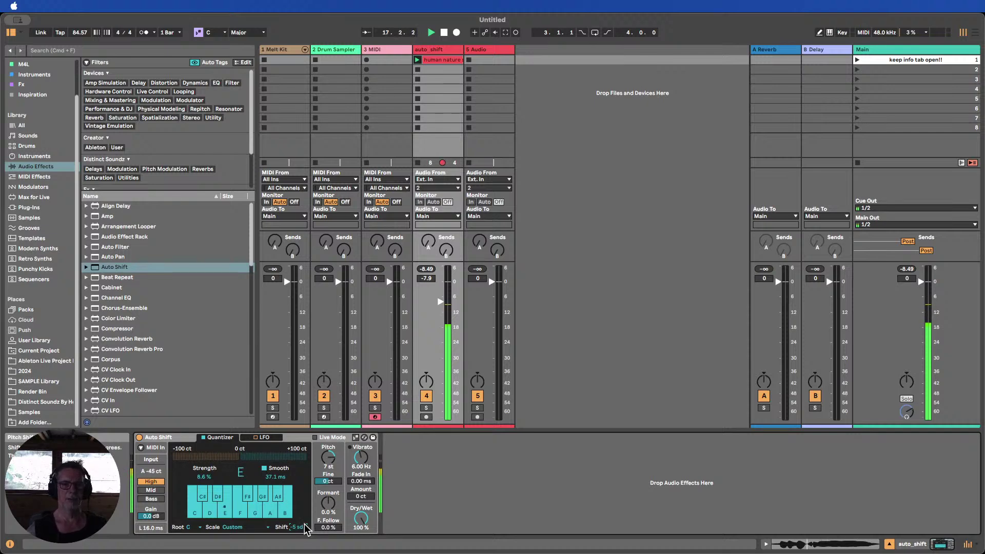
Lower the quantizer's Shift to -12 sd and Auto Shift's Formant to -27 %, and stop playback
drag(296, 527, 296, 536)
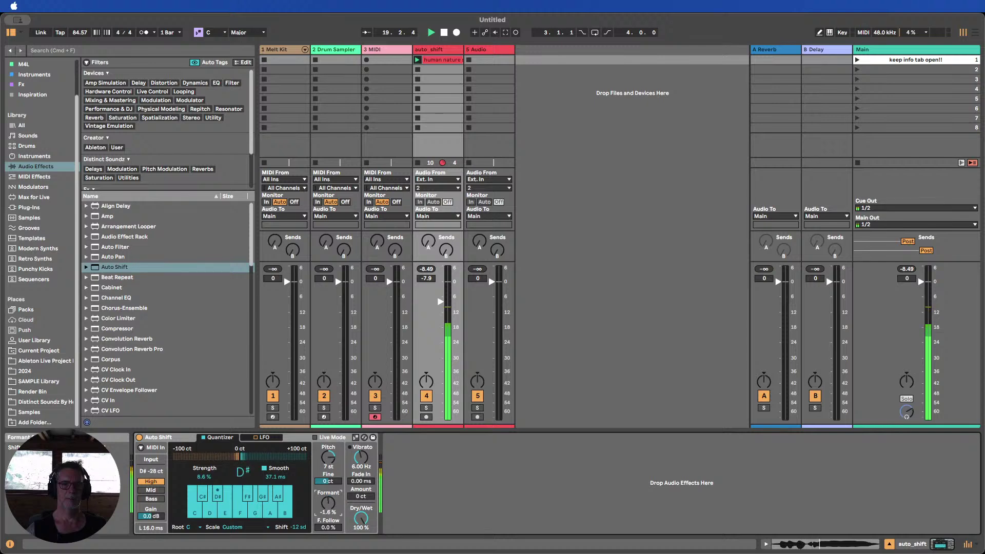
drag(328, 503, 328, 513)
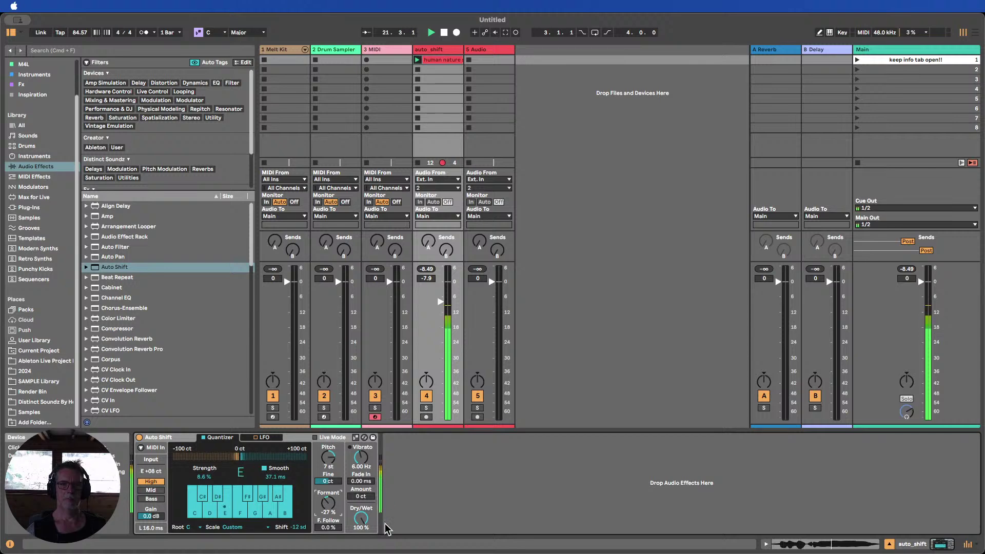
key(space)
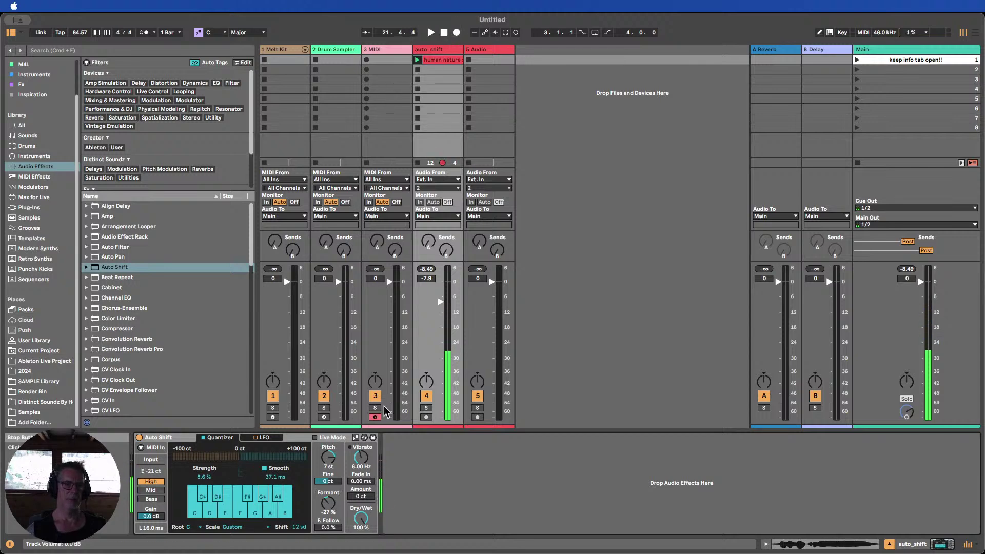
Reset the quantizer's Shift to 0 sd and Auto Shift's Formant to 0.0 %
double_click(303, 526)
click(319, 495)
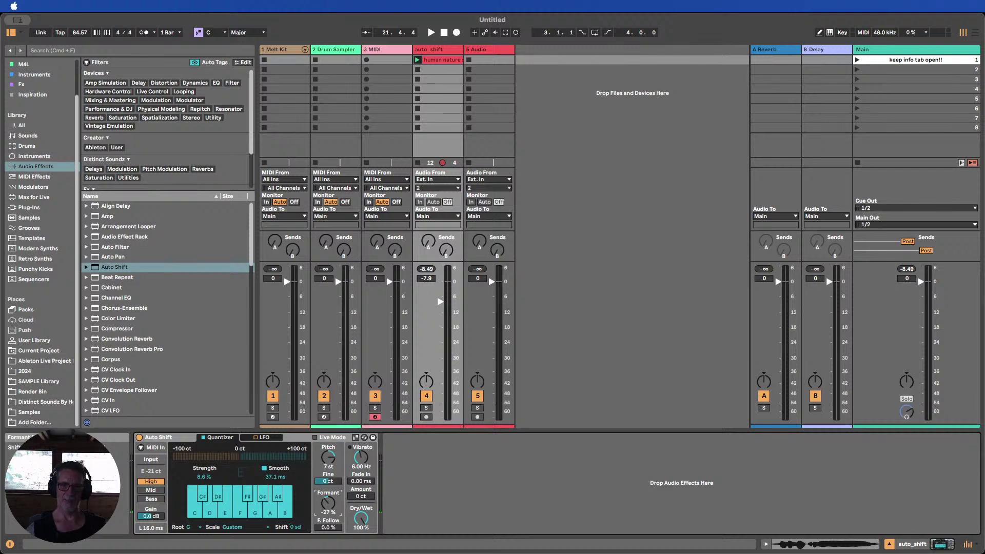
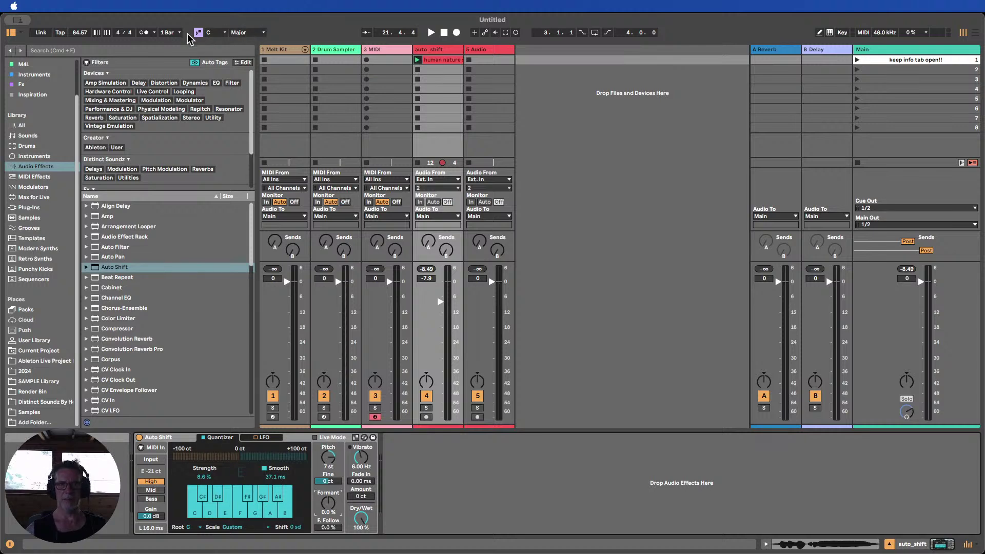
drag(304, 22, 304, 20)
Make Auto Shift follow the current scale, play the human nature clip and change the song's scale to G Minor
click(356, 437)
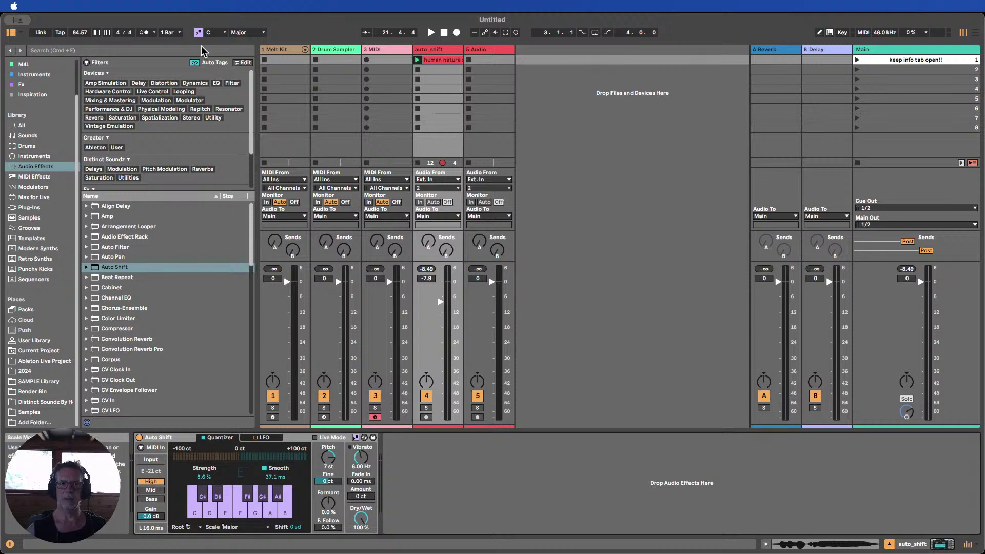
click(418, 60)
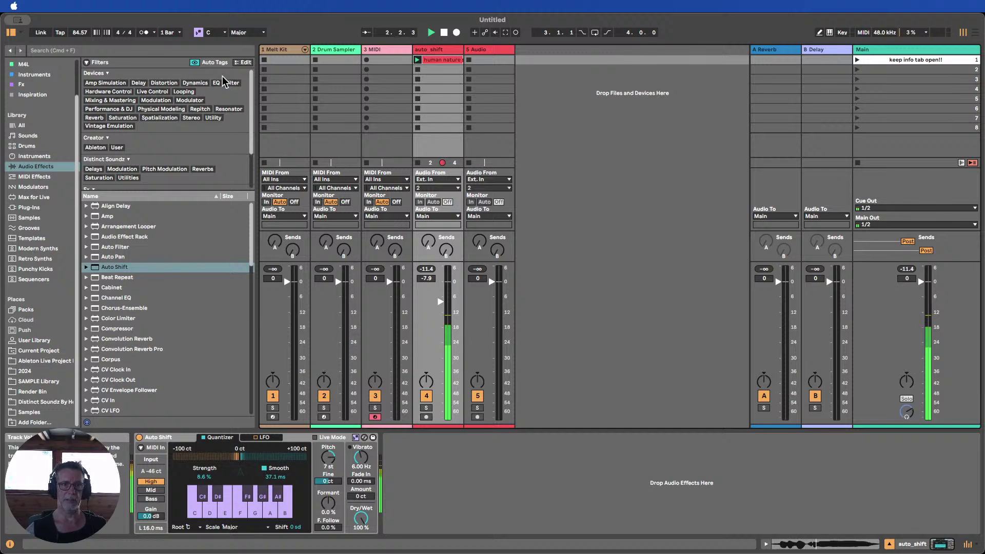
click(218, 33)
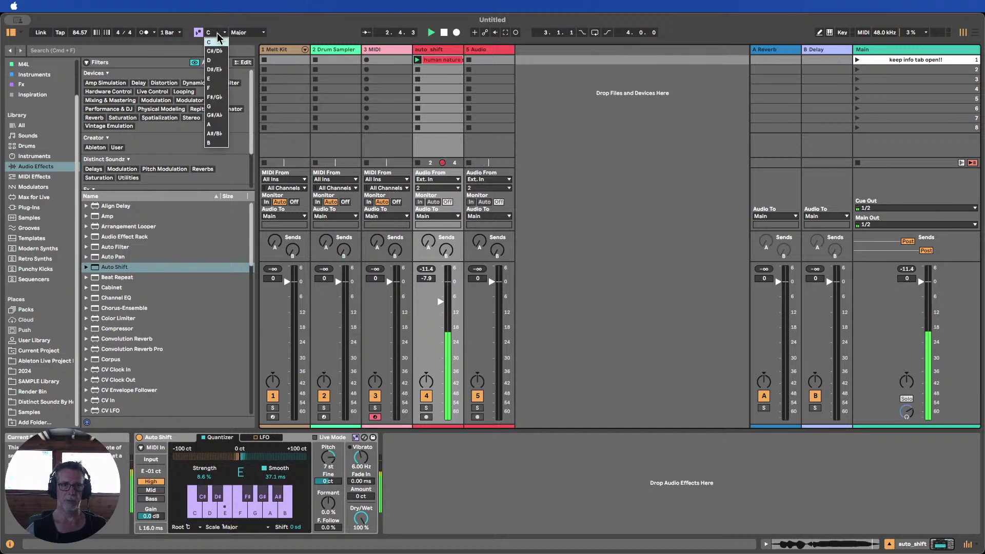
click(215, 106)
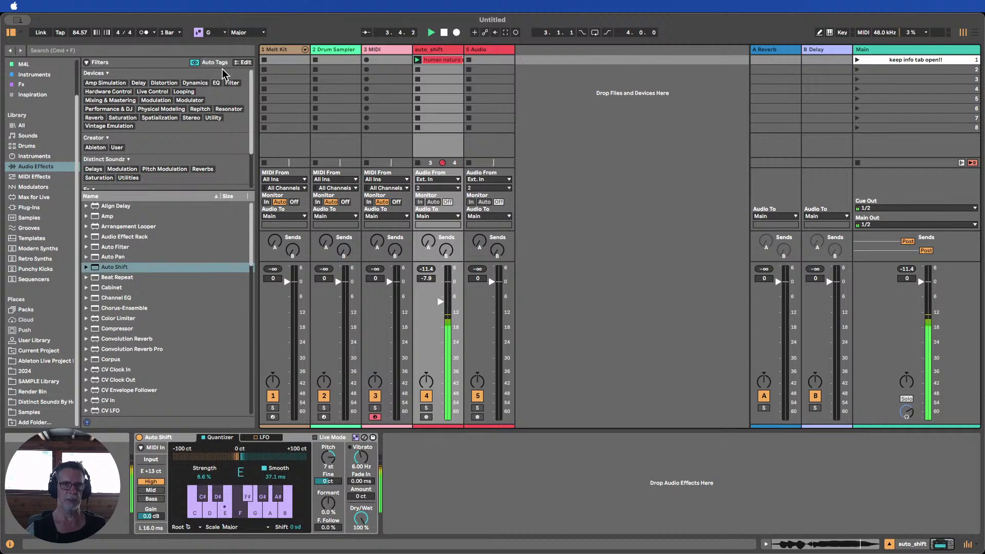
click(241, 32)
click(245, 52)
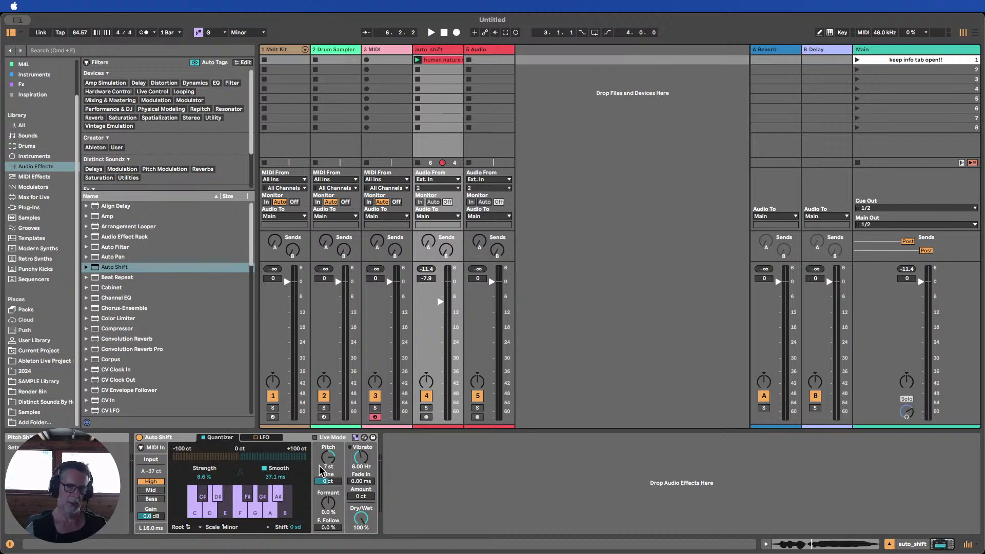
Stop Auto Shift from following the current scale and set its own Root to A and Scale to Minor
click(356, 438)
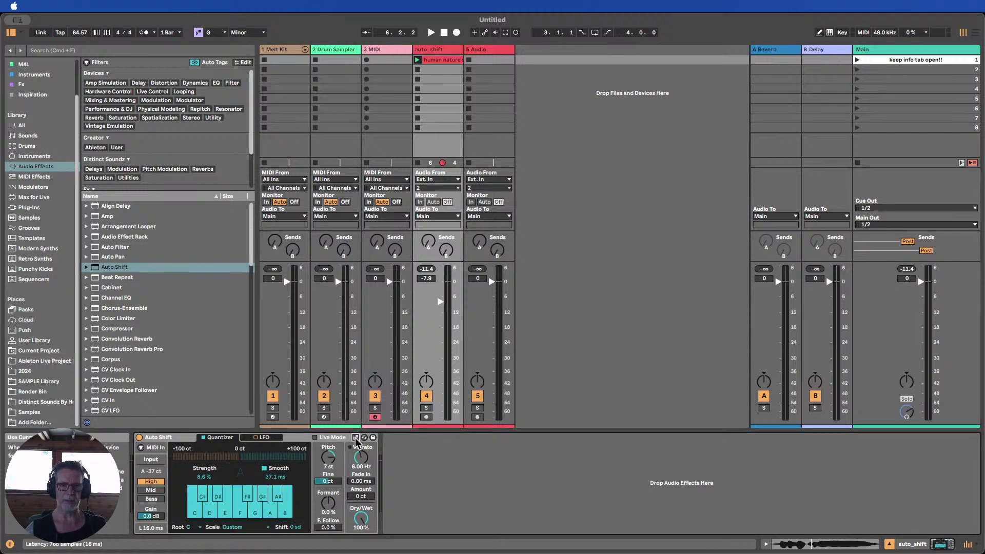
click(192, 527)
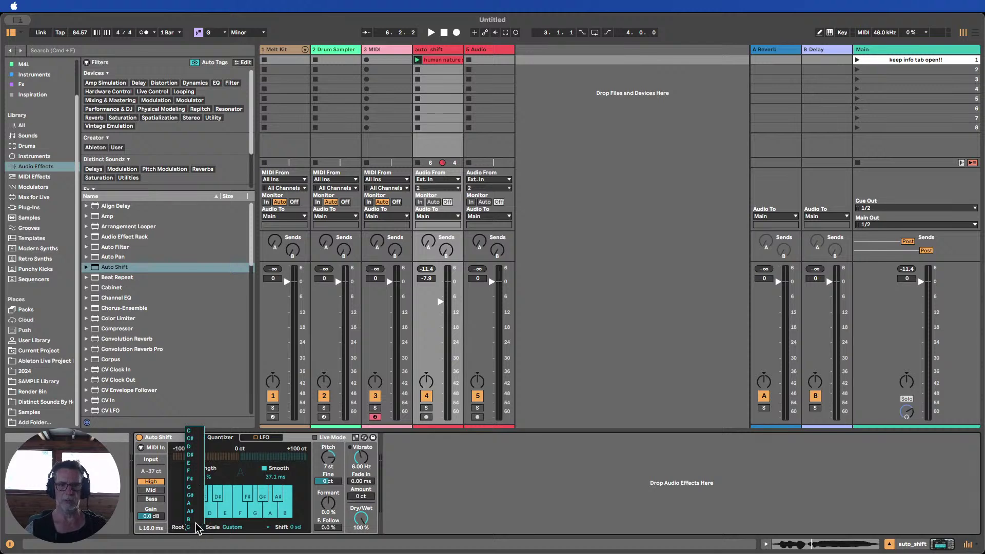
click(244, 529)
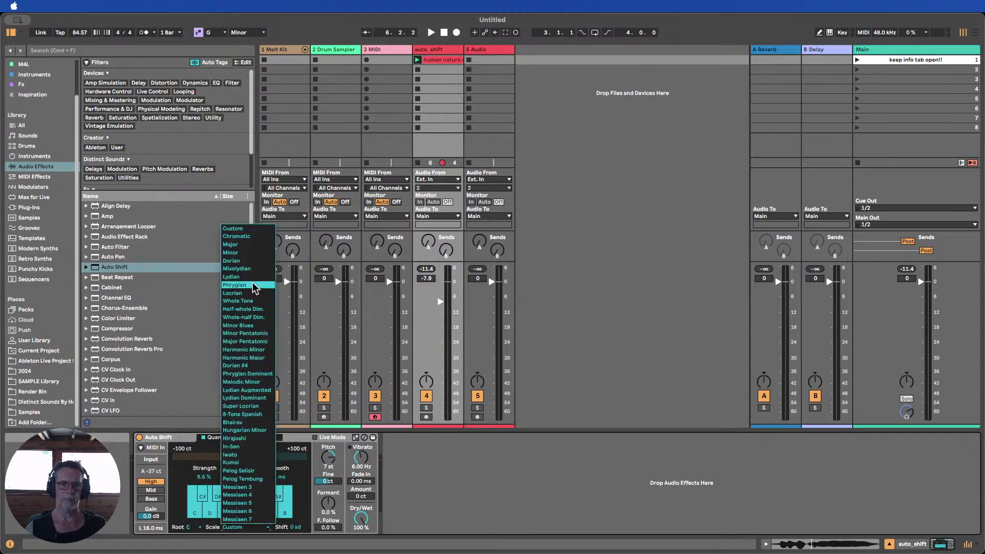
click(429, 463)
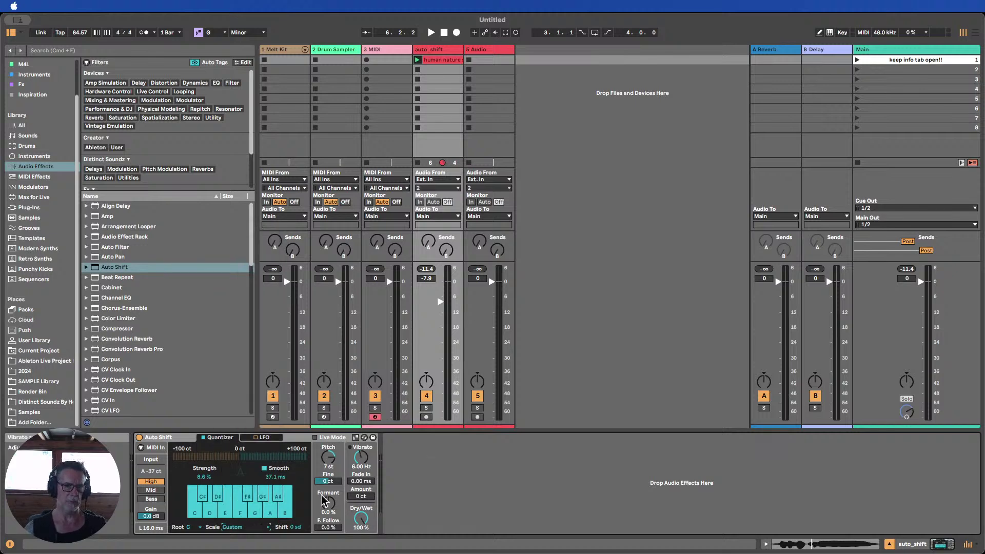
click(194, 527)
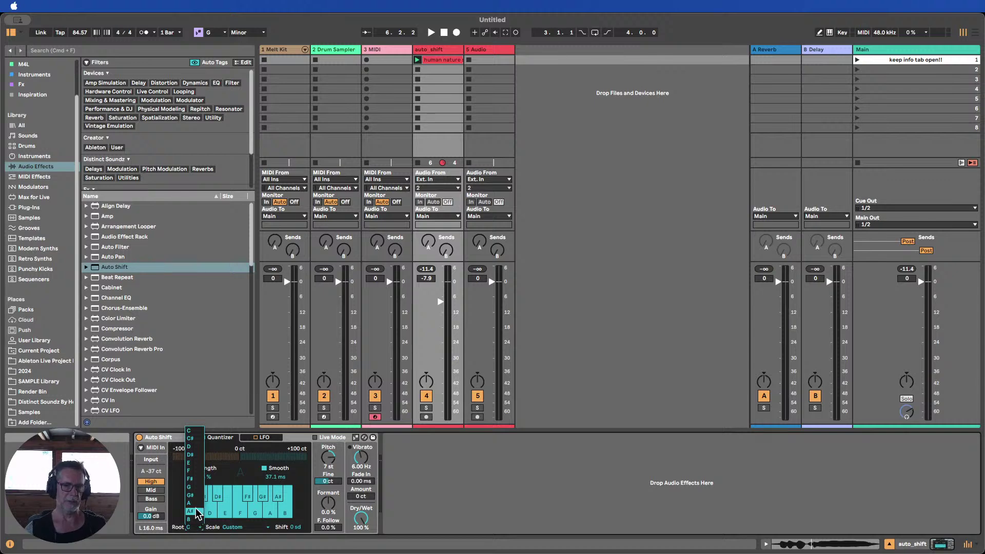
click(196, 505)
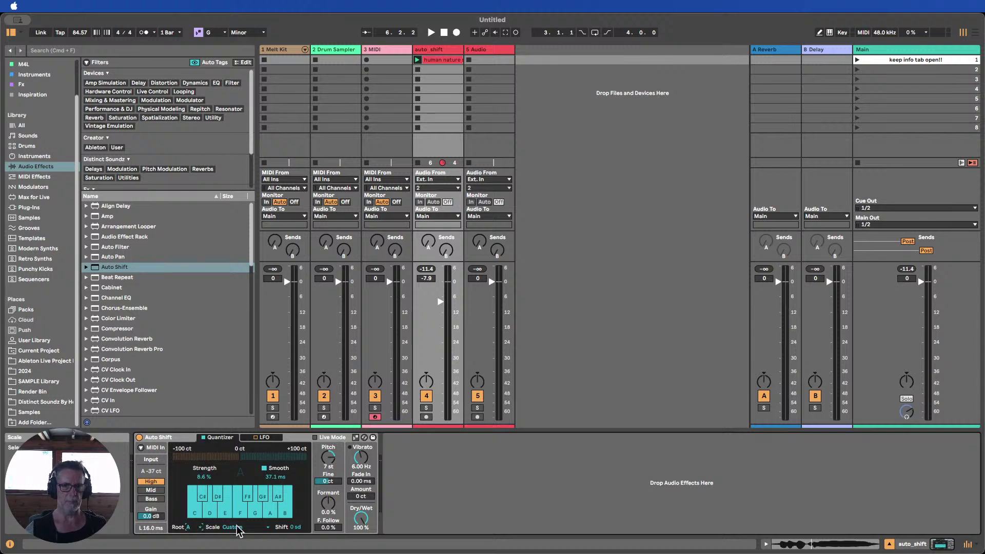
click(234, 527)
click(251, 252)
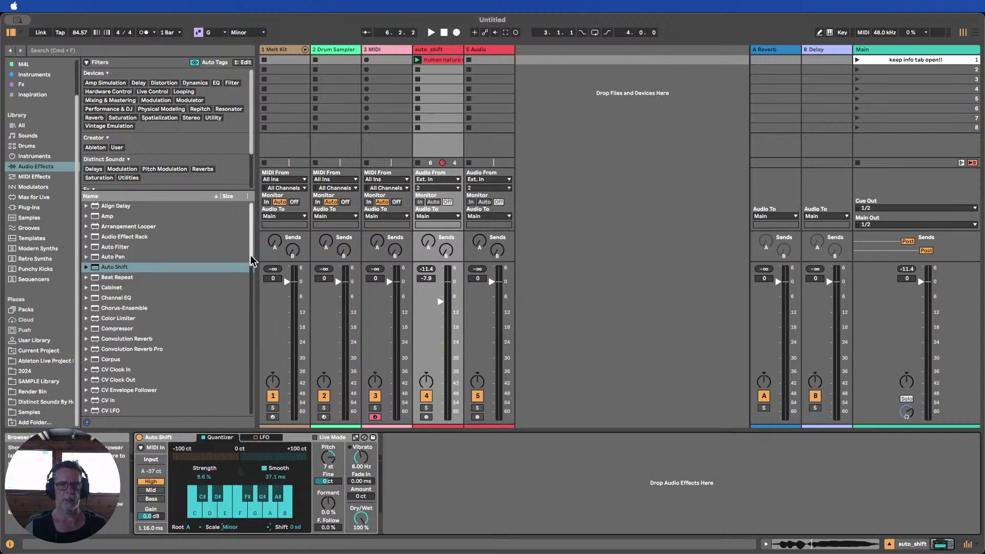
Set the song's current scale to C Major
click(212, 32)
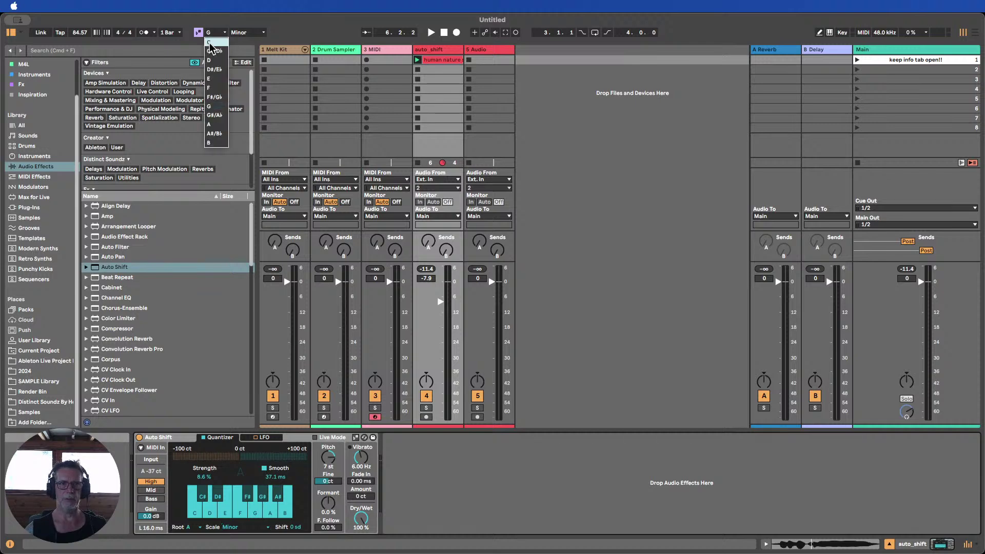
click(209, 42)
click(245, 32)
click(248, 43)
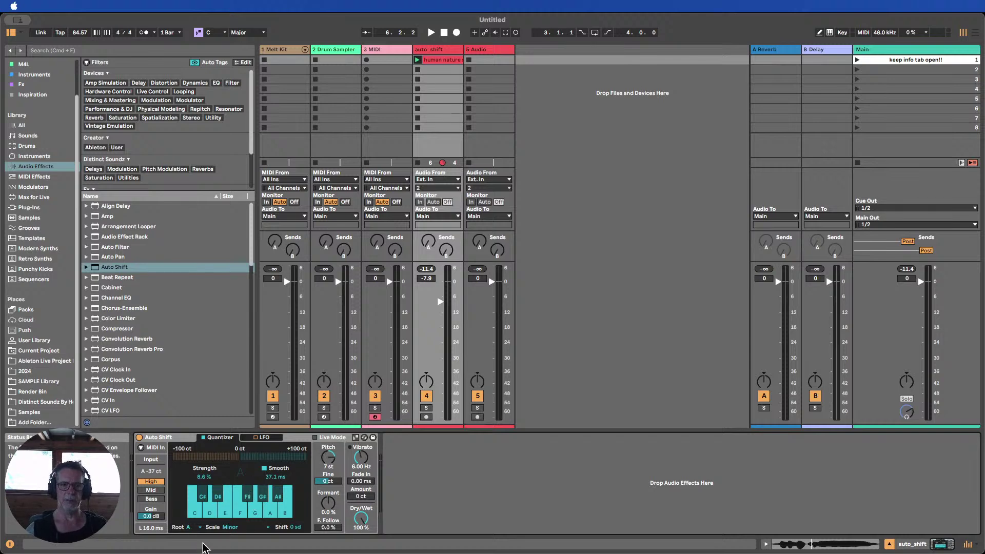
Set Auto Shift's own Root to C and its Scale to Major
click(195, 527)
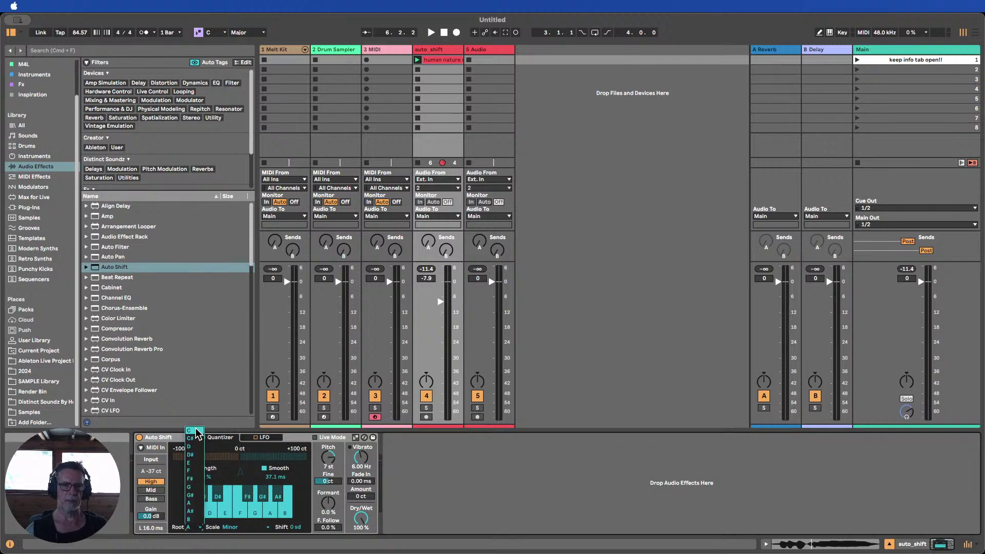
click(189, 431)
click(235, 528)
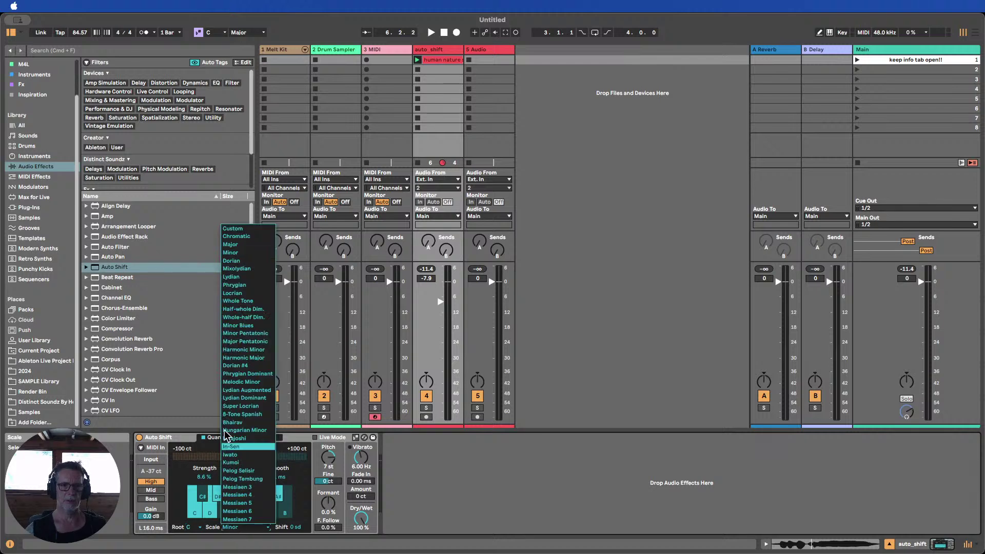
click(247, 245)
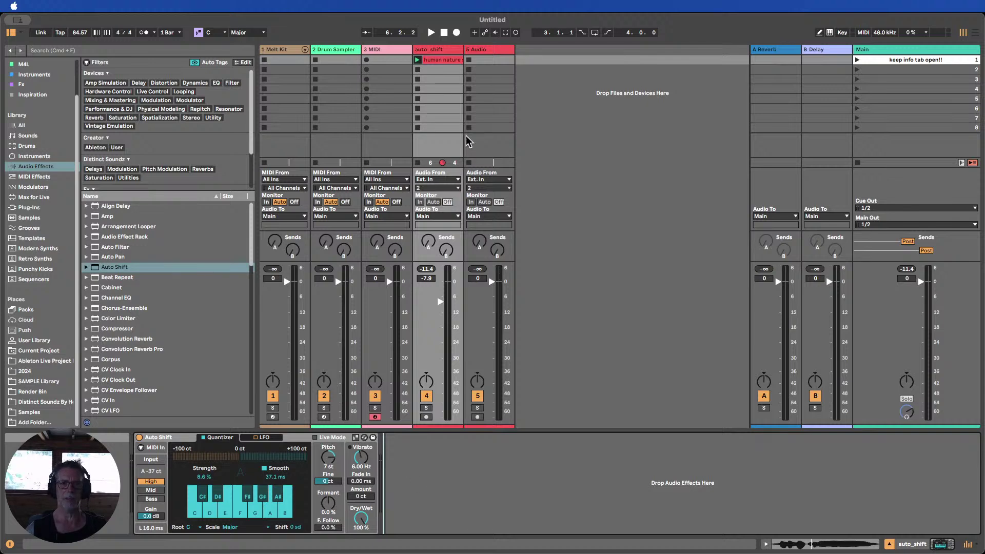
Play the human nature clip, raise the auto_shift track's volume to -5.8 dB and stop playback
click(417, 59)
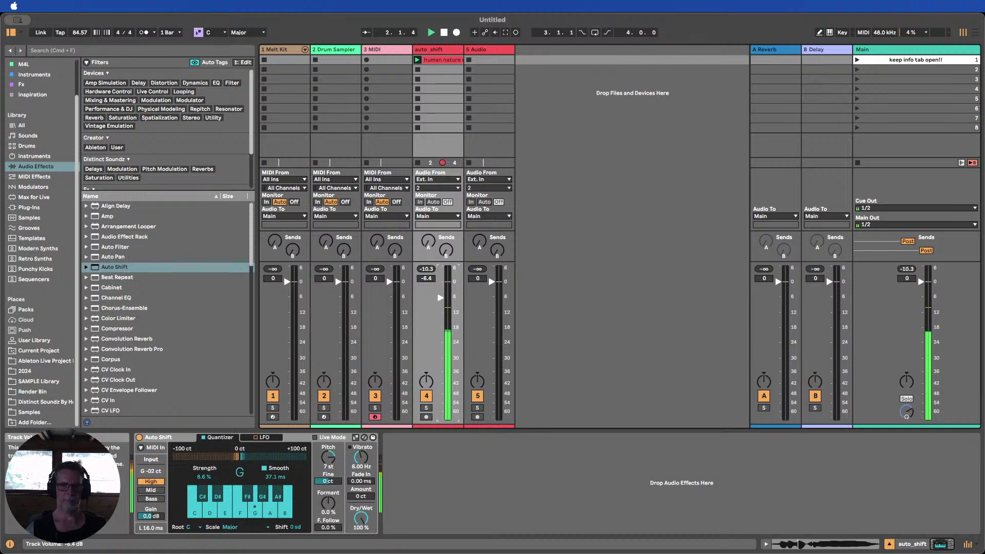
drag(439, 307, 439, 301)
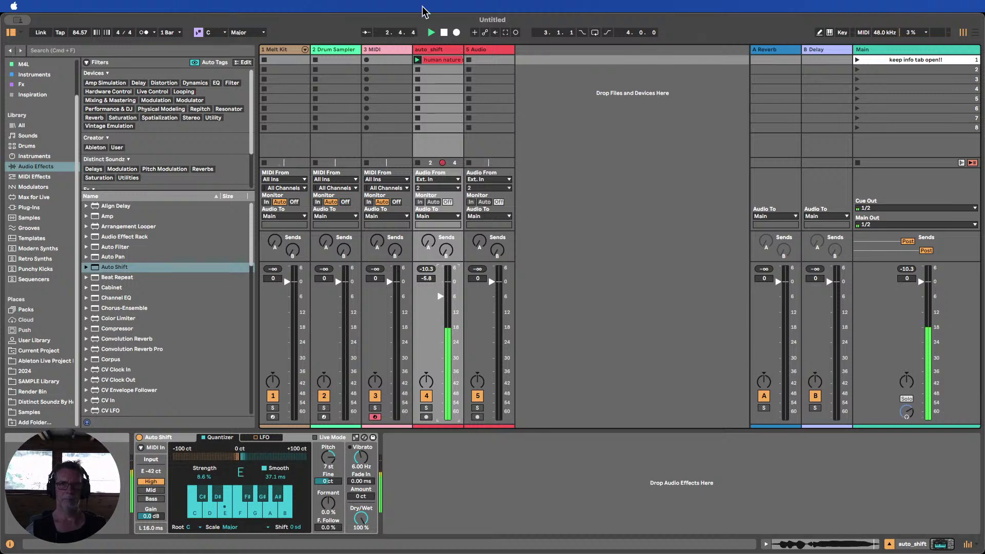
key(space)
Group Auto Shift into an Audio Effect Rack and show the rack's chain list
click(166, 438)
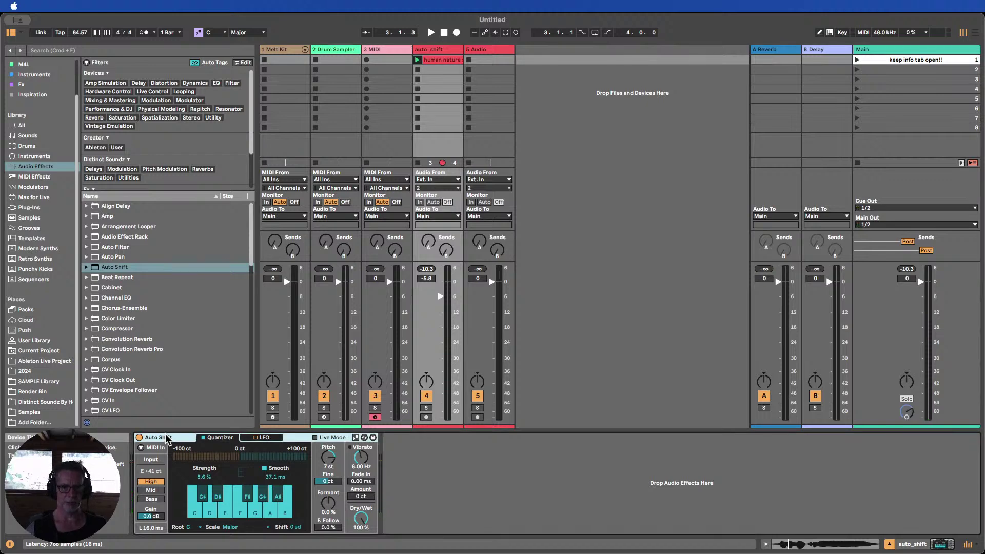
key(super+g)
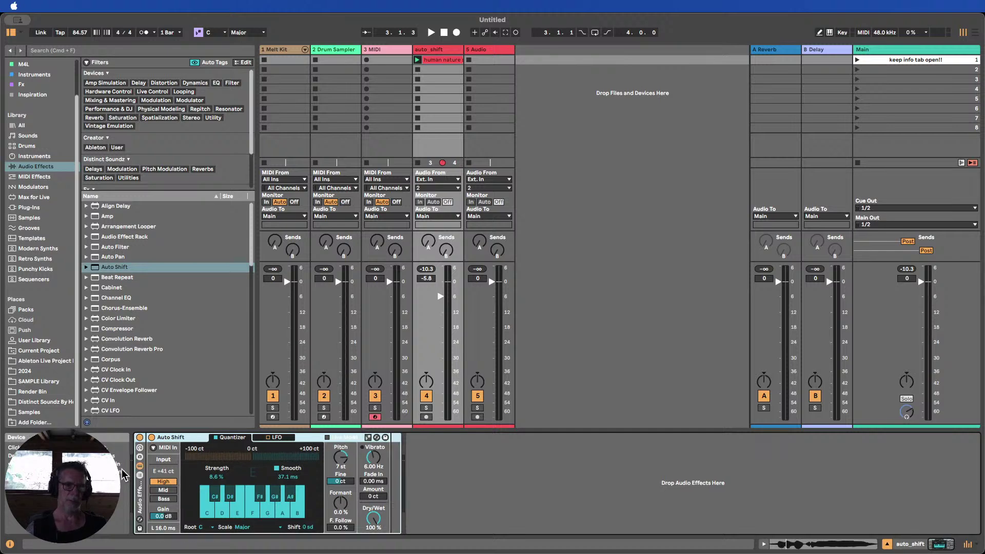
click(139, 475)
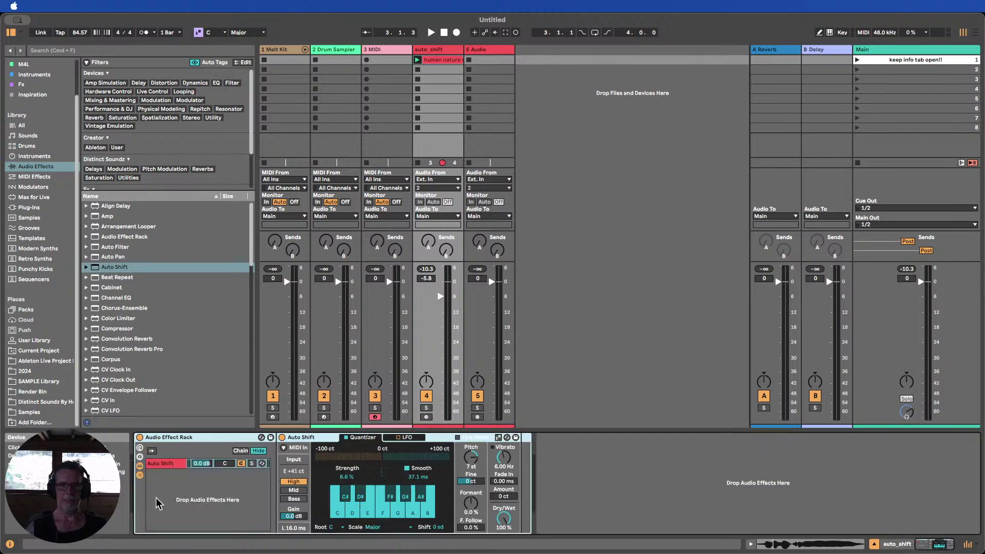
click(141, 475)
click(140, 476)
click(141, 478)
click(140, 476)
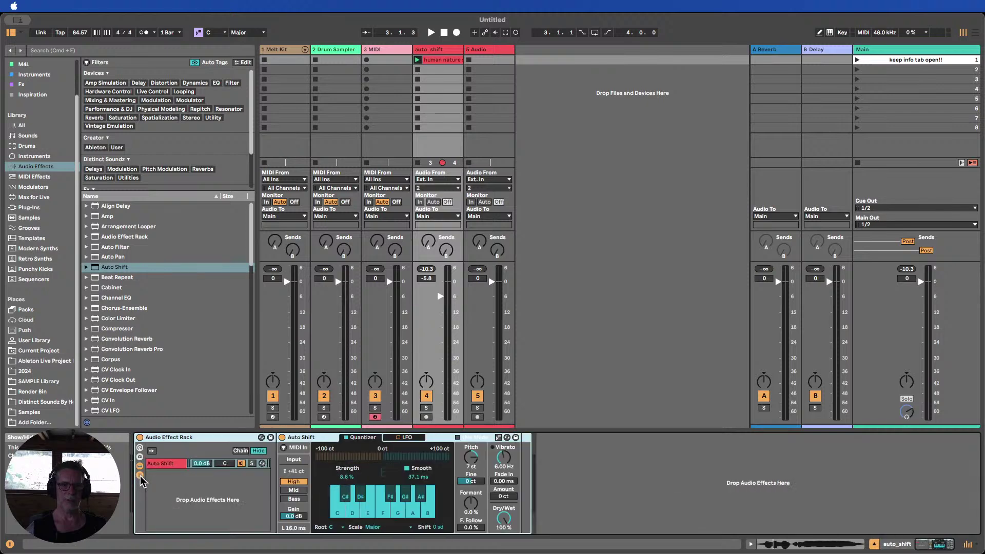
Create a second, empty chain in the rack and name it dry
right_click(178, 491)
click(193, 493)
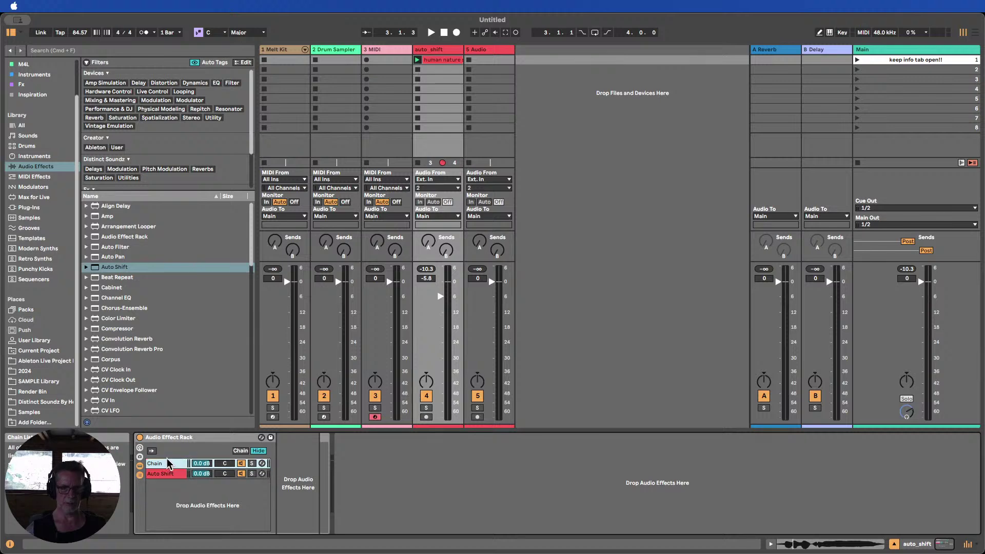
key(super+r)
text(dr)
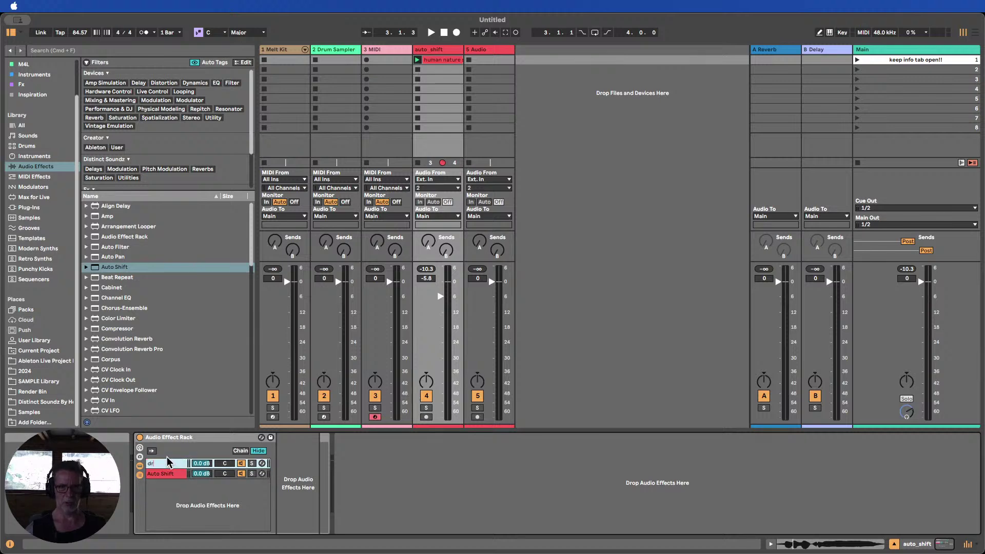
text(y)
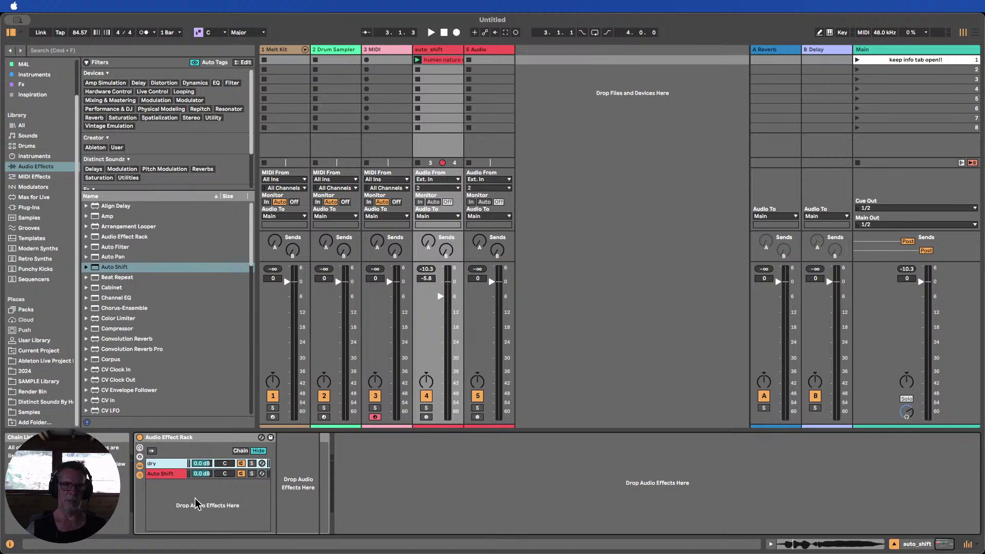
key(Return)
Play the vocal with the Auto Shift chain muted, view the clip's sample, and re-enable the Auto Shift chain in the rack
key(space)
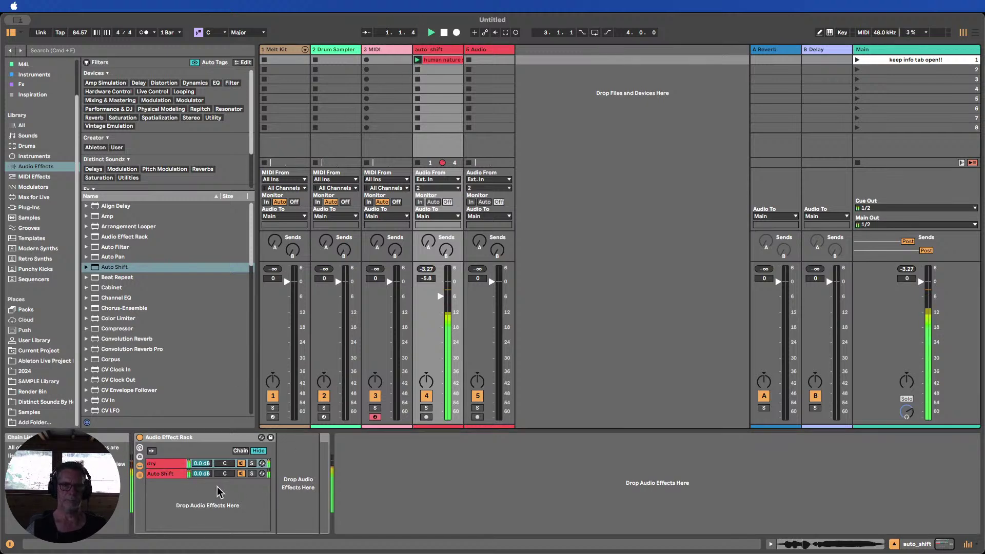
click(170, 467)
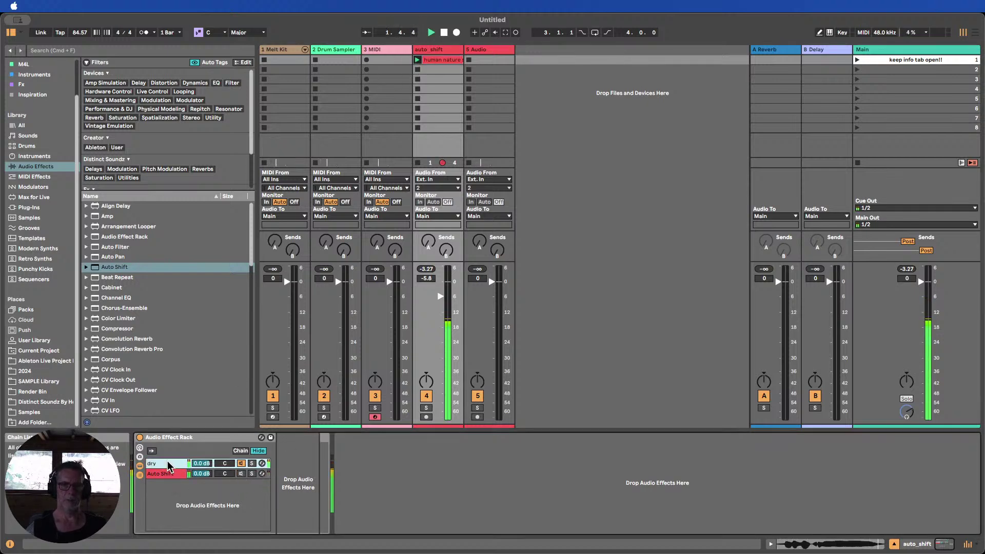
click(430, 61)
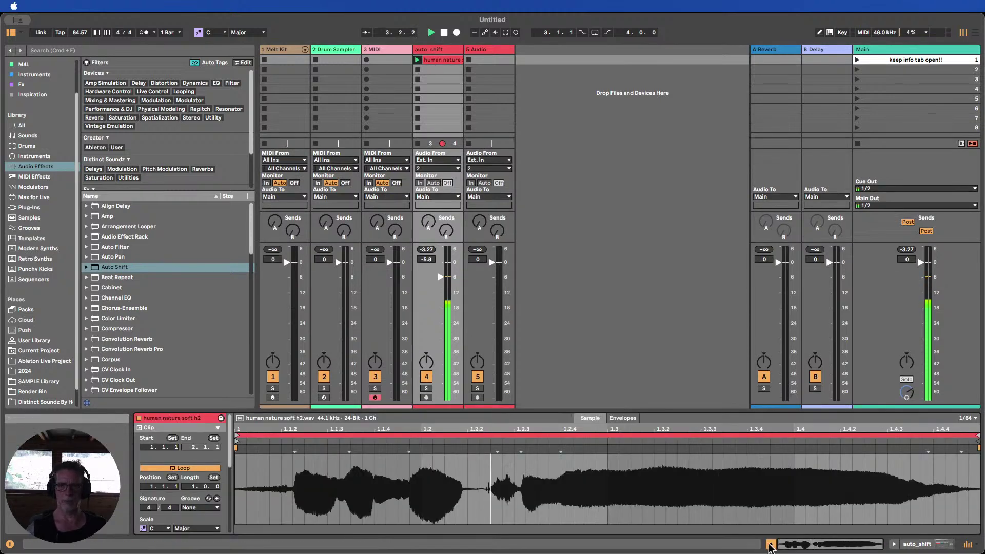
click(769, 544)
double_click(433, 51)
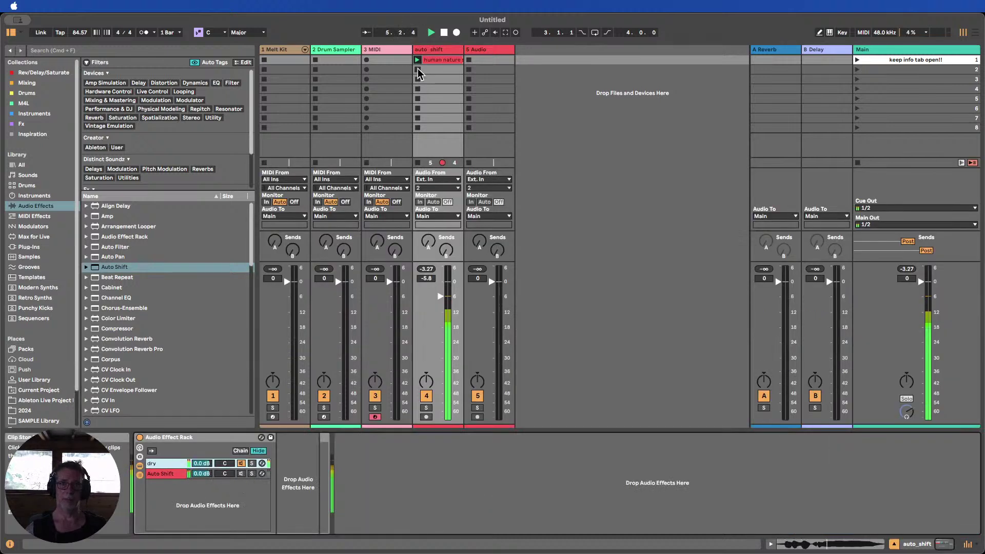
click(236, 475)
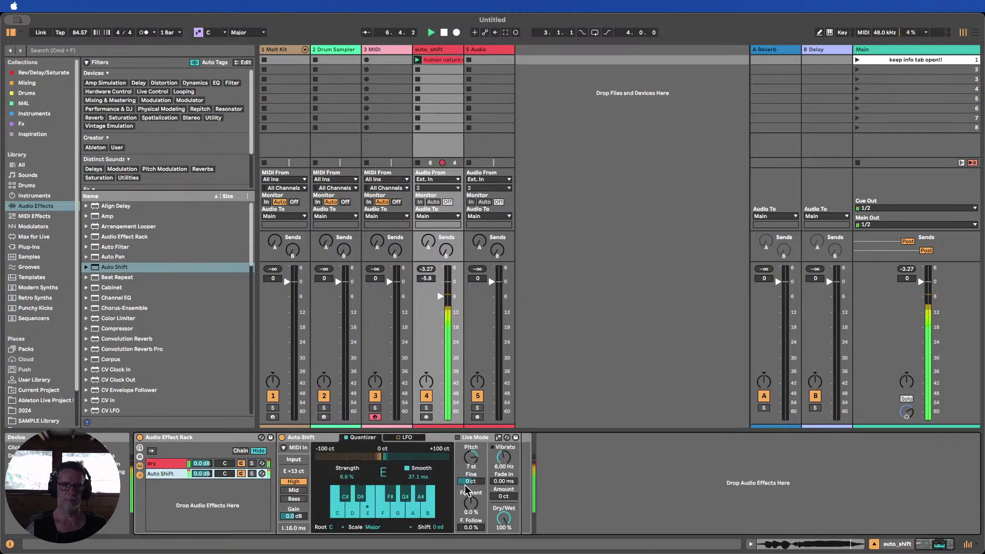
Lower the quantizer's Shift to -2 sd and on to -3 sd while both chains play
drag(433, 527, 433, 530)
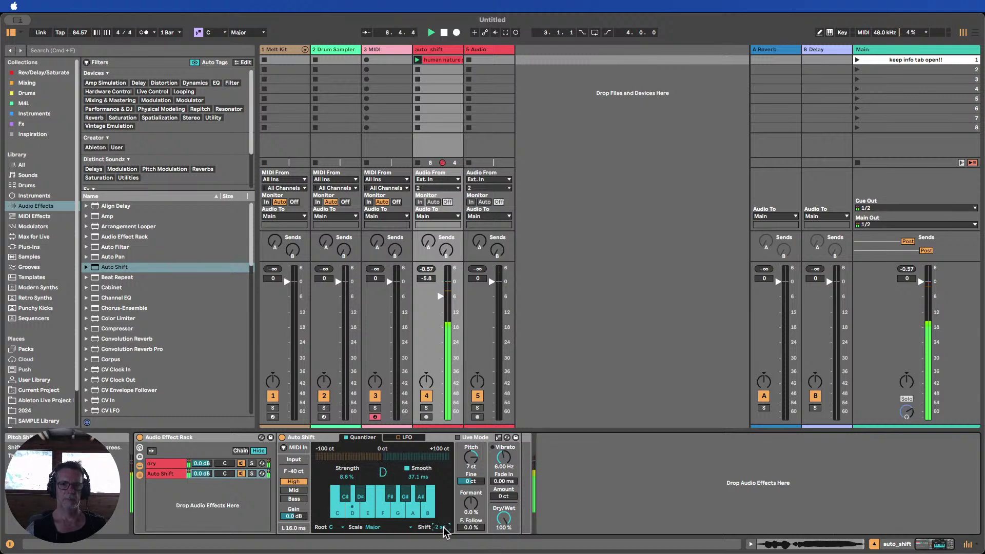
drag(440, 527, 439, 531)
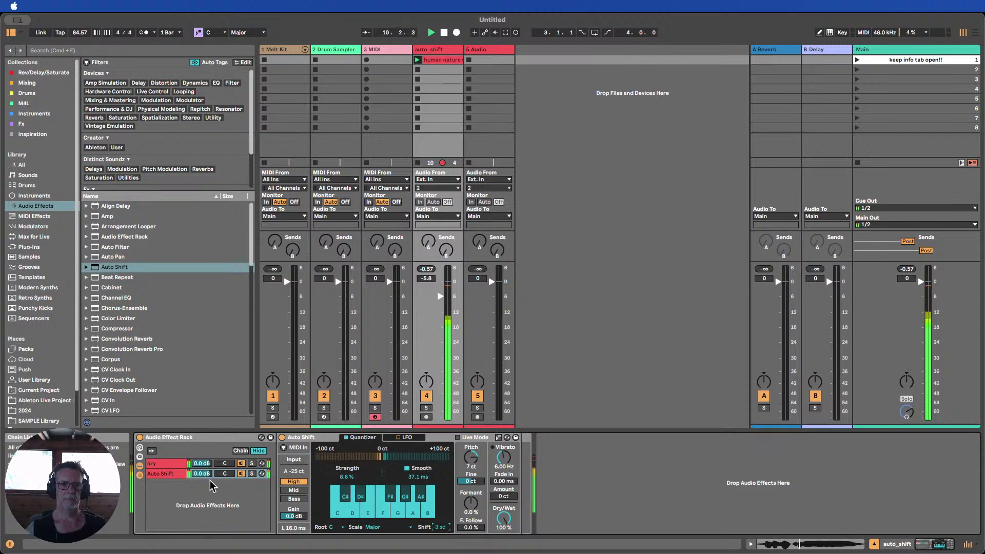
Set the Auto Shift chain's volume to -6 dB and its quantizer's Shift to -2 sd, following the song's current scale
drag(200, 472, 200, 506)
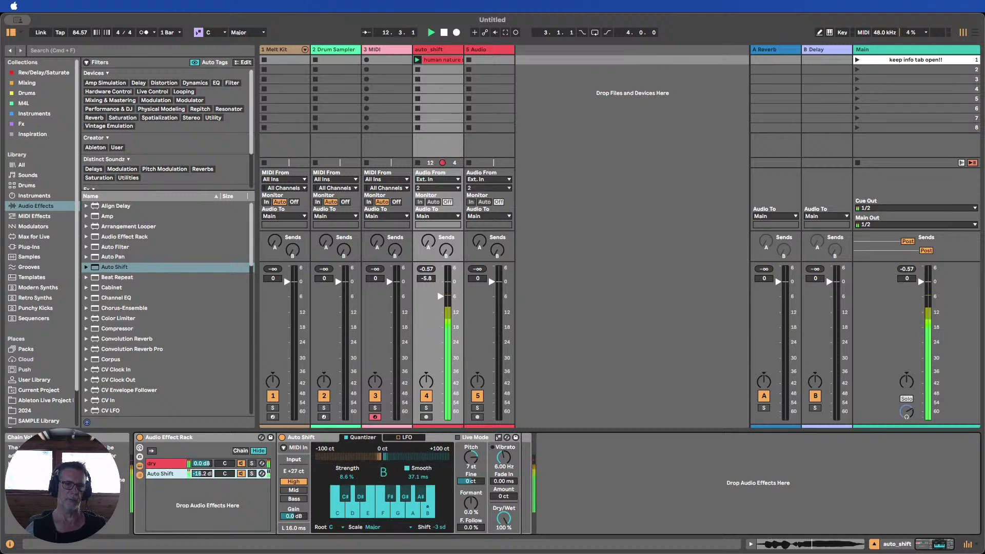
drag(200, 506, 200, 502)
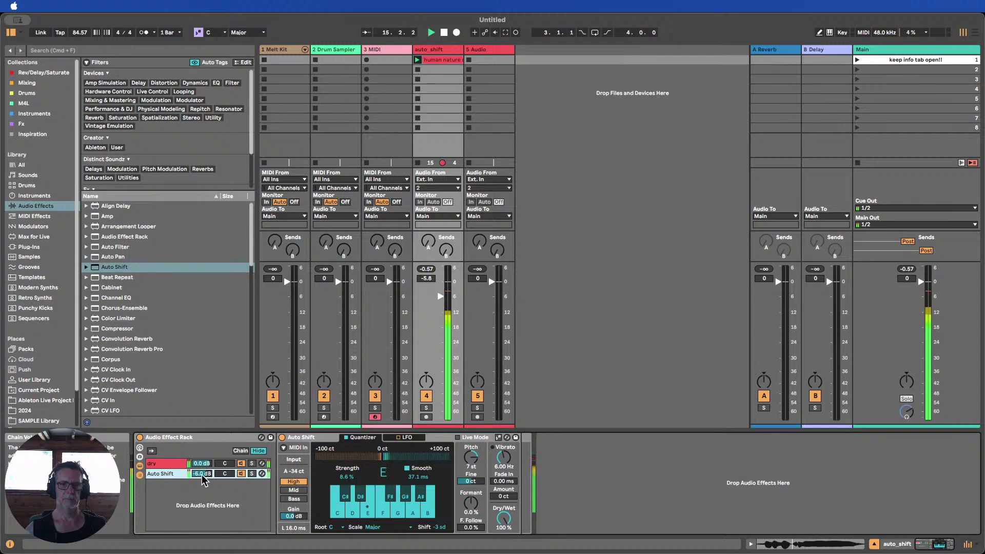
click(439, 527)
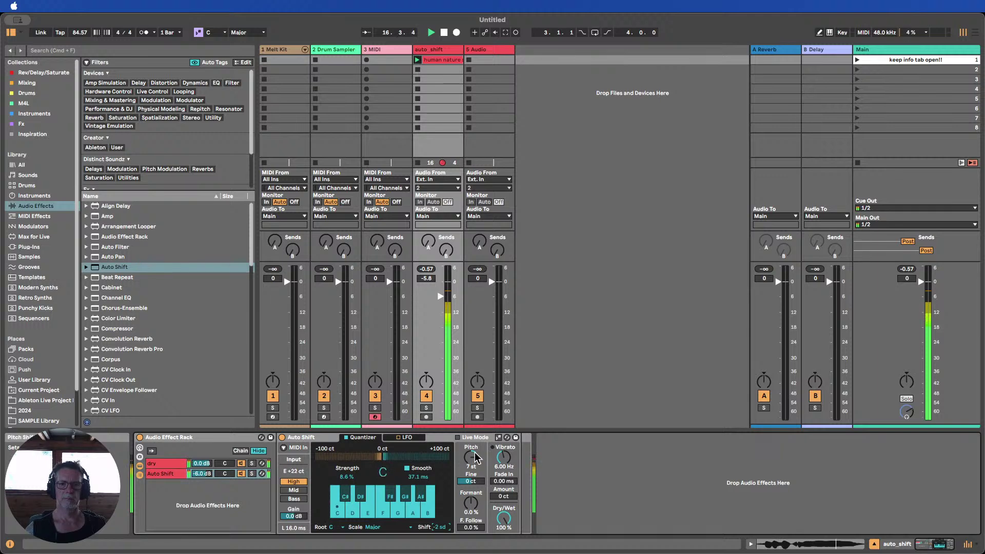
click(498, 437)
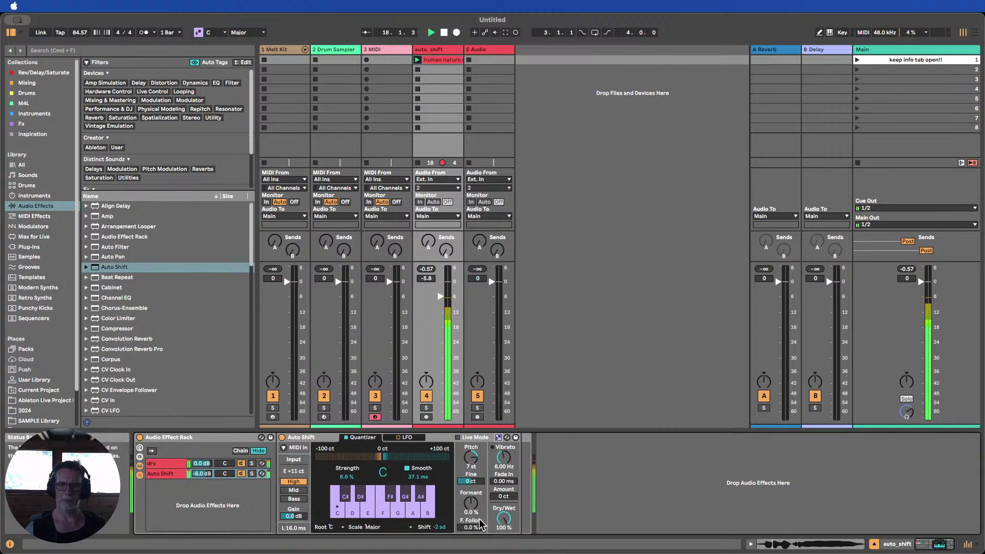
Try Auto Shift's Pitch at 4 st, raise it to 12 st, and lower the chain's volume to -12.4 dB
drag(471, 456, 471, 464)
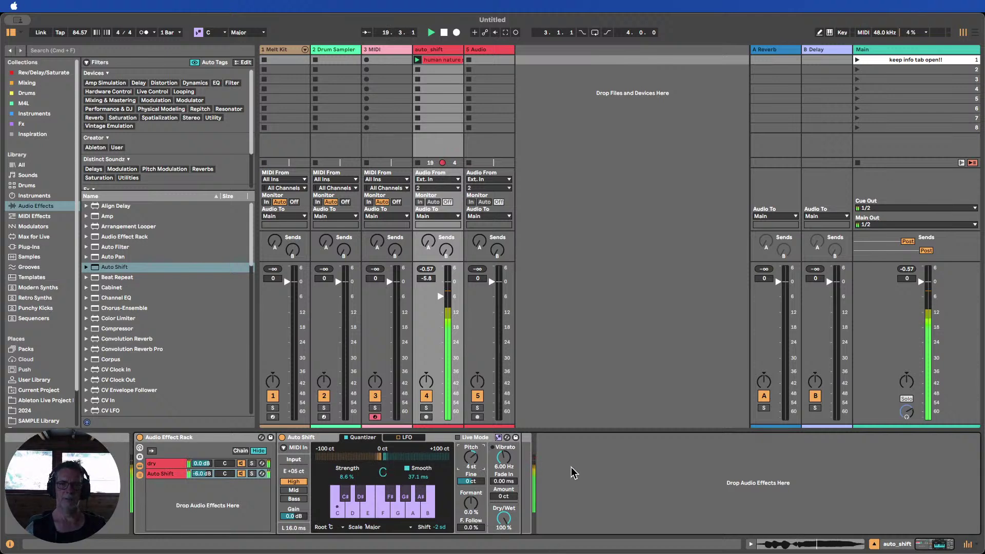
drag(470, 458, 471, 450)
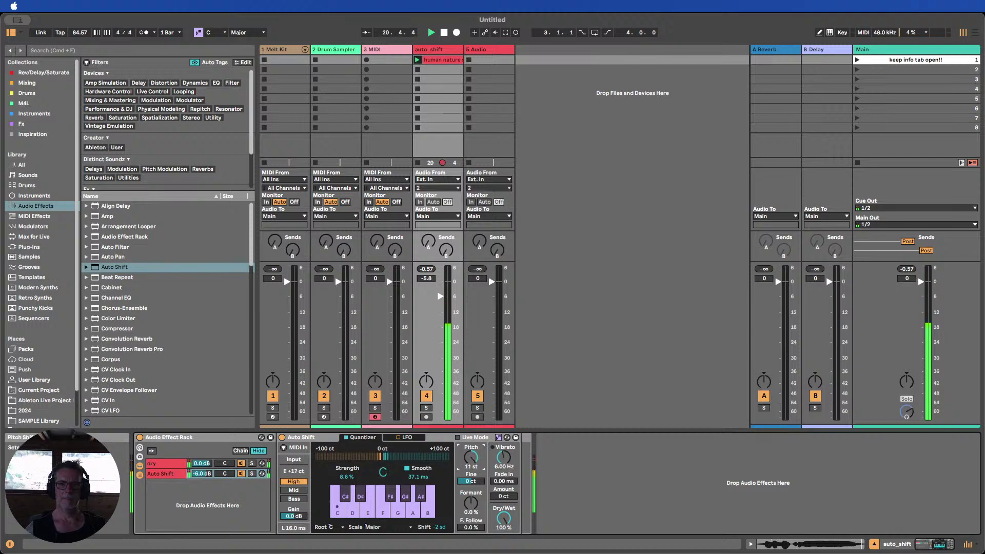
drag(471, 451, 471, 449)
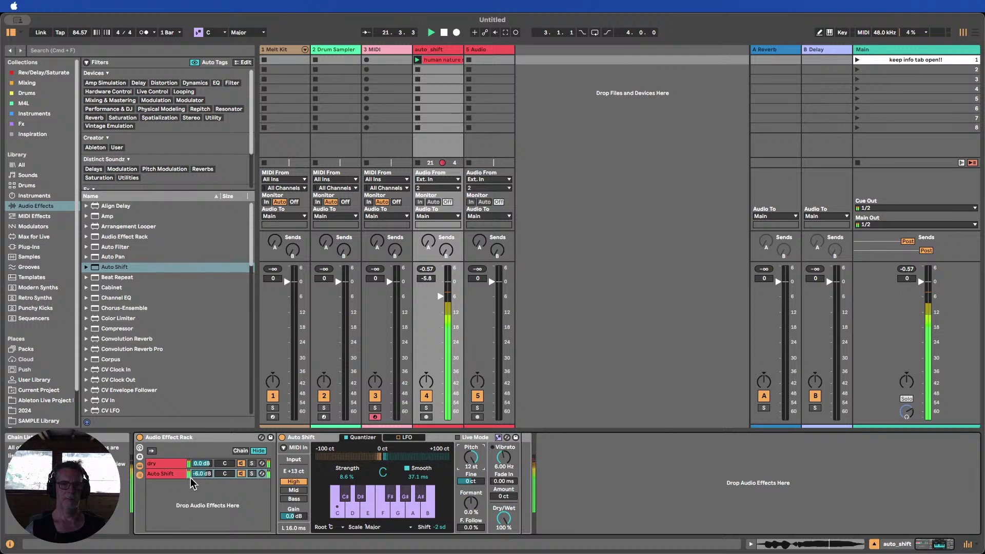
drag(197, 473, 197, 482)
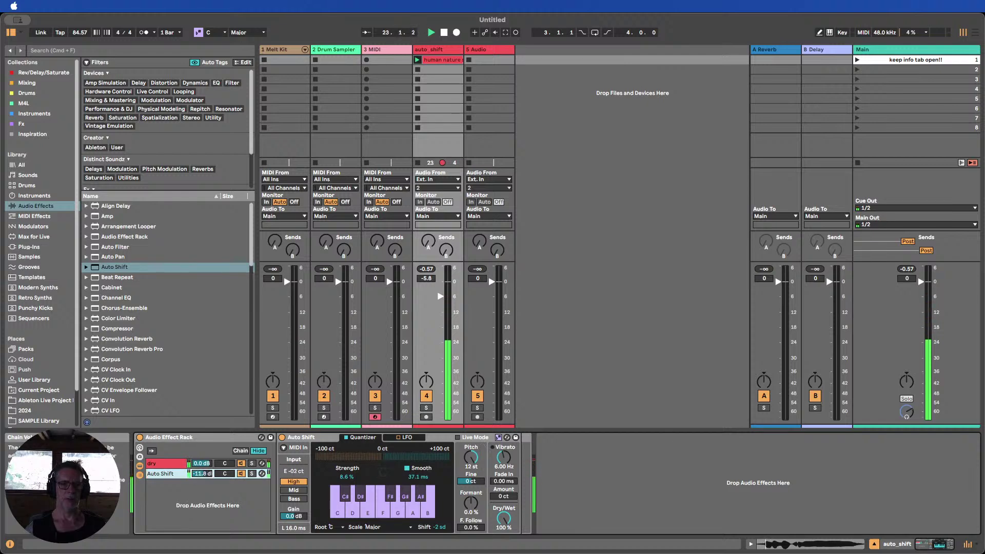
drag(202, 473, 202, 475)
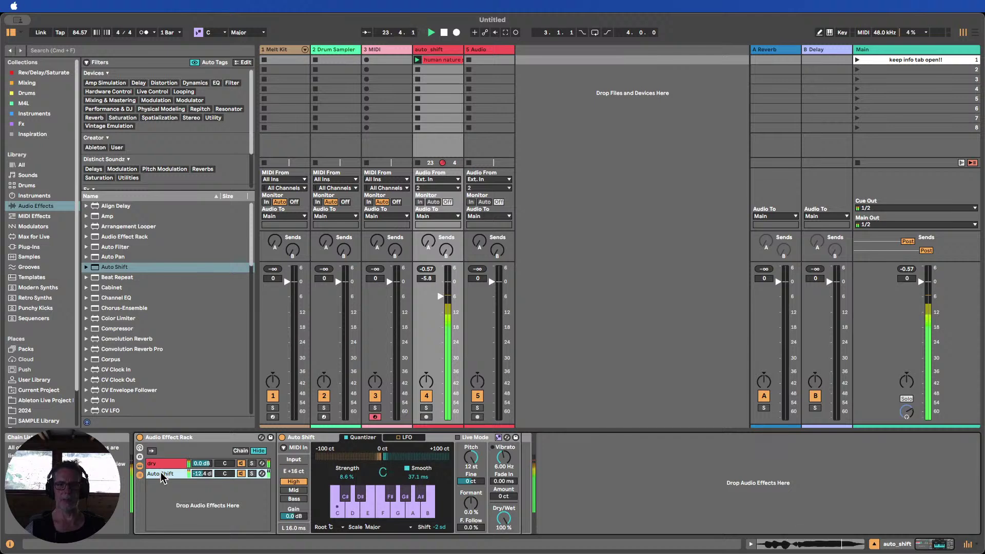
Duplicate the Auto Shift chain in the rack and color the copy yellow
key(super+d)
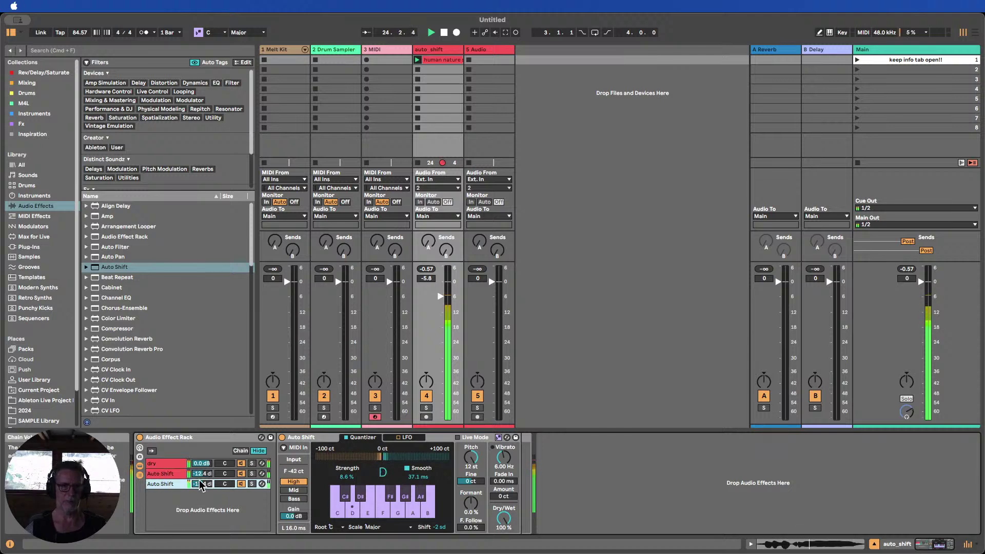
right_click(175, 488)
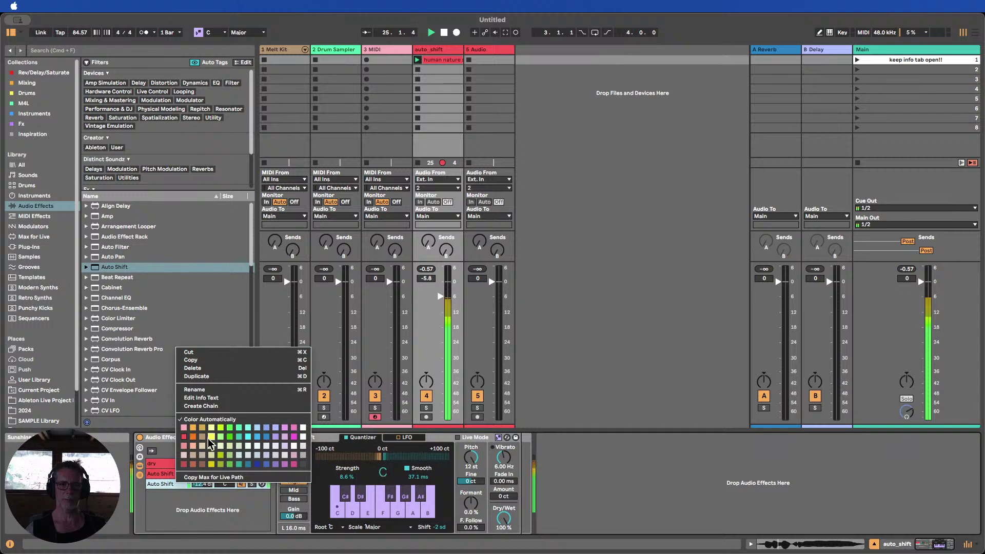
key(Escape)
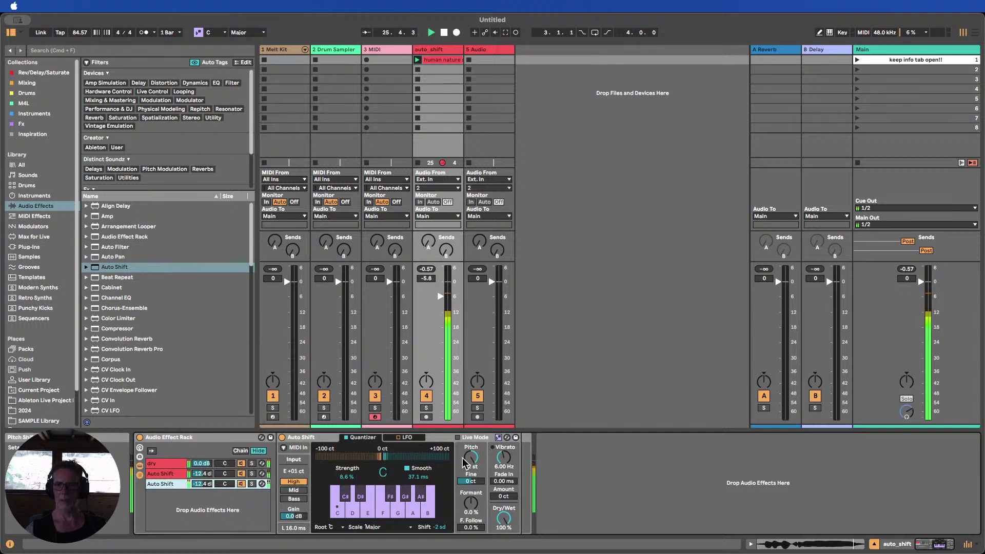
Set the yellow chain's Pitch to -5 st and on to -12 st, with its volume at -6 dB, and replay the vocal clip
drag(471, 457, 471, 475)
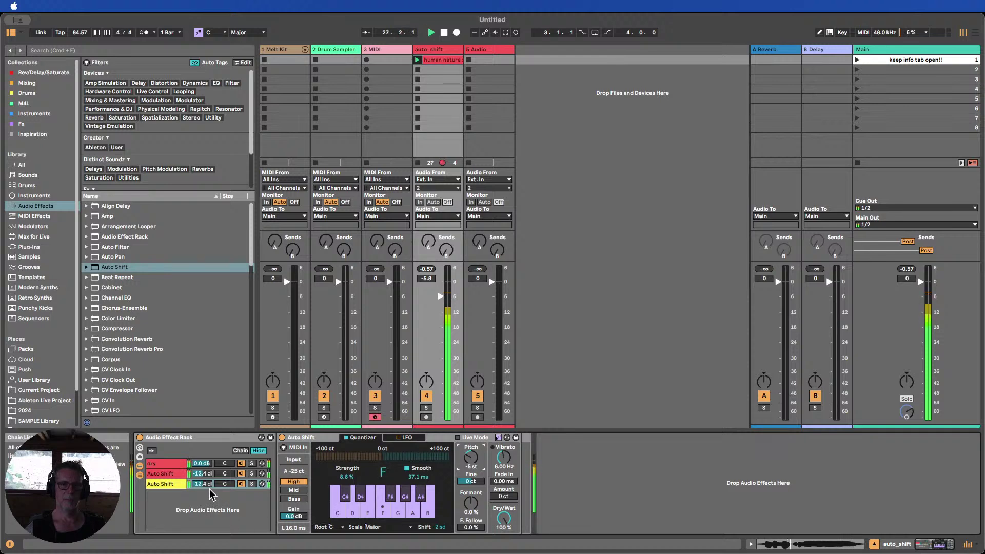
drag(205, 484, 203, 479)
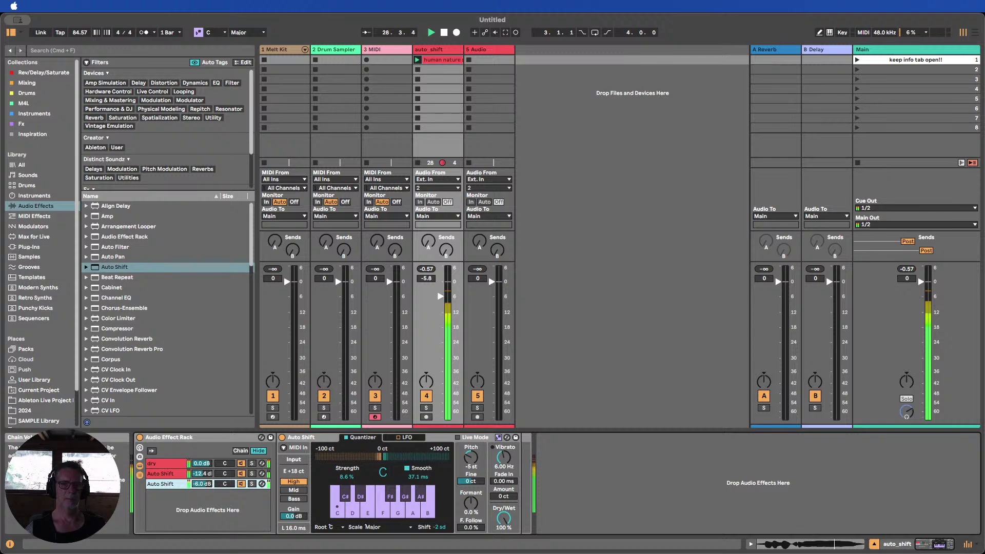
click(445, 34)
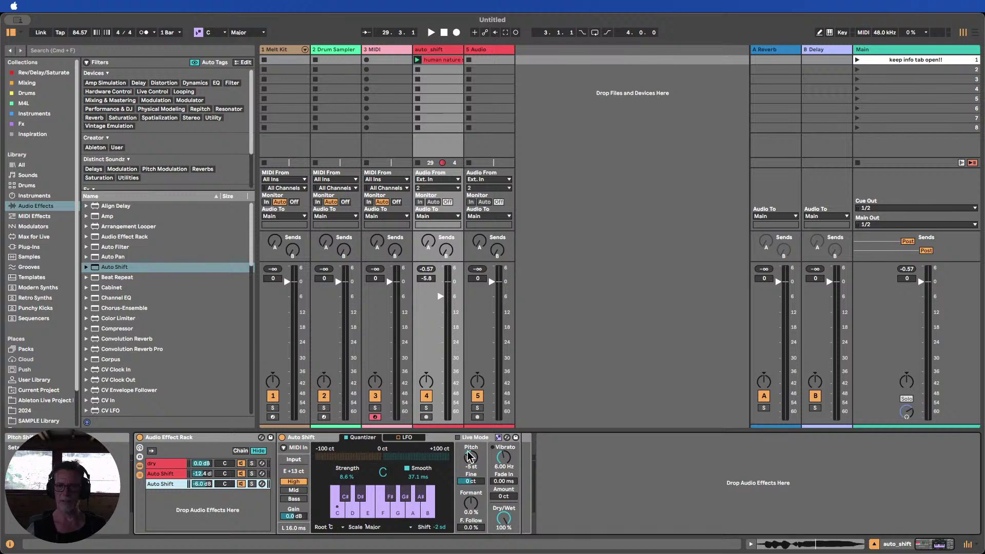
drag(471, 457, 470, 460)
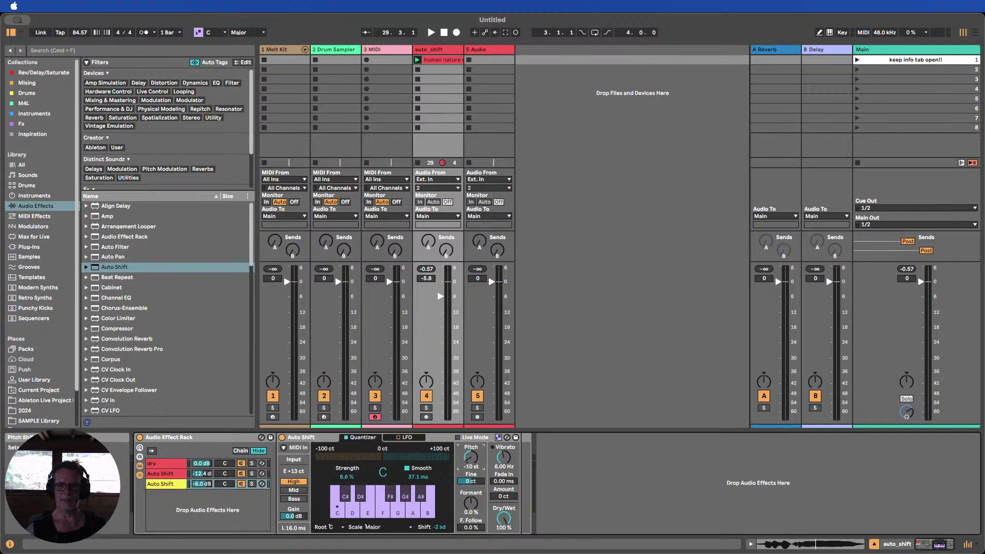
click(418, 60)
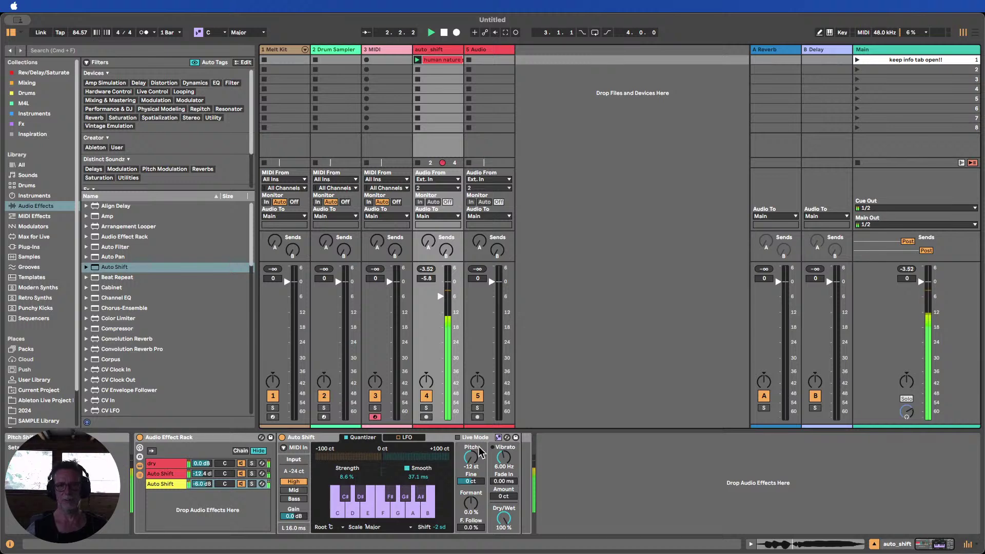
Rename the rack's dry chain original and the two pitched chains Auto Shift1 and Auto Shift2
click(156, 465)
double_click(156, 465)
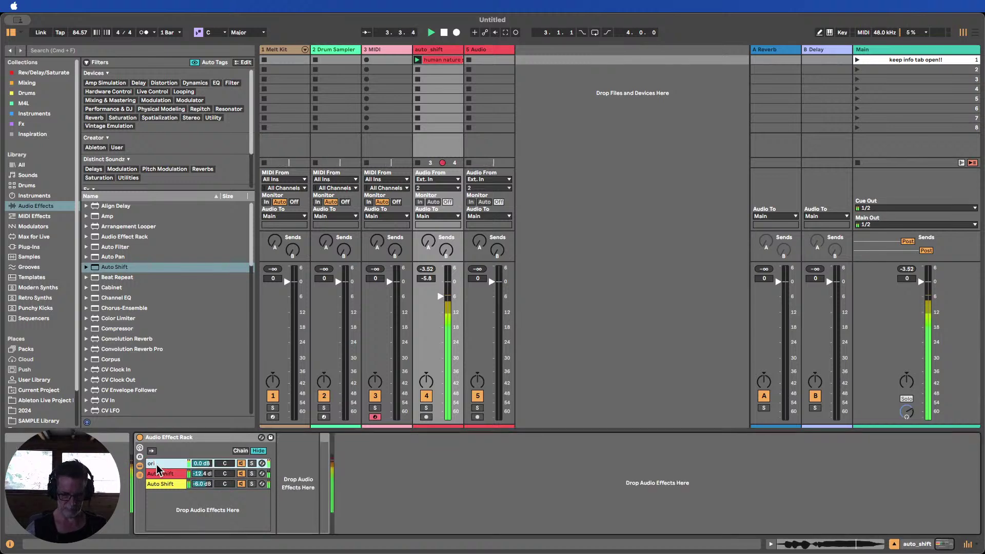
text(original)
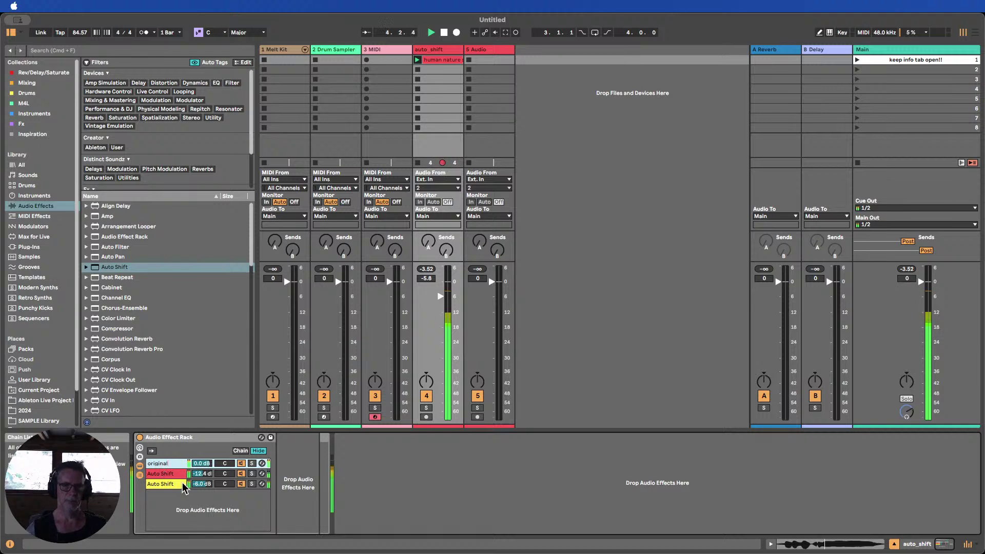
click(178, 475)
double_click(177, 475)
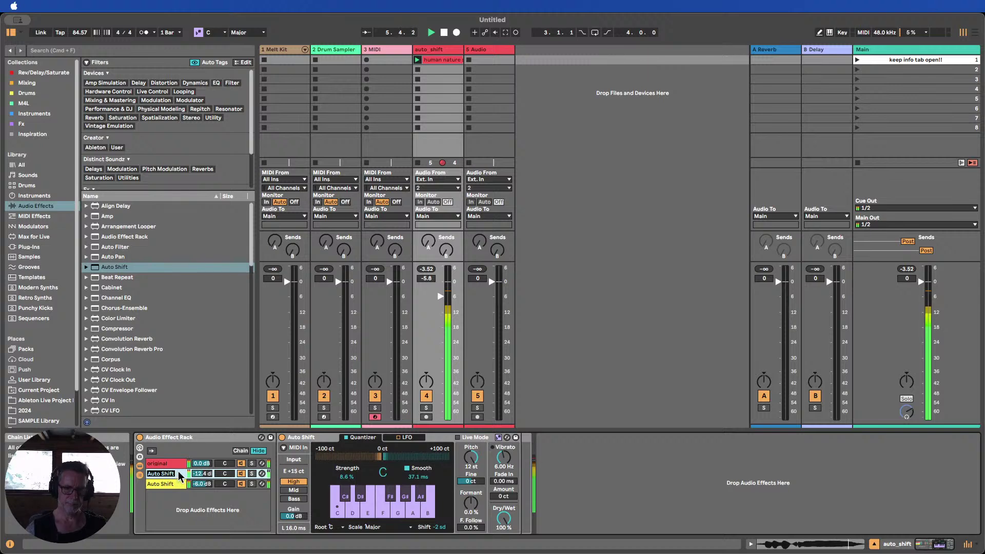
click(179, 479)
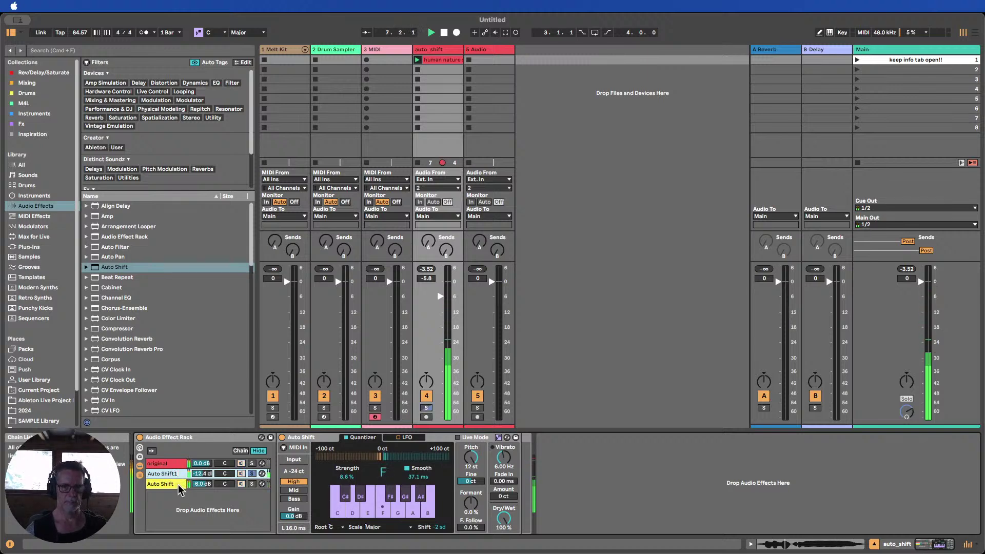
click(252, 474)
click(178, 485)
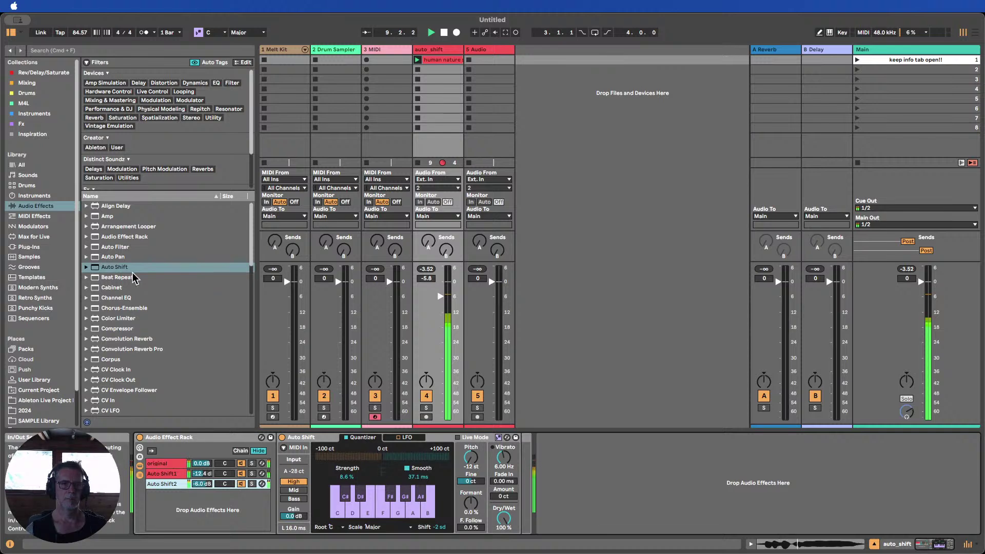
Add Hybrid Reverb after the rack, reduce its Dry/Wet to 23 %, and stop playback
scroll(126, 277, down, 3)
scroll(126, 277, down, 5)
drag(123, 342, 716, 500)
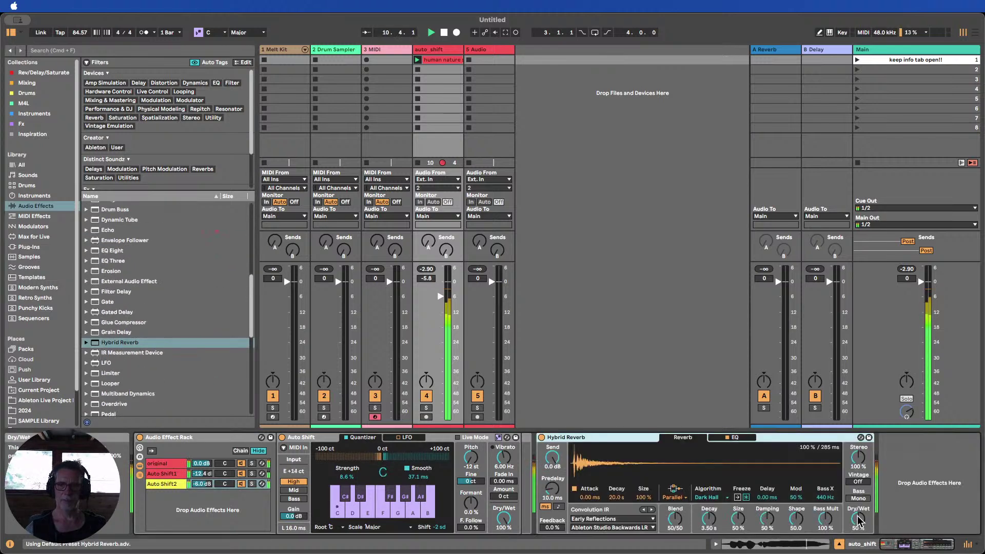
drag(860, 521, 859, 534)
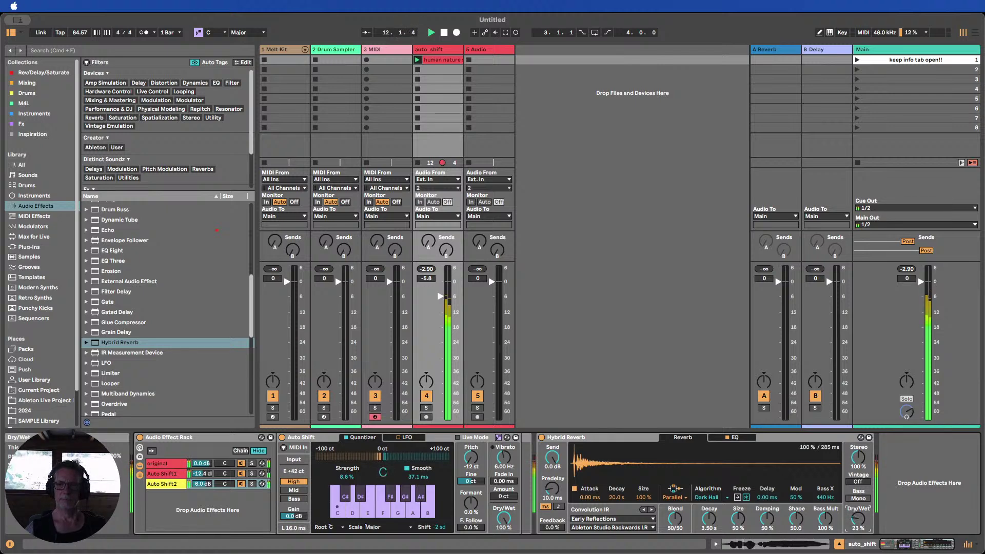
click(444, 32)
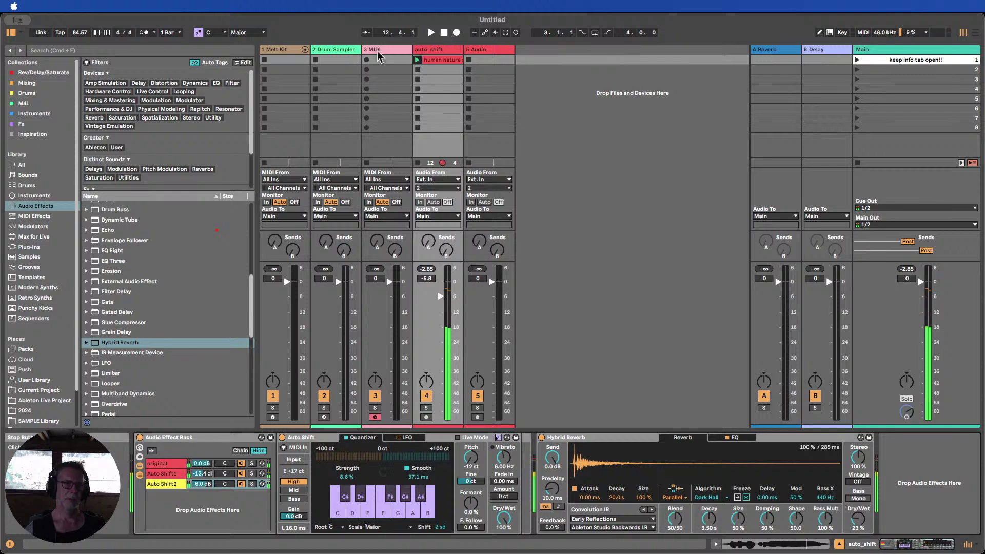
Set the song tempo to 124 BPM and collapse the Hybrid Reverb device
click(80, 32)
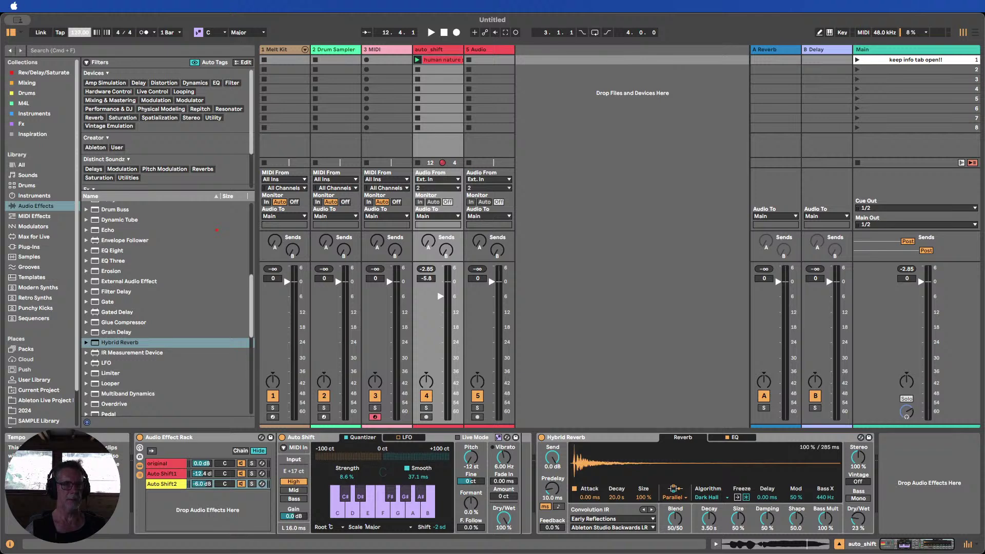
click(623, 127)
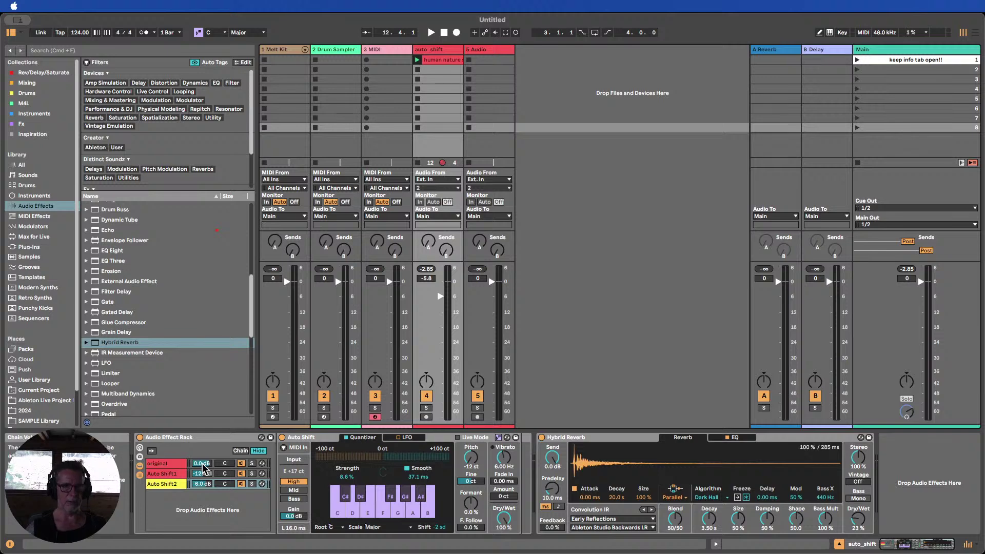
double_click(604, 442)
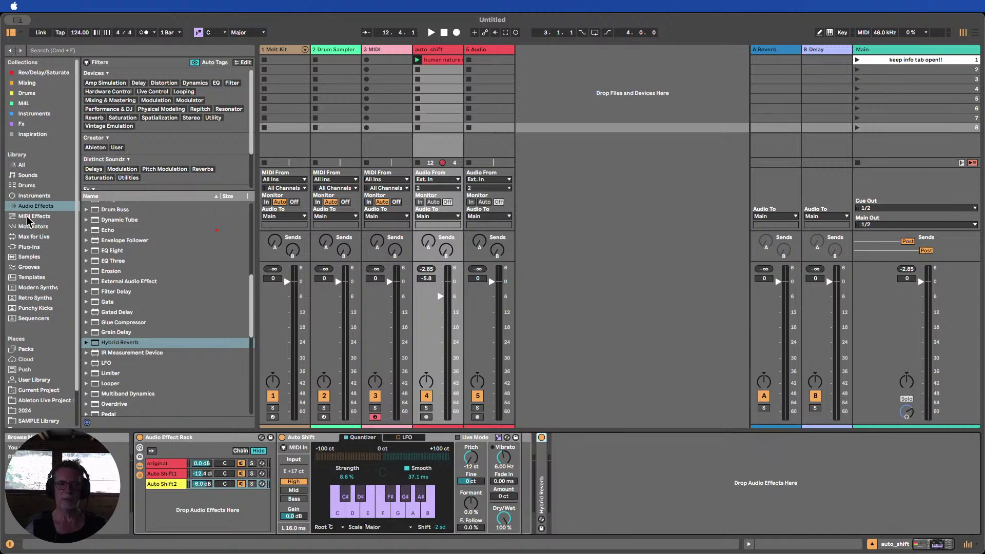
Load CPR_Kick_32.wav from the Punchy Kicks collection into the Drum Sampler on track 2
scroll(52, 290, down, 1)
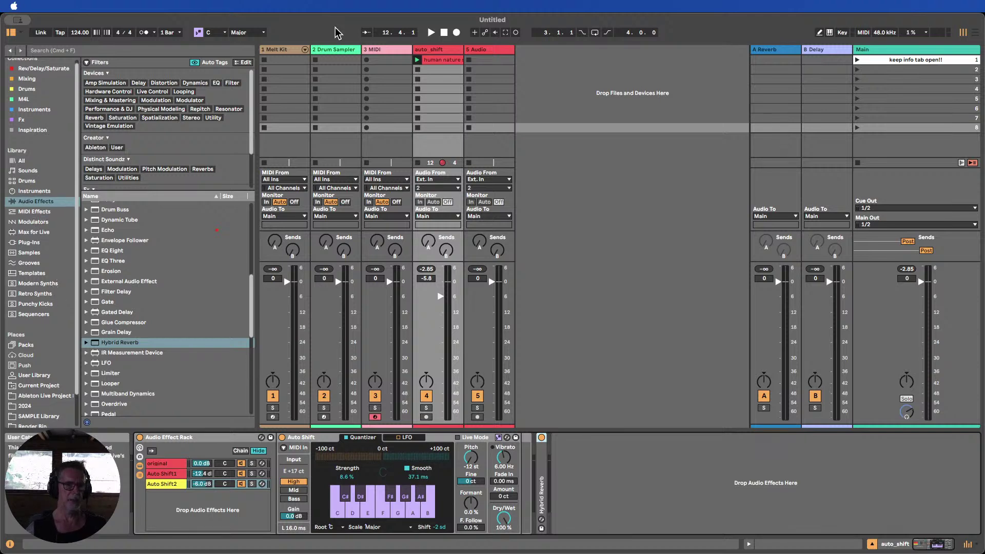
click(334, 49)
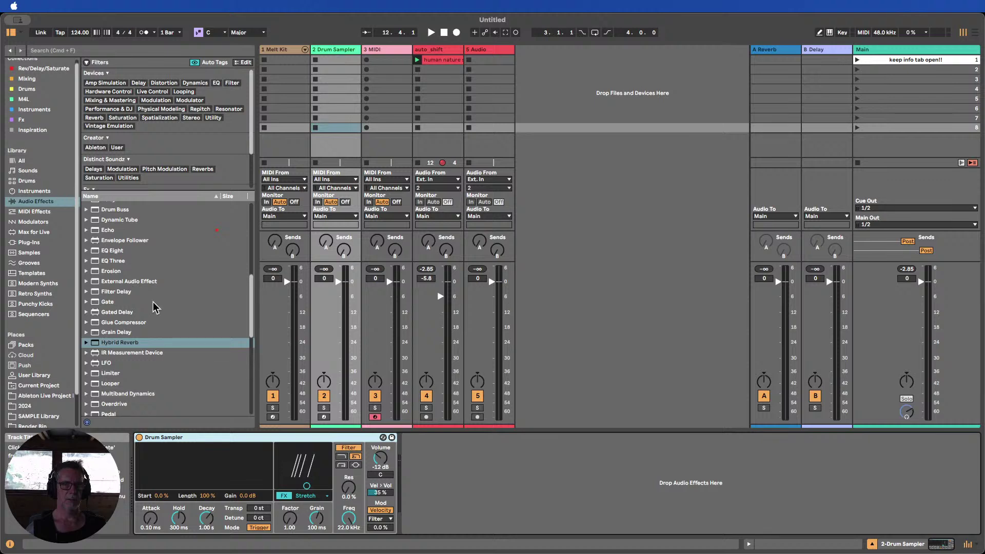
scroll(30, 350, down, 1)
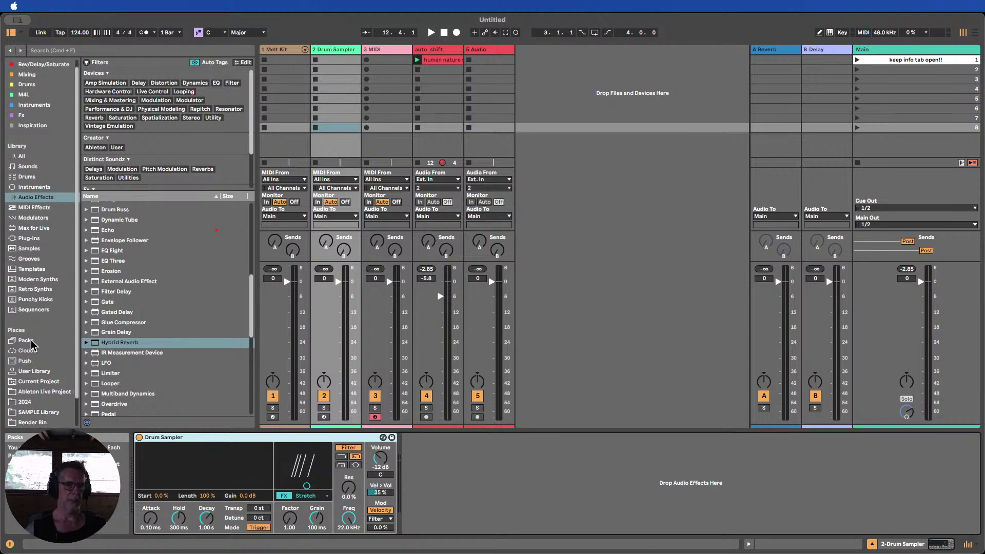
click(39, 299)
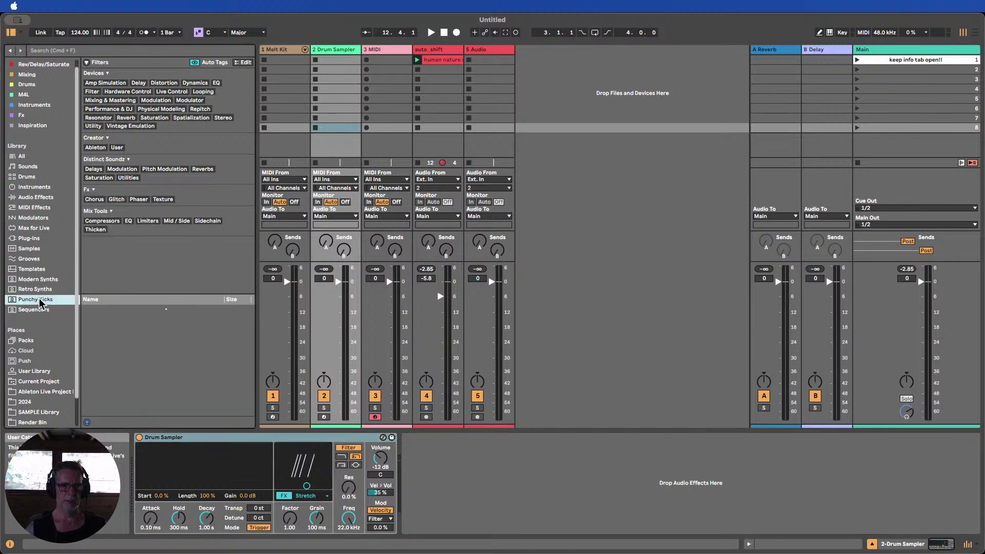
click(124, 310)
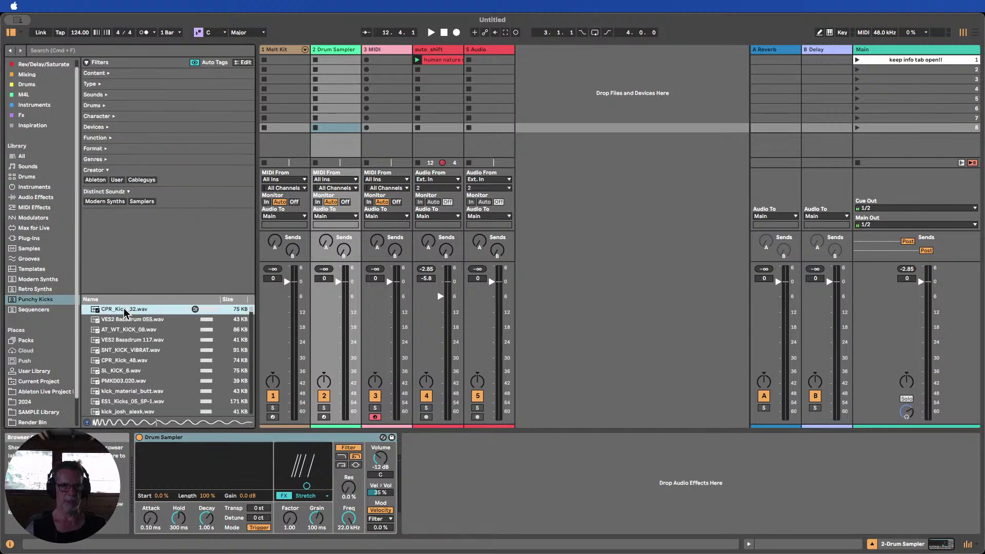
drag(119, 311, 205, 473)
Create an empty MIDI clip in the kick track's first slot and enlarge its note editor
click(332, 61)
double_click(332, 60)
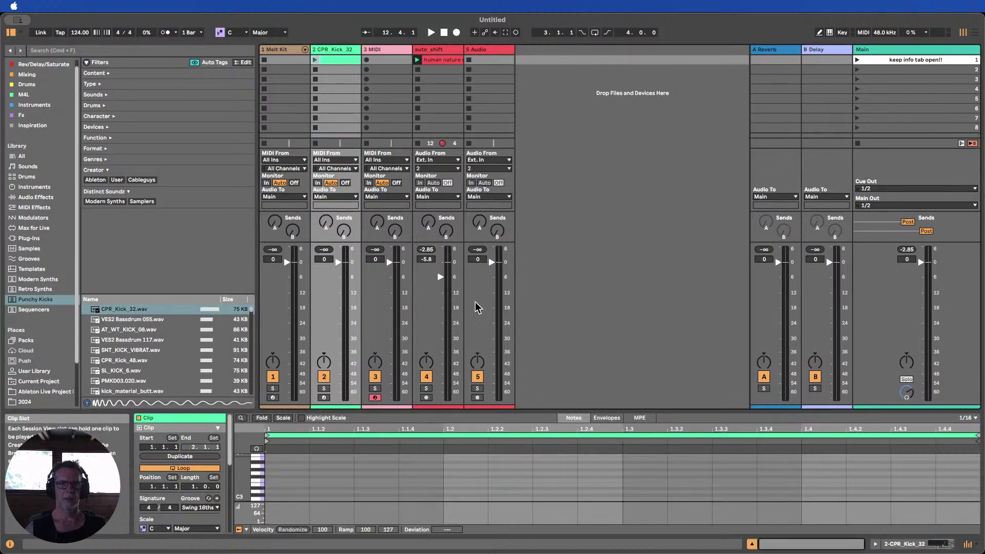
drag(394, 411, 398, 207)
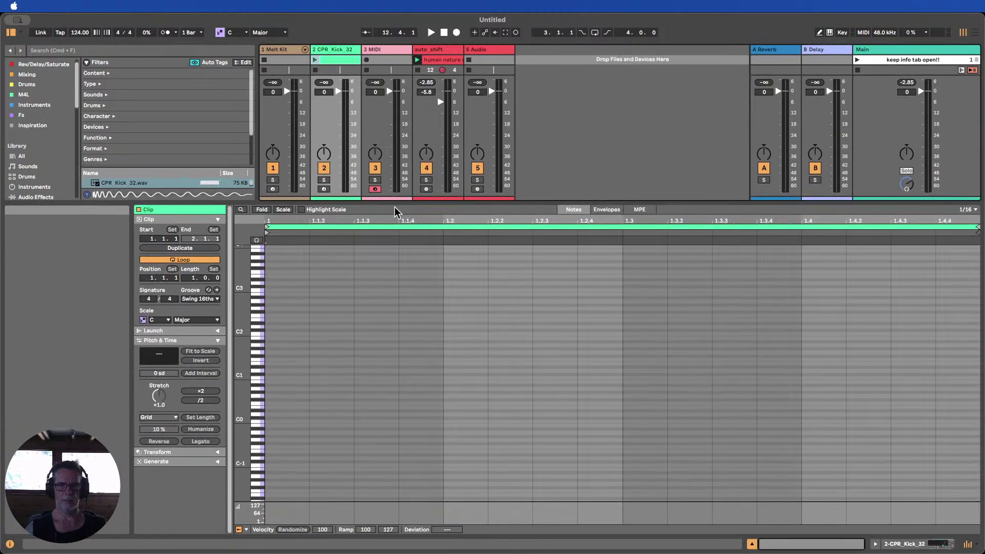
Draw 1/16 kick notes on C3 at beats 1, 1.2, 1.3 and 1.4 of the clip and start playback
key(b)
scroll(338, 372, up, 2)
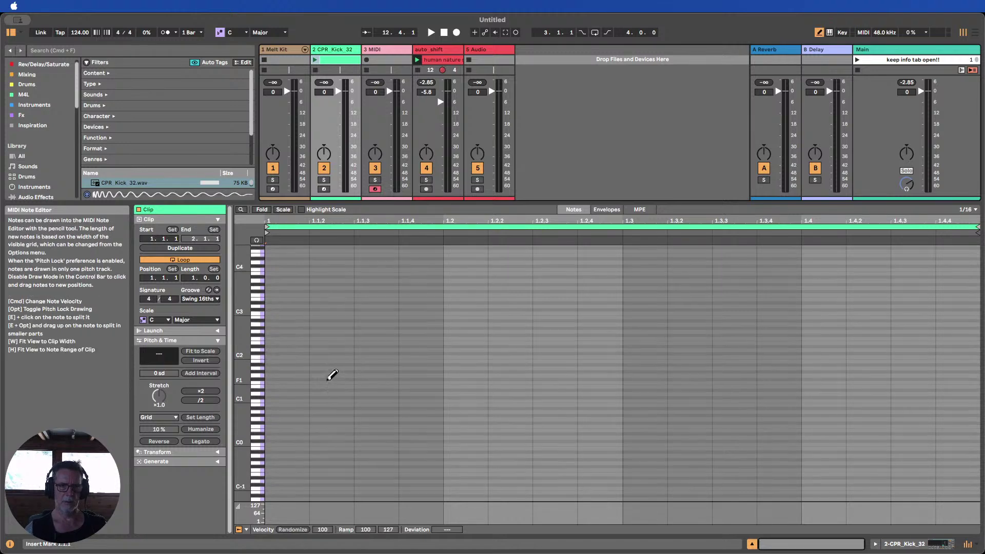
click(293, 311)
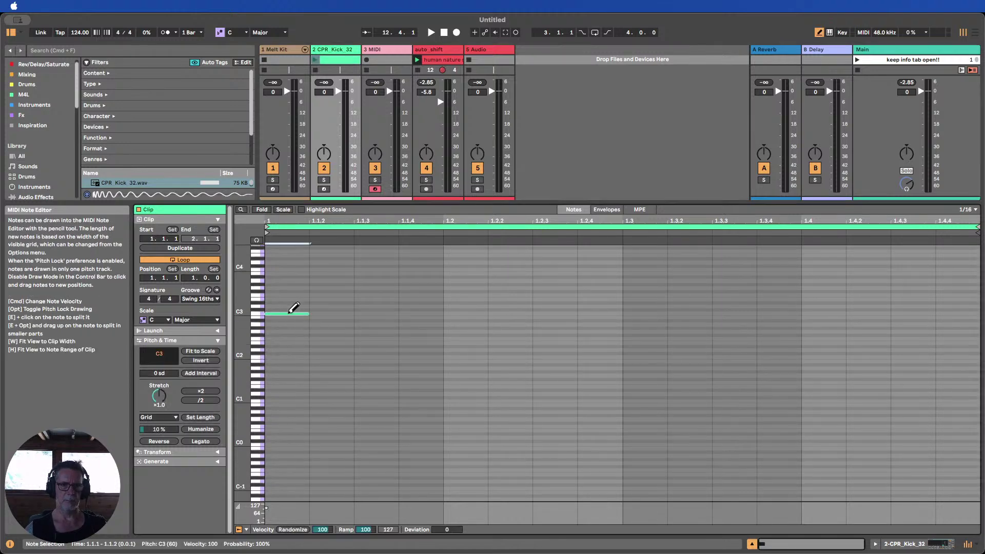
click(462, 312)
click(645, 312)
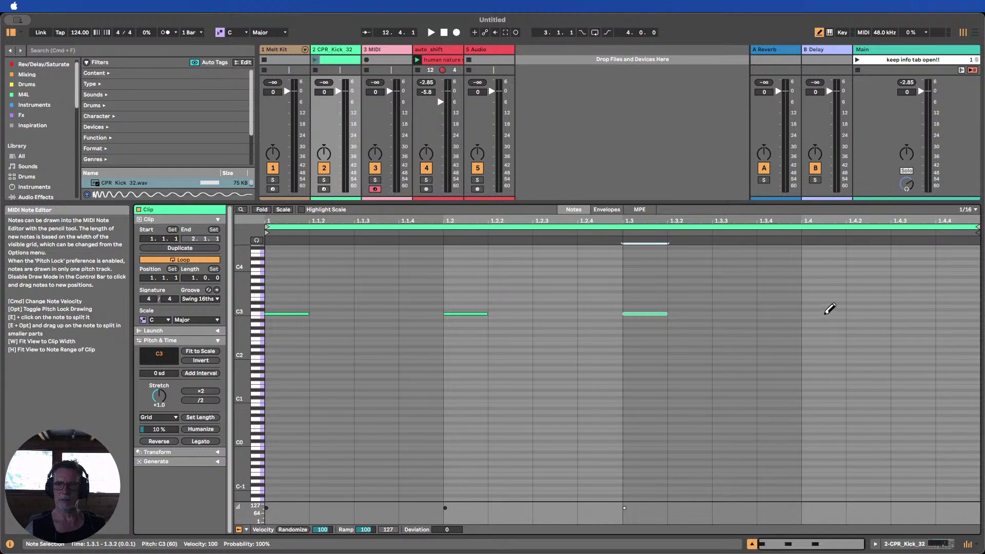
click(824, 312)
drag(241, 336, 257, 334)
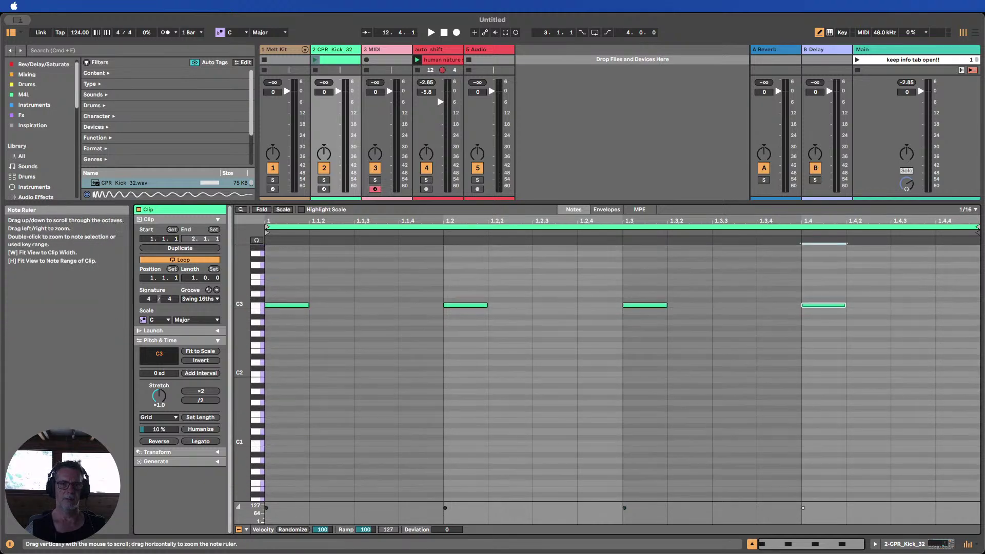
key(space)
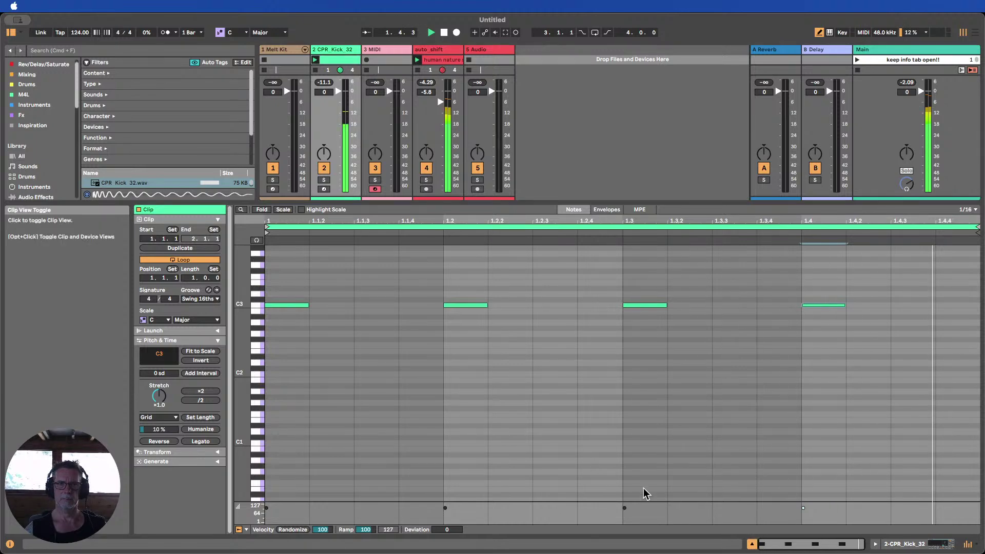
Lower the auto_shift track's volume to -10.0 dB and reorder the tracks so CPR_Kick_32 and auto_shift come first
key(super+alt+l)
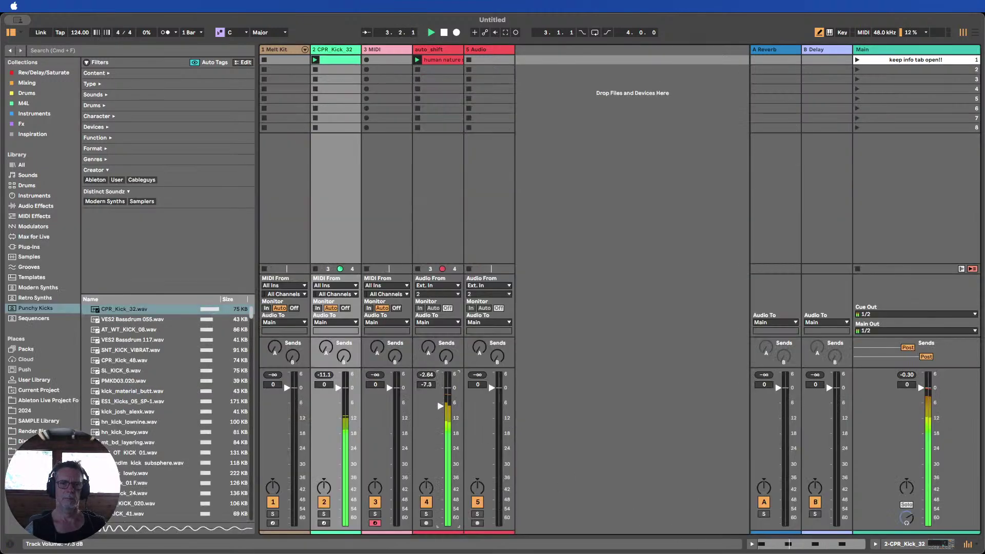
drag(440, 406, 440, 413)
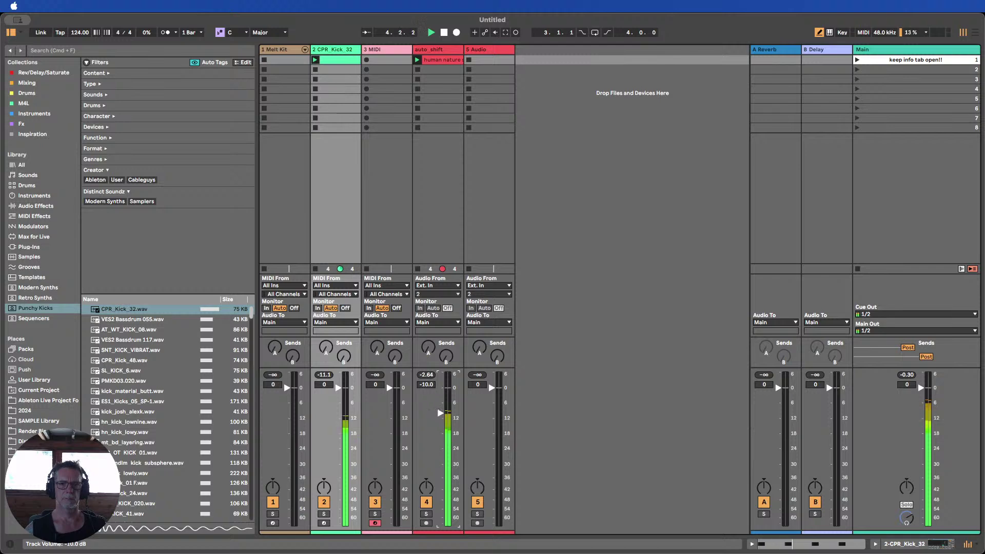
mouse_move(327, 54)
mouse_down()
mouse_move(283, 51)
mouse_move(340, 59)
mouse_move(334, 55)
mouse_up()
Audition auto_shift's rack with chains switched off and back on, and set the track volume to about -9.8 dB
double_click(335, 56)
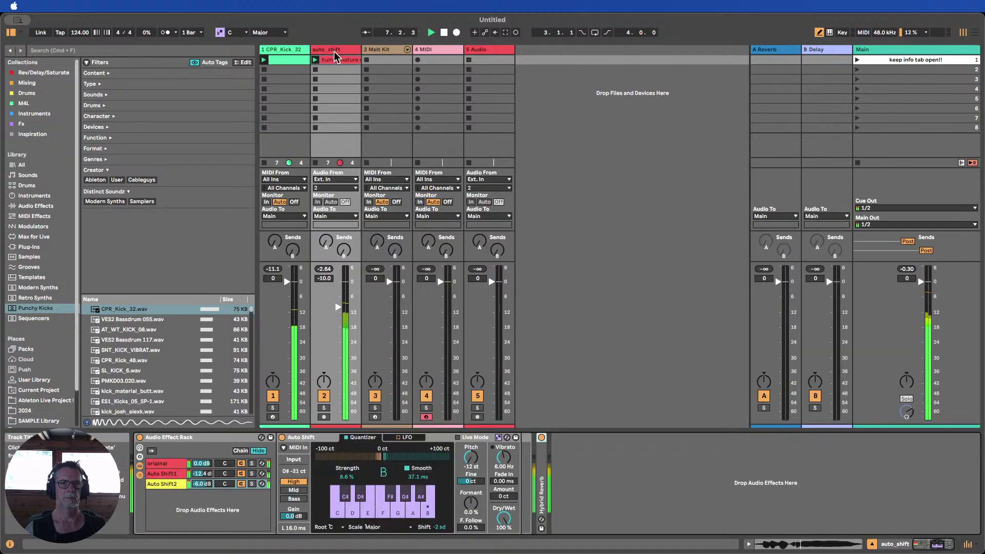
click(242, 484)
click(241, 484)
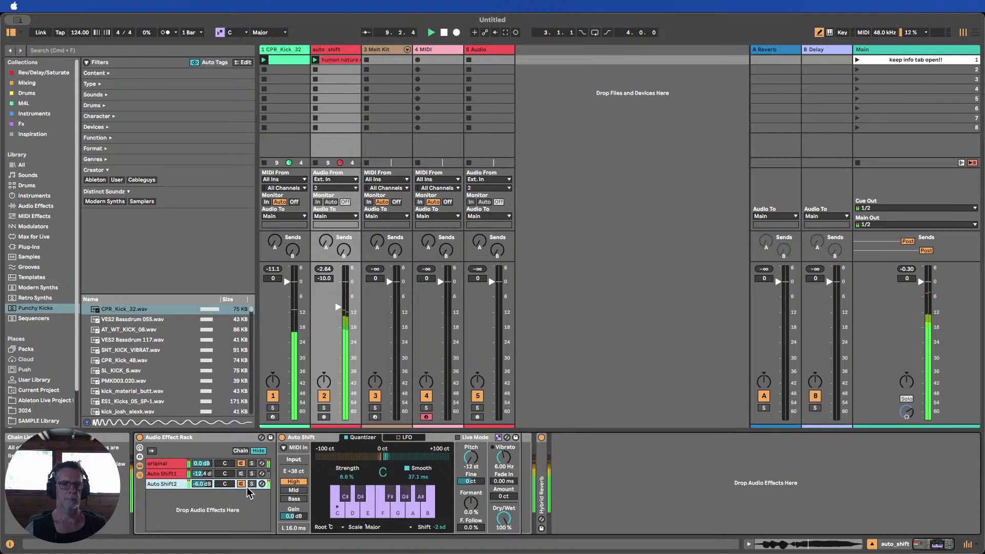
click(241, 473)
click(241, 464)
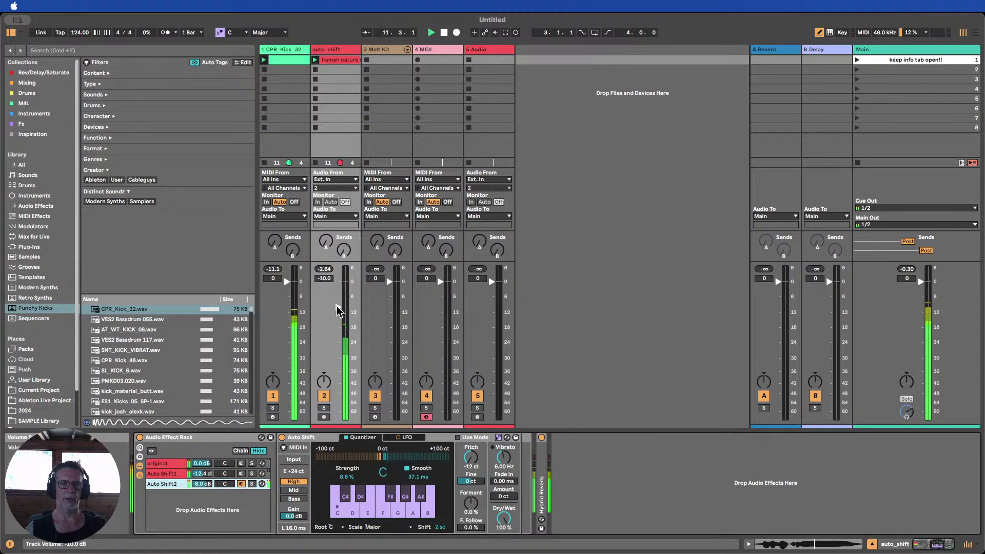
drag(338, 307, 338, 299)
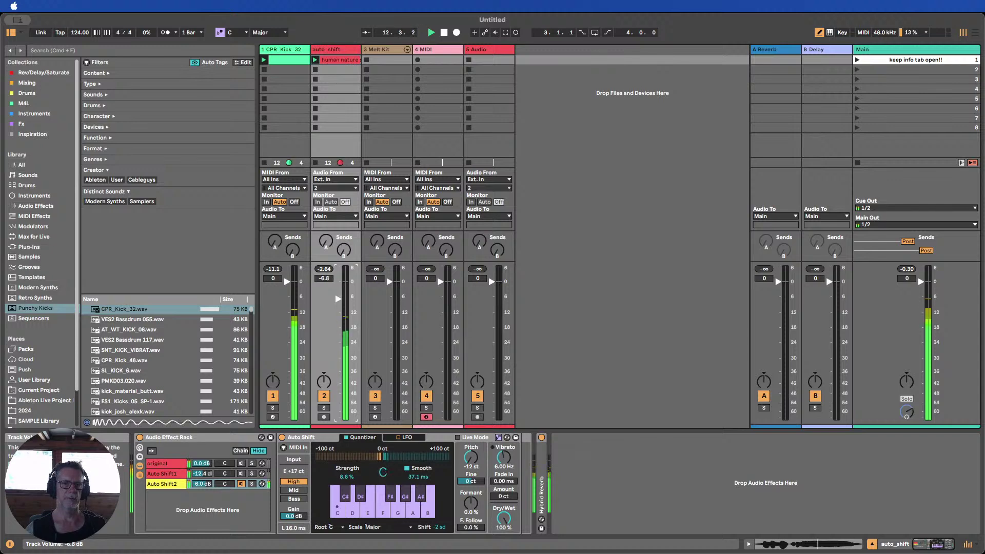
click(241, 483)
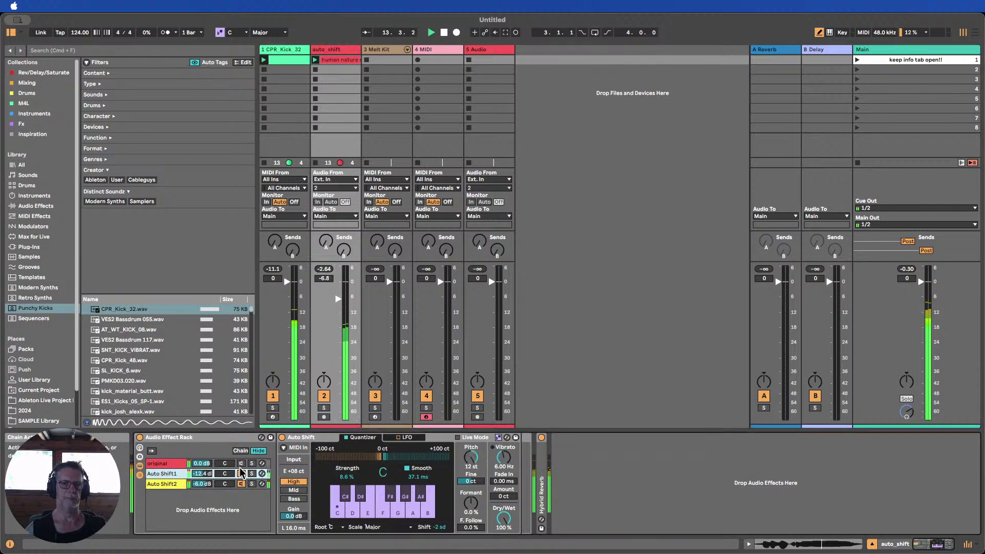
drag(338, 299, 338, 305)
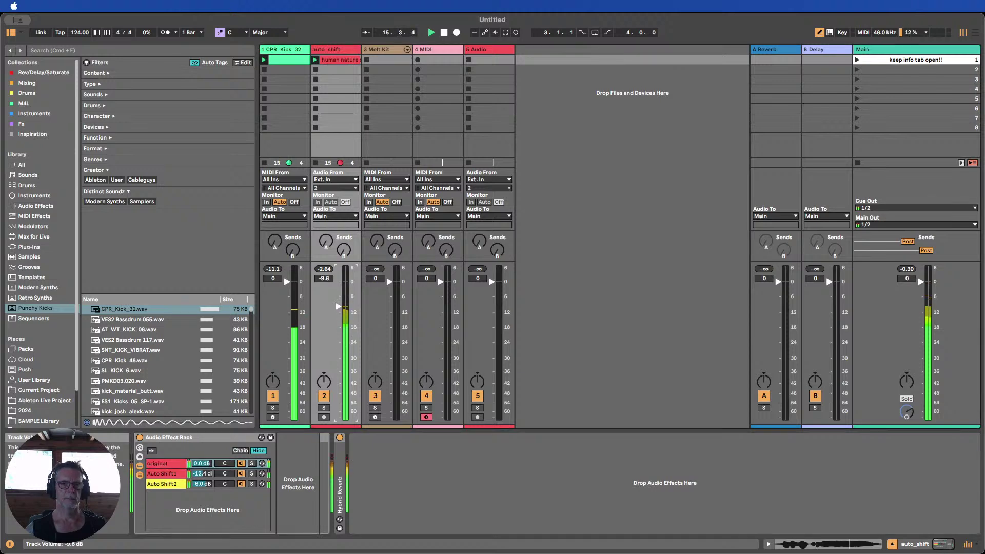
Add the Beat Repeat audio effect in front of the Audio Effect Rack on the auto_shift track
click(36, 206)
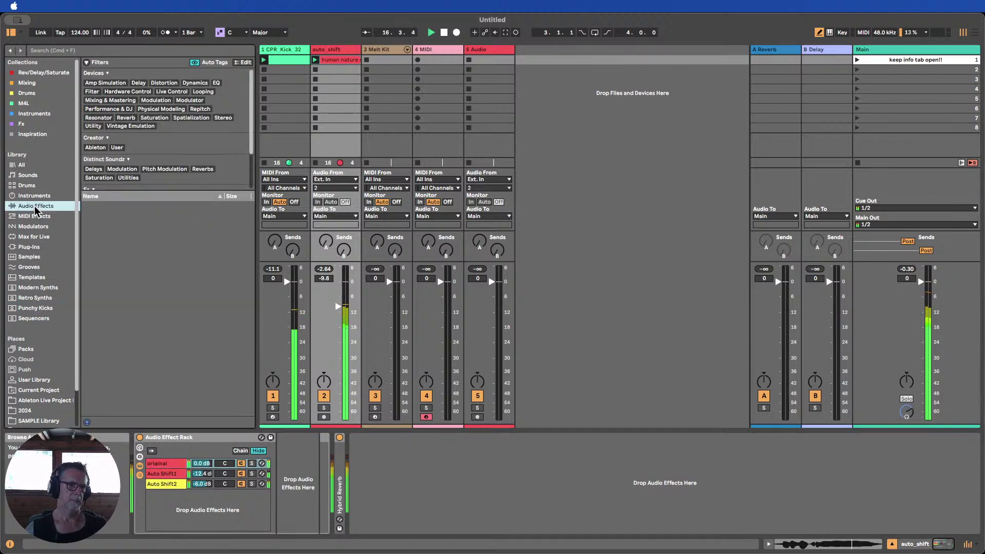
scroll(146, 287, up, 10)
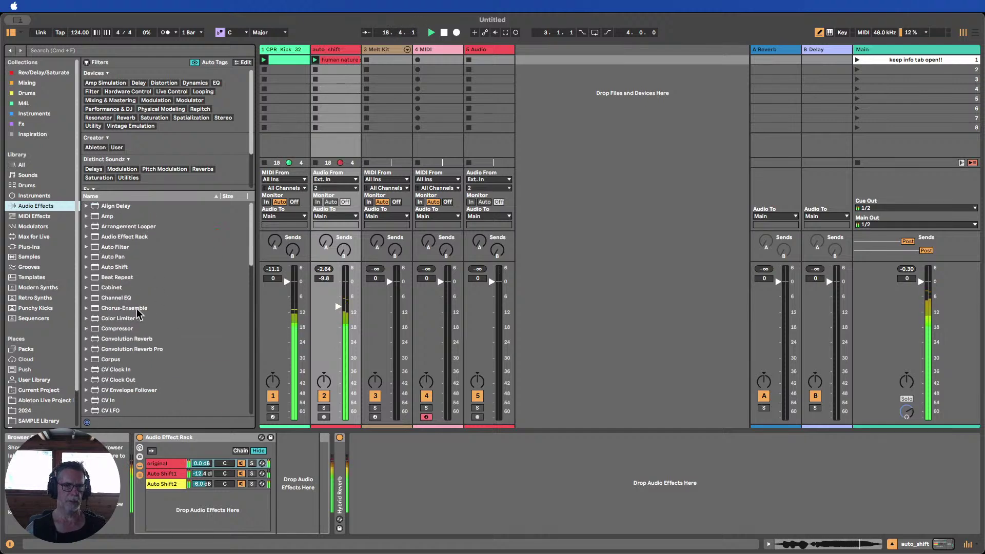
drag(116, 277, 137, 447)
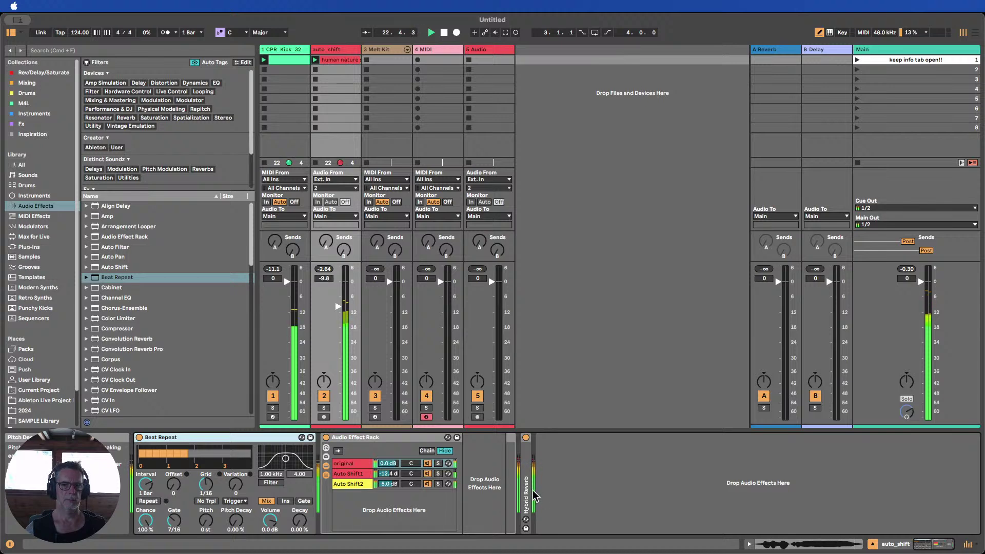
Set Beat Repeat's Interval to 1/2 while auditioning the auto_shift track in solo, and unsolo the track
click(324, 409)
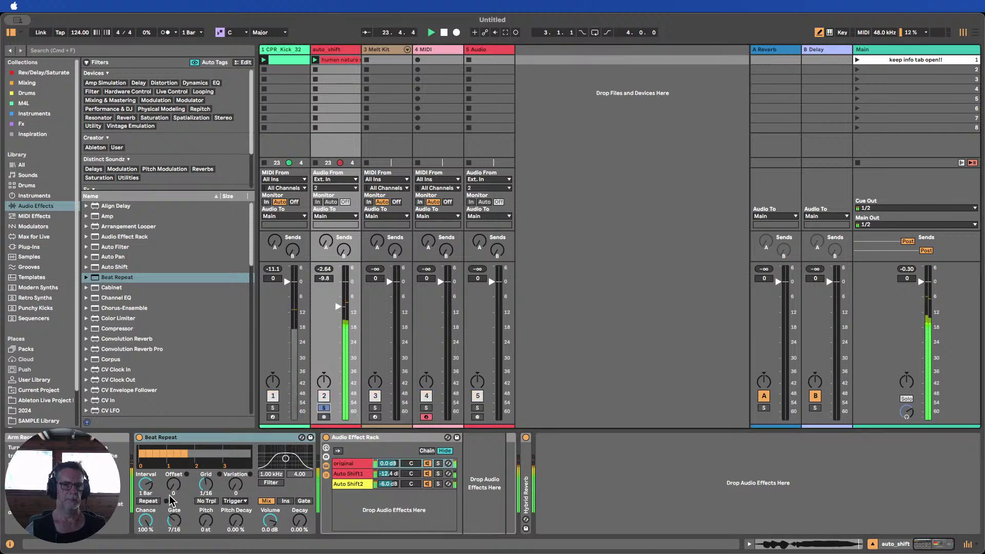
drag(146, 484, 146, 491)
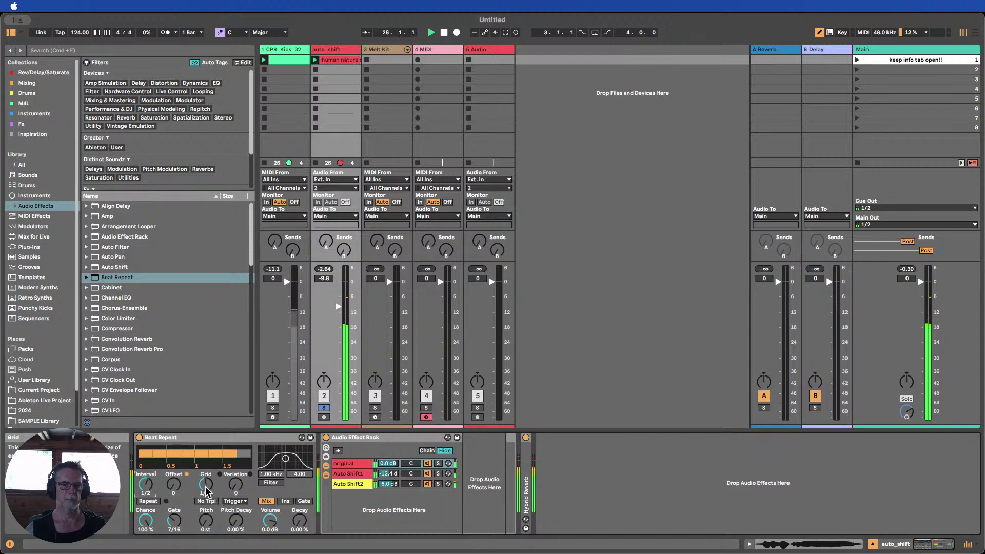
click(325, 409)
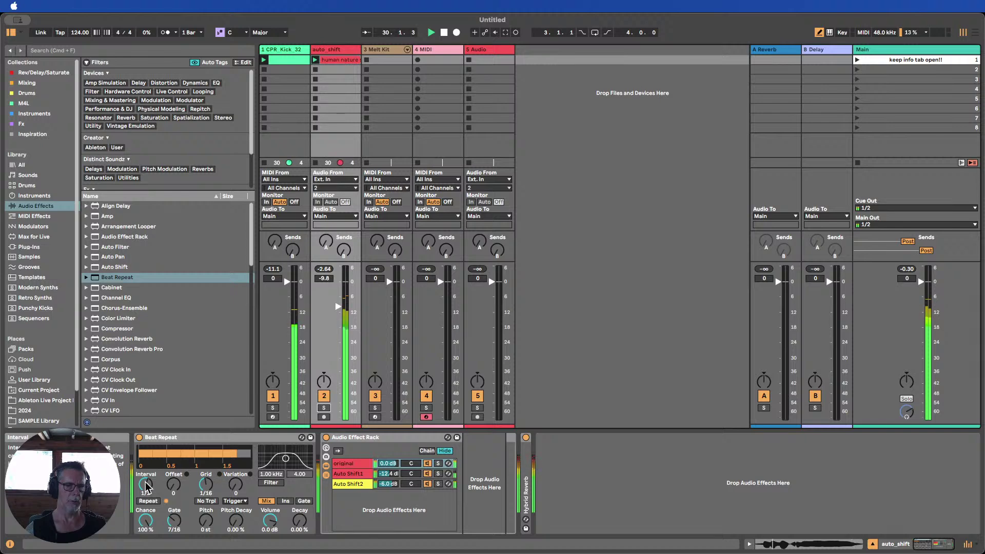
Adjust Beat Repeat to a Variation of 4, an Interval of 1/2 and a Chance of 79.4 %
drag(147, 485, 146, 476)
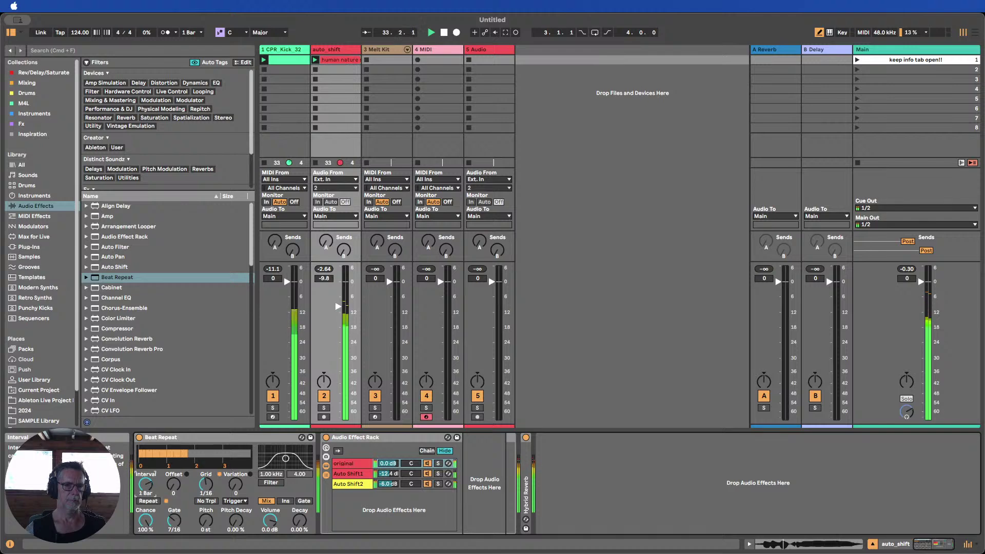
drag(235, 485, 236, 477)
drag(147, 482, 146, 486)
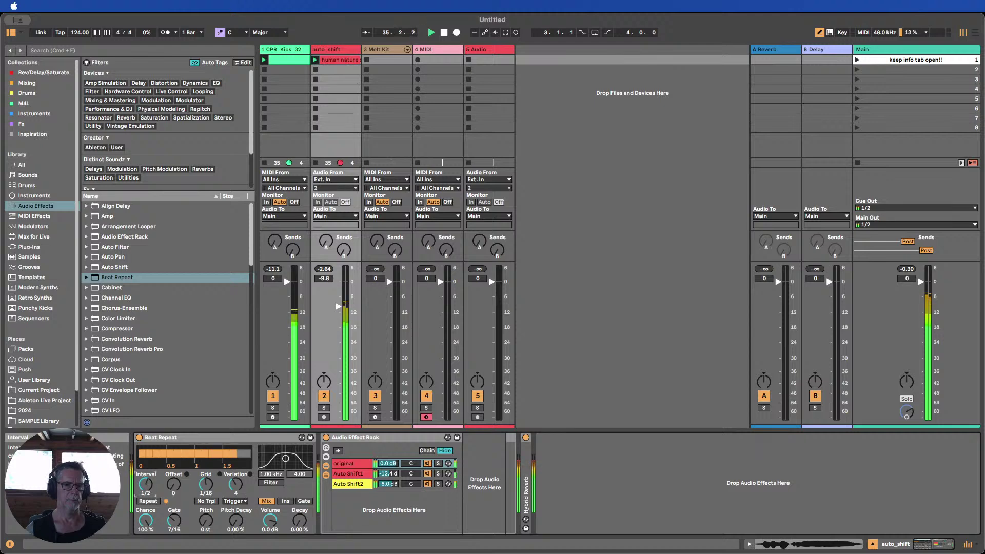
drag(146, 521, 146, 532)
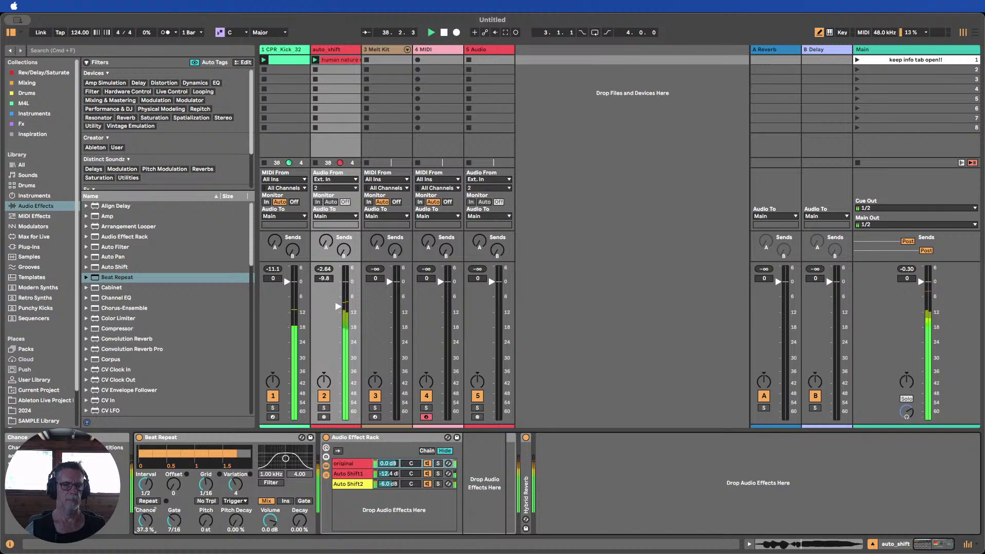
drag(146, 520, 146, 504)
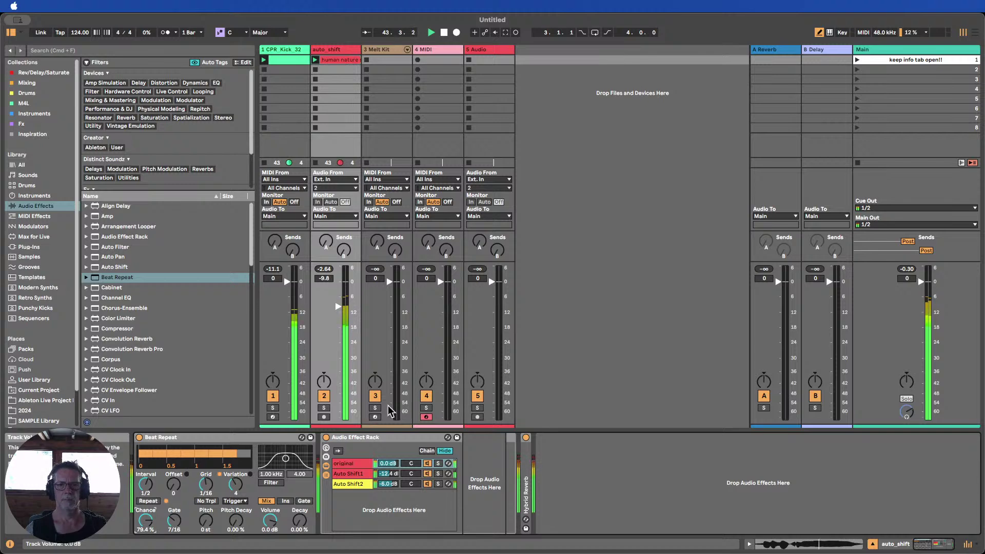
Set the auto_shift track's volume to -10.2 dB, stop playback, and collapse the Beat Repeat device
drag(338, 305, 338, 311)
drag(338, 309, 338, 307)
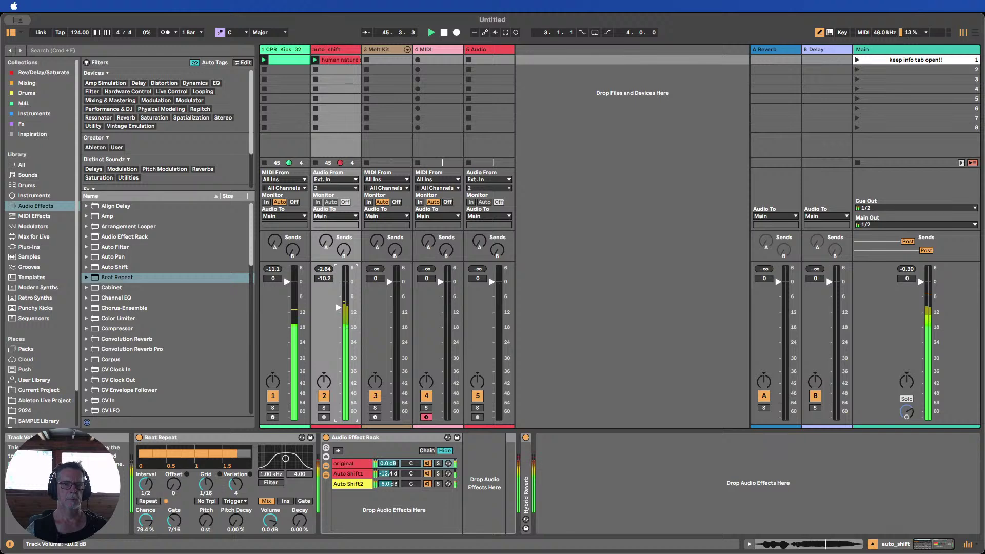
click(444, 33)
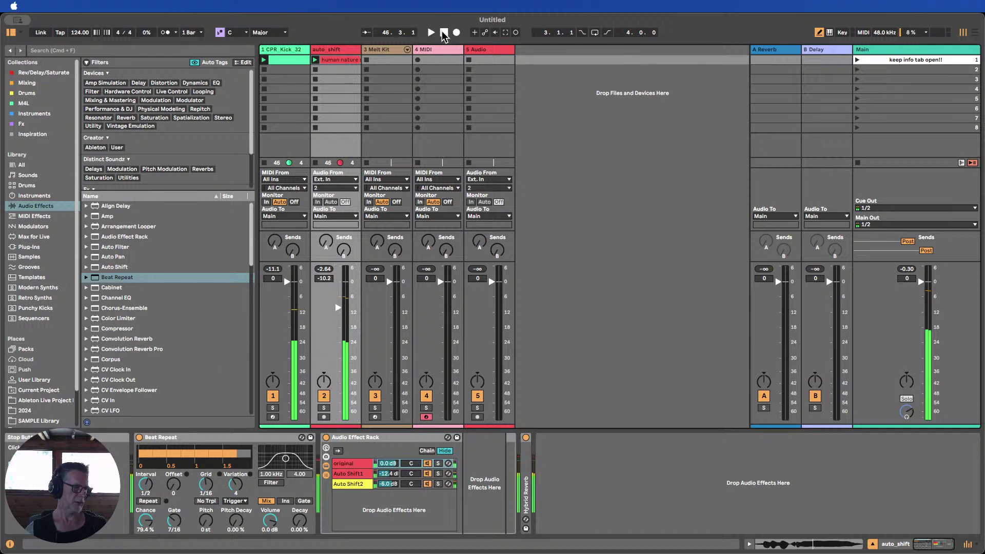
double_click(163, 436)
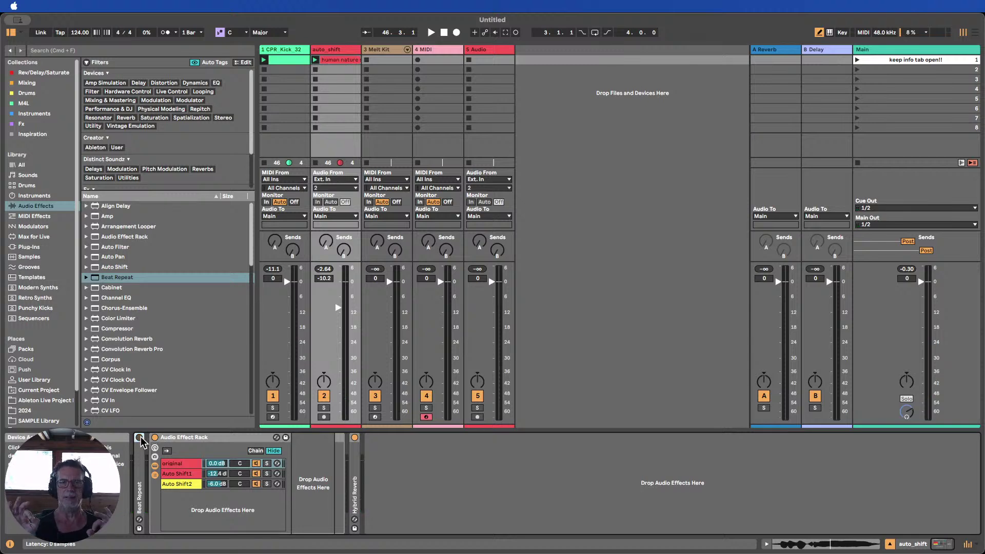
Open the auto_shift track's devices and examine the rack's original and Auto Shift1 chains
double_click(338, 60)
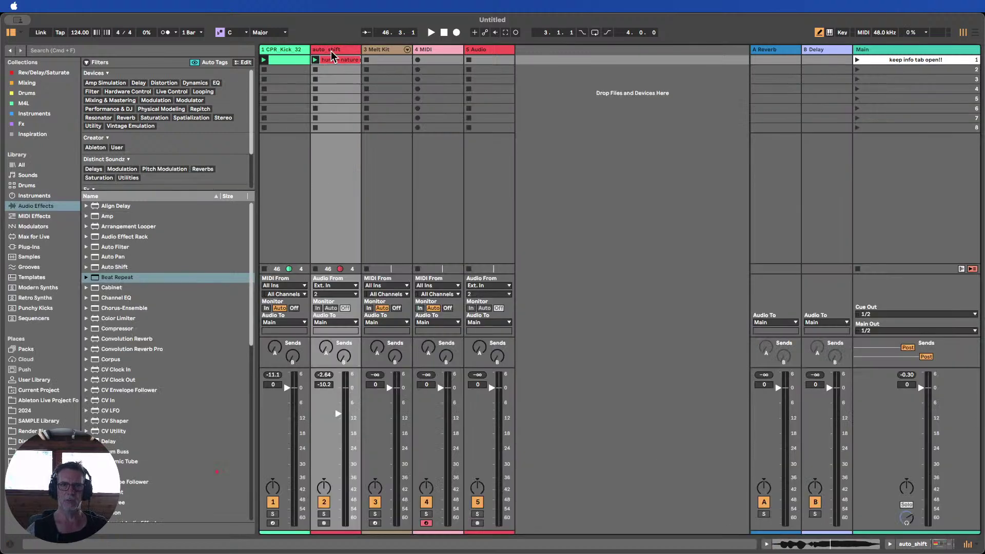
double_click(331, 48)
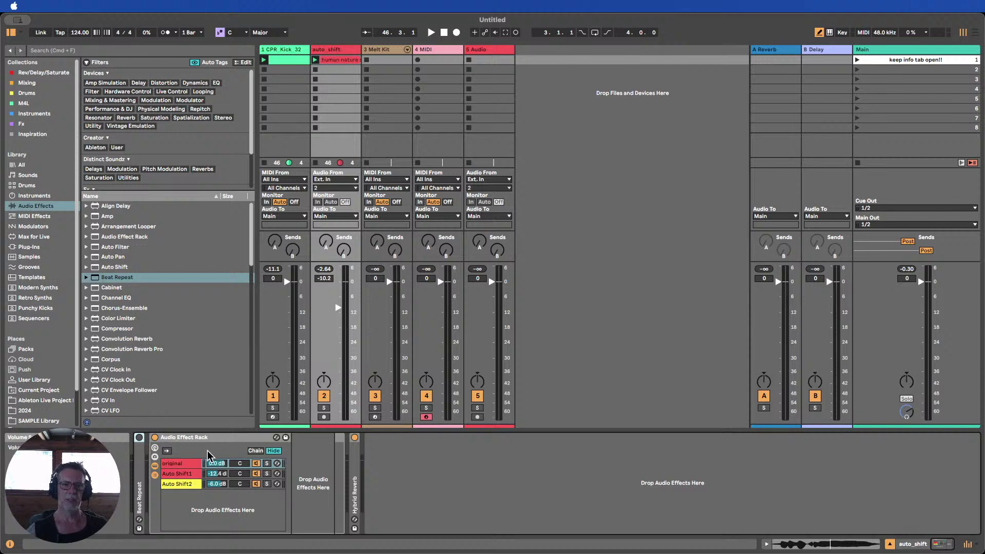
click(191, 474)
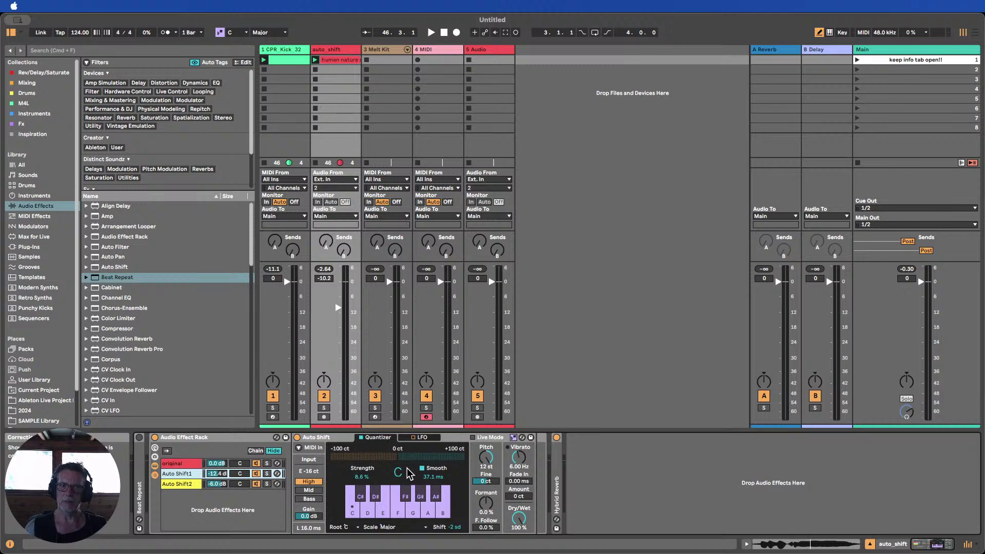
click(189, 464)
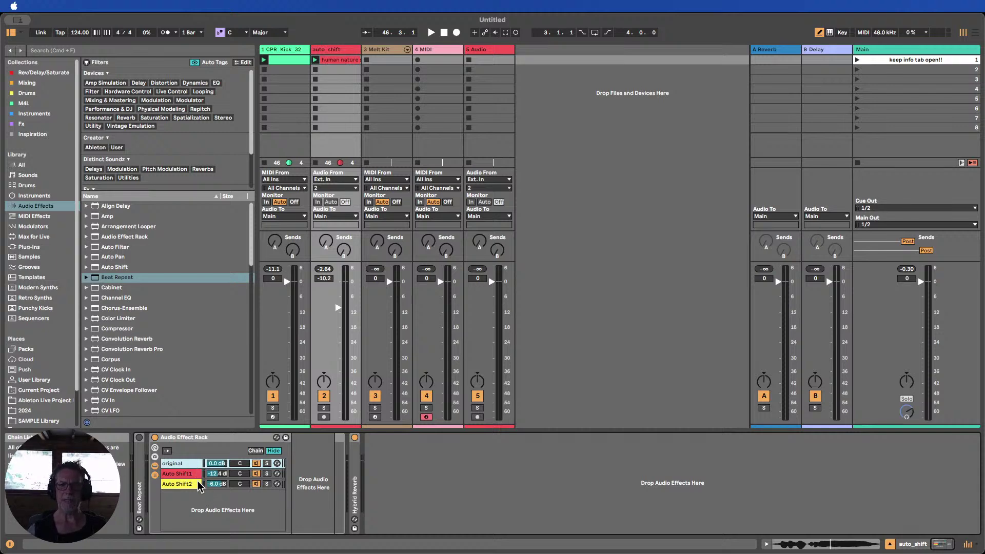
click(192, 473)
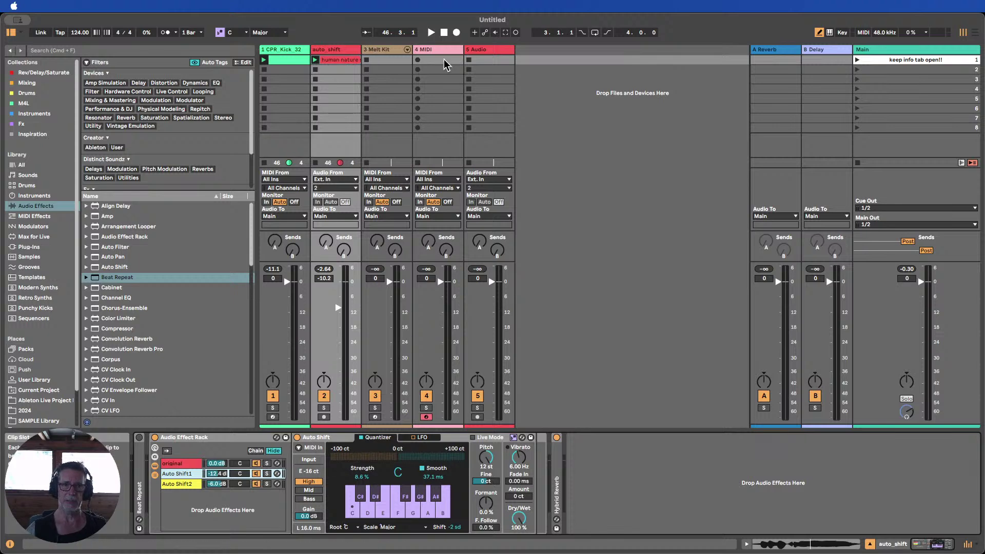
Move the MIDI track directly after the CPR_Kick_32 track, ahead of auto_shift
drag(444, 53, 382, 52)
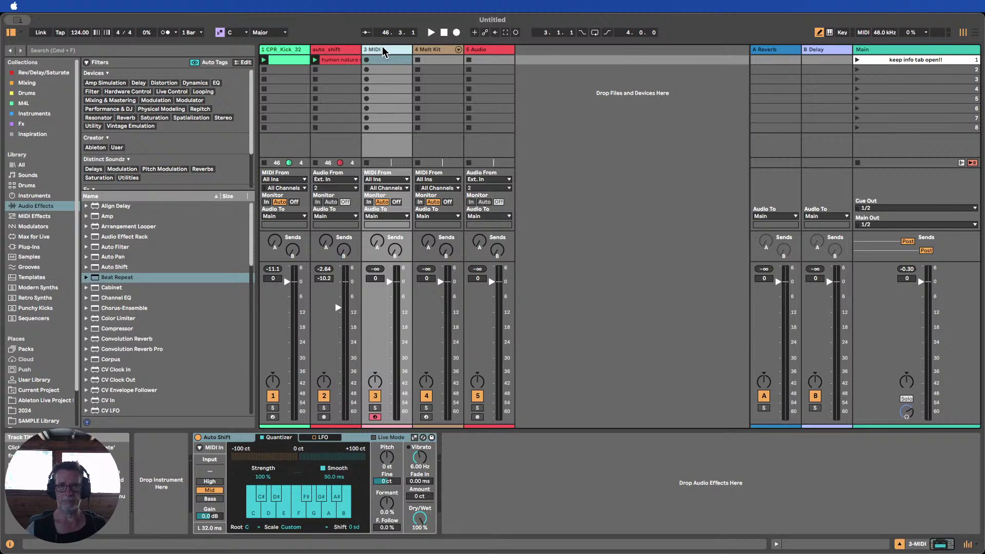
drag(386, 46, 335, 47)
Duplicate the auto_shift track and rename the copy placed directly after the MIDI track as midi_in
click(386, 51)
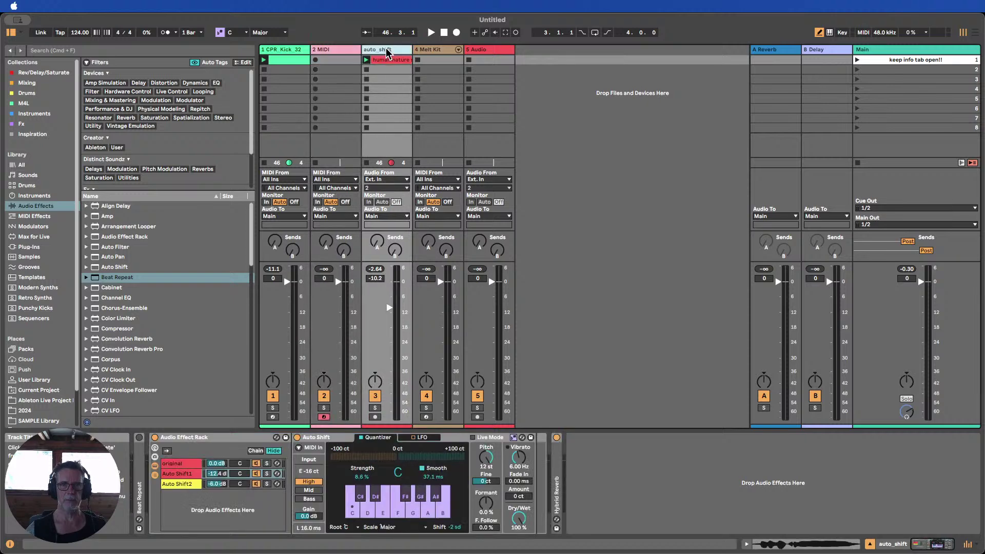
key(super+d)
drag(444, 52, 382, 49)
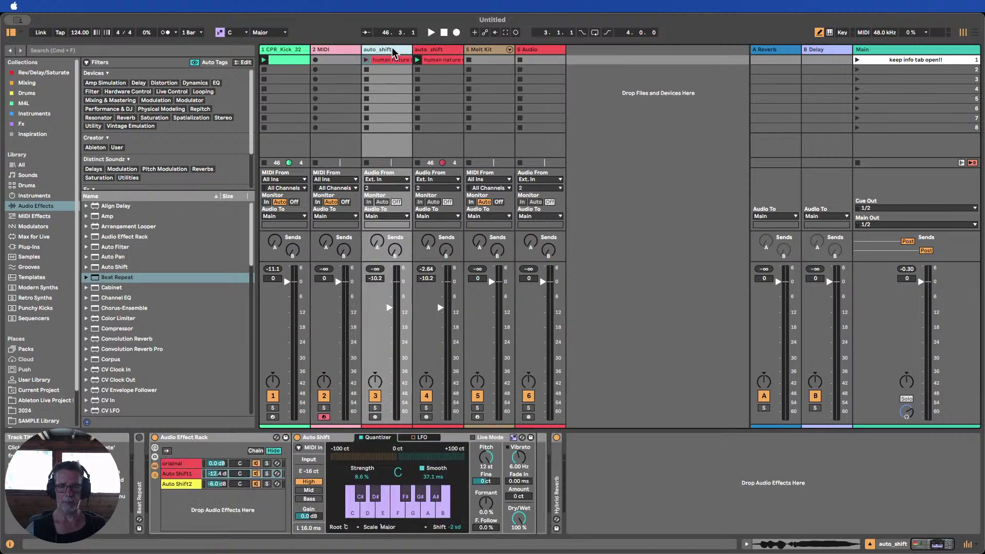
key(super+r)
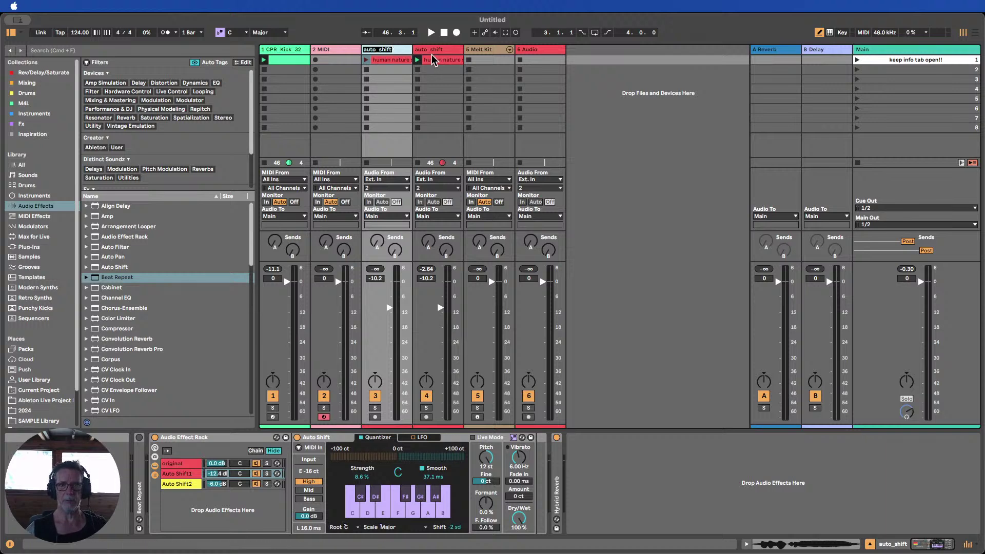
text(midi_in)
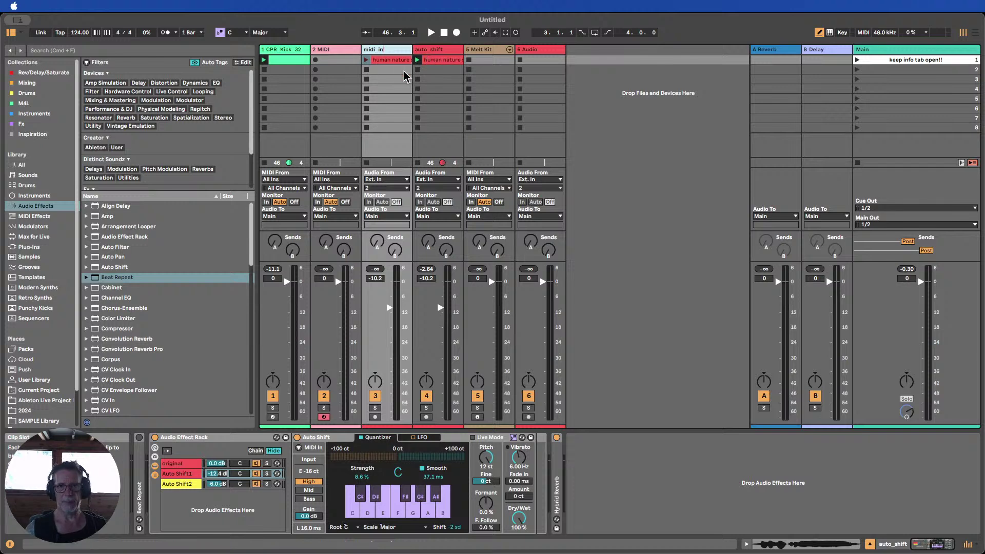
key(Return)
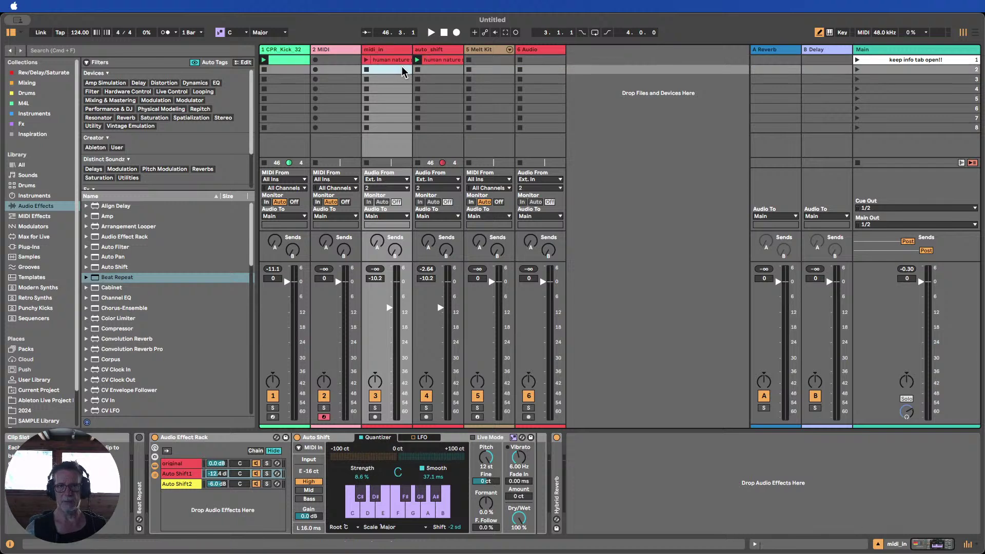
Compare the Quantizer and LFO settings of the Auto Shift device on the auto_shift track
click(437, 62)
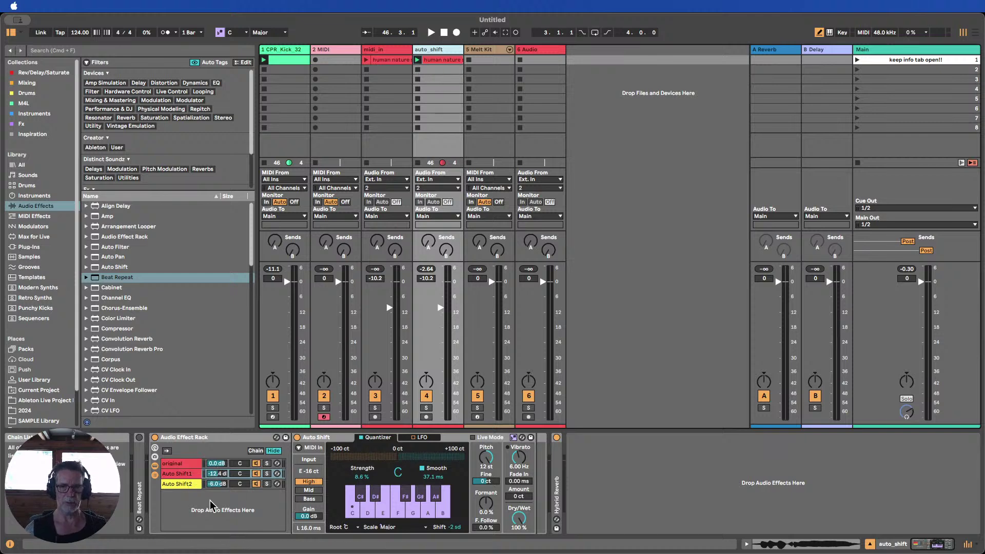
click(430, 442)
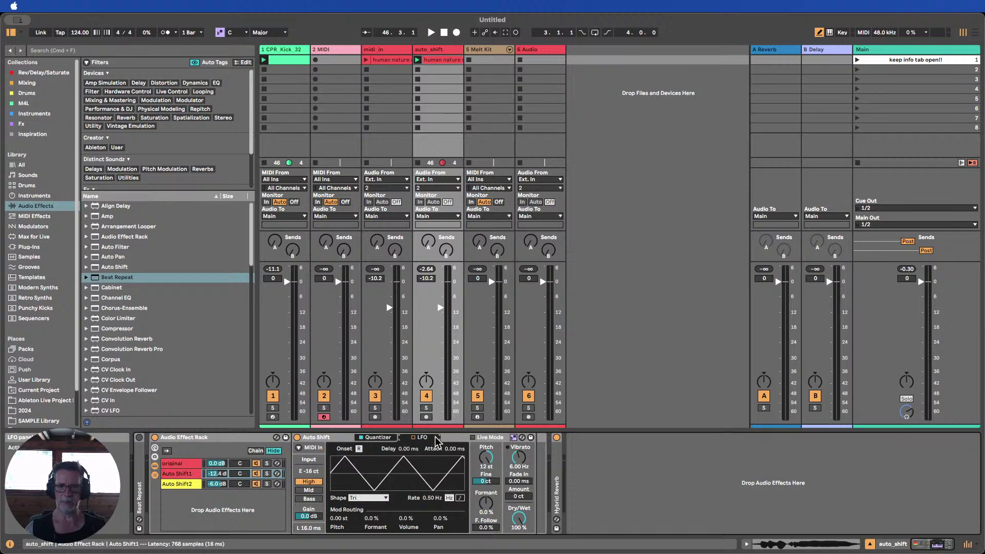
click(393, 438)
click(428, 440)
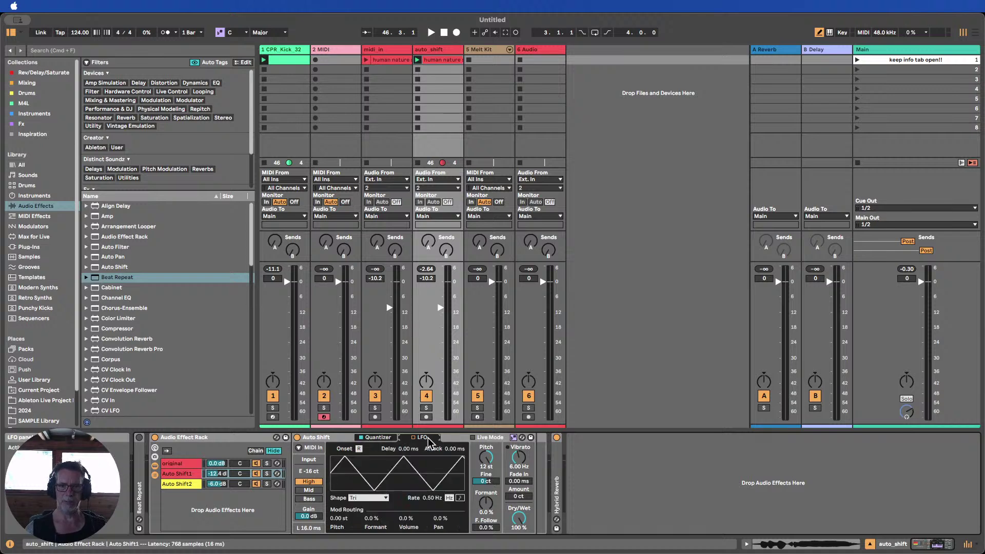
click(382, 441)
click(430, 439)
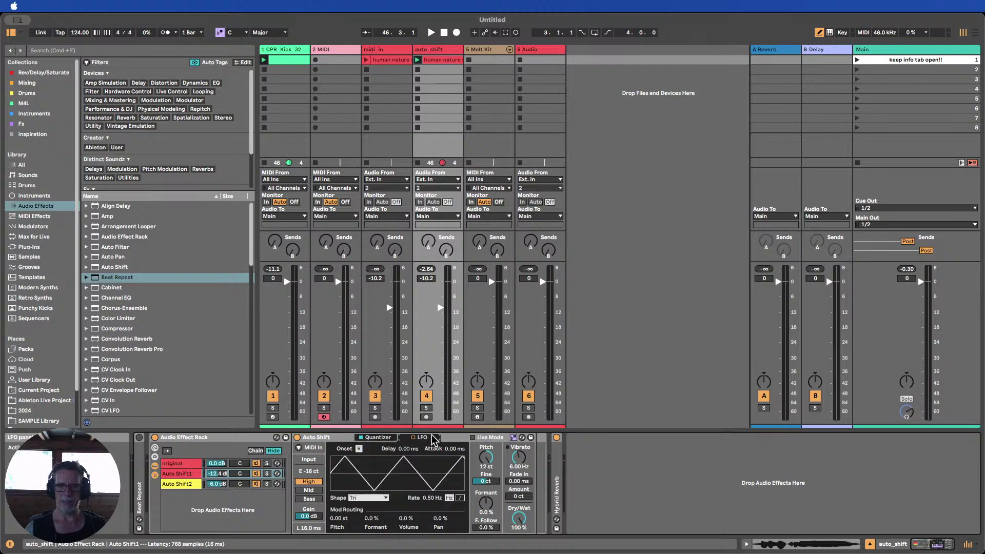
click(389, 440)
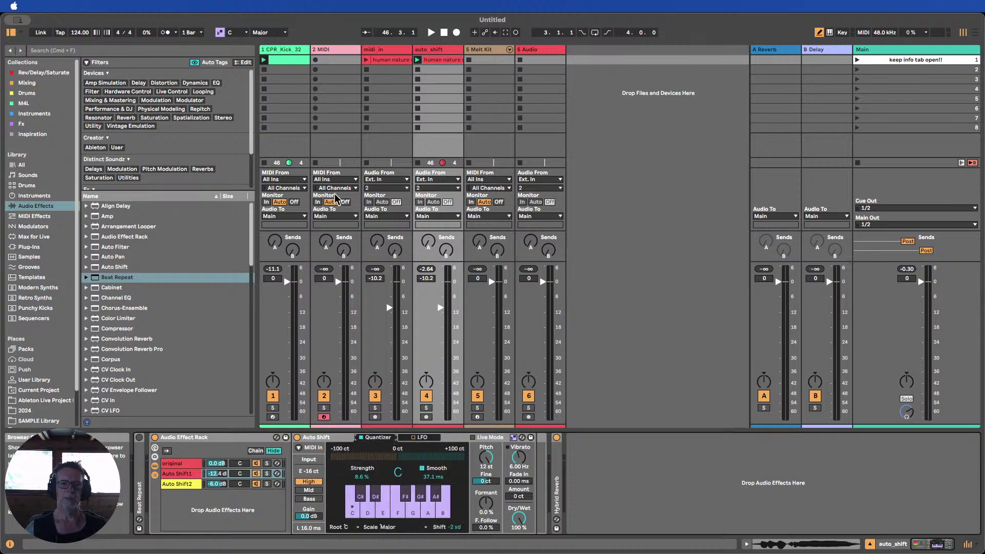
Deactivate the Auto Shift1 and Auto Shift2 chains in the midi_in track's rack, and deactivate the auto_shift track
click(382, 49)
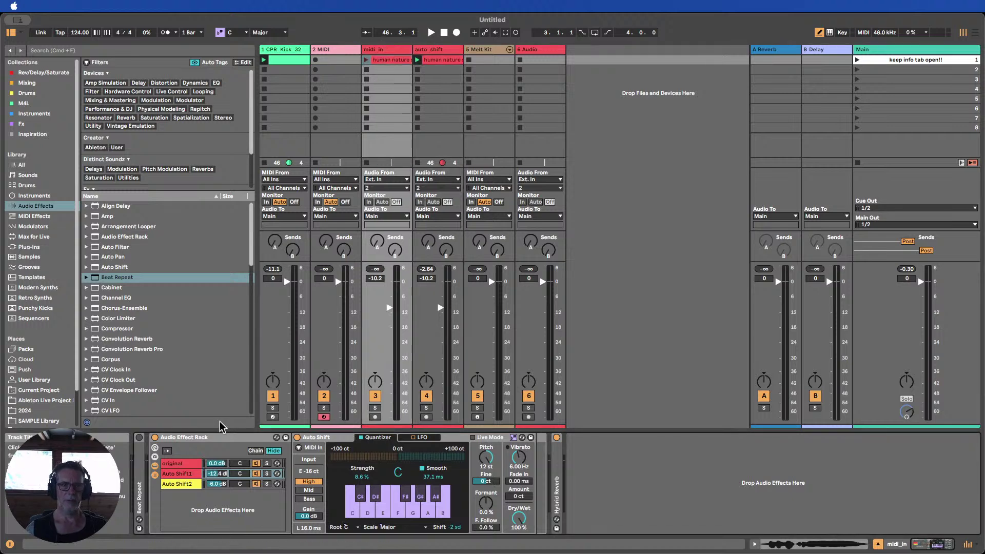
click(180, 473)
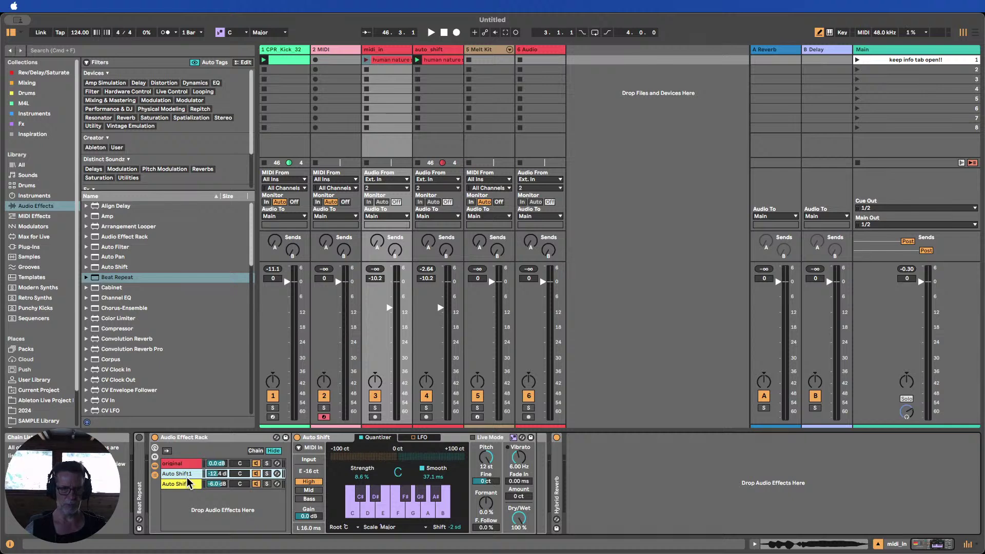
click(255, 473)
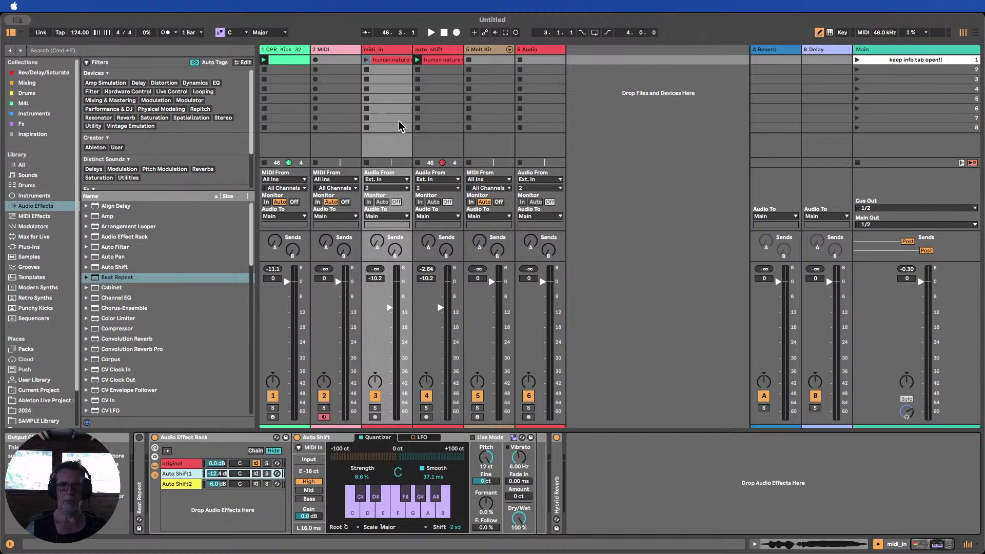
key(F4)
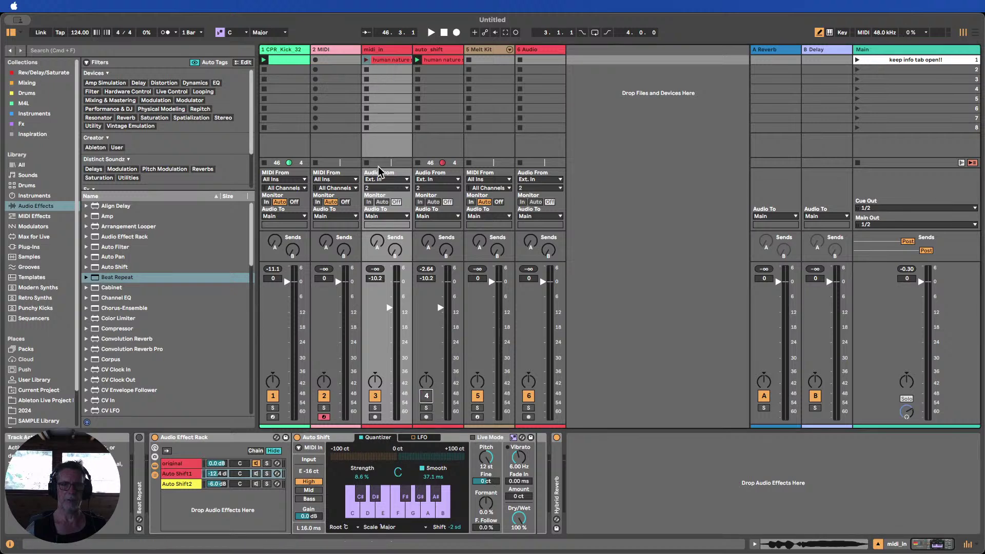
Audition the midi_in track's clip together with the kick, and stop playback
click(367, 60)
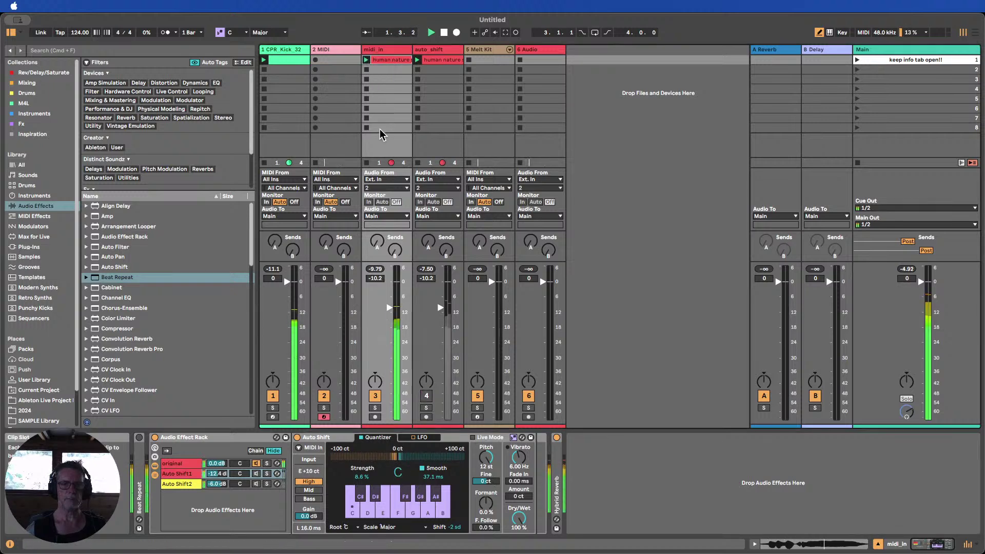
click(557, 437)
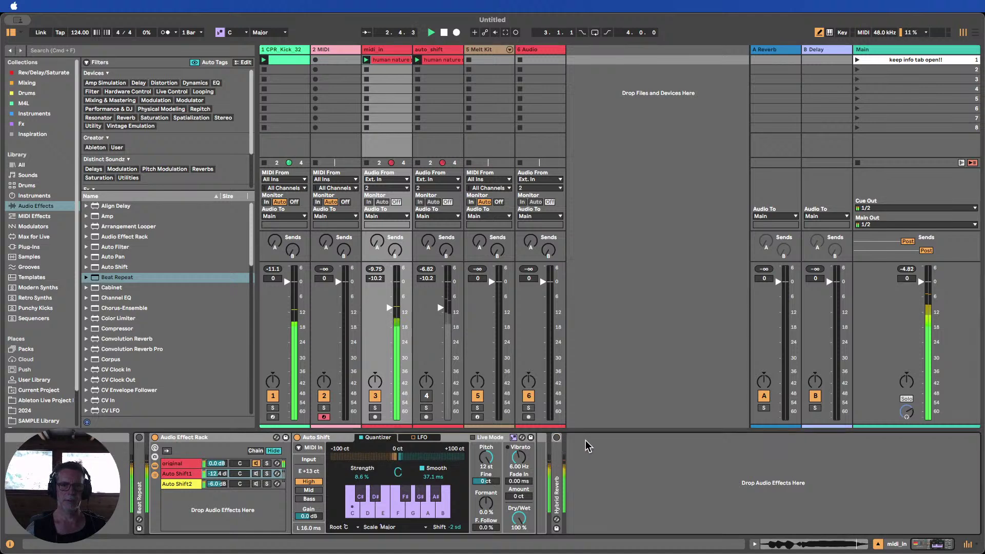
click(444, 33)
Delete the Auto Shift device from the MIDI track
click(347, 49)
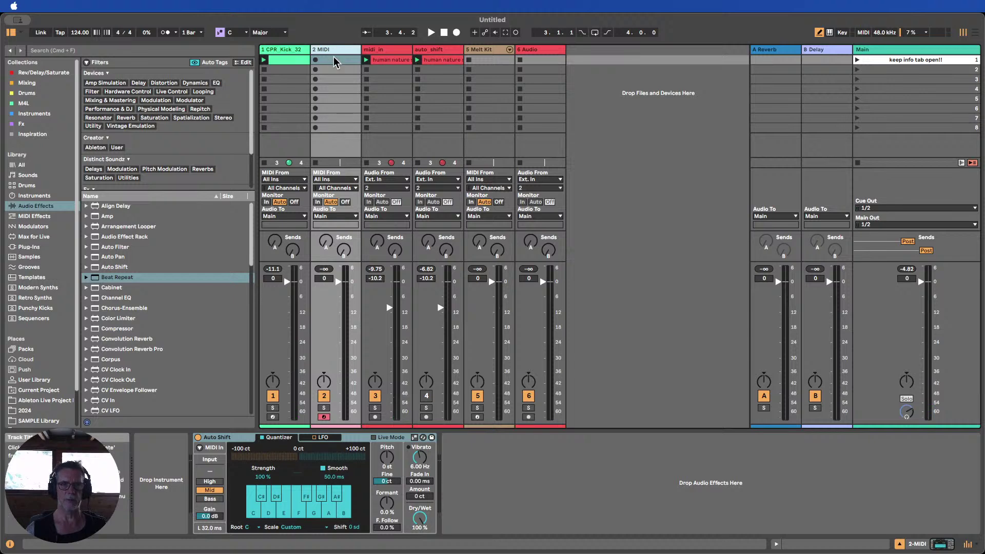
click(235, 443)
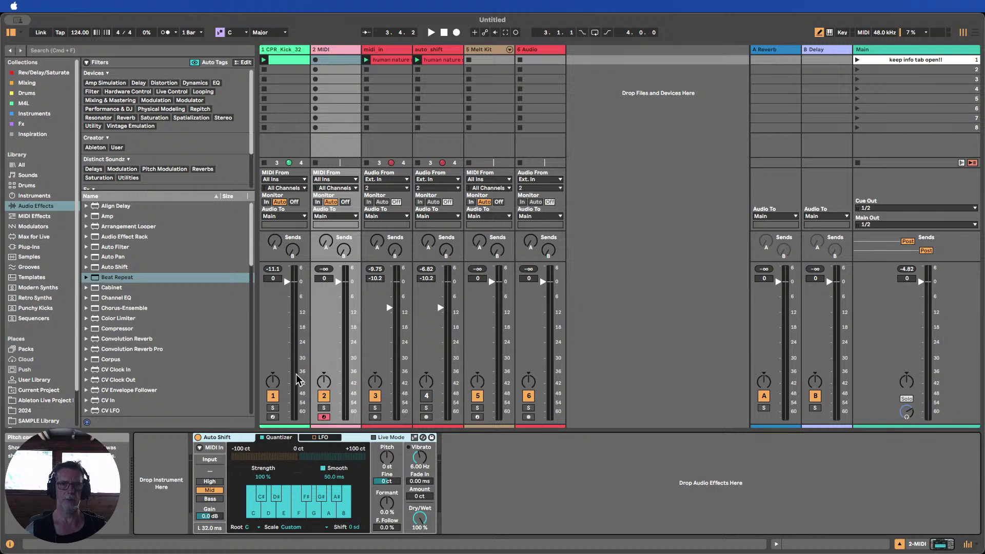
click(388, 52)
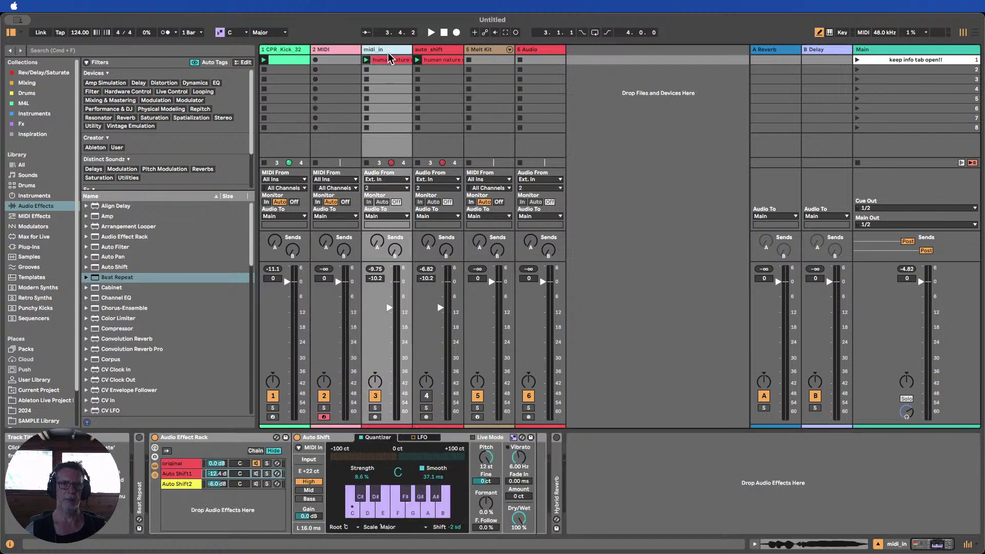
click(333, 55)
click(226, 440)
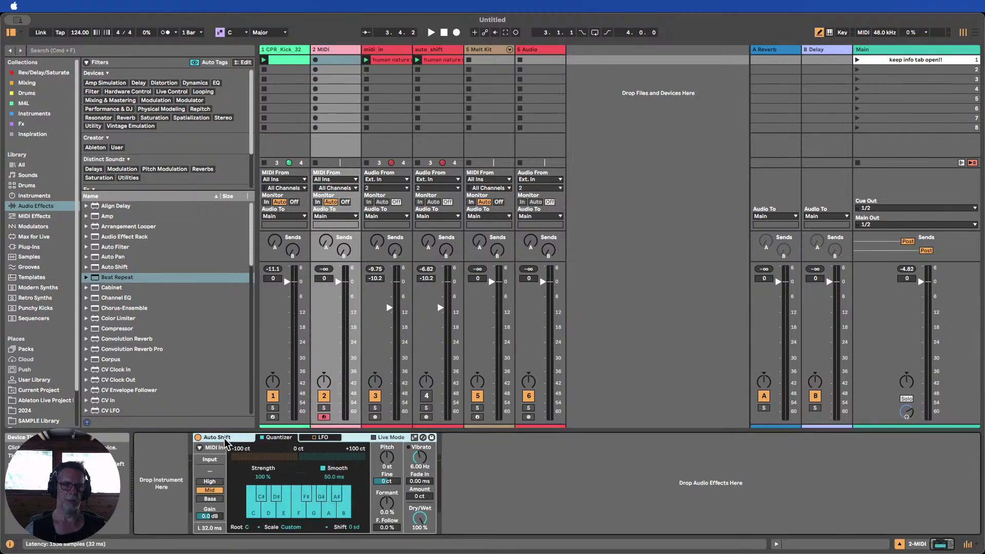
key(Delete)
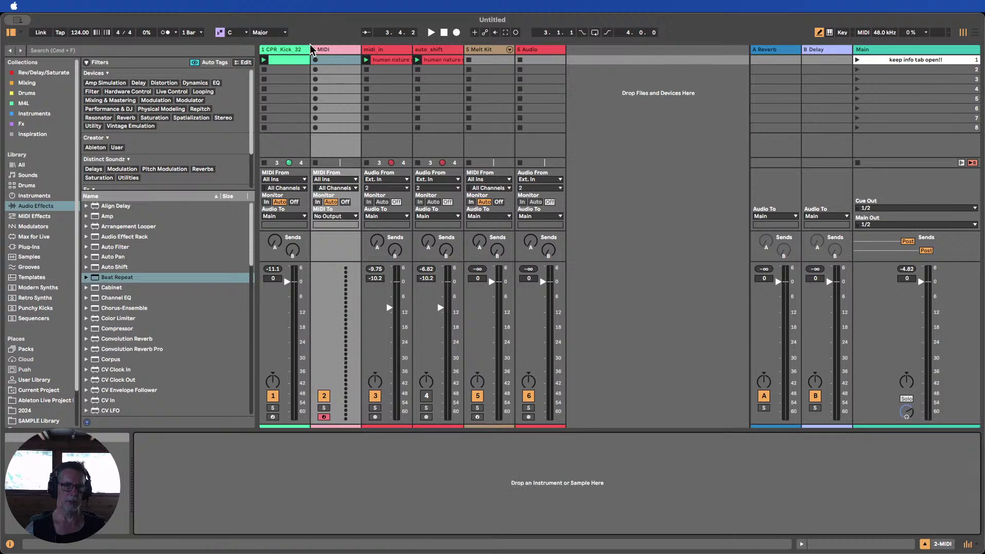
Create an empty MIDI clip in the MIDI track's first slot and choose Stacks as its note generator
double_click(332, 60)
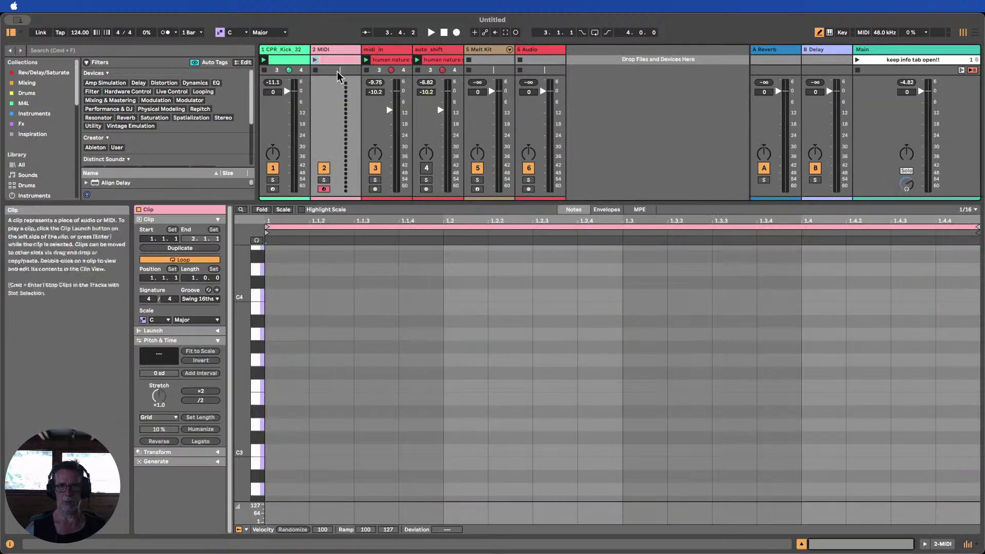
click(217, 461)
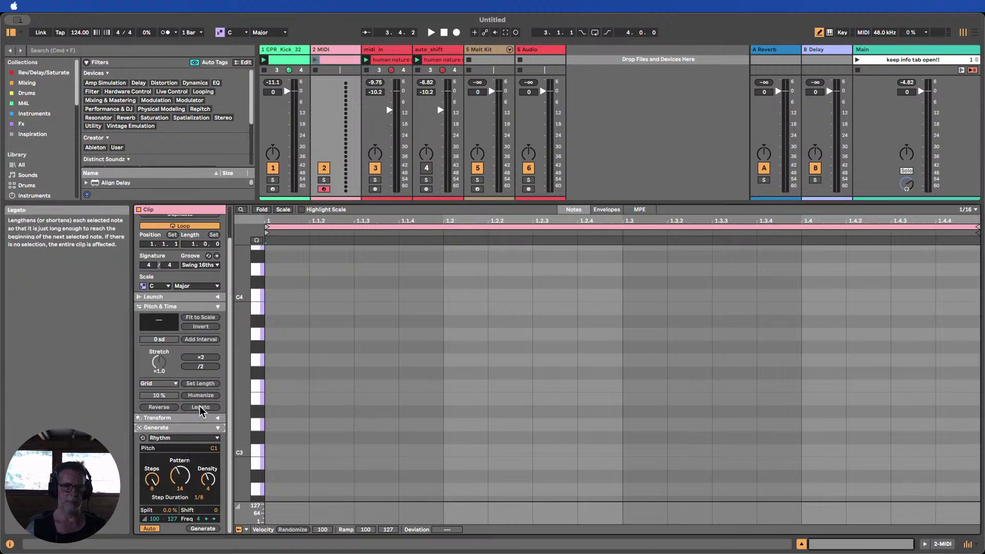
click(204, 438)
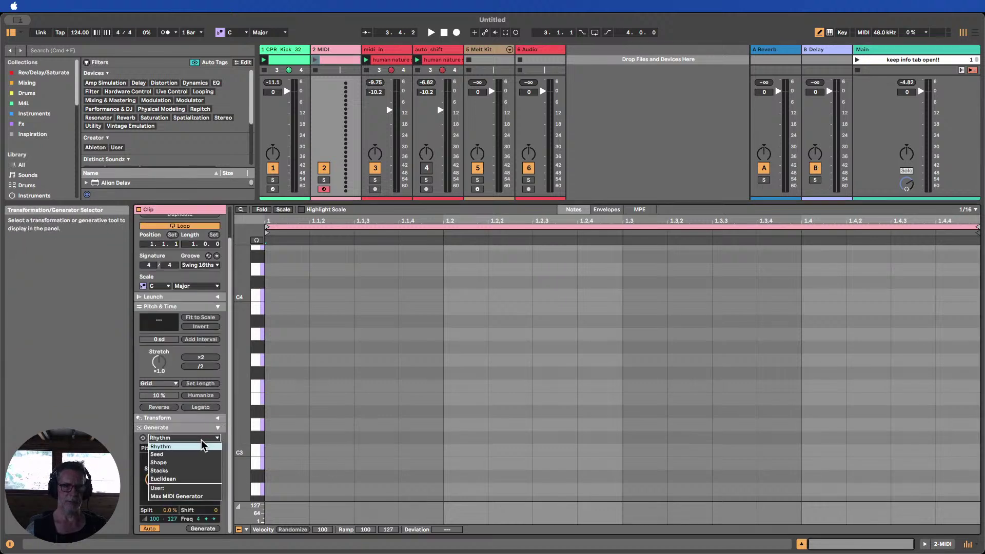
click(159, 470)
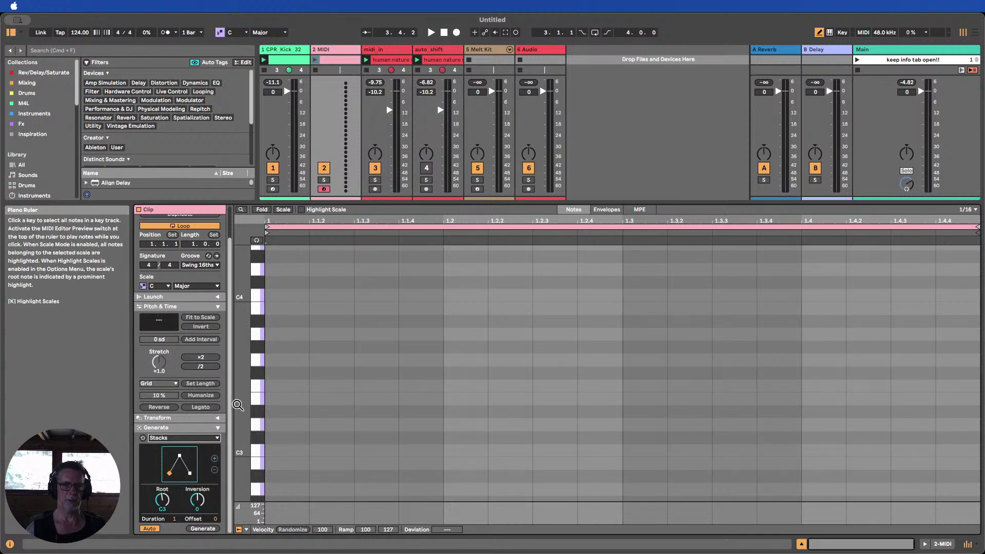
Turn off Draw Mode and set the MIDI clip's loop length to 2 bars
key(b)
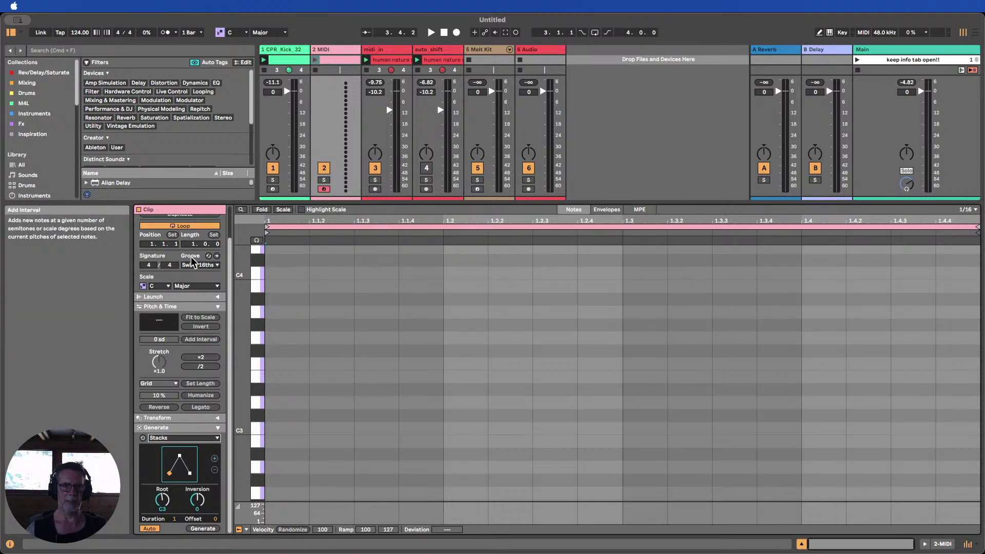
drag(194, 245, 194, 237)
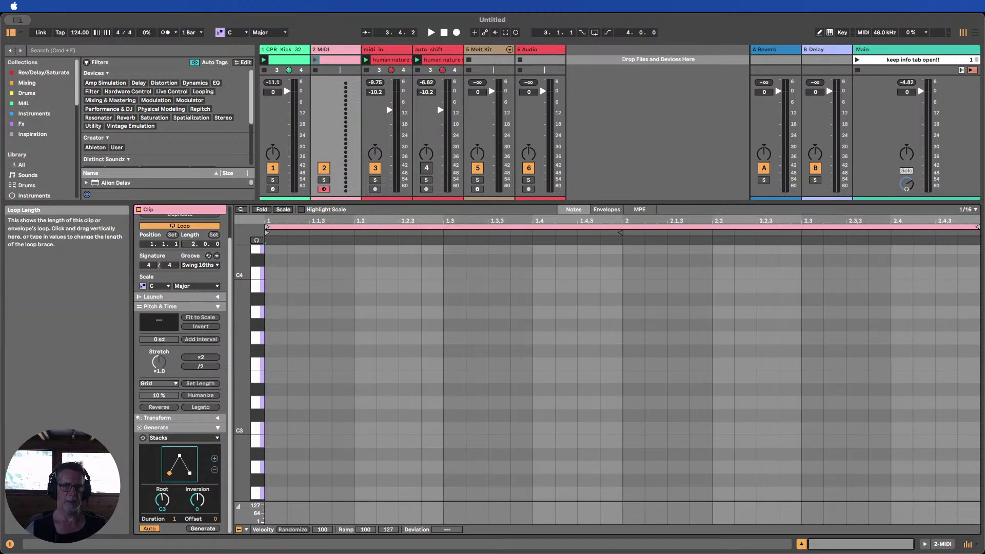
click(507, 288)
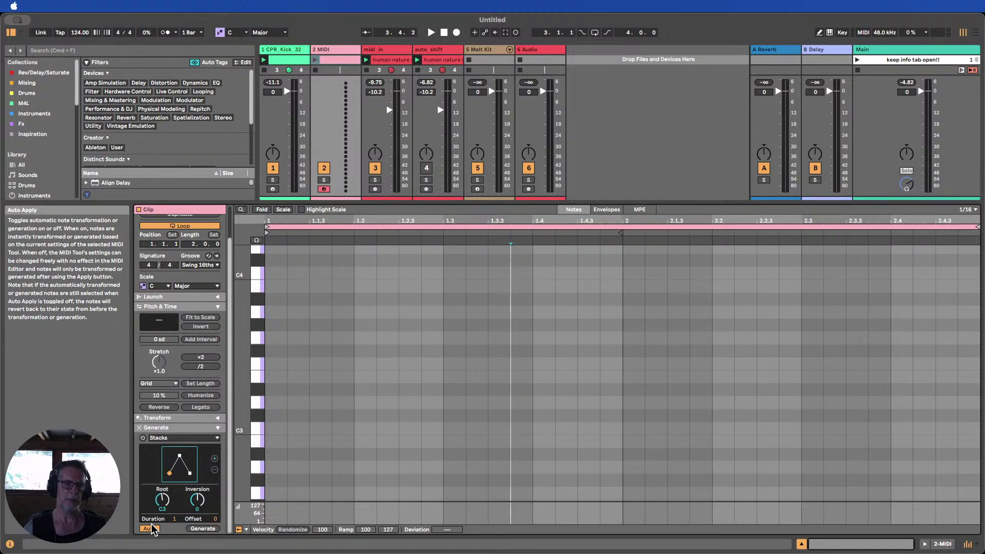
Turn off automatic application for the Stacks generator and set the chord duration to 1/4
click(149, 529)
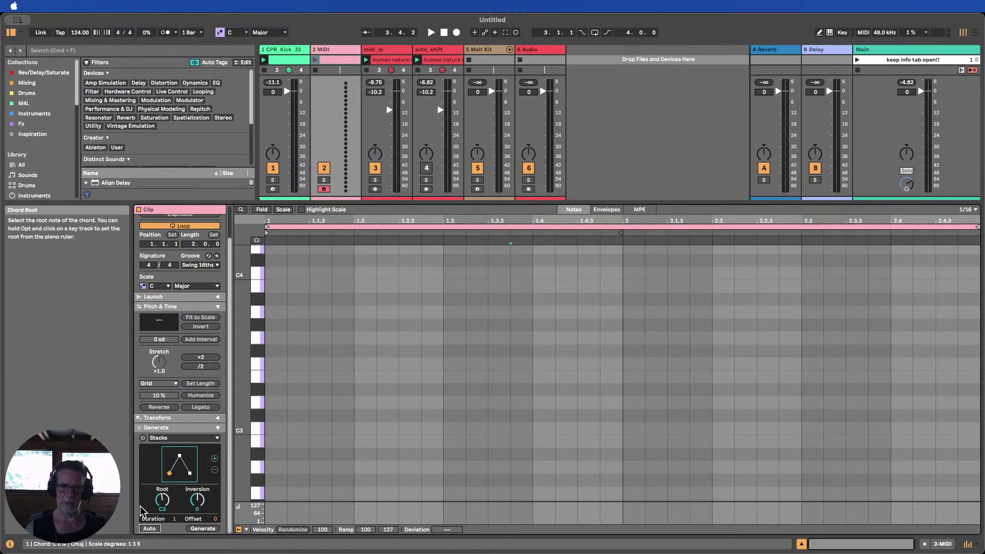
click(349, 440)
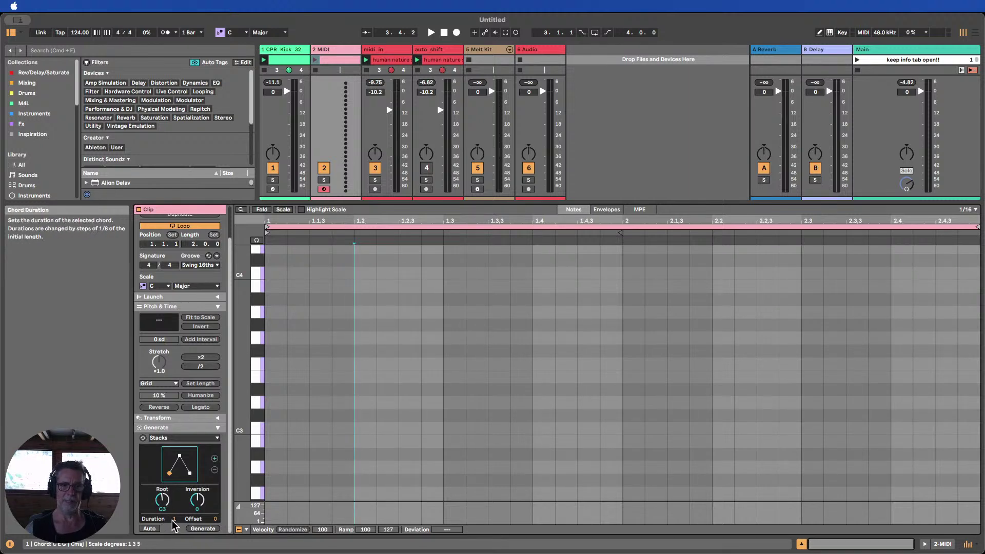
drag(175, 519, 175, 524)
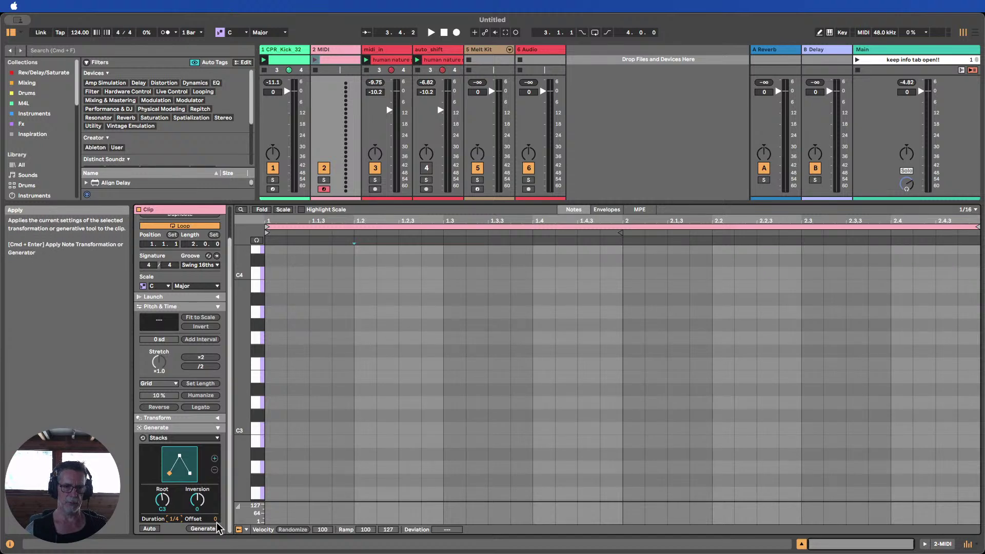
Try a chord offset of +3/8 in the Stacks generator, and return the offset to 0
drag(217, 517, 217, 513)
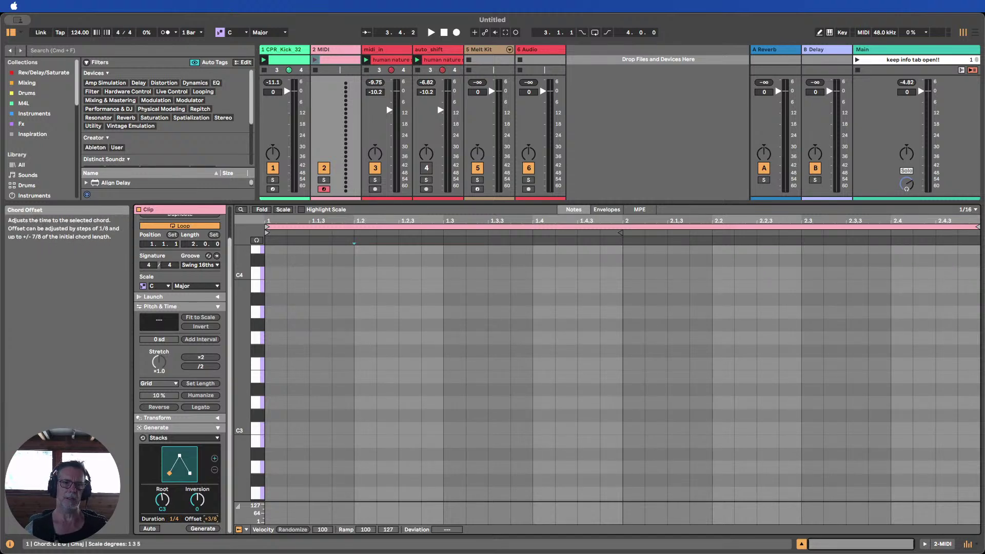
drag(216, 518, 216, 529)
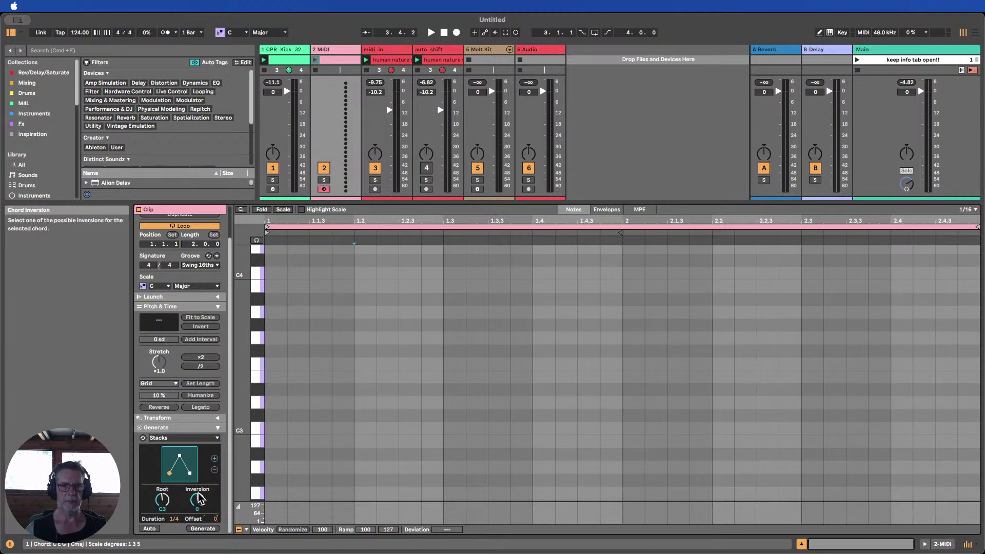
Enable automatic applying for the Stacks generator and try shifting the C3 chord's offset, returning it to 0
mouse_move(200, 505)
mouse_down()
mouse_move(200, 515)
mouse_move(198, 488)
mouse_move(197, 505)
mouse_up()
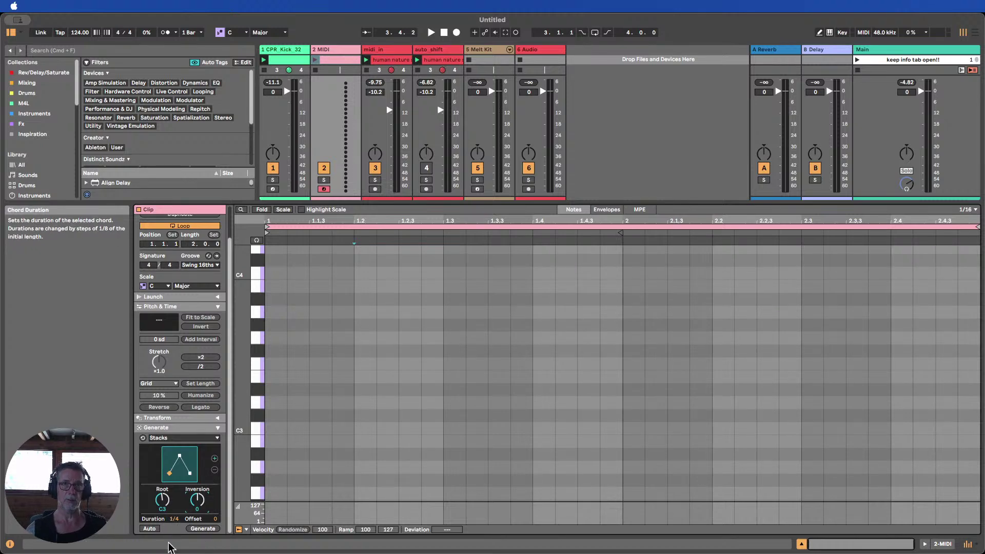
click(148, 529)
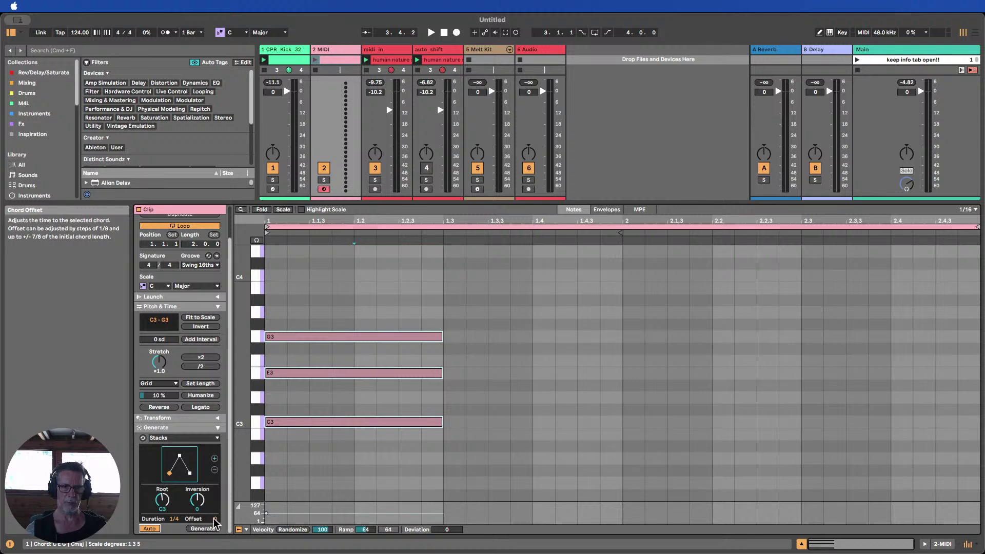
drag(214, 519, 213, 514)
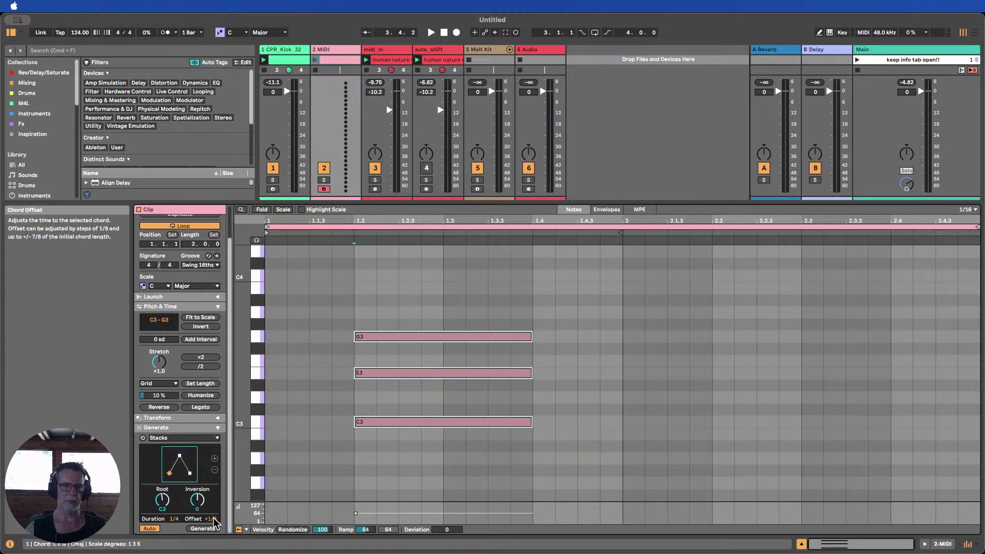
drag(213, 517, 163, 506)
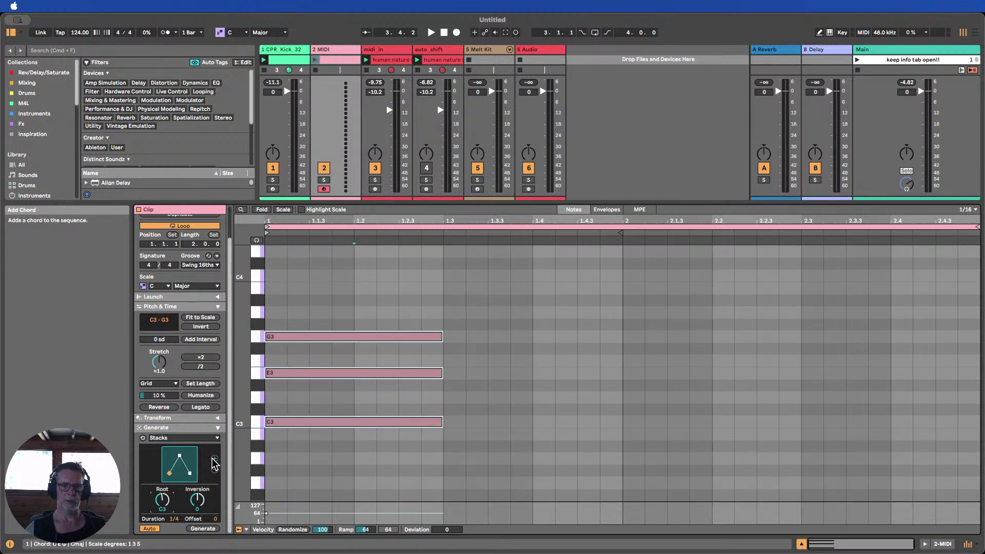
Change the Stacks chord pattern to scale degrees 1 3 6 and set the chord's duration to 1/8
click(179, 453)
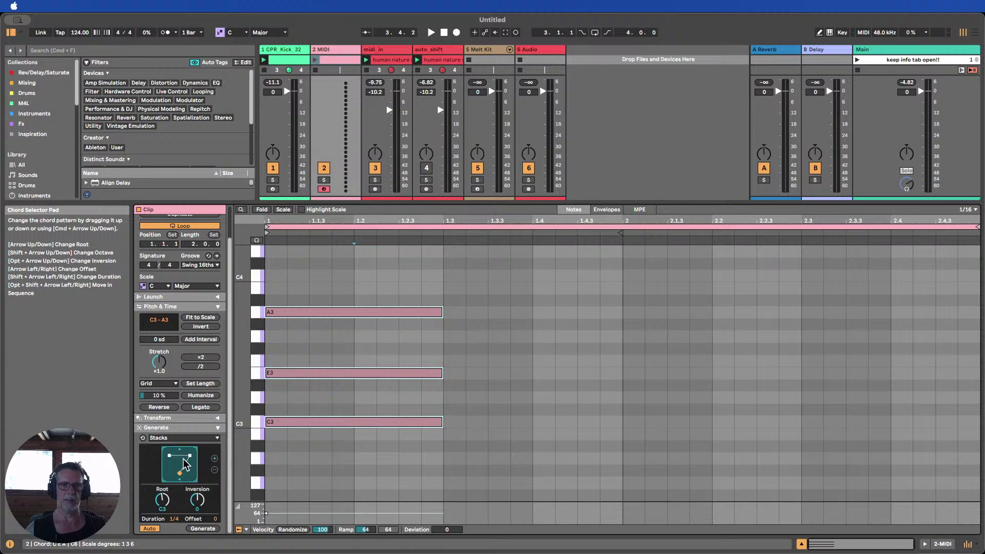
click(181, 453)
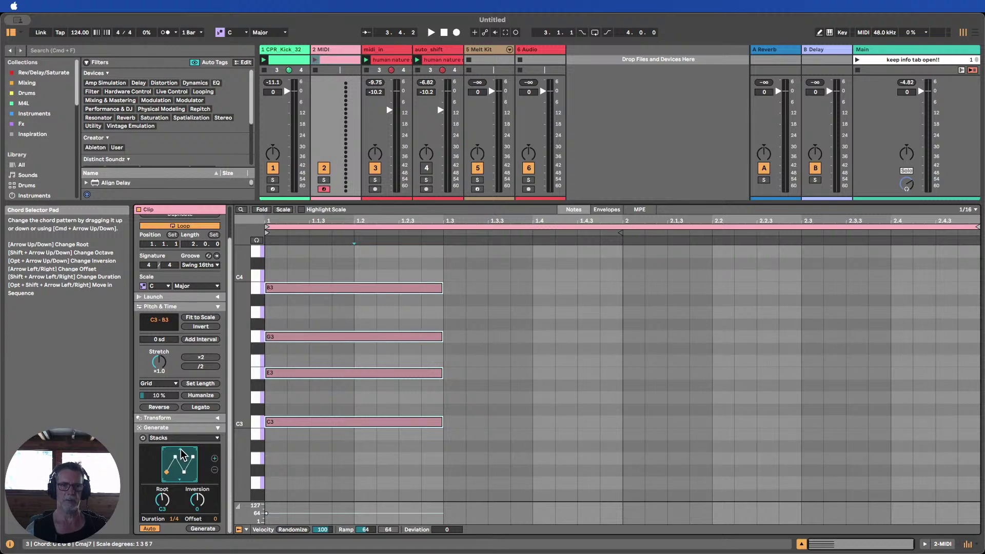
click(180, 478)
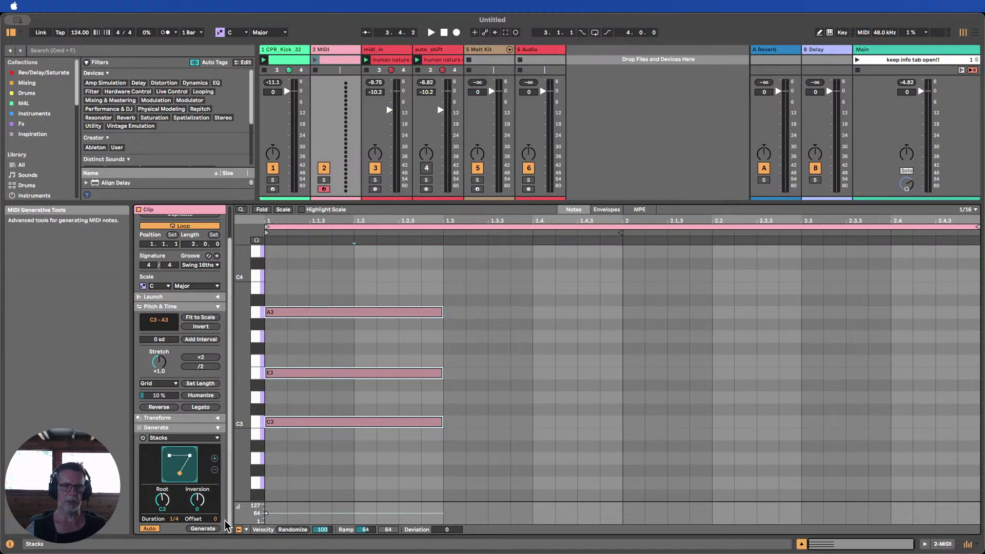
drag(174, 519, 174, 522)
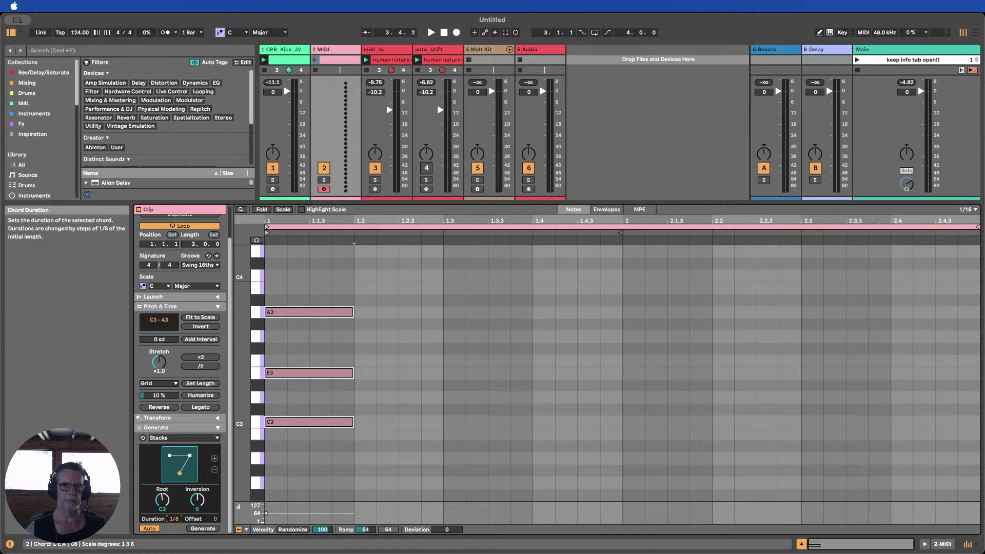
mouse_move(174, 522)
mouse_down()
mouse_move(173, 508)
mouse_move(174, 522)
mouse_up()
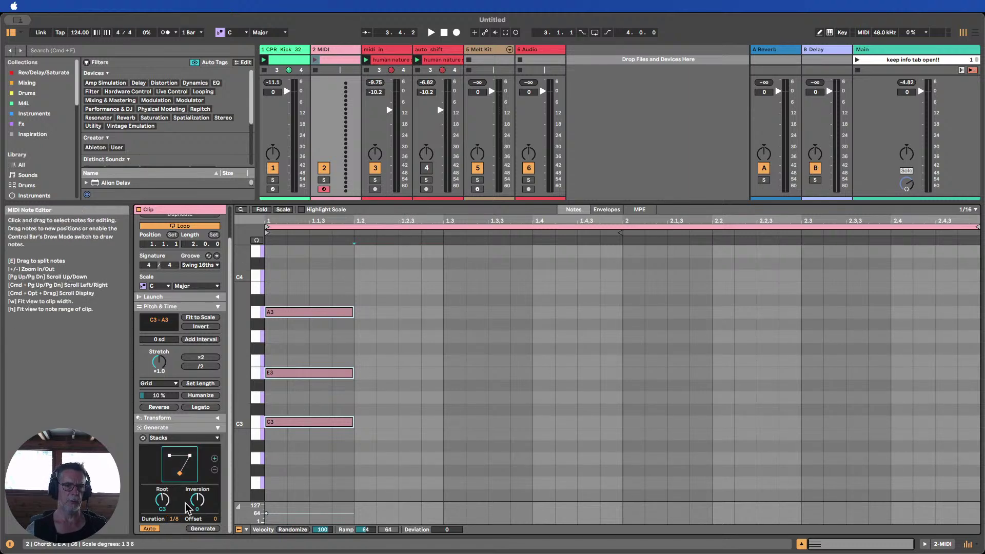
Try generating the same chord manually and switching automatic applying off and back on
click(445, 355)
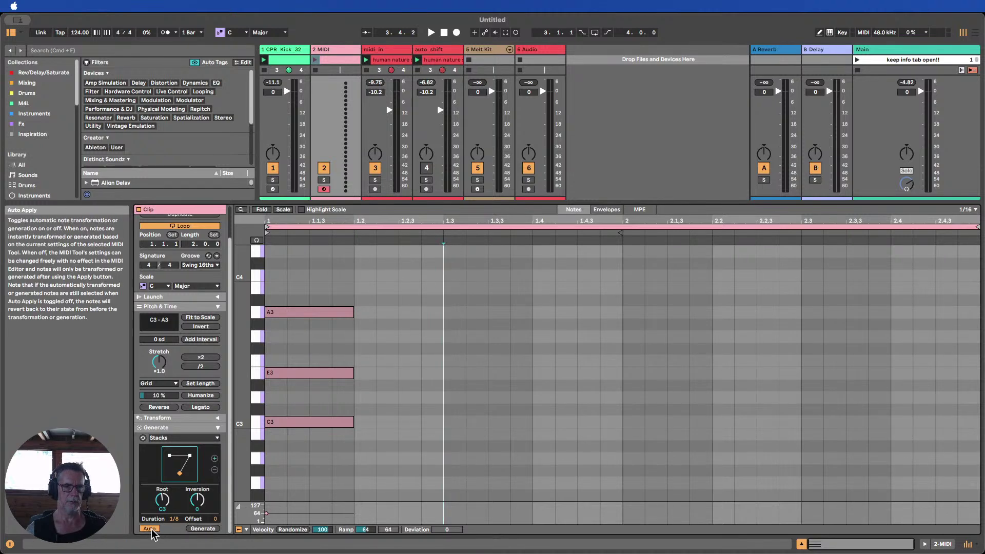
click(199, 529)
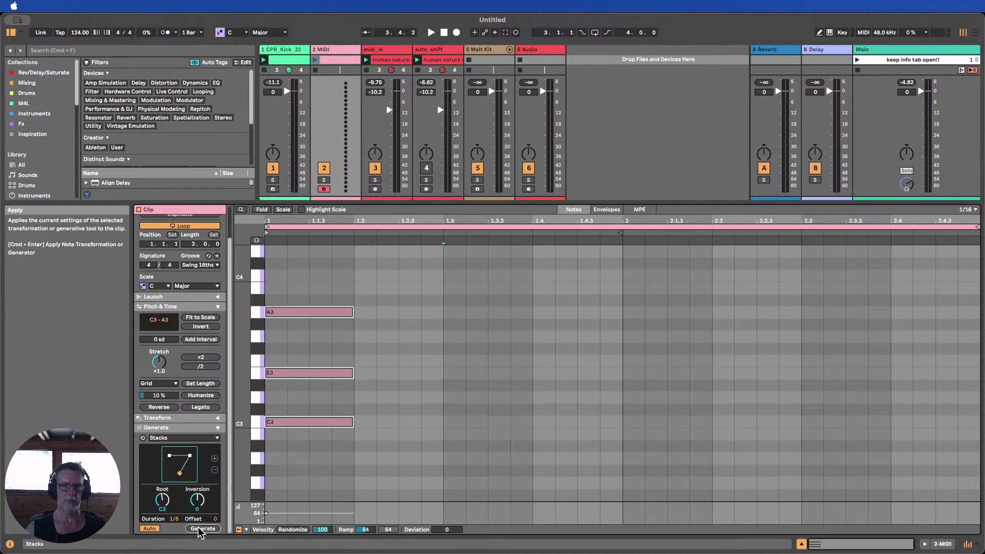
click(149, 529)
click(147, 529)
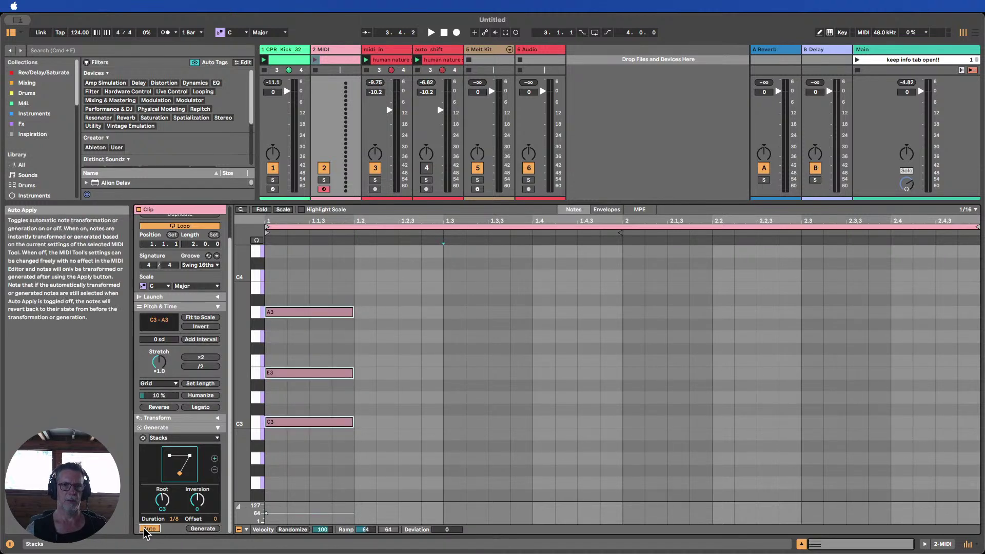
click(437, 380)
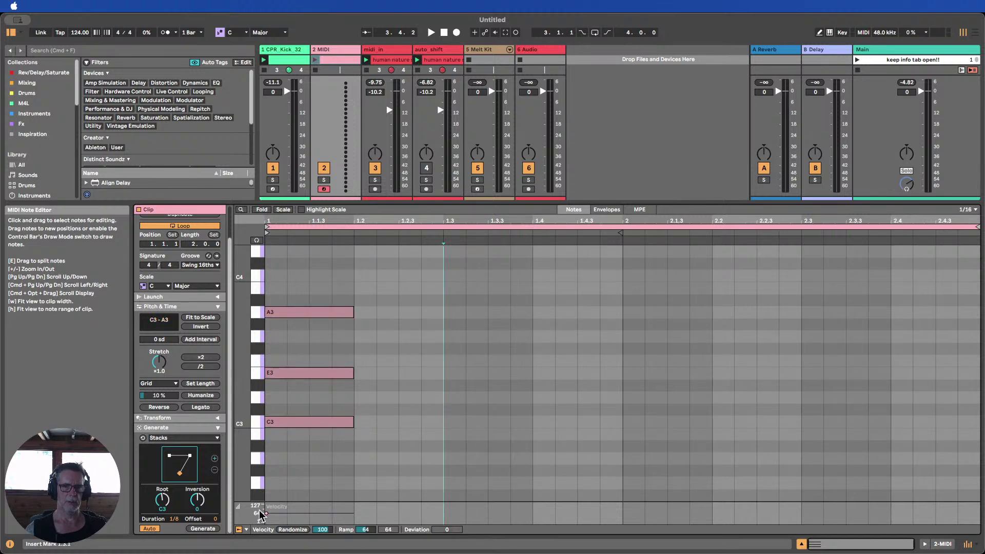
Add a second chord to the Stacks sequence and set its duration to 1/2 and its offset to -1/2
click(214, 458)
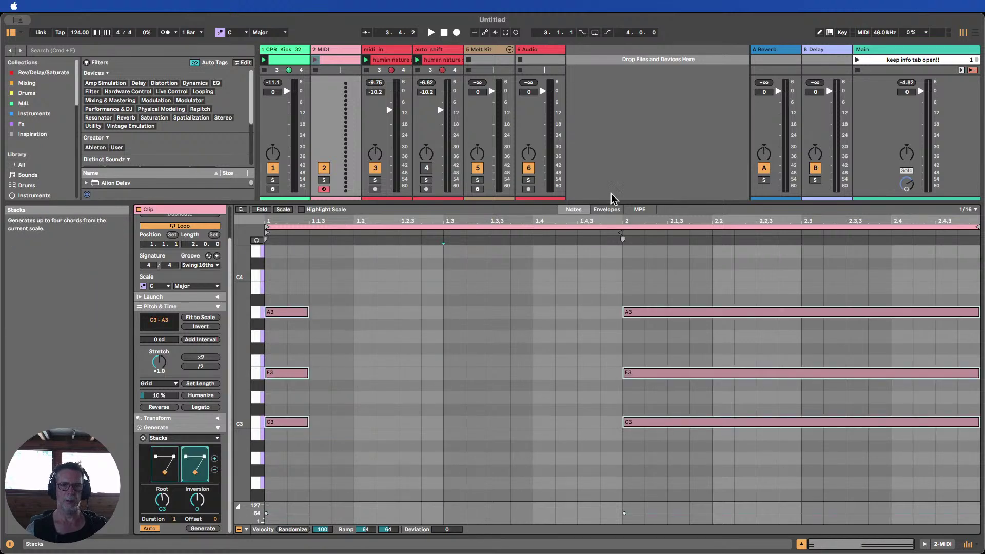
drag(669, 460, 665, 300)
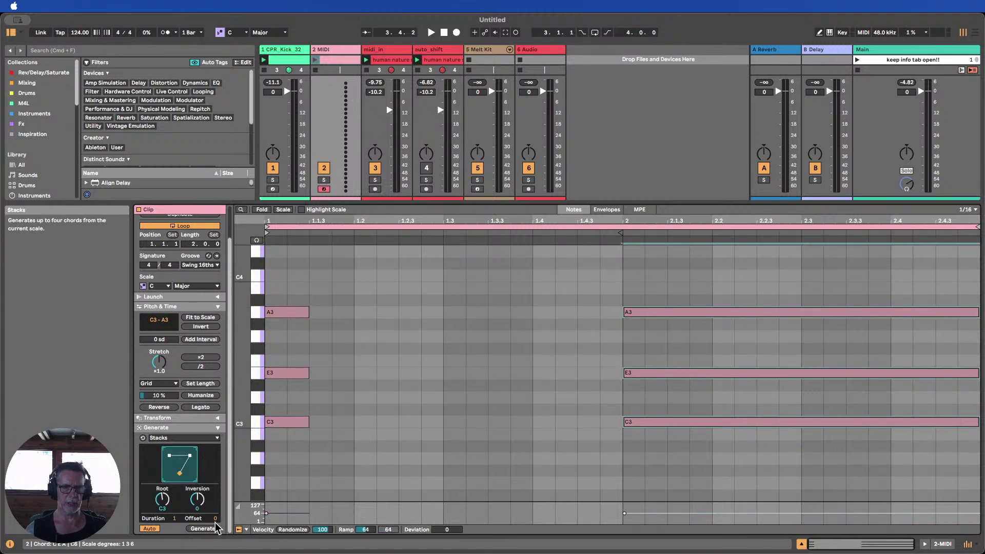
drag(205, 517, 174, 530)
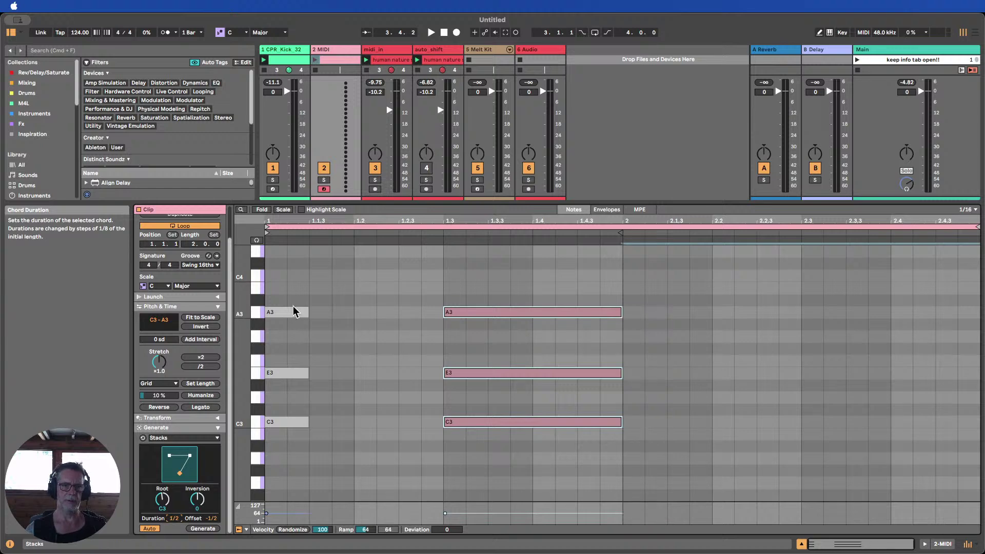
Change the second chord's pattern to scale degrees 1 3 5 7, keeping inversion at 0
click(180, 452)
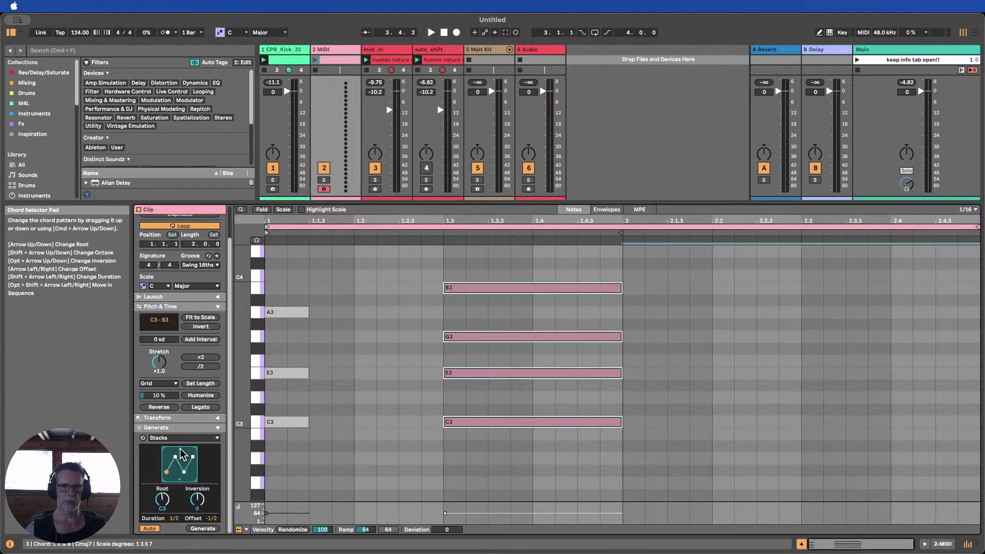
click(180, 477)
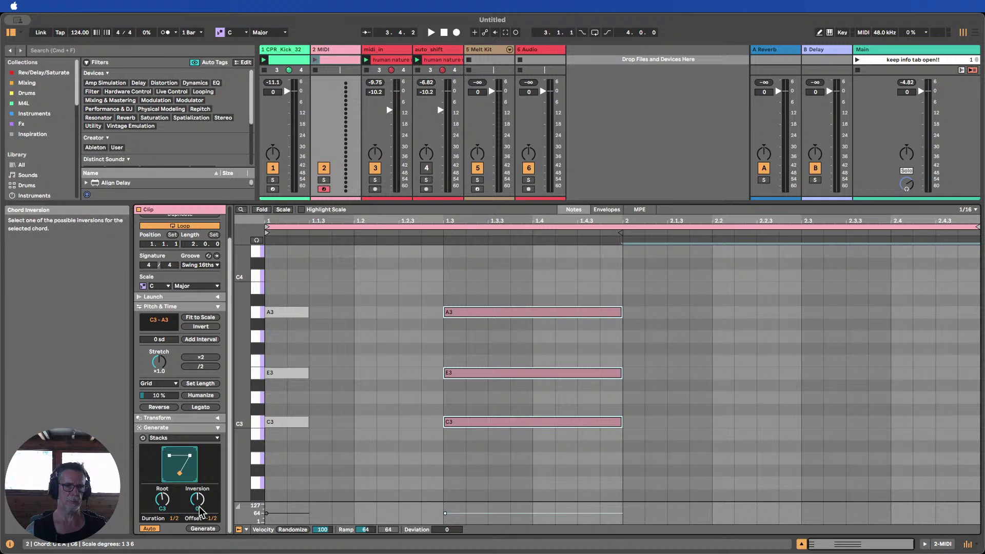
drag(197, 499, 197, 500)
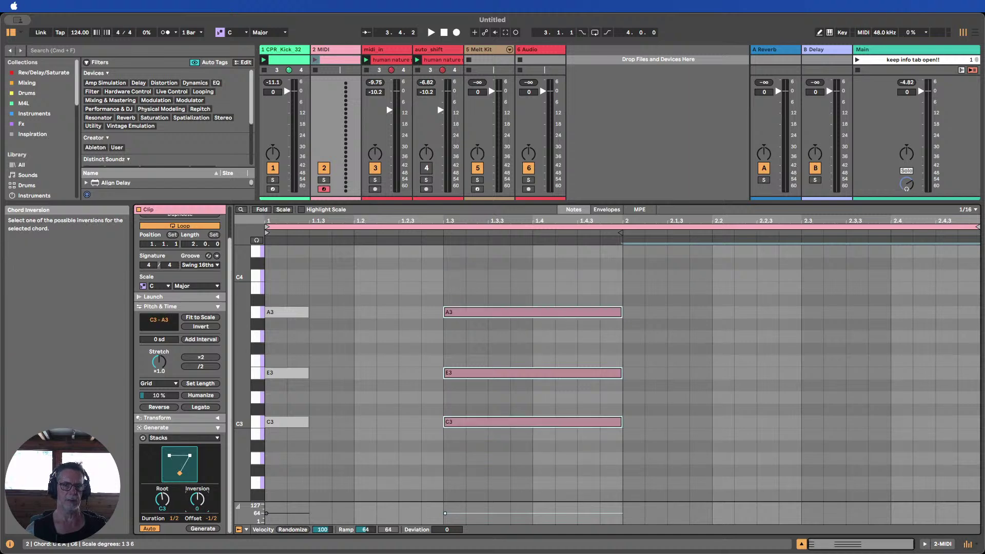
click(180, 454)
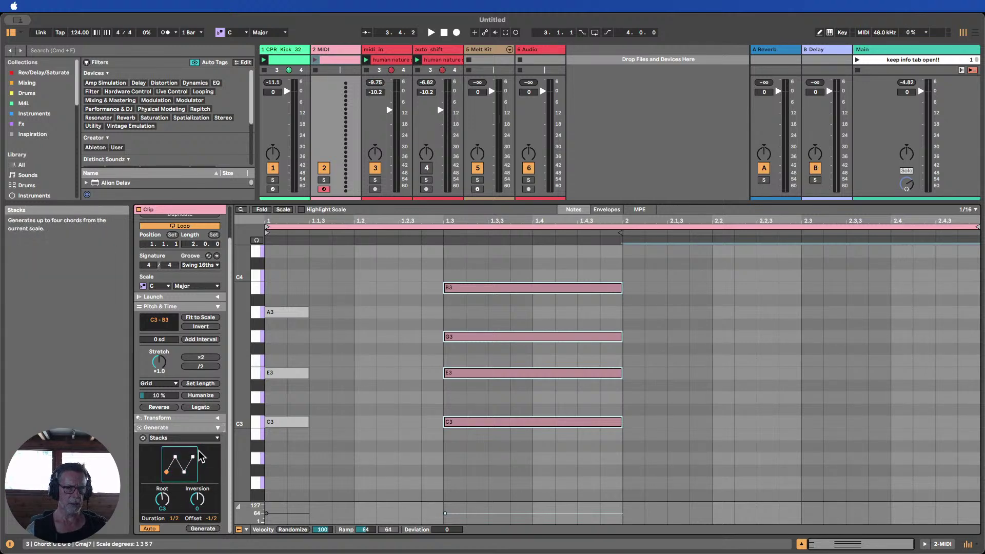
Add a third chord with duration 1/2 and offset -1/8, using the pattern of scale degrees 1 4 5
click(778, 360)
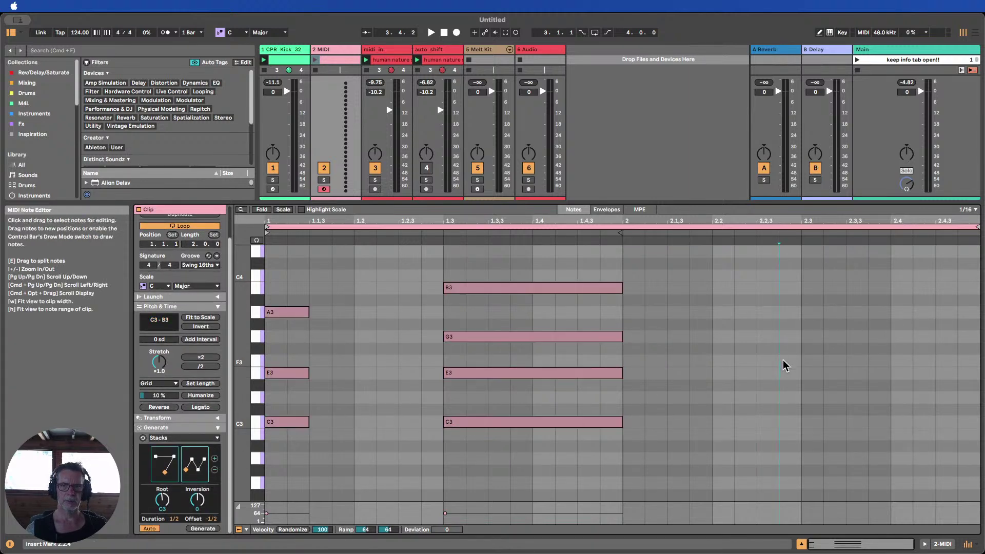
click(215, 460)
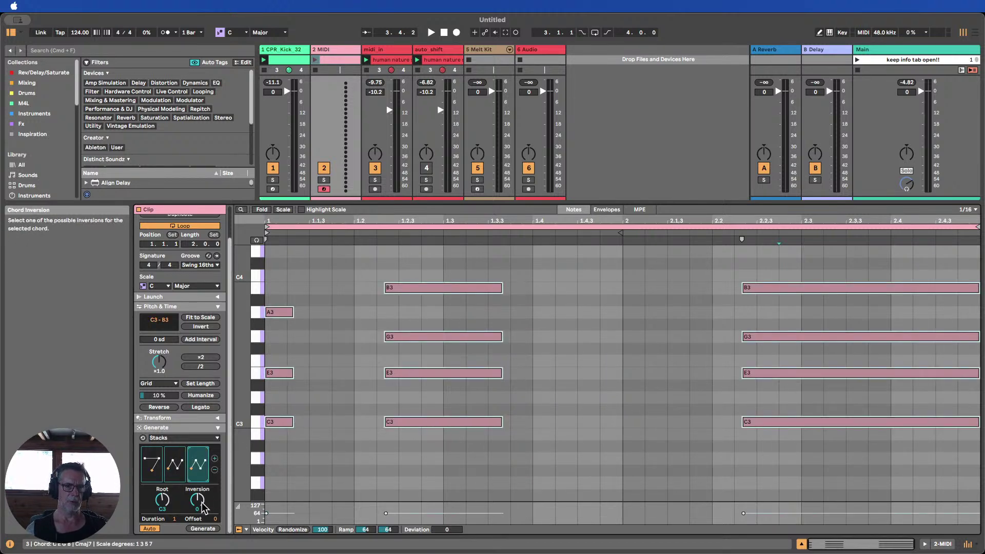
drag(176, 519, 212, 524)
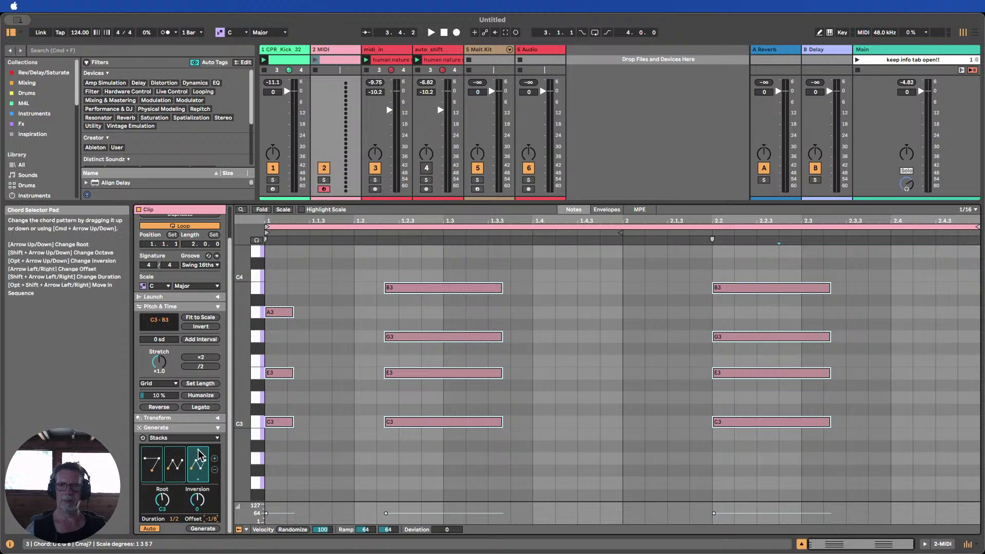
drag(199, 453, 200, 456)
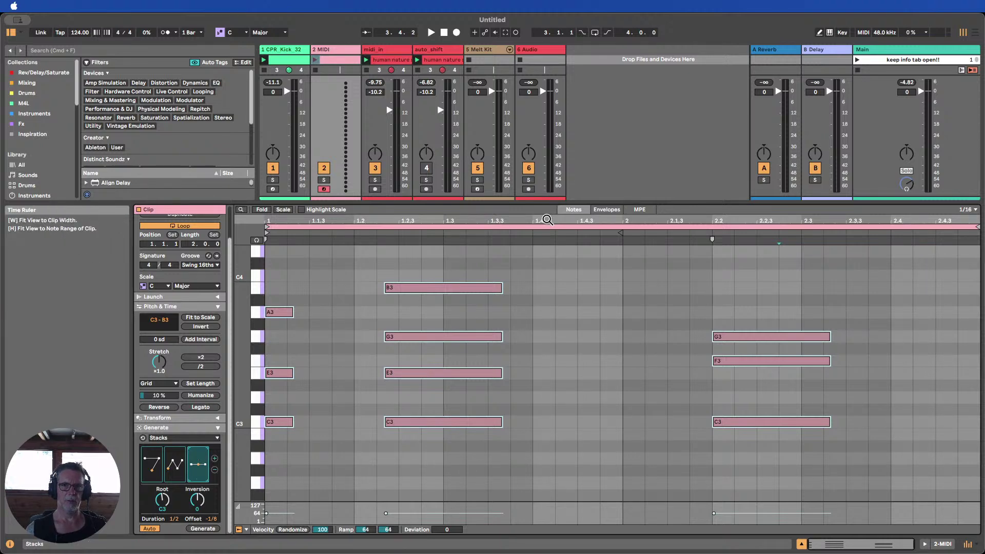
Load the Operator instrument onto MIDI track 2
click(801, 544)
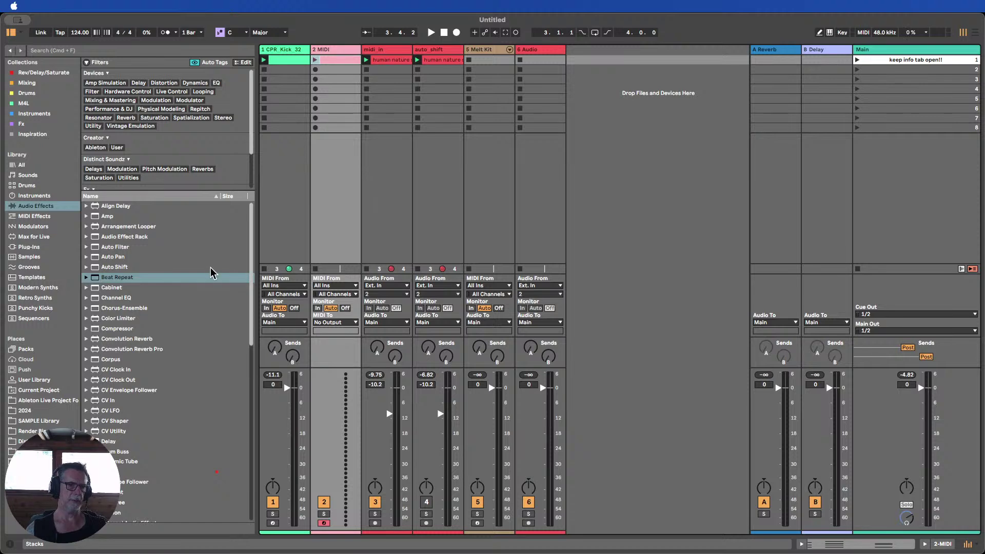
scroll(151, 286, down, 5)
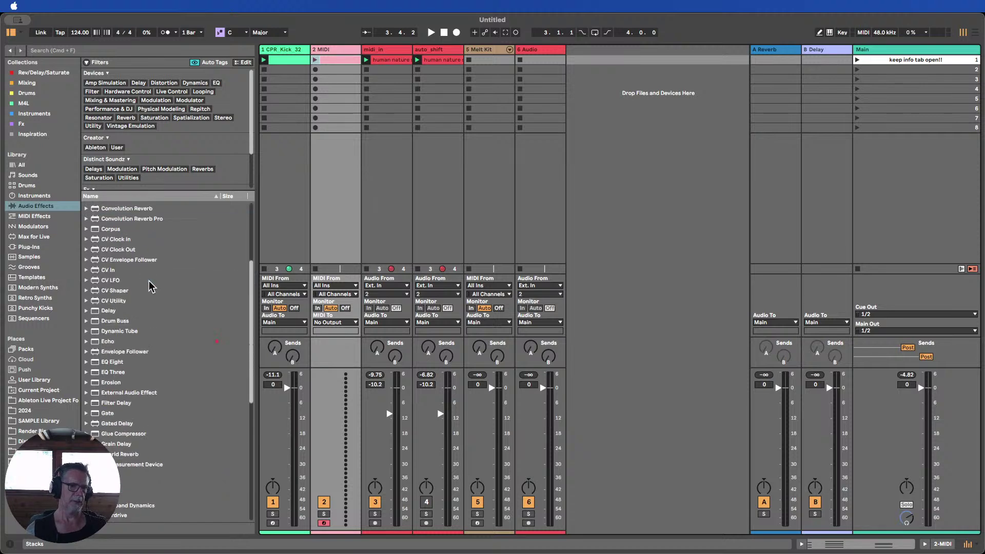
click(29, 195)
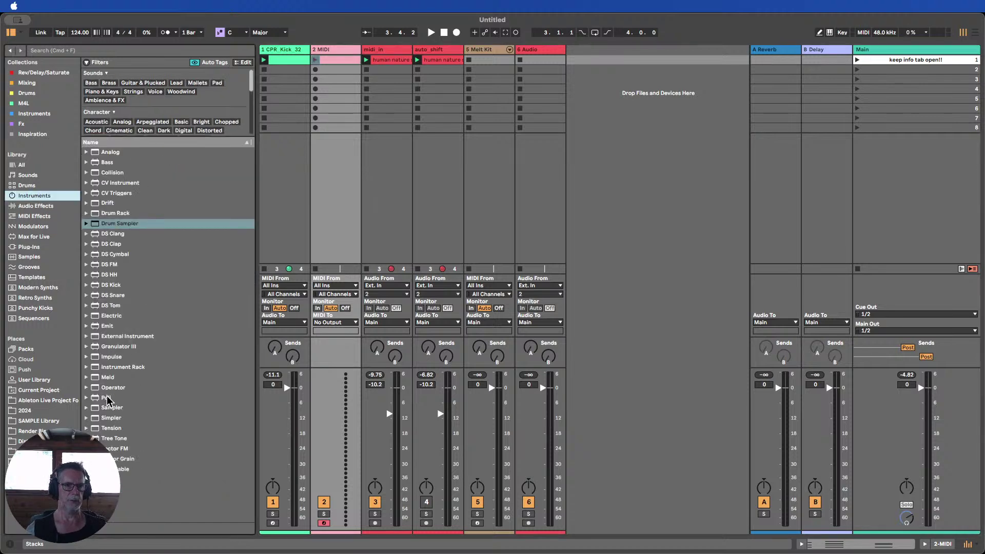
drag(110, 388, 319, 202)
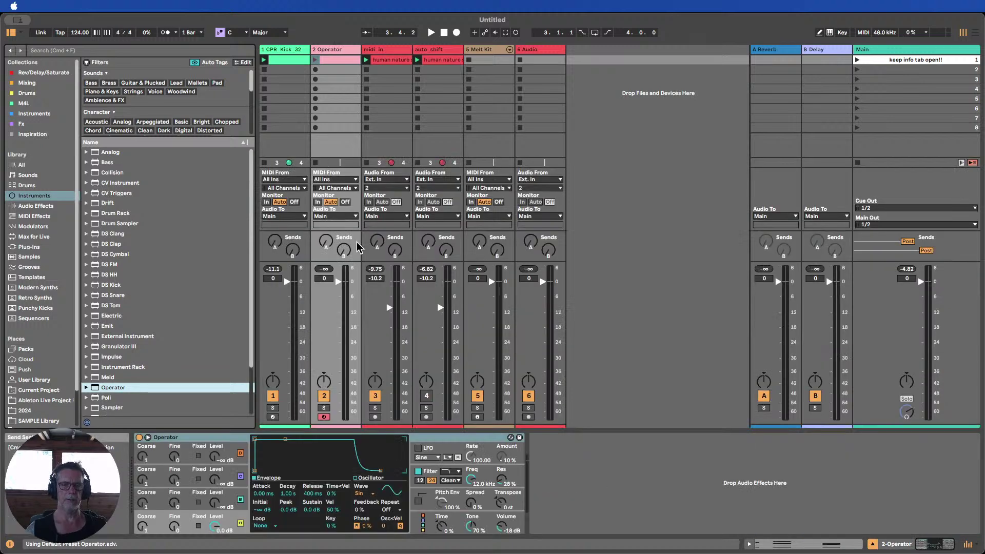
Play the session with the chord clip running and set the Operator track's volume to -2.0 dB
drag(337, 285, 337, 292)
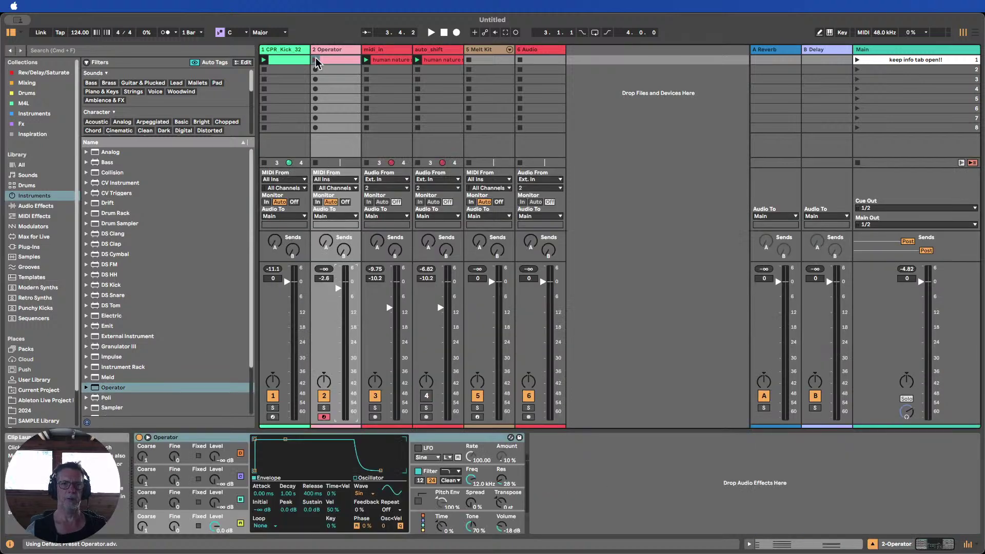
key(space)
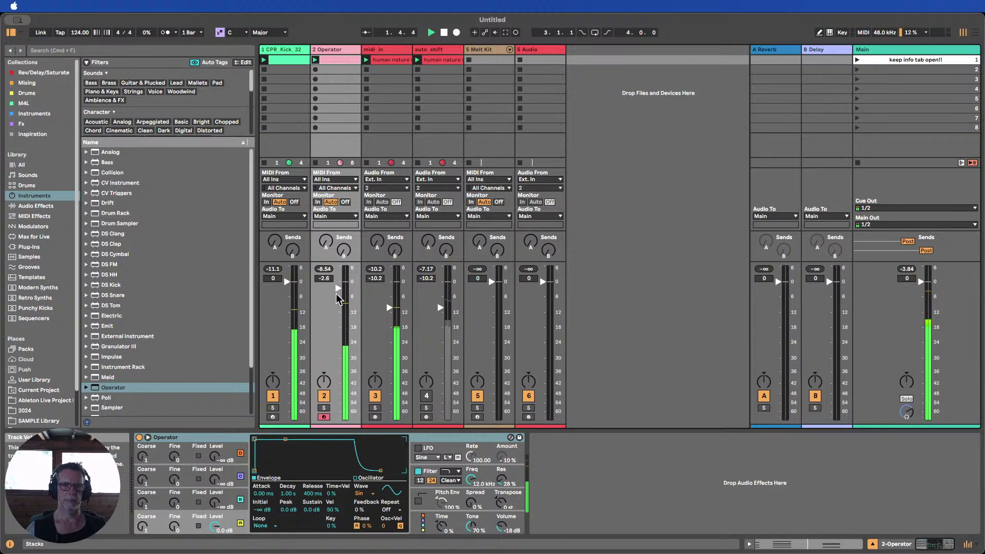
drag(338, 299, 338, 296)
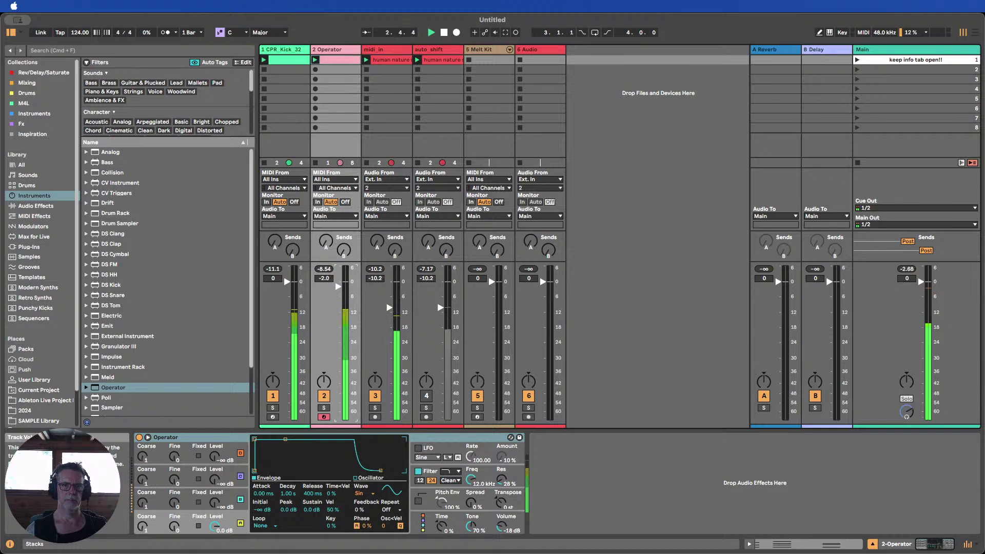
Reopen the chord clip, select the third chord's notes and set that chord's offset to -1/2
double_click(343, 59)
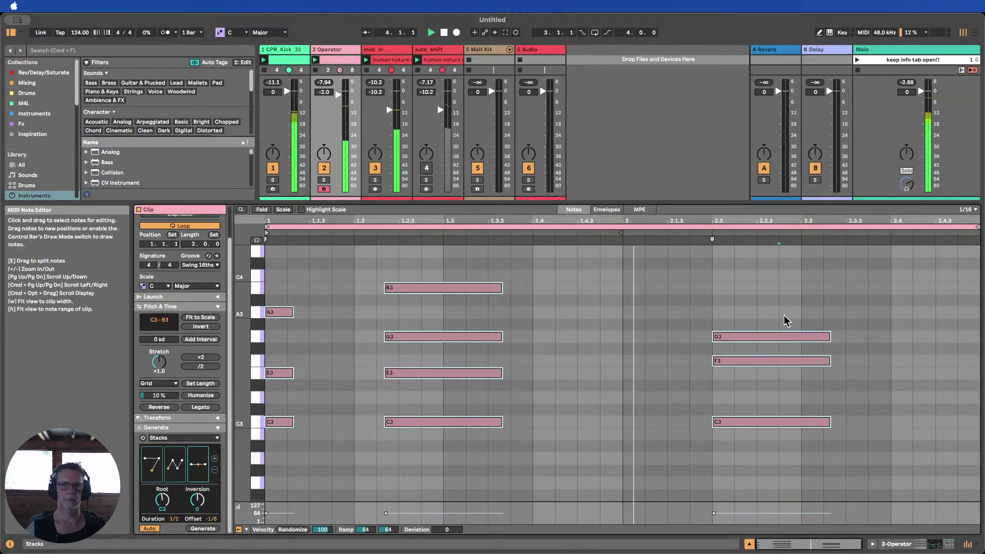
drag(786, 429, 774, 318)
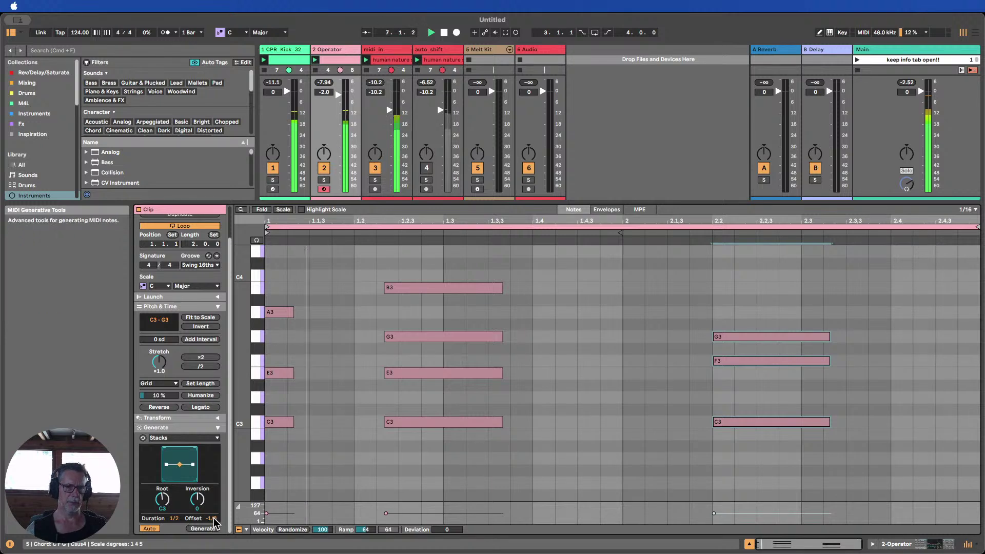
drag(212, 519, 211, 533)
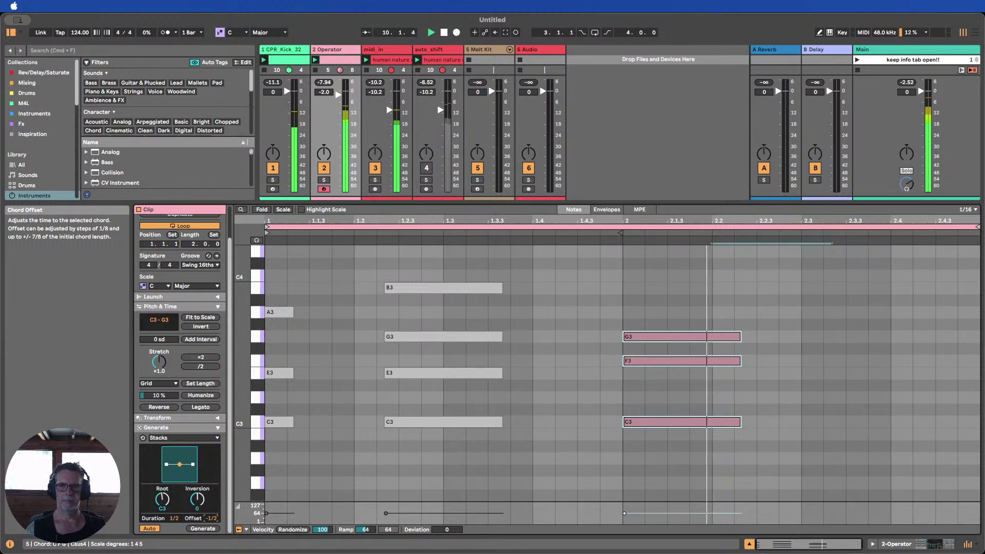
click(724, 482)
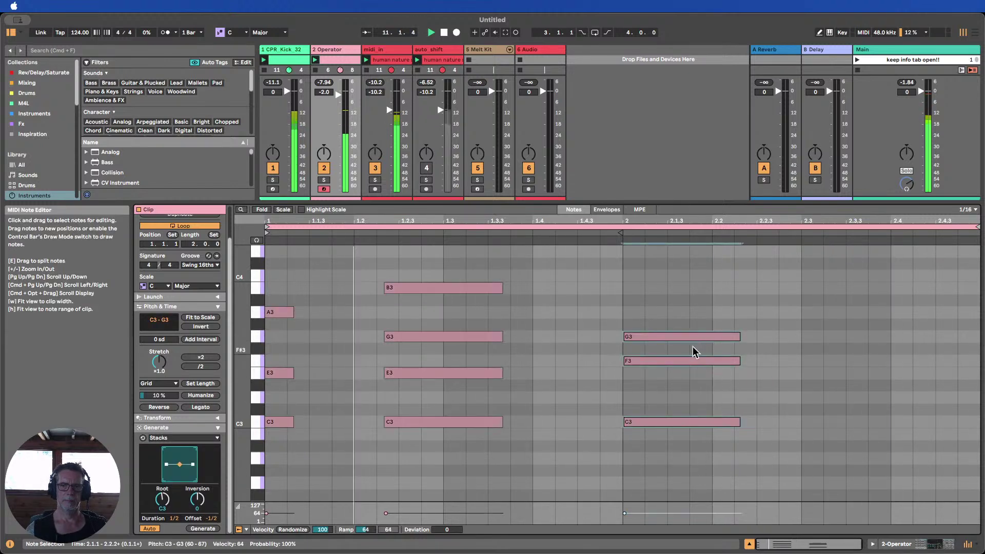
Select the third chord's notes and set that chord's duration to 7/8
drag(678, 283, 695, 426)
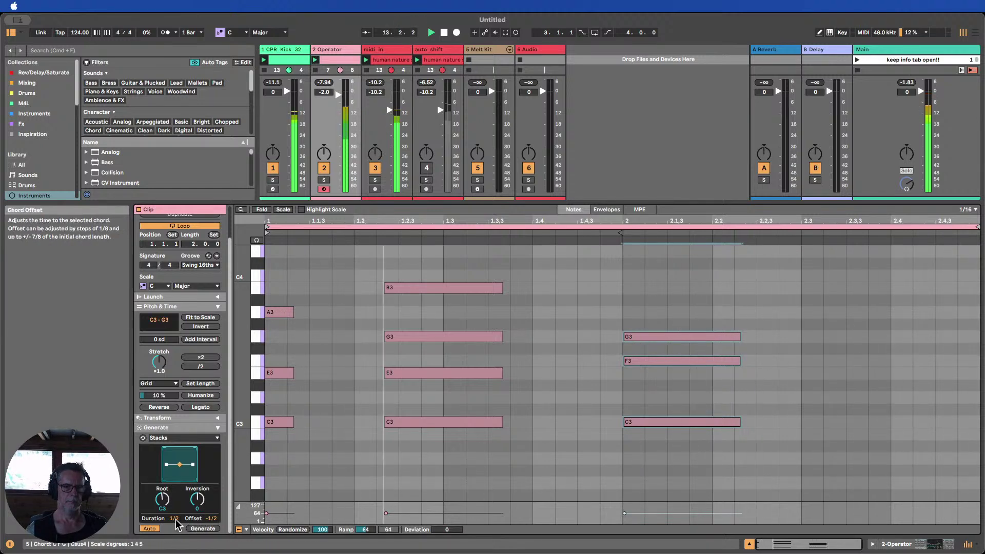
drag(173, 518, 174, 508)
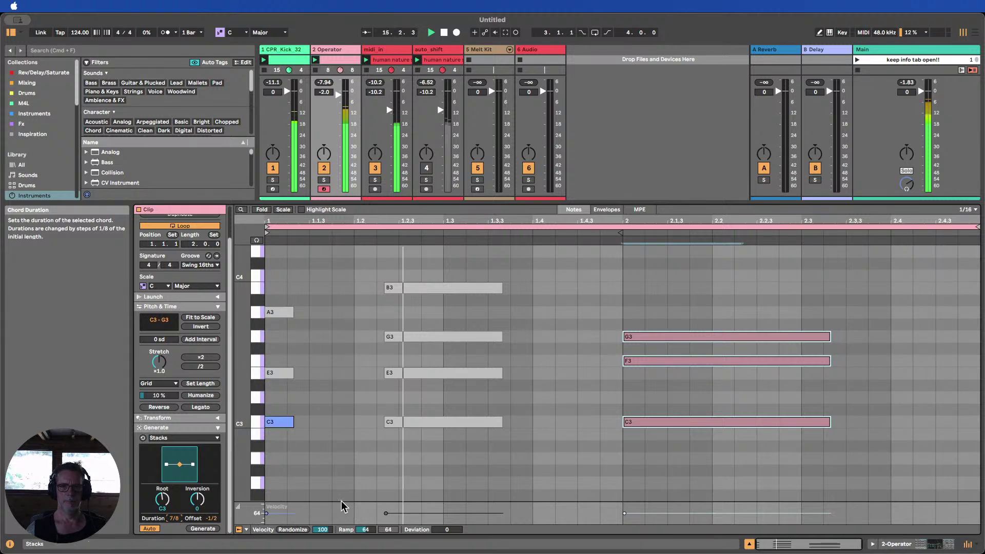
key(super+a)
Set Operator's oscillator B to a Saw D wave at -17 dB and the spread to 10%
key(shift+Tab)
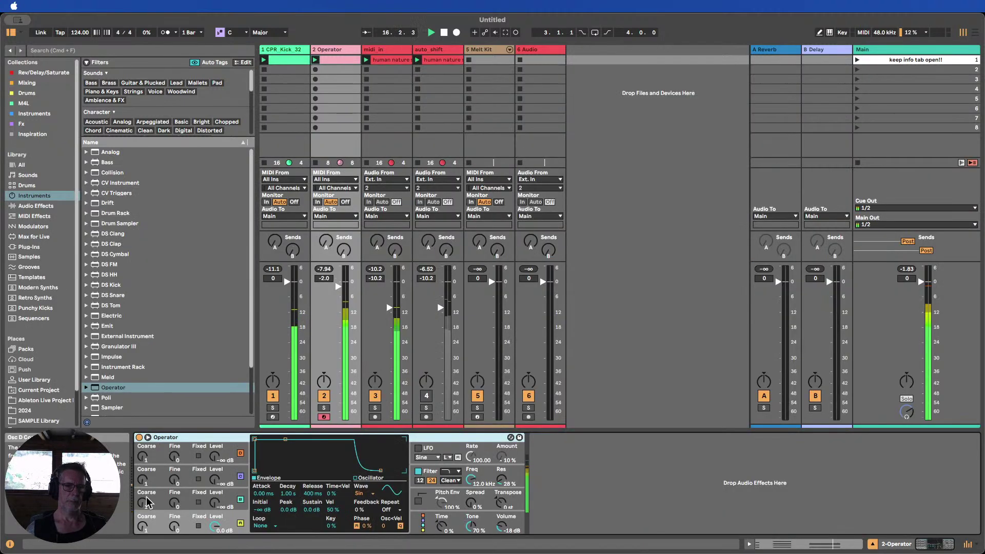
drag(219, 508, 219, 505)
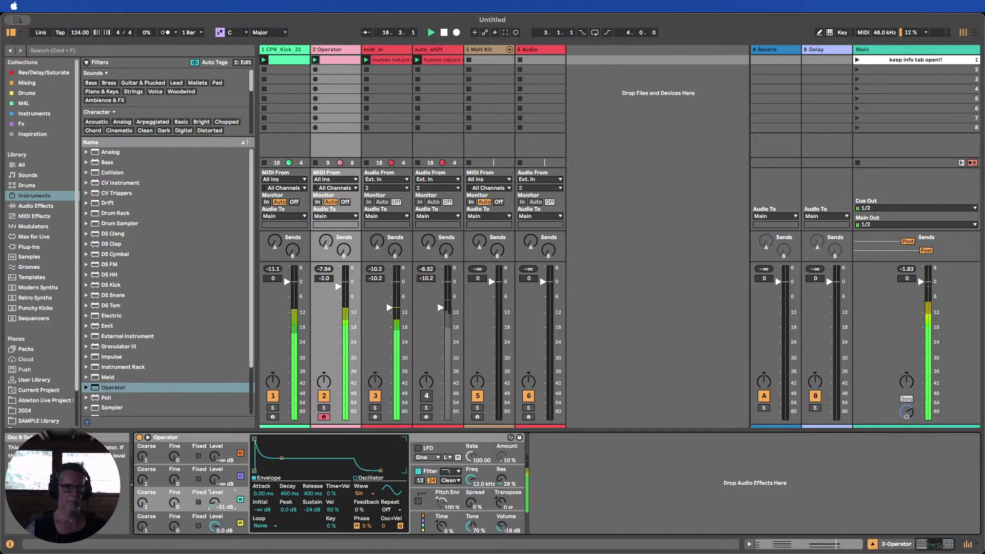
click(373, 493)
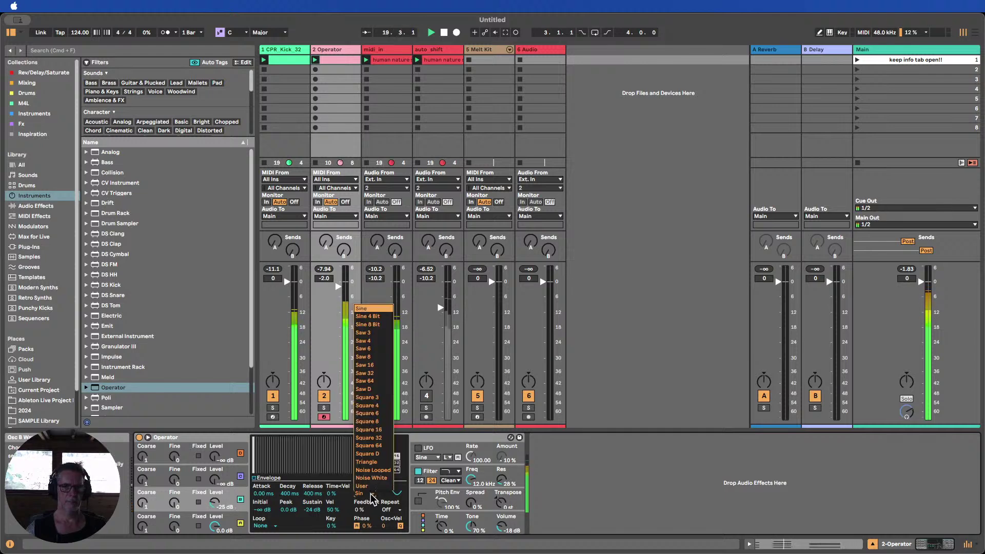
click(368, 396)
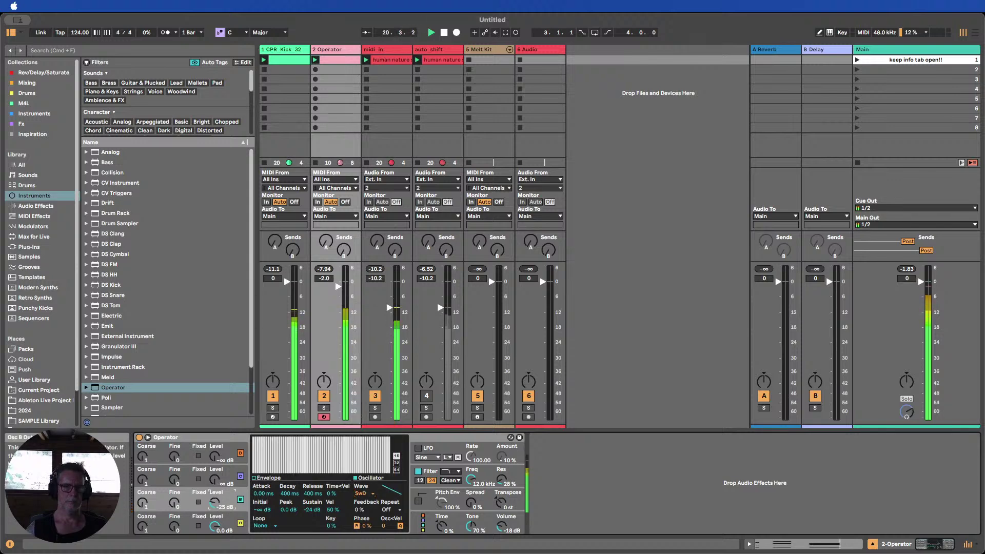
drag(216, 503, 215, 502)
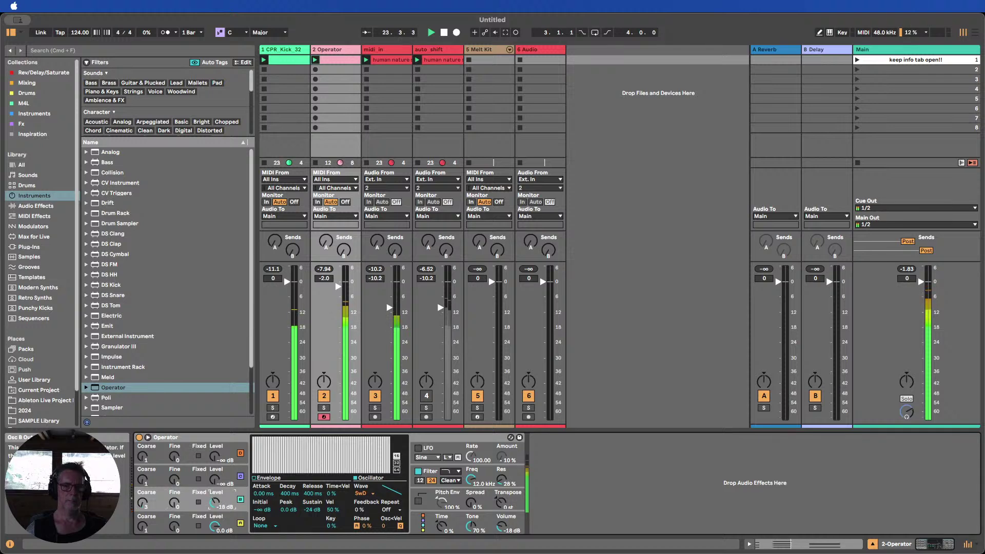
drag(470, 500, 470, 495)
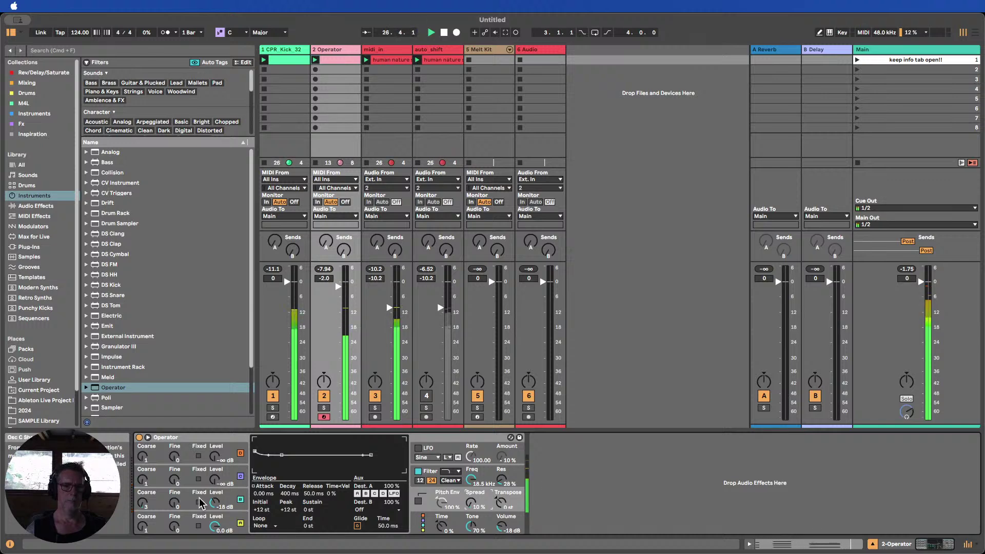
drag(214, 504, 214, 504)
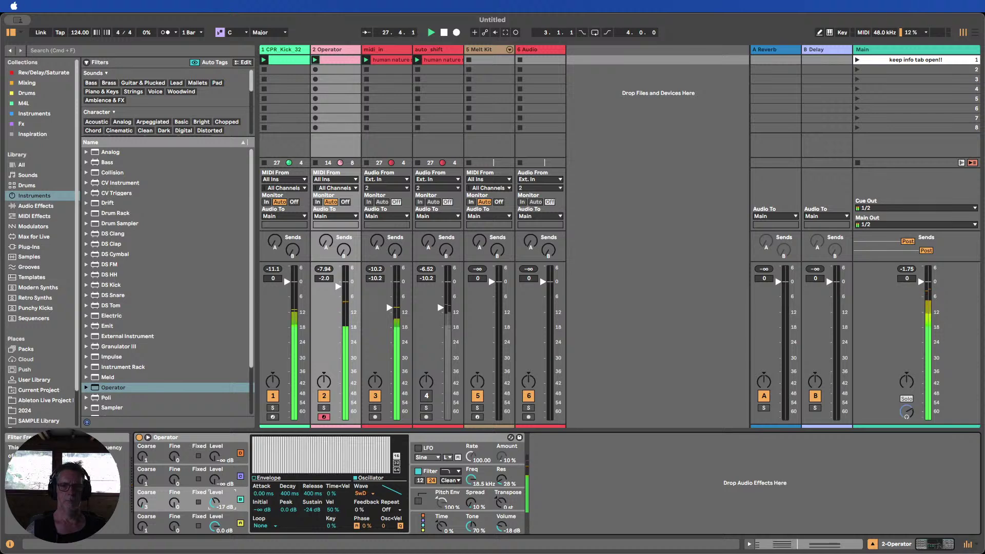
Lower Operator's filter frequency to about 961 Hz, set the filter envelope amount to 54%, and return the frequency to 18.5 kHz
drag(470, 479, 469, 492)
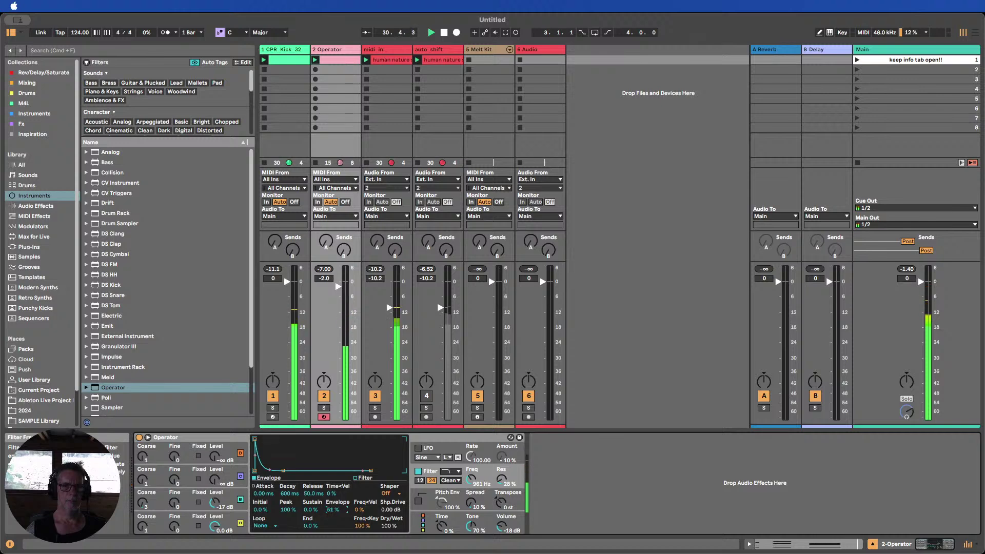
drag(336, 510, 336, 508)
drag(470, 478, 470, 466)
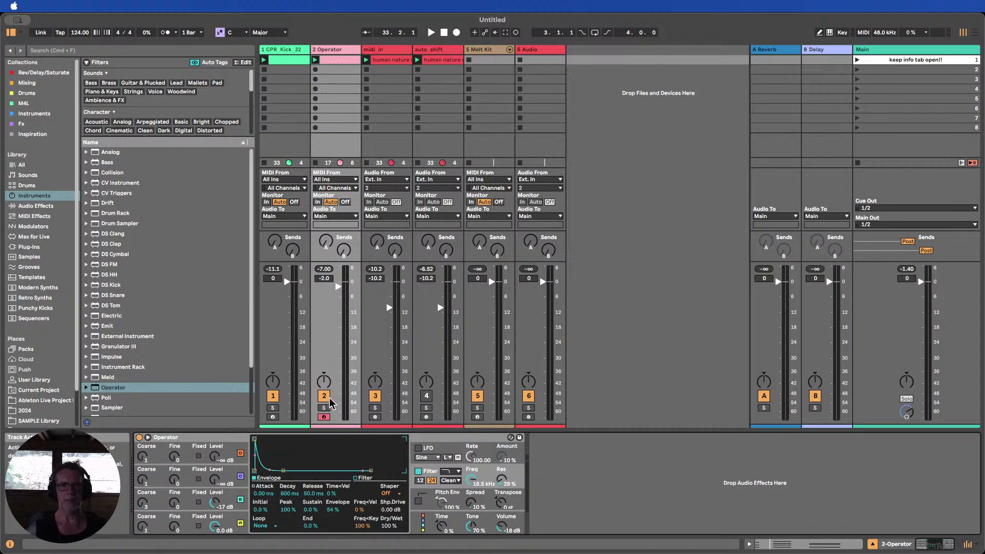
Duplicate the Operator track's chord clip into the second slot and name the copy 2
click(331, 52)
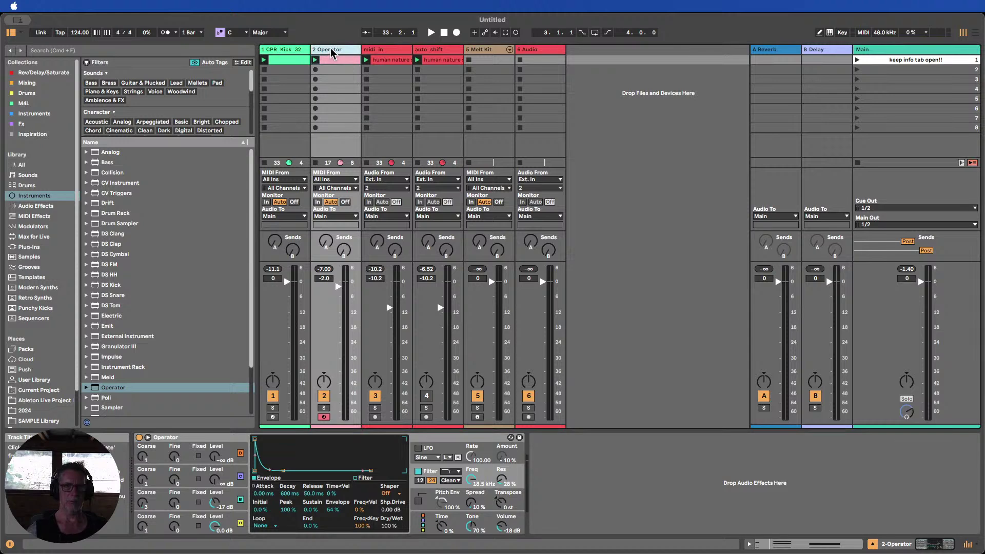
double_click(331, 61)
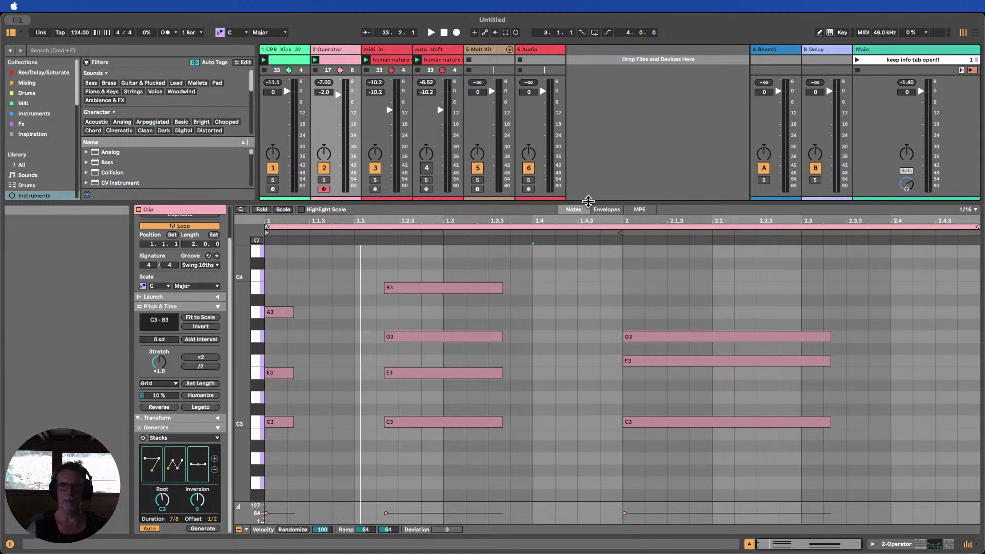
drag(587, 203, 592, 307)
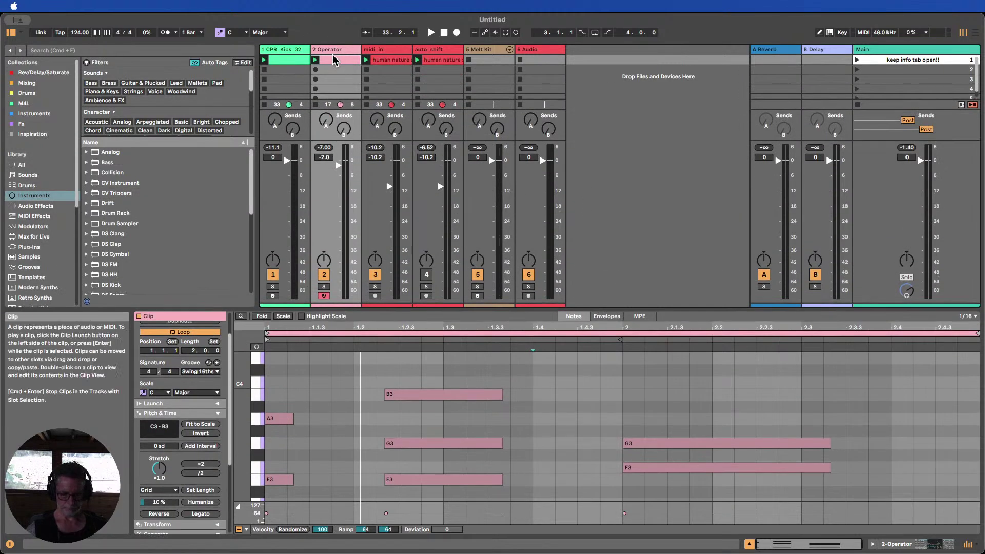
key(super+d)
key(Delete)
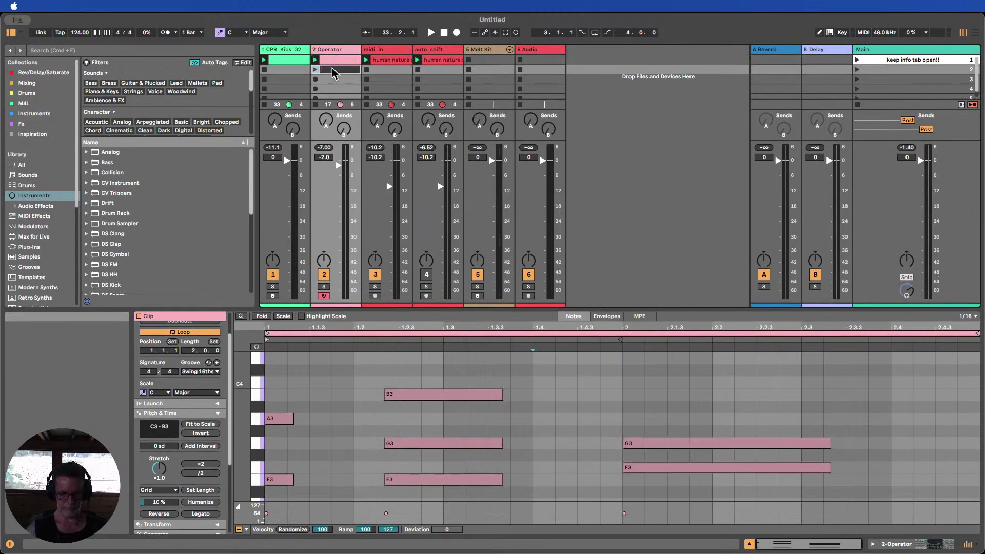
click(347, 79)
click(340, 71)
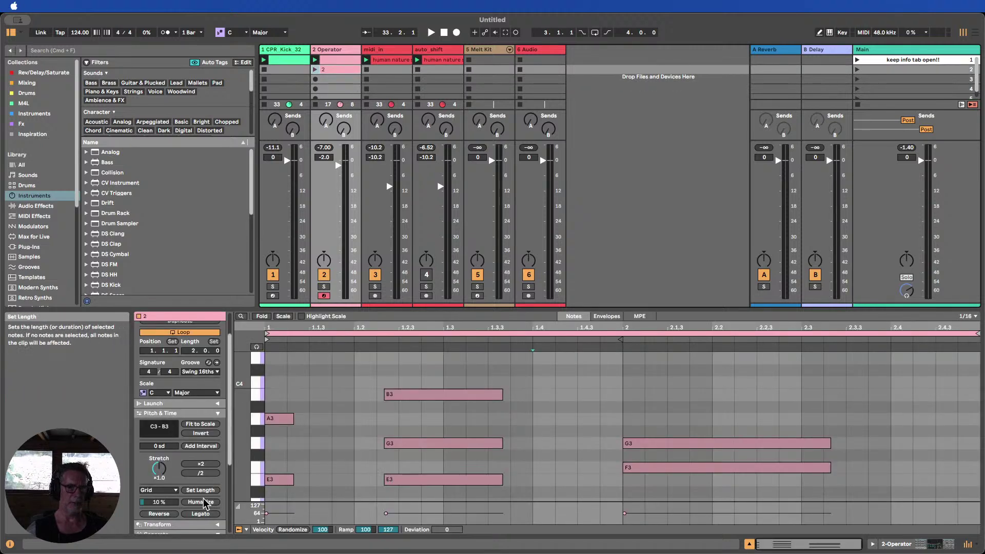
Apply Legato to all notes in clip 2 and play the result
click(340, 413)
key(super+a)
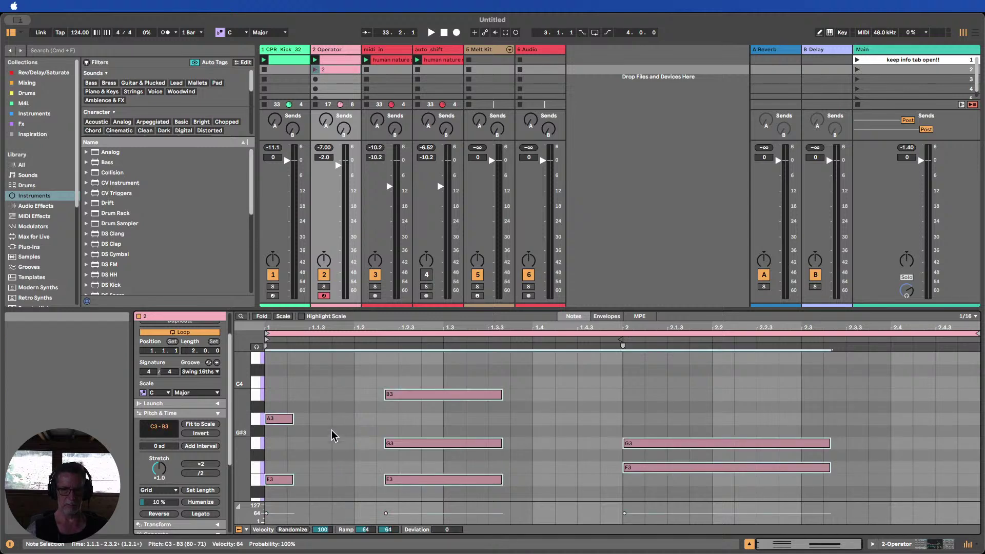
click(201, 513)
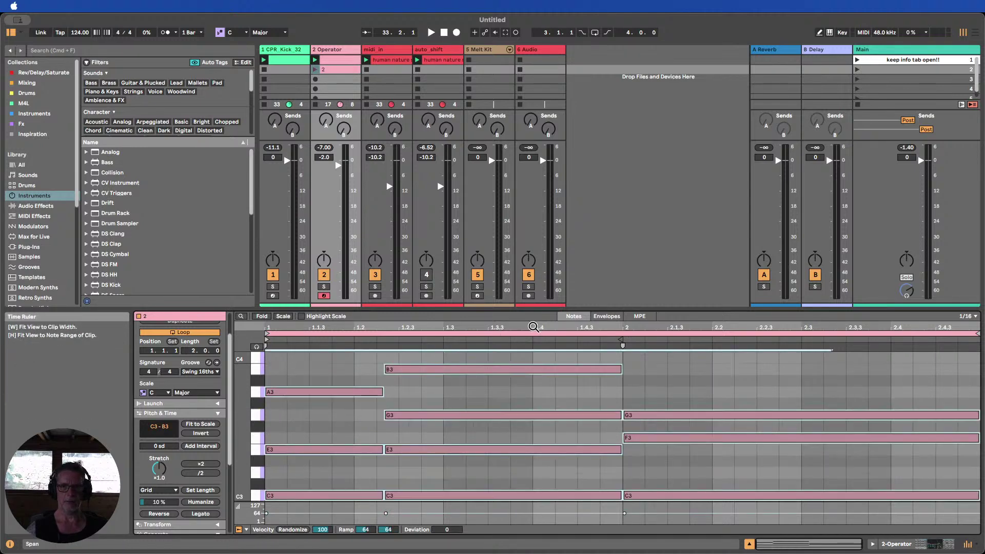
key(space)
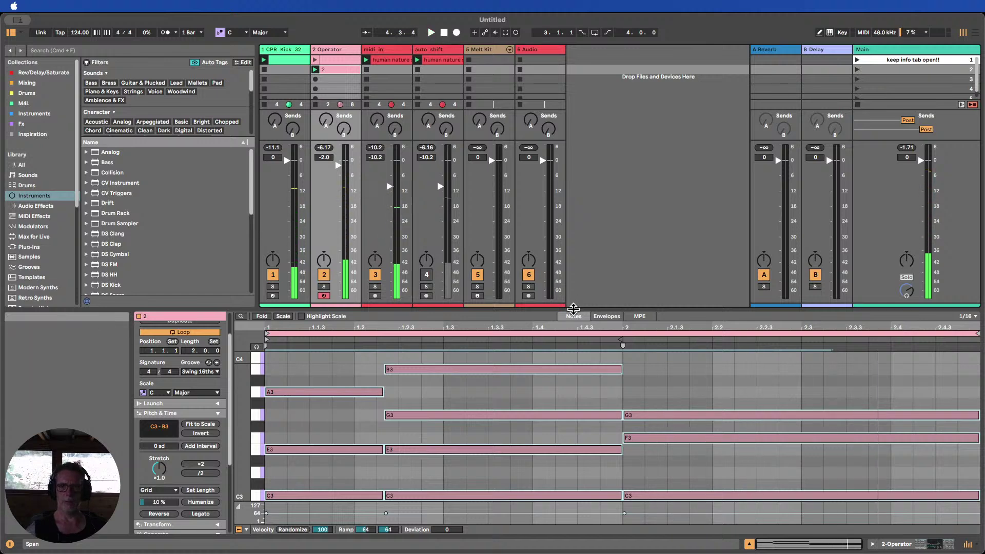
Delete clip 2, duplicate the original chord clip into the second slot again, and enlarge the note editor
key(Delete)
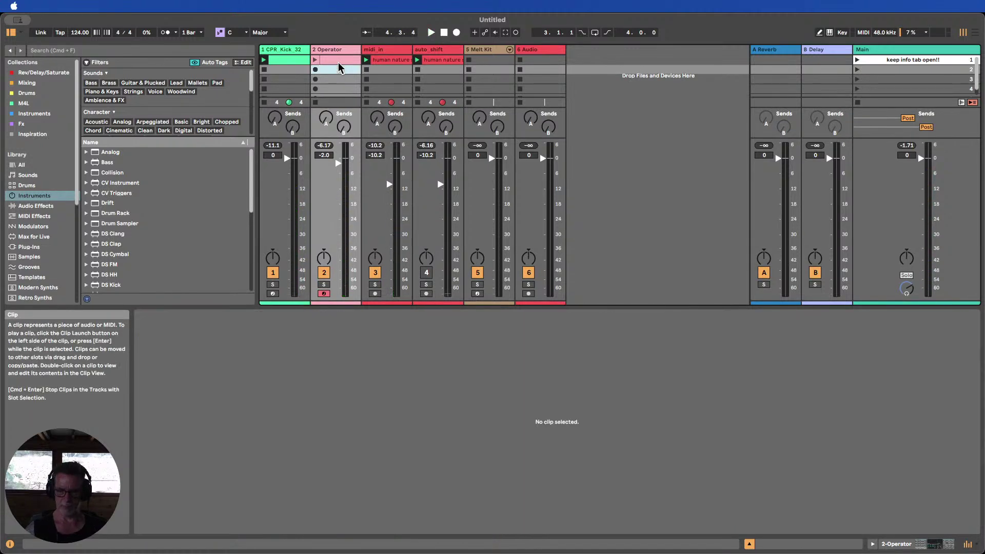
click(333, 61)
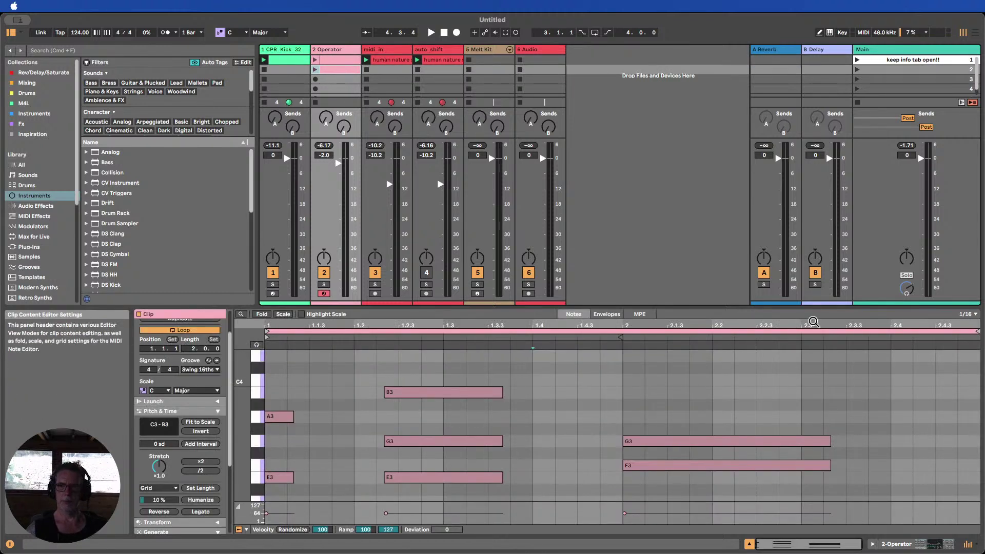
scroll(839, 408, down, 2)
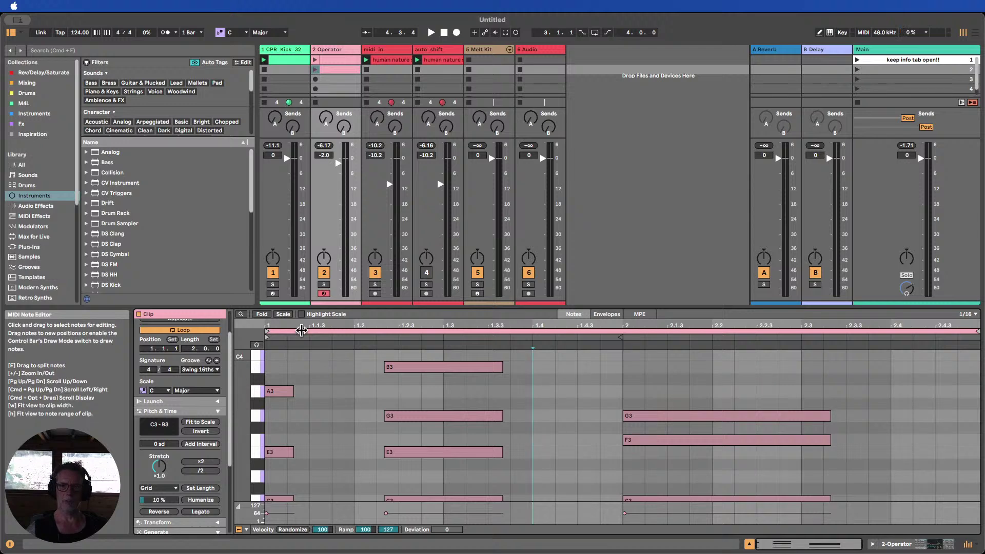
drag(329, 308, 330, 208)
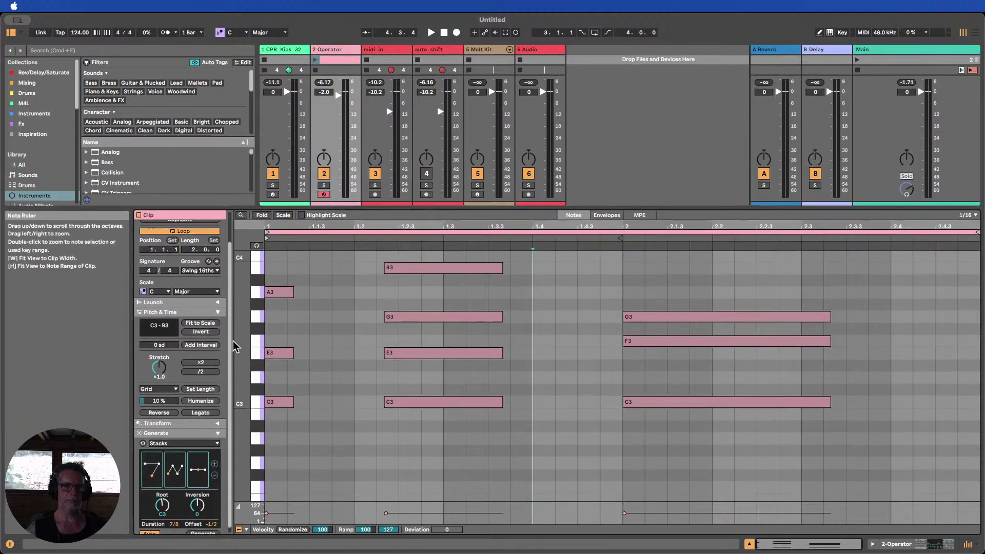
Turn off Auto for Stacks and set the third chord's duration to 1/4 and its offset to 0
drag(237, 341, 224, 338)
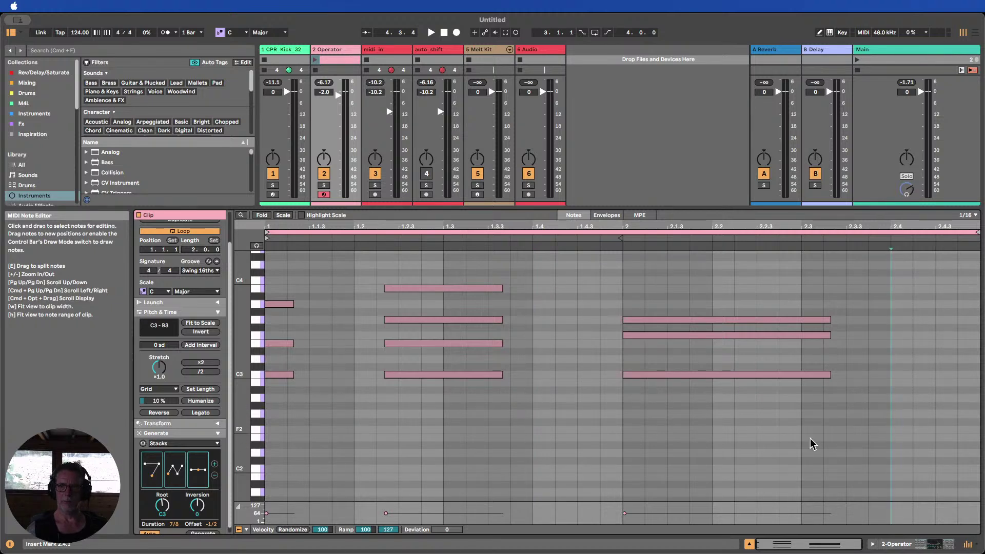
scroll(205, 452, down, 1)
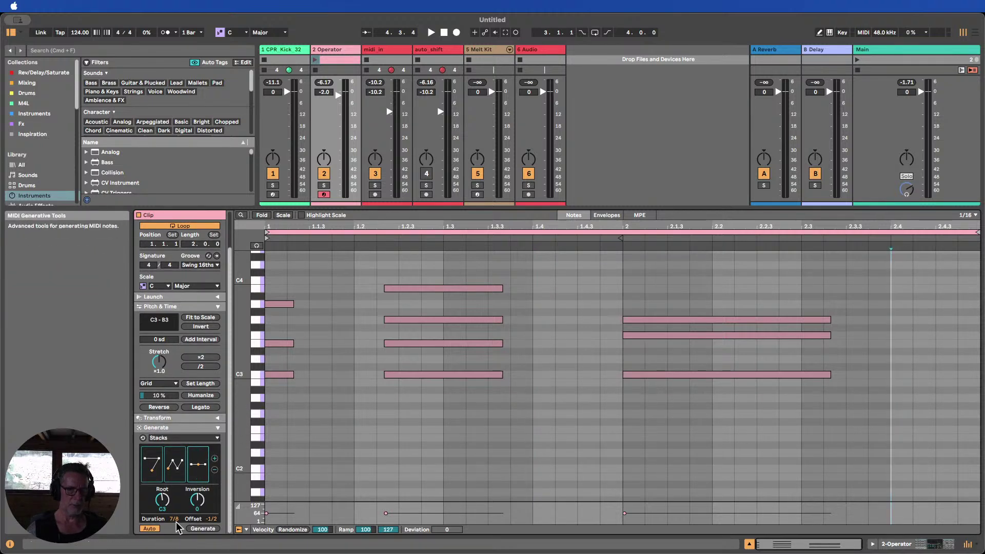
click(149, 528)
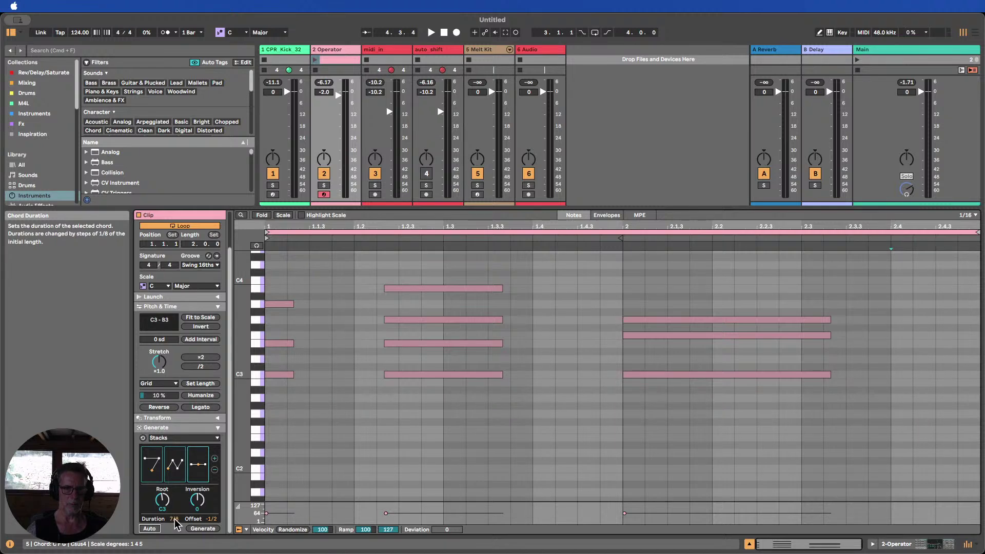
drag(175, 519, 175, 529)
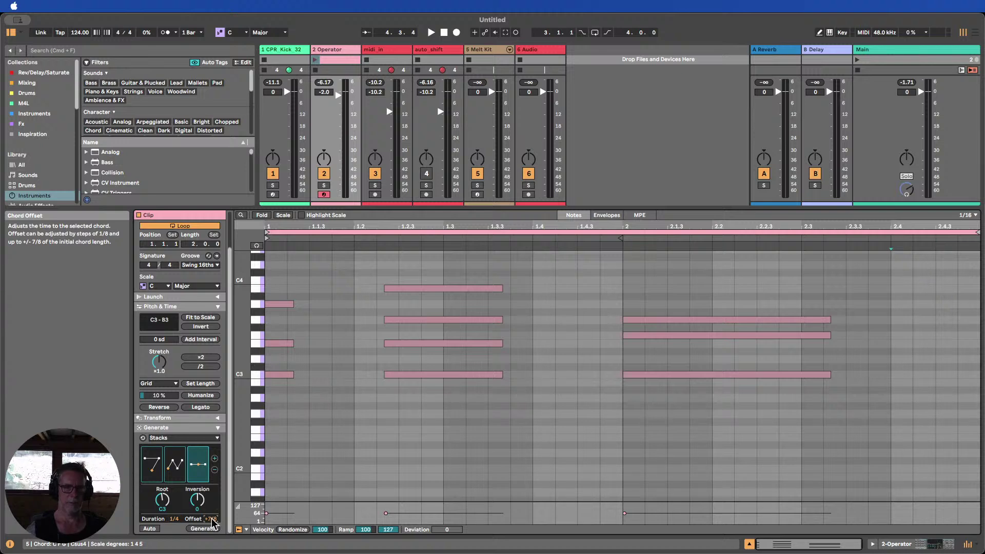
drag(212, 523, 219, 541)
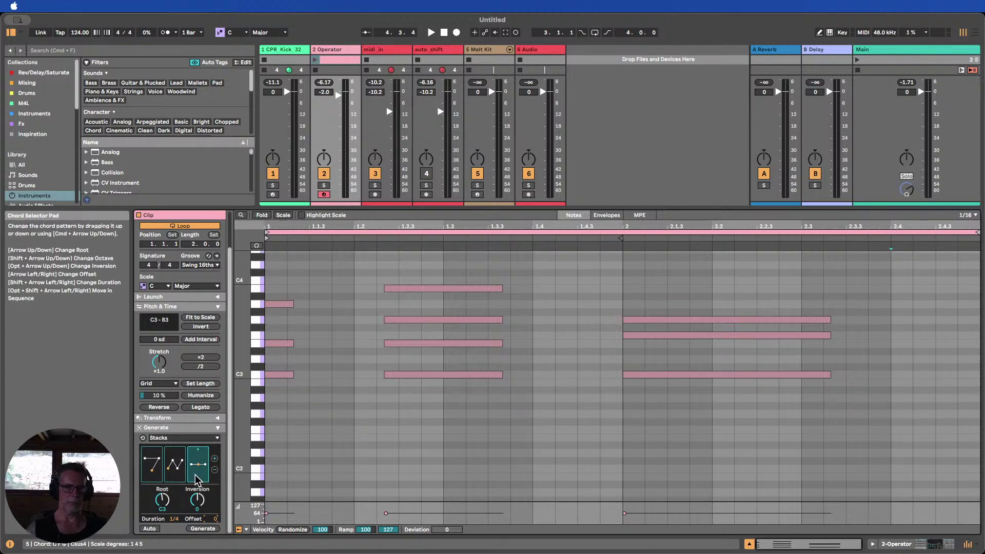
Add a fourth chord to the Stacks sequence and delete it again
click(215, 459)
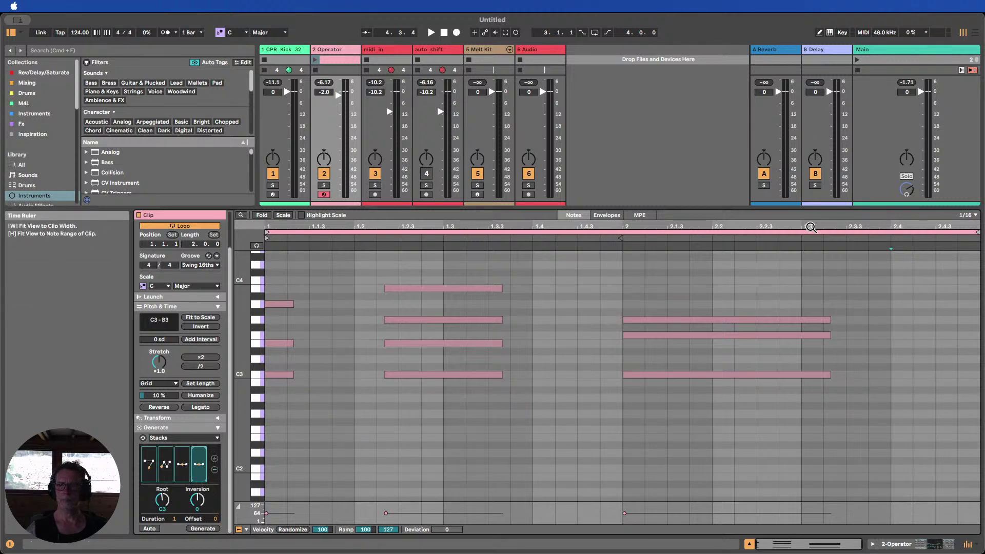
click(810, 227)
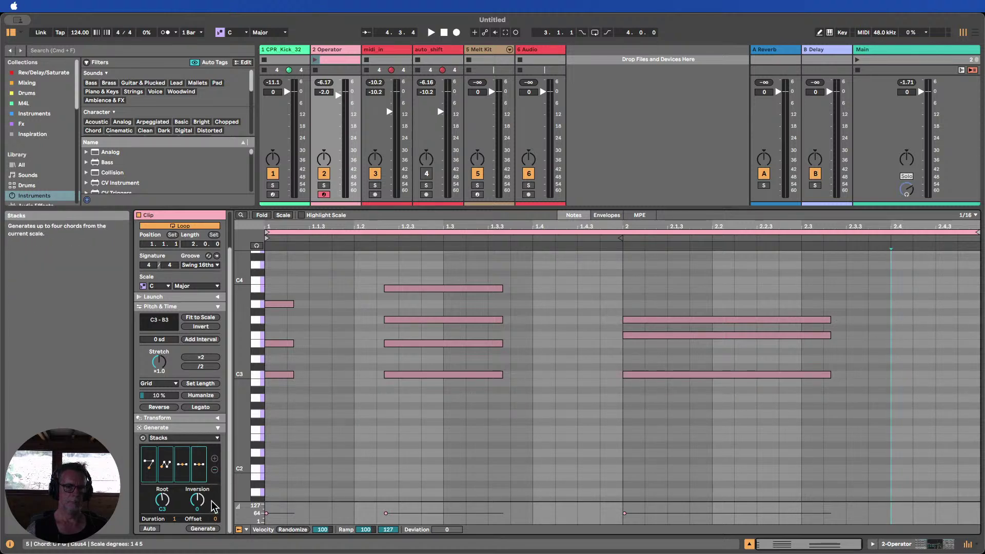
click(524, 416)
scroll(697, 320, up, 2)
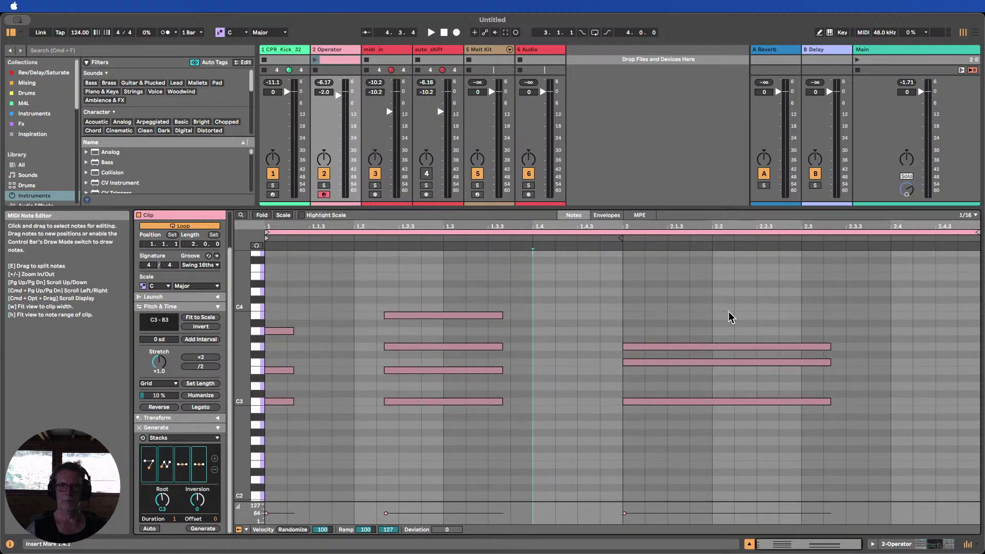
drag(256, 343, 231, 345)
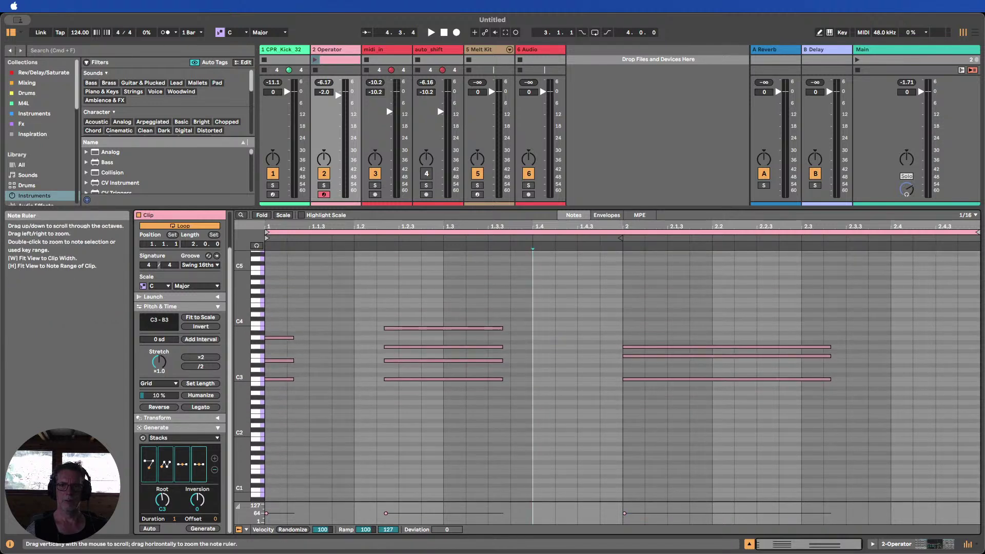
click(756, 420)
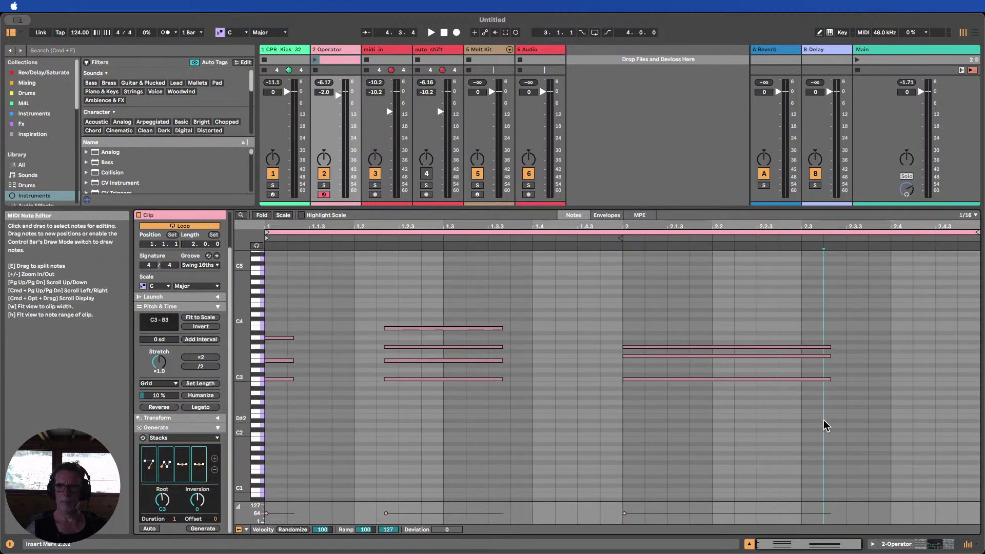
click(823, 420)
click(890, 409)
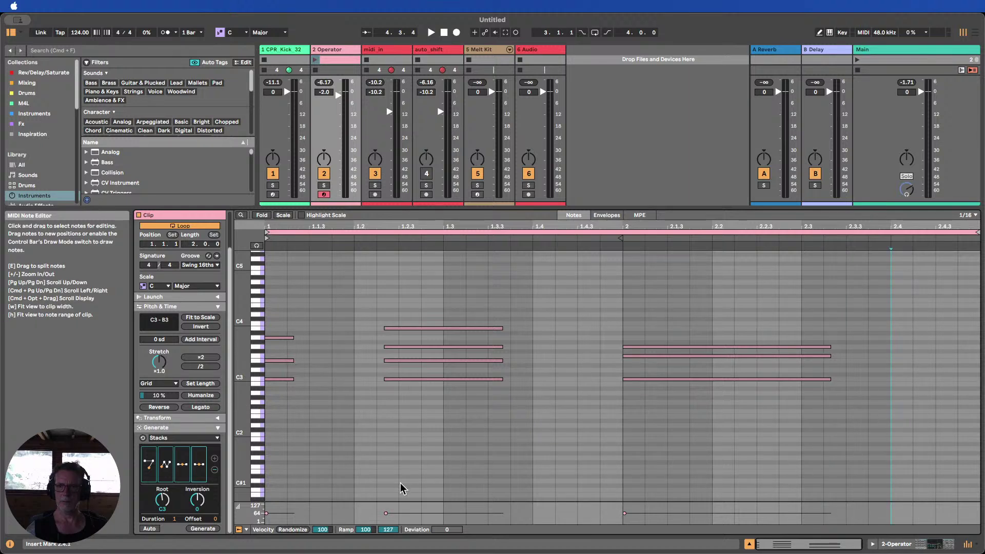
click(214, 470)
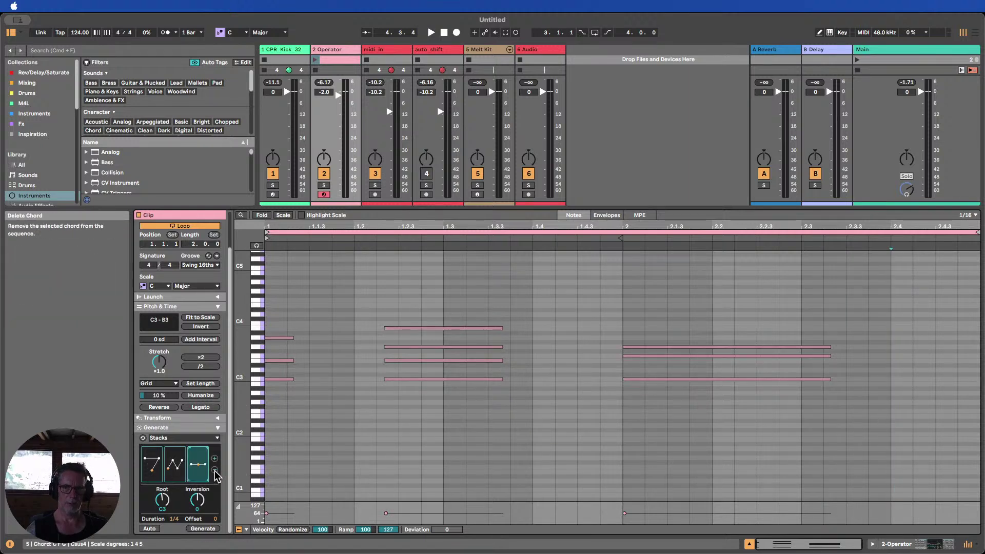
click(800, 412)
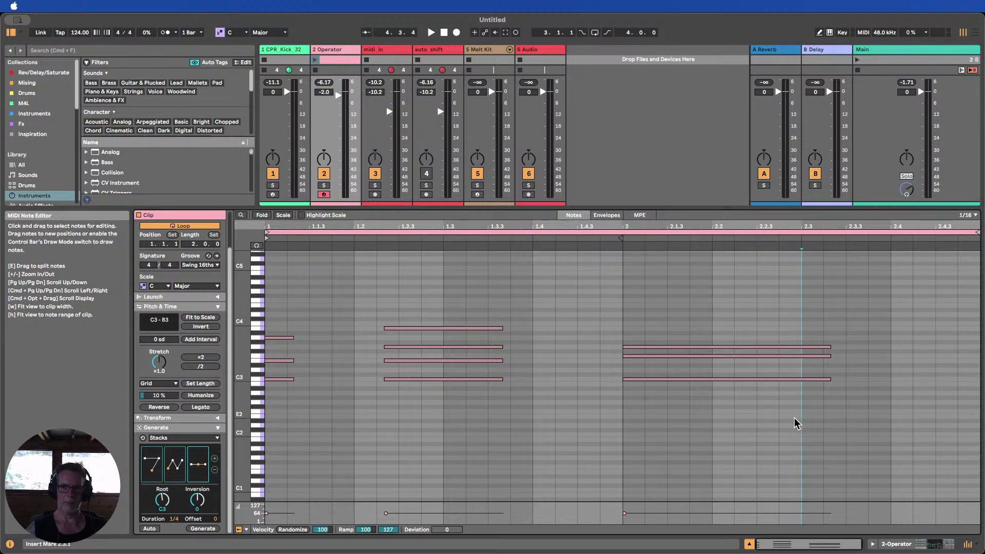
click(214, 458)
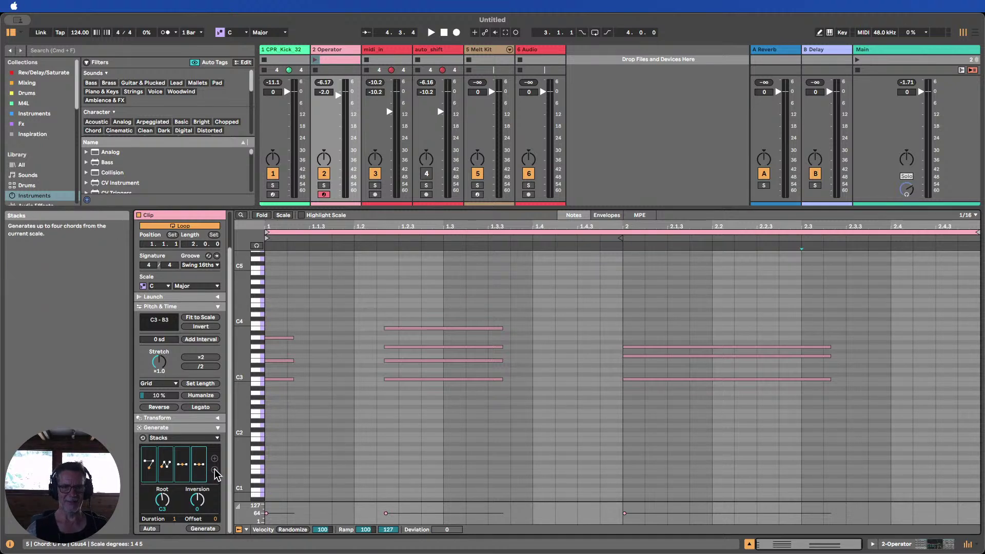
click(214, 470)
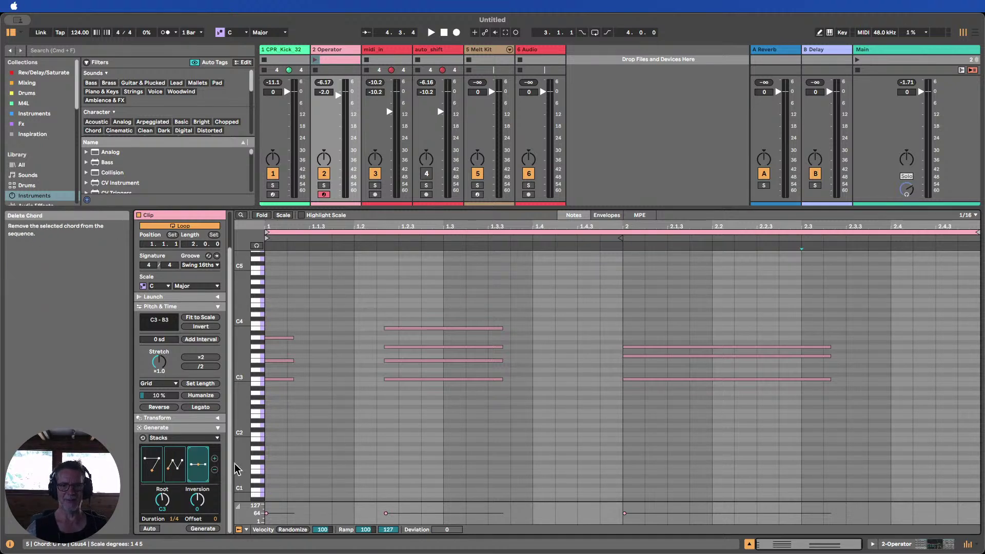
Turn on Auto for Stacks with the insert marker at 2.4, and undo the chord it generates
click(891, 397)
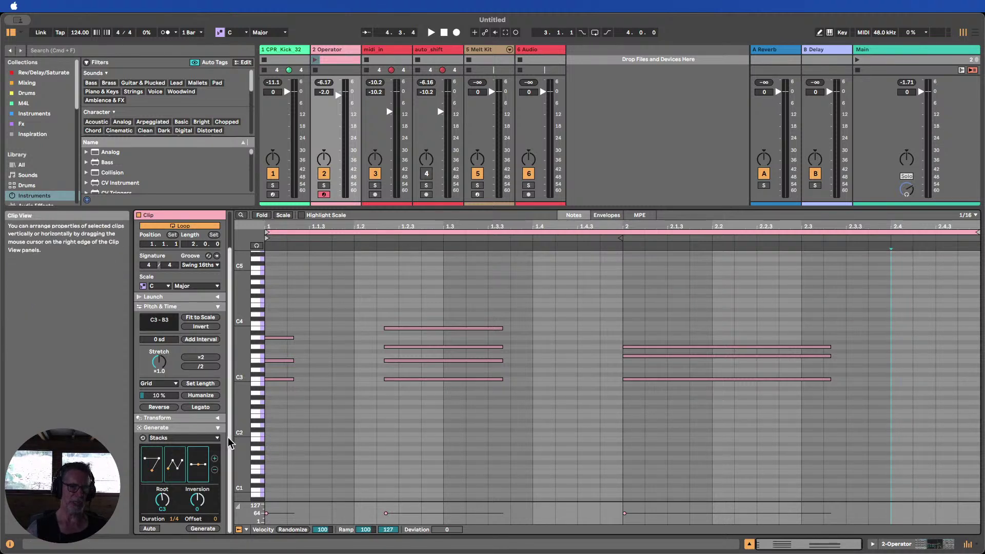
click(150, 529)
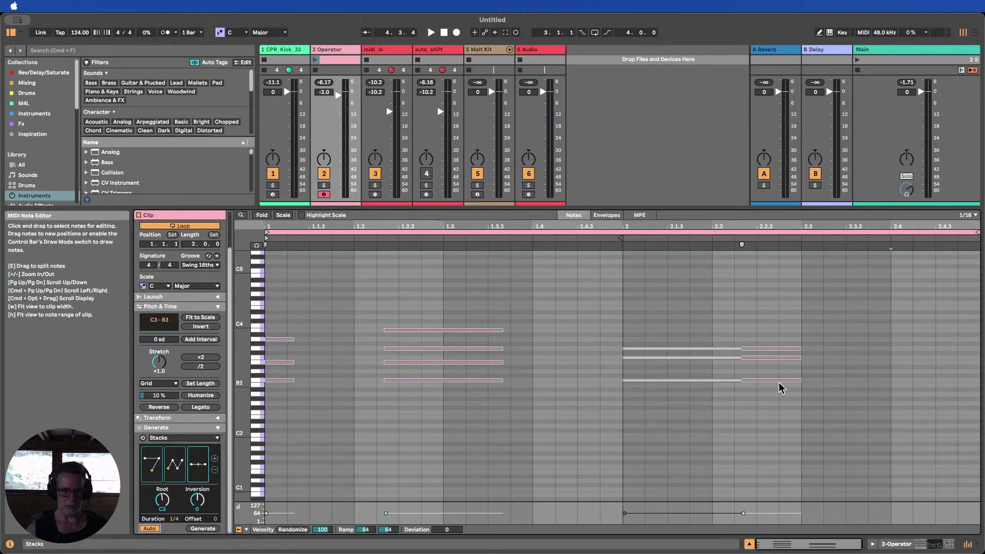
key(super+z)
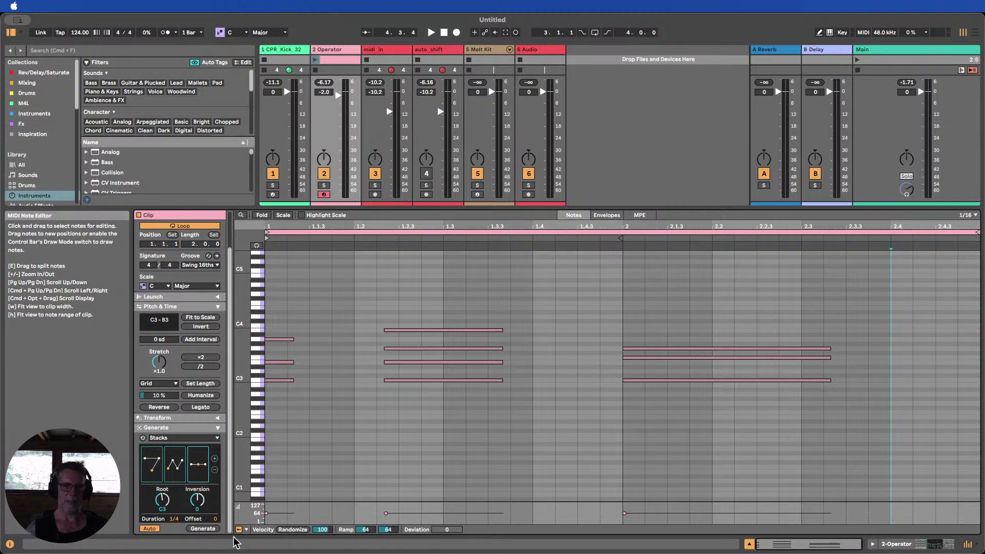
click(151, 529)
click(151, 529)
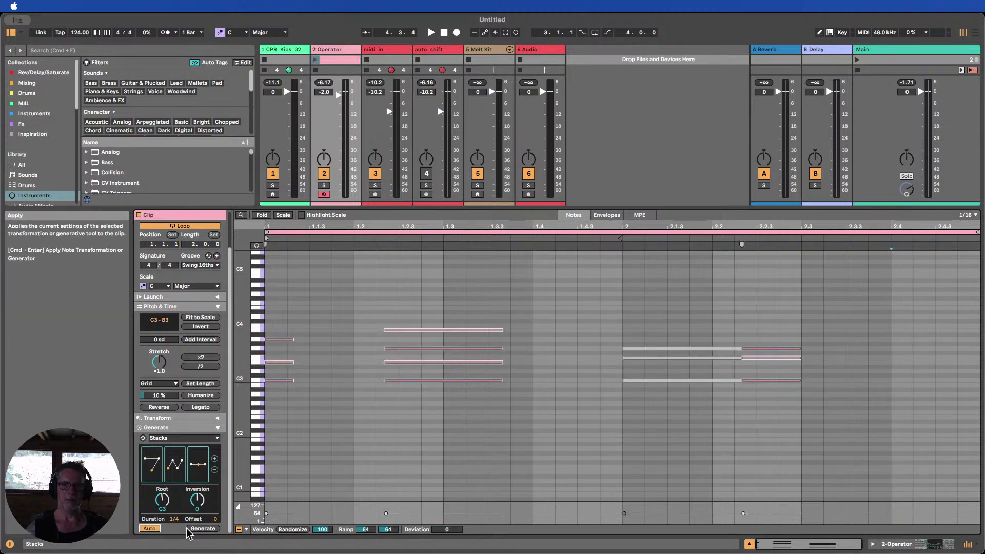
key(super+z)
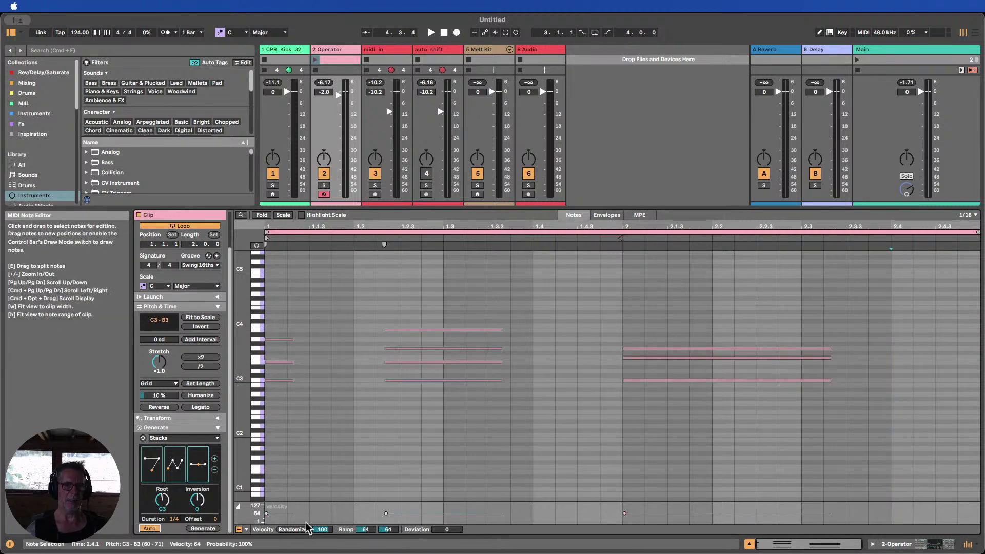
Generate the Stacks chord again with the insert marker at 2.4 and set its offset to +5/8
click(888, 392)
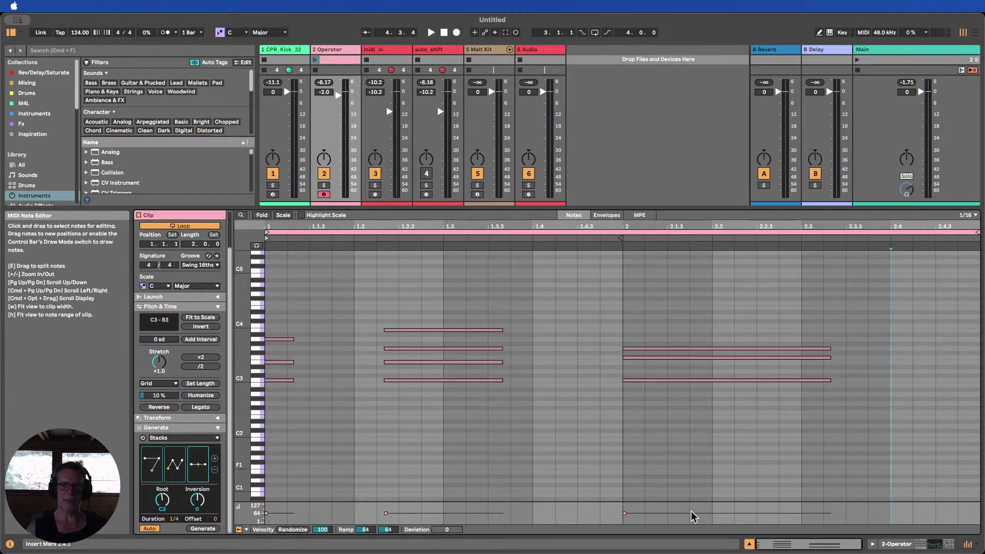
click(202, 530)
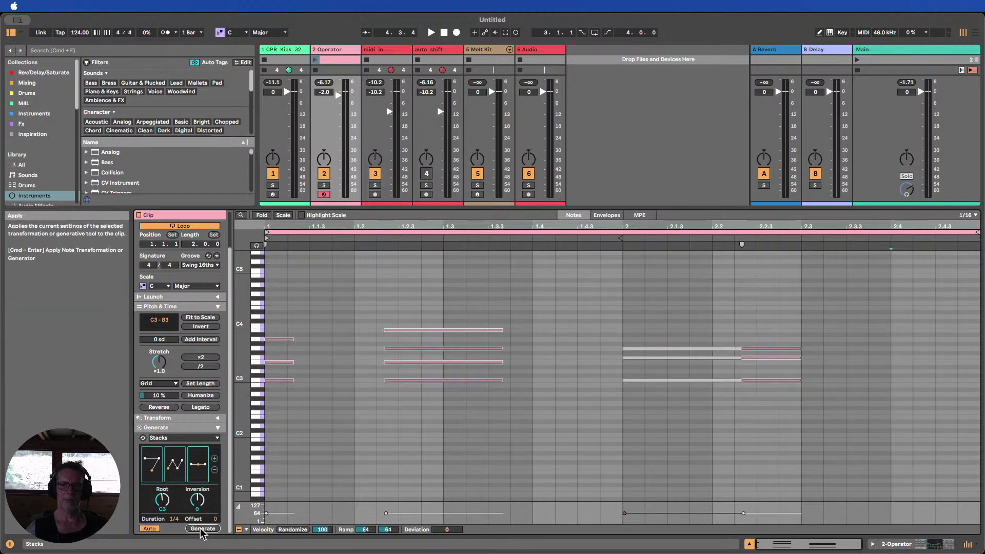
drag(211, 519, 210, 498)
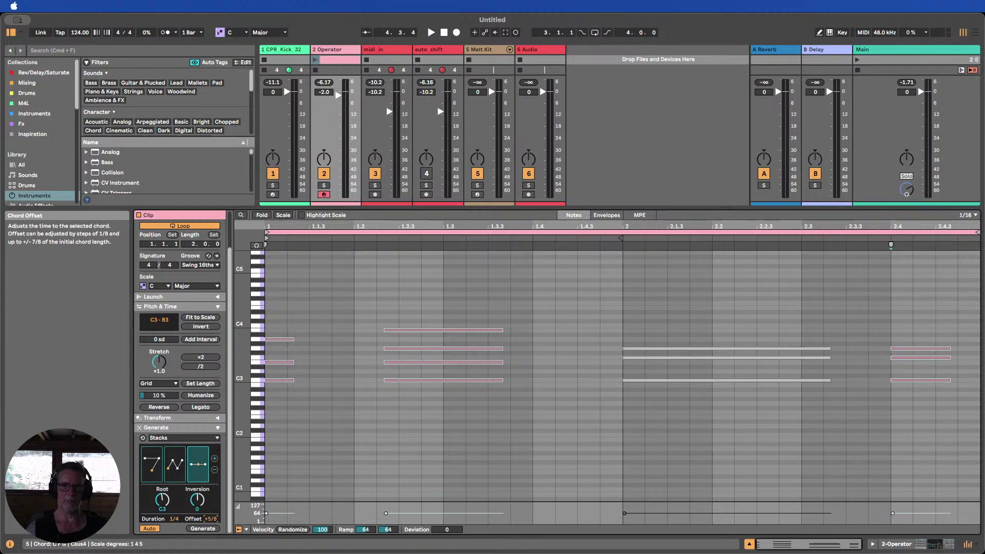
Select the notes at 2.4, change their chord pattern to C6/9 with inversion -1, and play the clip
drag(919, 488, 919, 312)
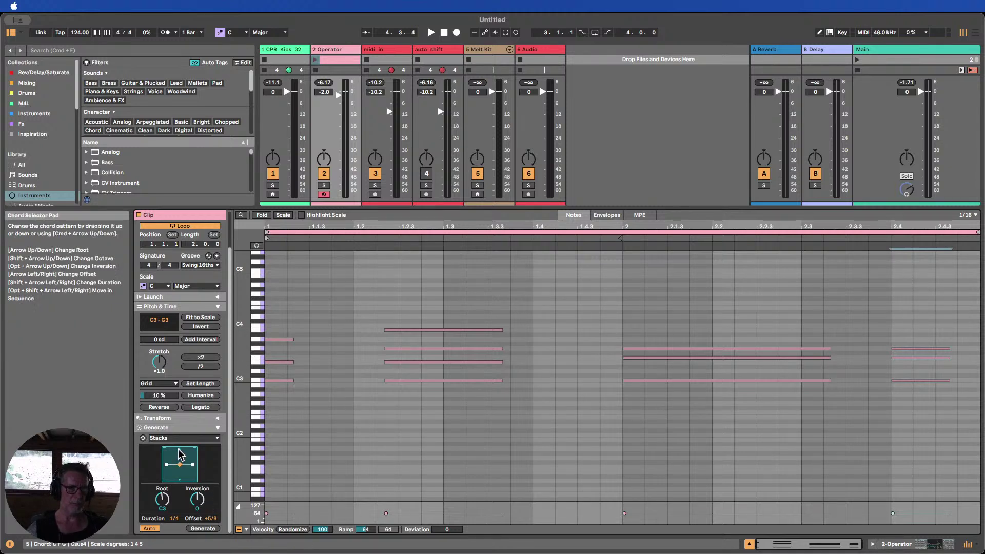
key(super+Up)
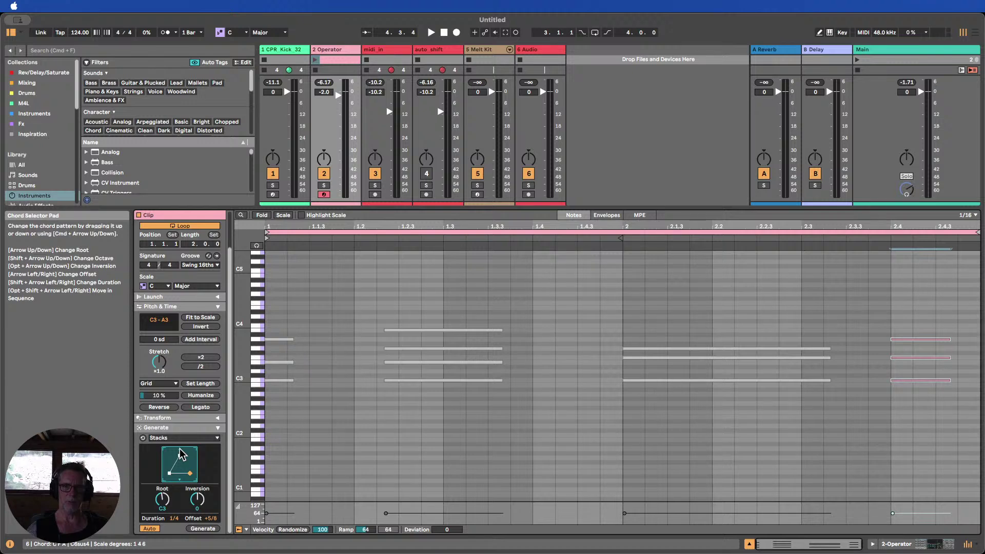
key(super+Up)
key(super+Up)
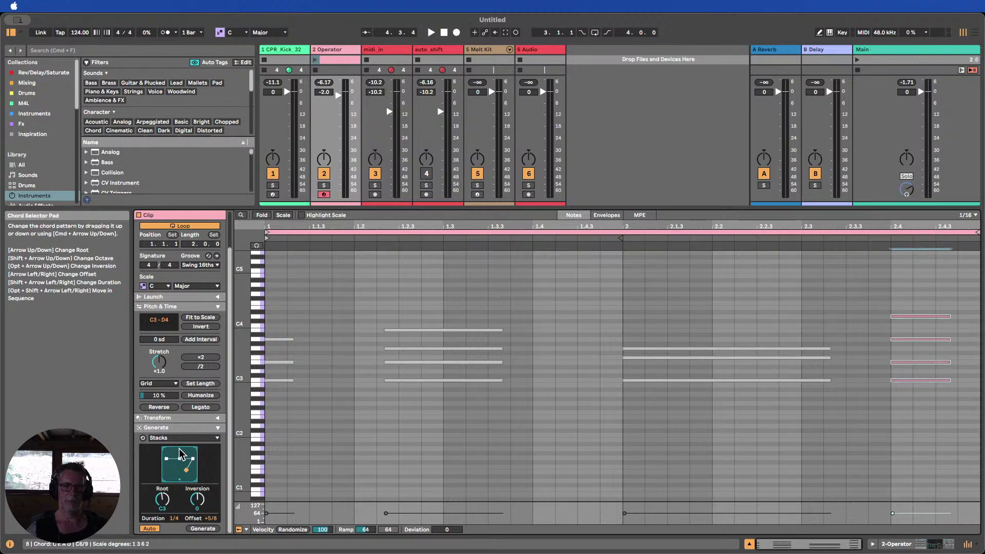
drag(197, 499, 197, 506)
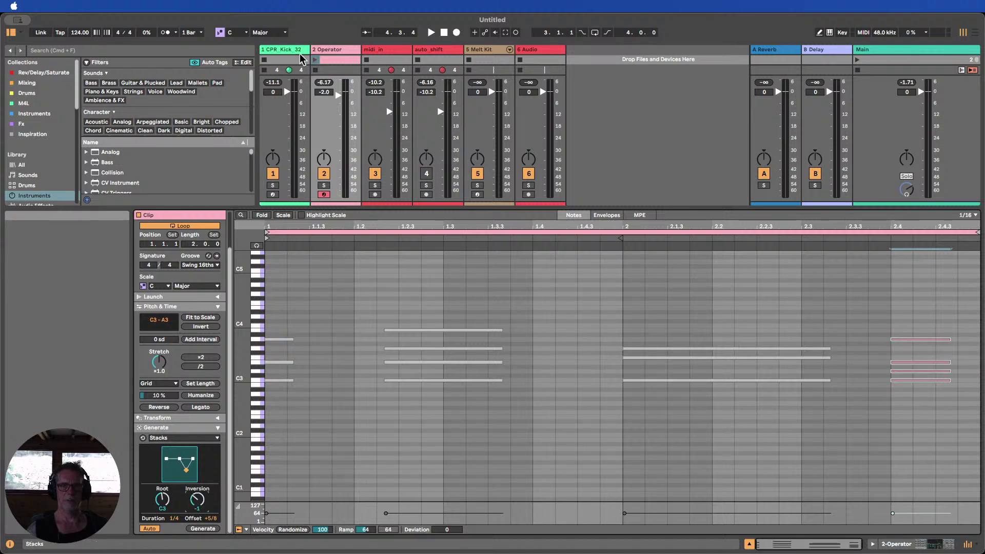
key(space)
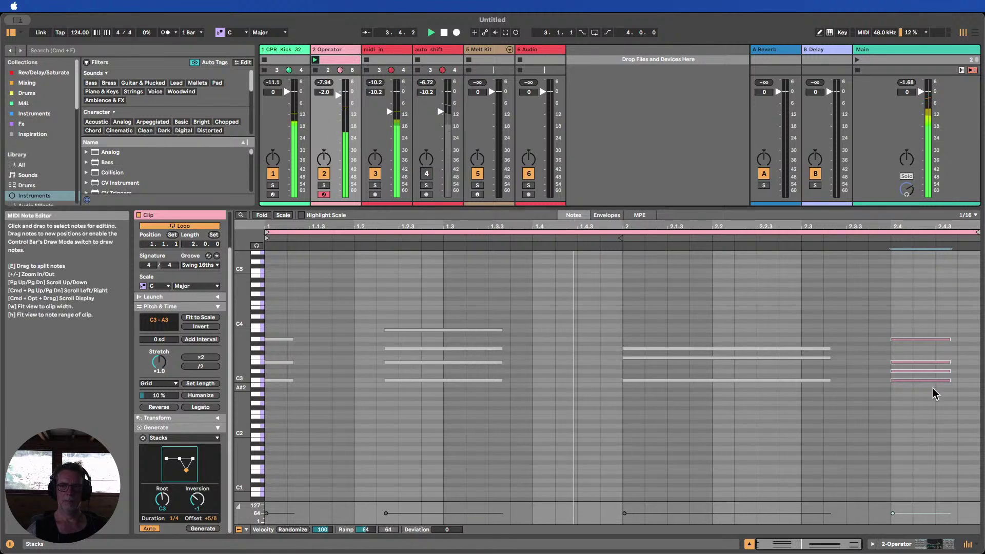
Set the inversion of the chord at 2.4 to 0 and change its pattern to the three notes C, D and G
click(926, 288)
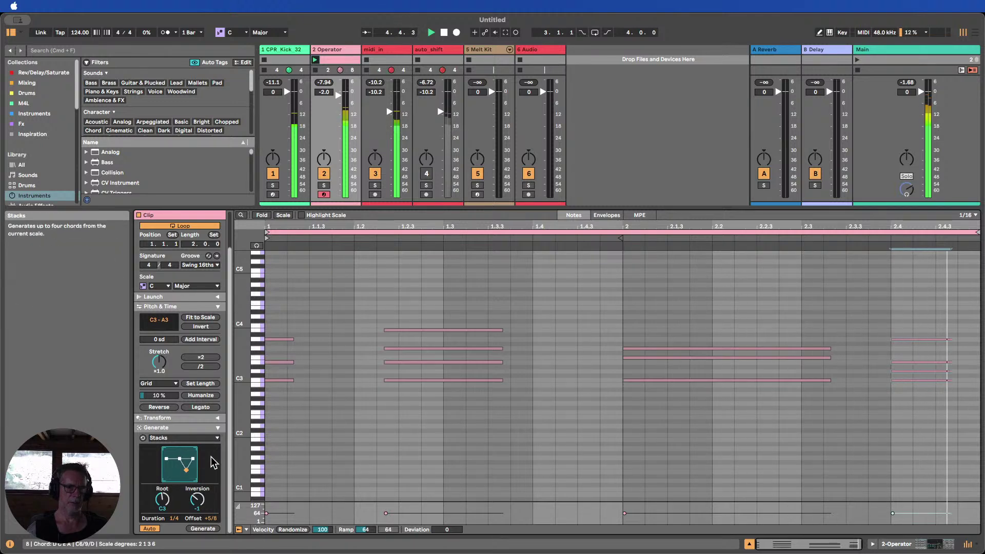
drag(186, 469, 186, 469)
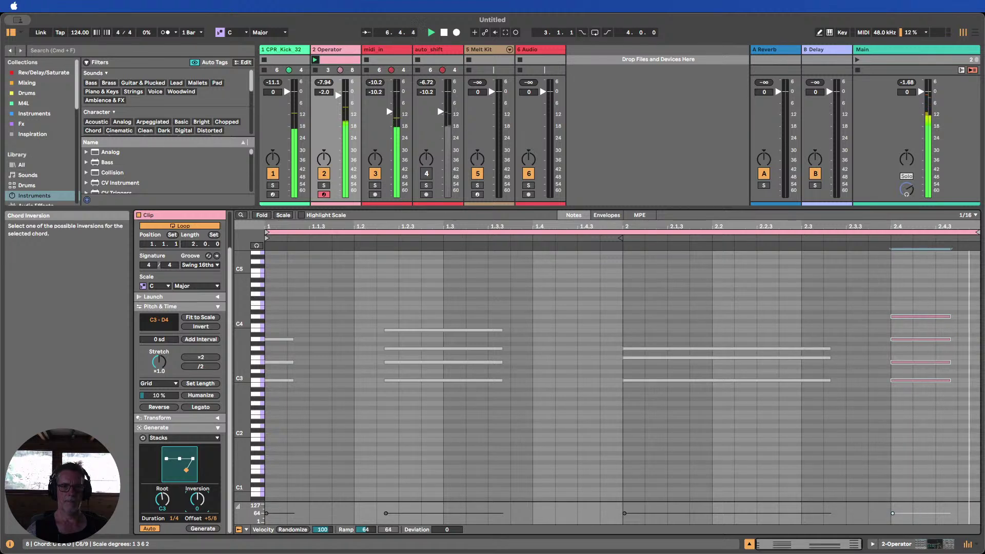
click(179, 450)
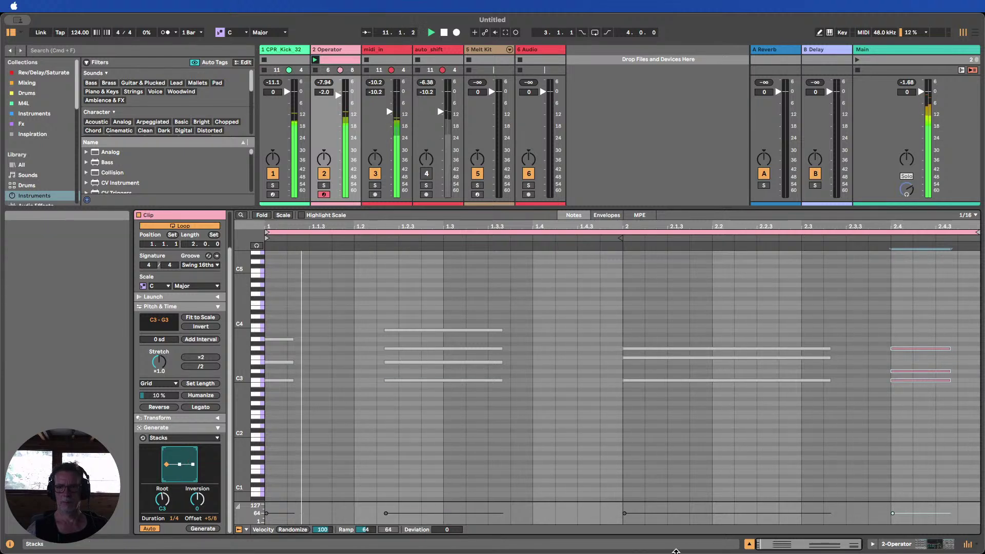
Open and launch the vocal clip on the midi_in track with the metronome on and the track soloed
key(super+alt+l)
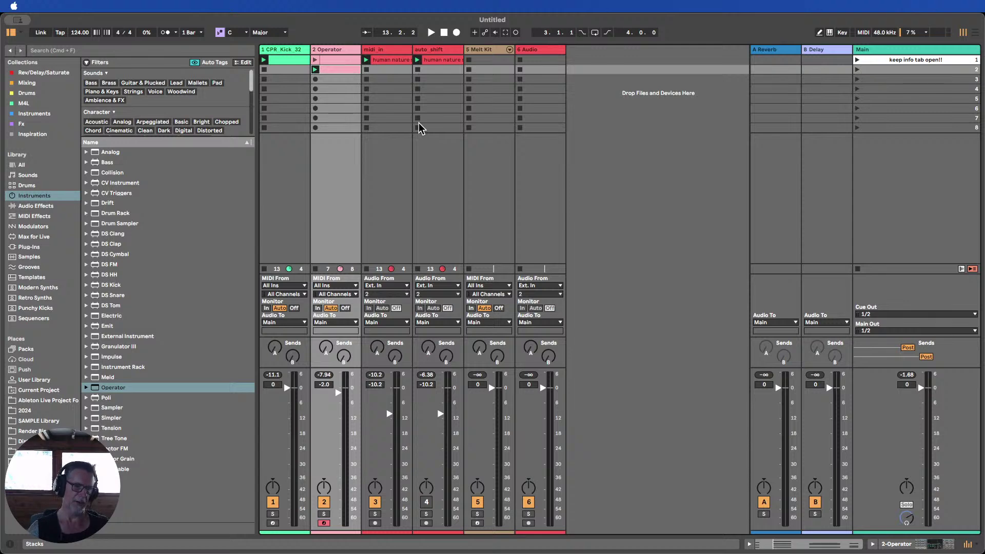
double_click(386, 60)
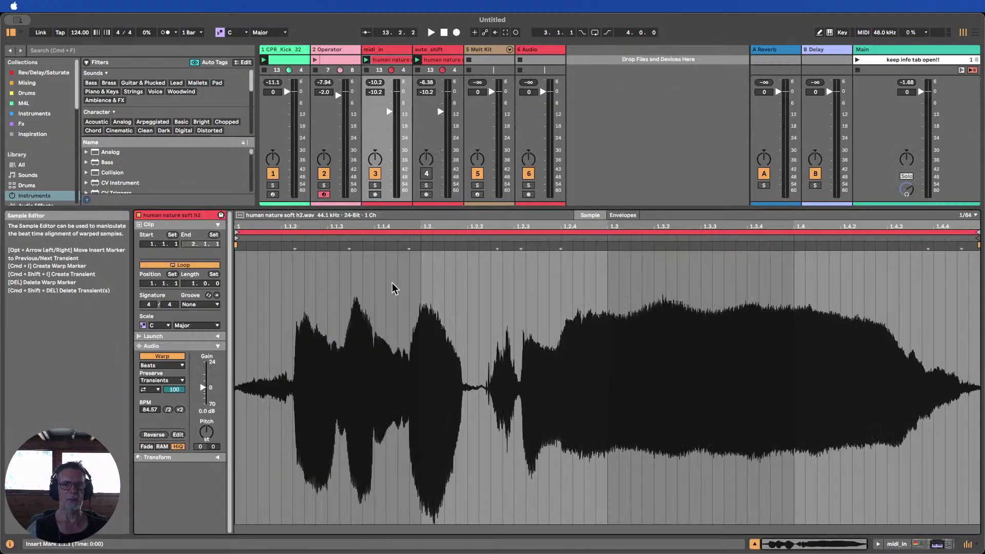
click(366, 60)
click(166, 32)
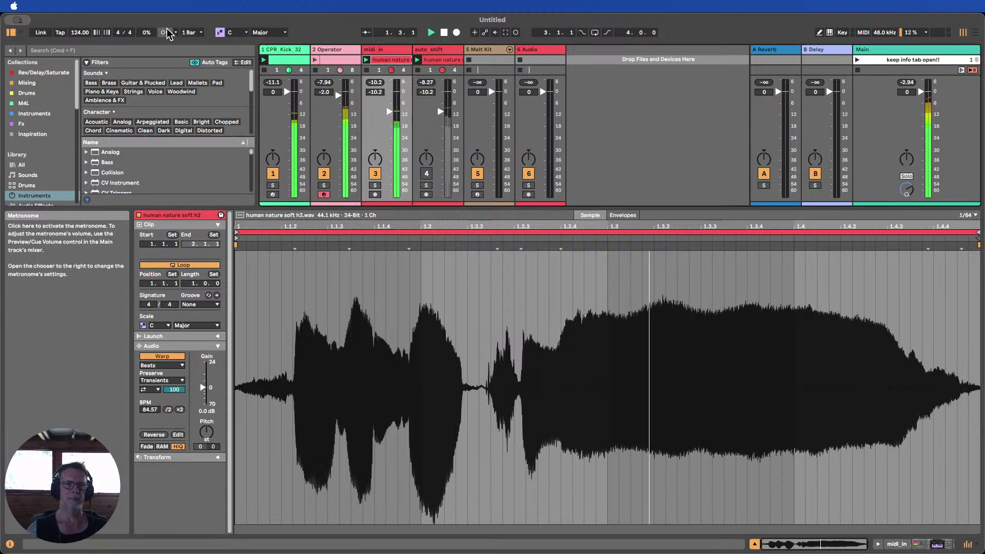
click(376, 186)
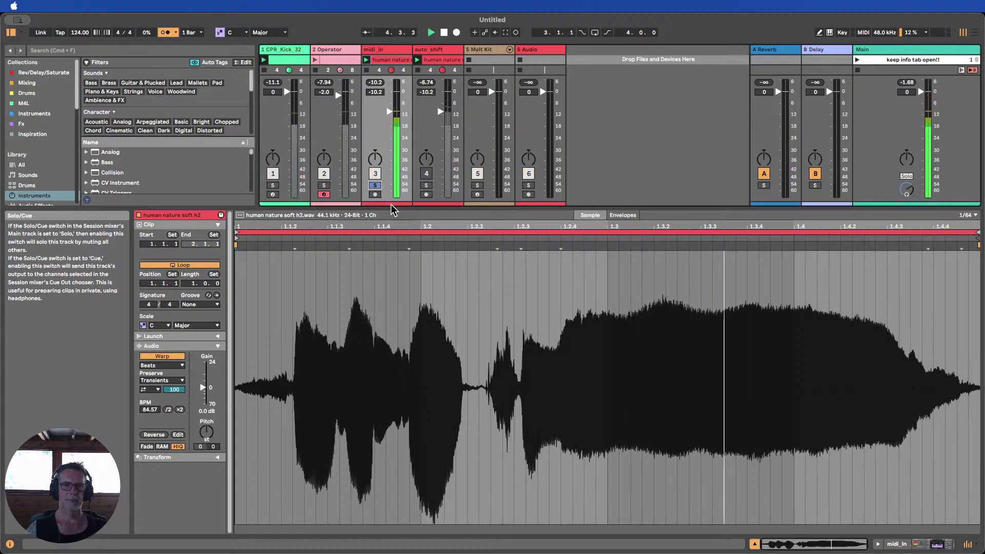
Move the vocal clip's start marker to the transient just before 1.2 and relaunch the clip from there
click(408, 282)
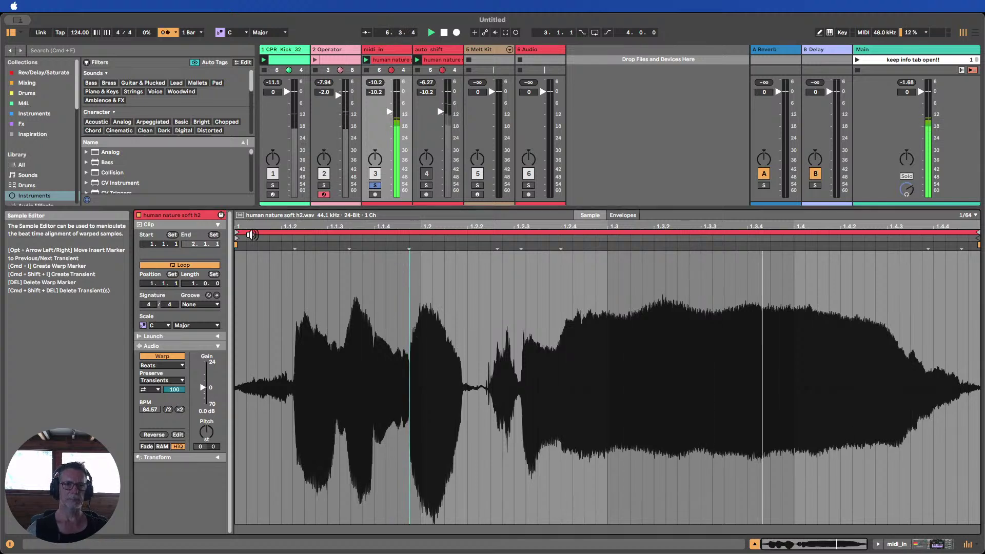
drag(236, 235, 412, 237)
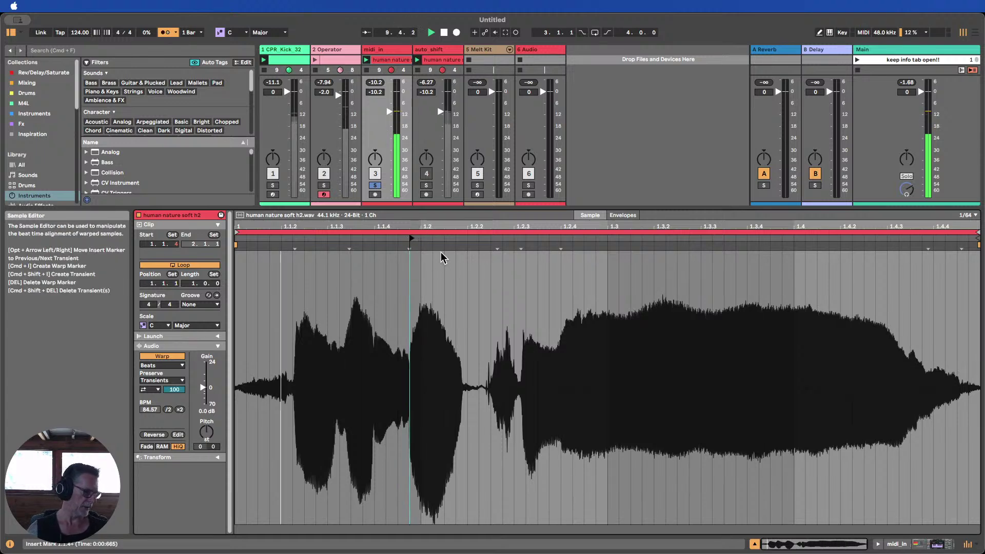
click(445, 34)
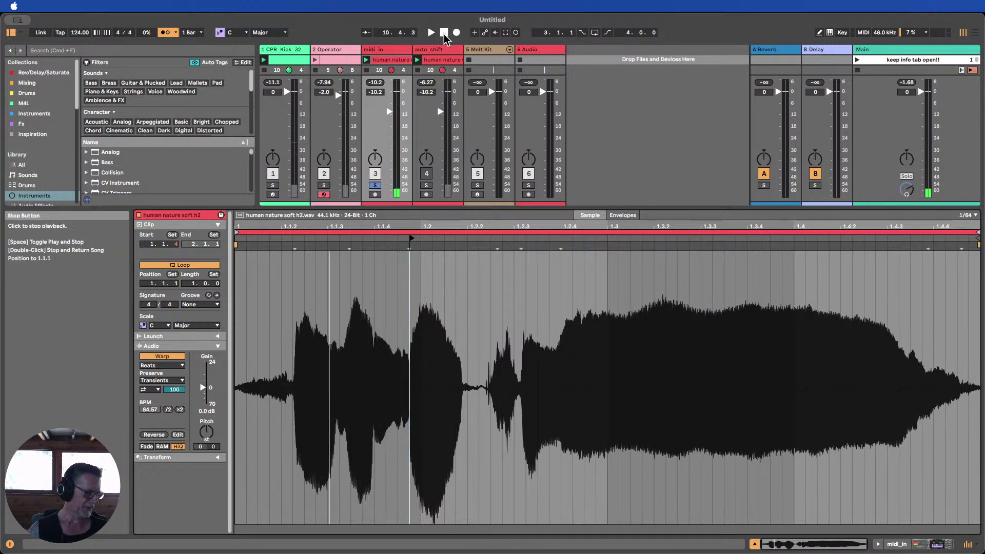
click(367, 60)
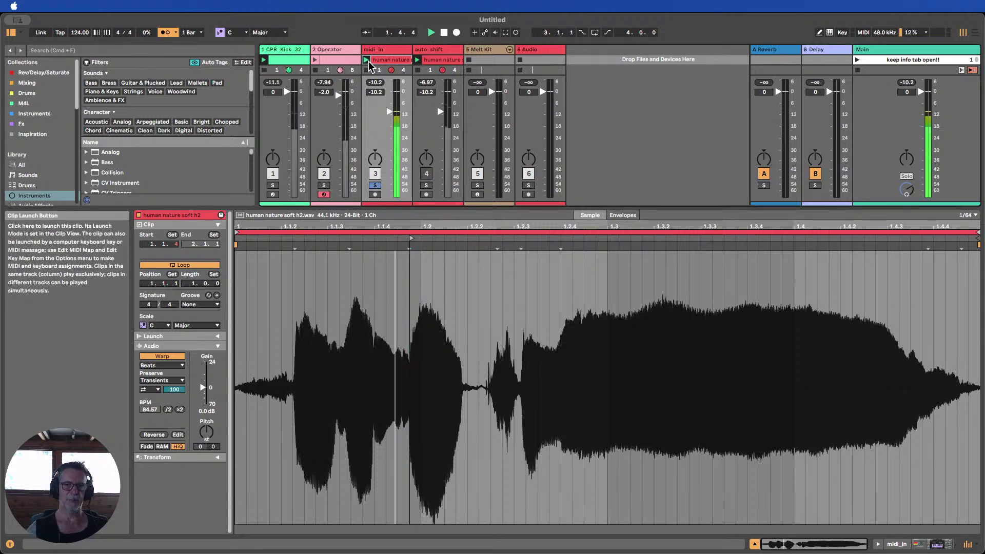
Stop playback, turn off the vocal clip's loop, and set its warp mode to Complex Pro
click(444, 34)
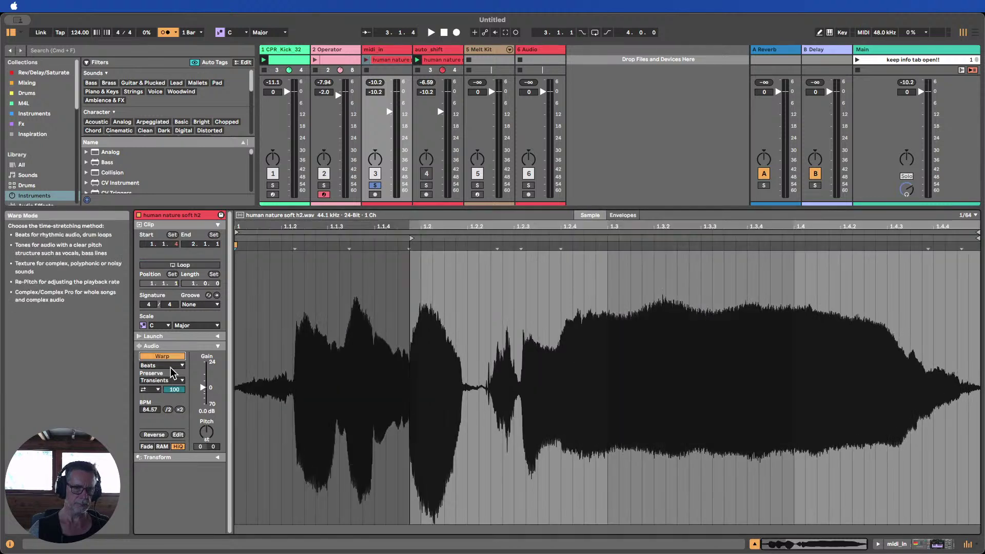
click(170, 367)
click(150, 414)
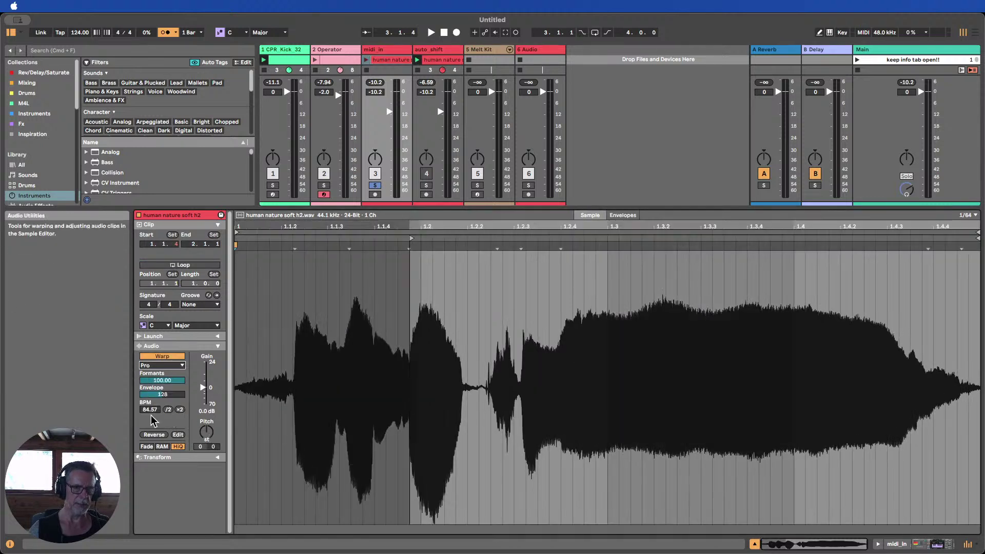
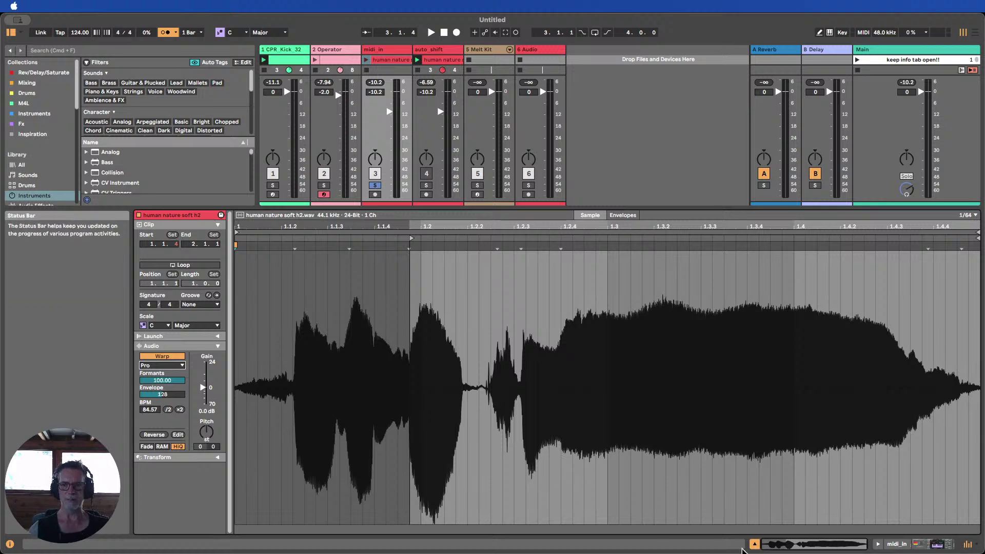
Unsolo the midi_in track, mute the CPR_Kick_32 track, and play the vocal clip together with the chords
click(754, 545)
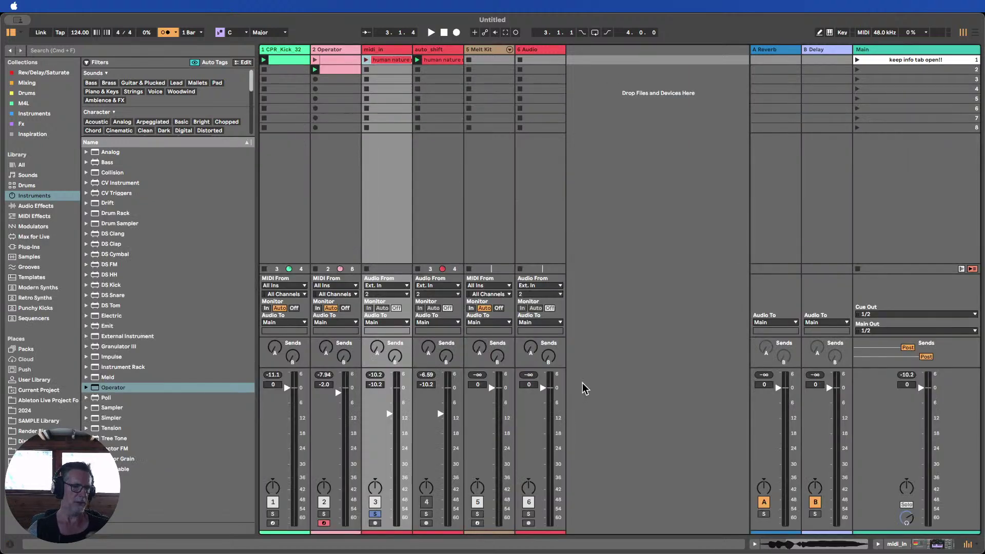
click(375, 513)
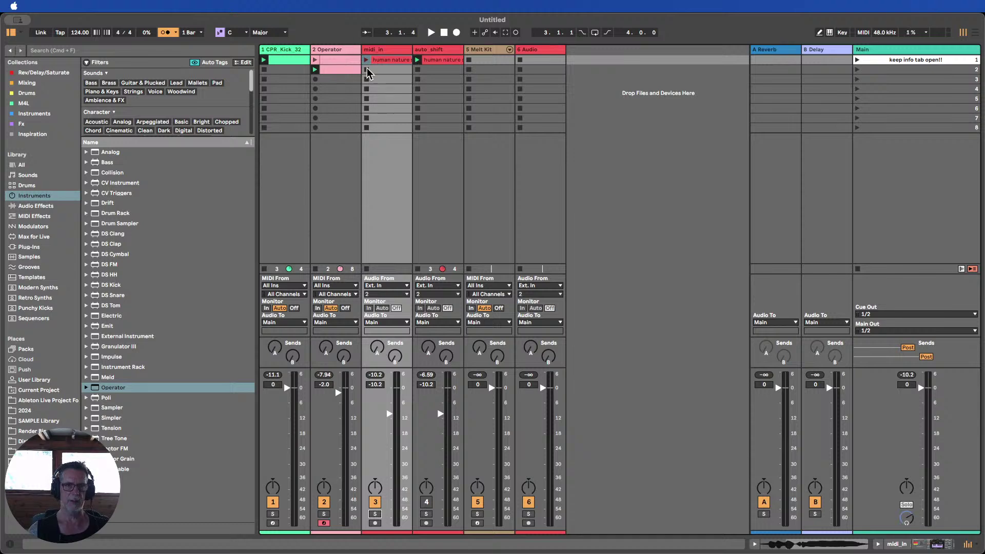
click(268, 498)
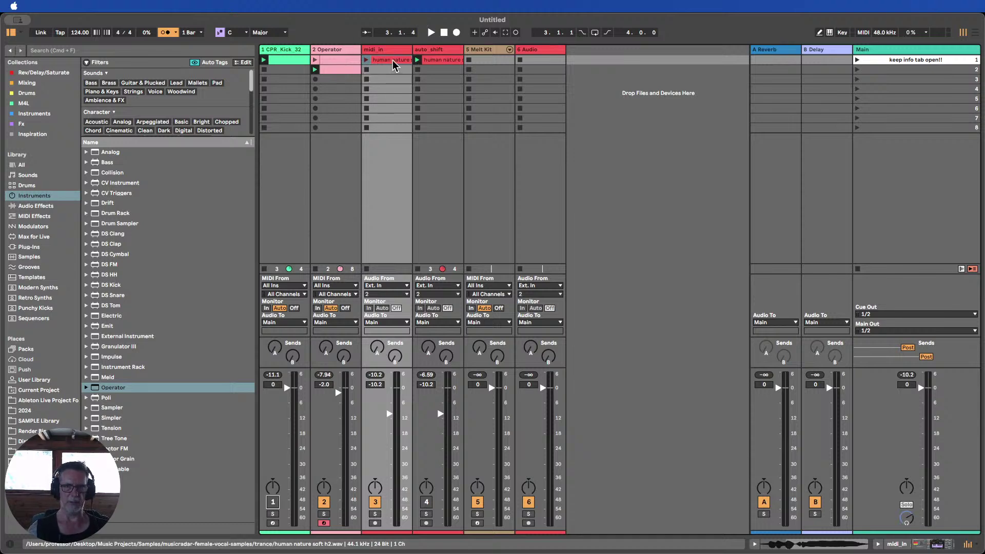
click(430, 32)
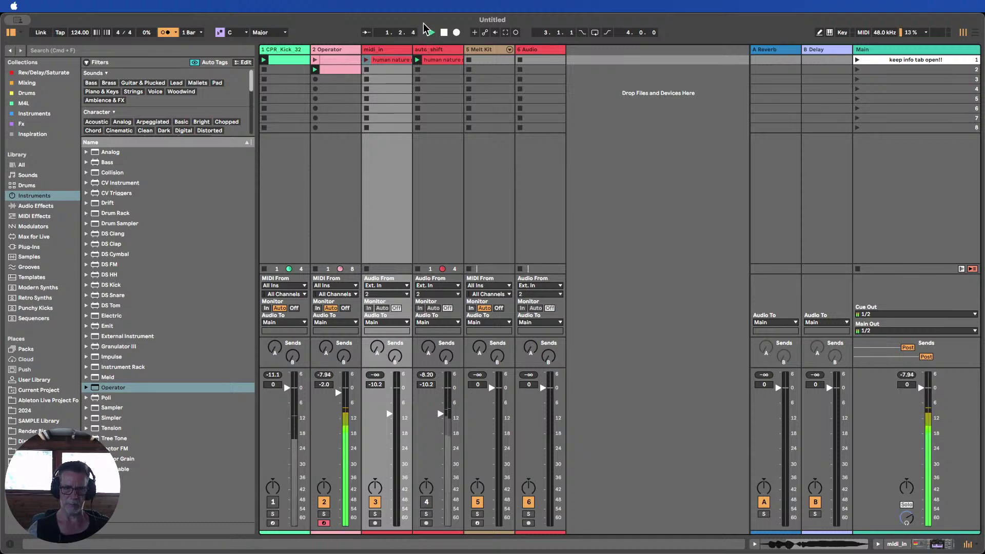
click(368, 60)
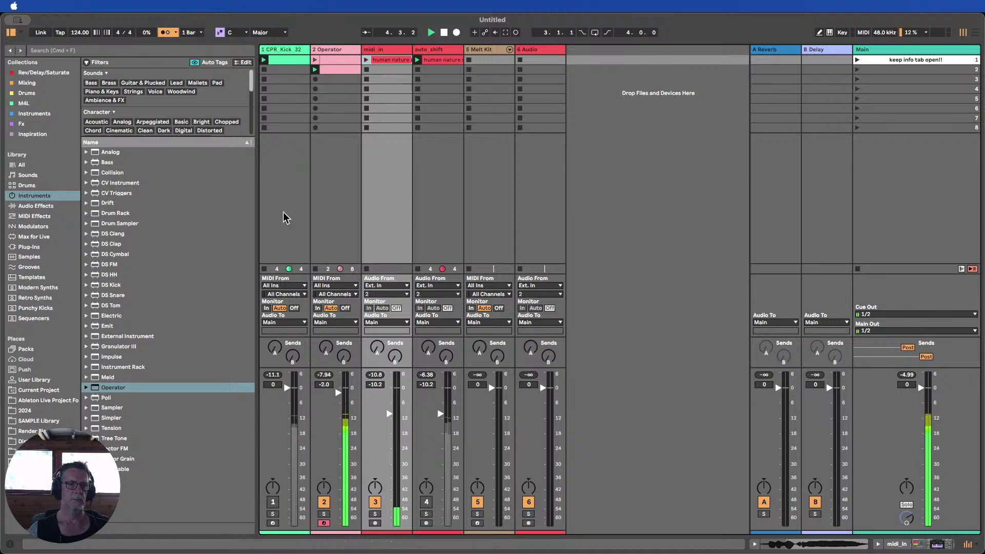
Turn the midi_in vocal clip's loop back on, relaunch it alongside the chords, and stop playback
double_click(386, 60)
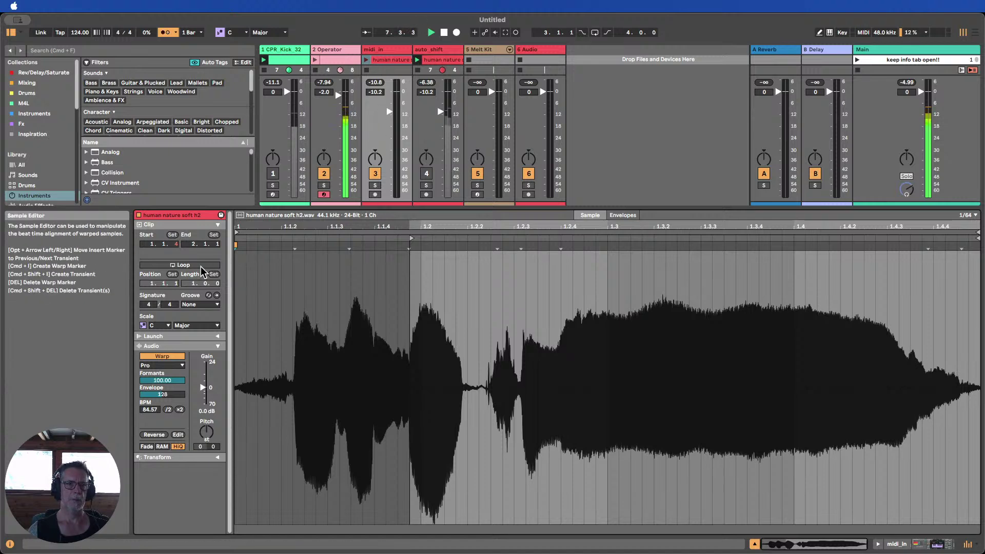
key(super+l)
click(367, 60)
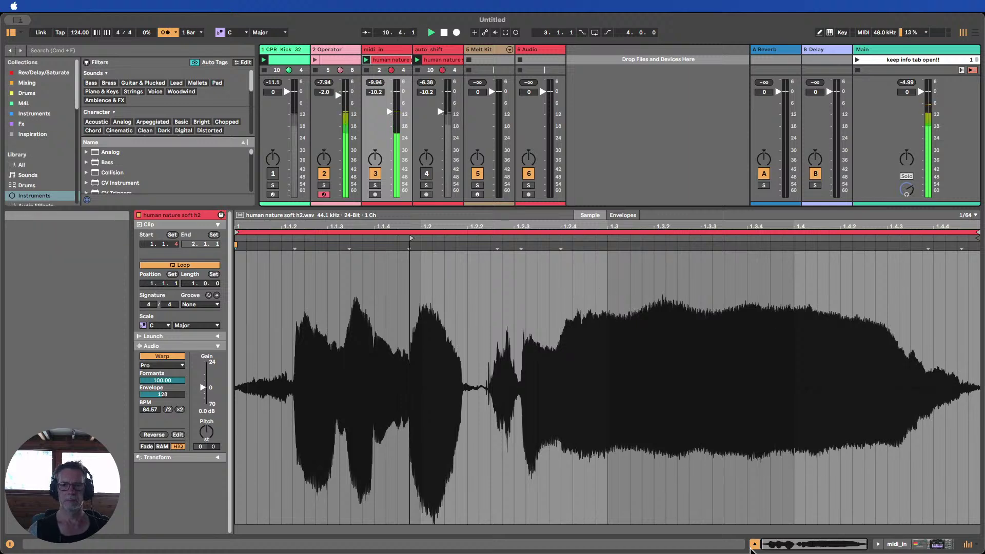
click(754, 544)
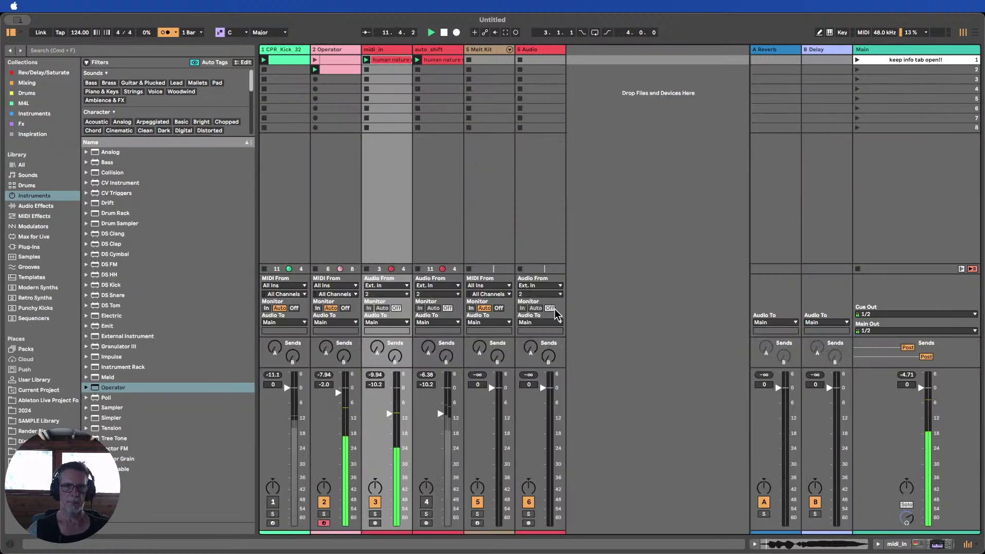
click(443, 33)
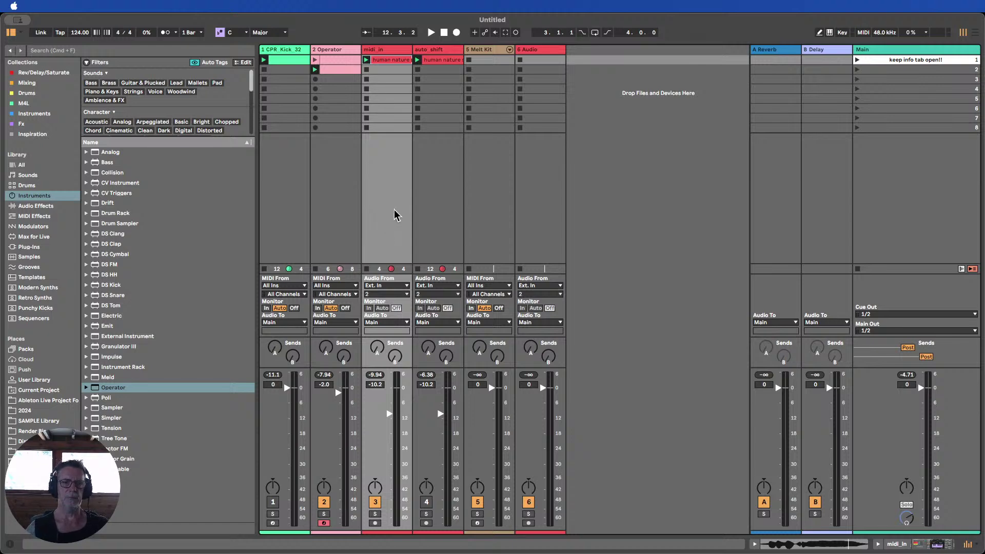
Play the Operator track's second chord clip with the midi_in track muted, and stop playback
click(366, 60)
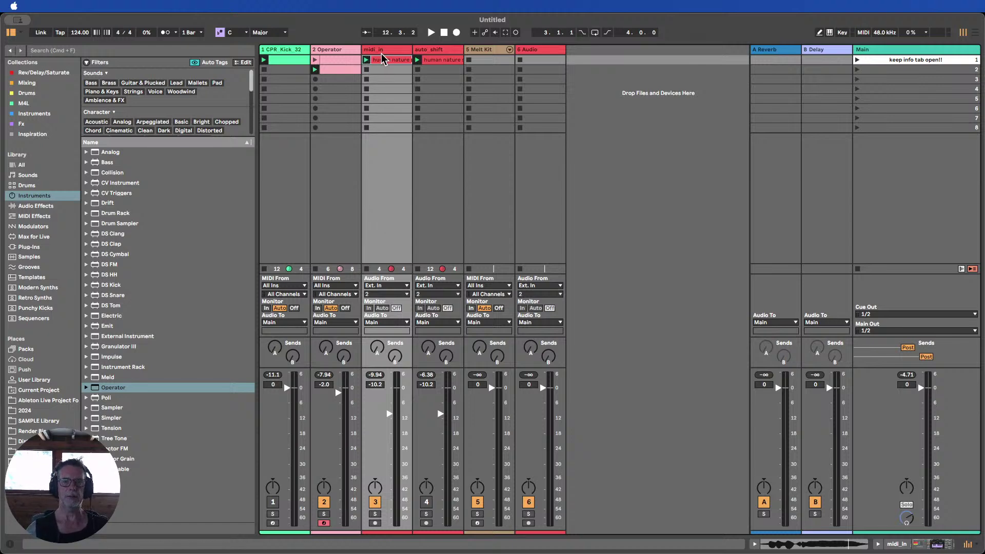
click(383, 51)
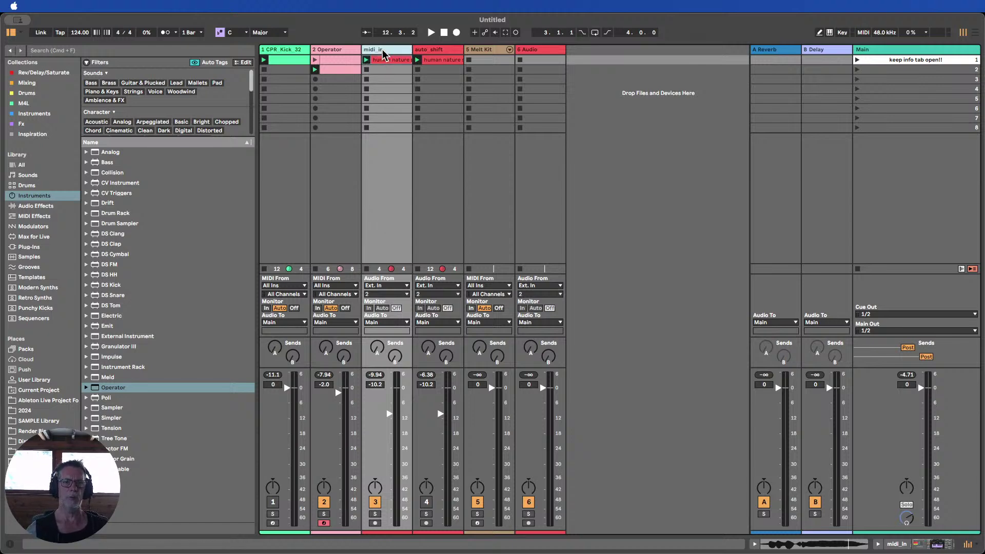
click(331, 72)
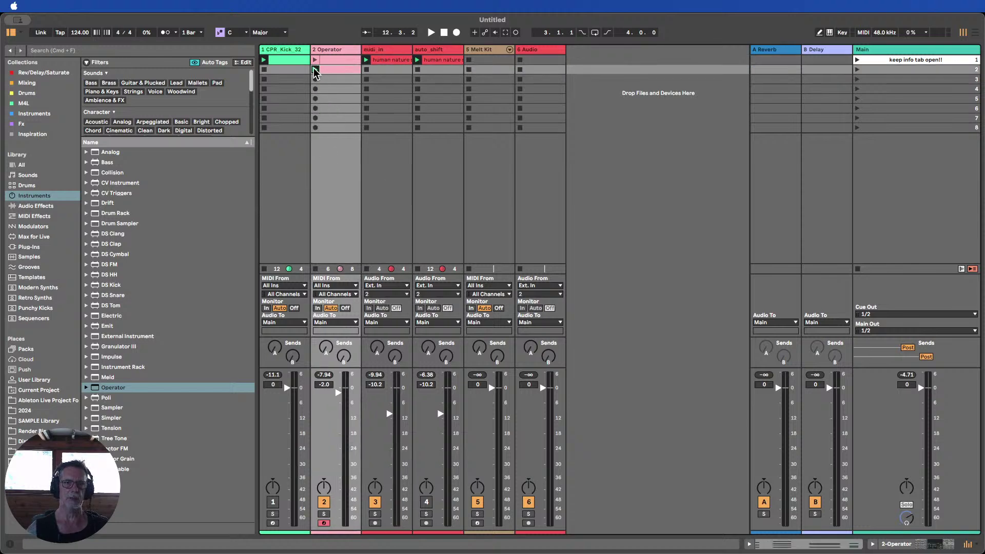
click(315, 70)
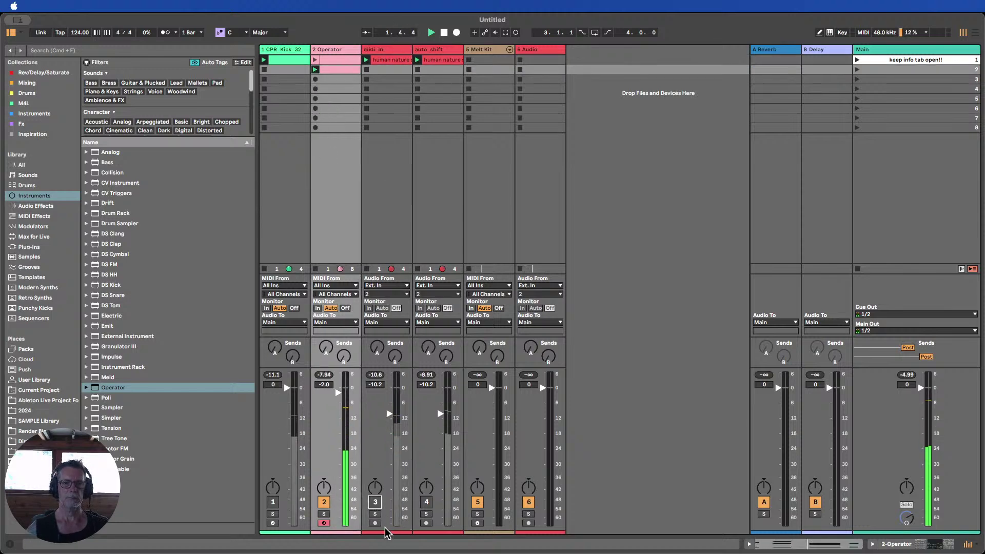
click(444, 32)
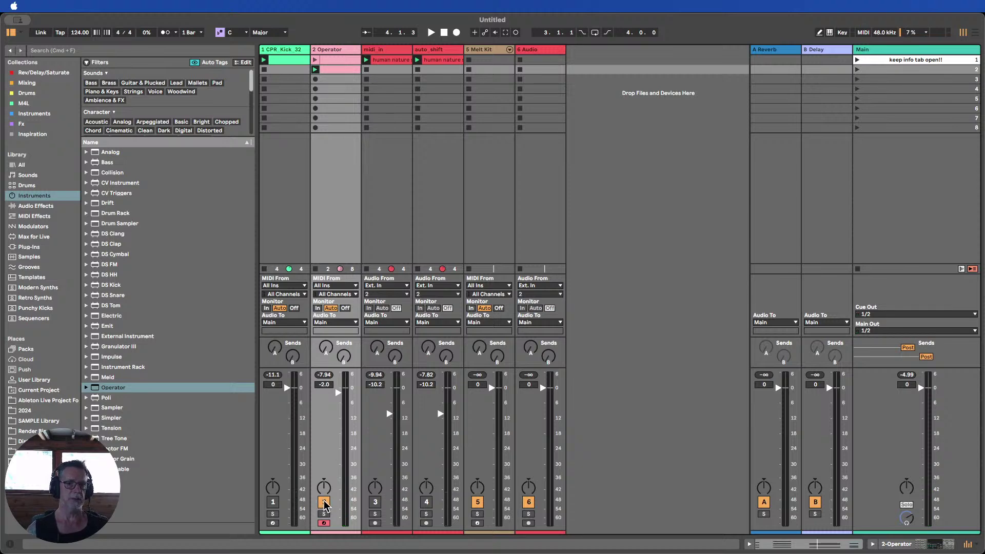
Examine the notes of the Operator track's second chord clip, and bring up the midi_in track's devices
double_click(340, 68)
click(544, 332)
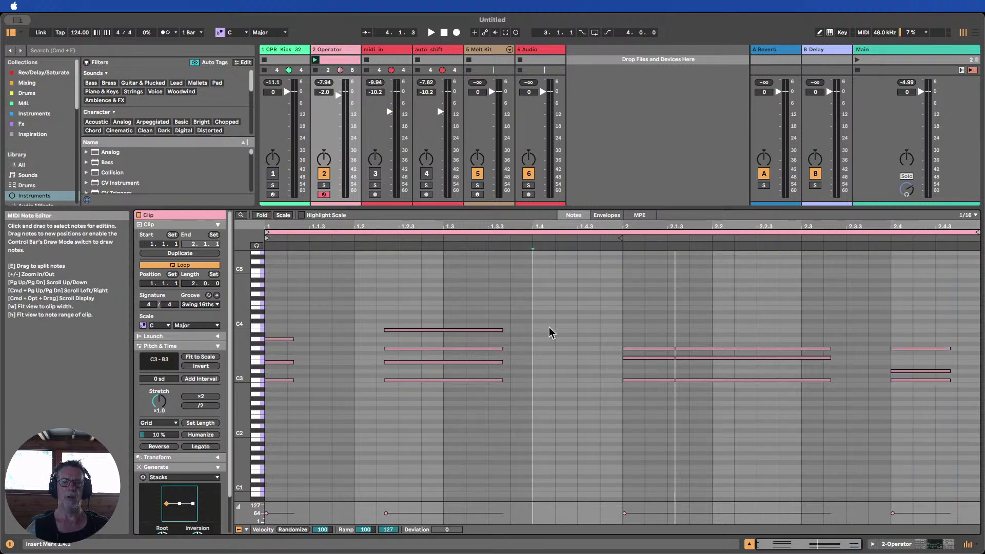
click(750, 544)
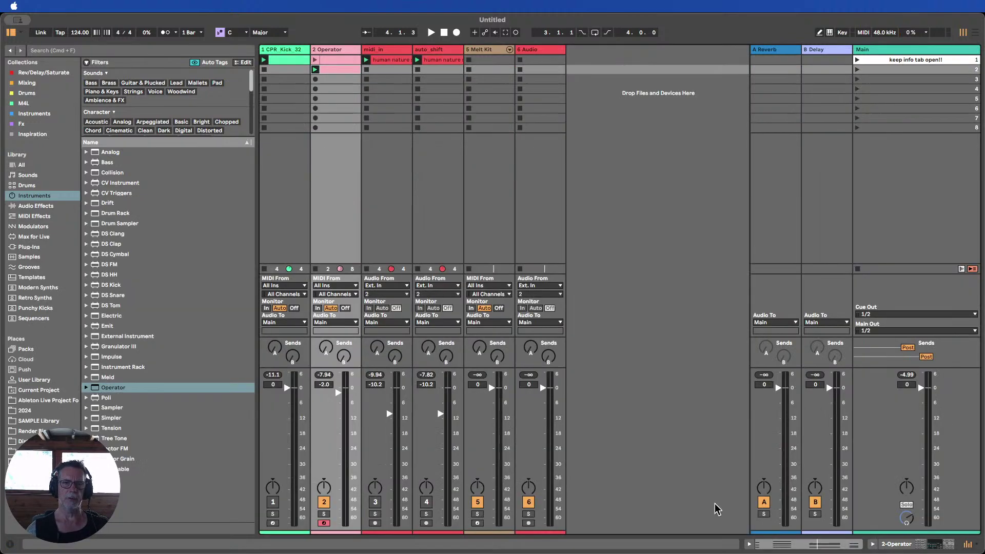
click(380, 49)
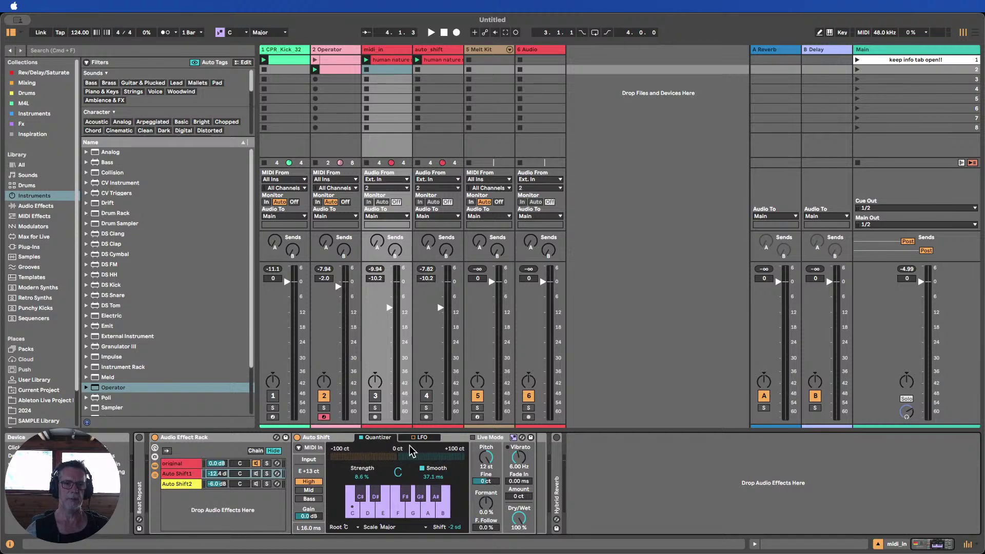
click(299, 448)
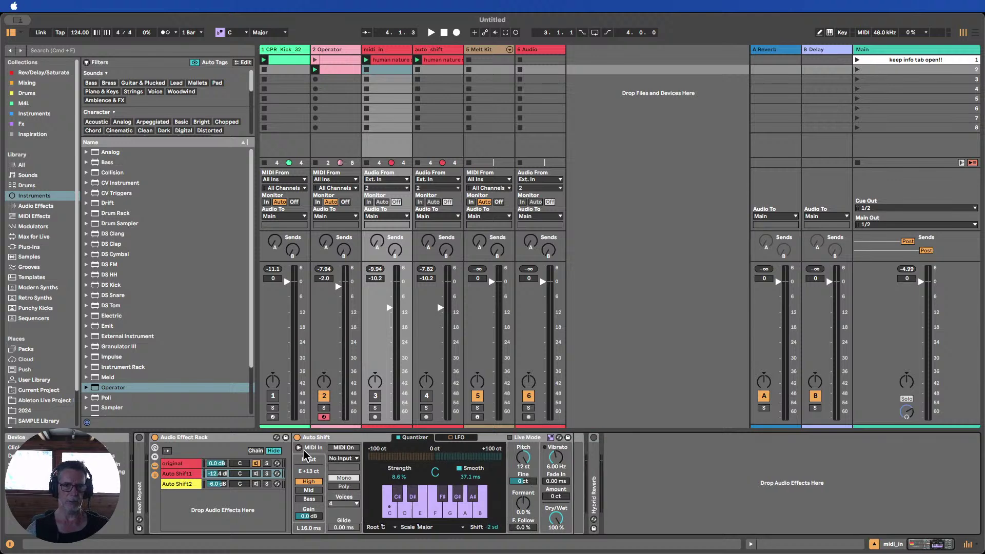
click(343, 448)
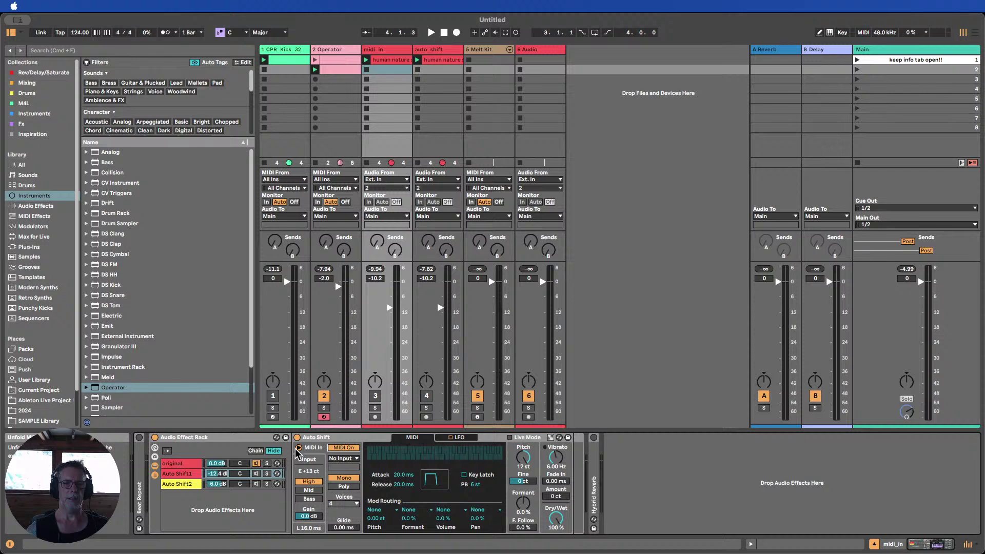
click(344, 448)
click(299, 448)
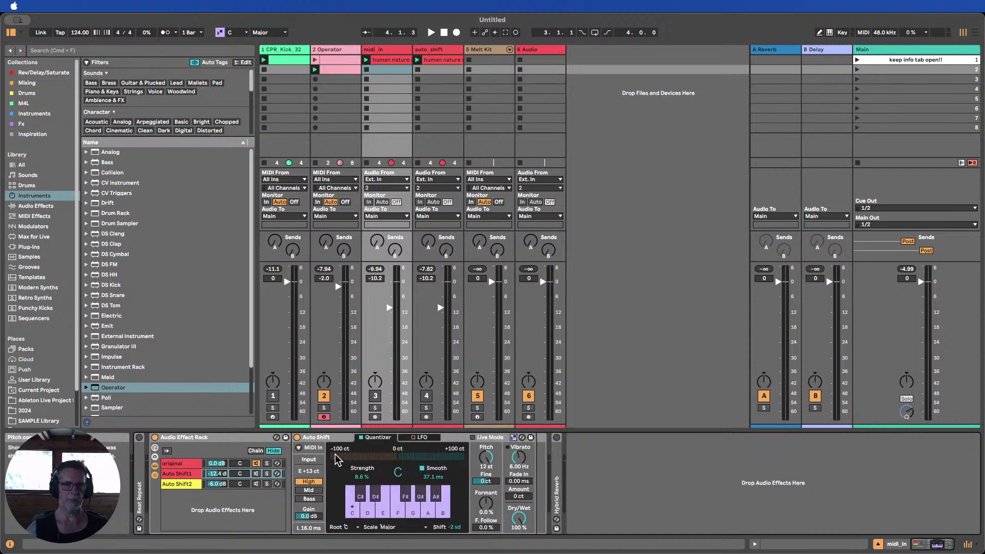
Enable MIDI input in the midi_in track's Auto Shift and choose 2-Operator as its MIDI source
click(299, 448)
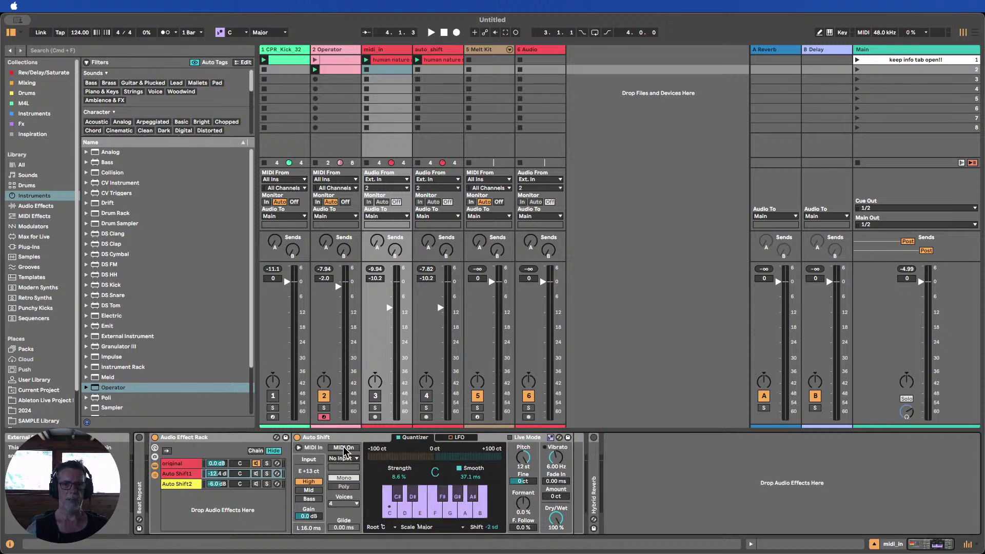
click(344, 448)
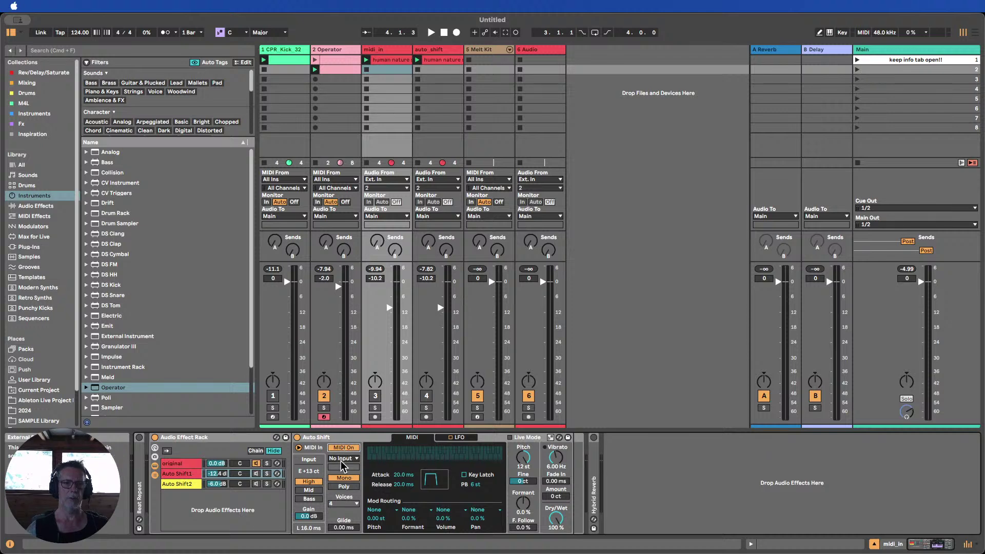
click(345, 458)
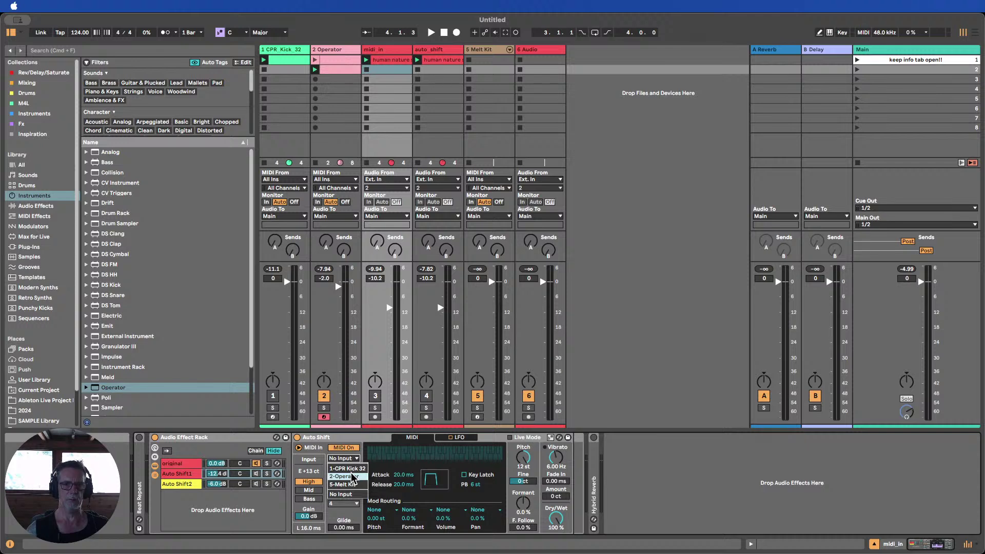
click(353, 476)
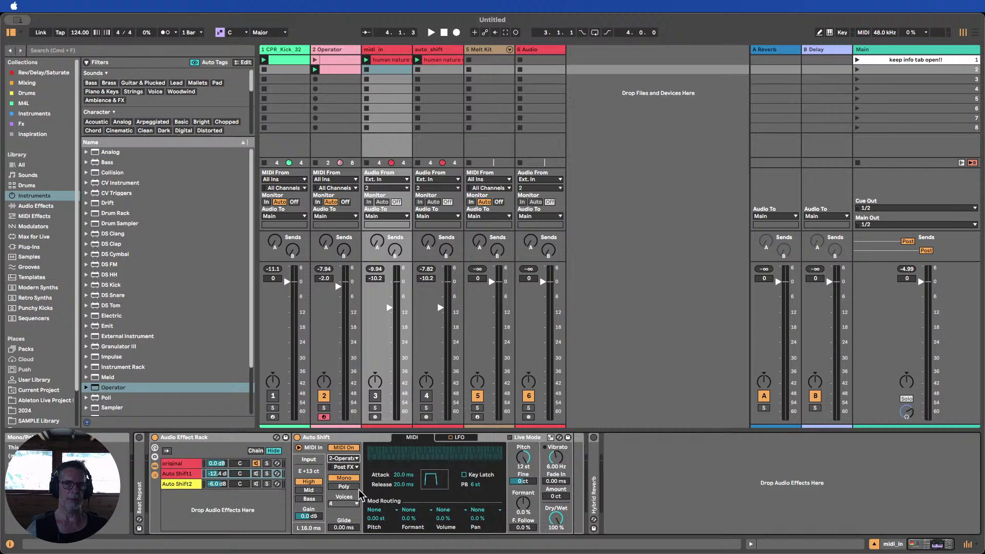
Duplicate the Operator track's second chord clip into the slot below and color the copy red
click(337, 68)
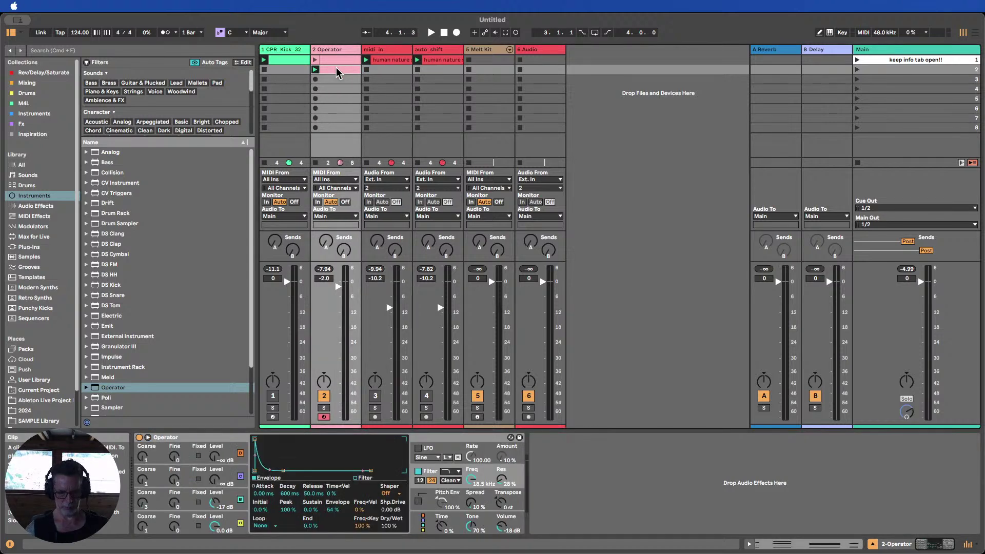
key(super+d)
right_click(334, 77)
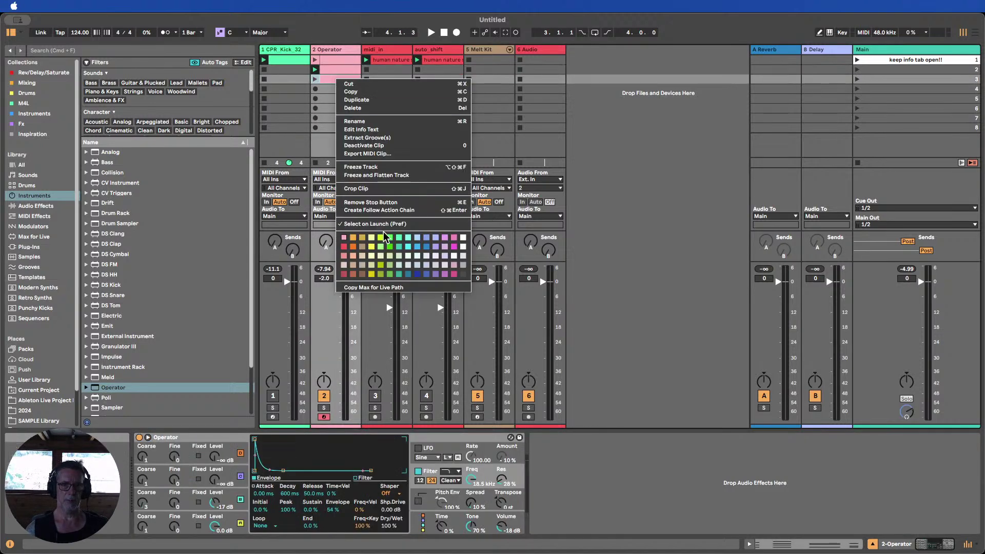
click(344, 245)
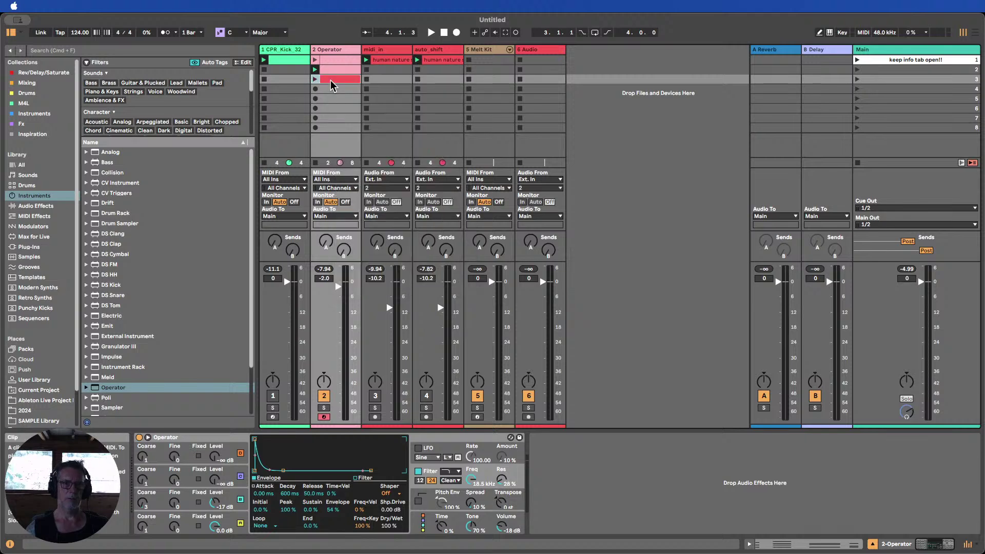
In the red clip, deactivate notes in the first two chords so only C3 and then E3 stay active
double_click(330, 80)
click(310, 366)
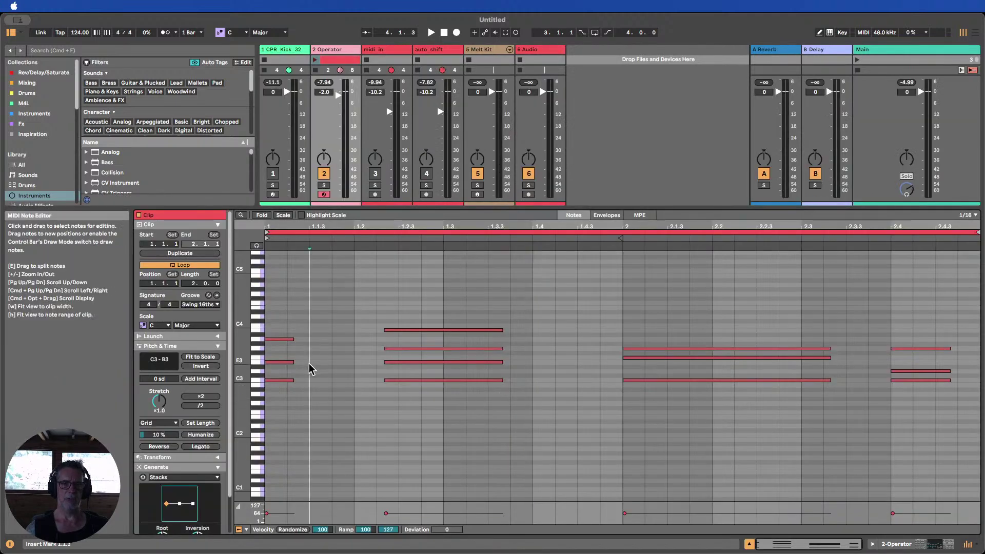
drag(310, 367, 268, 312)
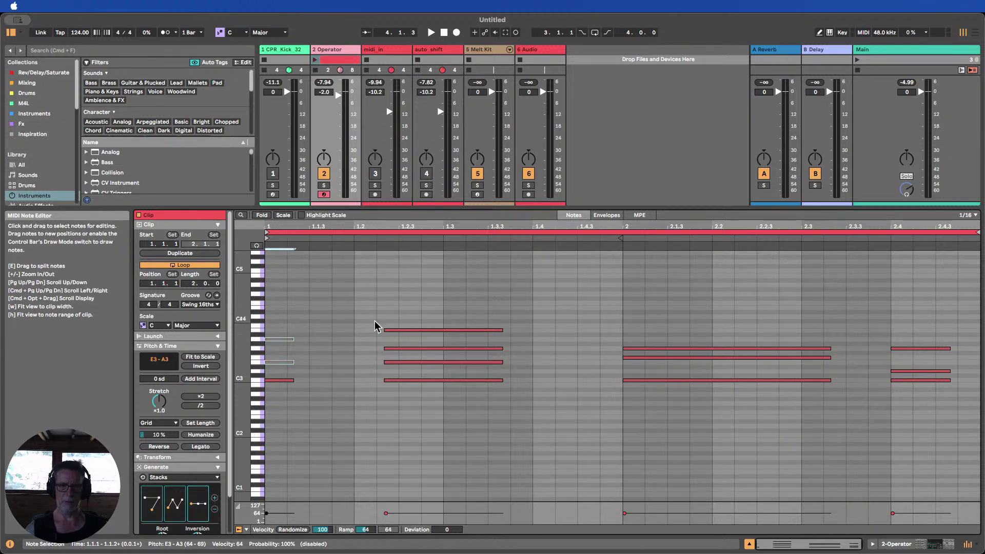
drag(440, 302, 440, 352)
key(0)
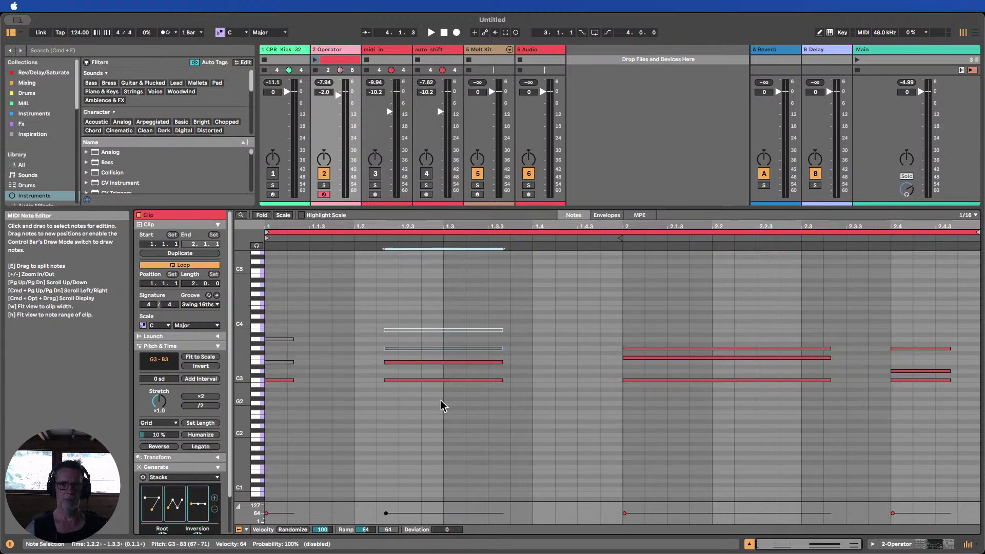
drag(440, 401, 440, 371)
key(0)
Deactivate notes in the red clip's last two chords so only C3 and then D3 stay active, and close the clip's note editor
drag(695, 318, 706, 368)
key(0)
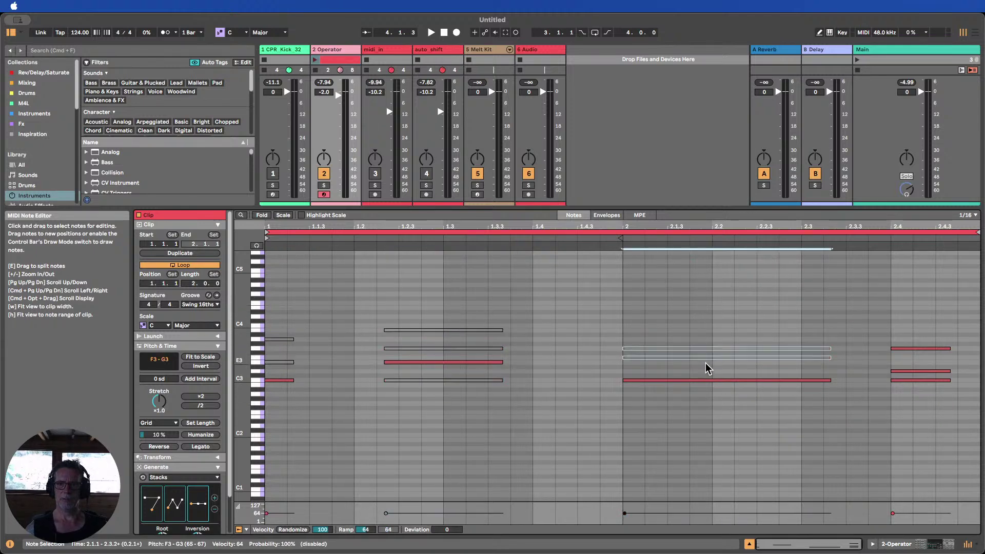
drag(921, 402, 919, 360)
key(0)
key(0)
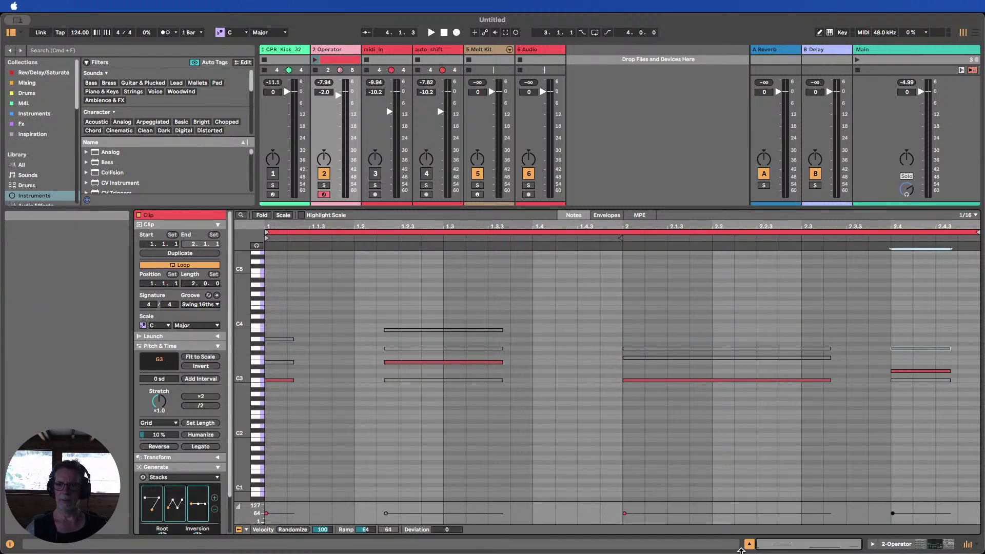
click(748, 543)
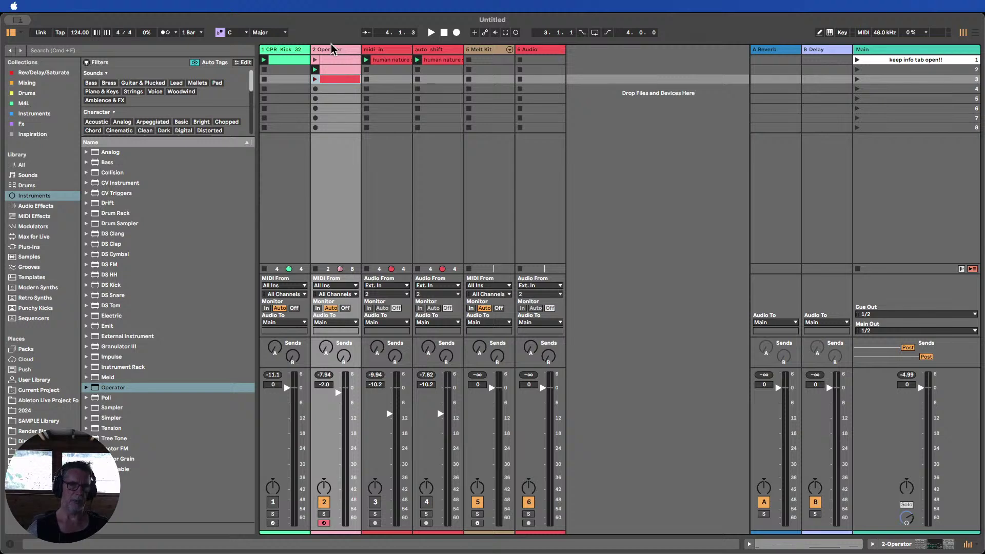
Switch the midi_in track's Auto Shift to Poly mode with 4 voices
double_click(382, 50)
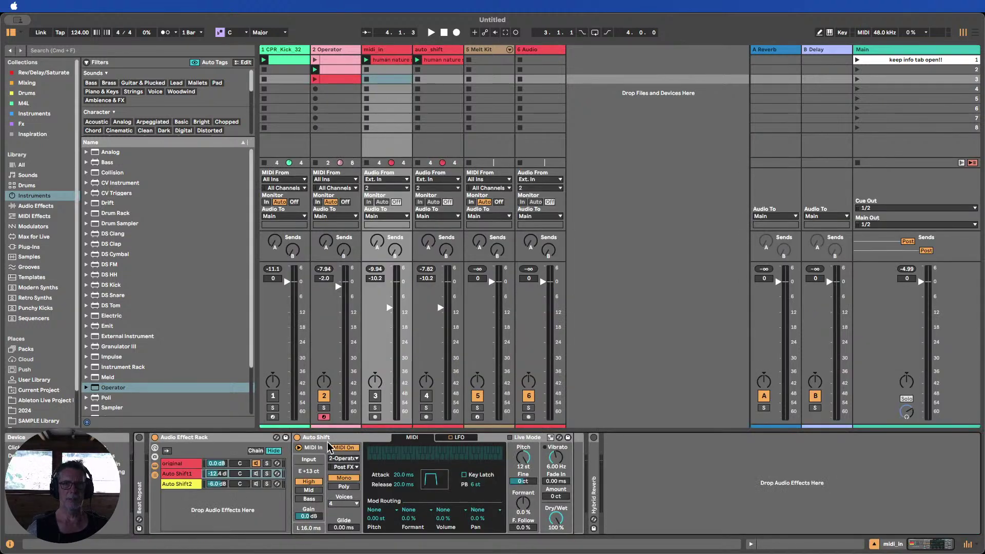
click(343, 487)
click(343, 503)
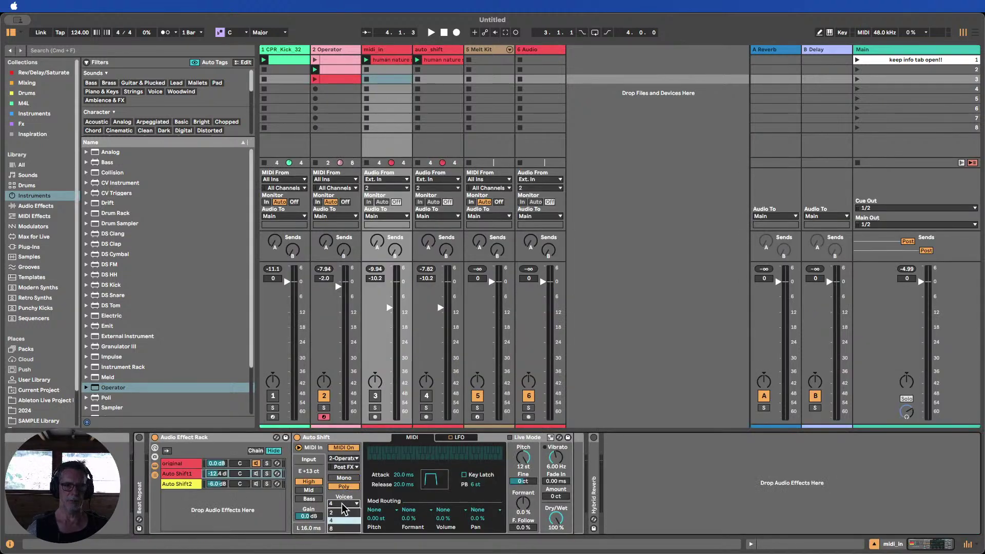
click(343, 503)
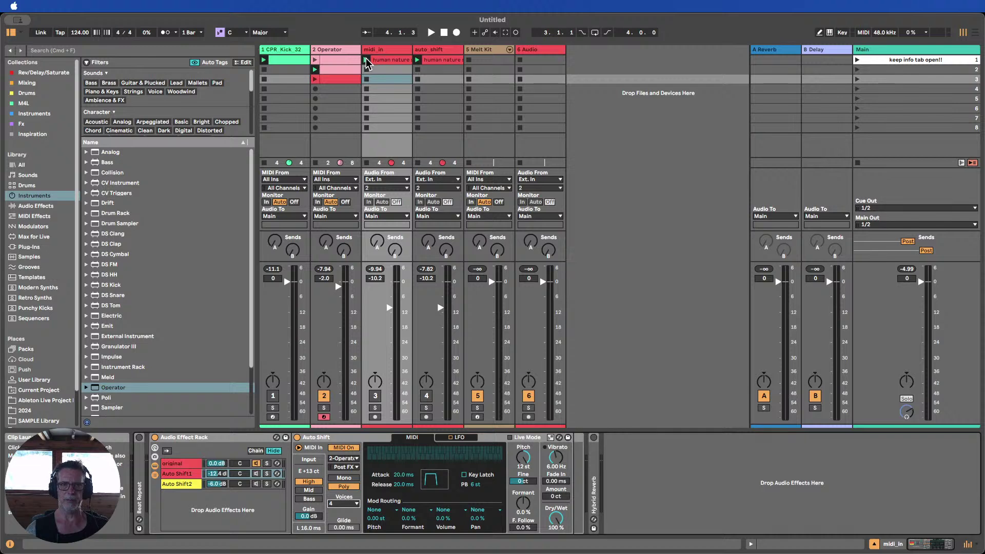
Play the vocal clip with the Operator track muted and midi_in unmuted, and lower the song tempo during playback
click(323, 396)
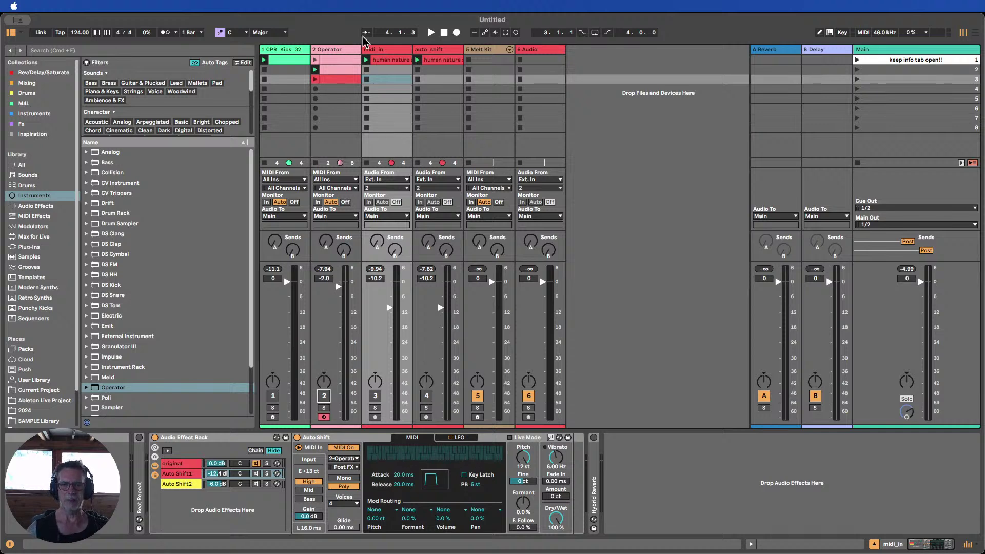
click(366, 60)
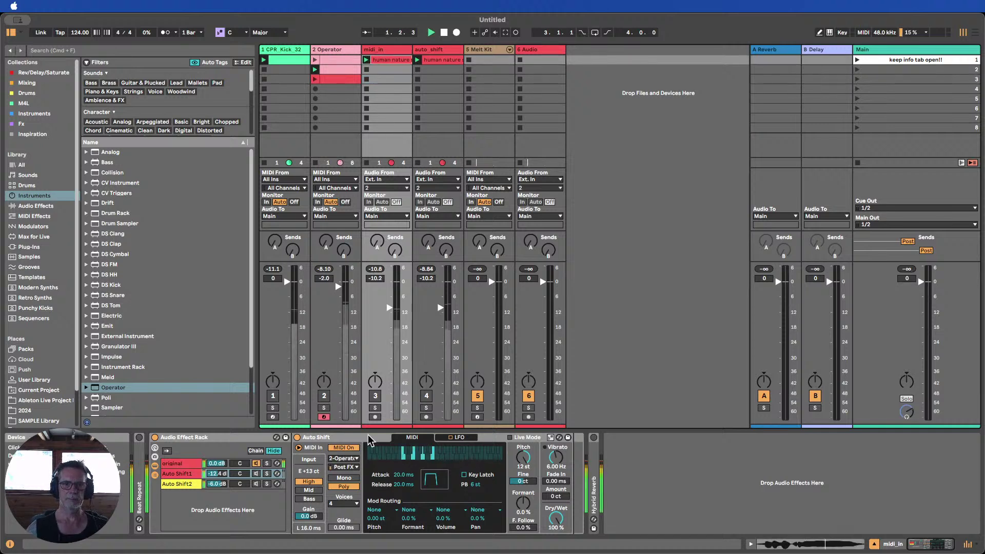
click(375, 396)
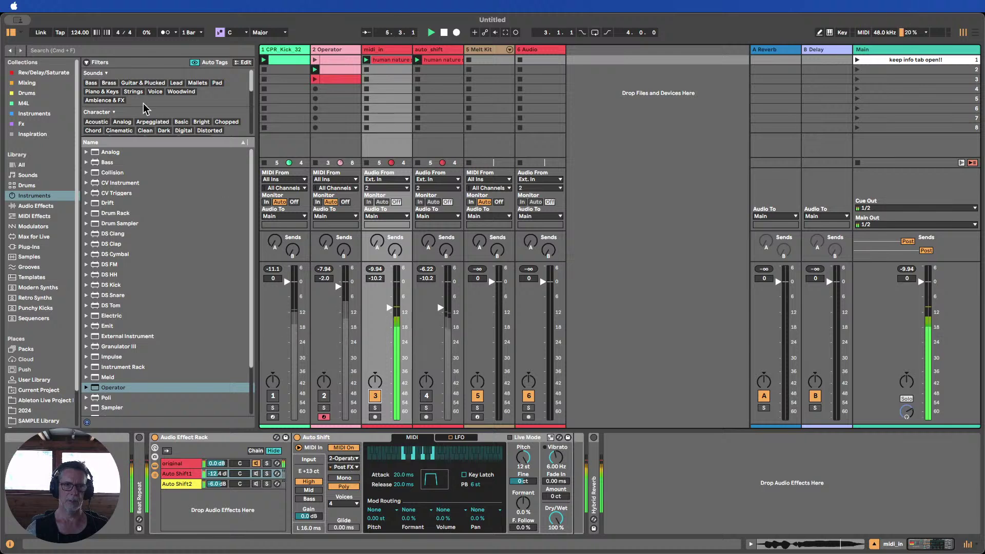
drag(80, 32, 80, 43)
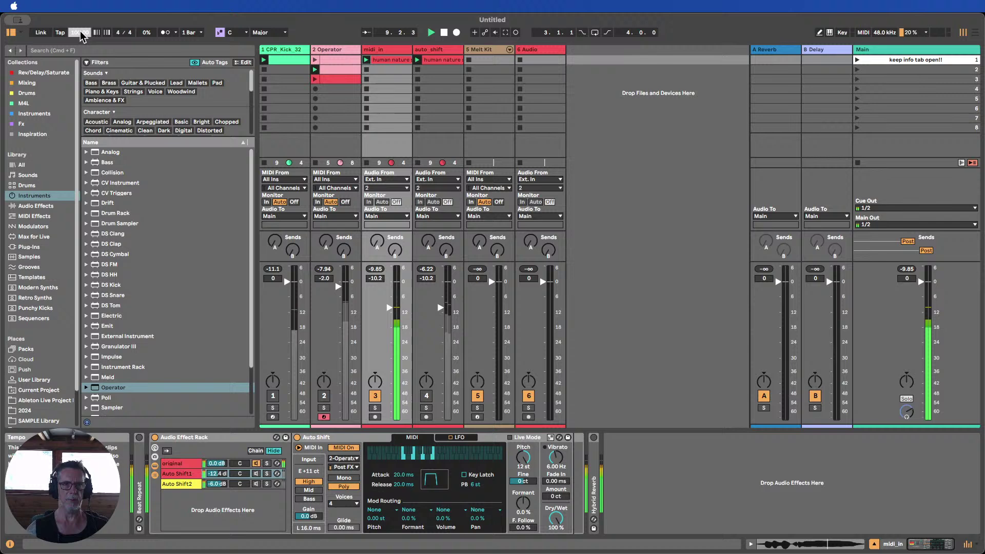
Unmute the Operator track and set the midi_in Auto Shift's pitch to 0 st while the vocal clip plays, ending with playback stopped
click(323, 396)
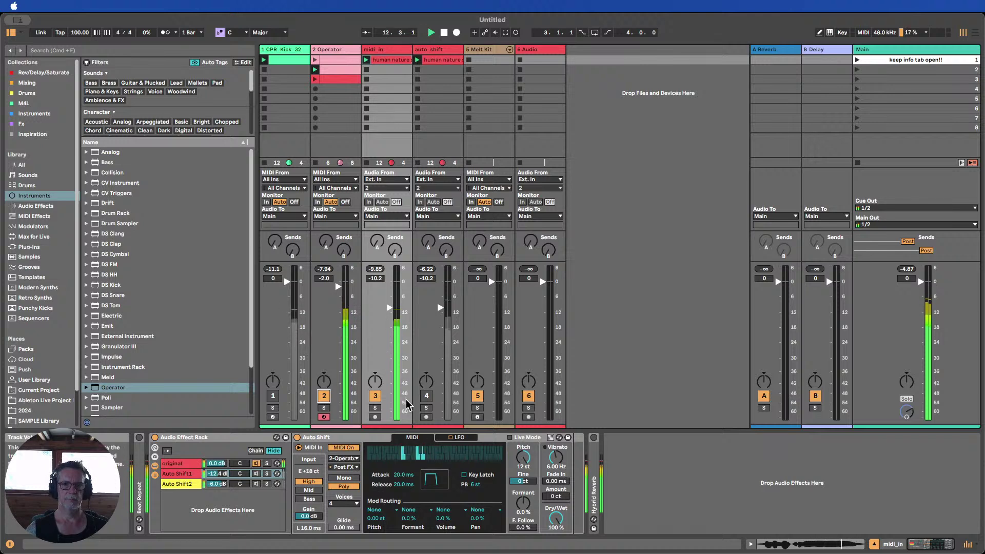
drag(525, 467, 524, 497)
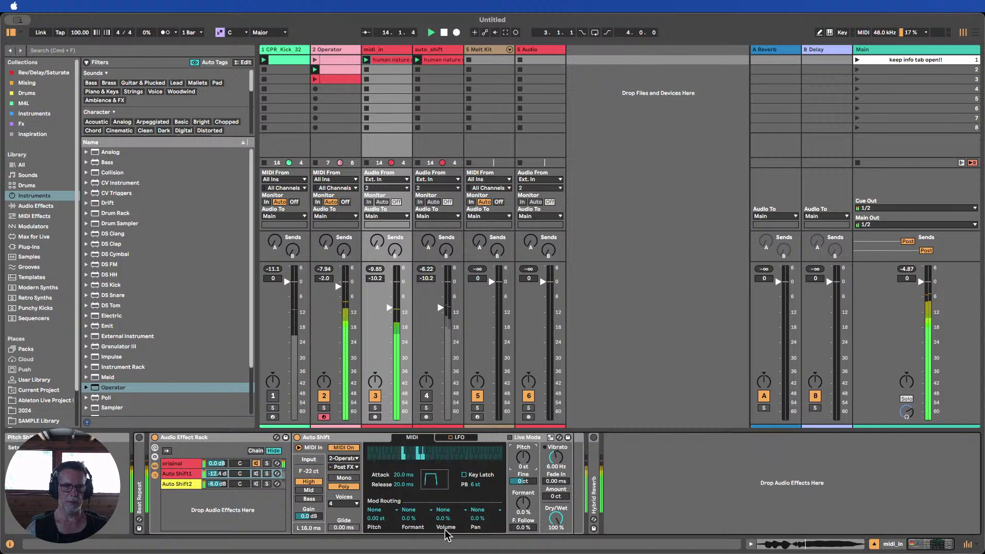
click(444, 32)
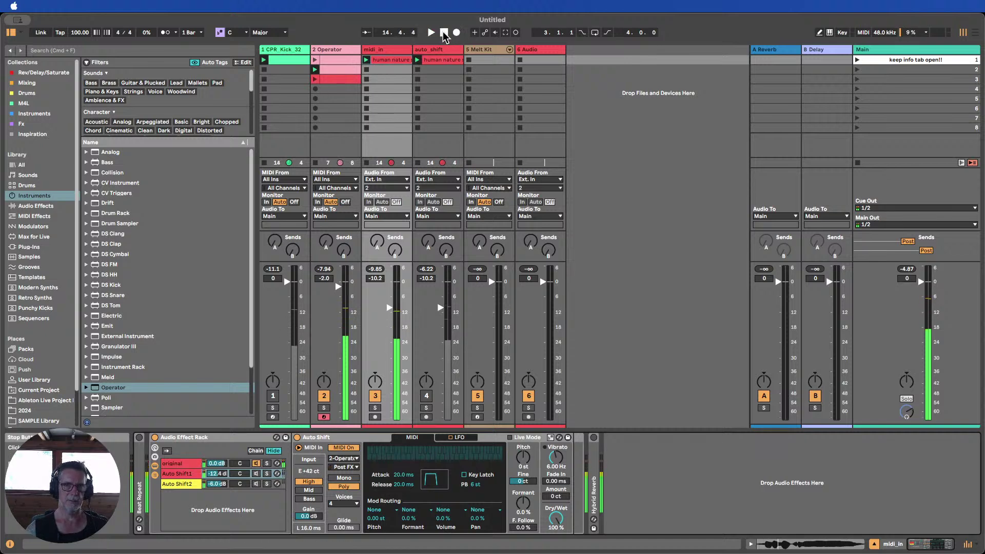
Compare the midi_in rack's original and Auto Shift1 chains, and undo the recent edits back to the 124 BPM tempo and Auto Shift's Mono mode
key(ctrl+z)
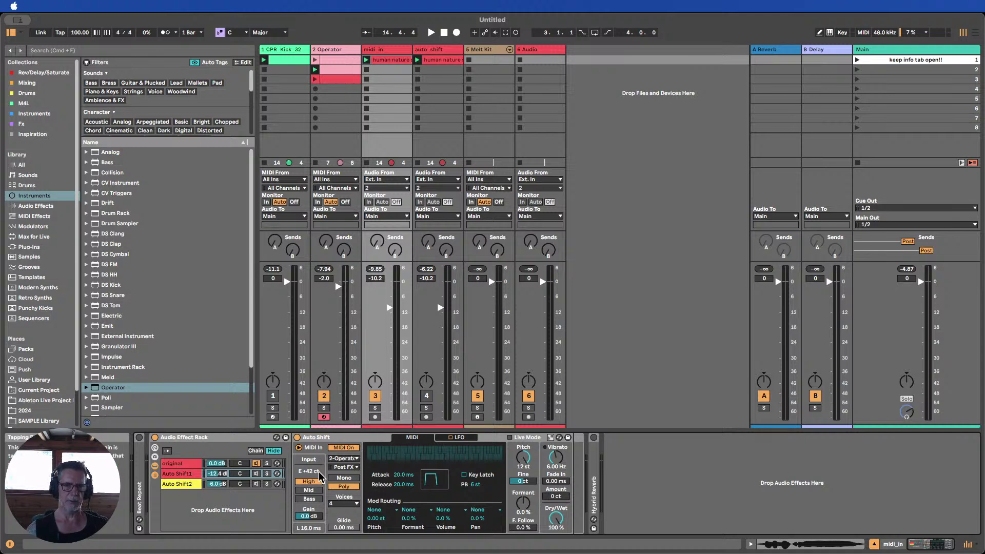
click(183, 467)
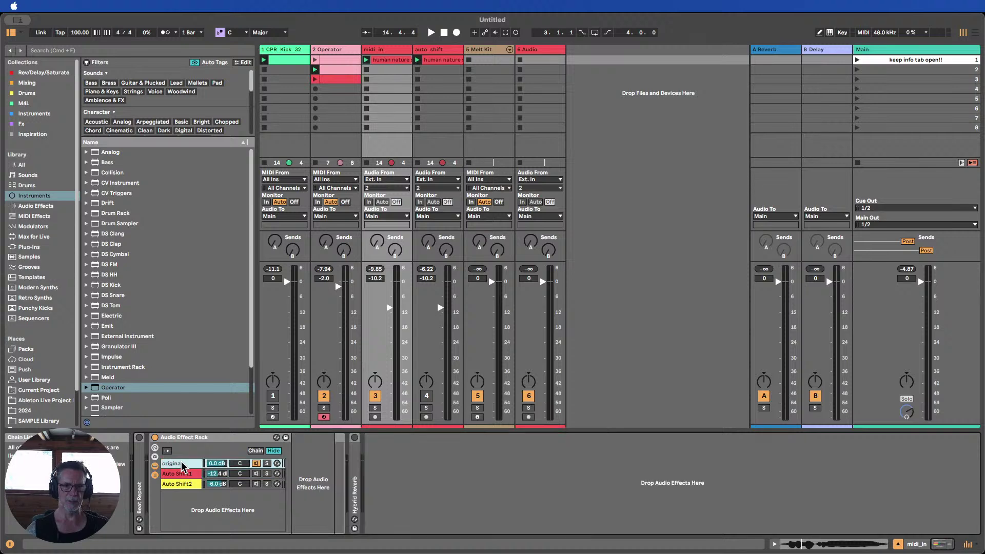
click(183, 472)
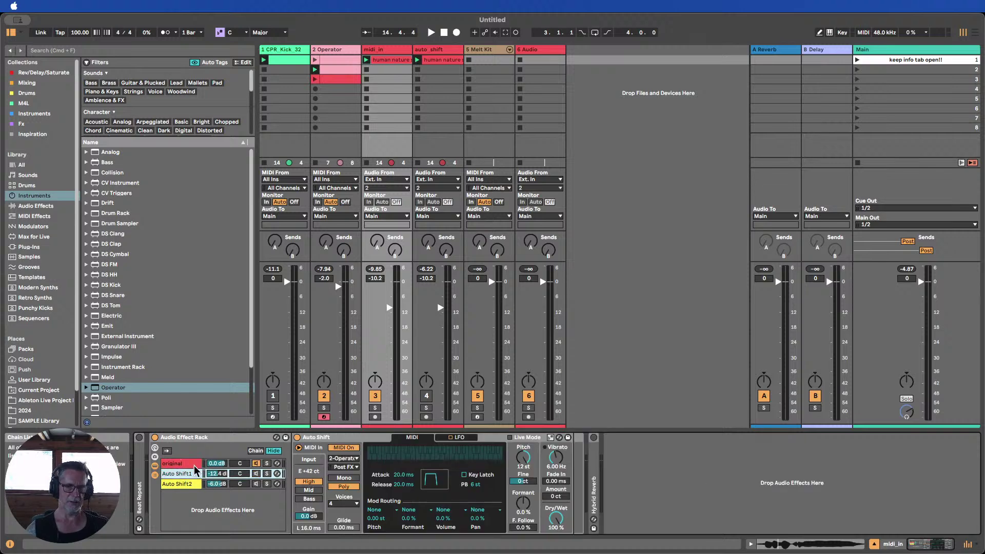
click(195, 465)
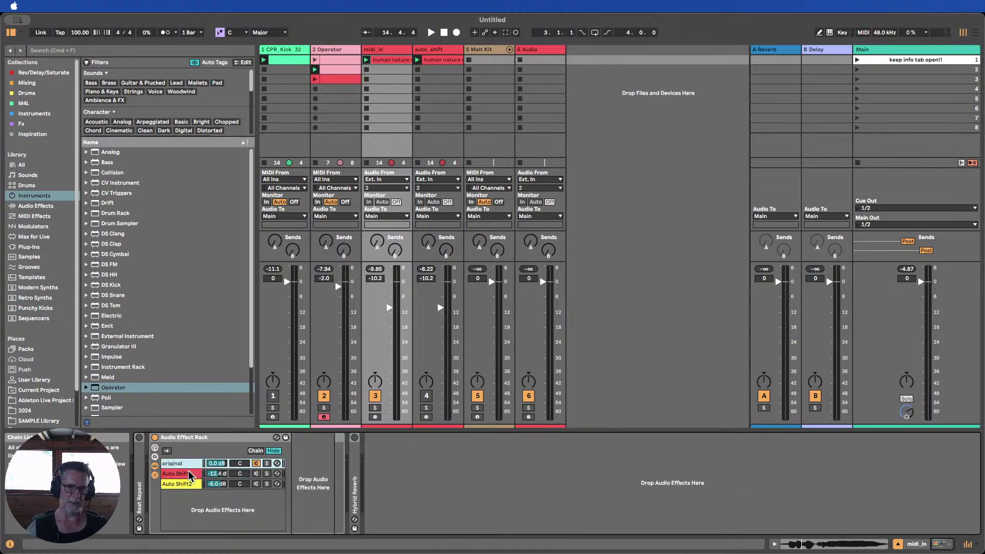
click(189, 474)
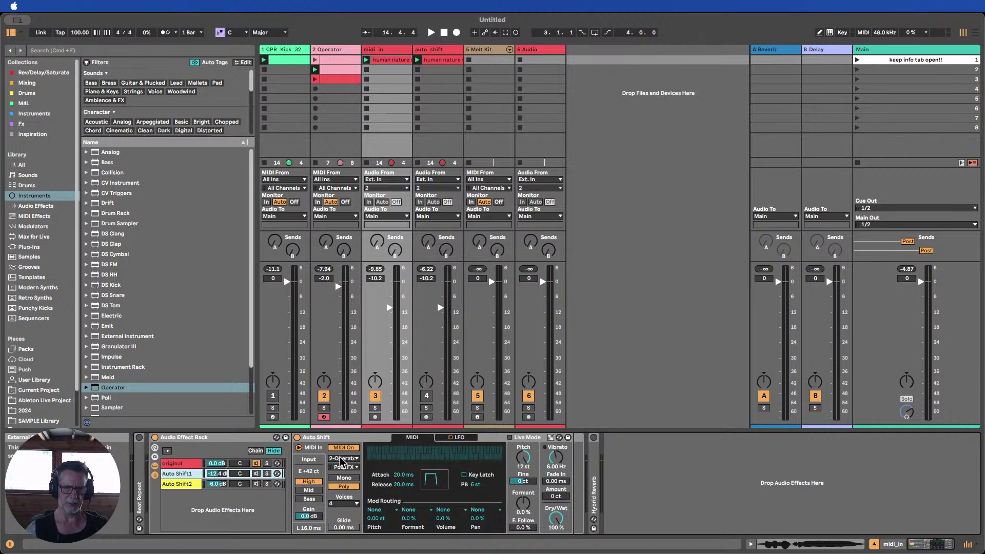
click(344, 436)
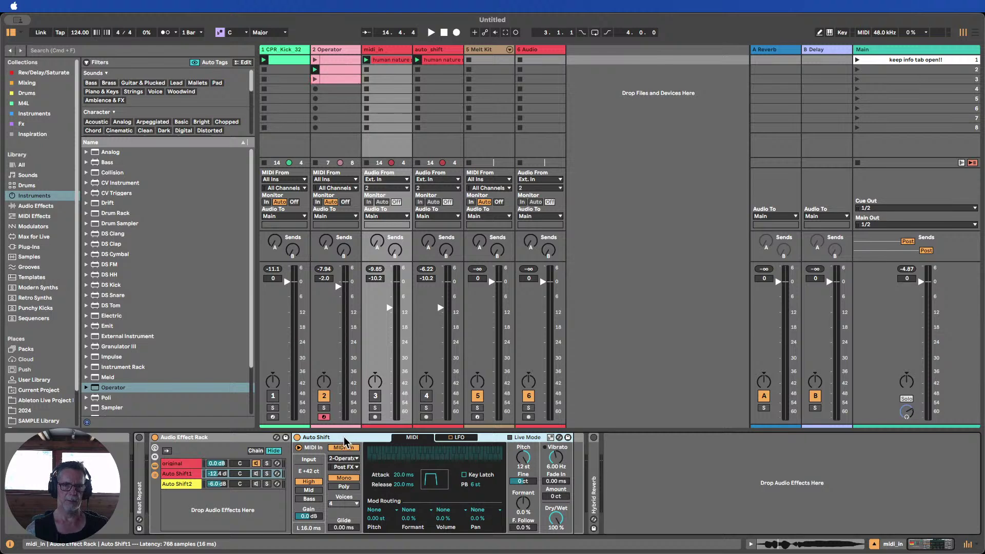
In the Operator track's third clip, deactivate notes in the first two chords so only C3 and then E3 stay active
click(329, 75)
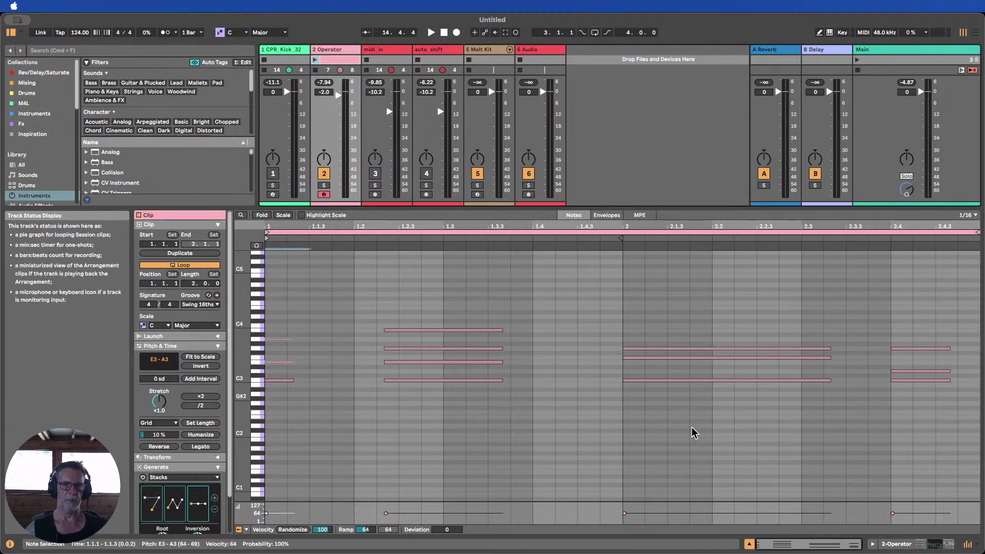
key(super+alt+l)
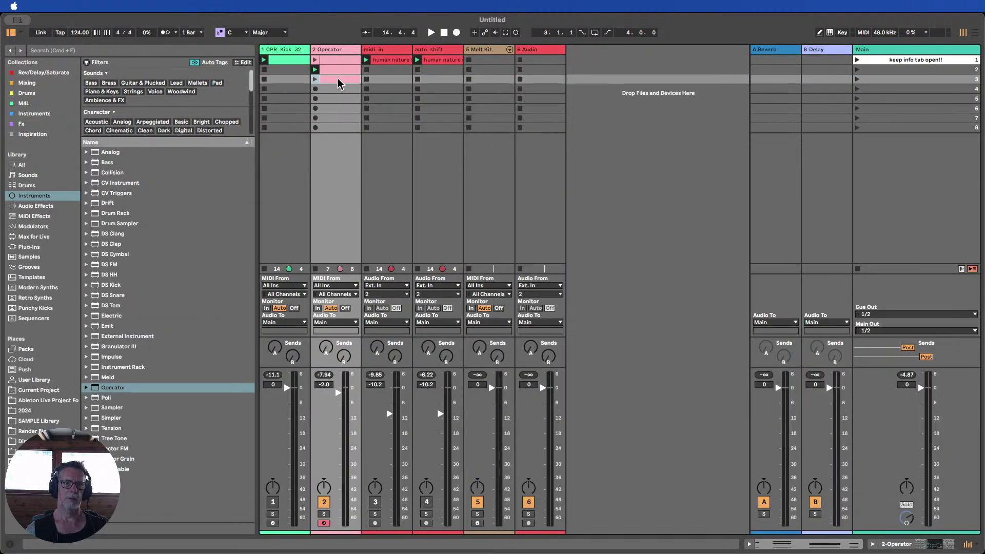
key(super+alt+l)
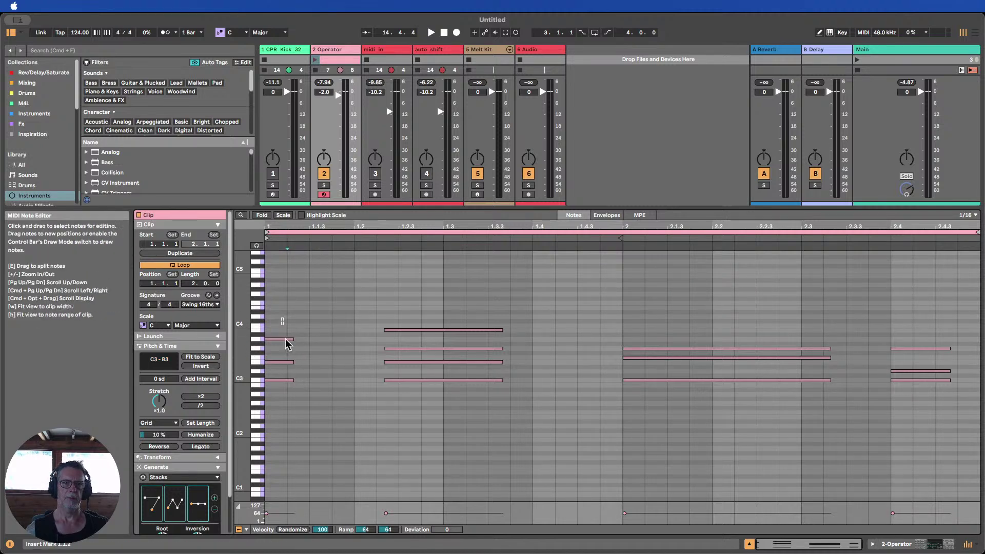
click(285, 339)
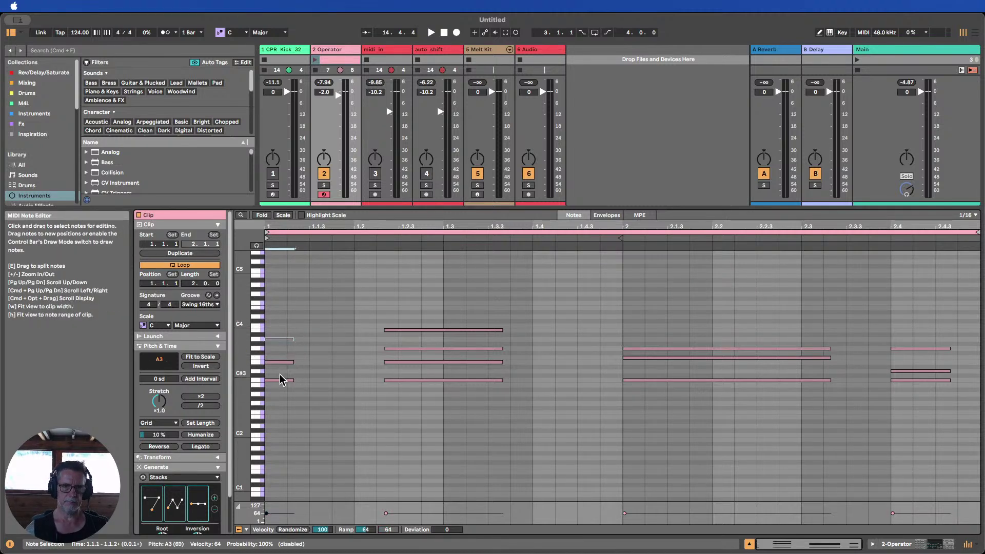
drag(415, 308, 419, 355)
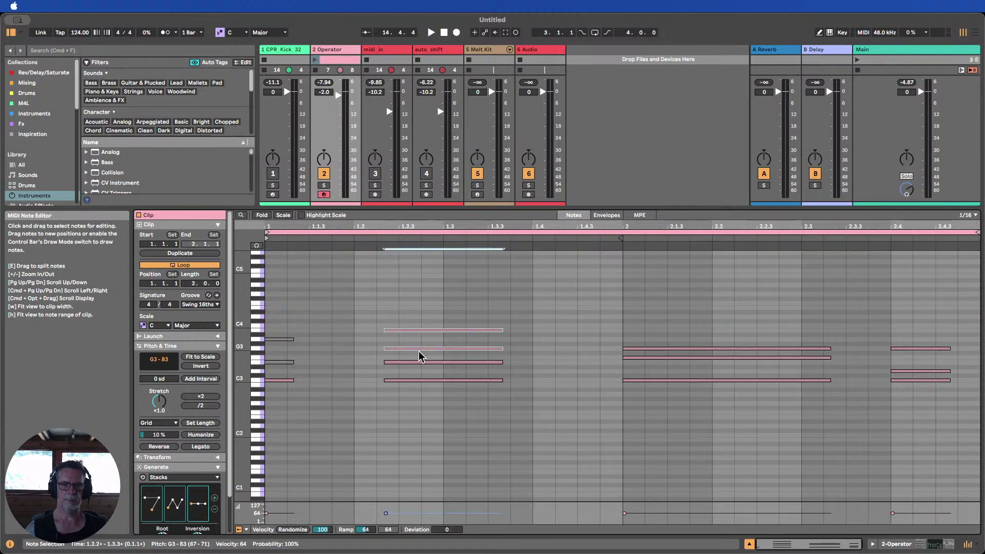
Deactivate notes in the third clip's last two chords so only C3 and then D3 stay active, and change the clip's color
click(631, 379)
drag(706, 369, 703, 329)
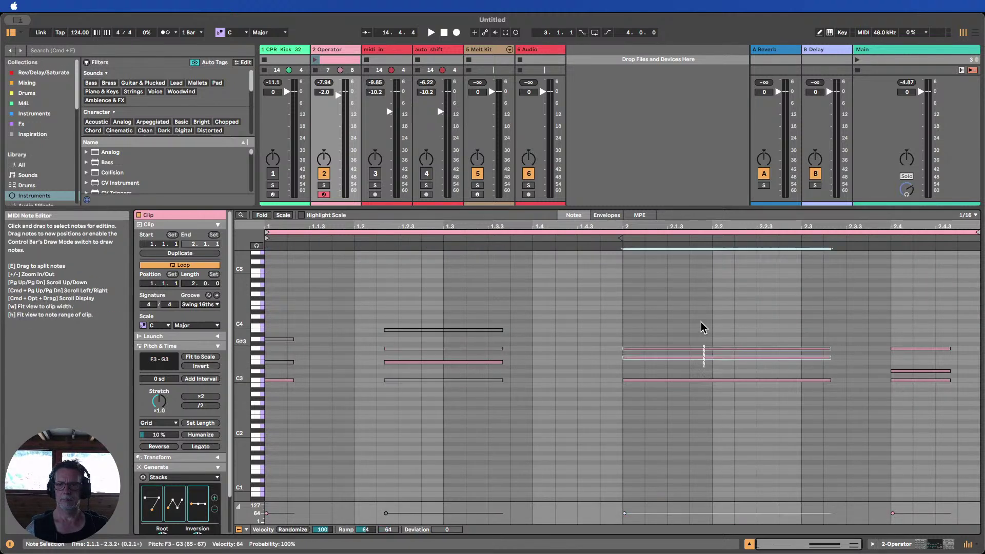
click(926, 380)
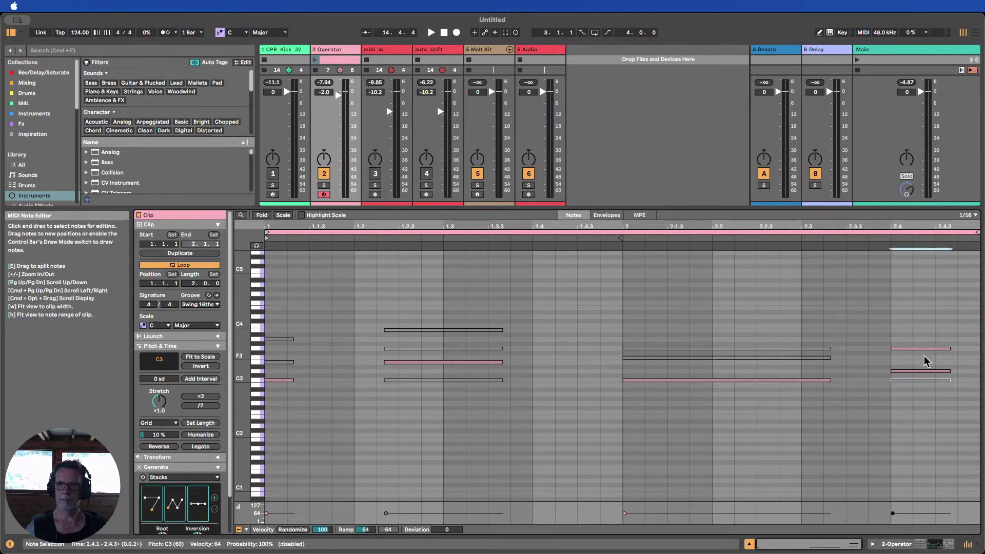
key(super+alt+l)
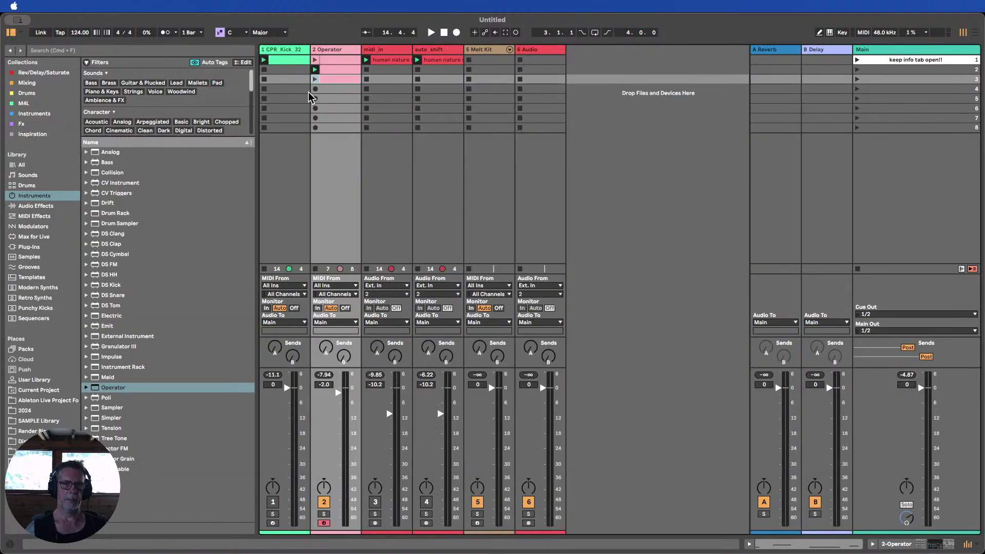
right_click(337, 85)
click(351, 274)
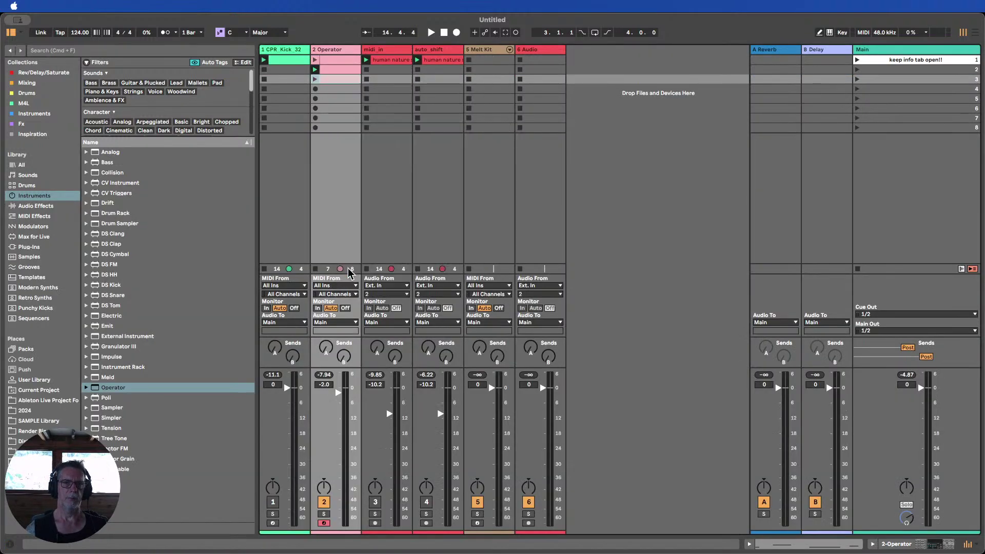
Turn off MIDI control in the midi_in track's Auto Shift and collapse its MIDI settings
double_click(372, 53)
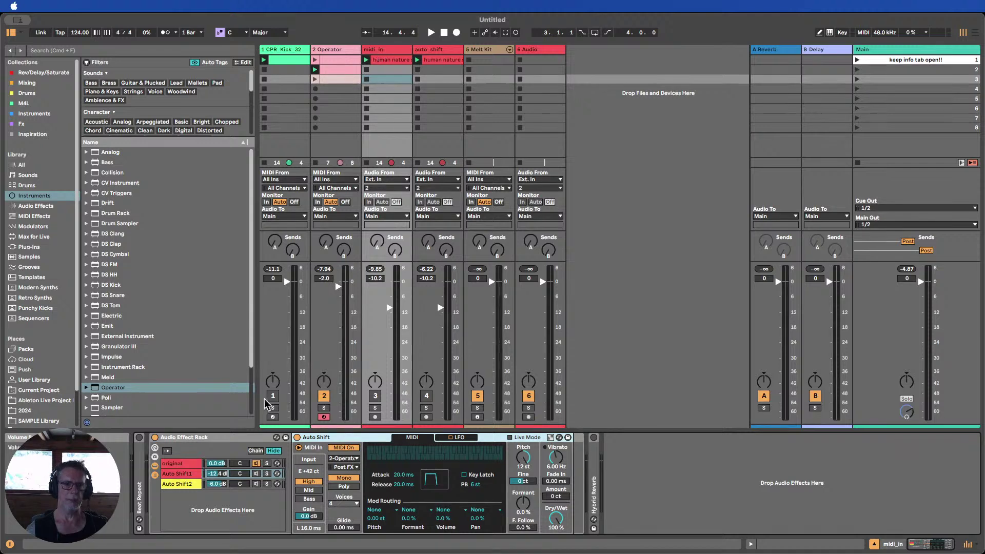
click(340, 448)
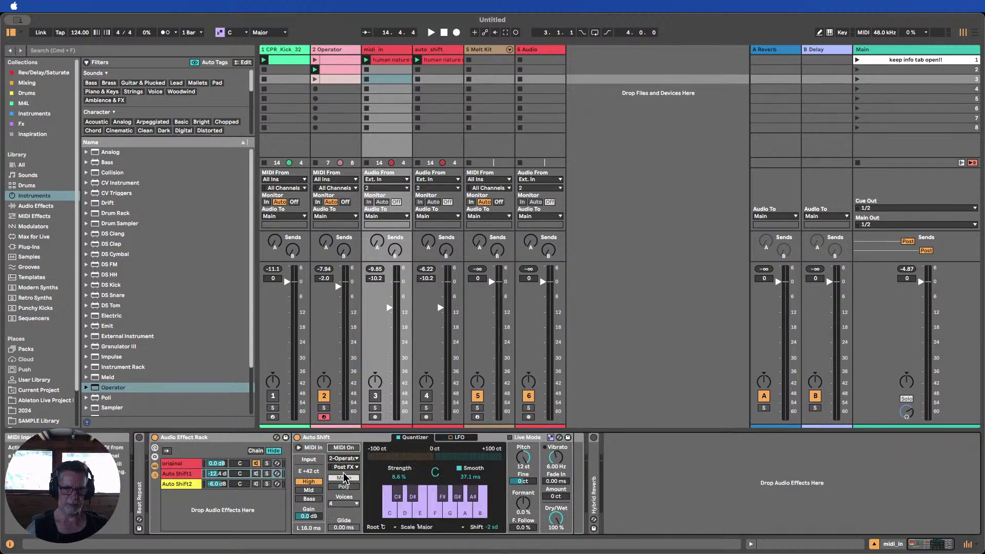
click(299, 447)
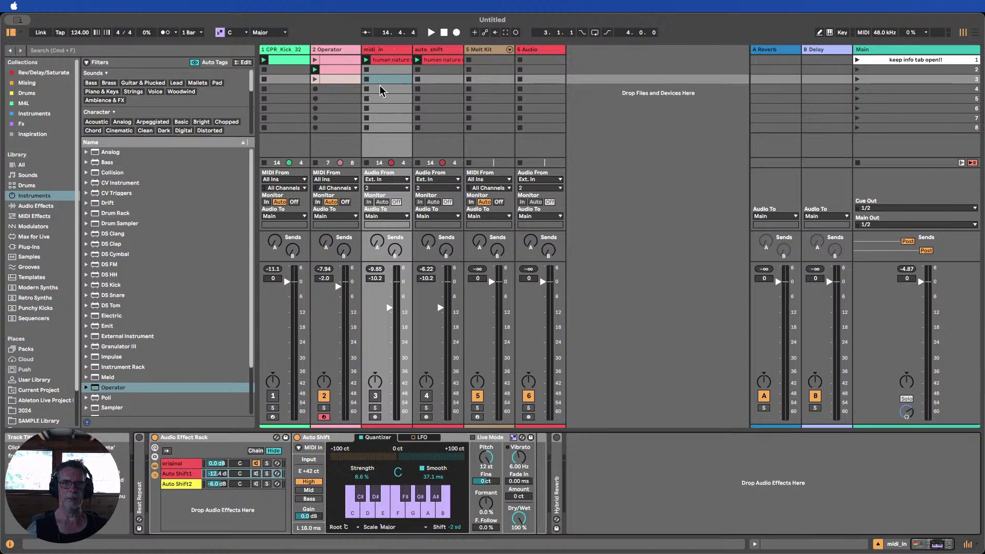
Replace the midi_in track's Audio Effect Rack with a copy of the auto_shift track's rack
click(189, 440)
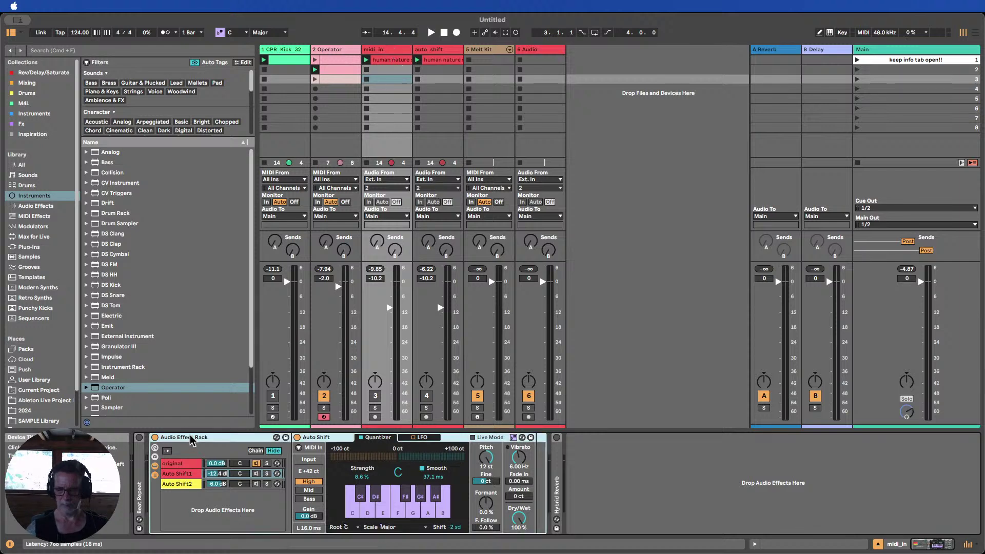
key(Delete)
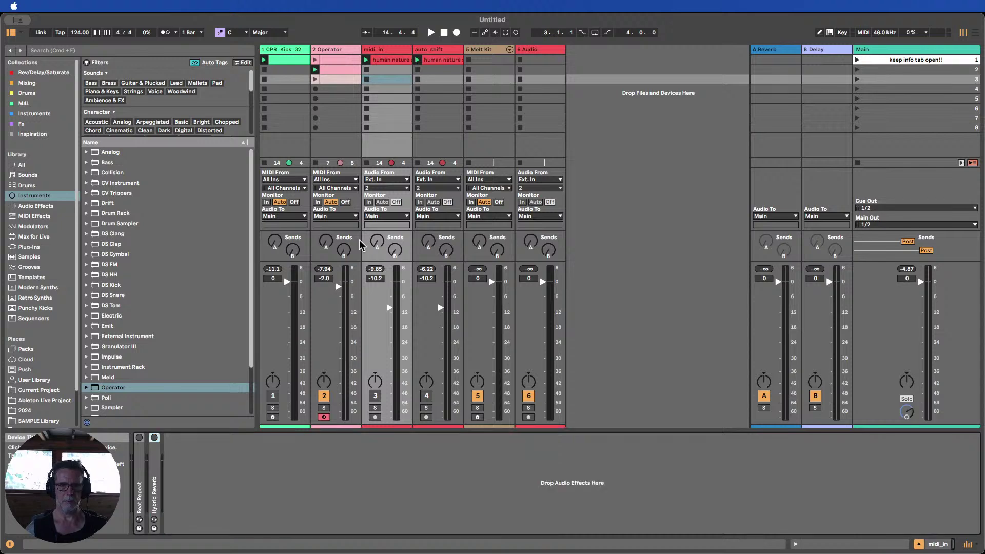
click(445, 52)
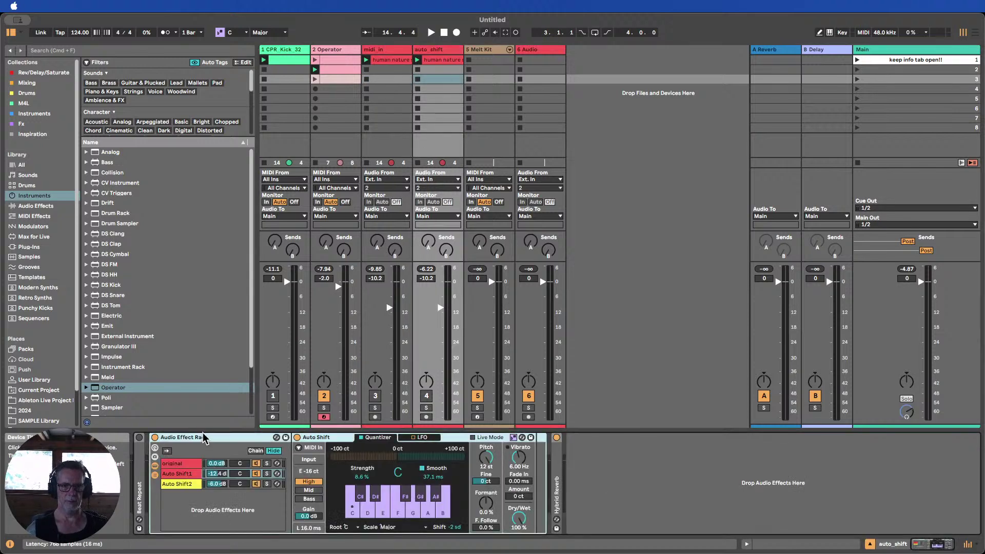
click(391, 49)
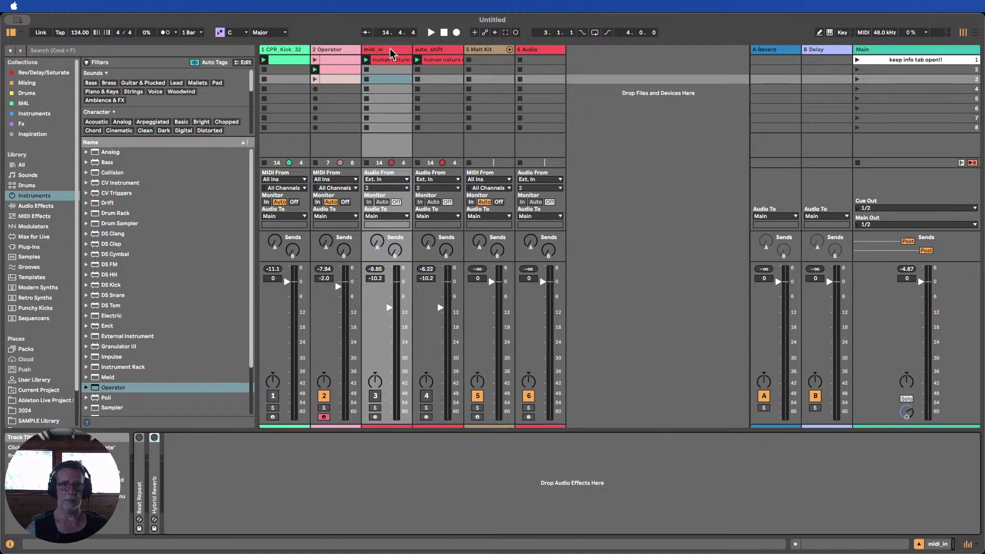
key(super+v)
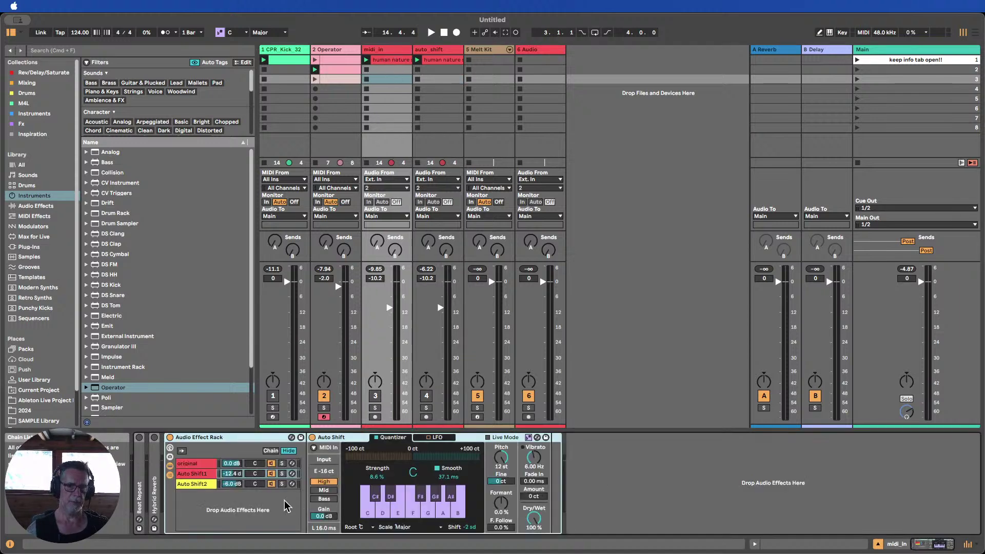
Deactivate the pasted rack's Auto Shift1 and Auto Shift2 chains, and add a new Auto Shift to its original chain
click(271, 473)
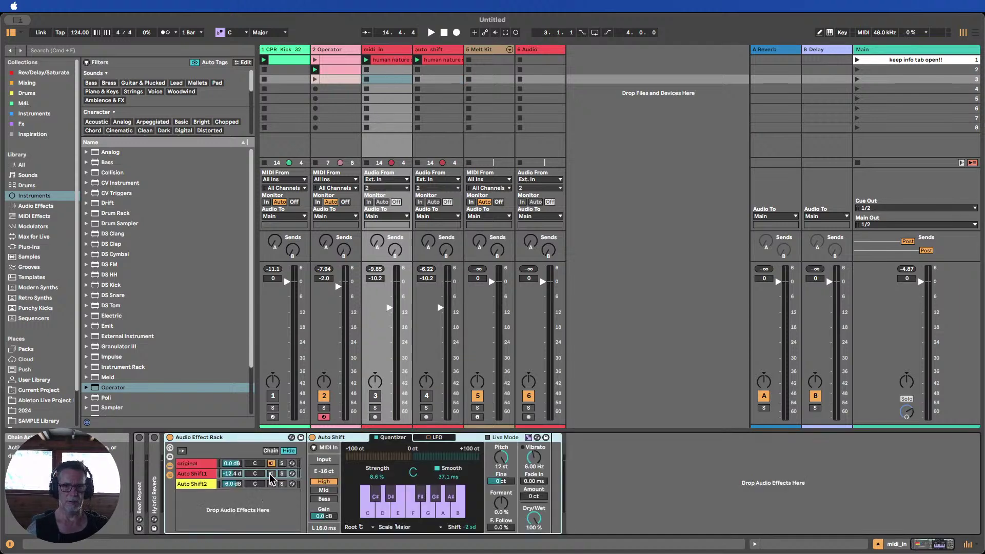
click(200, 463)
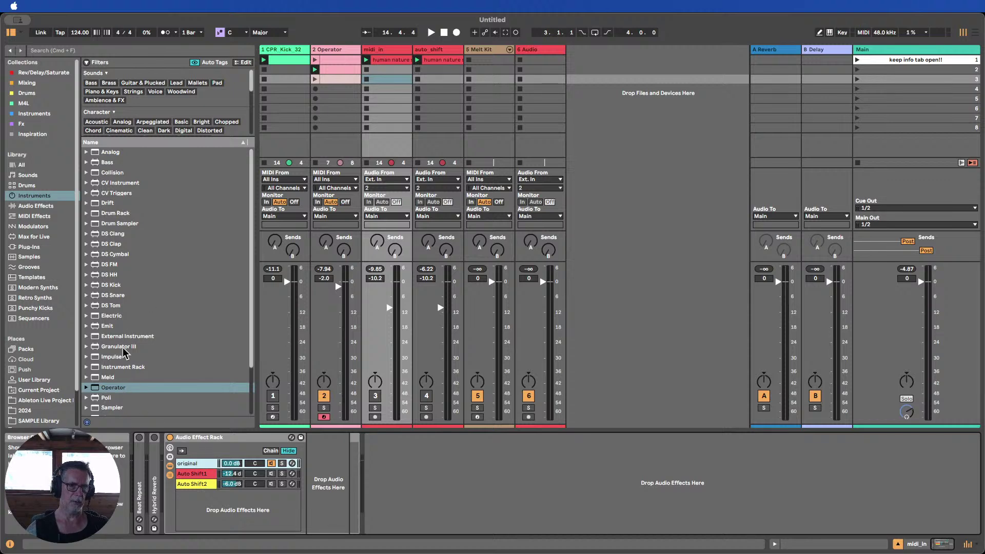
scroll(128, 308, down, 5)
scroll(128, 287, up, 5)
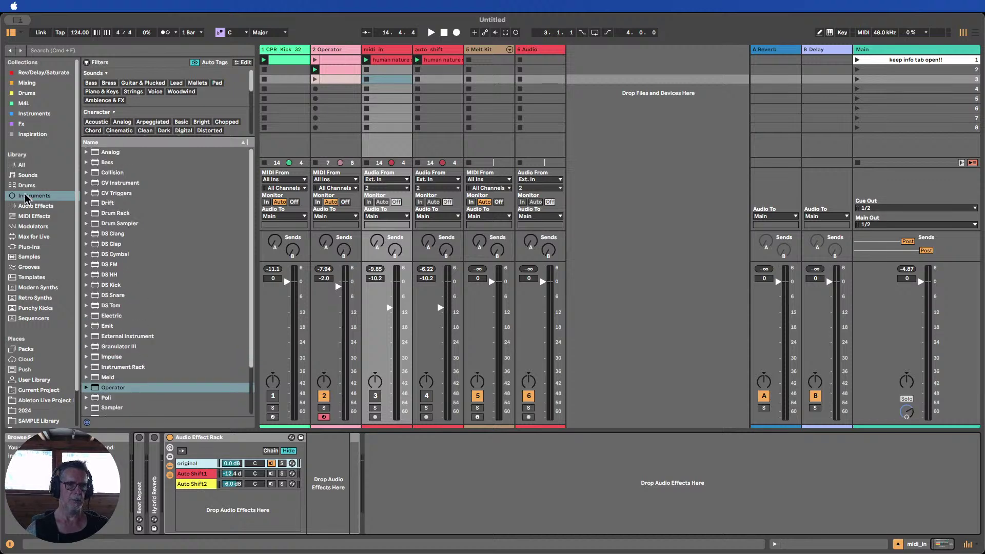
scroll(123, 204, up, 5)
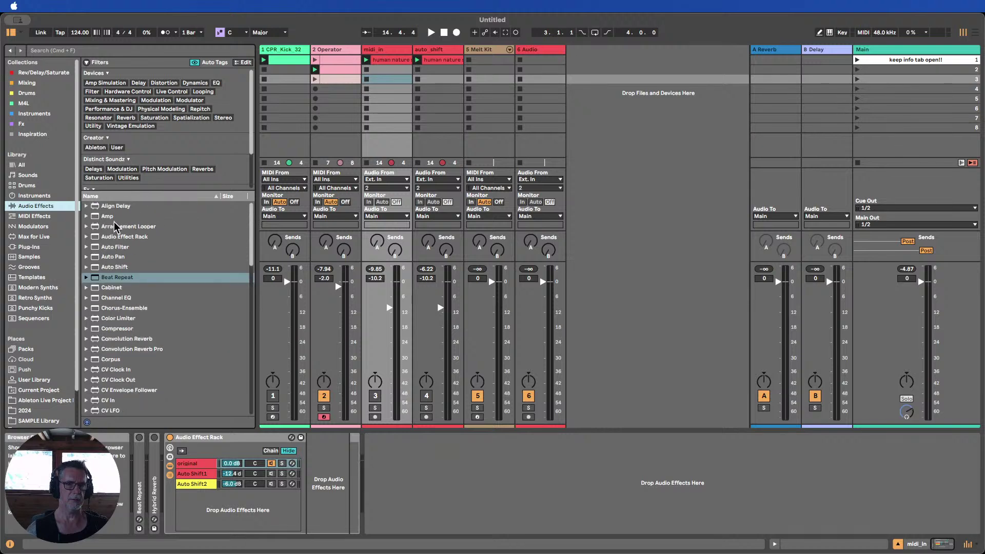
drag(109, 265, 312, 462)
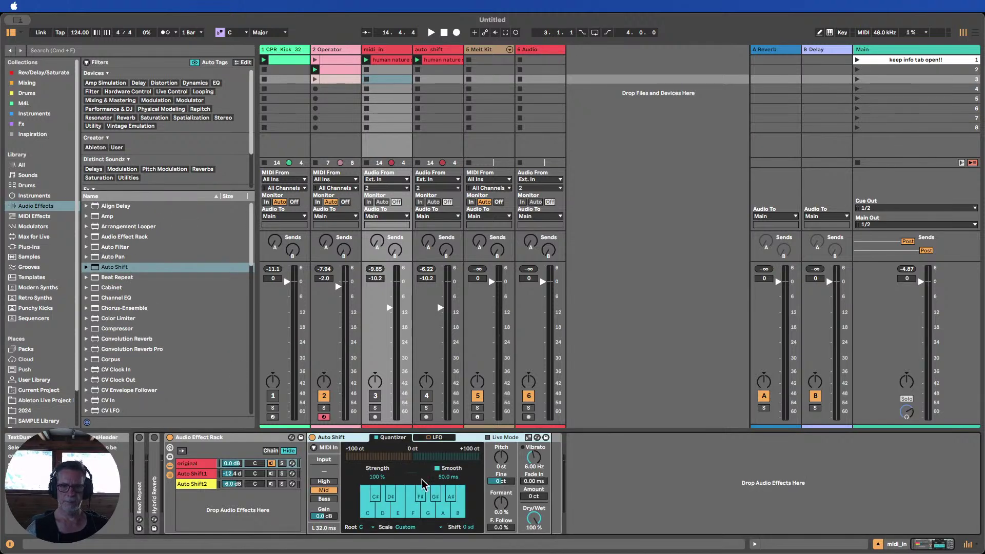
Make the new Auto Shift follow the current C Major scale, and enable its MIDI control with 2-Operator as the input source
click(529, 438)
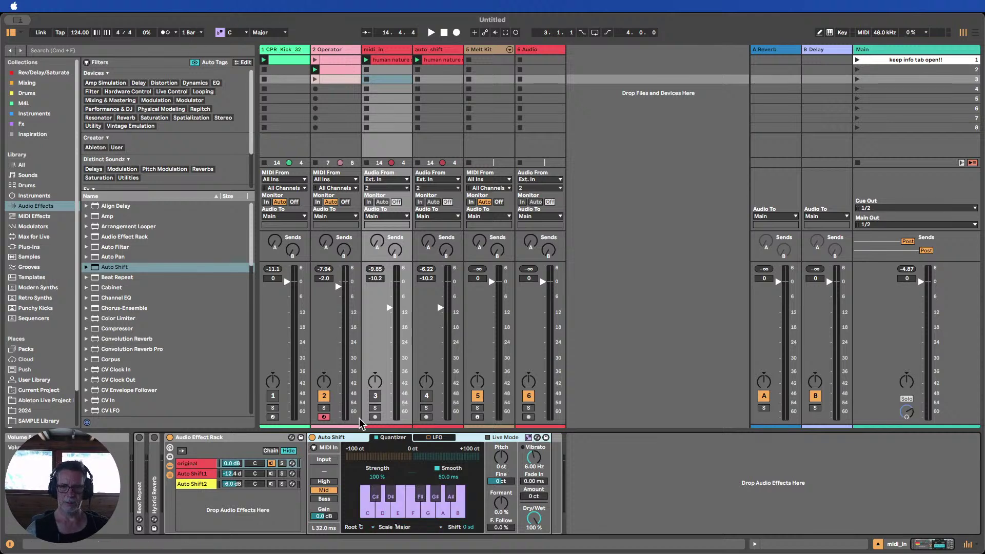
click(314, 447)
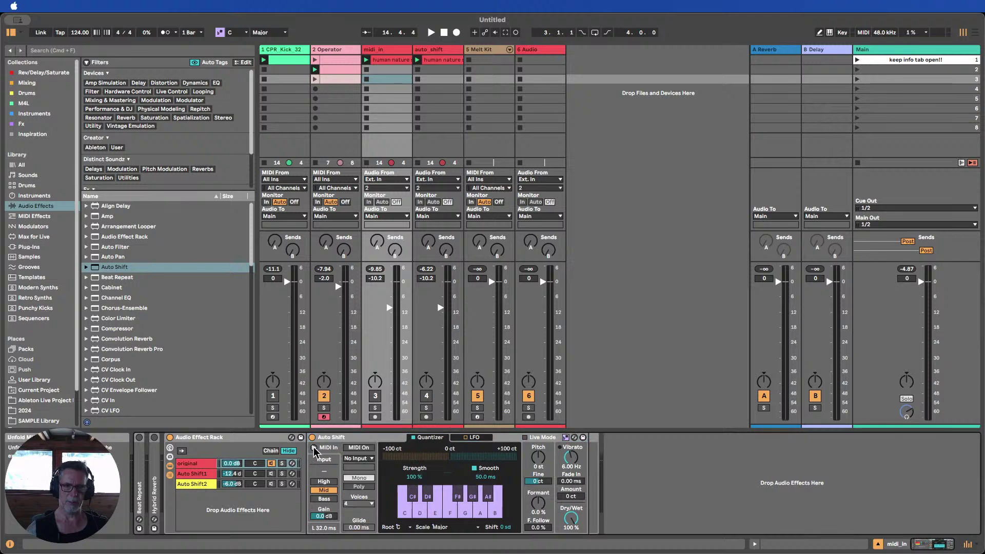
click(358, 448)
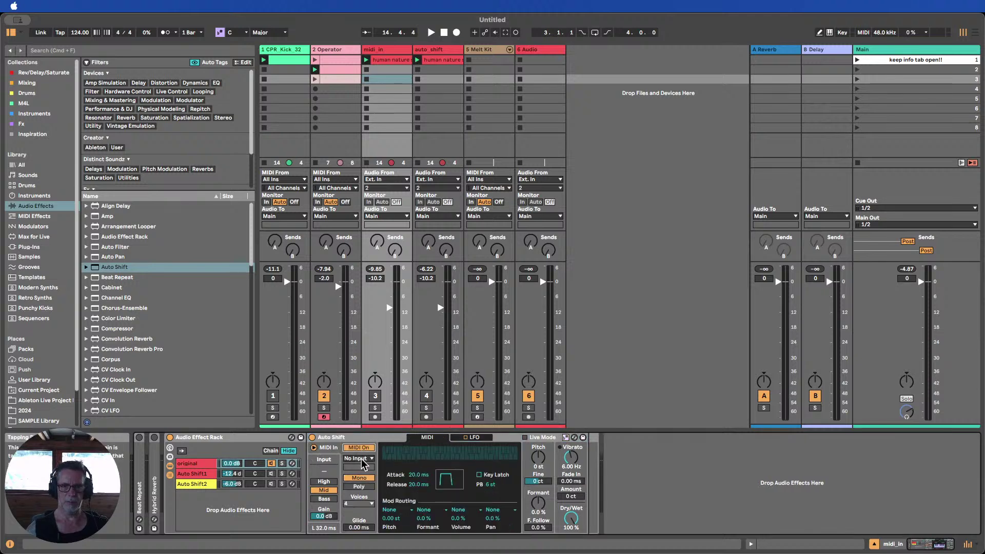
click(359, 458)
click(360, 477)
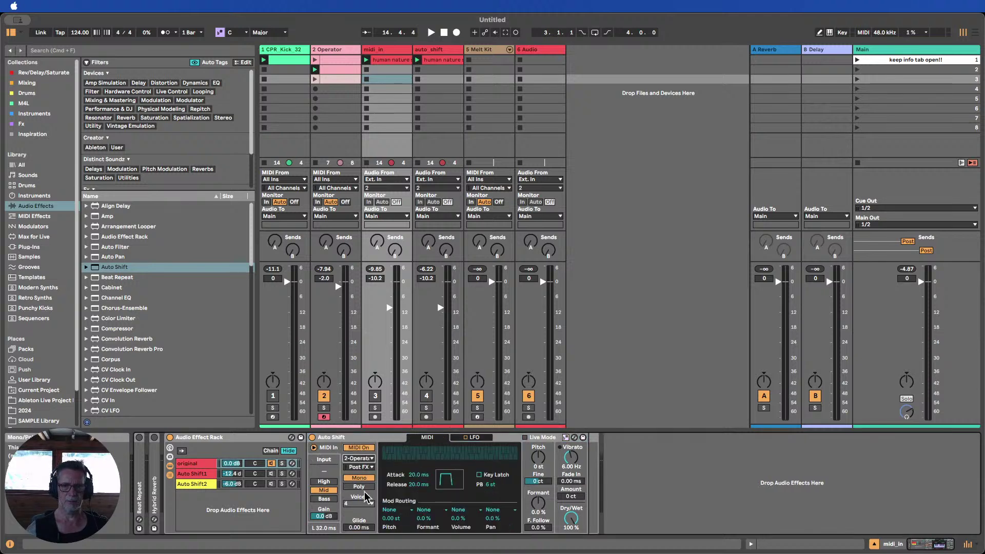
Set midi_in's Auto Shift to Poly mode, activate the midi_in track and mute the Operator track
click(360, 486)
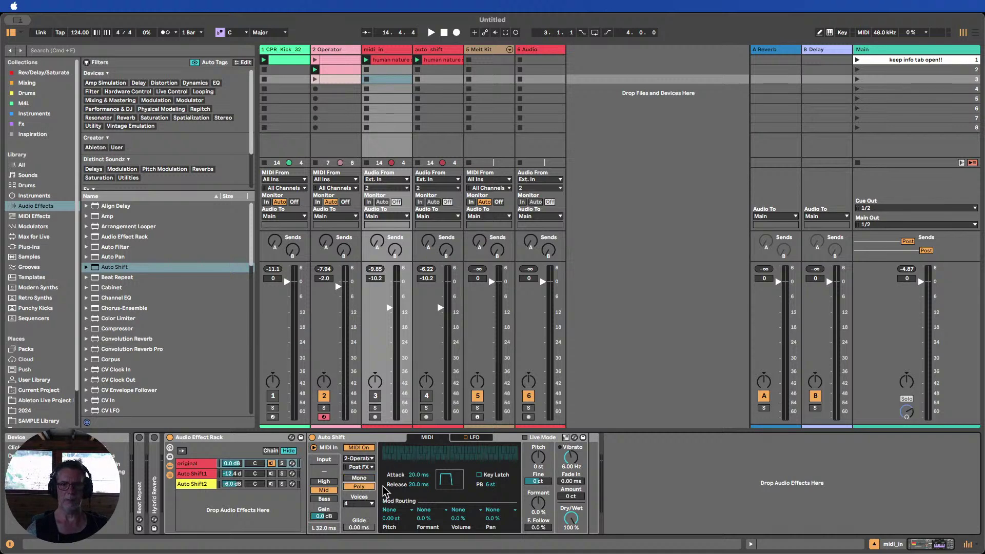
click(375, 396)
click(324, 396)
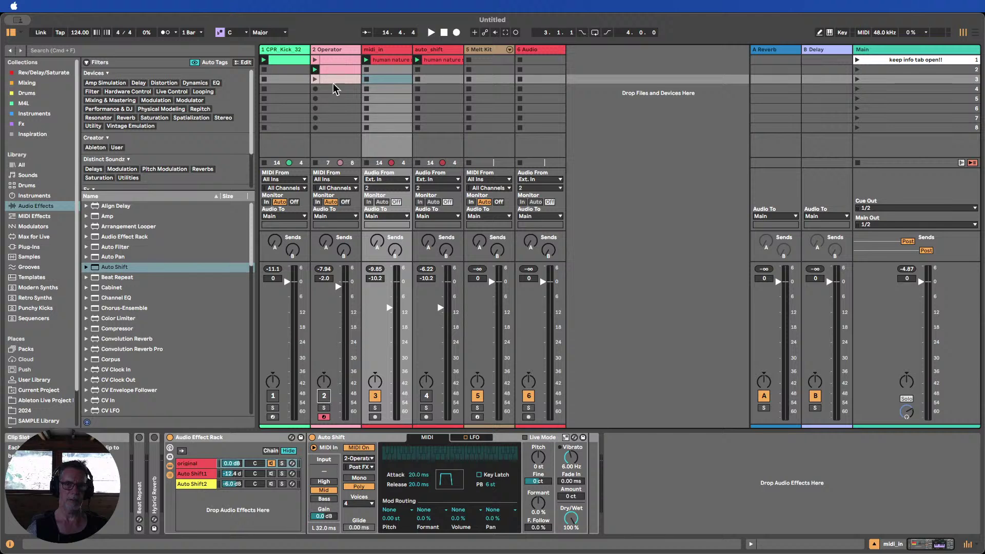
Launch the second Operator clip and lower the tempo to 104 BPM with midi_in's devices in view
click(314, 70)
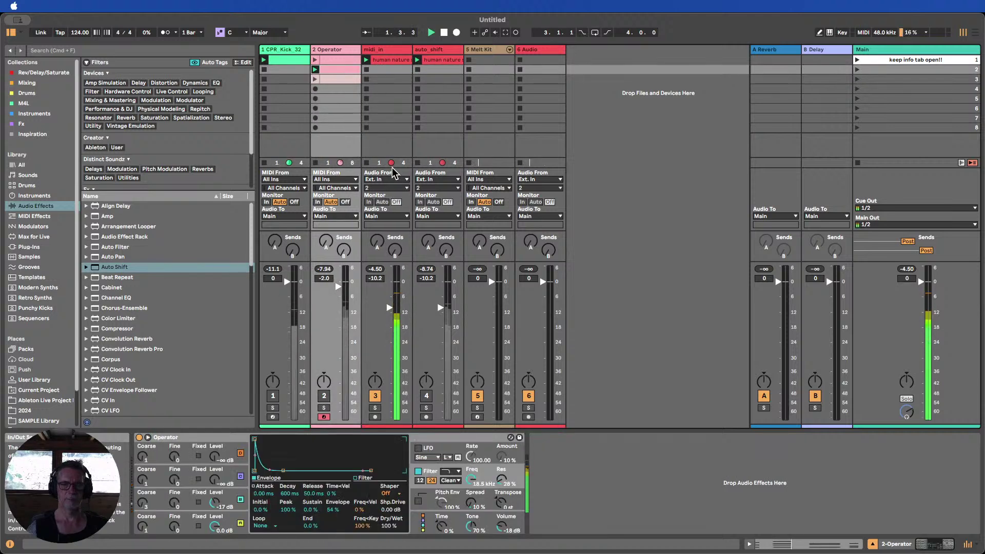
click(385, 49)
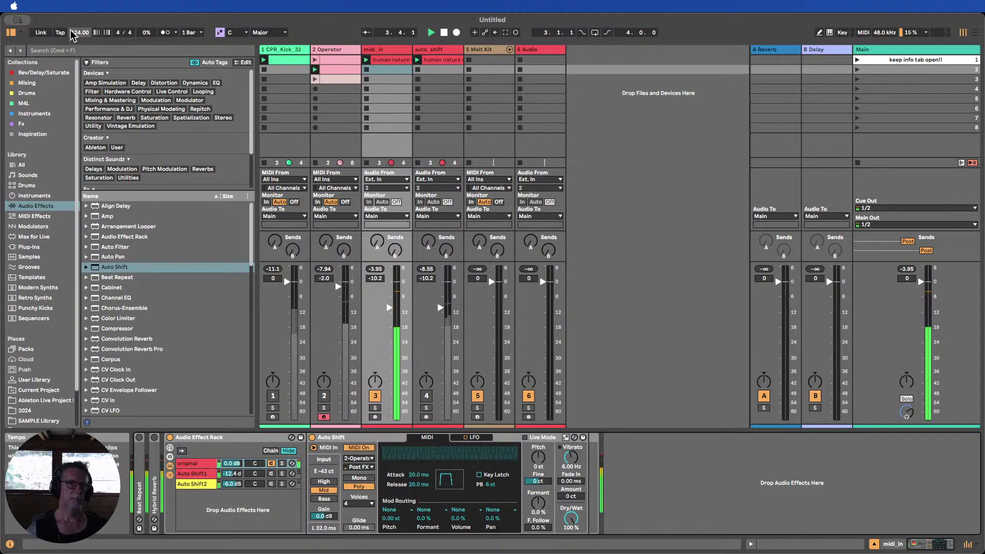
drag(72, 35, 71, 56)
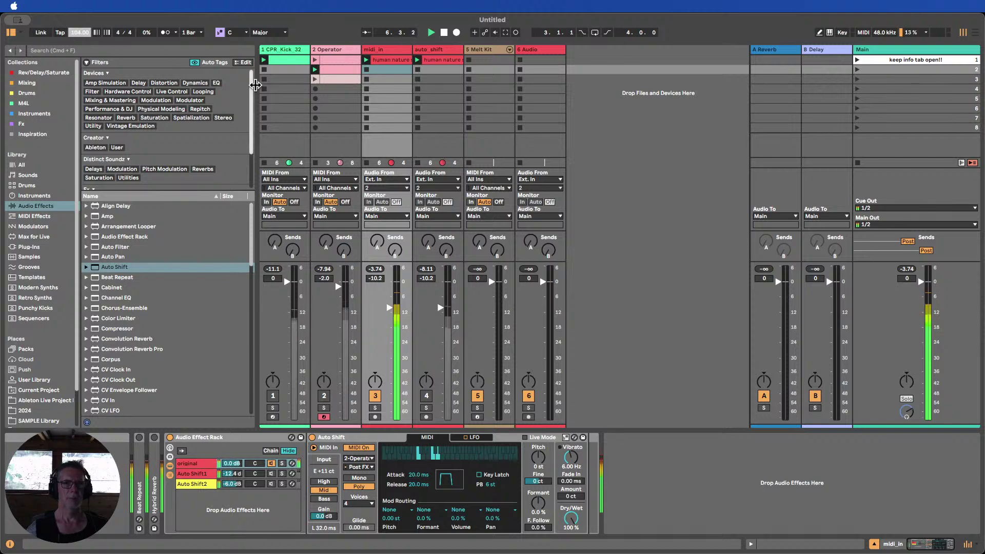
Examine the chord notes of the second Operator clip and stop playback
double_click(318, 70)
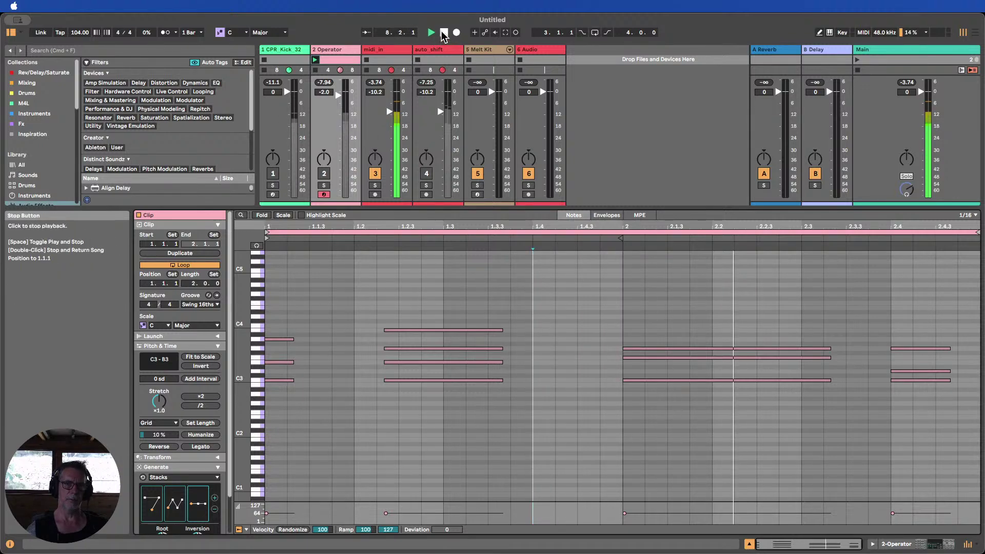
click(444, 33)
key(super+alt+l)
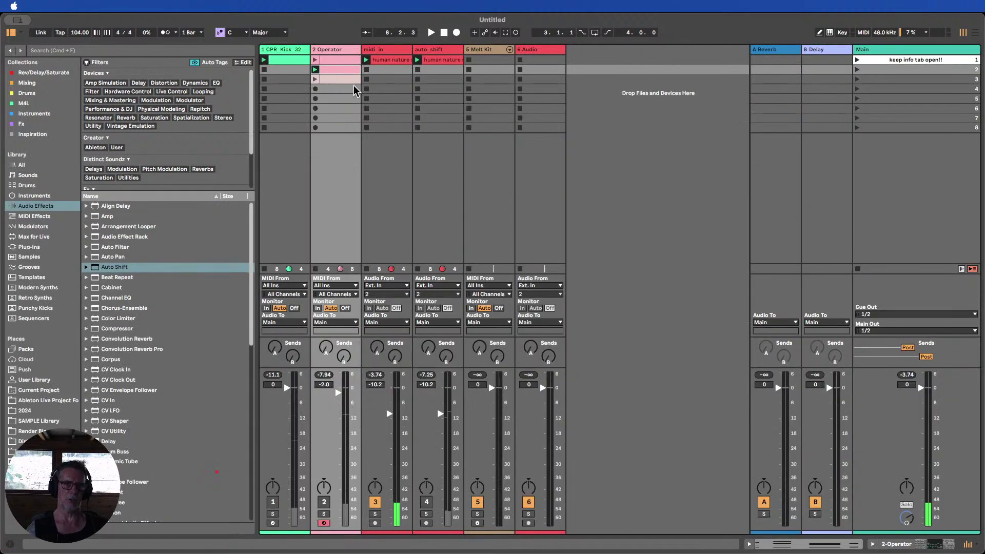
Move the third Operator clip to the fifth slot, duplicate the second clip into the third slot, and color the copy magenta
drag(325, 80, 329, 99)
click(328, 70)
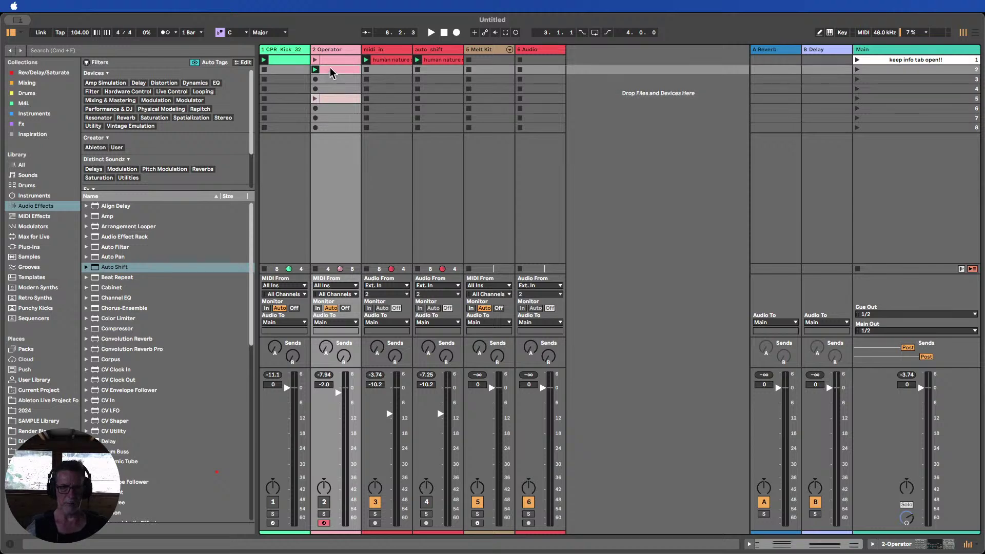
right_click(334, 80)
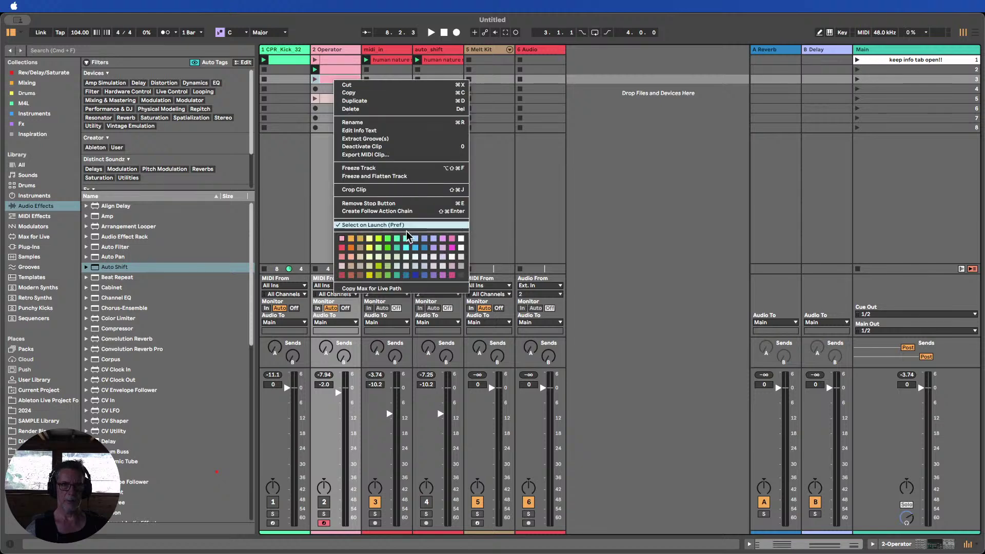
click(450, 238)
Apply Legato to the notes of the magenta Operator clip and launch it
double_click(335, 82)
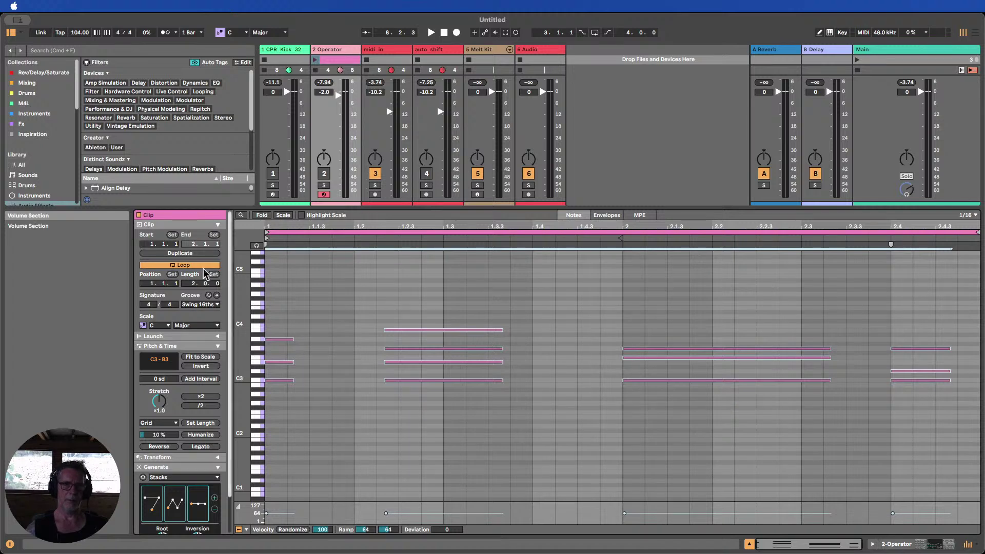
click(207, 445)
click(316, 61)
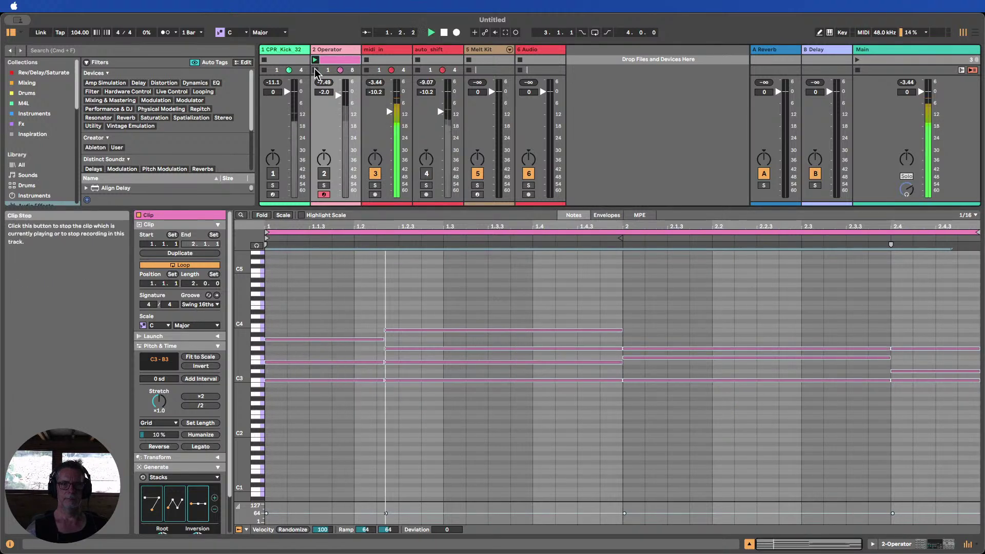
Watch midi_in's Auto Shift respond to the legato clip, stop playback, and compare the Operator and midi_in device chains
click(754, 546)
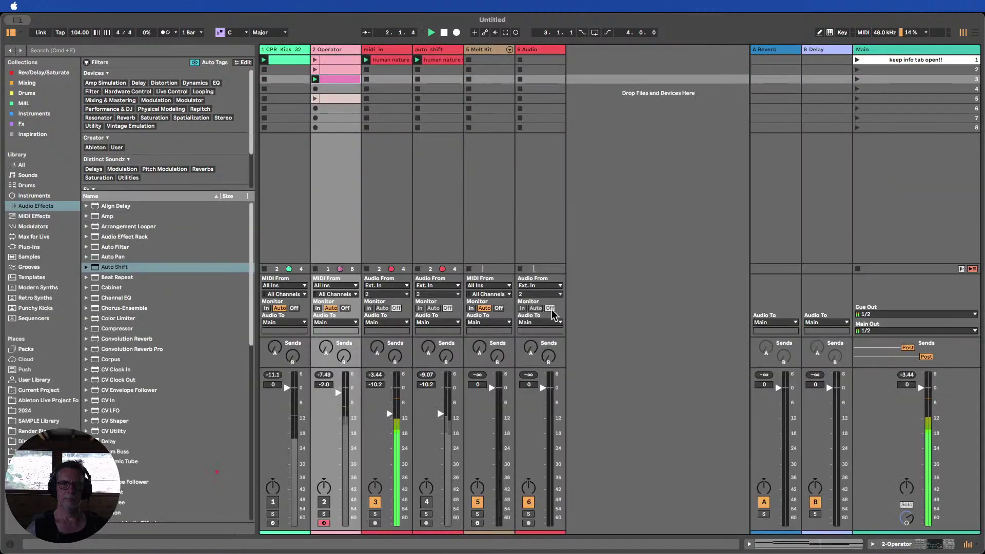
click(377, 51)
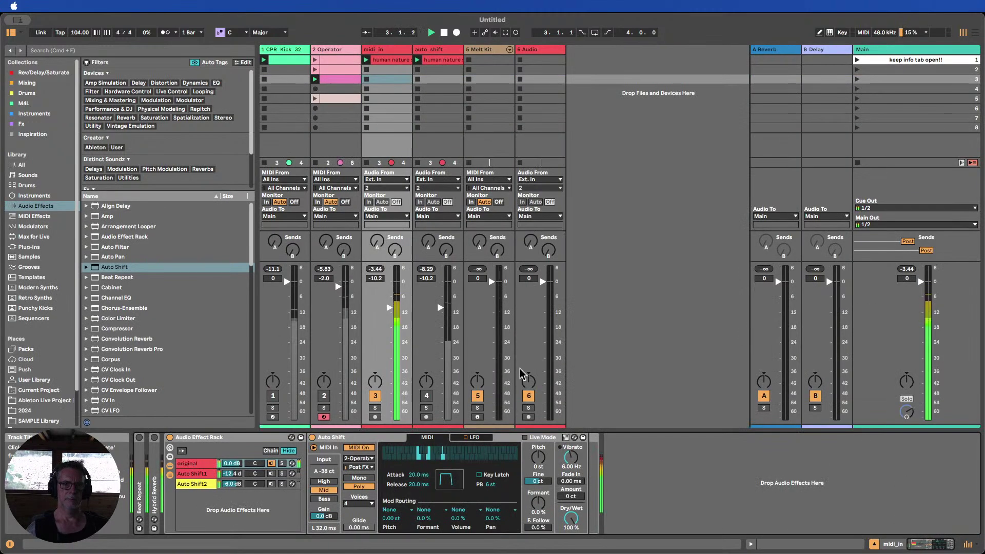
click(444, 33)
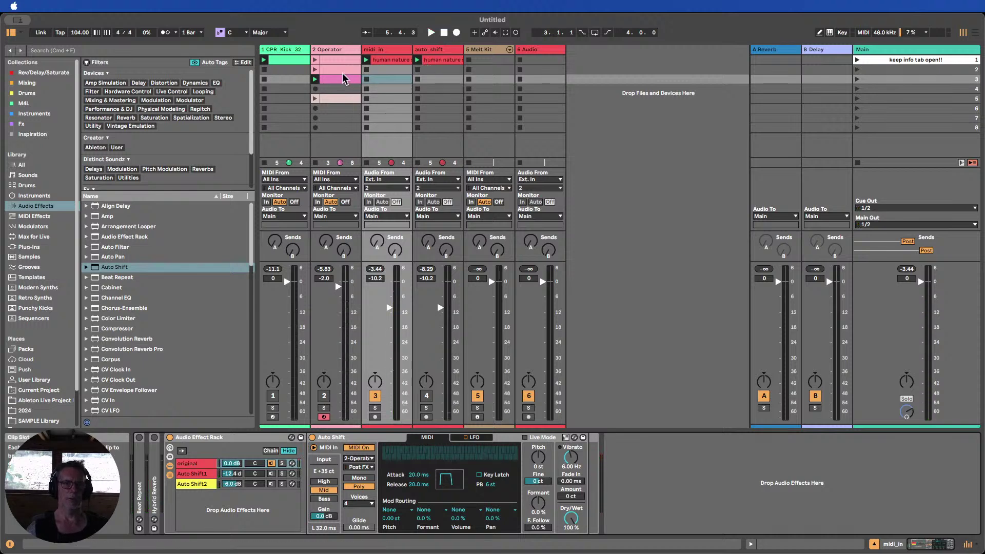
click(333, 50)
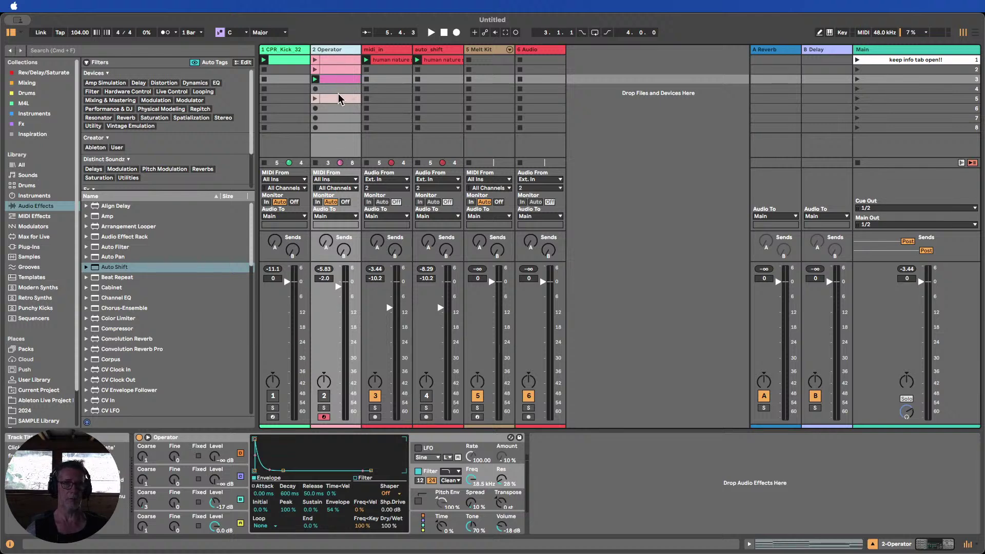
click(372, 49)
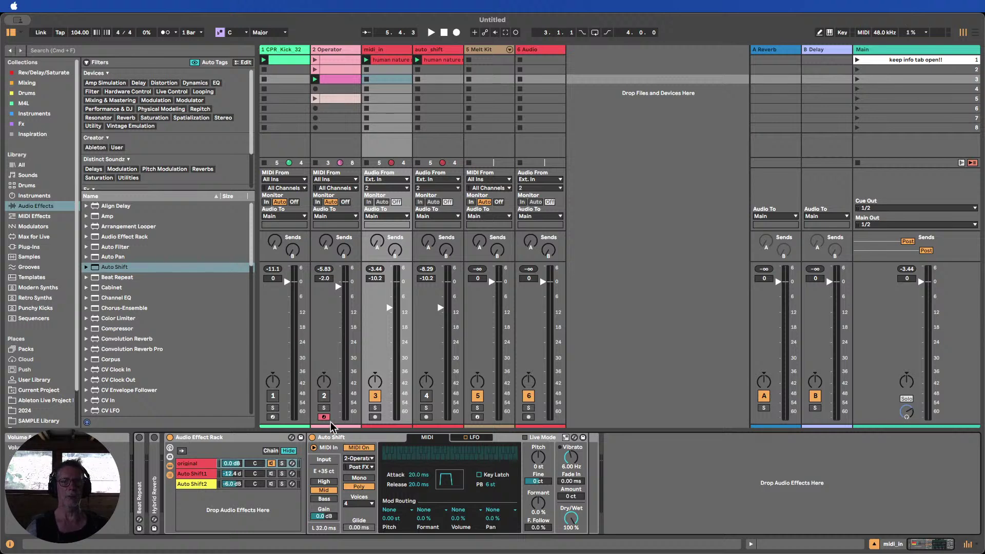
Activate the CPR_Kick_32 track, launch midi_in's vocal clip and raise the tempo to 121 BPM
click(273, 396)
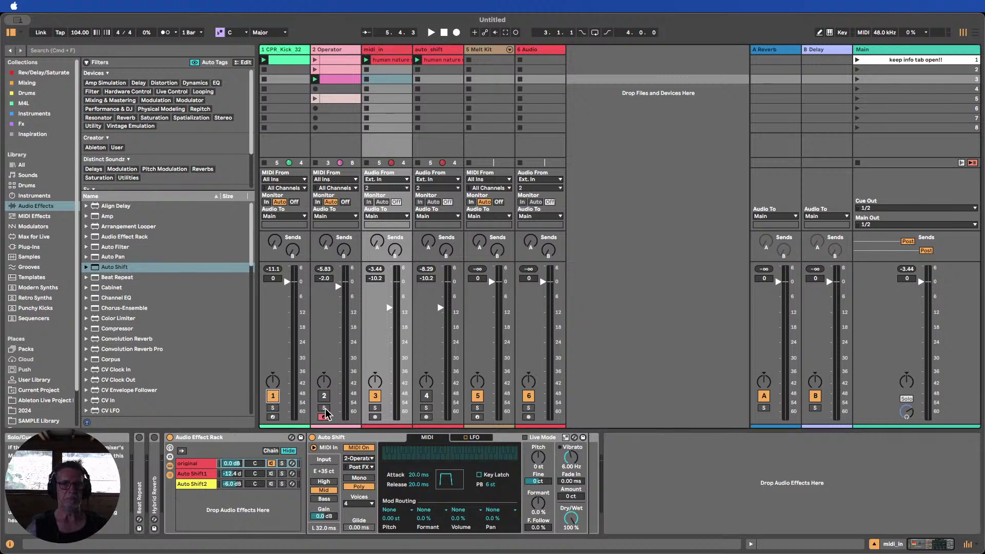
click(366, 60)
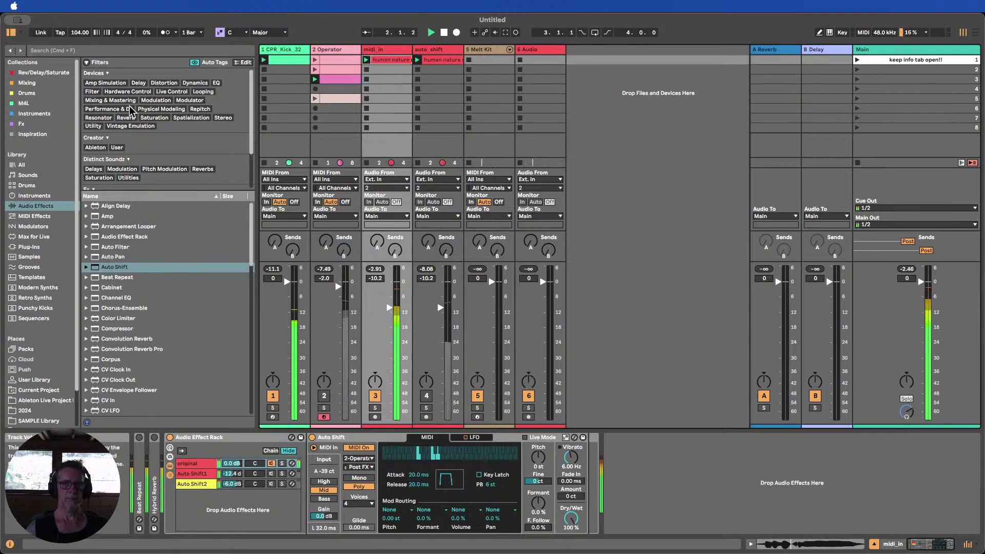
drag(80, 32, 80, 24)
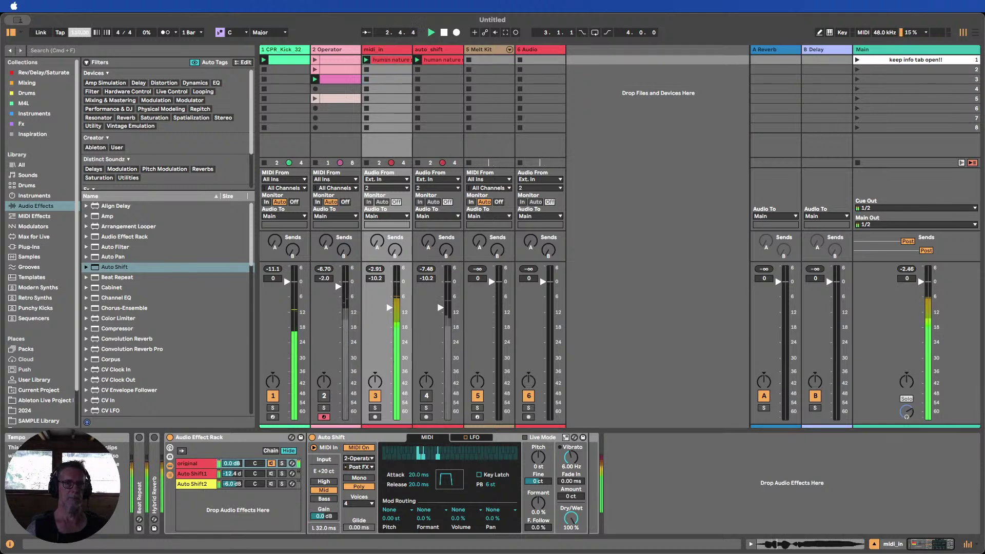
drag(79, 24, 80, 15)
Activate the Operator track and lower the midi_in track's volume to -15.7 dB
click(322, 398)
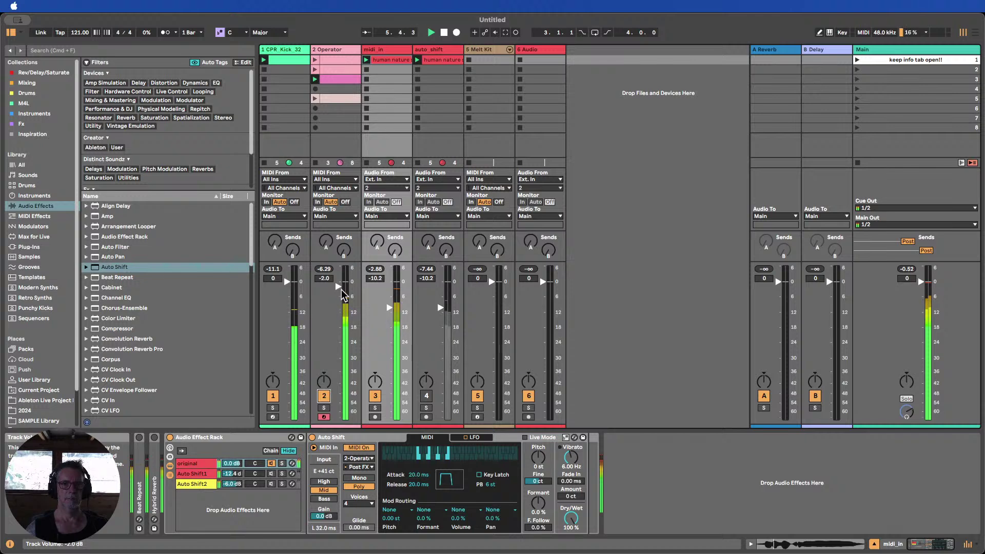
drag(389, 307, 389, 321)
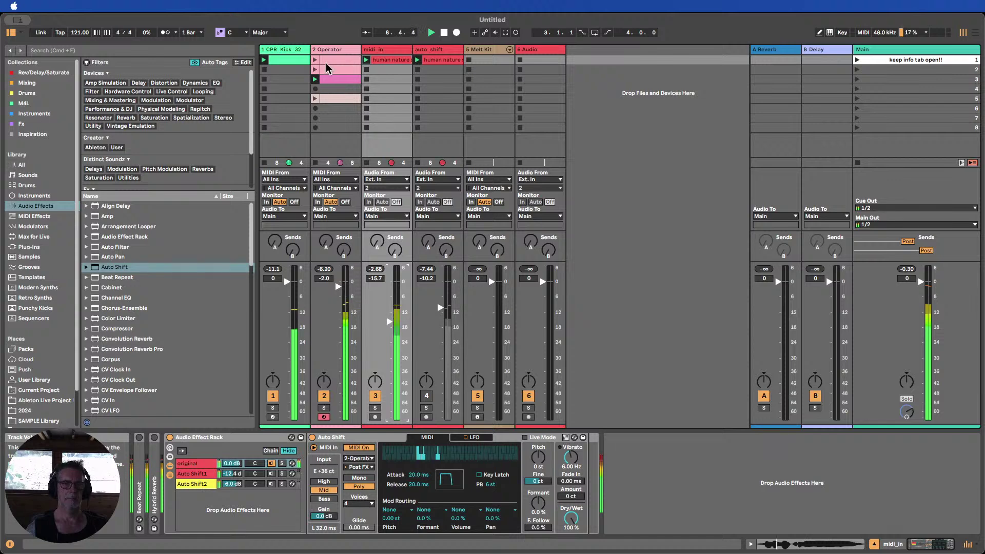
Transpose all notes of the magenta Operator clip down one octave and return to midi_in's devices
double_click(336, 79)
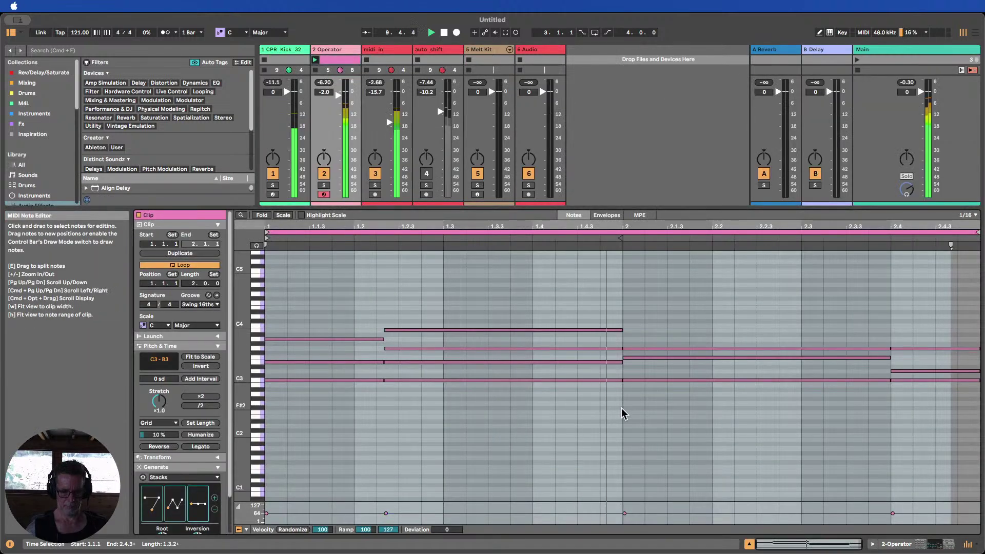
key(super+a)
key(shift+Down)
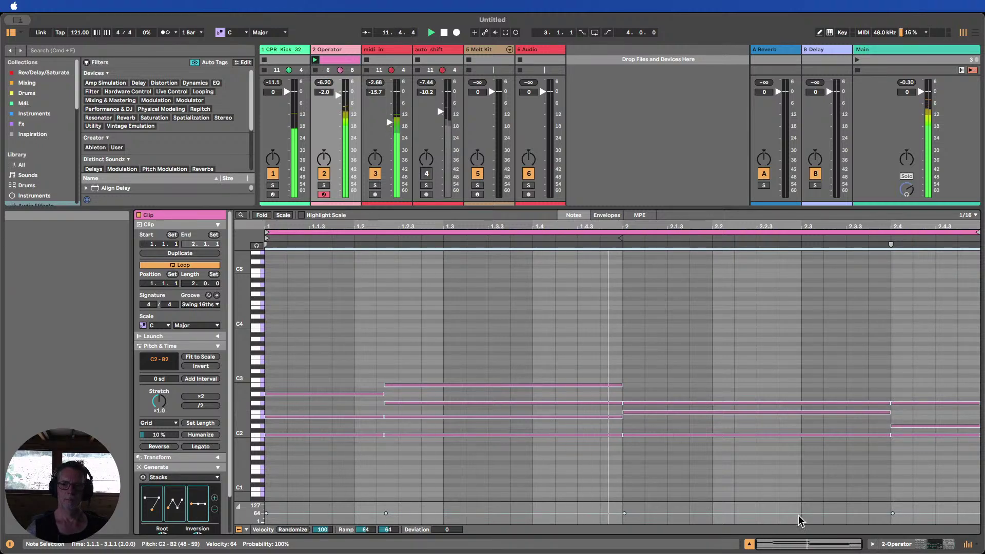
click(897, 545)
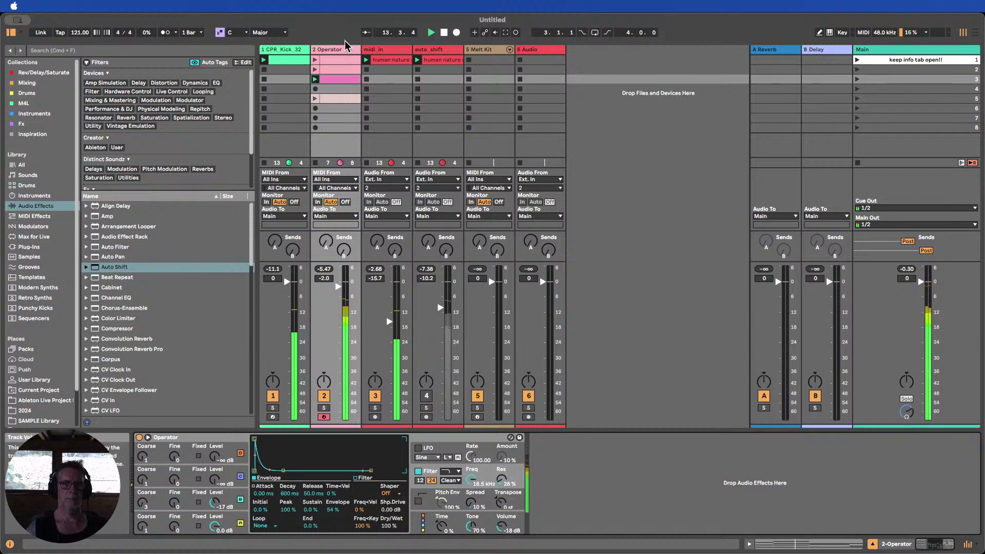
click(375, 50)
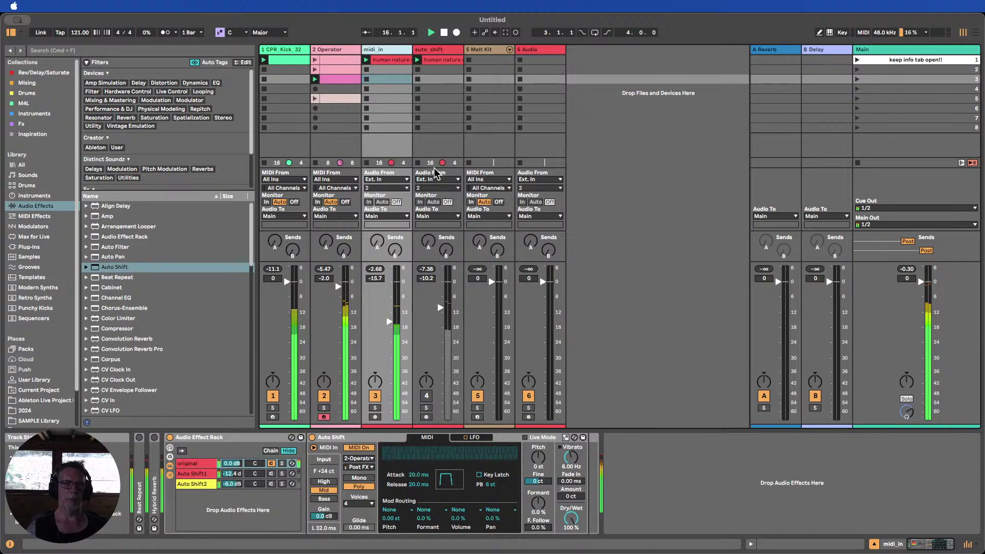
Raise midi_in's Auto Shift pitch to 12 st, lower its formant to -38%, and mute the Operator track
drag(535, 465, 534, 459)
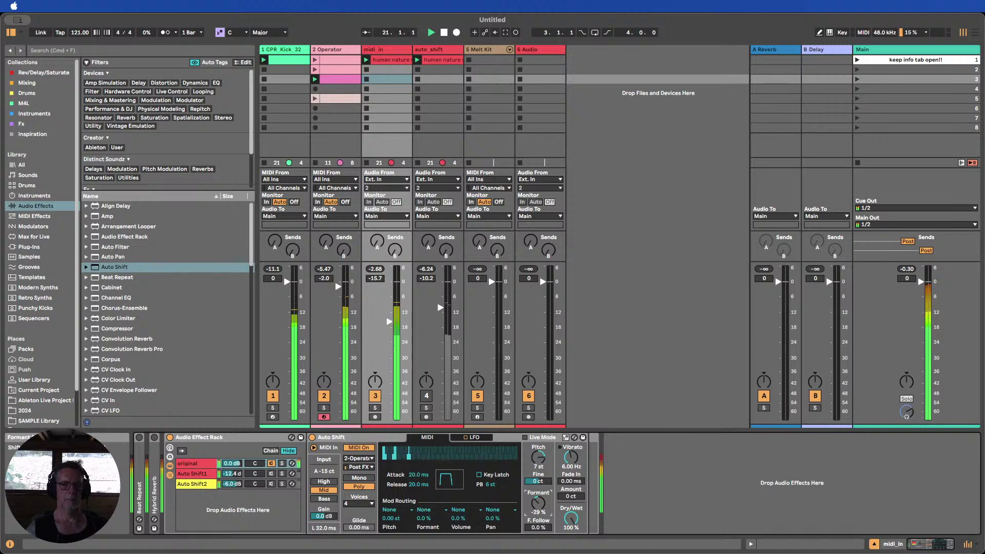
drag(538, 457, 538, 451)
click(326, 388)
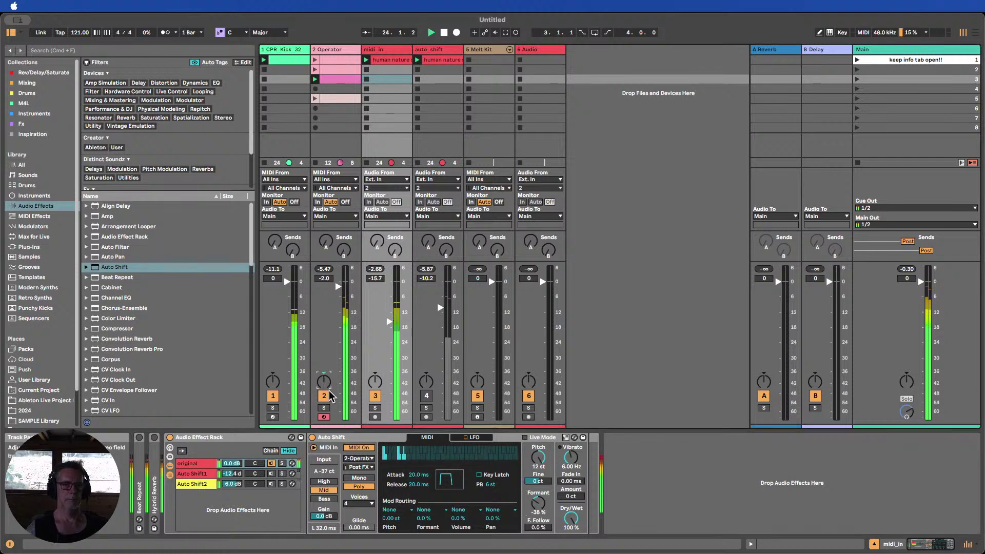
click(324, 396)
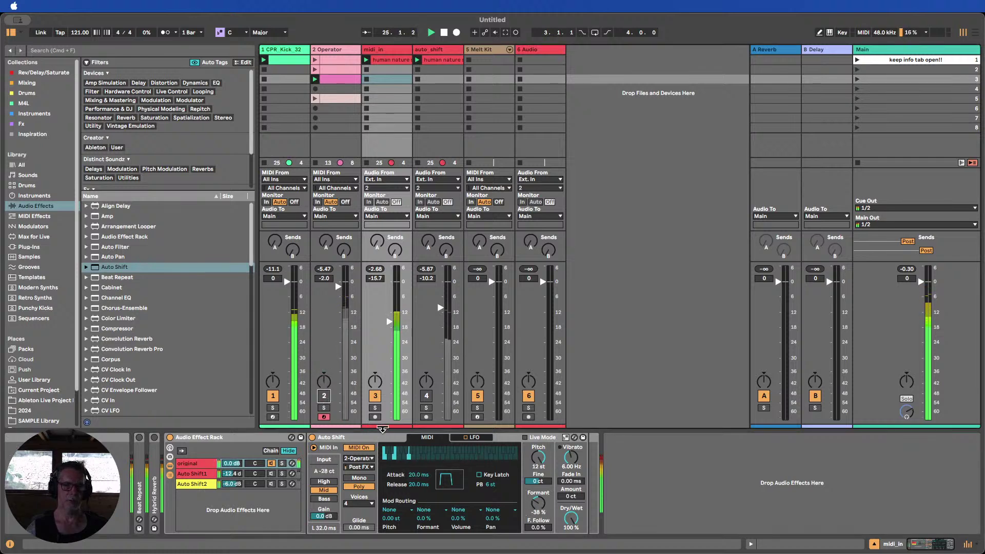
Lower midi_in's Auto Shift formant to -48% and return its pitch to 0 st
drag(538, 502, 538, 510)
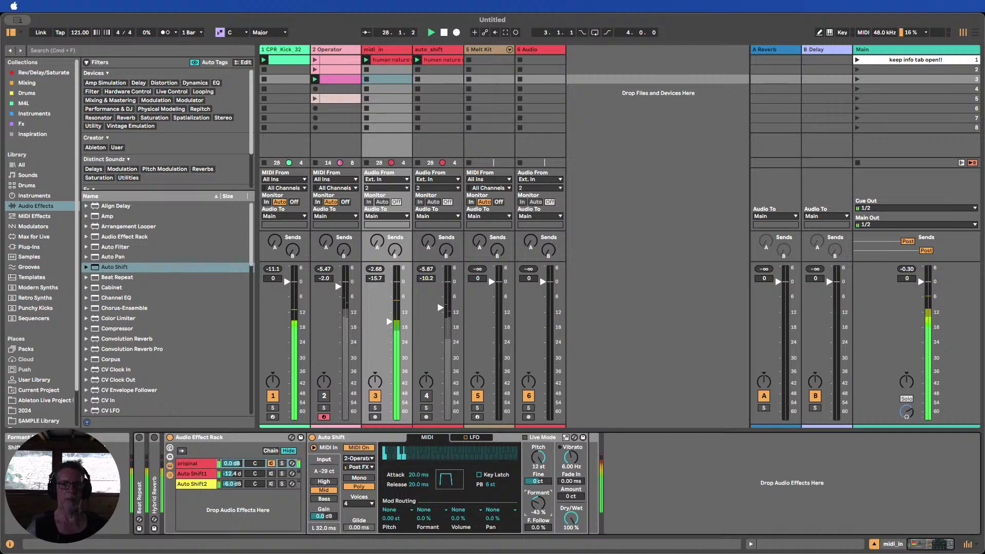
mouse_move(538, 502)
mouse_down()
mouse_move(538, 490)
mouse_move(538, 505)
mouse_up()
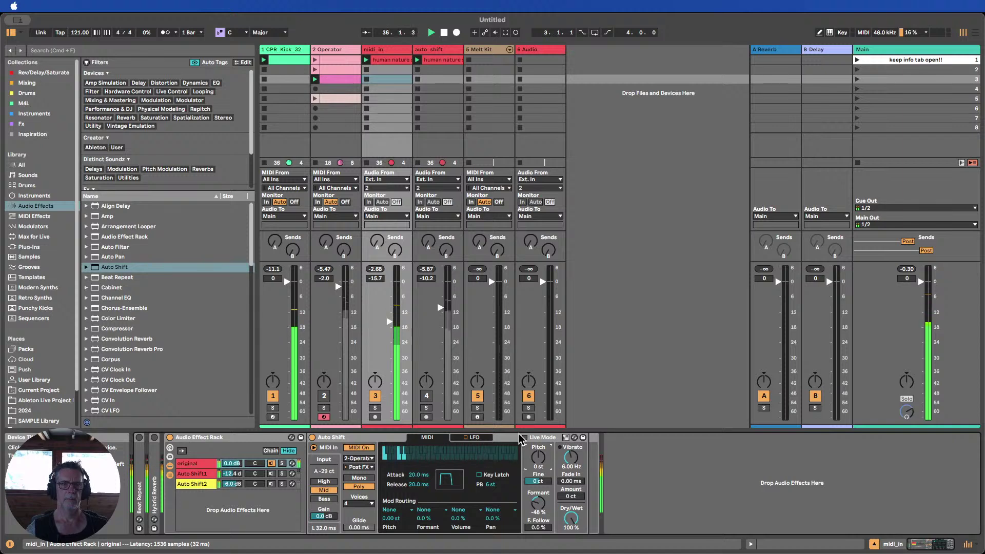
drag(538, 456, 538, 433)
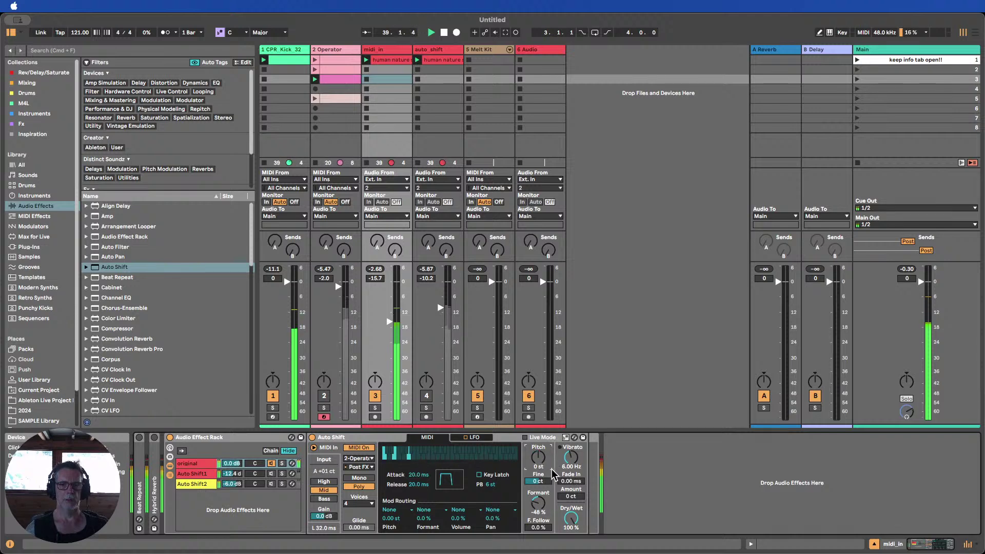
Stop playback, activate the Operator track, and audition the full arrangement briefly
click(444, 32)
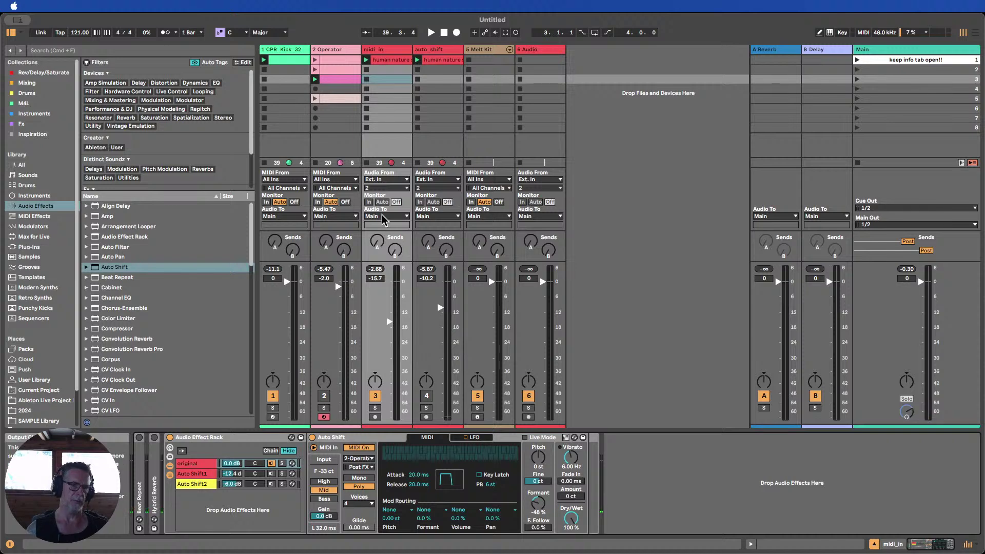
click(325, 396)
click(431, 32)
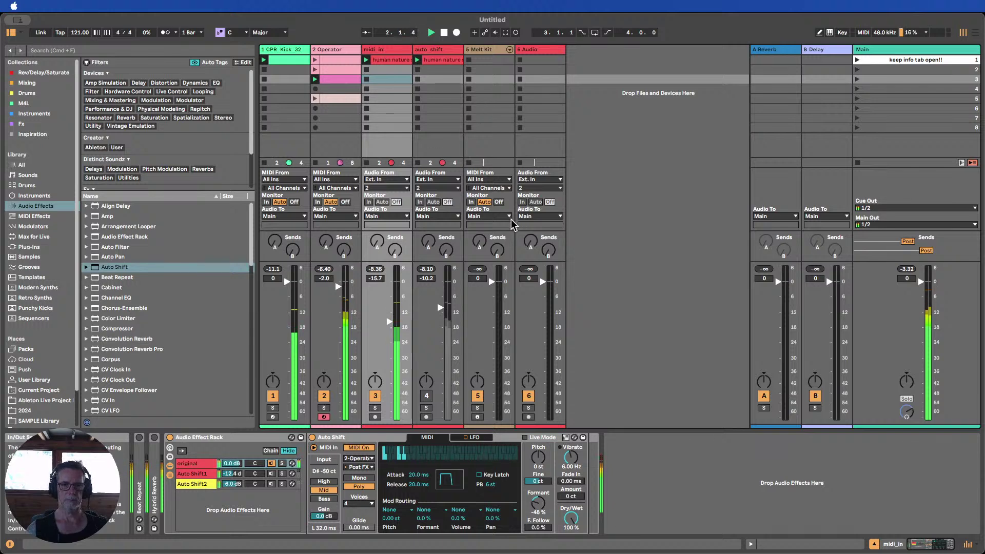
click(444, 32)
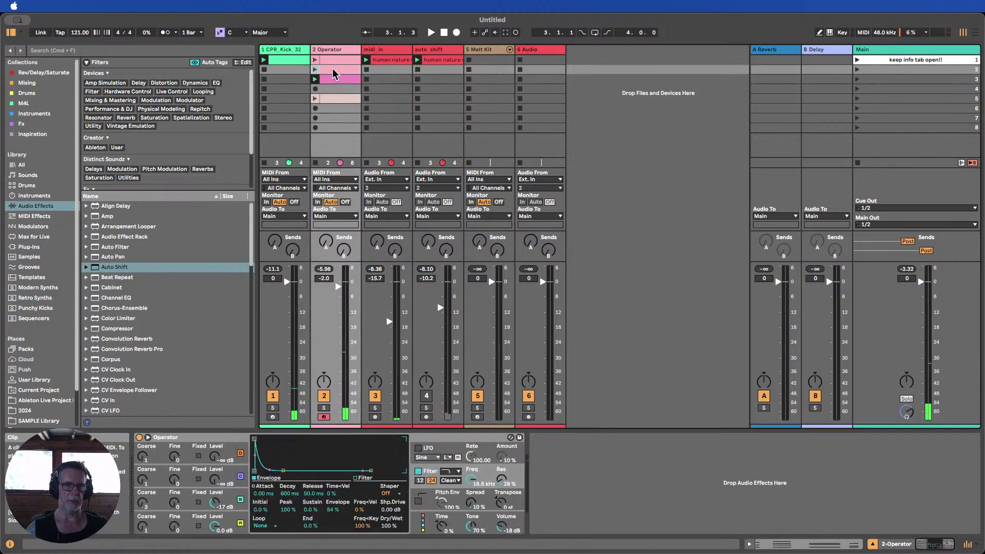
Inspect the notes of the Operator clip in the second slot and select the clip in the fifth slot
double_click(332, 69)
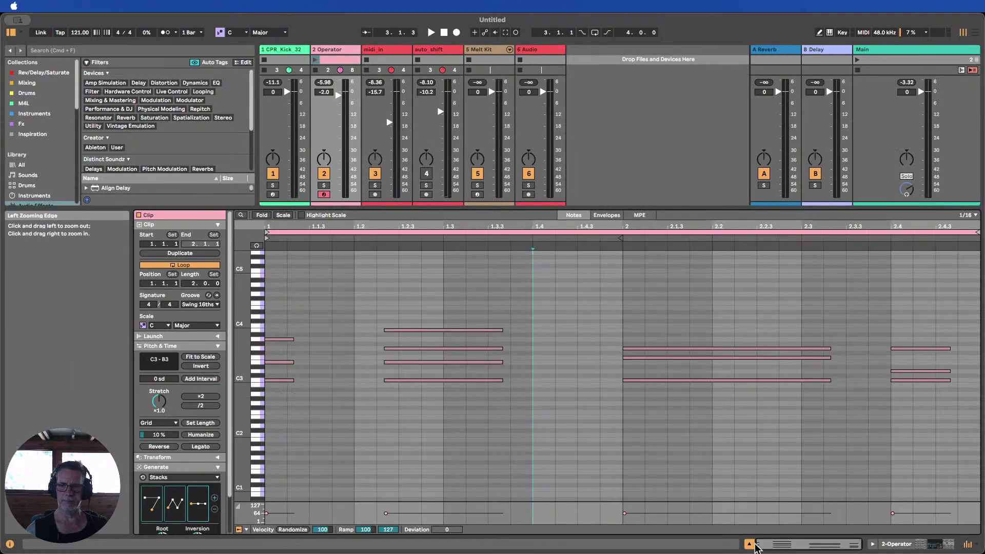
click(749, 544)
click(331, 99)
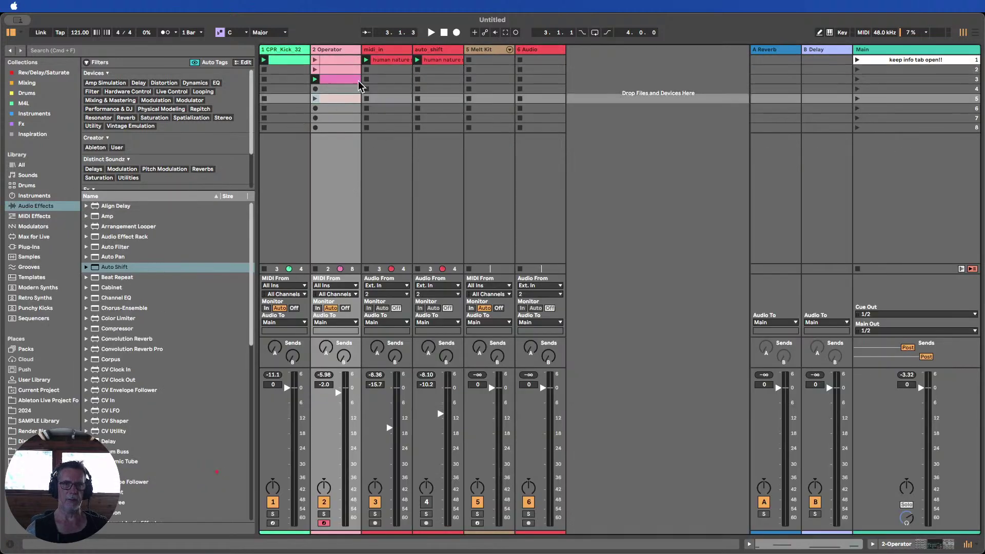
Switch midi_in's Auto Shift to Mono and reset its formant to 0%
double_click(383, 51)
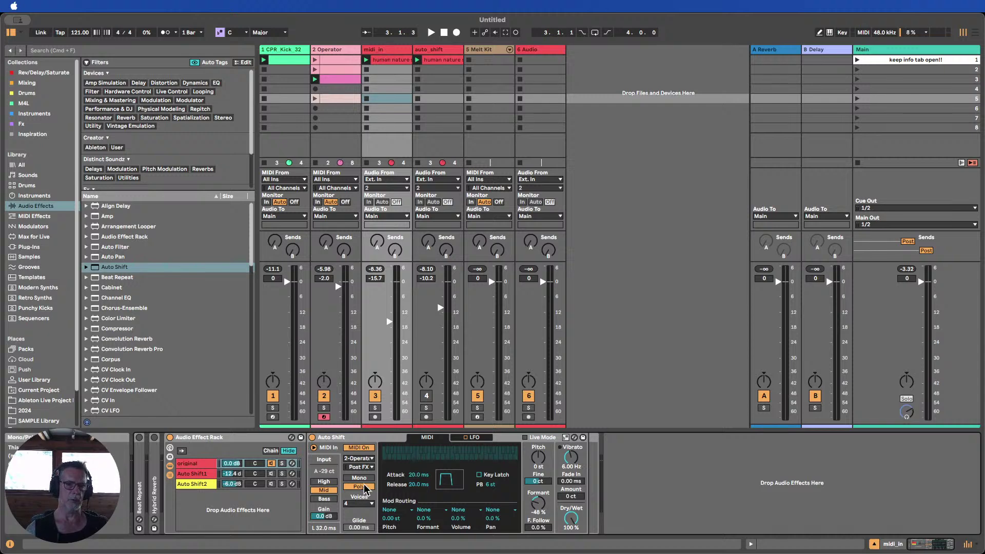
click(360, 478)
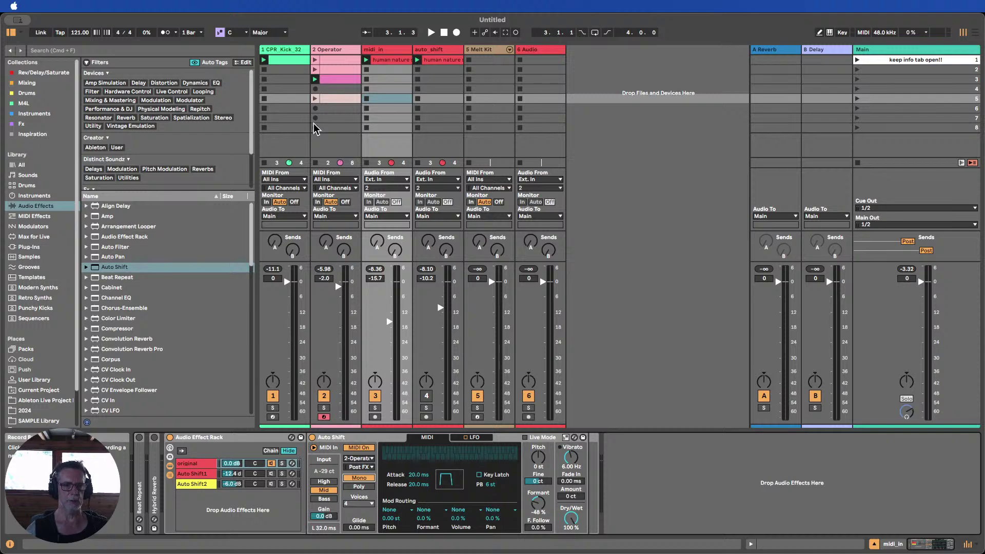
click(537, 506)
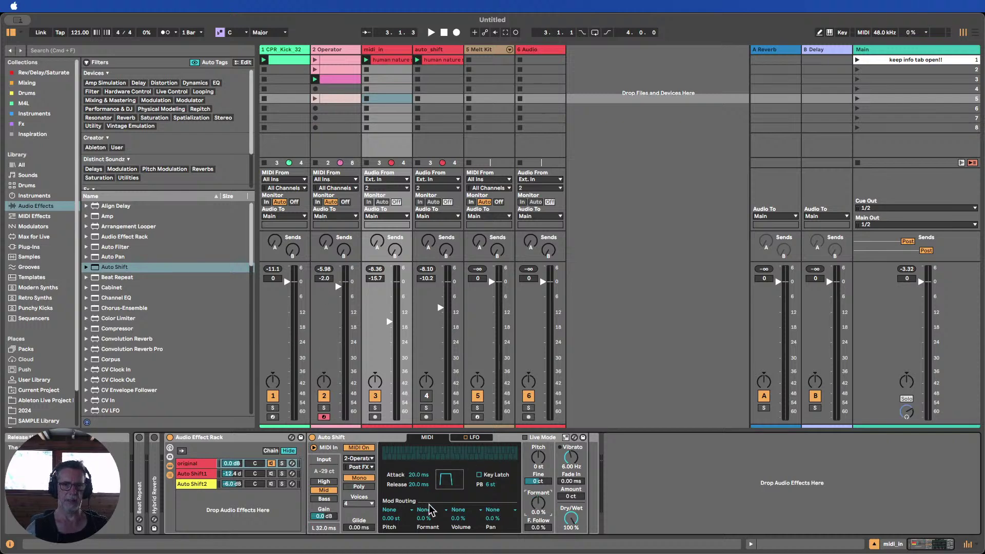
Audition the fifth-slot Operator clip, lower the Operator track's volume to -2.8 dB, and stop playback after viewing the clip's notes
click(366, 60)
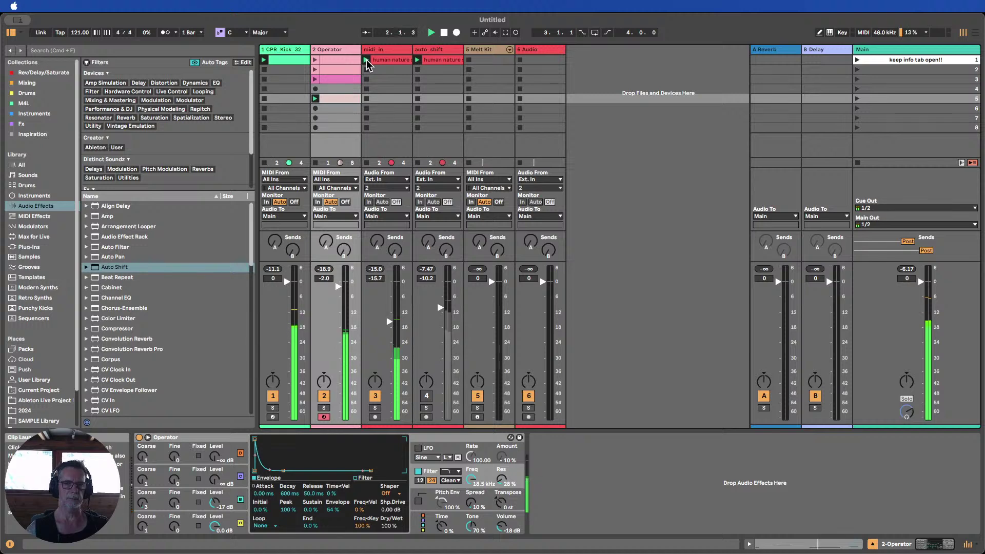
drag(338, 287, 339, 295)
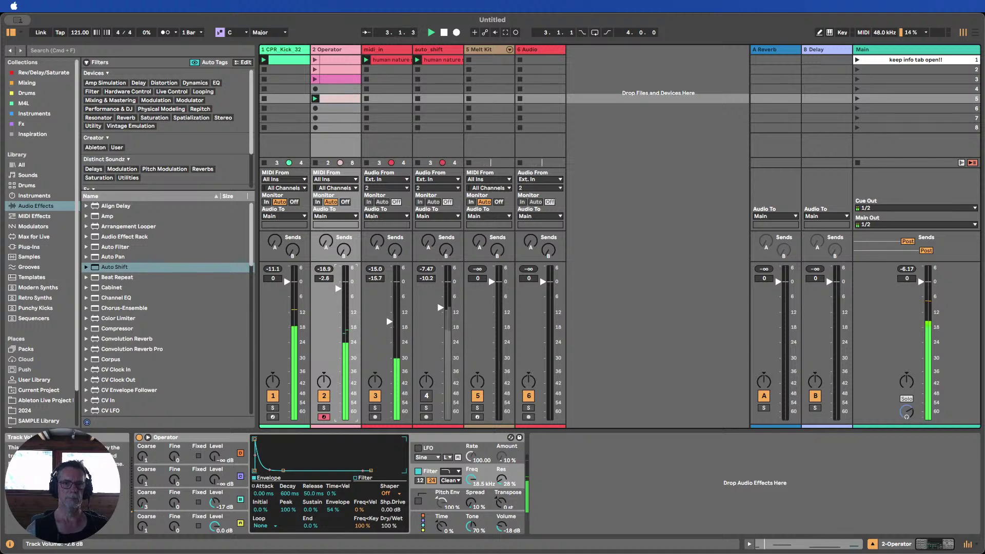
double_click(333, 98)
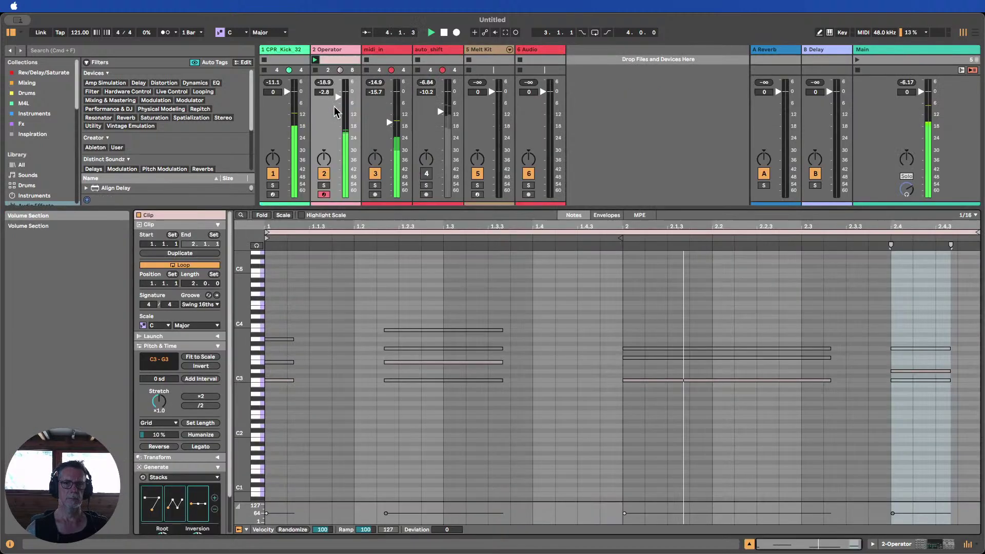
click(443, 32)
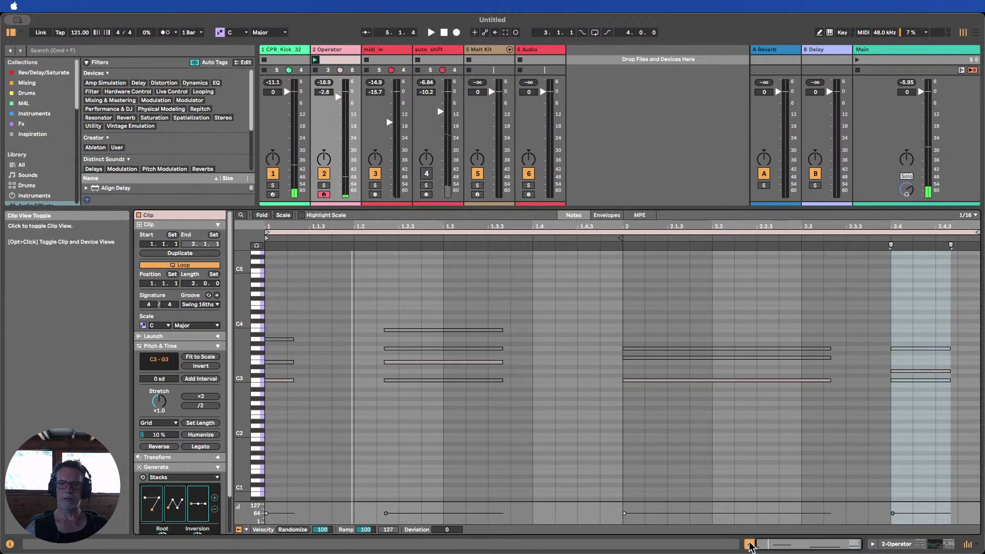
click(749, 544)
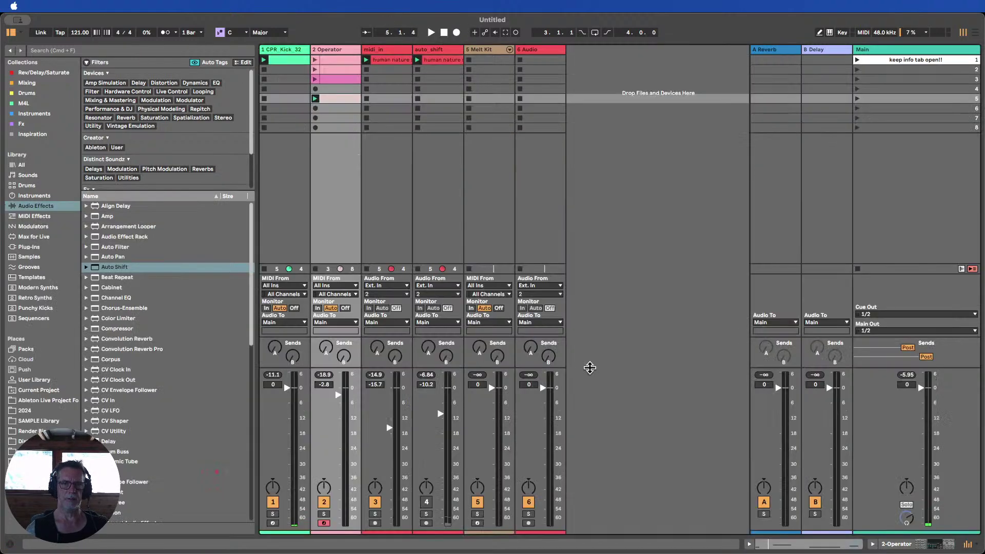
Replace the fifth-slot Operator clip with an empty one-bar MIDI clip and choose Rhythm as its note generator
click(336, 99)
double_click(336, 99)
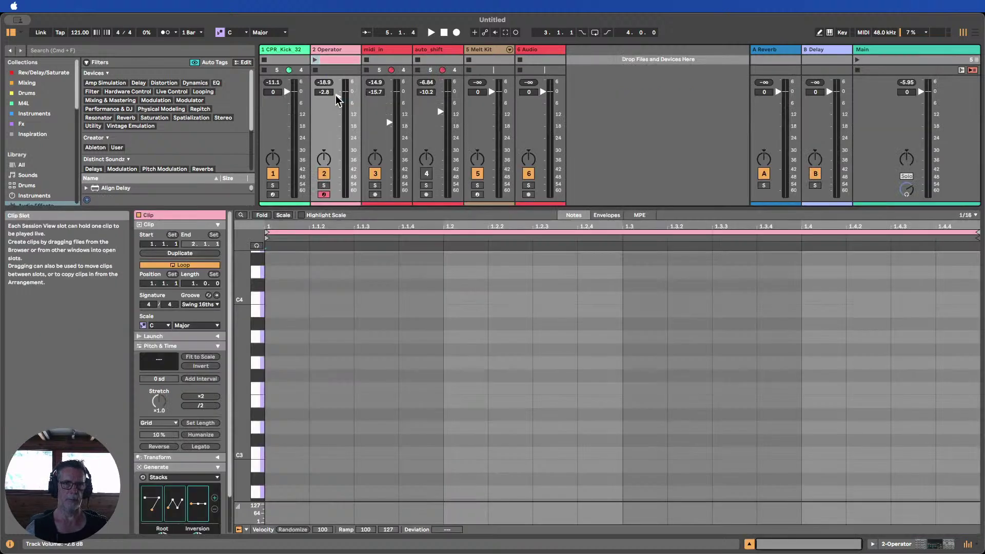
click(213, 461)
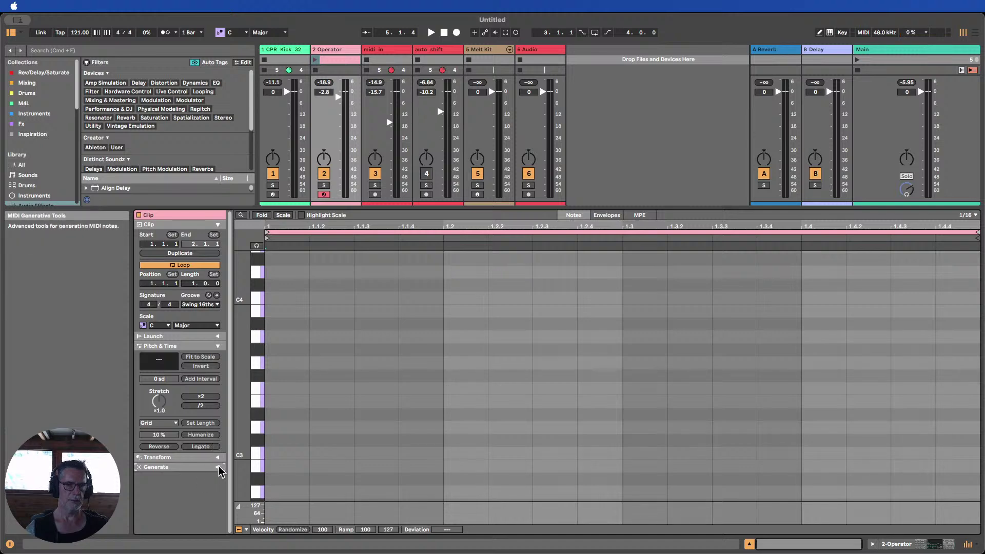
click(218, 466)
click(177, 438)
click(174, 448)
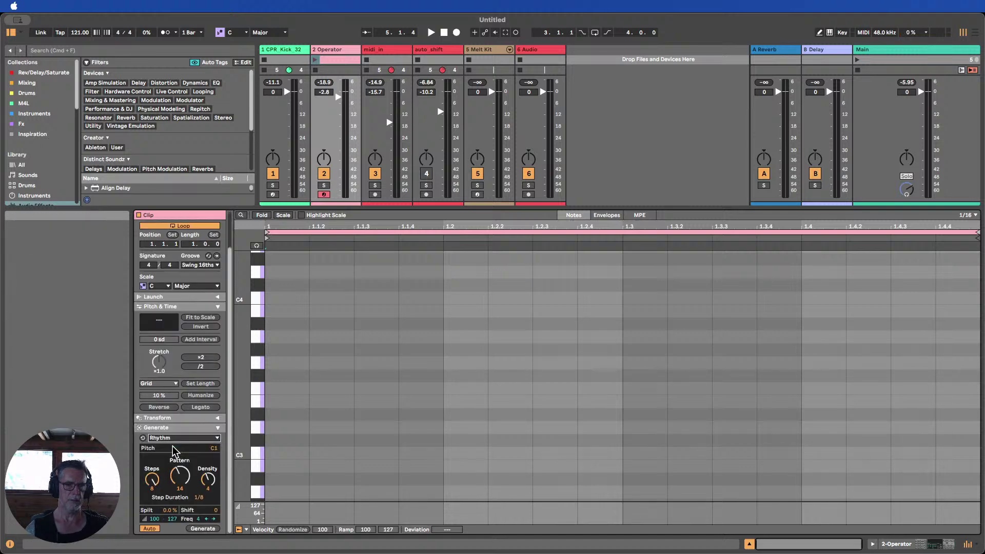
Generate a C1 rhythm in the new clip with 1/16 step duration, base velocity 52 and pattern 17, with Auto enabled
click(149, 529)
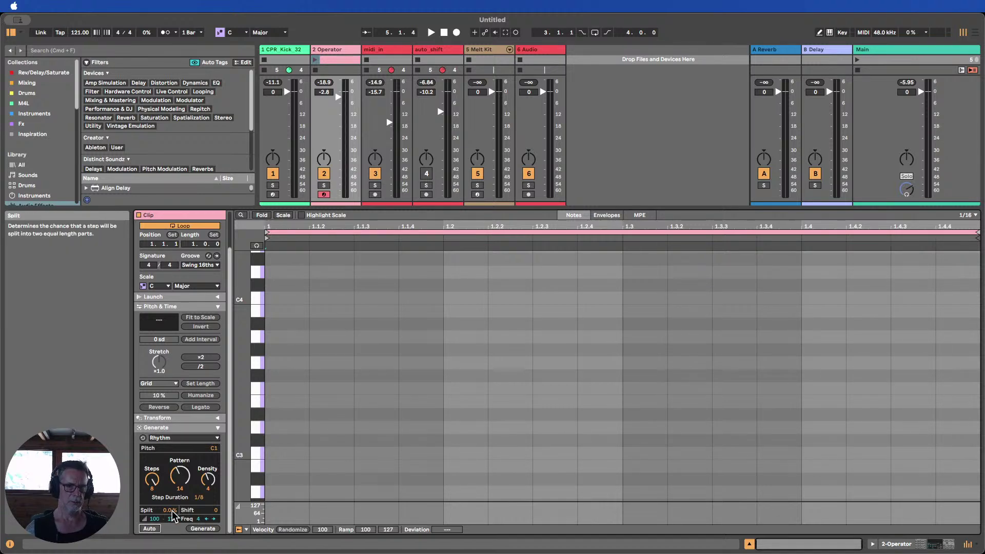
click(199, 499)
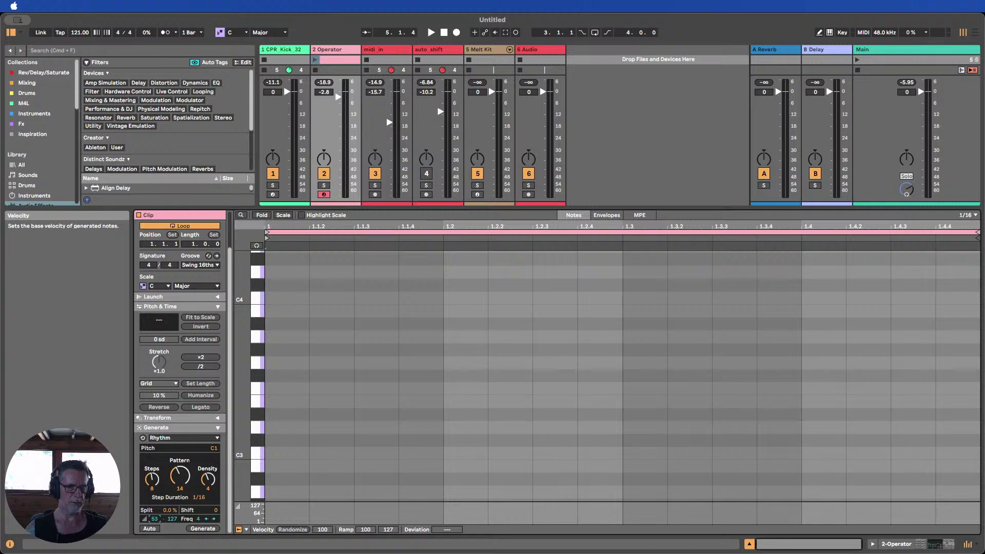
click(150, 528)
drag(188, 487, 188, 471)
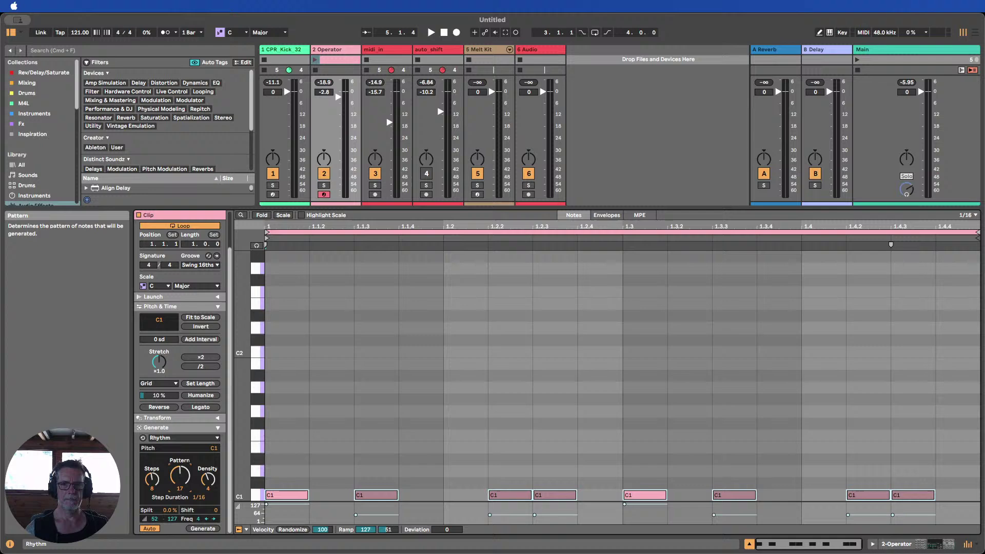
Play the generated rhythm clip with the Operator device deactivated and raise midi_in's volume to -6.4 dB
click(315, 60)
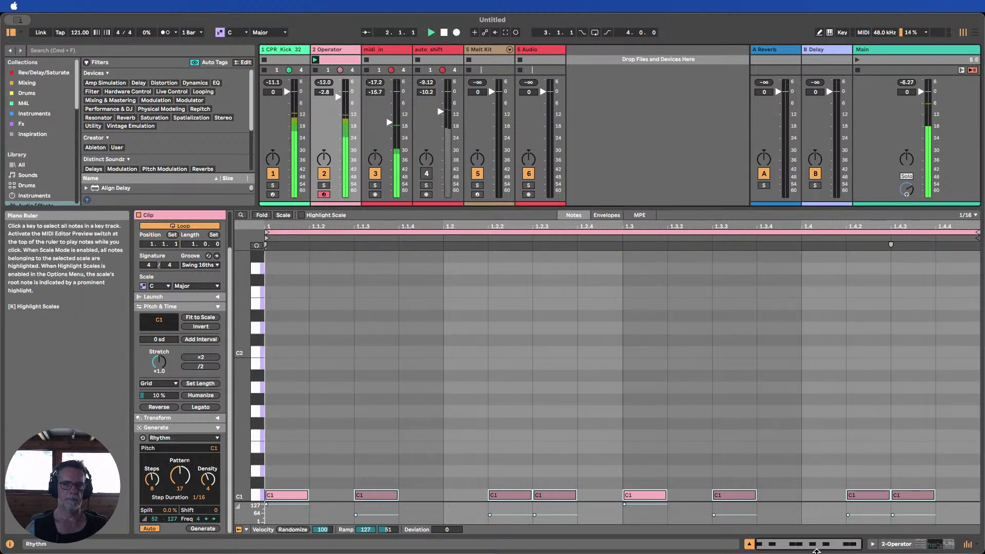
key(shift+Tab)
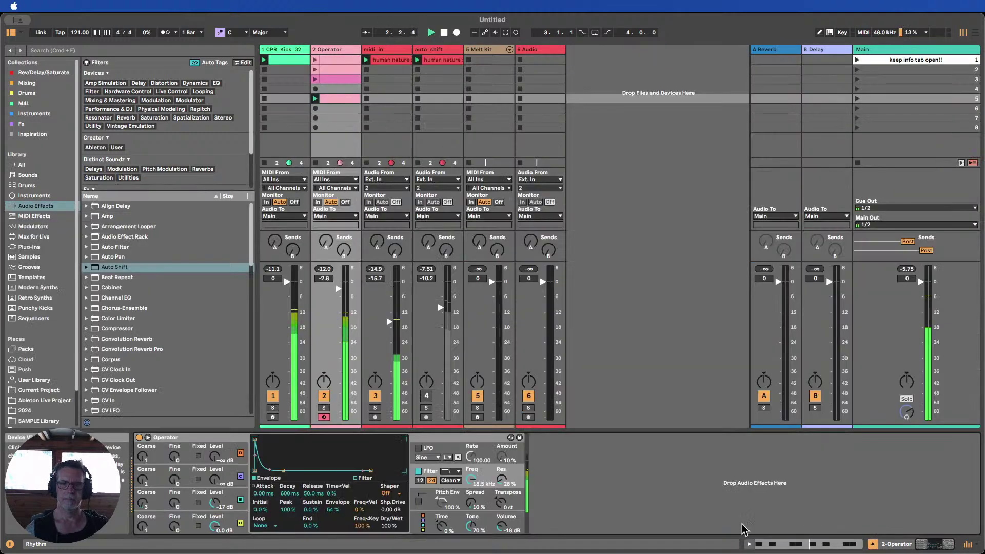
click(139, 437)
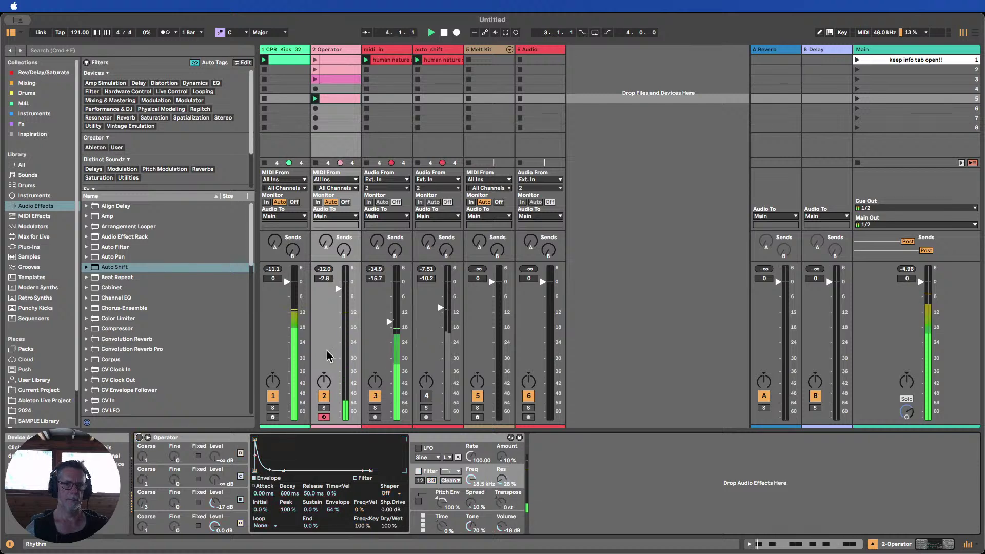
drag(392, 322, 393, 298)
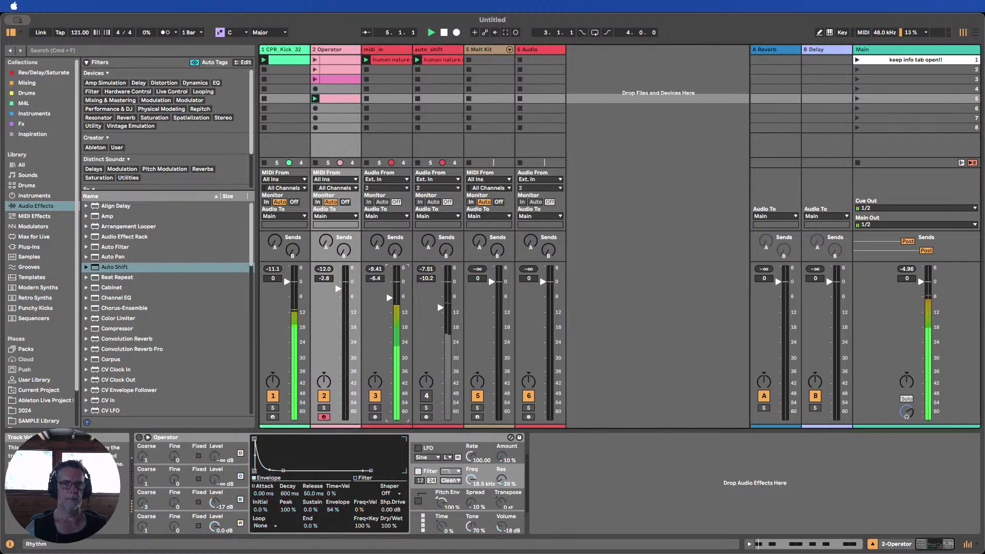
Set midi_in's Auto Shift pitch to 7 st and formant to 32%, and stop playback
click(377, 51)
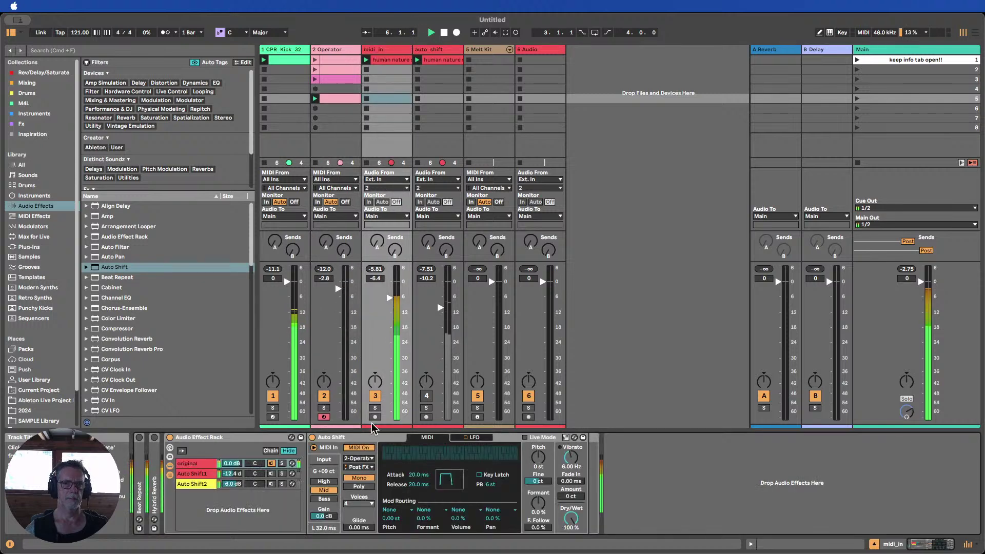
drag(535, 468, 536, 456)
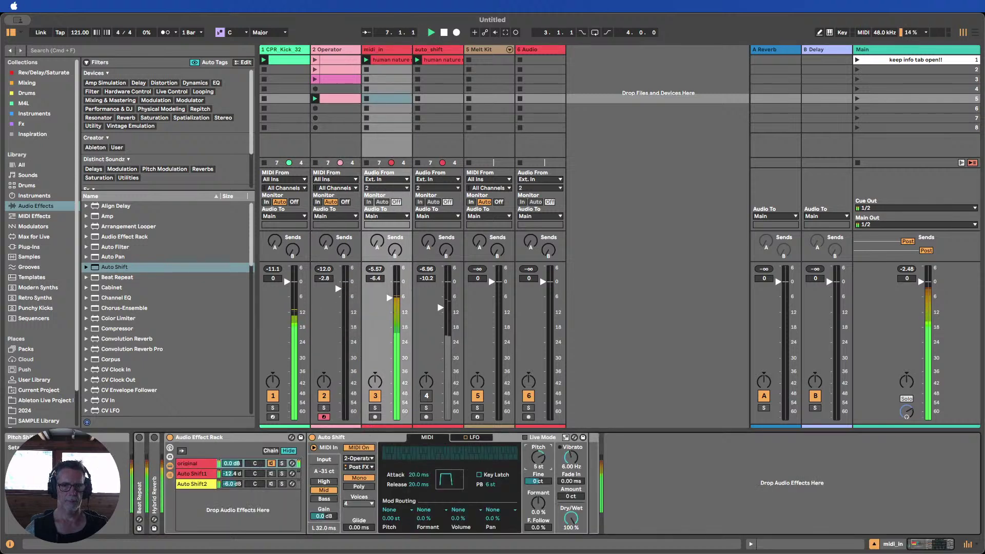
mouse_move(538, 502)
mouse_down()
mouse_move(537, 512)
mouse_move(538, 485)
mouse_up()
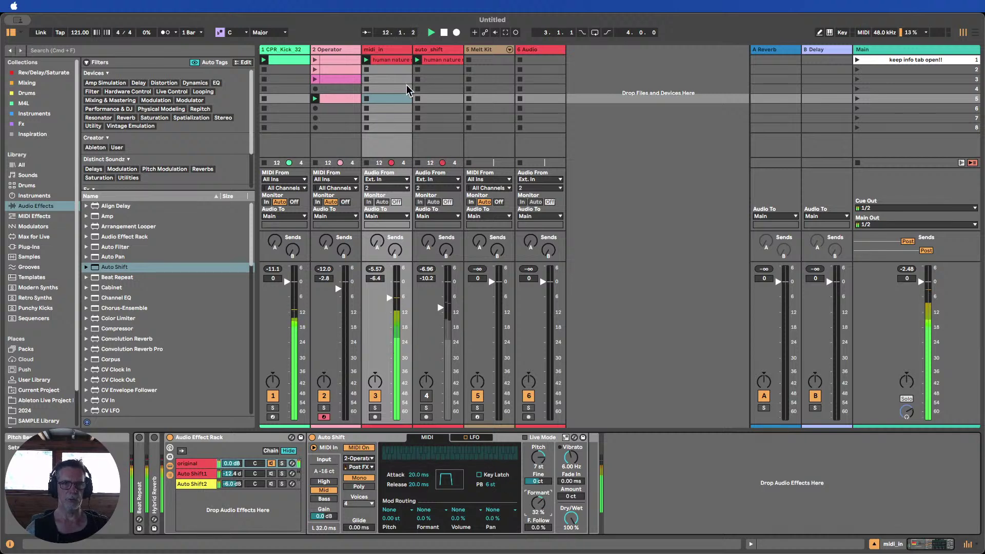
click(443, 33)
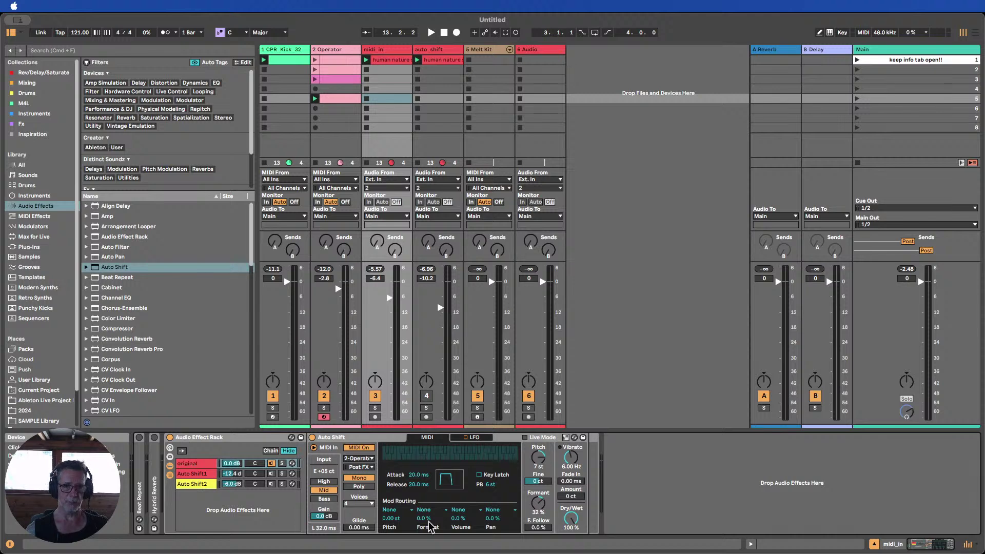
Fold and unfold Auto Shift's MIDI settings and examine the available MIDI source tracks
click(313, 447)
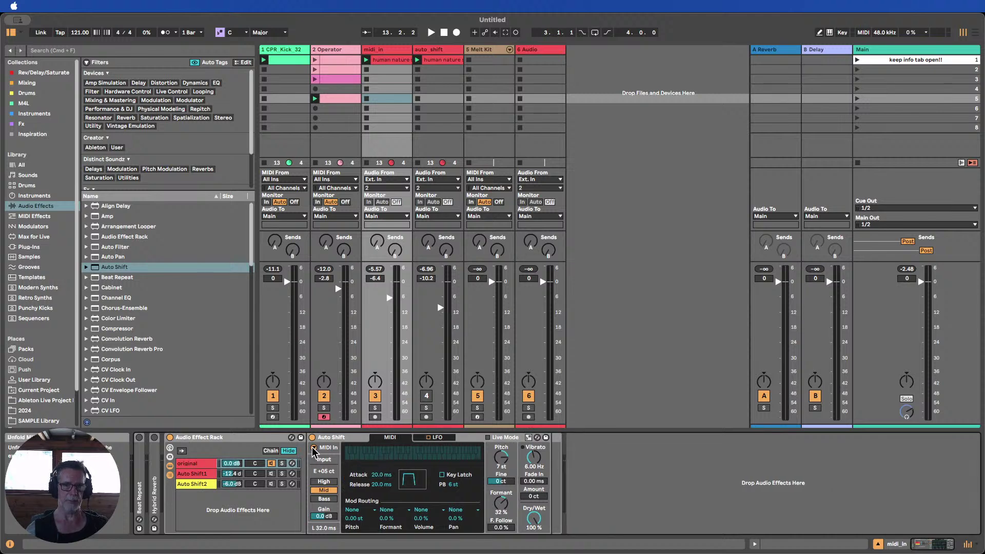
click(313, 447)
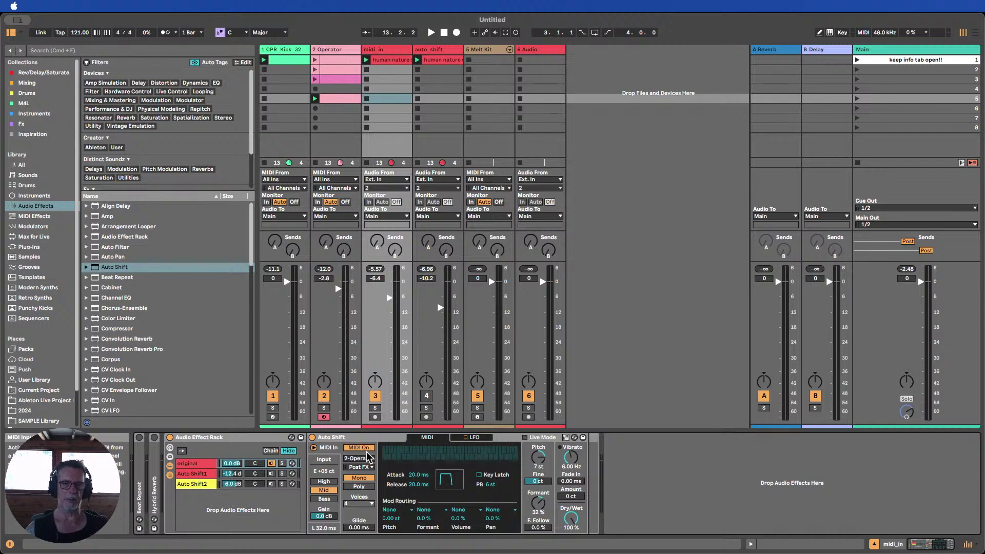
click(366, 457)
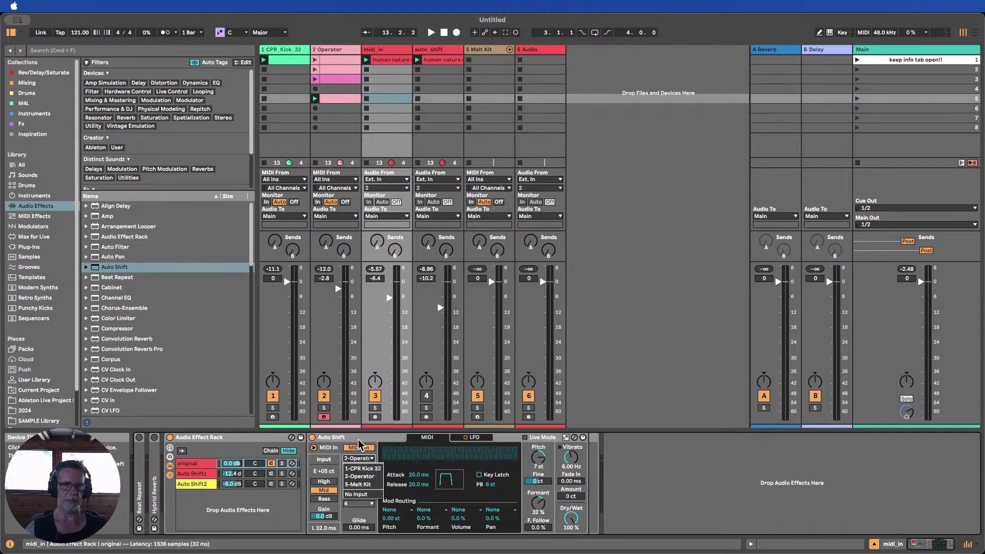
click(358, 443)
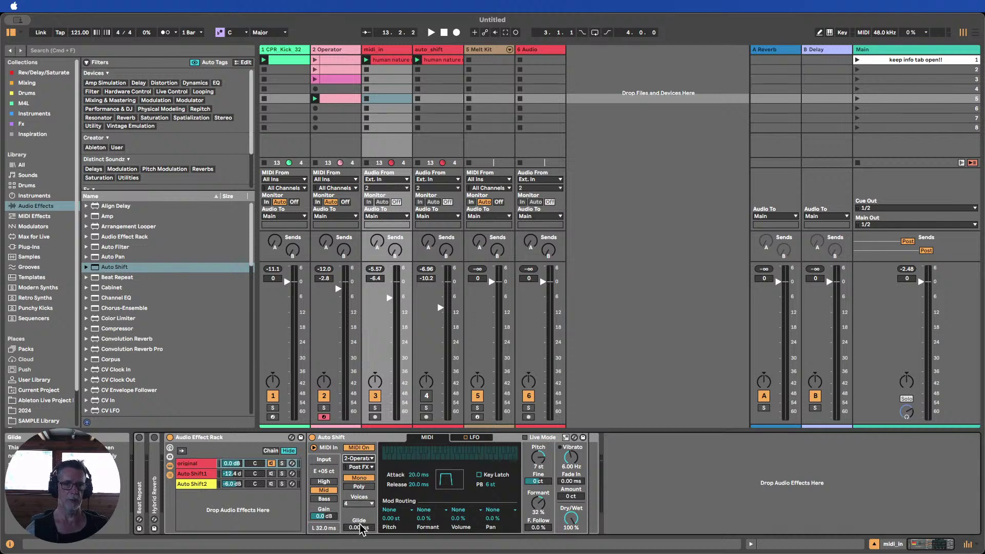
Set Auto Shift to Poly and play the magenta Operator clip while showing midi_in's devices
click(360, 487)
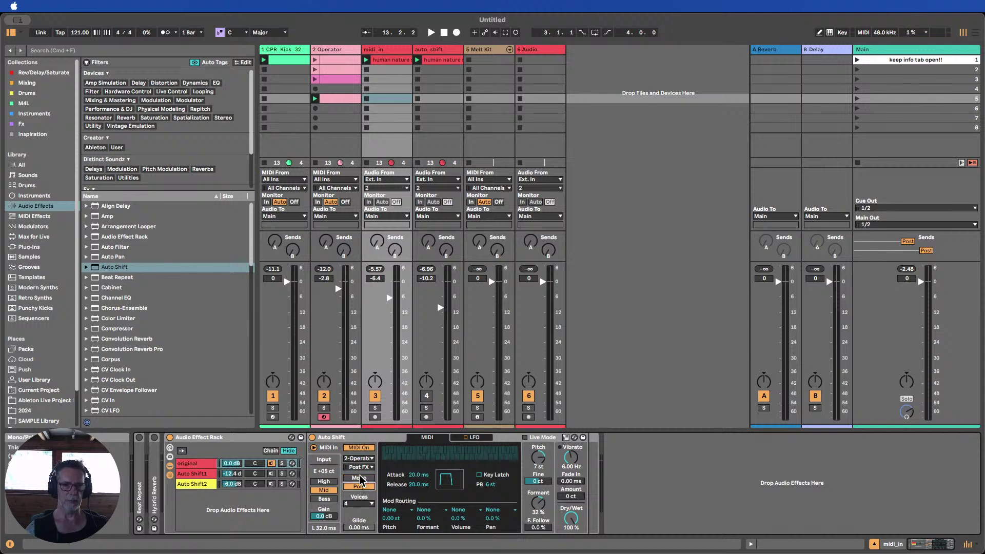
click(360, 478)
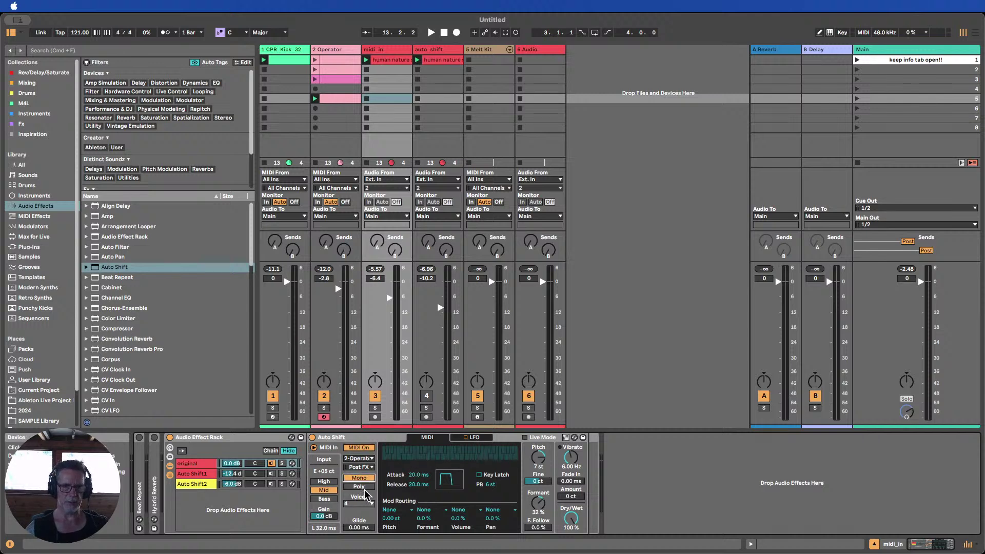
click(360, 486)
click(315, 79)
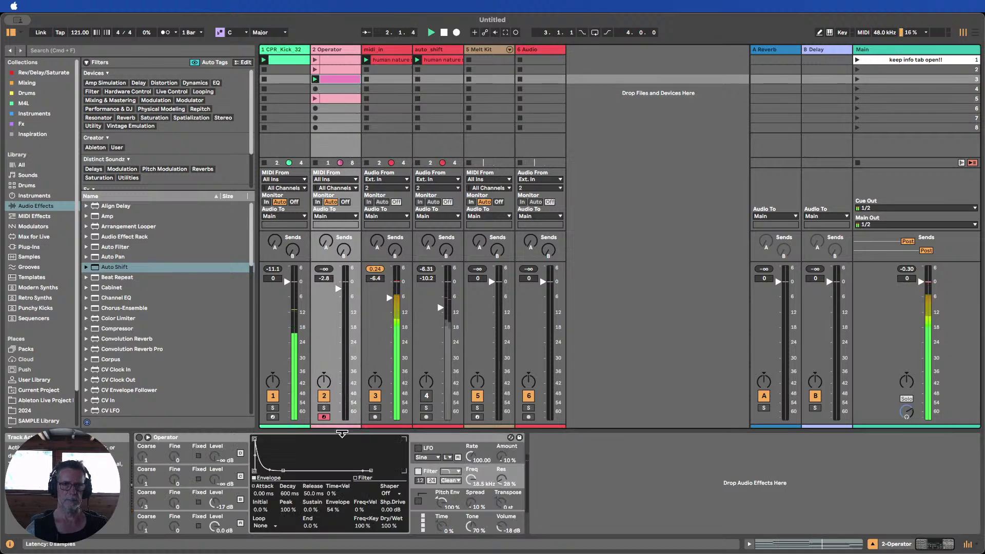
click(385, 50)
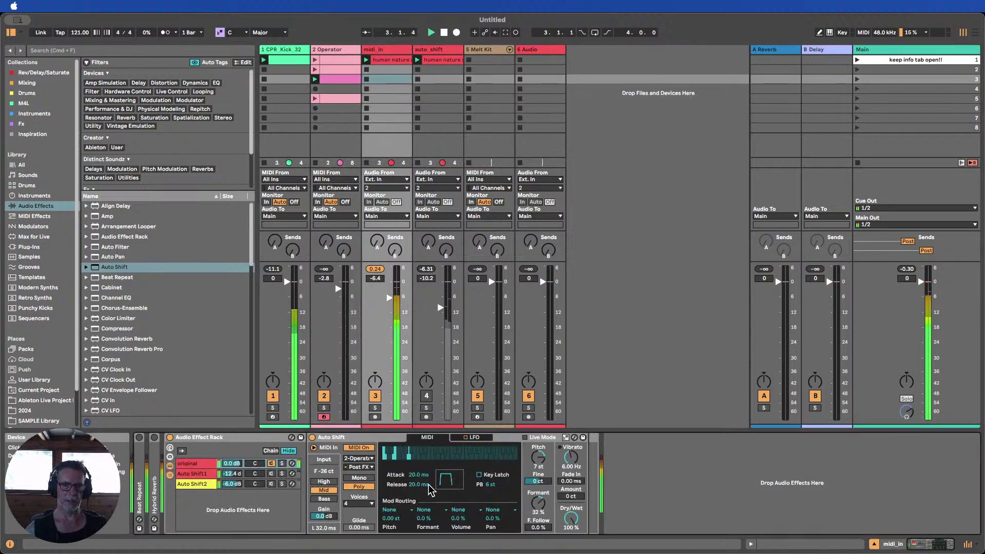
Set Auto Shift's MIDI envelope to a 242 ms attack and 3.82 s release
drag(413, 476, 413, 436)
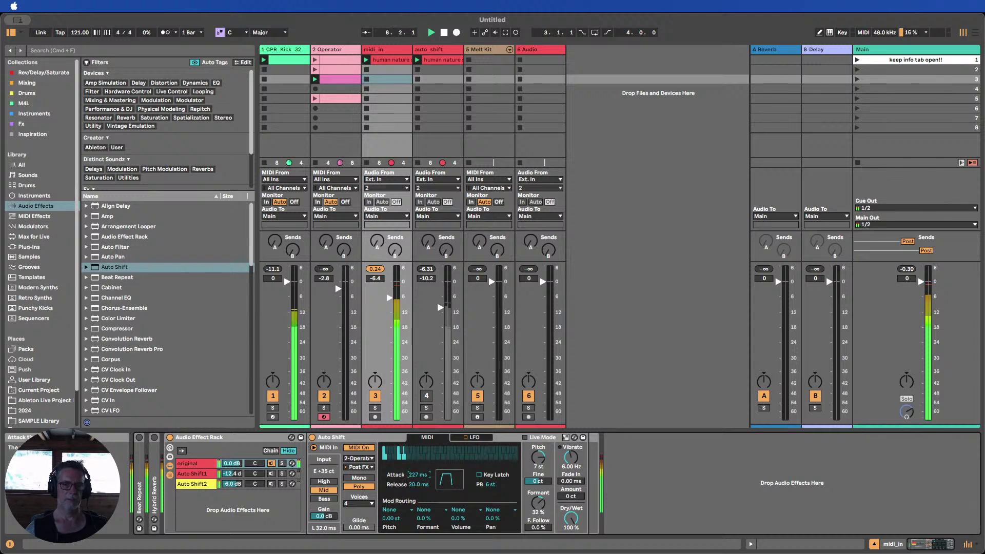
drag(418, 484, 418, 467)
mouse_move(417, 474)
mouse_down()
mouse_move(417, 490)
mouse_move(416, 482)
mouse_up()
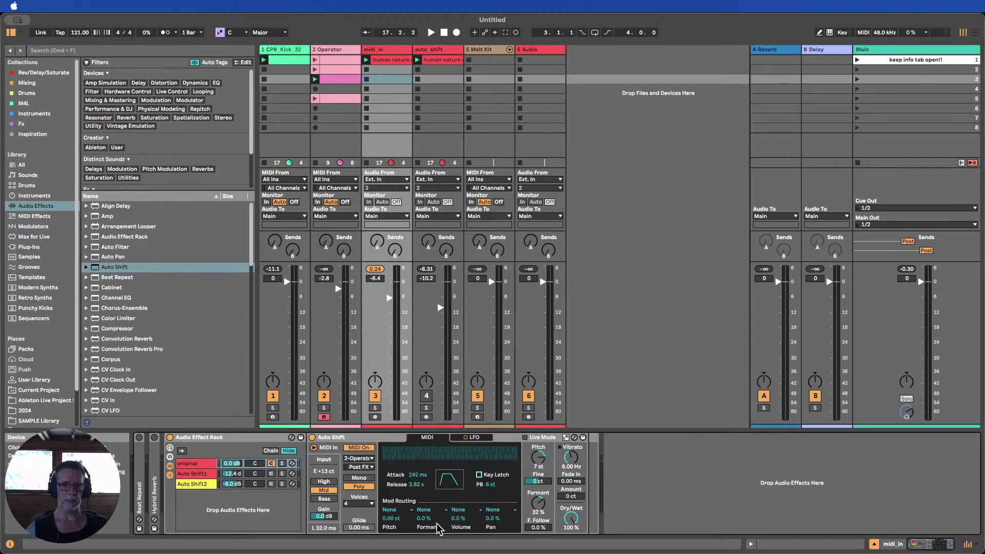
Examine the modulation sources for pitch and formant in Auto Shift's MIDI mod routing, and show the LFO settings
click(391, 510)
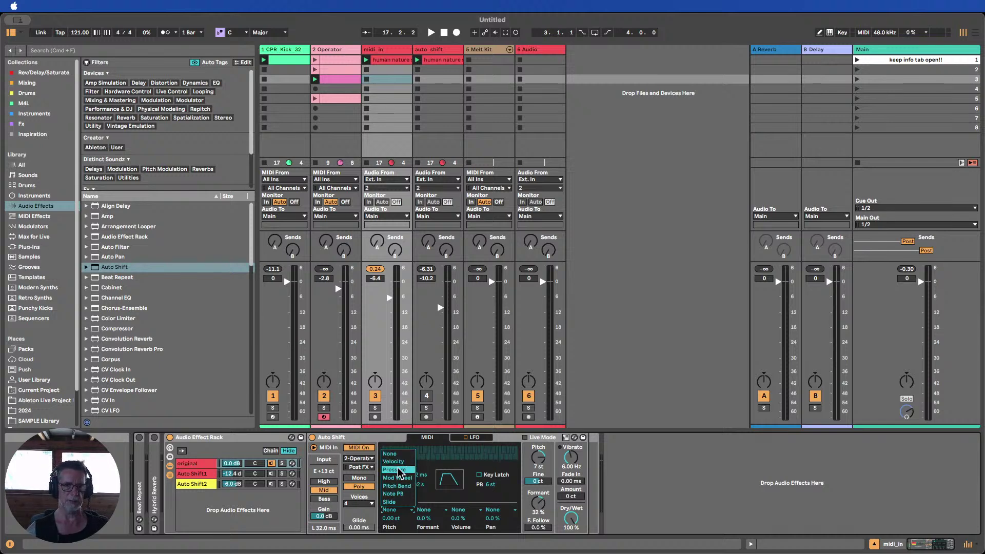
click(382, 442)
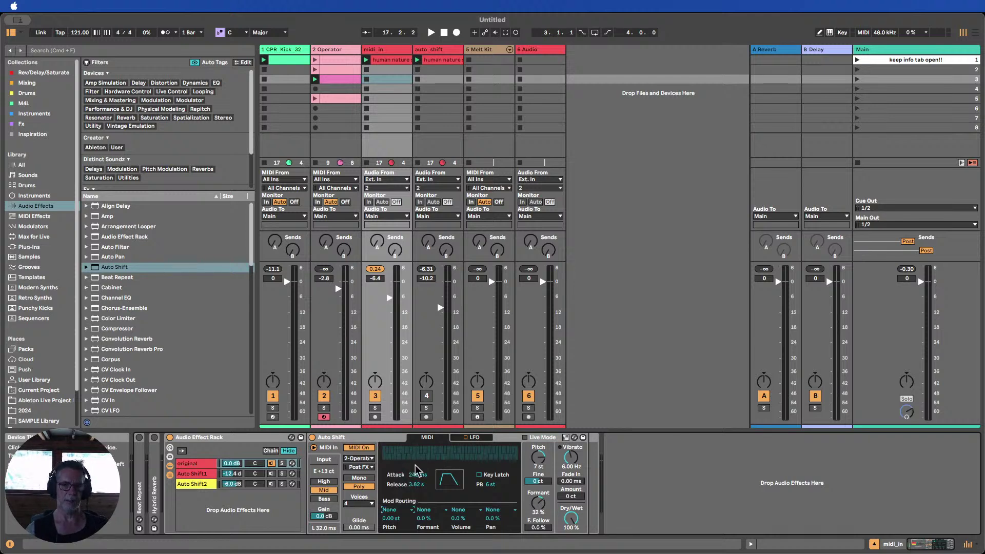
click(423, 510)
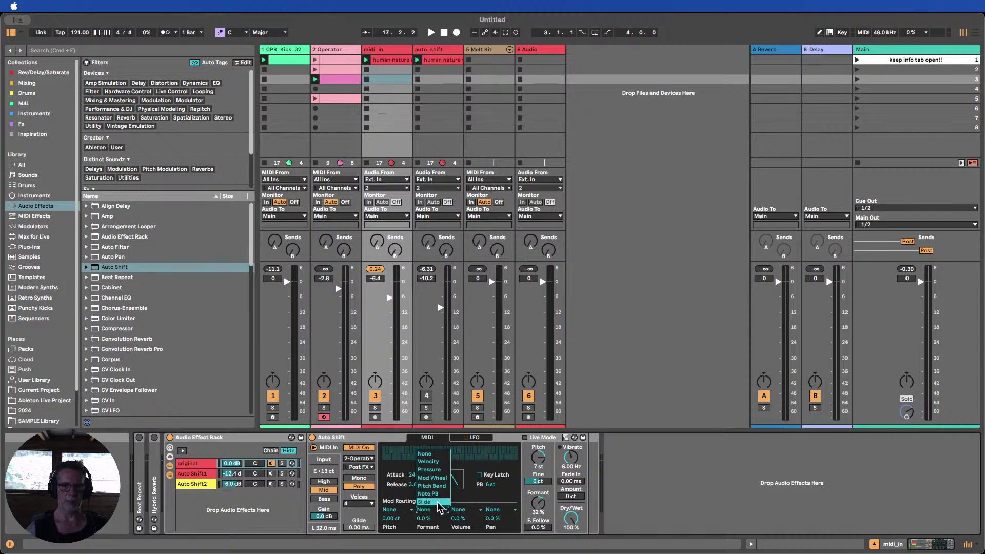
click(682, 489)
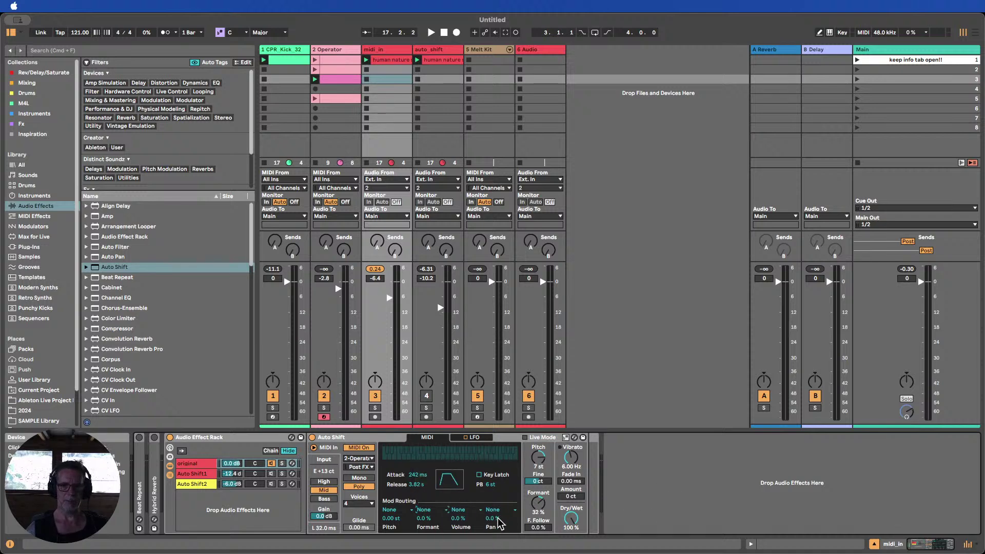
click(483, 440)
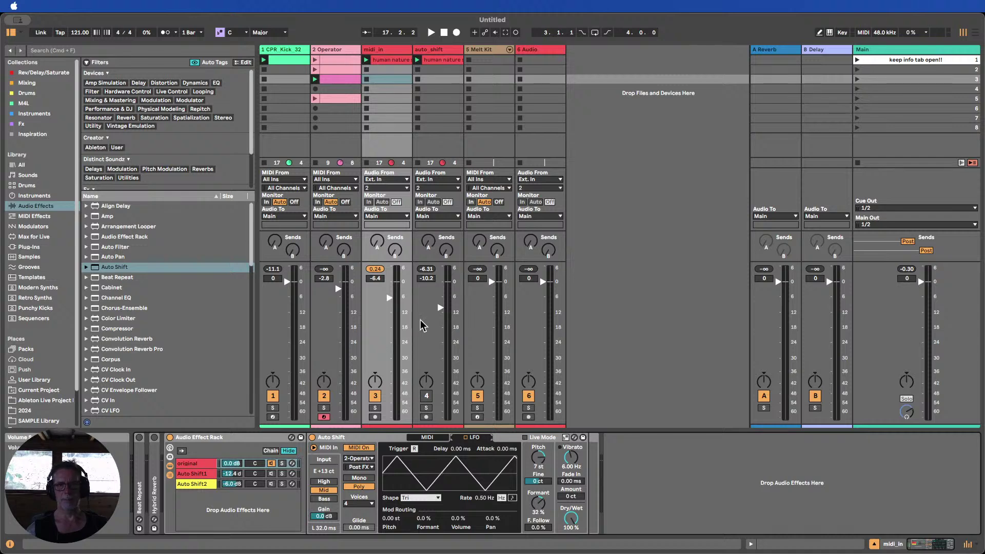
Deactivate the midi_in and Operator tracks, activate auto_shift, and start playback with auto_shift's devices shown
click(375, 398)
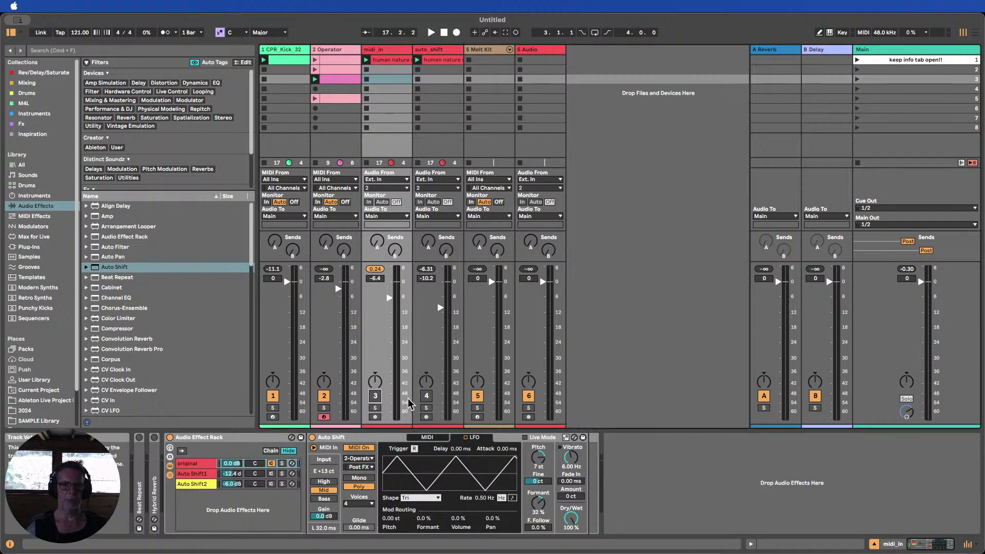
click(375, 269)
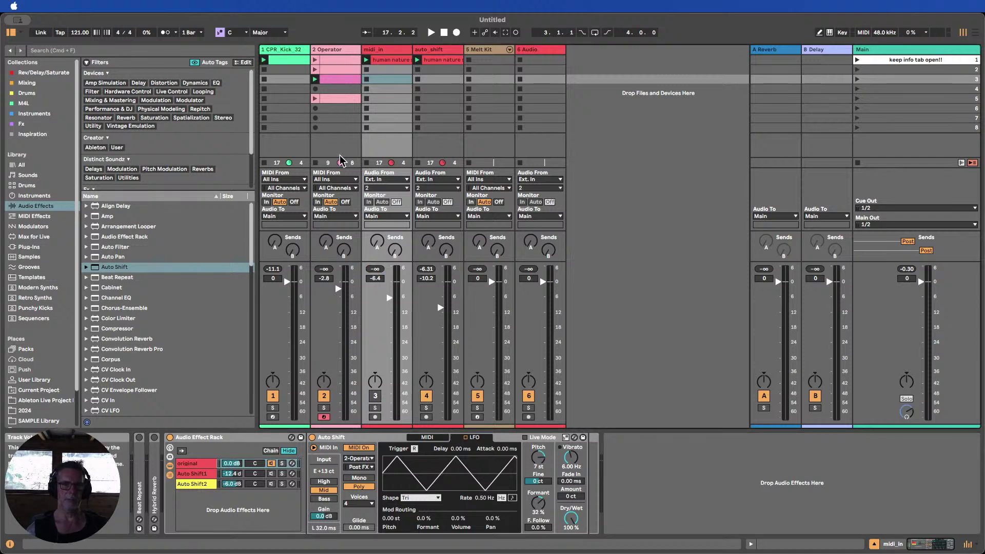
click(323, 396)
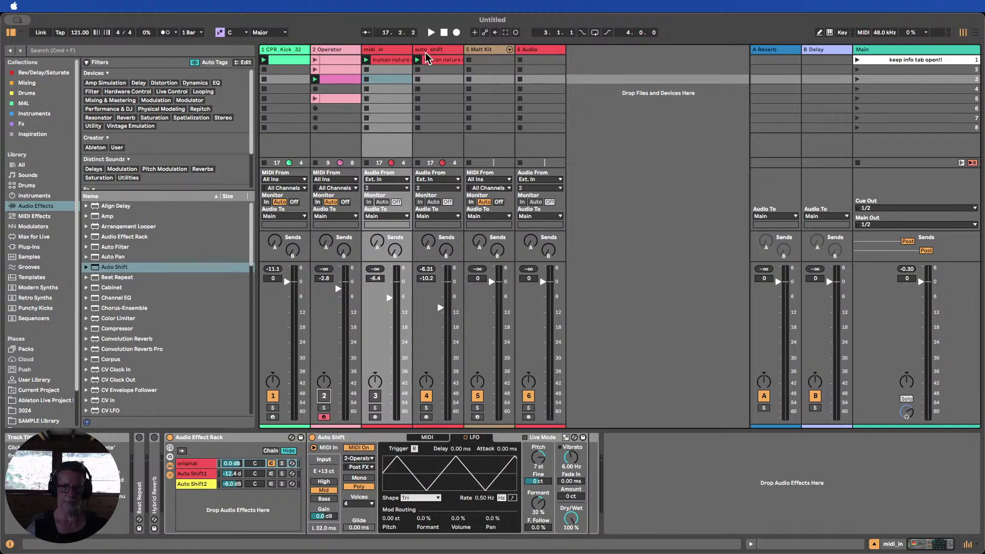
key(space)
click(439, 307)
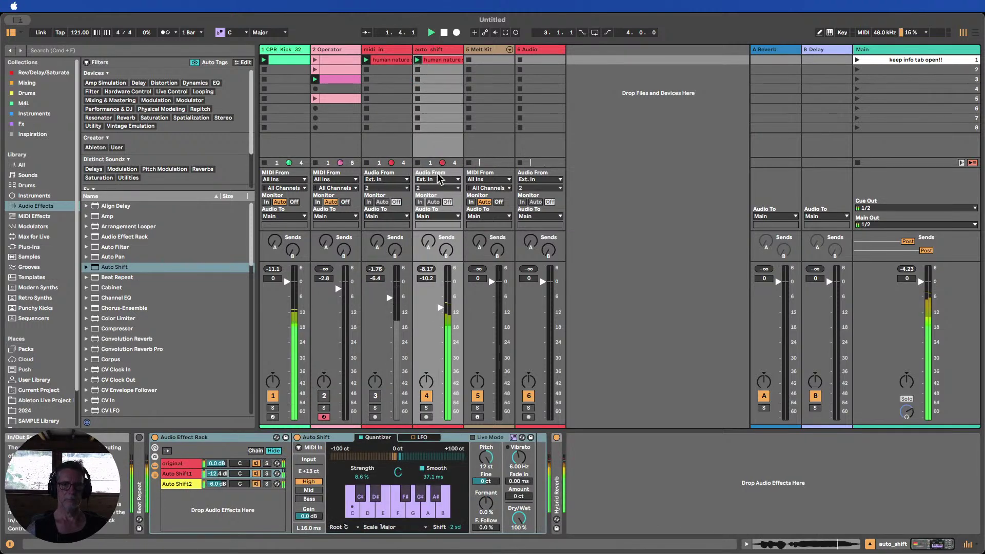
Audition the rack's Auto Shift1 and Auto Shift2 chains by switching them off and on, and stop playback
click(177, 474)
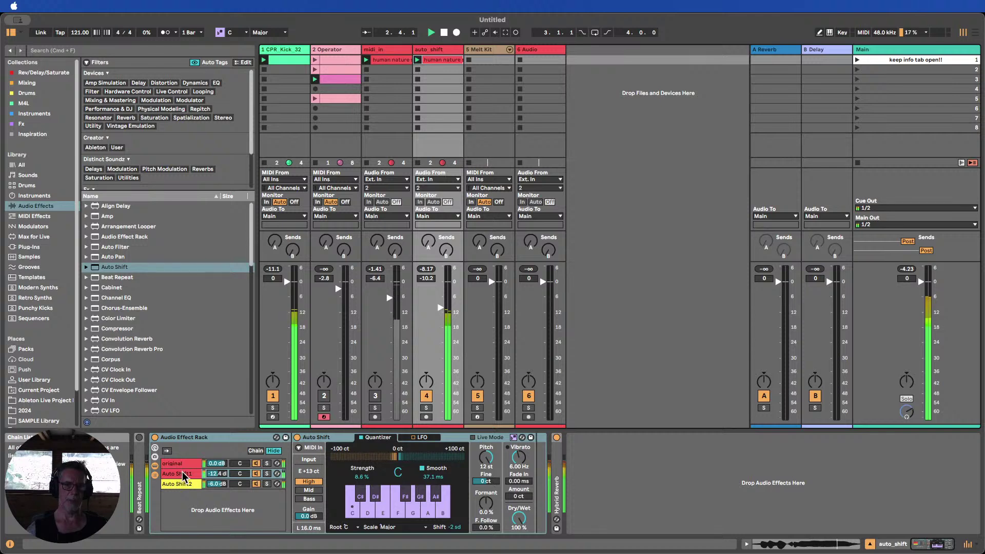
click(255, 473)
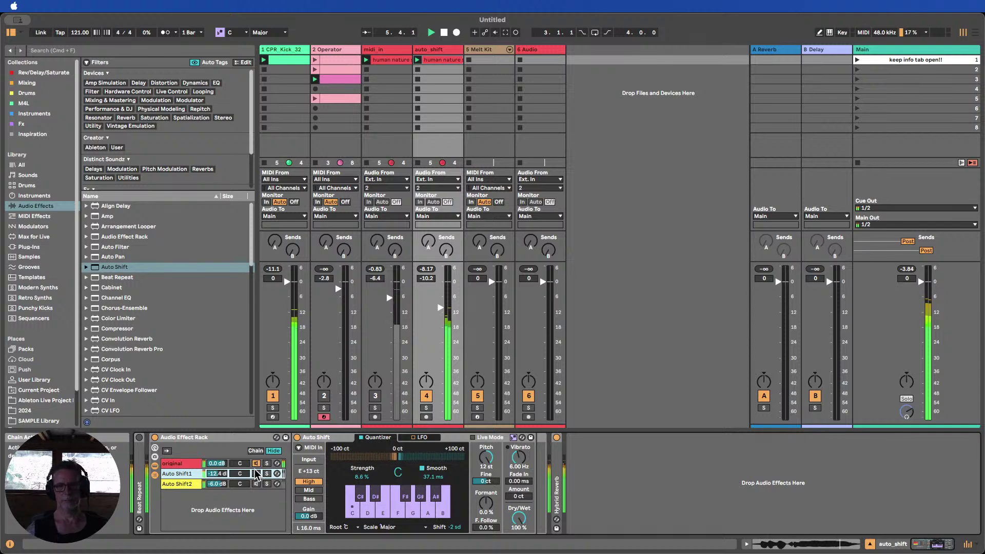
click(255, 474)
click(257, 487)
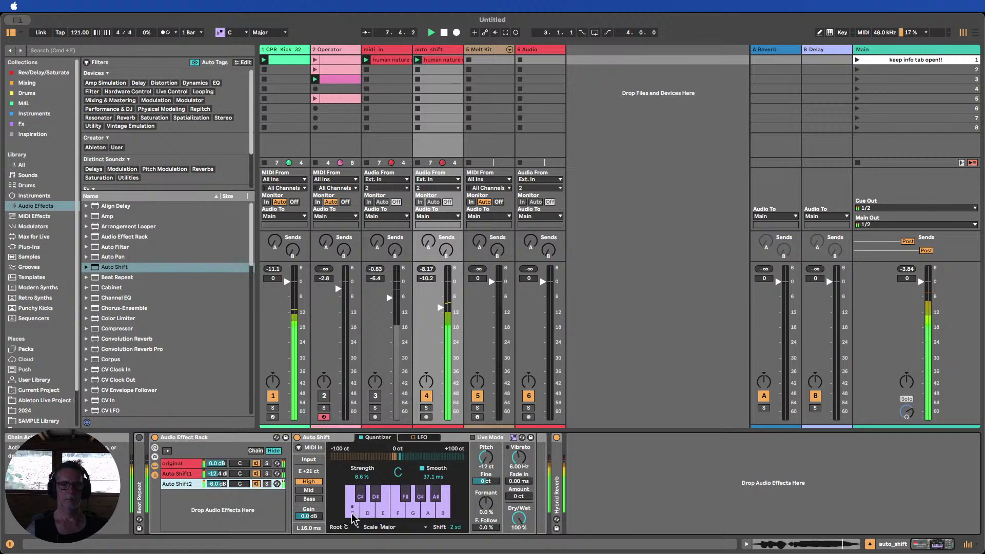
click(177, 474)
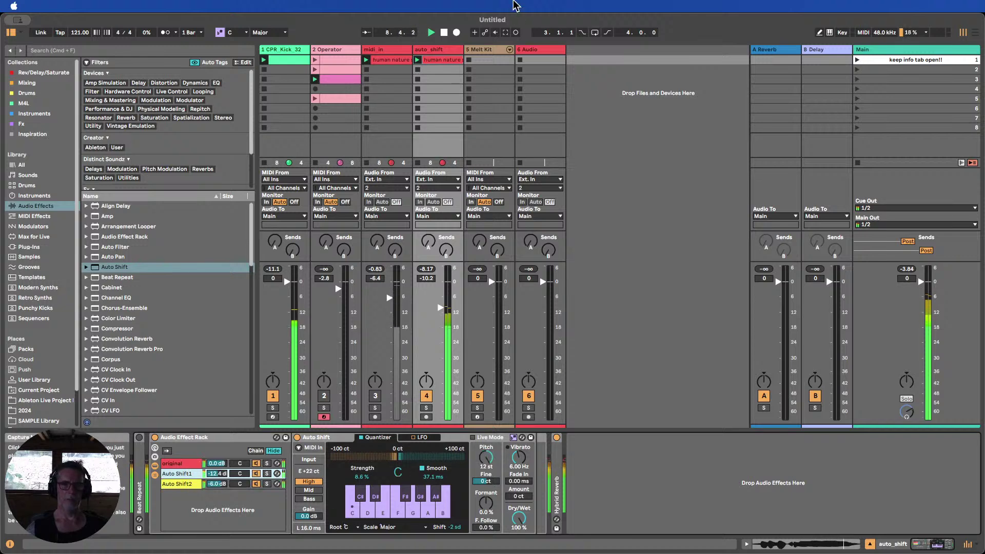
click(444, 32)
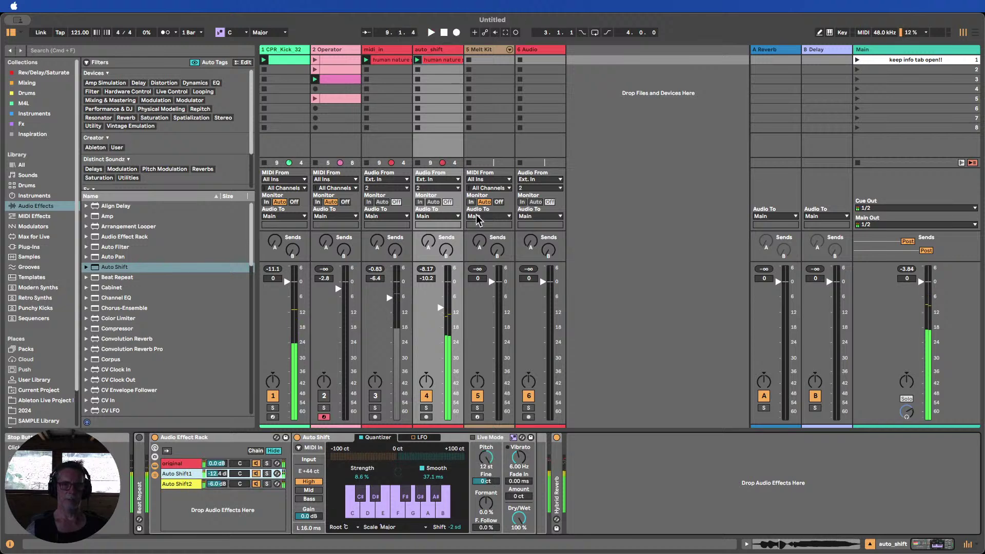
Turn on the LFO of auto_shift's Auto Shift device, and try out its attack, delay and wave shape options
click(424, 439)
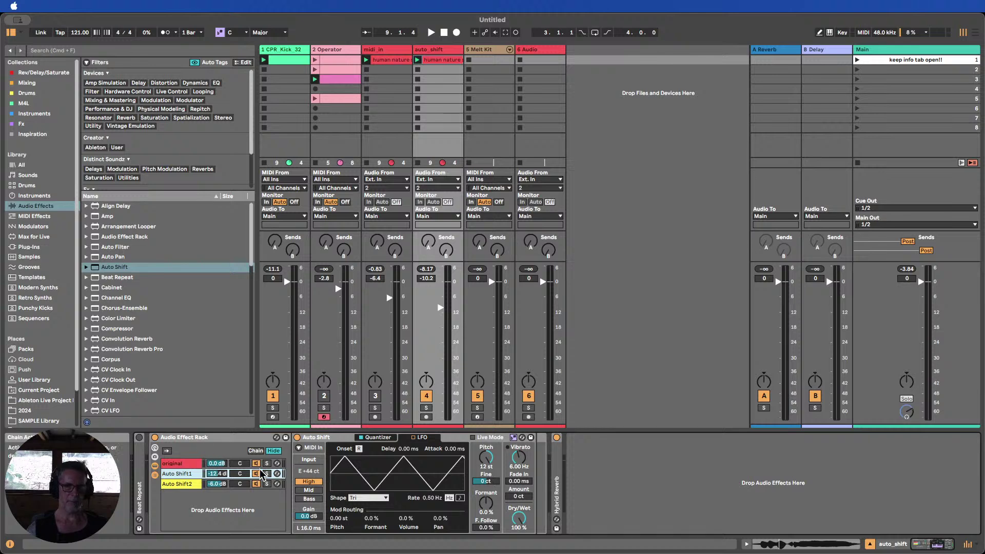
click(413, 437)
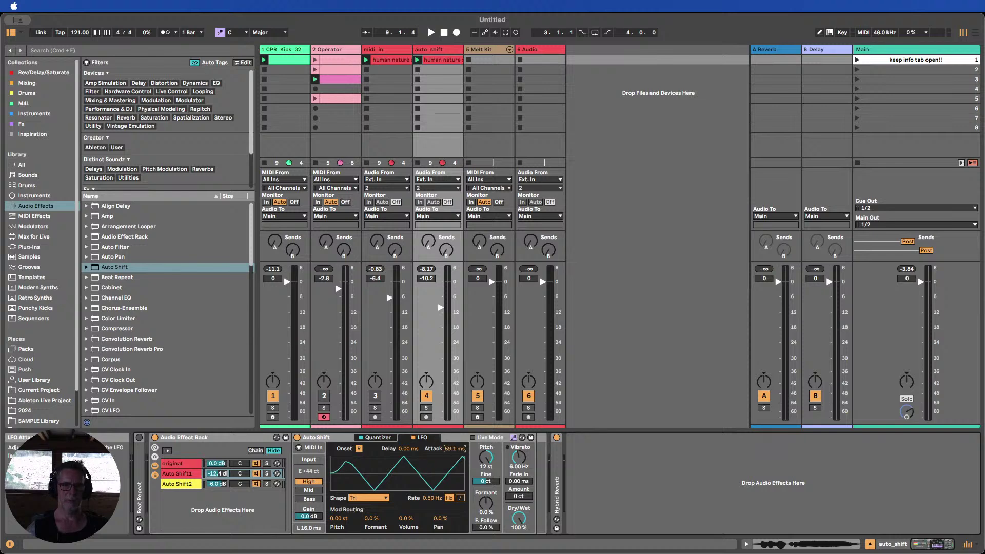
drag(453, 452, 454, 477)
drag(405, 450, 457, 485)
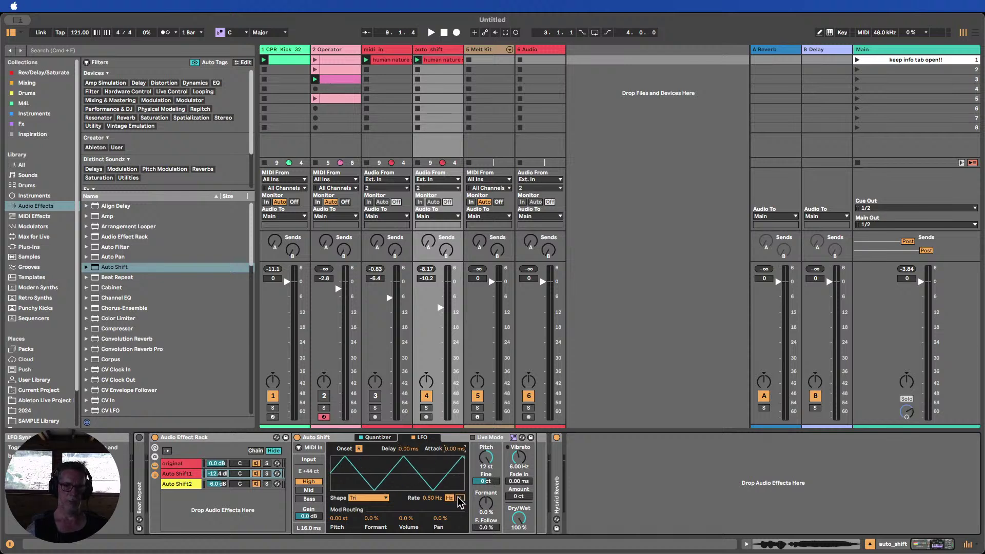
click(365, 499)
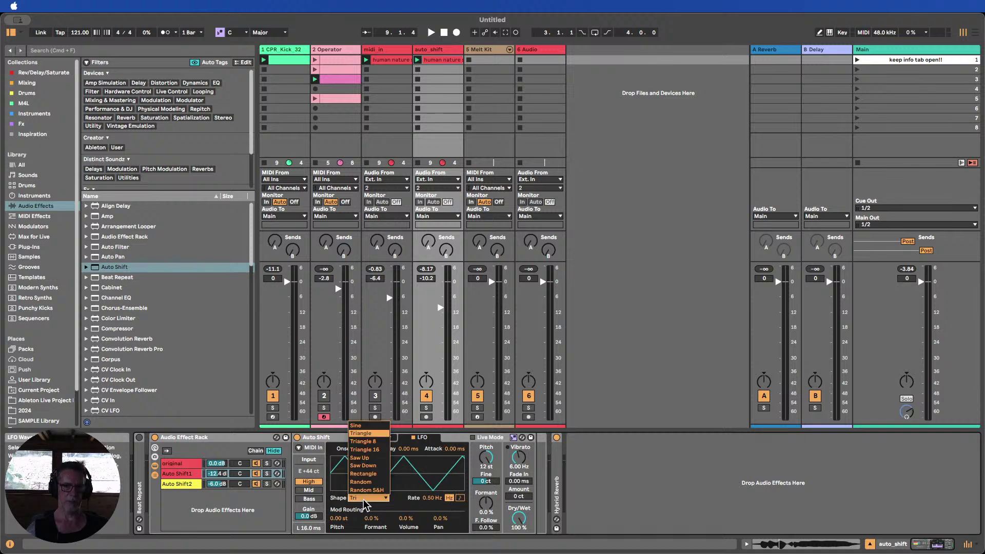
click(401, 503)
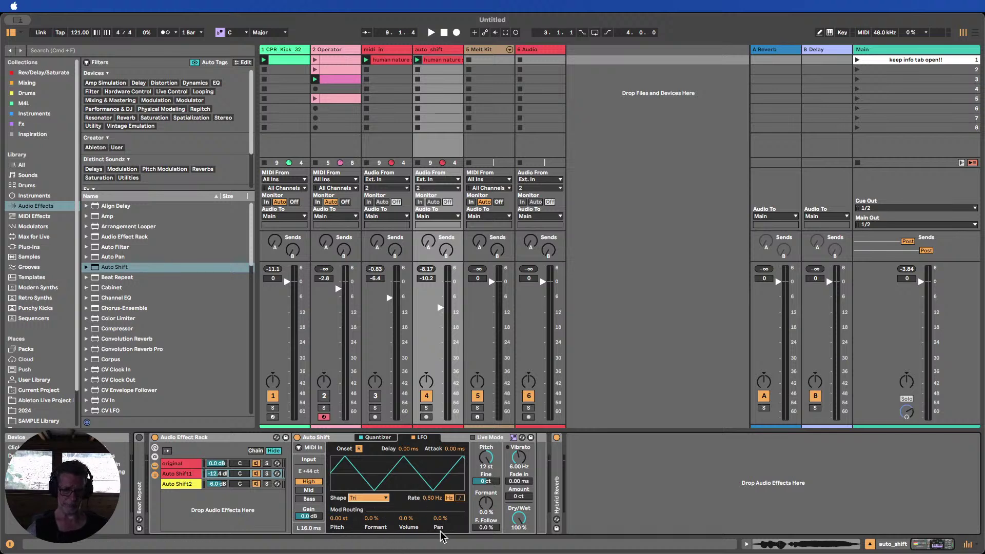
Recolour the Auto Shift1 chain in the Audio Effect Rack light purple
click(181, 477)
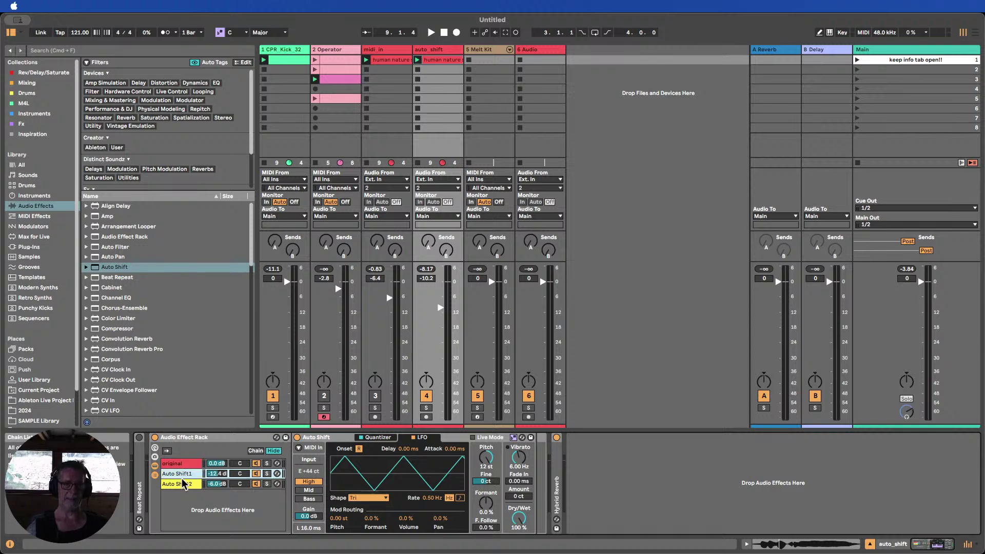
right_click(182, 474)
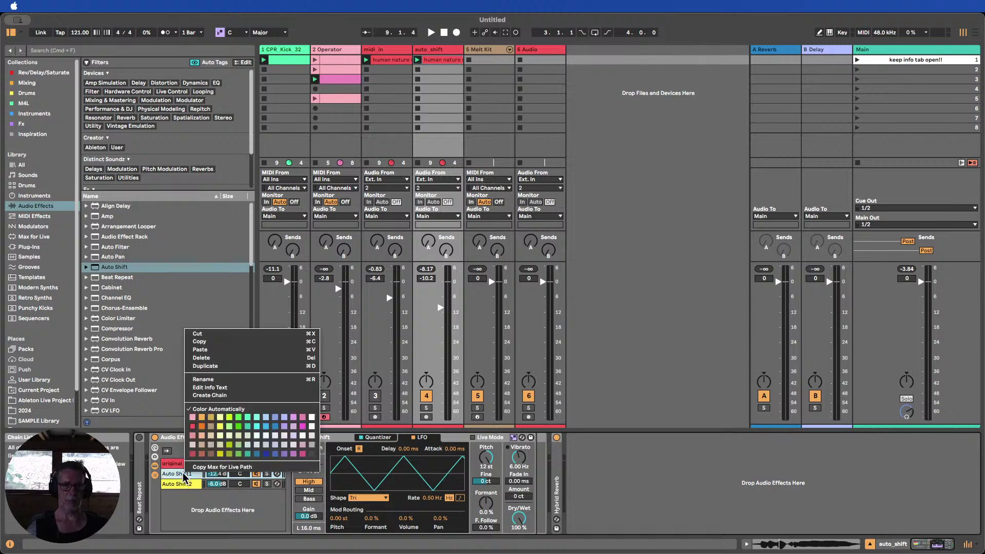
click(287, 426)
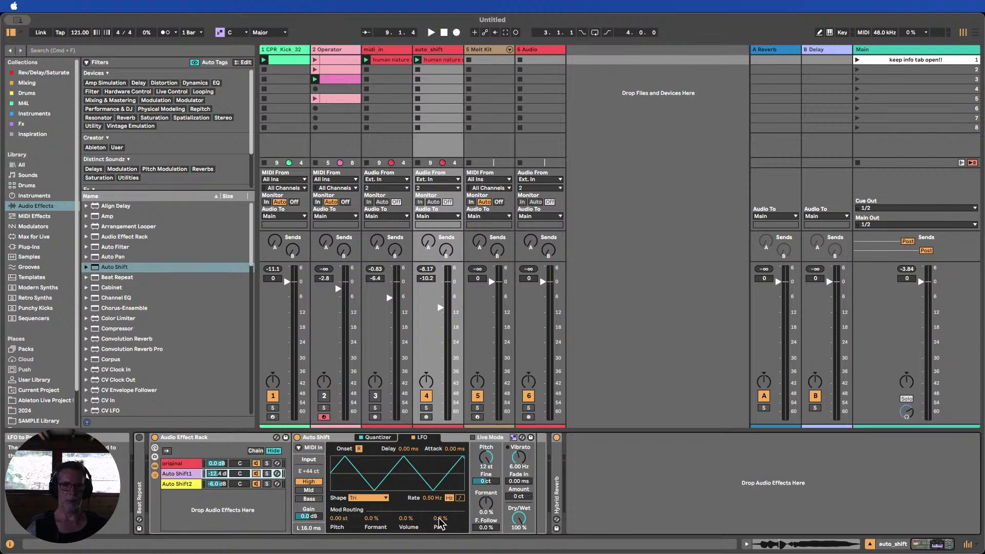
Set the LFO's pan modulation to 100% and play the auto_shift vocal clip
drag(440, 522, 440, 487)
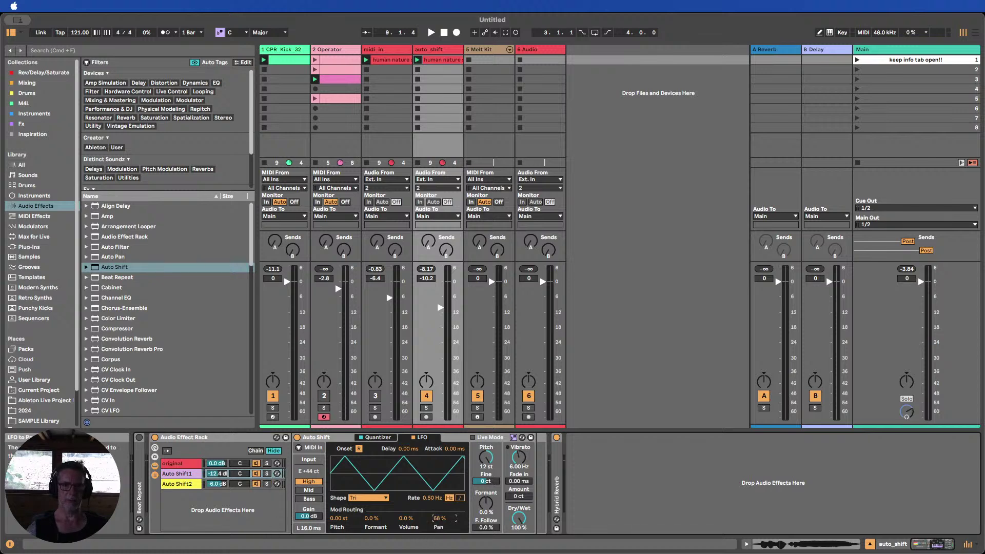
click(418, 60)
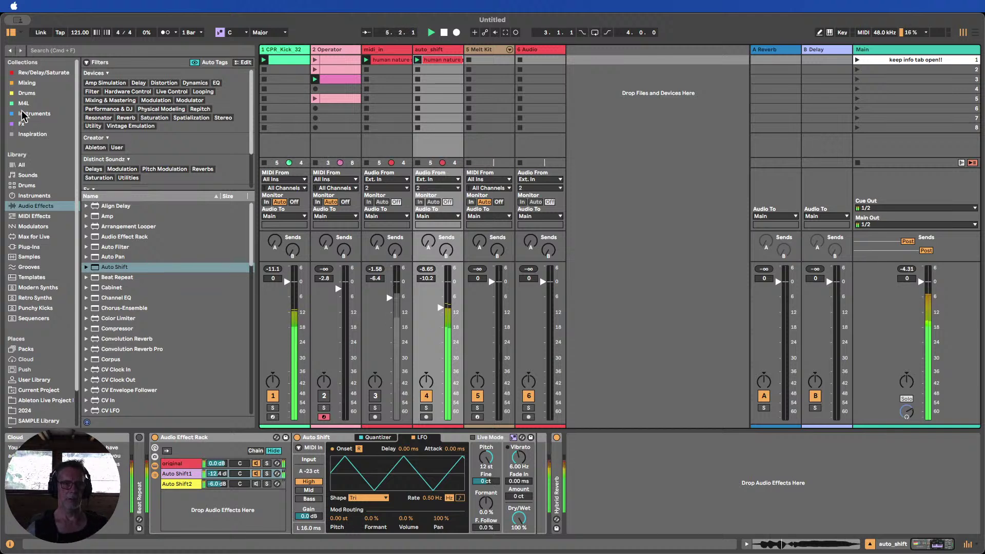
Find Ozone Imager 2 in the Mixing collection and insert it between the Audio Effect Rack and Hybrid Reverb on auto_shift
click(27, 84)
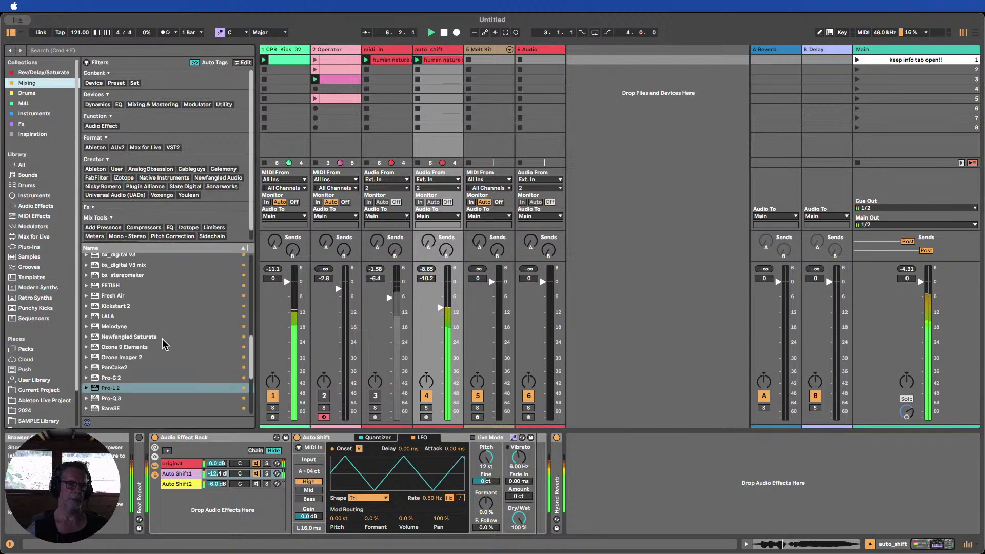
scroll(162, 338, down, 10)
scroll(153, 367, up, 8)
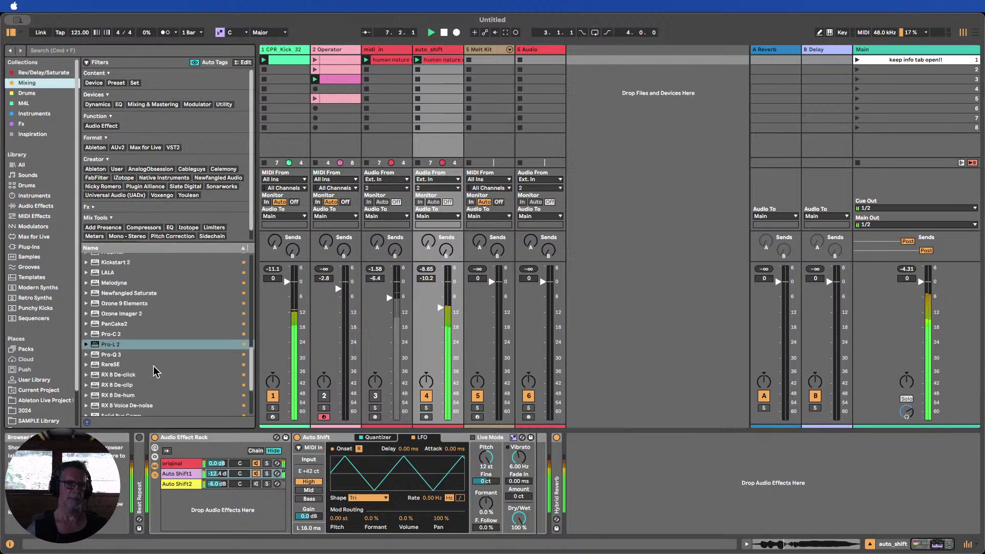
scroll(152, 367, down, 5)
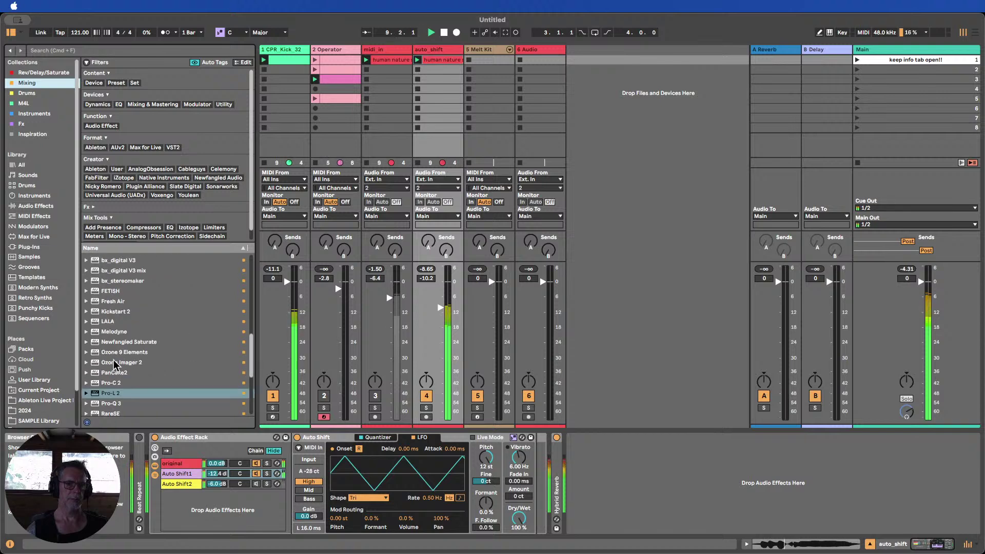
drag(114, 363, 554, 454)
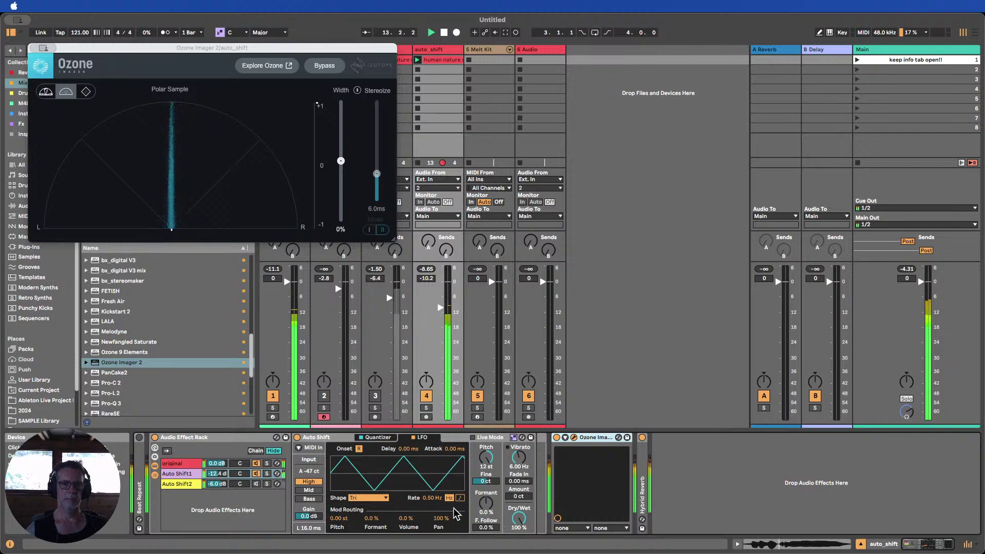
Compare the LFO's pan modulation at 0% and 74% while watching the stereo image in Ozone Imager 2
drag(440, 518, 440, 547)
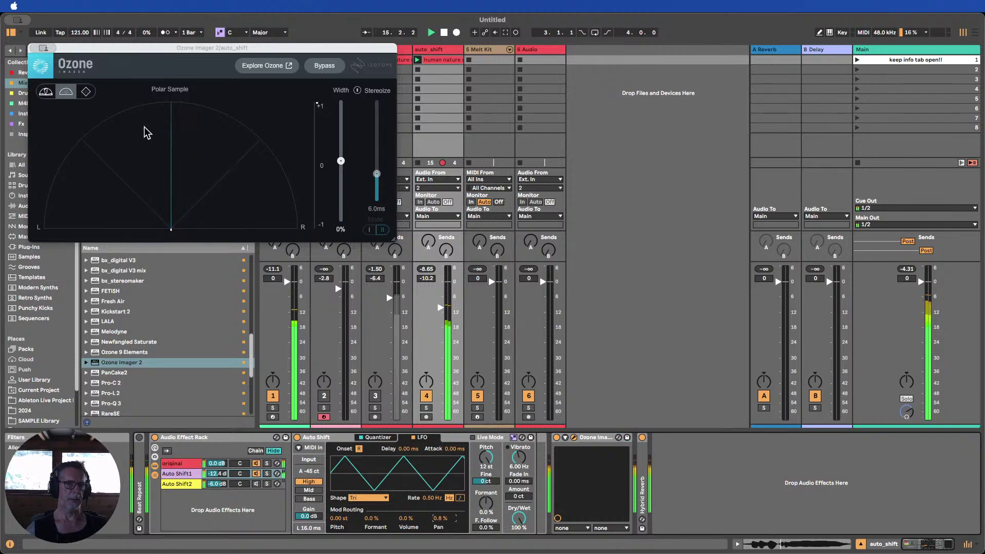
double_click(441, 519)
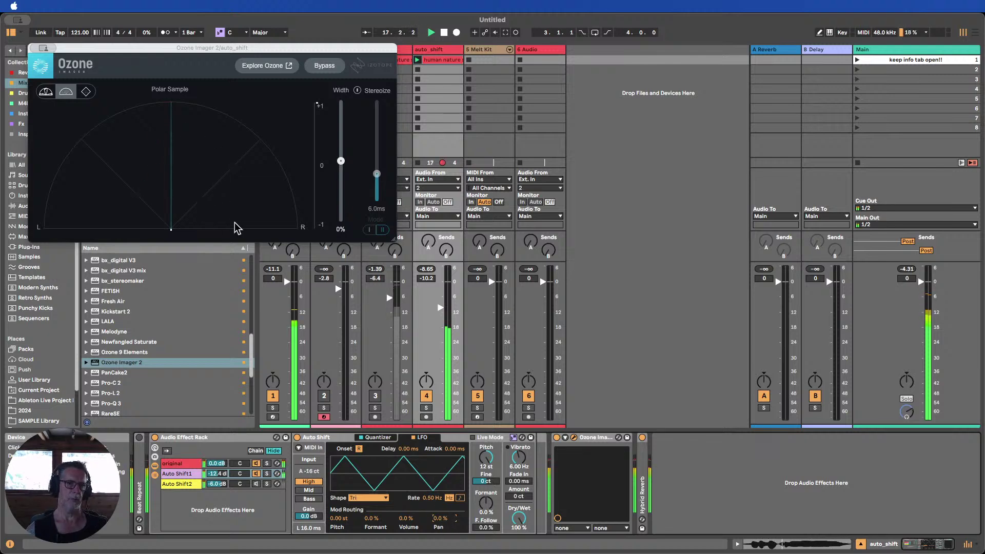
text(100)
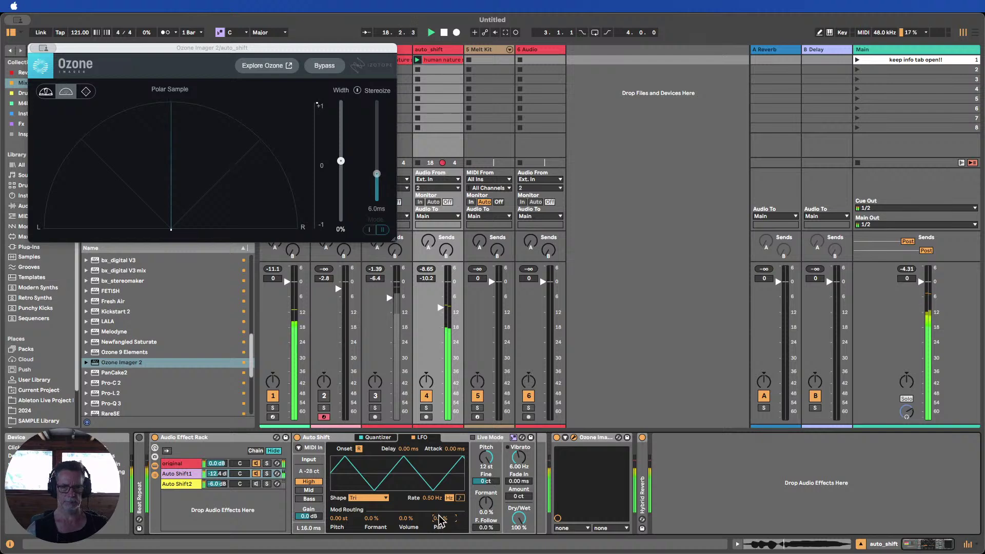
key(Return)
text(74)
key(Return)
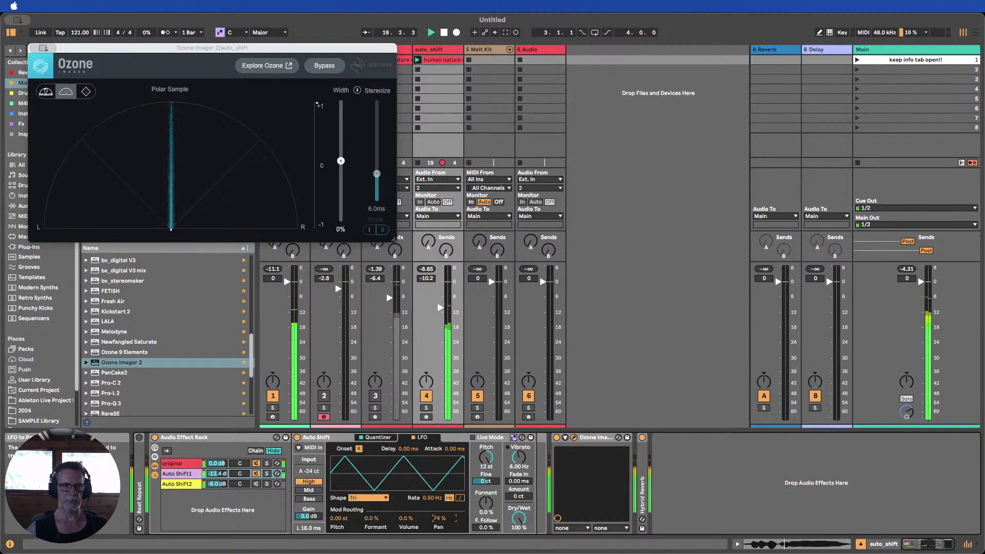
double_click(440, 519)
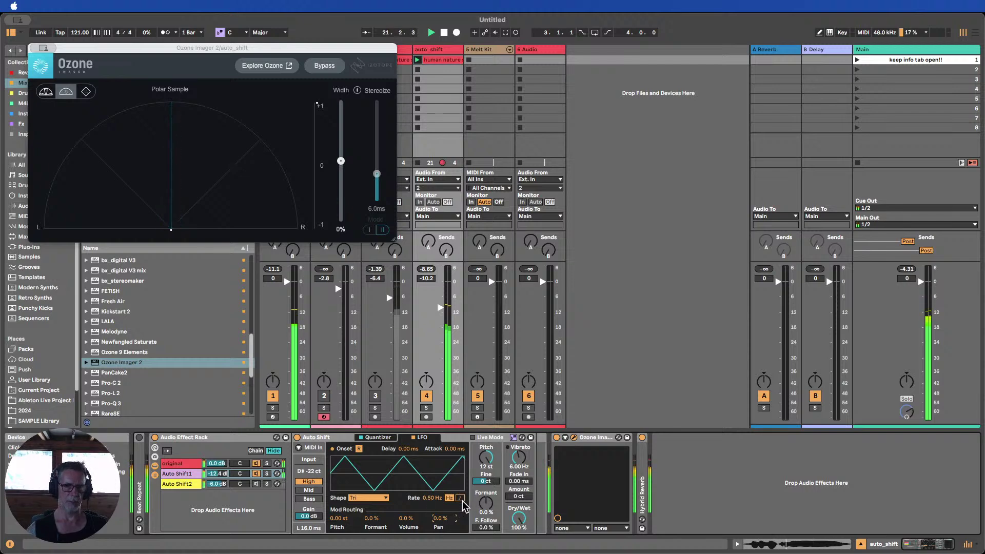
Restore the LFO's pan modulation to 100% and slow its rate to 0.12 Hz
mouse_move(425, 501)
mouse_down()
mouse_move(425, 527)
mouse_move(440, 492)
mouse_up()
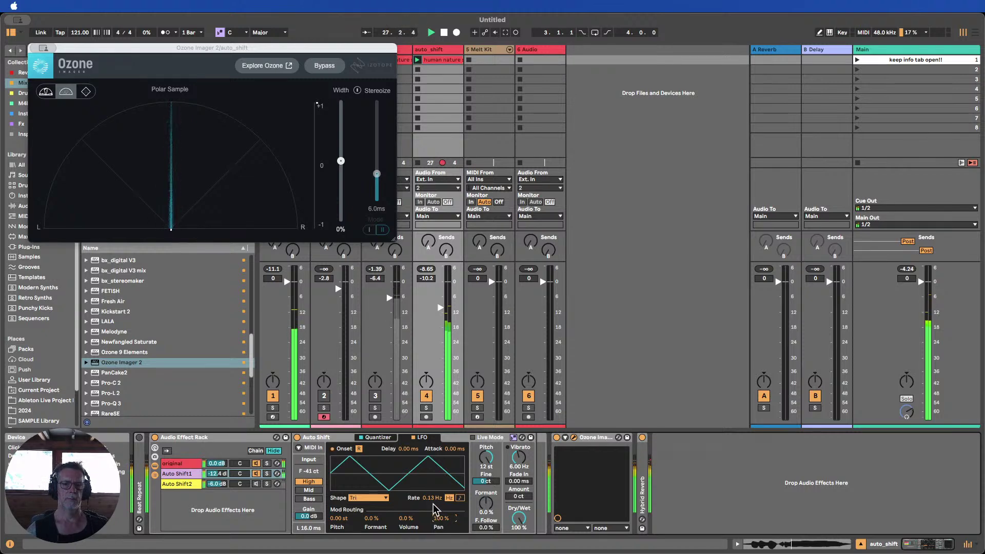
drag(431, 498, 431, 501)
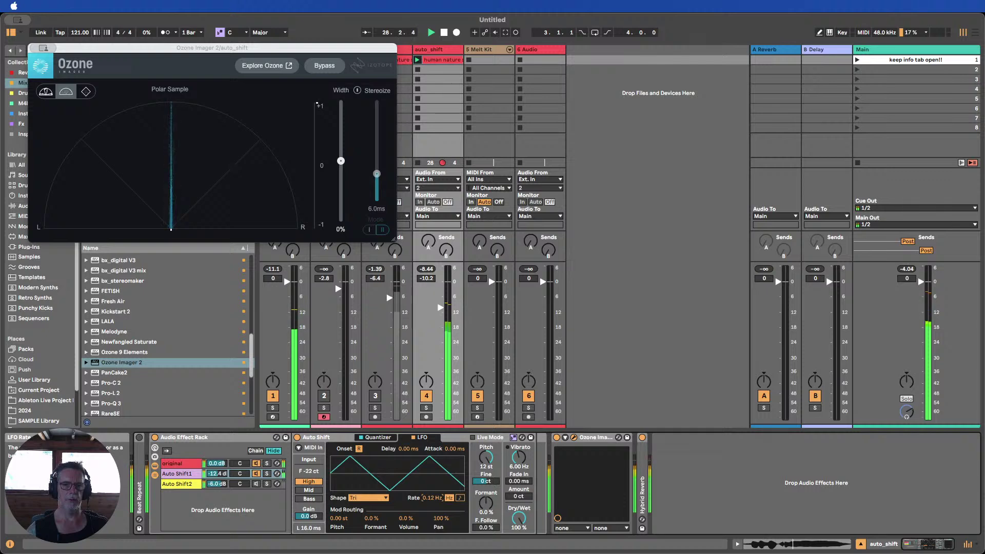
Change the Auto Shift1 LFO shape to Random S&H and reduce its pan modulation to 70%
click(377, 496)
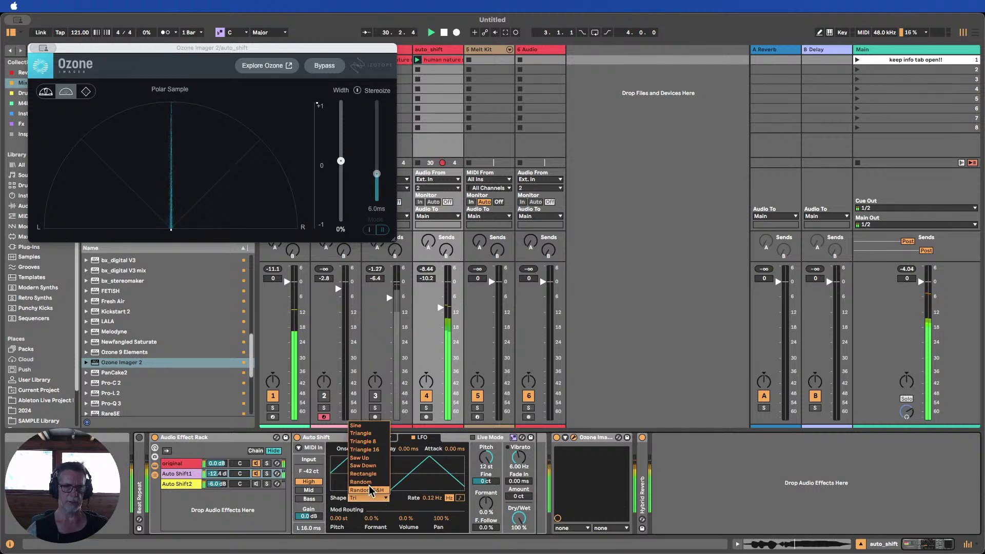
click(369, 488)
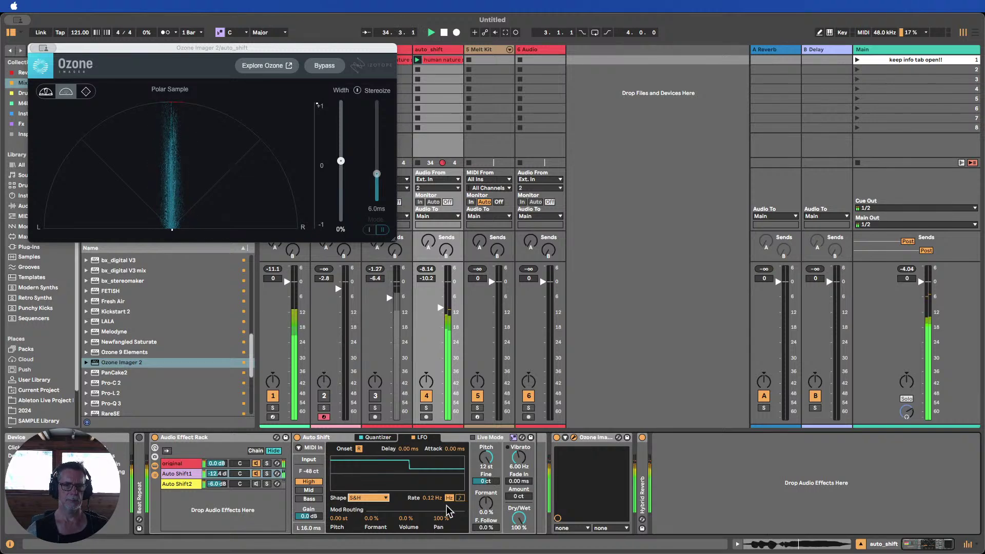
drag(442, 521, 442, 529)
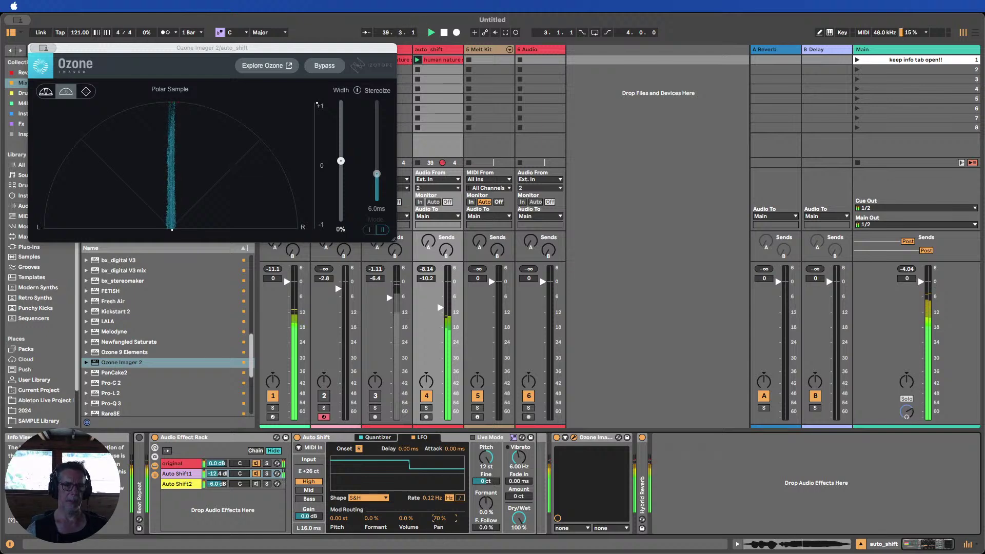
On the Auto Shift2 chain, set the LFO's volume modulation to 100% and sync its rate to the tempo at 1/16
click(225, 483)
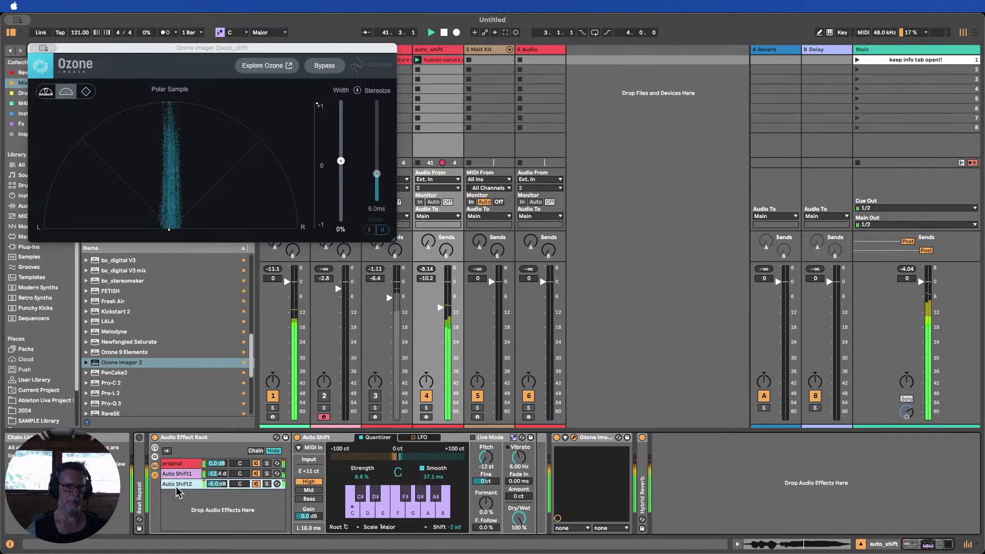
click(423, 438)
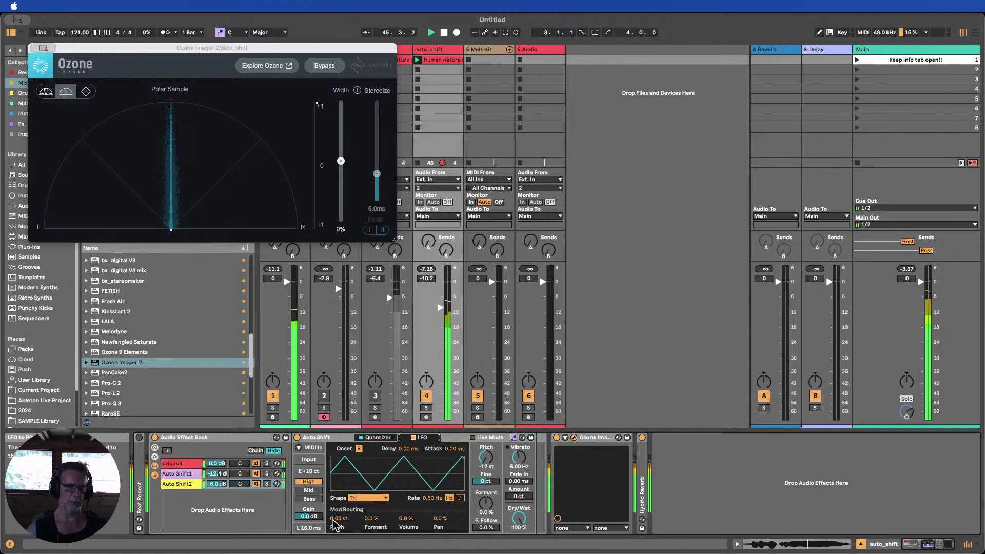
drag(409, 518, 427, 486)
click(460, 498)
Try the Saw Up shape for Auto Shift2's LFO, switch it to Saw Down, and solo that chain
click(366, 497)
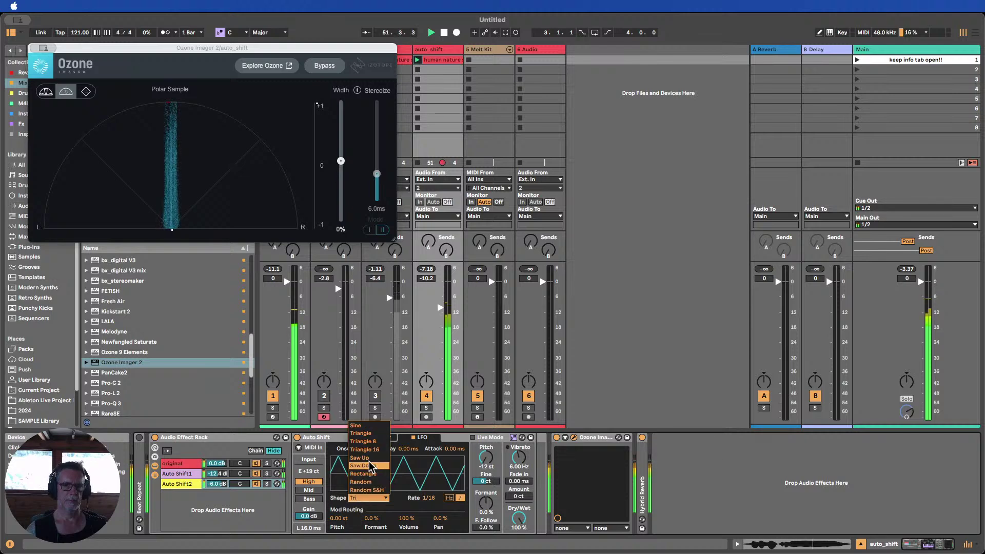
click(368, 479)
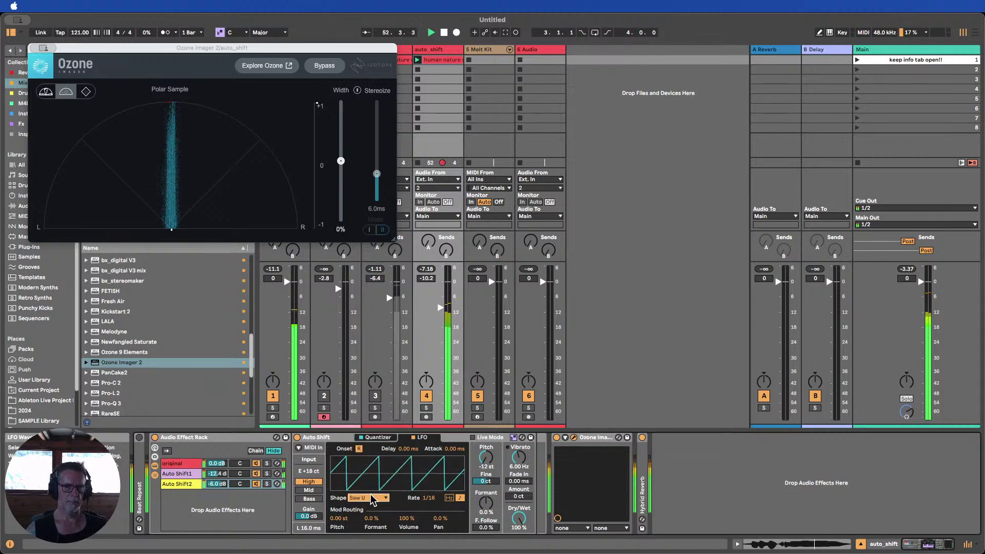
click(373, 497)
click(357, 484)
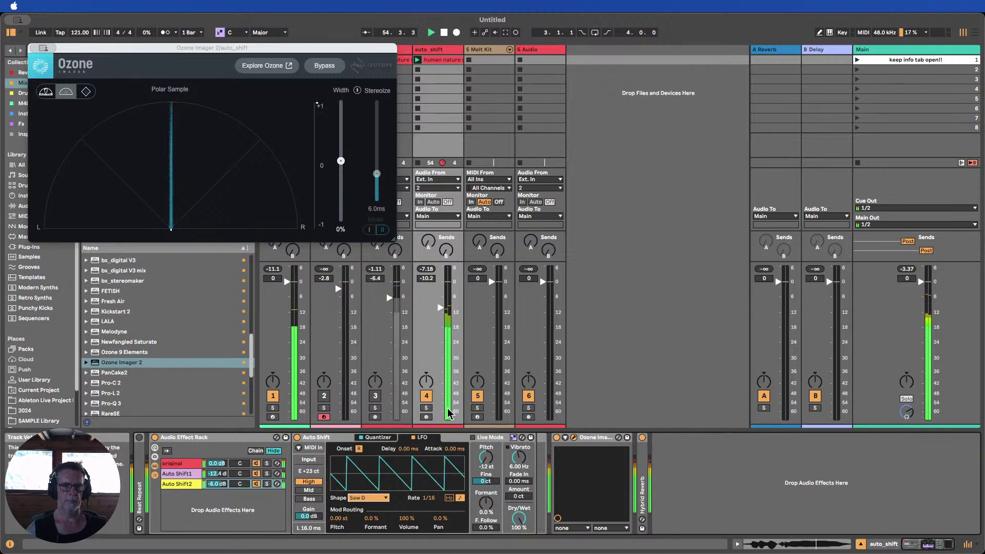
click(267, 483)
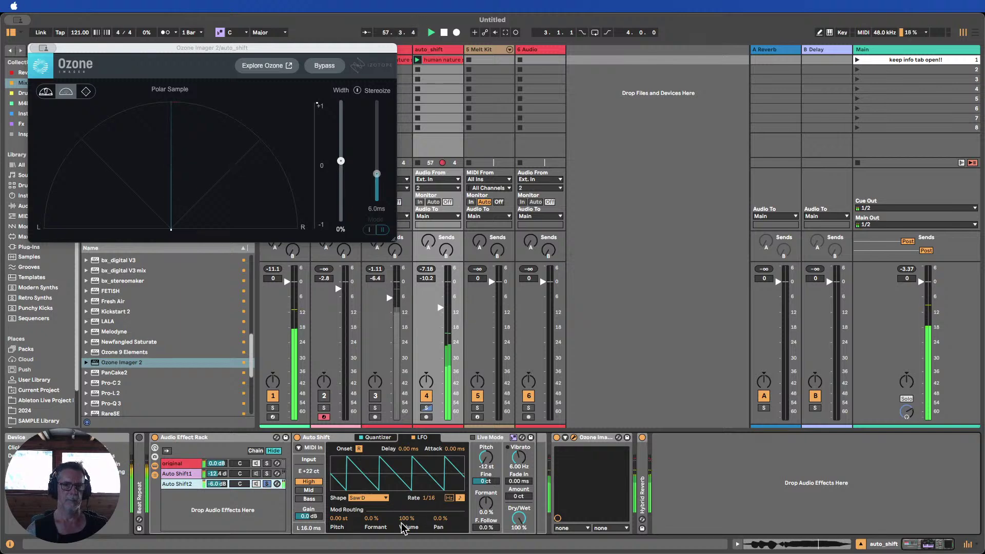
Audition 48% volume modulation on the soloed Auto Shift2 chain, and a Sine LFO shape with 100% volume modulation
drag(405, 518, 405, 529)
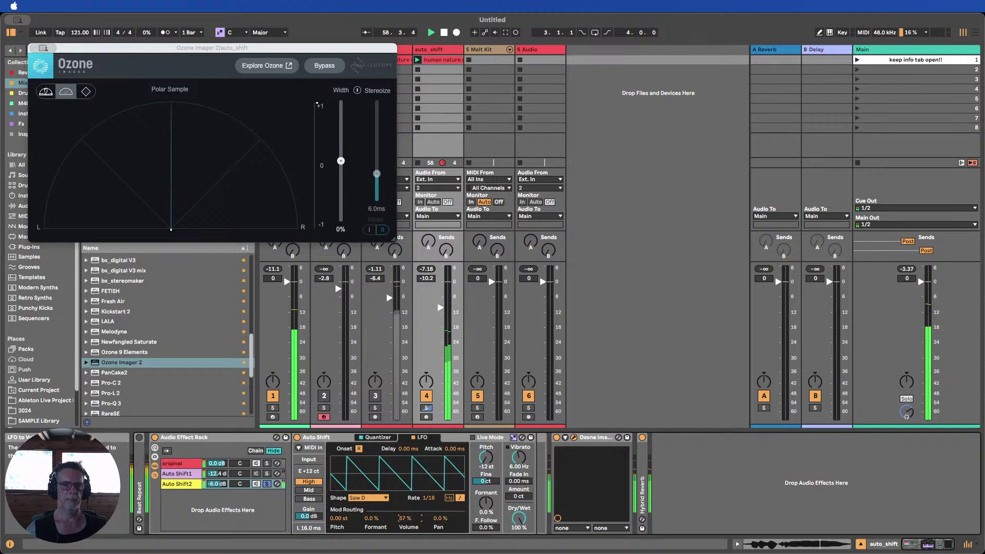
click(382, 498)
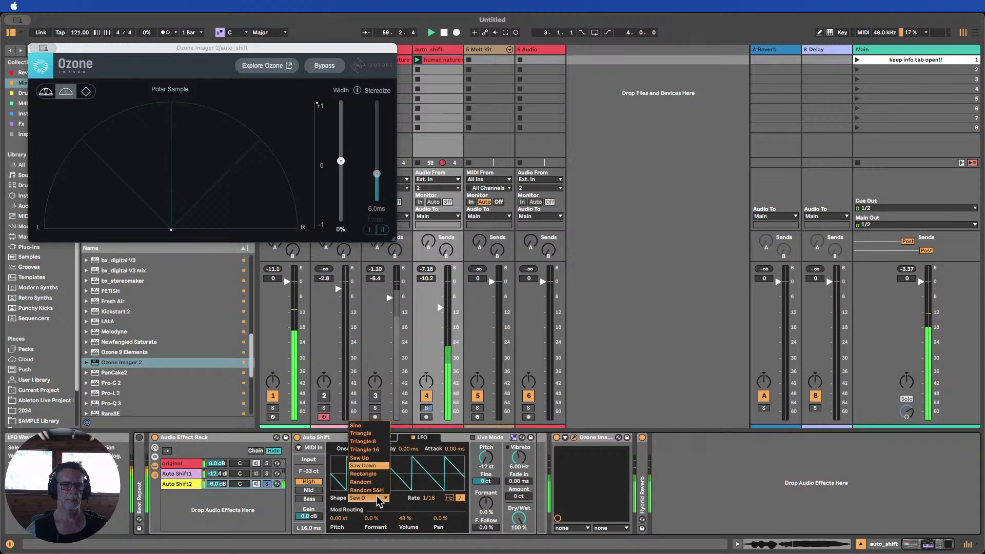
click(365, 427)
mouse_move(402, 519)
mouse_down()
mouse_move(404, 529)
mouse_move(405, 500)
mouse_up()
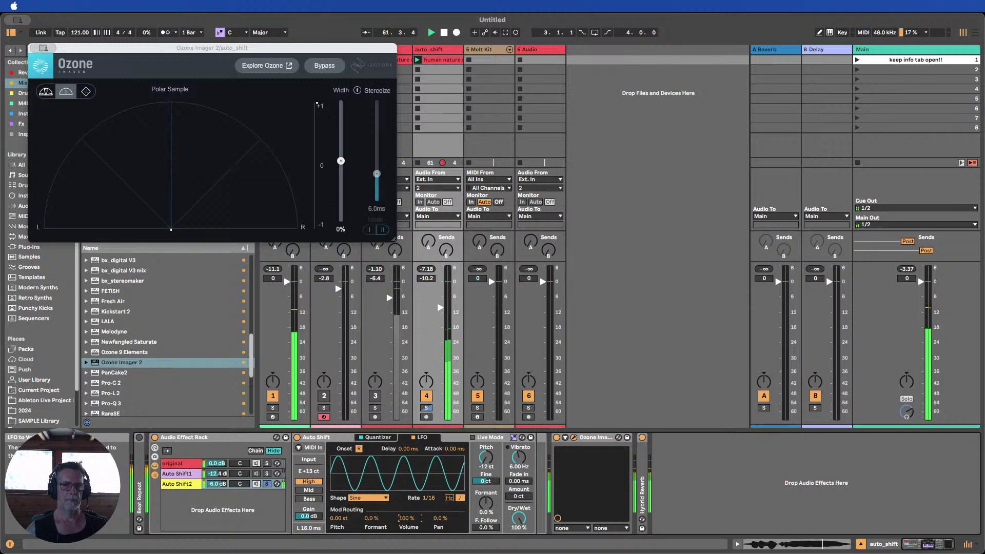
click(380, 498)
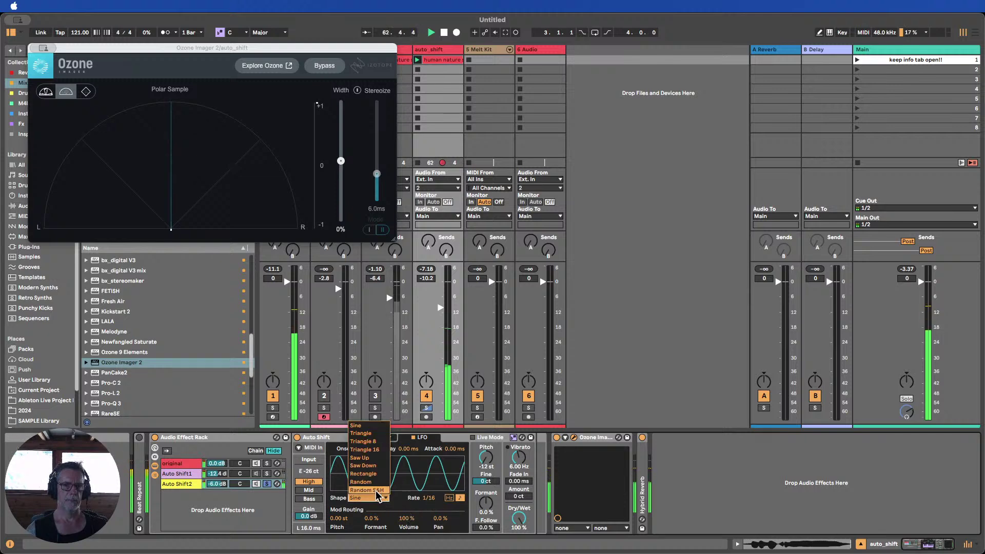
click(372, 428)
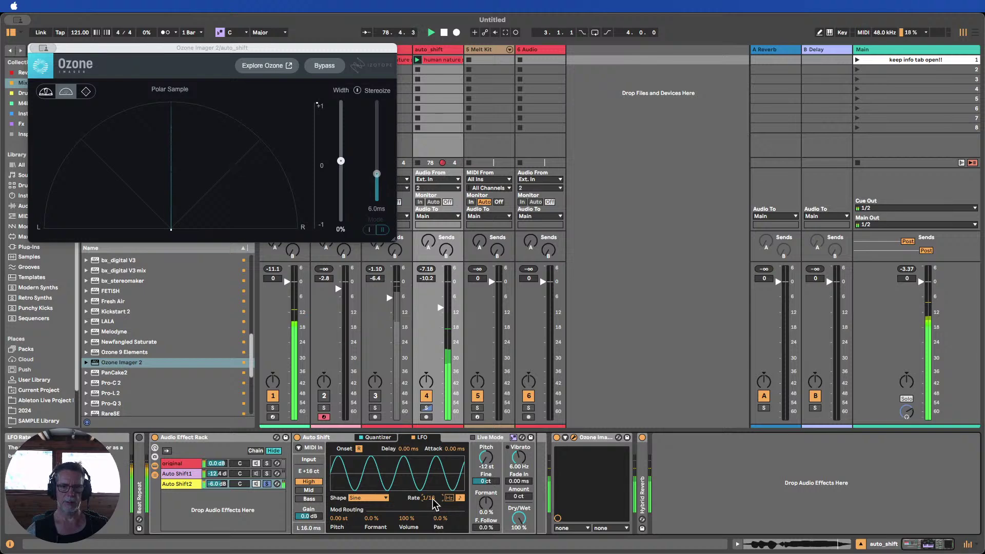
Set Auto Shift2's LFO to Saw Down at 18.8 Hz with 31% volume modulation, and bring all rack chains back into the mix
click(449, 498)
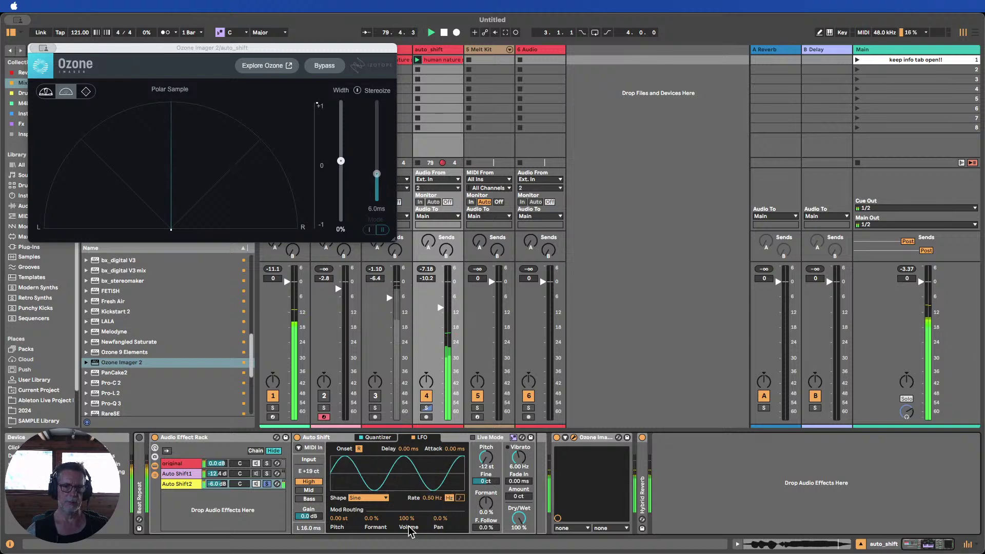
drag(409, 520, 409, 529)
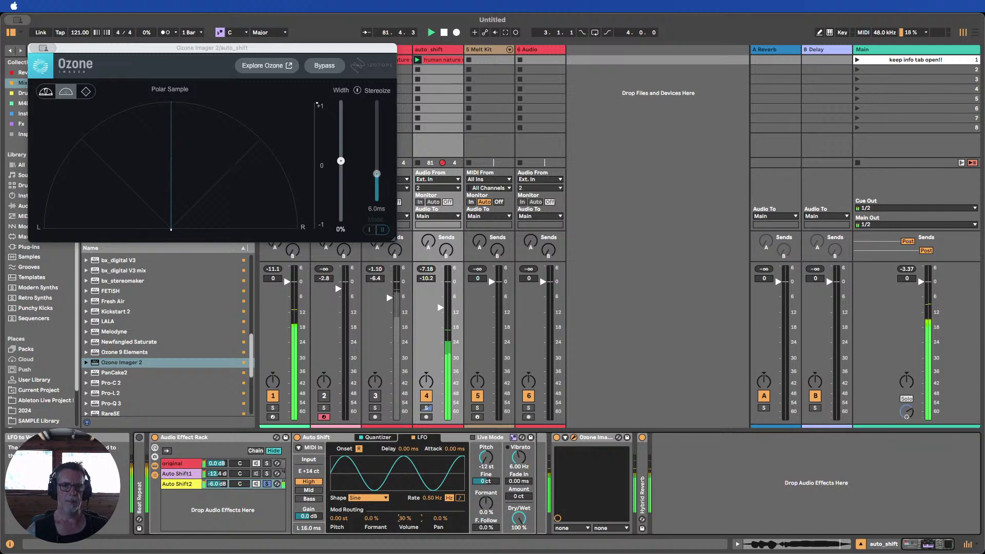
click(368, 499)
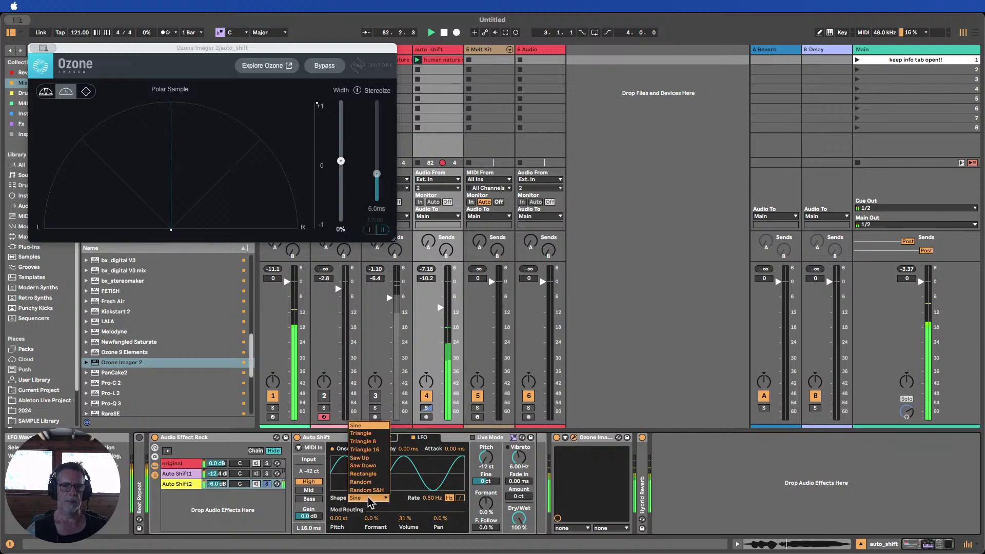
click(367, 468)
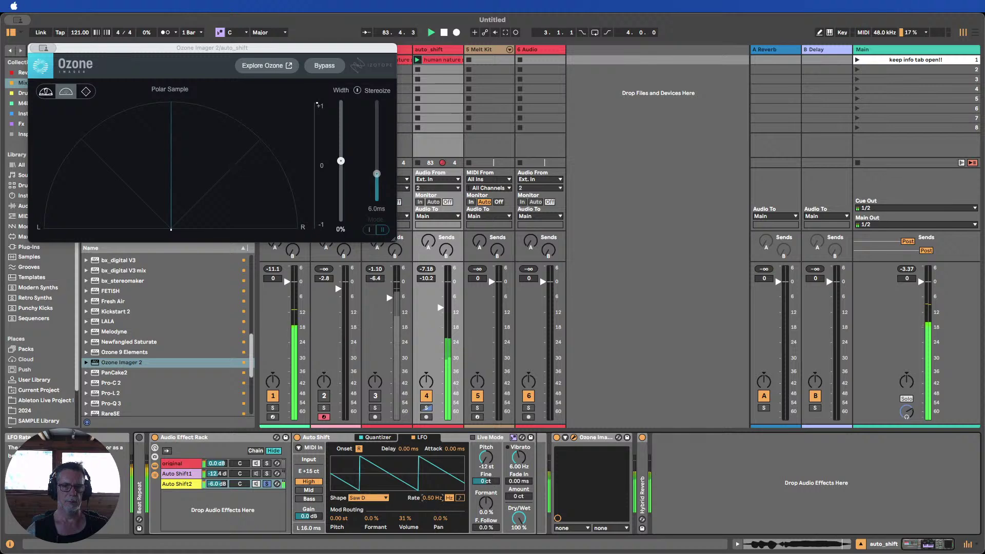
drag(432, 497, 433, 418)
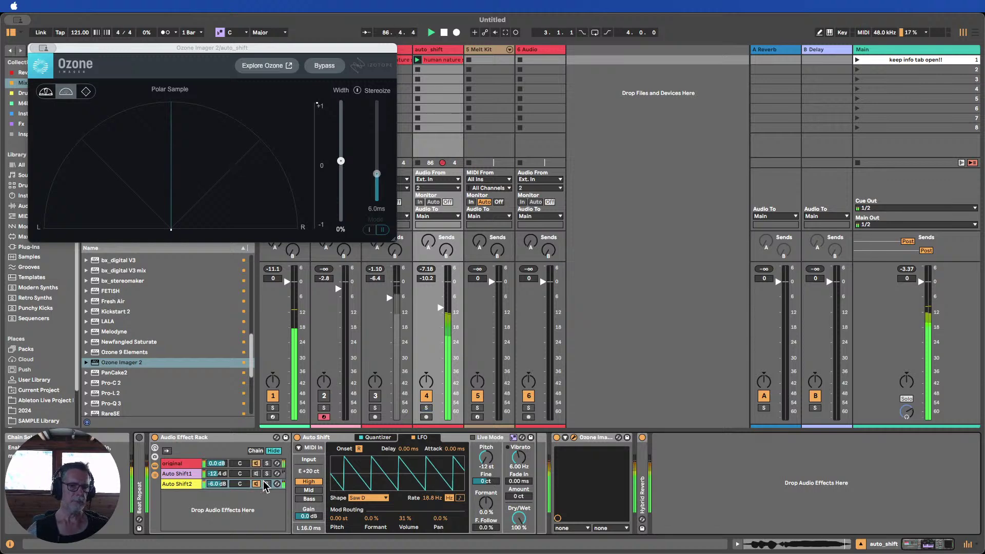
click(262, 474)
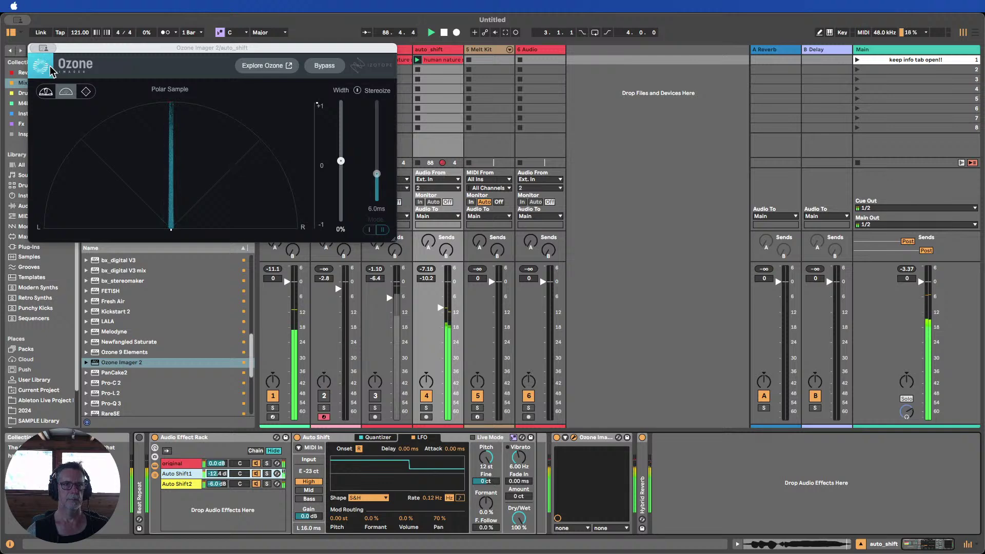
Close the Ozone Imager 2 window, hide the browser and stop playback
click(34, 47)
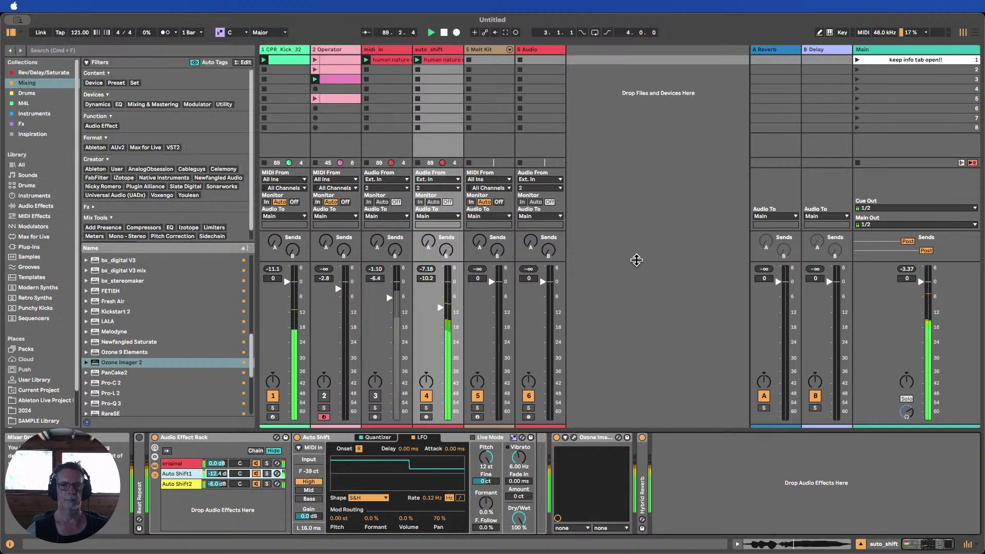
click(593, 442)
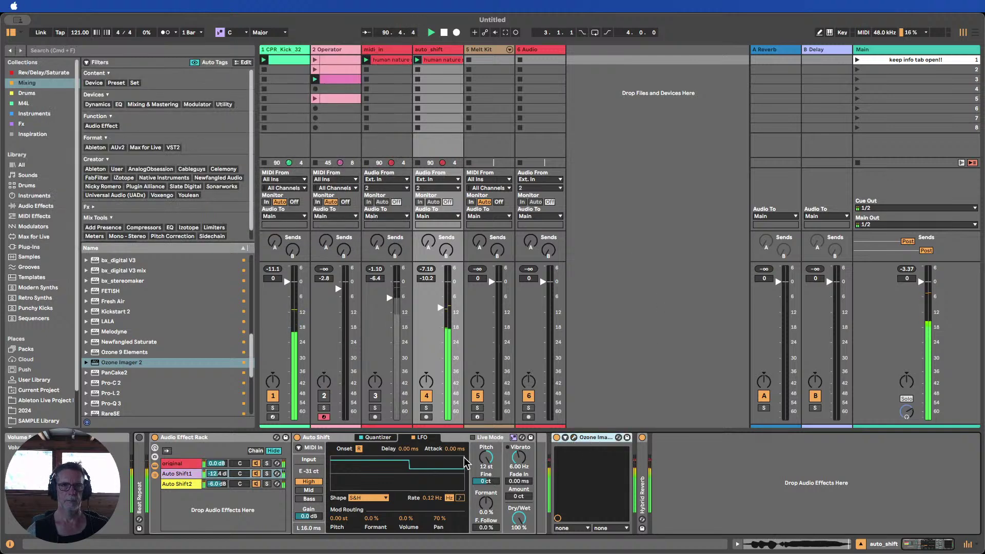
click(9, 34)
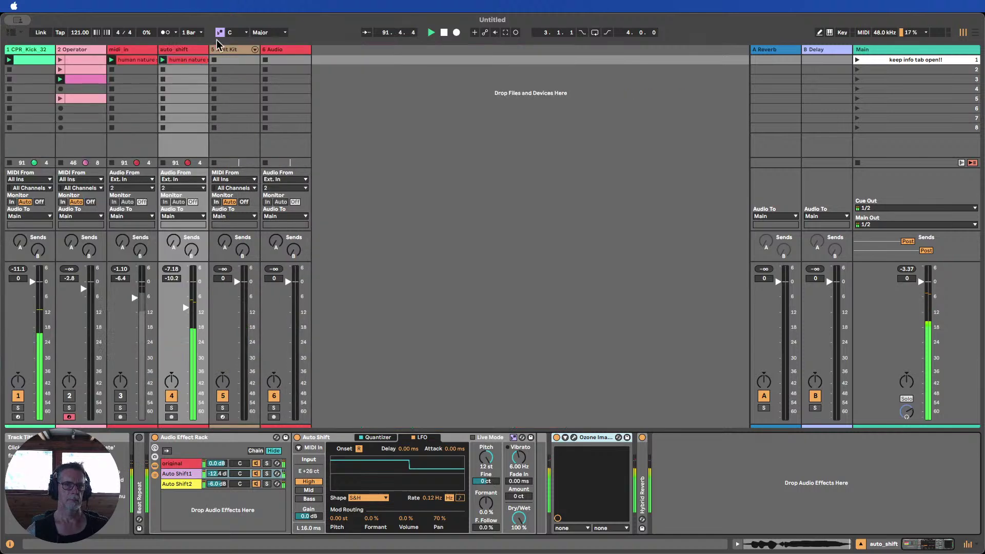
click(444, 33)
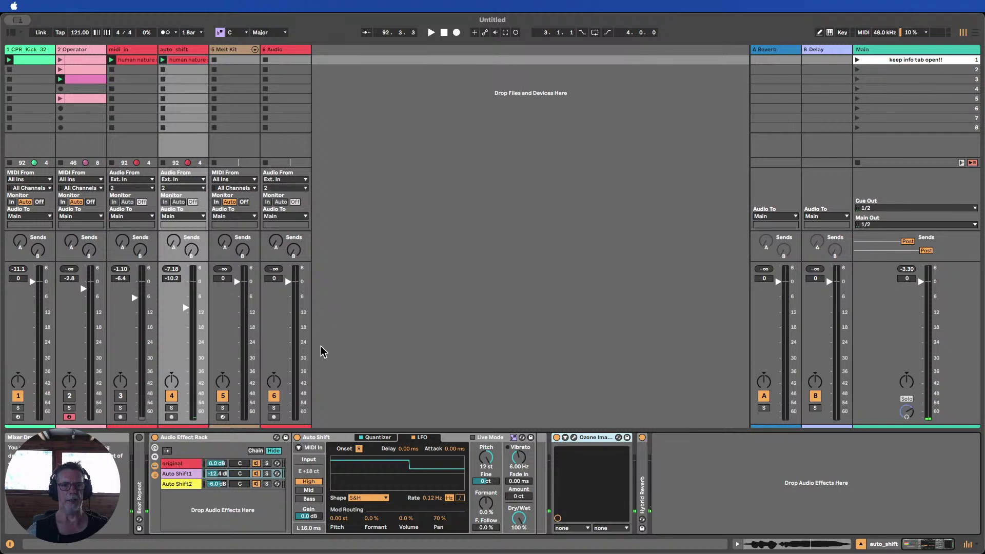
Review the original and Auto Shift1 chains on auto_shift, including Auto Shift1's Quantizer settings
click(182, 463)
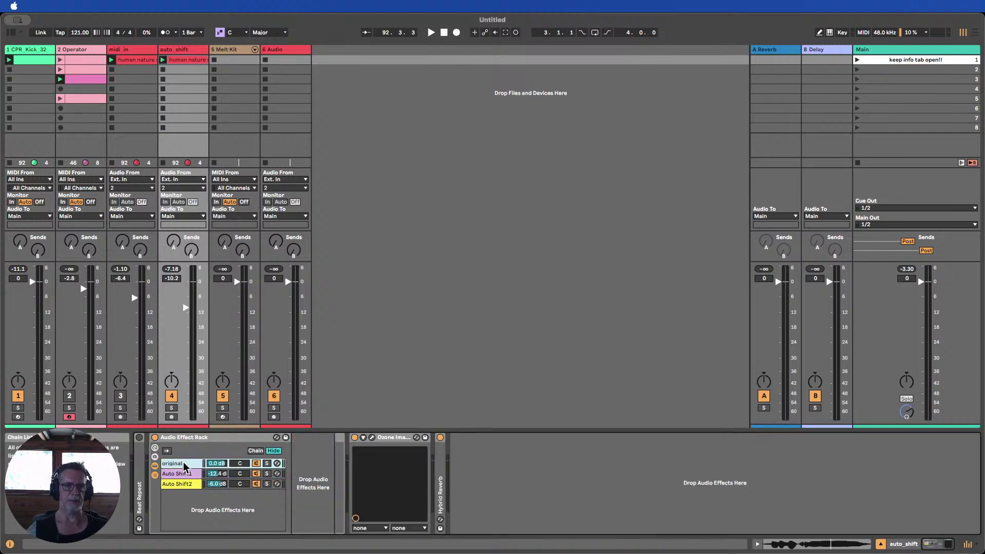
click(184, 472)
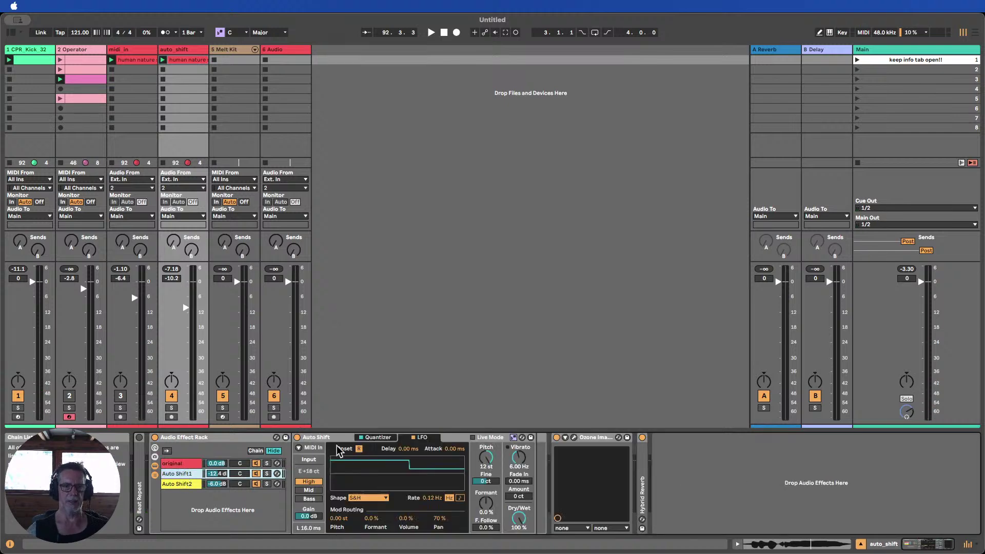
click(382, 440)
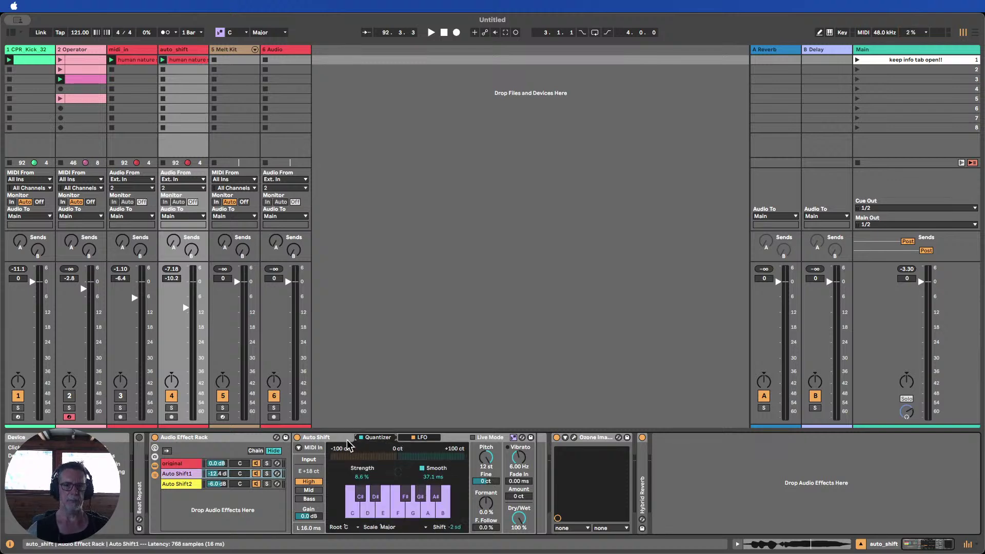
click(331, 439)
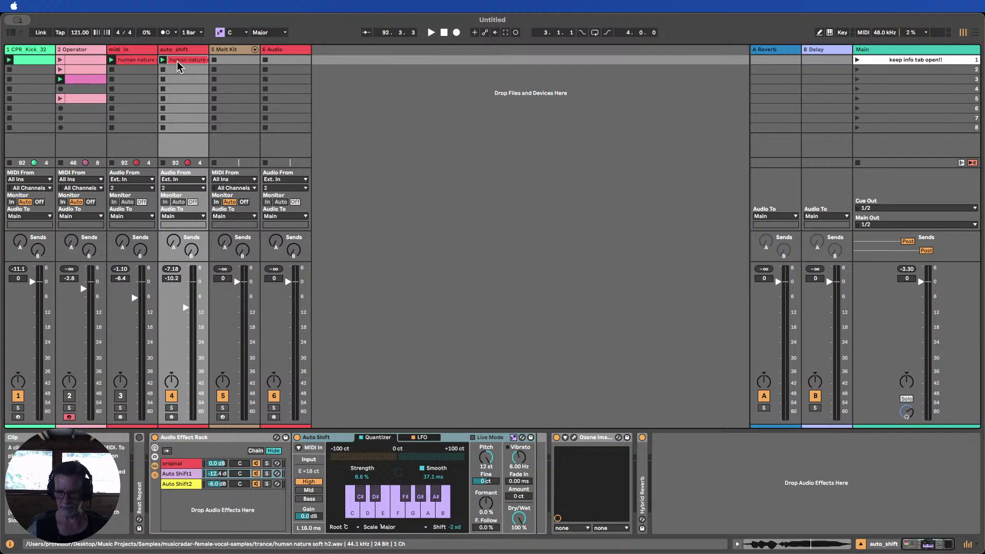
Delete the human nature vocal clips from the midi_in and auto_shift tracks
click(144, 61)
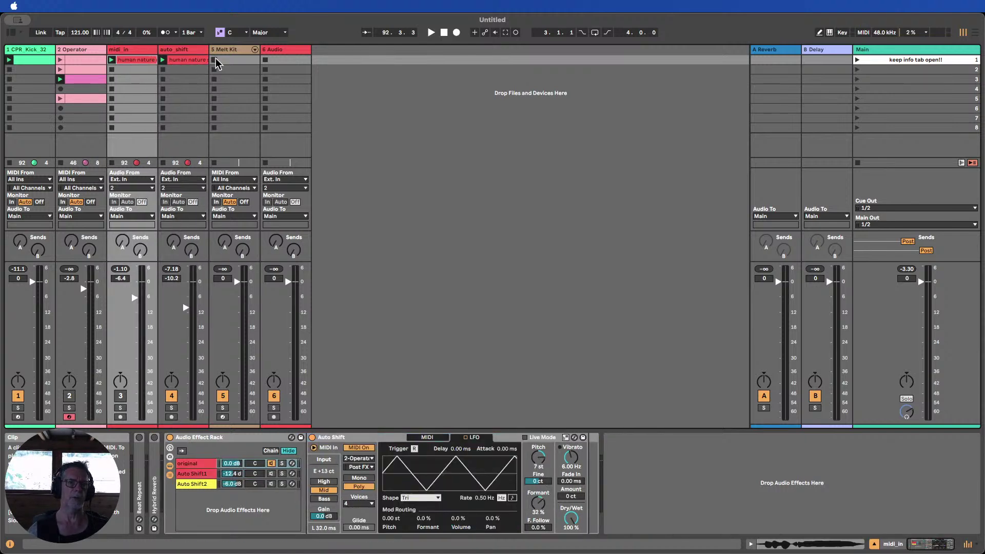
click(180, 62)
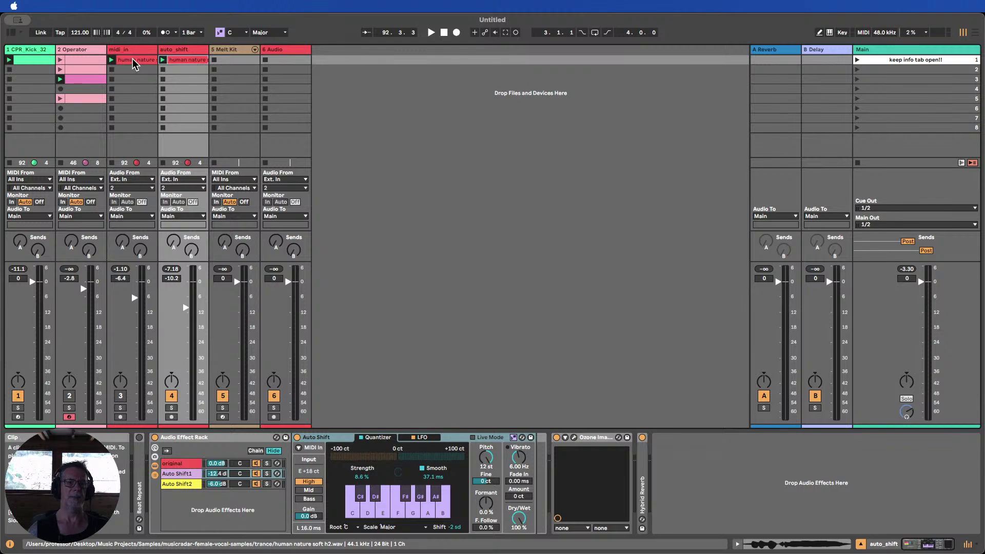
key(BackSpace)
click(134, 63)
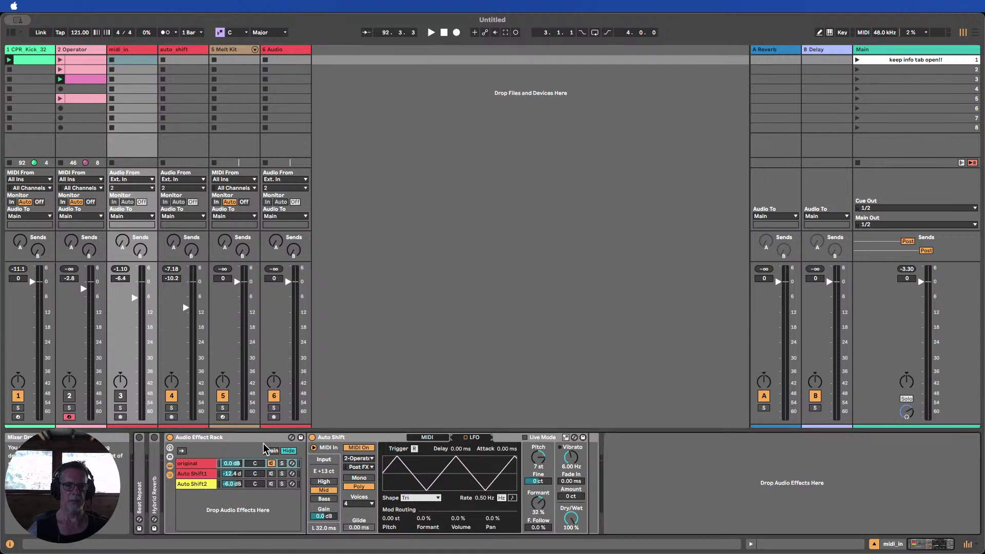
Activate the Auto Shift1 and Auto Shift2 chains in the midi_in track's Audio Effect Rack
double_click(336, 438)
click(201, 474)
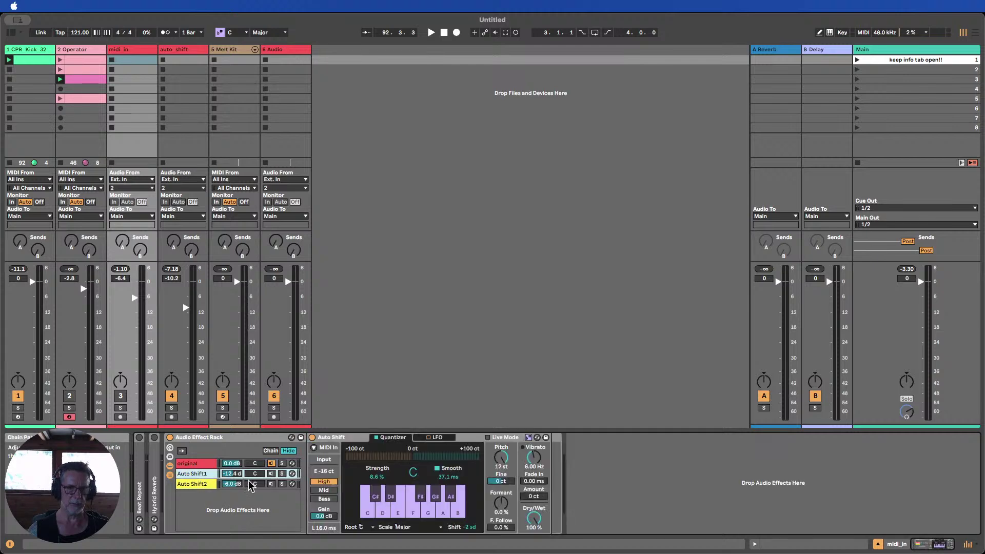
click(275, 485)
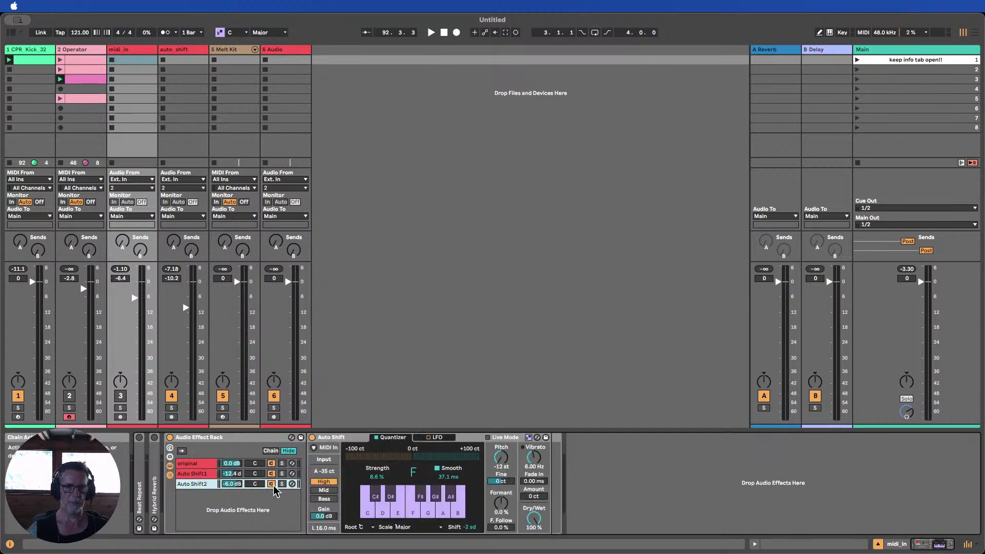
Show the browser, open the Samples folder and preview human nature hard.wav and show the world mid h2.wav
click(10, 33)
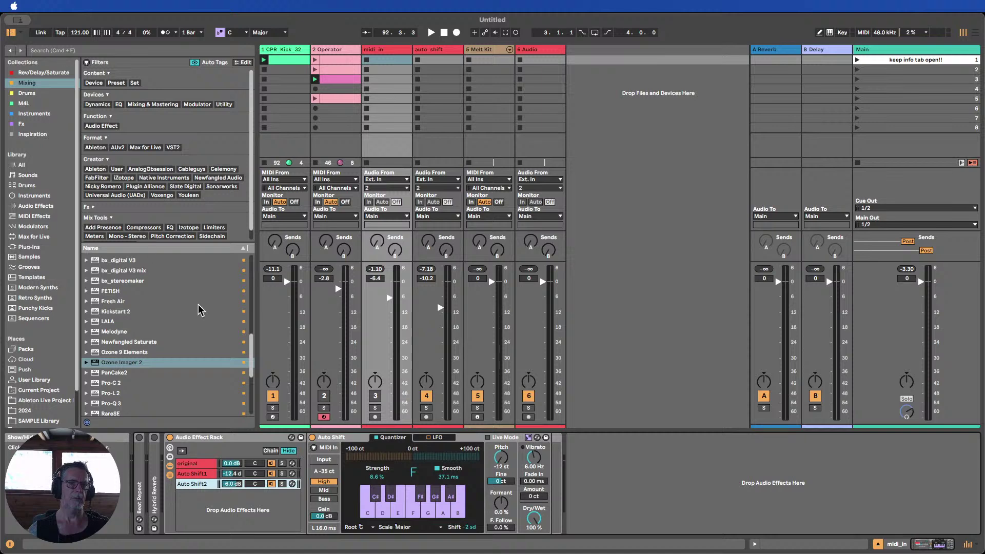
scroll(49, 307, down, 2)
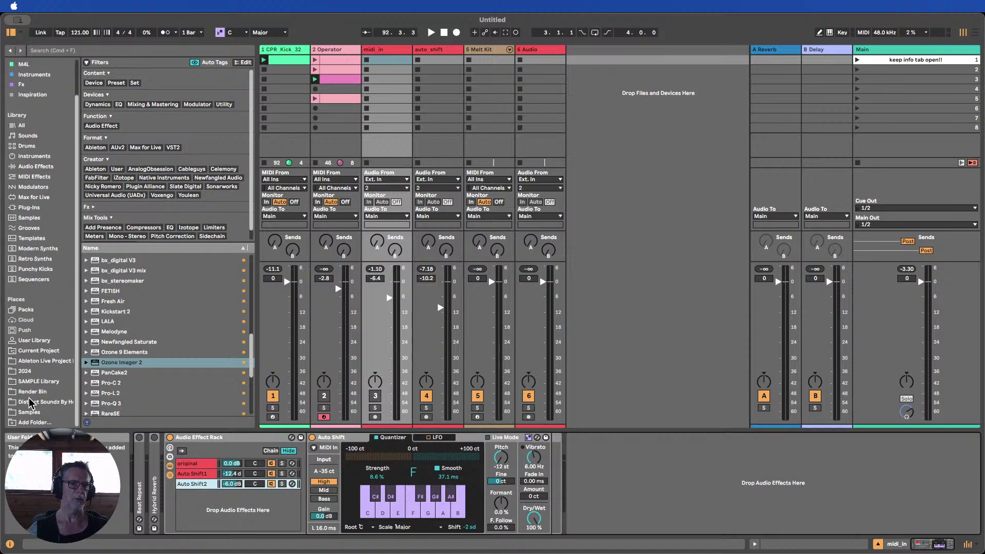
click(29, 412)
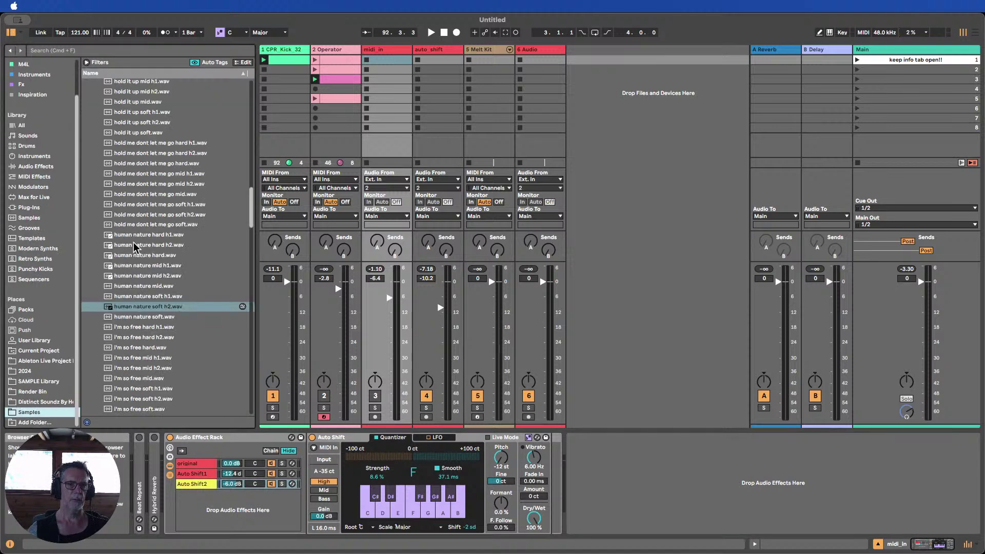
click(137, 253)
scroll(137, 241, down, 15)
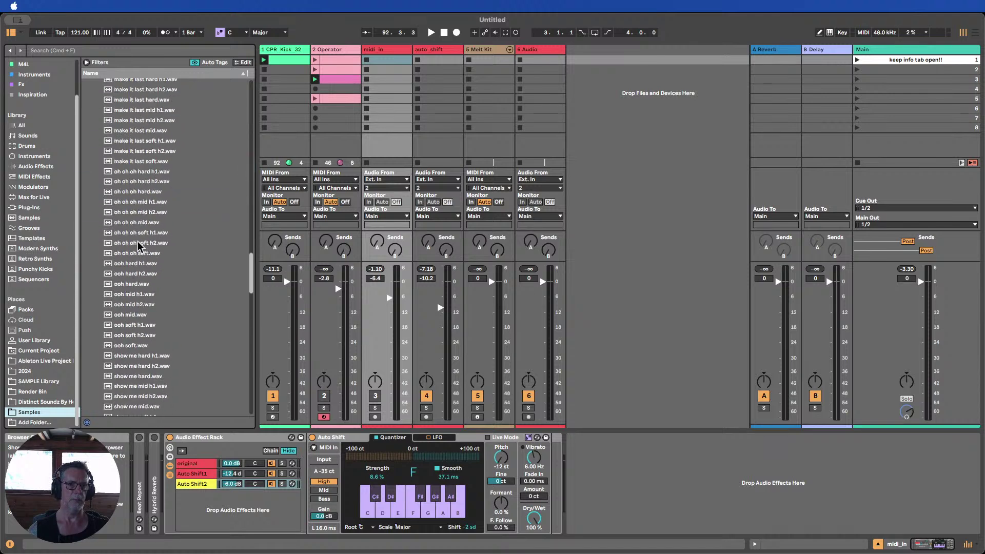
scroll(139, 246, down, 5)
click(138, 272)
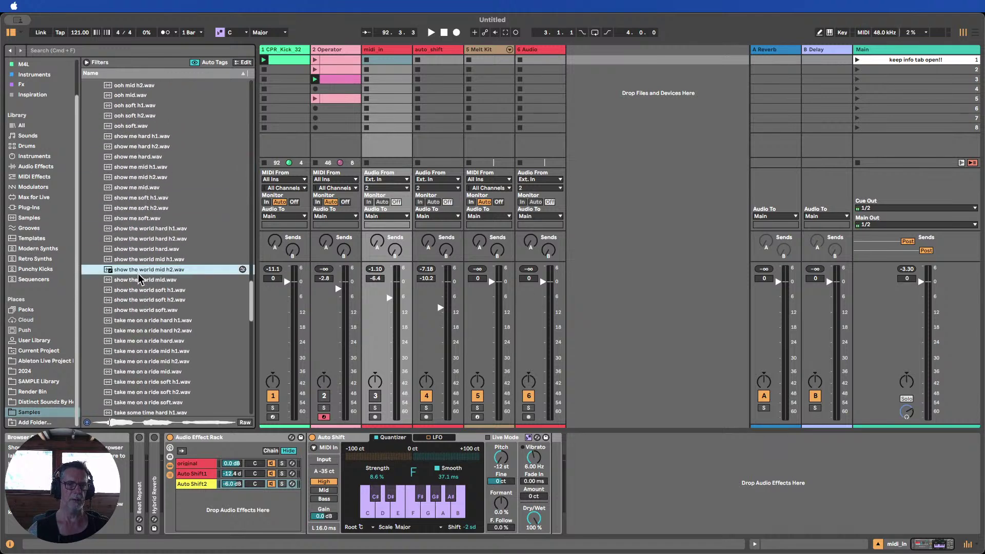
Preview take some time hard.wav, take this love mid h2.wav and you walked into my life hard.wav
scroll(142, 291, down, 5)
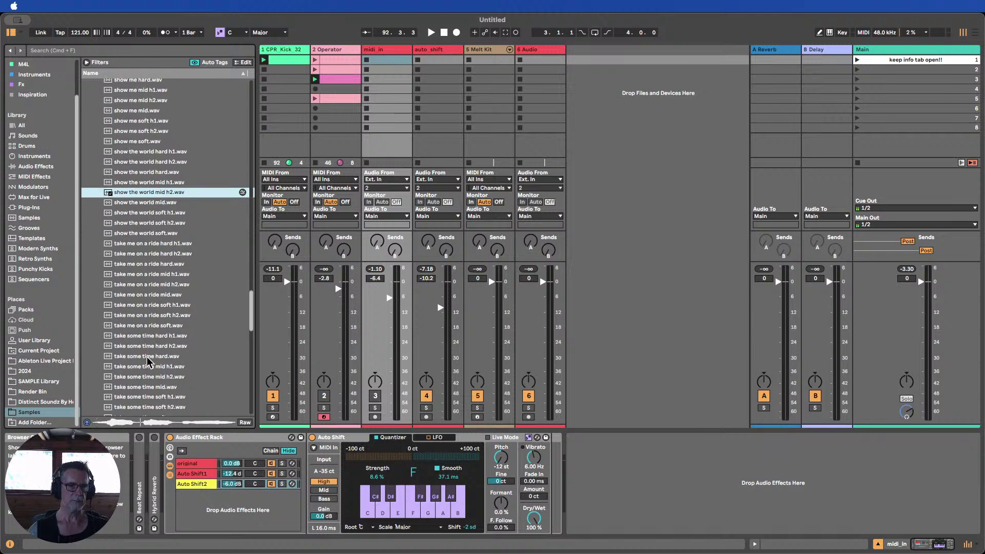
click(149, 357)
scroll(148, 358, down, 1)
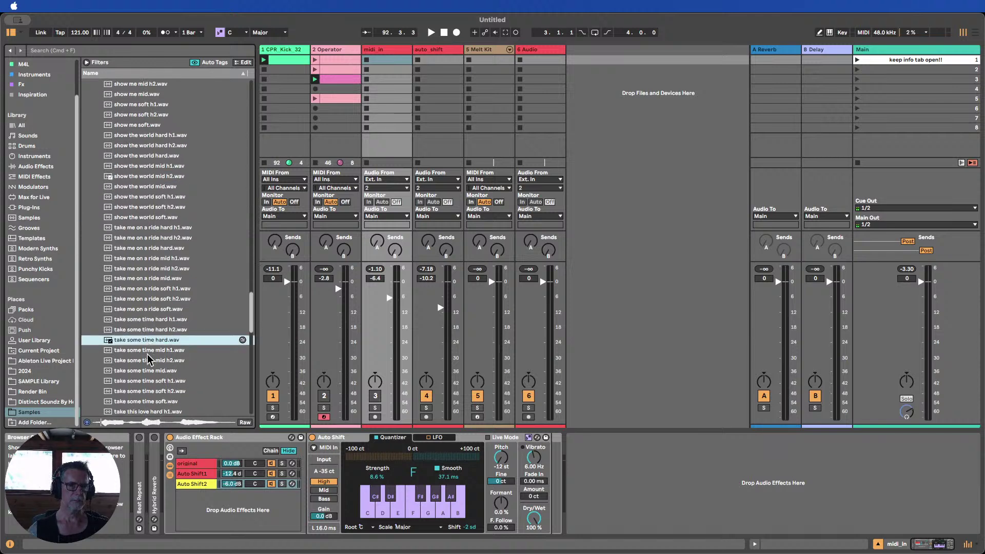
scroll(148, 358, down, 5)
click(148, 359)
scroll(148, 358, down, 15)
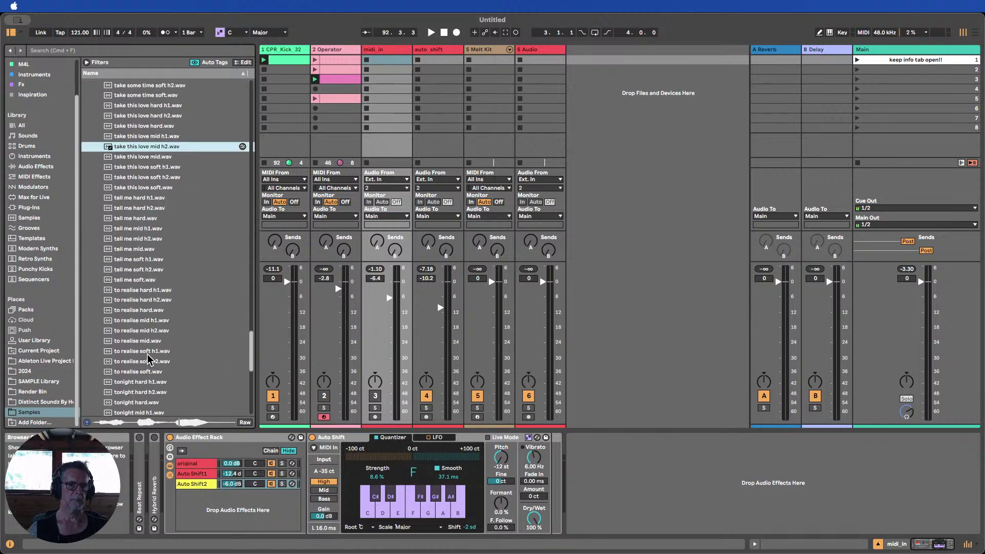
scroll(147, 354, down, 7)
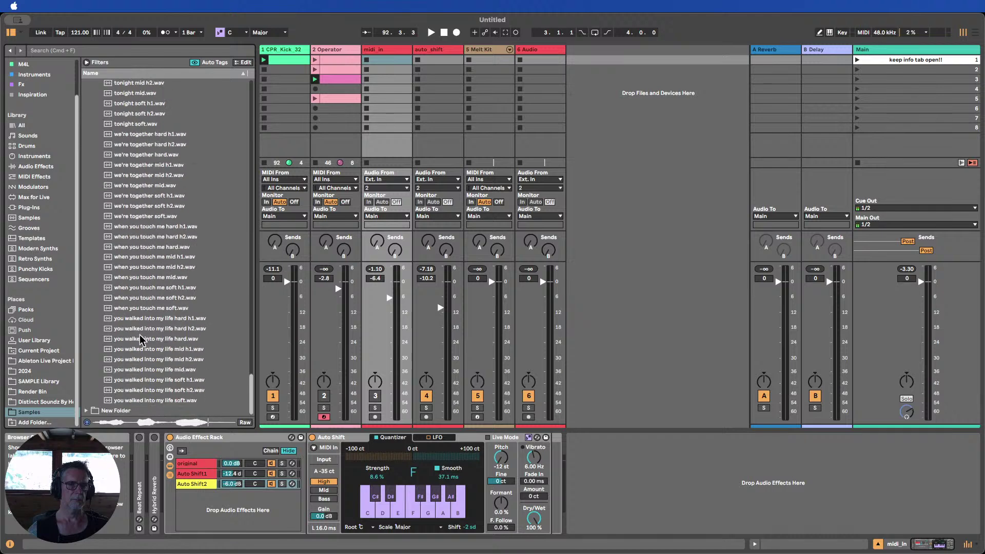
click(144, 338)
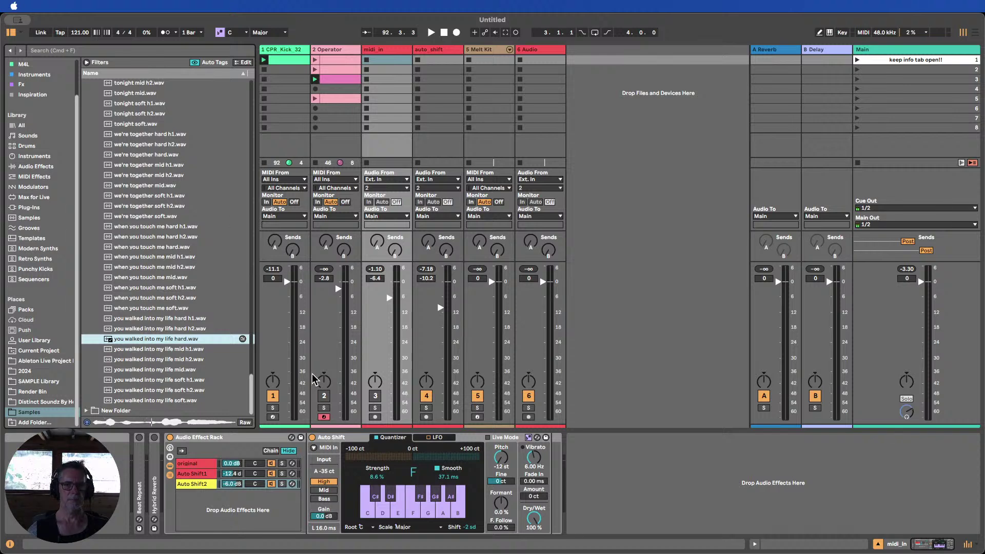
Launch the CPR_Kick_32 clip in the first scene and set the song tempo to 124 BPM
click(264, 60)
click(79, 32)
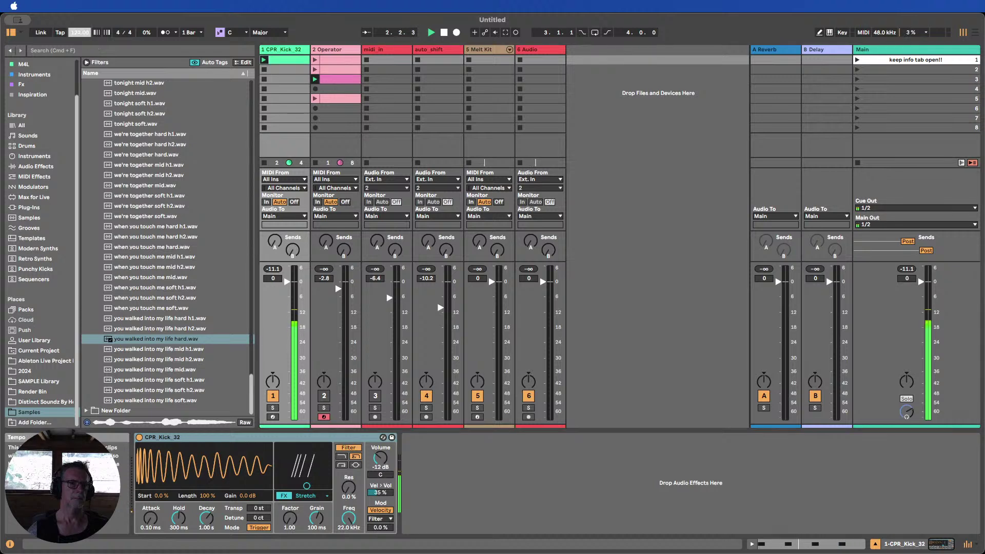
drag(79, 32, 79, 29)
Audition further trance vocals against the kick, including forget about her soft.wav, do you love me hard h1.wav and don't you thinks its time hard h1.wav
click(130, 338)
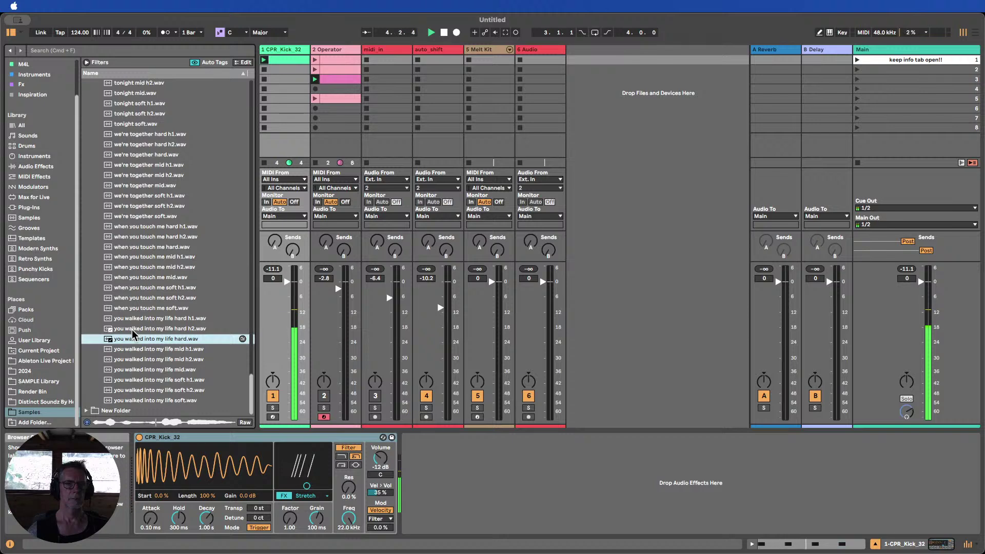
scroll(132, 334, up, 15)
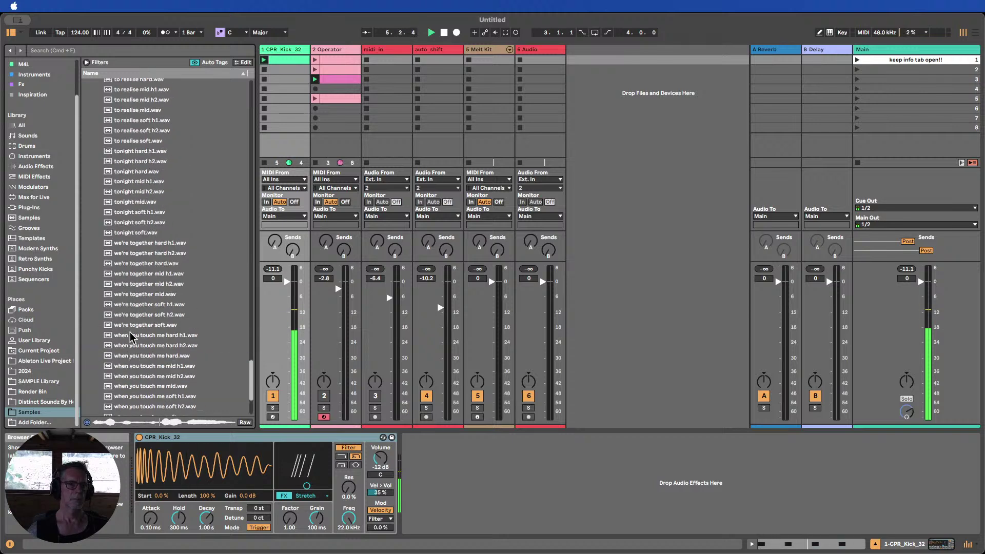
scroll(132, 335, up, 15)
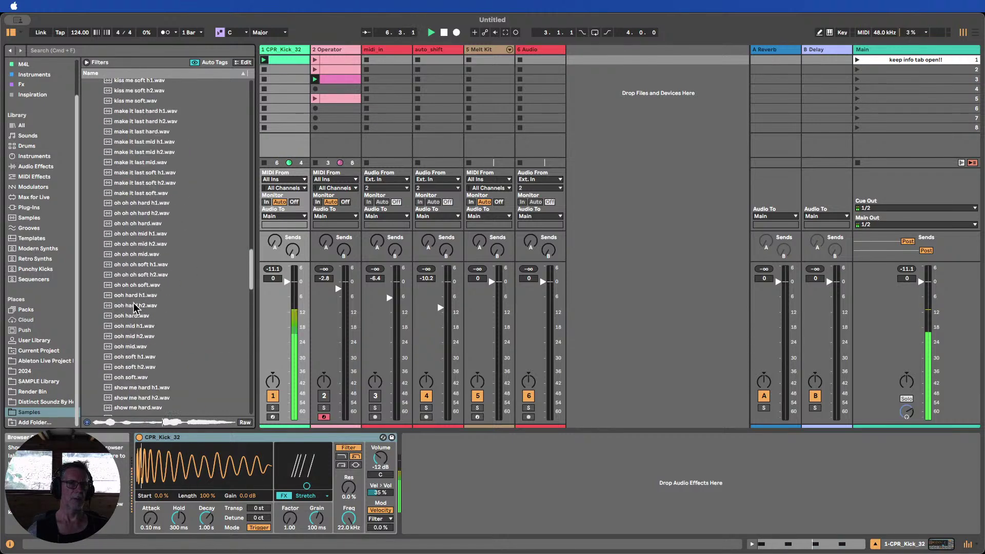
scroll(134, 301, up, 15)
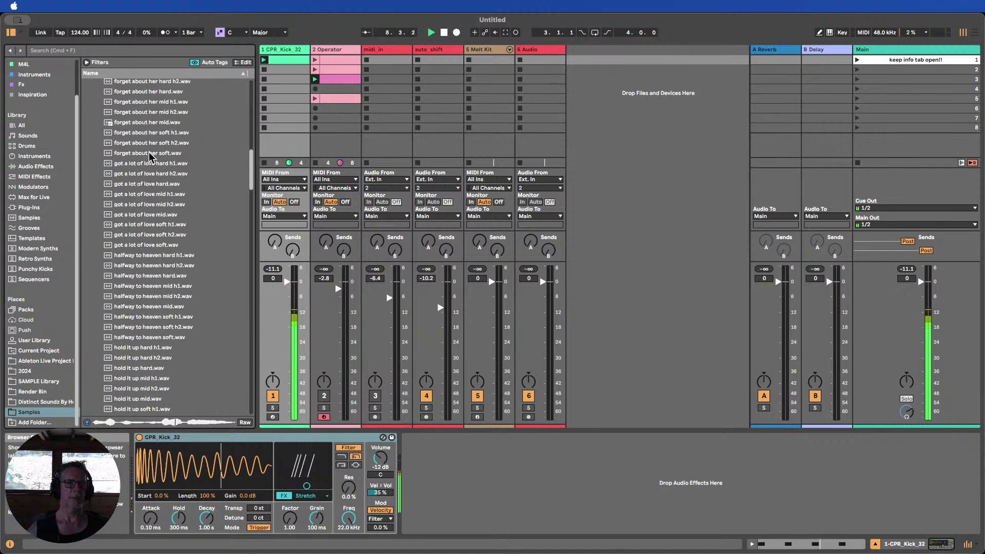
click(150, 154)
scroll(151, 156, up, 5)
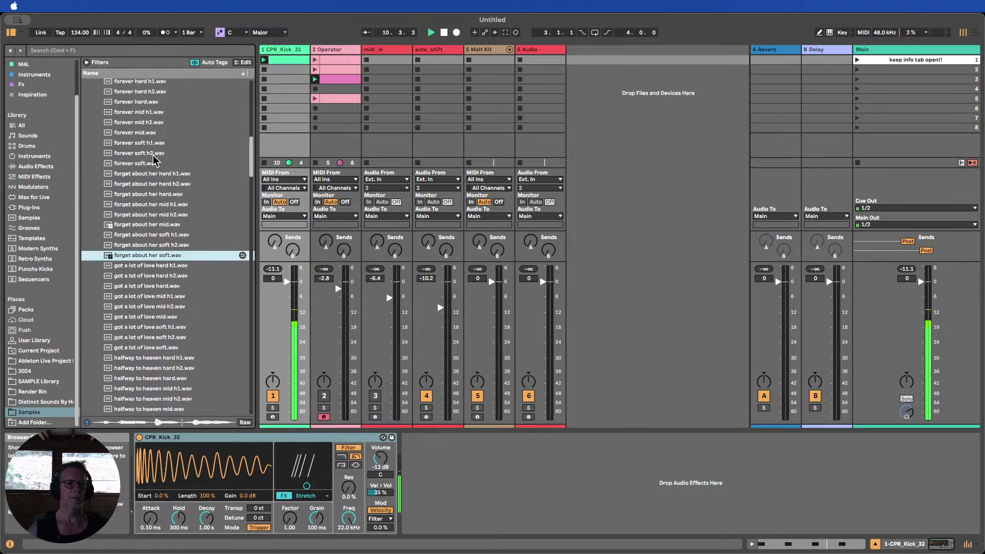
scroll(150, 159, up, 2)
scroll(138, 131, up, 15)
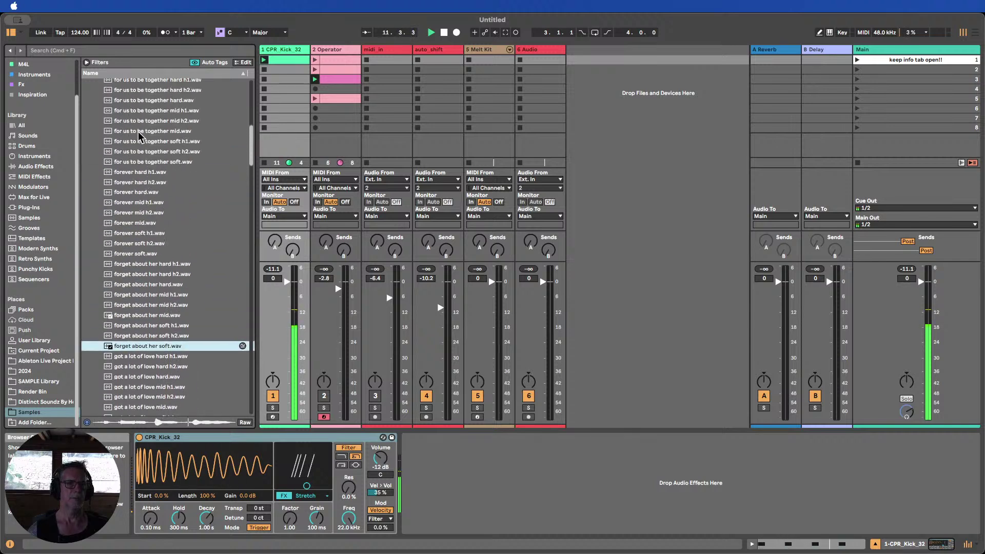
click(139, 168)
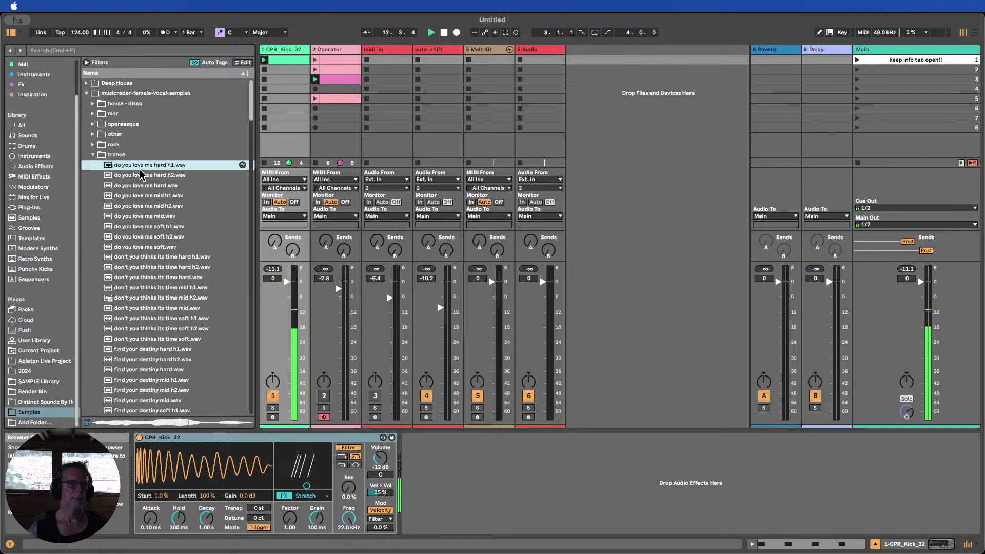
scroll(145, 225, down, 3)
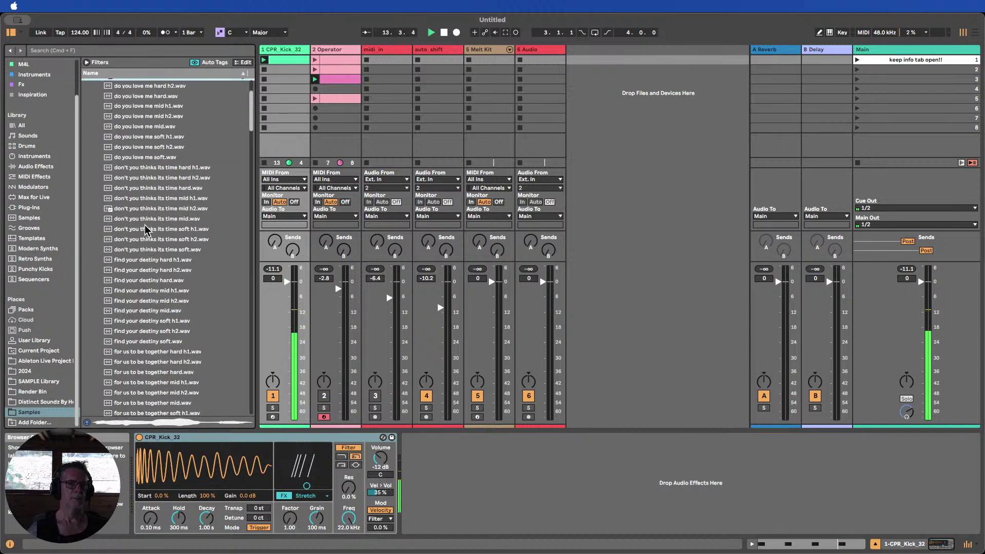
click(137, 167)
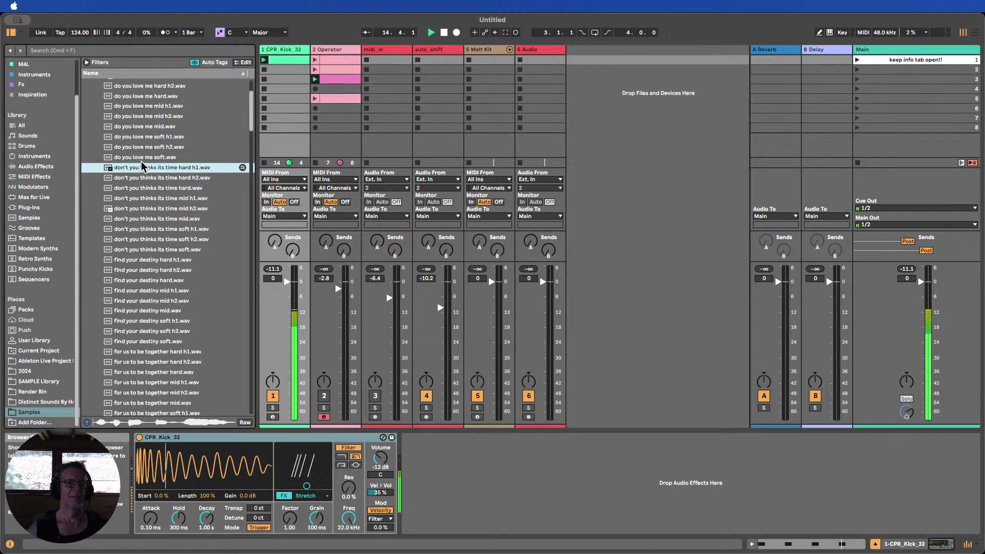
Stop playback and collapse the trance and musicradar-female-vocal-samples folders
click(444, 32)
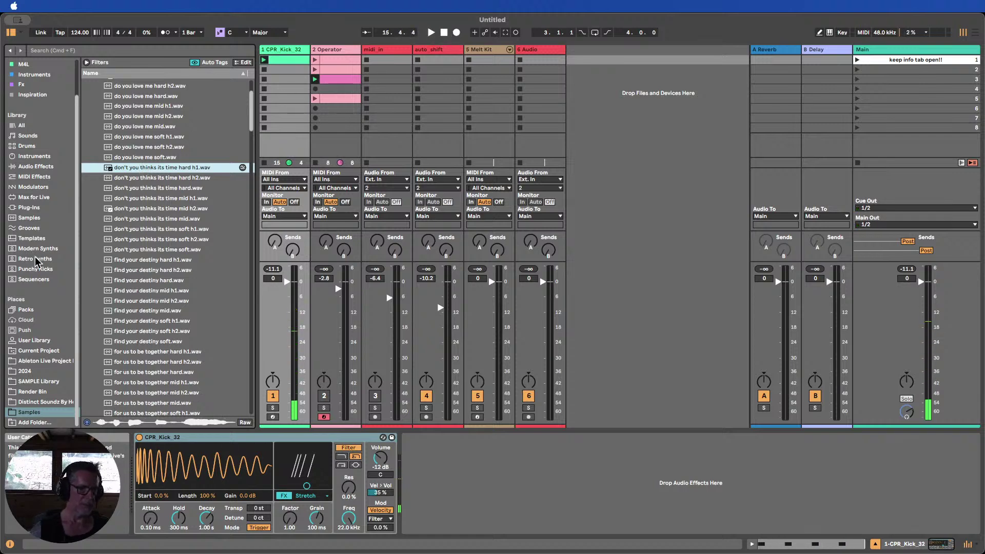
scroll(184, 225, up, 3)
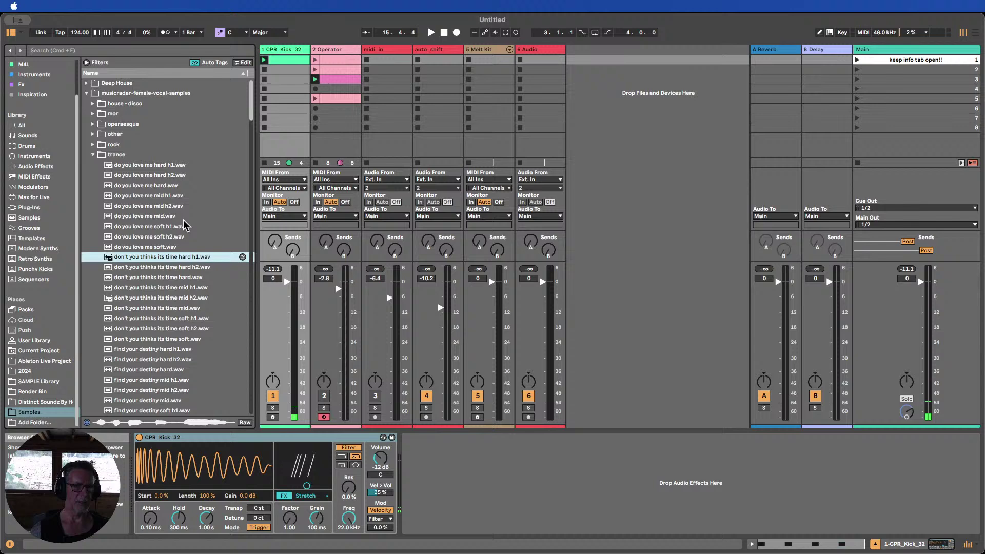
click(93, 154)
click(86, 93)
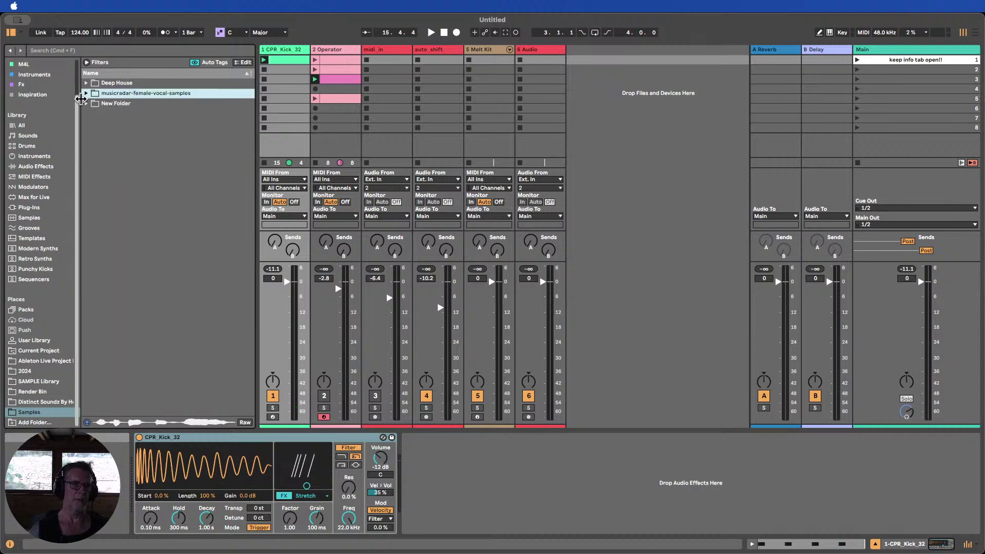
Load way we met 140 BPM.wav from New Folder into the first clip slot of the auto_shift track, then collapse the folder
click(86, 103)
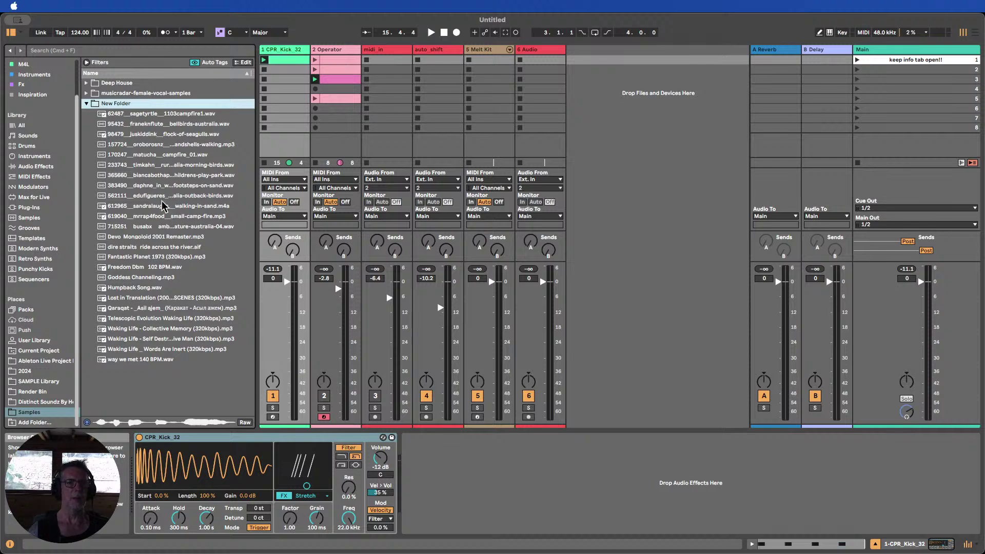
click(135, 361)
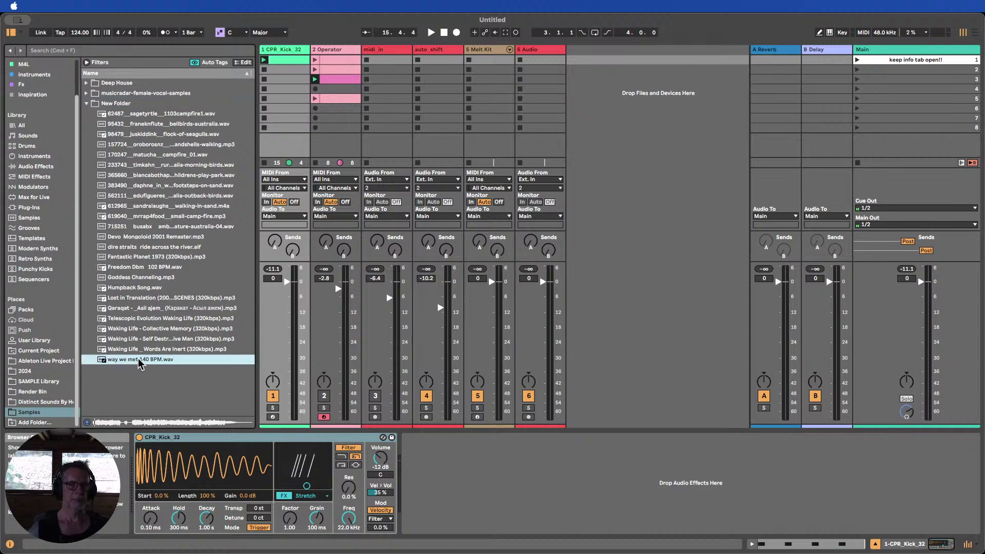
drag(127, 360, 444, 61)
click(86, 103)
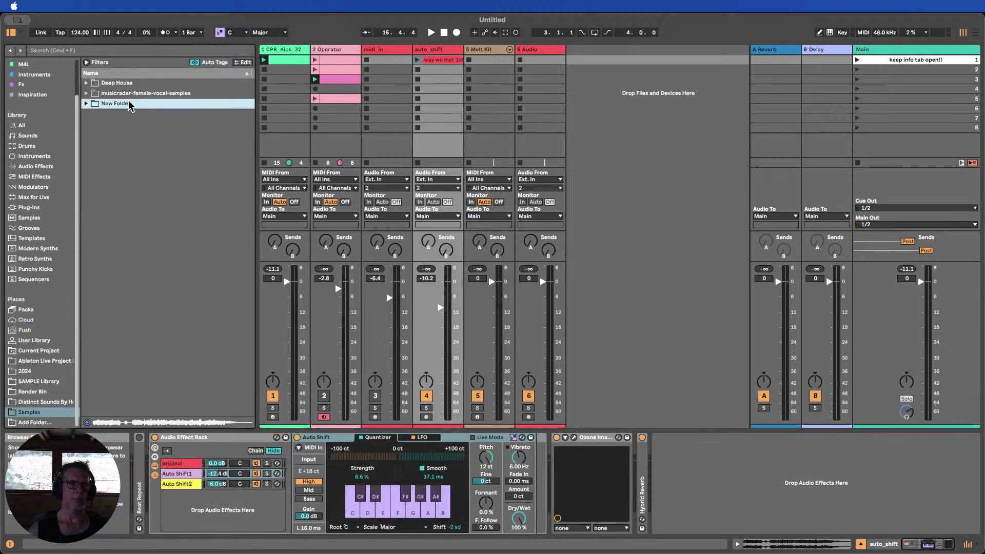
Open the way we met 140 BPM clip and move its start marker to the first vocal onset, about 0.445 s
double_click(433, 58)
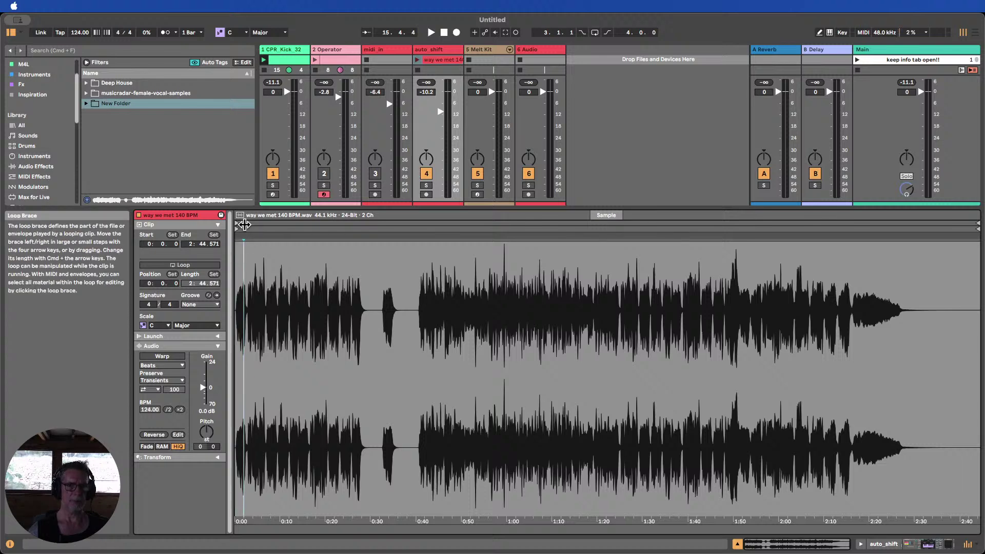
click(245, 234)
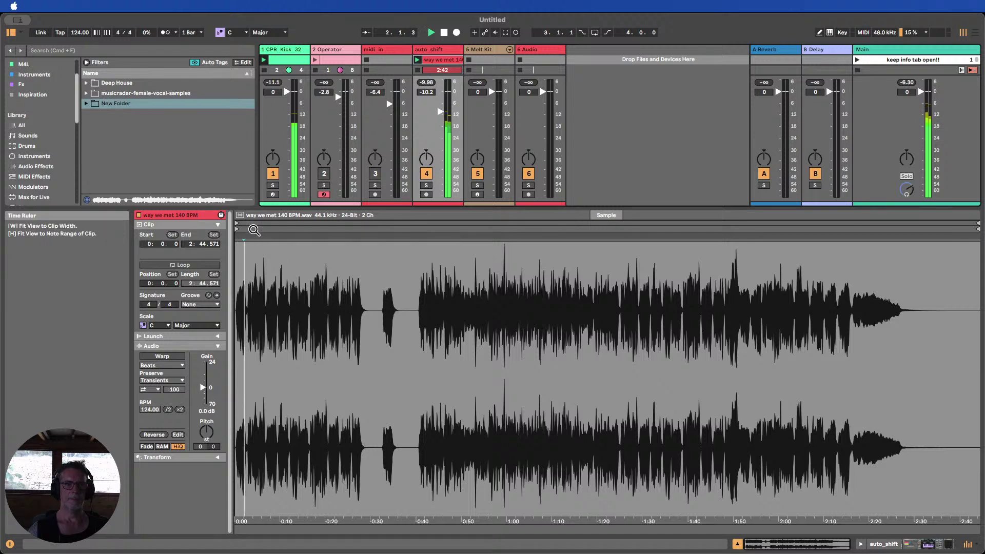
drag(253, 231, 254, 272)
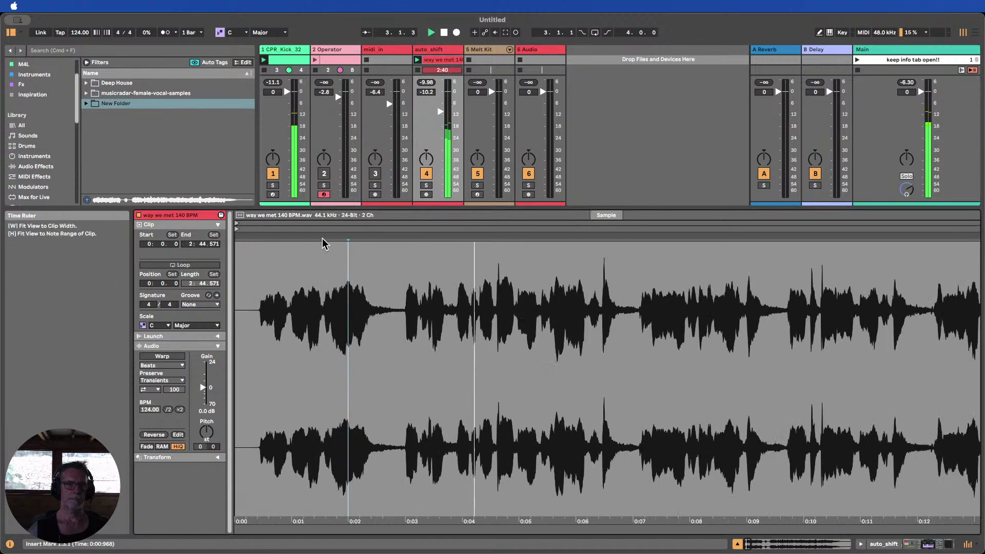
drag(239, 231, 253, 230)
drag(262, 230, 264, 229)
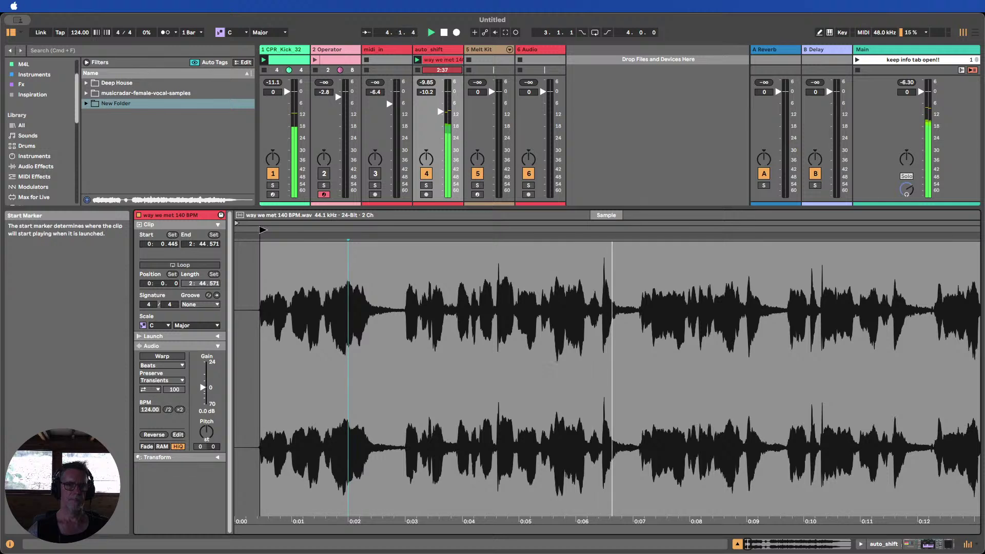
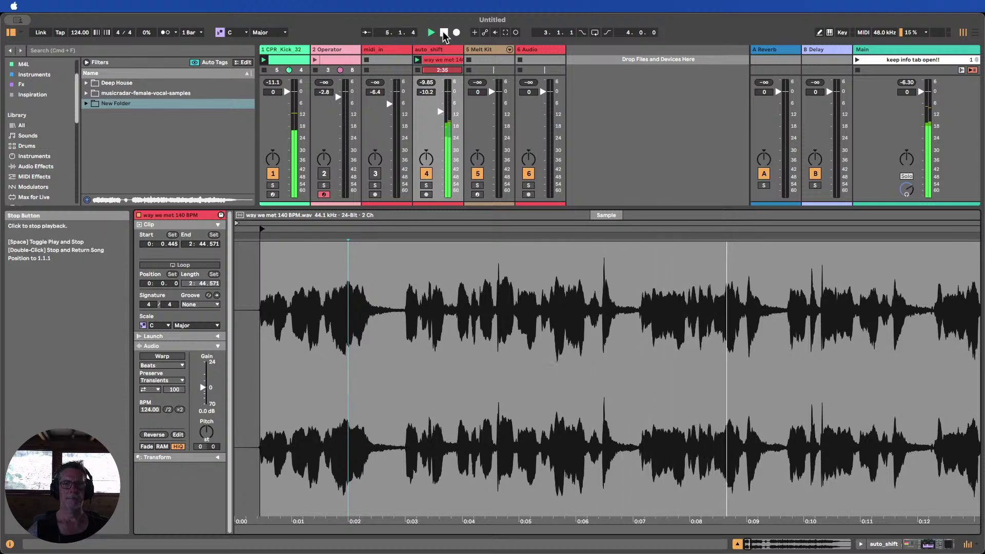
Enable Warp on the way we met 140 BPM clip, set its warp mode to Complex Pro and play it back
click(167, 358)
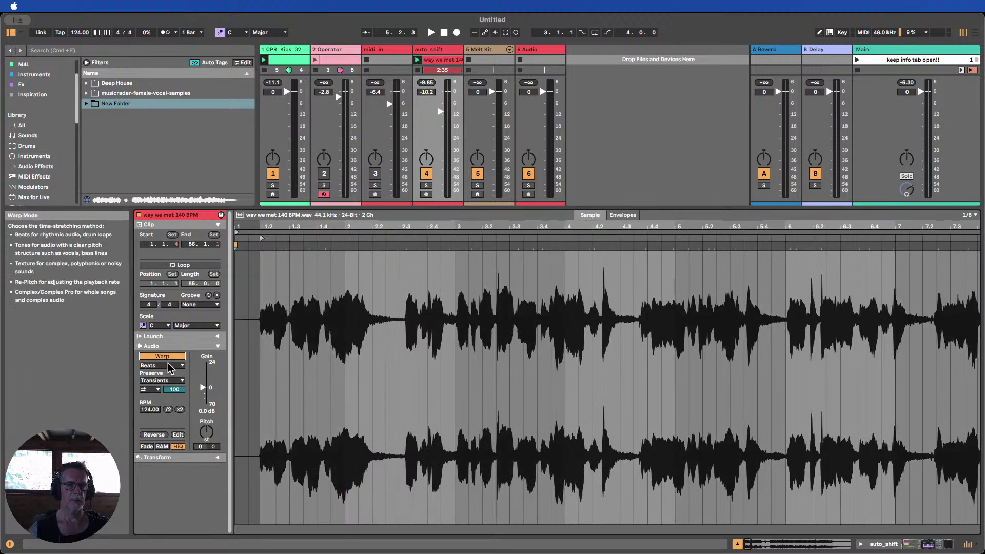
click(162, 365)
click(162, 413)
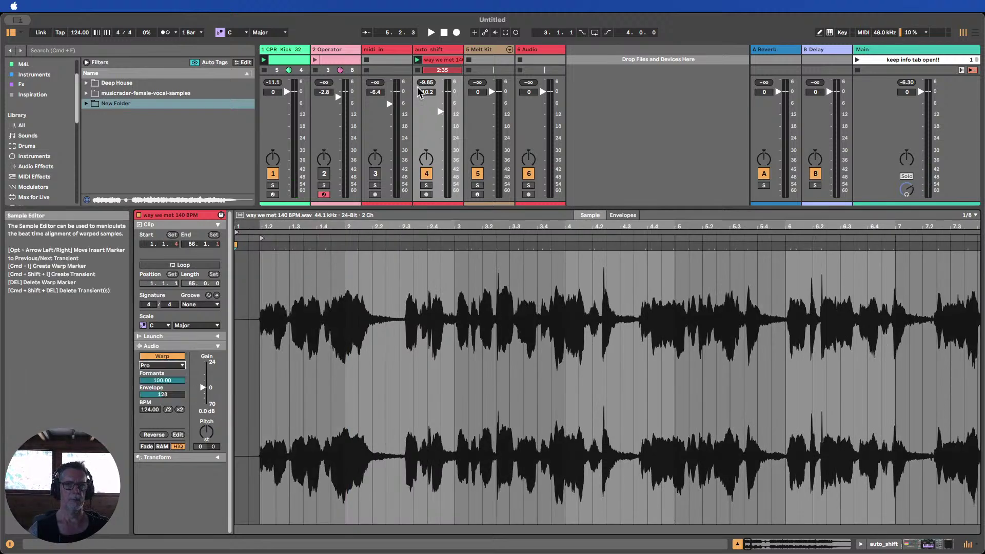
key(space)
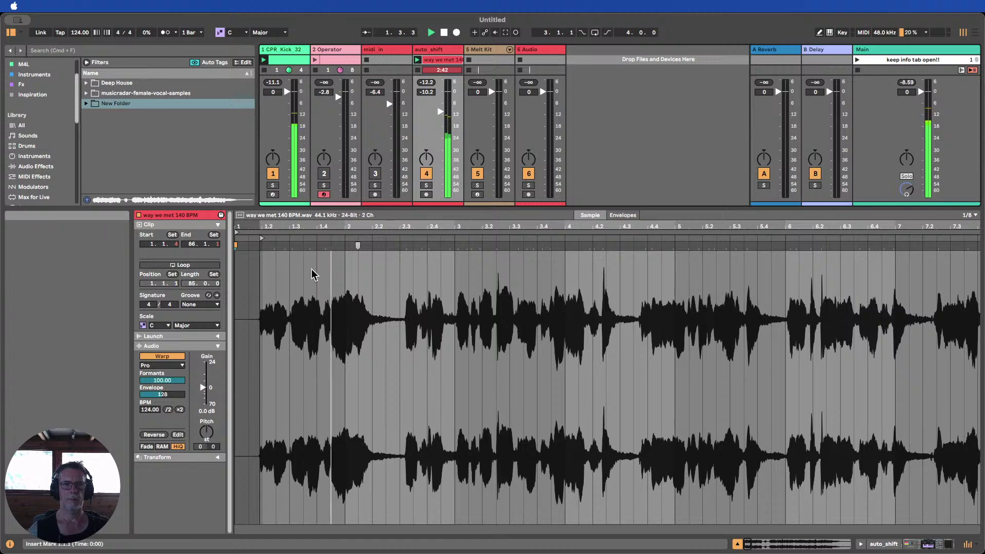
Move the way we met 140 BPM clip's start marker to 1.2.1 and relaunch the clip
drag(268, 241, 273, 208)
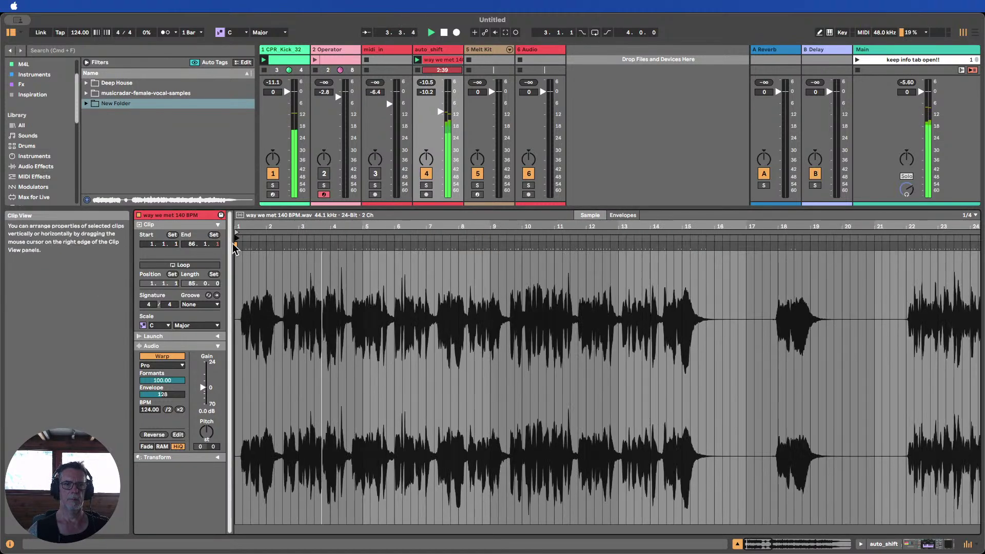
click(418, 71)
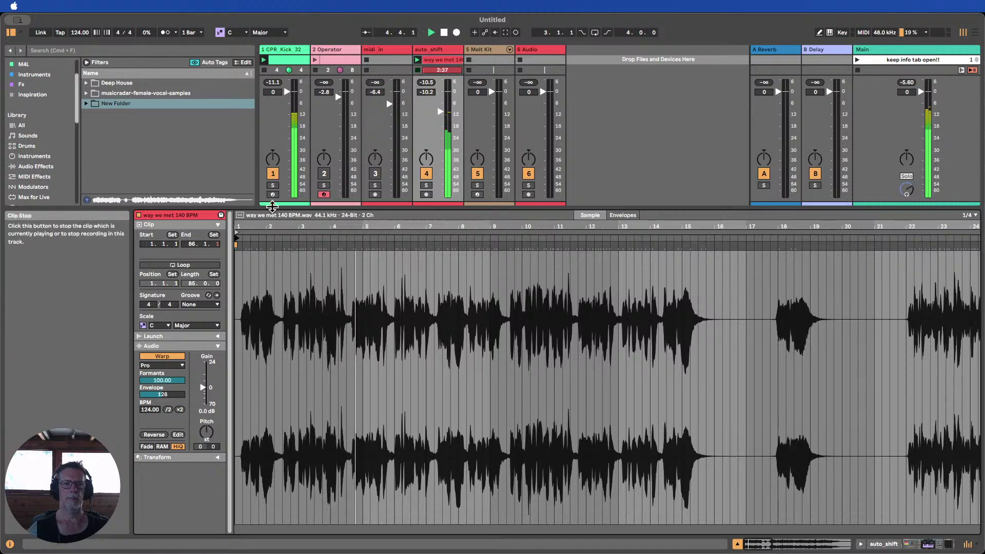
click(418, 60)
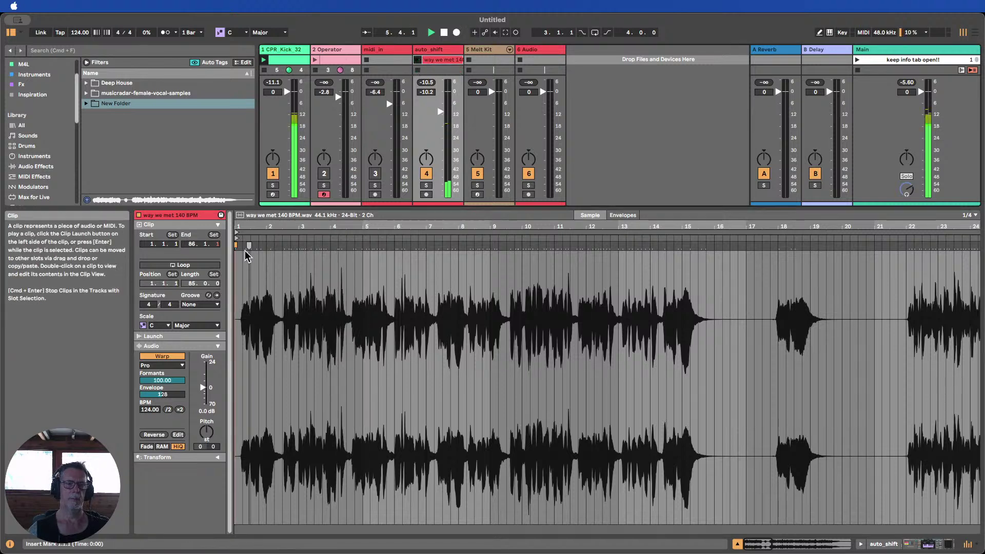
drag(241, 232, 272, 239)
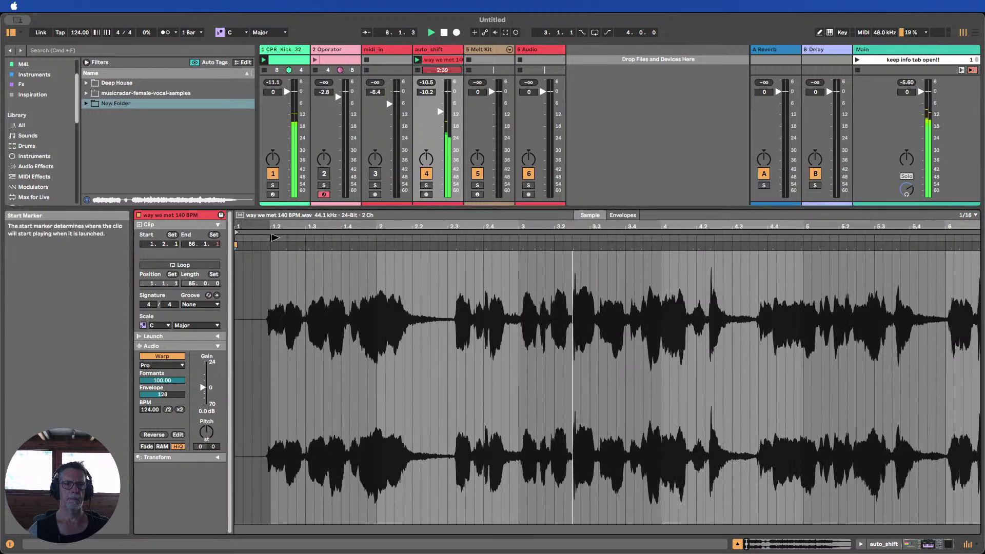
click(413, 71)
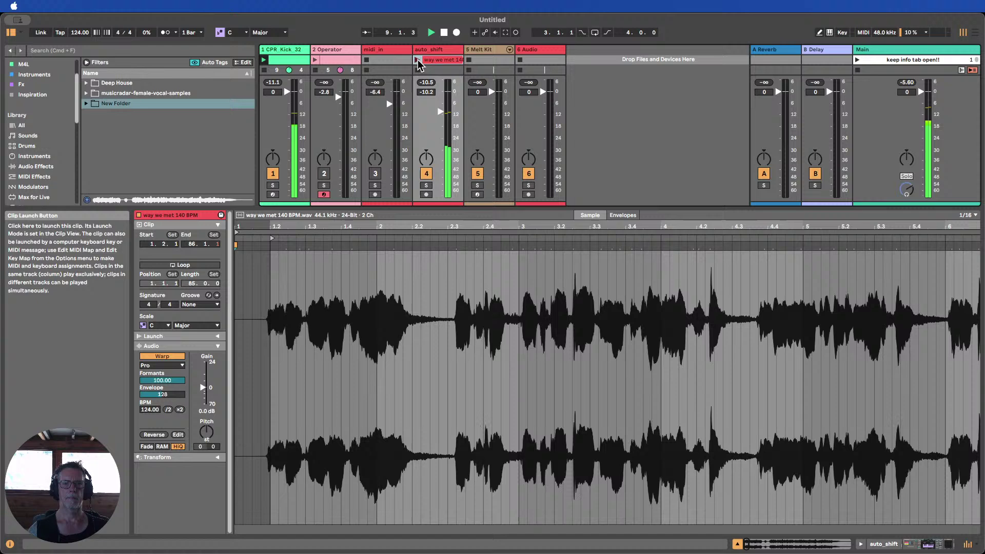
Check the vocal clip's timing against the metronome, then stop playback
click(162, 33)
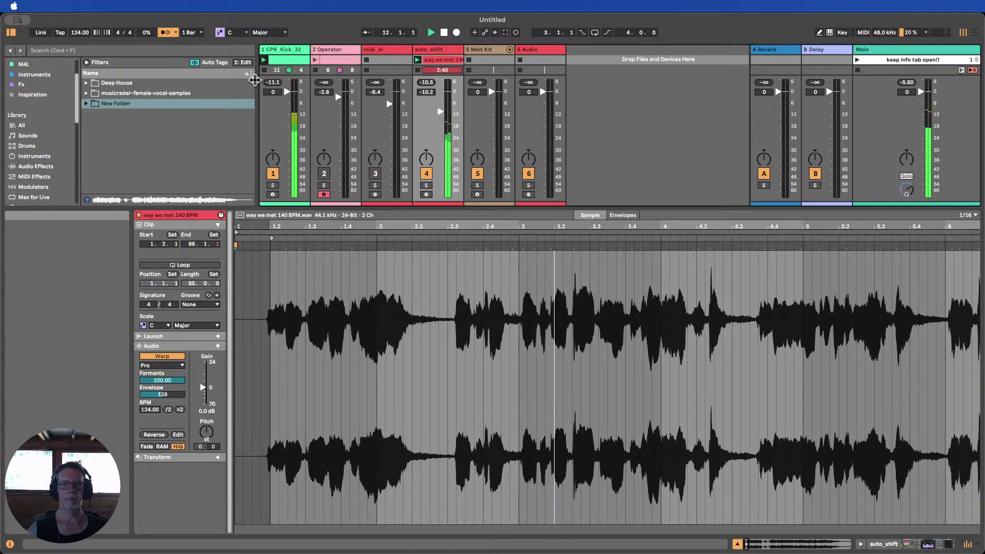
drag(453, 226, 454, 216)
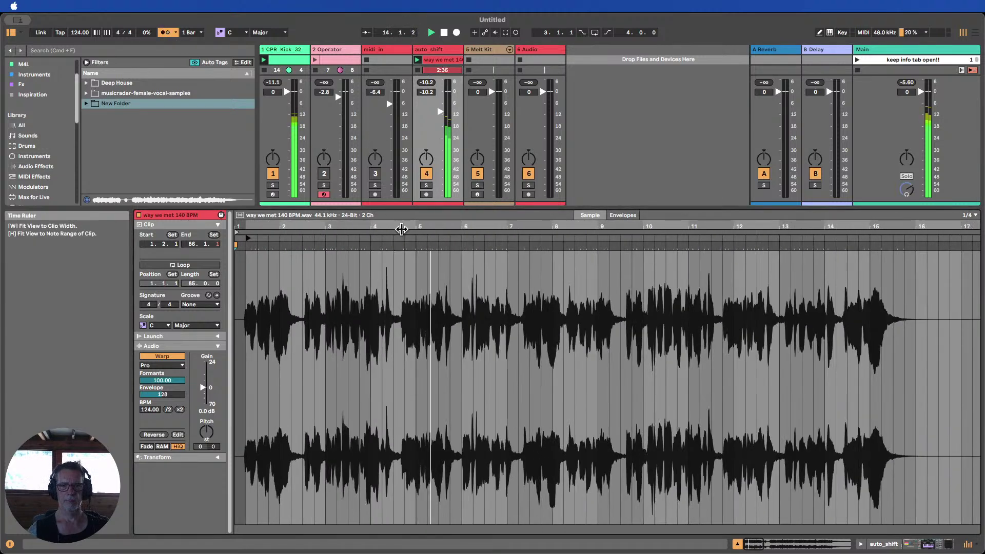
click(444, 33)
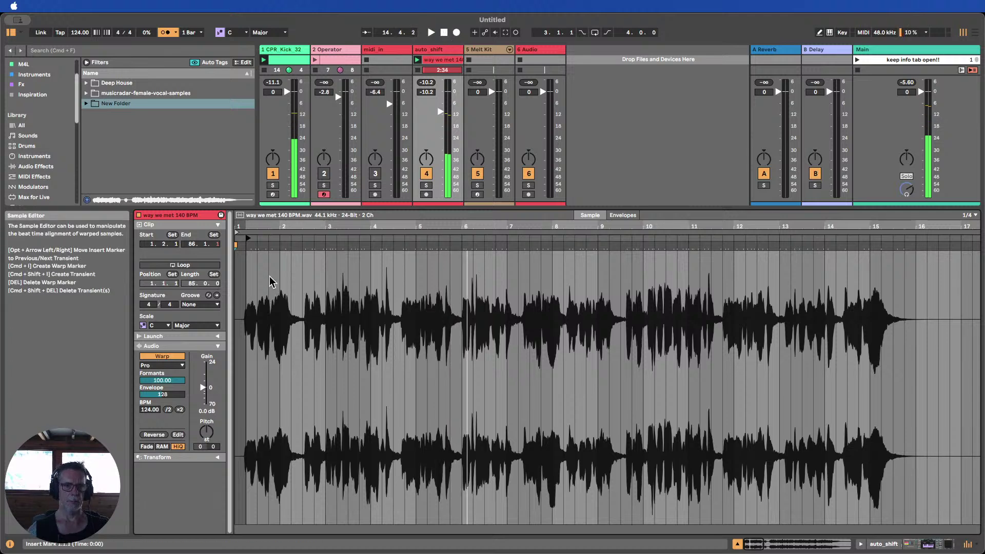
Select the vocal sample's waveform from 1.2.1 to 3.1.1 and replay the clip from its start
drag(322, 267, 246, 272)
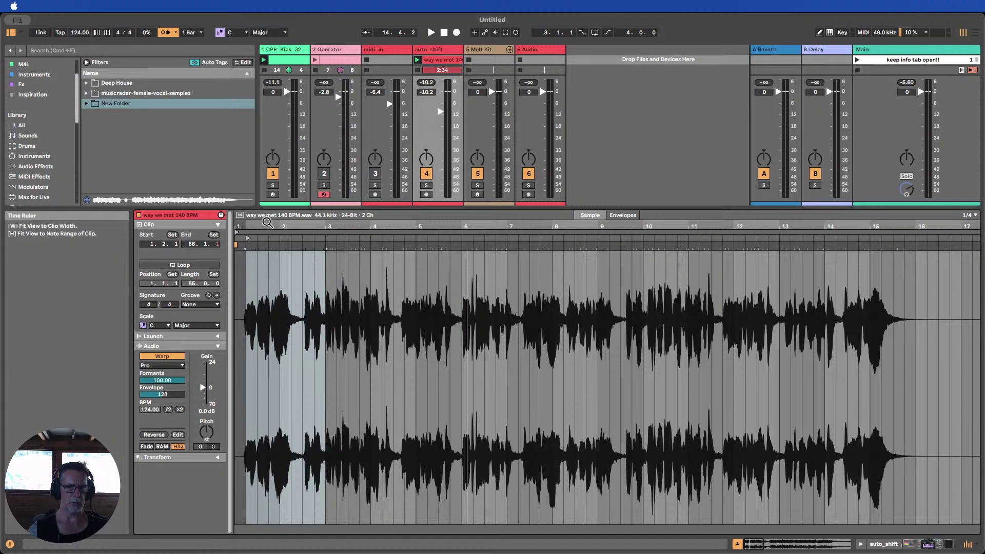
drag(263, 226, 259, 260)
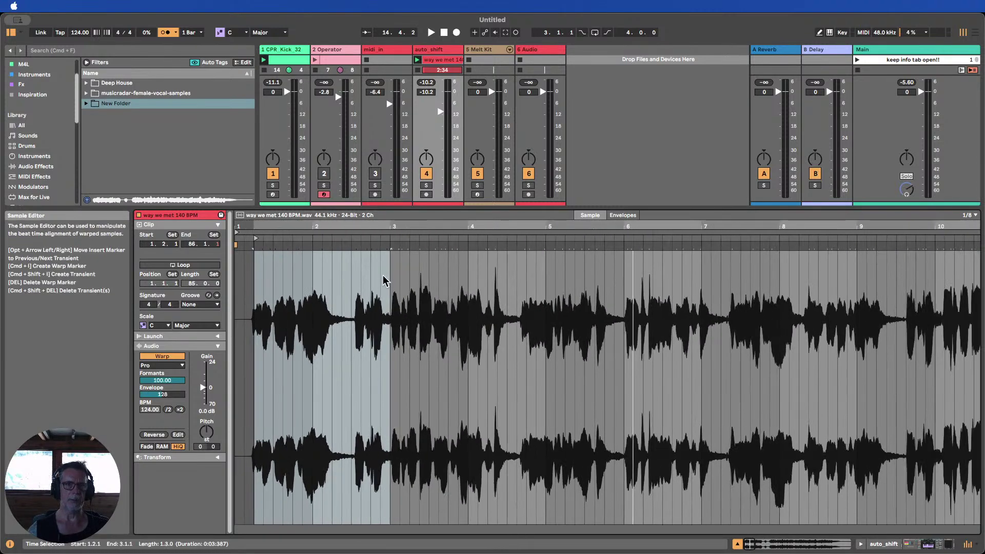
drag(346, 225, 344, 203)
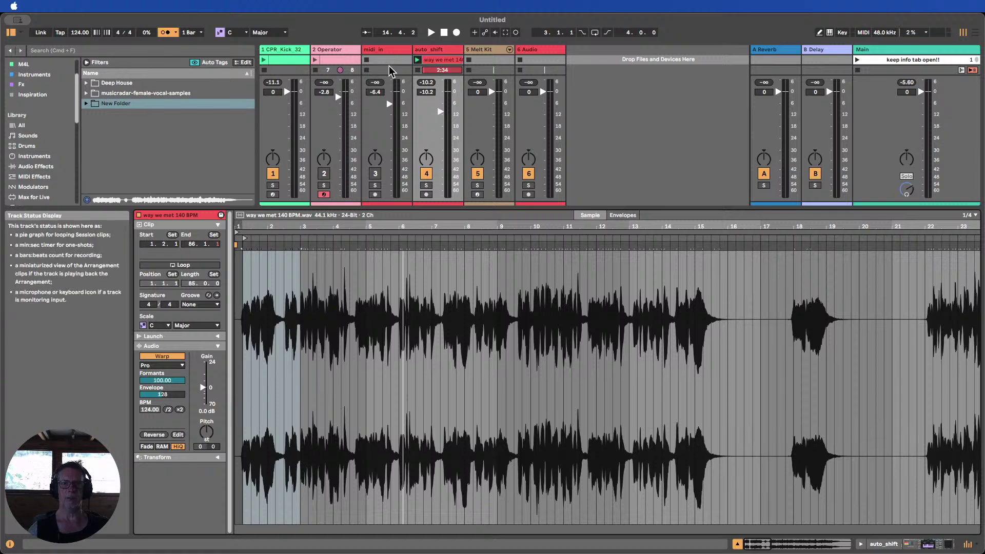
click(418, 59)
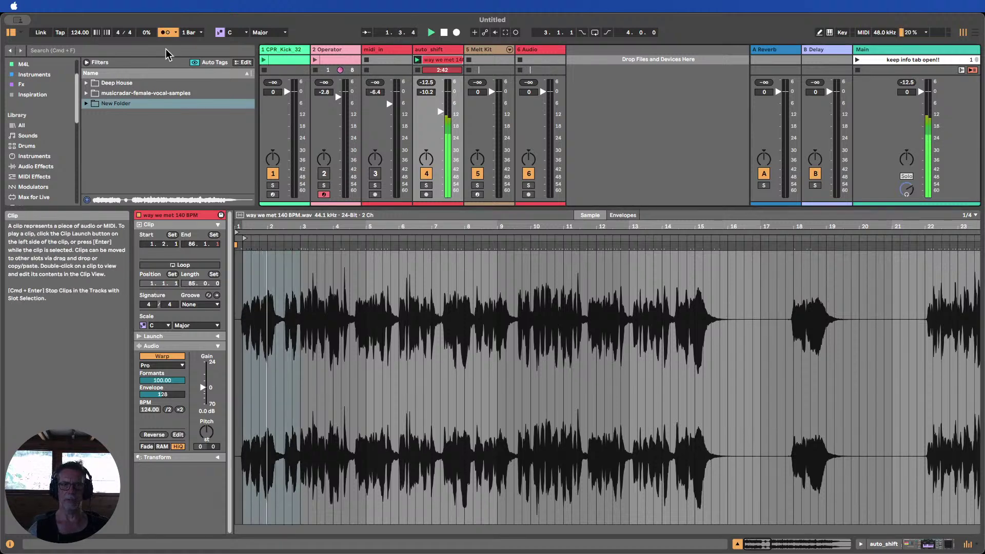
In the auto_shift track's effect rack, adjust the Auto Shift2 pitch and set the Auto Shift1 pitch to 7 st
click(431, 50)
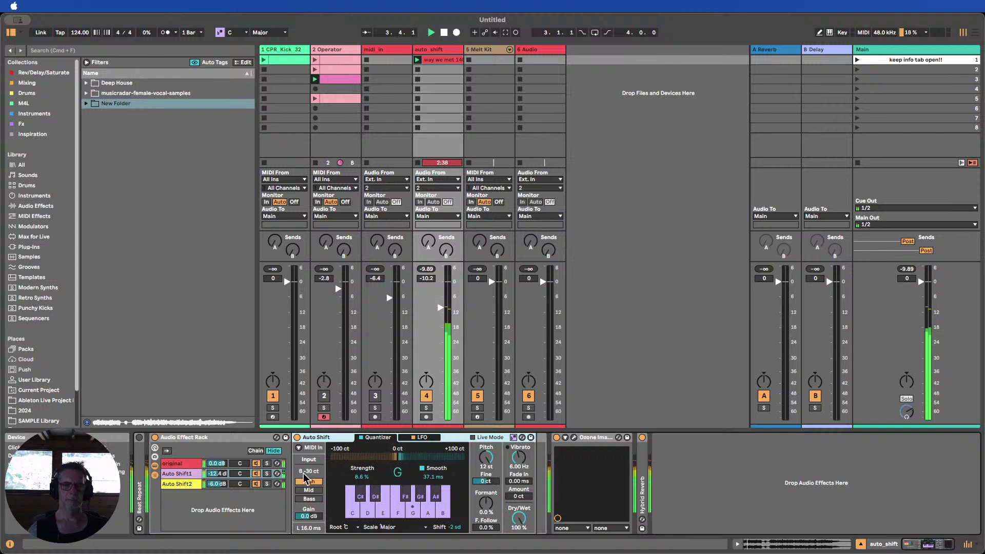
click(258, 484)
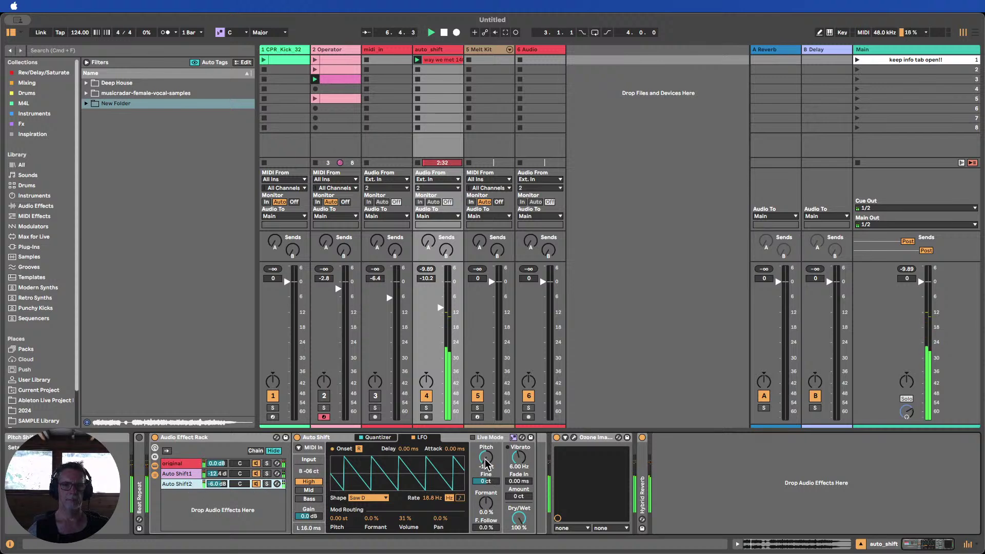
drag(485, 457, 486, 452)
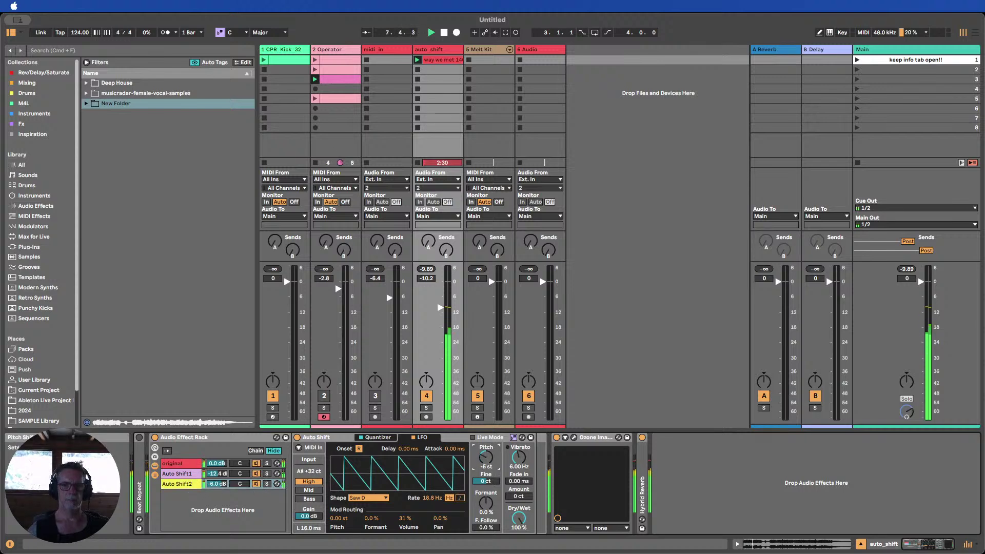
click(191, 474)
drag(485, 461, 484, 459)
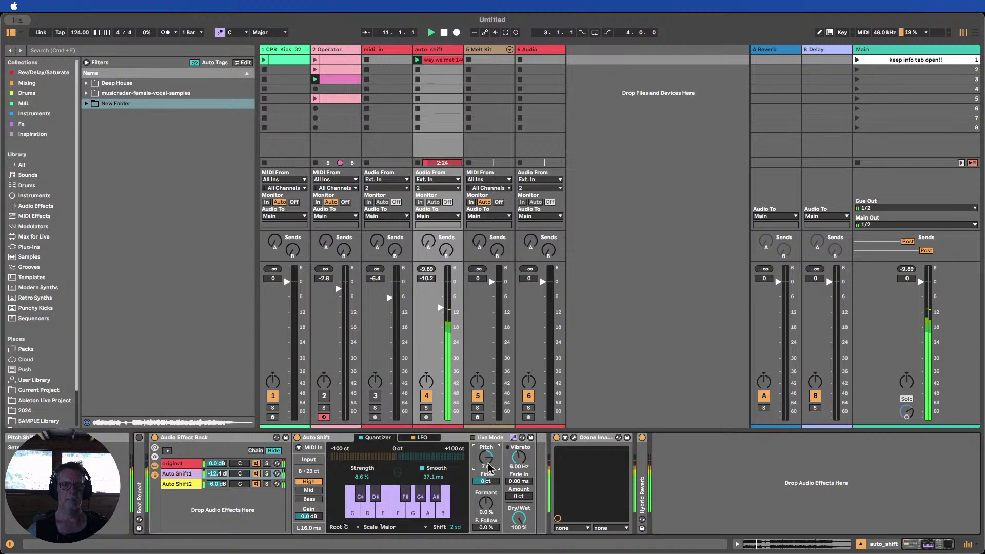
Collapse the Ozone Imager 2 device and switch Auto Shift1's use of the current scale off and back on
double_click(595, 437)
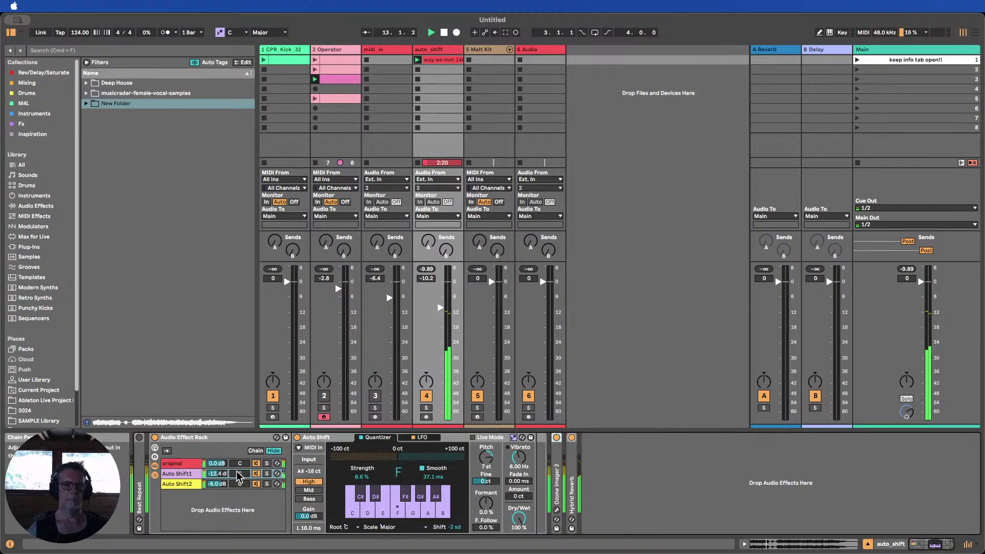
click(512, 438)
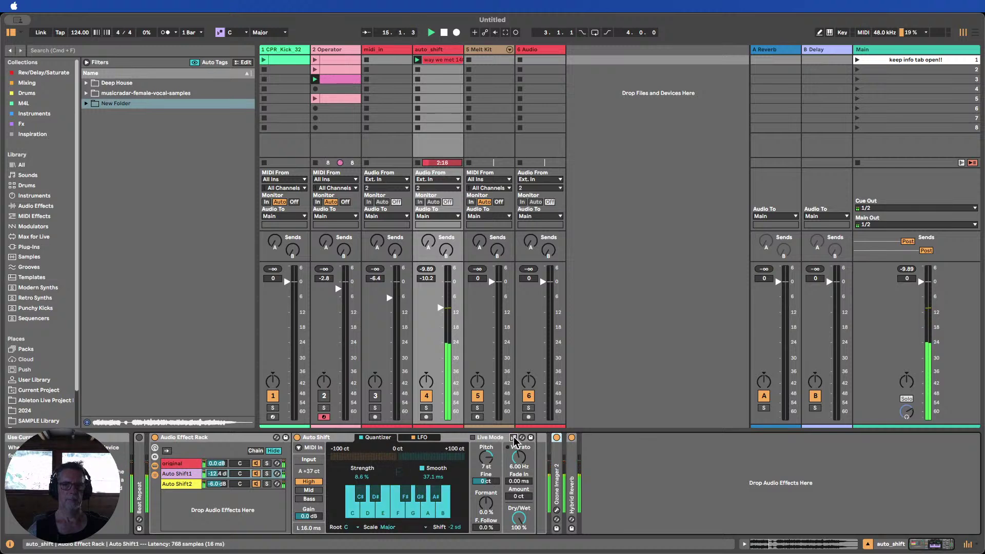
click(513, 438)
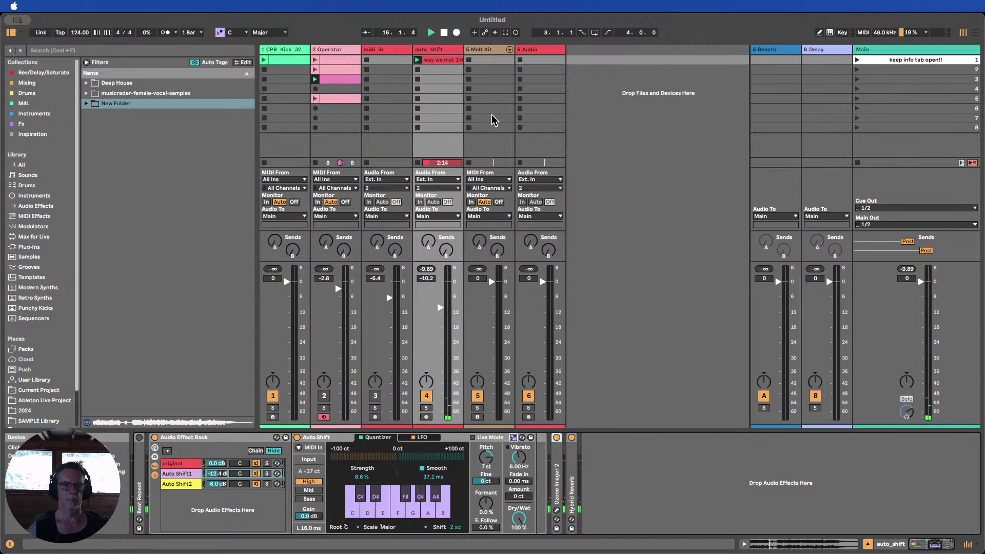
Stop playback and the auto_shift clip, widening that track and restoring its width along the way
drag(464, 49, 482, 54)
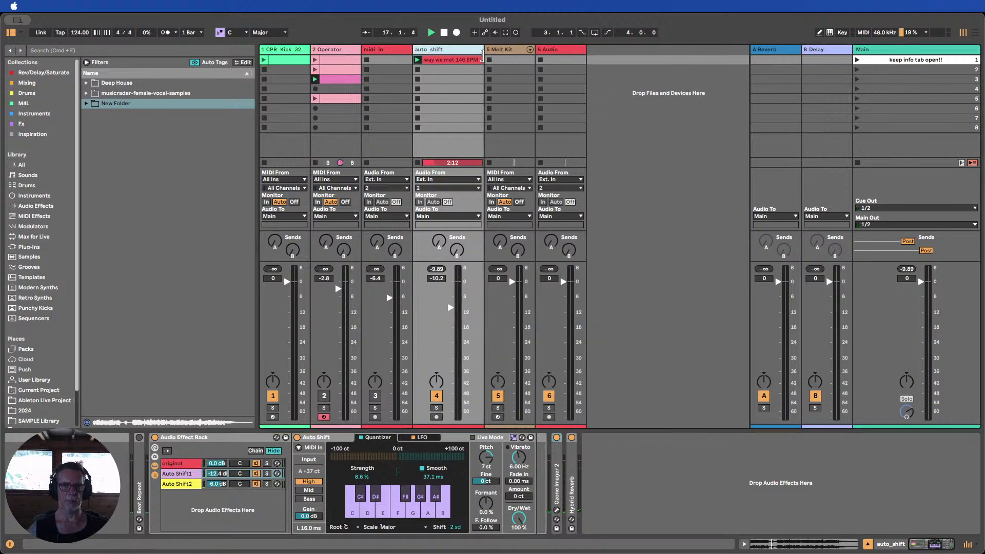
click(444, 32)
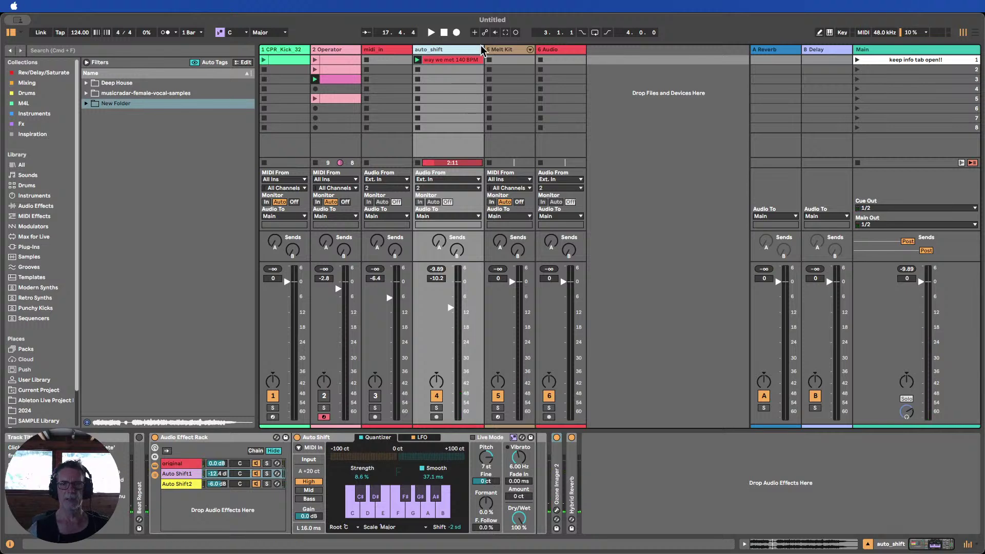
drag(483, 49, 462, 49)
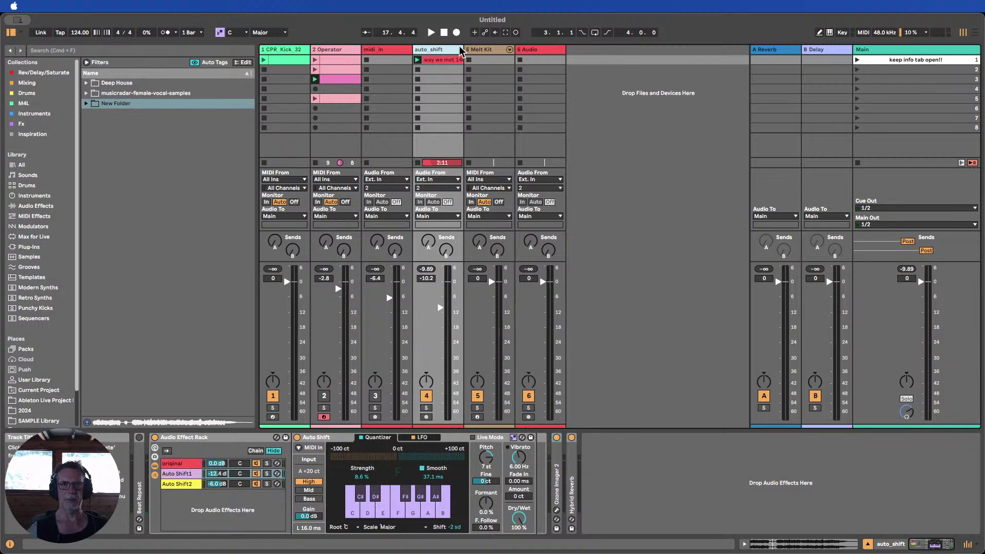
click(417, 69)
Insert a MIDI track after CPR_Kick_32 and move the Melt Kit track directly beside the kick track
click(282, 50)
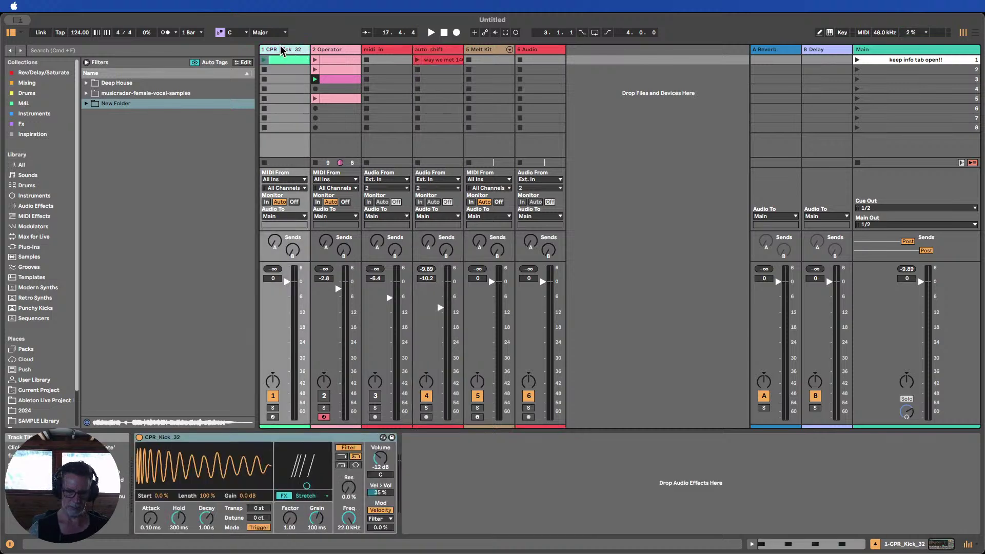
key(super+shift+t)
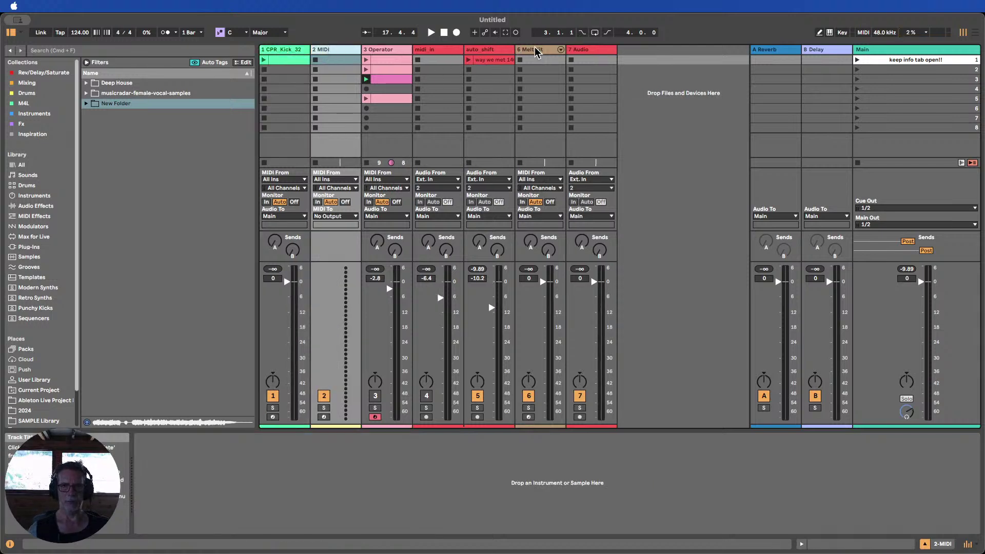
drag(535, 51, 311, 56)
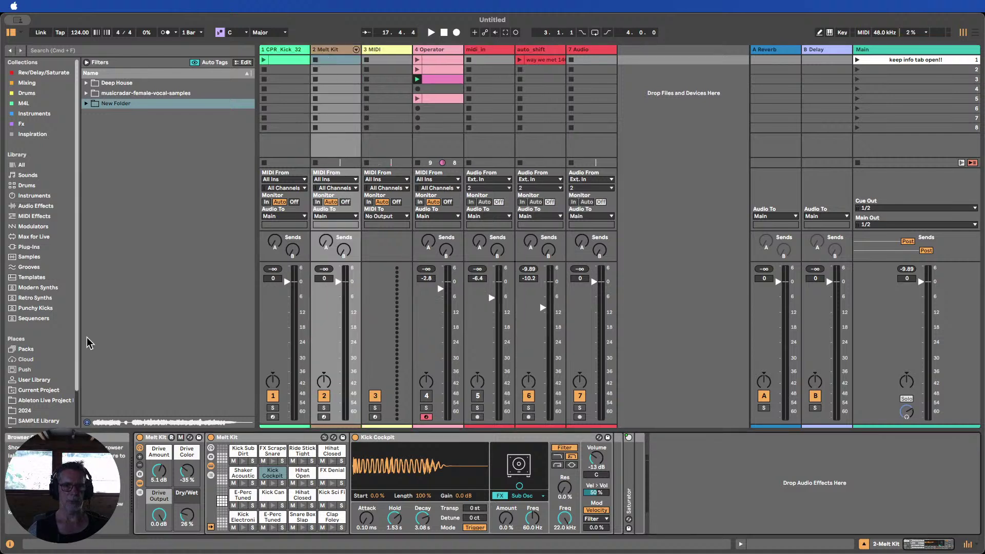
Browse the Drum Sampler kit presets in the instruments library and collapse the list again
click(35, 197)
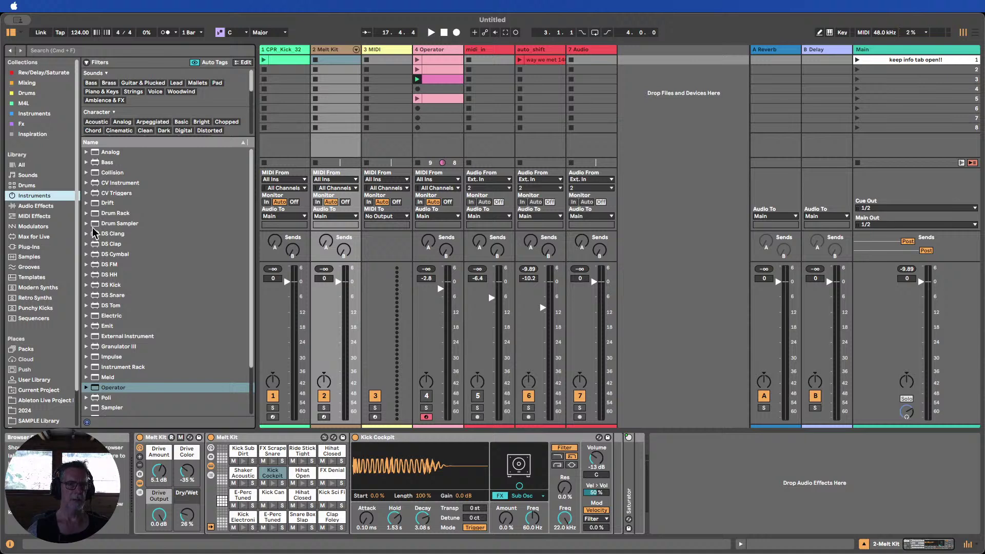
click(87, 224)
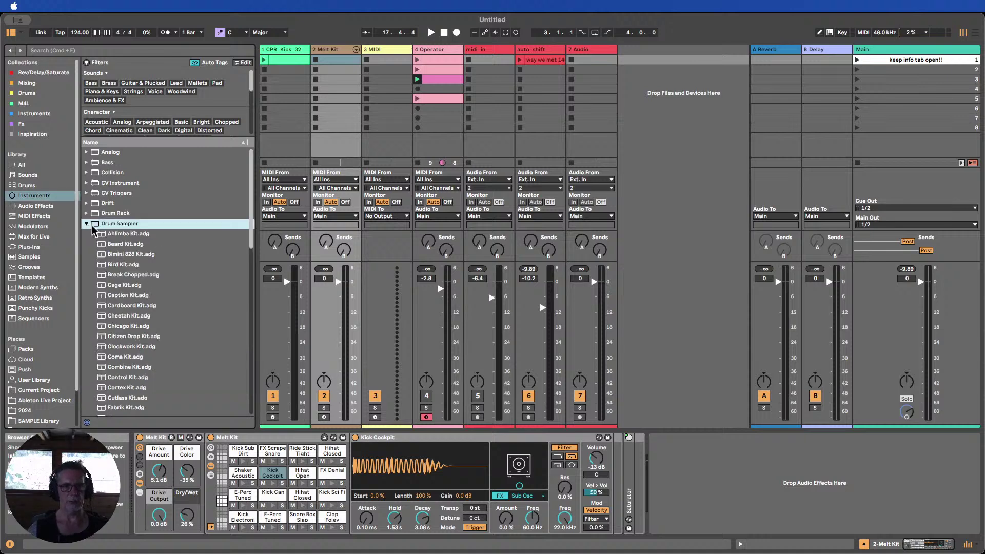
scroll(112, 251, down, 3)
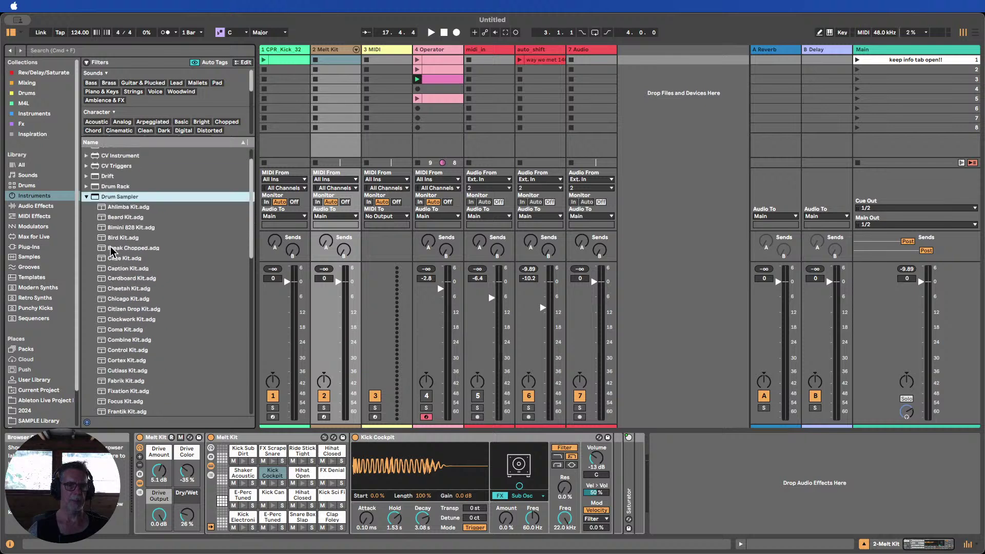
scroll(112, 252, down, 10)
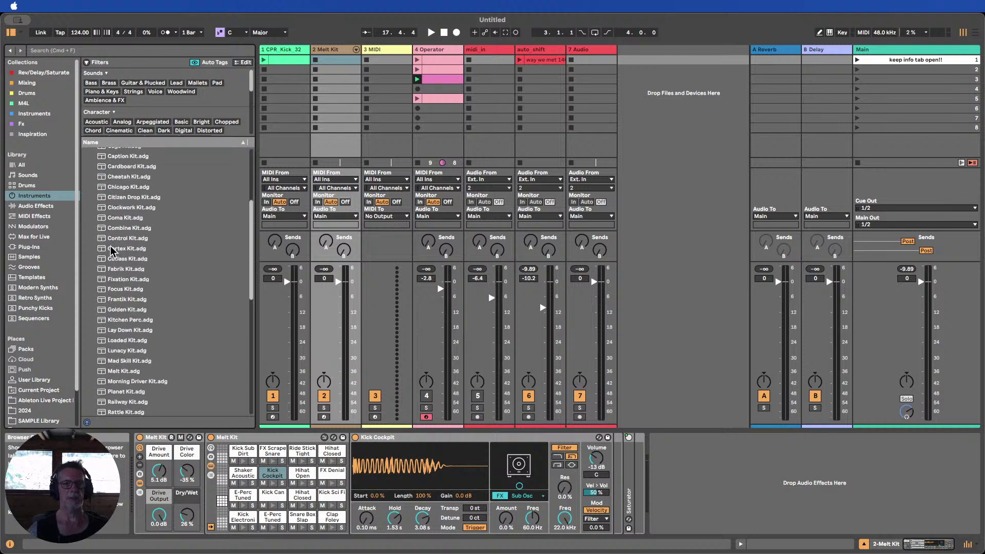
scroll(107, 246, up, 10)
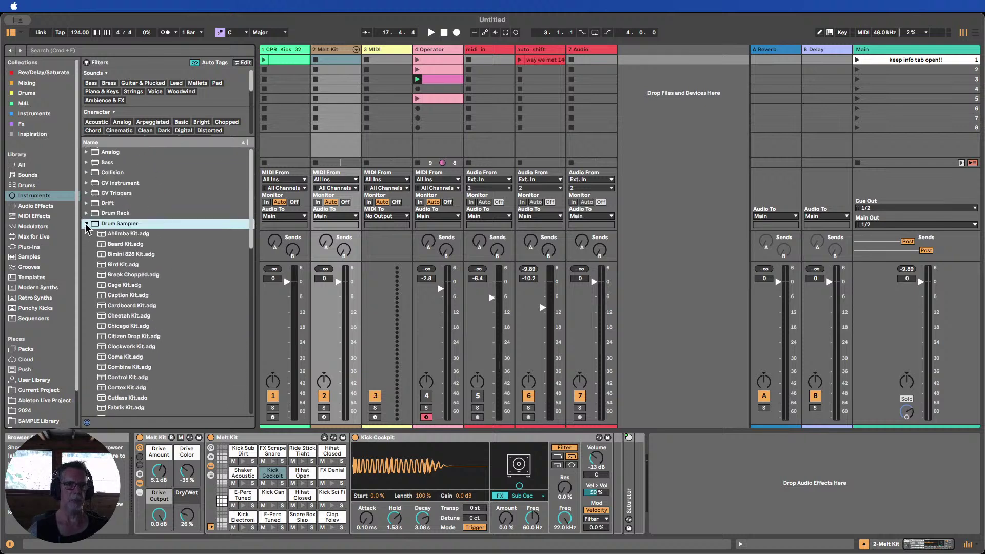
click(86, 223)
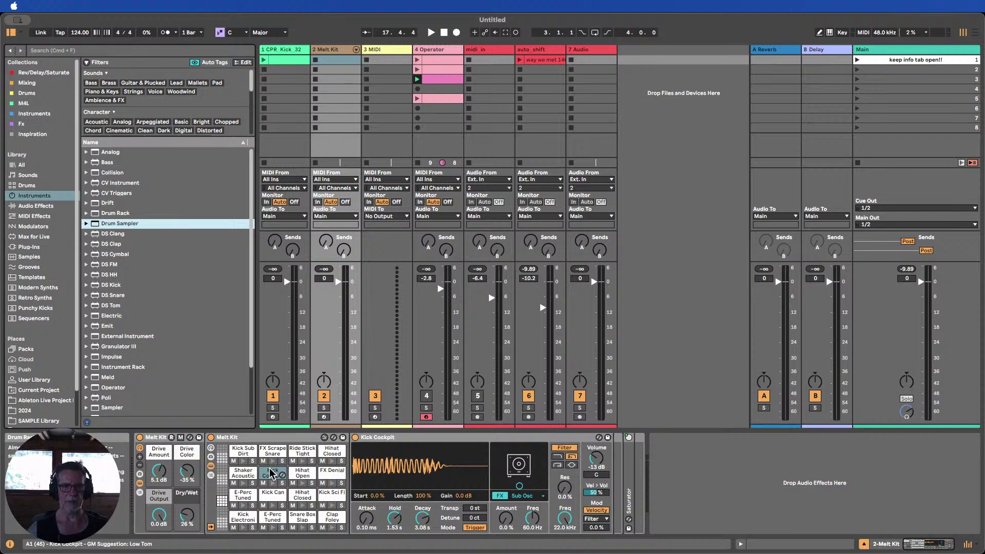
click(86, 224)
click(86, 225)
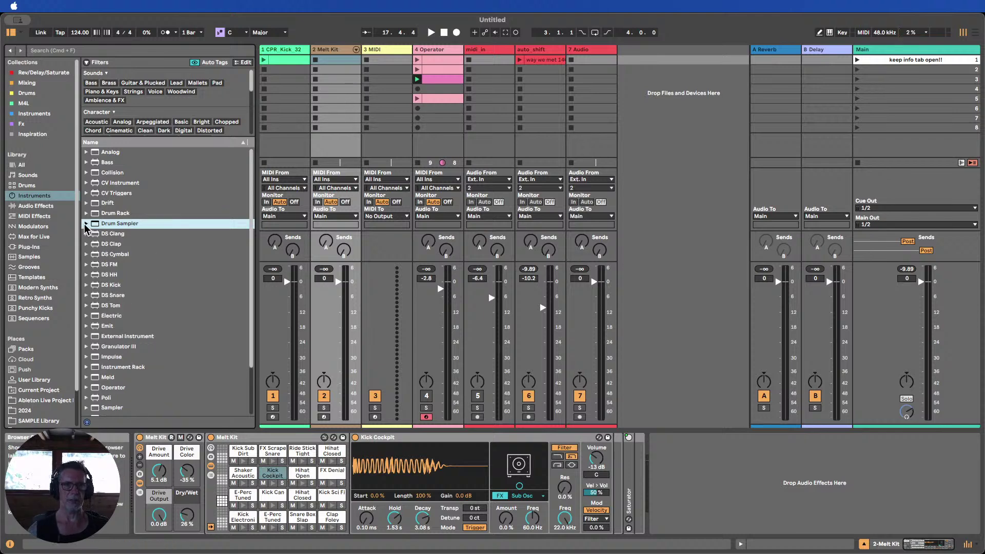
Insert another new MIDI track directly after the CPR_Kick_32 track
click(319, 53)
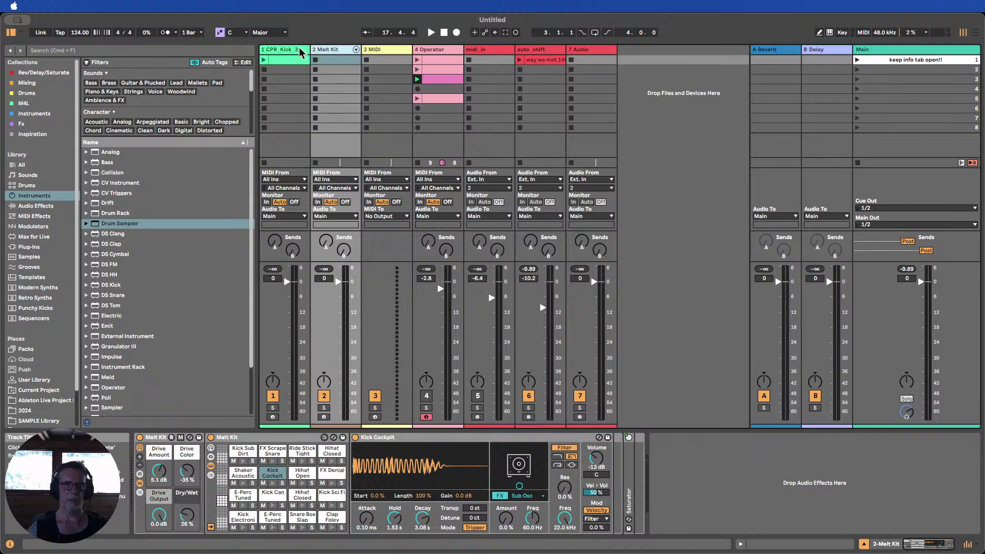
click(284, 50)
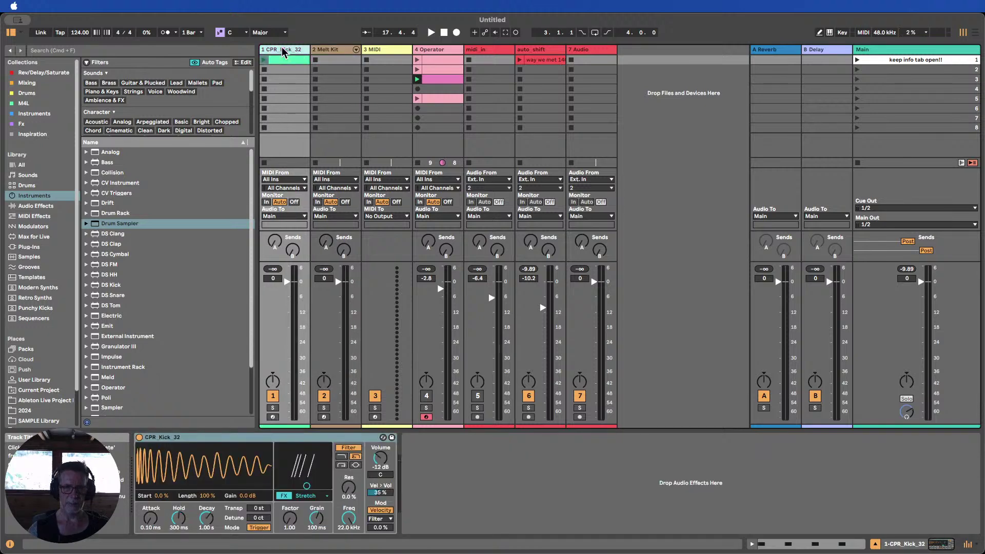
key(super+shift+t)
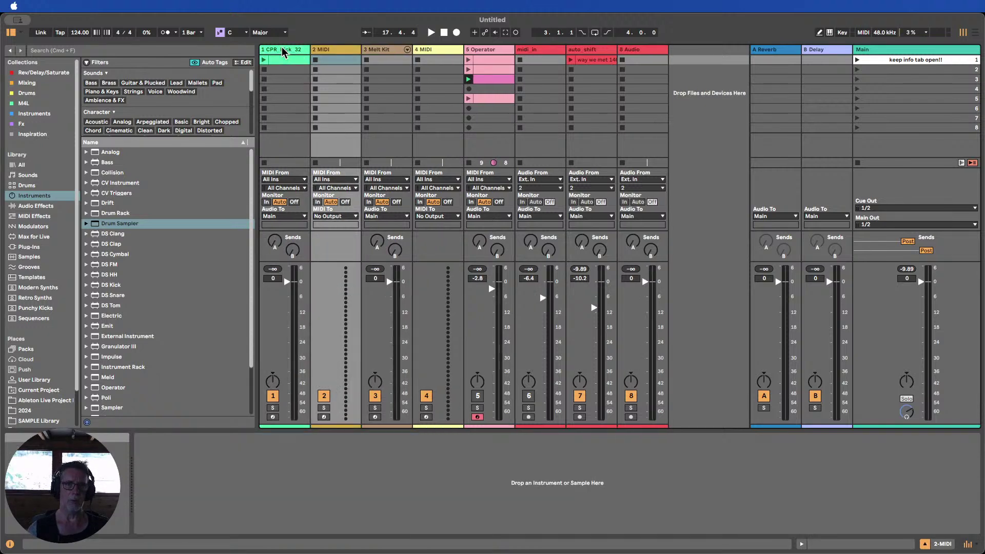
Select the empty MIDI track beside the kick and search the whole library for "cajon" one-shots
click(286, 60)
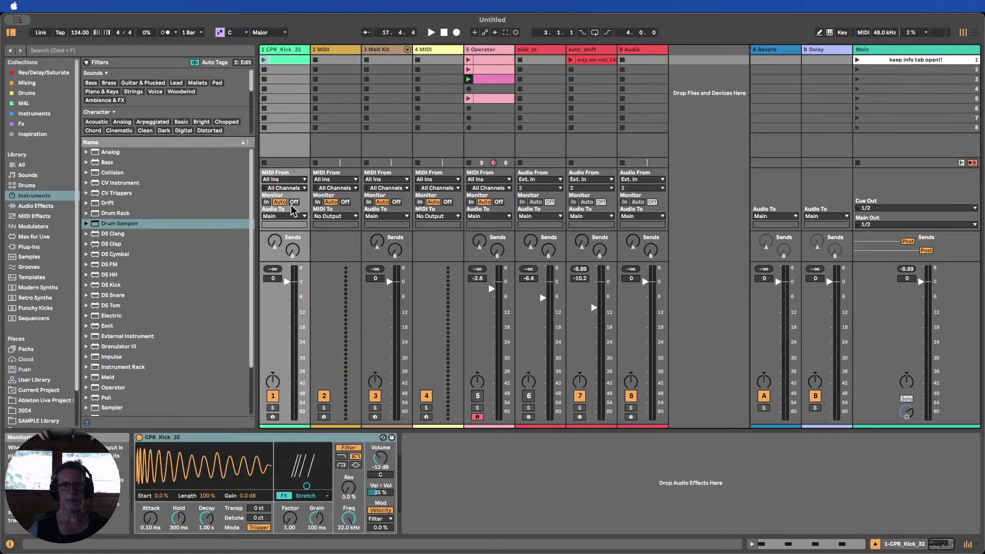
click(327, 52)
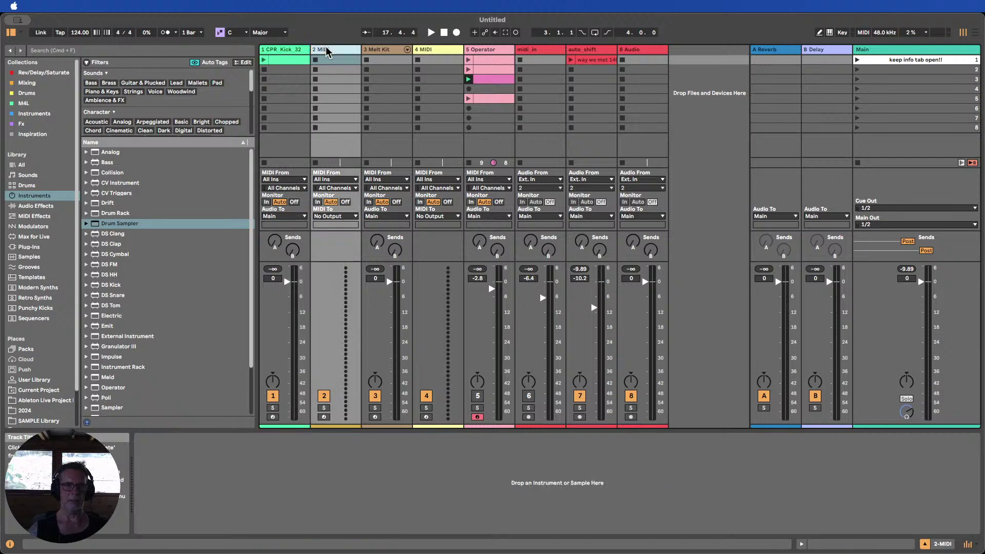
scroll(29, 299, down, 3)
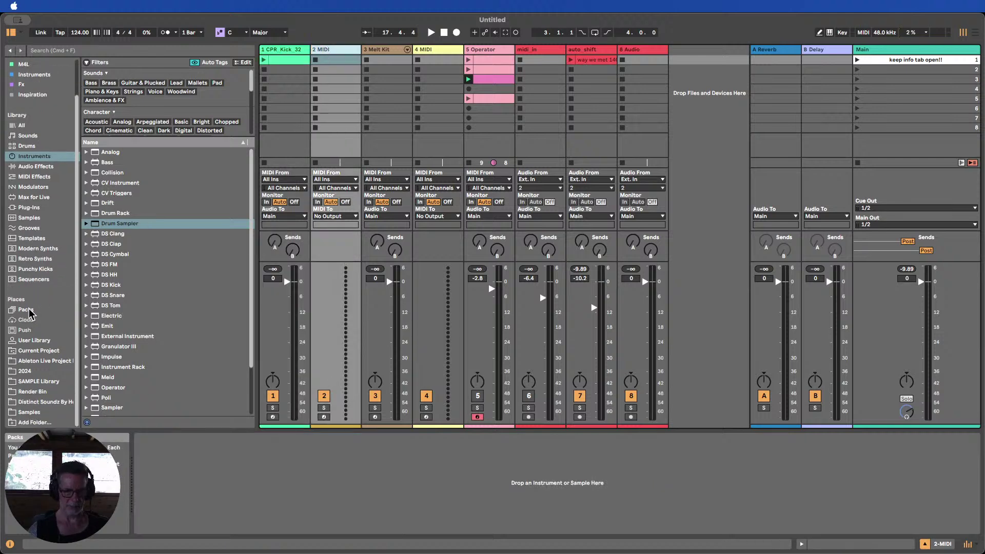
click(26, 310)
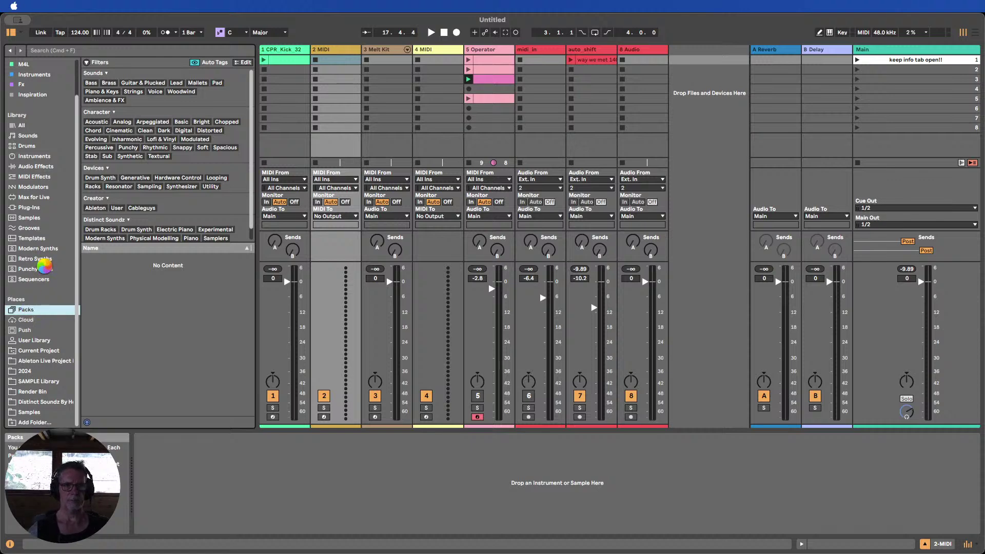
click(69, 127)
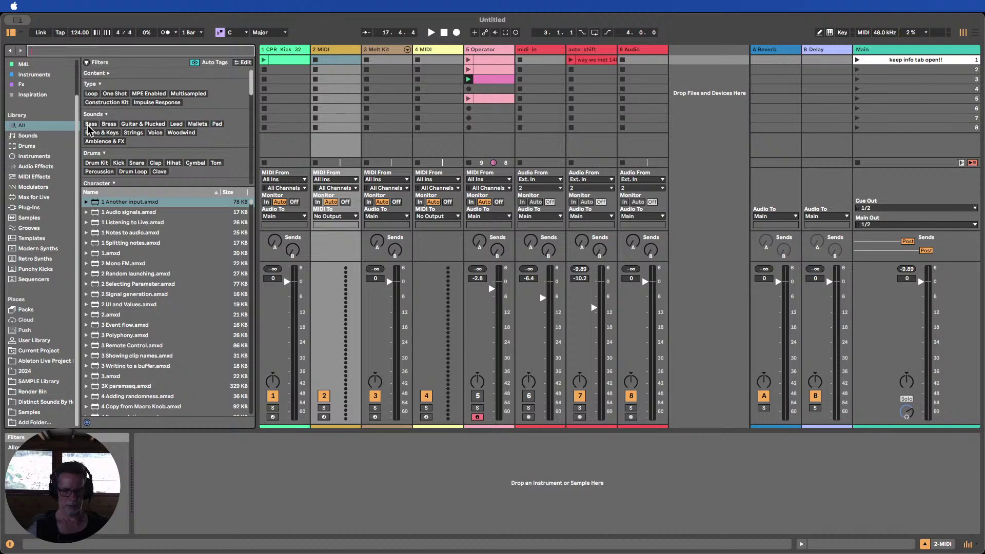
click(114, 94)
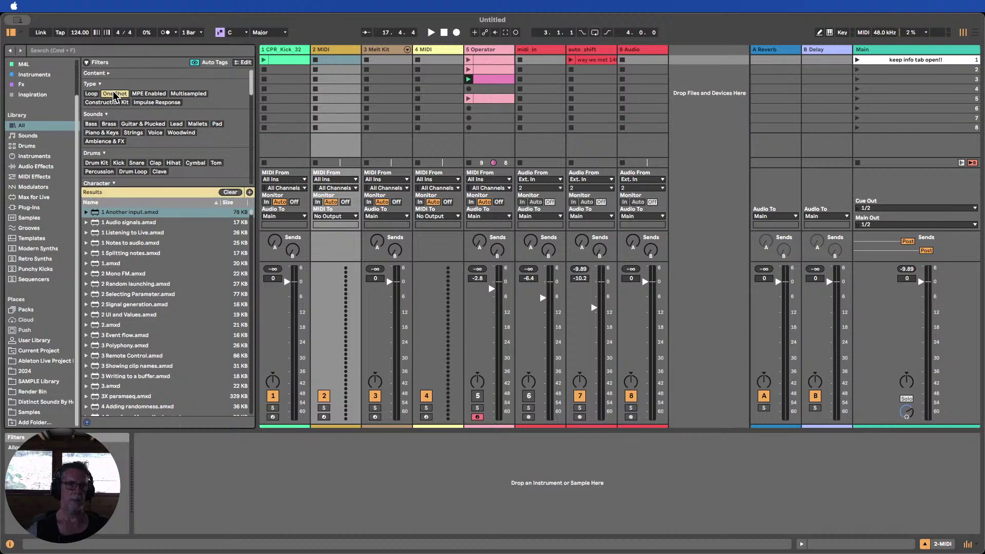
click(71, 52)
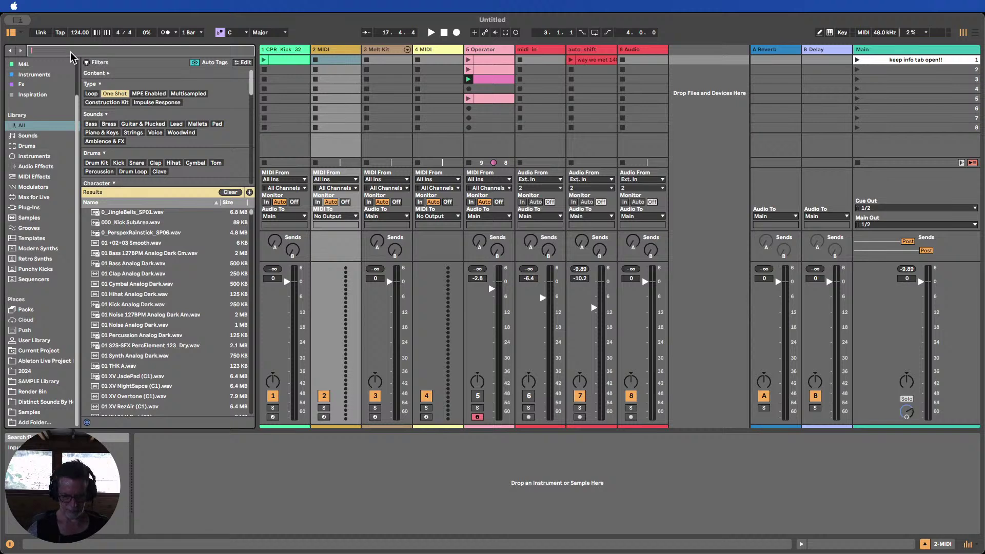
text(cajon)
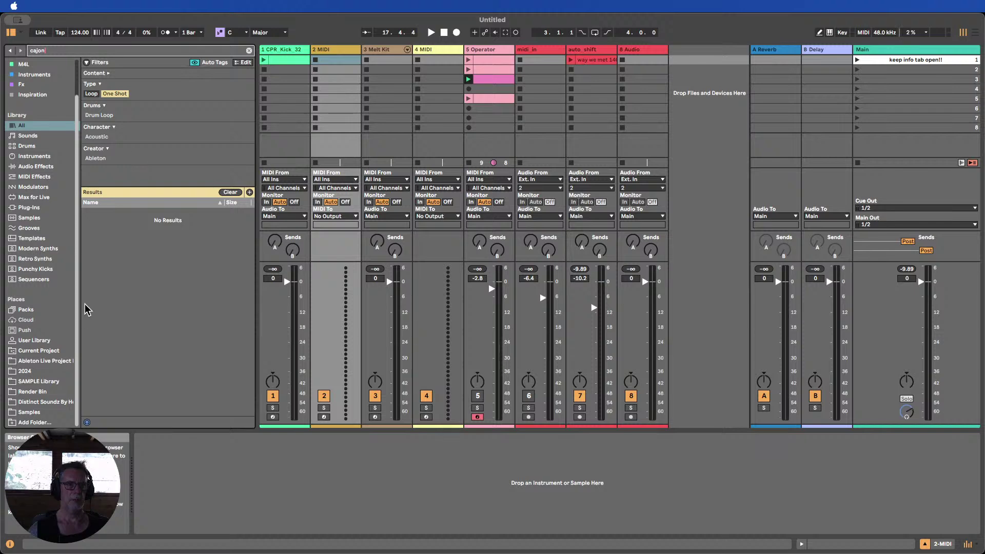
Check the sample folders and Packs for cajon results, looking into Chop and Swing's Loops and Chords samples
click(27, 310)
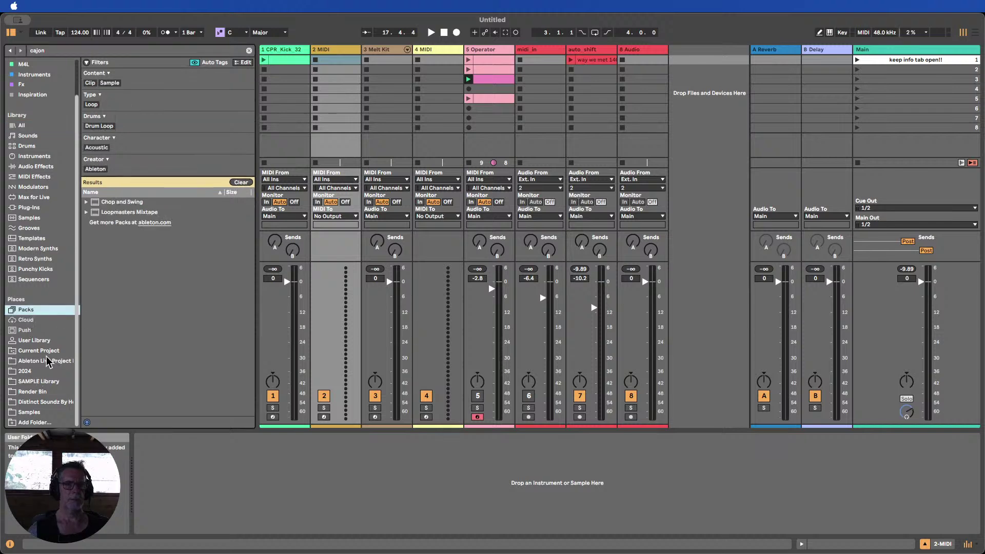
click(38, 382)
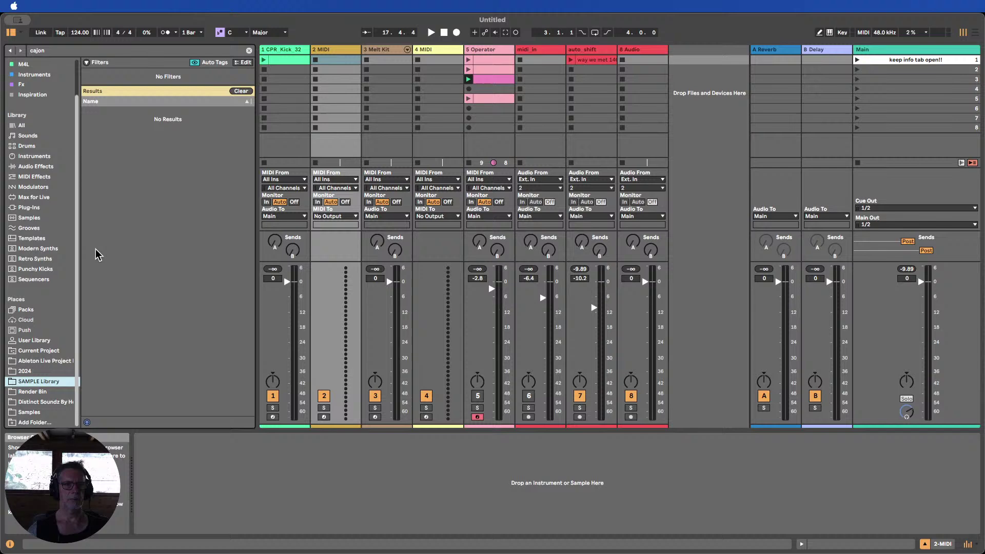
click(33, 371)
click(26, 310)
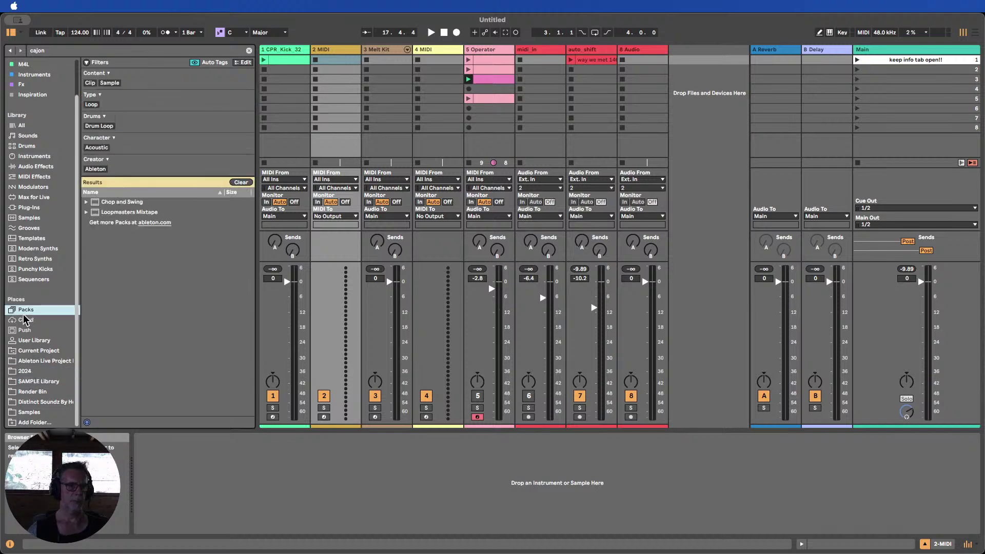
click(87, 203)
click(93, 213)
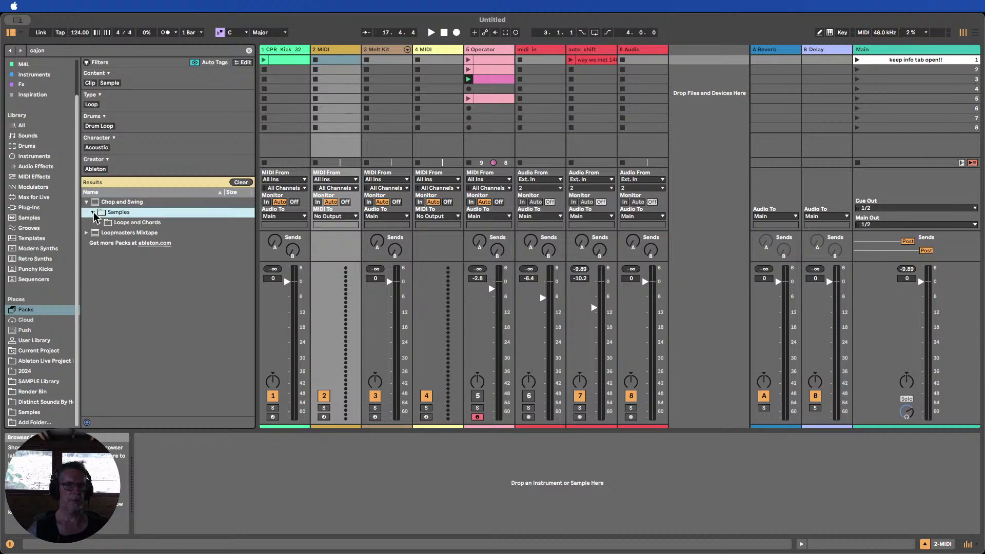
click(100, 222)
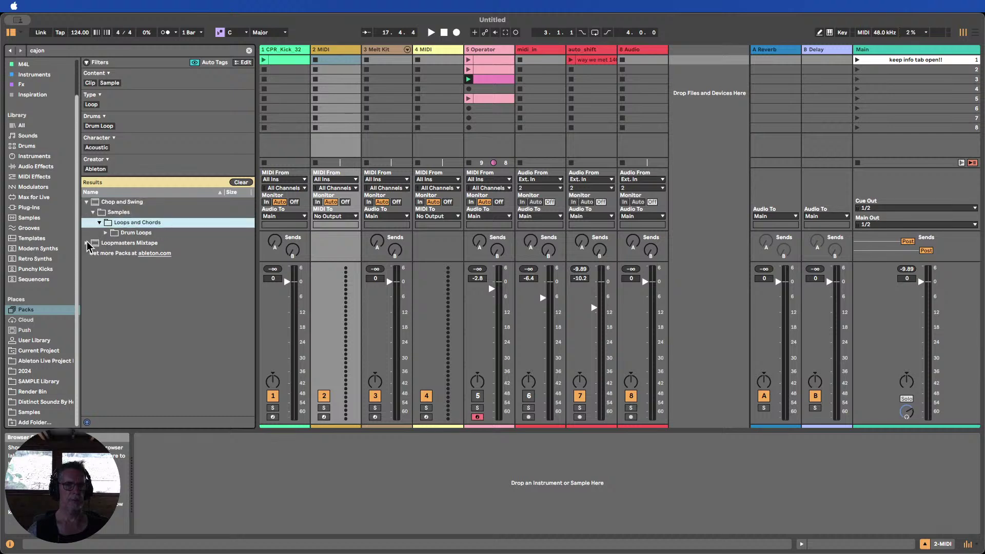
Look through the Discovery Sound and Prime Loops sample folders of Loopmasters Mixtape for cajon sounds
click(87, 243)
click(93, 233)
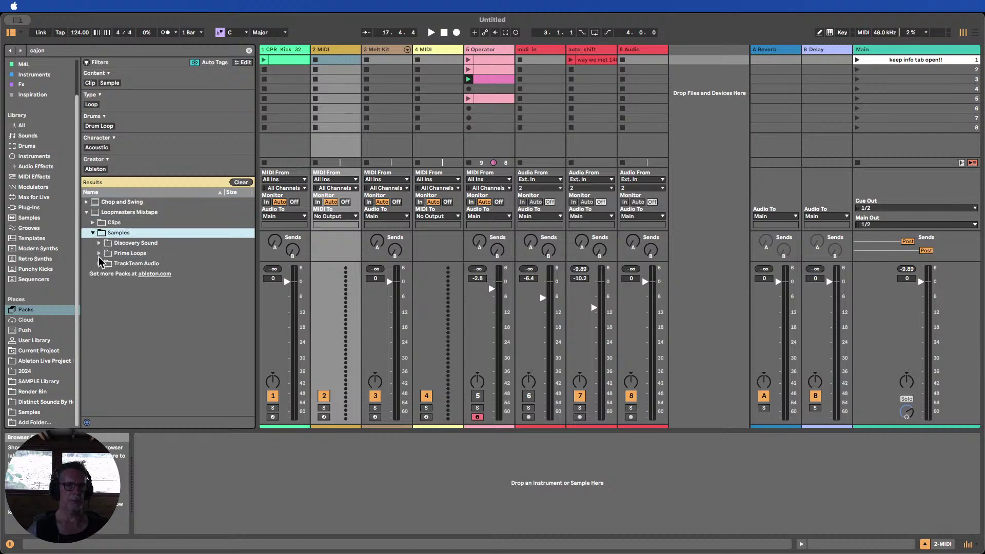
click(99, 243)
click(106, 253)
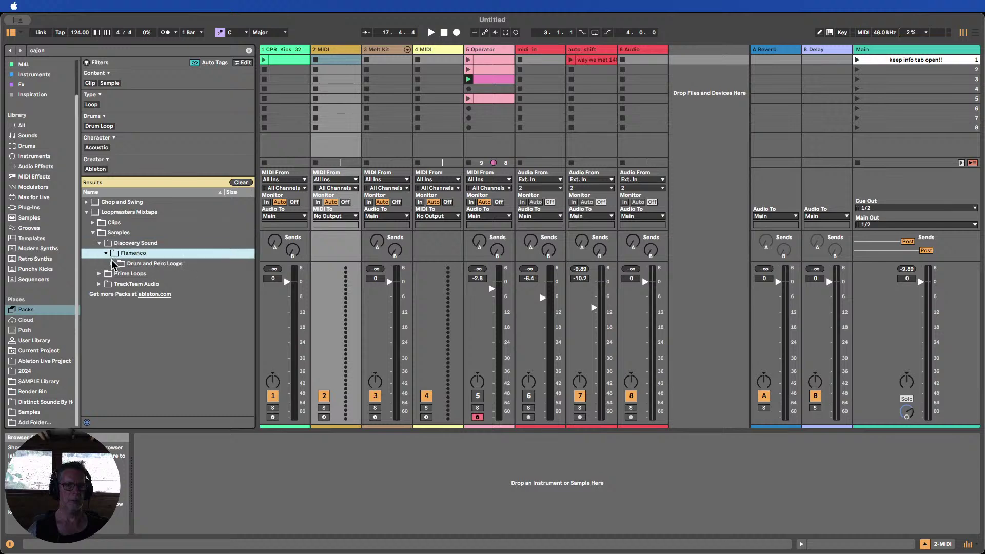
click(112, 264)
click(113, 264)
click(99, 274)
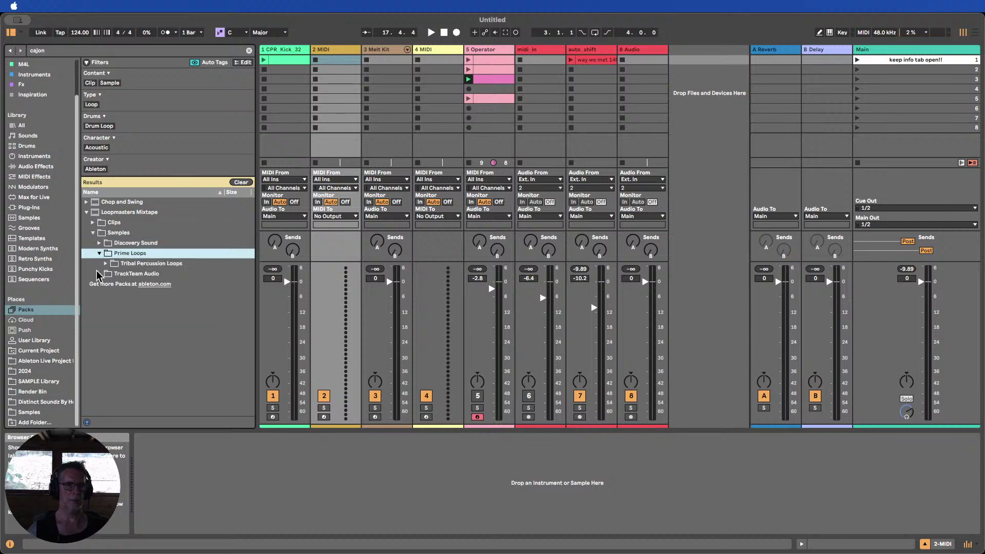
click(109, 264)
Locate and select cajon.aif in the World Drum folder of TrackTeam Audio's Terragroove samples
click(99, 274)
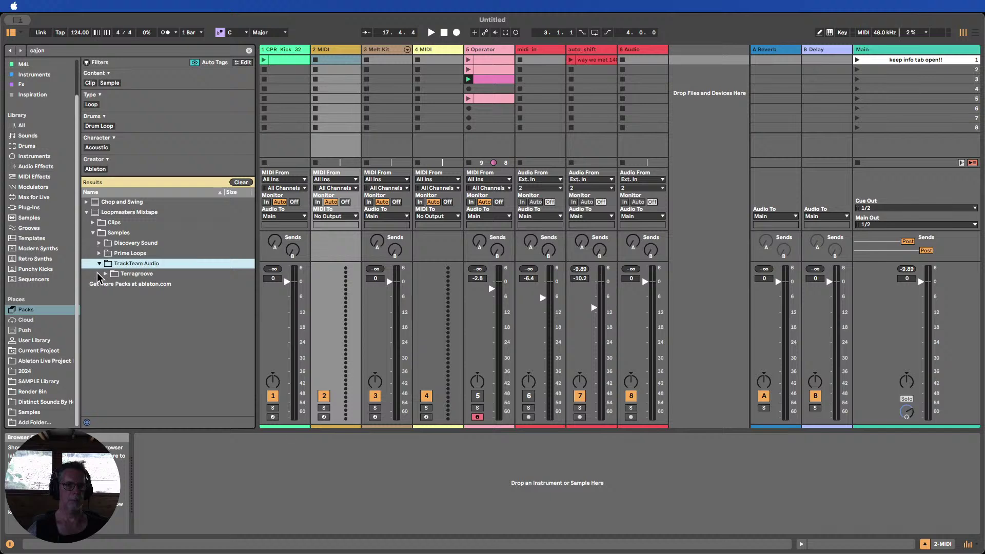
click(106, 274)
click(112, 285)
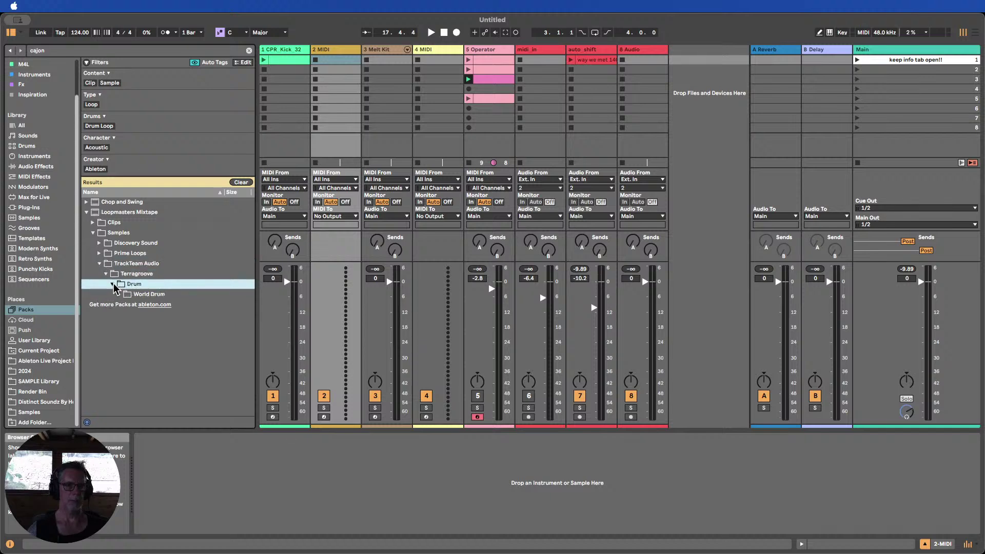
click(119, 294)
click(145, 307)
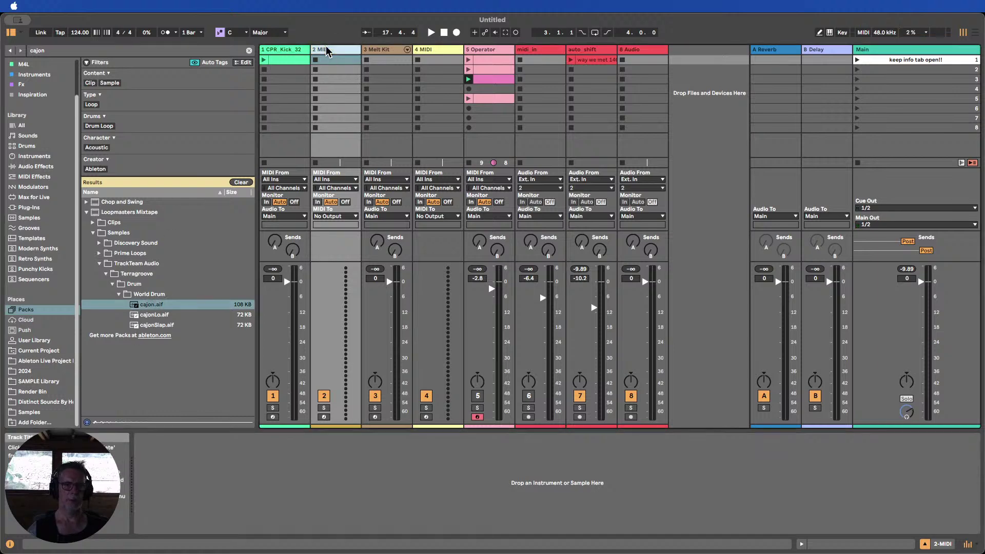
Place cajon.aif from the Packs results on a new audio track after the 8 Audio track
click(32, 157)
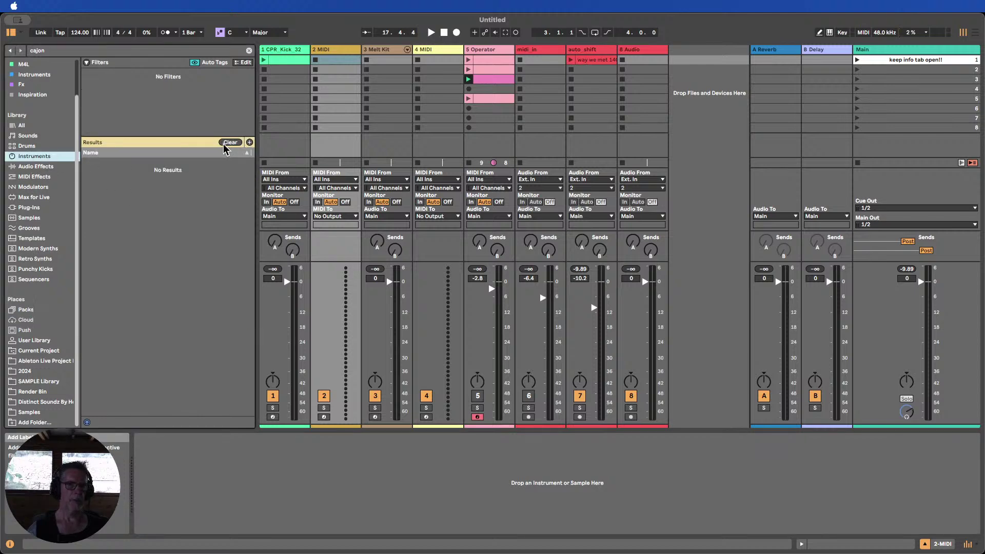
click(25, 310)
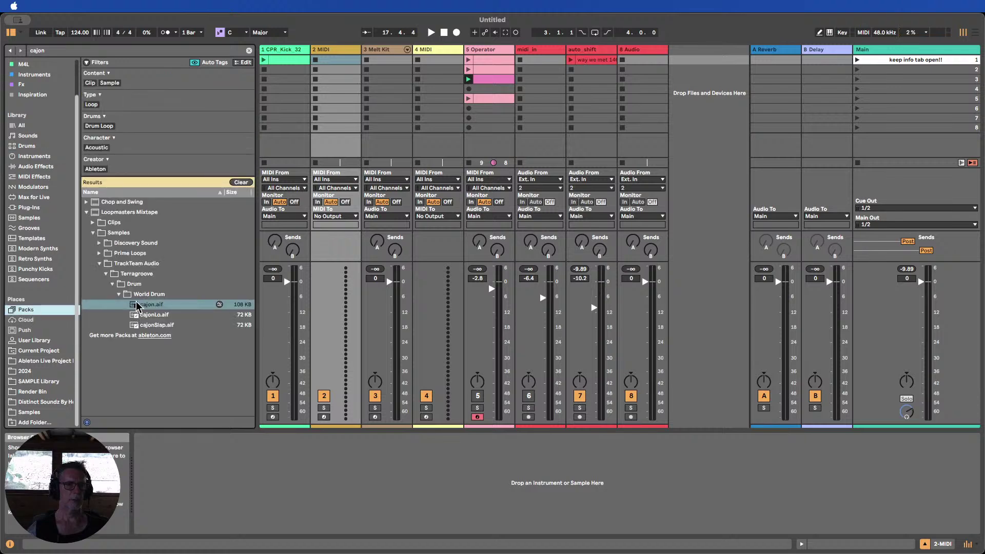
drag(138, 305, 674, 60)
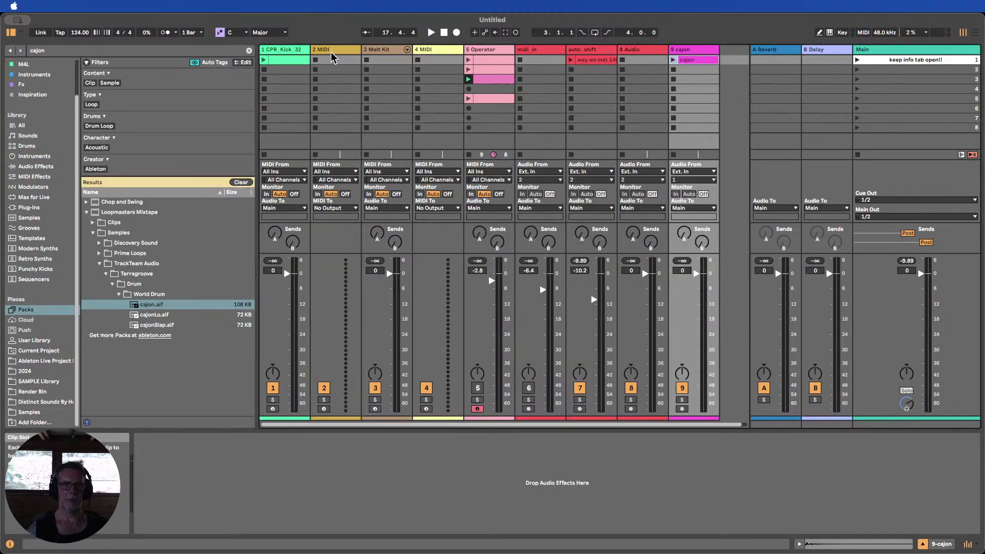
Clear the library search, load a Drum Sampler on the MIDI track beside the kick, and put the cajon clip's sample into it
click(34, 156)
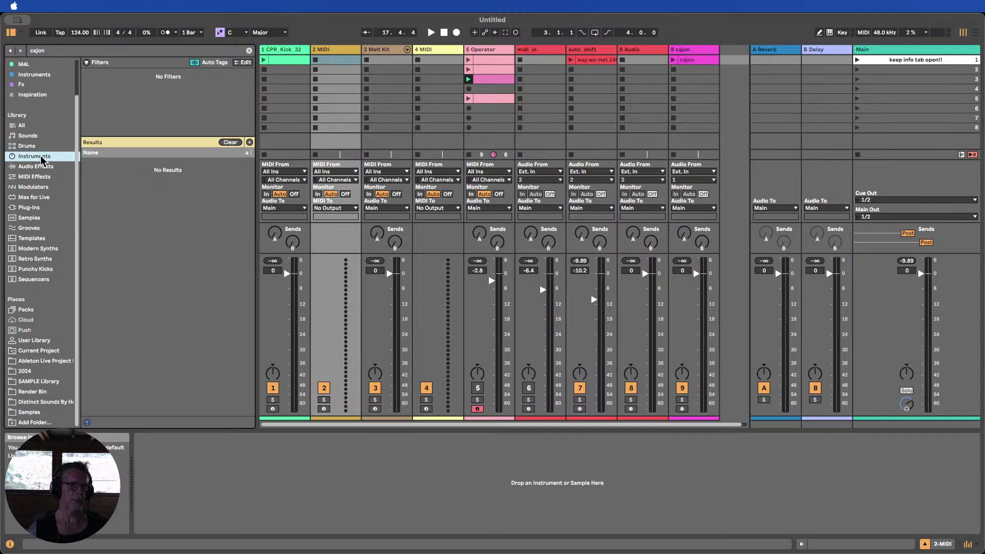
click(232, 143)
drag(114, 226, 334, 82)
drag(687, 70, 228, 461)
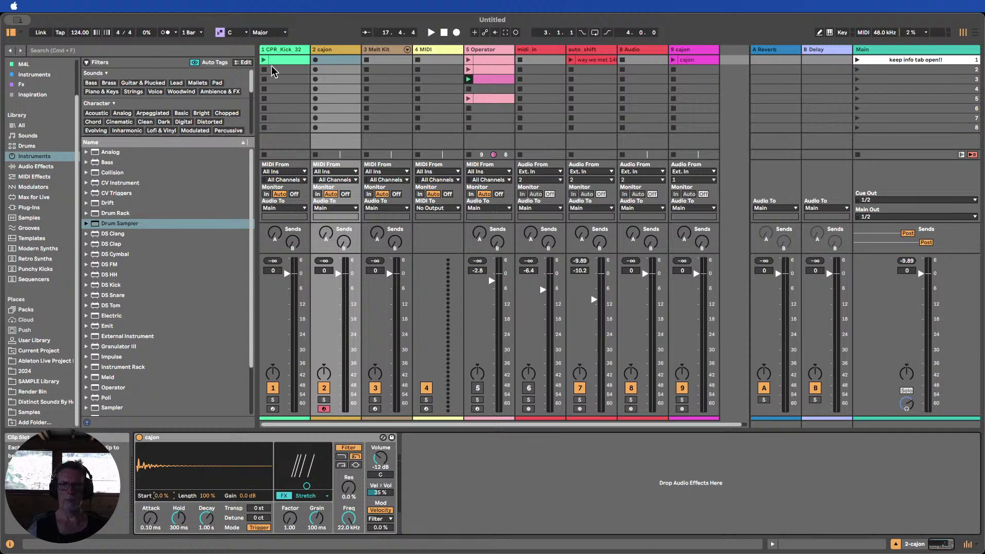
Create a MIDI clip in the cajon sampler track's first slot and draw sixteenth C3 notes at 1.2.2 and 1.3.3
double_click(333, 60)
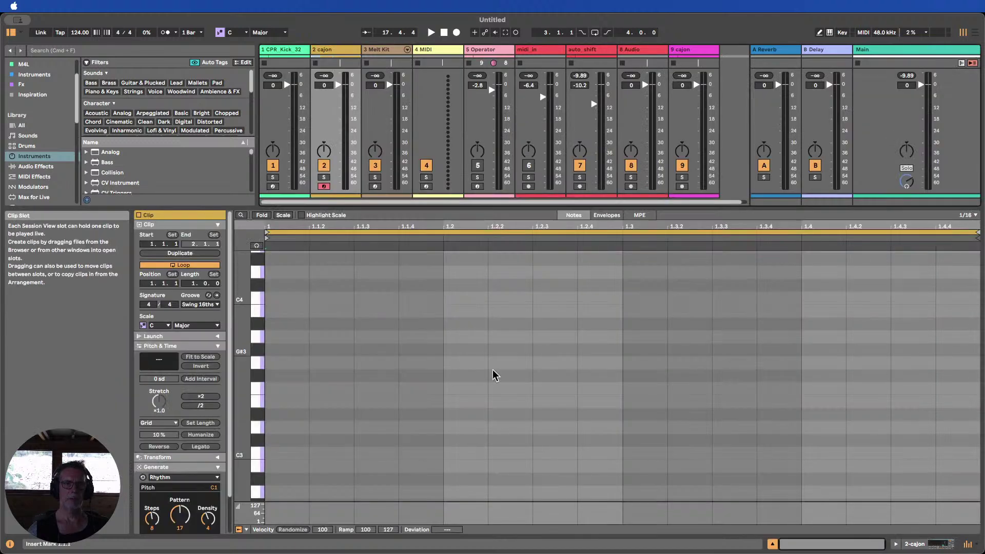
key(b)
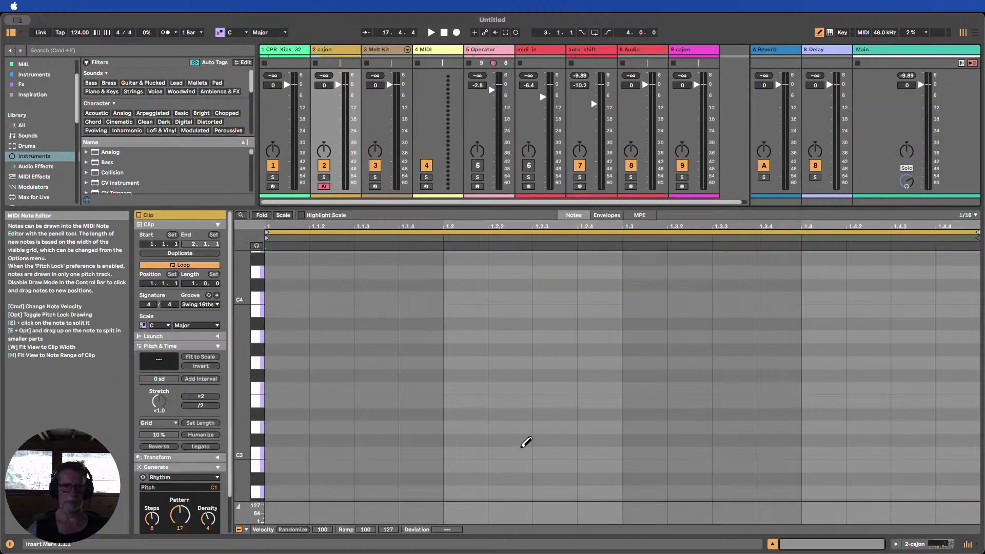
click(523, 451)
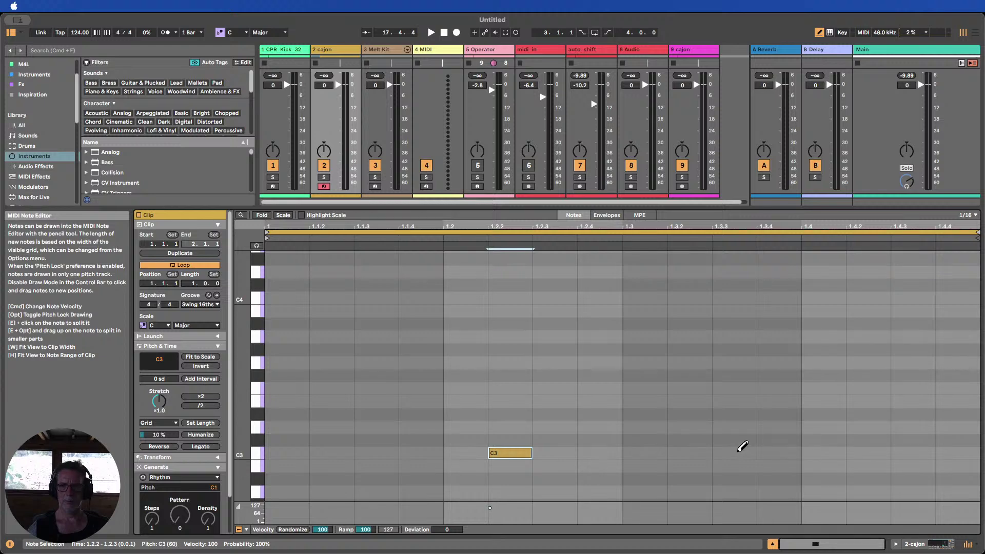
click(736, 452)
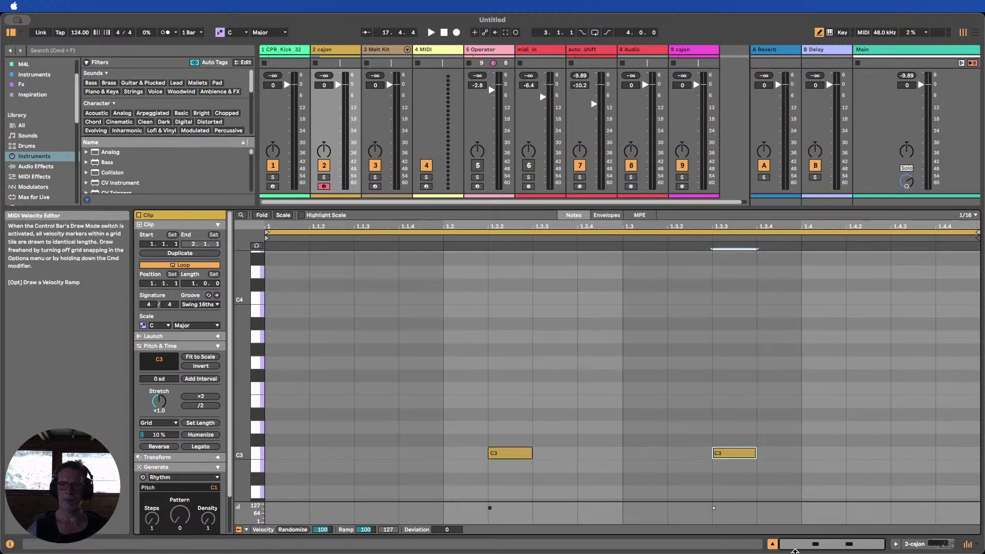
Hide the clip editor and launch the first scene, "keep info tab open!!"
key(super+alt+l)
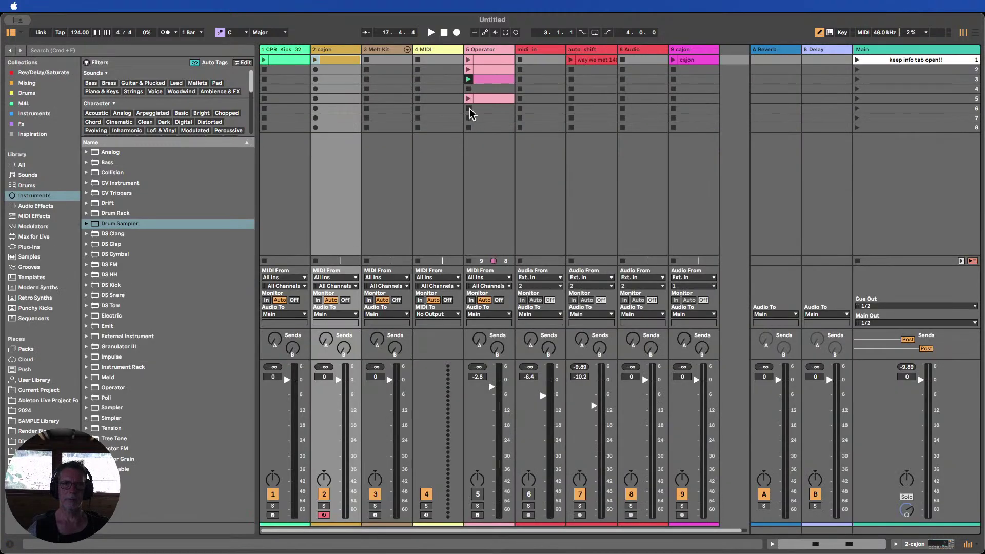
click(572, 70)
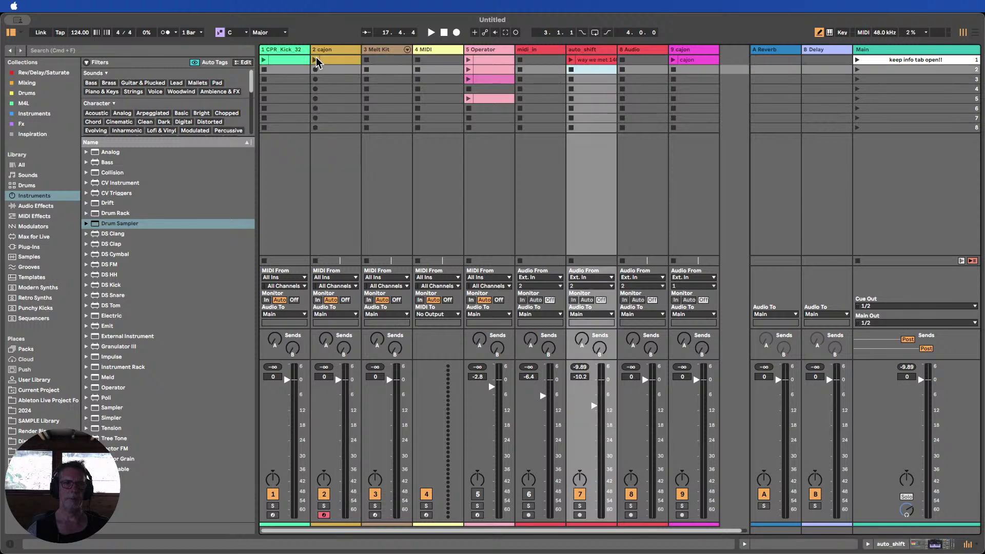
click(863, 60)
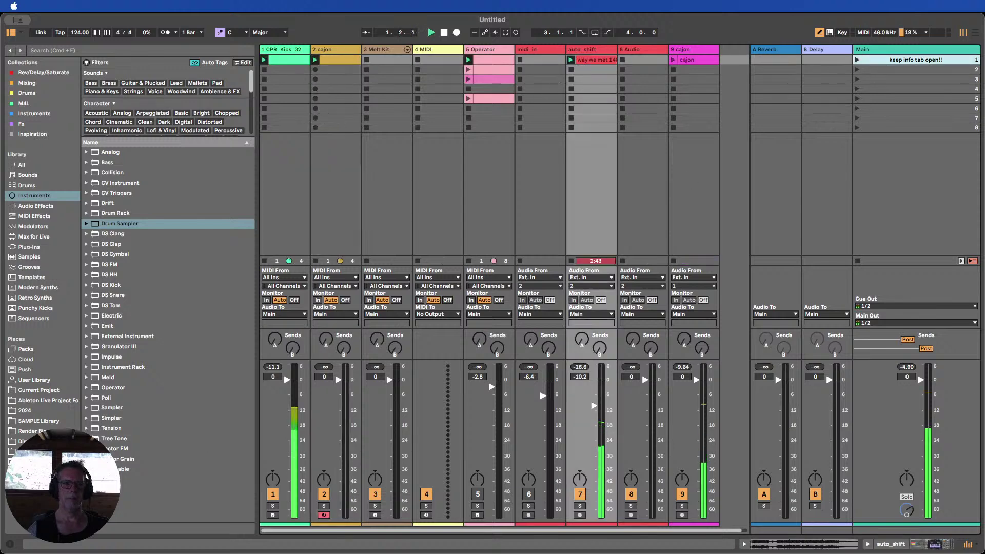
Mute the auto_shift track during playback, enlarge the mixer area above the clip editor, and stop playback
click(13, 544)
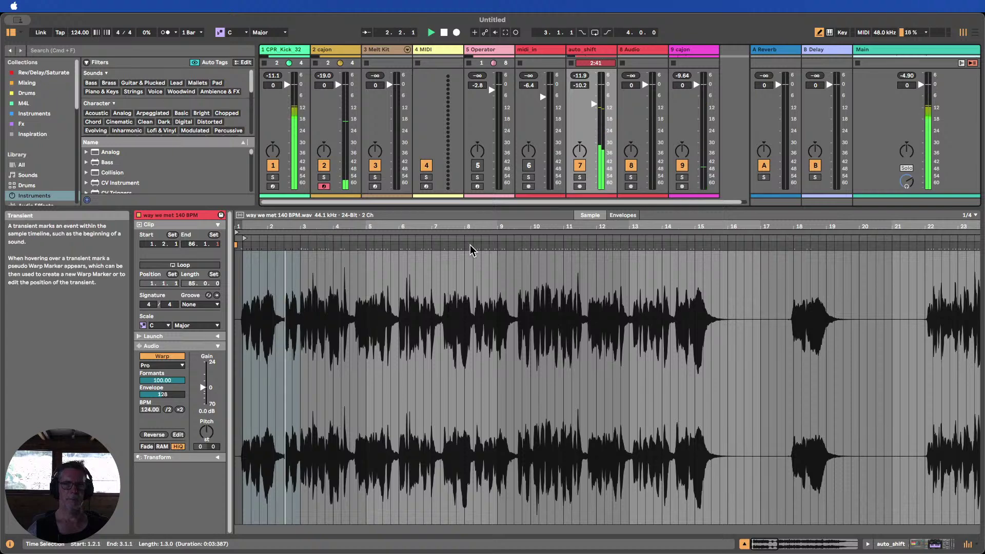
click(579, 165)
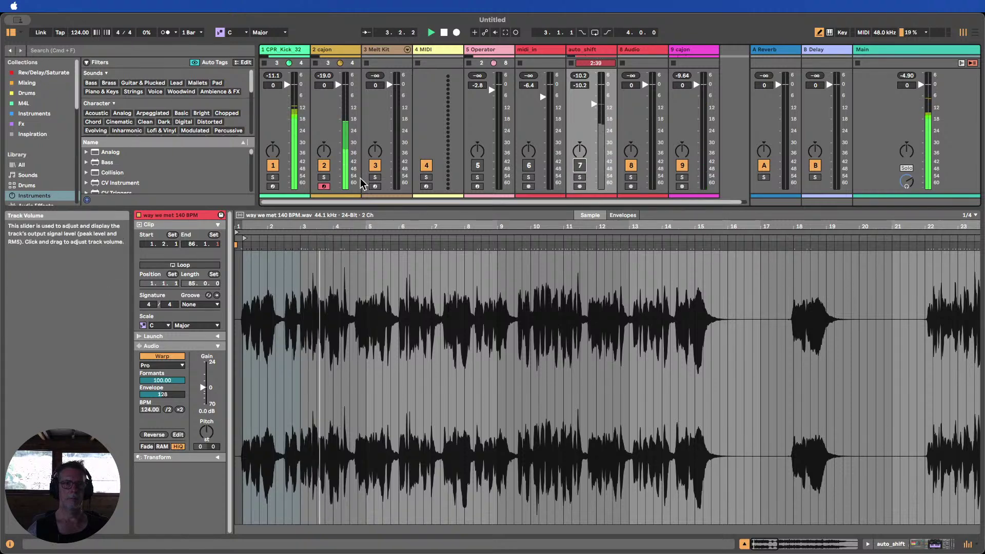
drag(438, 207, 465, 378)
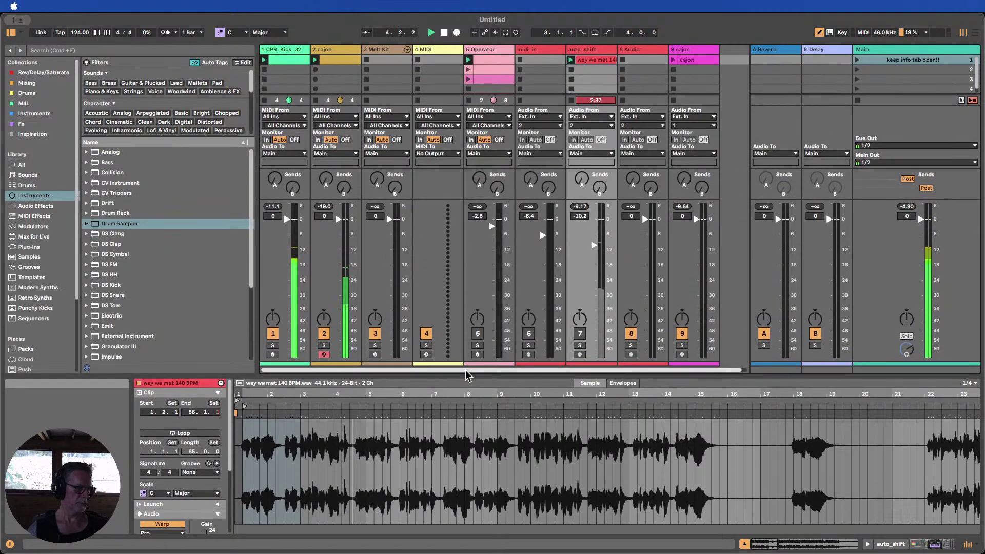
click(445, 33)
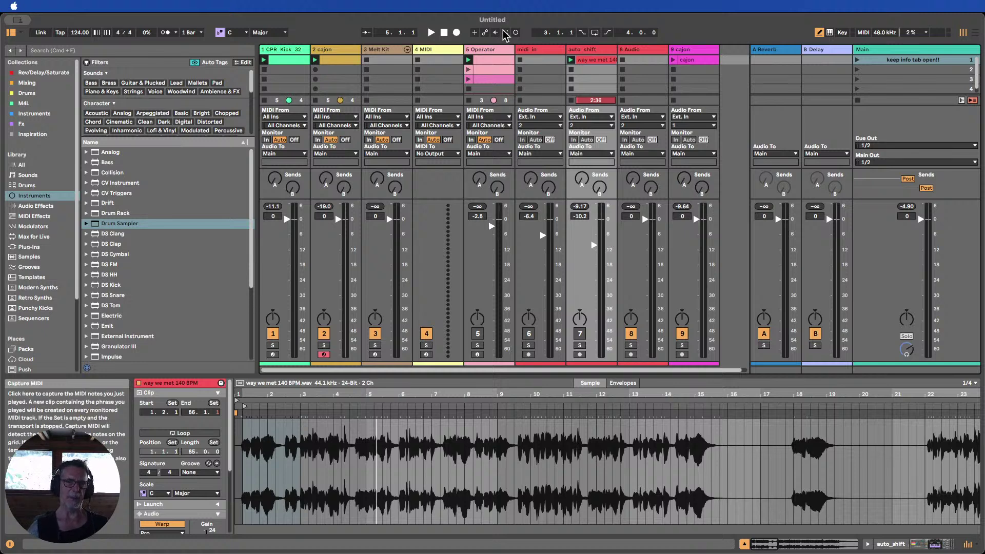
Hide the vocal clip's editor and narrow the browser to make more room for the tracks
click(591, 62)
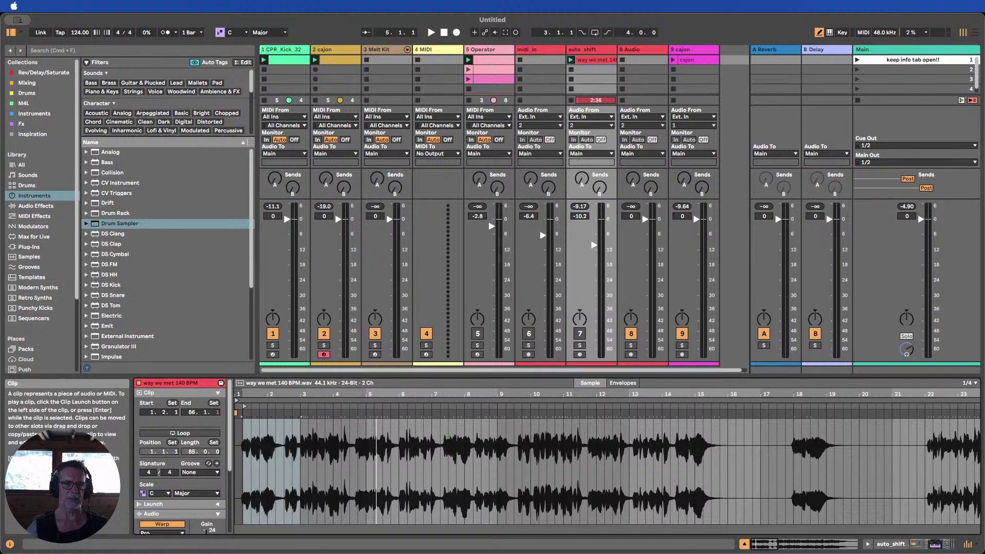
scroll(180, 458, down, 4)
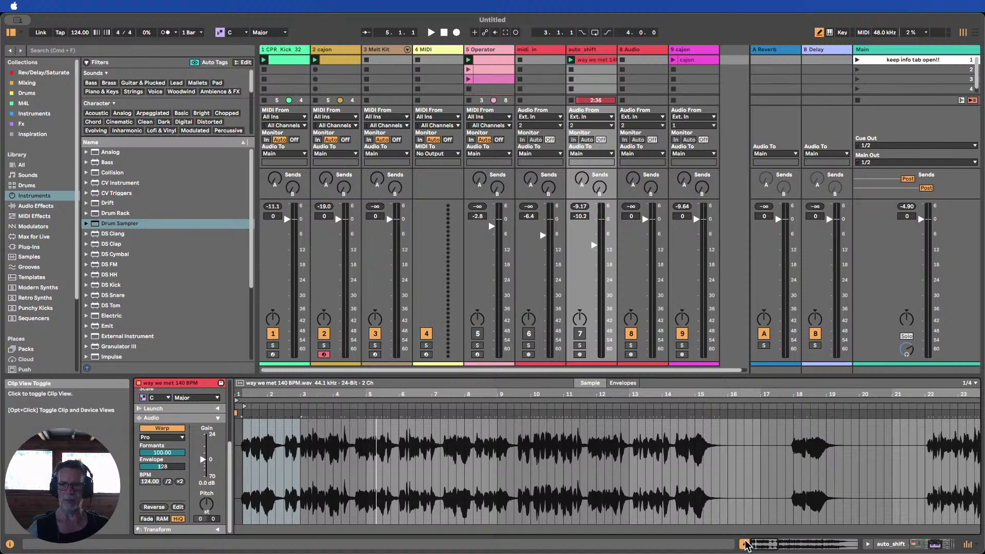
key(super+alt+l)
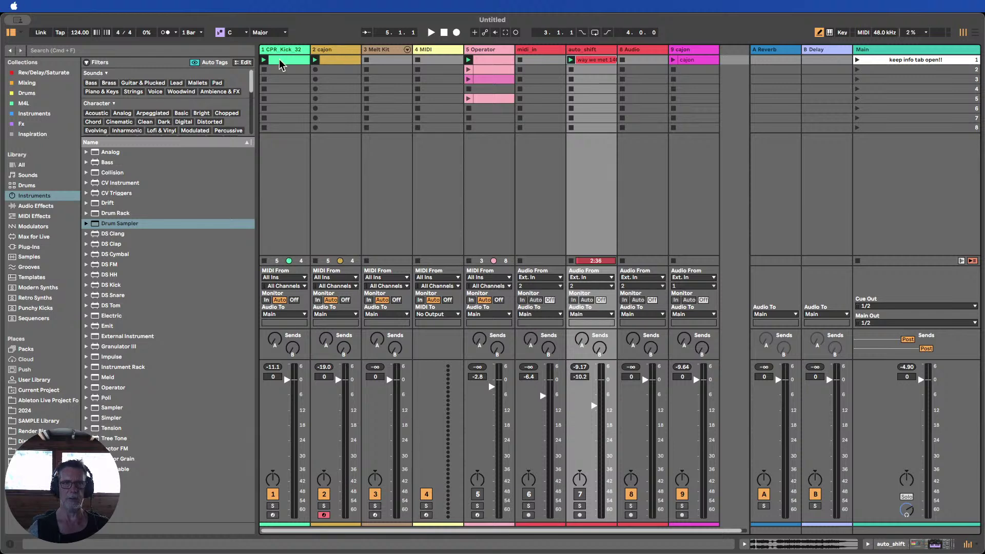
drag(255, 63, 233, 62)
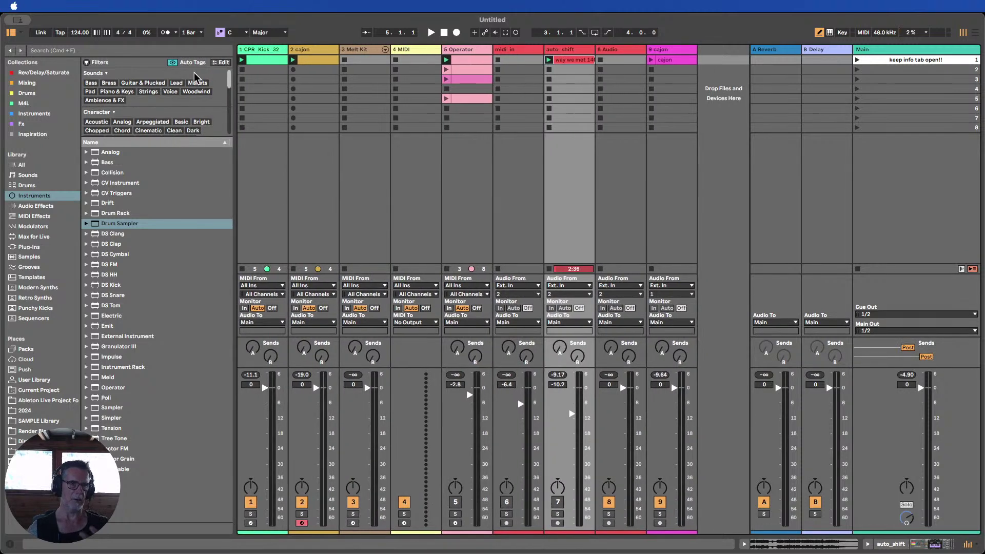
Play the cajon clip, lower its track volume to -1.8 dB, and show the track's Drum Sampler before stopping playback
click(293, 60)
drag(314, 394, 315, 392)
double_click(308, 51)
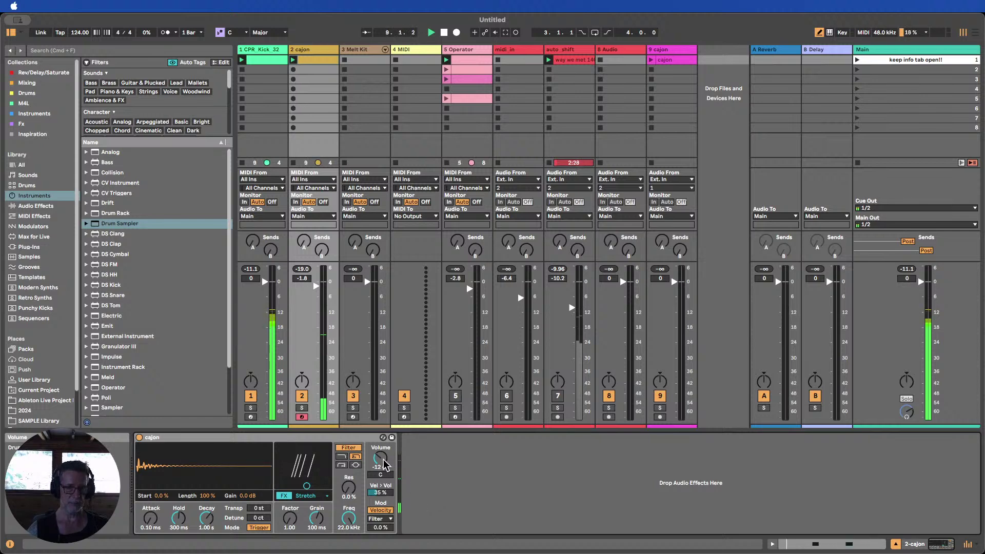
mouse_move(385, 464)
mouse_down()
mouse_move(385, 455)
mouse_move(385, 464)
mouse_up()
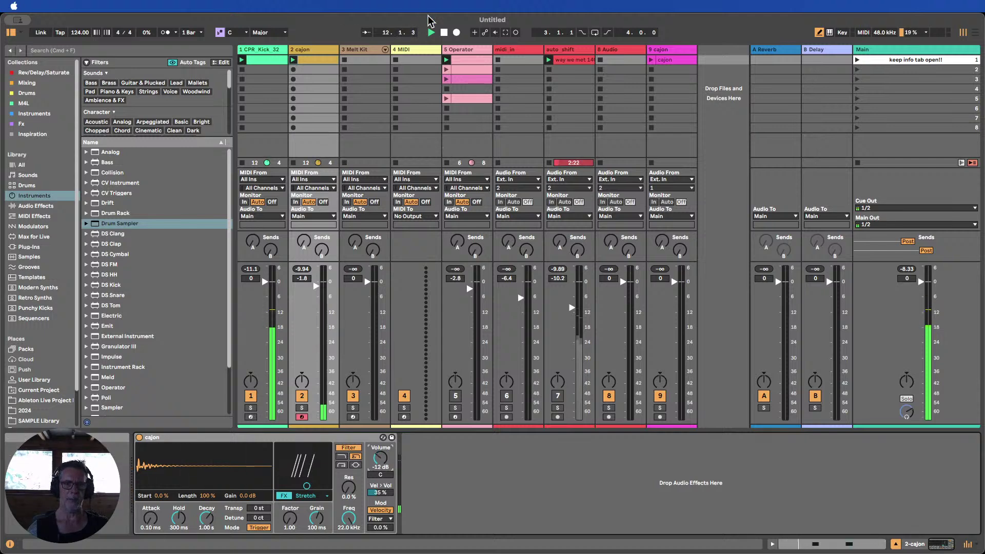
click(444, 33)
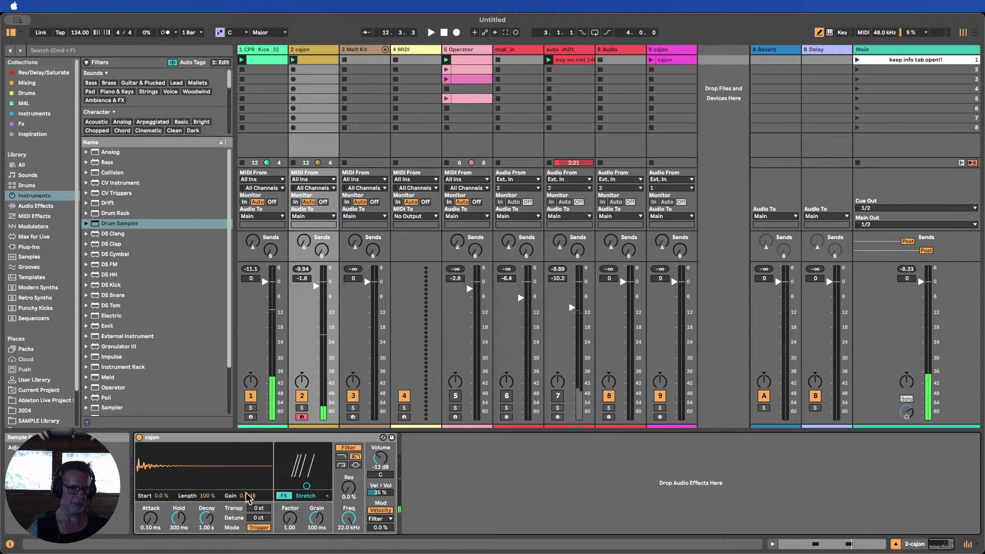
Raise the cajon sample's gain to 8.1 dB in the Drum Sampler and audition the clip
mouse_move(247, 496)
mouse_down()
mouse_move(247, 472)
mouse_move(247, 497)
mouse_up()
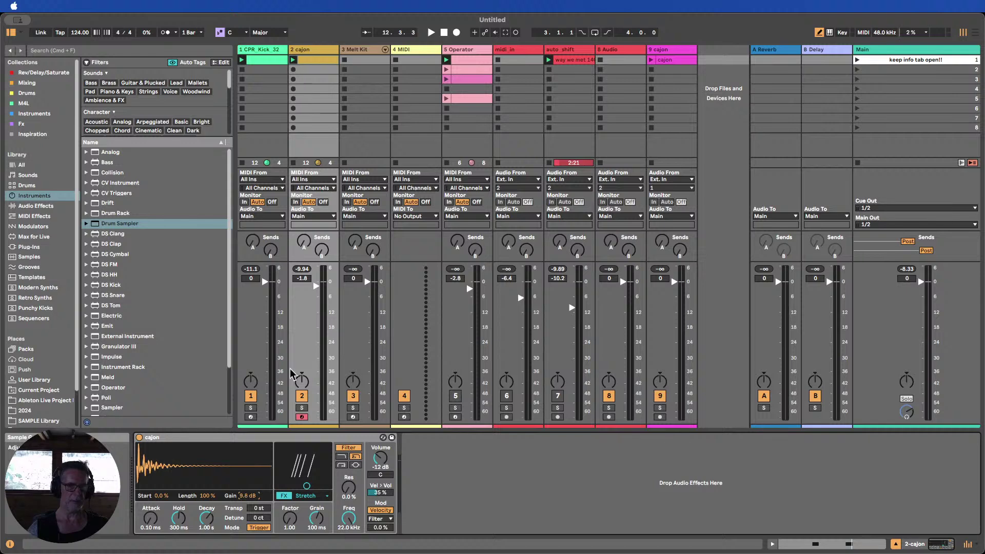
drag(249, 495, 250, 499)
click(294, 60)
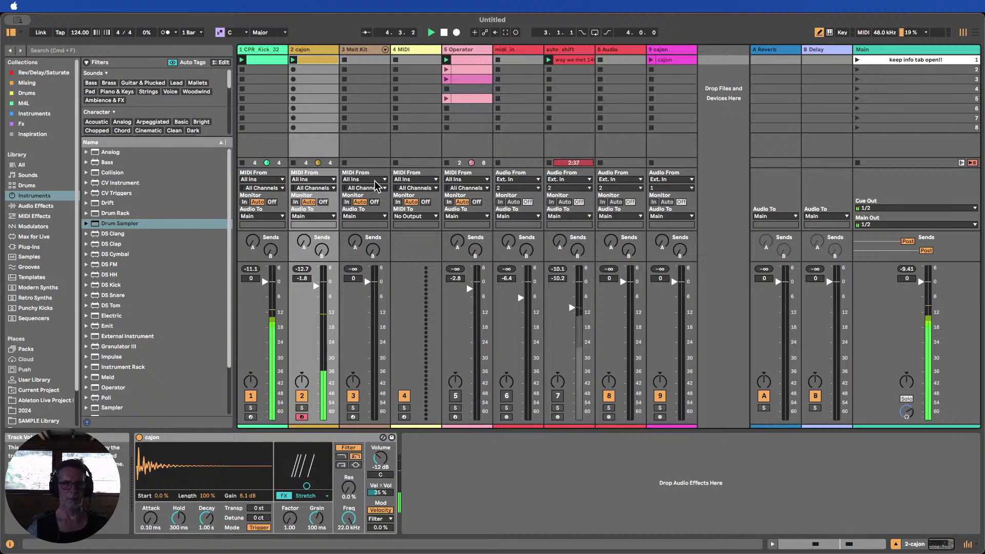
click(444, 32)
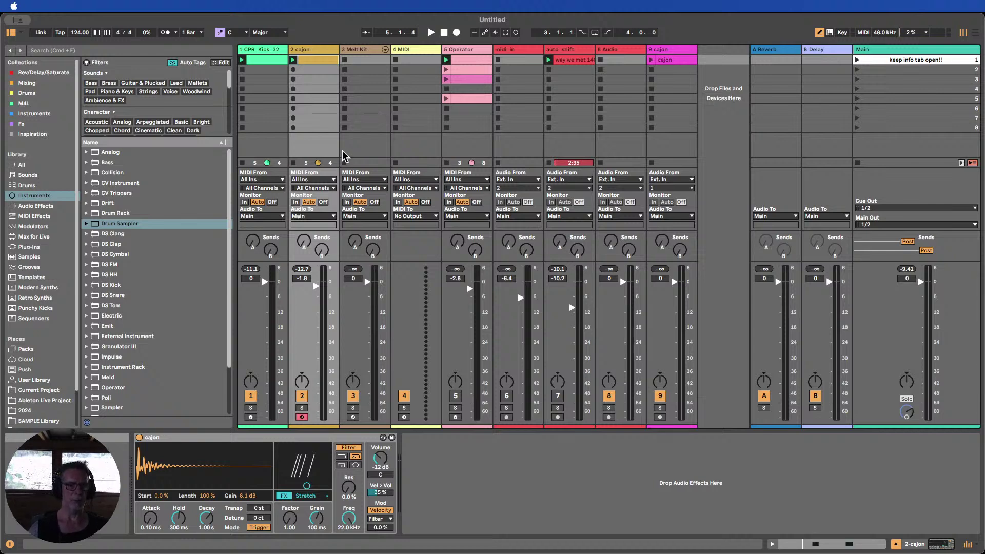
Play the cajon clip with the kick muted, setting the cajon track volume to 0 dB and the sample gain to 8.5 dB
click(294, 60)
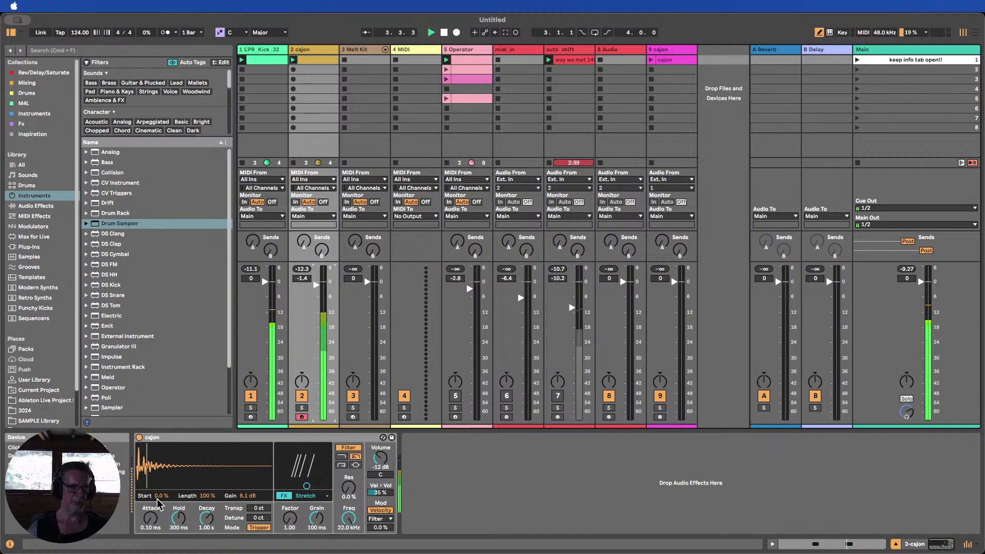
drag(158, 496, 206, 496)
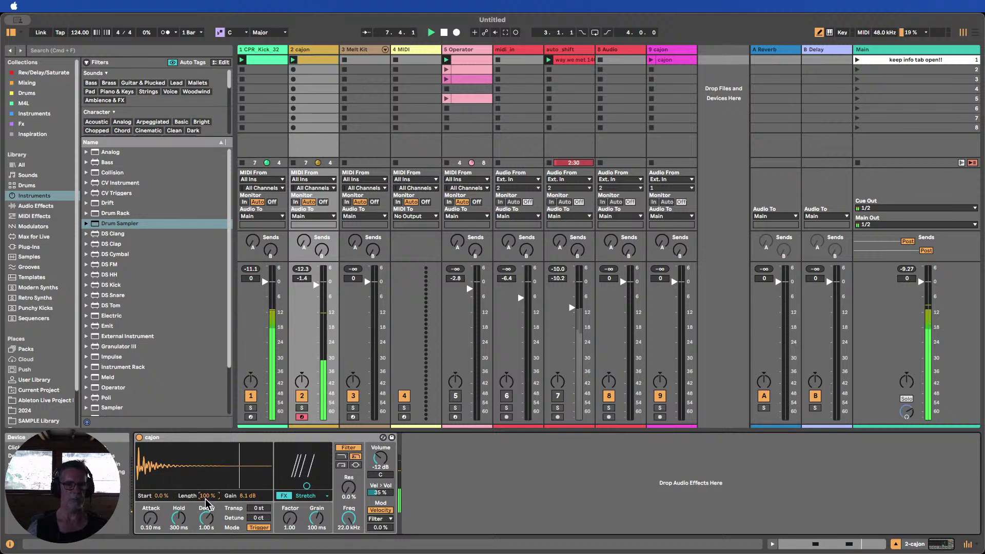
click(250, 396)
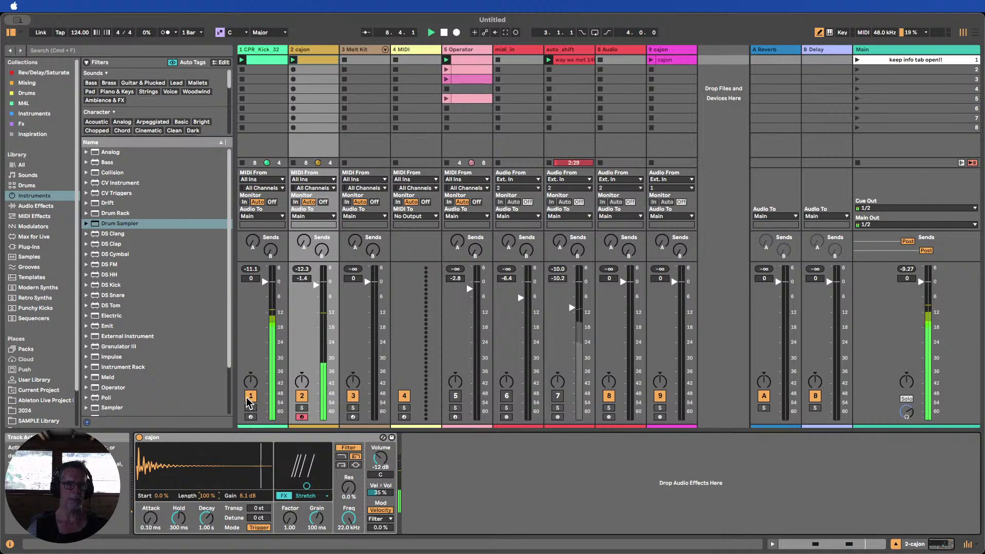
drag(318, 293, 319, 279)
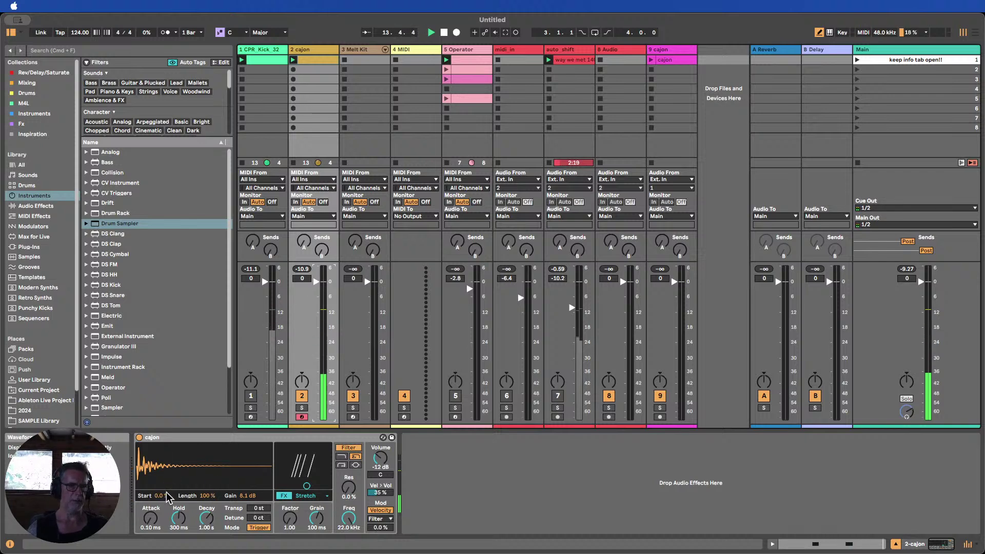
drag(160, 500, 240, 505)
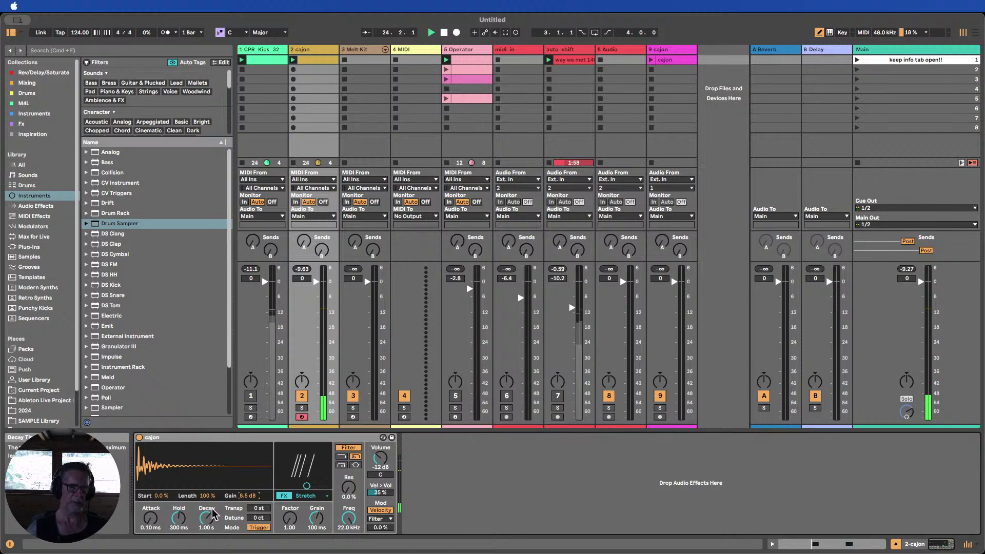
Shape the cajon Drum Sampler's envelope with 0.10 ms attack, 102 ms hold and 15.0 ms decay
drag(212, 514, 178, 551)
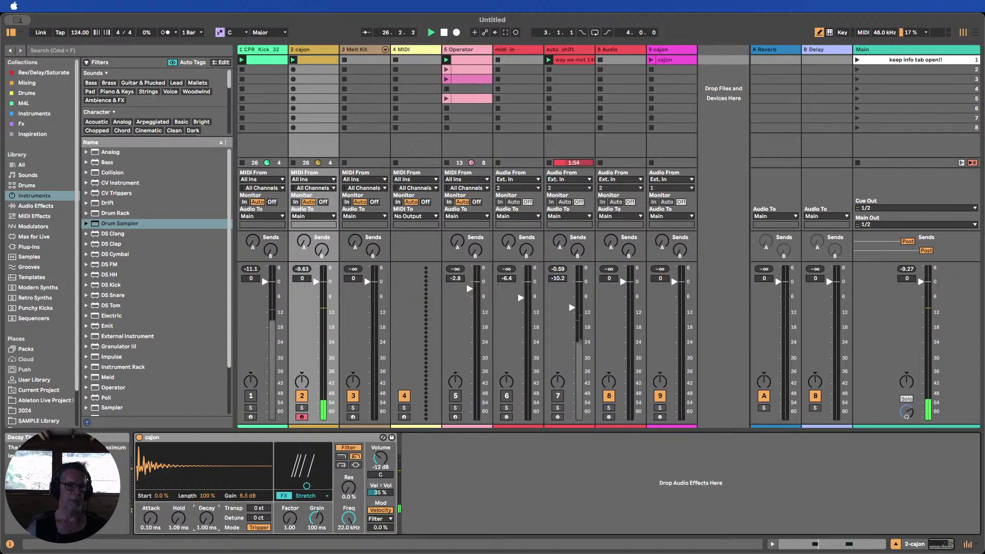
mouse_move(206, 518)
mouse_down()
mouse_move(175, 513)
mouse_move(213, 517)
mouse_up()
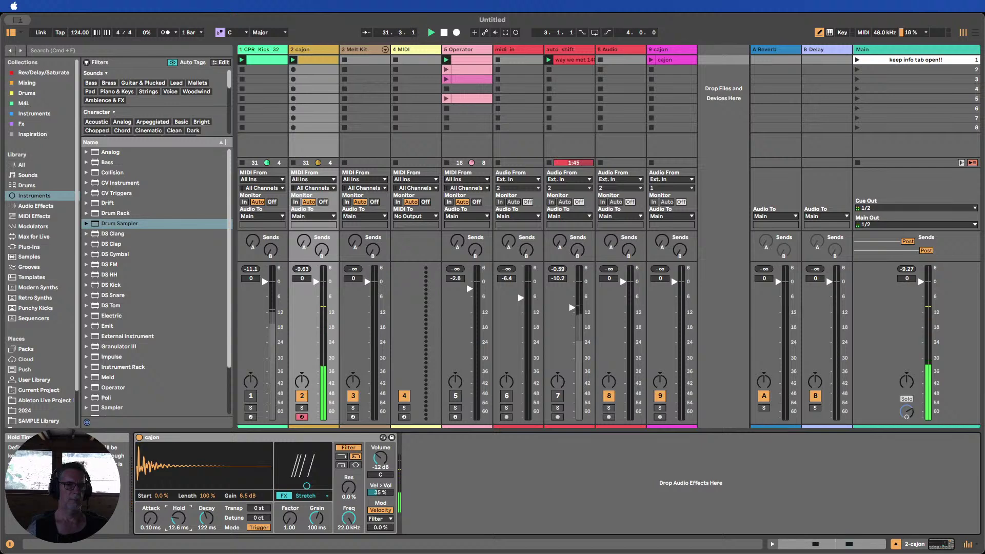
mouse_move(206, 519)
mouse_down()
mouse_move(174, 523)
mouse_move(206, 505)
mouse_up()
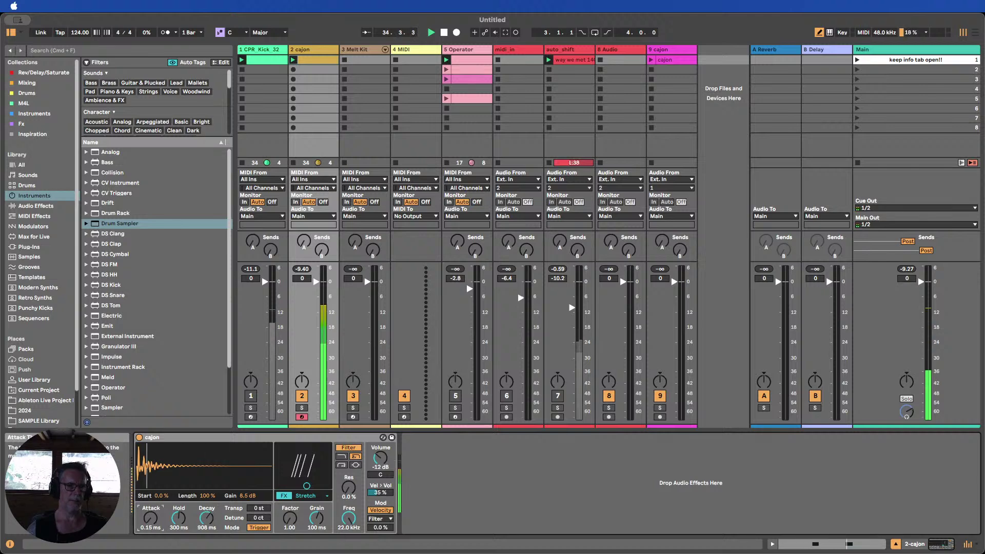
drag(150, 519, 150, 533)
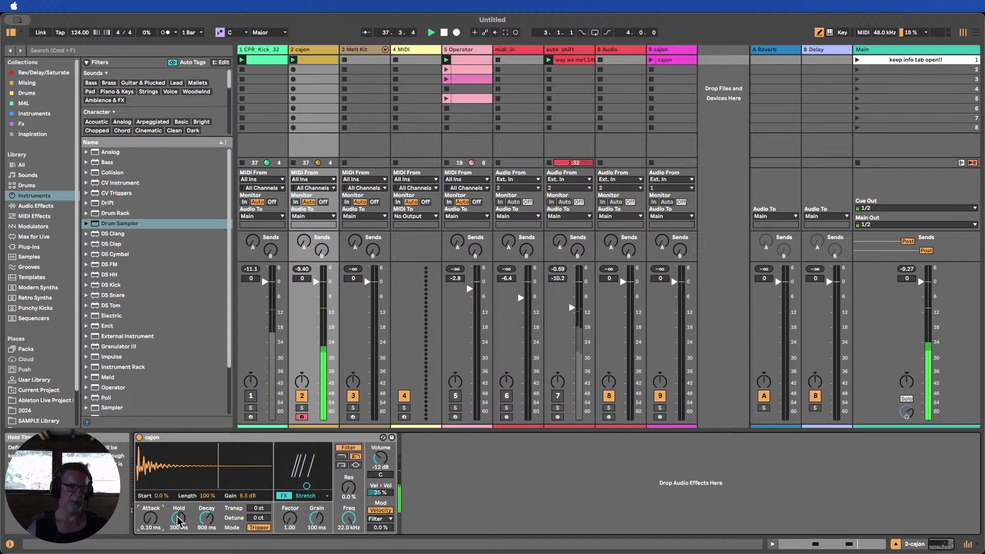
drag(206, 518, 179, 533)
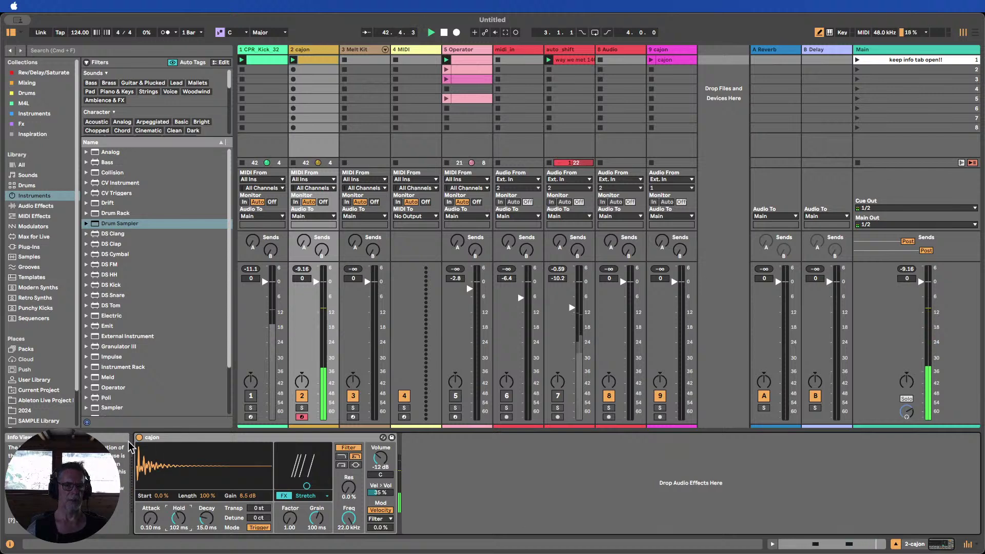
Compare the cajon Drum Sampler's Gate and Trigger envelope modes, finishing on Trigger
click(260, 528)
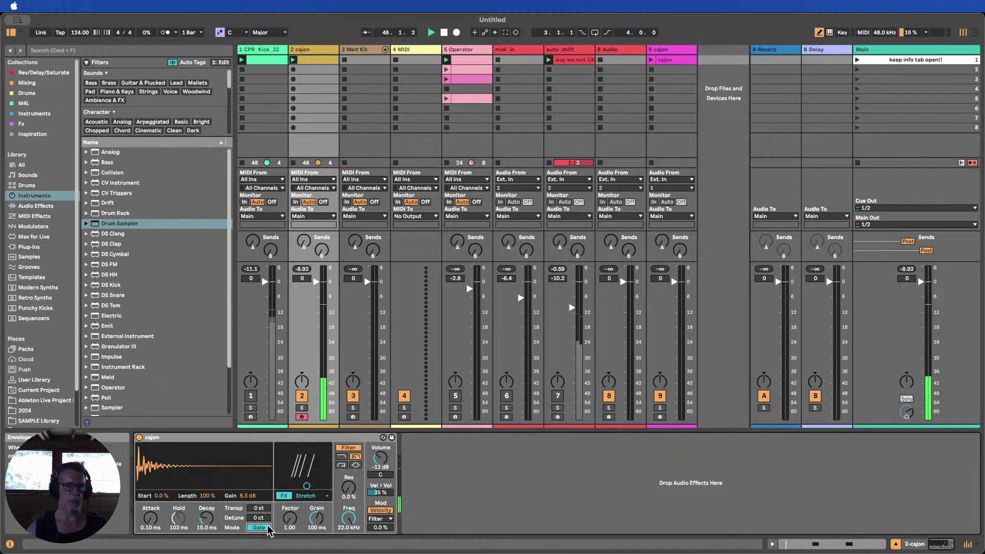
click(262, 529)
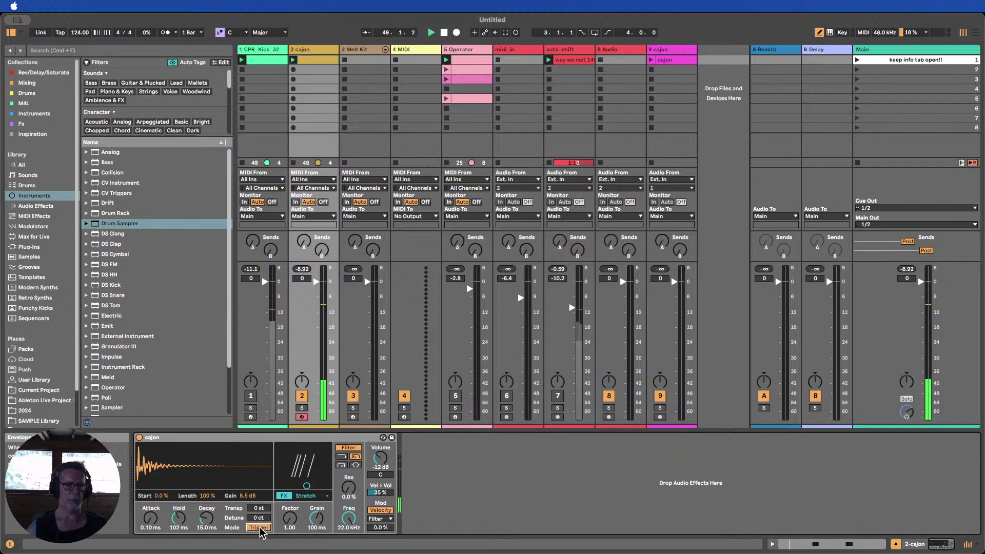
click(260, 528)
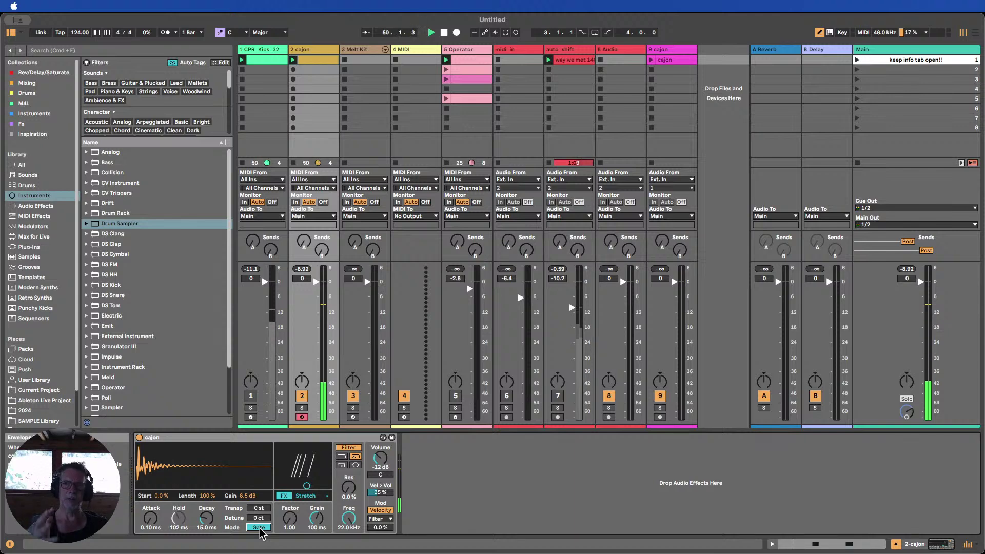
click(259, 528)
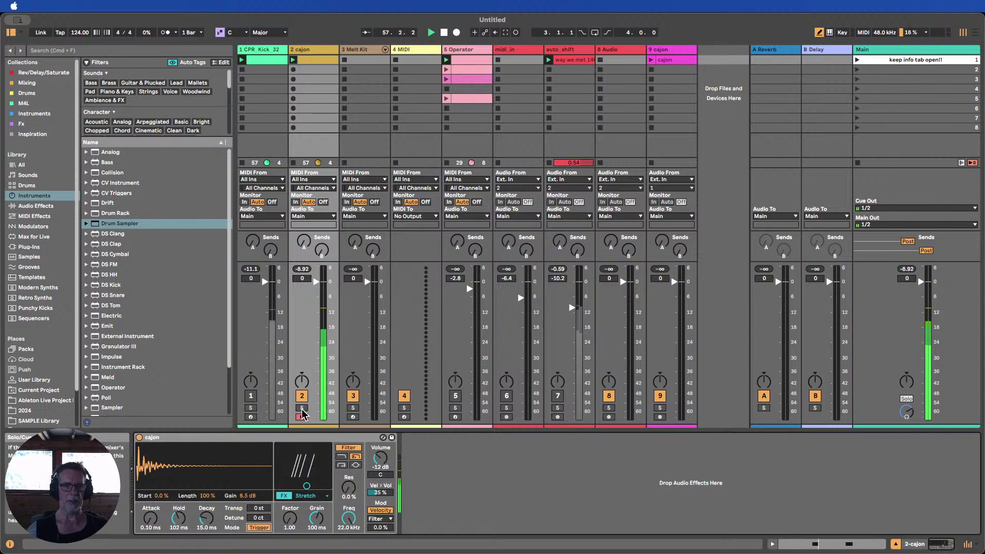
Reset the Main track's peak level and set its Limiter's input gain to 6.9 dB
click(906, 270)
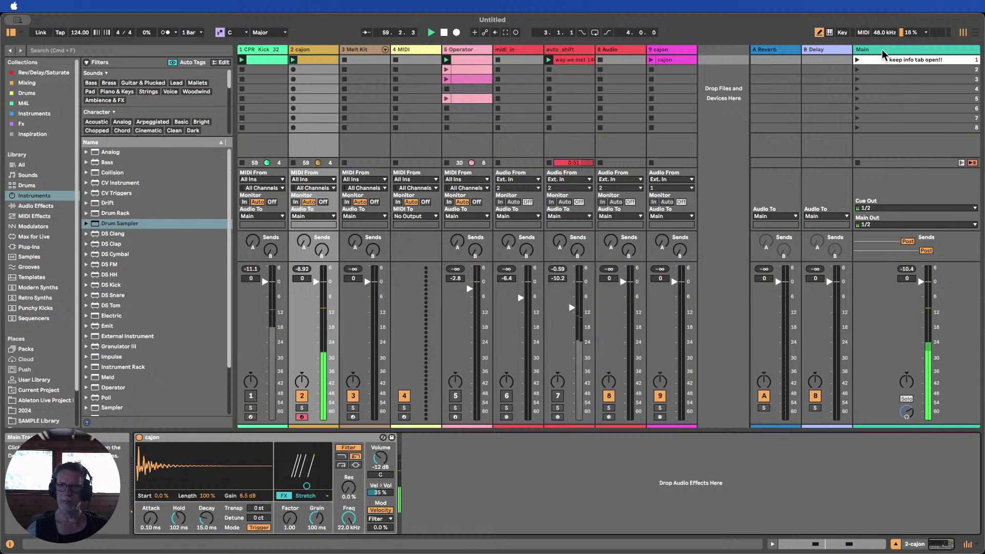
click(903, 329)
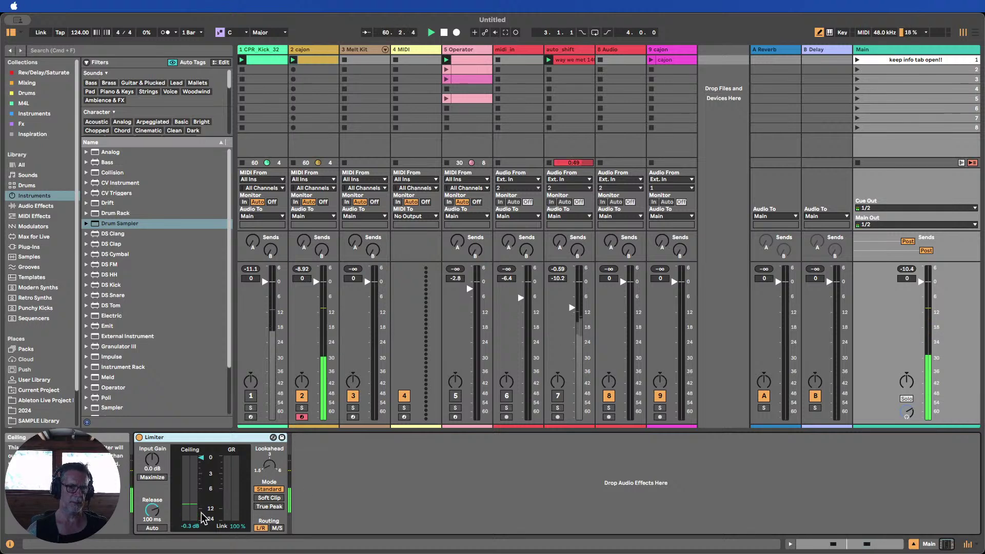
drag(151, 460, 152, 452)
click(422, 478)
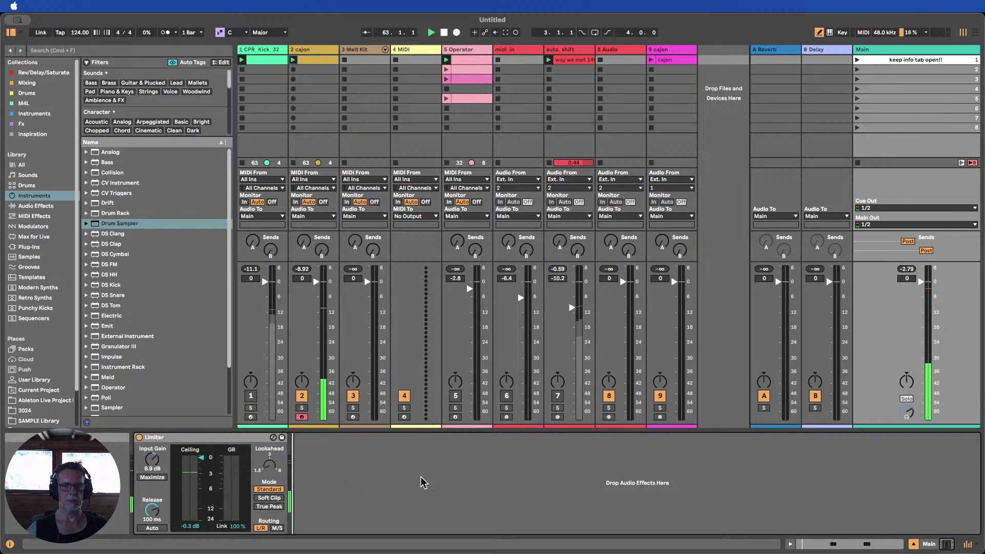
Show the cajon track's Drum Sampler again and try out its filter frequency, finishing at 22.0 kHz
click(914, 543)
double_click(311, 51)
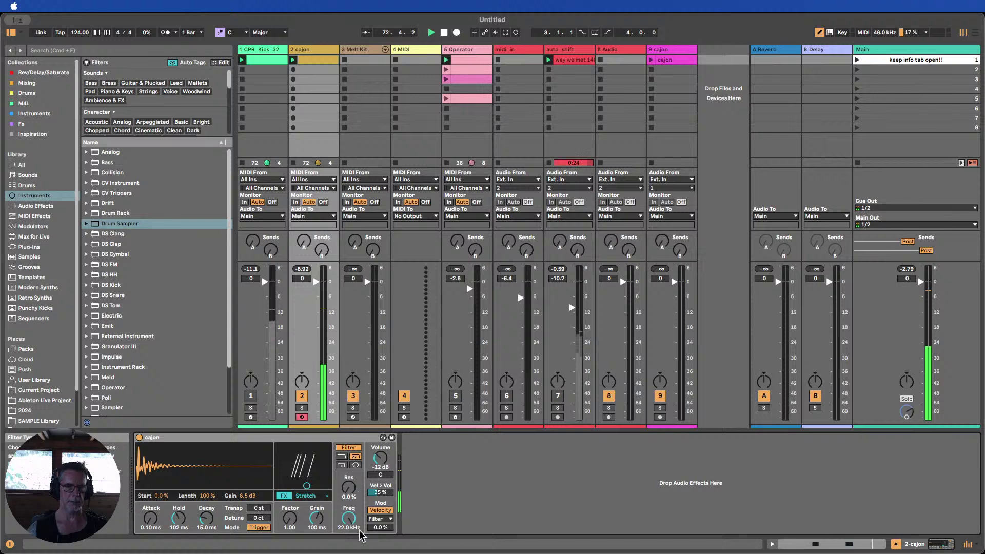
mouse_move(359, 531)
mouse_down()
mouse_move(359, 553)
mouse_move(360, 513)
mouse_up()
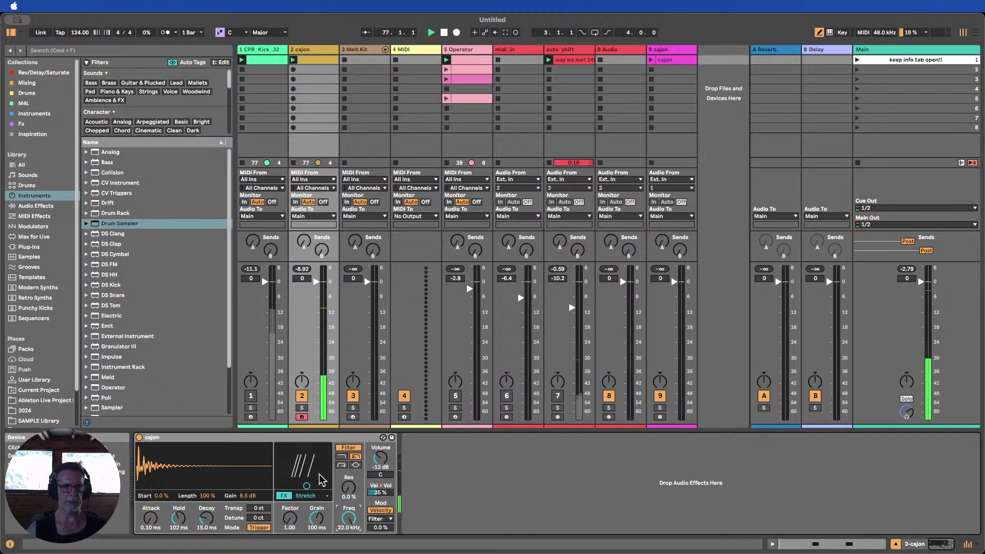
Insert a MIDI track after the cajon track, load Simpler on it, and show Simpler's controls
click(37, 206)
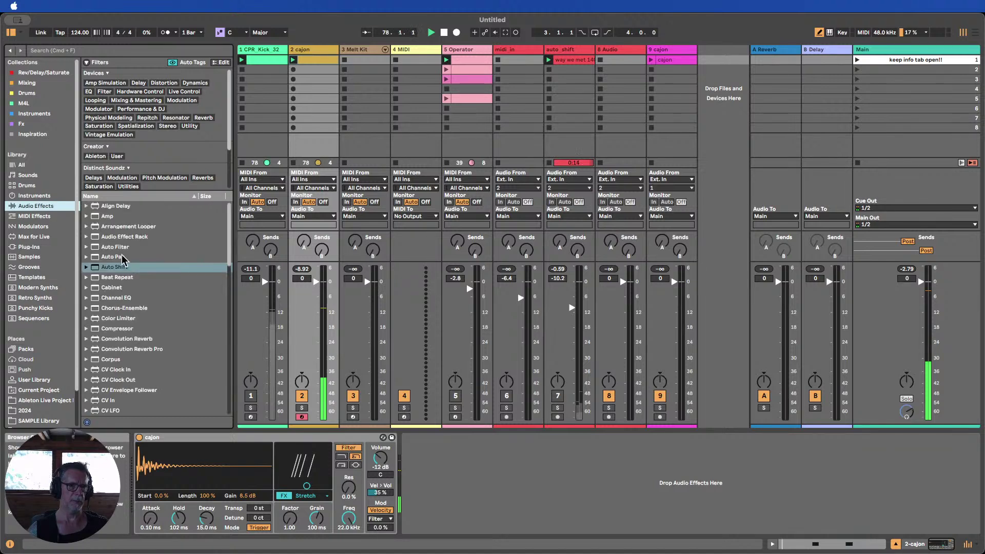
scroll(48, 269, down, 1)
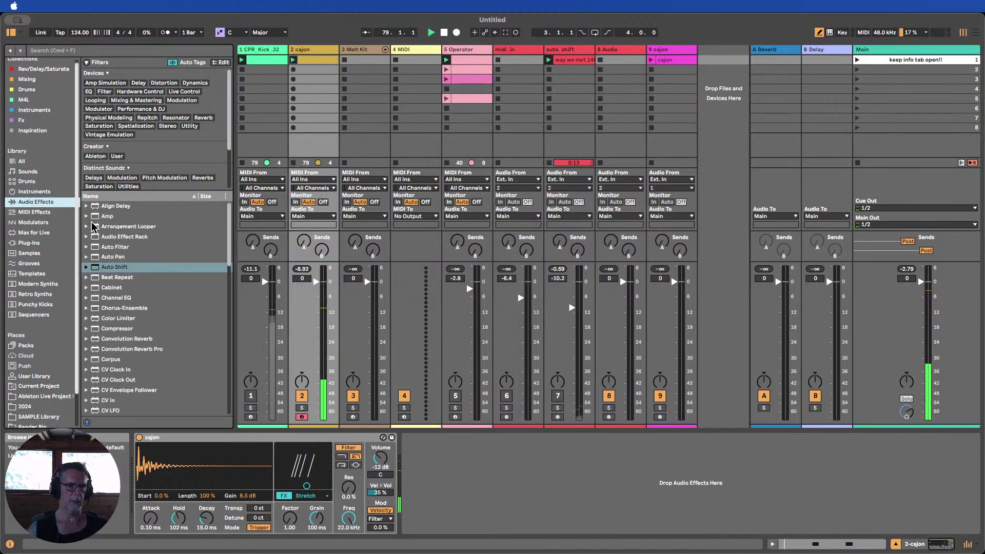
right_click(322, 50)
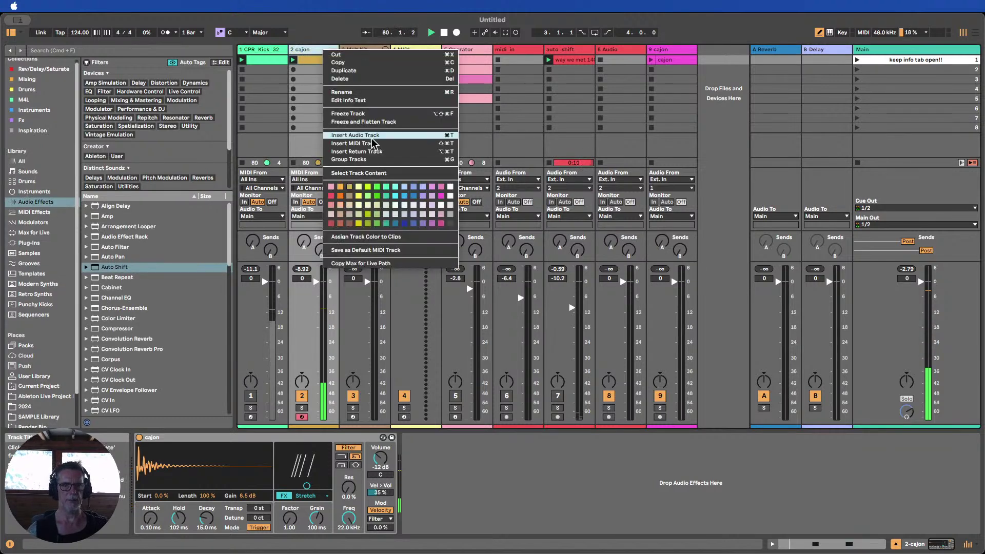
click(372, 144)
click(36, 194)
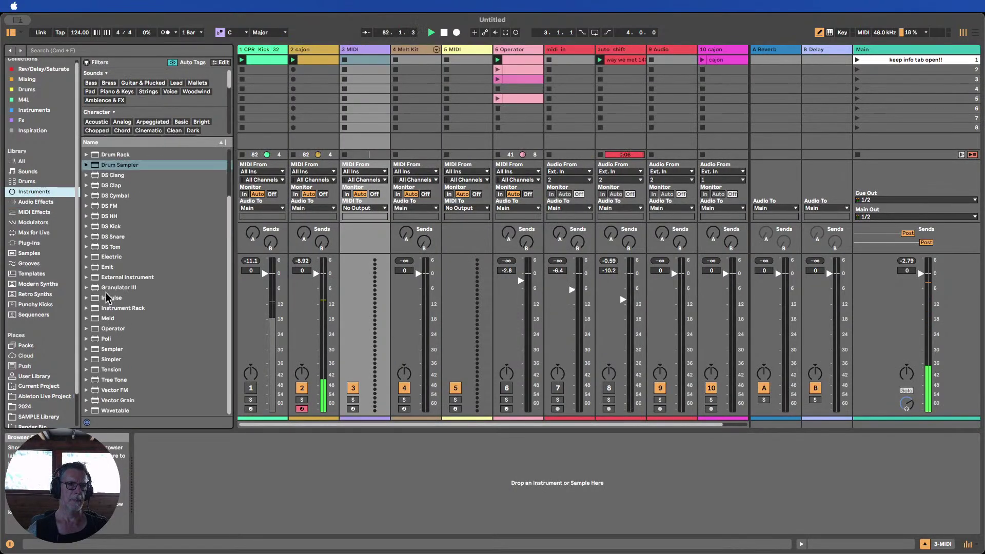
drag(111, 359, 370, 127)
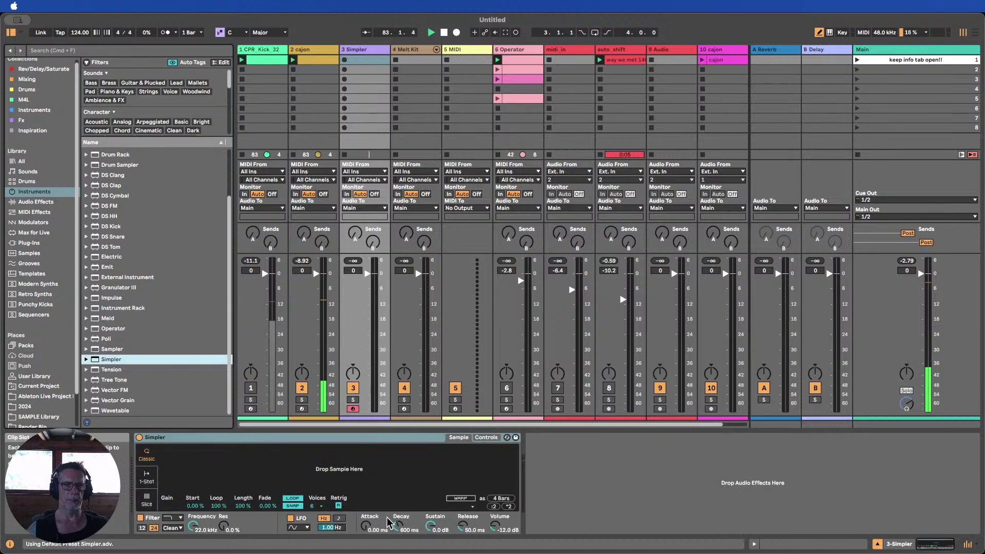
click(488, 437)
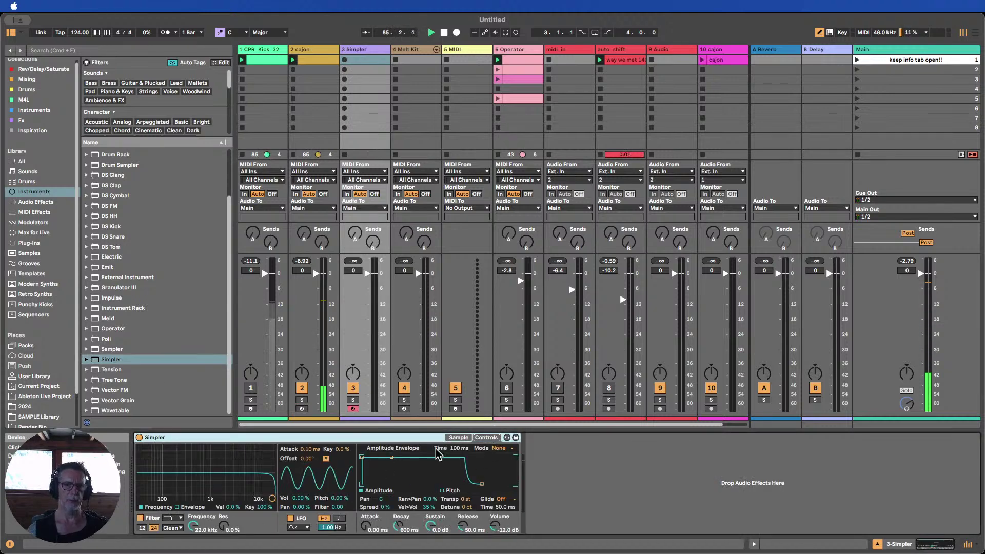
Look at Simpler's sample view, return to the cajon track's Drum Sampler and look through its available playback effects
click(459, 438)
click(307, 49)
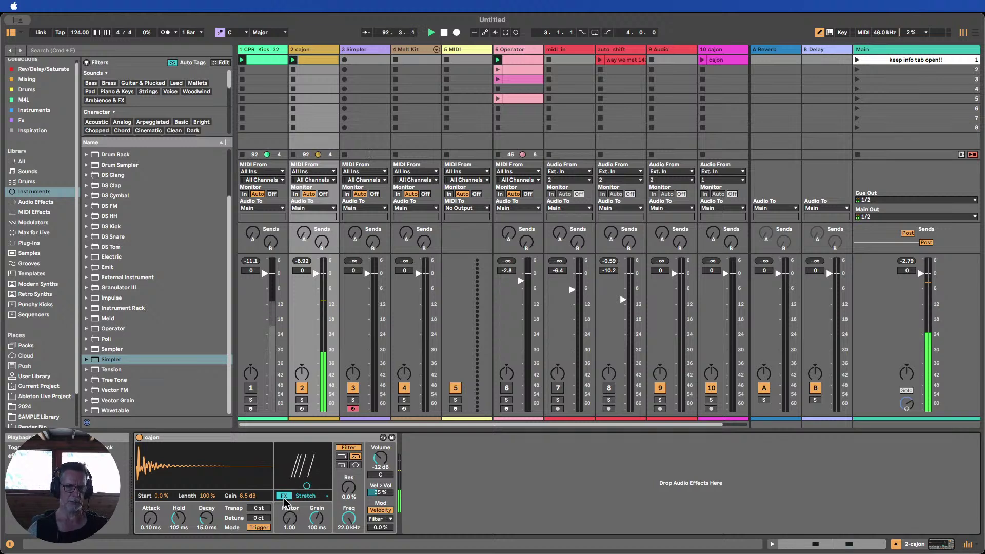
click(310, 497)
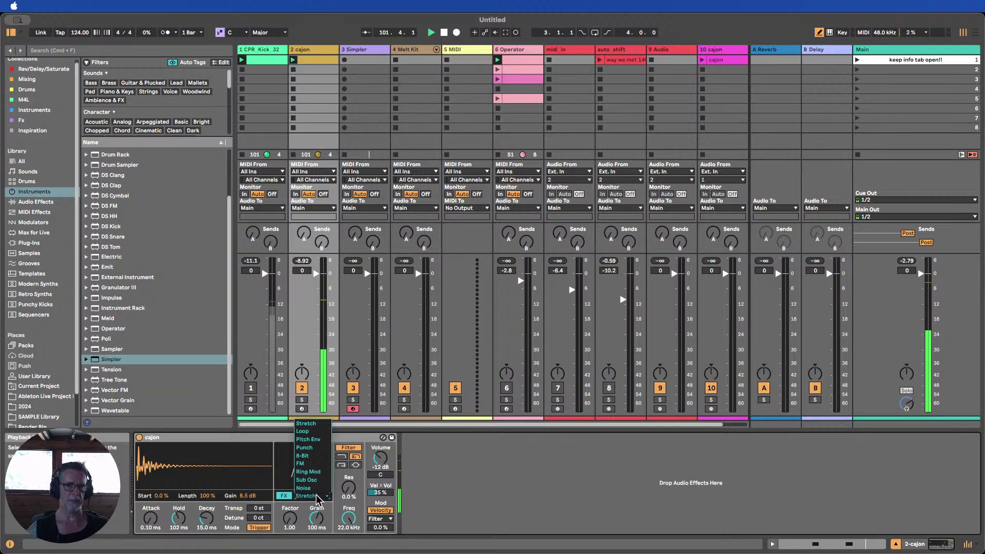
click(446, 520)
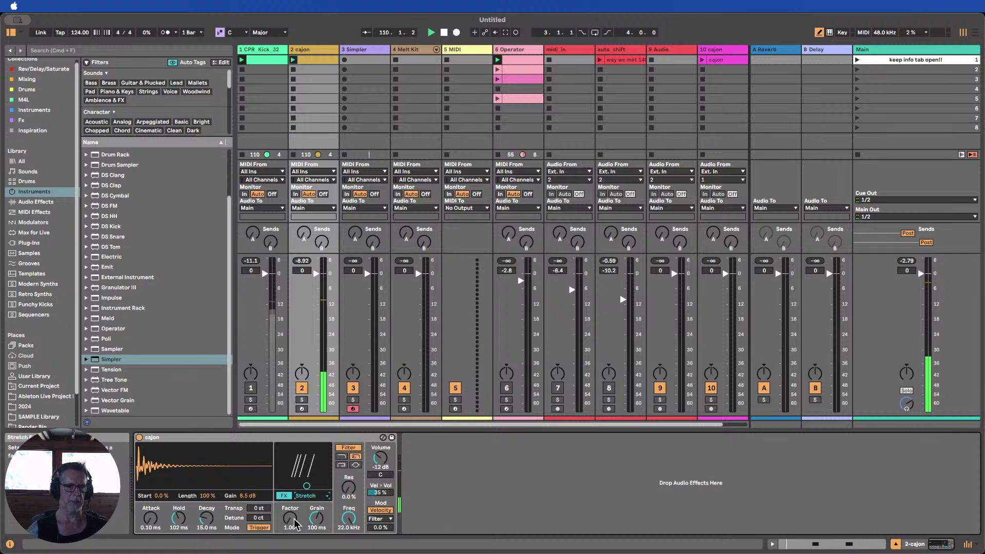
Try out the cajon's Stretch effect on its X/Y pad, finishing at a factor of 4.90 and a grain of 127 ms
drag(306, 485, 304, 458)
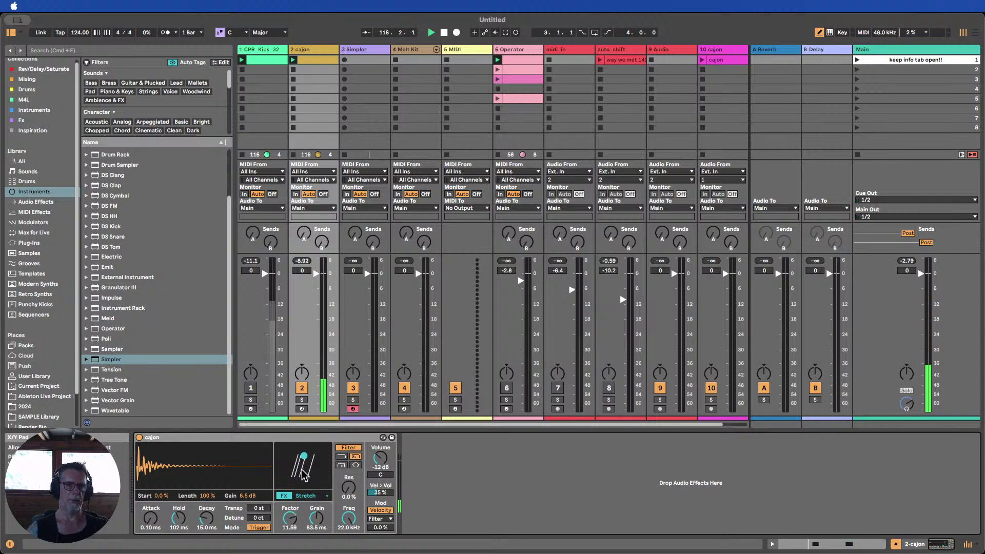
drag(305, 458, 303, 467)
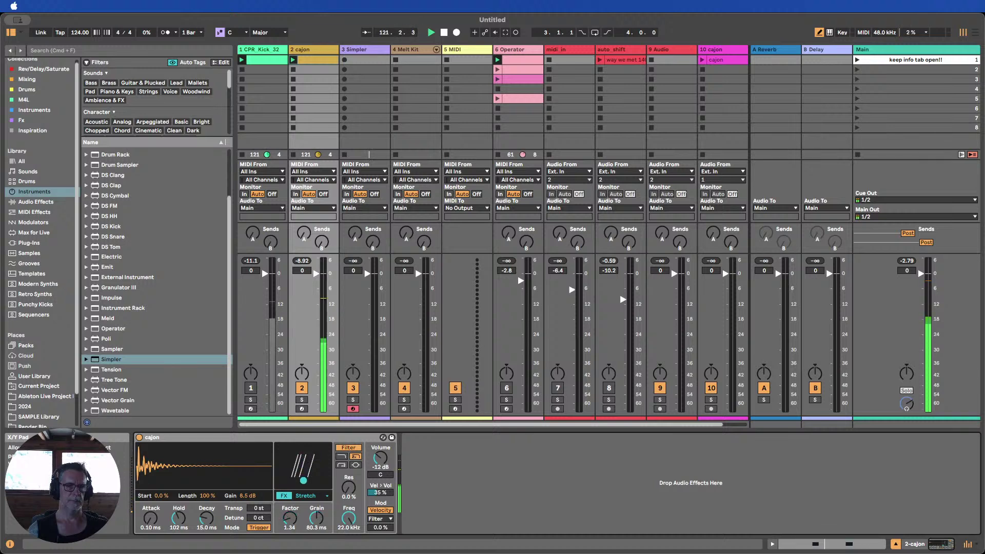
drag(302, 467, 305, 466)
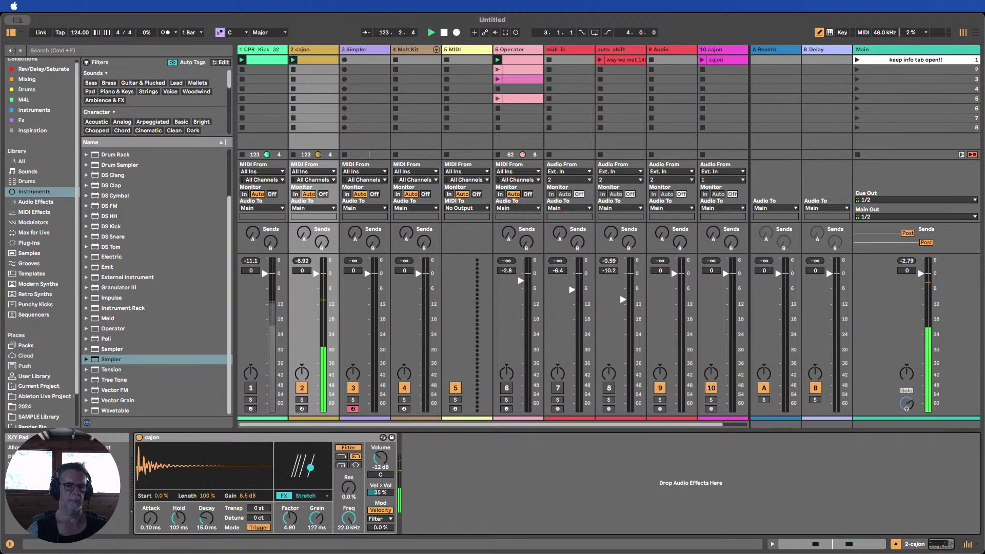
Switch the cajon's playback effect to Loop and set its offset to 12% and length to 20.0 ms
click(308, 496)
click(303, 430)
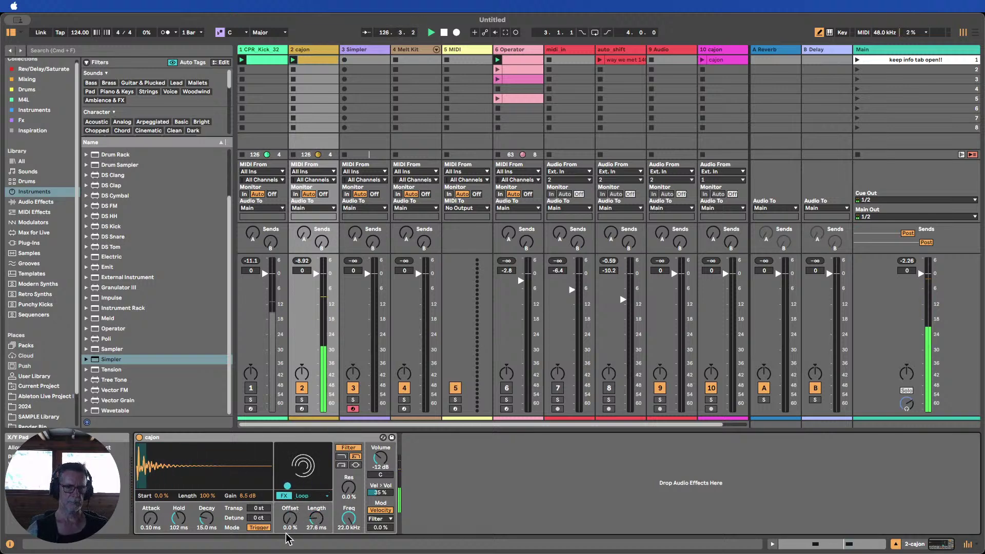
drag(290, 486, 289, 486)
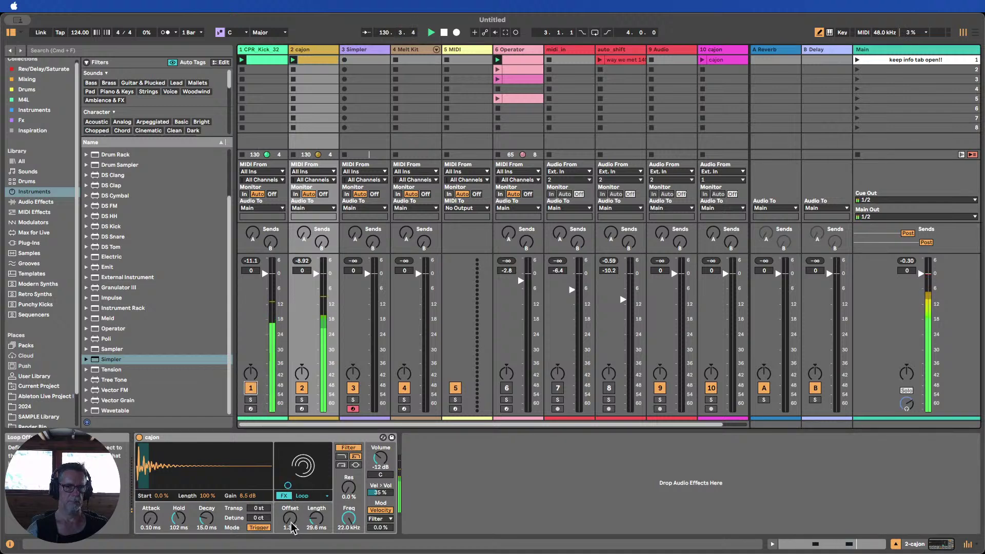
mouse_move(293, 528)
mouse_down()
mouse_move(293, 508)
mouse_move(292, 528)
mouse_move(316, 523)
mouse_move(316, 536)
mouse_move(290, 515)
mouse_move(316, 513)
mouse_move(259, 511)
mouse_up()
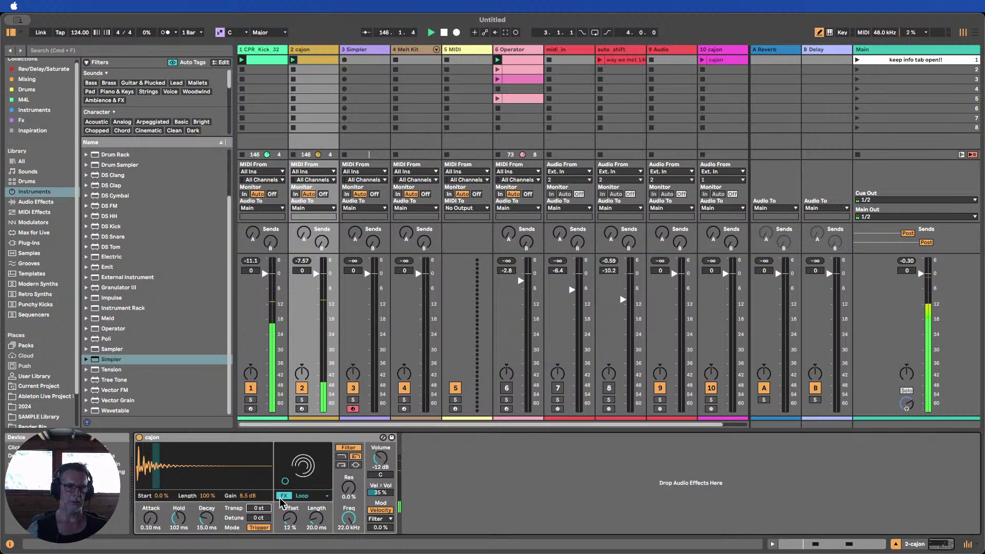
Compare the cajon's Stretch playback effect with Loop, finishing on Loop
click(305, 496)
click(308, 430)
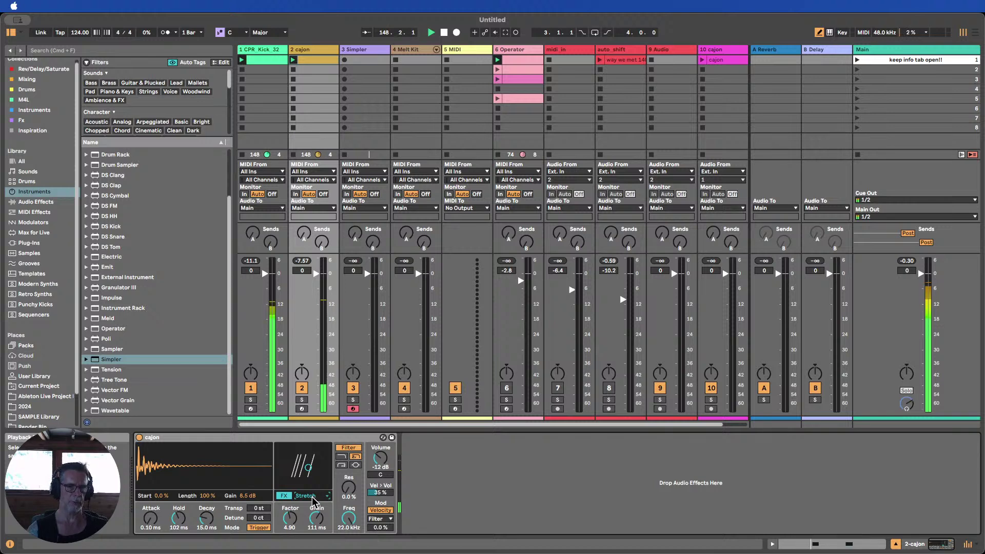
click(311, 497)
click(308, 423)
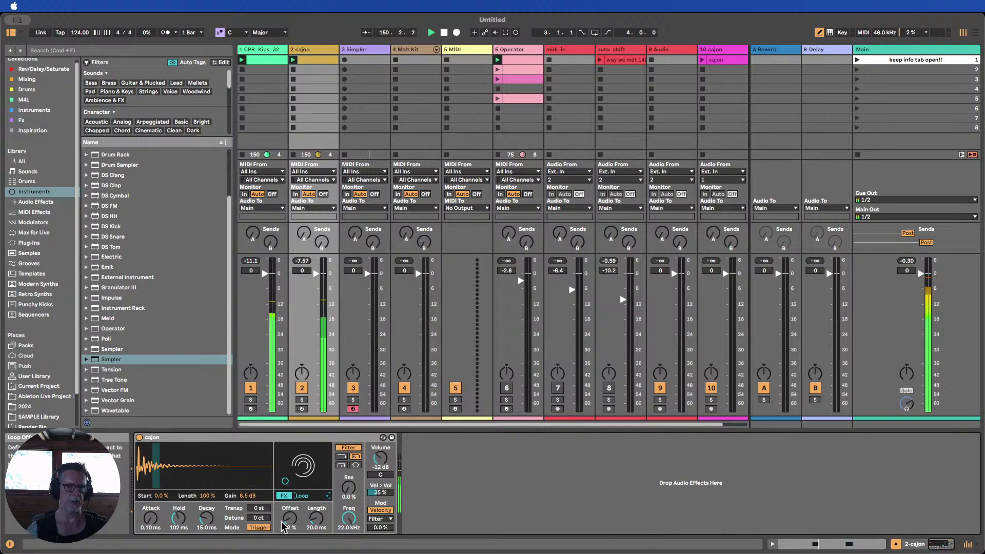
Set the cajon's Loop offset to 5.6% and length to 26.3 ms, with an envelope hold of 698 ms
mouse_move(318, 526)
mouse_down()
mouse_move(318, 512)
mouse_move(318, 526)
mouse_up()
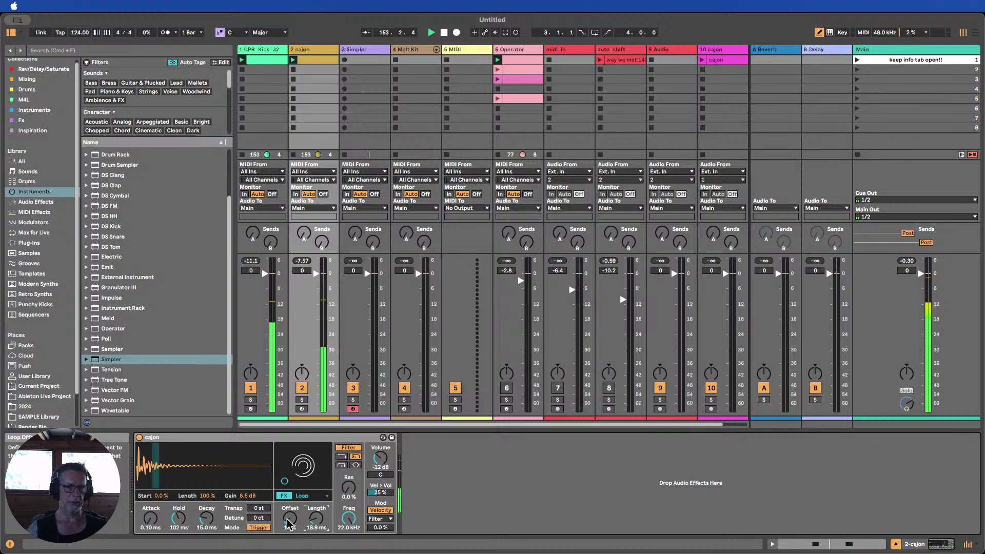
drag(290, 519, 291, 513)
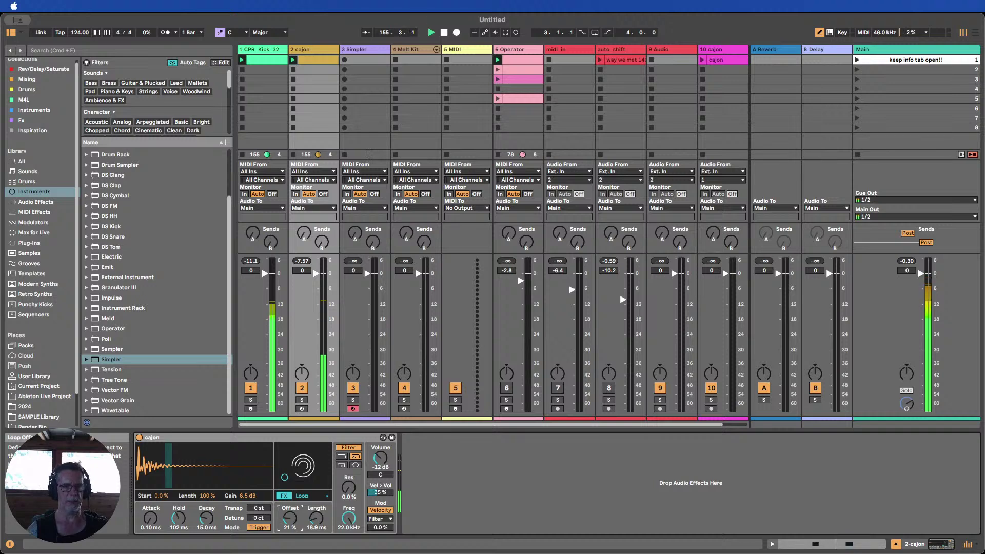
drag(315, 519, 289, 528)
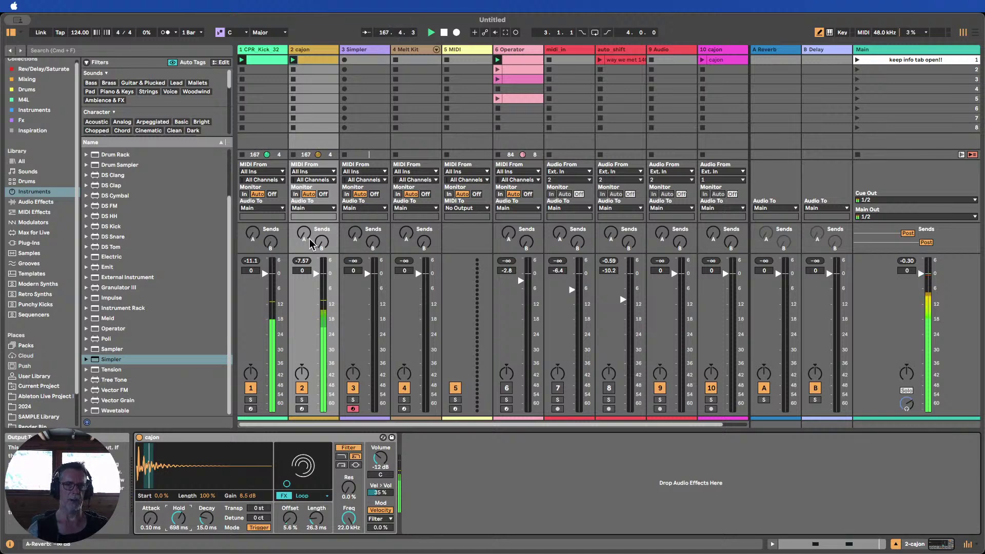
Raise the cajon track's Reverb send to about -6.7 dB and its Delay send to -6.0 dB
drag(304, 235, 304, 206)
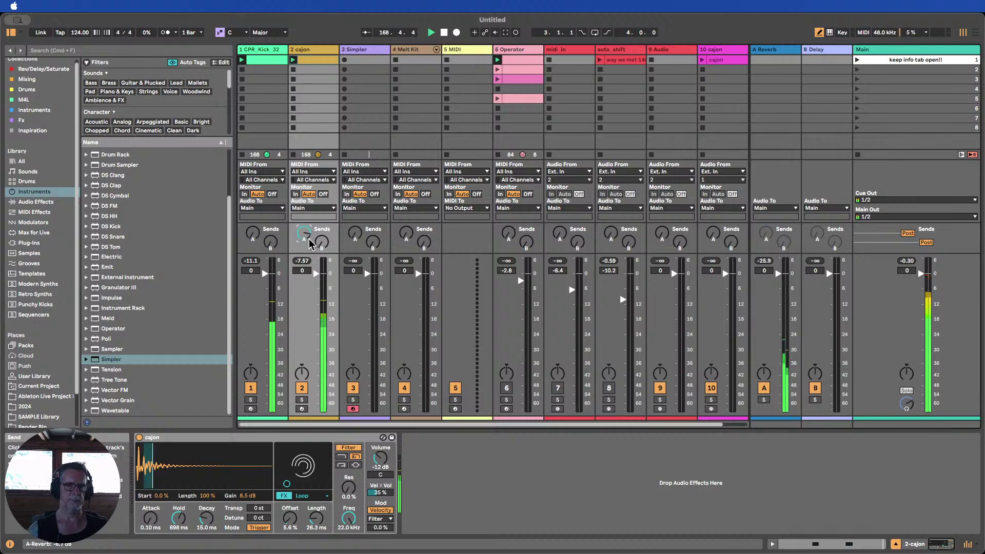
drag(311, 239, 312, 246)
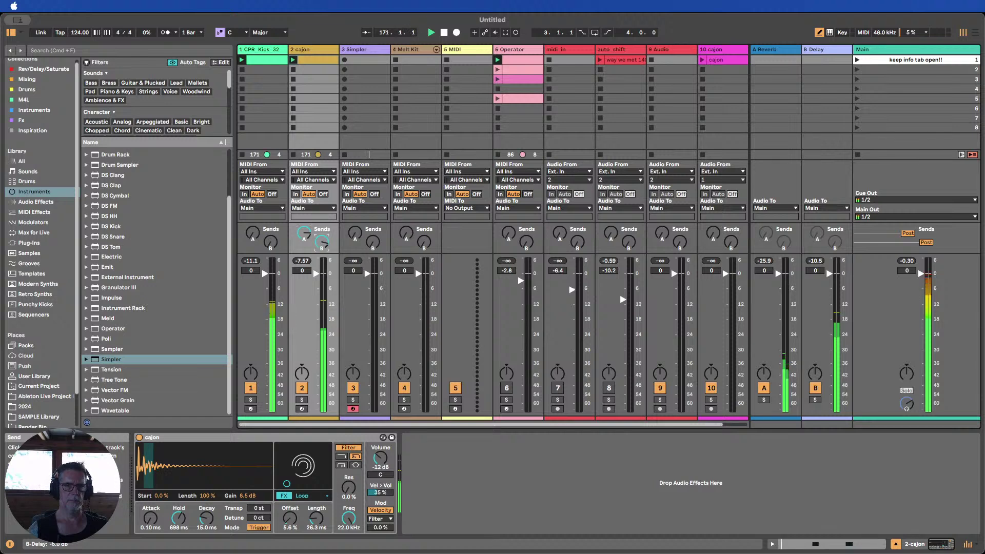
Shorten the cajon Drum Sampler's envelope to a hold of 173 ms and a decay of 11.5 ms
drag(179, 518, 206, 523)
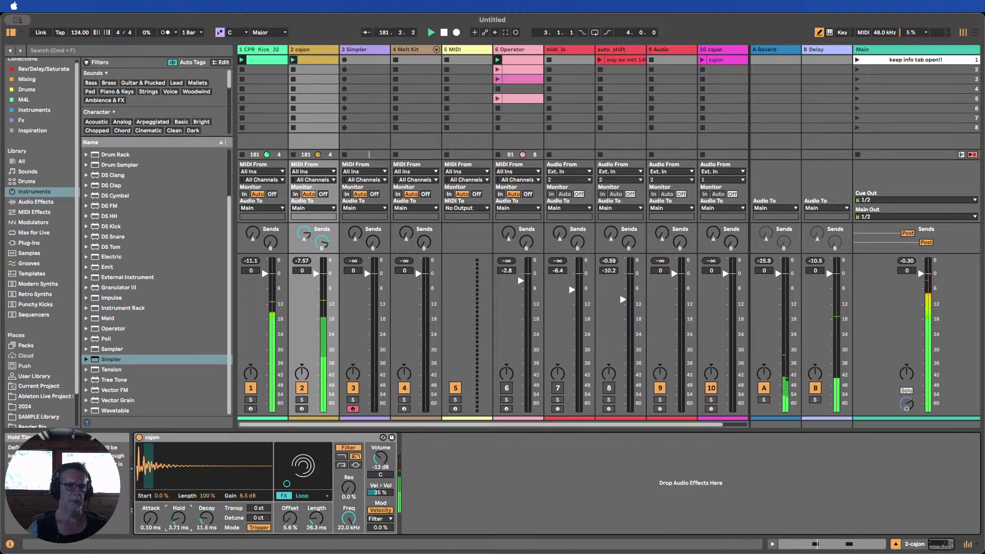
drag(178, 518, 179, 507)
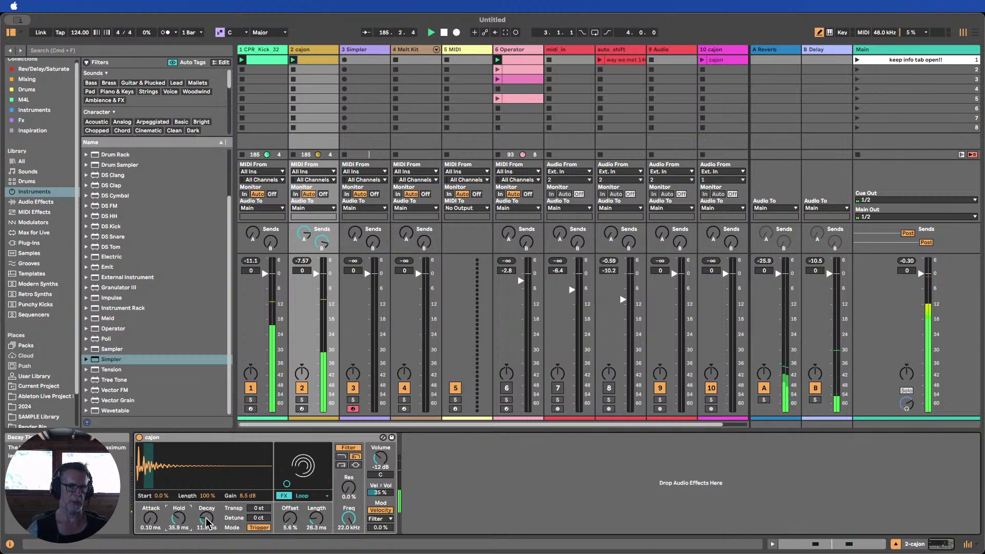
drag(179, 519, 178, 493)
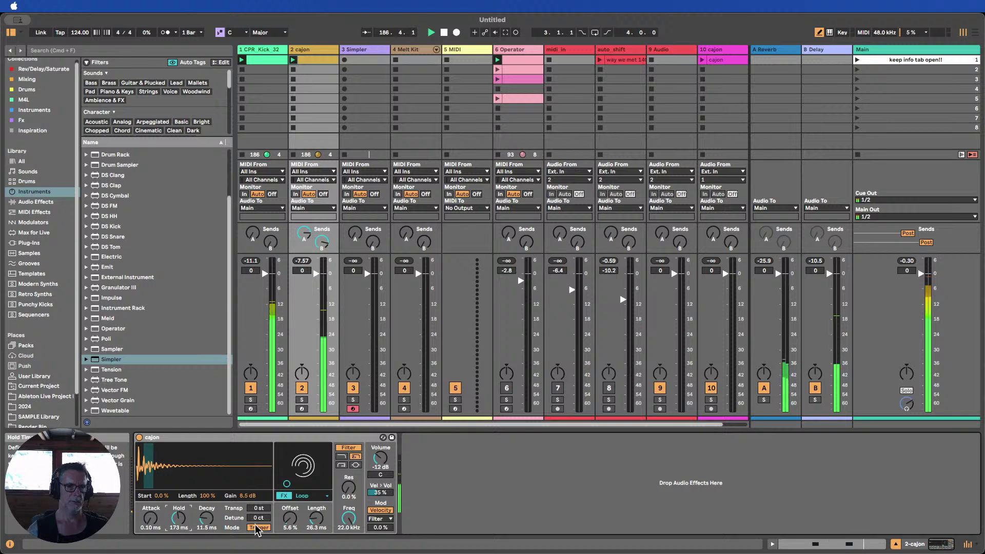
Mute the kick track, then generate a Rhythm pattern in a new clip in the cajon track's second slot and launch it
click(250, 388)
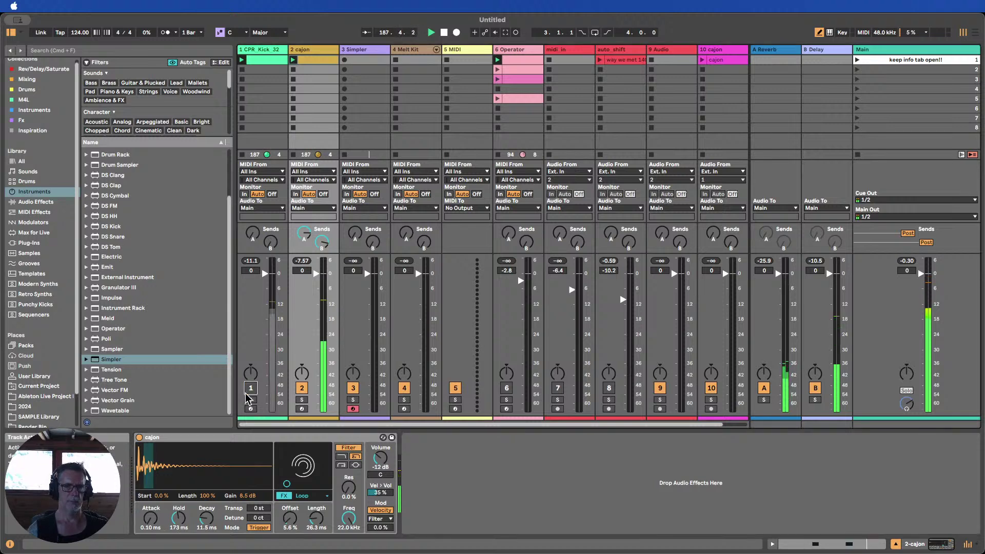
double_click(314, 69)
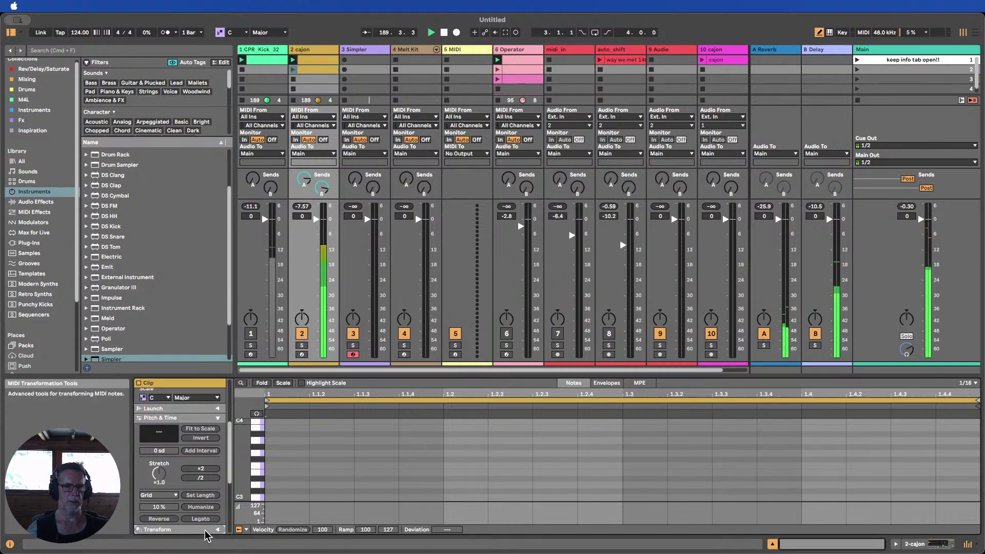
scroll(210, 493, down, 5)
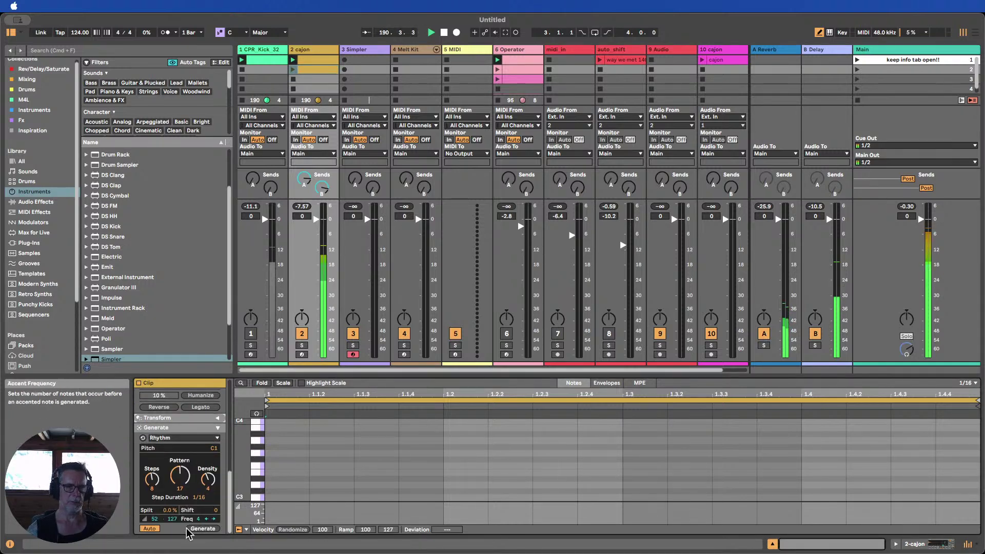
click(203, 529)
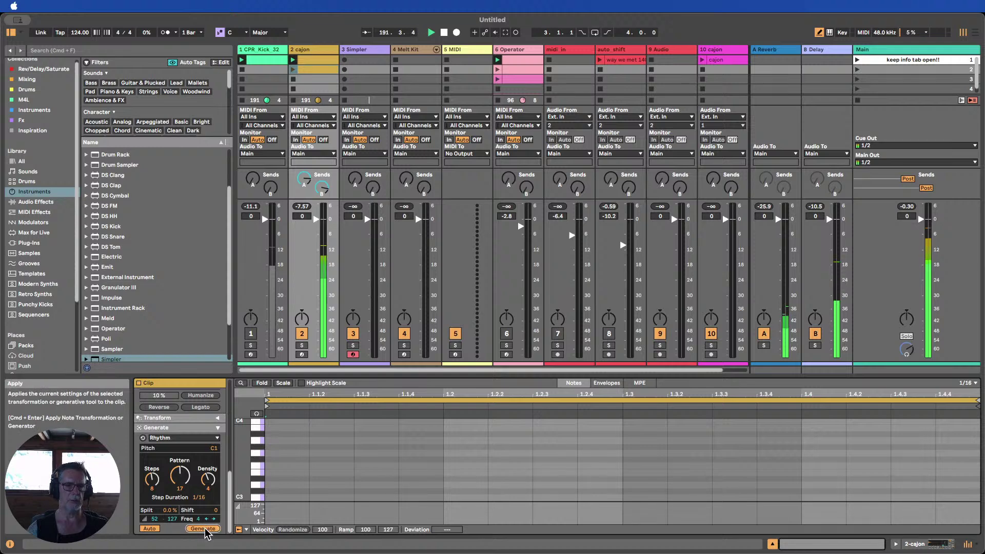
click(291, 69)
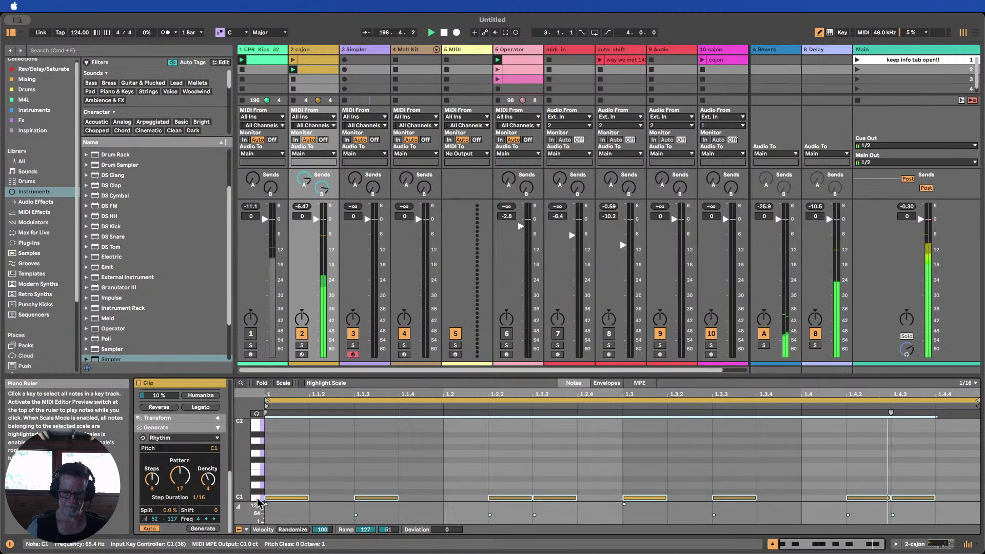
Transpose the generated cajon notes up two octaves and set the Rhythm generator's pitch to C3 with pattern 10
key(shift+Up)
key(shift+Up)
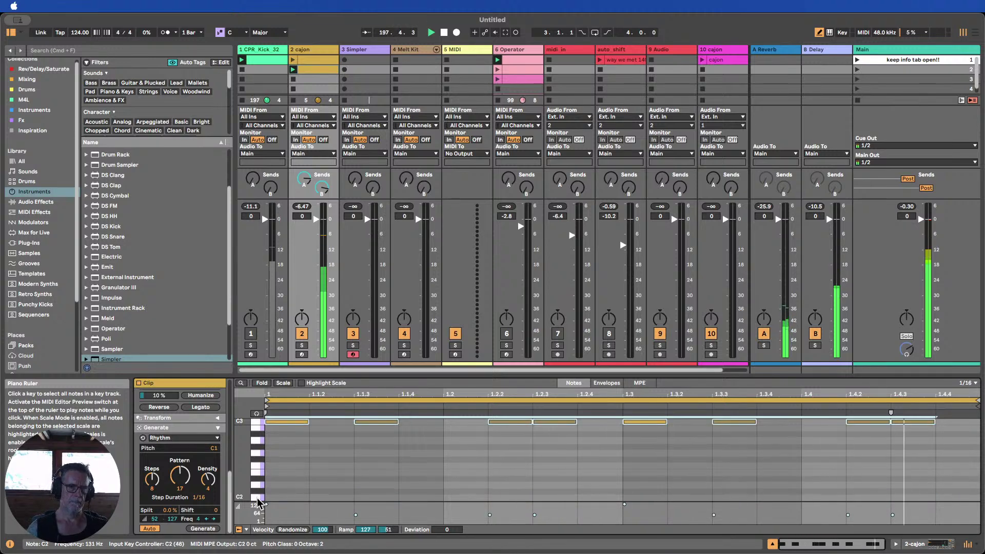
drag(160, 452, 160, 443)
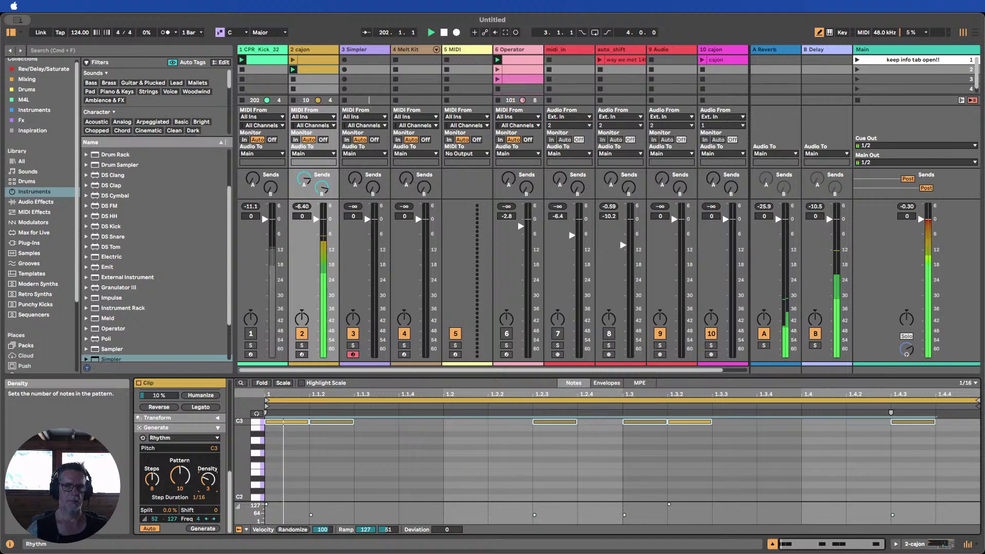
Set the Rhythm generator to 10 steps, pattern 53 and density 5, and unmute the kick track
drag(207, 478, 208, 476)
key(super+z)
key(super+z)
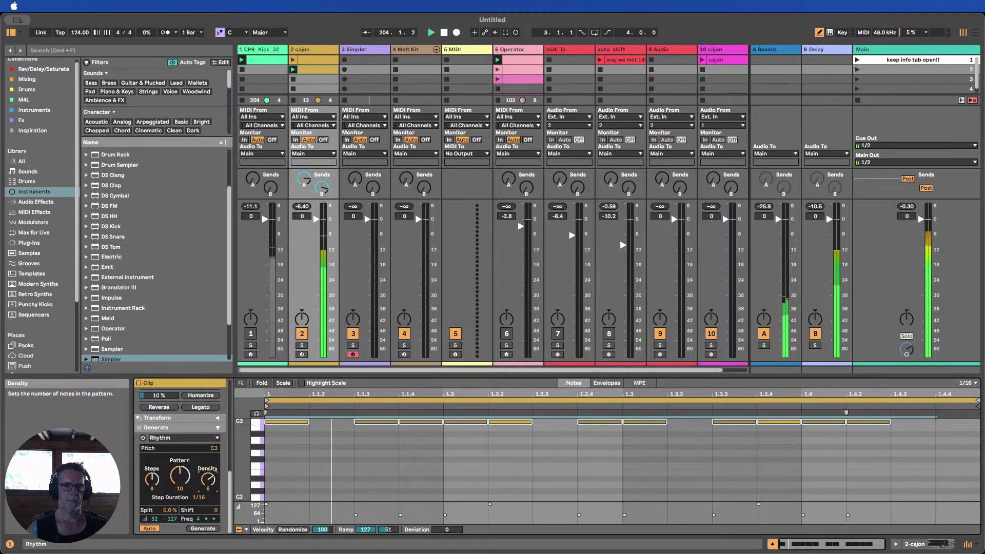
drag(152, 479, 152, 488)
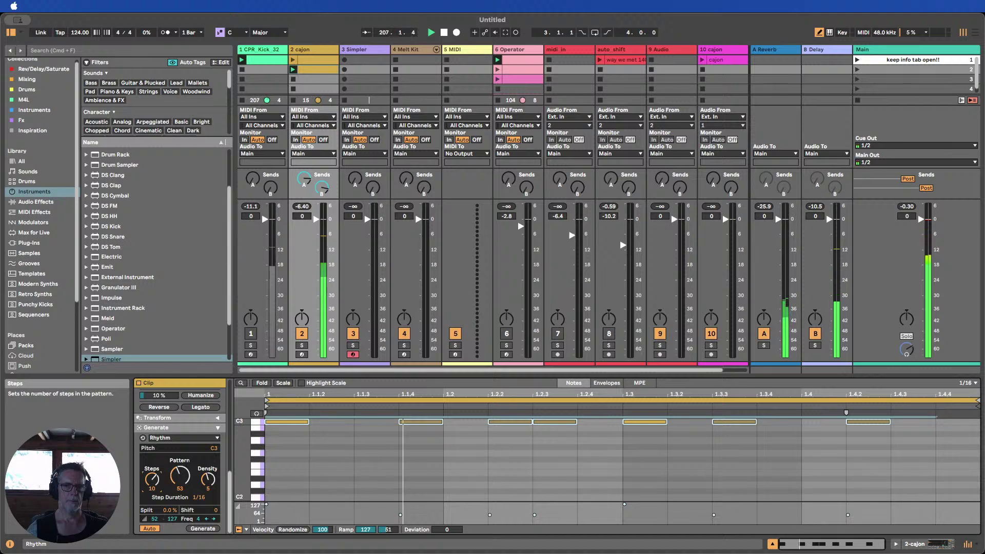
click(251, 333)
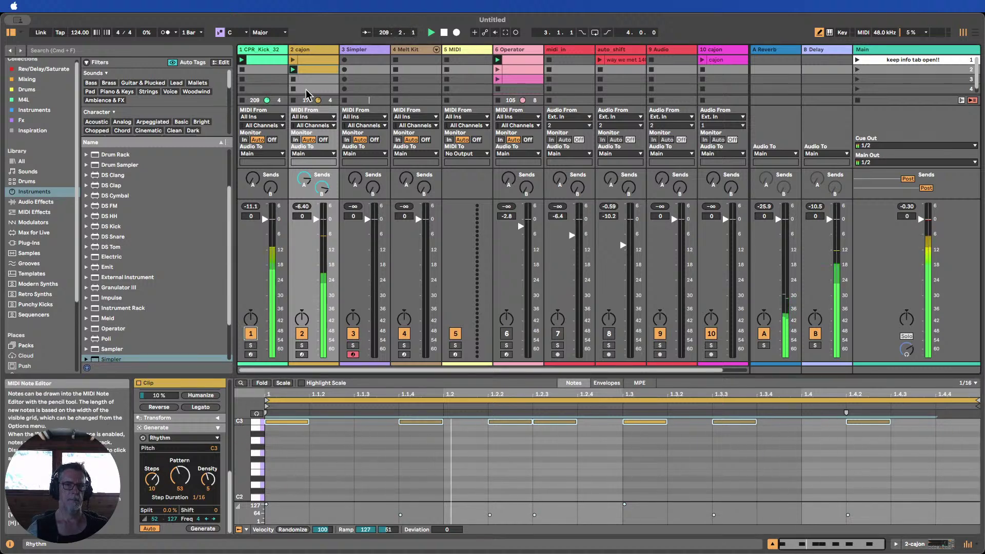
Switch the cajon Drum Sampler's playback effect to Stretch with a factor of 16.01 and a grain of 18.5 ms
click(313, 52)
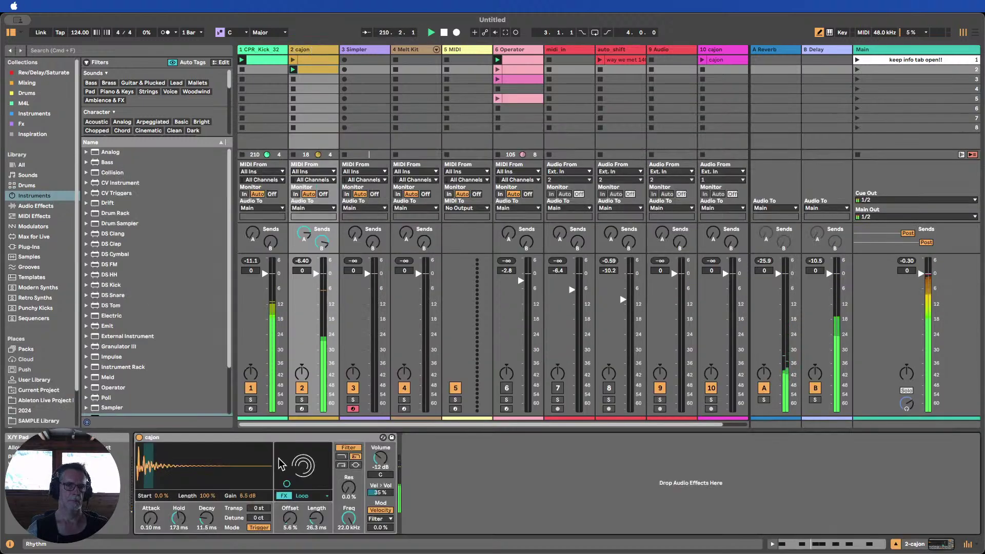
click(310, 496)
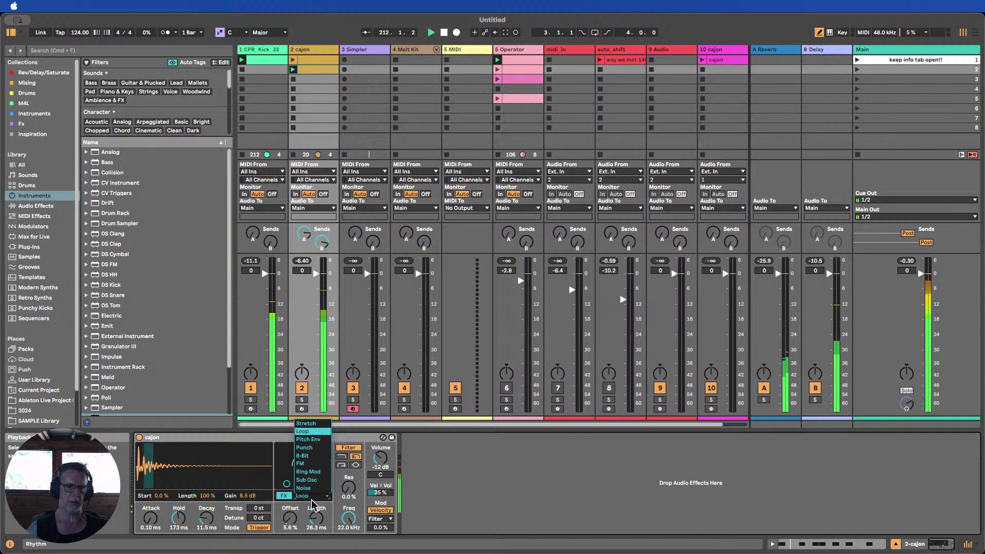
click(305, 424)
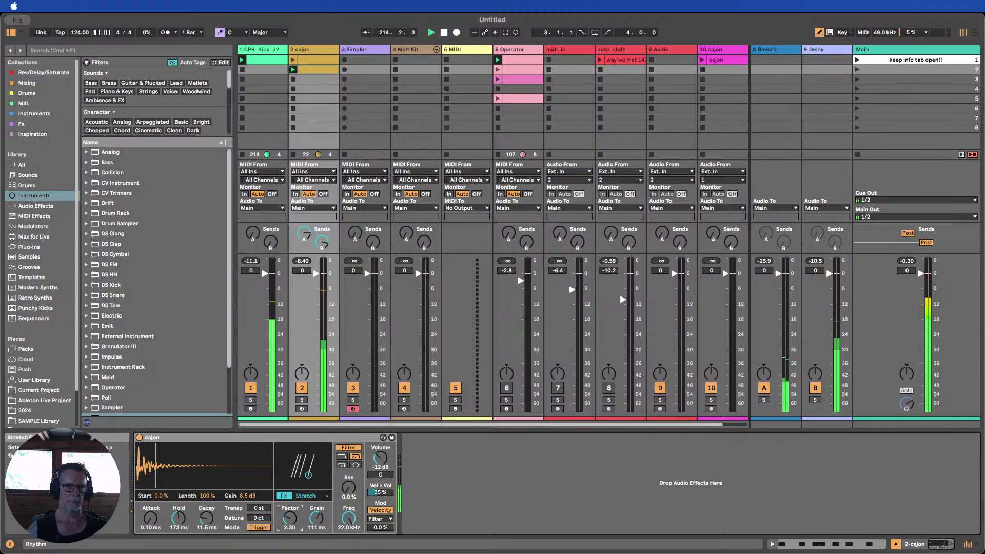
drag(290, 518, 290, 514)
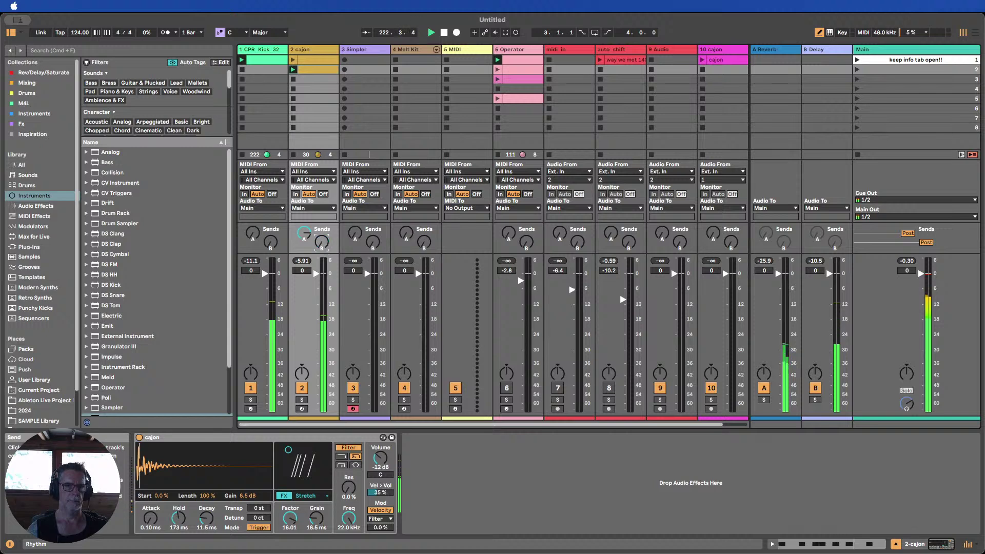
Zero the cajon track's reverb send and add Hybrid Reverb after its Drum Sampler with a dry/wet of 25%
click(302, 232)
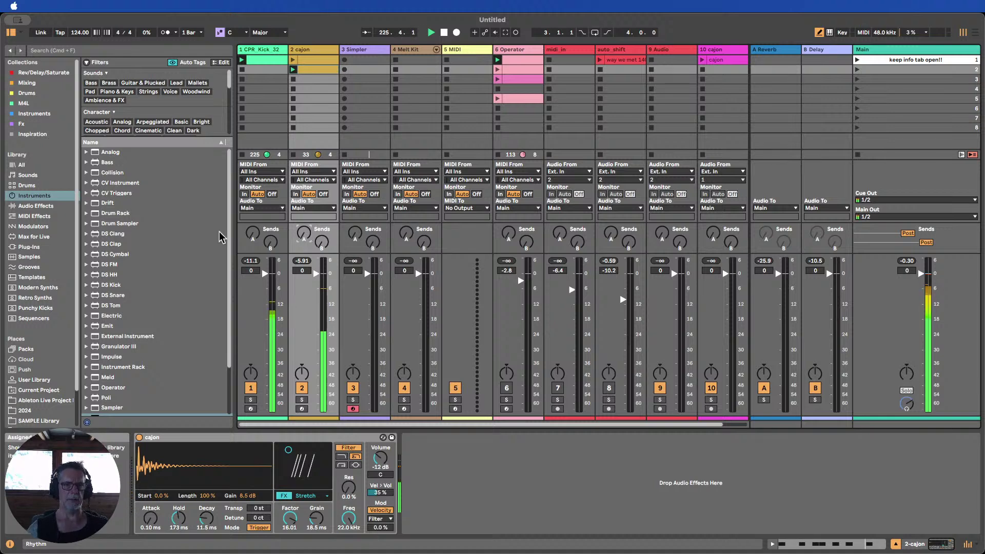
click(45, 206)
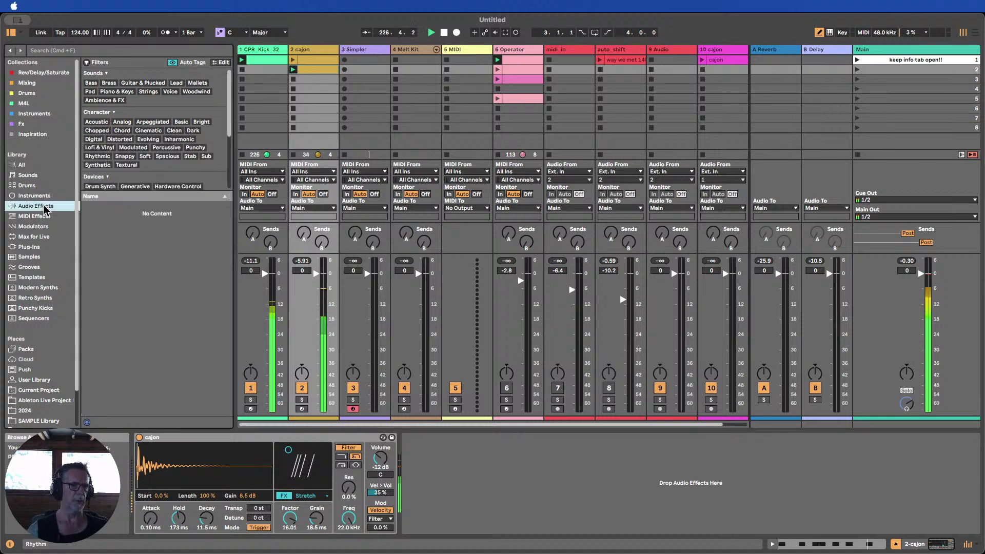
scroll(149, 262, down, 8)
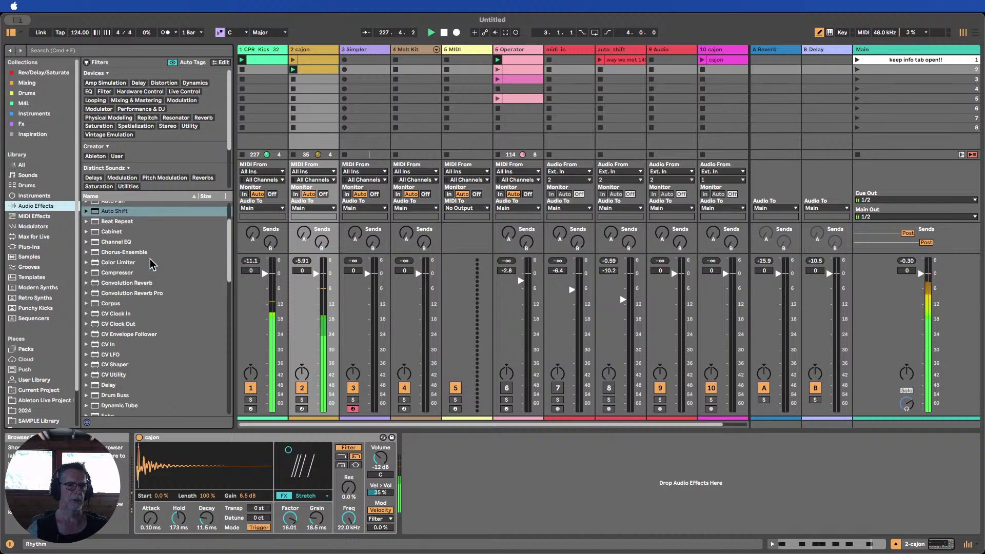
drag(121, 361, 532, 468)
drag(725, 522, 725, 538)
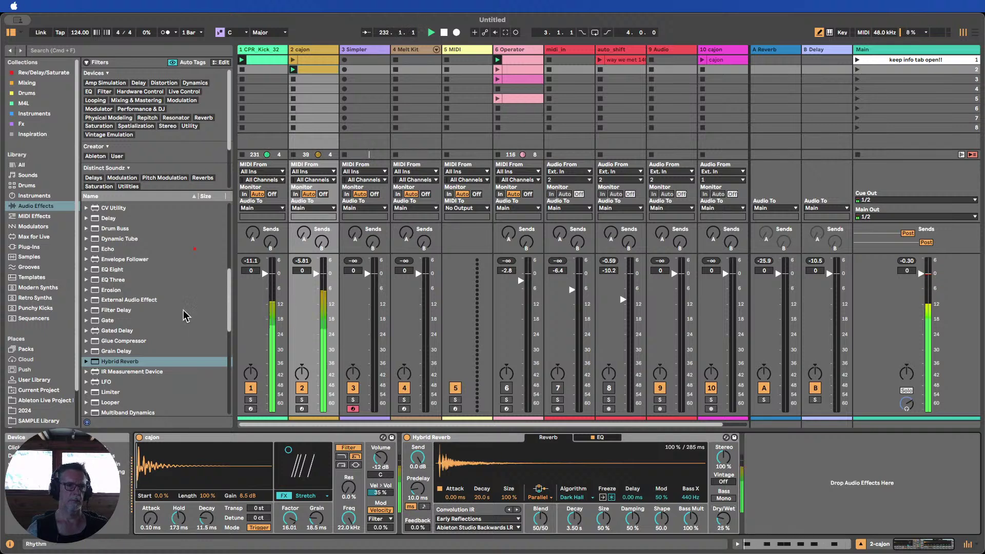
Insert Echo between the cajon Drum Sampler and Hybrid Reverb, with a dry/wet of 22%
scroll(149, 306, down, 1)
scroll(123, 318, up, 2)
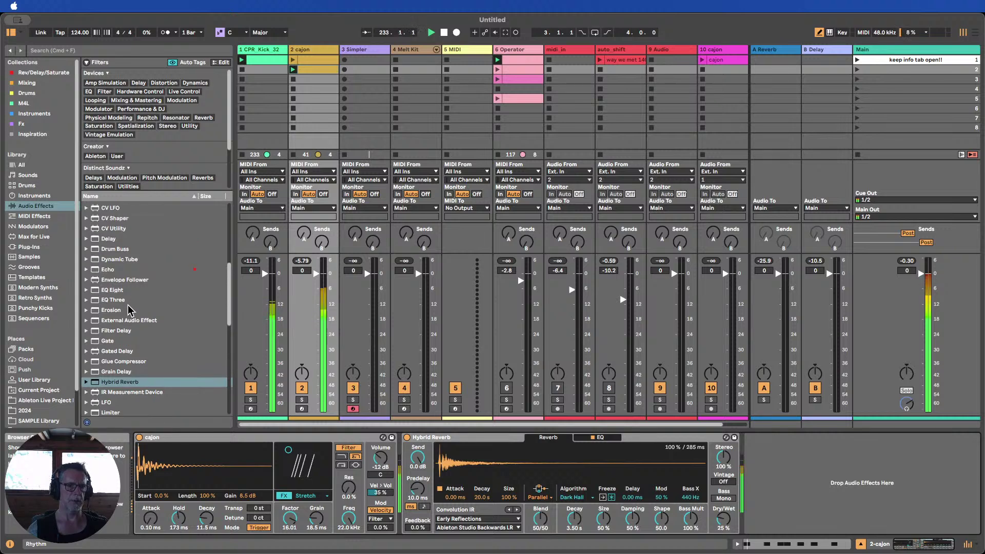
drag(102, 271, 401, 454)
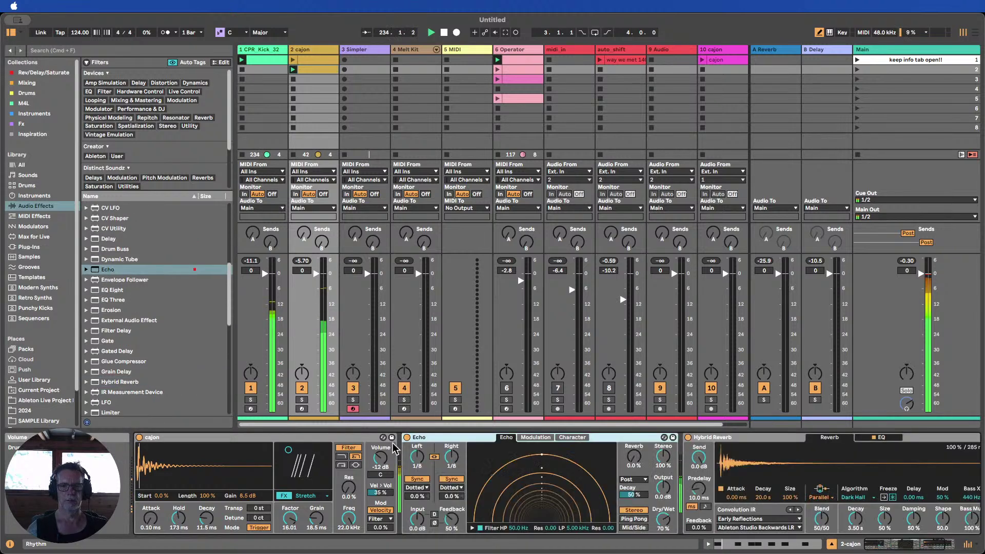
drag(663, 519, 664, 528)
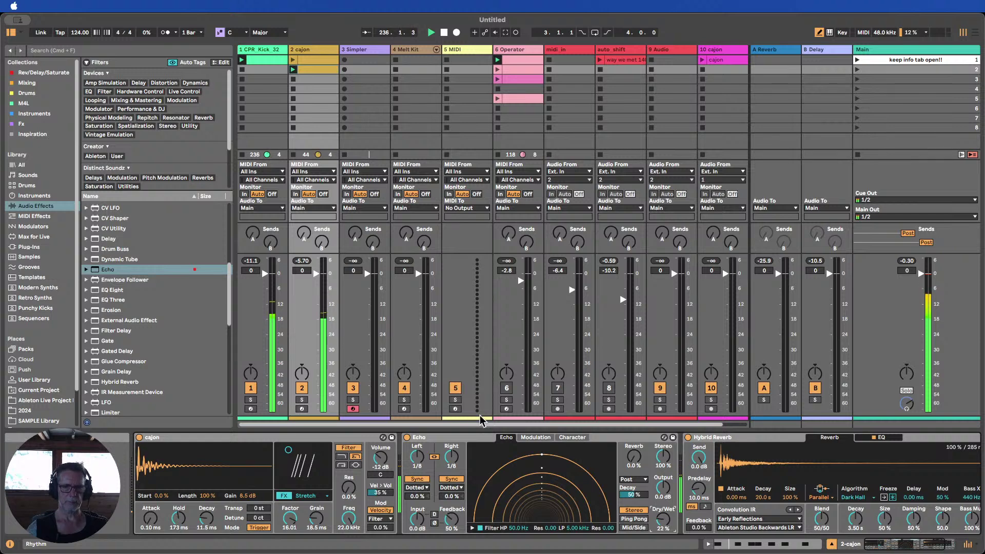
Collapse the Echo and Hybrid Reverb devices on the cajon track and switch both effects on
double_click(435, 436)
double_click(483, 436)
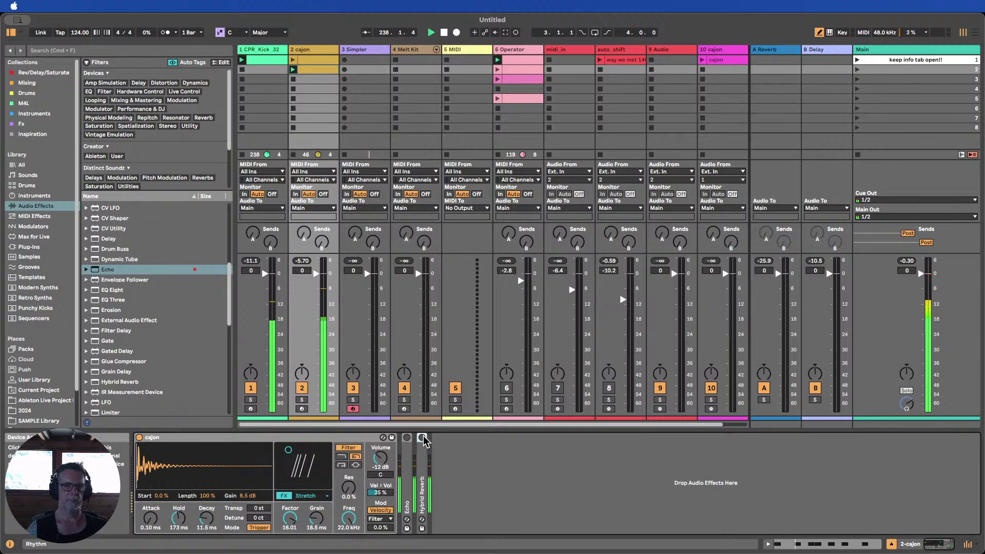
click(422, 437)
click(407, 437)
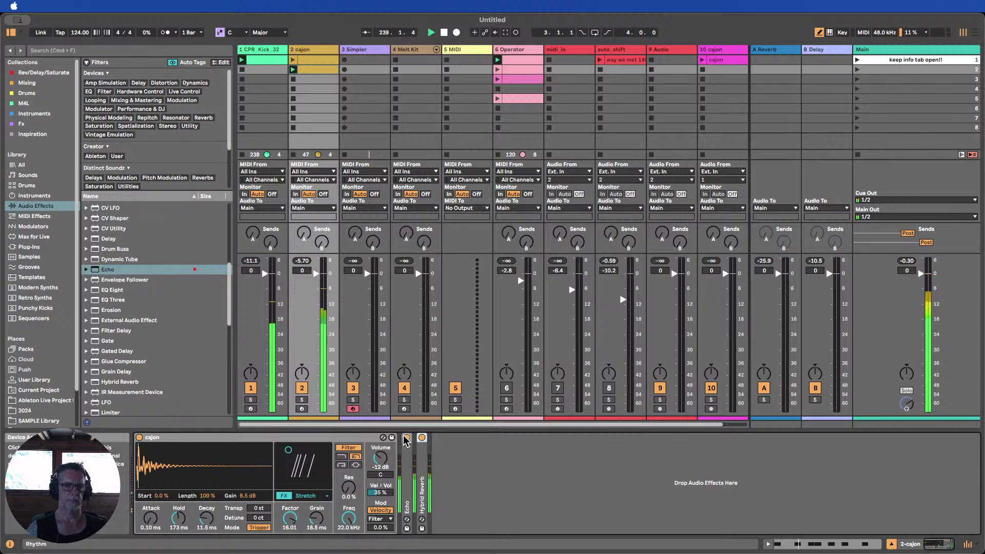
Switch the cajon's playback effect to Pitch Env with an amount of 71% and a decay of 279 ms
click(306, 495)
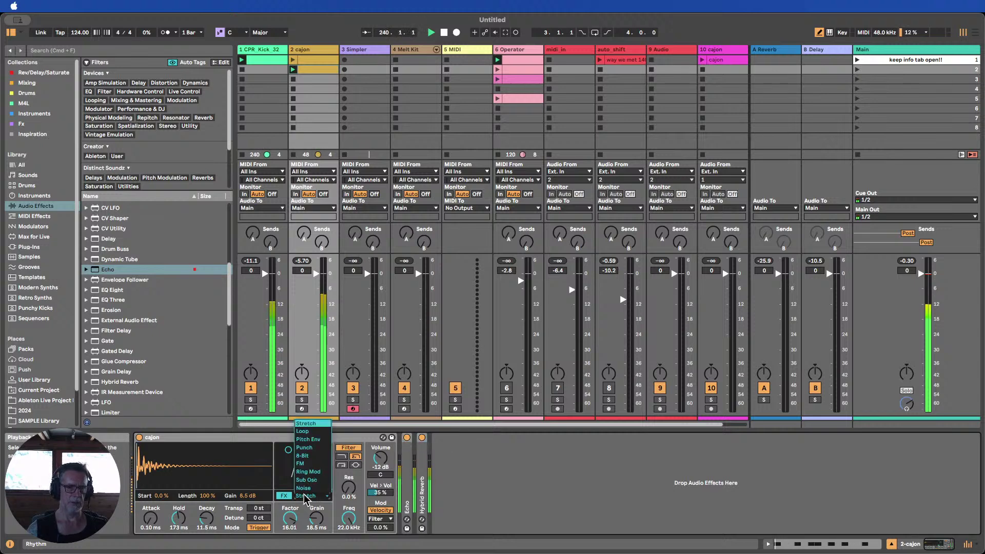
click(314, 443)
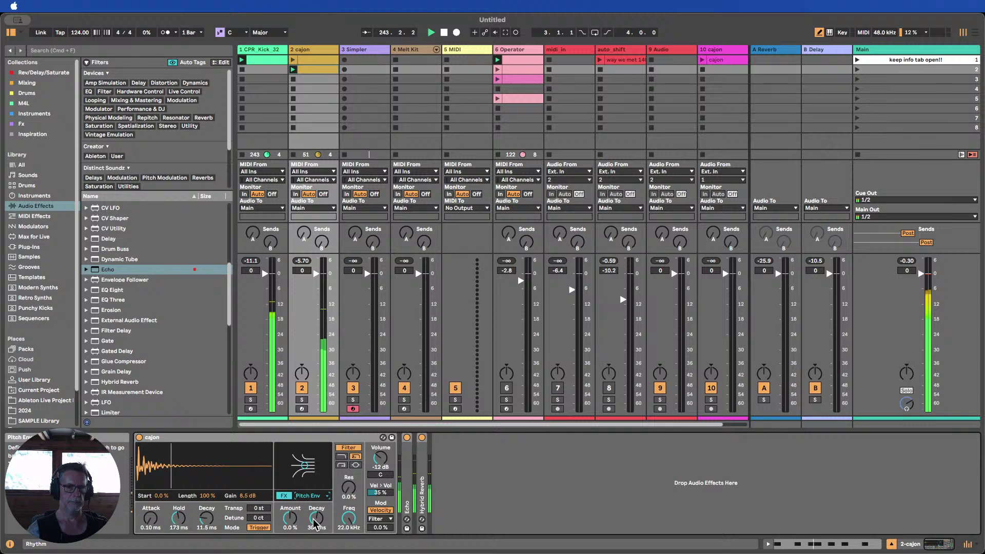
mouse_move(315, 524)
mouse_down()
mouse_move(315, 549)
mouse_move(314, 540)
mouse_up()
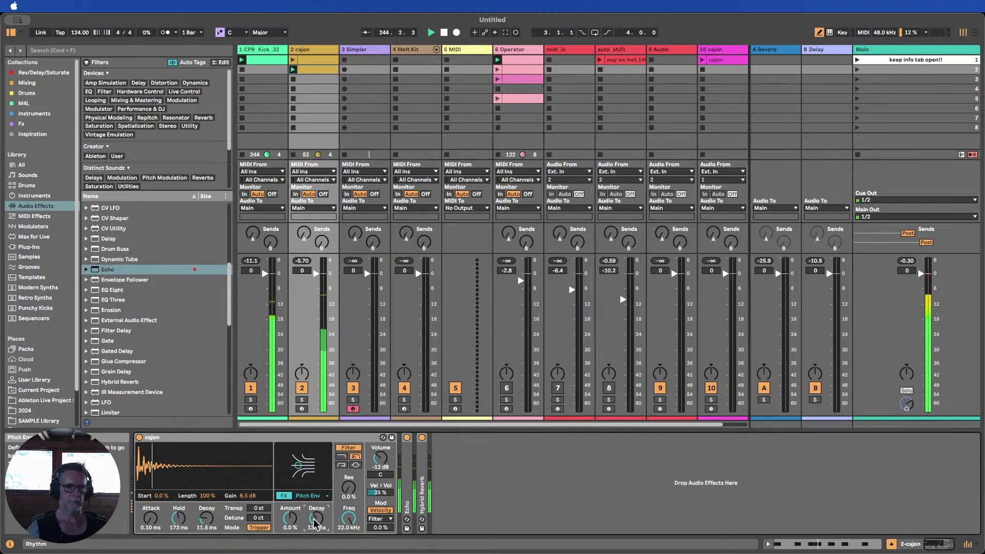
drag(303, 469, 305, 451)
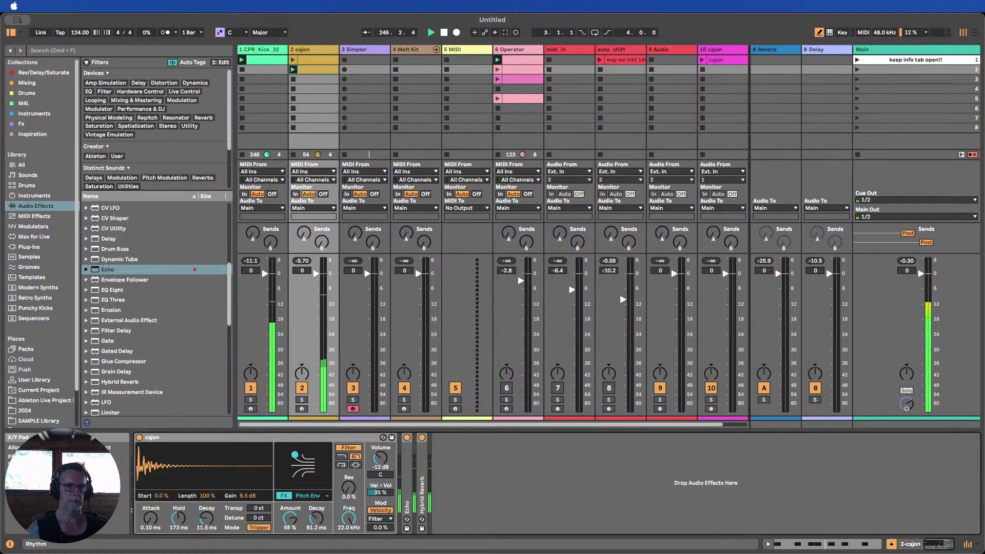
drag(287, 456, 296, 452)
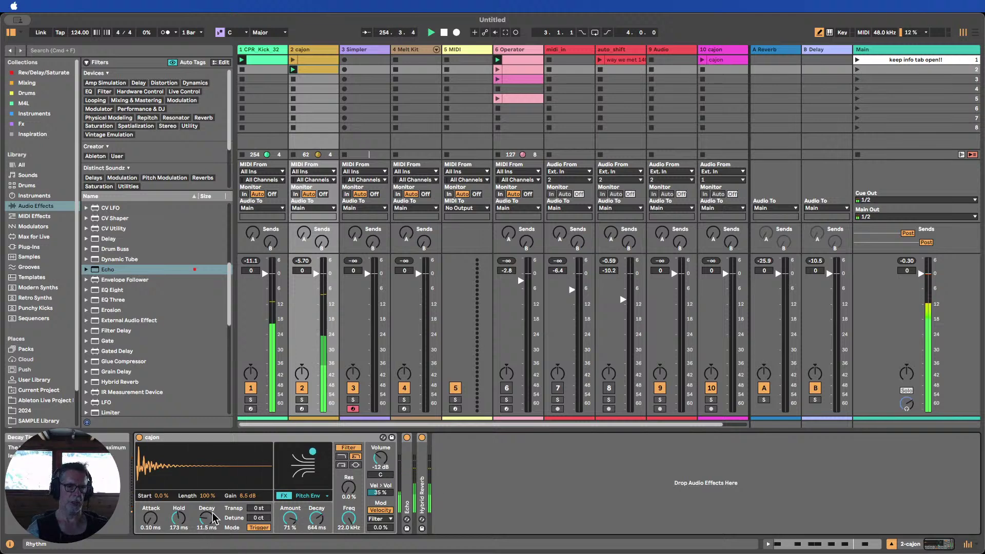
drag(313, 453, 308, 451)
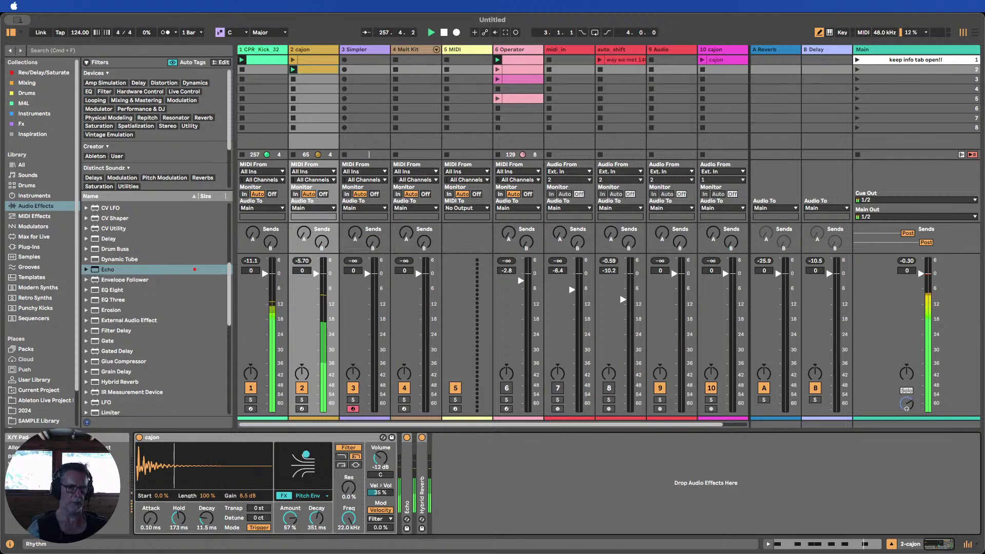
drag(303, 460, 306, 451)
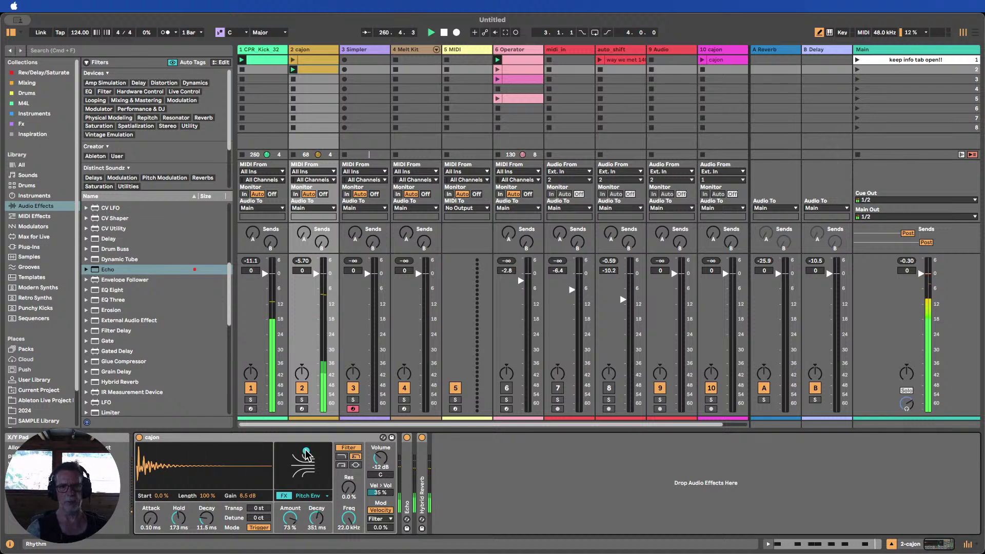
drag(307, 454, 307, 459)
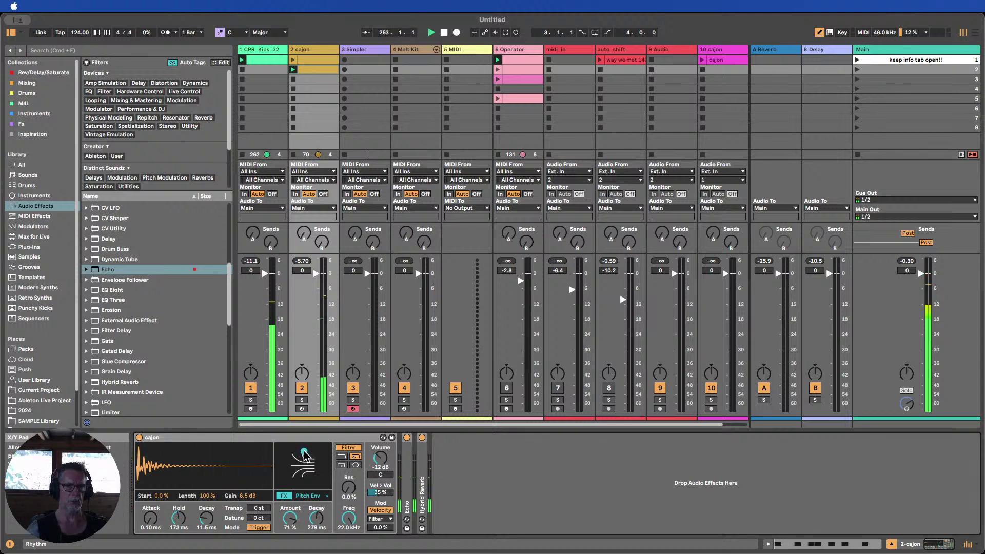
Set the cajon's volume envelope to 173 ms hold and 1.99 s decay, and the Pitch Env amount to 47%
drag(178, 519, 178, 523)
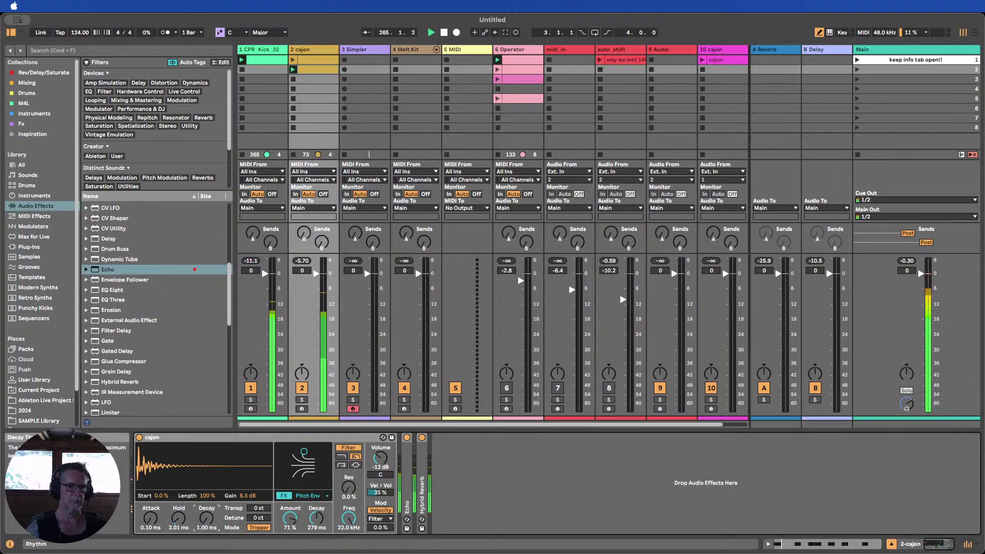
drag(178, 518, 178, 514)
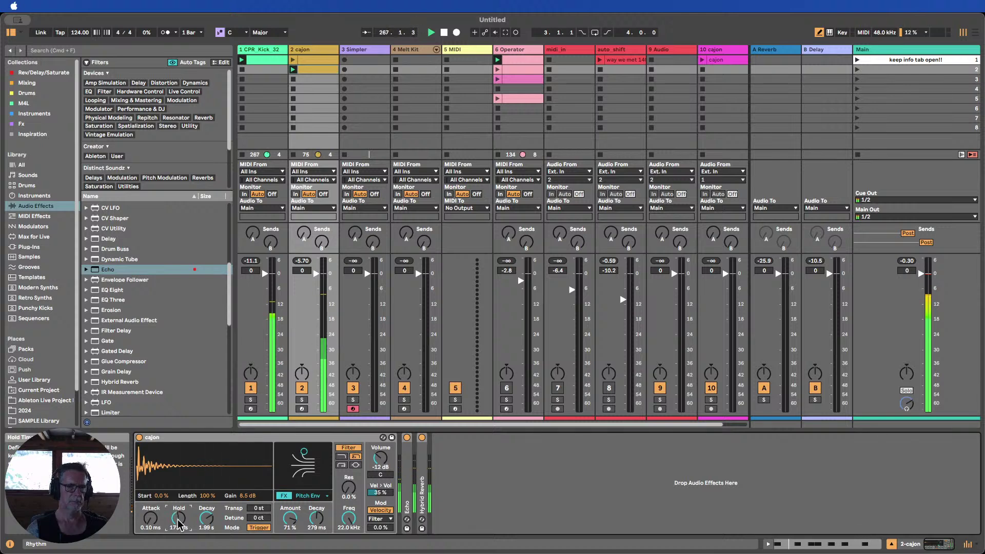
drag(289, 518, 289, 528)
Switch the cajon's playback effect to Punch with 80% amount and 130 ms time, and solo the track
click(307, 496)
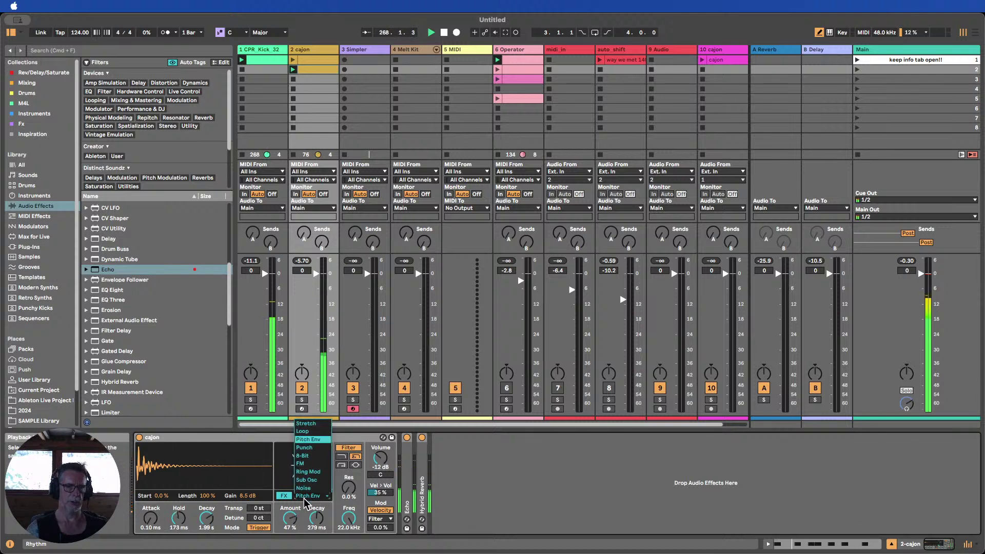
click(310, 449)
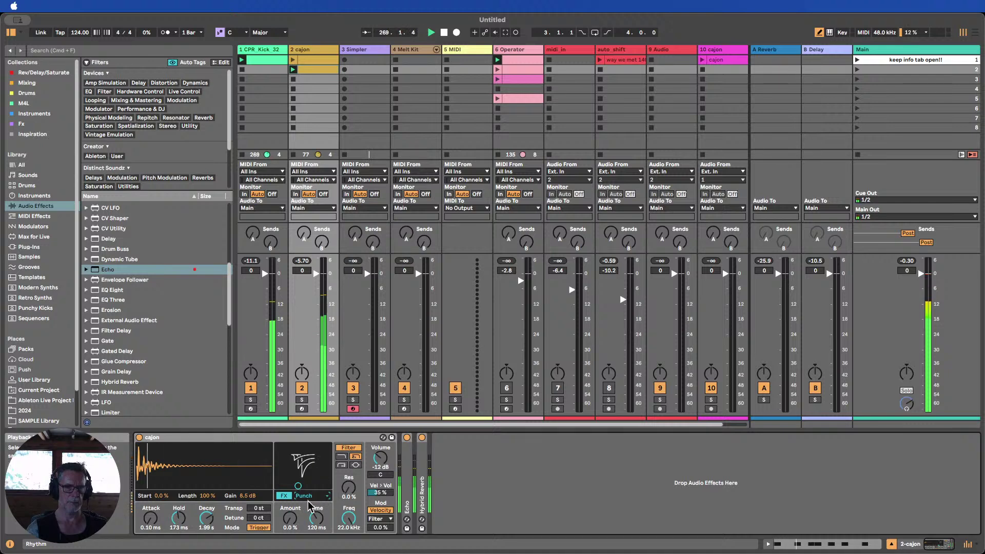
drag(298, 485, 297, 458)
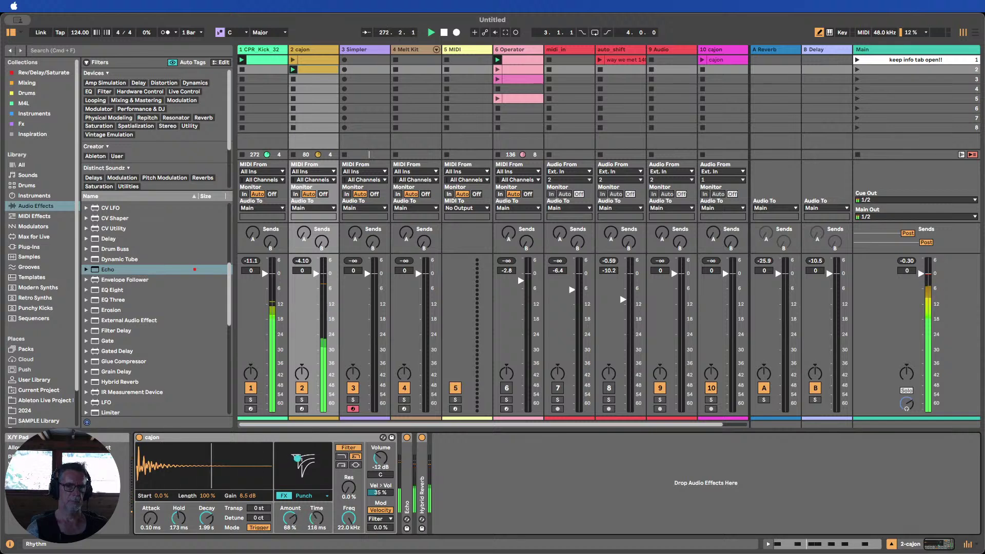
click(302, 400)
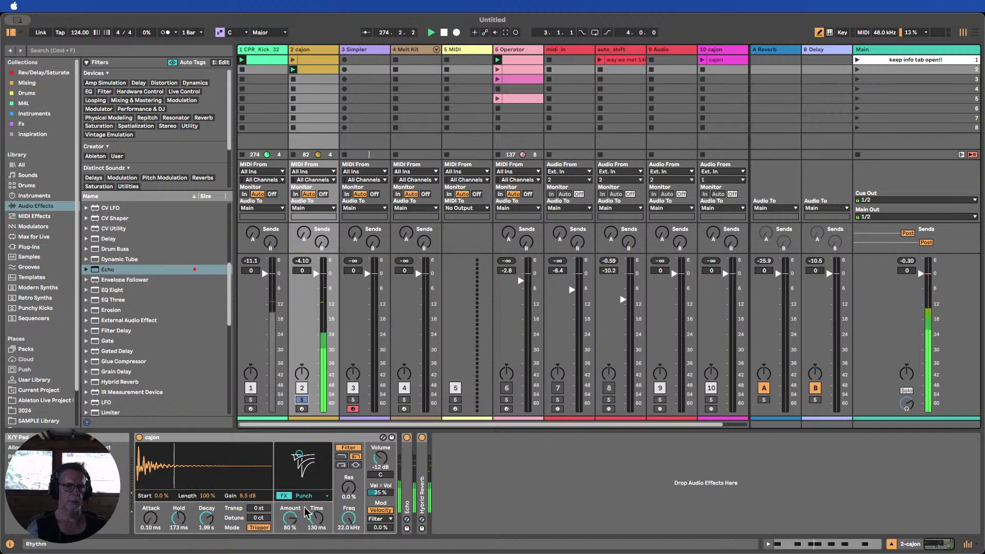
Turn off the cajon's Echo and Hybrid Reverb, and set the Punch effect to 55% amount and 174 ms time
click(407, 437)
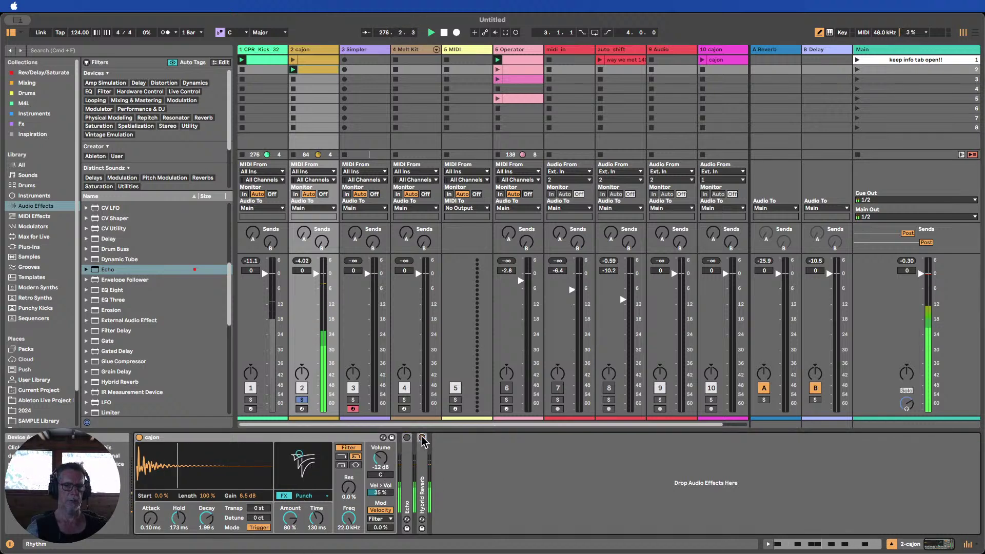
click(421, 437)
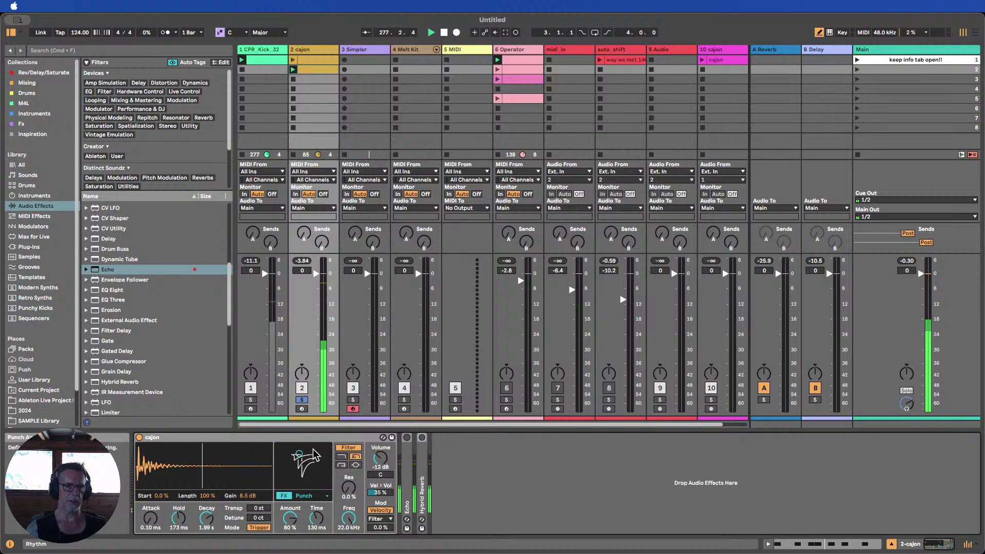
click(422, 438)
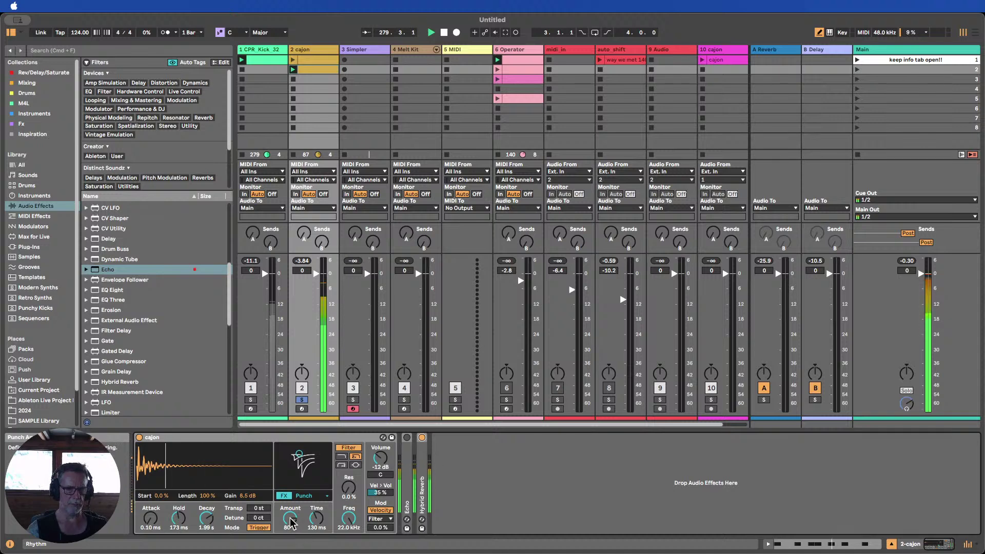
mouse_move(297, 469)
mouse_down()
mouse_move(295, 445)
mouse_move(326, 445)
mouse_move(292, 451)
mouse_move(303, 469)
mouse_move(293, 477)
mouse_move(301, 445)
mouse_move(328, 446)
mouse_move(277, 445)
mouse_move(279, 486)
mouse_move(295, 484)
mouse_move(306, 445)
mouse_move(307, 469)
mouse_move(306, 486)
mouse_move(277, 486)
mouse_move(278, 445)
mouse_move(328, 459)
mouse_move(304, 464)
mouse_up()
click(421, 438)
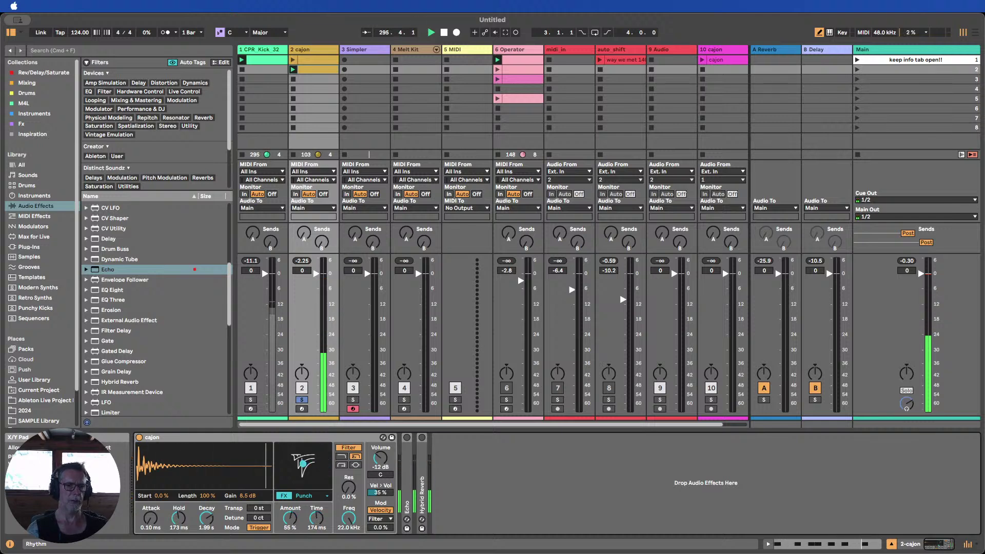
Switch the cajon's playback effect to 8-Bit with a 2.48 kHz rate and 342 ms decay, and turn Echo on
click(308, 495)
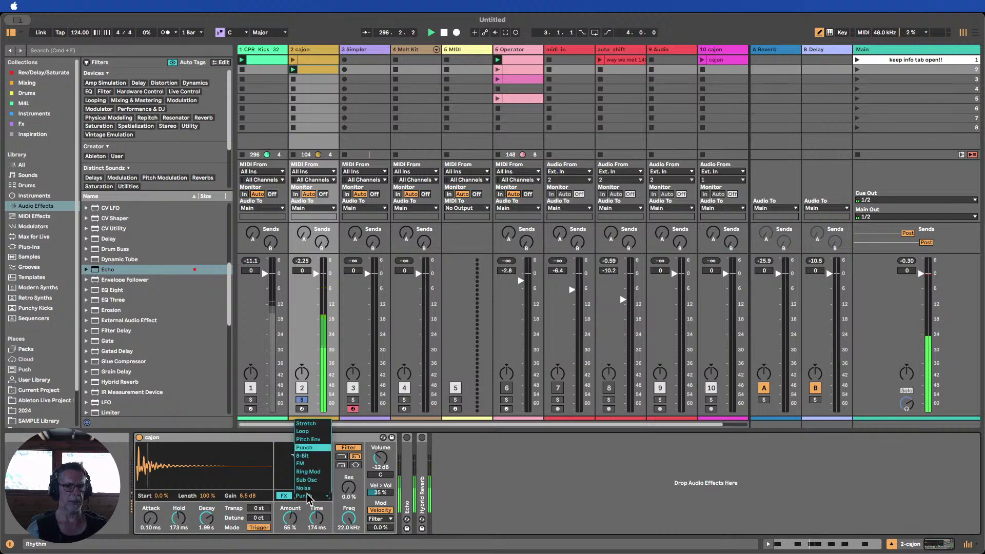
click(306, 458)
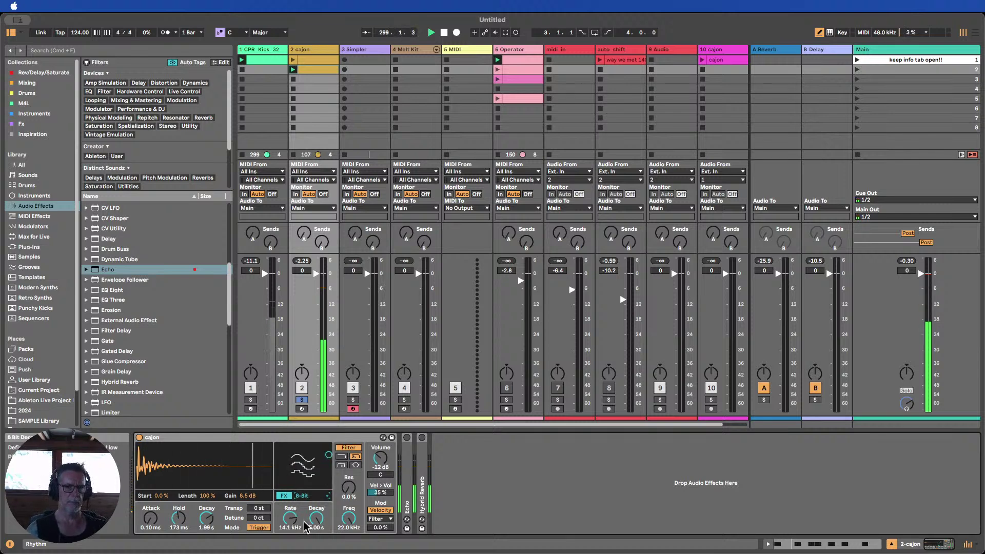
drag(329, 458, 306, 474)
click(406, 437)
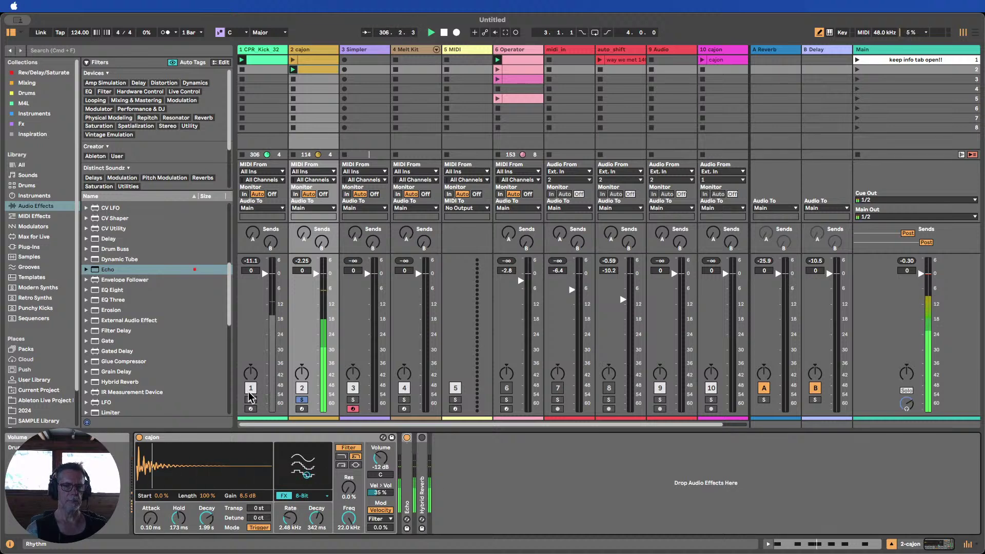
Unsolo the cajon track and set its 8-Bit effect to a 1.65 kHz rate and 263 ms decay
click(301, 400)
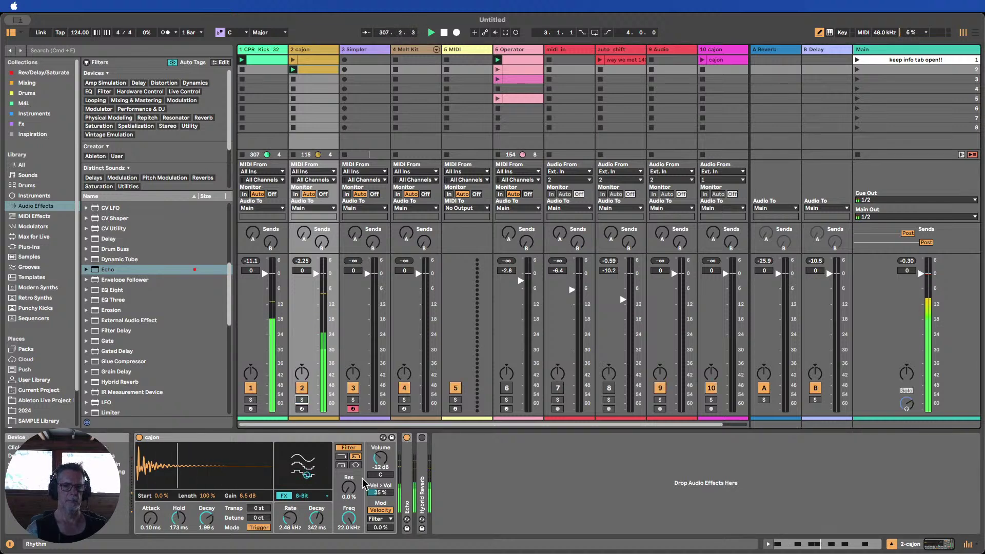
mouse_move(307, 474)
mouse_down()
mouse_move(310, 465)
mouse_move(314, 473)
mouse_move(293, 482)
mouse_move(307, 480)
mouse_up()
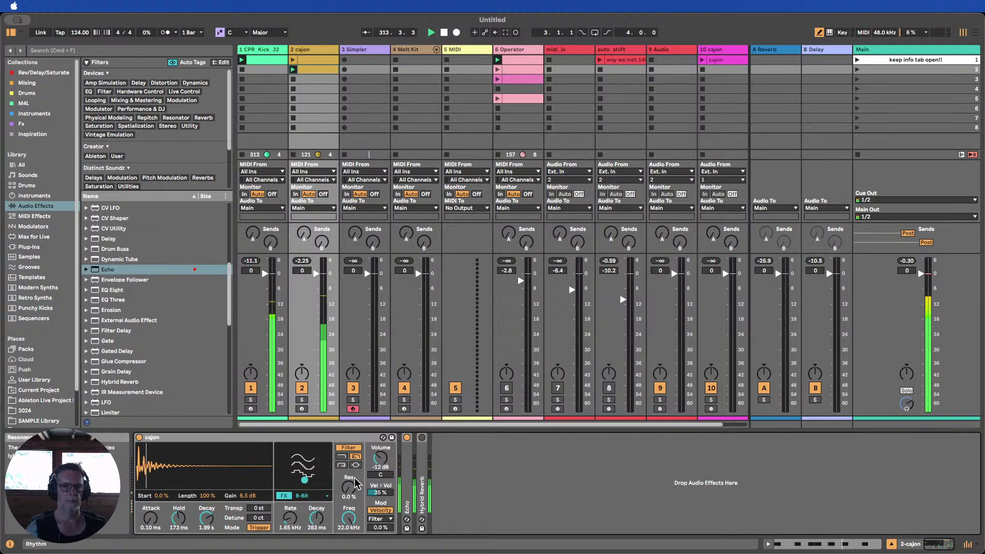
Switch the cajon's playback effect to FM with an amount of 22% and a frequency of 115 Hz
click(309, 496)
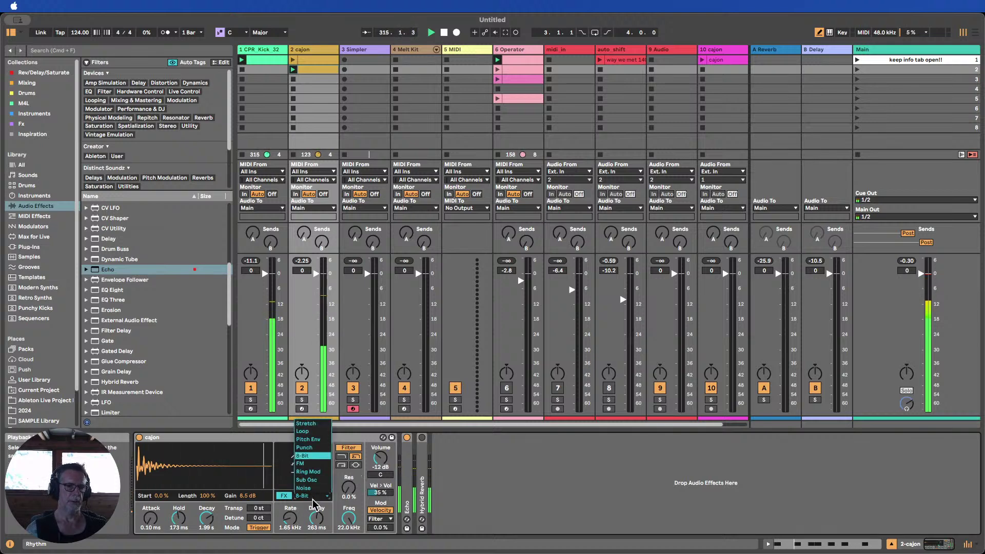
click(310, 464)
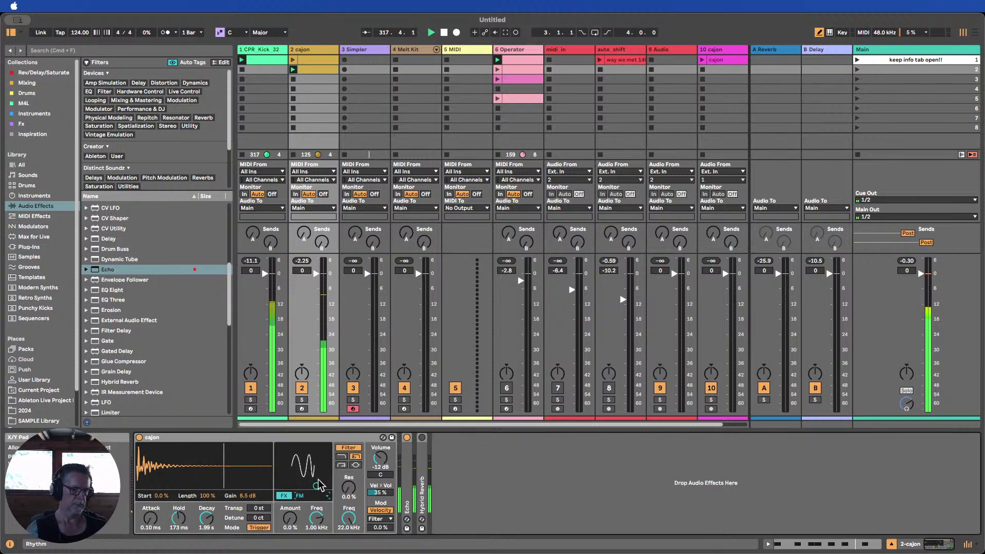
drag(316, 486, 303, 464)
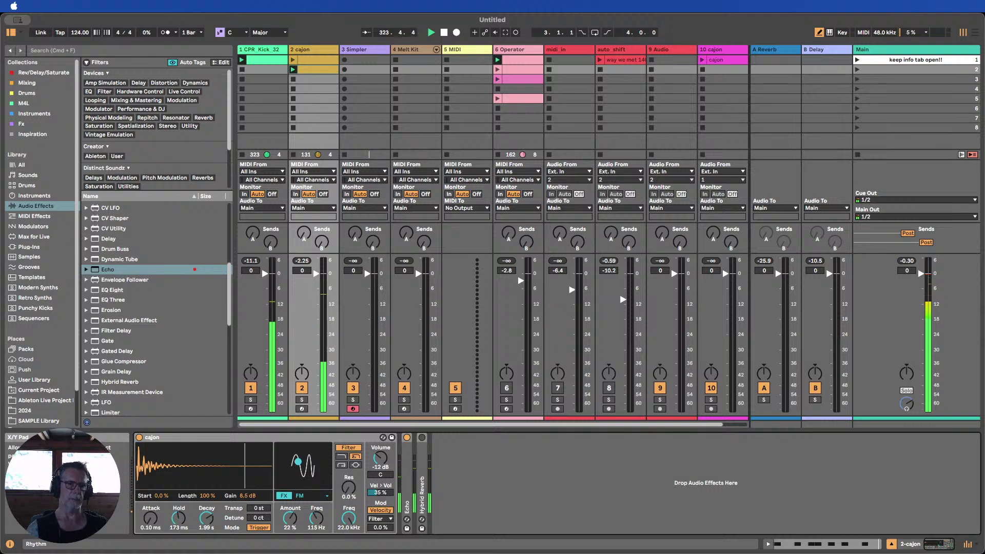
Transpose the cajon down 12 semitones and set its FM effect to 13% amount and 283 Hz frequency
drag(298, 461, 300, 459)
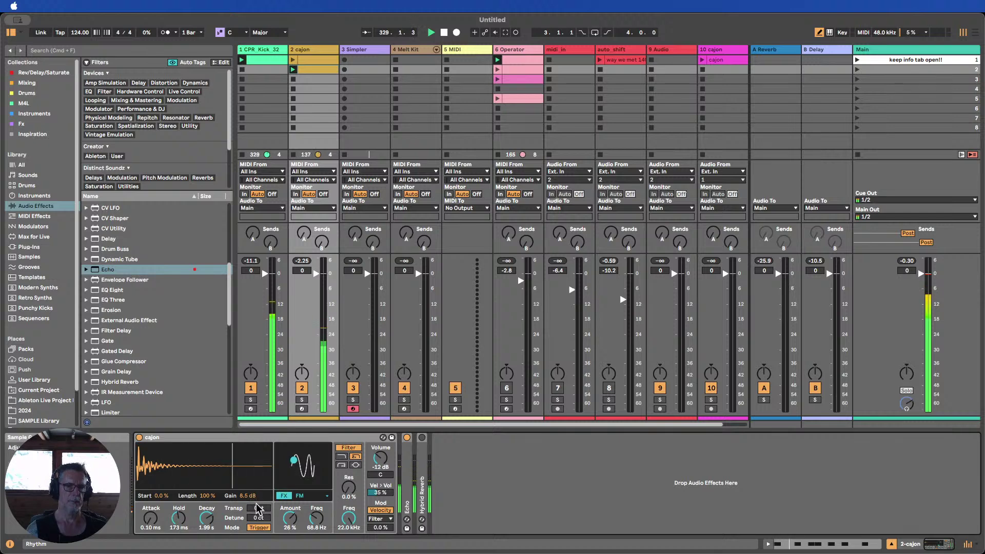
drag(259, 508, 259, 521)
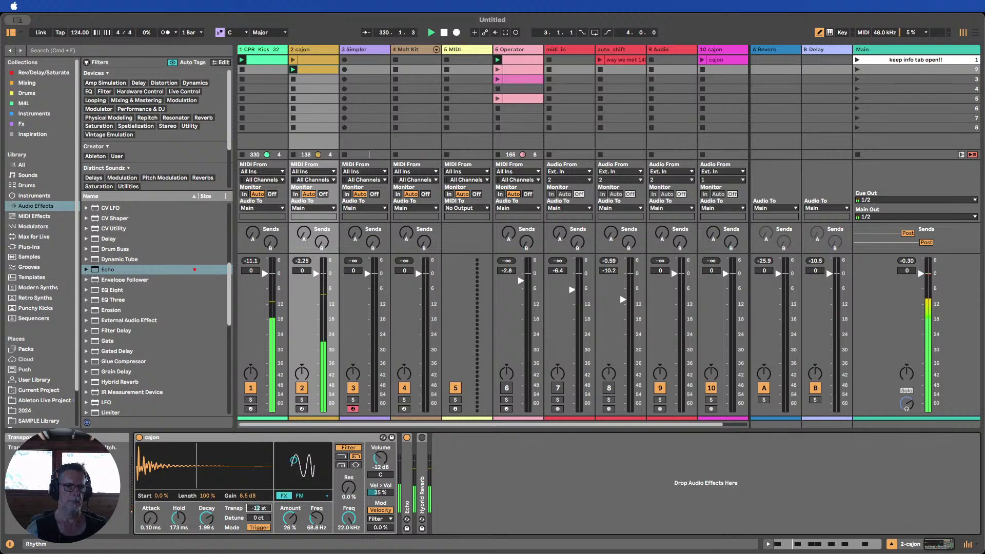
mouse_move(294, 460)
mouse_down()
mouse_move(296, 470)
mouse_move(308, 452)
mouse_up()
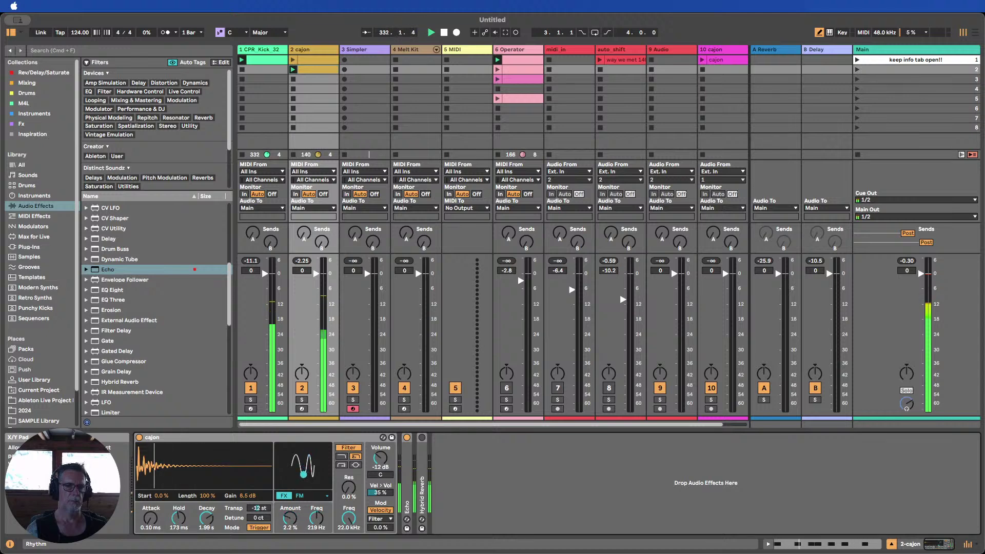
mouse_move(296, 474)
mouse_down()
mouse_move(279, 485)
mouse_move(304, 448)
mouse_move(306, 462)
mouse_up()
Solo the cajon track and add an LFO after its Hybrid Reverb, mapped to the FM frequency
click(301, 399)
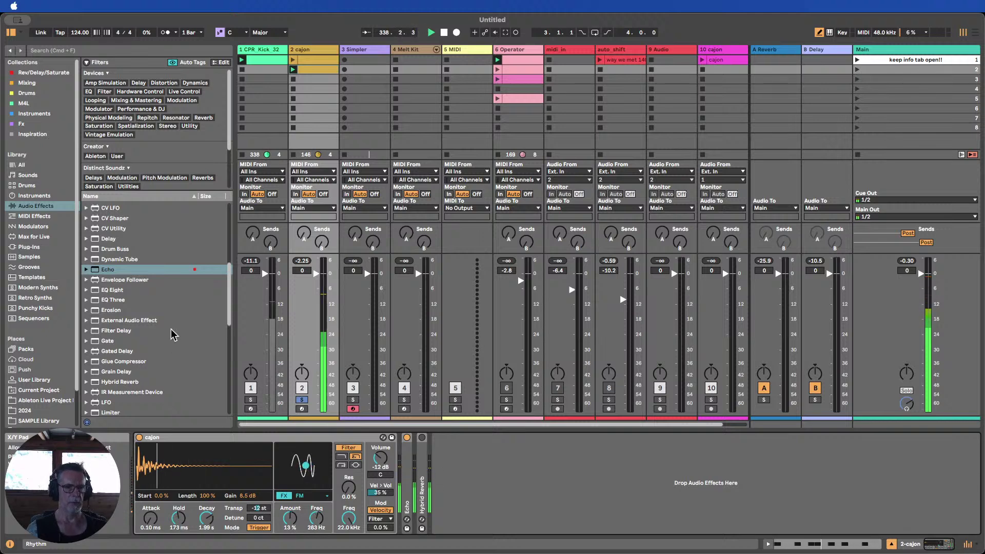
scroll(131, 292, down, 5)
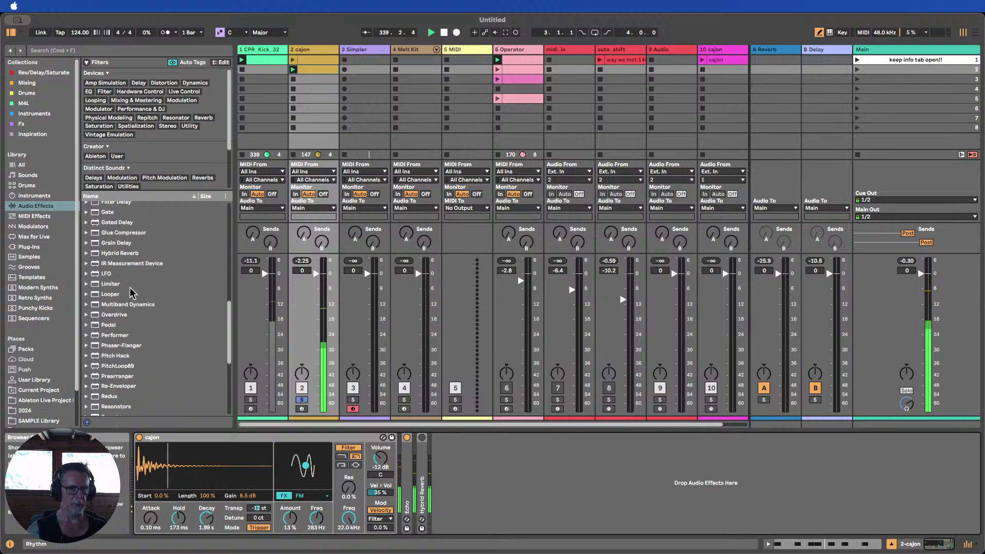
drag(106, 274, 544, 459)
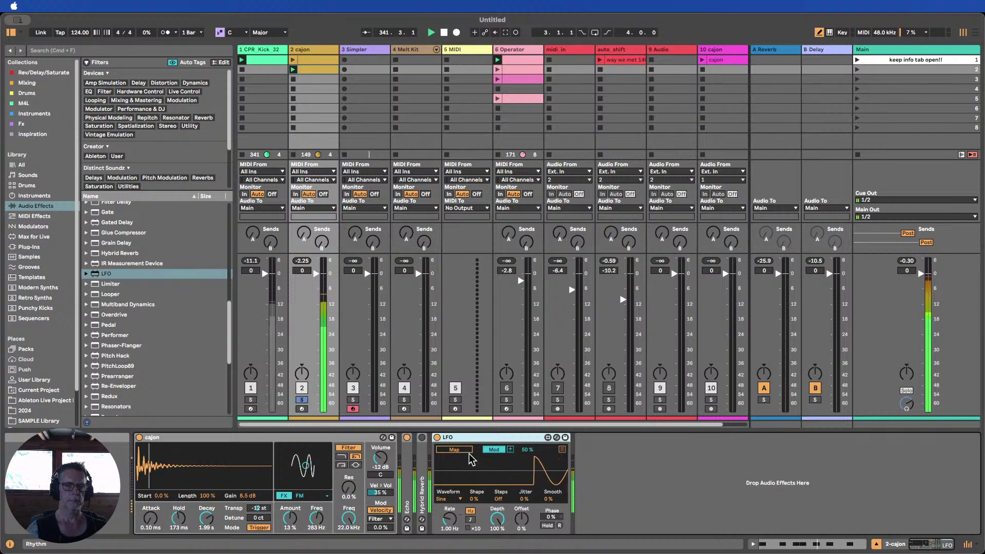
click(317, 519)
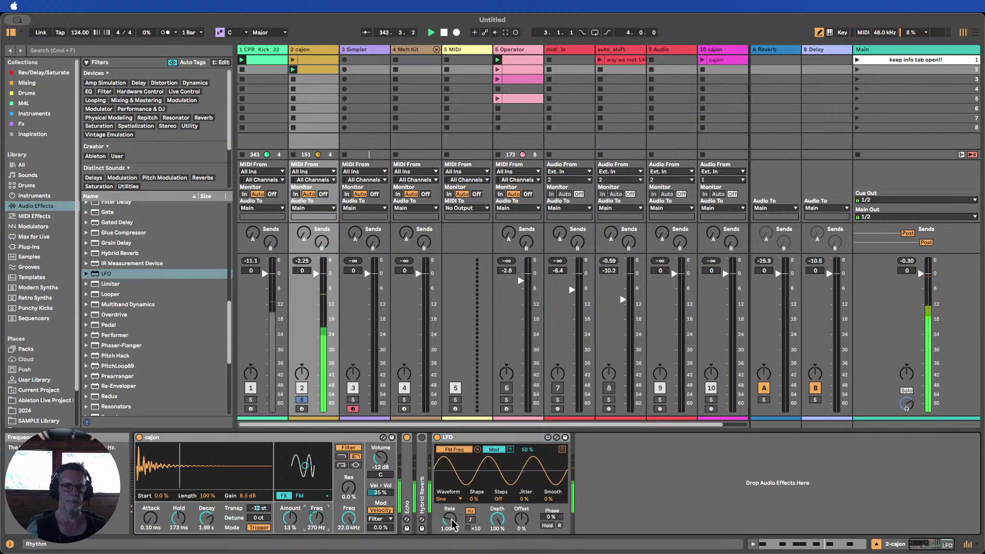
Set the LFO to a Random waveform with 44.1% depth and a tempo-synced rate of 1/12
drag(500, 524, 501, 544)
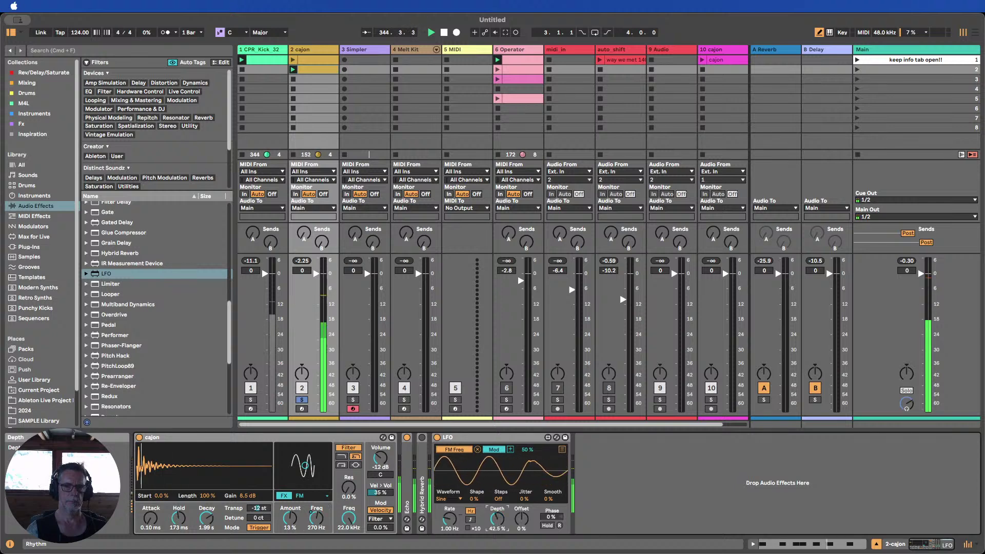
click(446, 497)
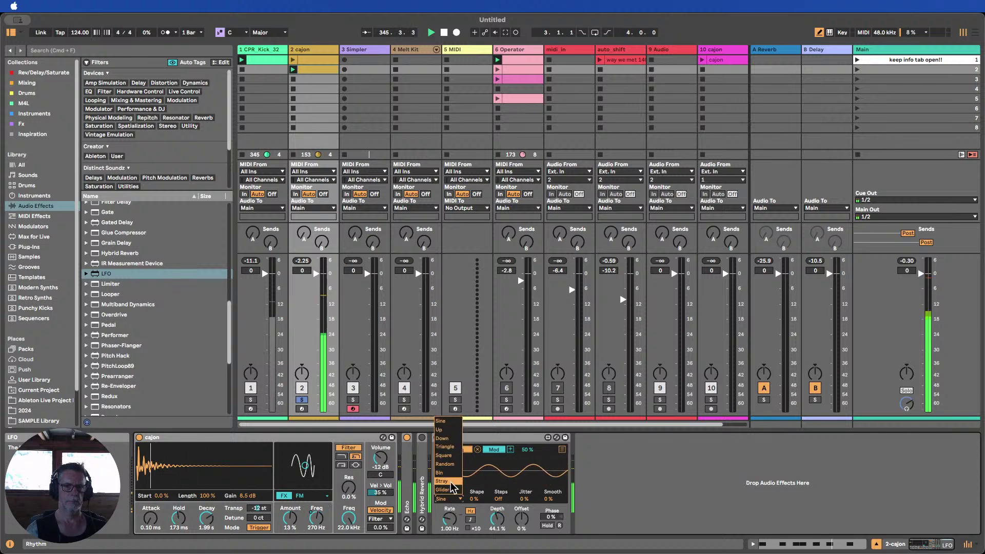
click(445, 465)
drag(449, 519, 449, 513)
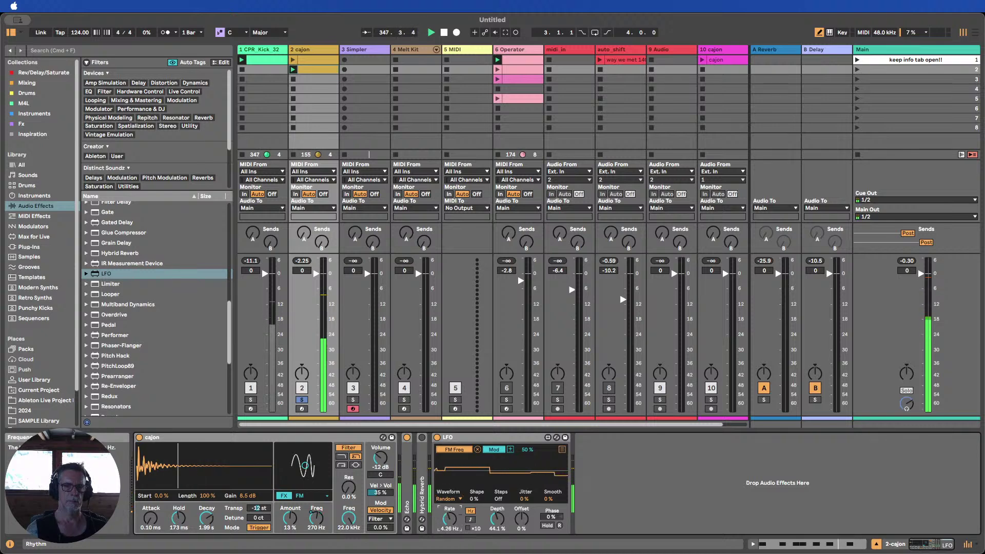
click(470, 520)
drag(450, 519, 449, 501)
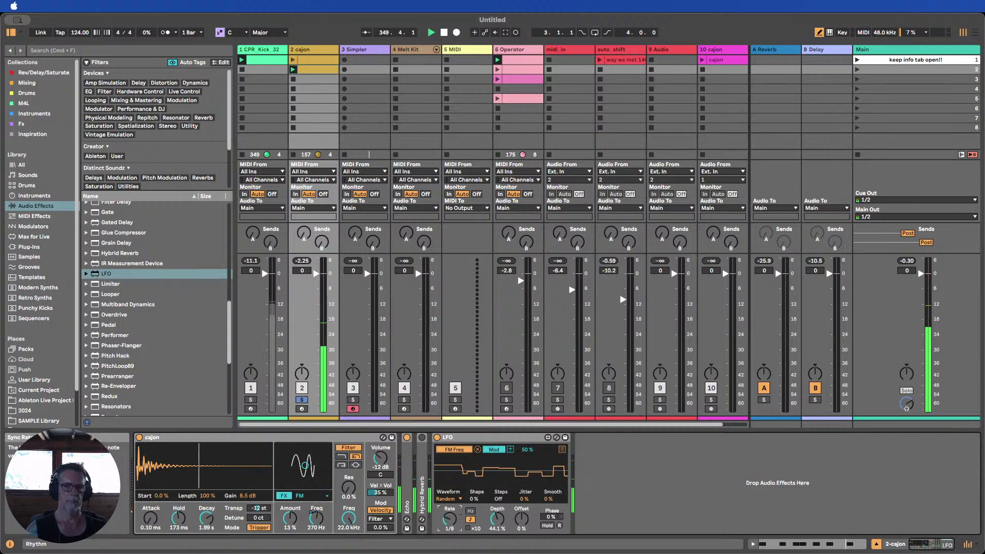
Unsolo the cajon track and set its FM effect to 63% amount and 508 Hz frequency
mouse_move(316, 519)
mouse_down()
mouse_move(316, 528)
mouse_move(316, 500)
mouse_move(290, 518)
mouse_move(290, 503)
mouse_move(316, 512)
mouse_up()
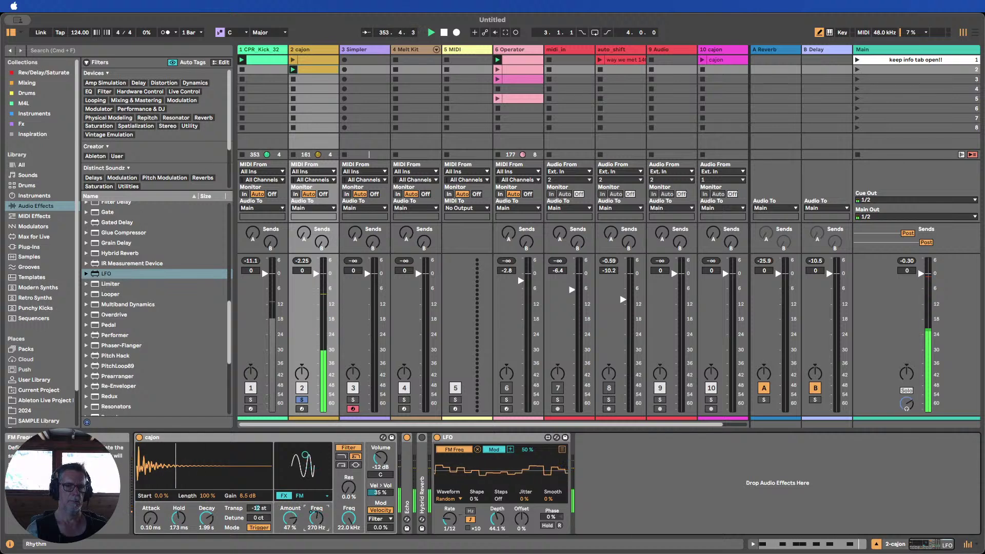
click(302, 400)
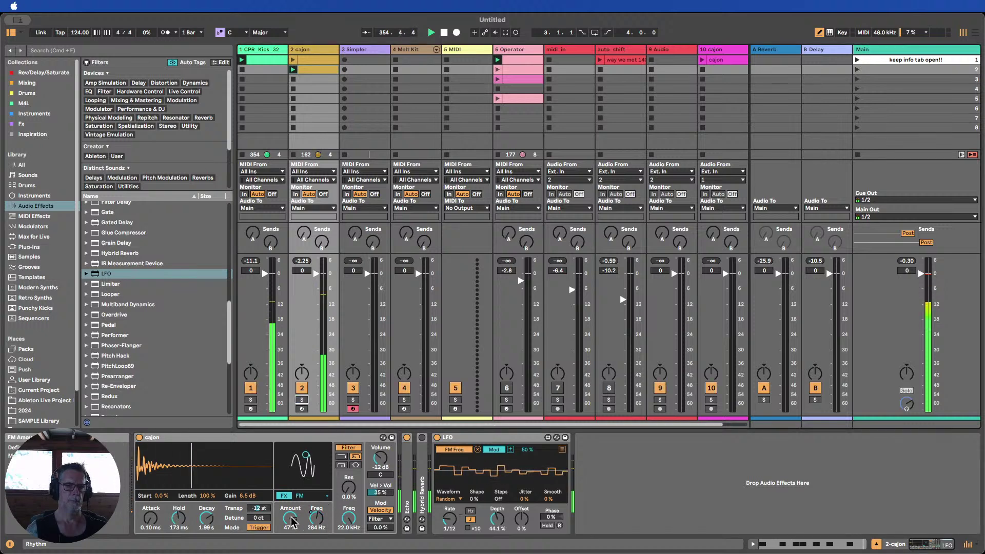
drag(290, 518, 290, 515)
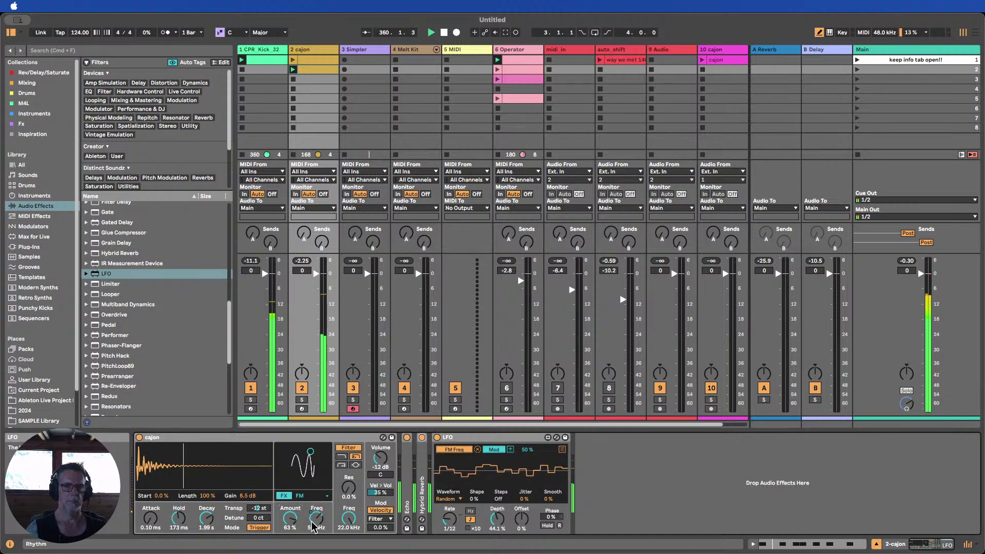
Set the cajon's hold to 300 ms, decay to 990 ms, transposition to 0 st and FM amount to 43%
drag(289, 519, 290, 530)
mouse_move(206, 518)
mouse_down()
mouse_move(207, 534)
mouse_move(207, 513)
mouse_move(178, 533)
mouse_move(178, 516)
mouse_up()
click(258, 508)
key(Delete)
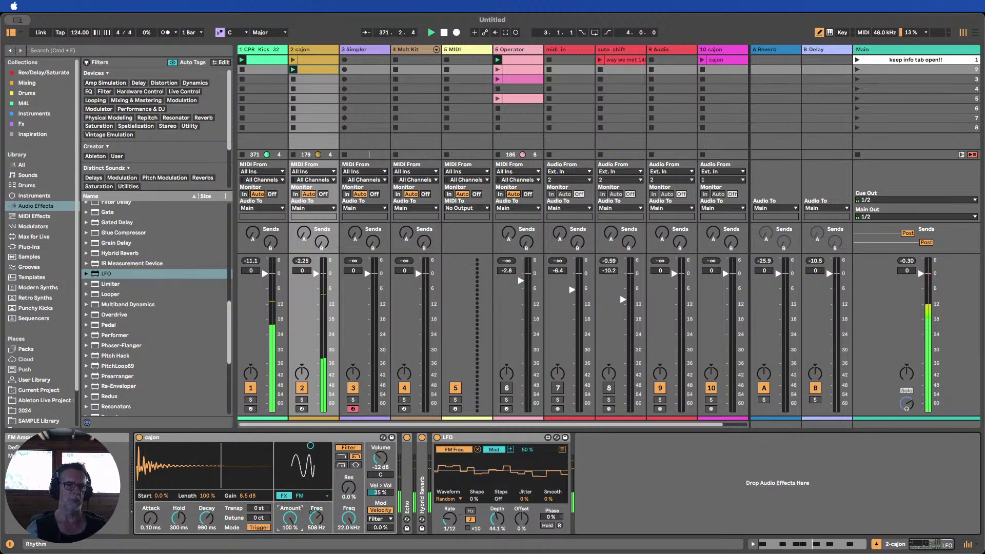
drag(291, 519, 291, 482)
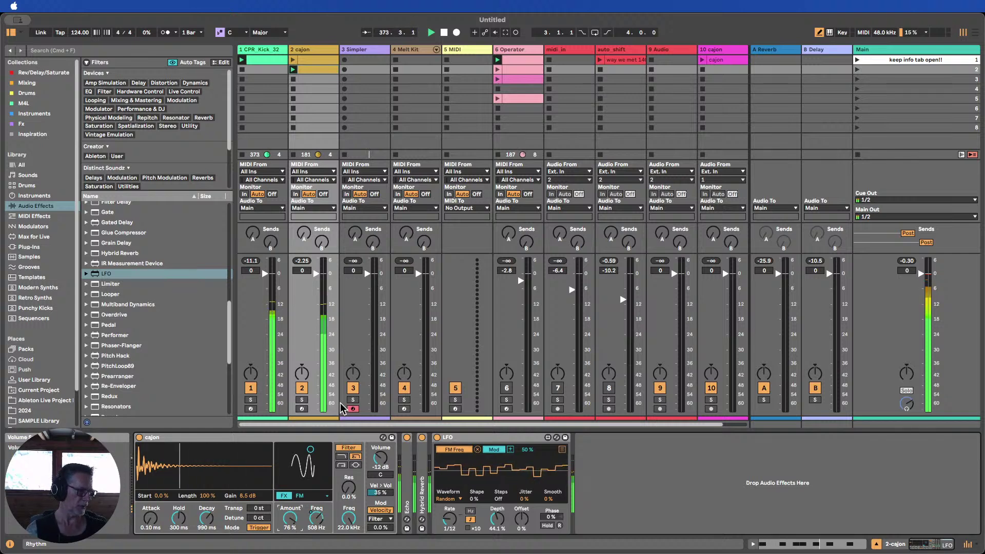
drag(290, 520, 290, 552)
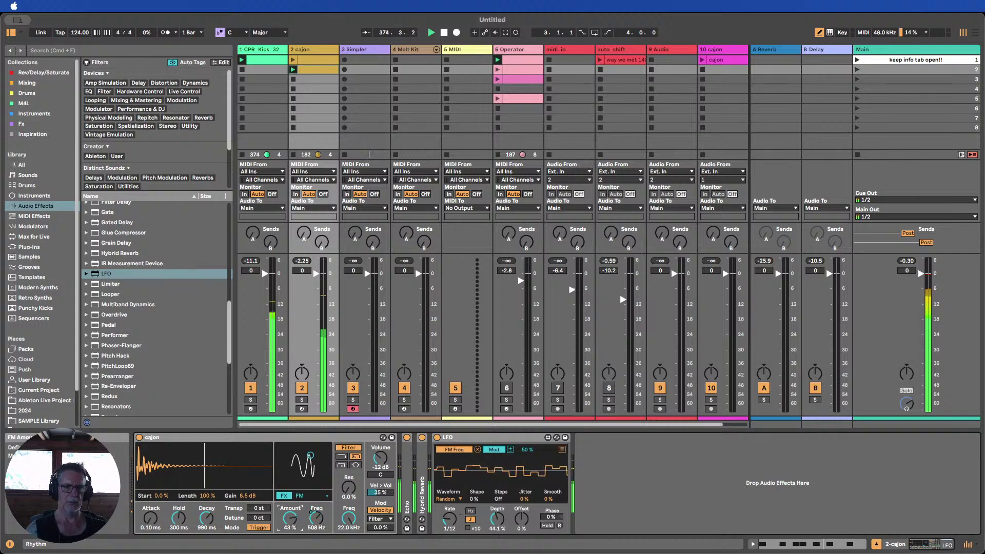
Map a second LFO target to the cajon's FM amount and set that amount to 56%
double_click(459, 437)
double_click(435, 471)
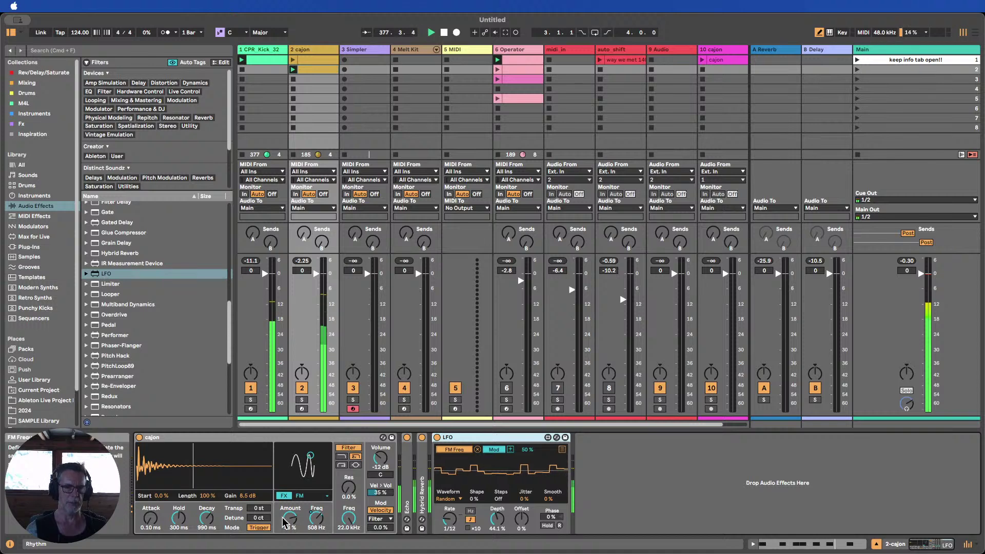
click(561, 450)
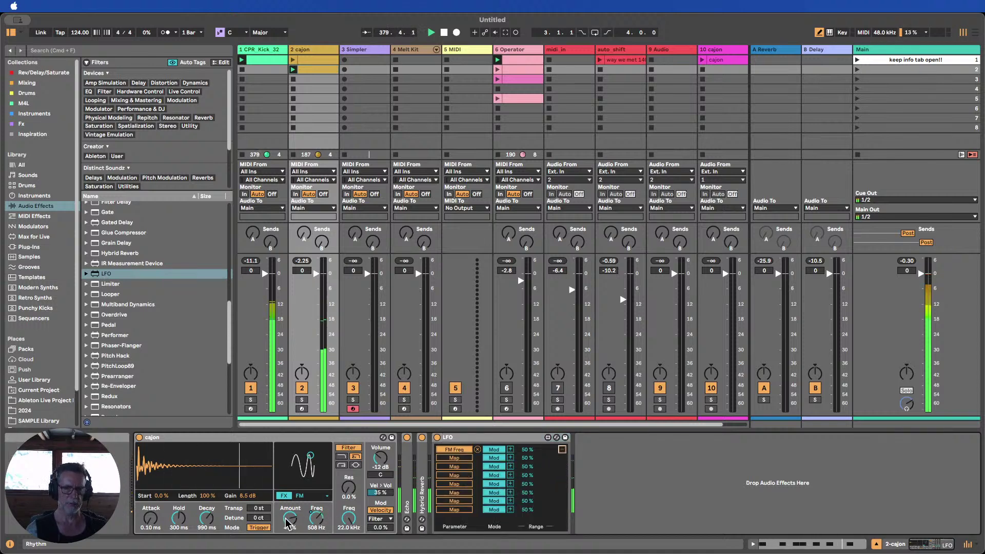
click(447, 459)
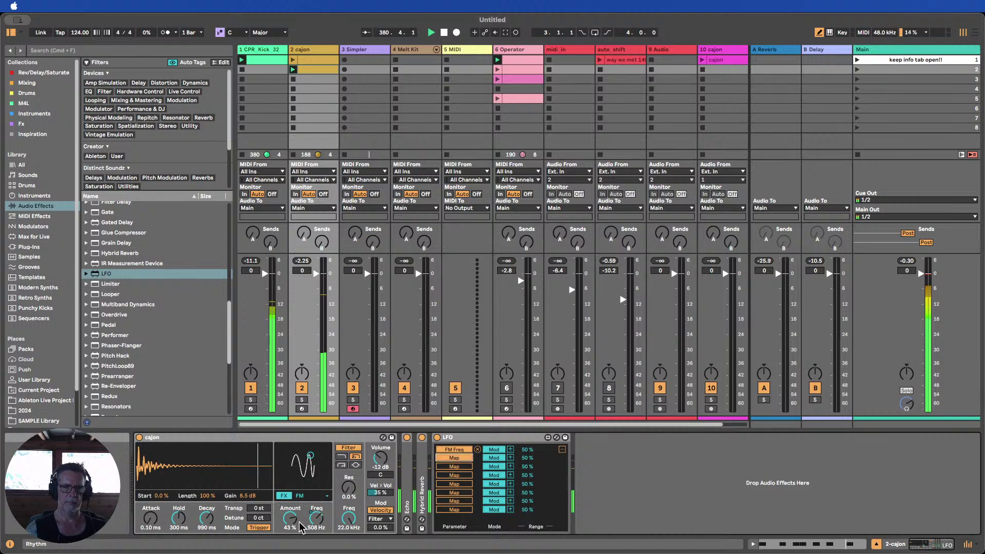
click(290, 520)
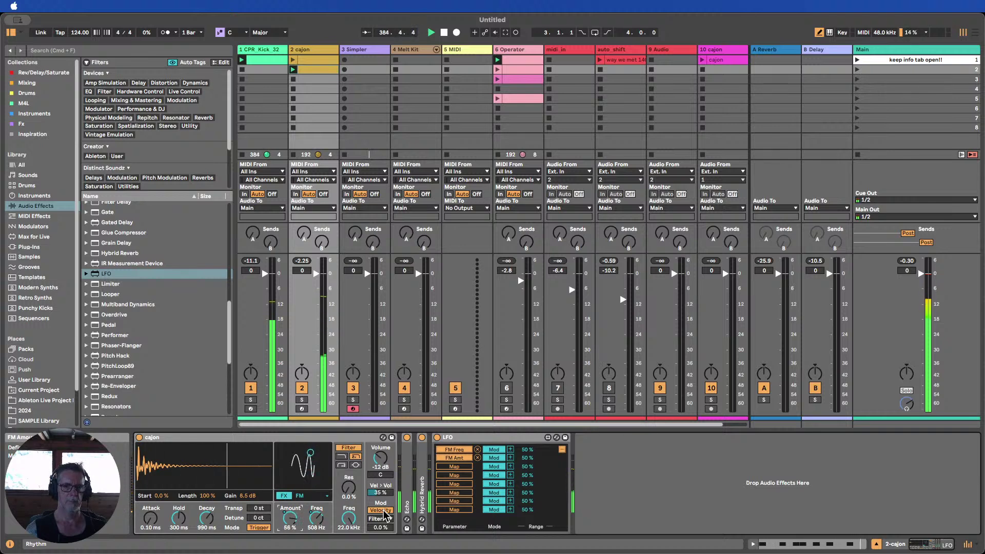
Set the cajon's filter to 4.34 kHz frequency and 75% resonance, and collapse the LFO device
drag(348, 517, 349, 539)
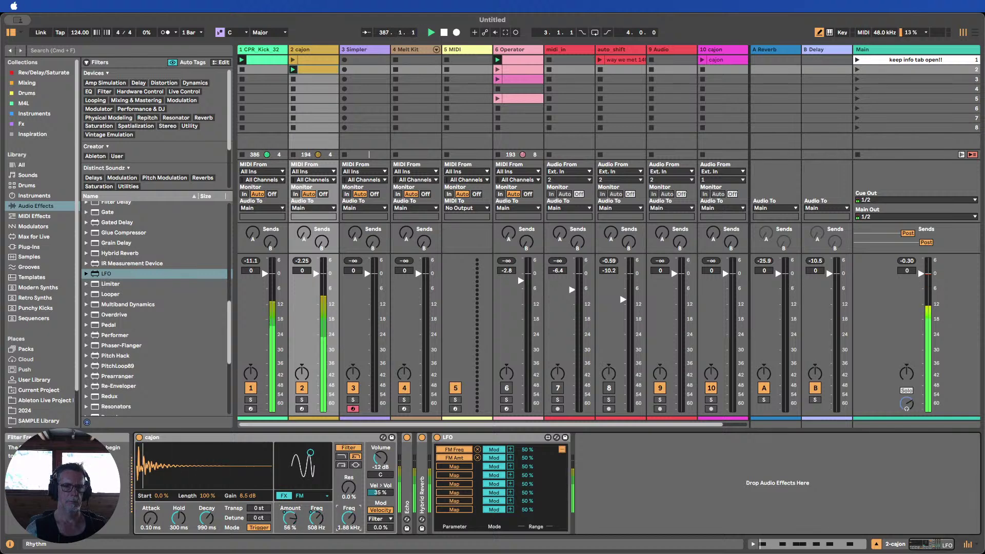
drag(346, 497, 347, 472)
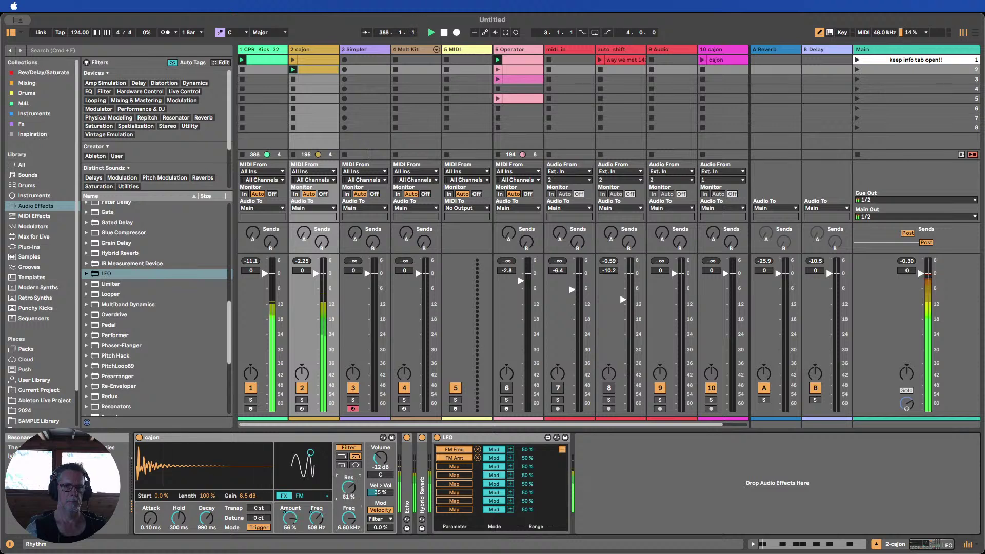
mouse_move(349, 518)
mouse_down()
mouse_move(349, 492)
mouse_move(348, 533)
mouse_move(349, 511)
mouse_up()
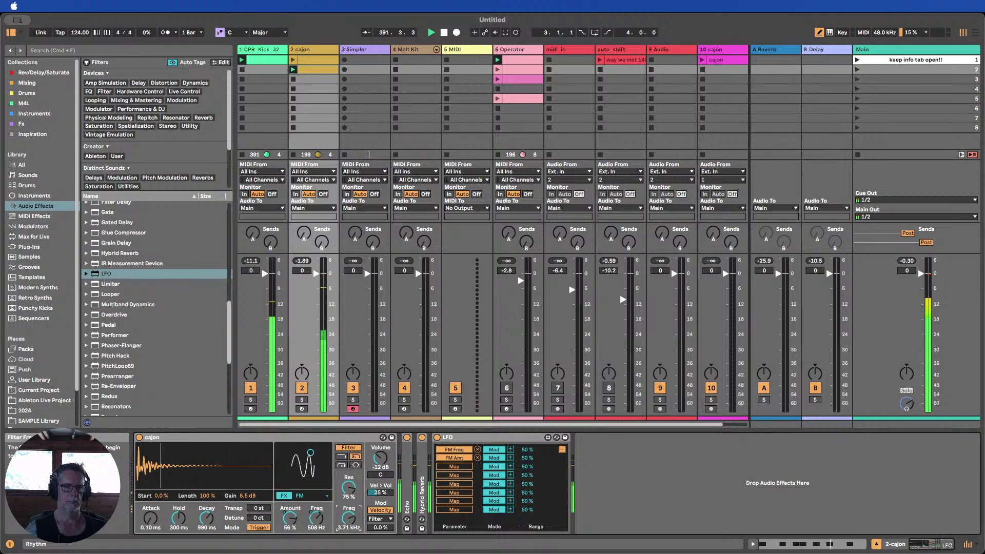
double_click(456, 436)
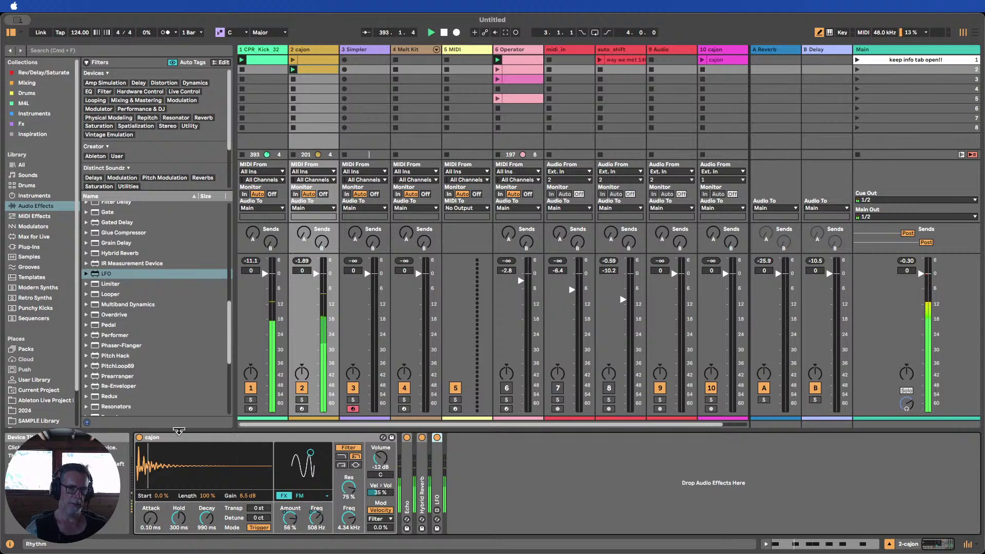
Replay the cajon pattern from the start, stop playback, and review the sampler's available playback effects
click(443, 33)
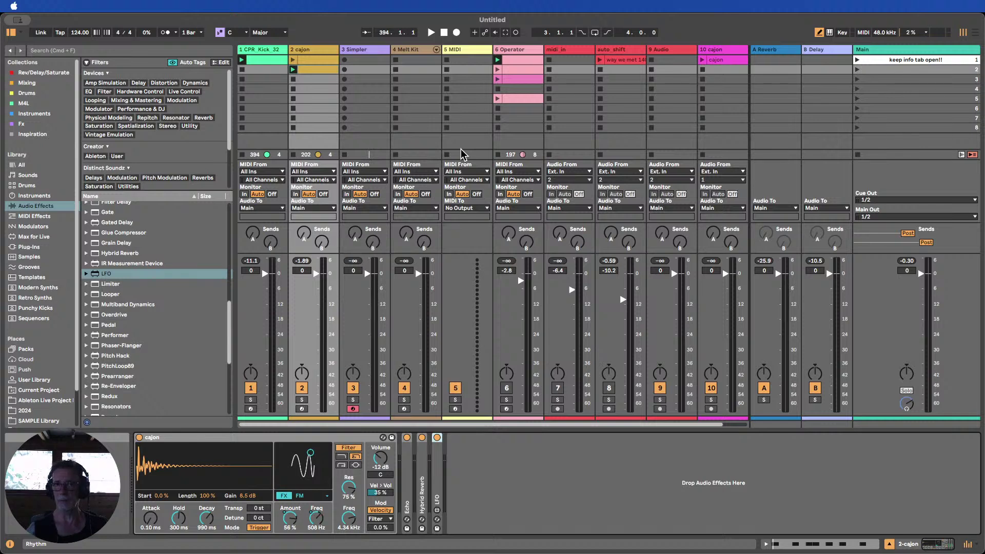
click(291, 70)
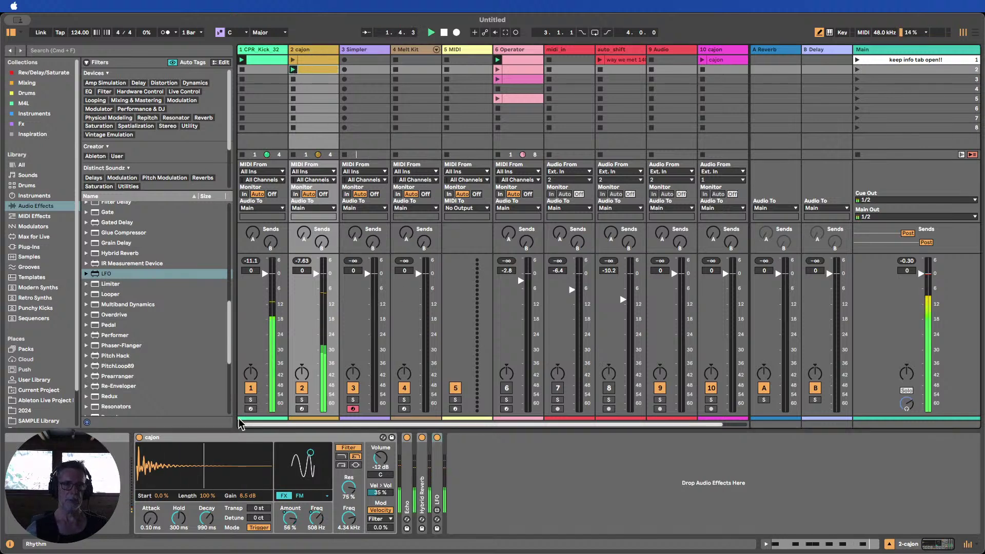
click(189, 437)
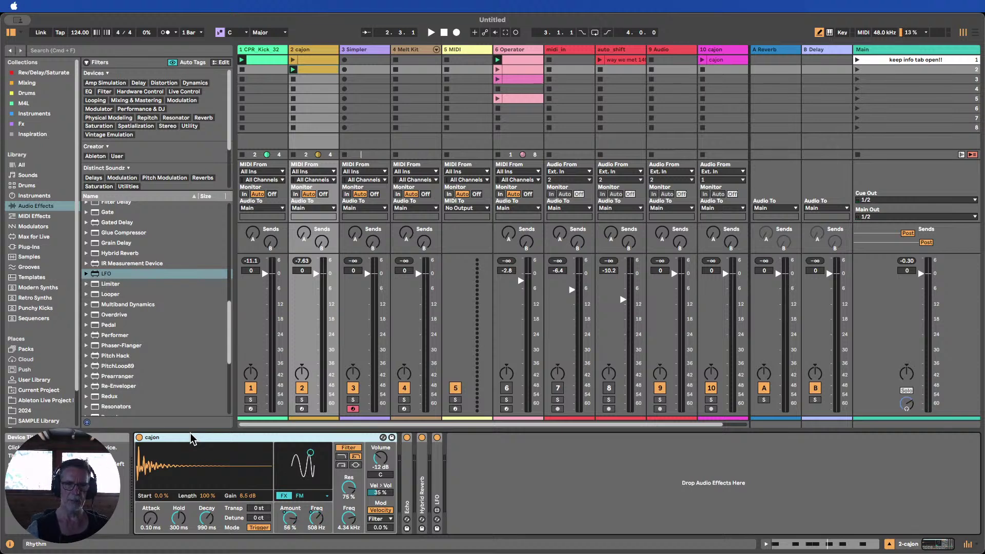
click(301, 495)
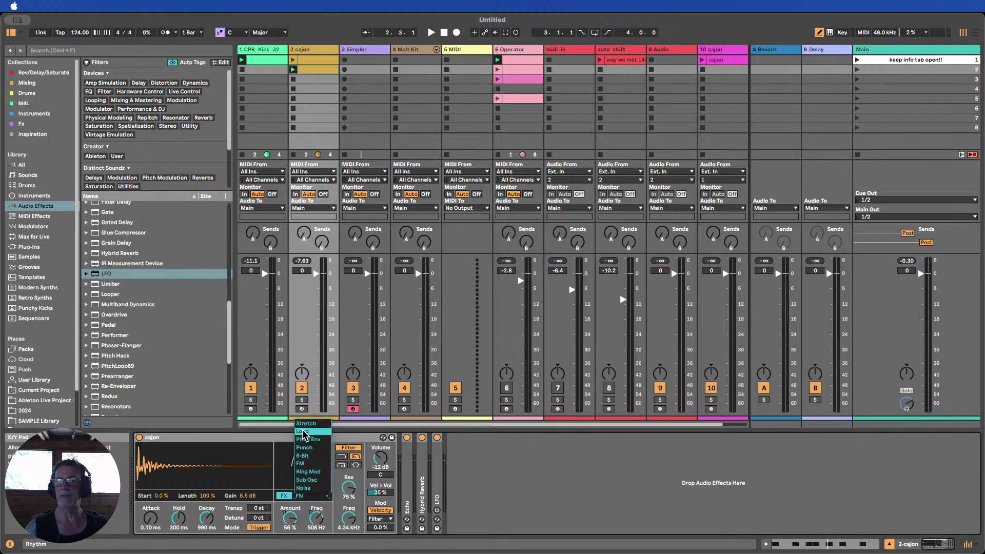
click(524, 485)
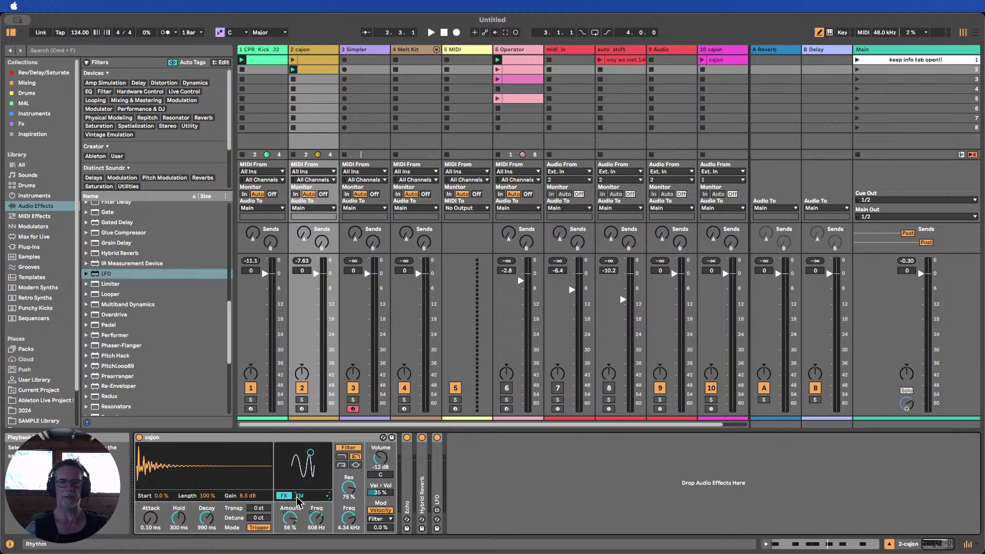
Group the cajon sampler into an Instrument Rack and show the rack's chain list
click(214, 437)
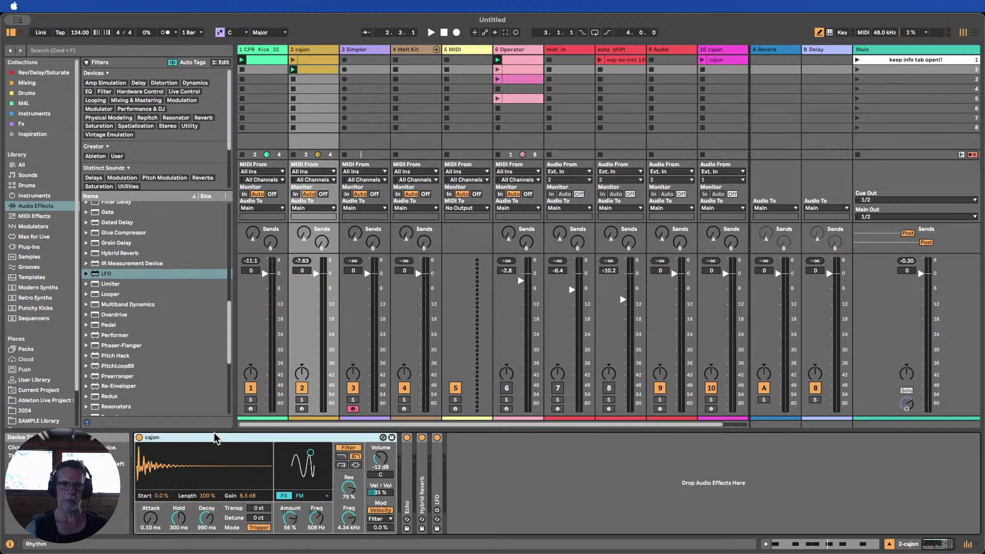
key(super+g)
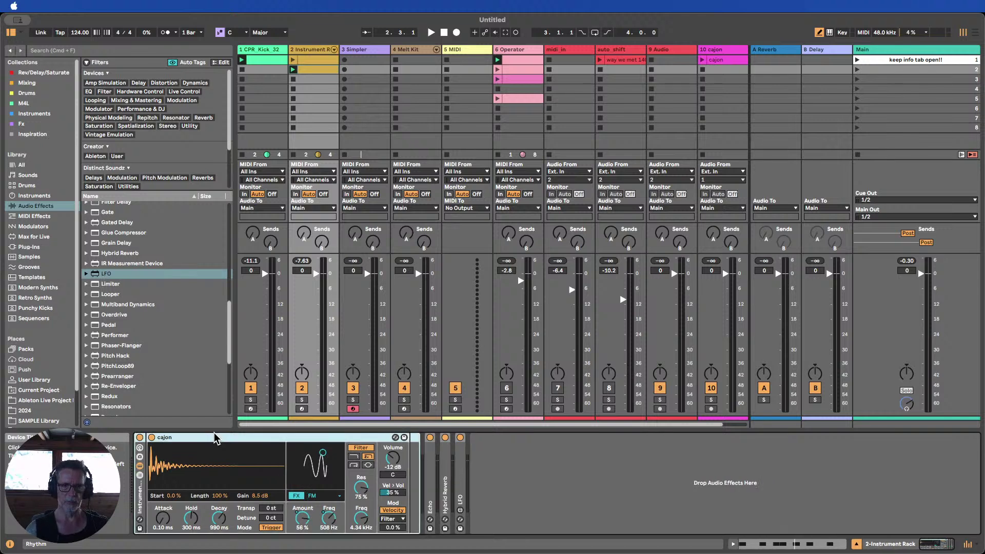
click(140, 475)
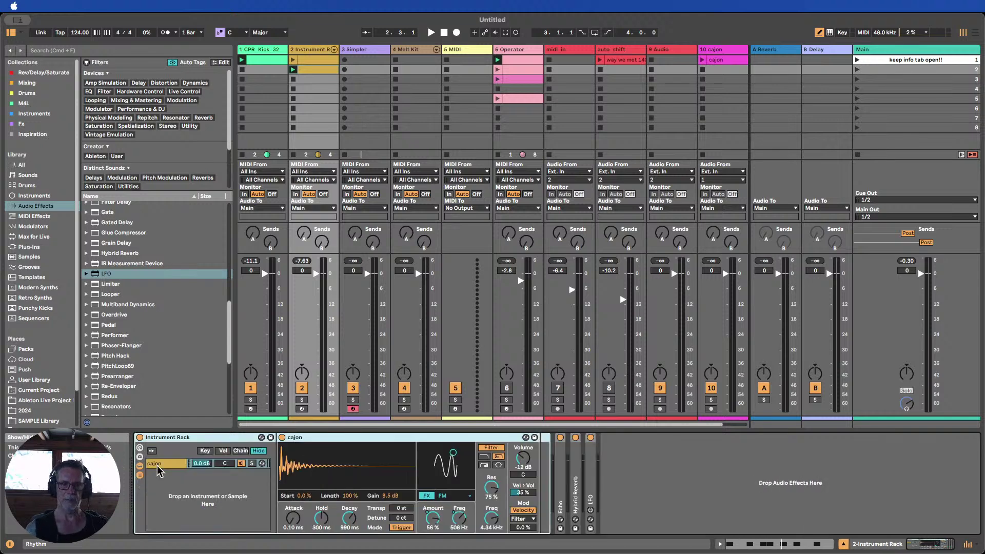
Duplicate the cajon chain in the rack and color the copy light green
key(super+d)
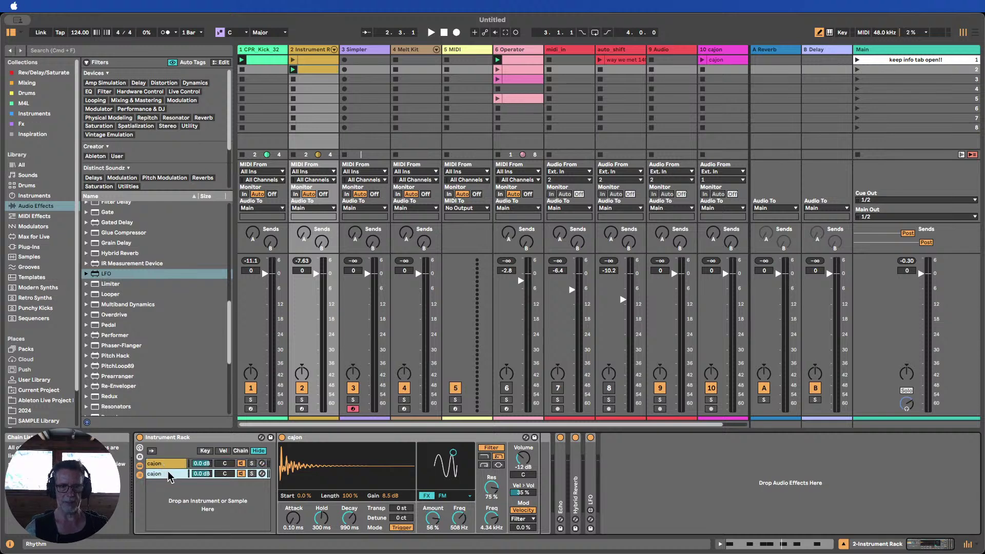
right_click(169, 475)
click(216, 425)
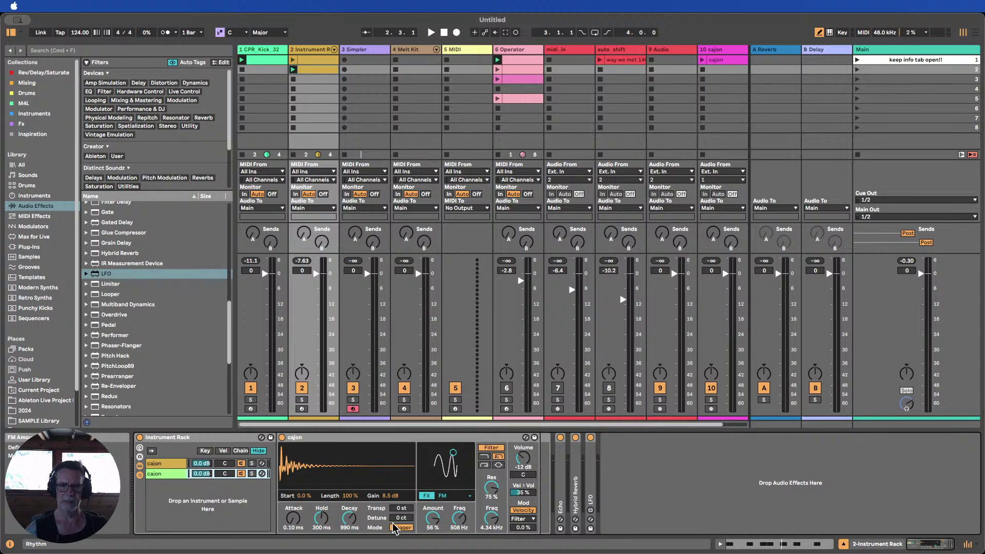
Switch the light green cajon chain's playback effect to Loop and play the cajon pattern
click(449, 496)
click(446, 437)
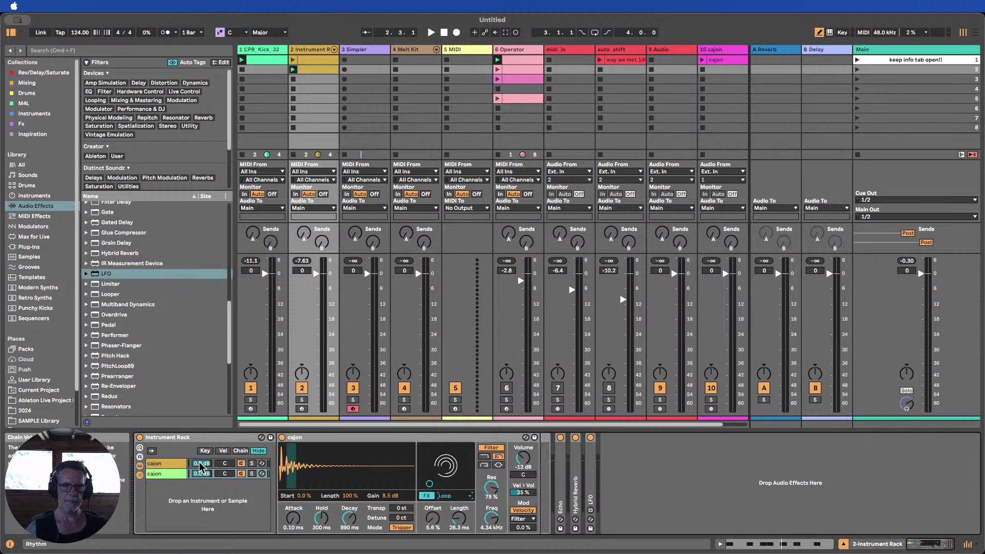
click(292, 70)
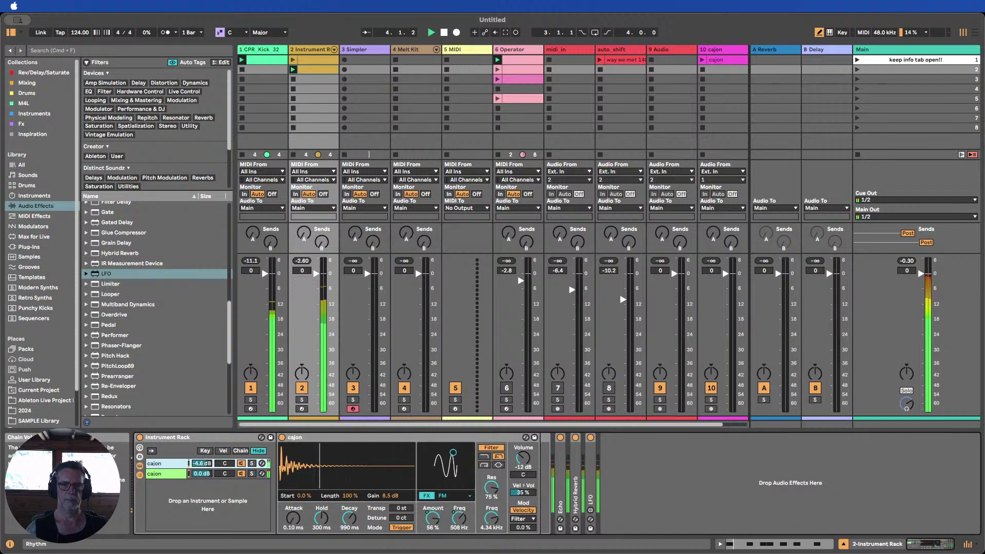
Set the light green chain's loop offset to 17%, and the original cajon chain's FM effect to 60% amount and 1.41 kHz
click(175, 473)
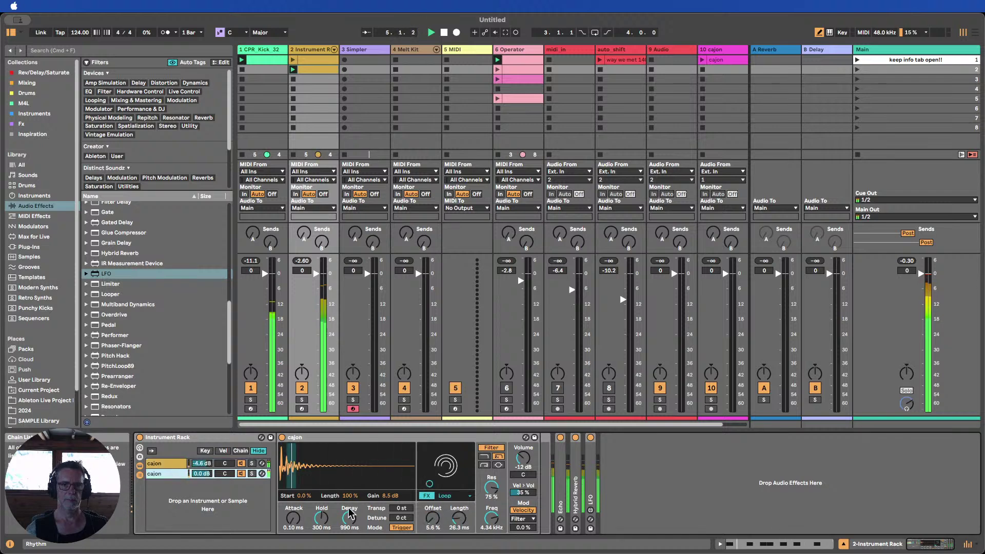
drag(437, 526, 436, 511)
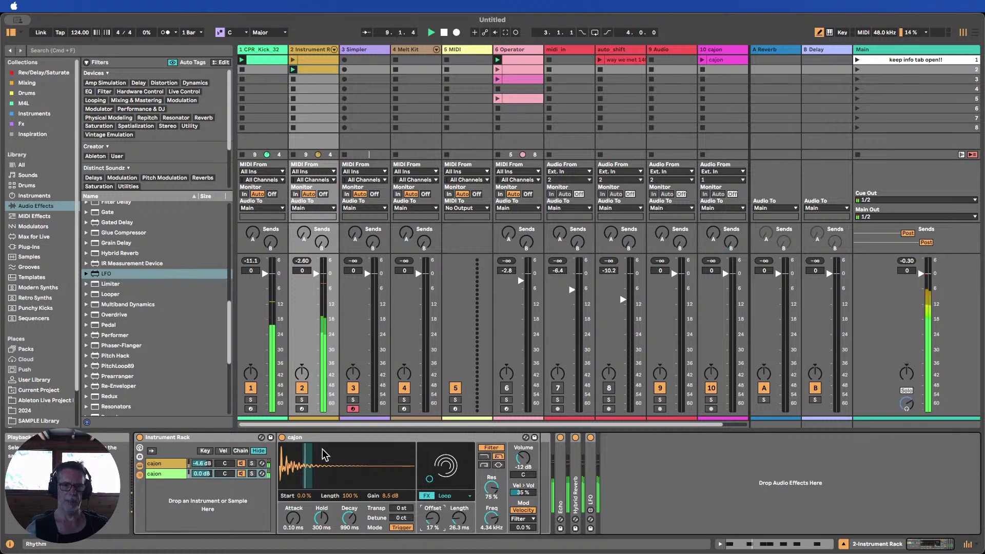
click(159, 464)
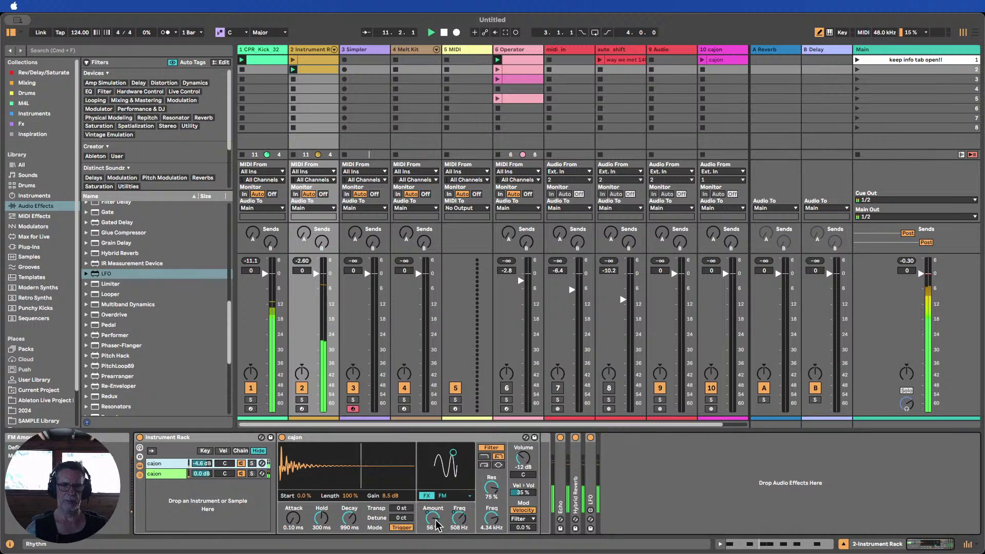
drag(436, 524, 459, 511)
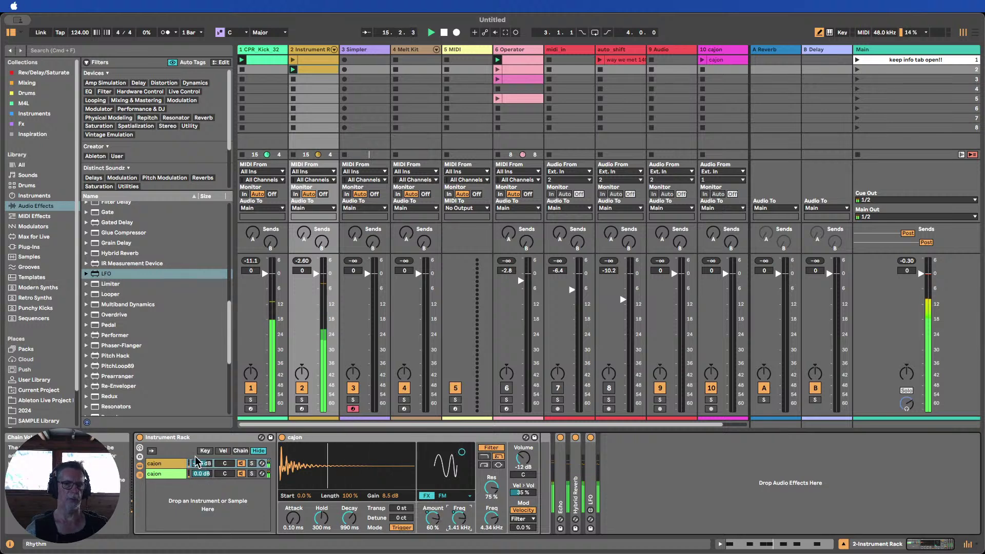
Reset the original cajon chain's volume and lower it to -7.0 dB during playback
drag(195, 460, 203, 478)
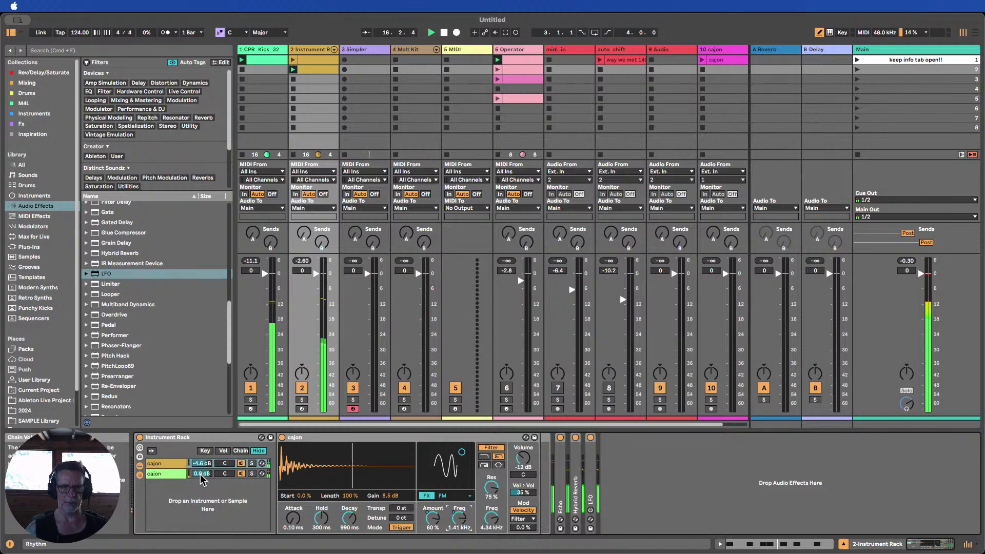
click(197, 465)
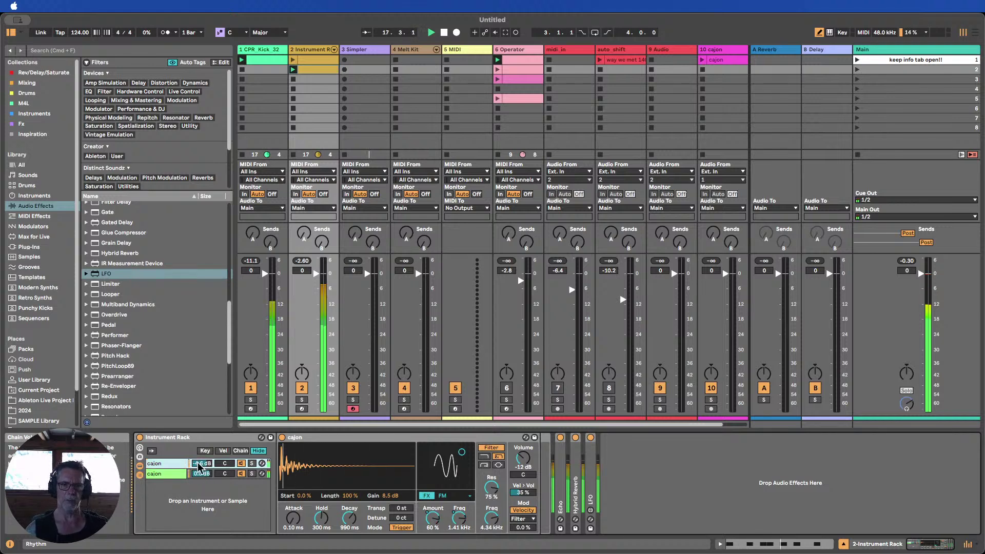
key(Delete)
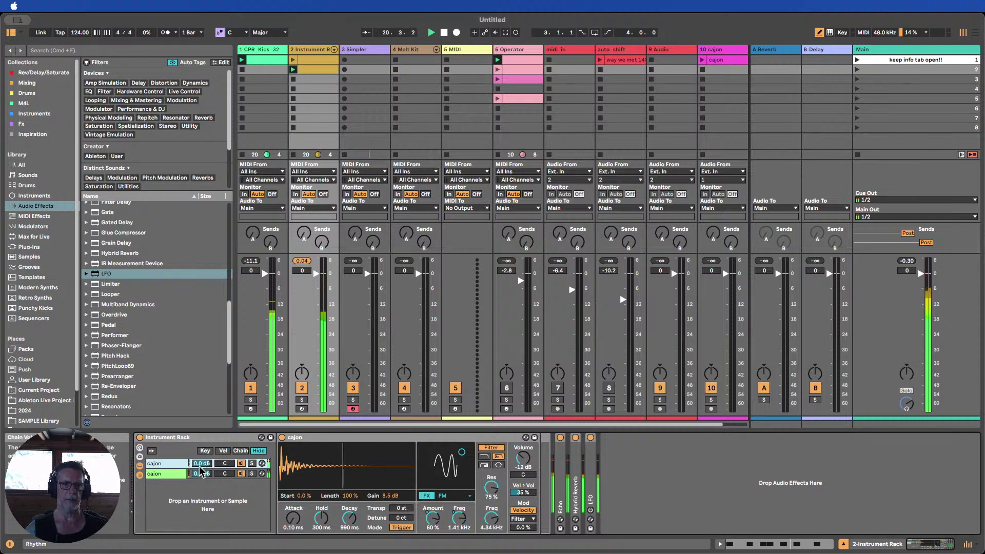
drag(201, 464, 201, 508)
mouse_move(201, 463)
mouse_down()
mouse_move(201, 441)
mouse_move(201, 463)
mouse_up()
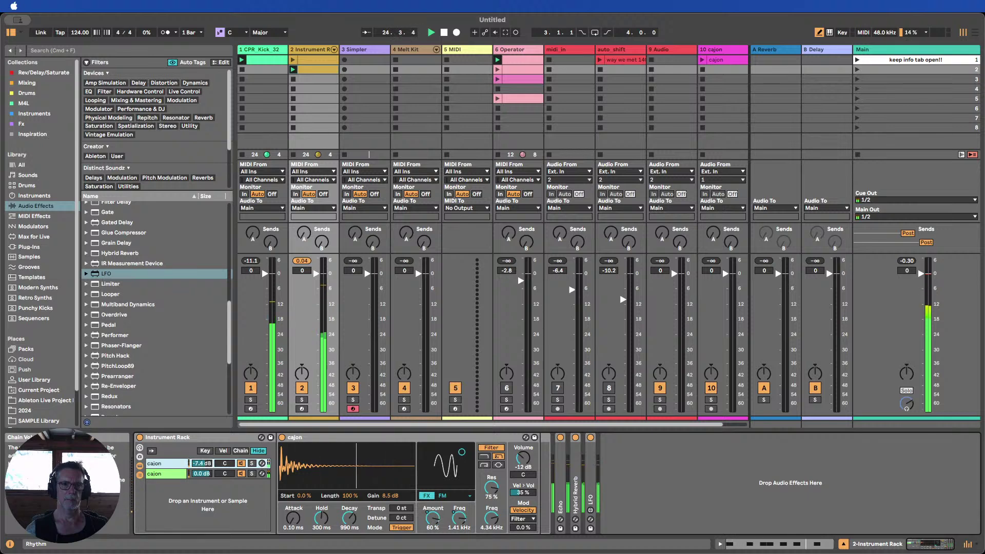
Duplicate the light green cajon chain with the Loop effect and stop playback
click(168, 474)
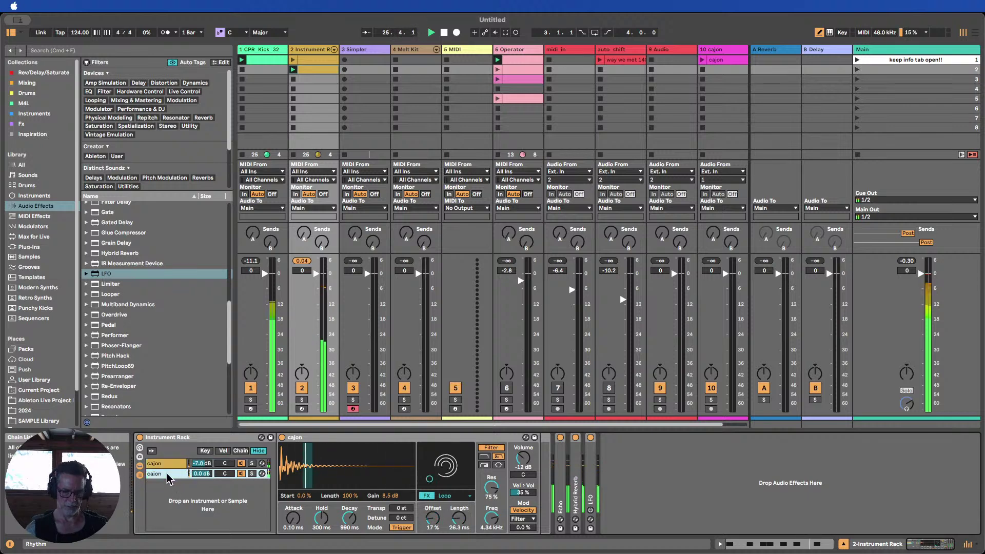
key(super+d)
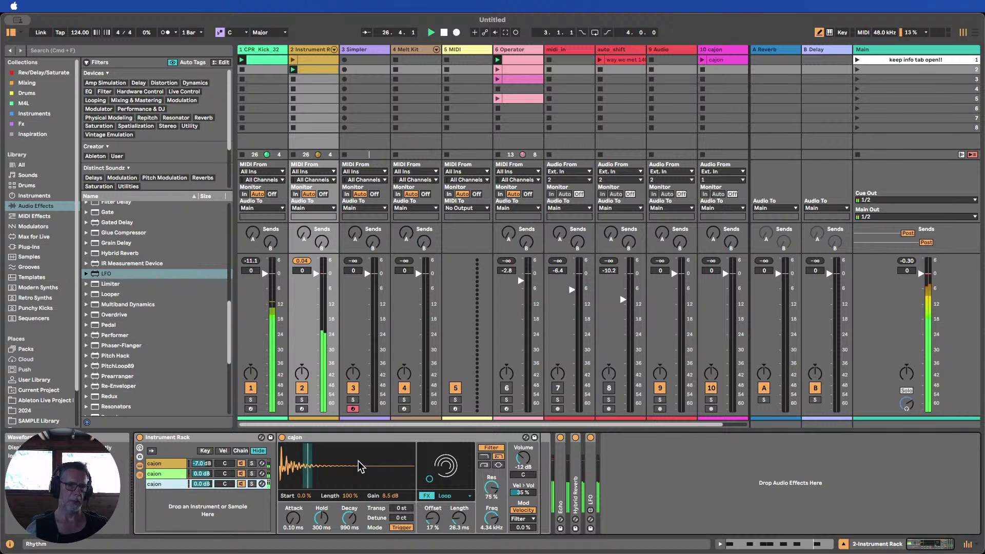
click(445, 32)
Reset the new chain's sampler to 2.0% loop offset, 300 ms length, 1.00 s decay, 0% resonance, 20.9 kHz filter and 0.0 dB gain
drag(429, 513, 459, 505)
click(491, 487)
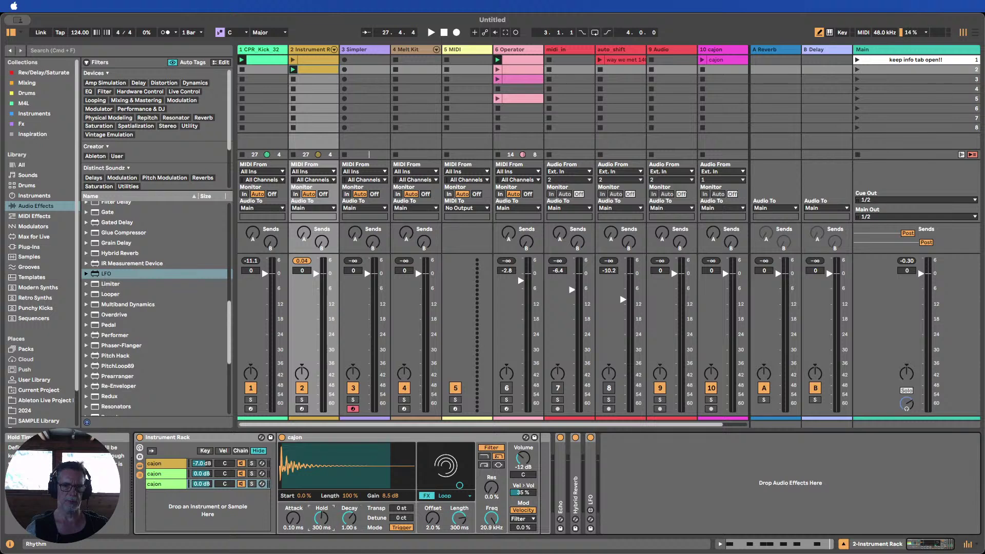
double_click(387, 496)
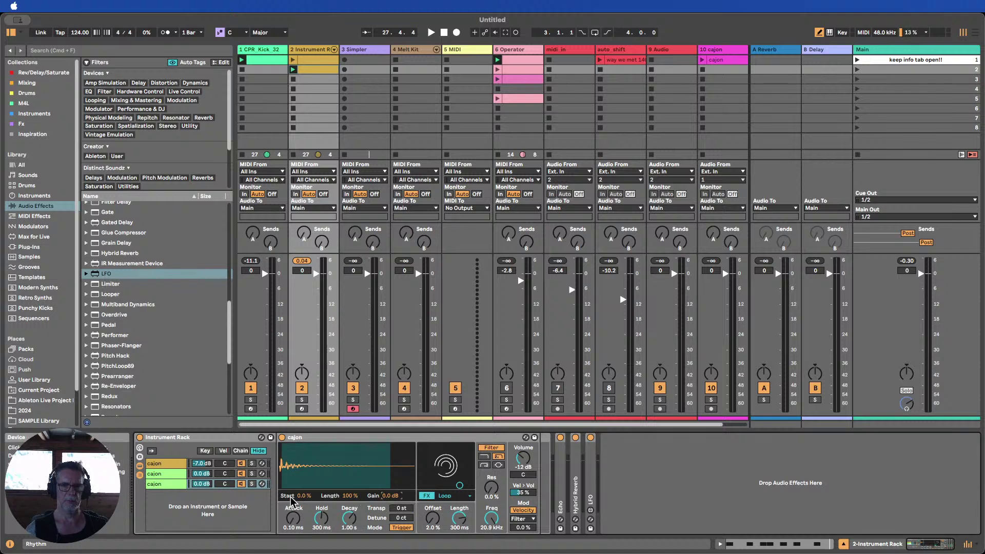
Search the whole browser library for one-shot samples matching "chord"
click(25, 349)
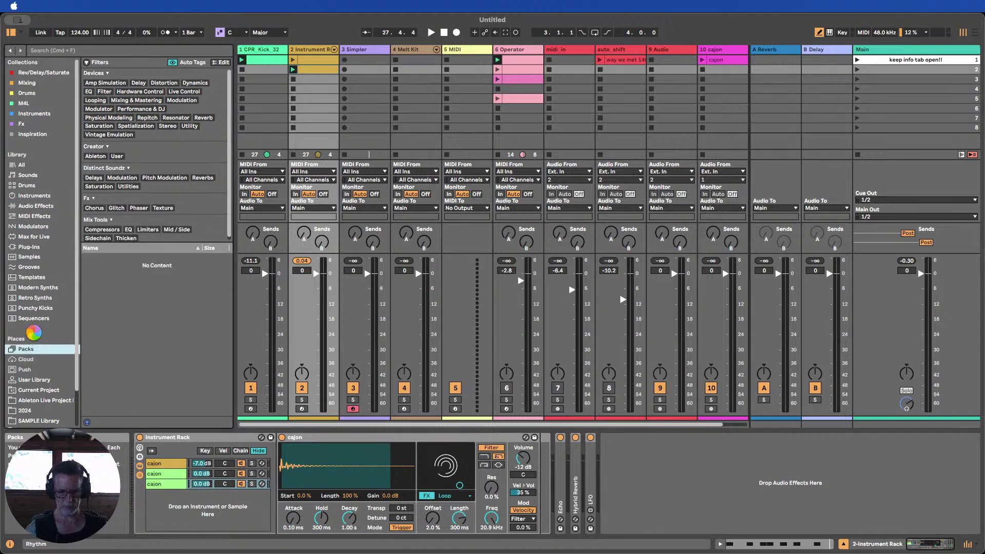
click(75, 51)
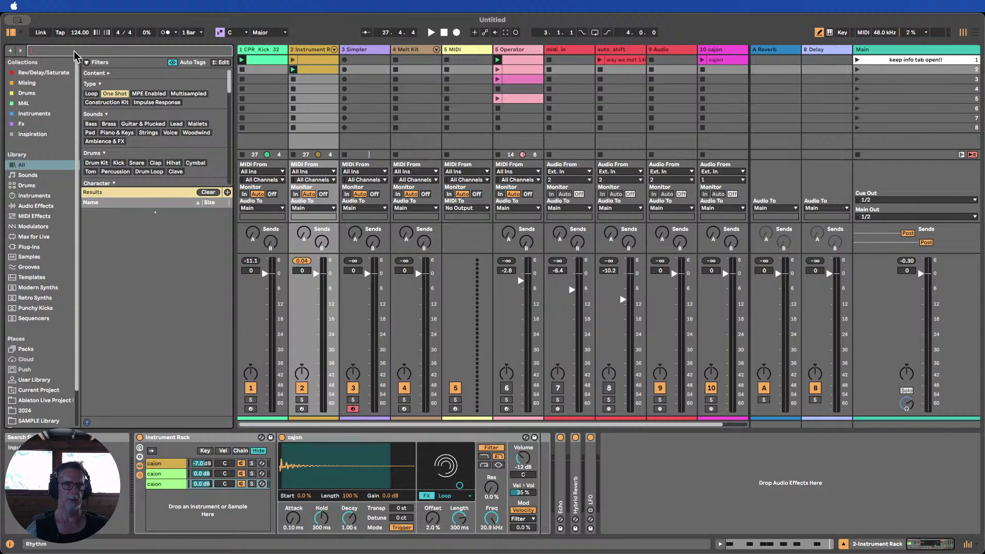
text(chor)
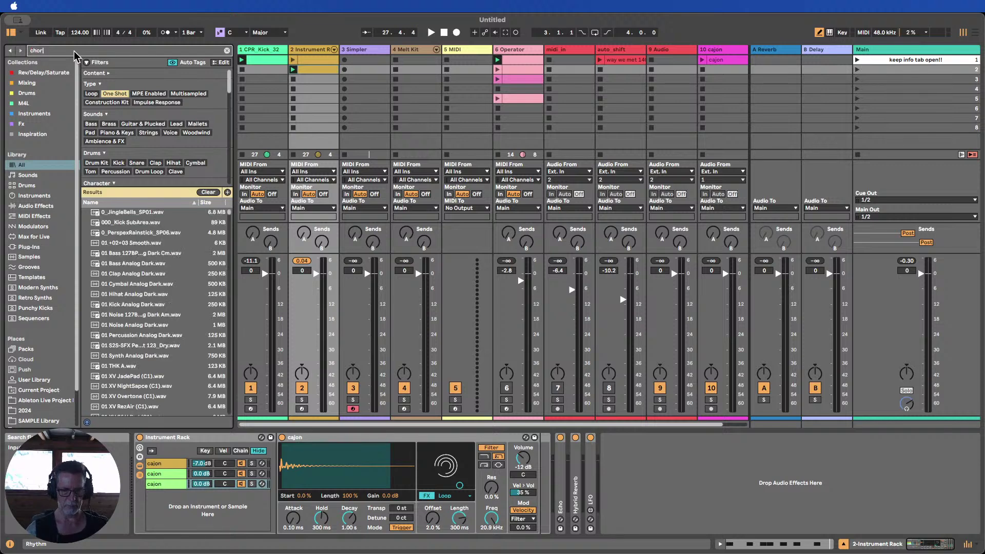
text(d)
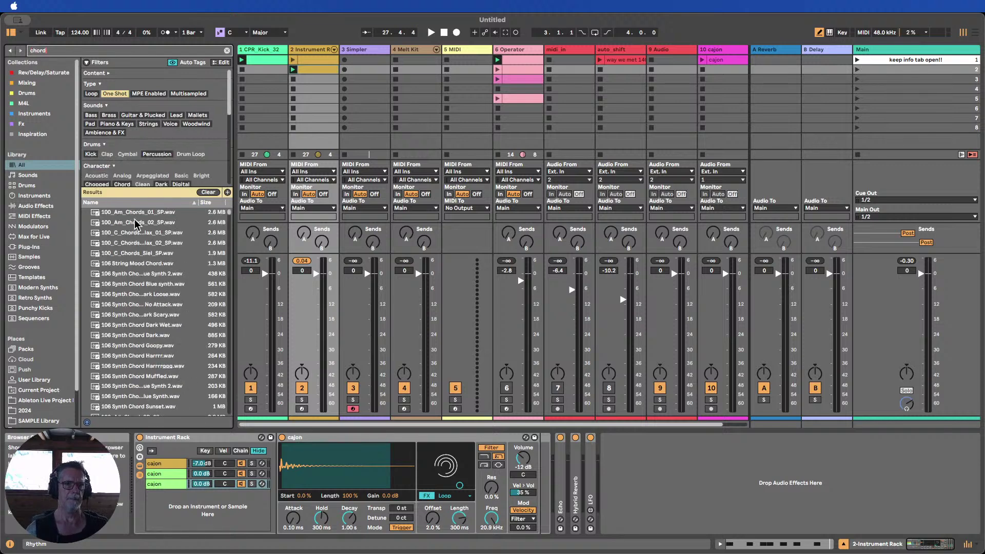
Audition several one-shot chord samples from the search results, from the 100 BPM files through the BRODANSE_CHORD series
click(131, 214)
scroll(118, 284, down, 3)
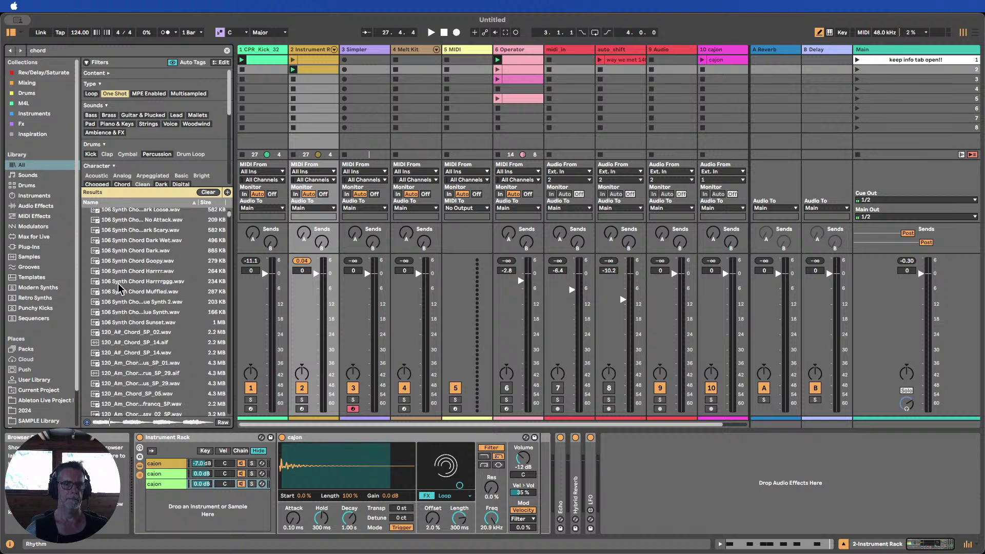
scroll(118, 283, up, 3)
click(105, 83)
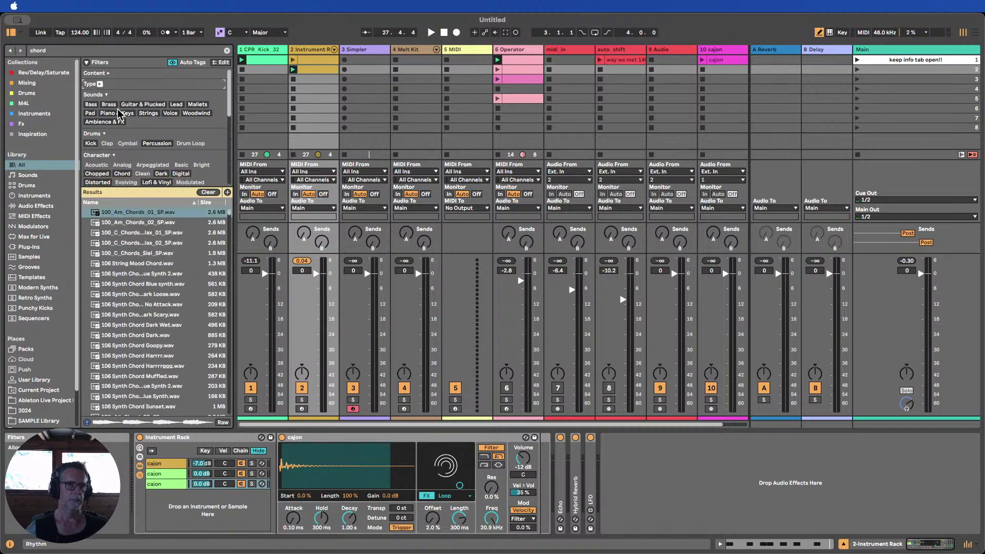
click(101, 84)
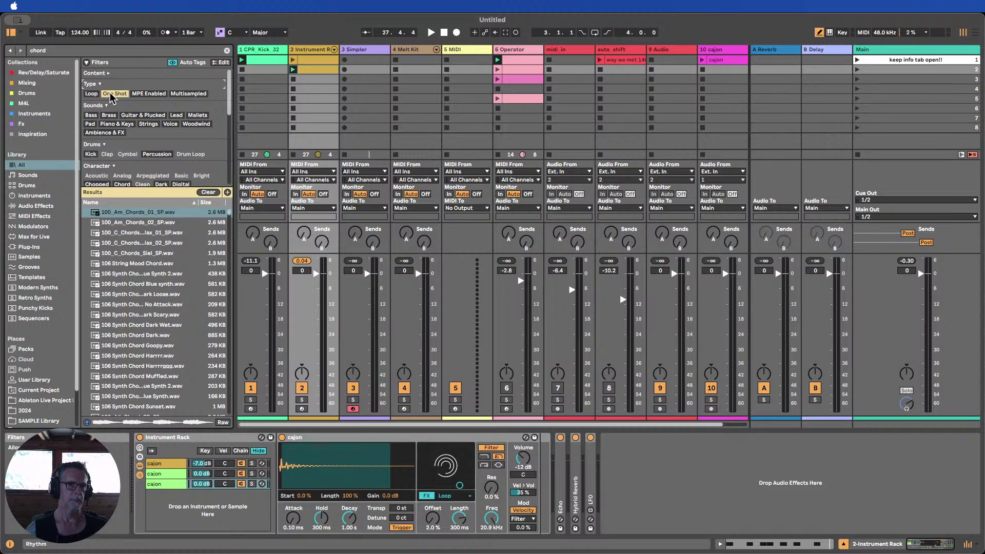
click(111, 94)
scroll(135, 280, down, 10)
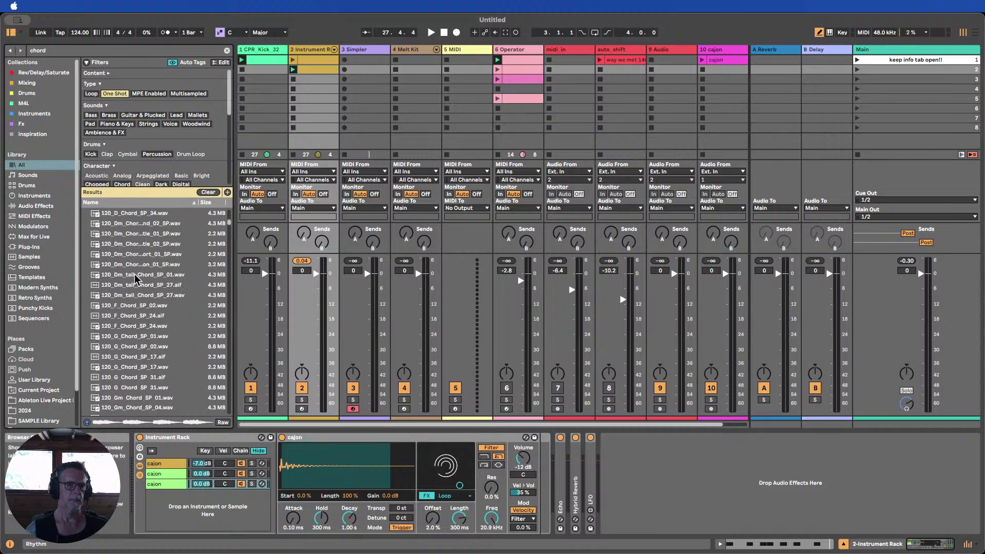
click(135, 288)
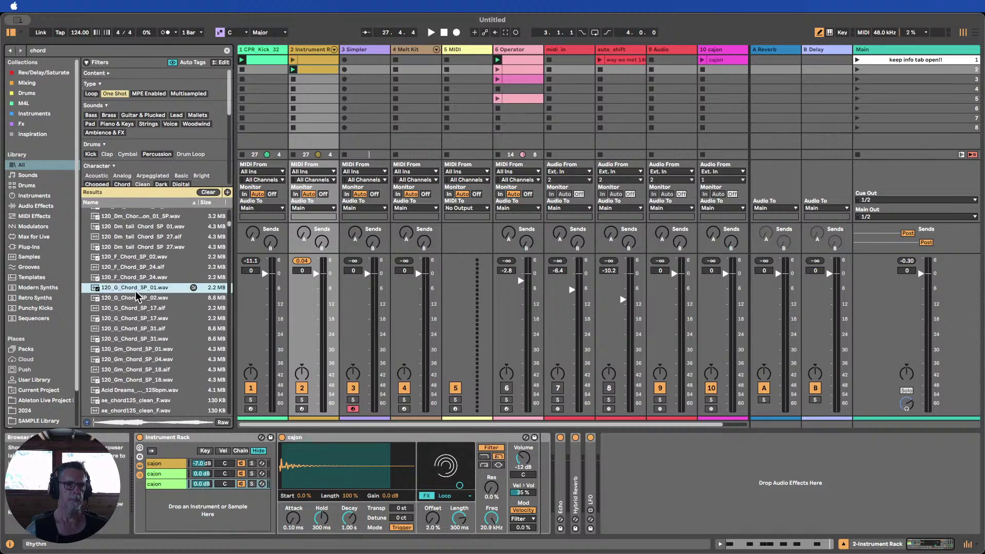
click(140, 328)
scroll(140, 326, down, 8)
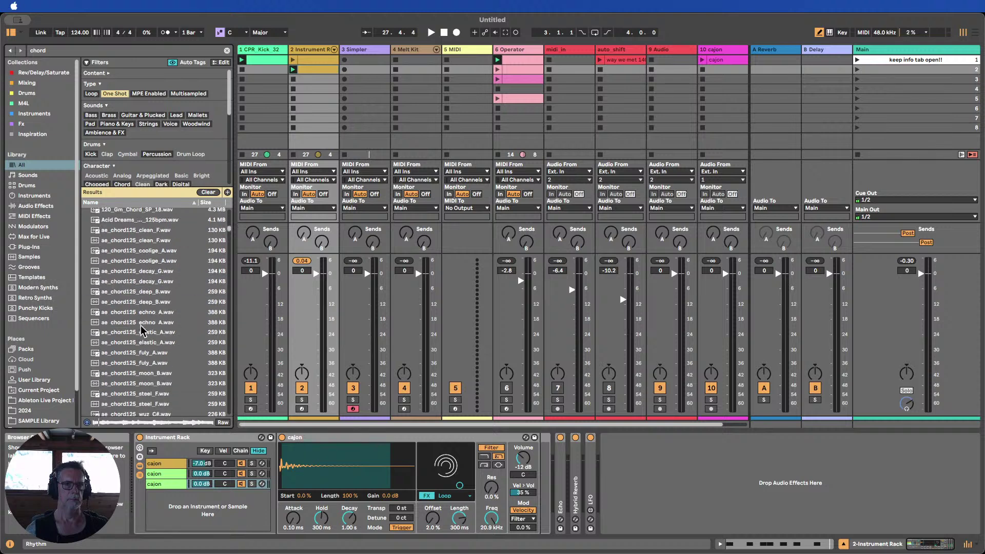
scroll(142, 329, down, 8)
click(141, 325)
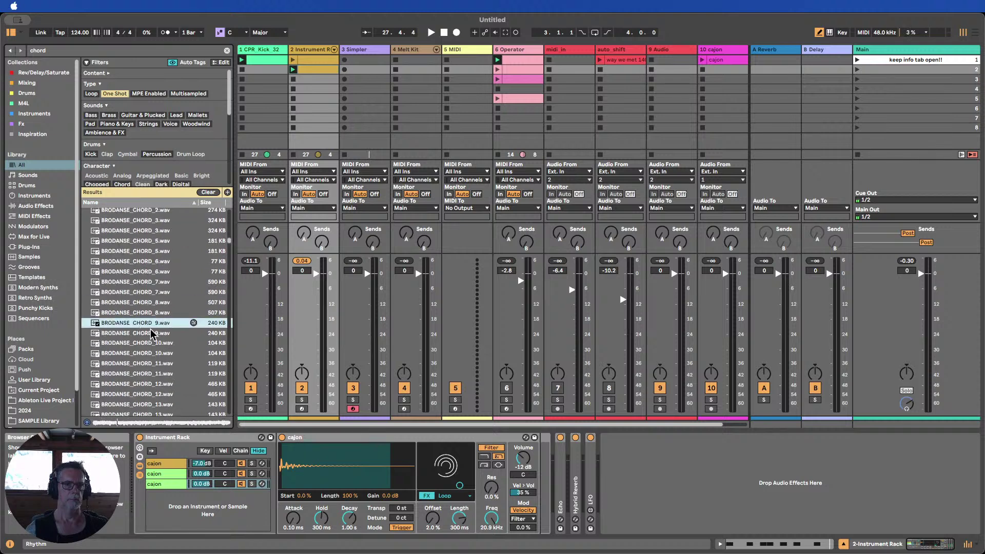
Load BRODANSE_CHORD_11.wav into the third chain's sampler in place of the cajon and start playback
click(135, 372)
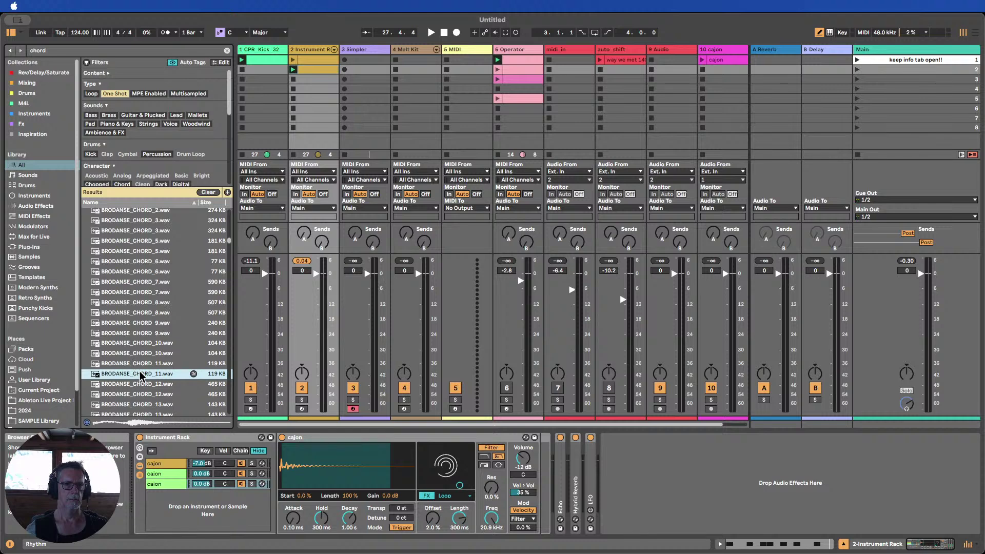
drag(138, 376, 341, 454)
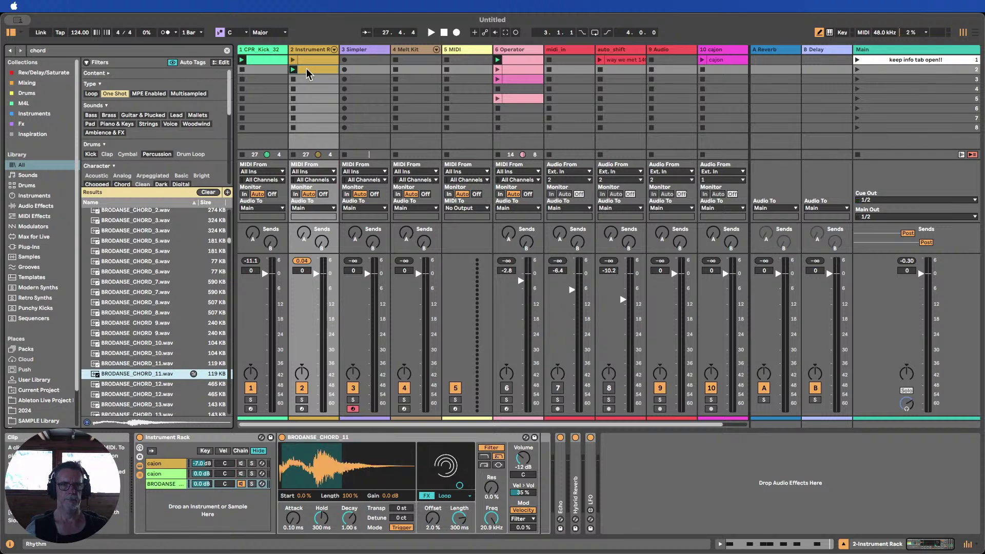
key(space)
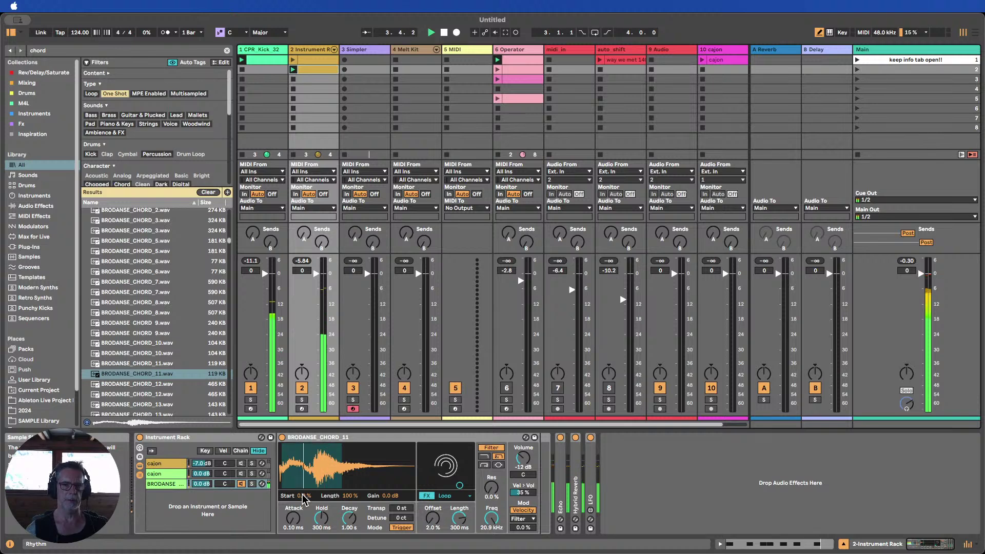
Give the chord sampler 158 ms hold, 224 ms decay, 25% loop offset and 81.1 ms loop length, and move the sample start forward
mouse_move(321, 518)
mouse_down()
mouse_move(321, 536)
mouse_move(350, 529)
mouse_move(350, 538)
mouse_move(349, 513)
mouse_move(321, 508)
mouse_up()
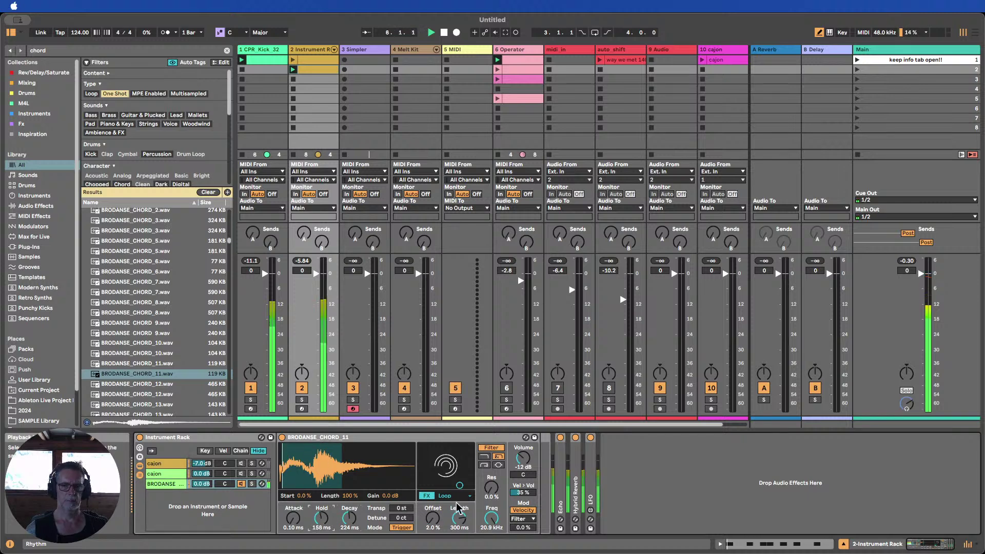
drag(433, 518, 432, 505)
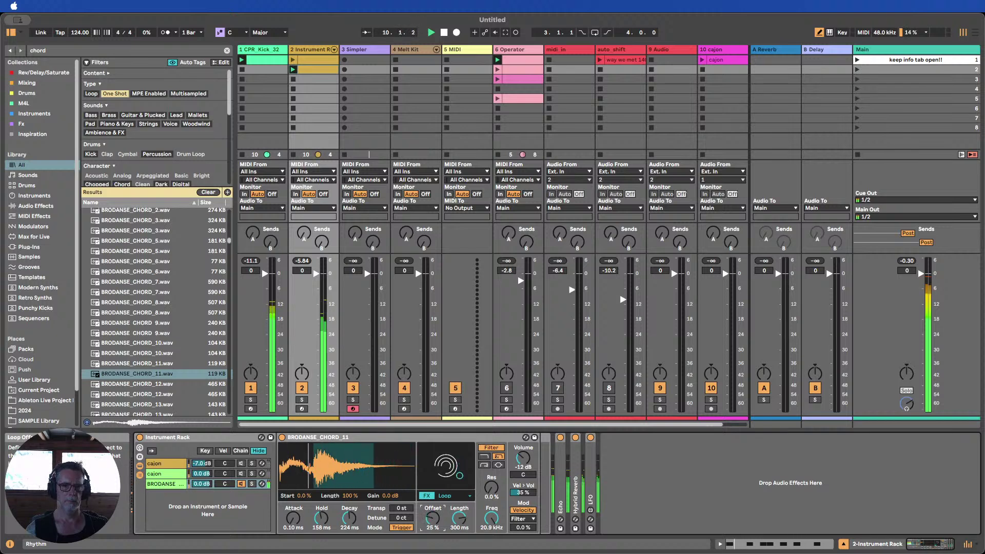
mouse_move(459, 519)
mouse_down()
mouse_move(459, 539)
mouse_move(459, 526)
mouse_up()
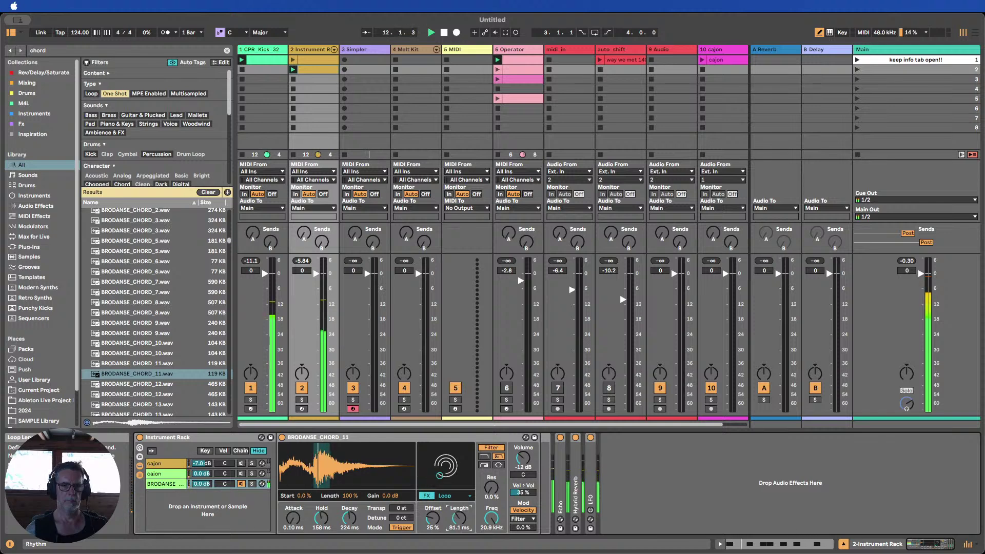
mouse_move(293, 518)
mouse_down()
mouse_move(306, 522)
mouse_move(303, 464)
mouse_move(302, 505)
mouse_up()
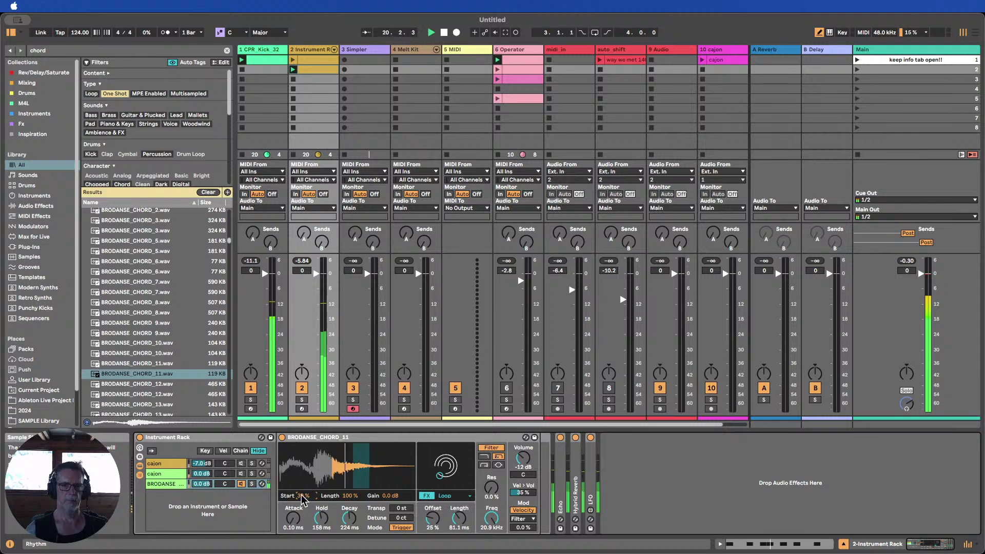
Select the original cajon chain, reset its volume and set it to -5.0 dB
click(243, 465)
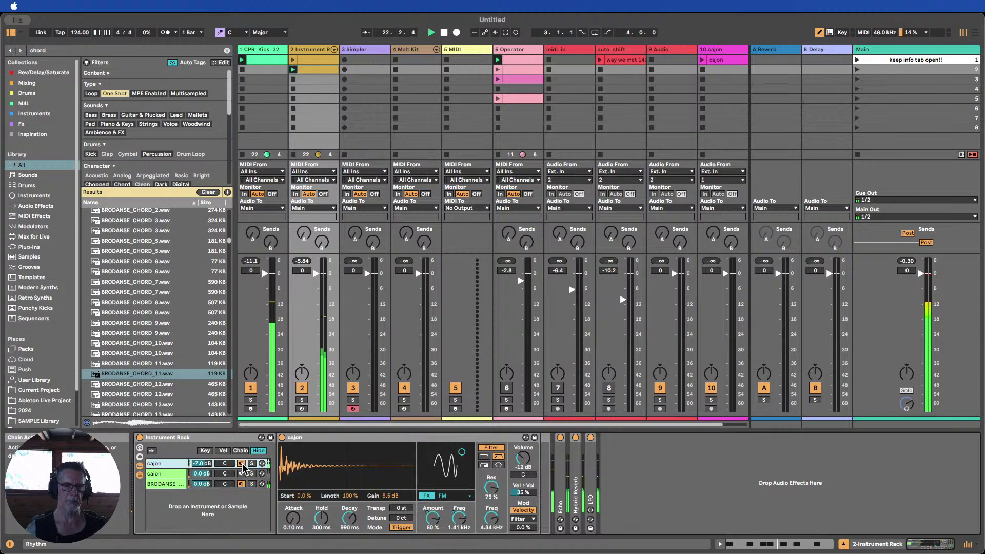
click(198, 463)
key(Delete)
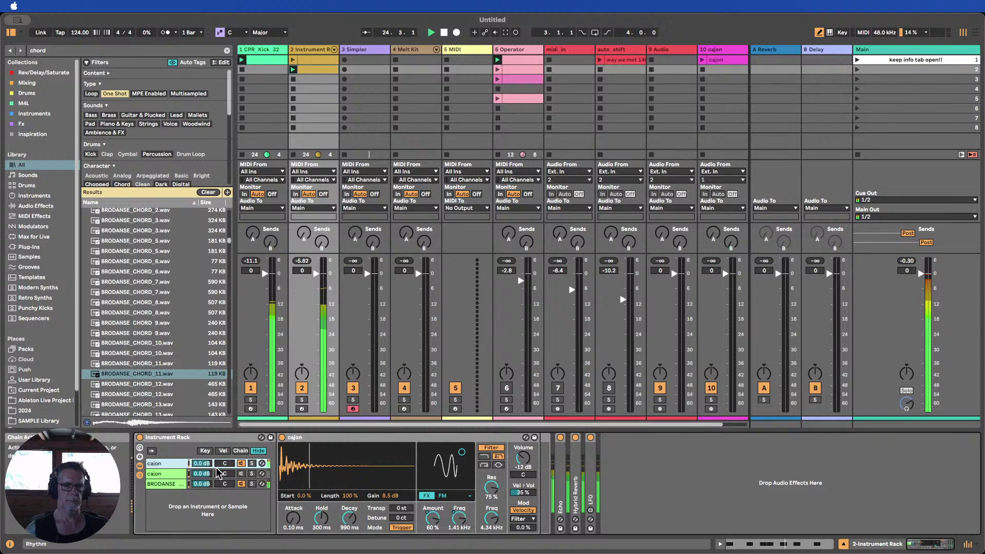
drag(199, 465, 199, 477)
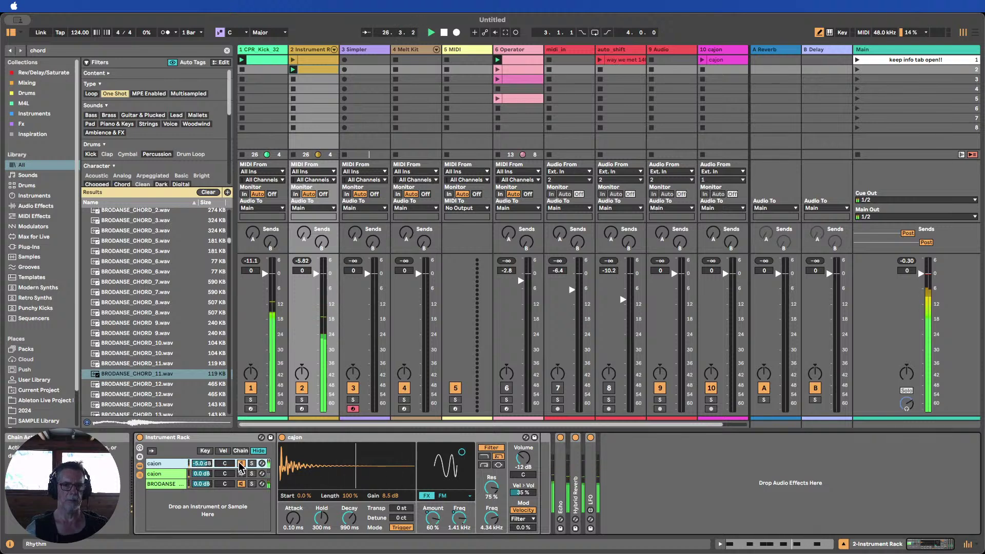
Filter the chord results to loops, audition the 120_Gm_Chord files and load 120_Gm_Chord_SP_11.aif into the third chain's sampler
click(207, 476)
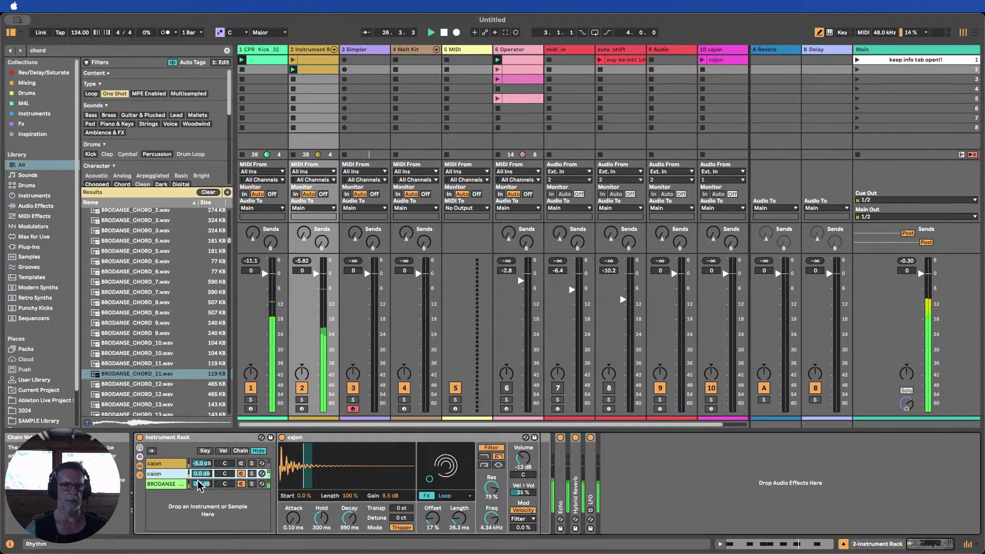
drag(201, 484, 201, 483)
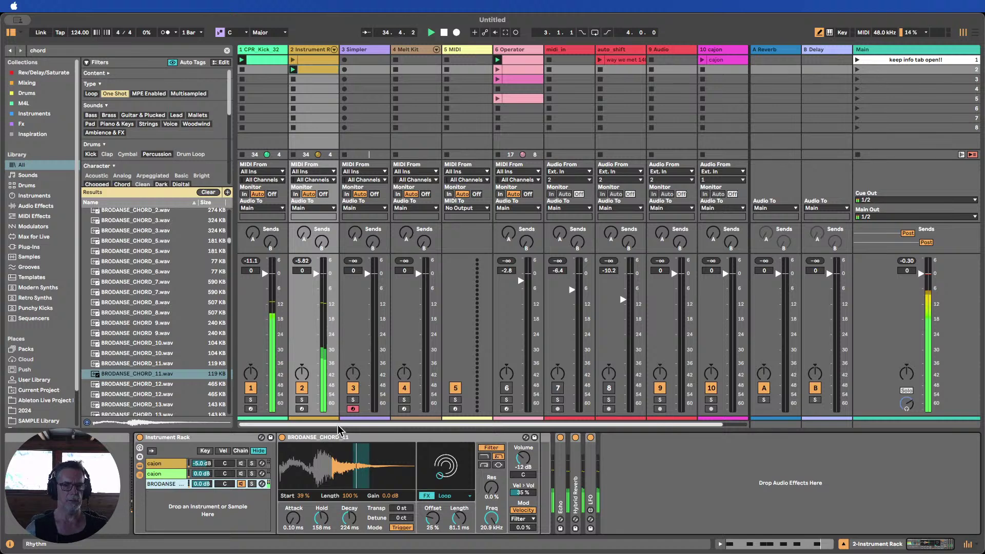
scroll(130, 274, up, 5)
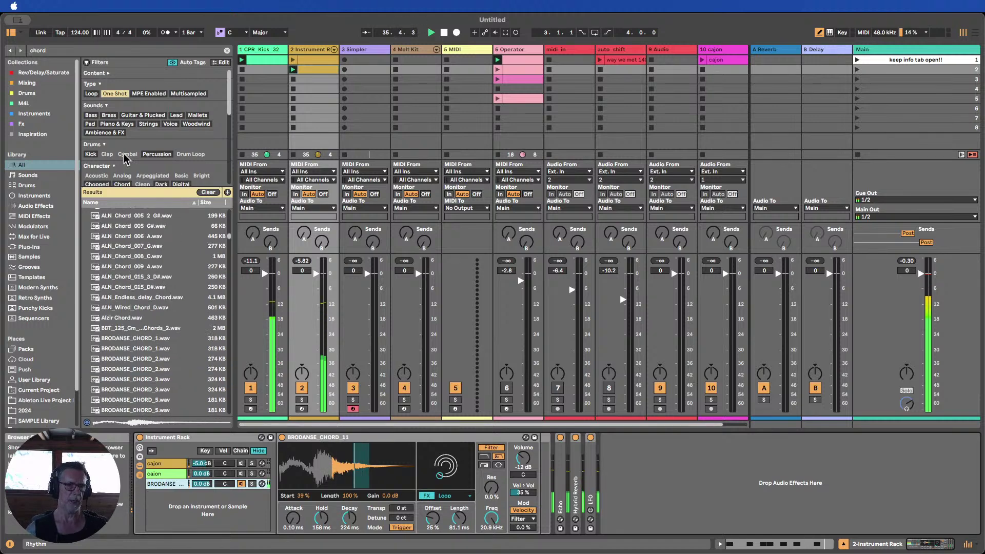
click(91, 93)
scroll(139, 271, up, 3)
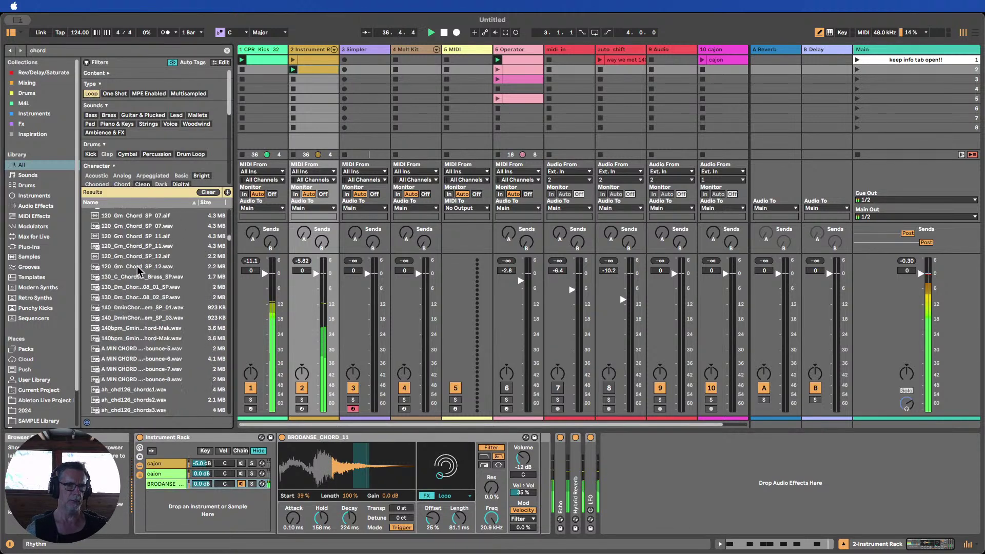
click(130, 225)
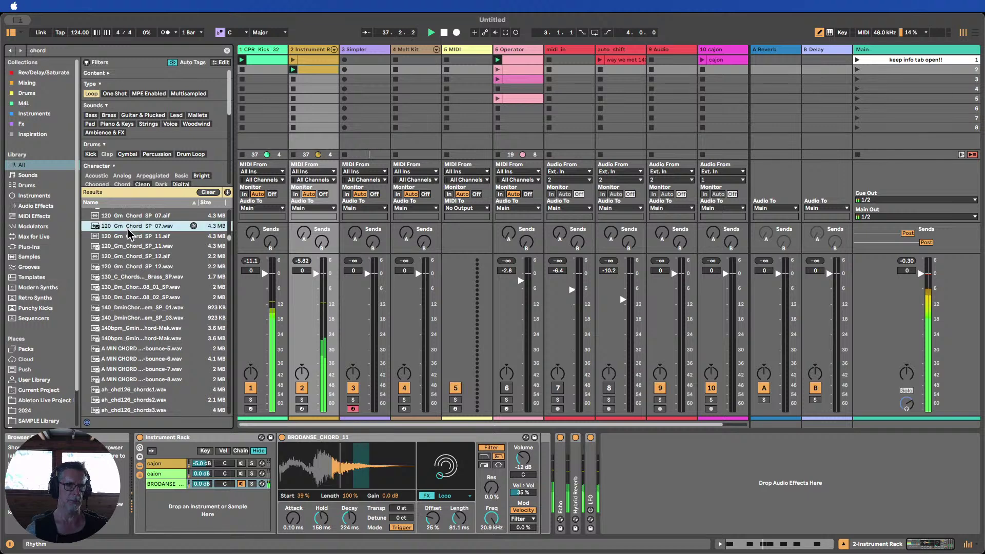
click(126, 246)
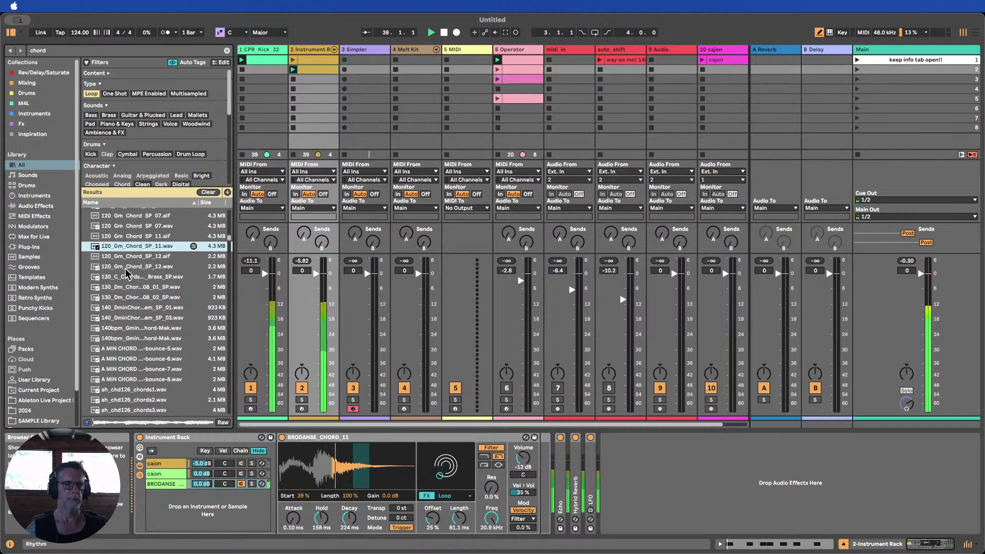
key(Up)
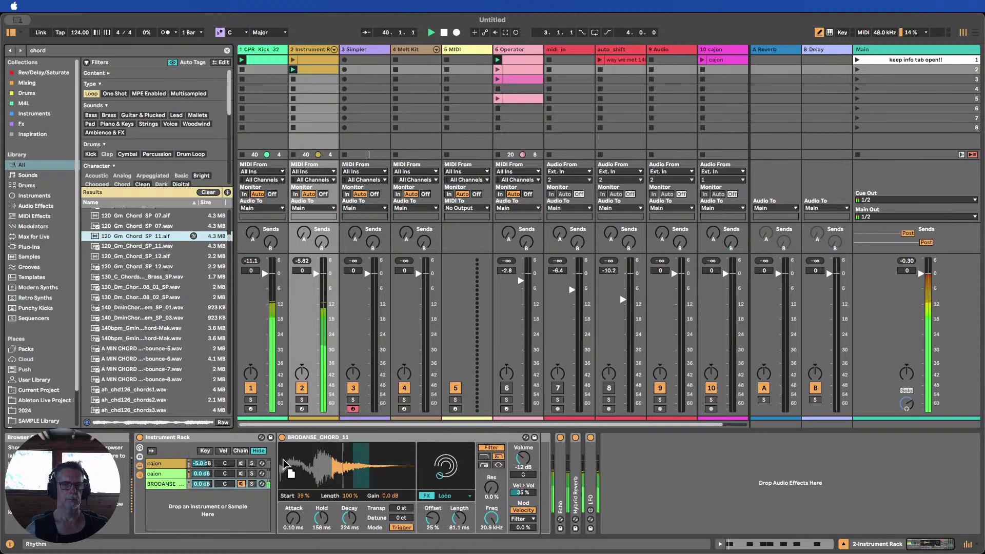
drag(284, 464, 290, 461)
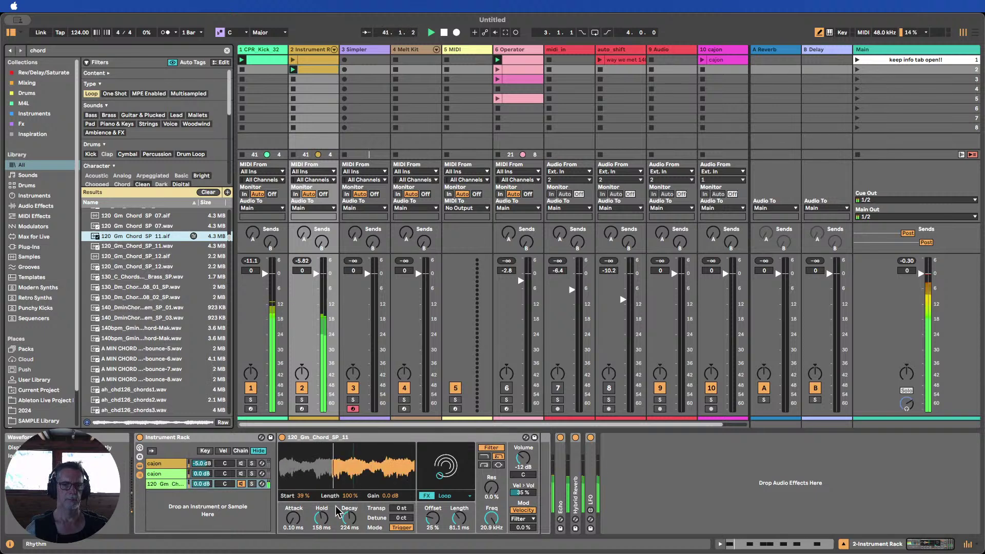
Set the chord sampler's start to 34%, loop offset to 17% and loop length to 21.1 ms
drag(303, 495, 303, 518)
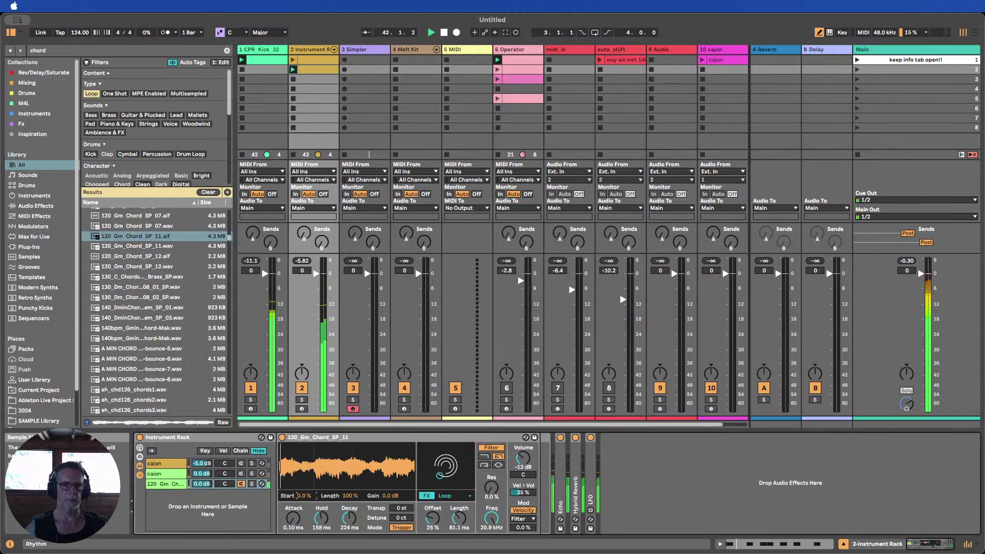
mouse_move(348, 495)
mouse_down()
mouse_move(348, 544)
mouse_move(347, 496)
mouse_up()
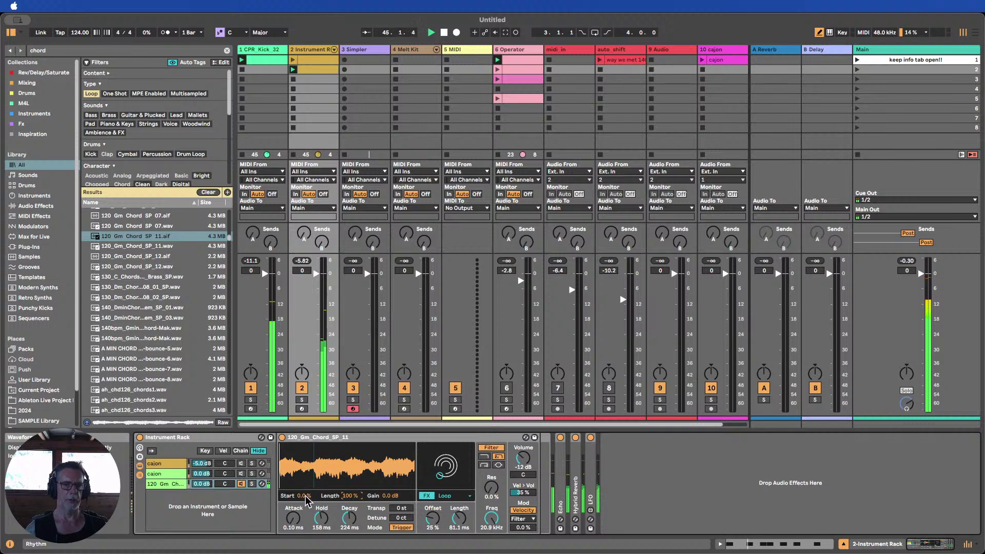
drag(303, 496, 304, 481)
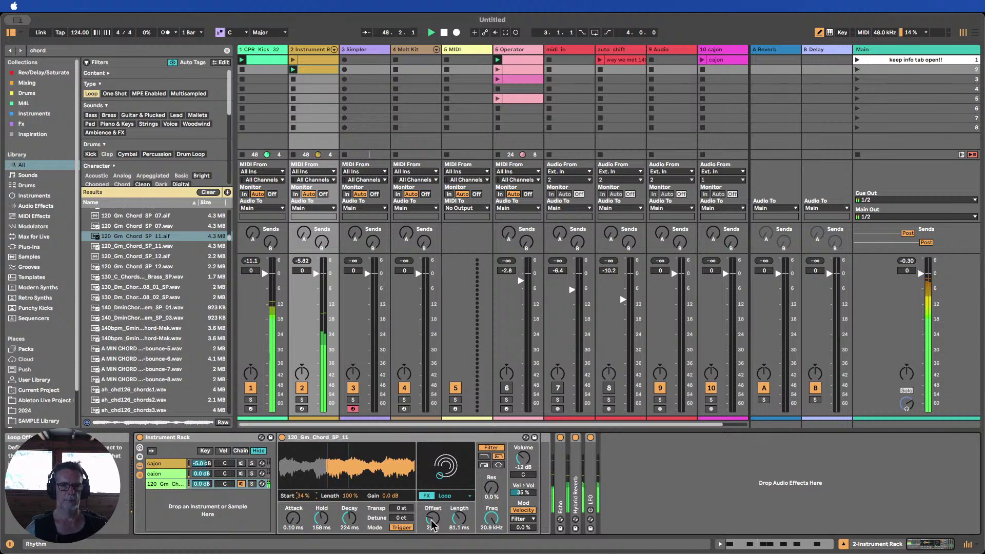
mouse_move(432, 519)
mouse_down()
mouse_move(432, 534)
mouse_move(433, 503)
mouse_move(459, 534)
mouse_up()
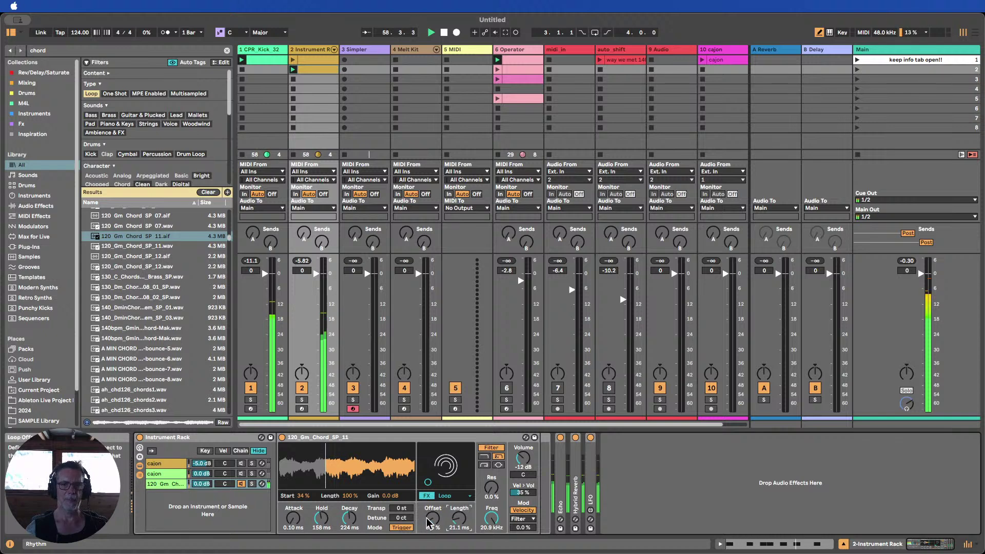
drag(433, 518, 440, 506)
Change the chord sampler's playback effect to Stretch with a factor of 1.81 and a 121 ms grain
click(445, 496)
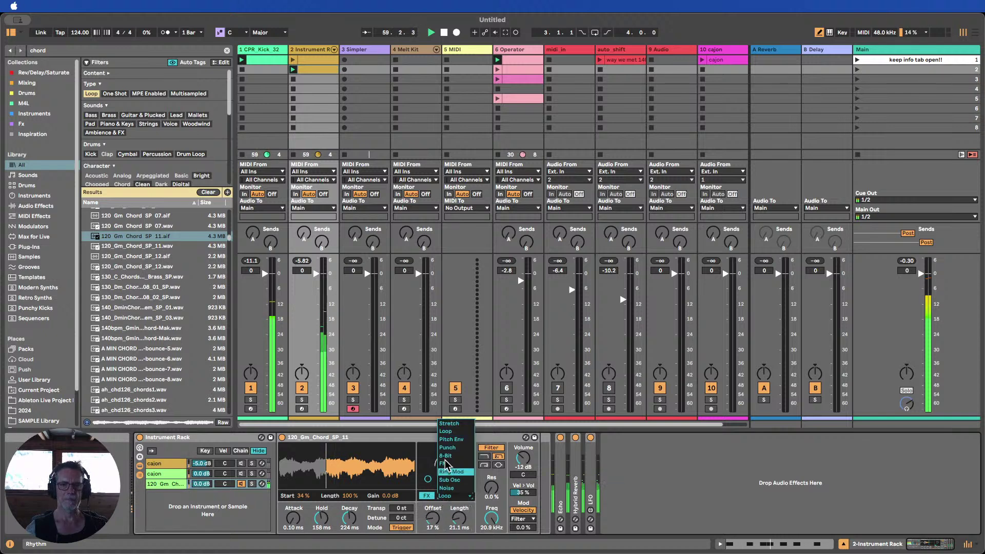
click(449, 434)
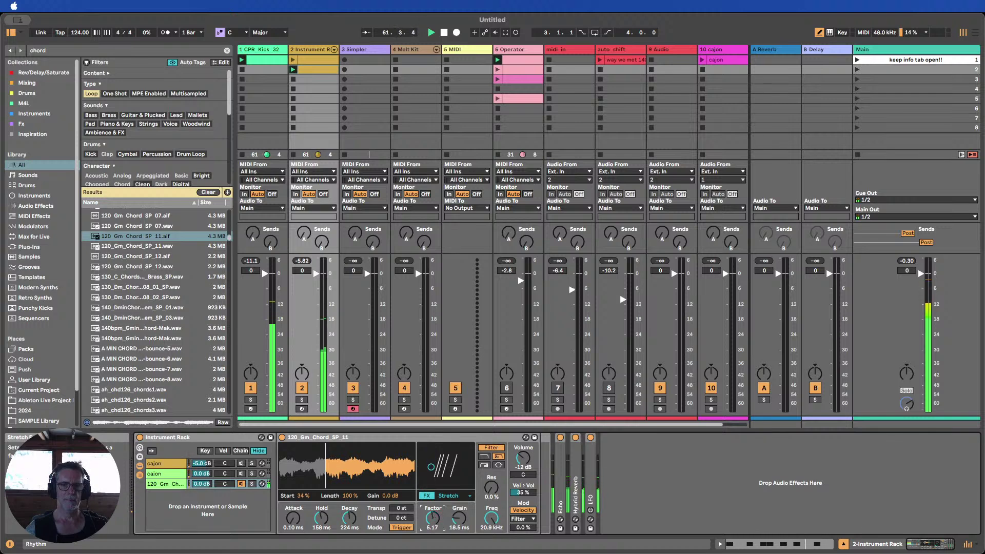
mouse_move(433, 518)
mouse_down()
mouse_move(459, 506)
mouse_move(460, 527)
mouse_move(440, 535)
mouse_move(459, 509)
mouse_up()
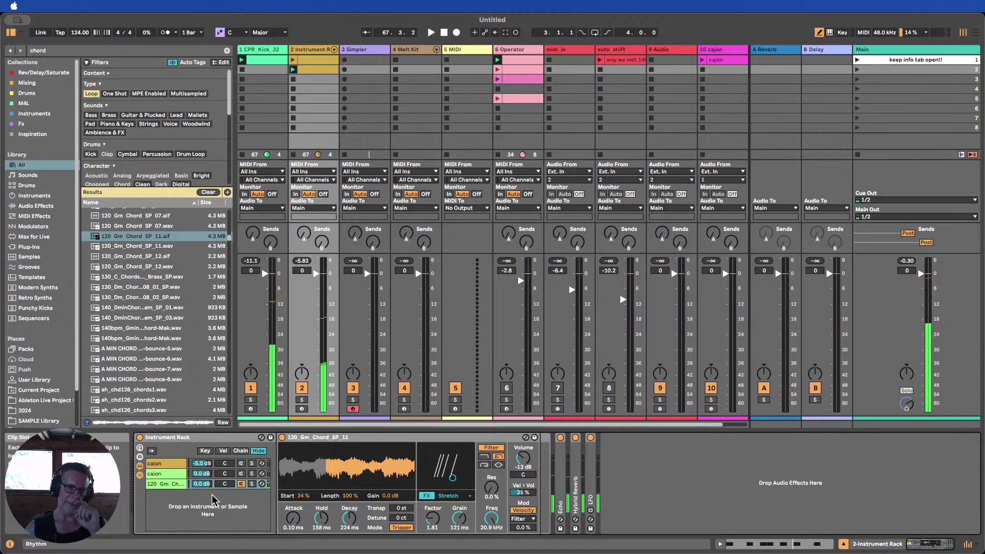
Restart playback, duplicate the second cajon chain and leave only the copy active
click(246, 473)
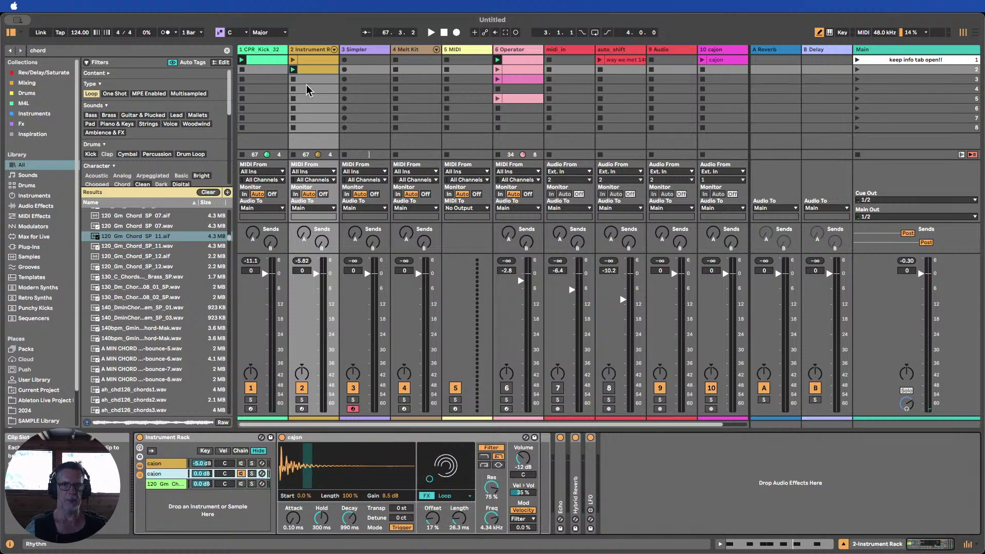
click(294, 69)
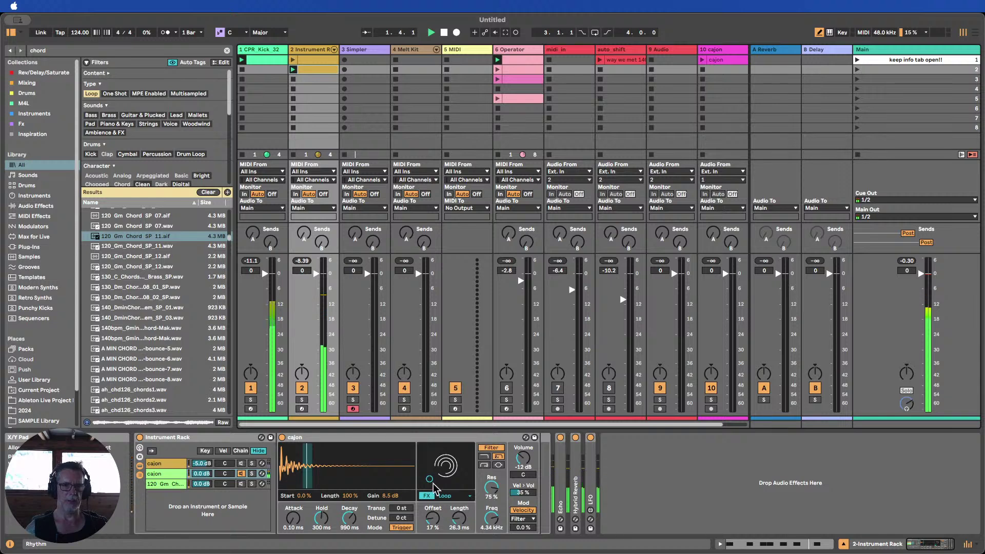
key(super+d)
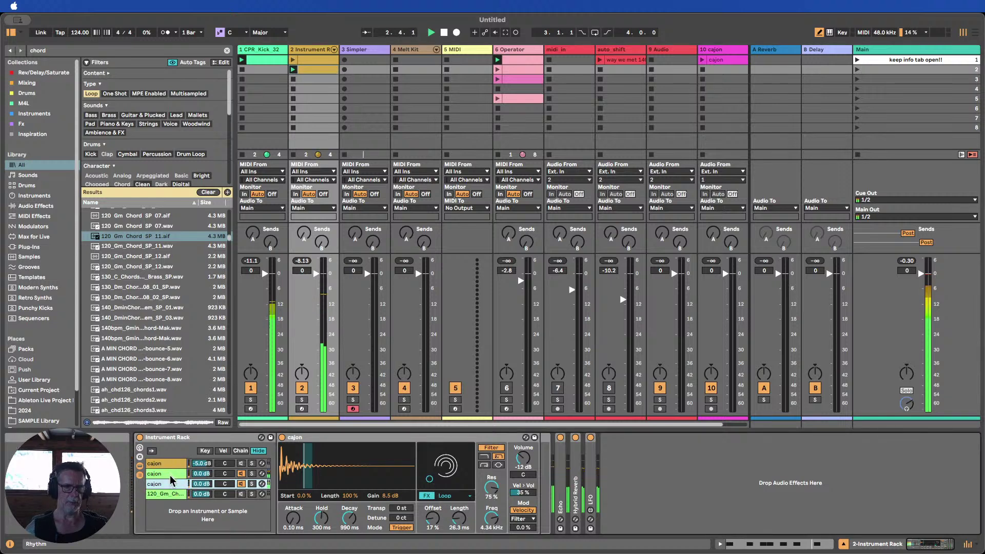
click(234, 484)
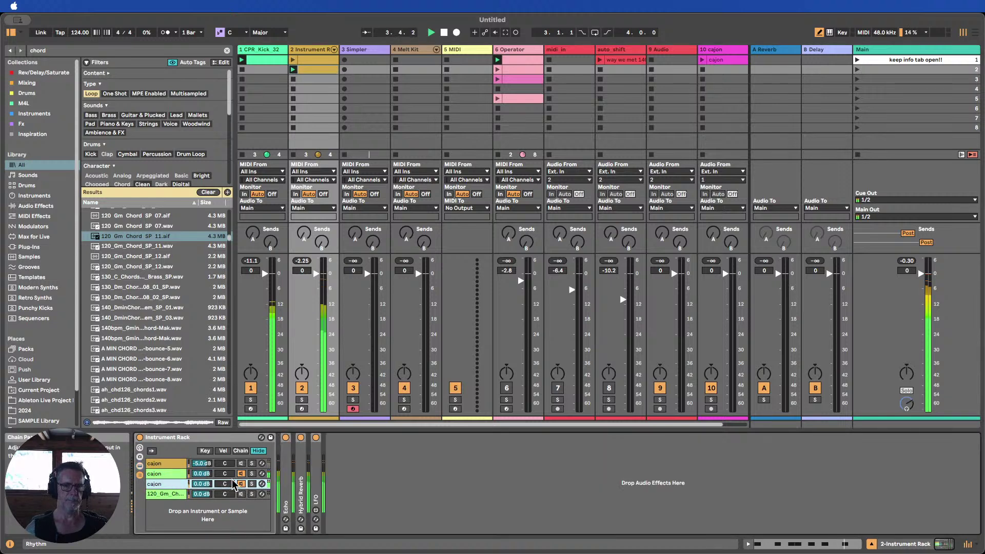
click(180, 484)
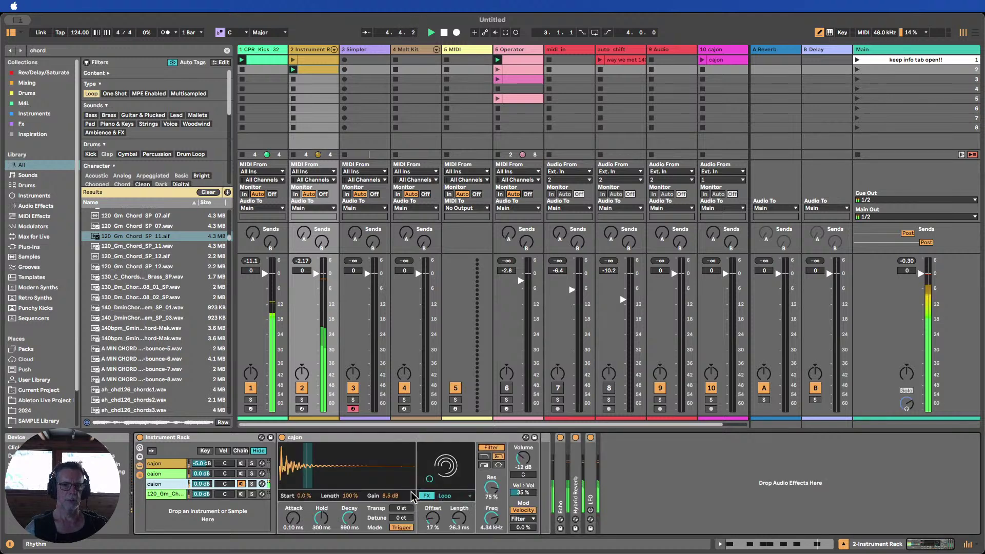
Give the copied cajon sampler Ring Mod at 96% and 266 Hz, 1.00 s decay, 0.0% filter resonance and 22.0 kHz filter frequency
click(445, 495)
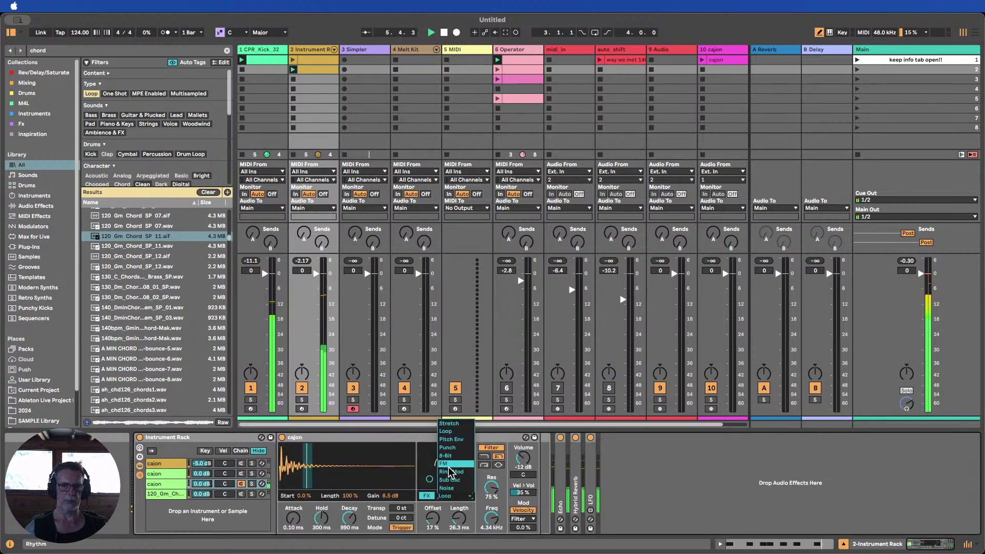
click(451, 471)
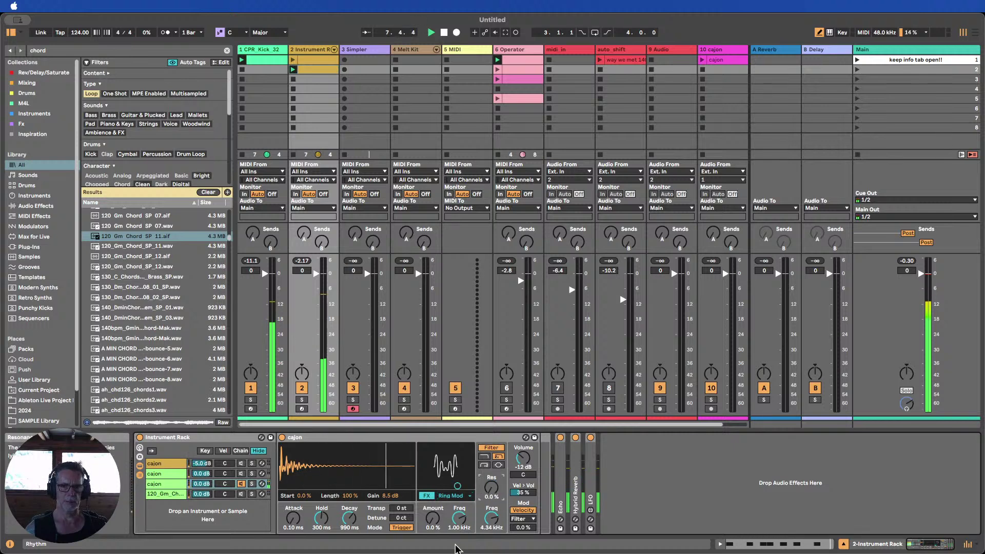
drag(352, 520, 352, 517)
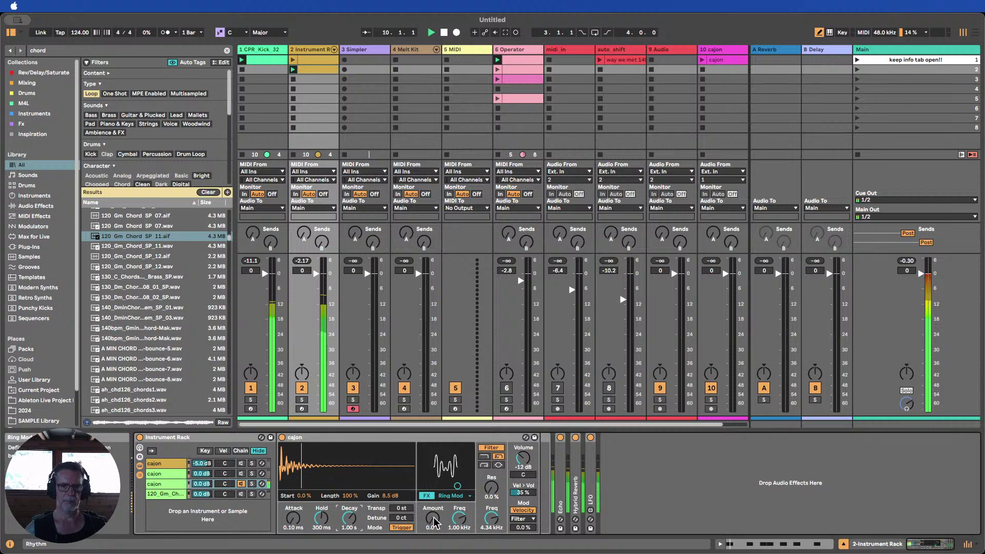
drag(434, 522, 490, 534)
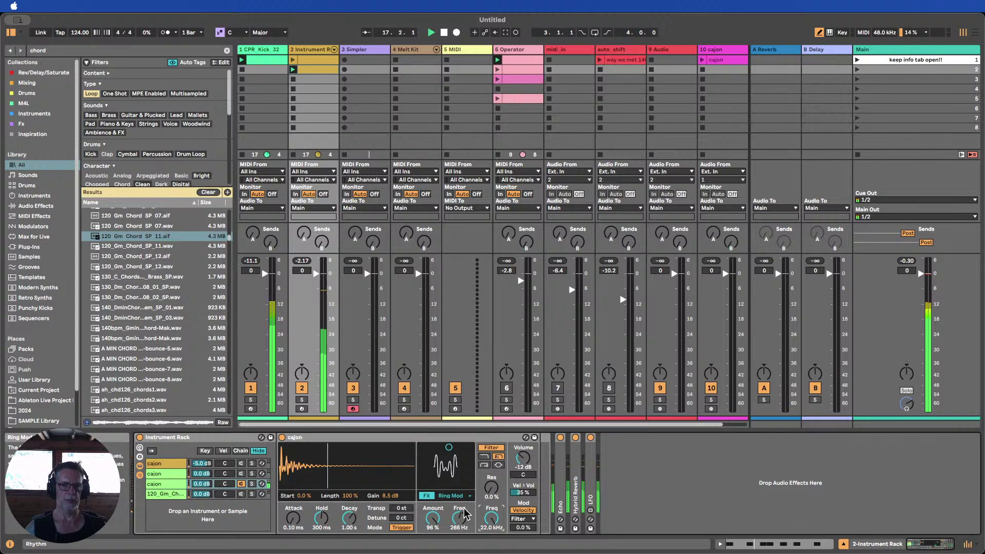
Change the copied cajon sampler's playback effect to Sub Osc with a 56% amount at 60.0 Hz
click(454, 495)
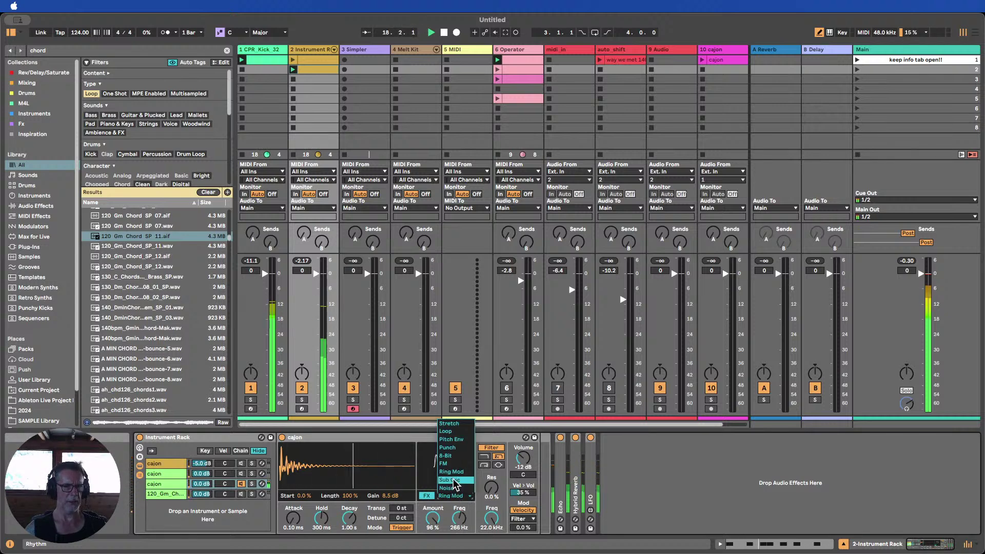
click(453, 481)
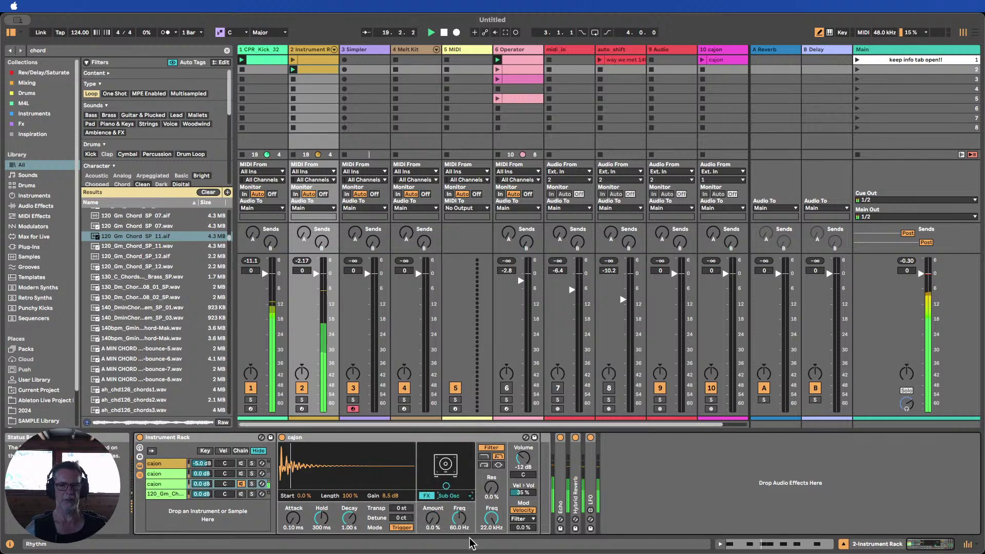
drag(439, 525, 438, 501)
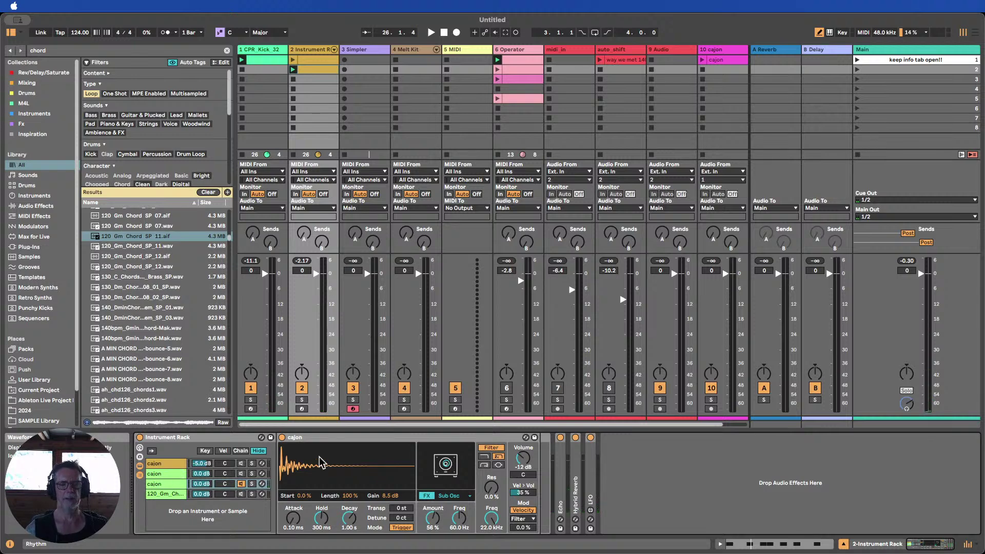
Switch the copied cajon sampler's playback effect off and back on twice
click(427, 496)
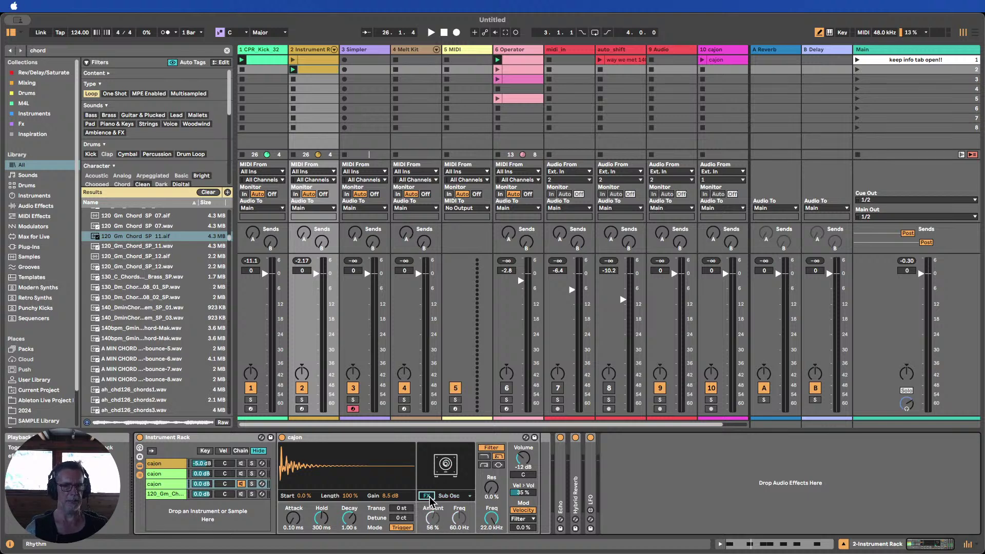
click(428, 496)
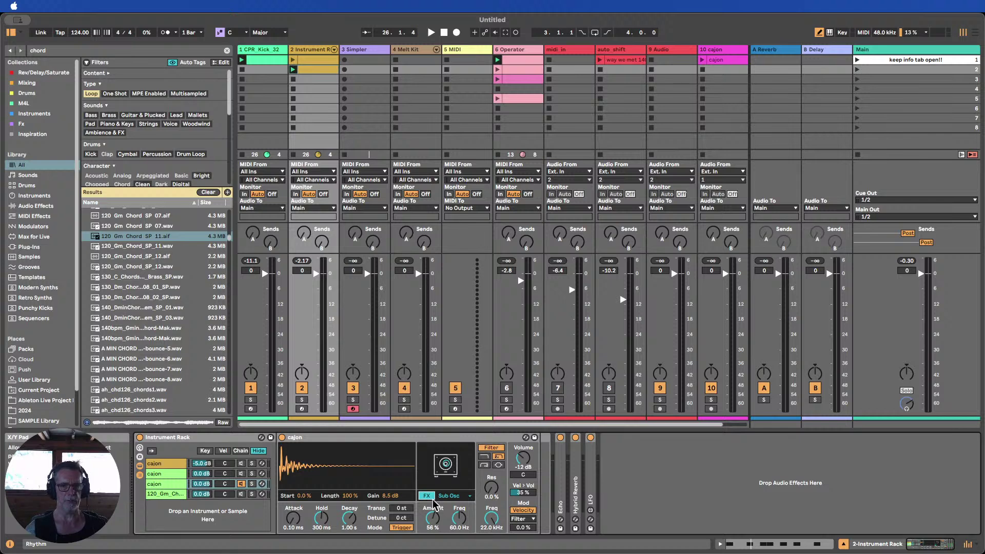
click(432, 497)
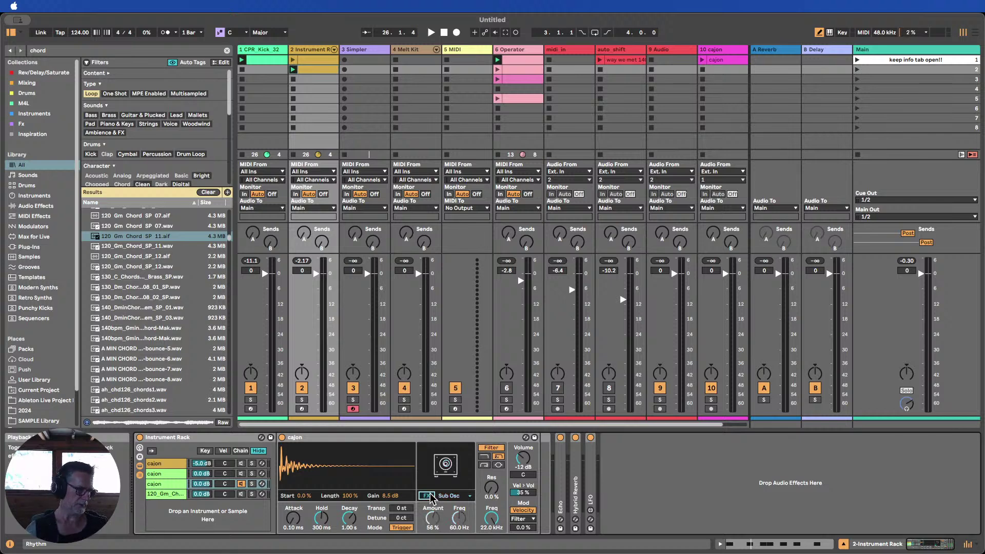
click(426, 496)
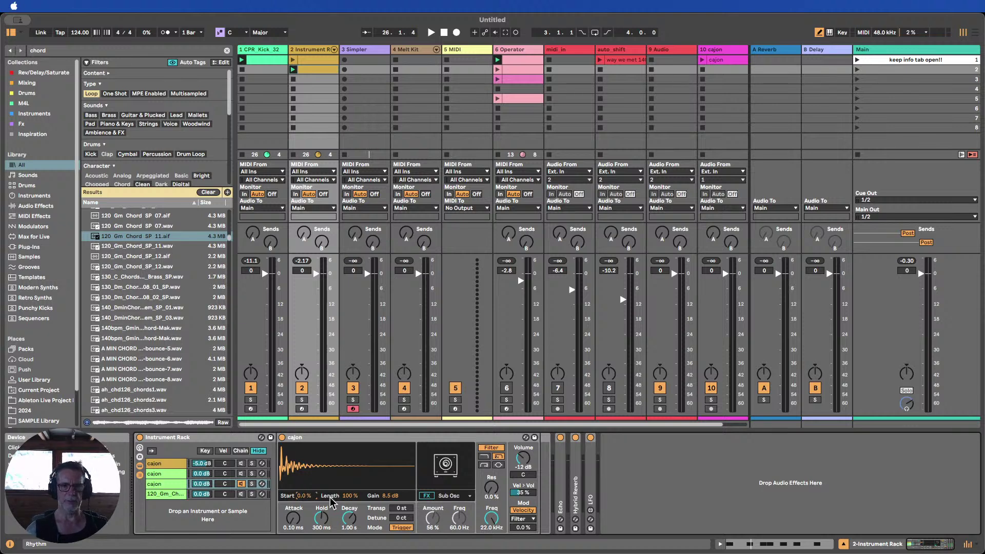
Unfold the LFO device to check its parameter mappings, then fold it again
double_click(590, 474)
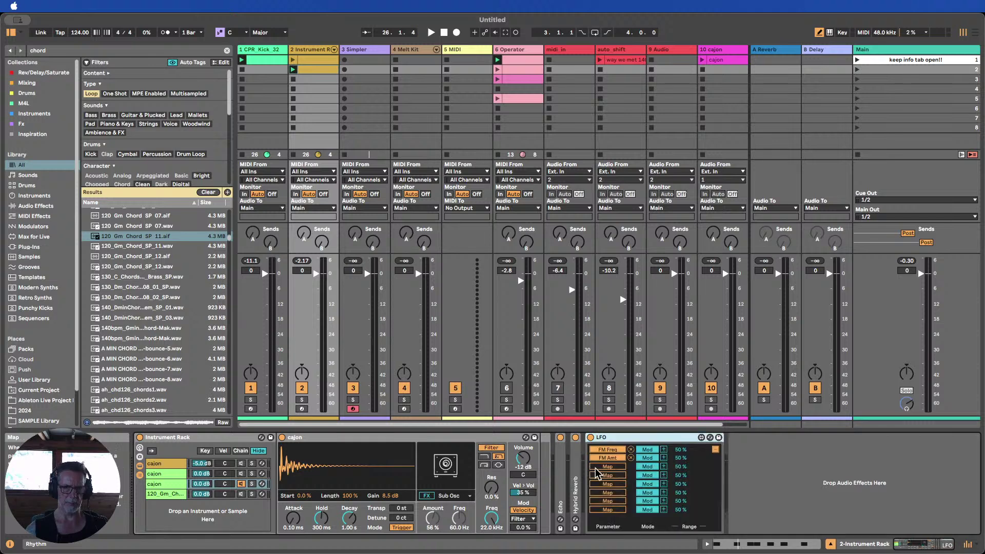
click(713, 450)
double_click(611, 442)
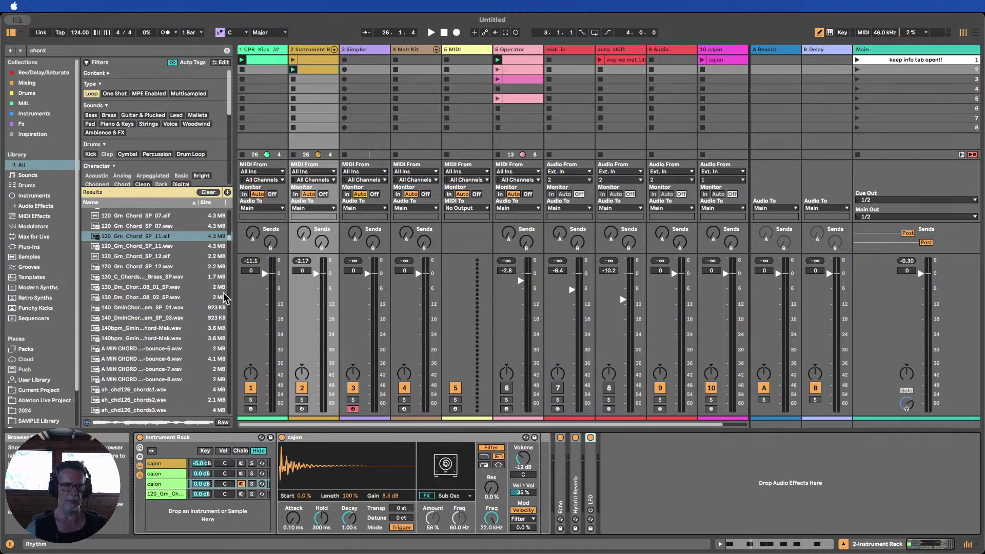
Try modulating the copied cajon sampler's sample start with an additional LFO device, and remove that LFO
click(32, 206)
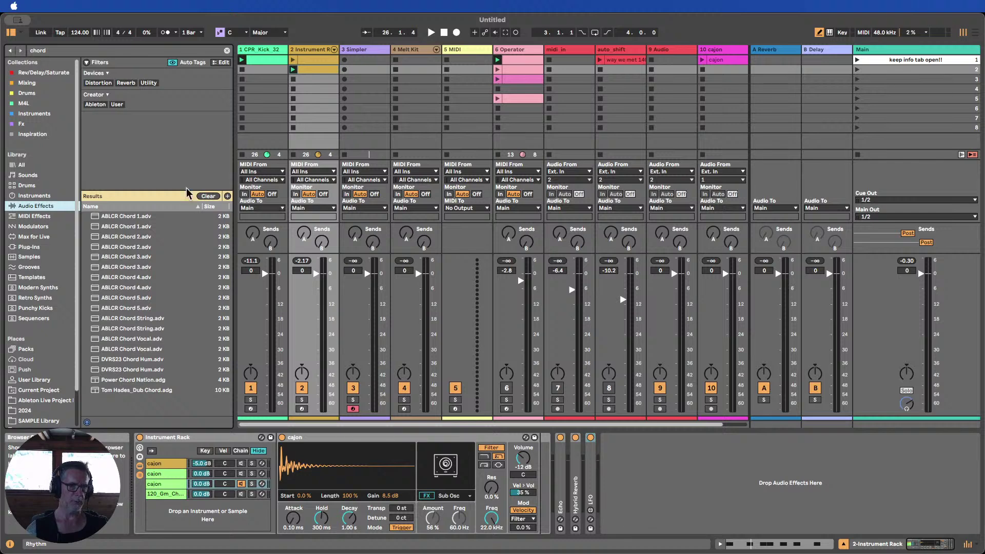
click(208, 197)
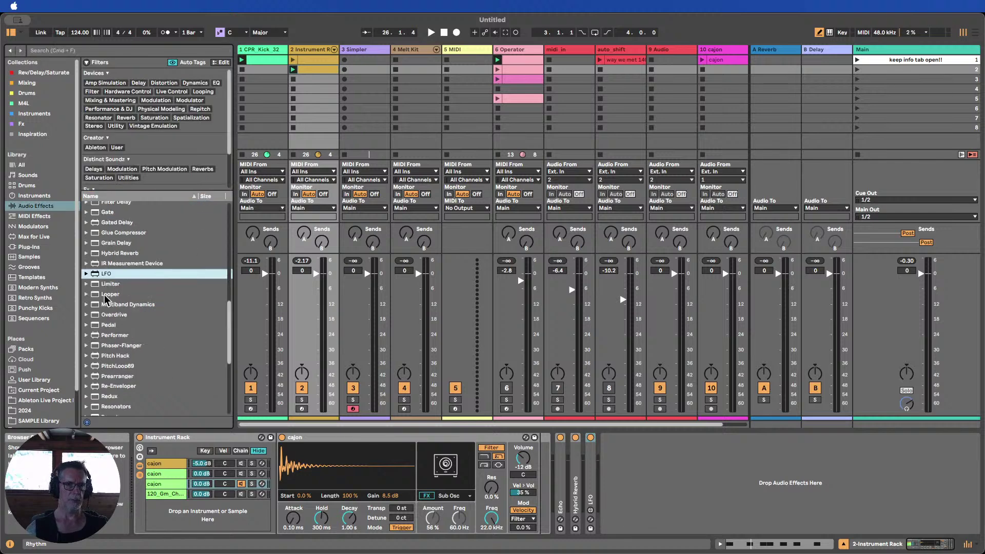
drag(106, 275, 681, 462)
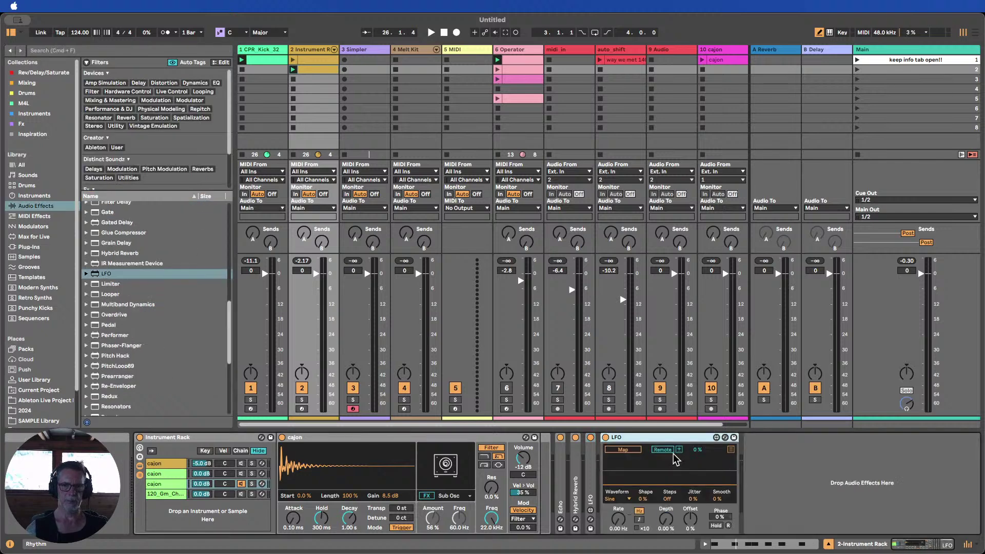
click(613, 450)
click(303, 495)
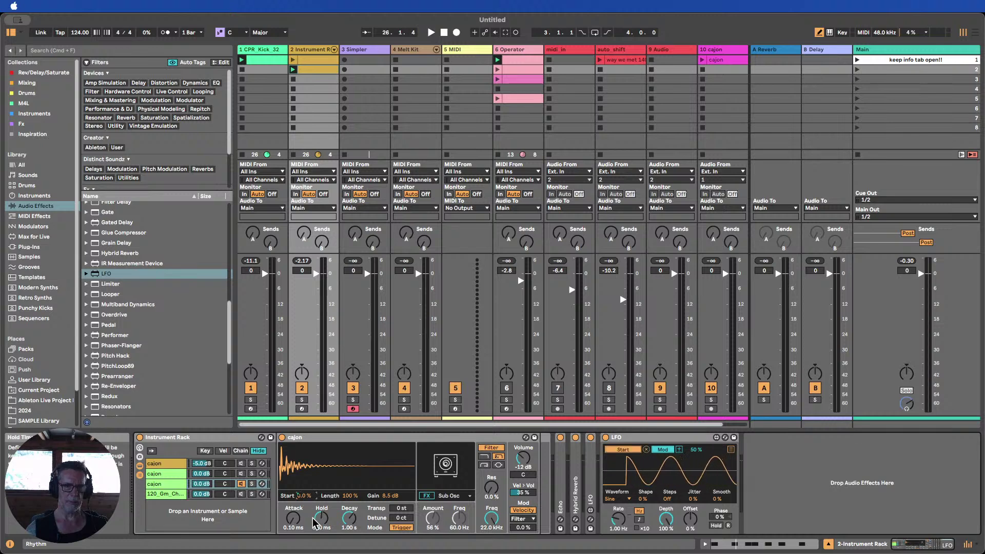
click(605, 437)
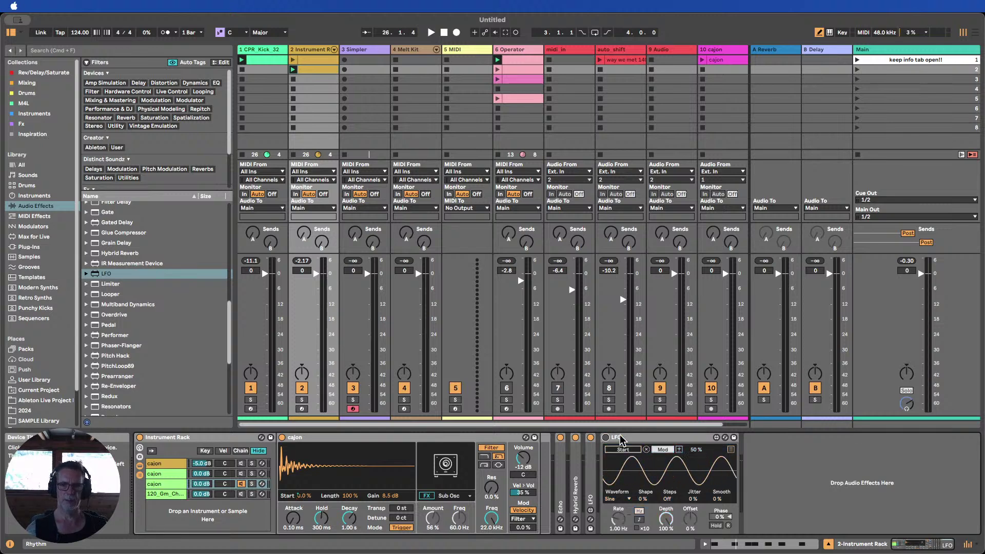
click(620, 439)
key(Delete)
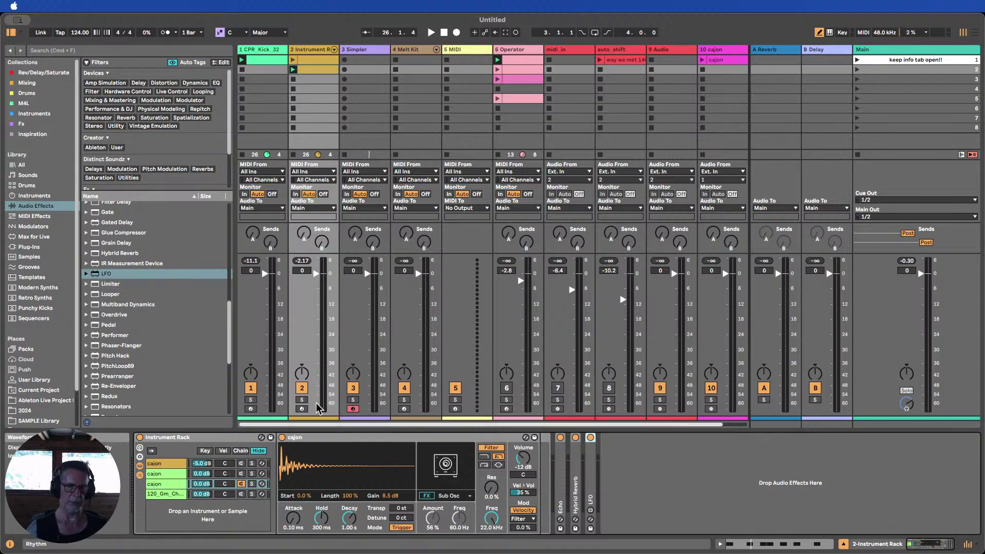
Play the Instrument Rack track's second clip soloed, with the copied cajon sampler's Sub Osc at 0.0% amount and 61.3 Hz
click(293, 70)
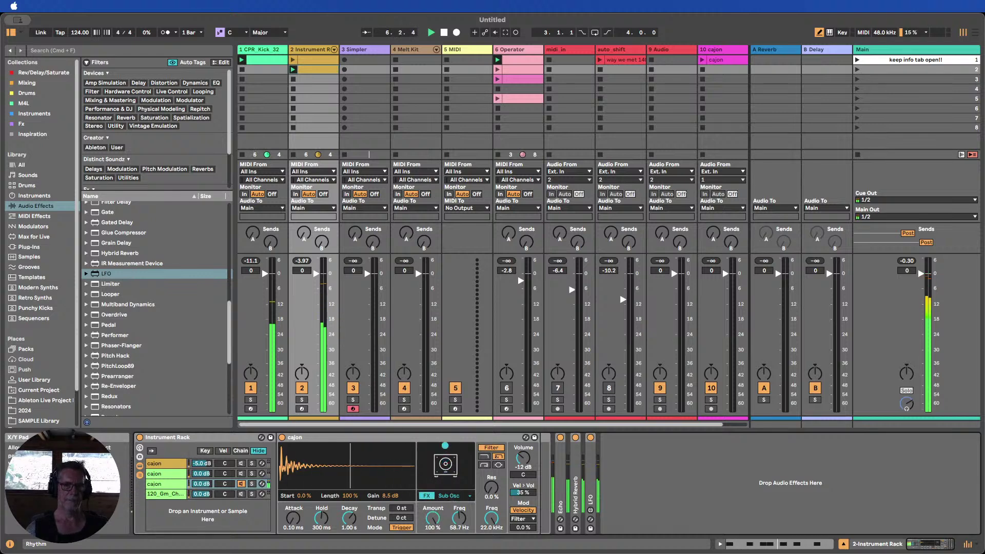
click(303, 400)
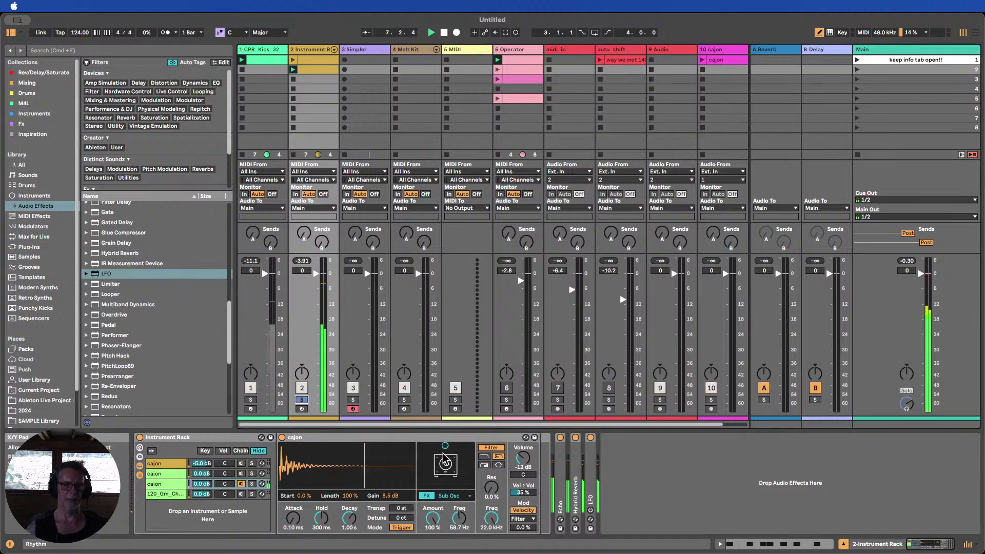
mouse_move(445, 446)
mouse_down()
mouse_move(451, 485)
mouse_move(443, 445)
mouse_up()
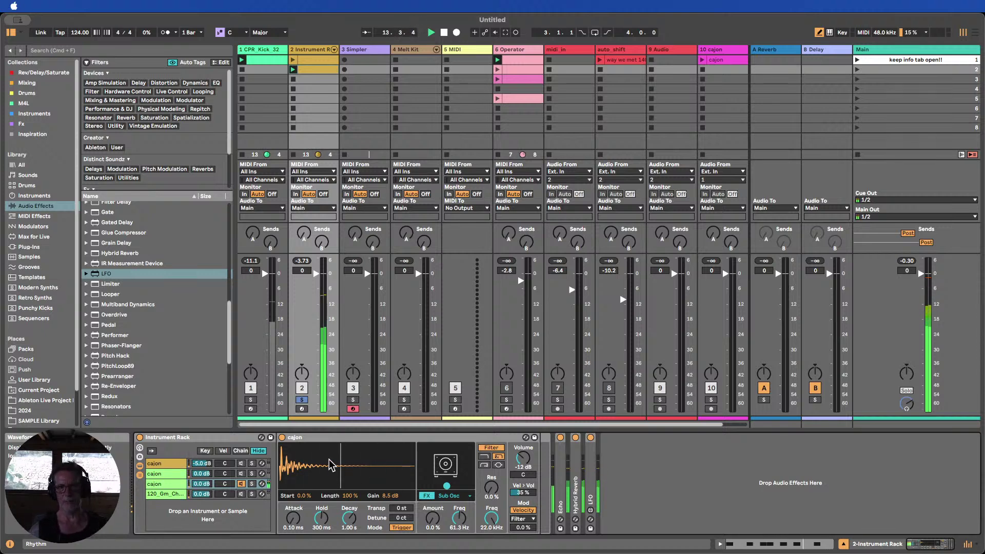
Change the copied cajon sampler's playback effect to Noise with a 64% amount and 6.30 kHz color
click(450, 496)
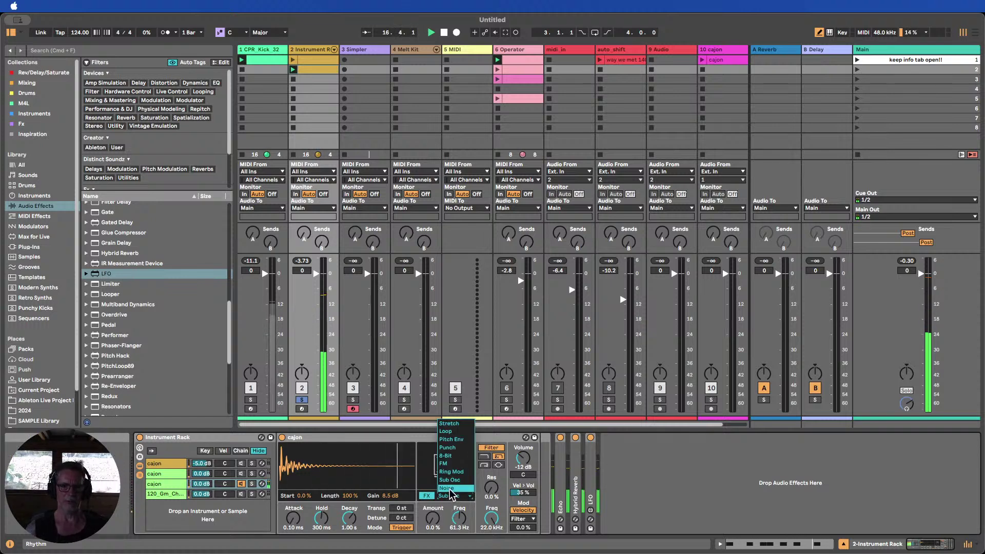
click(448, 488)
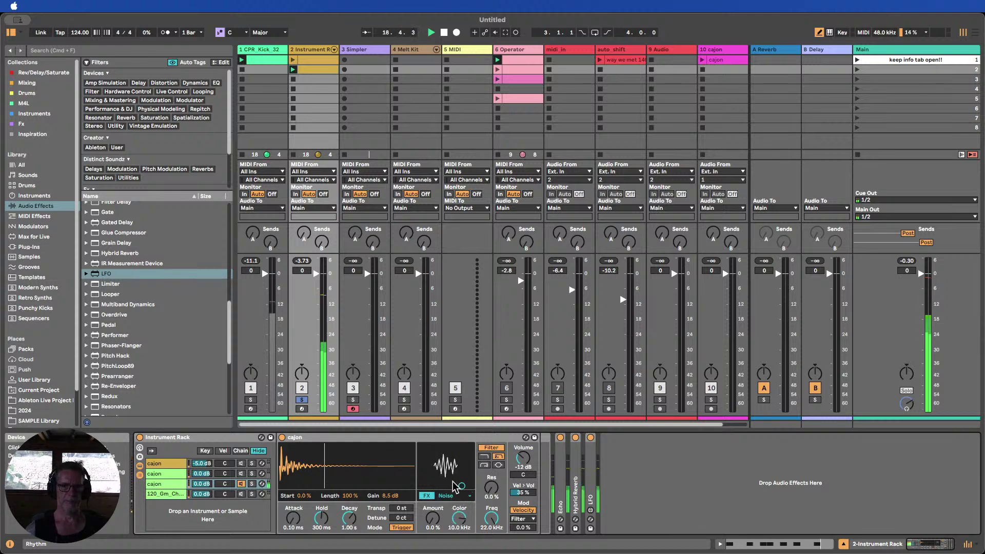
drag(462, 486, 456, 480)
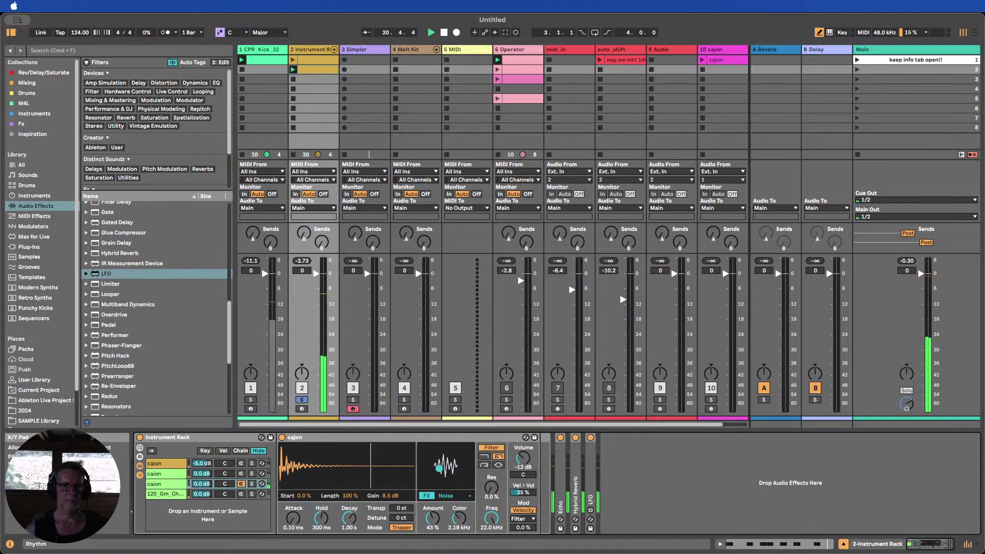
drag(439, 468, 424, 472)
Reactivate the first two cajon chains and lower the second chain's volume to -10.6 dB
click(241, 474)
click(241, 465)
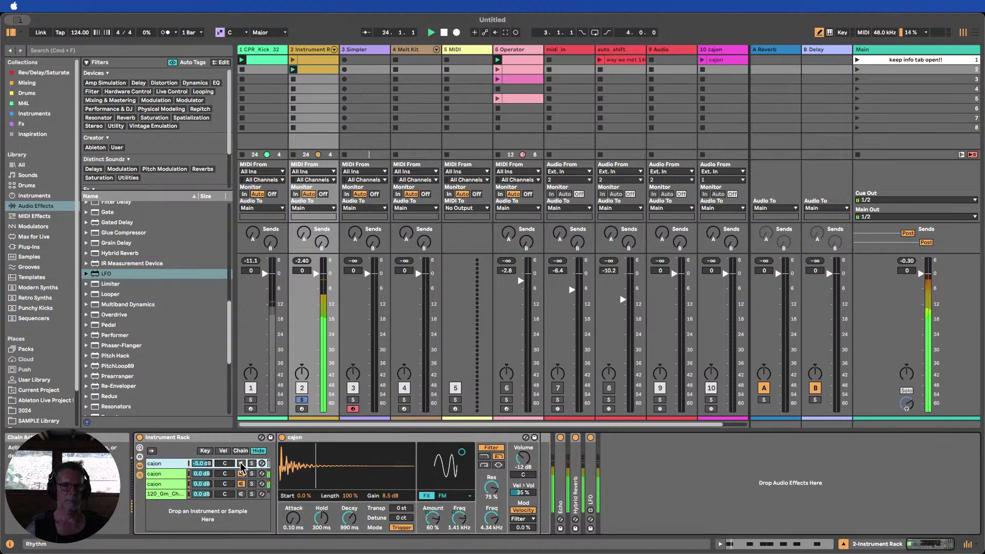
click(200, 475)
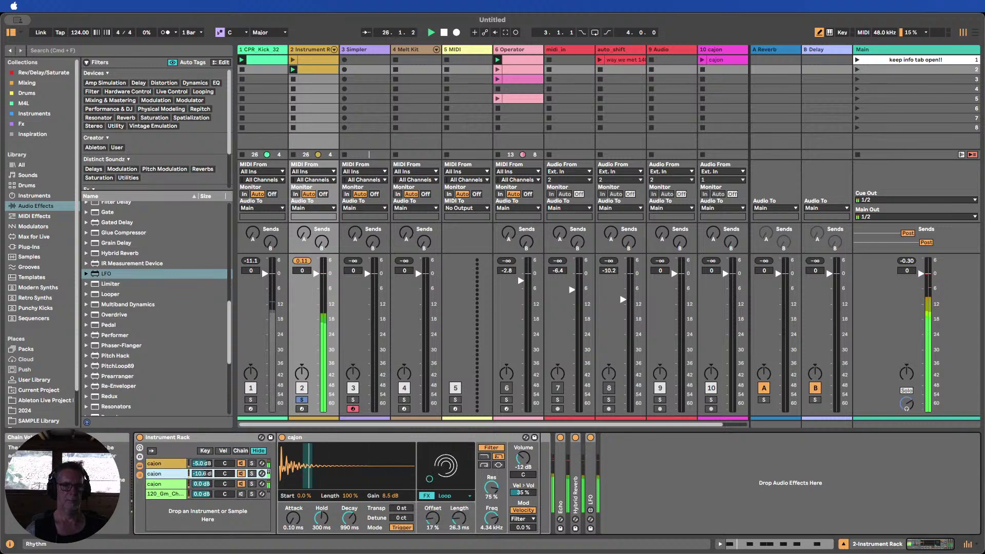
Shape the soloed third cajon chain's Noise sound with 42.7 ms hold, 12.6 s decay, 100% amount and 15.0 kHz color
click(174, 486)
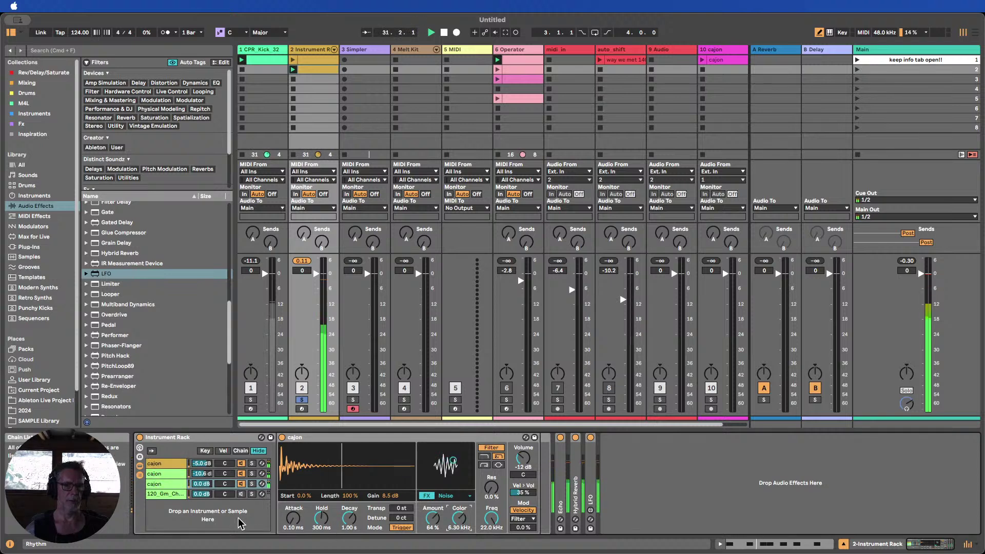
drag(349, 519, 349, 544)
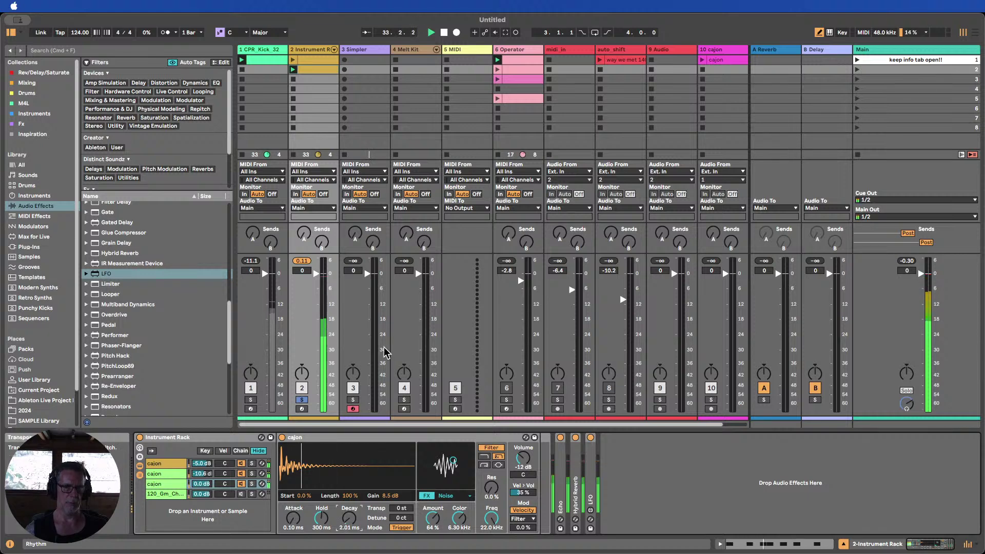
click(251, 484)
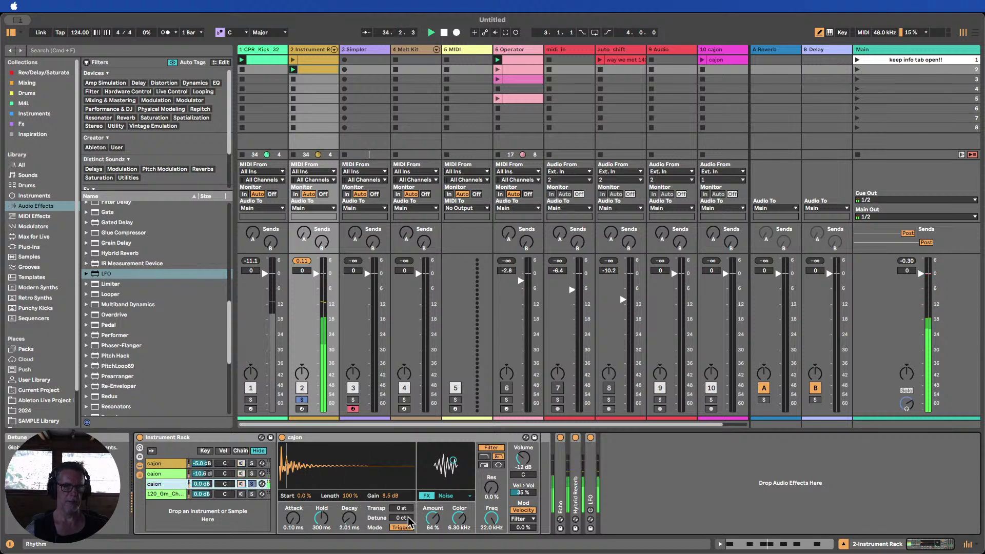
drag(321, 519, 322, 544)
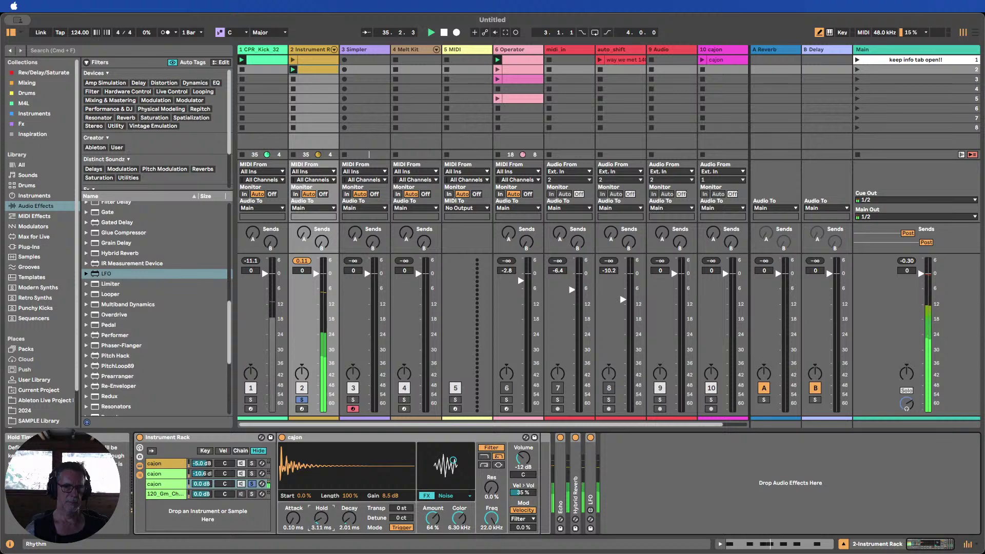
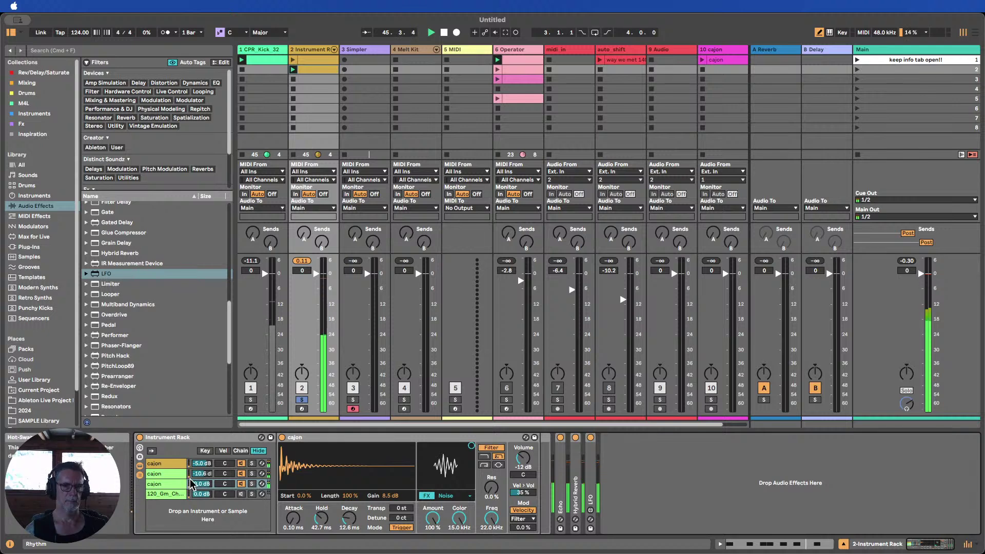
Lower the third cajon chain's volume to -4.6 dB and unsolo the Instrument Rack track
drag(203, 488, 204, 504)
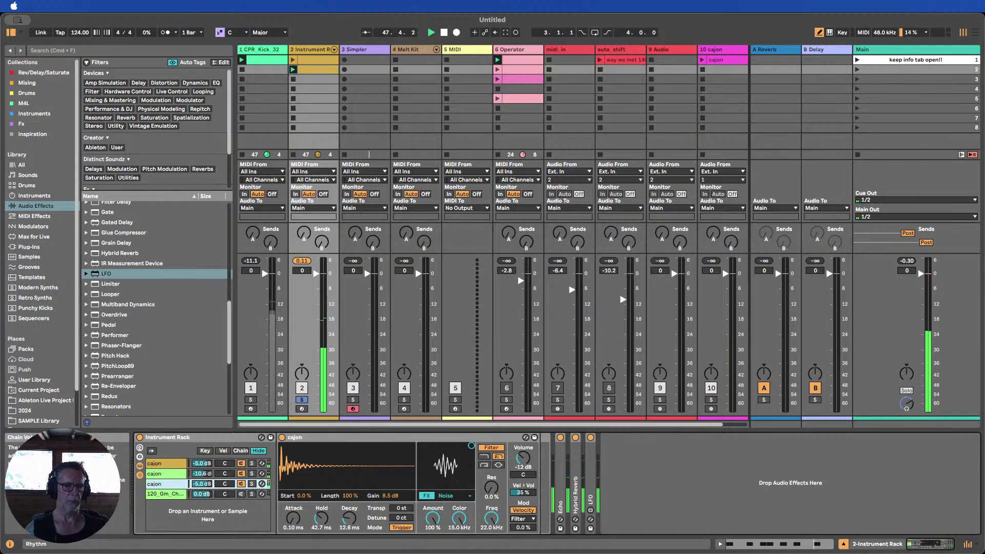
click(302, 400)
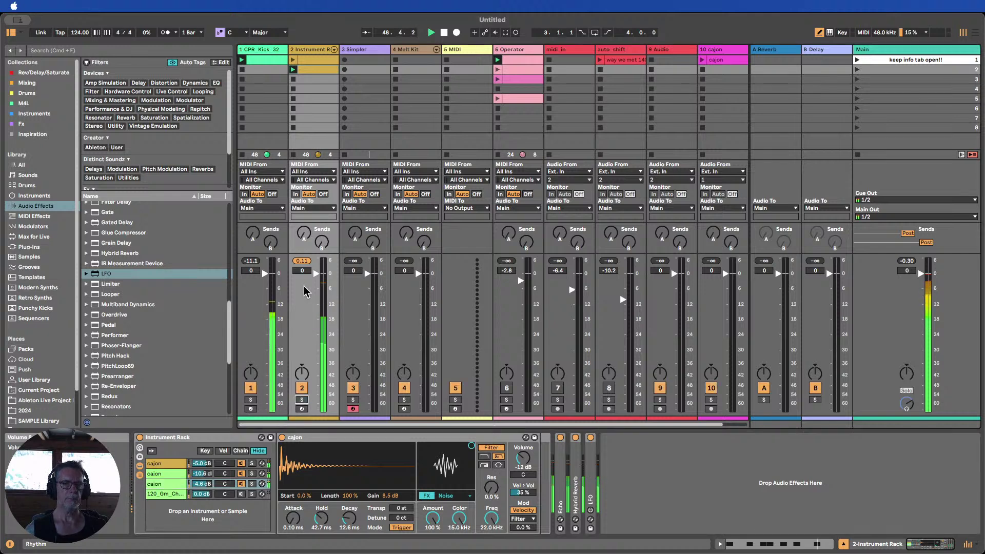
Reduce the input gain of the Limiter on the Main track to 2.1 dB
click(922, 51)
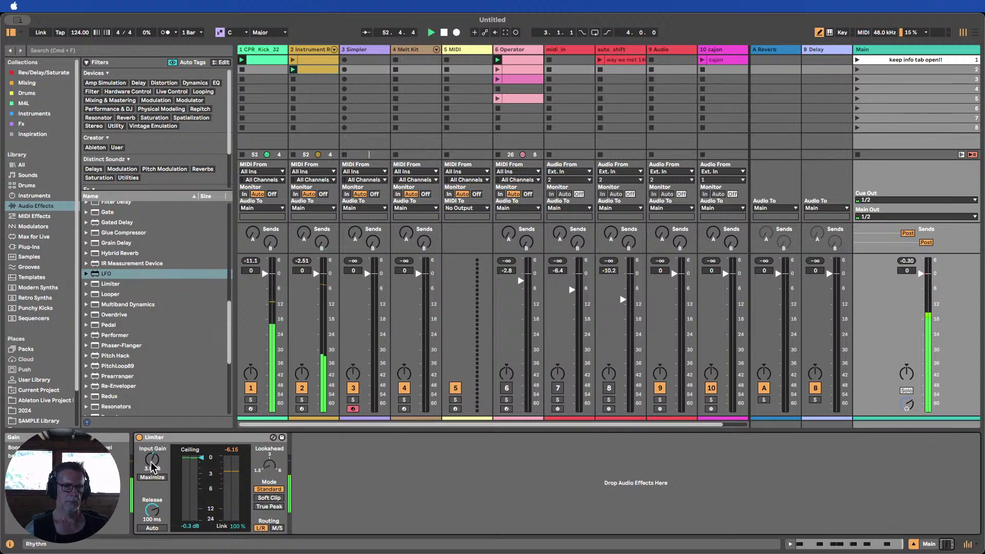
drag(152, 465, 152, 467)
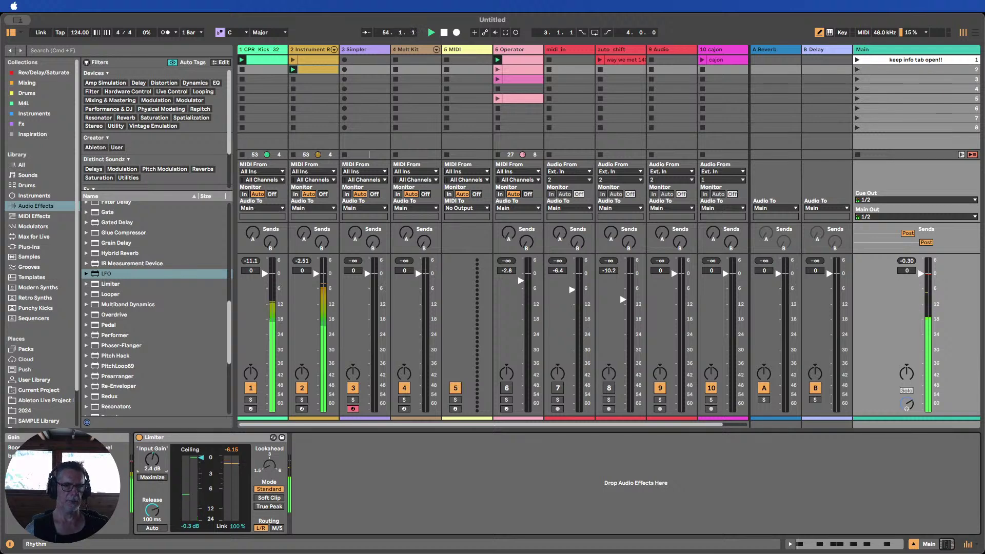
drag(152, 467, 152, 468)
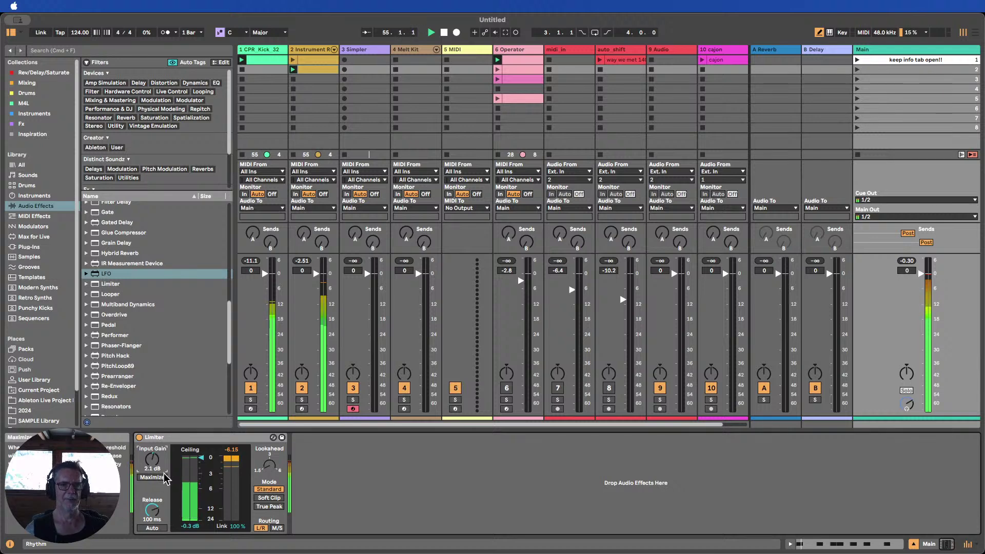
Review the playback effect choices of the third cajon chain's sampler, and stop playback
click(314, 50)
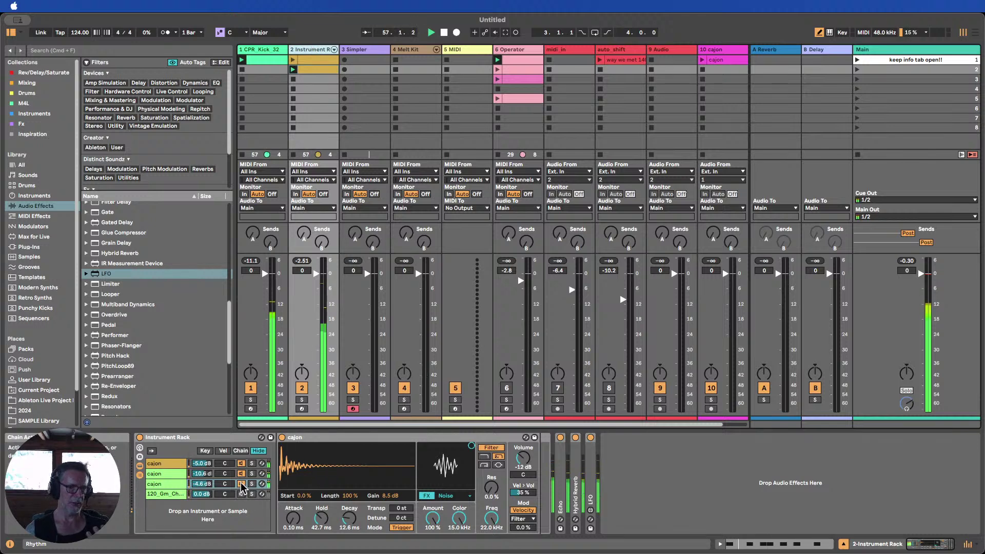
click(454, 495)
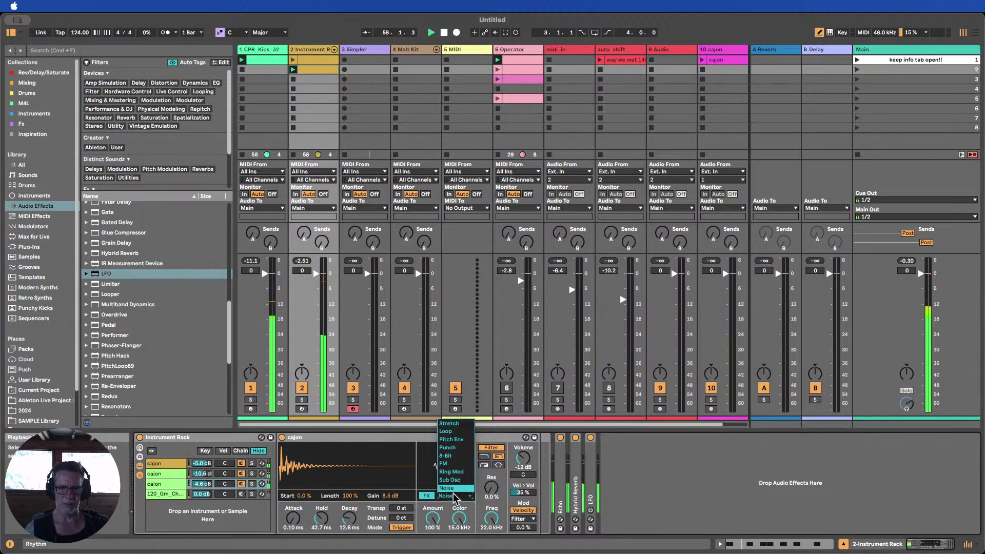
key(Escape)
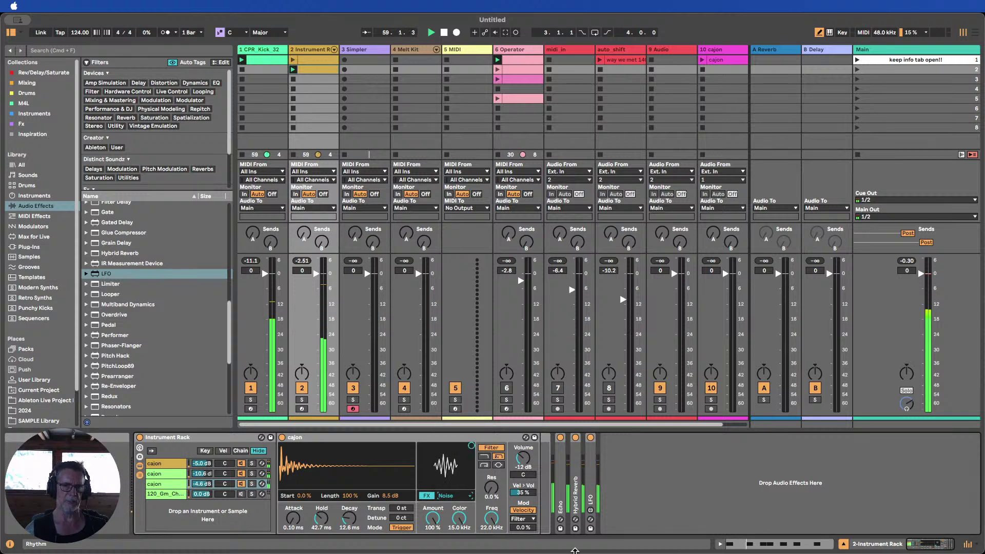
click(443, 32)
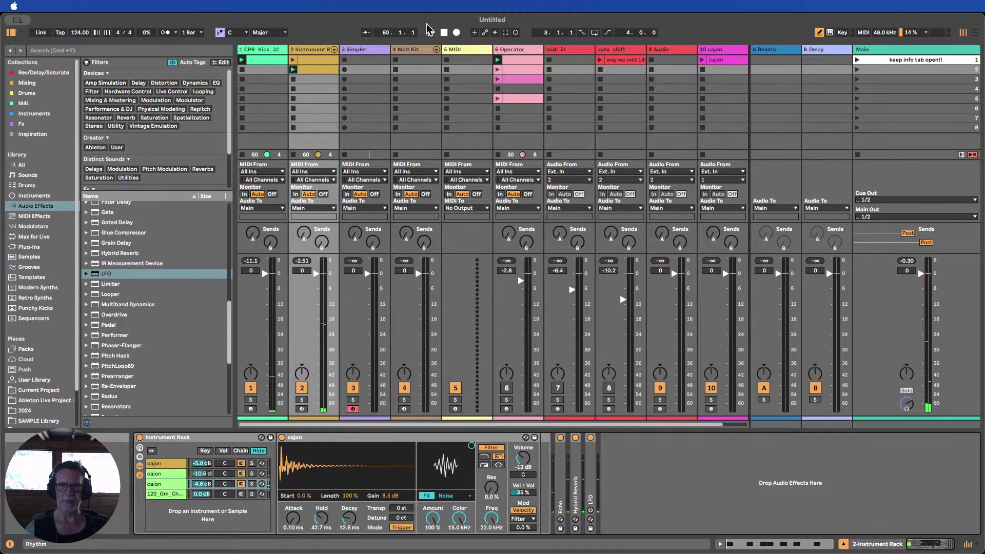
Move the Melt Kit track ahead of the Simpler track and create an empty MIDI clip in its first slot
drag(416, 54, 365, 64)
double_click(366, 60)
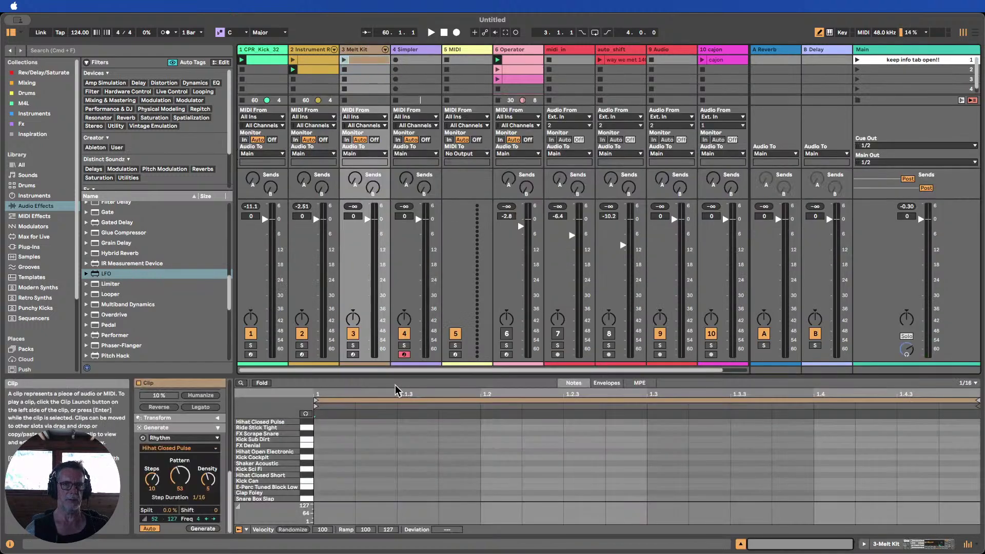
key(super+z)
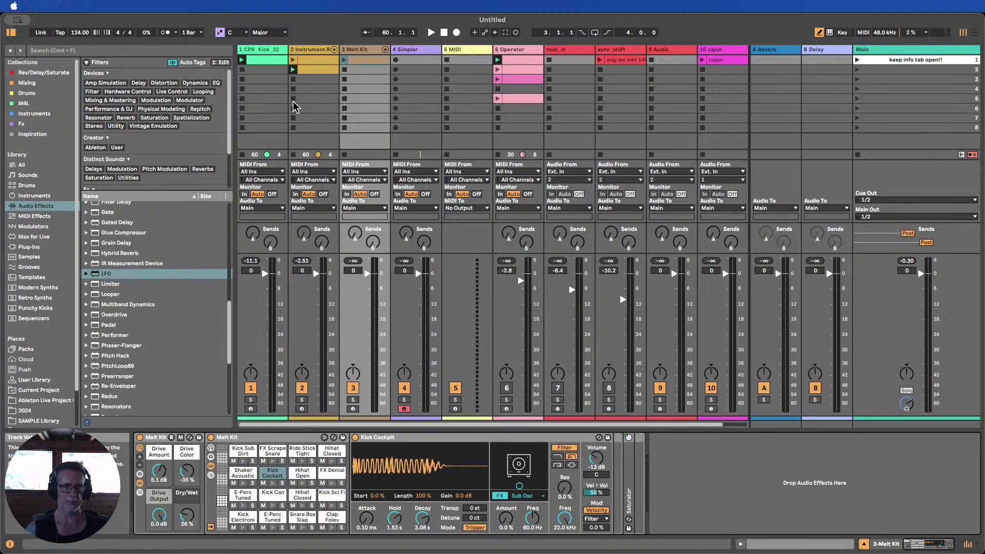
double_click(362, 65)
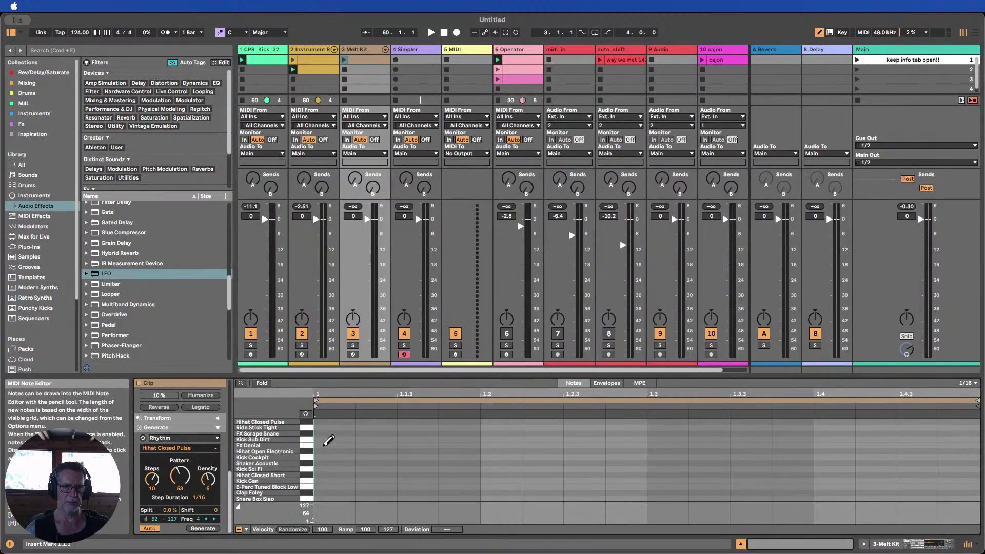
Draw Kick Electronic notes on all four beats of the Melt Kit clip in an enlarged note editor, and launch the clip
drag(397, 382, 391, 255)
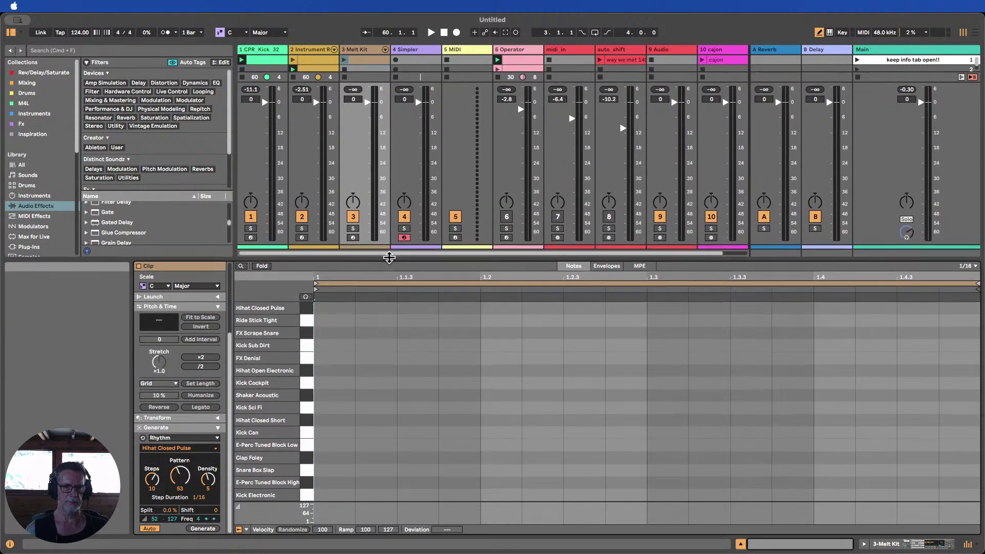
click(334, 493)
click(518, 493)
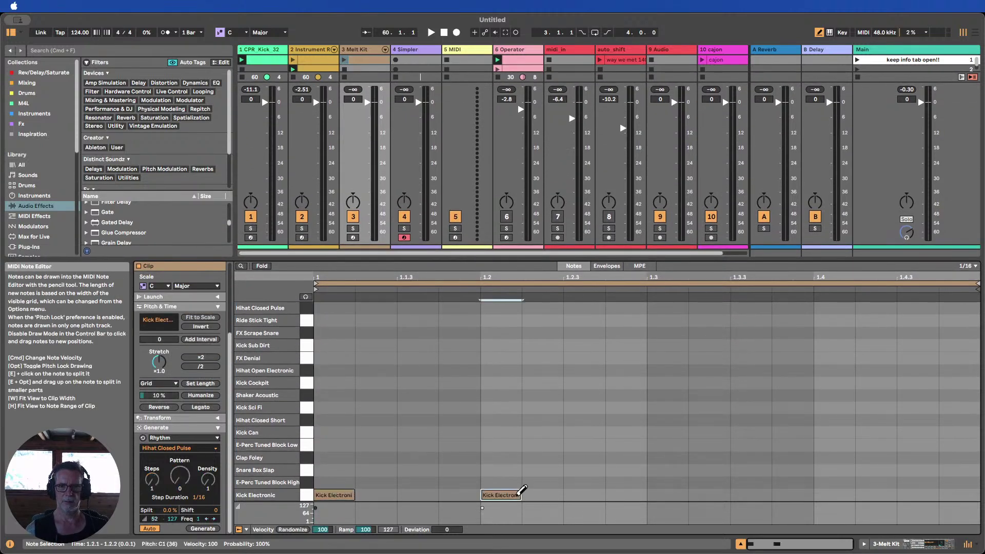
click(667, 494)
click(834, 493)
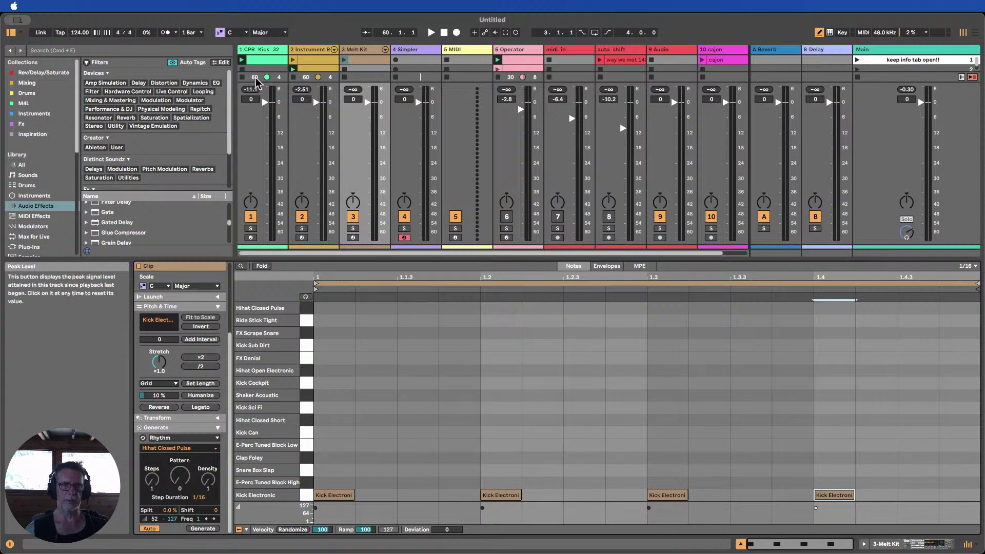
click(344, 60)
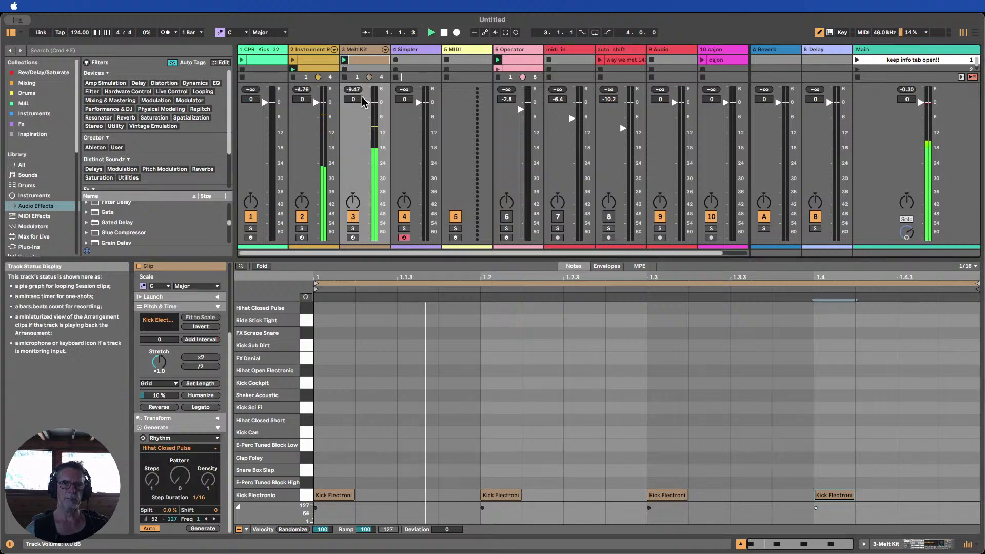
Lower the Melt Kit track volume to -2.6 dB and draw Clap Foley notes on beats 2 and 4 with note preview on
drag(353, 99, 353, 105)
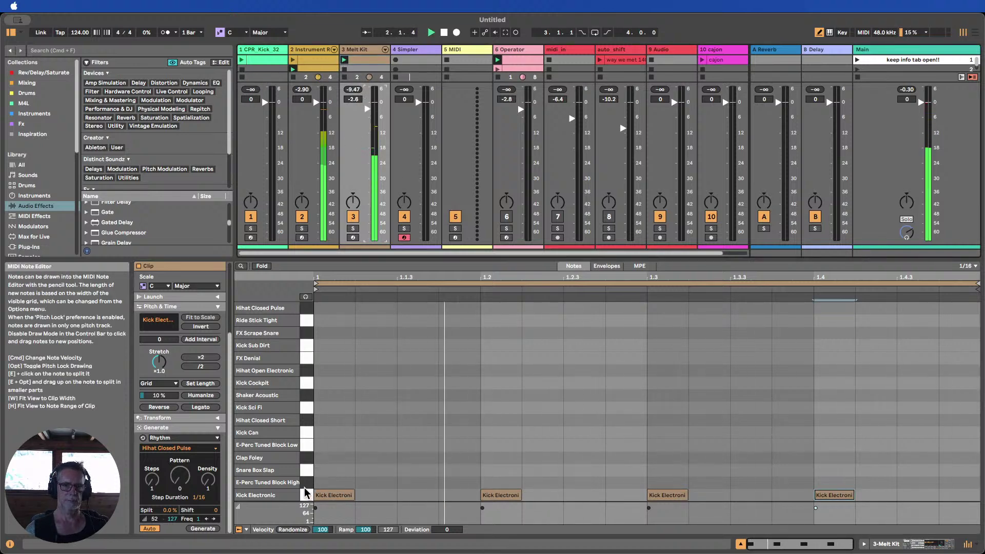
click(305, 296)
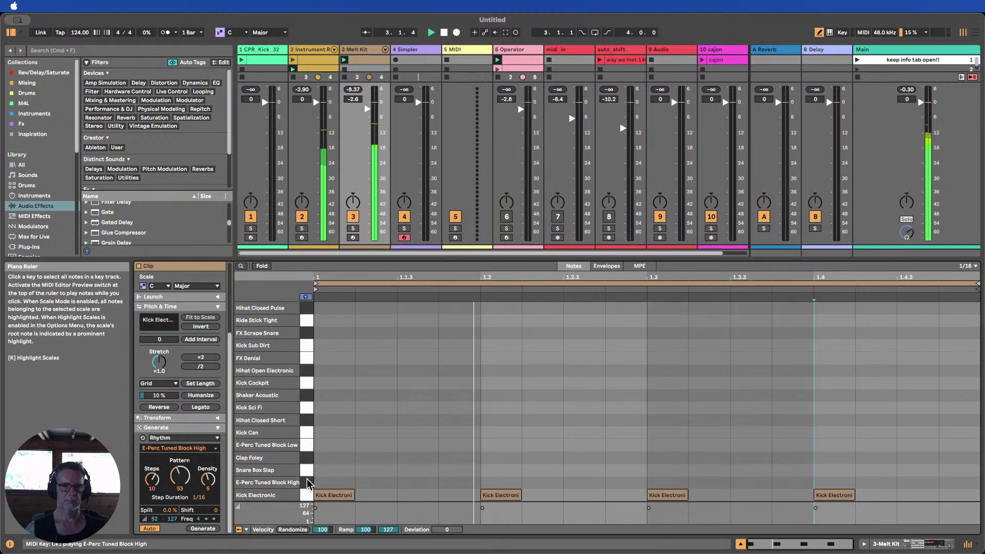
click(500, 457)
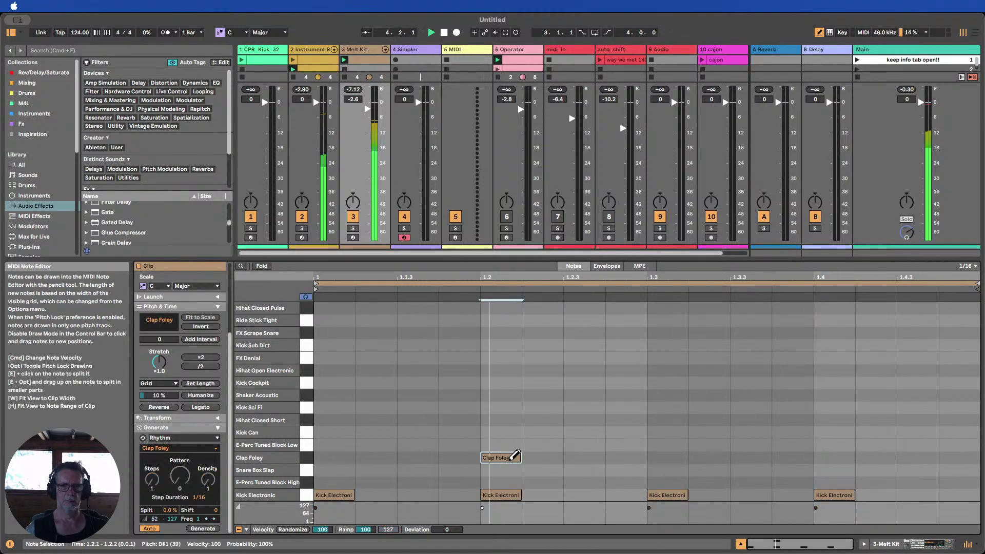
click(842, 457)
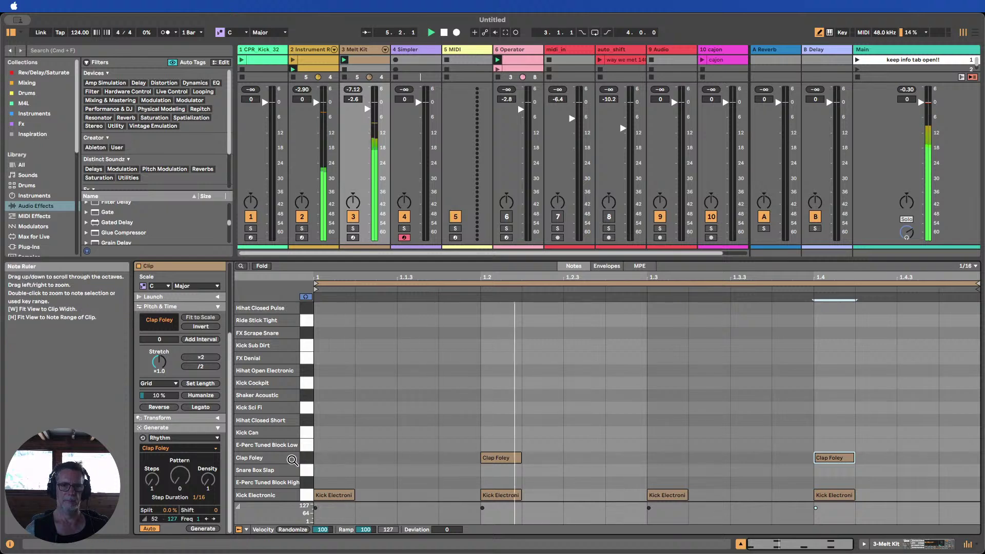
Try extra Clap Foley notes at 1.3.4 and 1.4.3 around the beat 4 clap
click(792, 458)
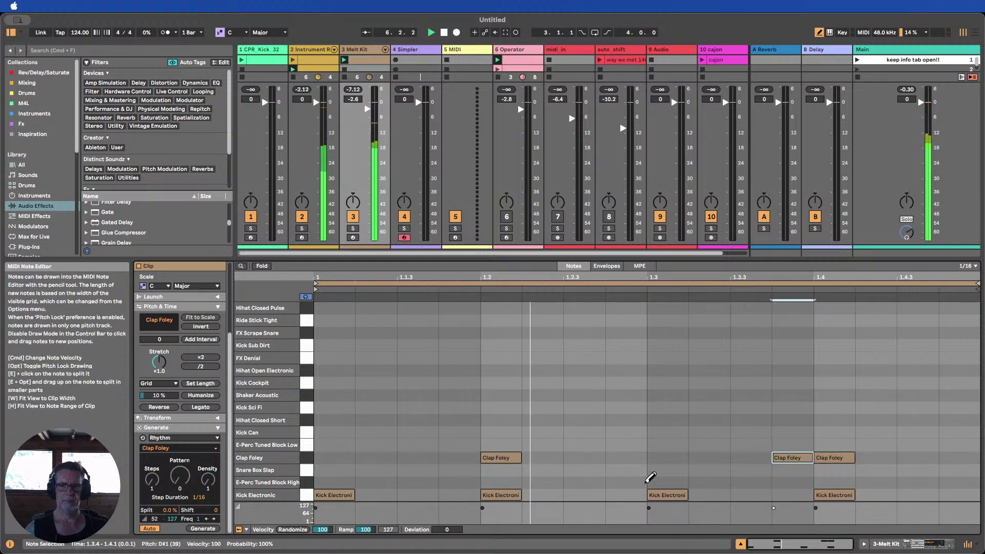
click(800, 457)
click(923, 457)
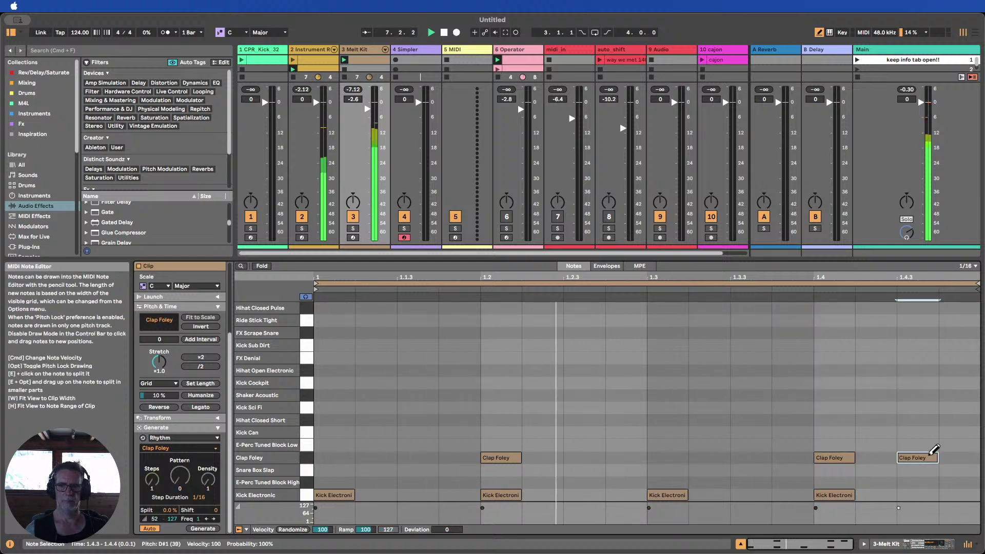
click(926, 457)
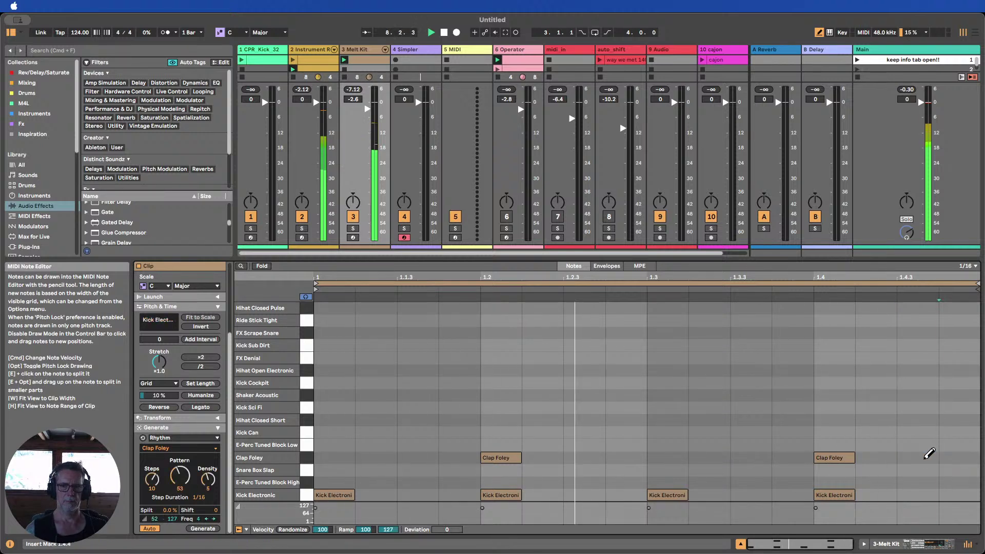
Draw Hihat Closed Short notes on every sixteenth of the bar, keeping Clap Foley notes only on beats 2 and 4
click(749, 457)
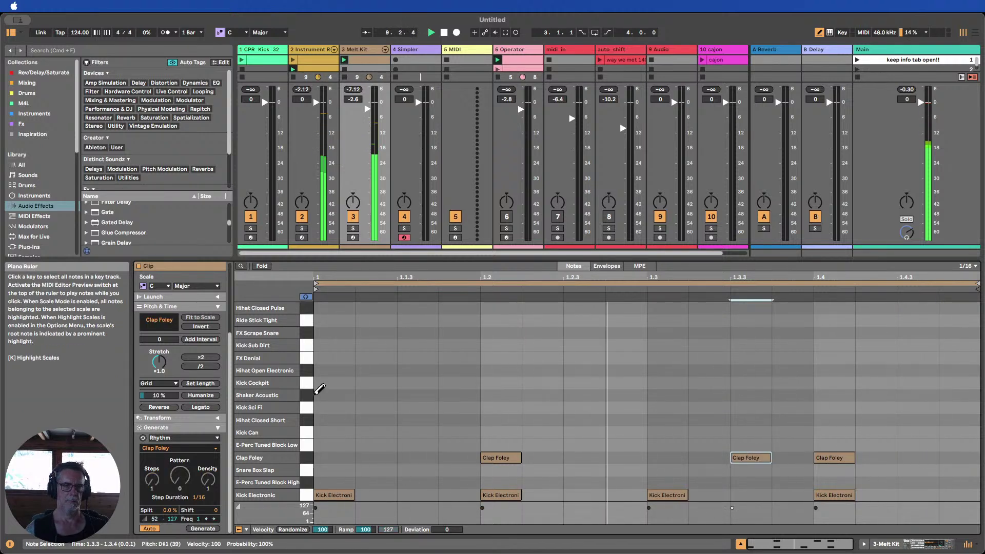
mouse_move(324, 413)
mouse_down()
mouse_move(936, 409)
mouse_move(488, 413)
mouse_up()
click(746, 457)
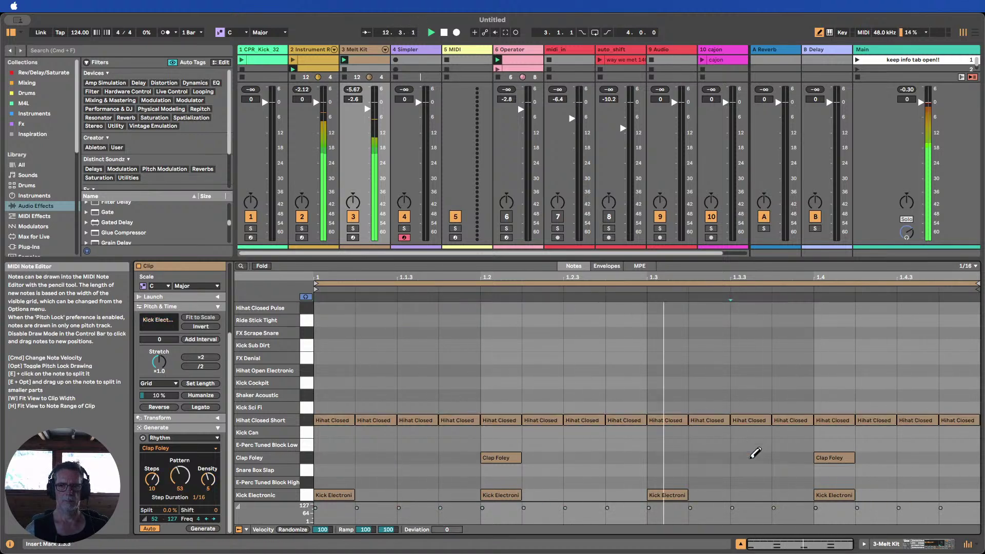
click(682, 456)
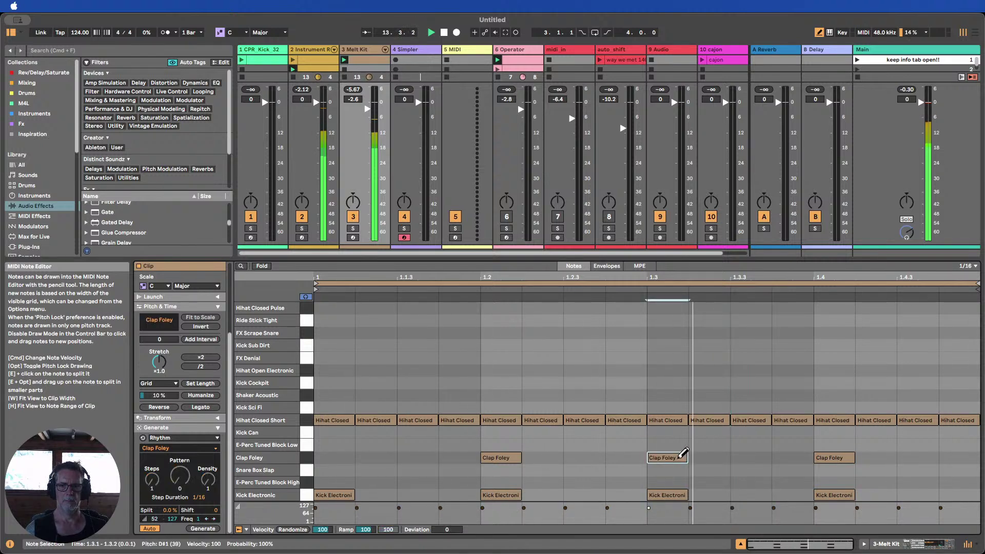
click(682, 456)
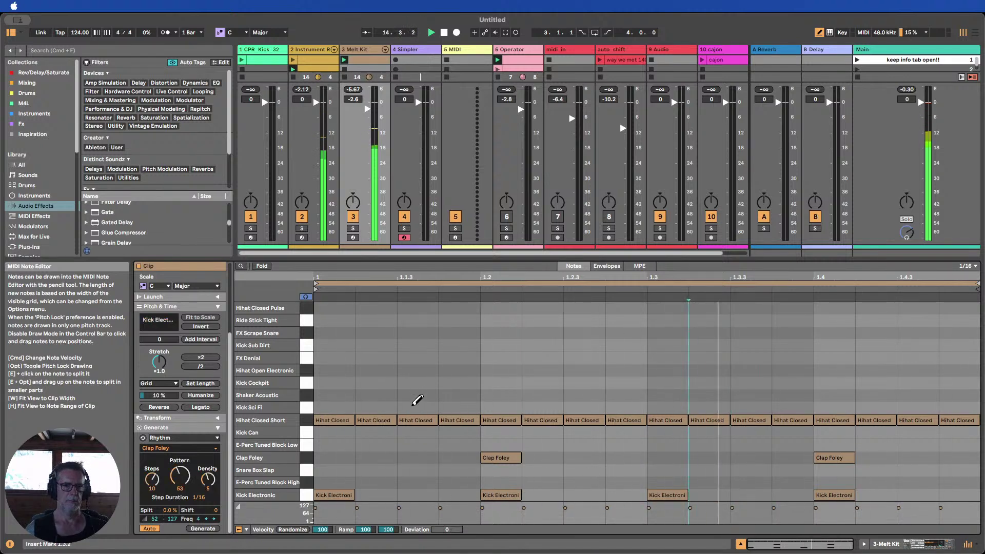
Draw Hihat Open Electronic notes on the four offbeats at 1.1.3, 1.2.3, 1.3.3 and 1.4.3
click(306, 394)
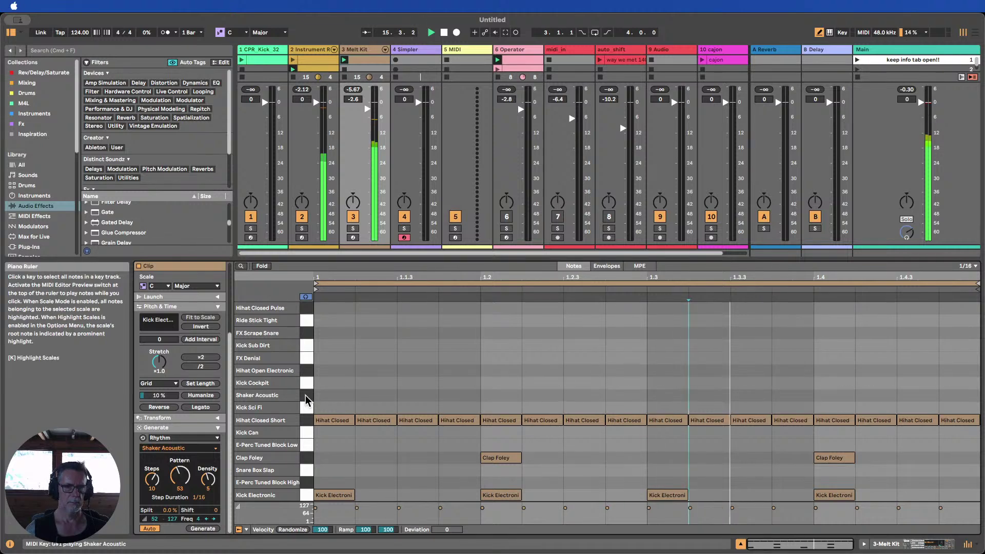
click(415, 370)
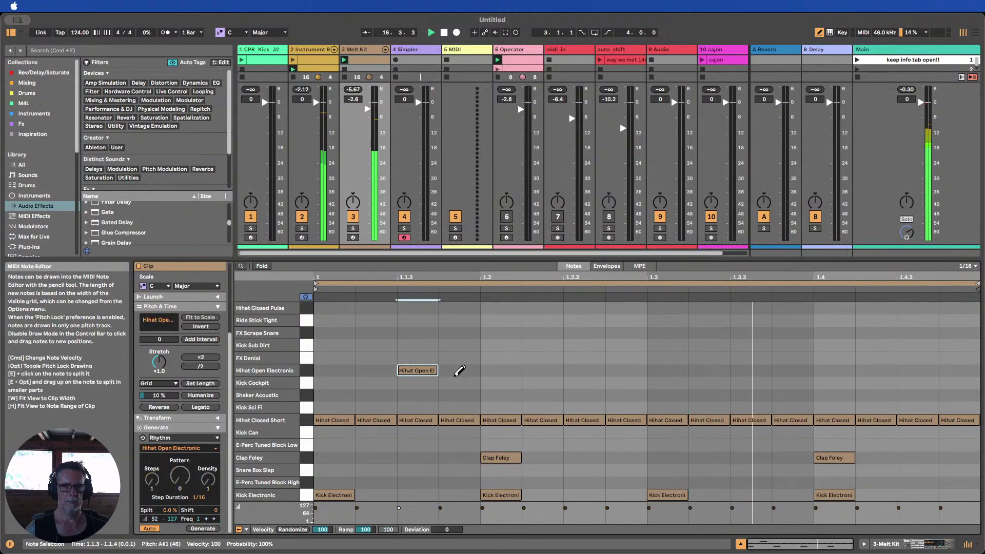
click(598, 370)
click(754, 371)
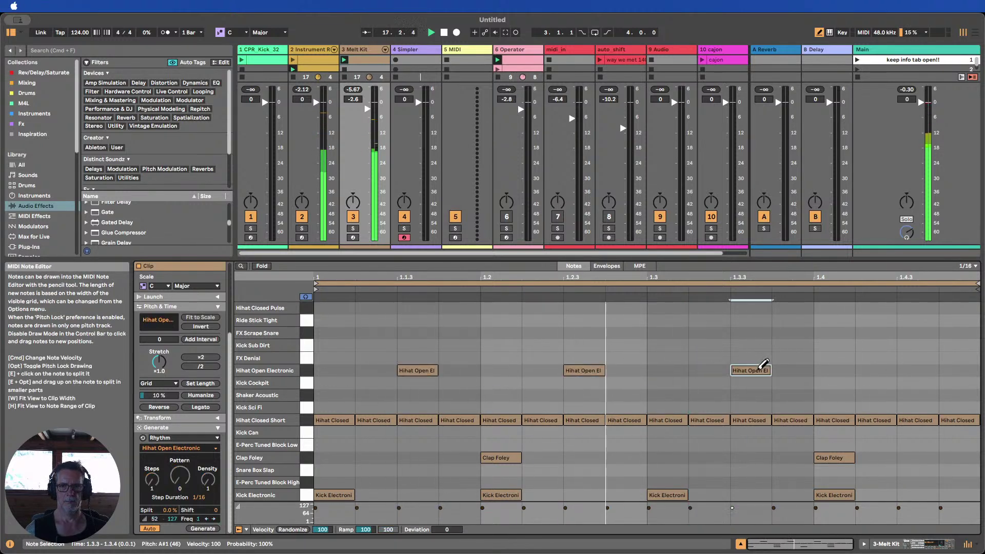
click(918, 371)
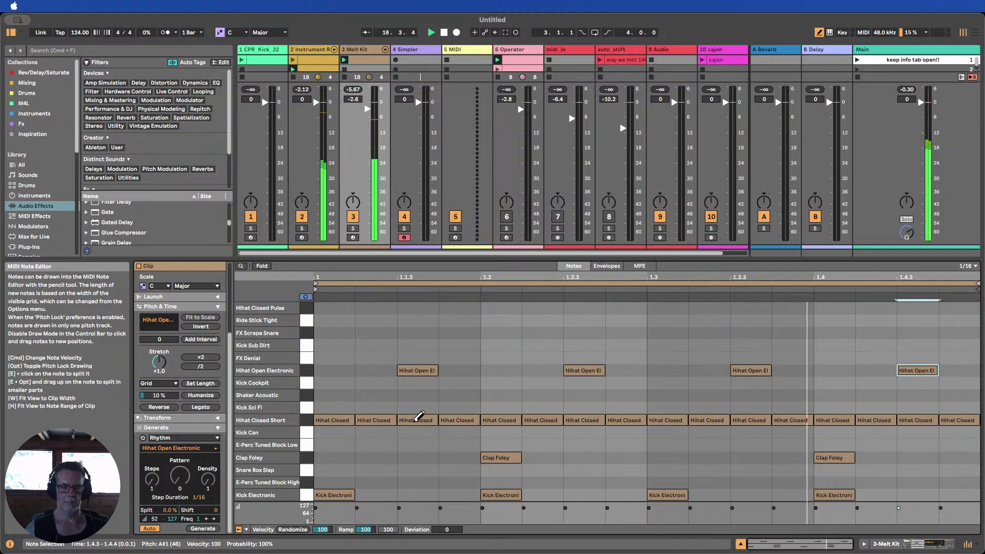
Leave draw mode and deactivate the Hihat Closed Short notes that coincide with the four open hi-hats
key(b)
click(417, 420)
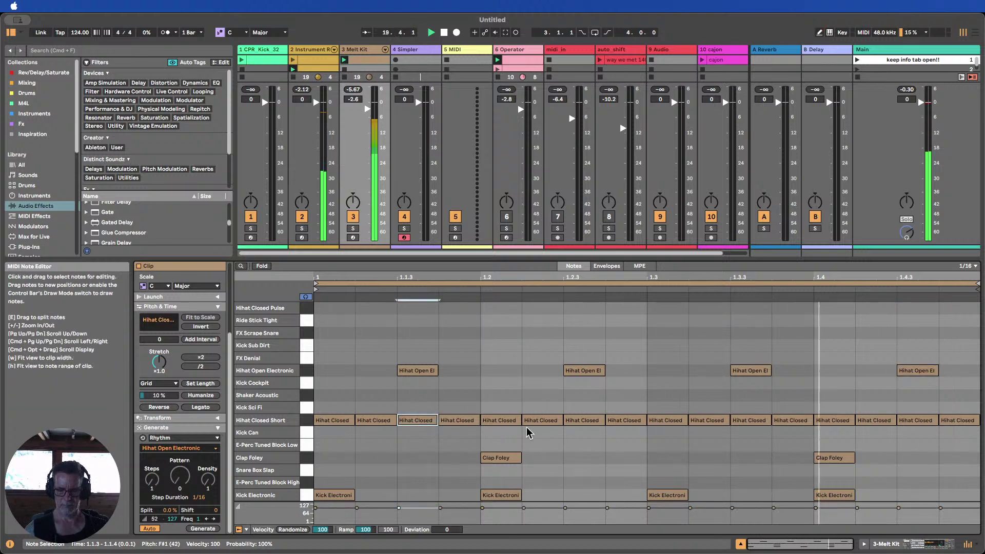
click(585, 420)
key(0)
click(750, 420)
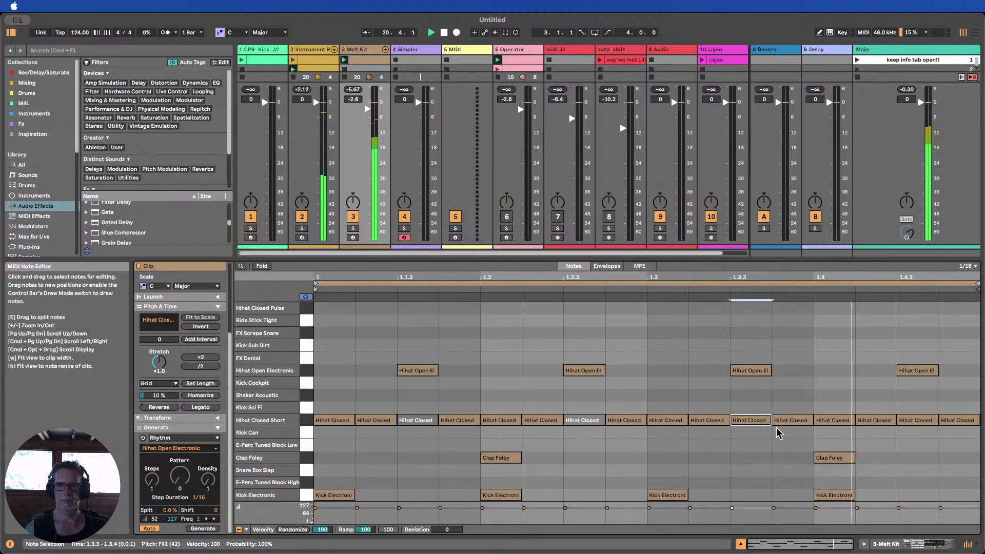
click(915, 420)
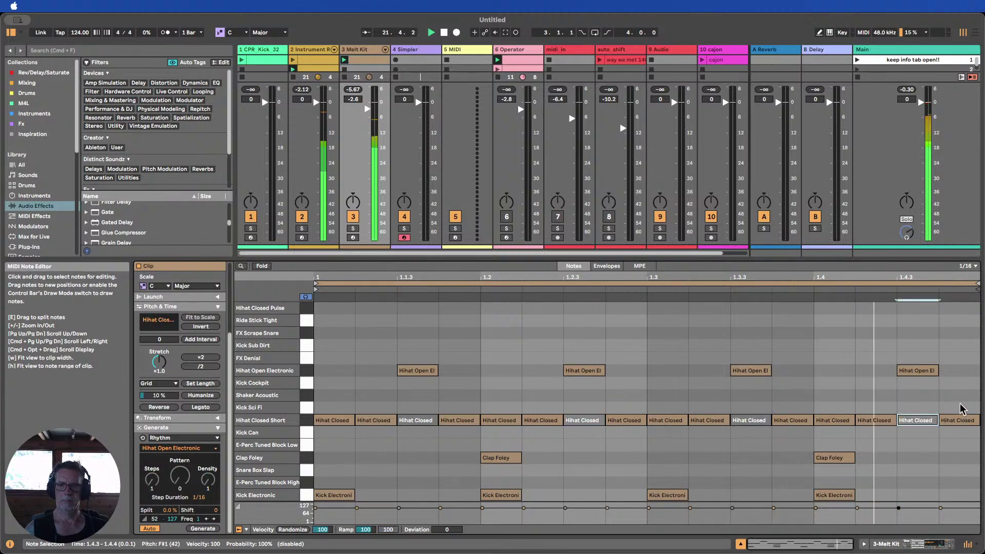
key(0)
Copy the last Hihat Open Electronic note to 1.4.2 and lower the copy's velocity to 58
click(904, 371)
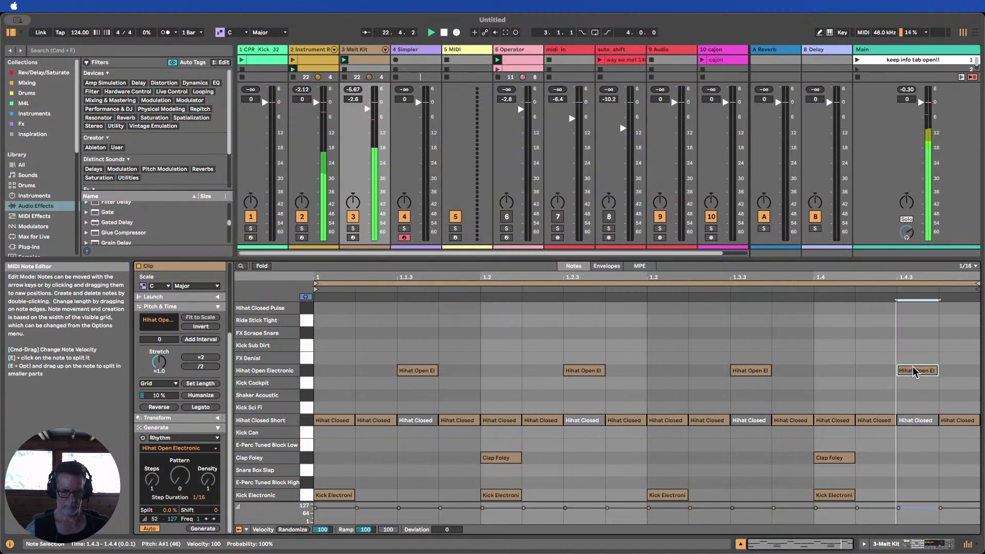
drag(904, 370, 862, 372)
drag(857, 508, 856, 514)
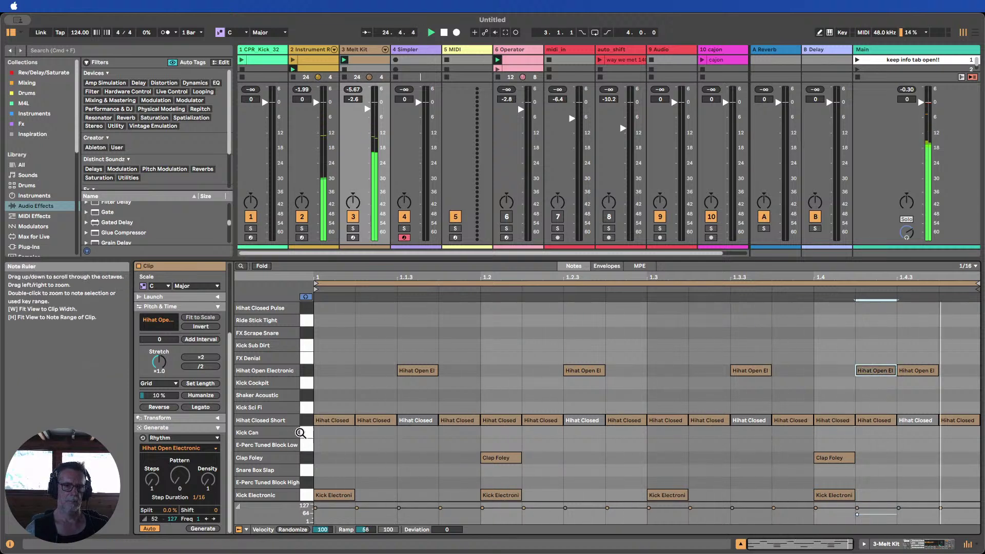
Enlarge the note editor and velocity lane, and randomize the velocities of all Hihat Closed Short notes with an amount of 45
drag(377, 260, 377, 176)
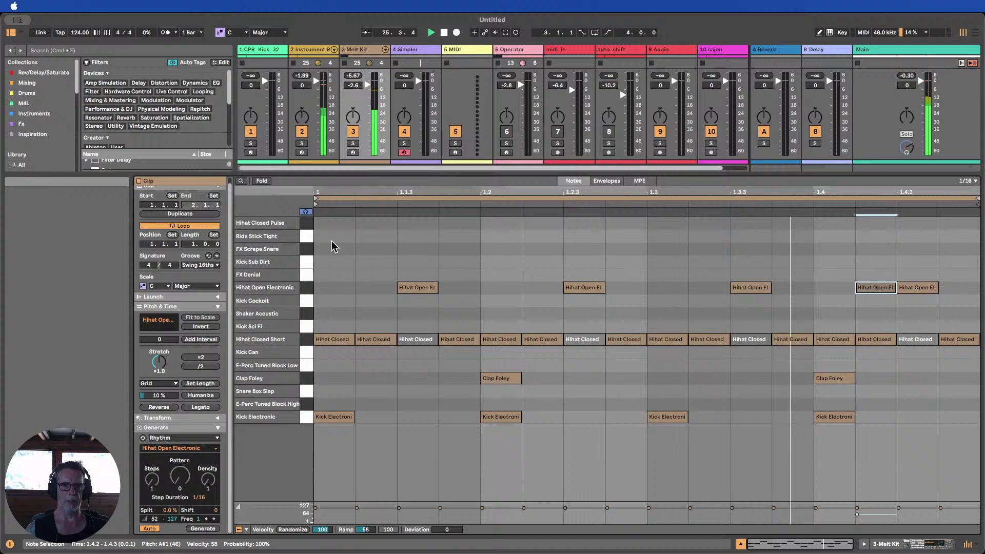
click(306, 339)
drag(277, 502, 277, 458)
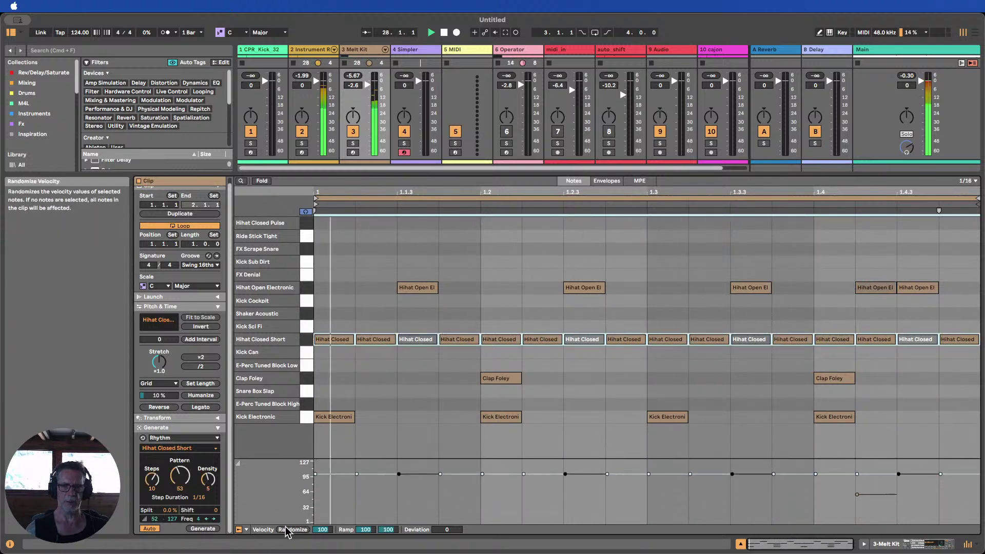
click(290, 530)
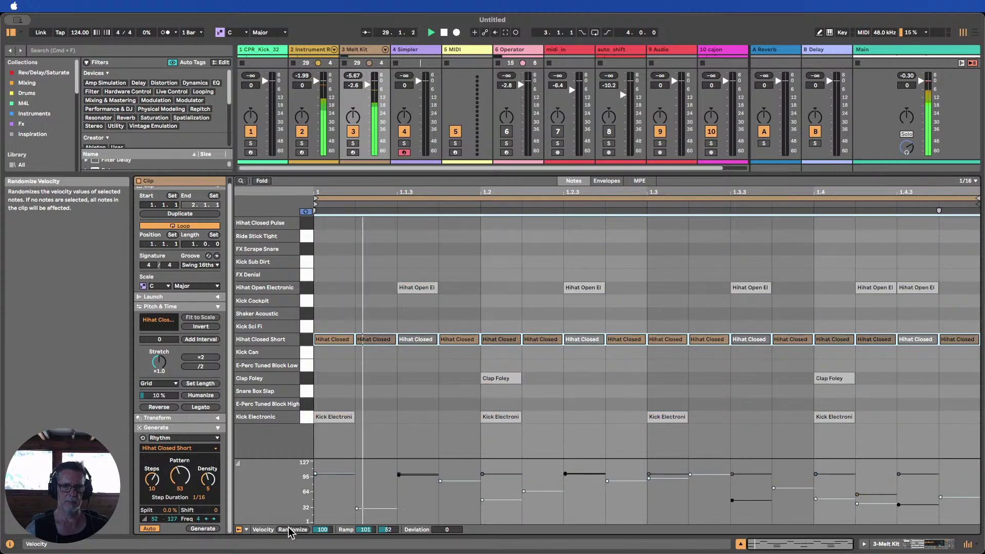
mouse_move(316, 536)
mouse_down()
mouse_move(316, 552)
mouse_move(316, 543)
mouse_up()
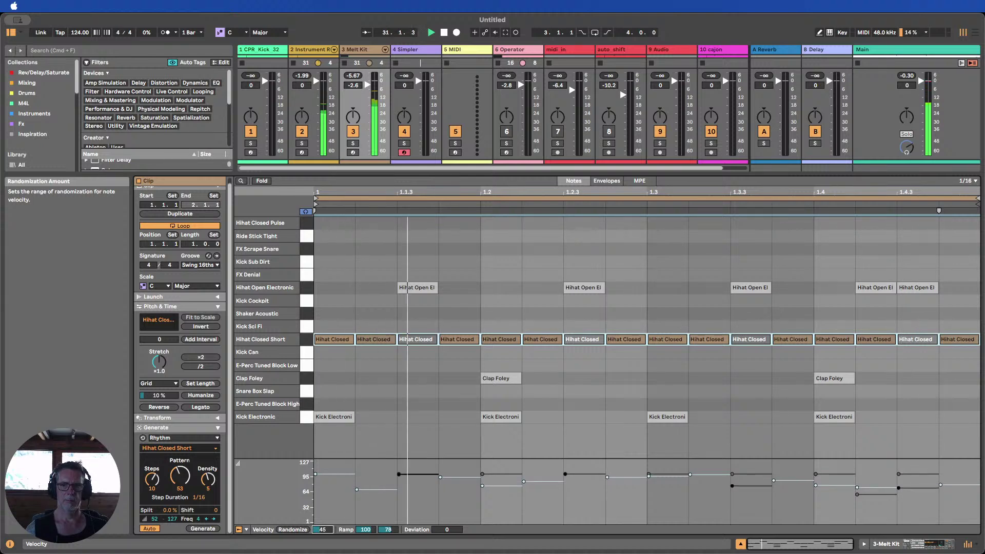
Randomize the velocities of all Hihat Open Electronic notes with an amount of 26
click(305, 287)
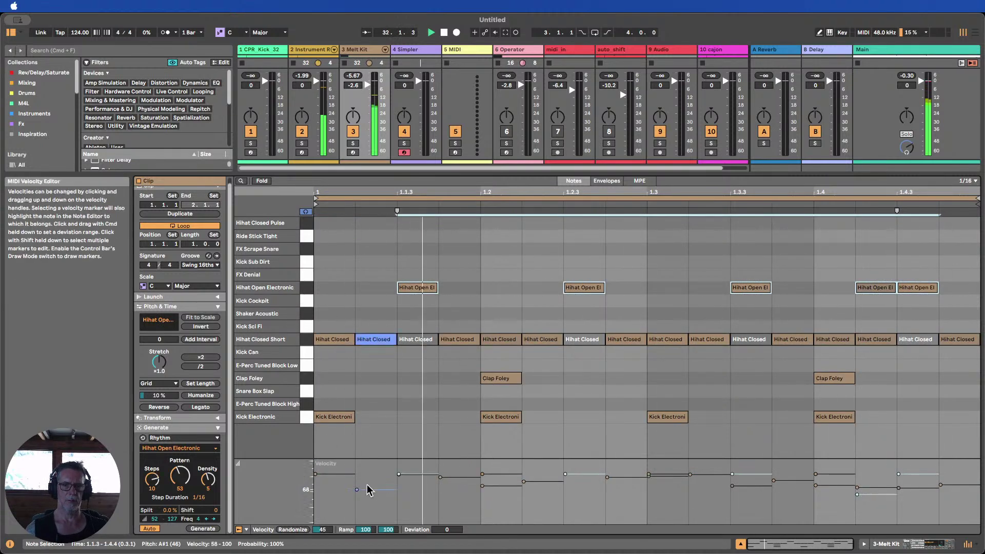
click(291, 530)
drag(328, 535, 328, 533)
drag(322, 529, 322, 526)
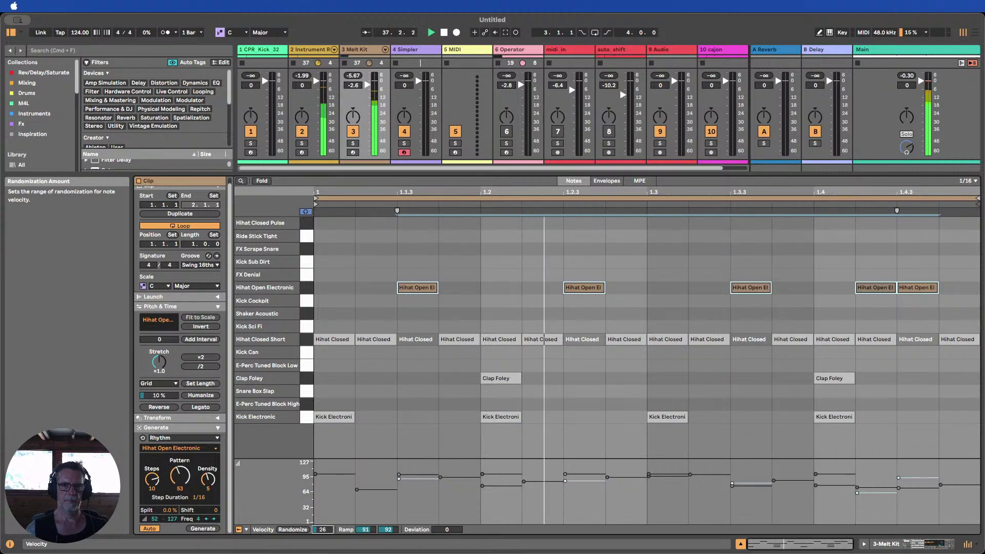
Randomize the velocities of both Clap Foley notes with an amount of 5
click(257, 378)
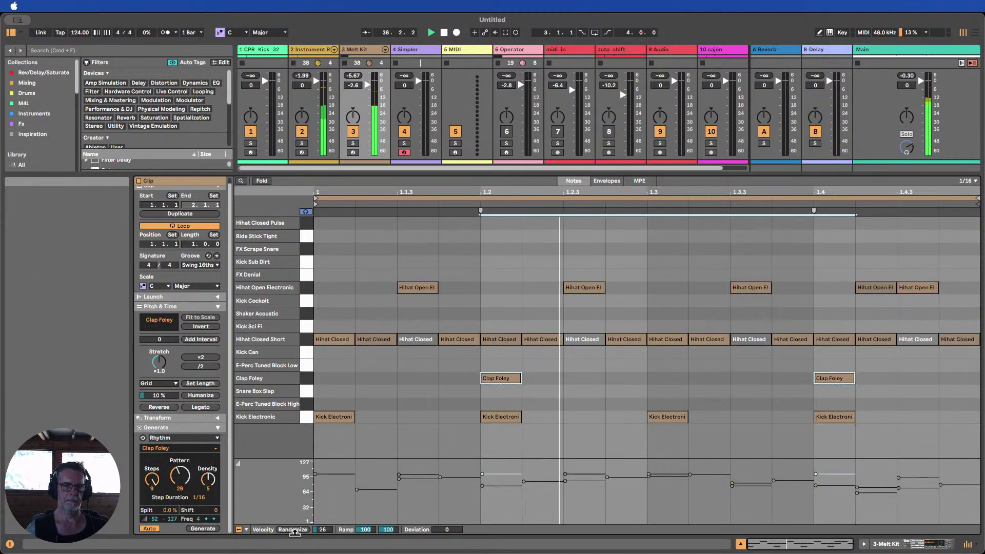
click(292, 530)
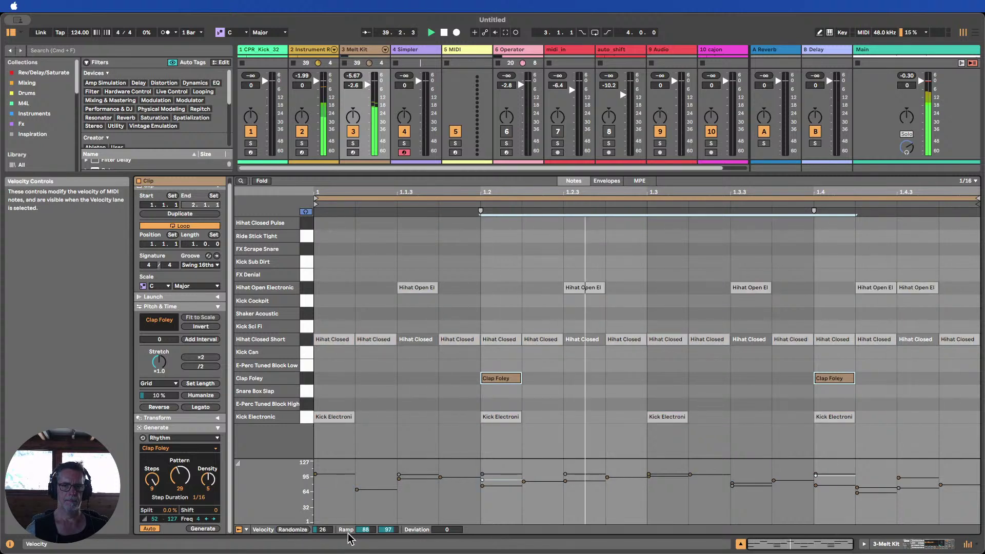
drag(322, 530, 322, 540)
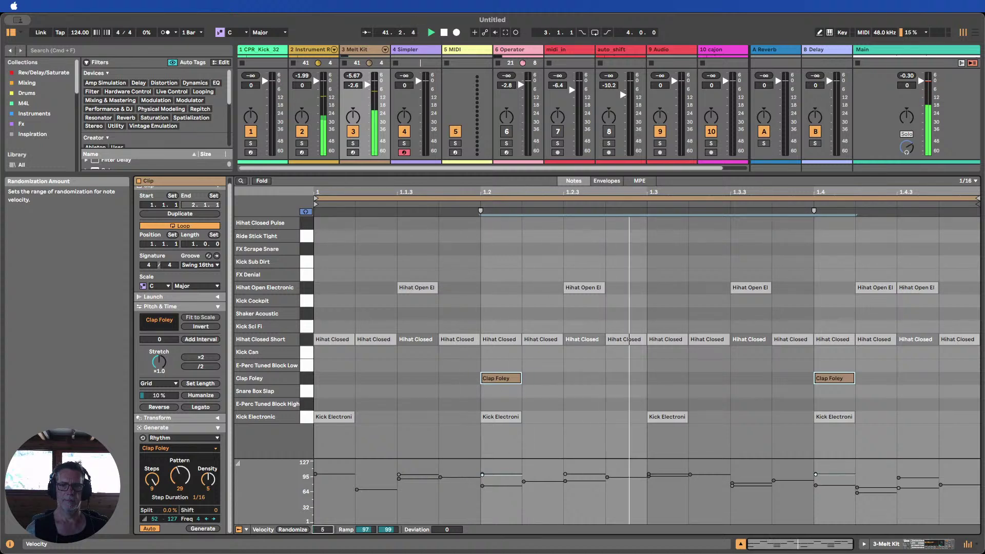
Lower the Clap Foley chain to -3.0 dB in the session mixer with the Melt Kit chains unfolded, and fold the track again
click(740, 544)
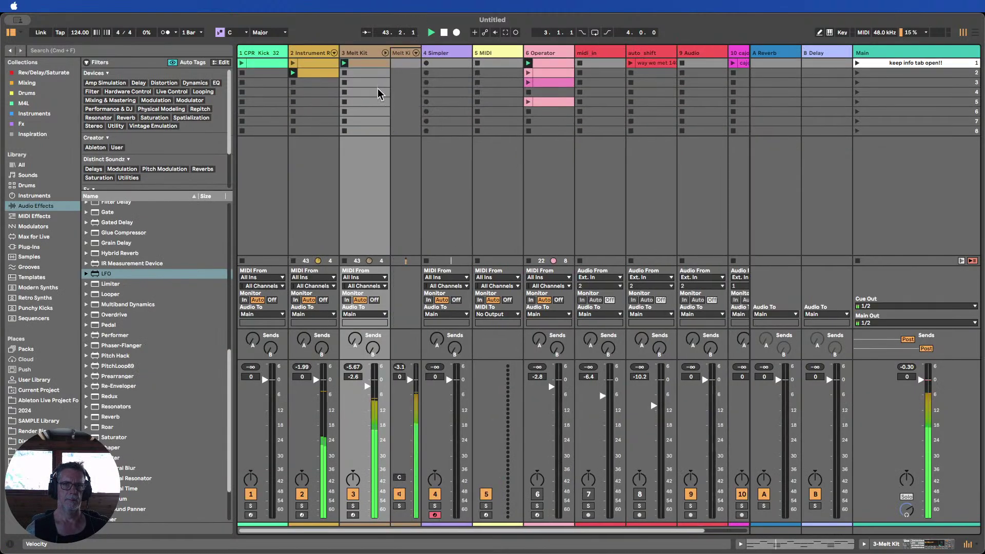
click(416, 52)
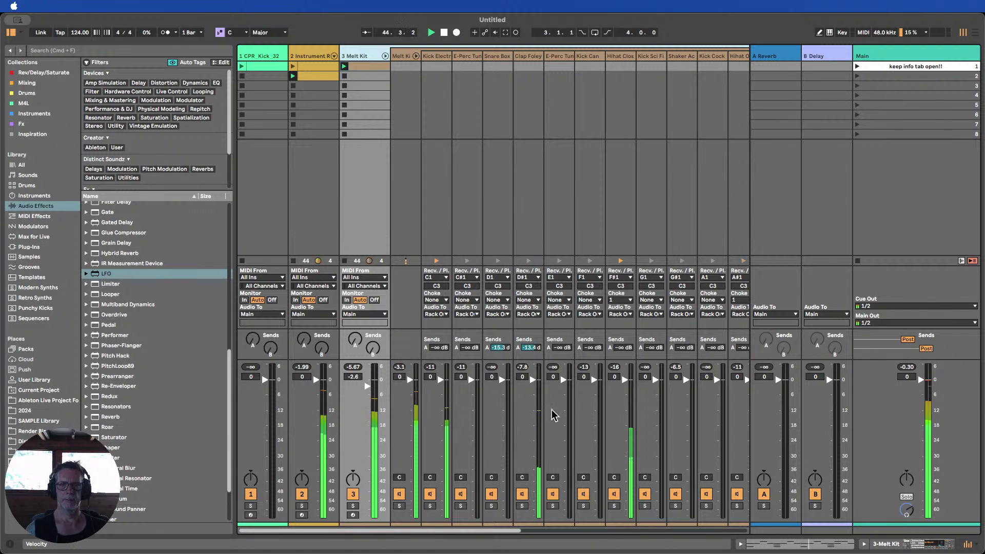
mouse_move(533, 383)
mouse_down()
mouse_move(532, 516)
mouse_move(531, 368)
mouse_move(532, 387)
mouse_up()
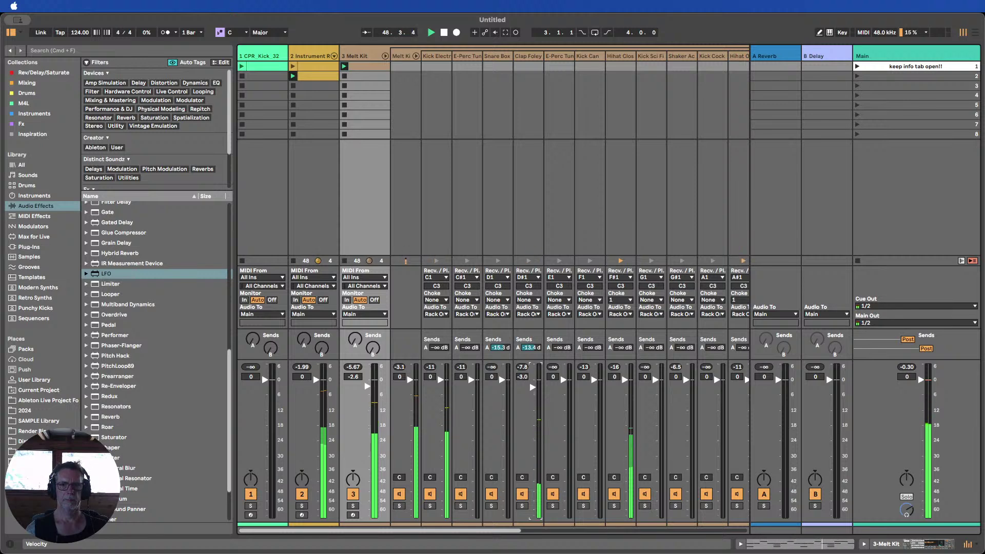
click(385, 57)
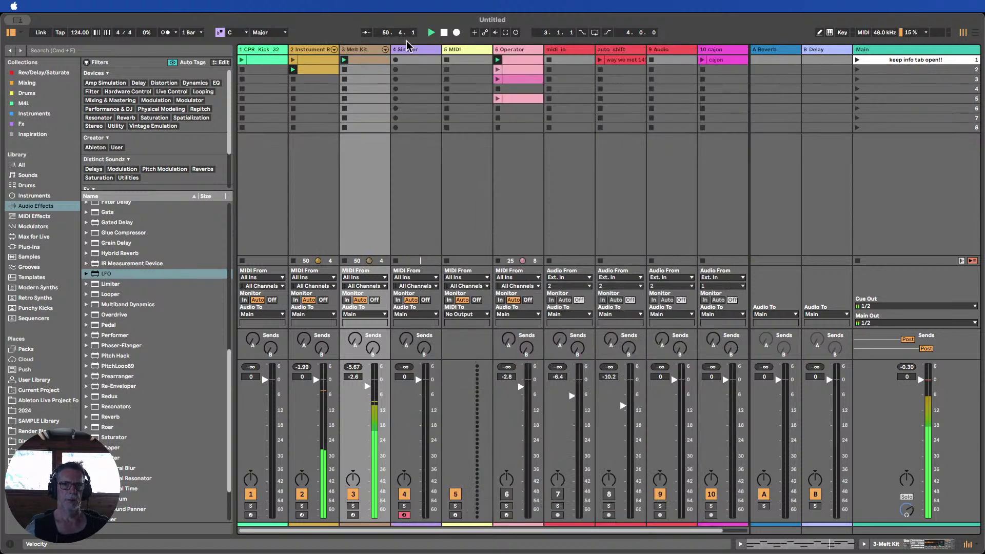
Open the Melt Kit track's devices, stop playback and look through the kit's pads up to FX Scrape Snare
double_click(361, 49)
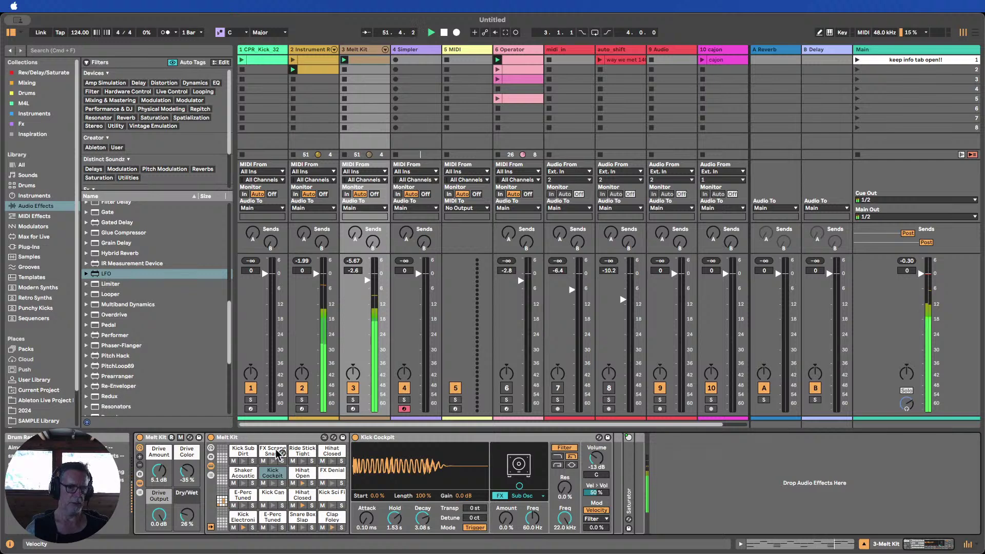
click(445, 33)
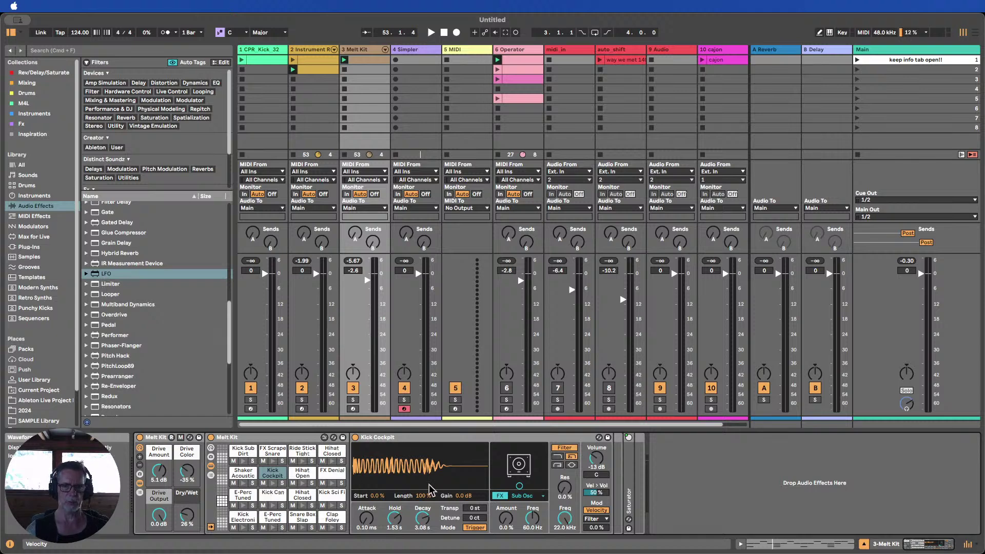
click(243, 517)
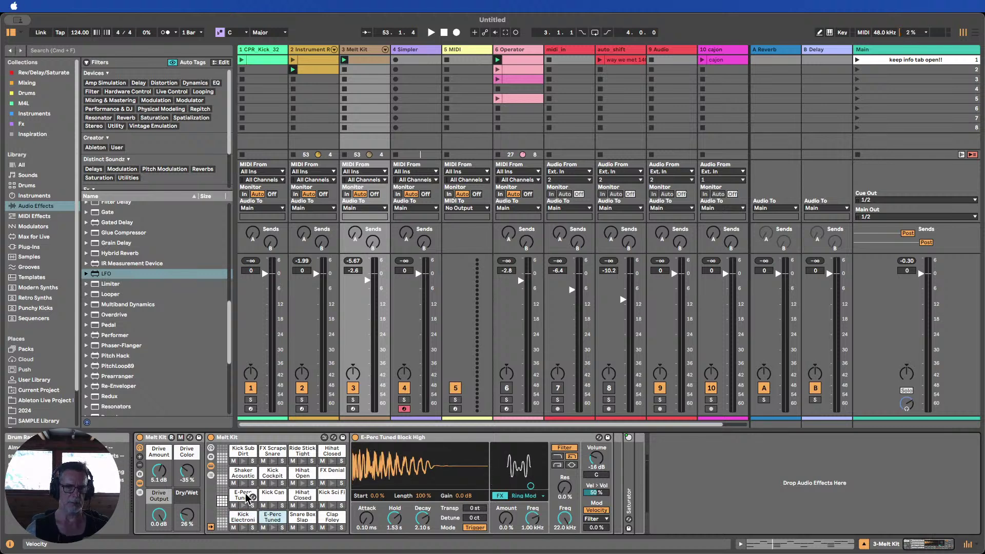
click(240, 471)
click(243, 451)
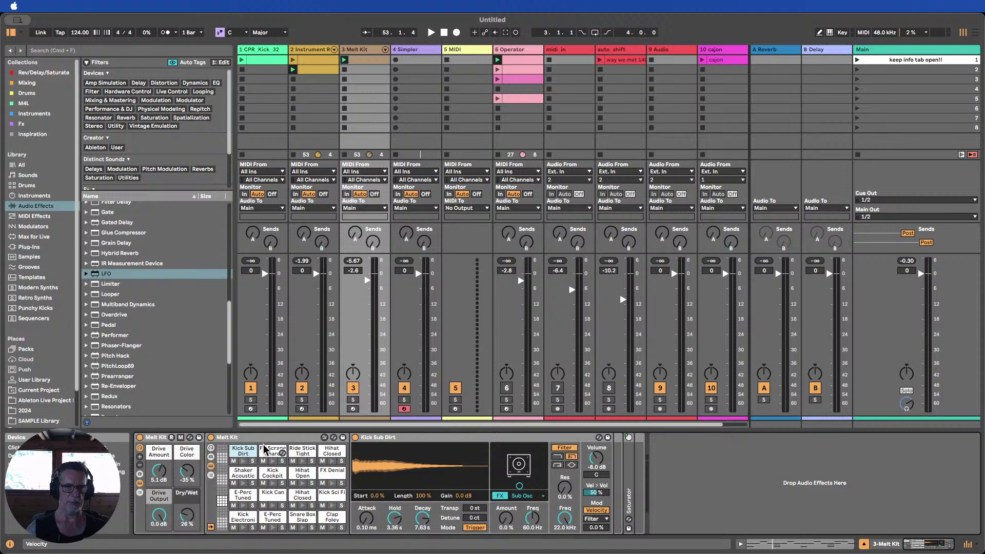
click(266, 450)
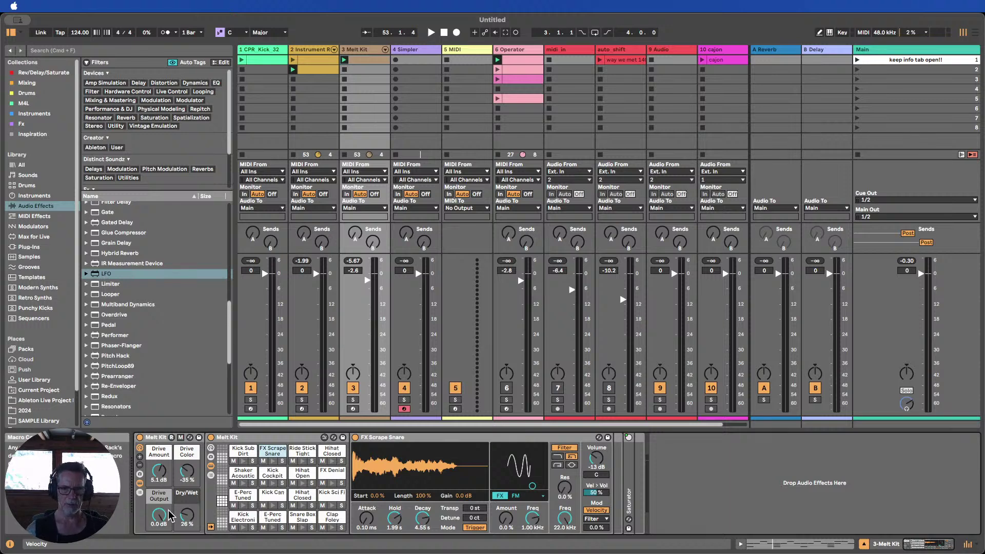
Check the outer Melt Kit rack's macro mappings and show its macro variations
click(181, 437)
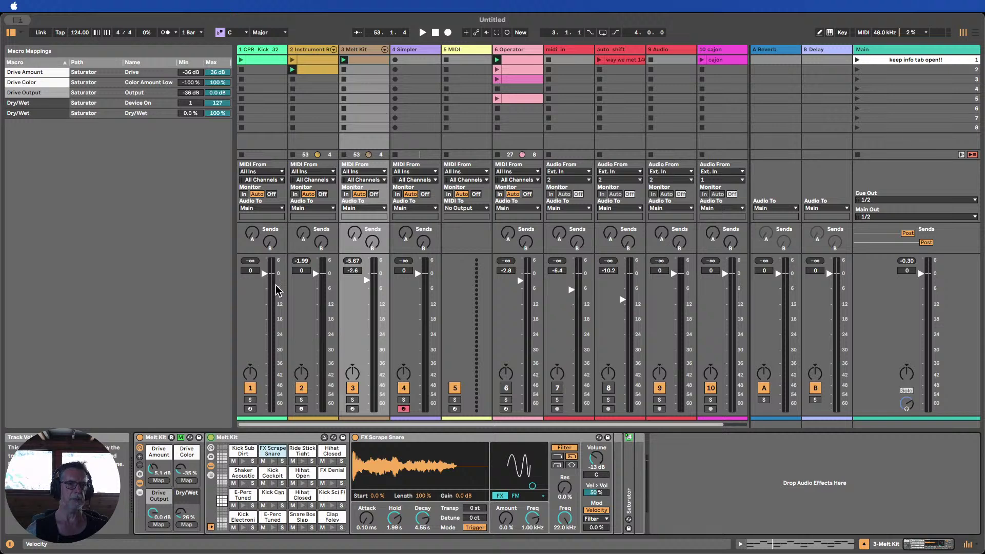
click(181, 437)
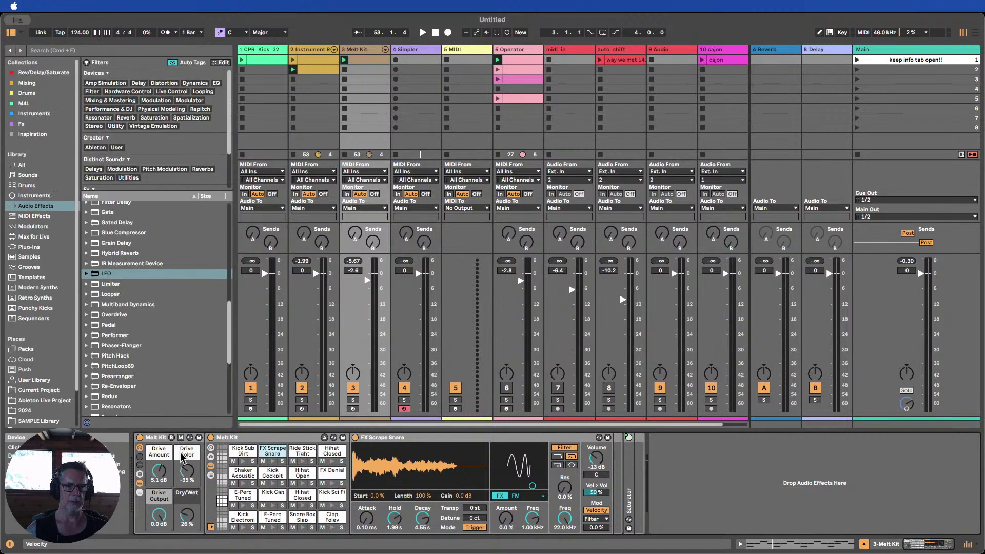
click(140, 473)
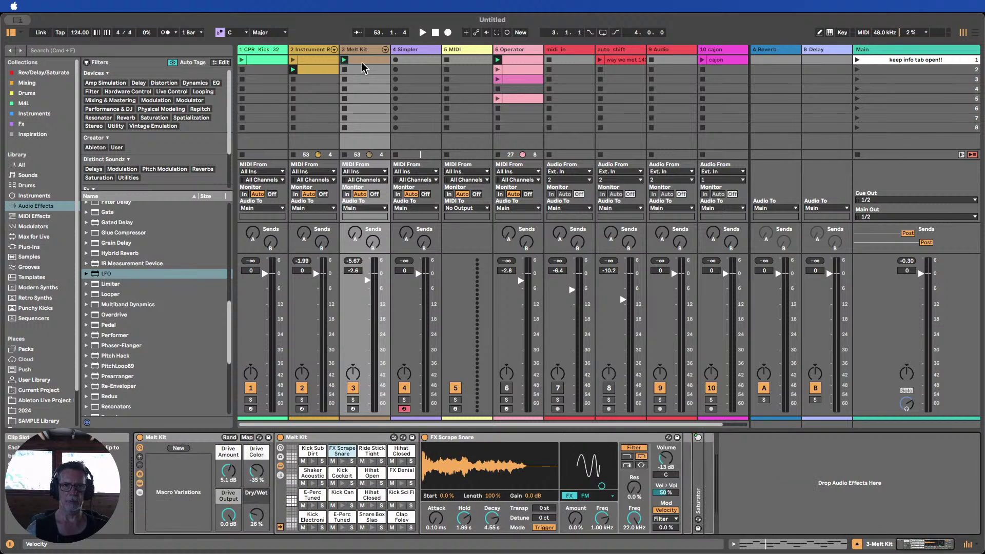
Store a new macro variation in the Melt Kit rack while its clip plays, and stop playback
click(344, 60)
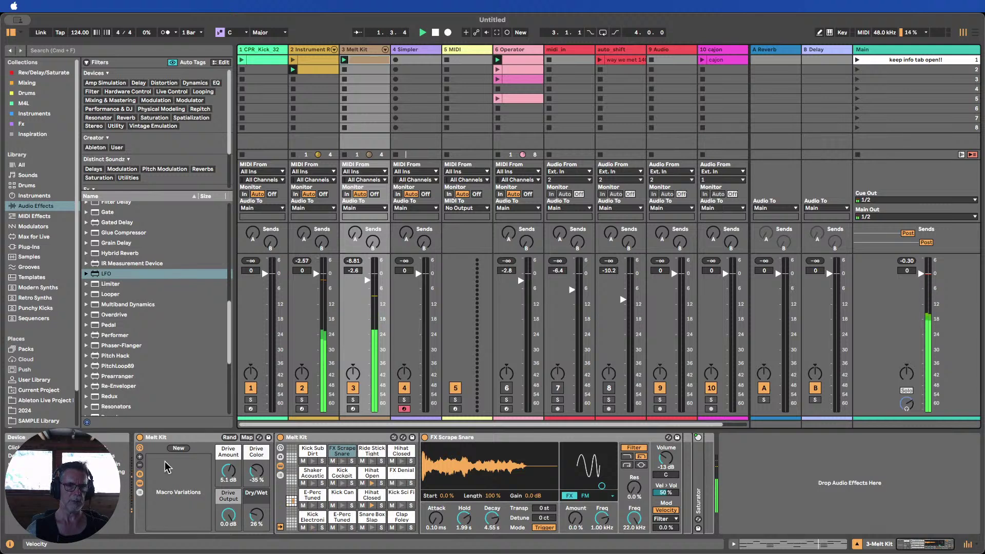
click(178, 448)
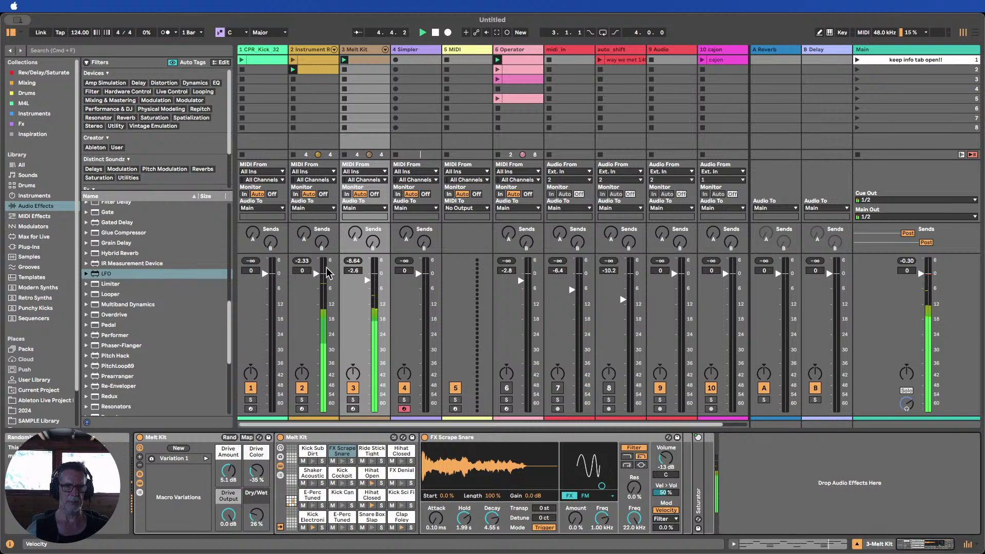
click(435, 33)
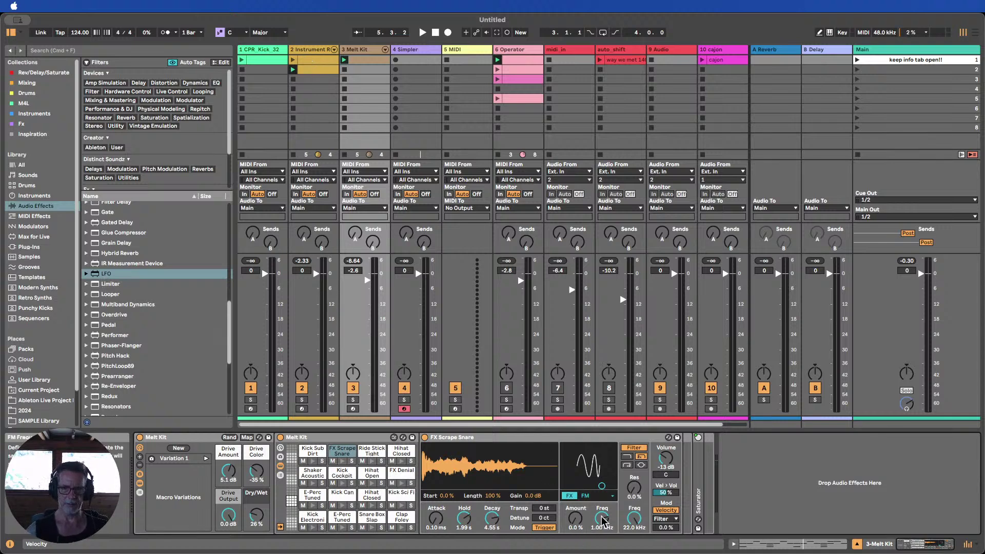
Set the FX Scrape Snare's FM Amount to 50 %, copy the value to its siblings and check the Hihat Closed pad
right_click(579, 521)
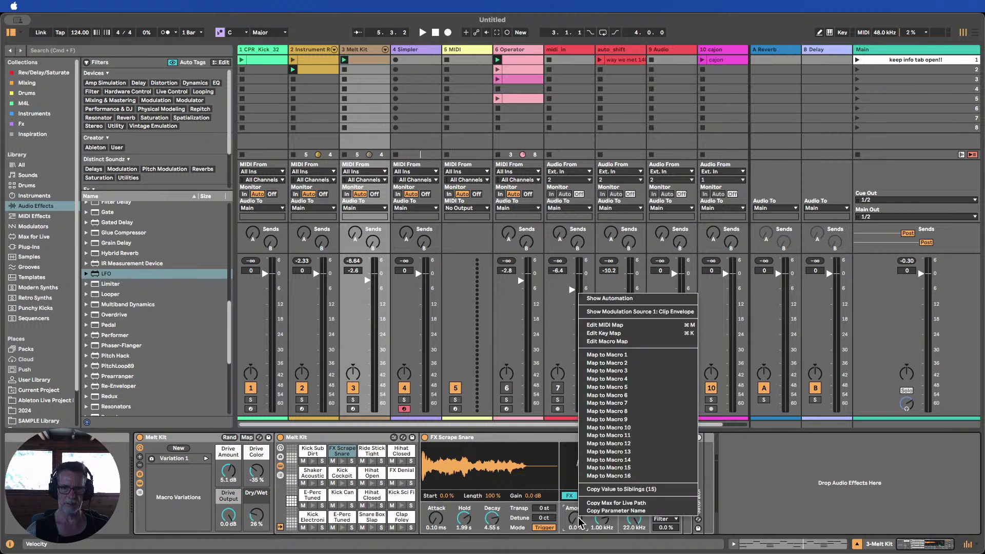
click(614, 494)
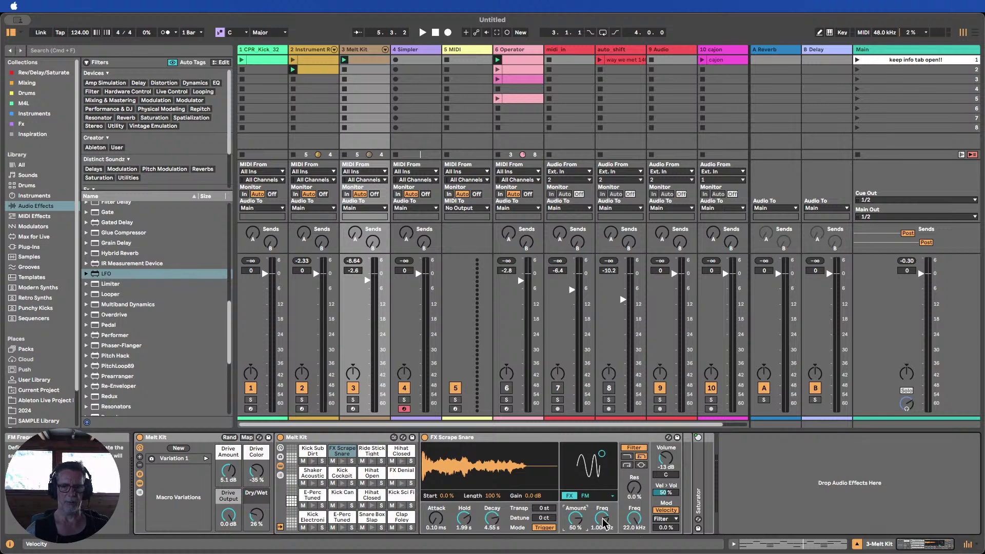
right_click(576, 523)
click(616, 492)
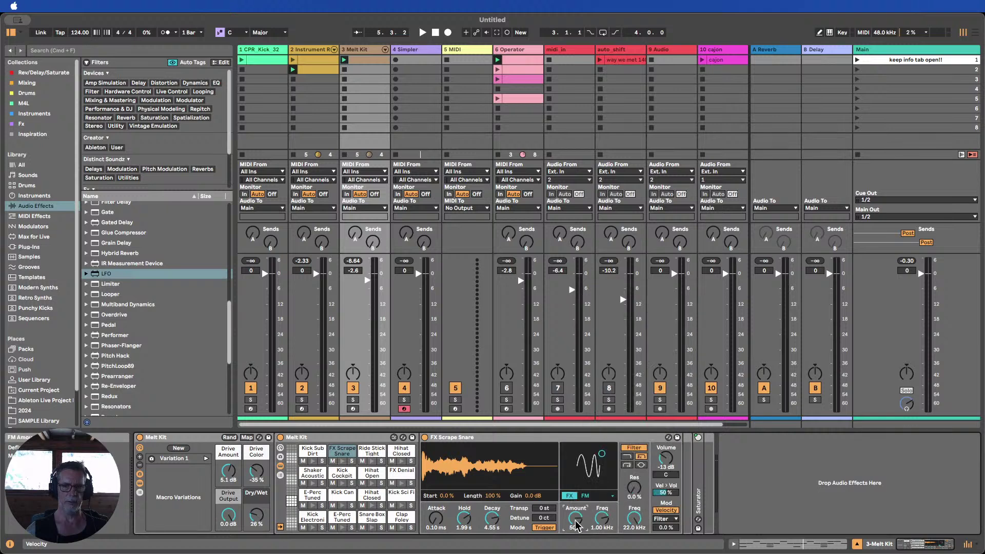
click(368, 497)
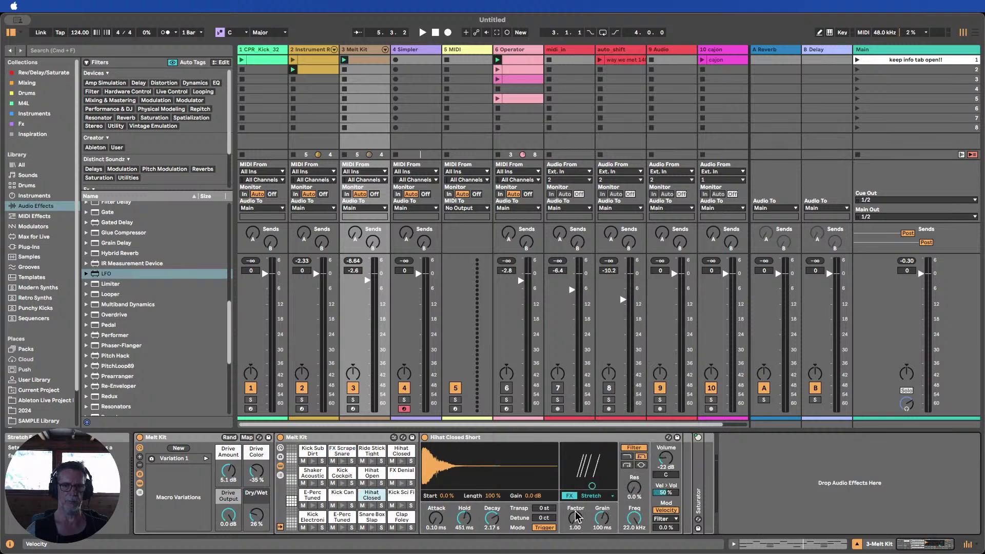
click(338, 455)
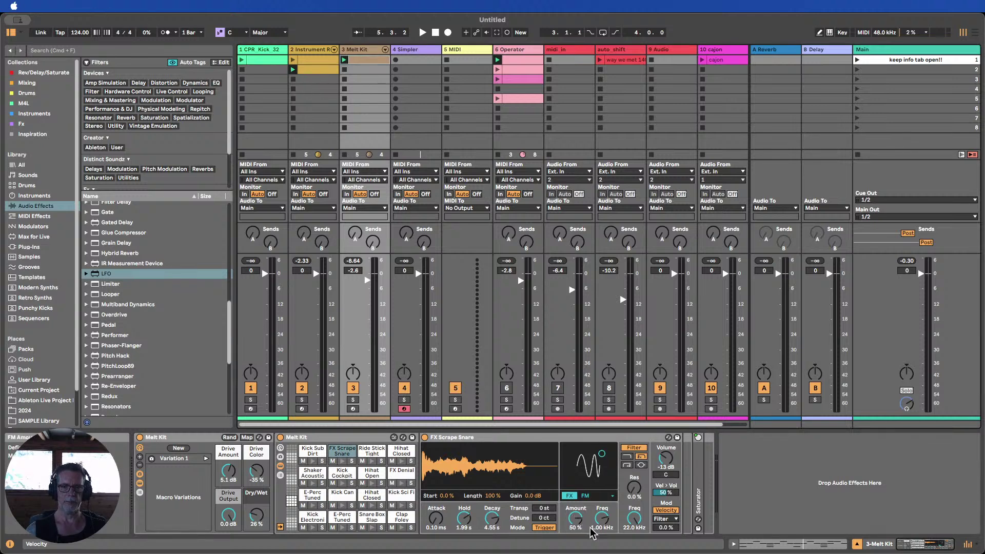
Return the FX Scrape Snare's FM Amount to 0.0 % and add two more macro controls to the outer Melt Kit rack
drag(590, 528, 590, 552)
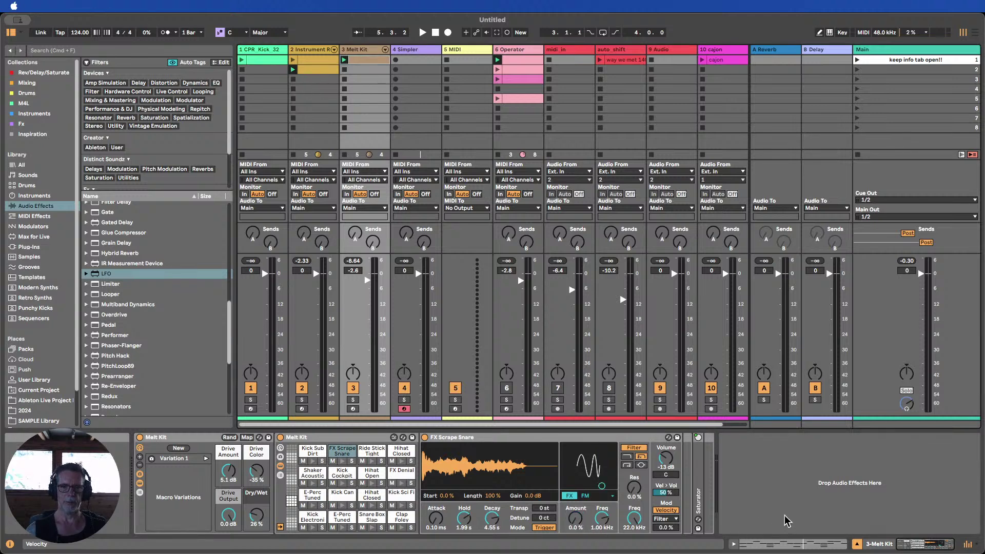
right_click(576, 522)
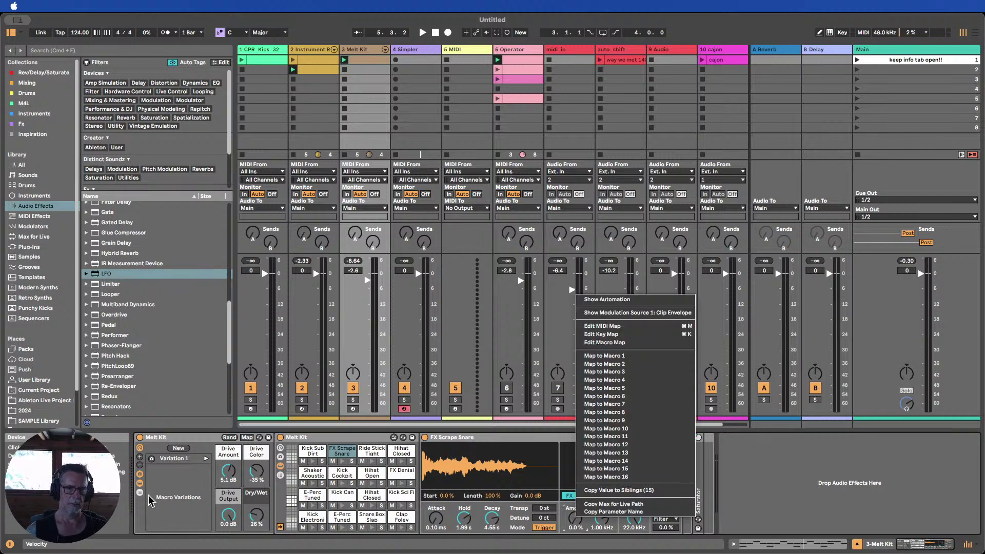
click(141, 462)
click(140, 459)
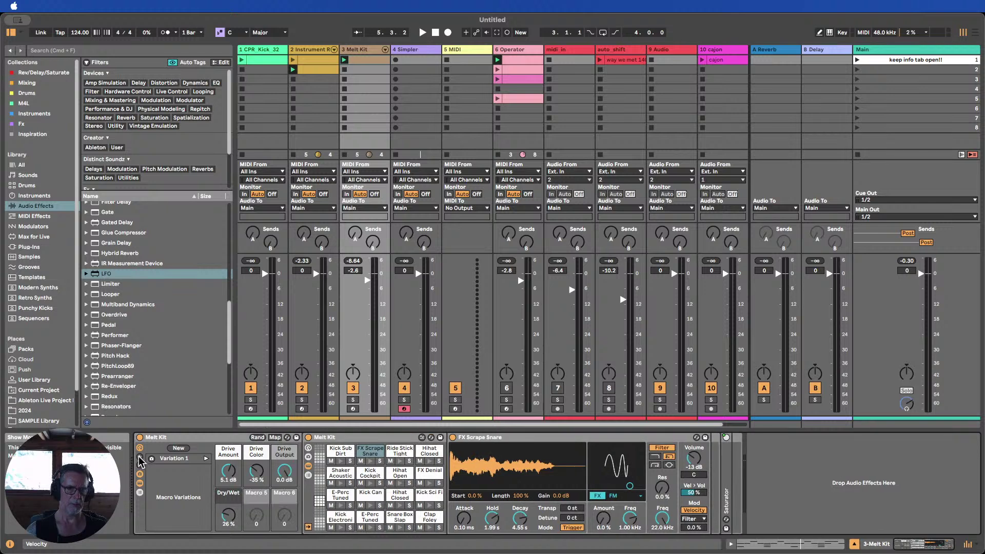
Try mapping the FX Scrape Snare's FM Amount to the inner rack's Macro 5 and to all 15 siblings
right_click(605, 524)
click(649, 387)
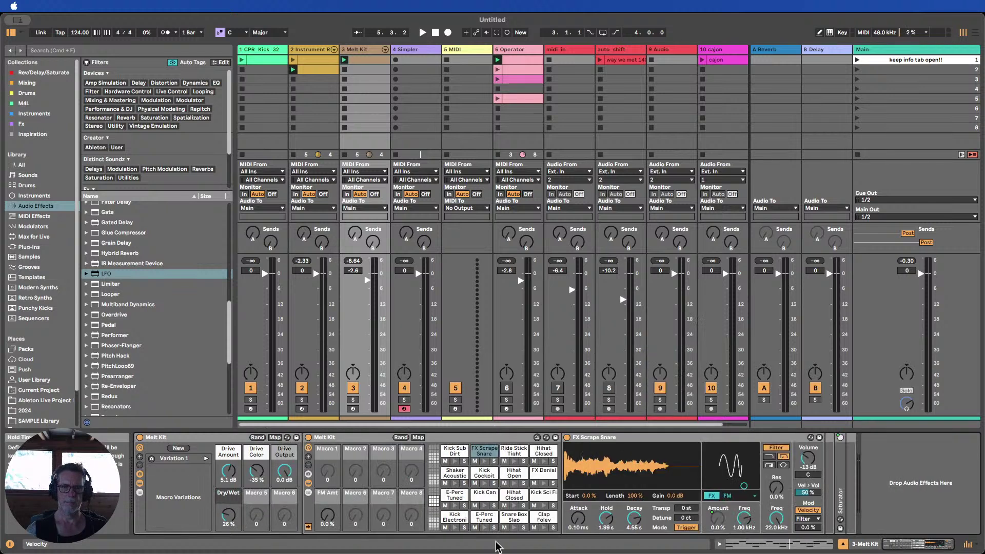
right_click(718, 523)
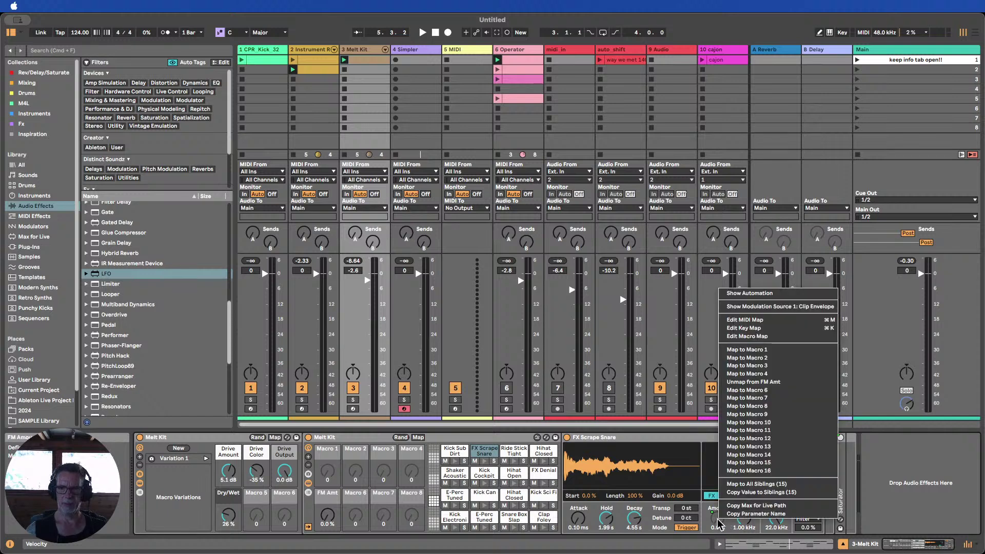
click(757, 484)
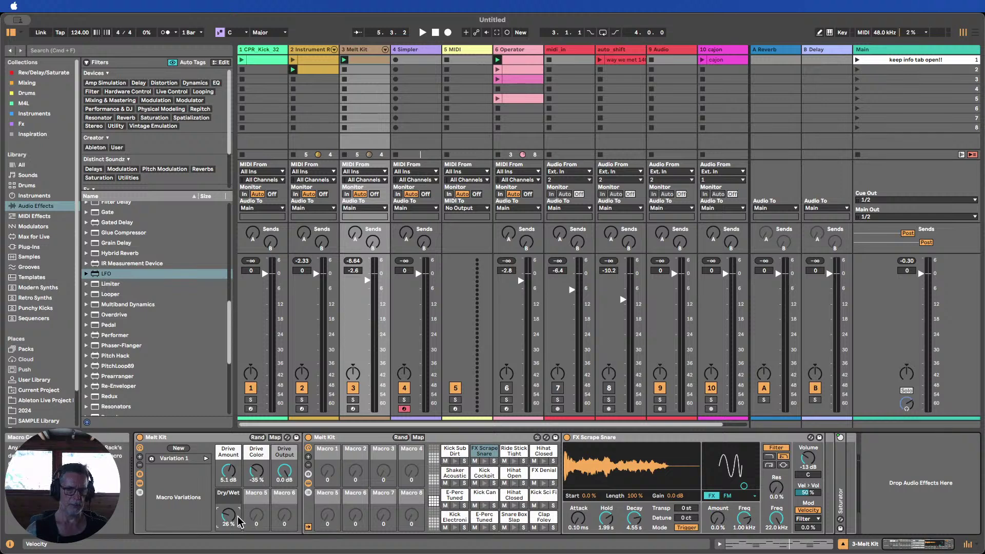
Delete Variation 1 from the outer Melt Kit rack's macro variations
key(Delete)
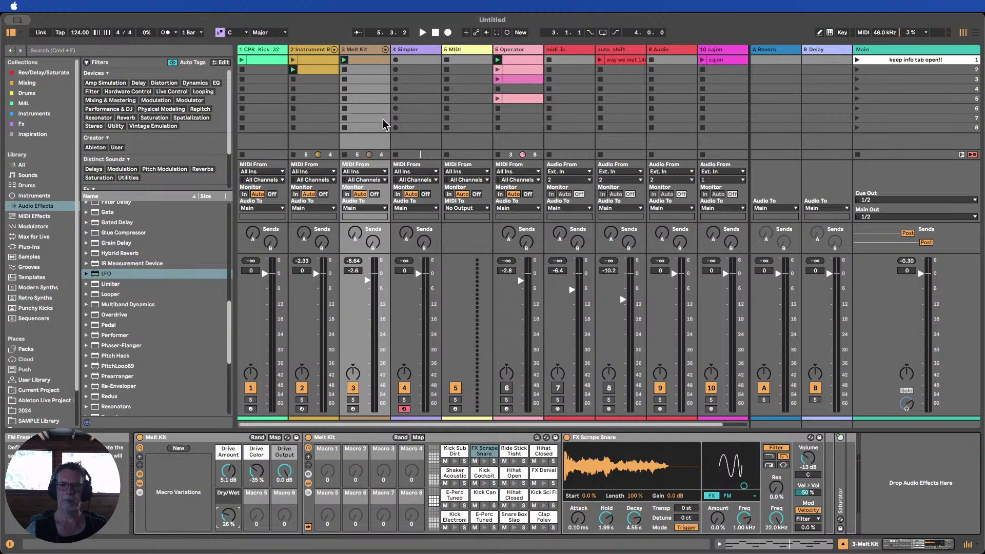
View the Melt Kit clip's notes and audition the clip with the track's devices shown
double_click(361, 60)
click(565, 428)
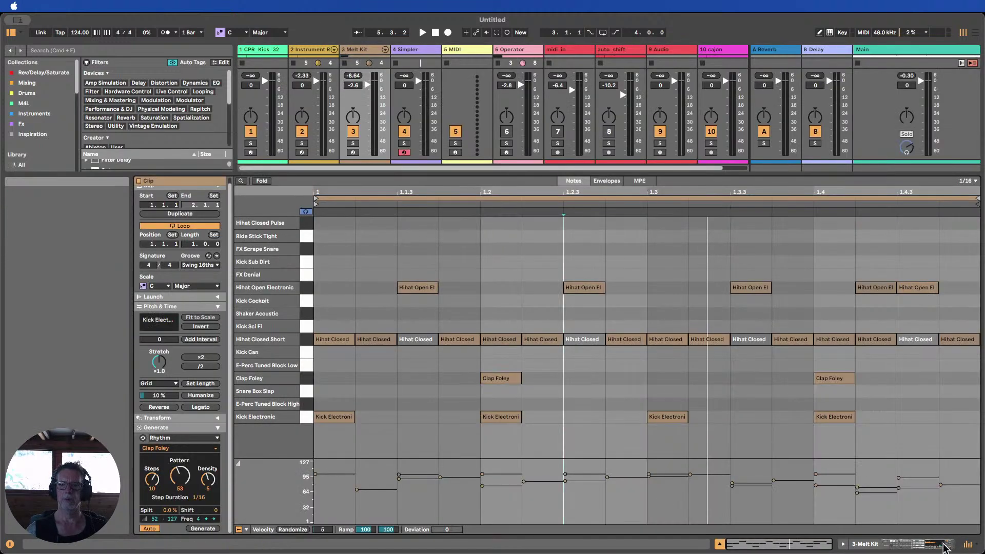
click(720, 545)
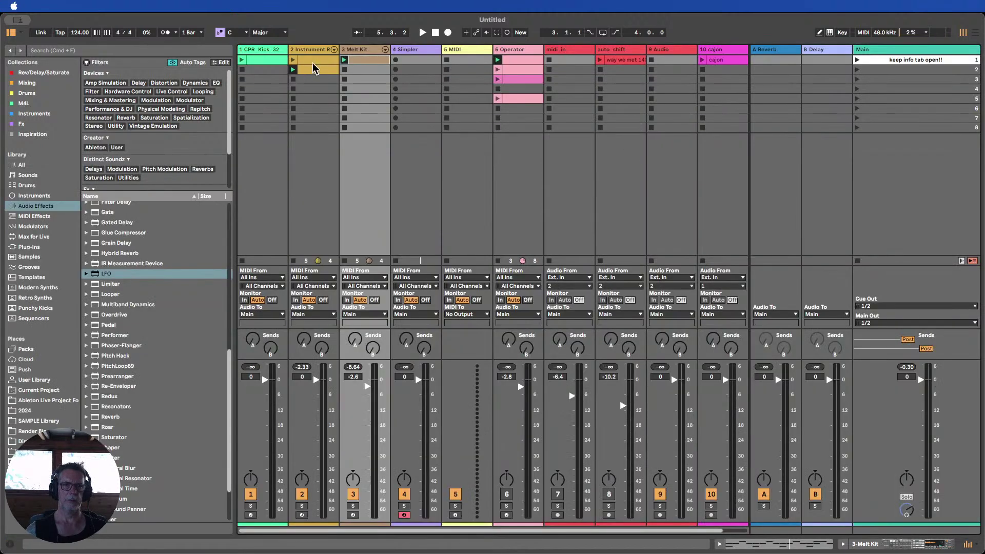
click(345, 60)
click(901, 545)
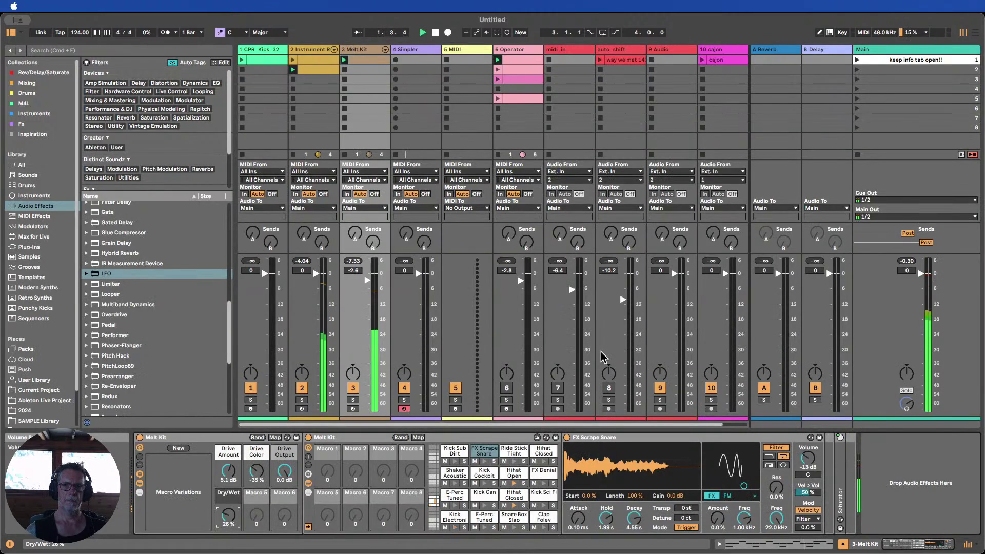
click(435, 32)
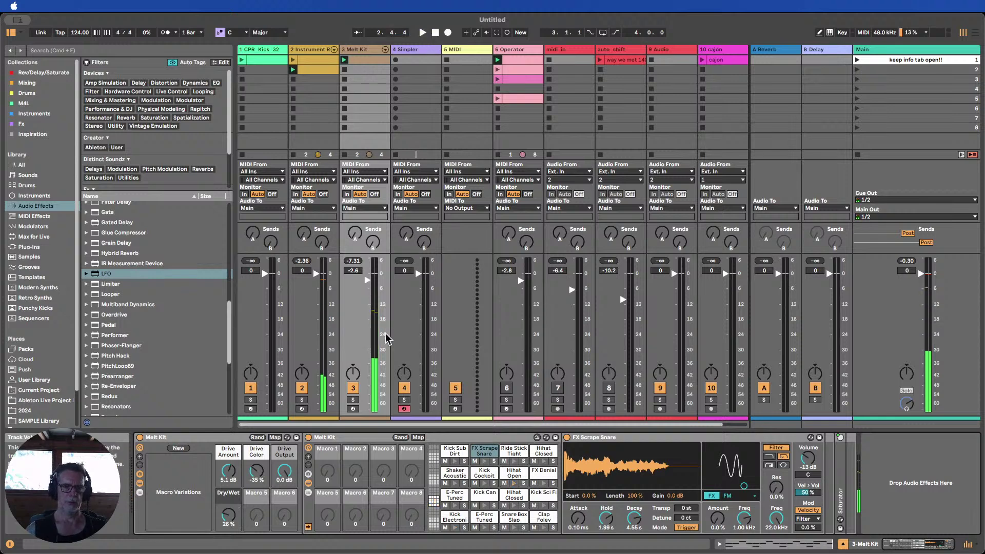
Try mapping the FX Scrape Snare's FM Amount to the inner rack's Macro 6, and undo that mapping
right_click(721, 522)
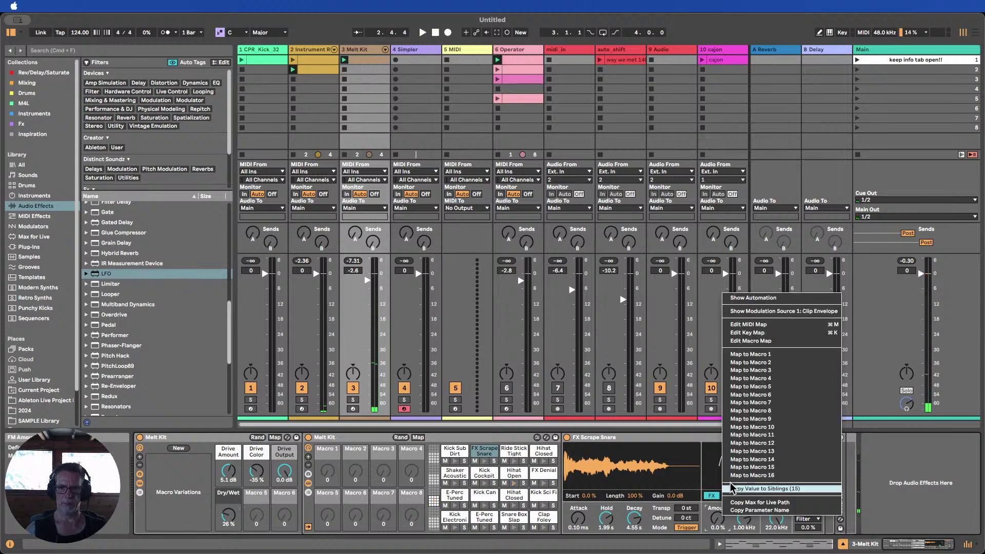
click(767, 396)
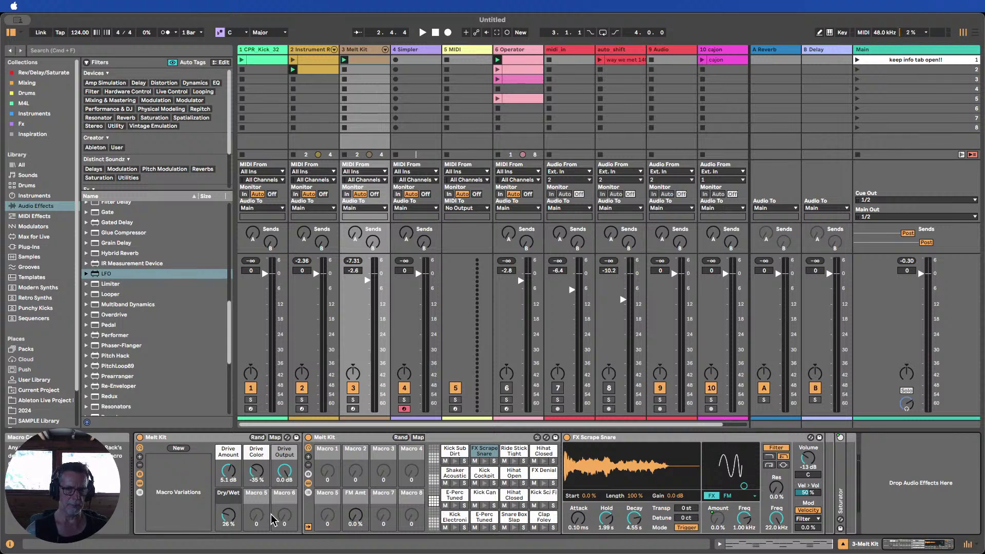
right_click(354, 517)
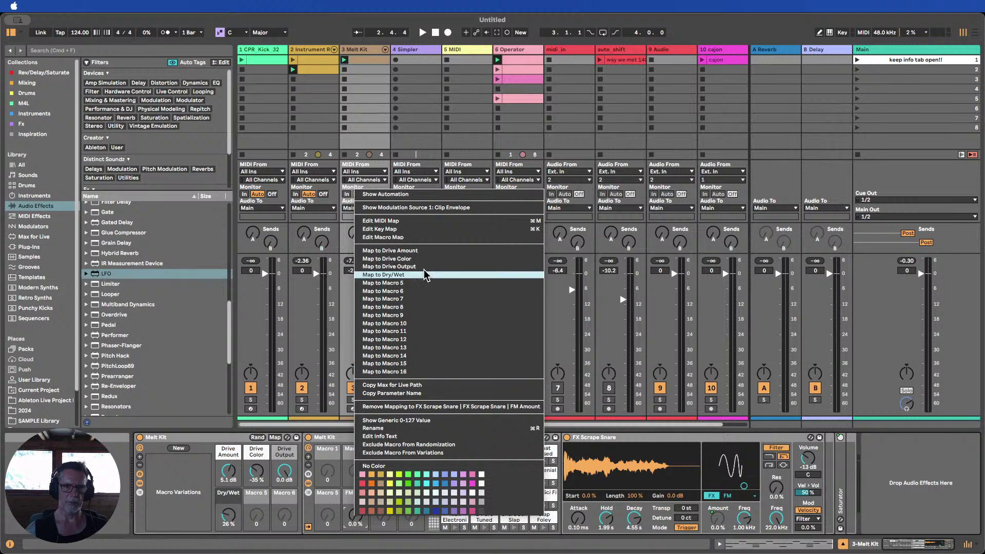
click(906, 466)
key(super+z)
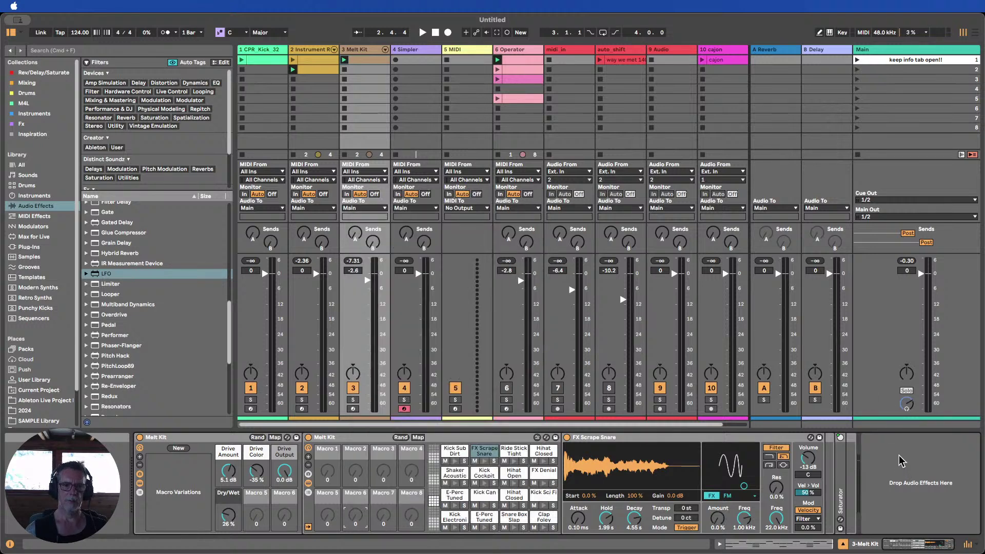
Map the FX Scrape Snare's FM Amount to the inner rack's Macro 5, and that macro to the outer rack's Macro 5
right_click(720, 521)
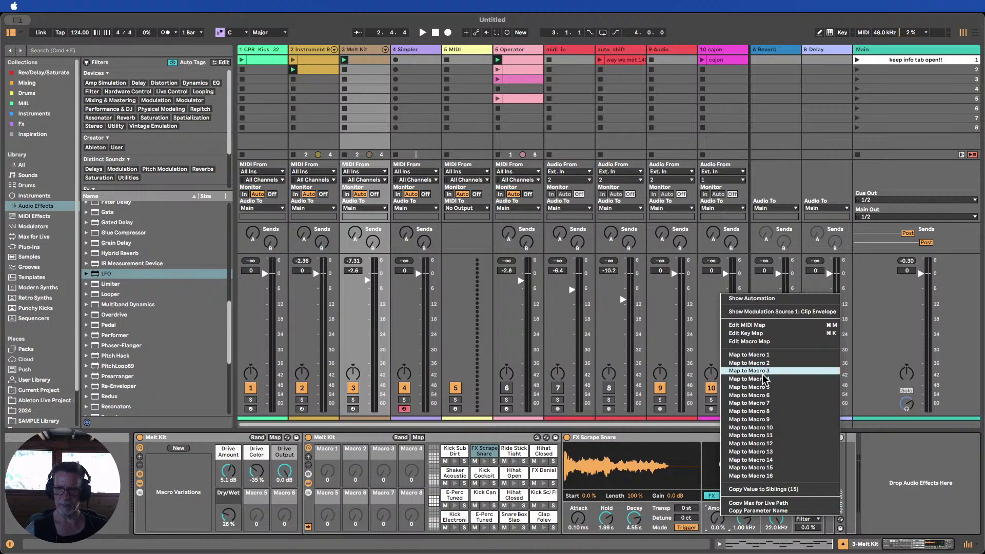
click(759, 386)
right_click(329, 520)
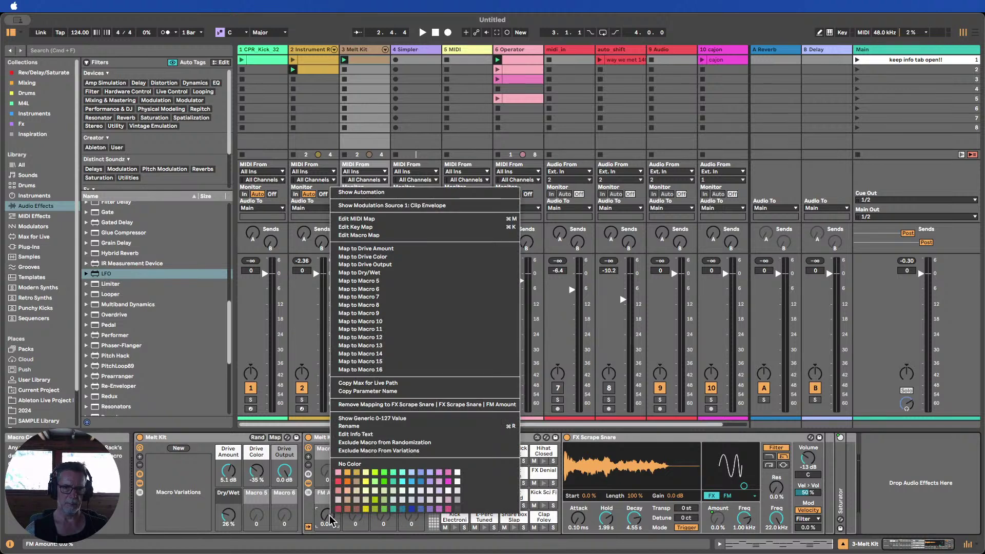
click(380, 281)
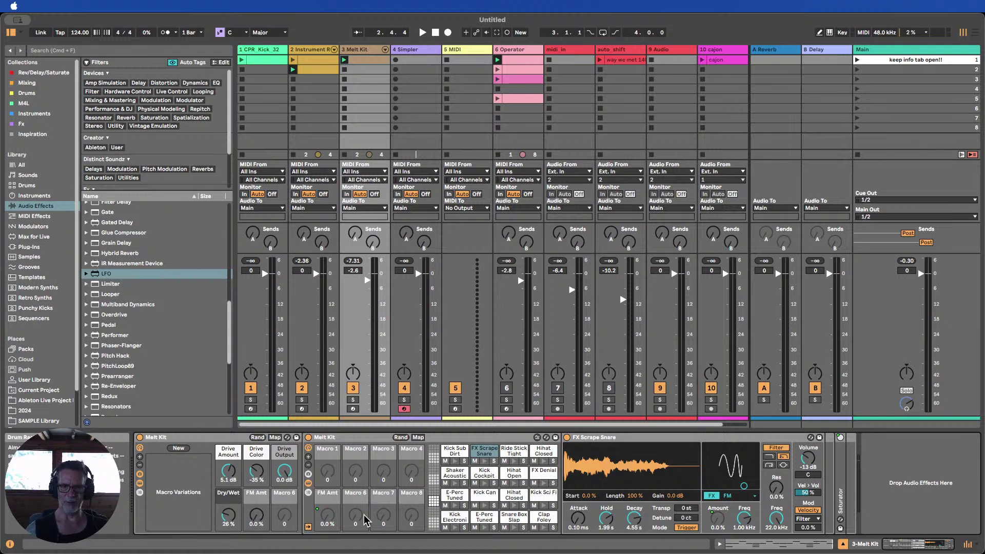
Copy the FX Scrape Snare's FM Amount value to its 15 siblings, and store the outer Melt Kit rack's macros as a new variation during playback
right_click(716, 524)
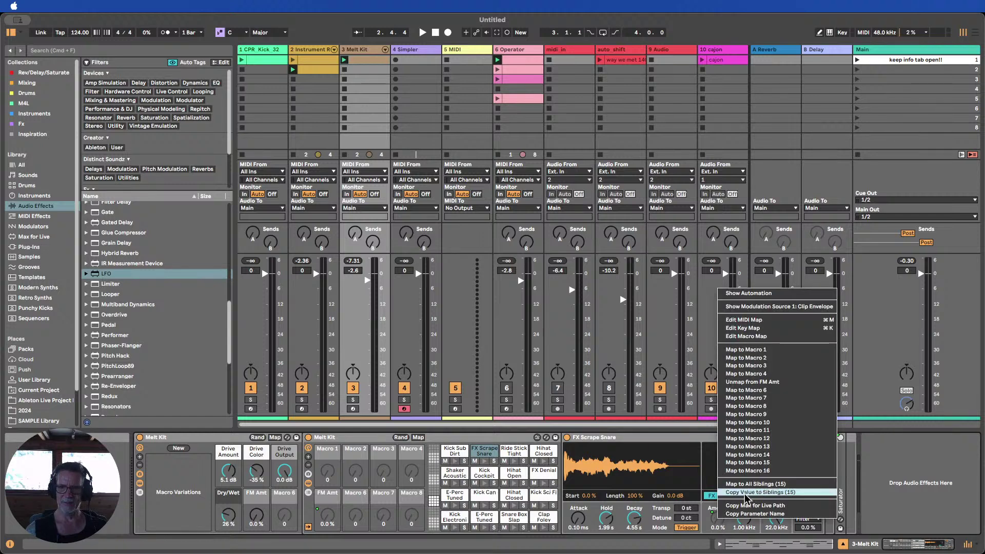
click(758, 493)
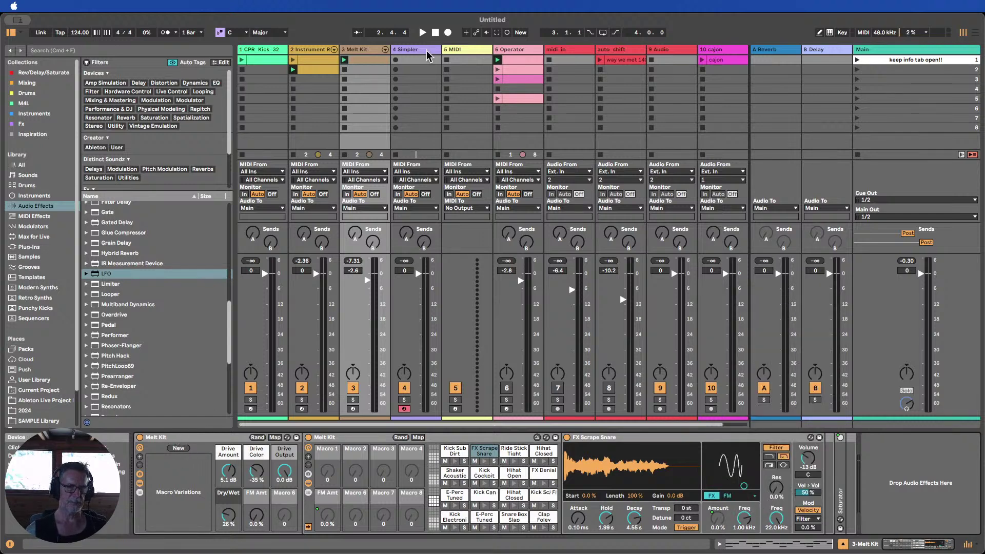
click(344, 60)
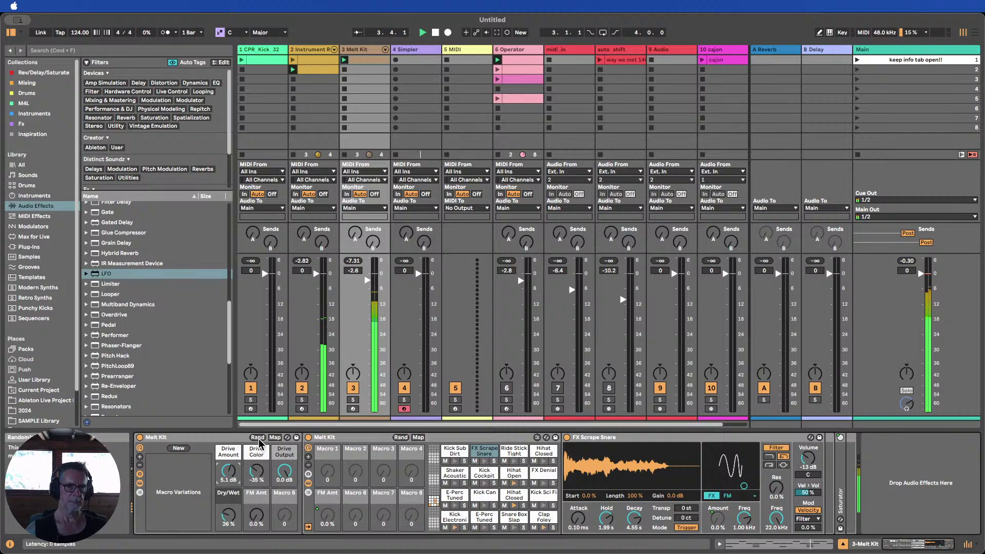
click(181, 449)
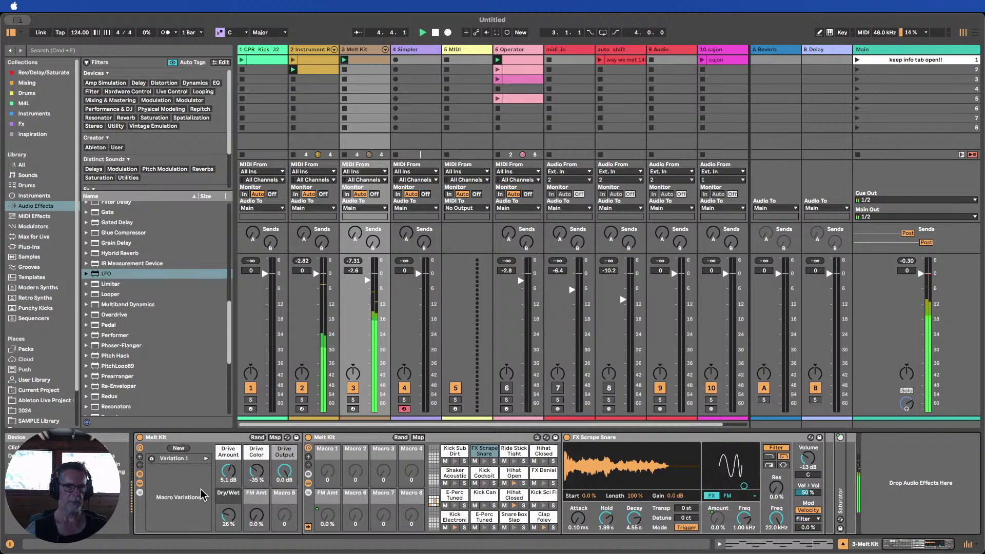
Randomize the outer Melt Kit rack's macros repeatedly while the clip plays
click(258, 438)
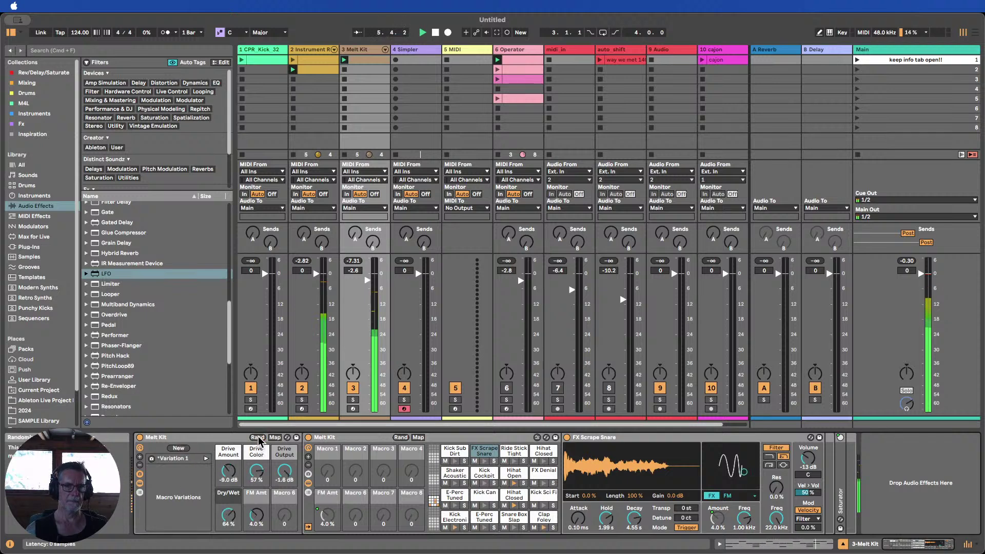
click(257, 437)
click(258, 438)
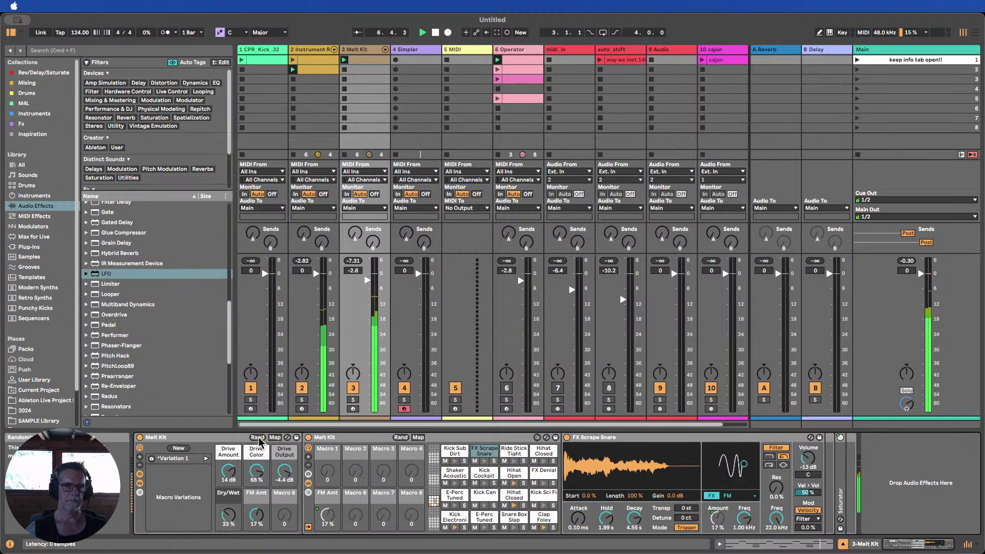
click(258, 438)
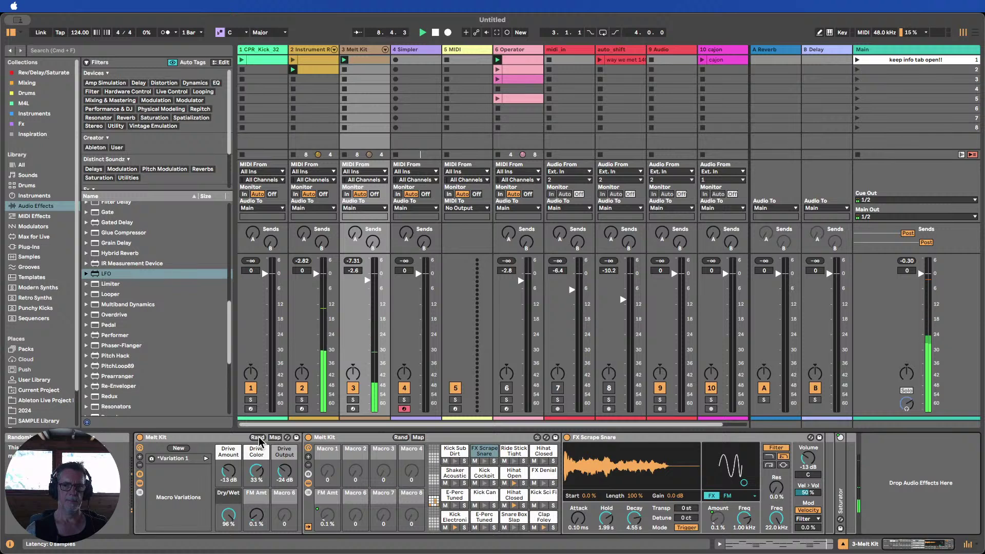
click(258, 438)
click(257, 438)
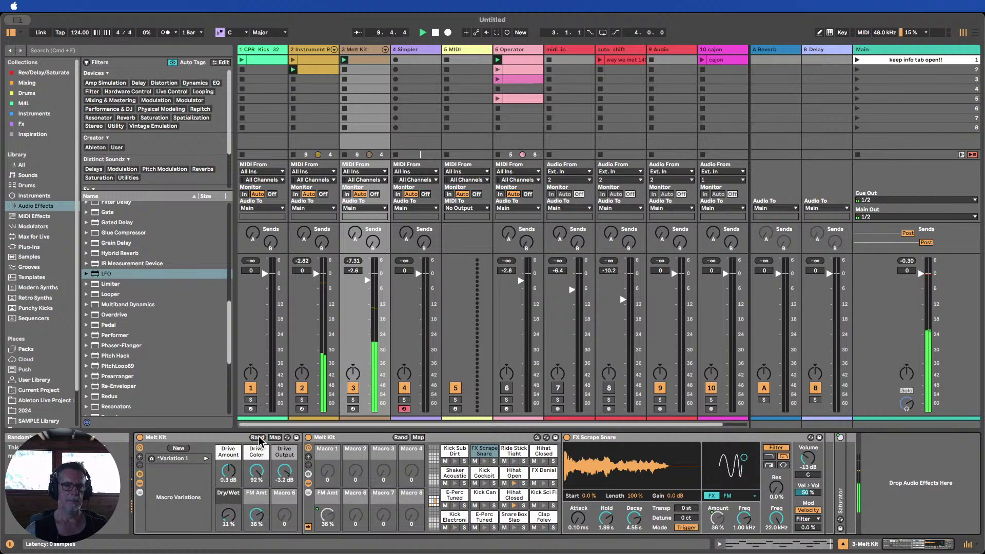
click(257, 438)
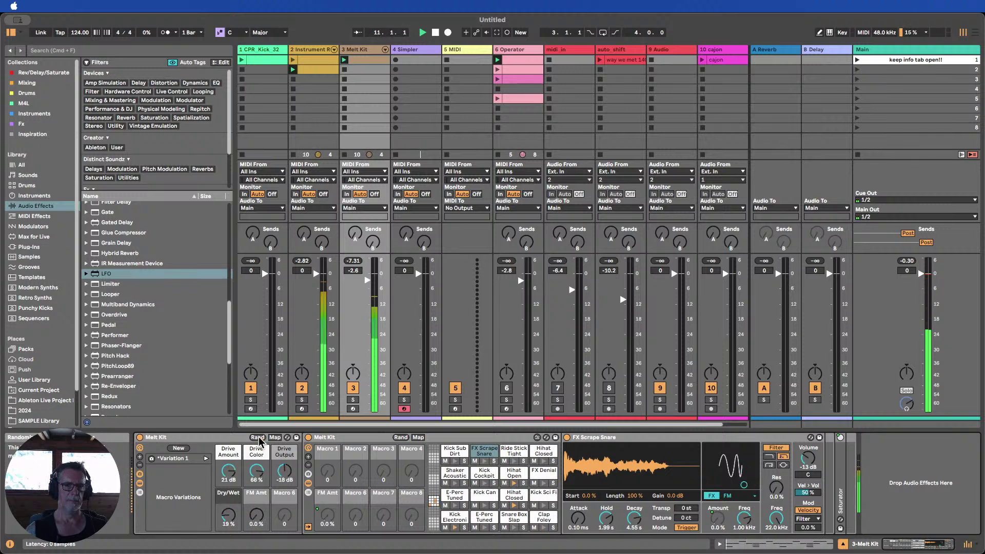
click(258, 438)
click(257, 438)
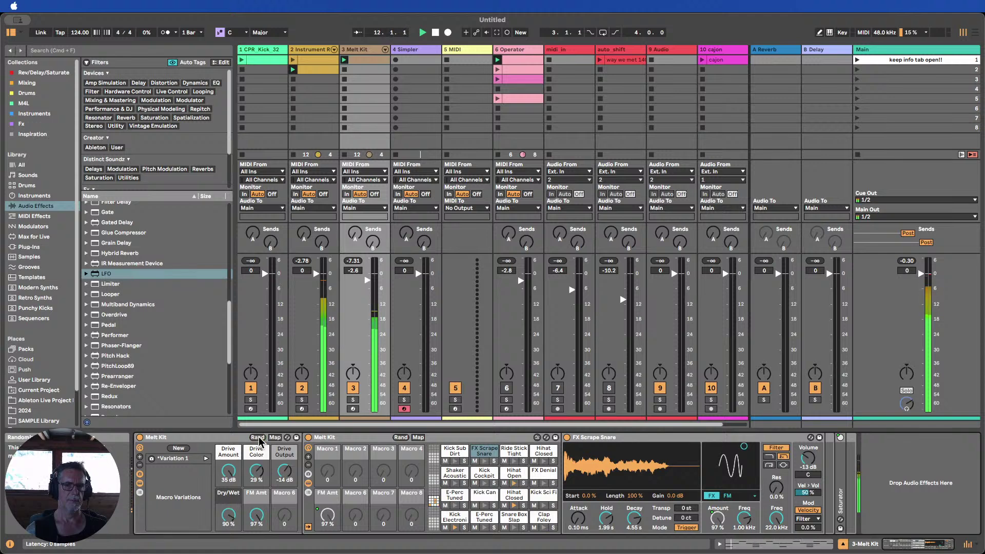
click(257, 437)
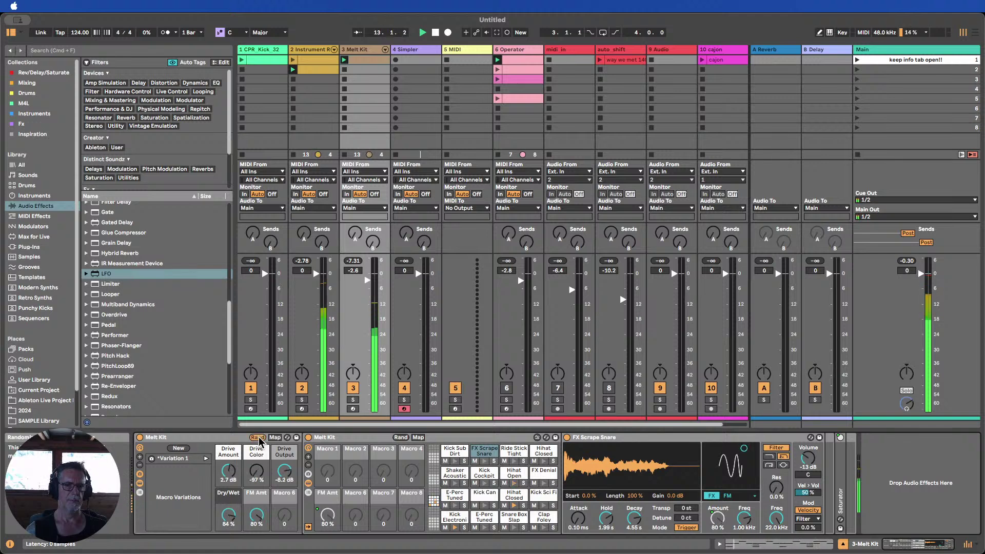
click(258, 437)
click(258, 437)
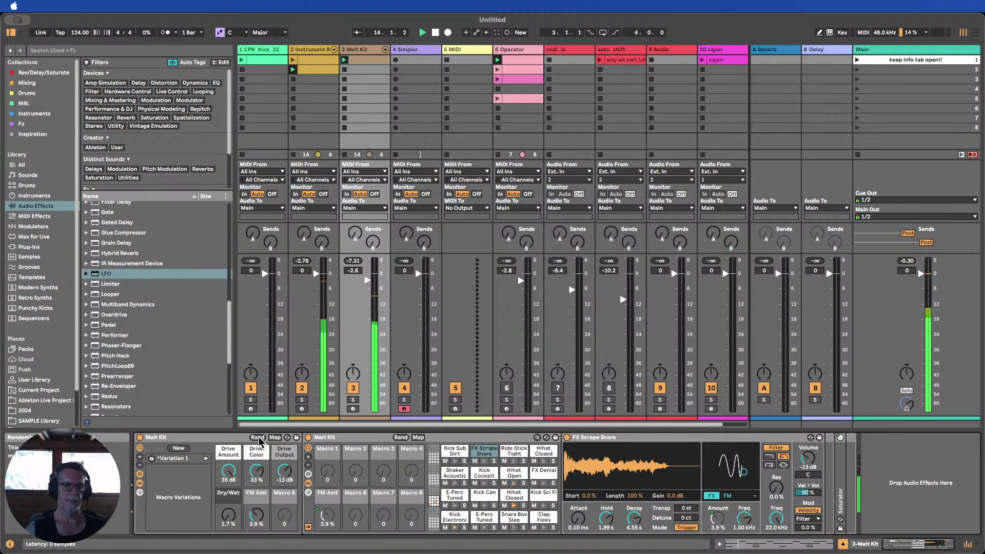
click(257, 437)
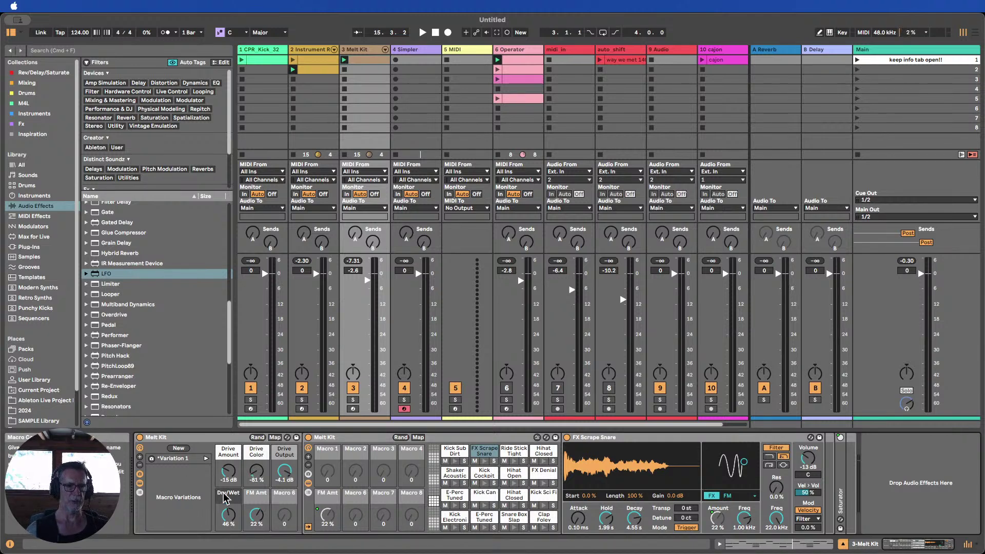
Recall Variation 1 on the outer Melt Kit rack and play the set briefly
right_click(717, 519)
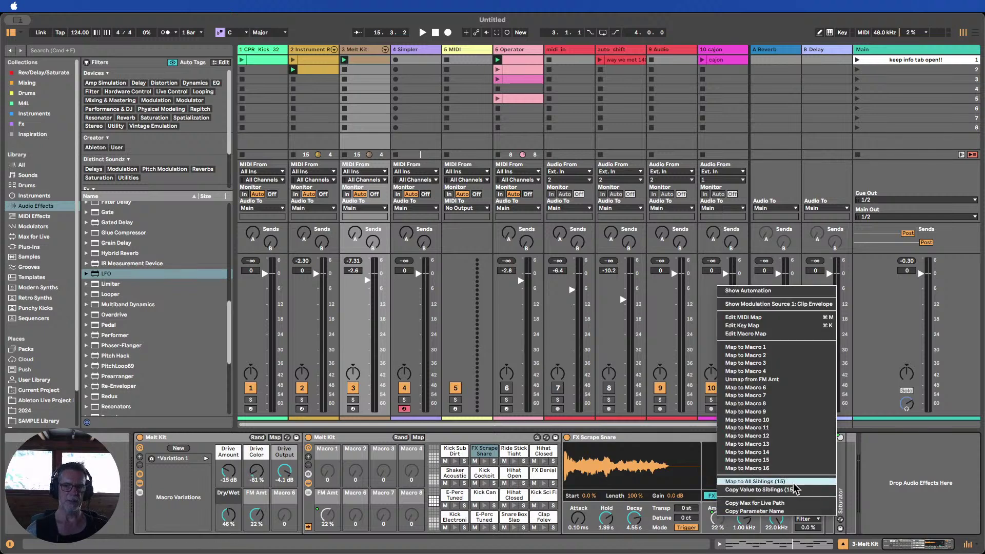
click(923, 486)
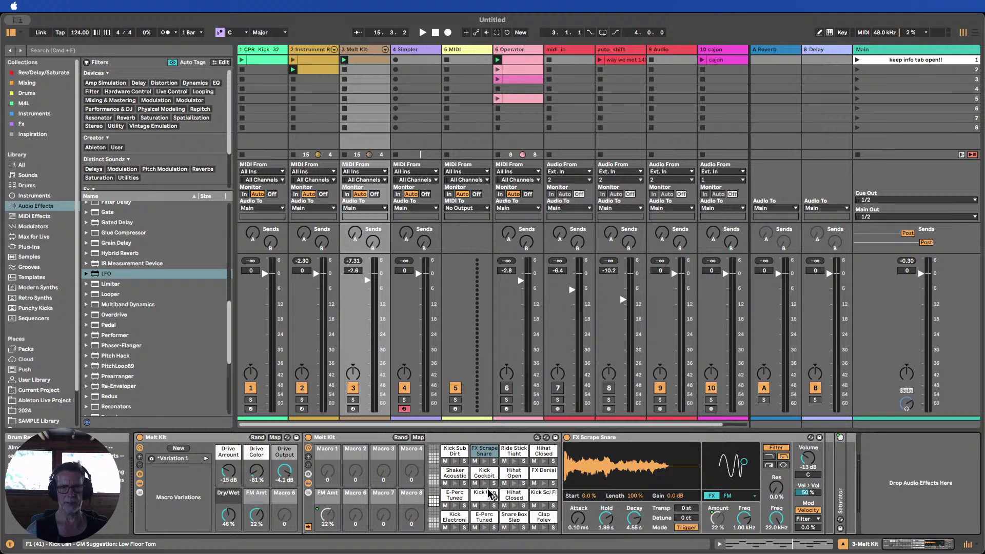
click(206, 459)
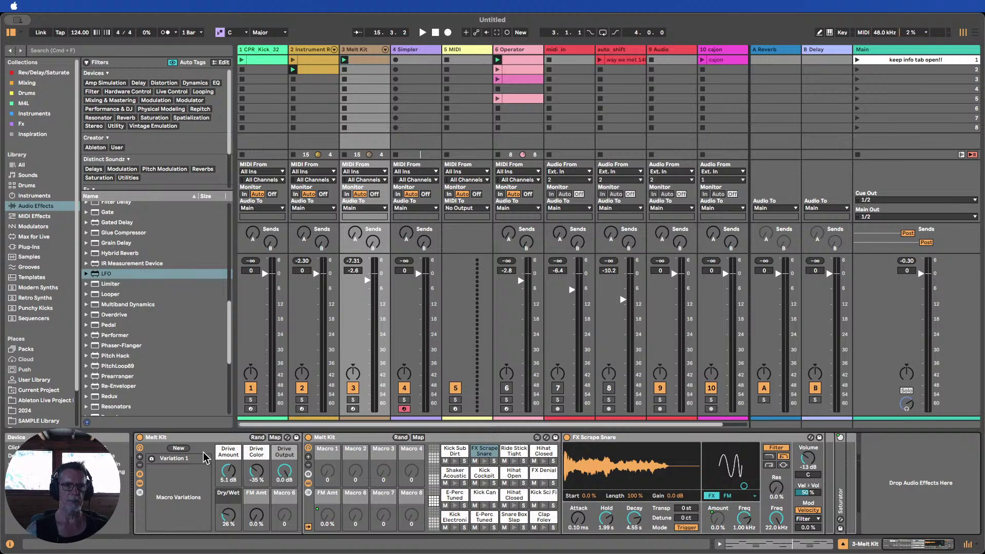
key(space)
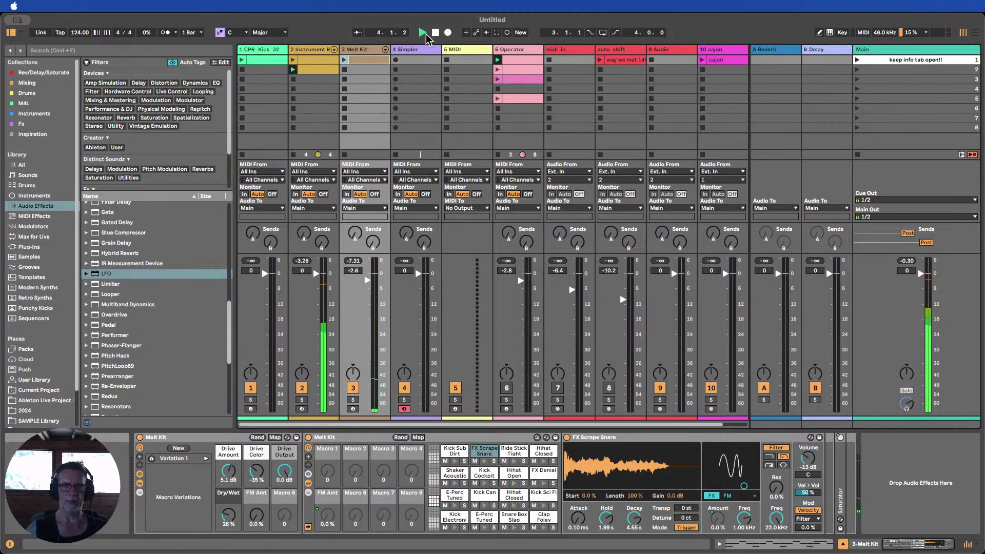
key(space)
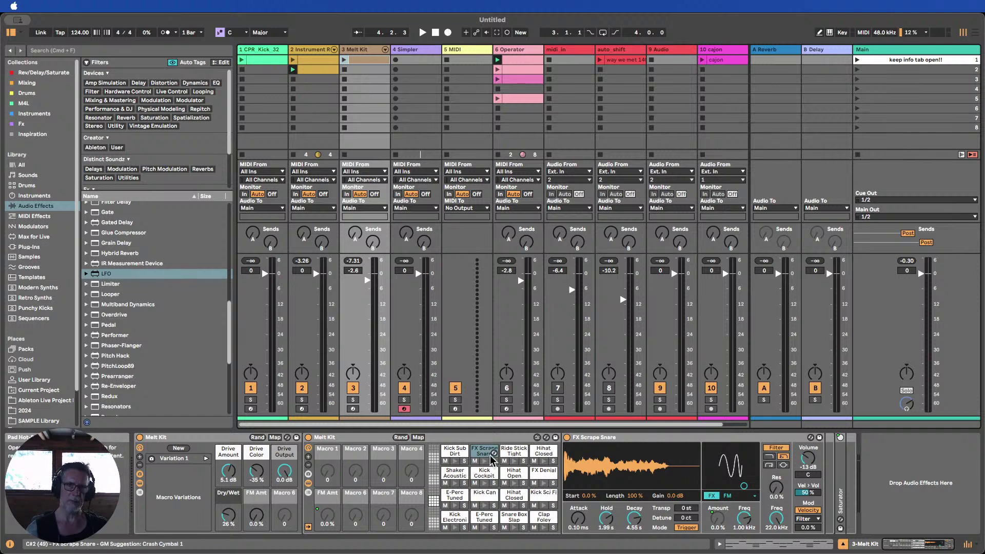
Turn off the Melt Kit track and delete the empty Simpler track
click(186, 447)
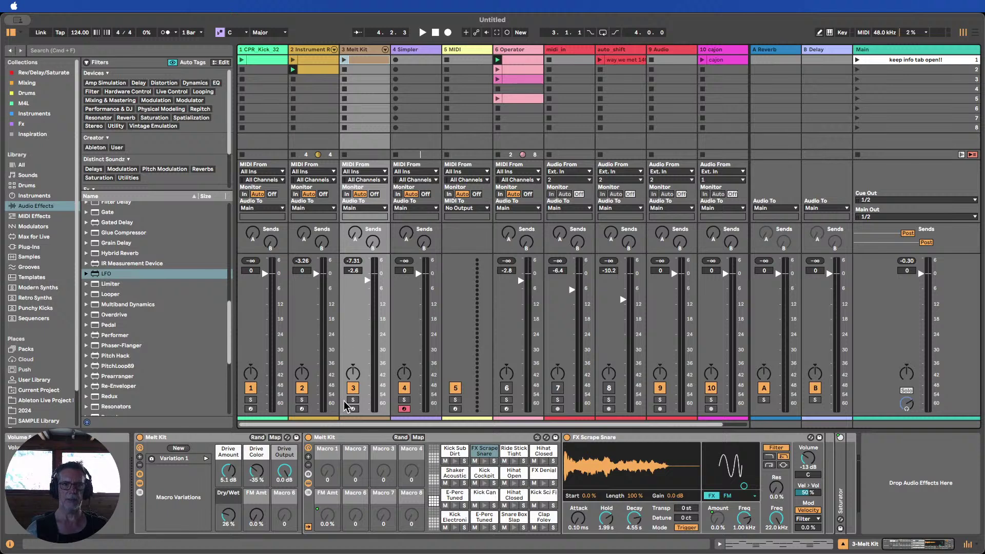
click(410, 51)
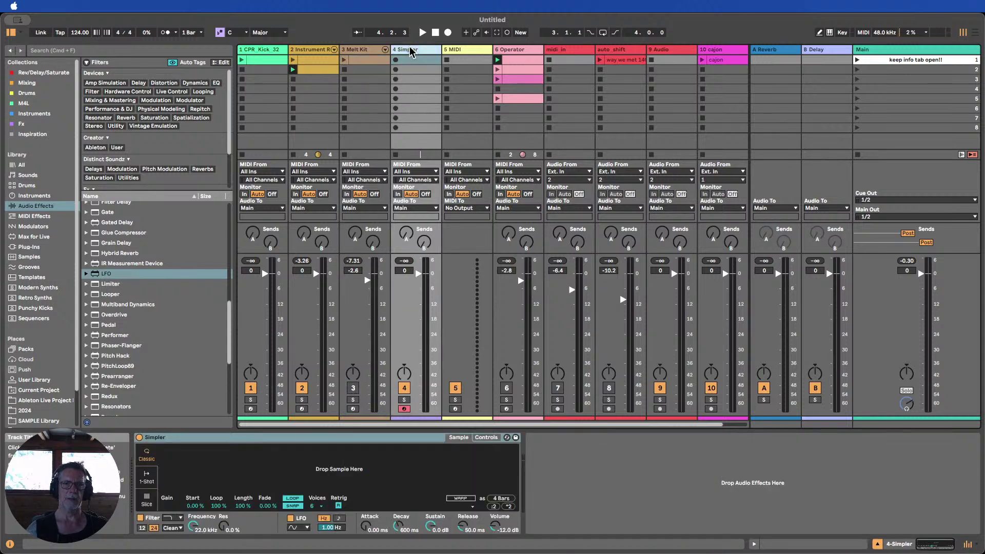
key(Delete)
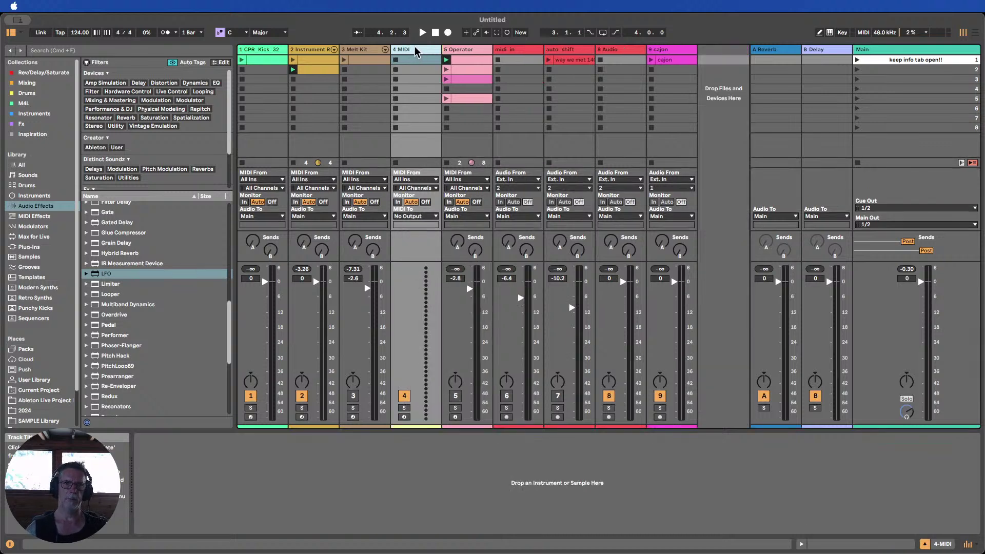
Reorder the tracks so Operator follows the Instrument Rack track and the MIDI track sits before Melt Kit
drag(410, 53, 363, 57)
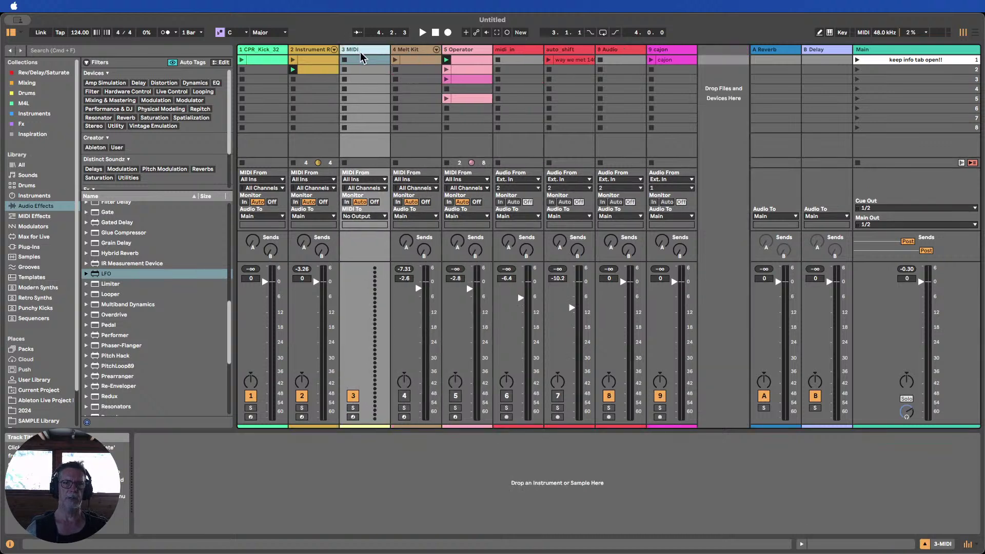
drag(476, 53, 357, 60)
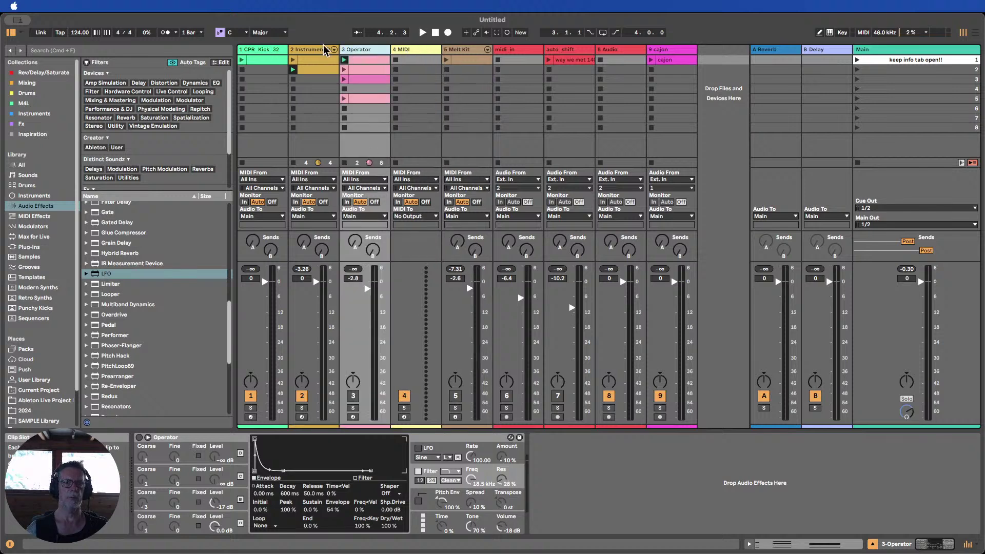
Activate the Operator track and audition its second clip with the Instrument Rack's second clip and the CPR Kick clip
click(295, 71)
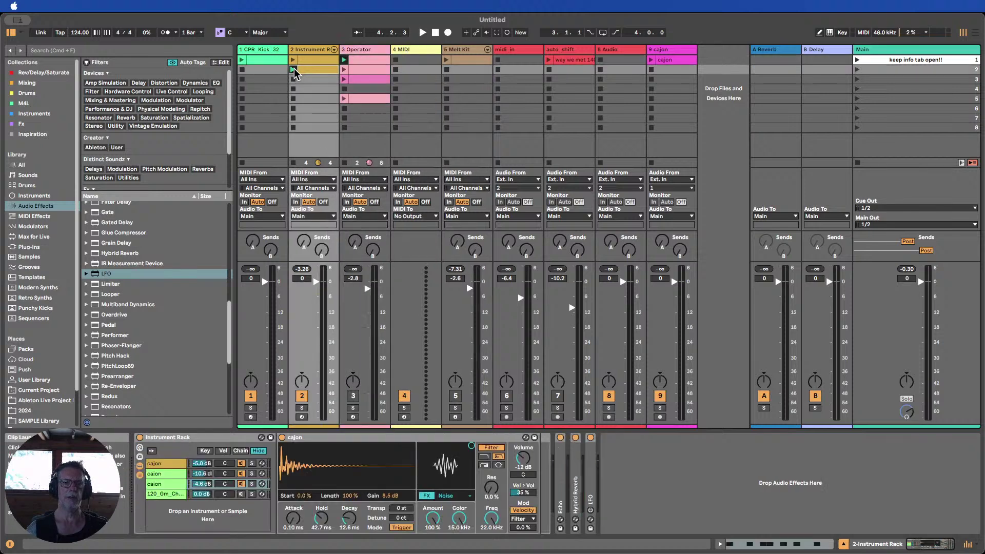
click(353, 52)
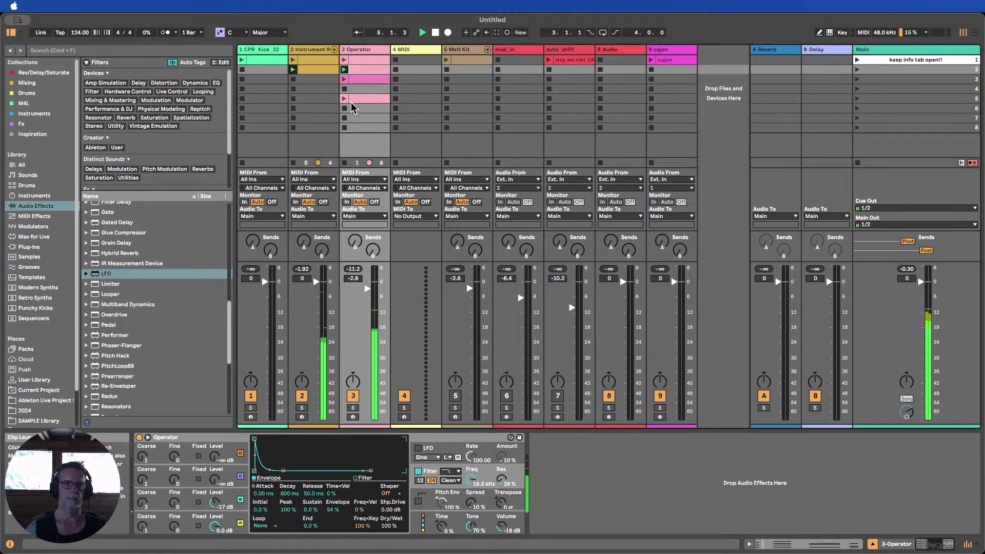
click(242, 59)
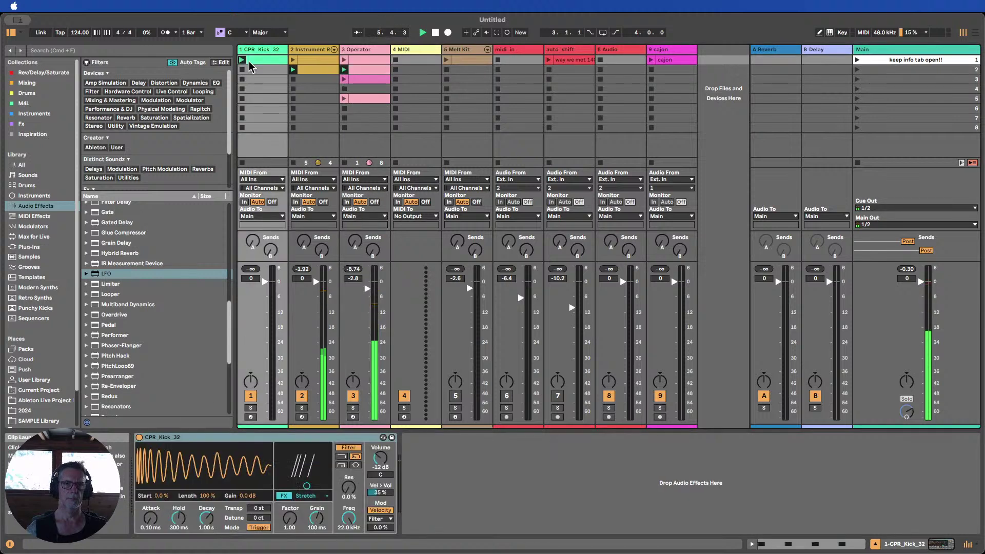
click(341, 90)
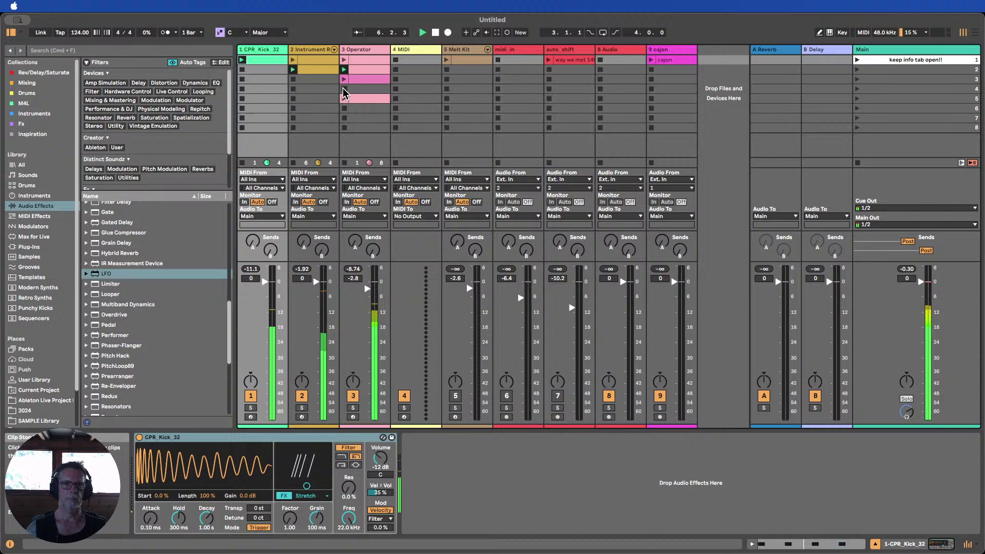
click(435, 33)
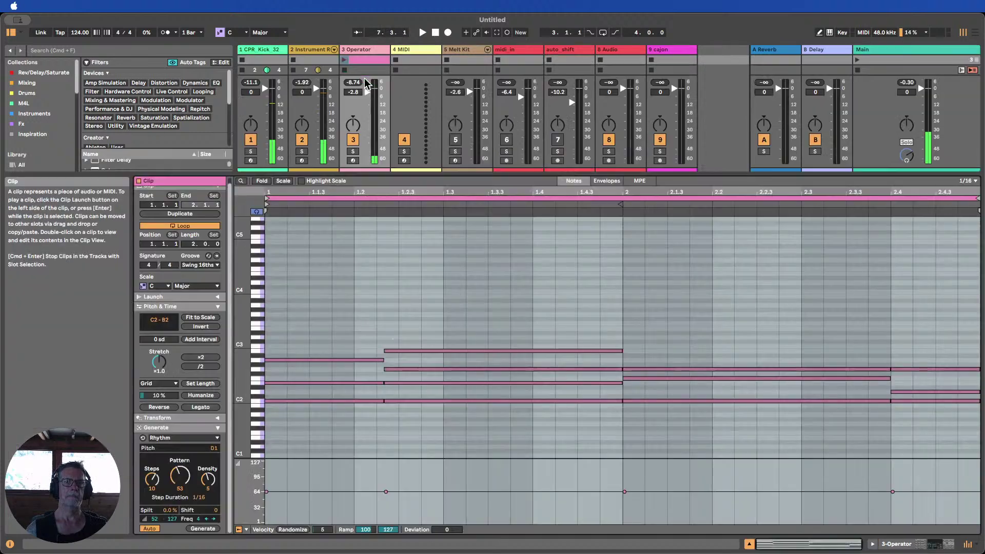
View the notes of the Operator track's third clip and audition it with the kick and Instrument Rack clips
double_click(365, 80)
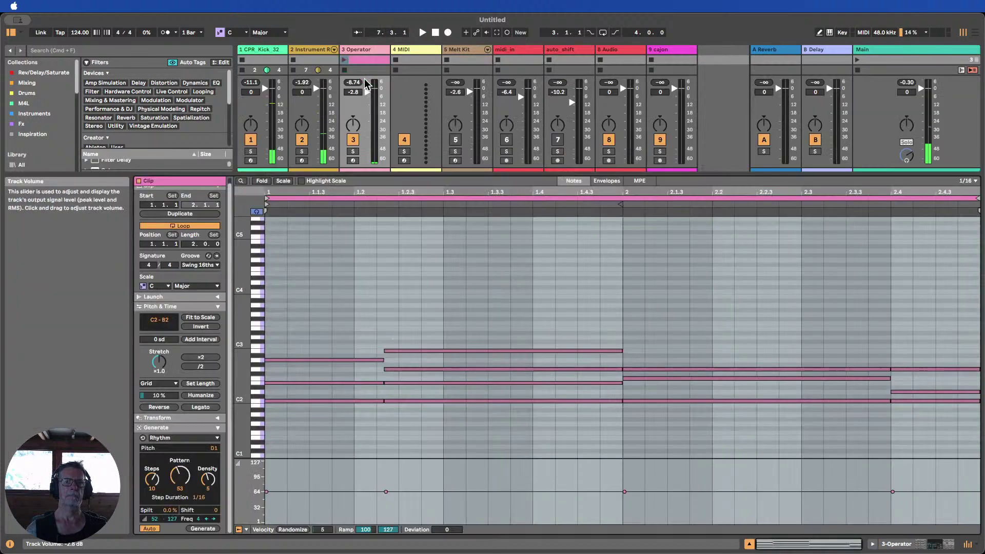
click(344, 60)
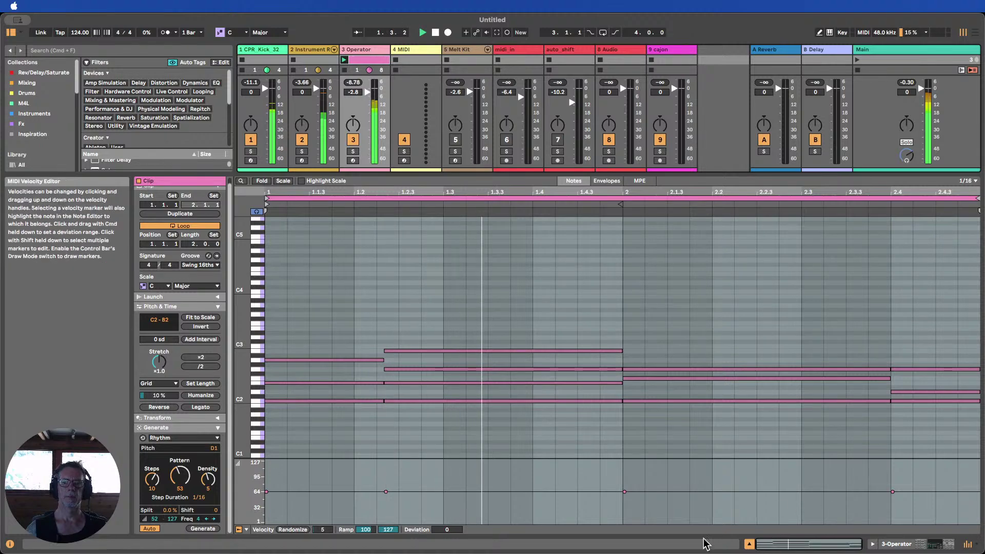
click(749, 544)
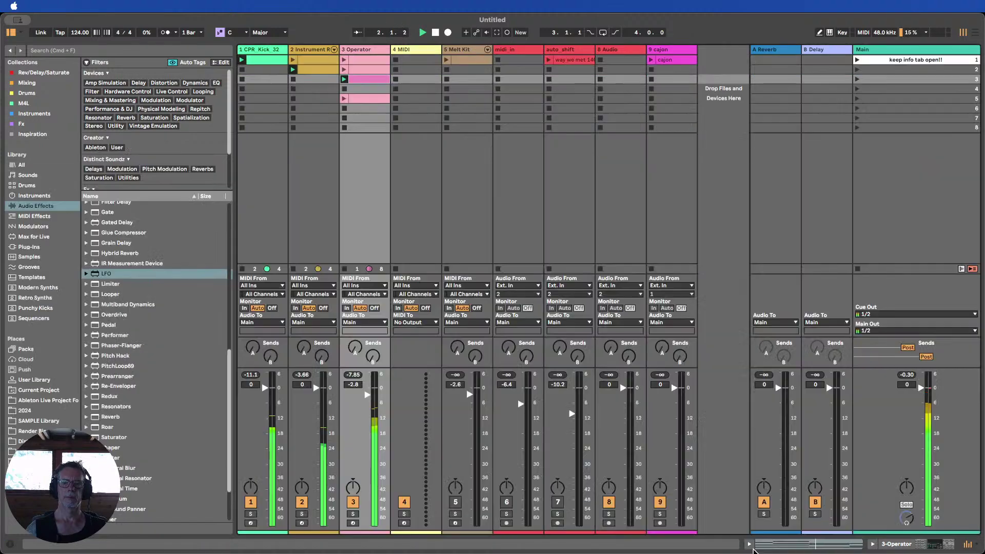
click(435, 32)
Create an empty MIDI clip in the Operator track's sixth slot, and choose the Stacks generator with automatic applying turned off
drag(362, 80, 361, 90)
double_click(360, 108)
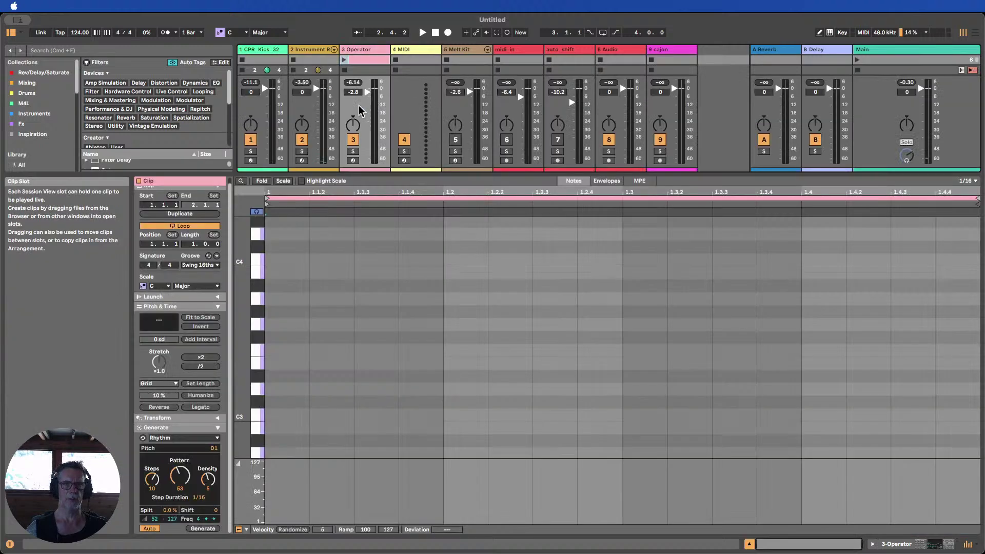
click(210, 438)
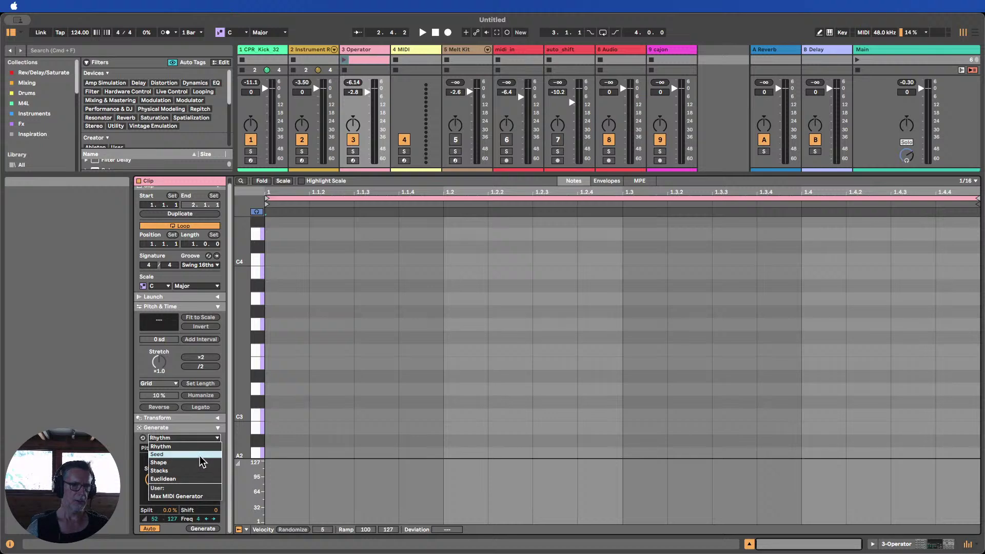
click(194, 471)
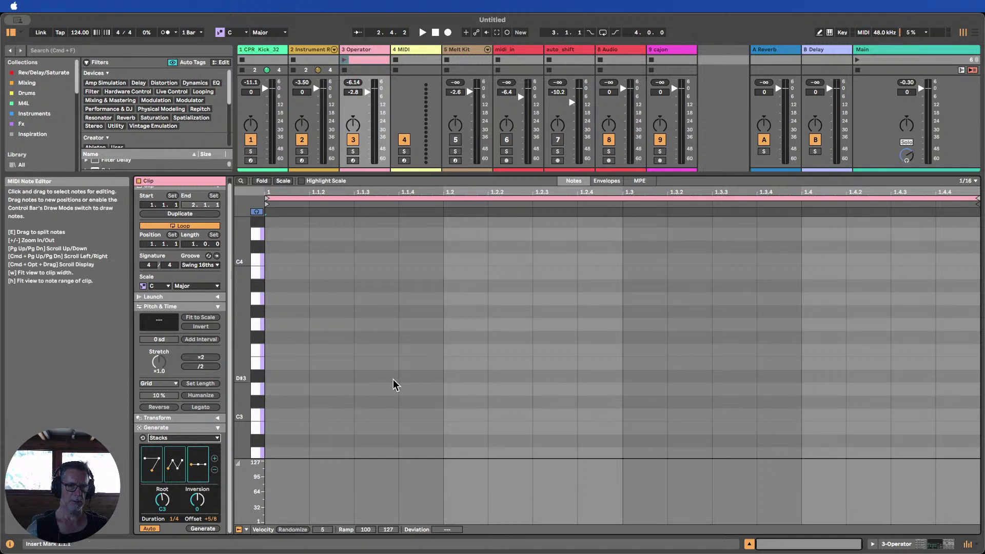
click(151, 527)
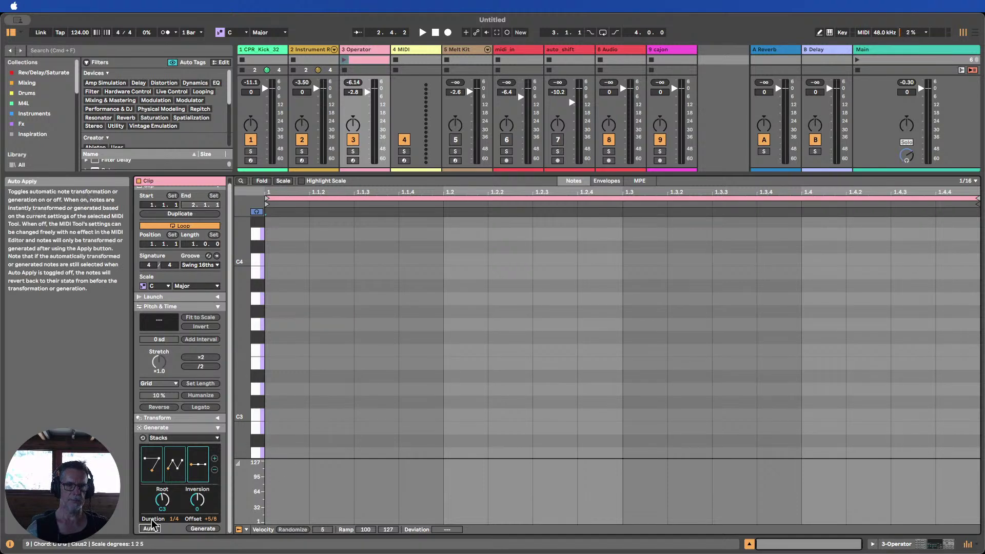
Reduce Stacks to one C6 chord, apply it automatically with an offset of +1/8, and launch the Operator clip
click(214, 470)
click(214, 470)
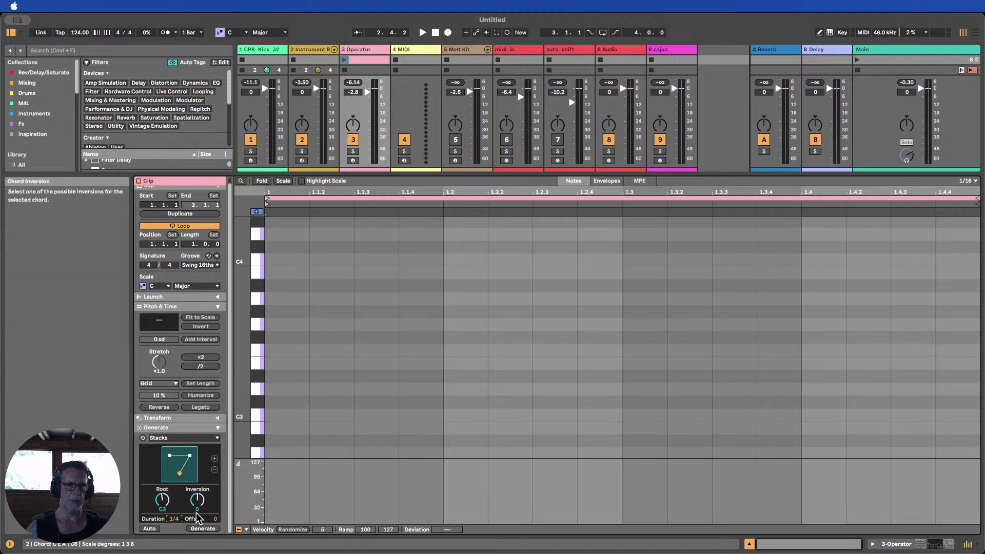
click(149, 529)
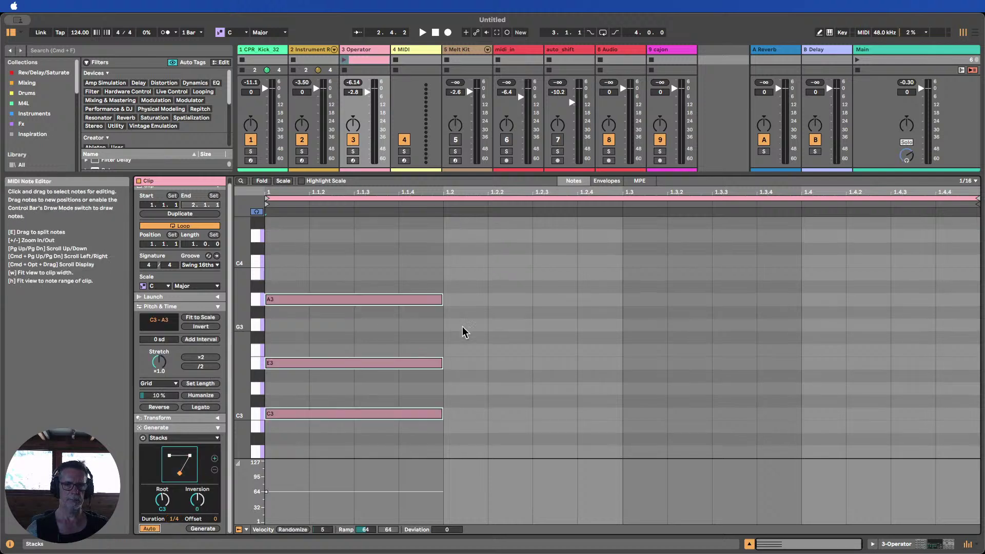
drag(204, 520, 204, 510)
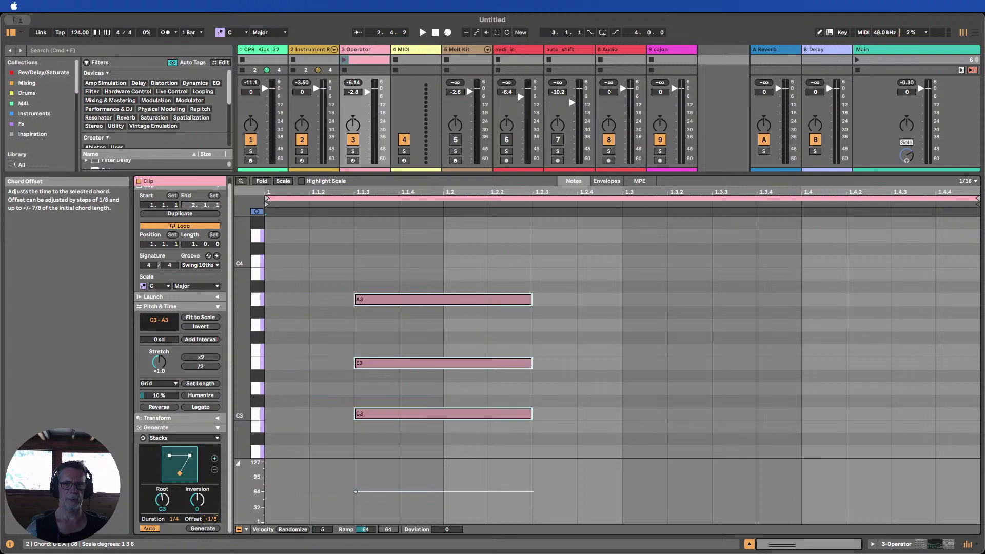
click(344, 59)
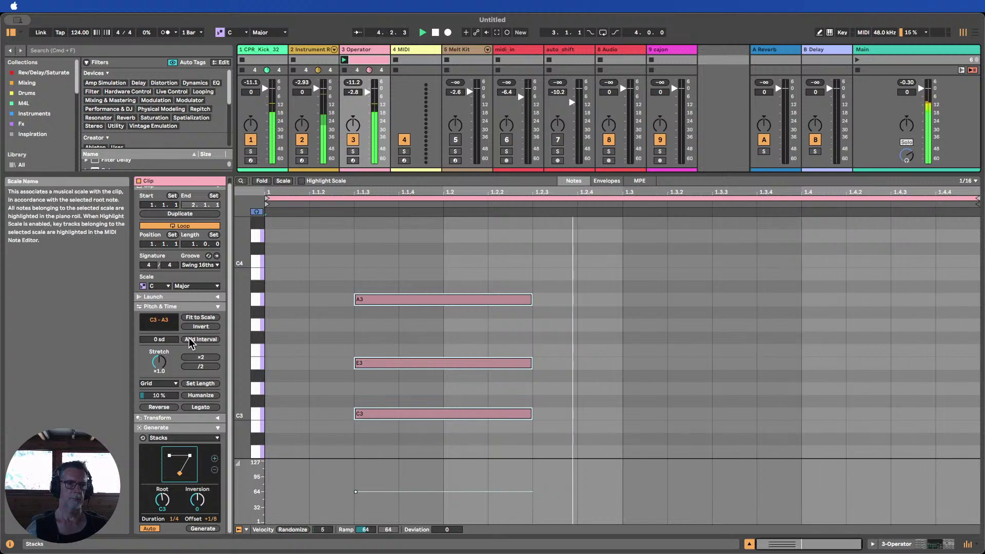
scroll(188, 231, up, 1)
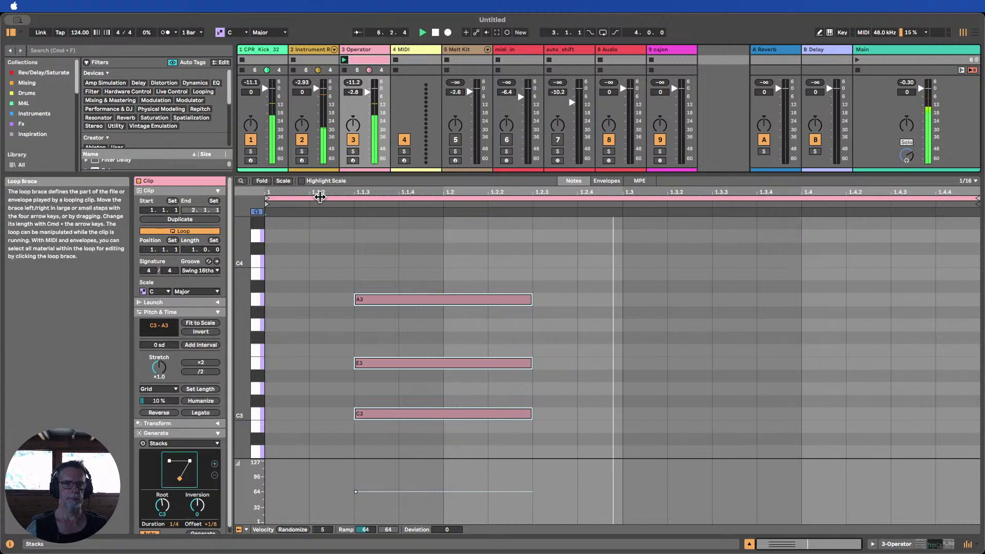
drag(194, 250, 194, 239)
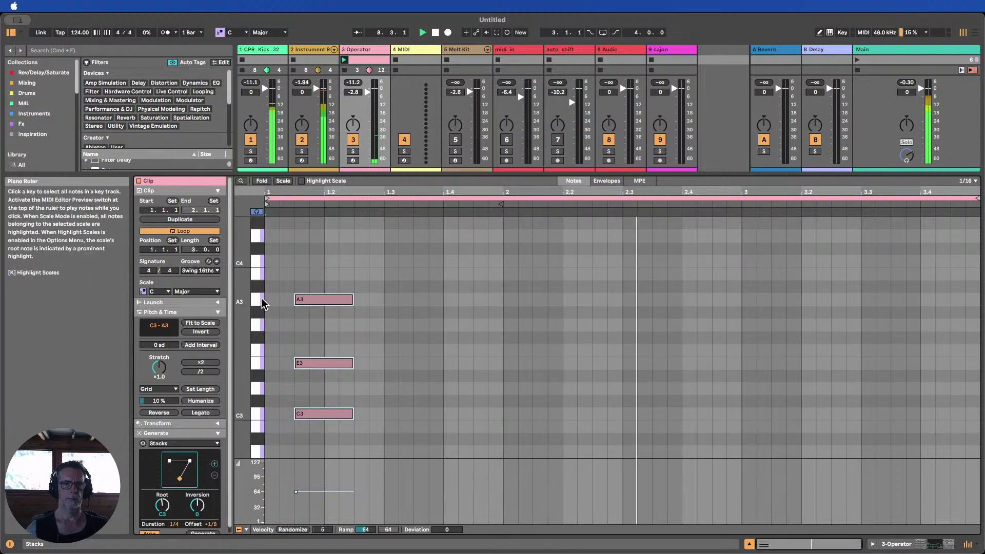
click(617, 413)
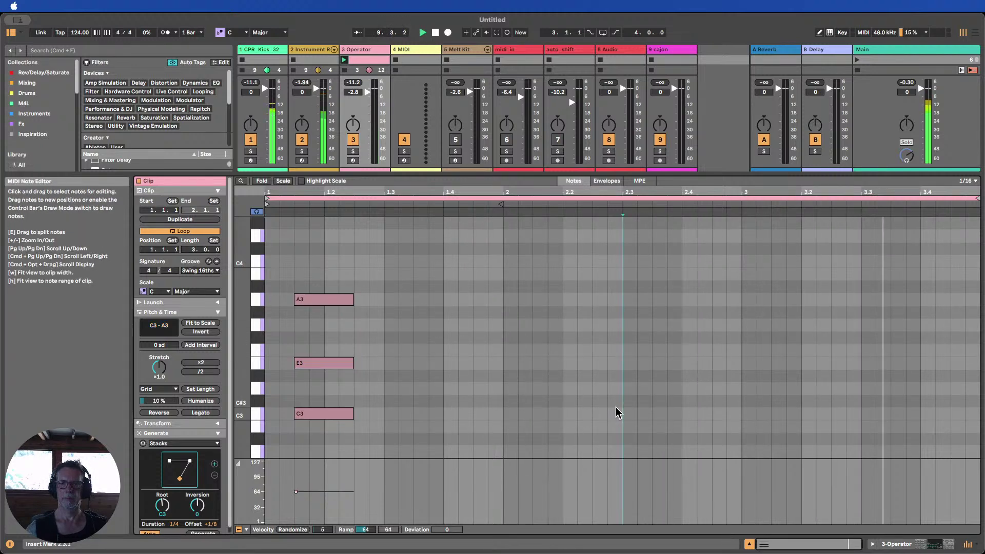
click(436, 34)
key(super+z)
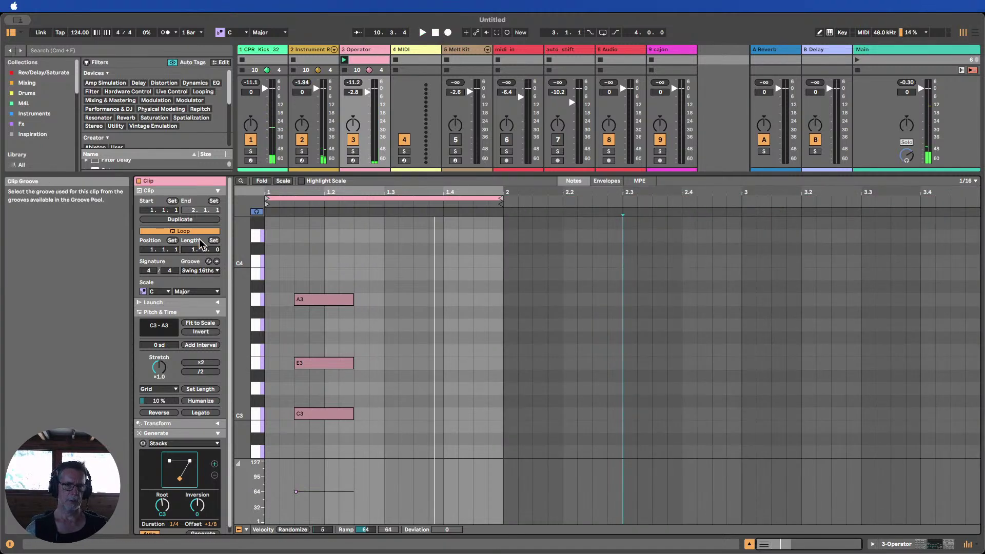
Duplicate the Operator clip's loop twice to extend it to four bars, and relaunch the clip
click(180, 219)
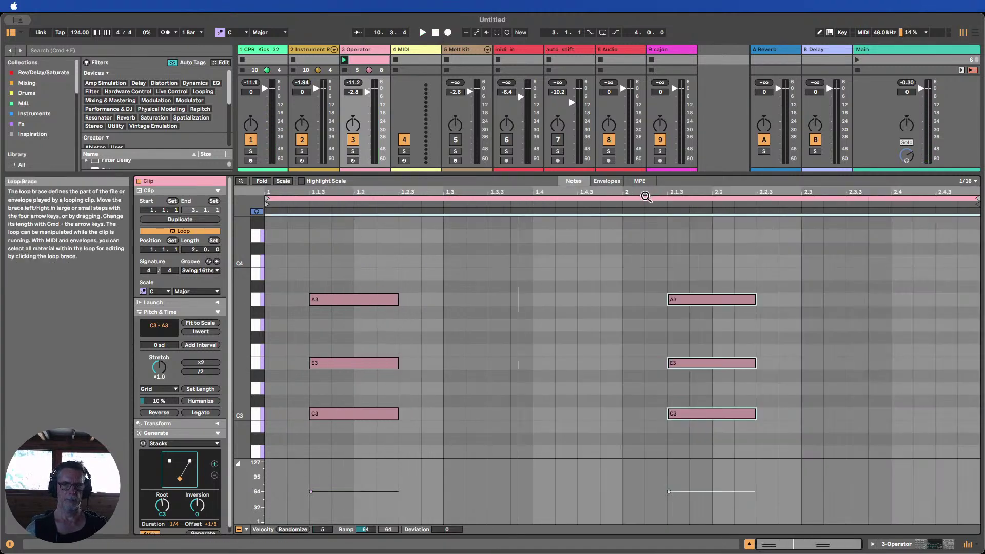
click(344, 60)
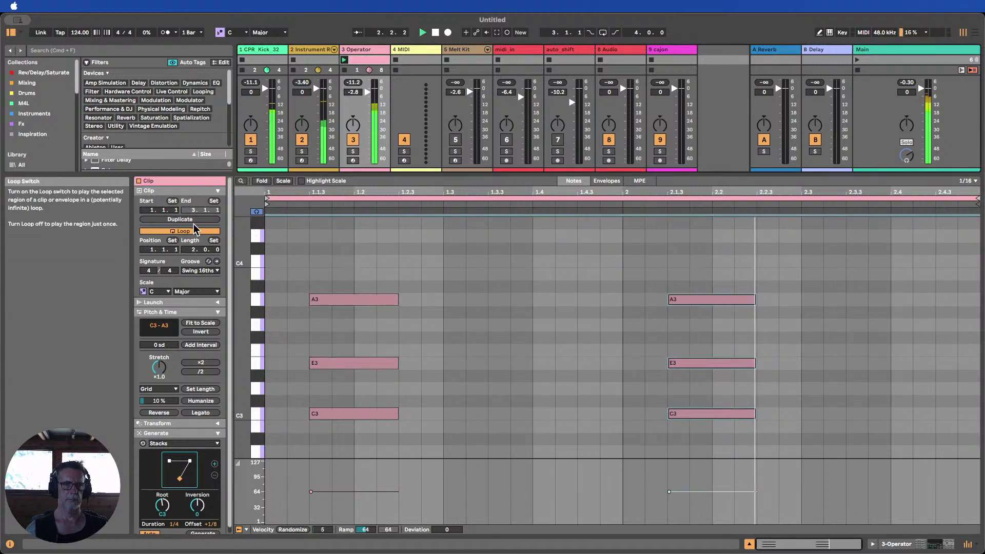
click(179, 219)
Deactivate the chord notes in bars 2 and 4 of the Operator clip
drag(549, 439, 415, 268)
key(0)
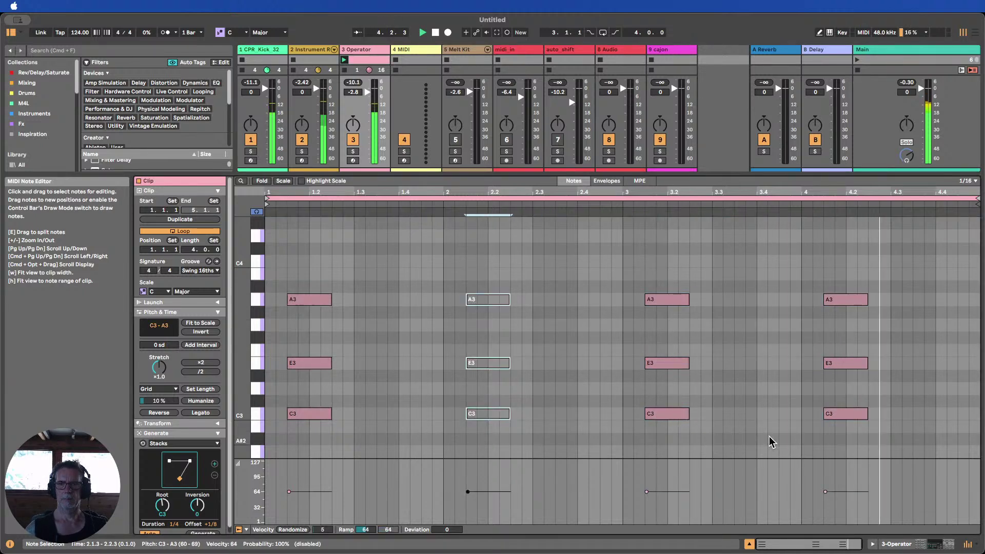
drag(870, 435, 802, 243)
key(0)
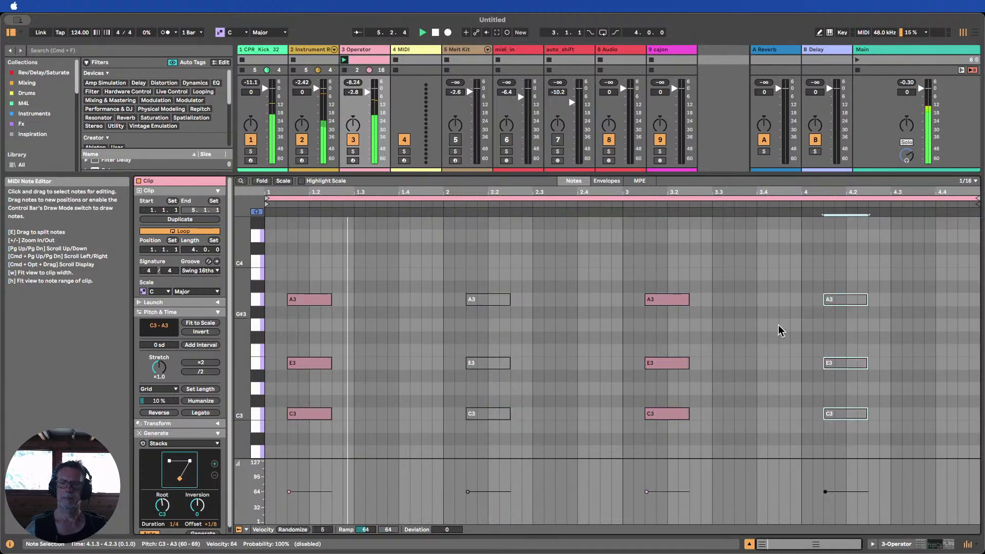
Replace the bar 3 chord with a Stacks Cmaj chord (C, E, G), applied automatically to the selected time range
drag(655, 260, 613, 458)
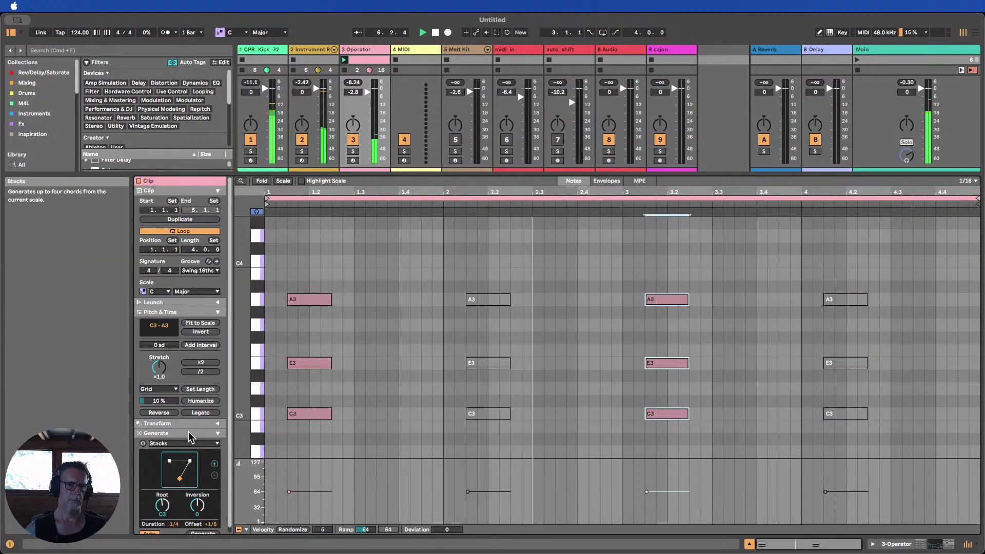
scroll(192, 441, down, 1)
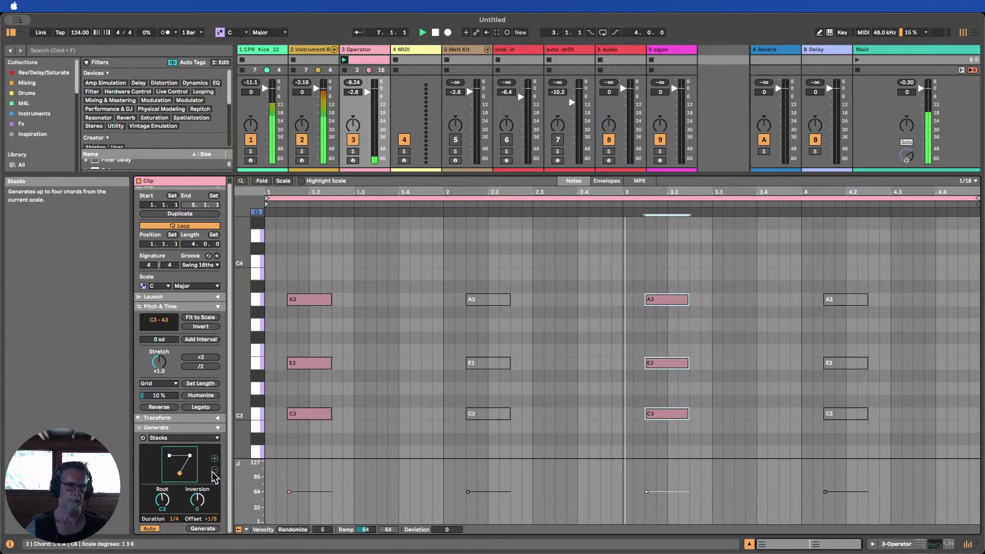
click(181, 481)
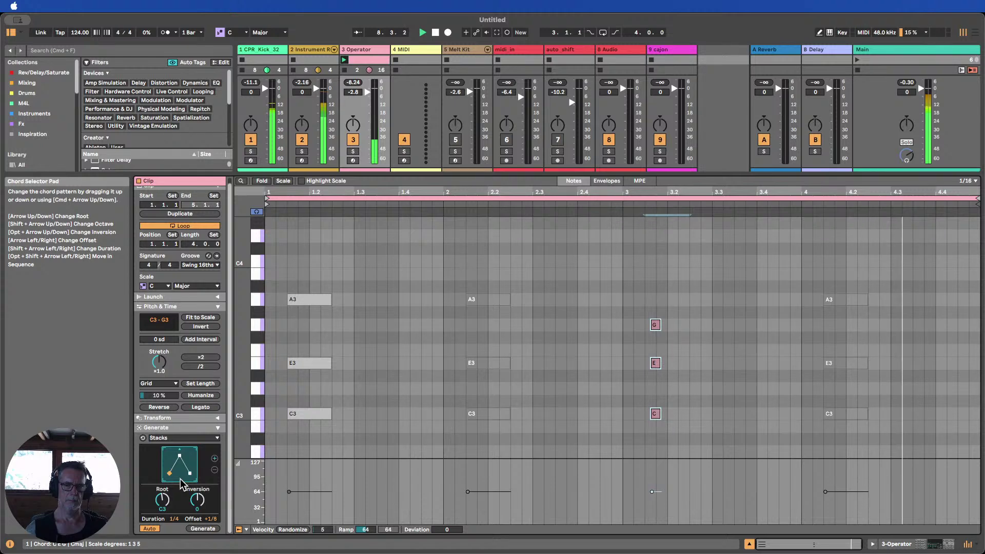
key(super+z)
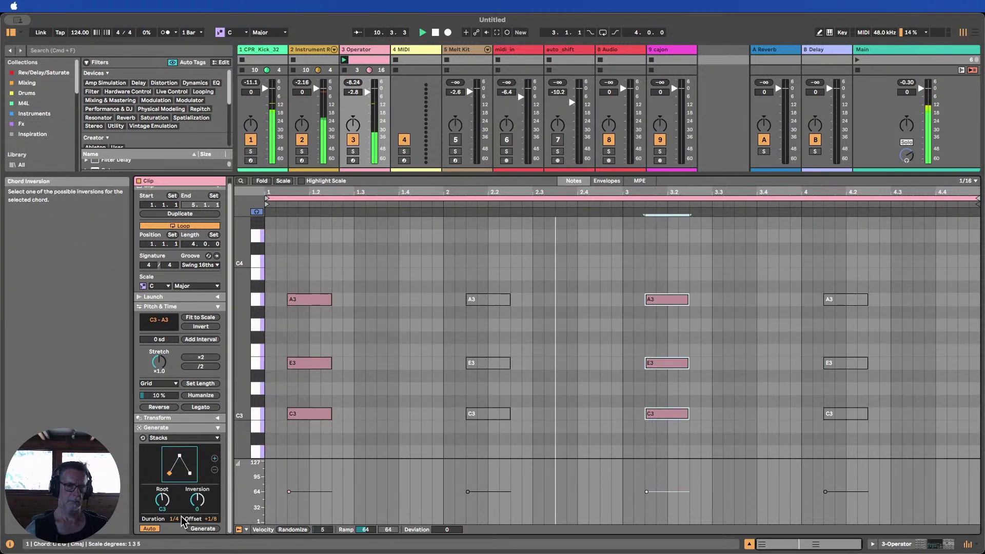
click(149, 528)
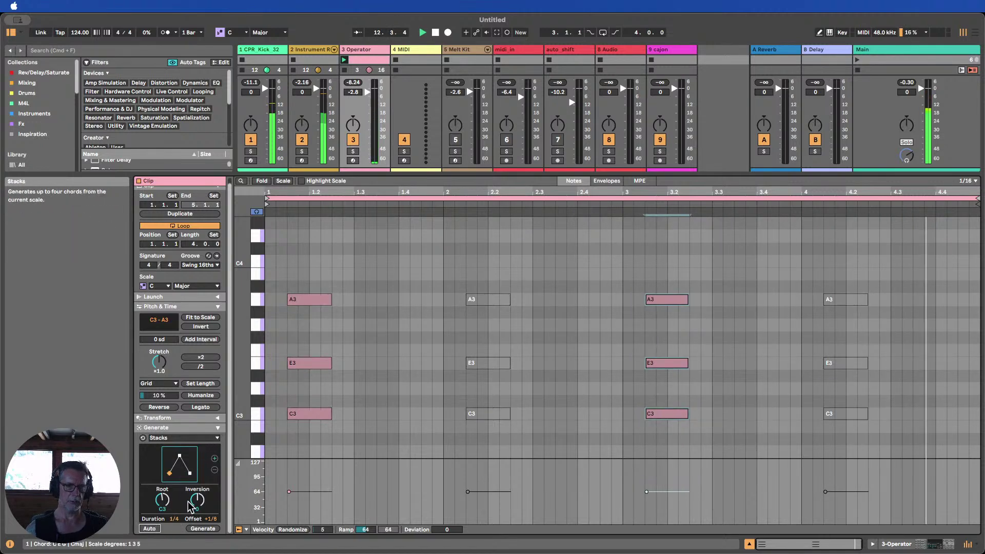
click(150, 529)
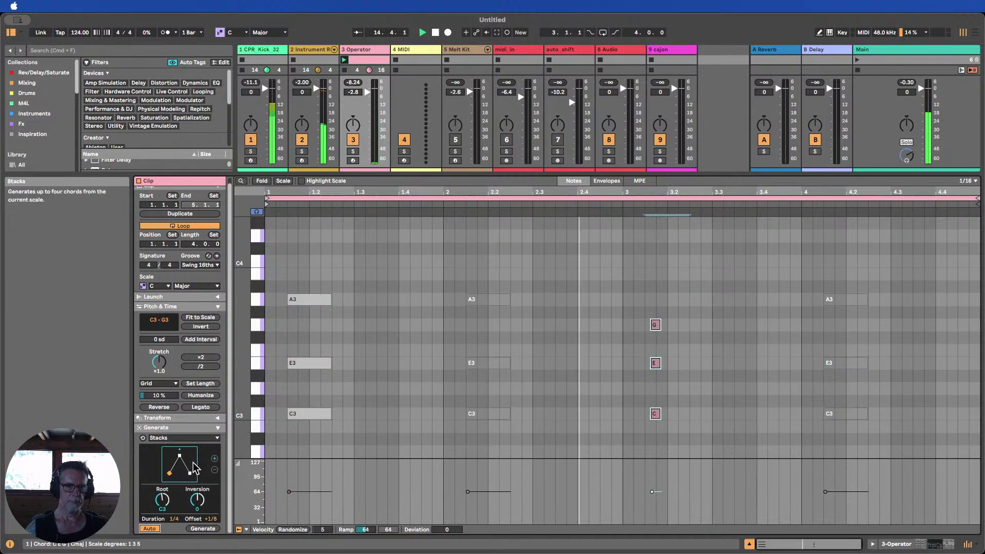
Change the bar 3 chord to Csus4 (C, F, G), widen its time selection to an earlier start, and set its duration to 3/4
mouse_move(194, 467)
mouse_down()
mouse_move(180, 452)
mouse_move(180, 462)
mouse_up()
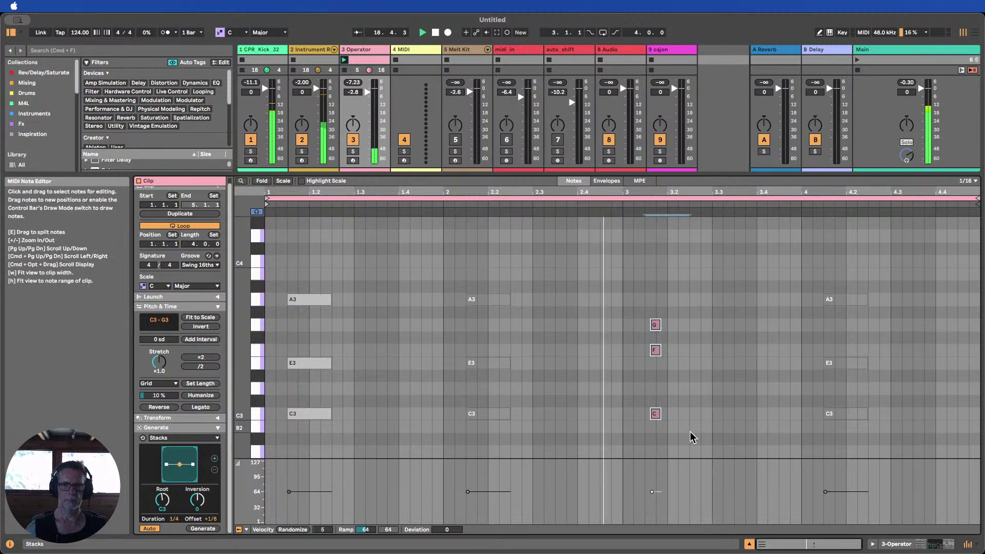
drag(693, 439, 634, 295)
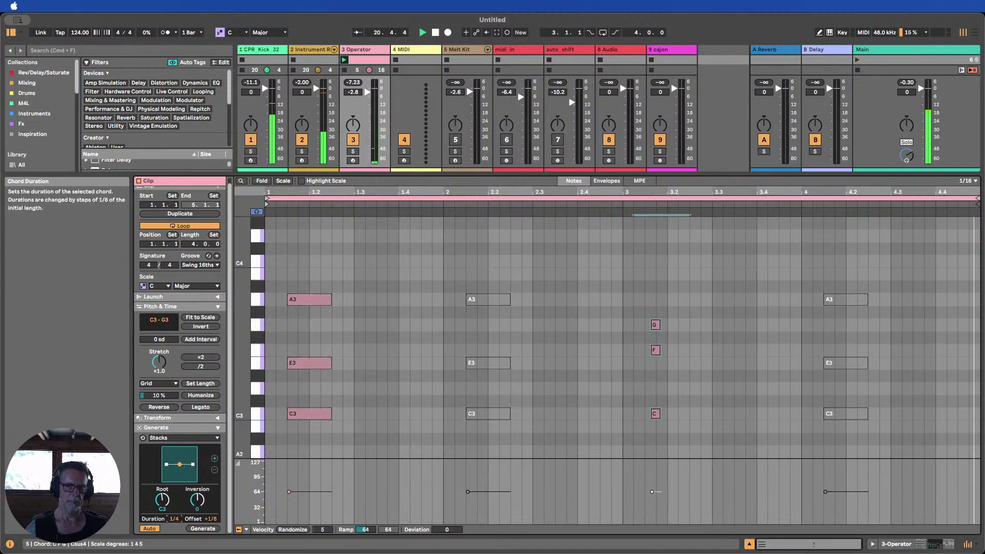
drag(174, 518, 174, 502)
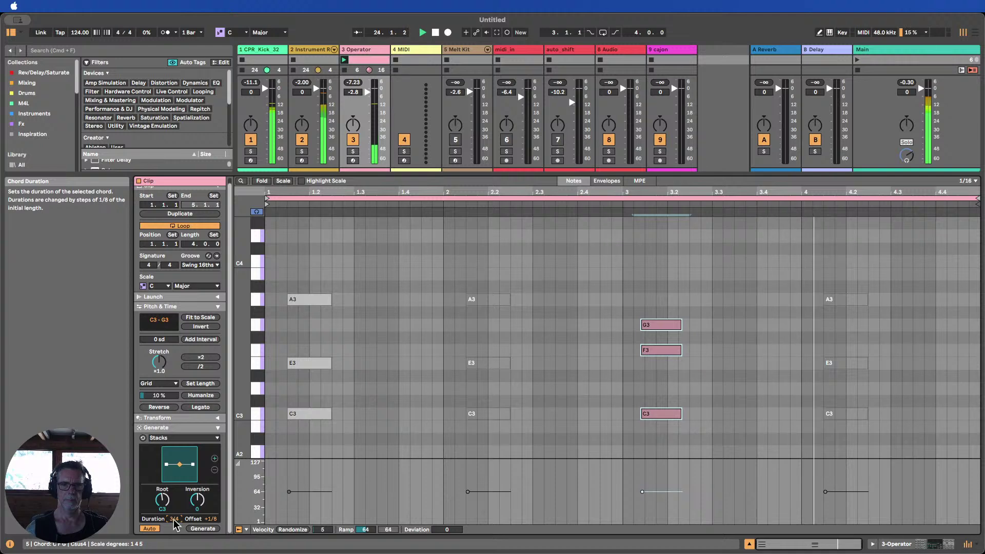
Stop playback, show the Operator track's device chain and browse the audio effects for a reverb
key(shift+Tab)
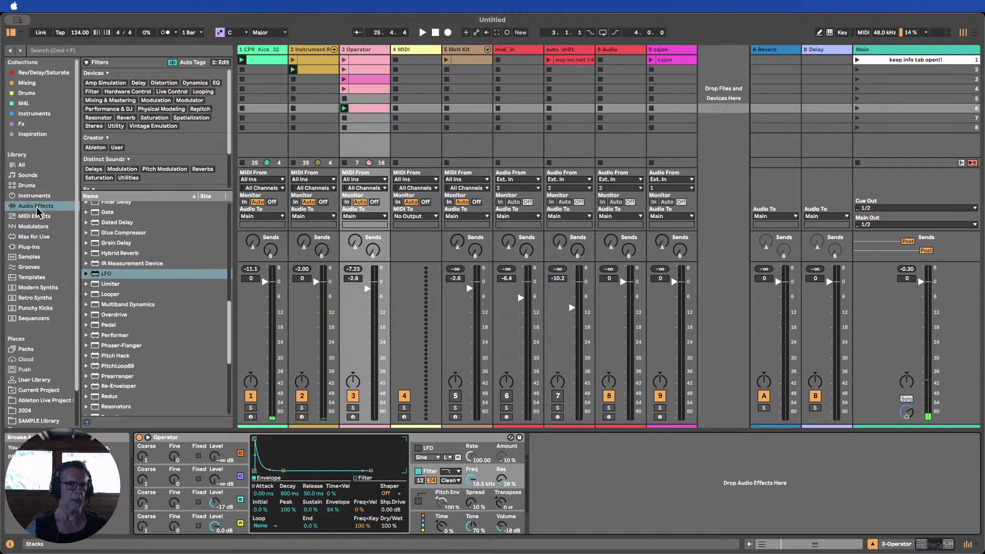
scroll(125, 256, down, 5)
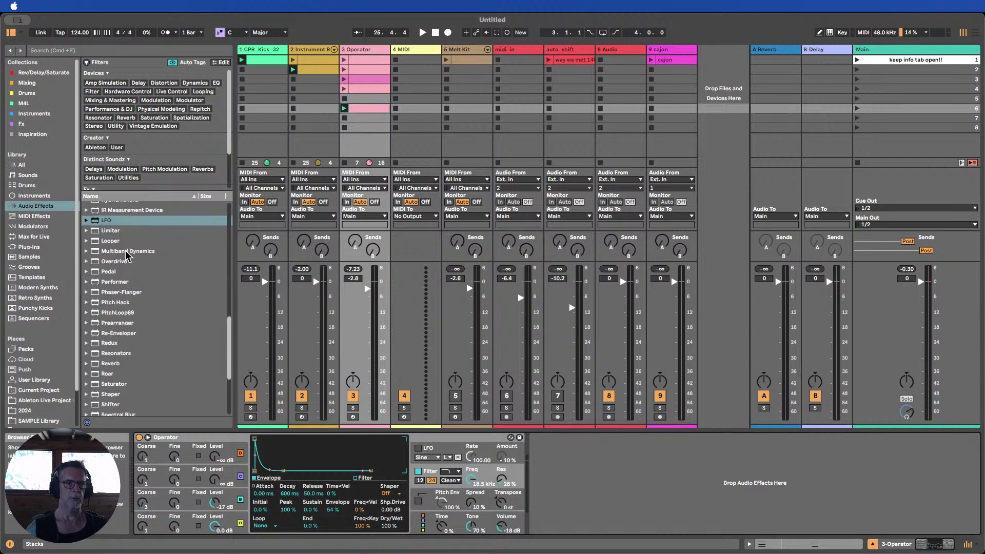
drag(111, 366, 519, 456)
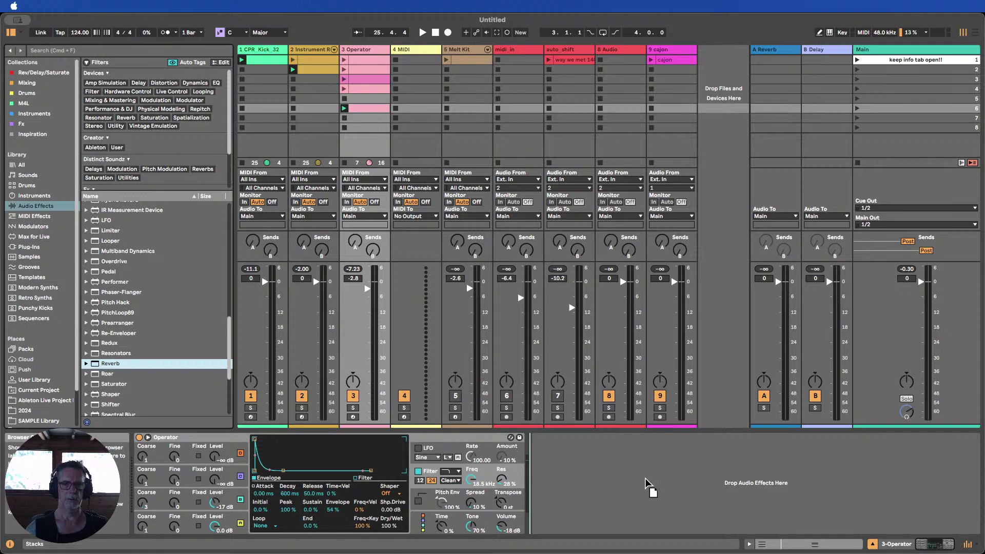
drag(646, 483, 642, 473)
key(Delete)
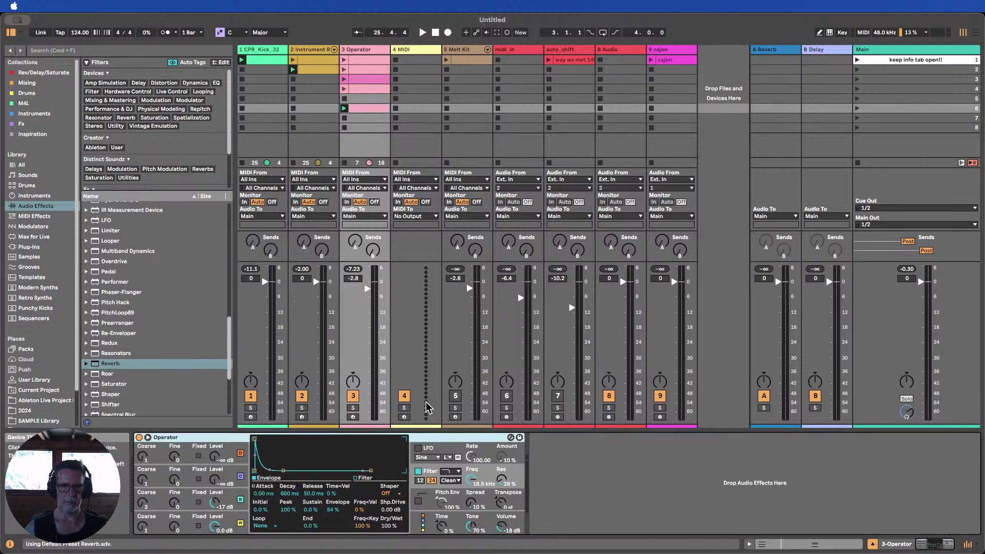
Add Hybrid Reverb after Operator on the track and set its Convolution IR category to User
scroll(146, 302, down, 3)
scroll(137, 286, up, 5)
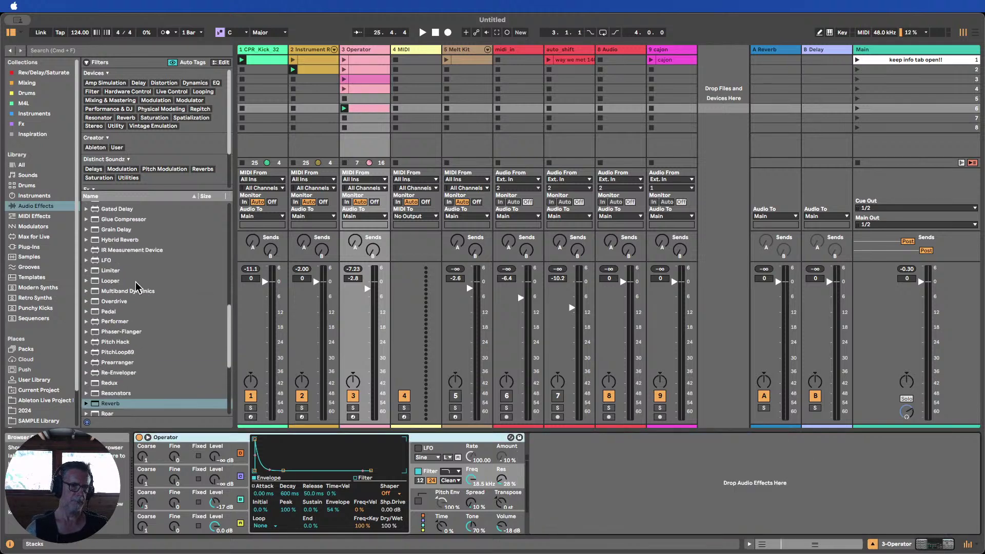
scroll(118, 261, up, 3)
scroll(107, 244, up, 1)
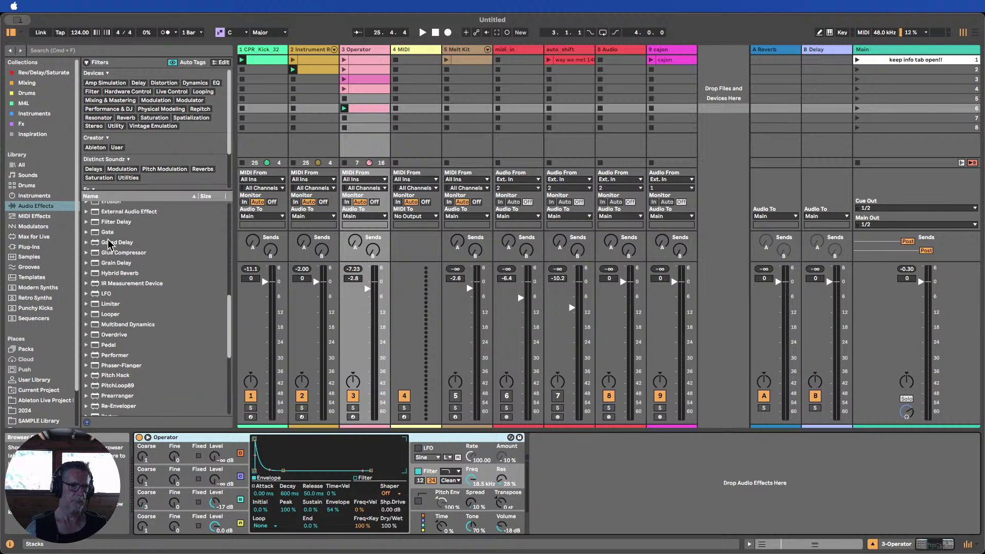
drag(126, 277, 624, 457)
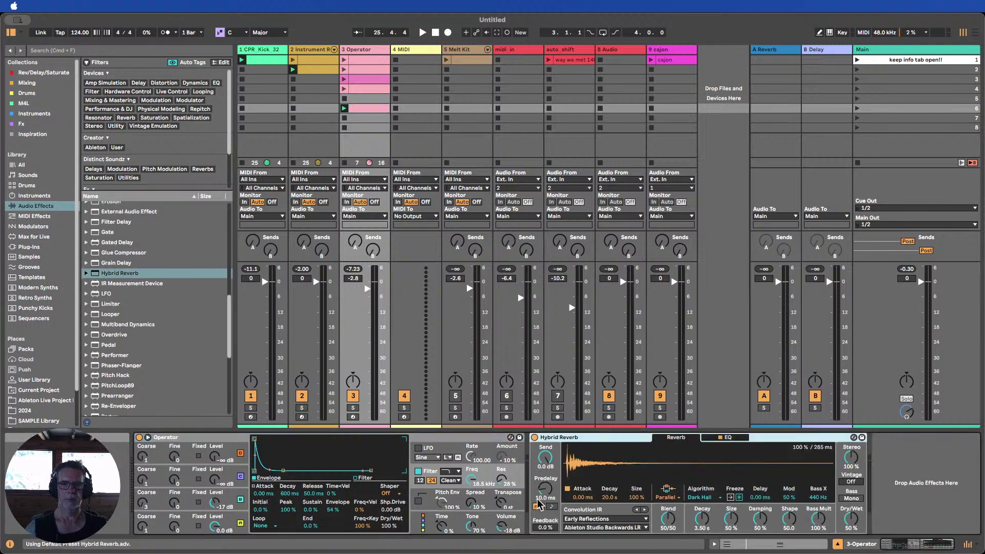
click(602, 518)
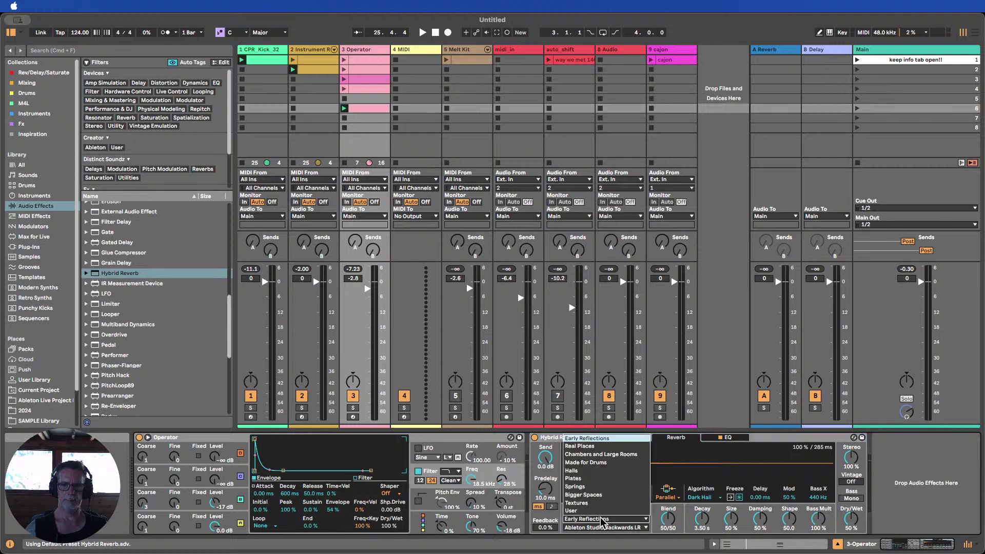
click(588, 531)
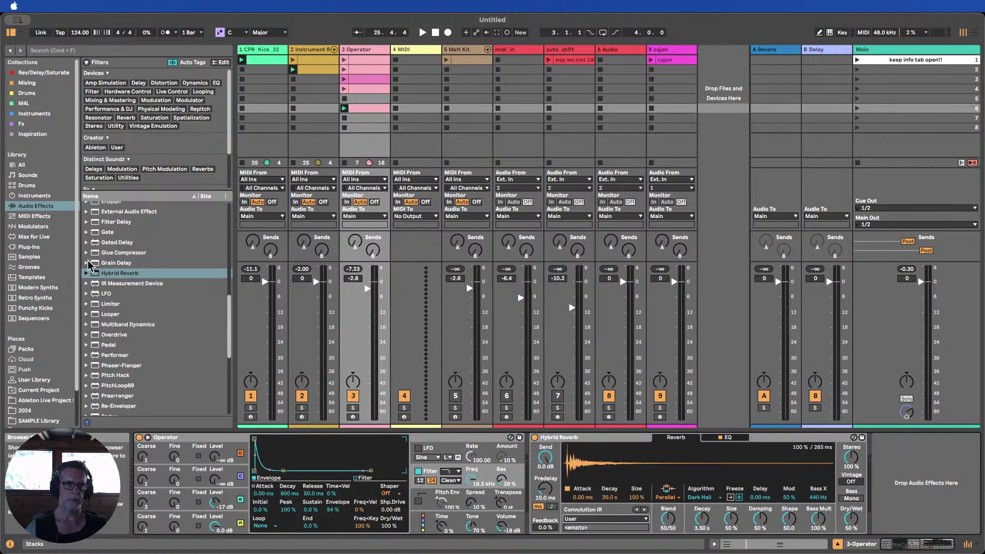
Search the whole library for One Shot samples matching "rever" and preview BRODANSE_REVERSE_1.wav
scroll(34, 318, down, 3)
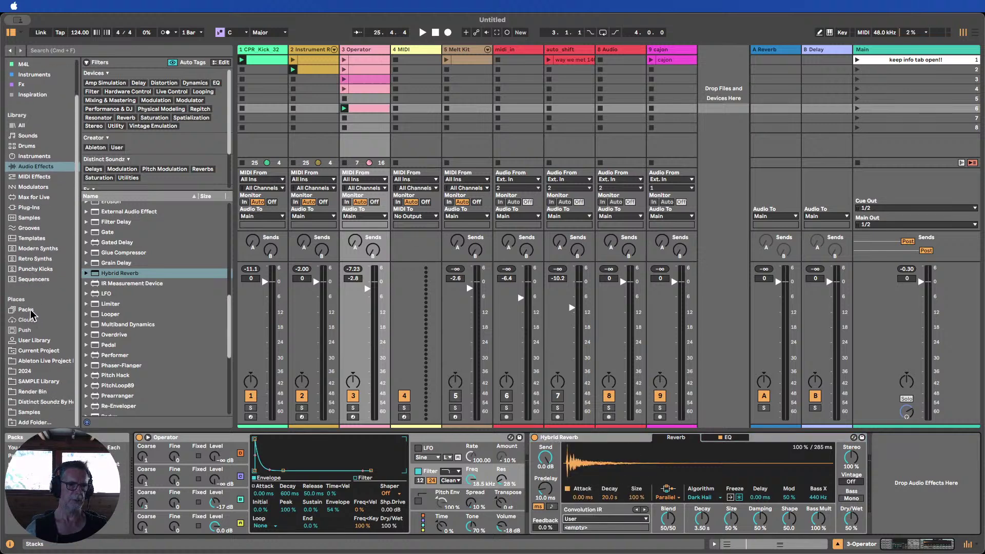
key(super+f)
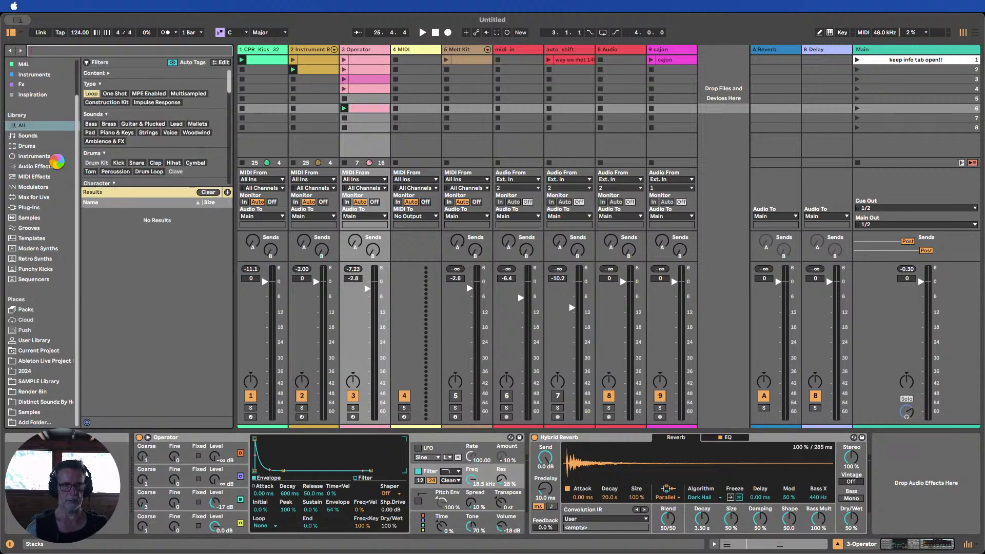
click(113, 93)
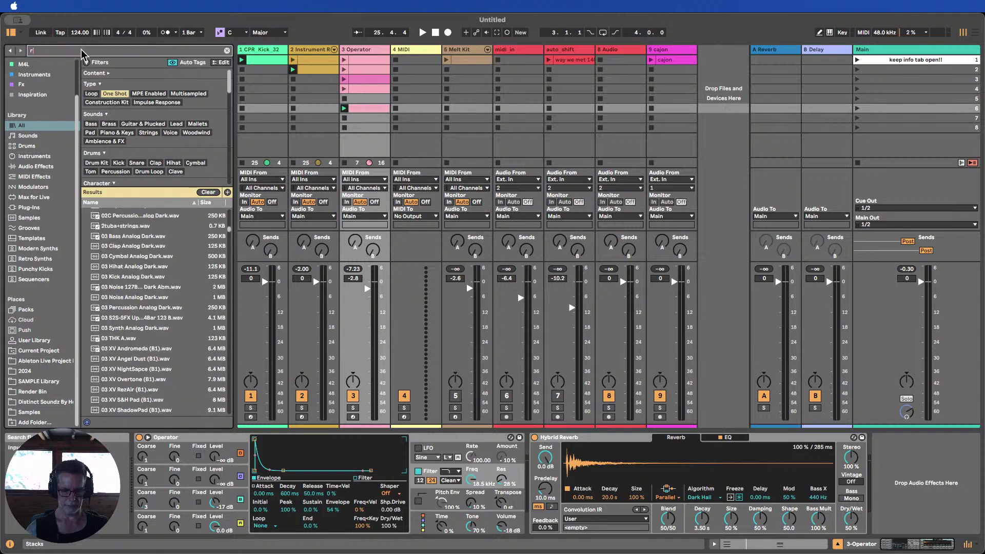
text(rever)
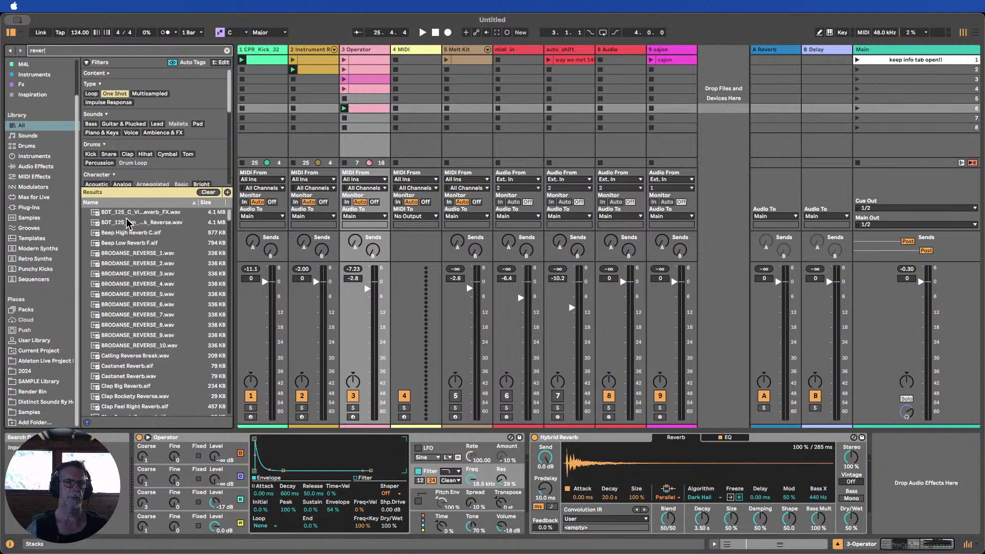
click(131, 254)
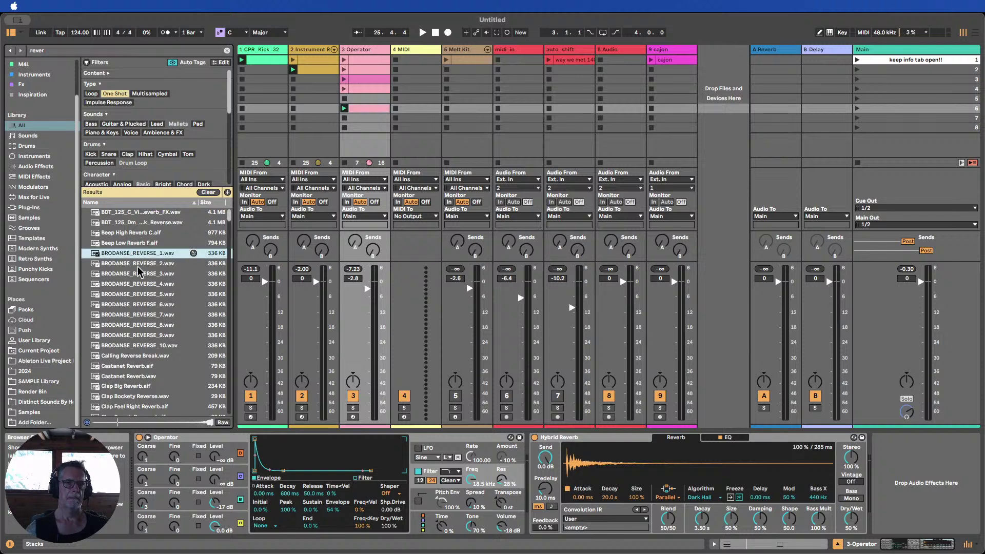
Load BRODANSE_REVERSE_9.wav as Hybrid Reverb's user impulse response and set the reverb's Dry/Wet to 35% while the chord clip plays
click(144, 284)
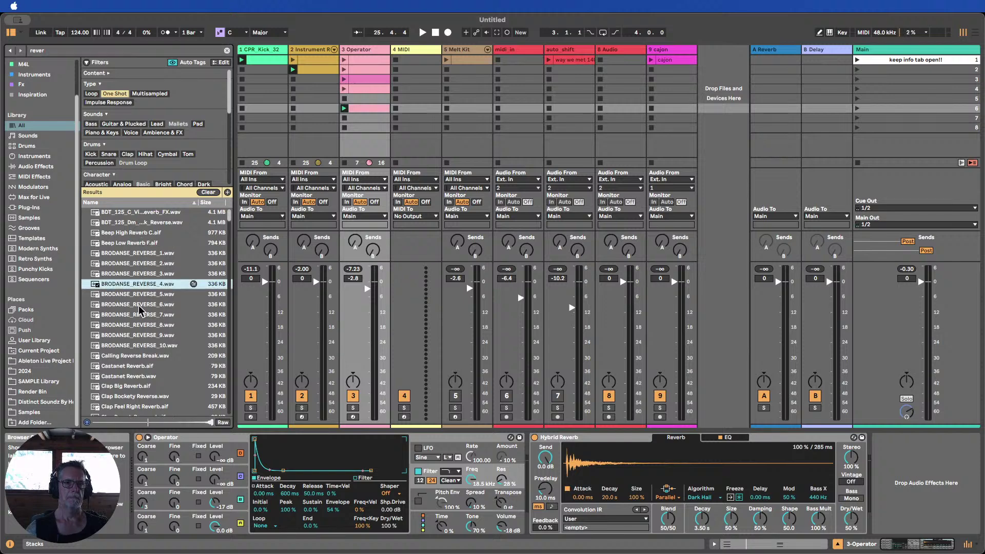
click(139, 304)
click(135, 336)
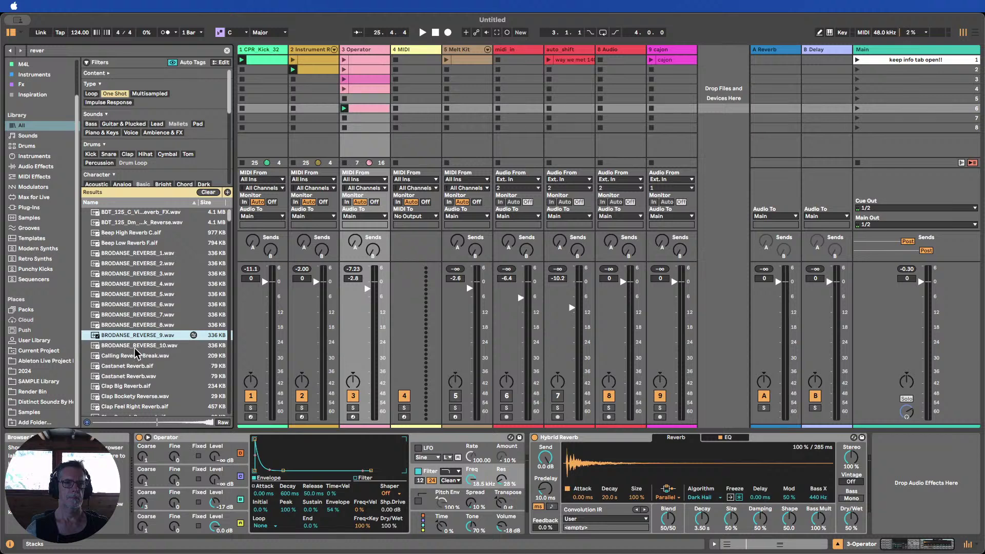
drag(136, 335, 600, 459)
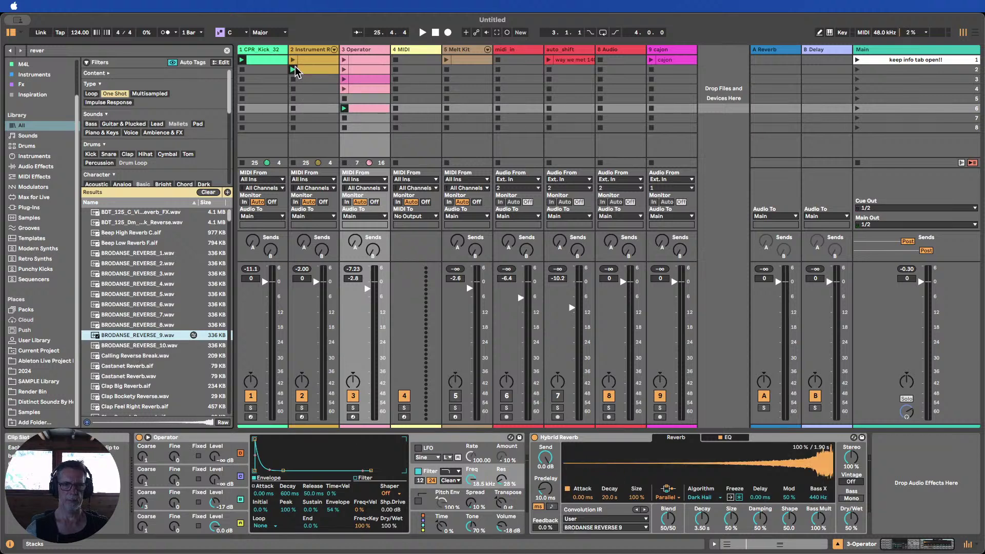
click(344, 108)
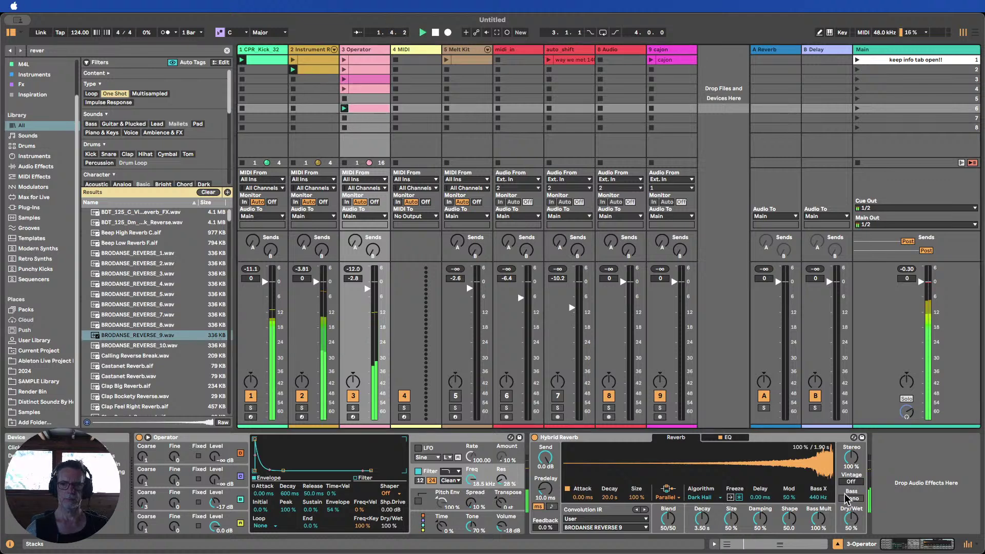
drag(852, 523, 852, 528)
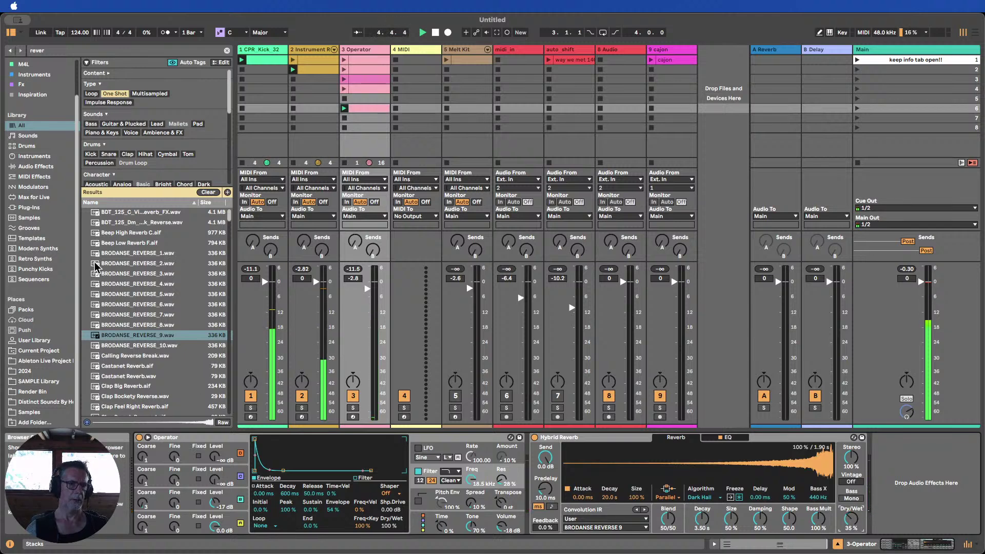
Insert Echo between Operator and Hybrid Reverb, with its Dry/Wet at 39% and its delay modulation at 30%
click(26, 167)
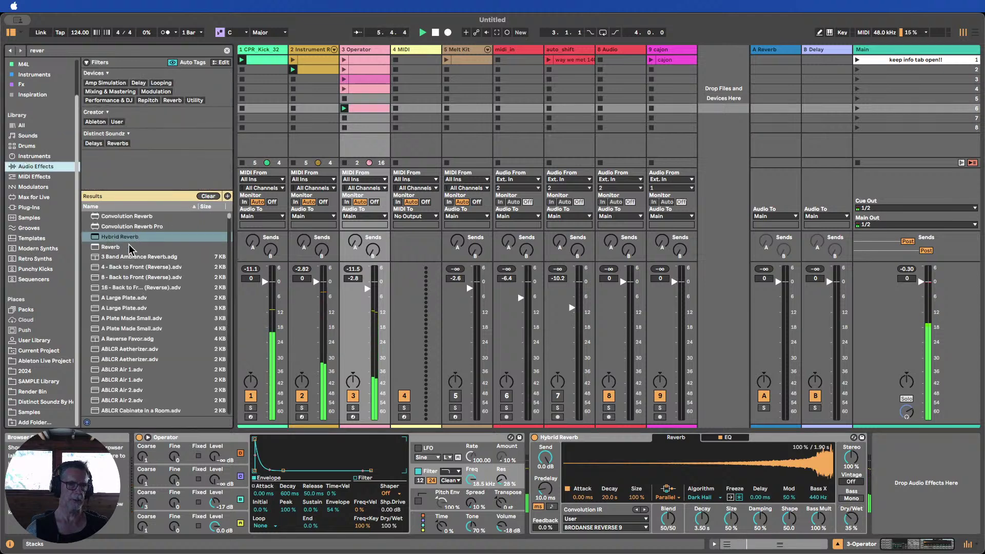
click(207, 196)
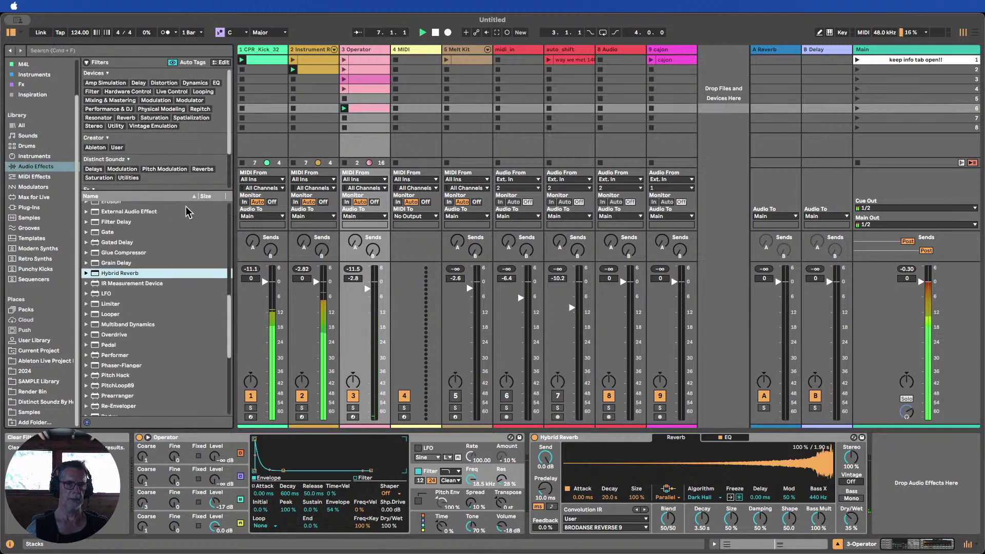
scroll(128, 290, up, 2)
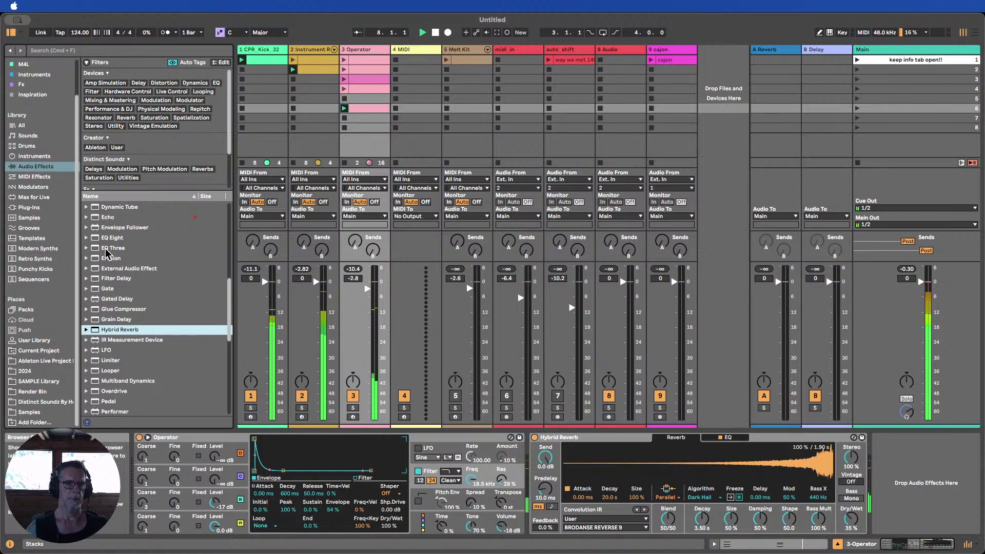
drag(108, 219, 506, 451)
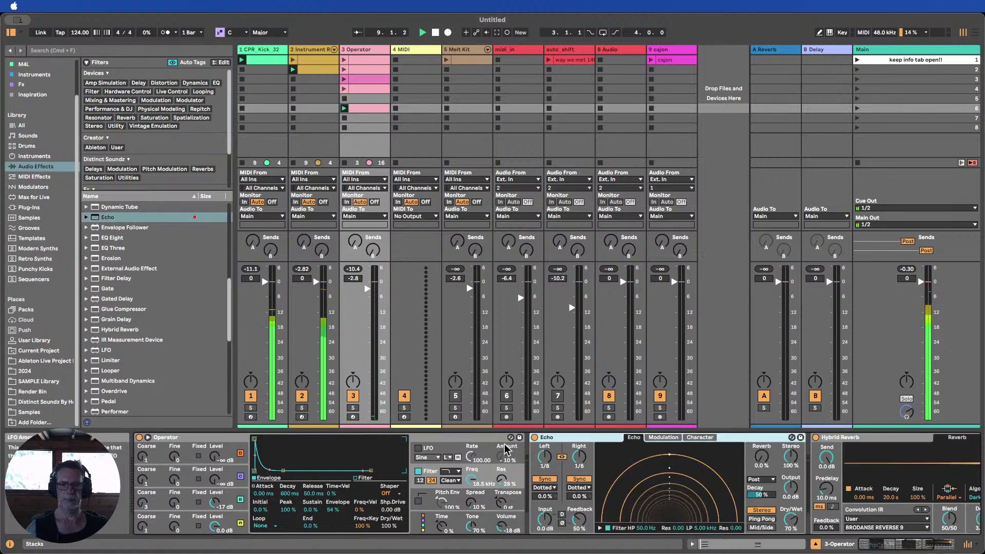
drag(790, 523, 790, 536)
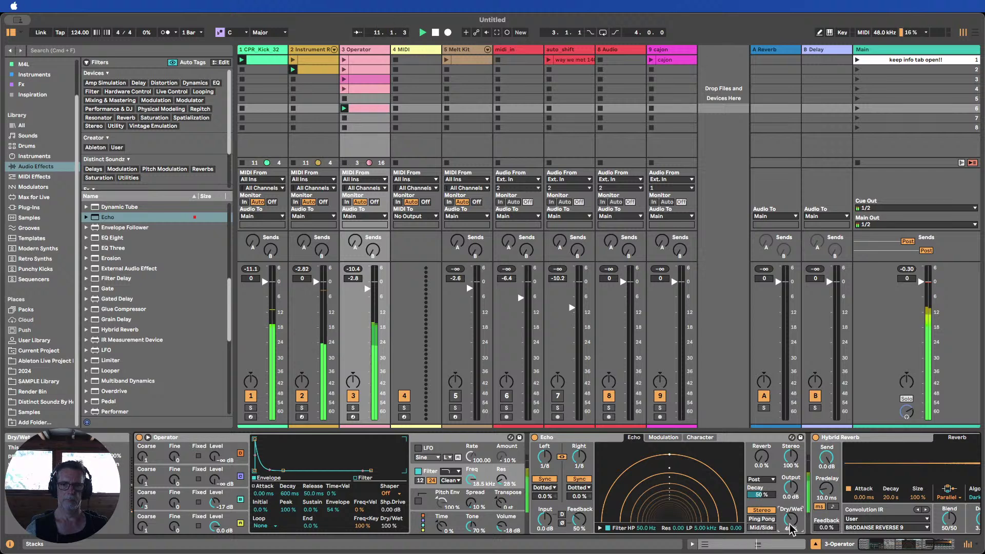
click(665, 438)
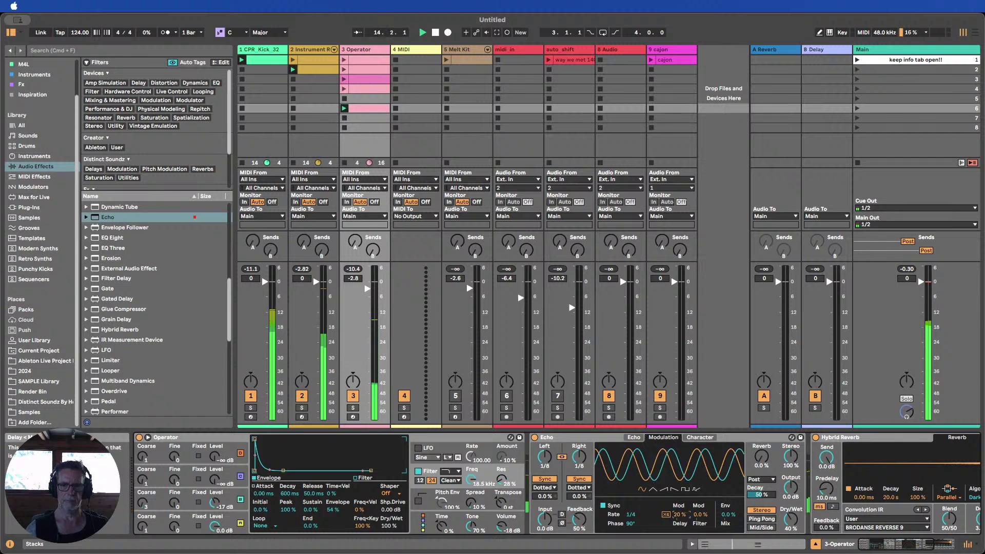
drag(665, 514, 665, 513)
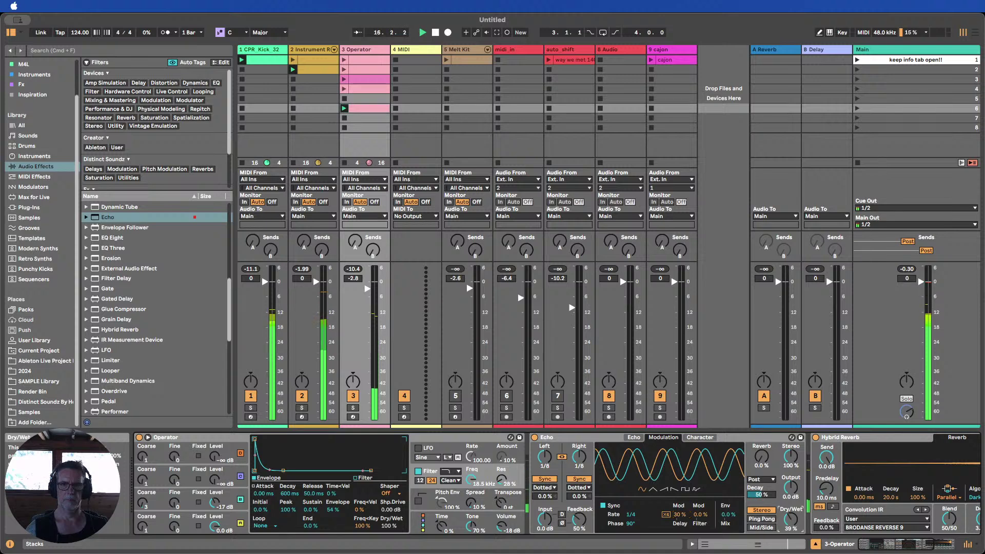
Hide the browser, open the Operator chord clip and transpose all its notes down one octave to C2–A2
click(10, 32)
double_click(136, 108)
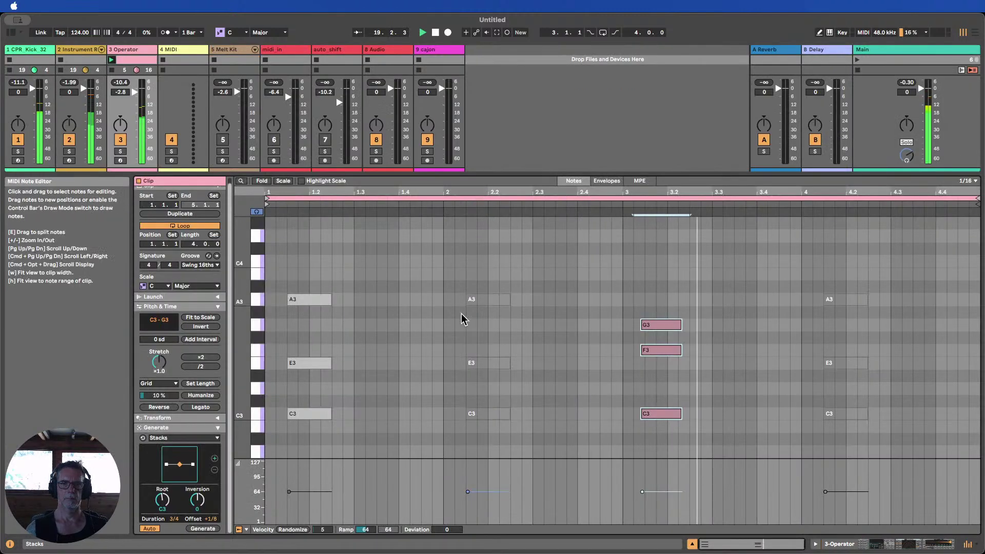
click(388, 391)
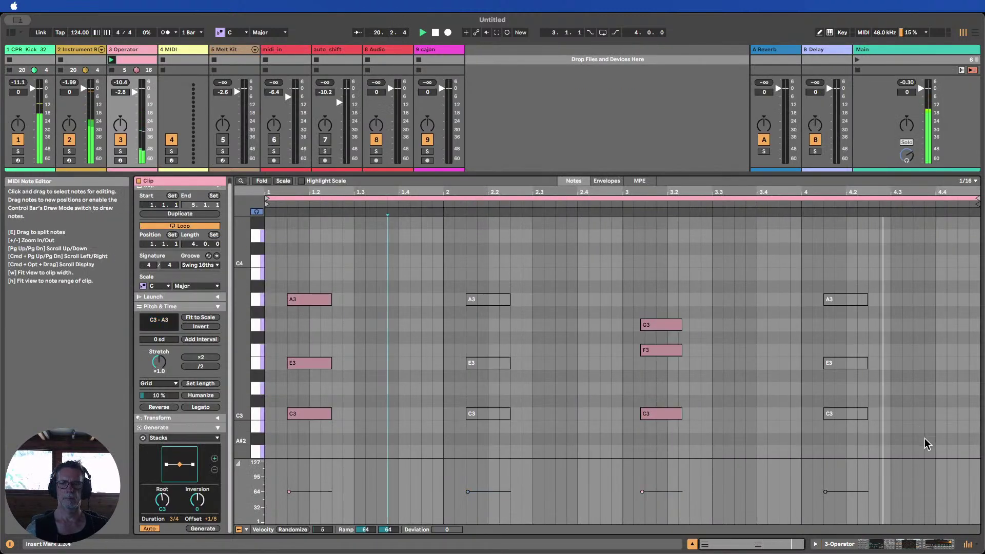
key(super+a)
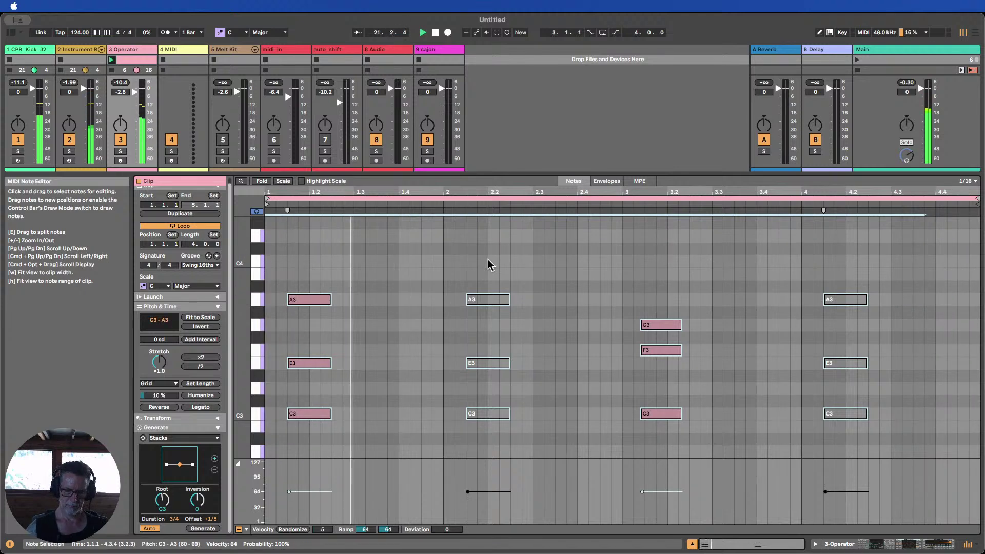
key(shift+Down)
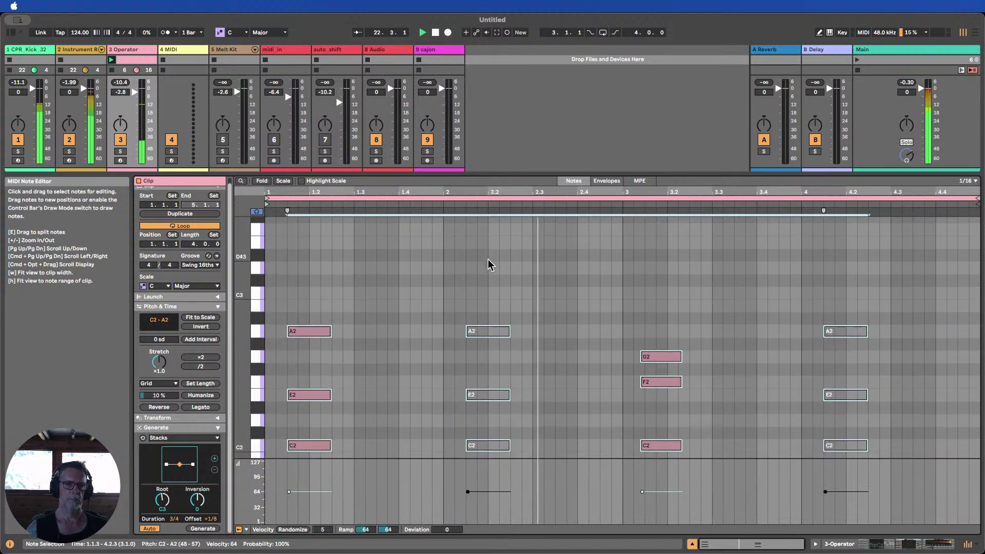
drag(231, 381, 210, 380)
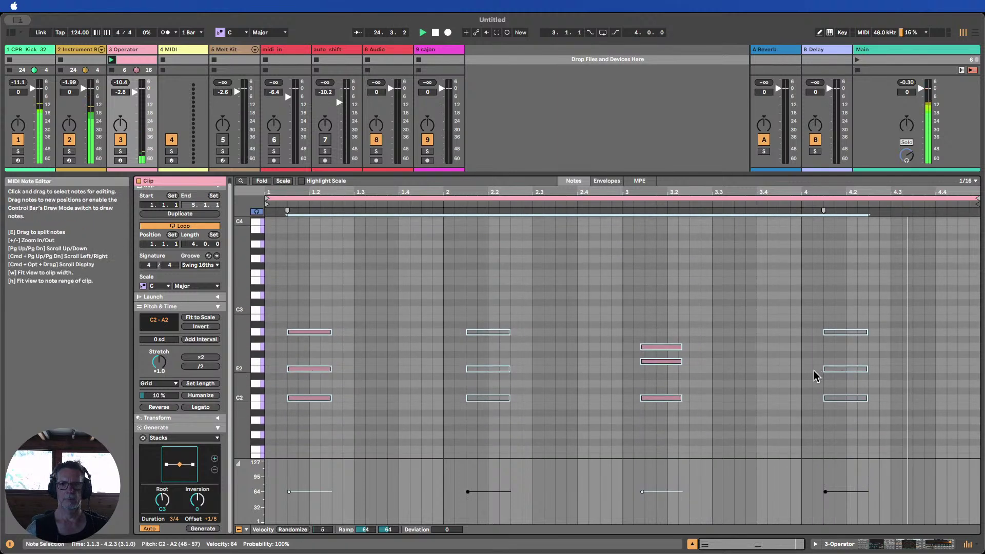
Reactivate the bar 4 chord and use Stacks to change it to F, A, C with inversion -2
drag(857, 438, 847, 299)
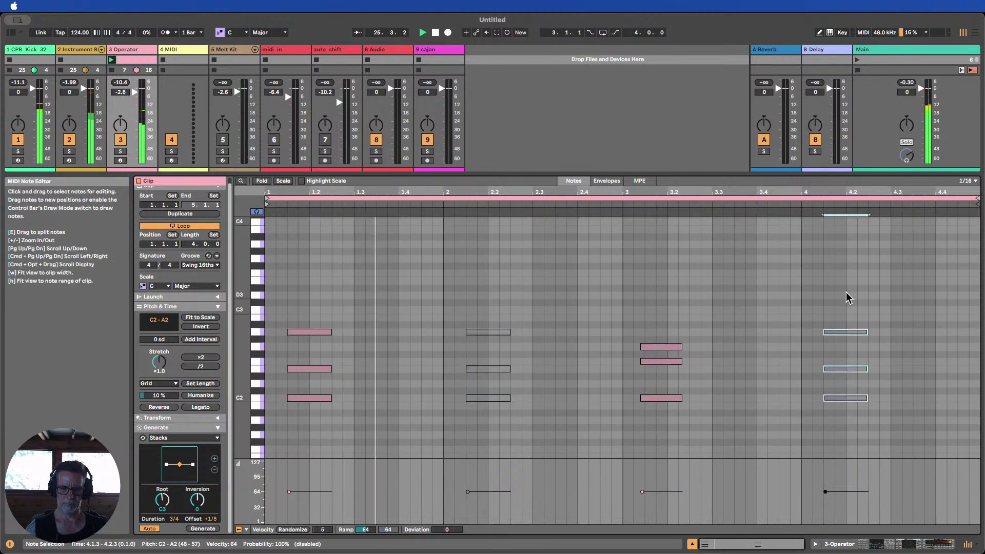
key(0)
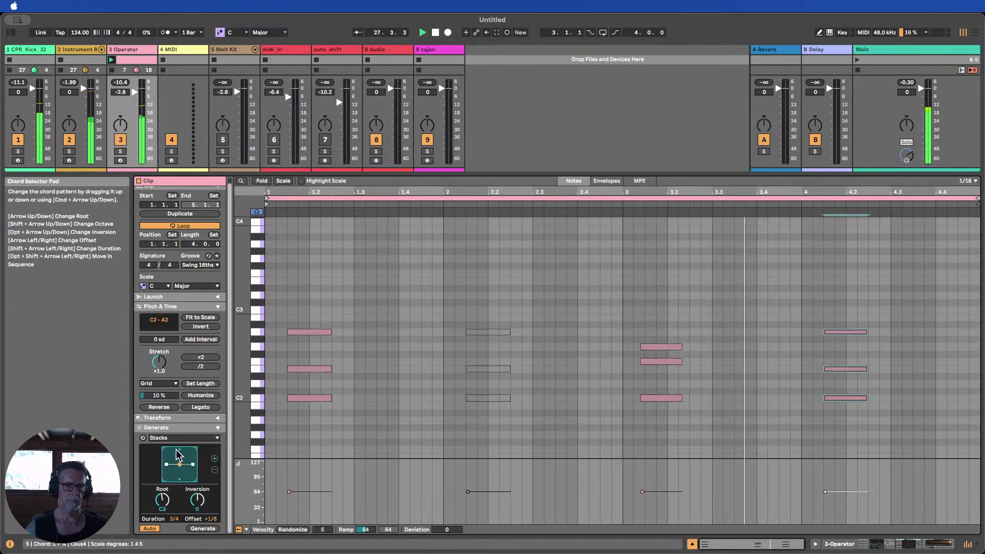
drag(177, 454, 183, 465)
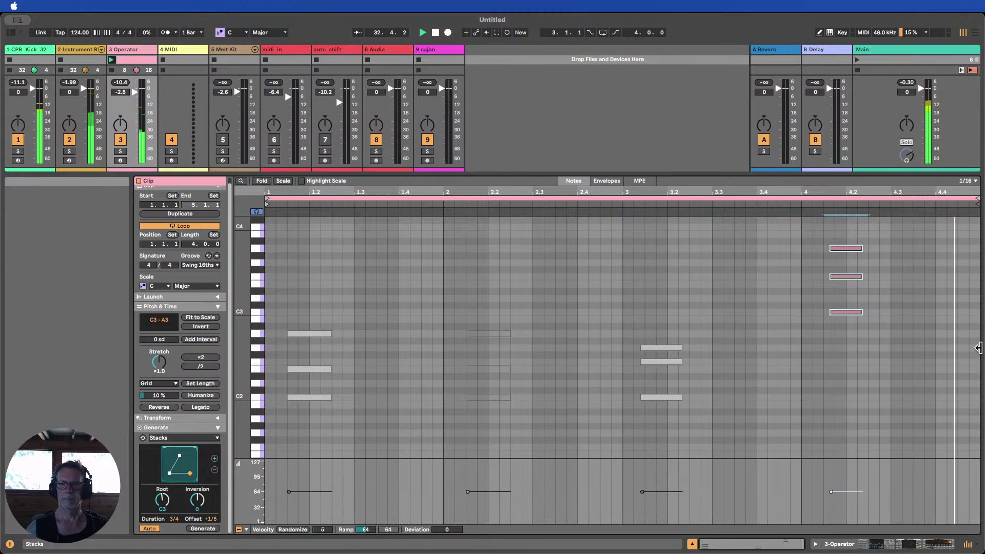
drag(197, 499, 197, 516)
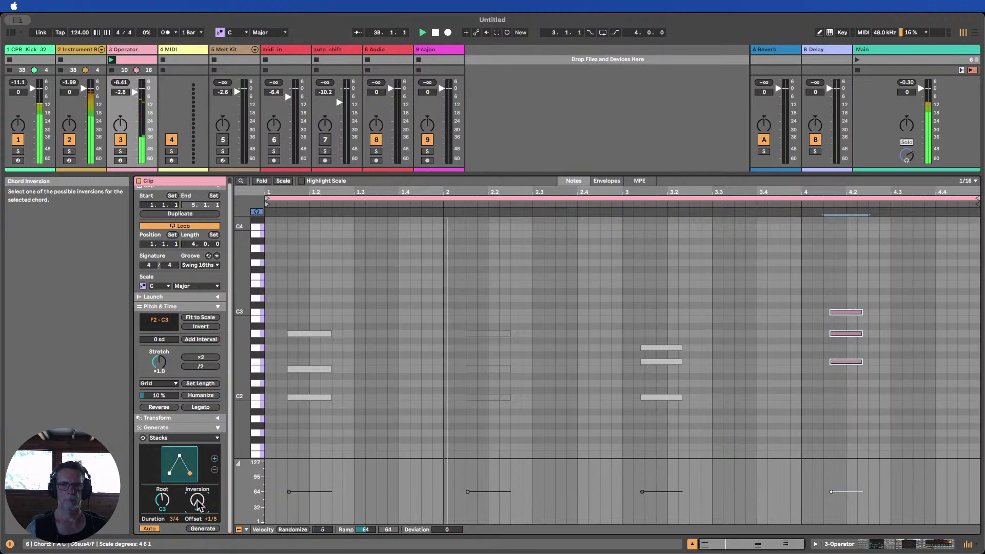
Transpose the bar 4 chord down three scale steps to C2, E2, G2 and deactivate its notes
click(622, 331)
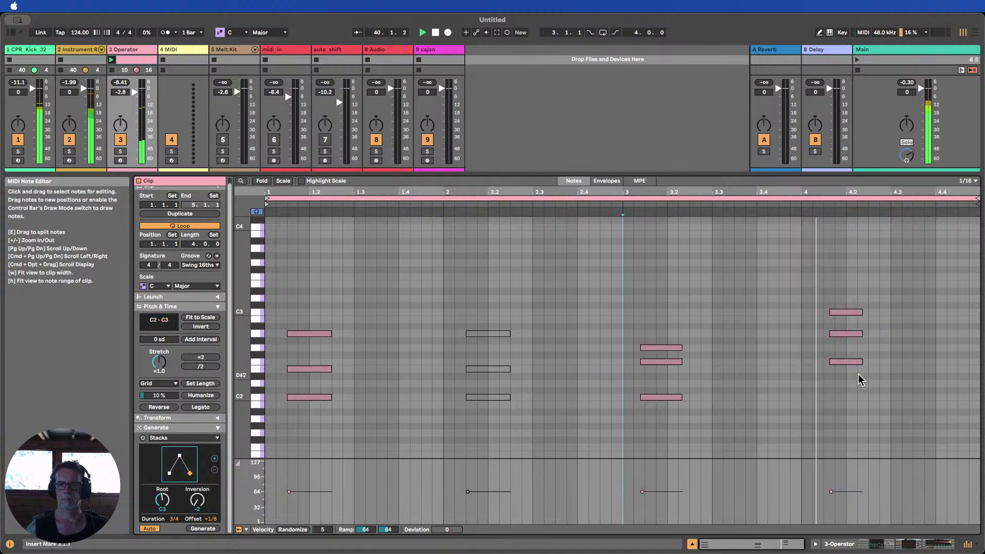
drag(855, 403, 844, 275)
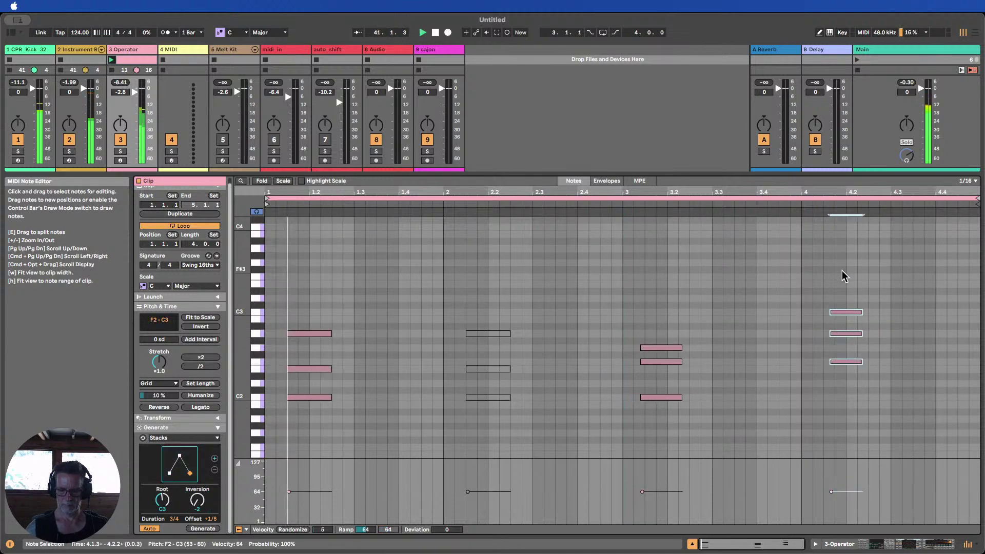
key(Down)
key(Down)
key(Down)
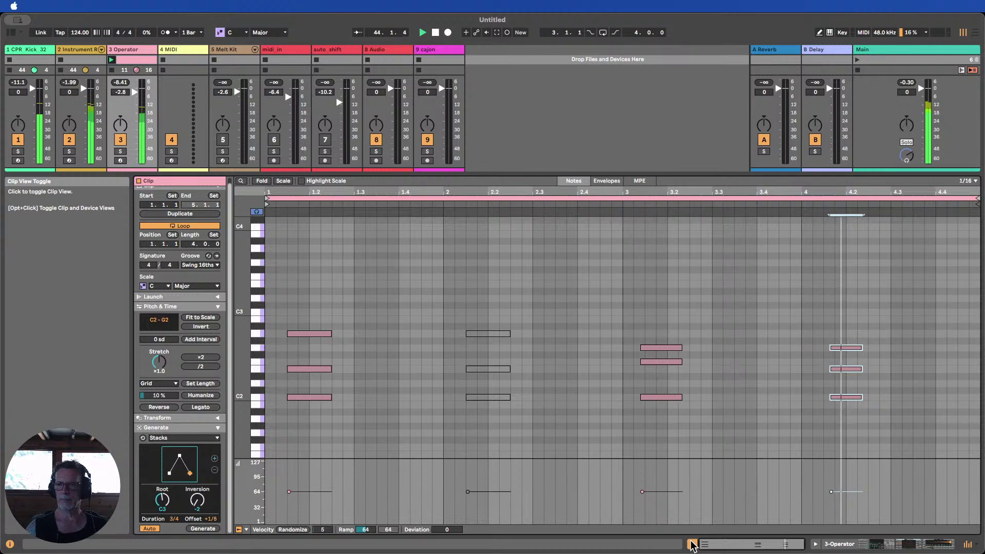
key(0)
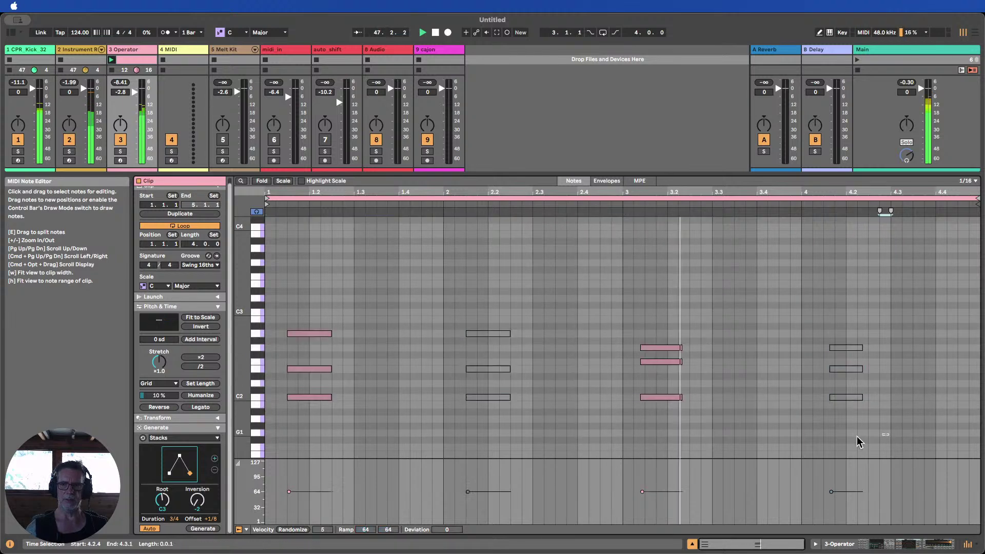
Lengthen all four chords in the clip by one beat and hide the clip view
drag(889, 434, 281, 284)
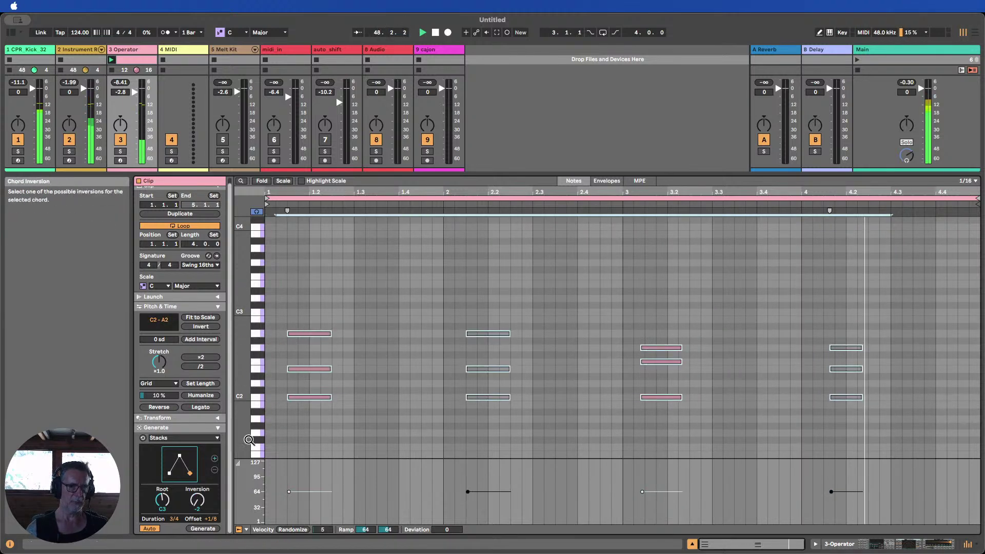
drag(331, 334, 369, 329)
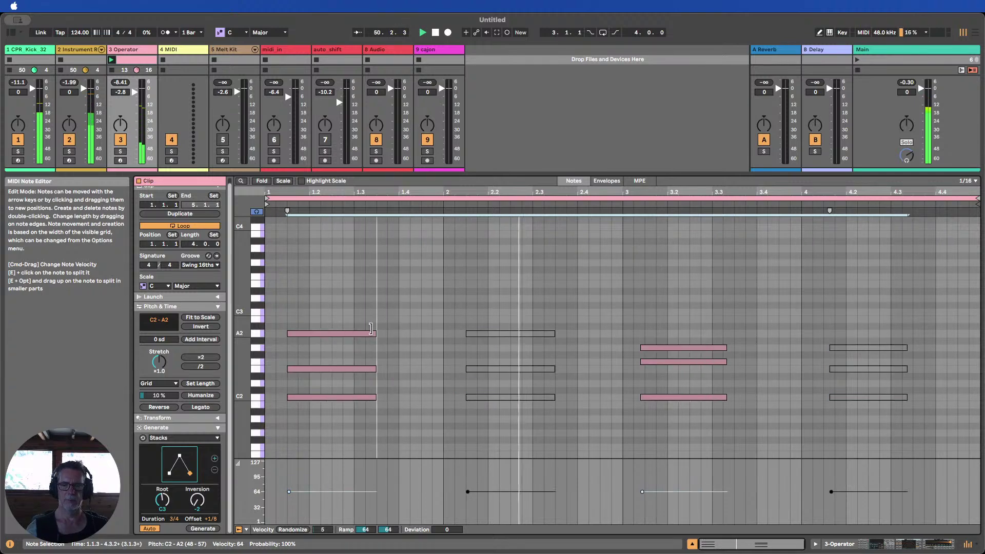
click(692, 543)
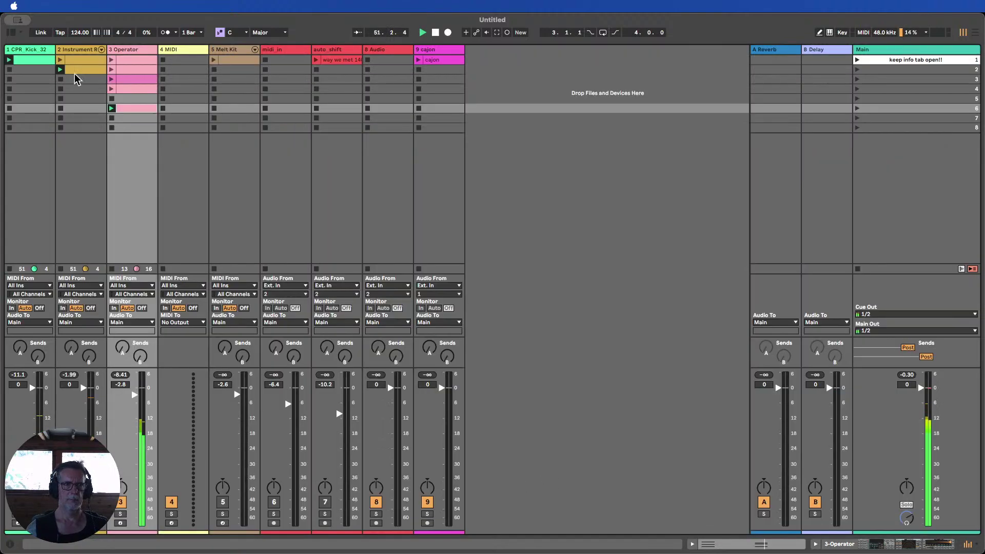
Set the song tempo to 127 BPM and launch the Melt Kit clip
click(79, 33)
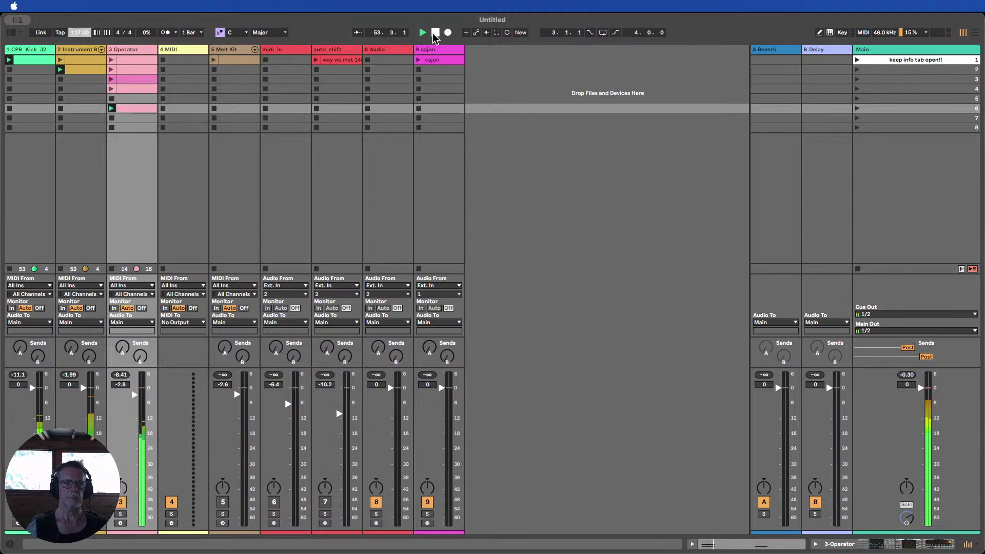
click(213, 60)
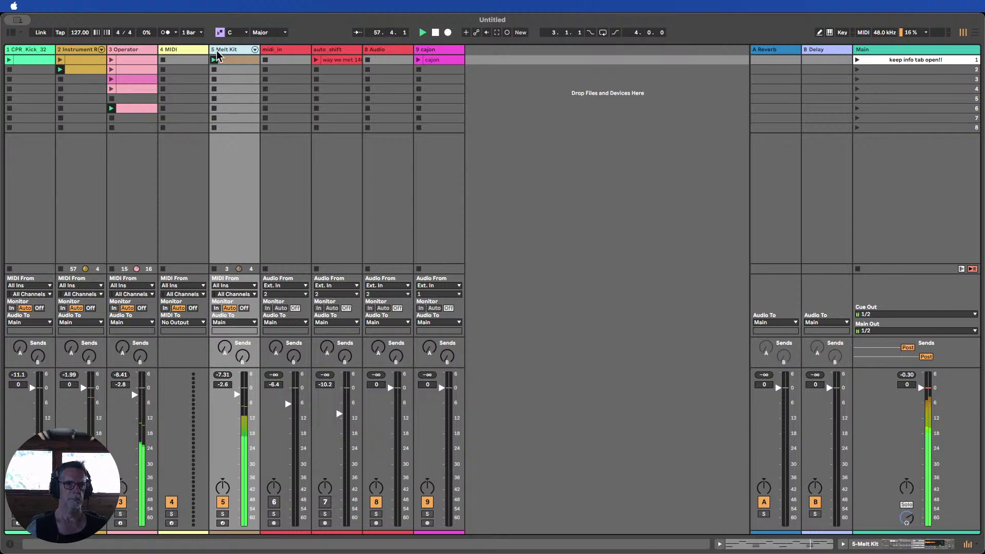
Move the Melt Kit track directly after CPR_Kick_32, unfold its drum chains and mute the Kick Electro chain
mouse_move(75, 54)
mouse_down()
mouse_move(121, 64)
mouse_move(70, 51)
mouse_up()
double_click(87, 49)
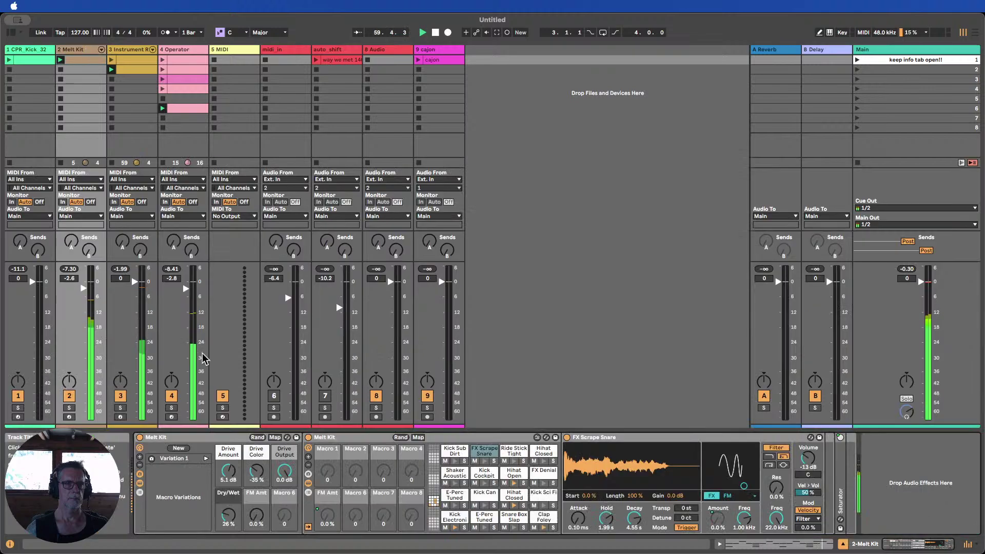
click(102, 50)
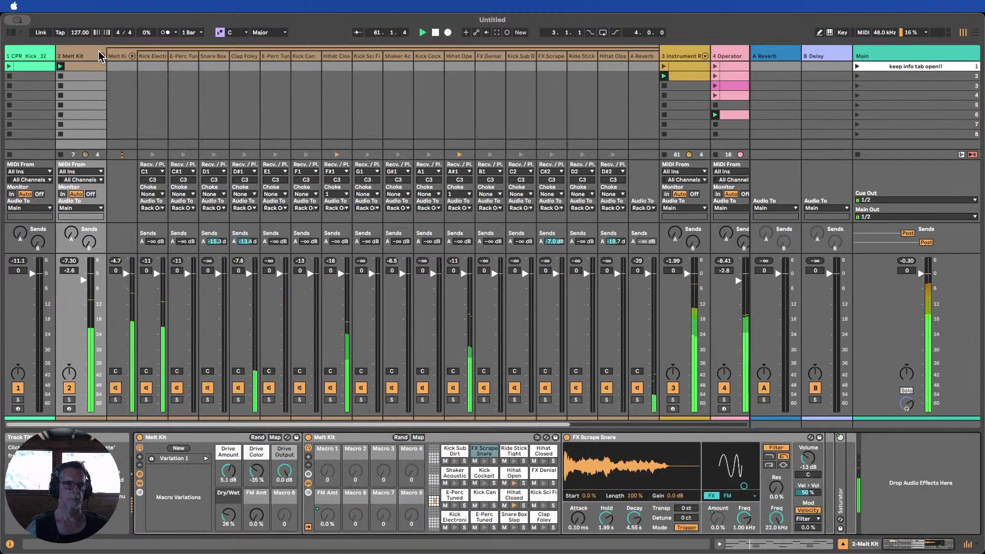
click(145, 389)
Launch the CPR_Kick_32 clip, fold the Melt Kit chains and lower the Melt Kit track volume to -3.7 dB
click(9, 66)
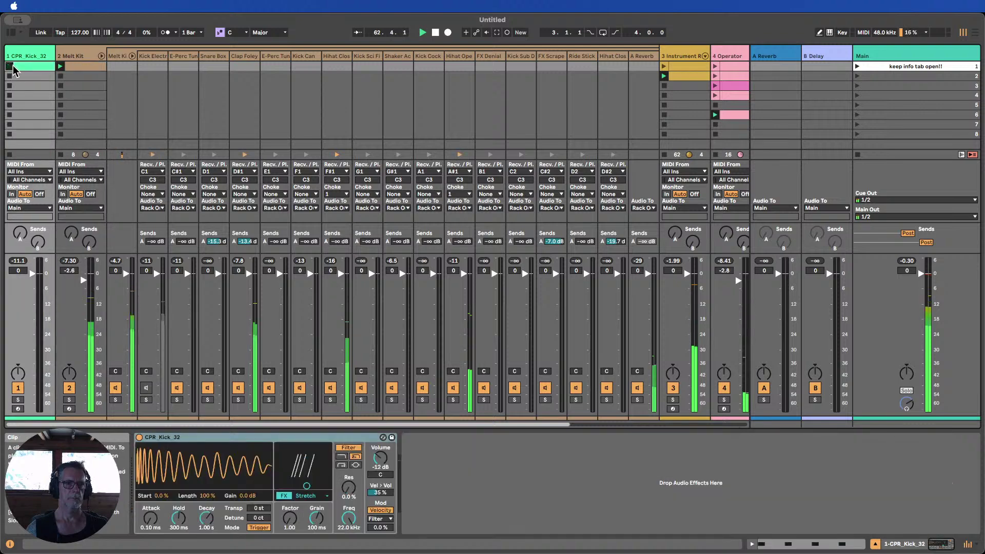
click(102, 57)
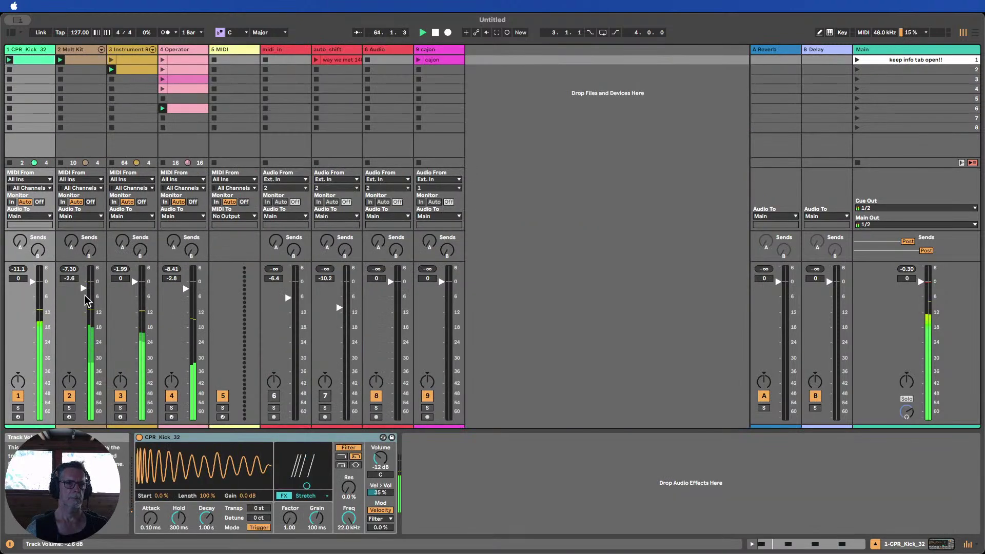
drag(88, 301, 87, 307)
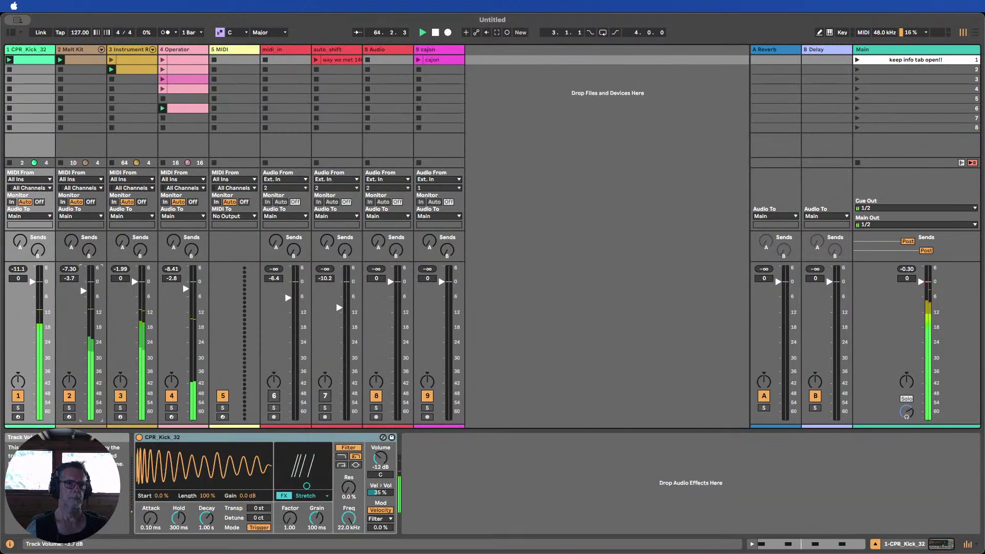
Set the 120_Gm_Chord_SP_11 sampler's start to 0.0%, hold to 72.1 ms and decay to 21.2 ms in the Instrument Rack
click(92, 50)
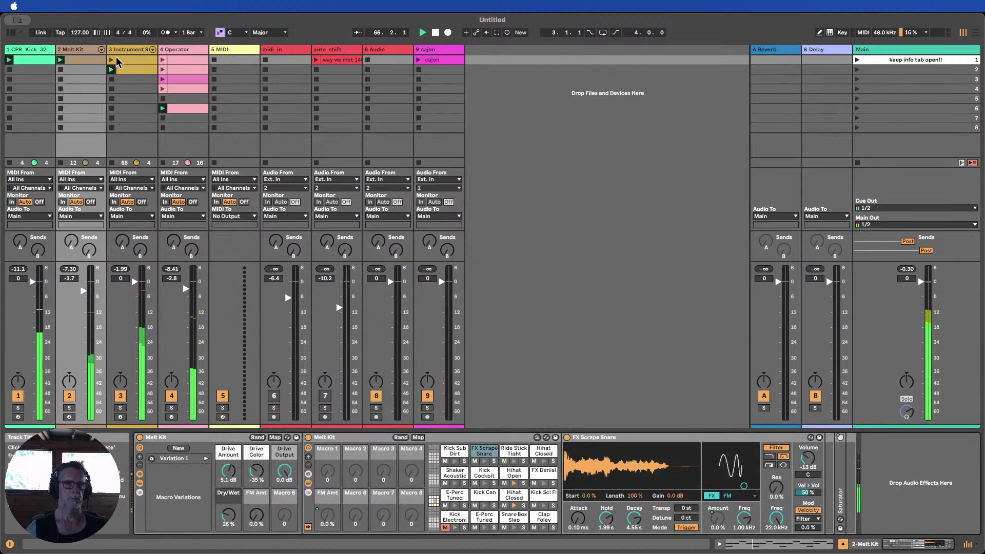
click(128, 50)
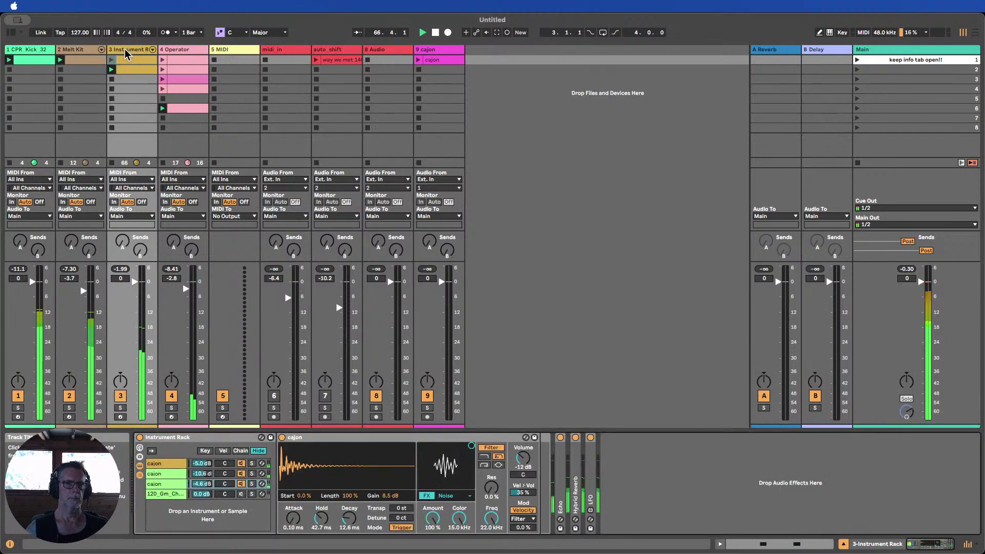
click(246, 494)
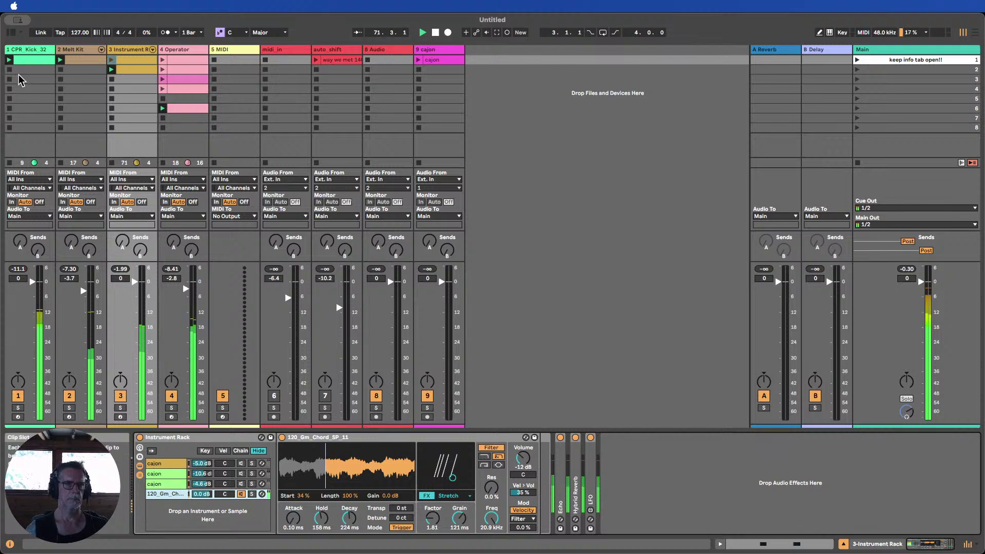
mouse_move(304, 495)
mouse_down()
mouse_move(303, 521)
mouse_move(349, 536)
mouse_move(321, 536)
mouse_move(349, 516)
mouse_up()
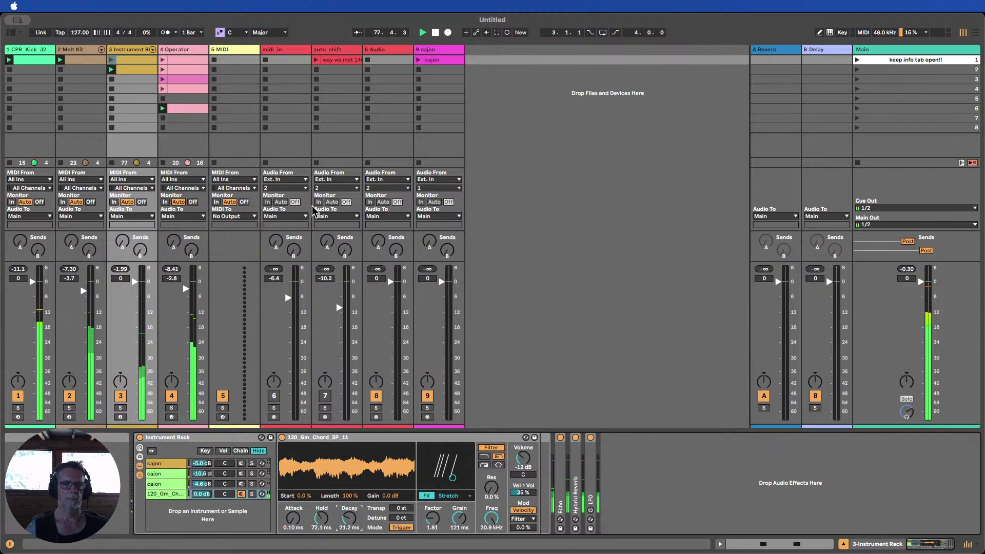
Stop playback and deactivate the Instrument Rack track
drag(286, 23, 295, 23)
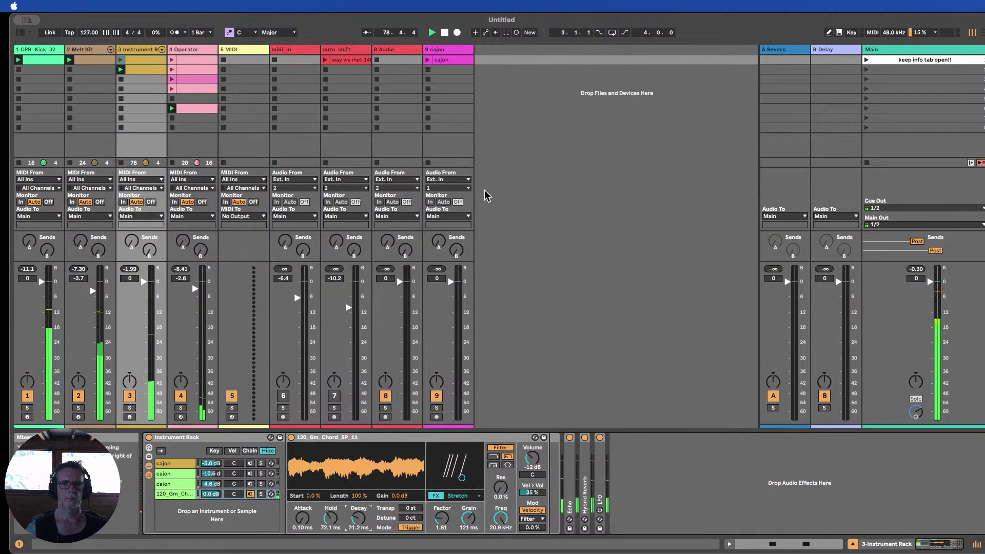
click(444, 33)
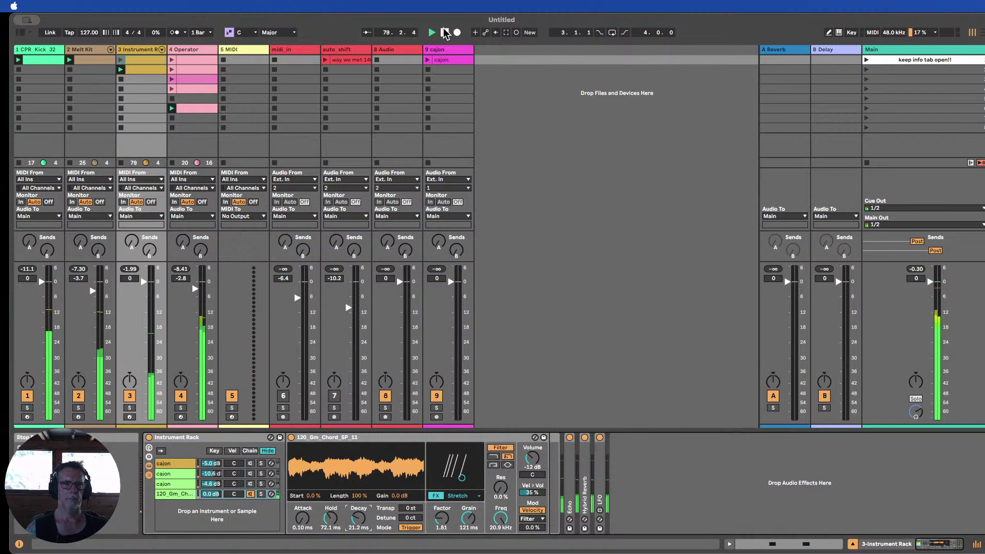
click(130, 396)
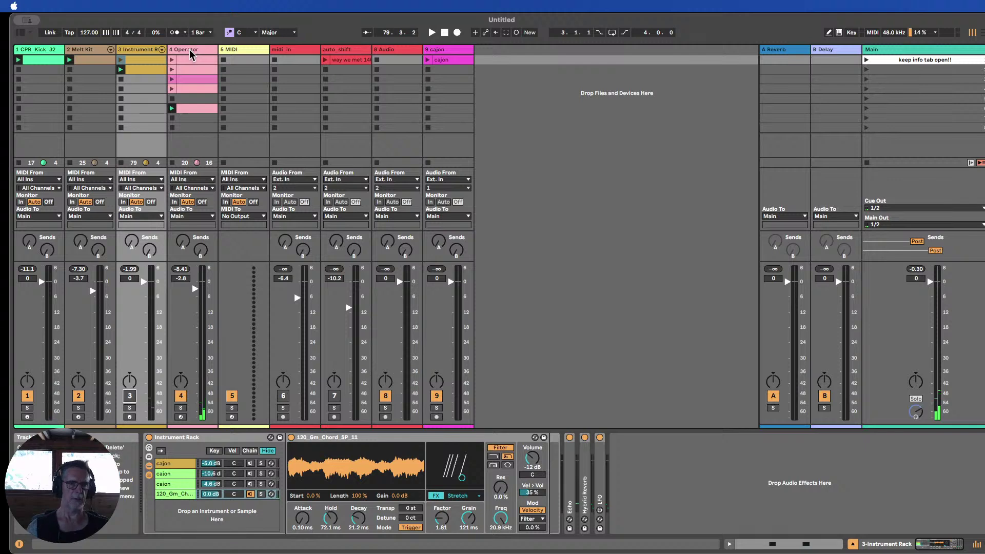
Insert a Saturator between Operator and Echo on the Operator track, showing the browser only while picking the effect
click(193, 50)
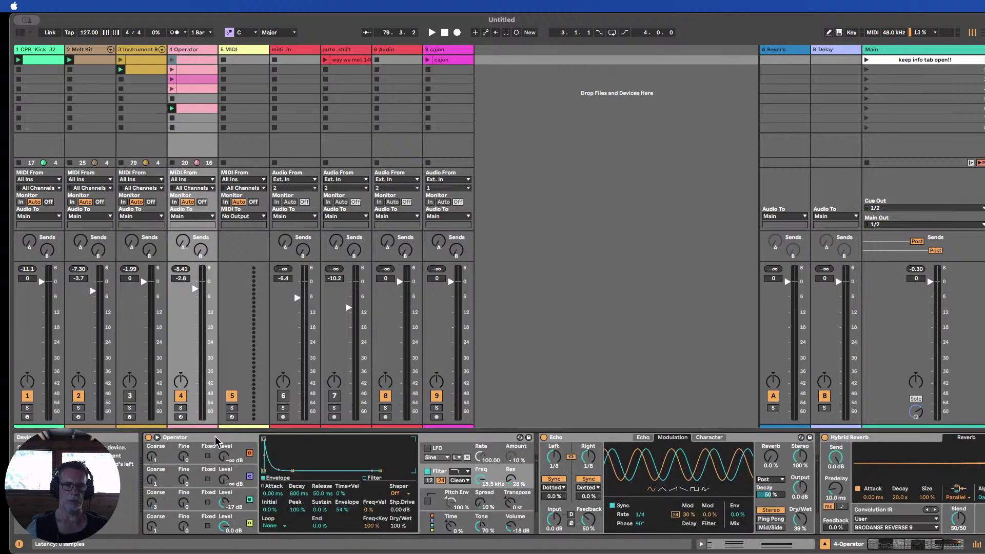
click(20, 35)
scroll(161, 334, down, 5)
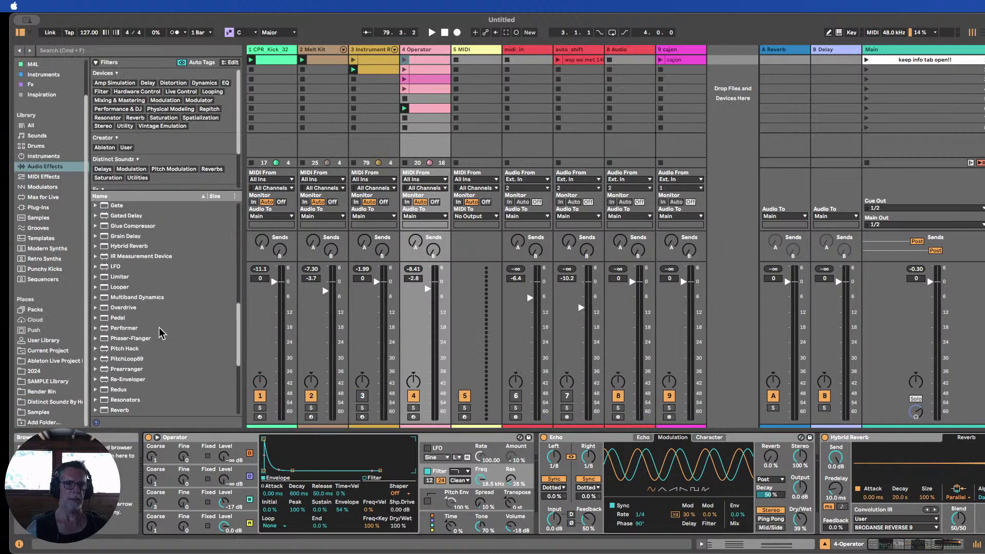
scroll(129, 351, down, 2)
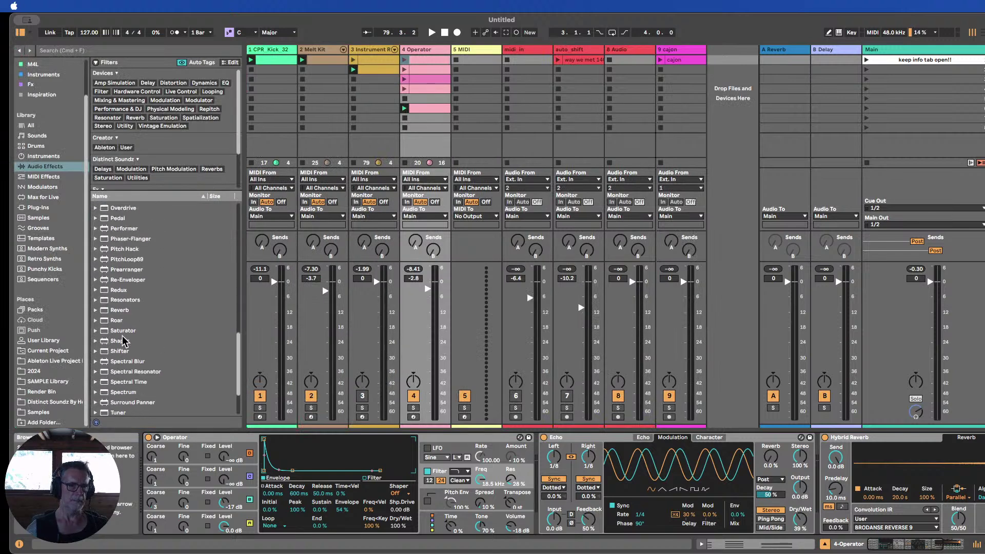
drag(123, 331, 464, 454)
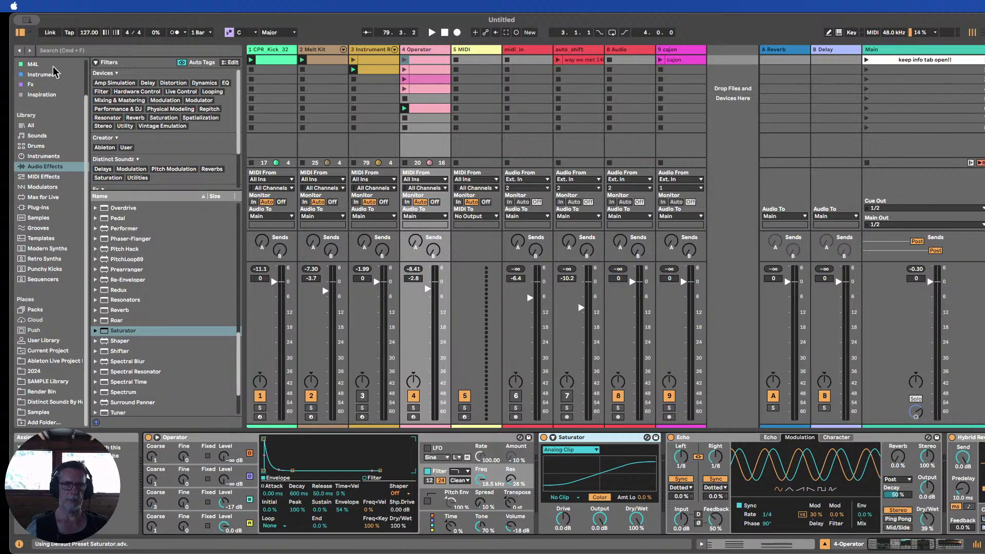
click(20, 34)
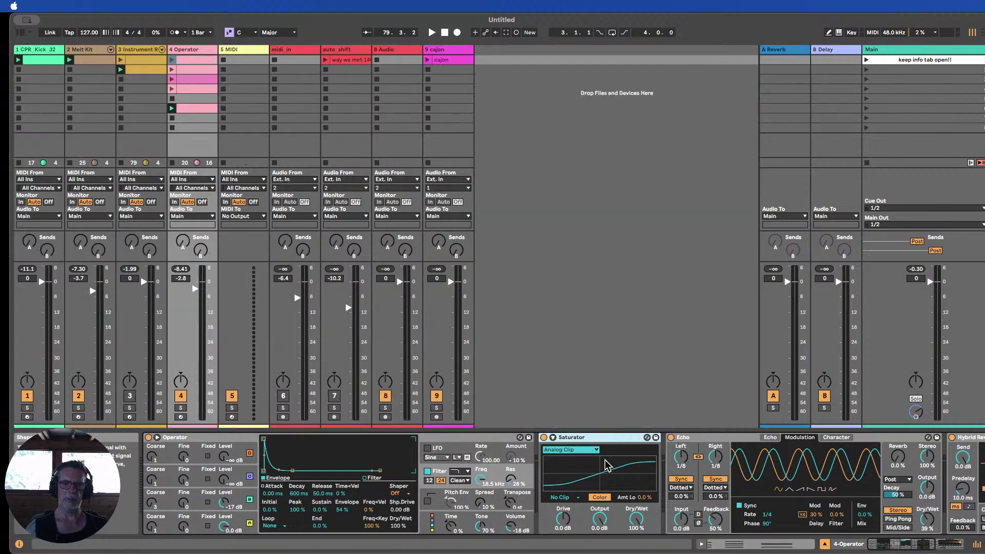
Examine the Saturator's curve types, clip modes, and Drive and Output controls, leaving Analog Clip and No Clip selected
click(584, 452)
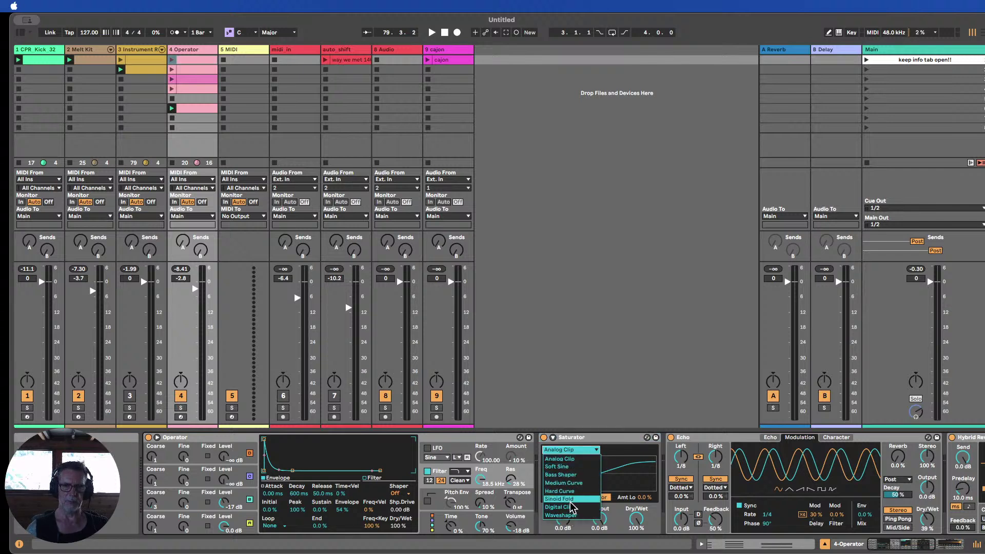
click(581, 398)
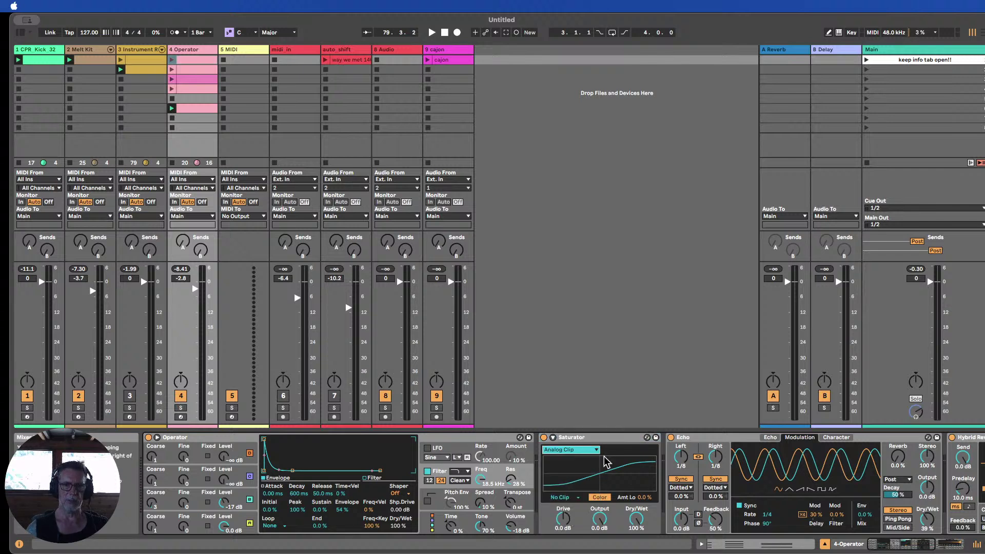
click(566, 500)
click(566, 500)
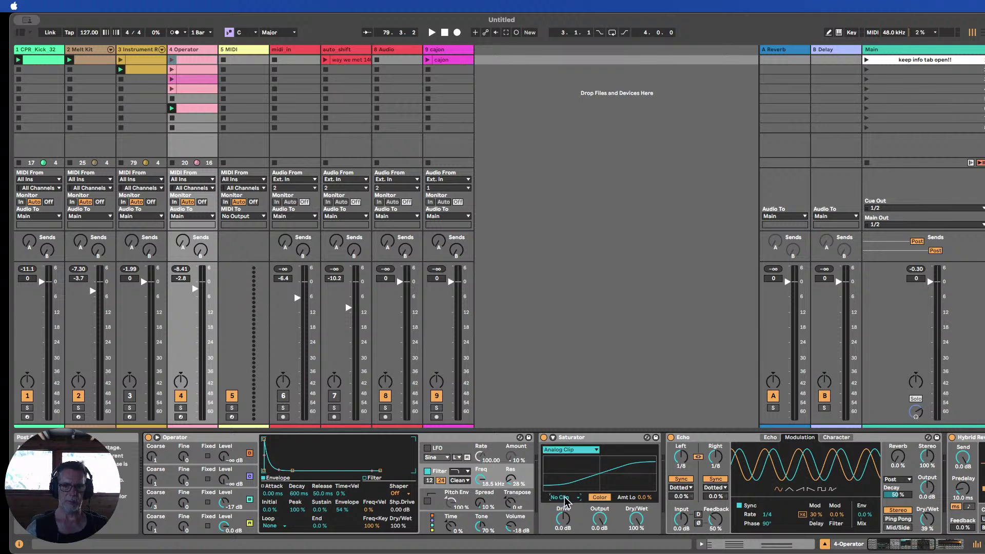
click(567, 499)
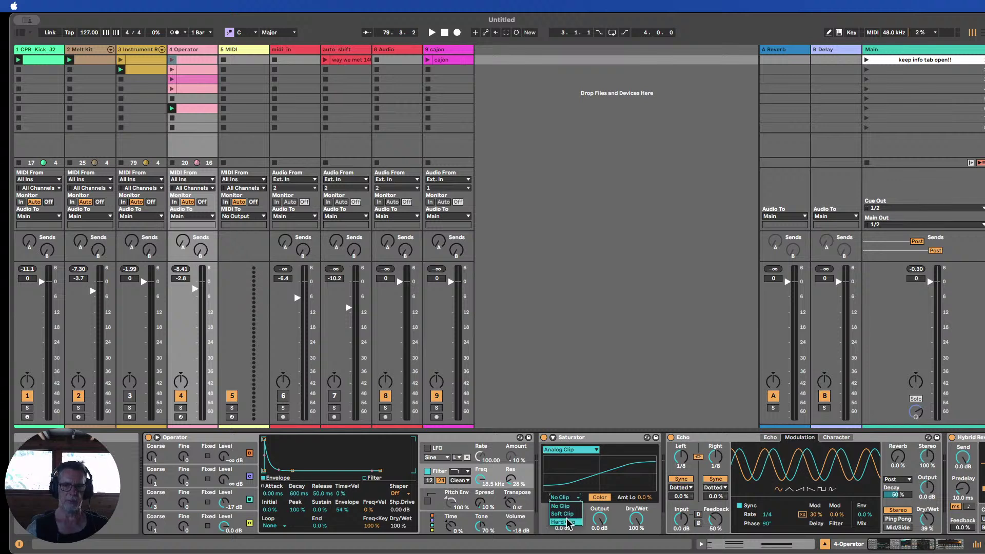
click(568, 499)
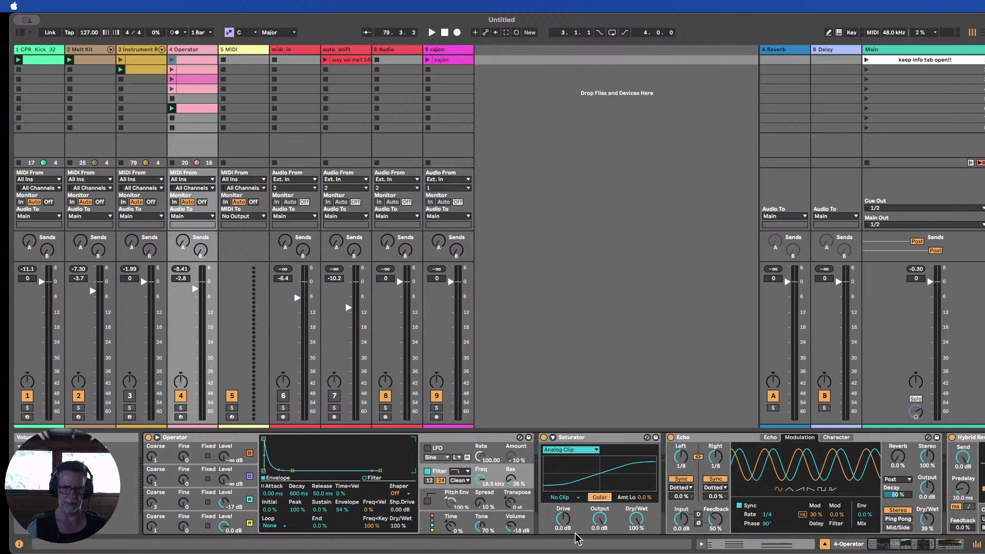
drag(562, 528, 562, 503)
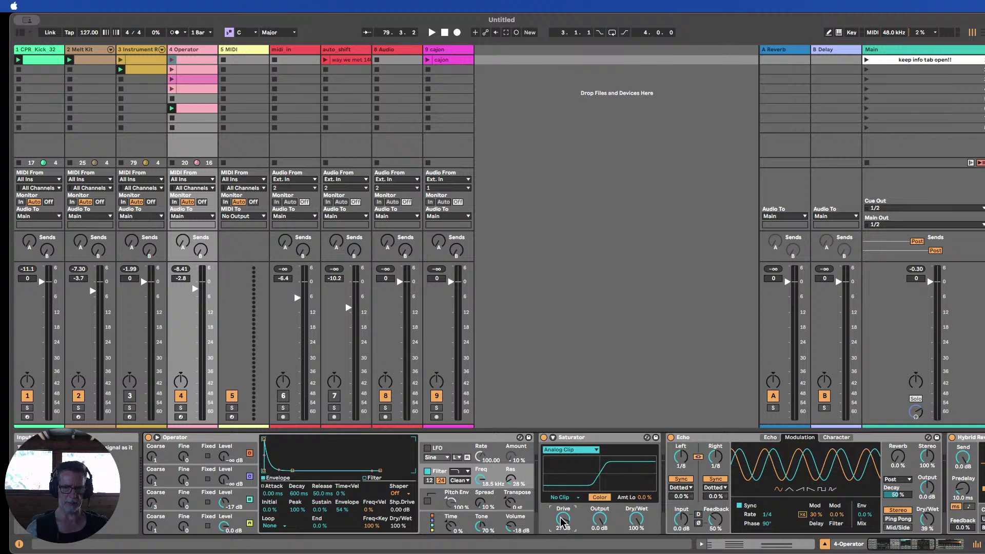
key(BackSpace)
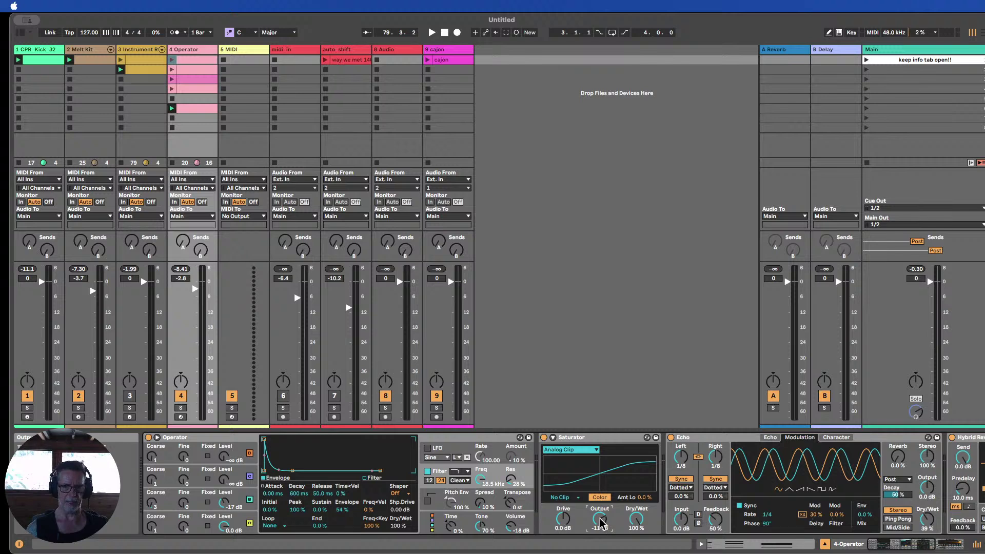
Expand the Saturator to show its Color Curve and Waveshaper sections
click(553, 438)
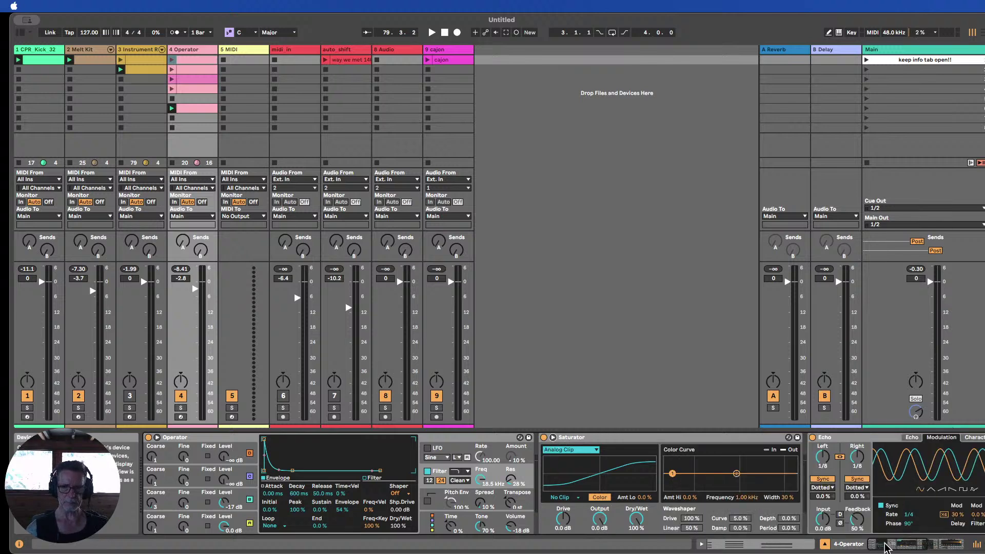
click(906, 540)
scroll(770, 487, left, 5)
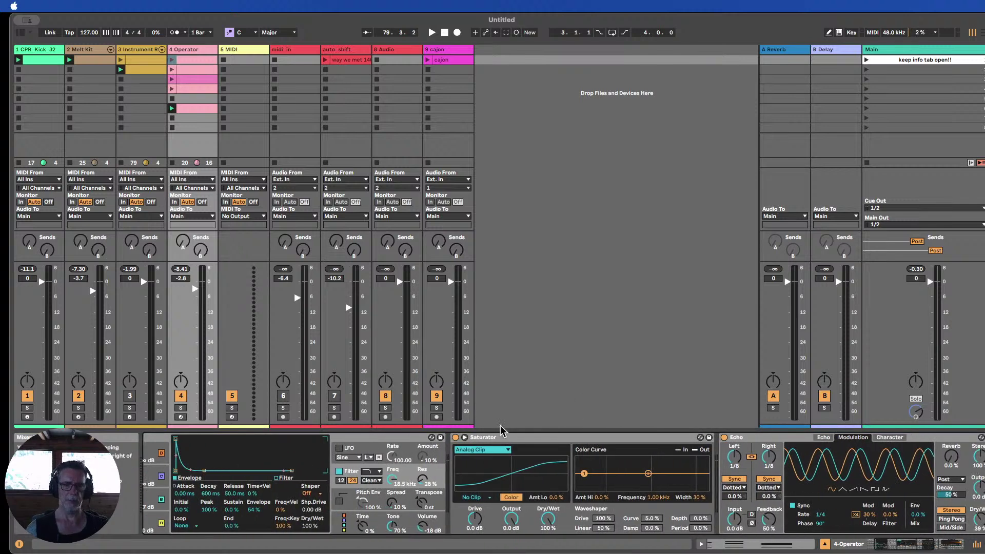
scroll(472, 462, right, 5)
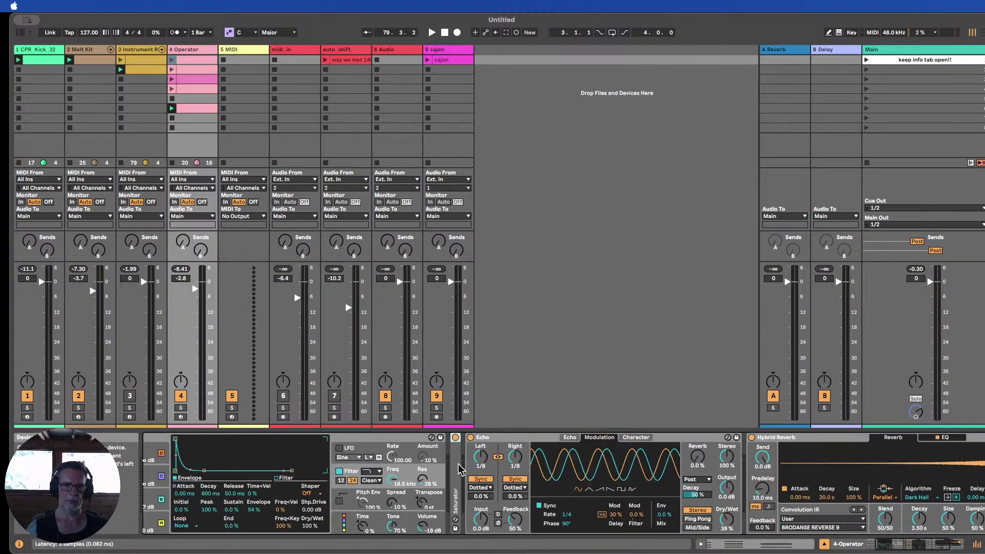
scroll(464, 471, left, 5)
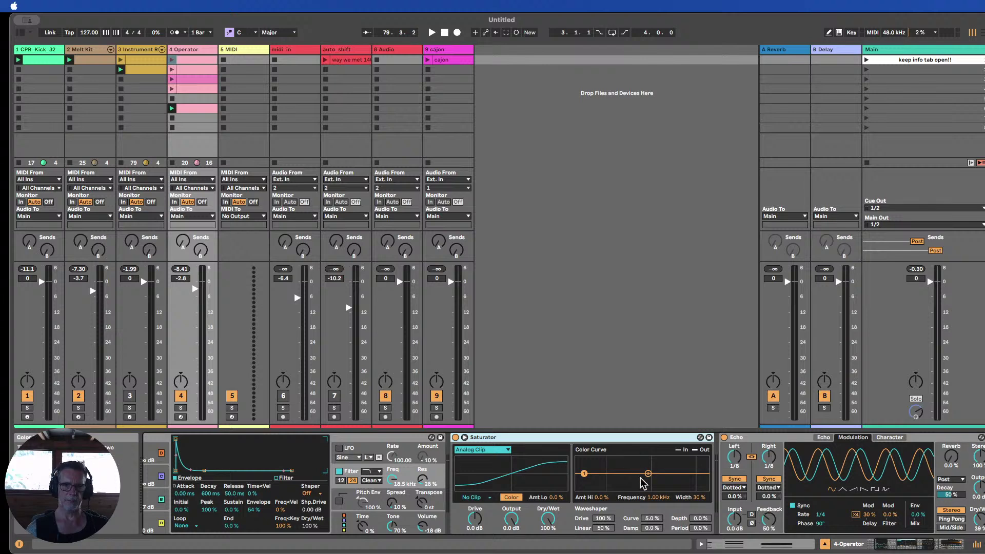
Toggle the Saturator's Color filters off and back on several times to compare the two states
click(508, 499)
click(509, 498)
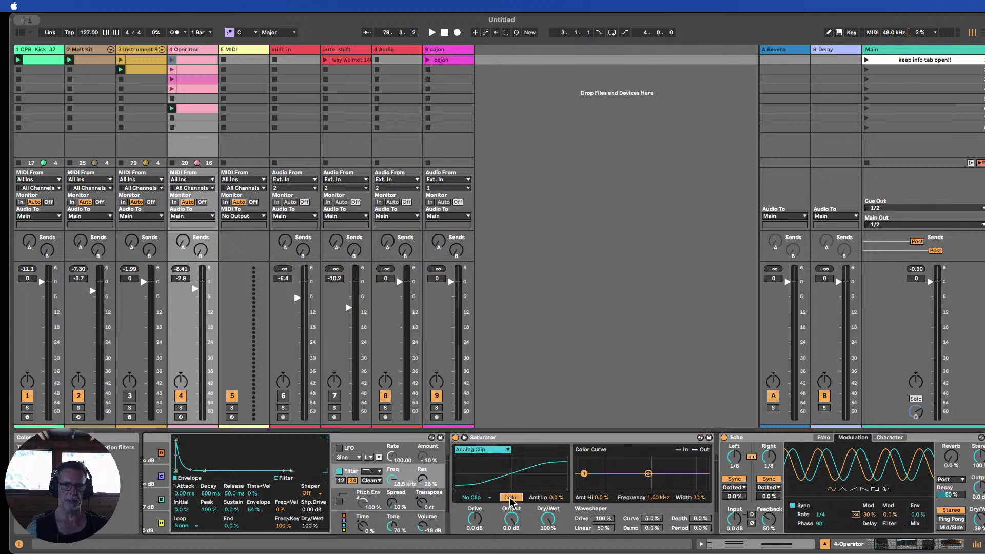
click(510, 499)
click(510, 499)
click(510, 499)
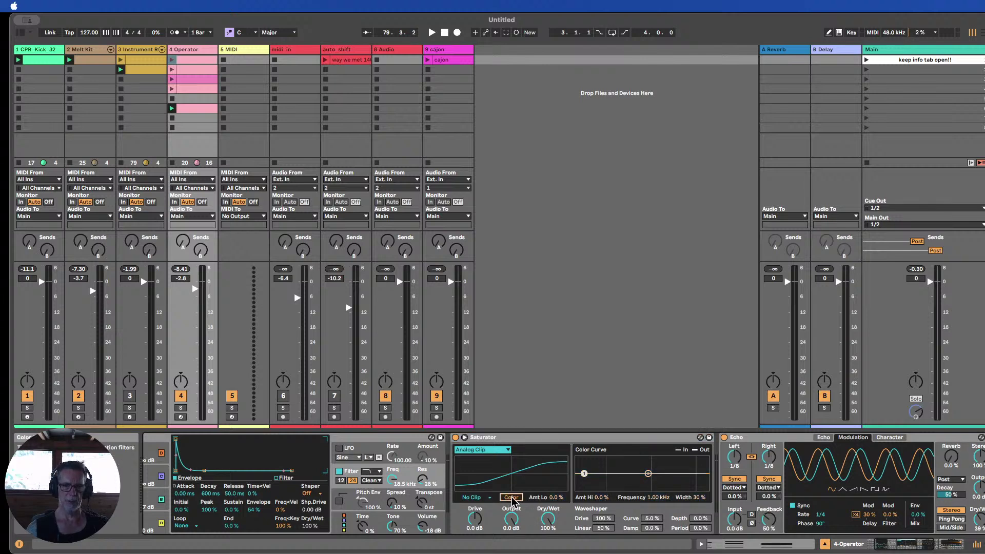
click(516, 496)
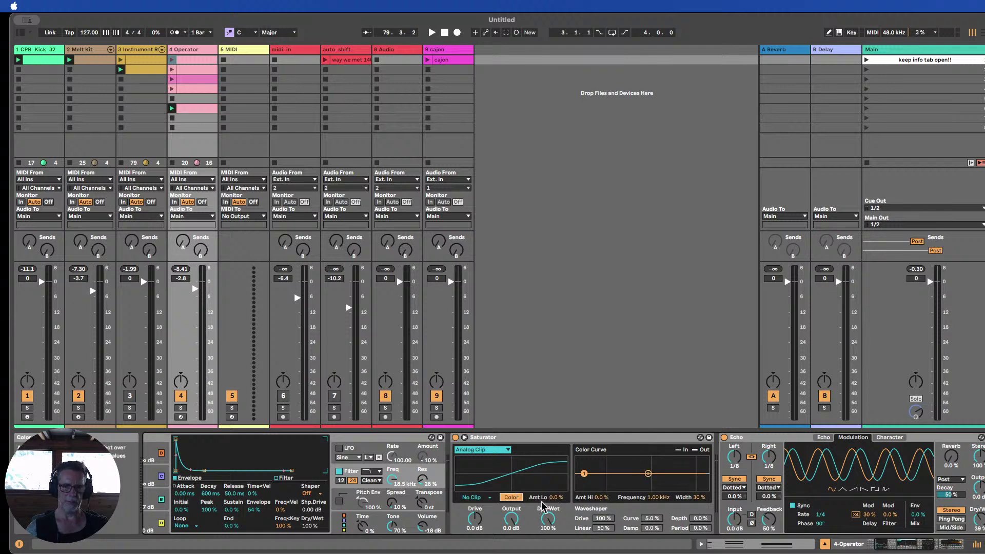
Try different Color Amt Lo, Amt Hi and Frequency values on the Saturator, resetting each to its default
mouse_move(558, 502)
mouse_down()
mouse_move(558, 529)
mouse_move(558, 453)
mouse_move(556, 504)
mouse_up()
key(Delete)
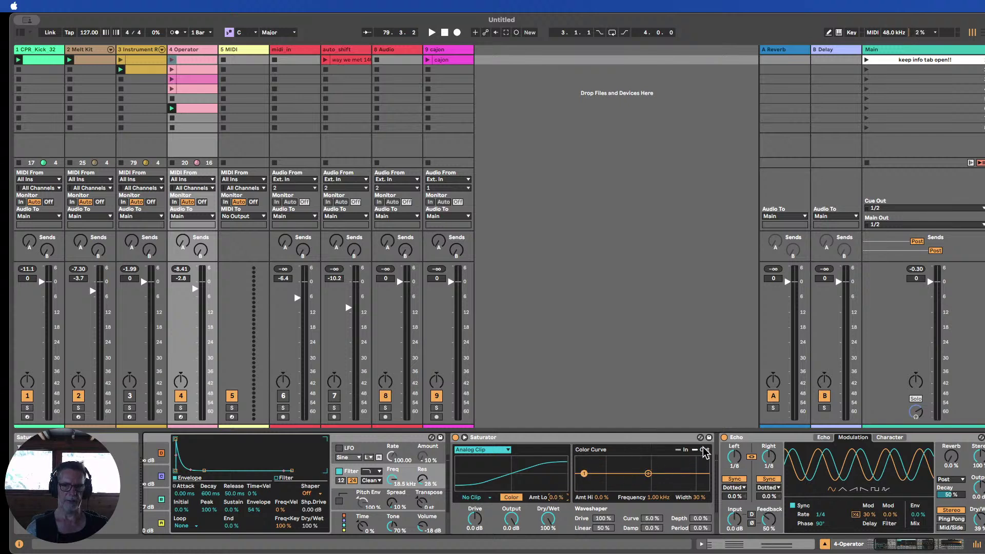
mouse_move(550, 498)
mouse_down()
mouse_move(554, 487)
mouse_move(556, 497)
mouse_up()
key(Delete)
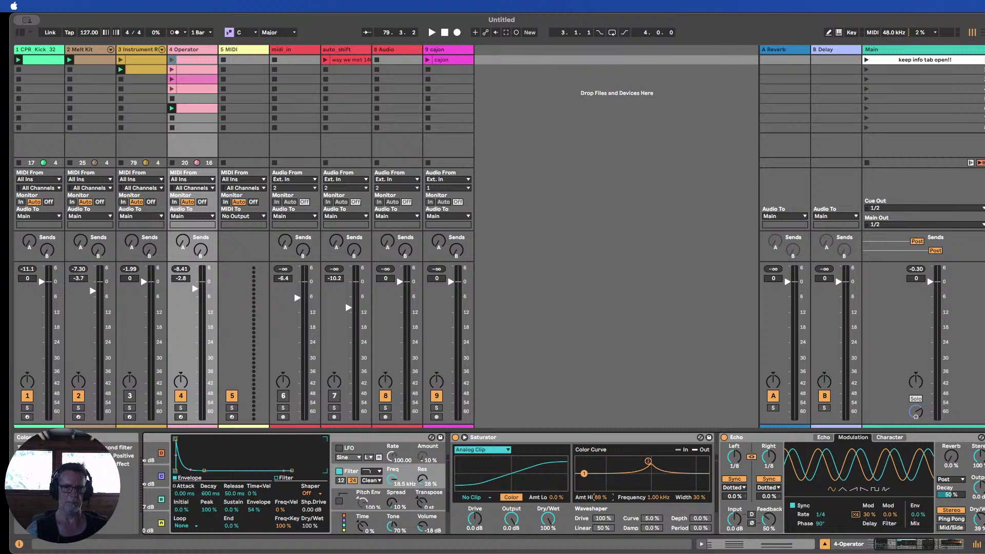
drag(600, 497, 657, 502)
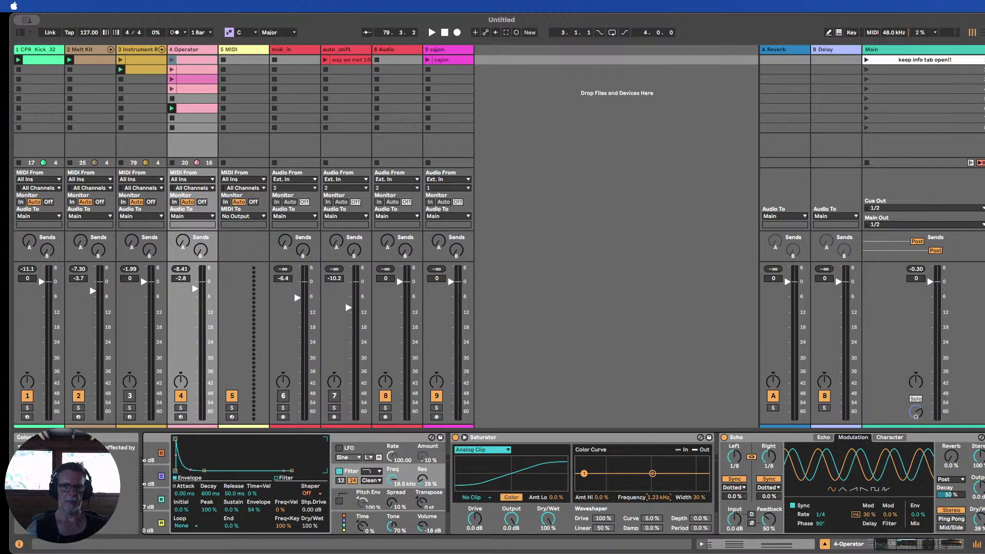
Launch the Operator chord clip in the sixth scene and shorten its loop to the first bar
click(172, 108)
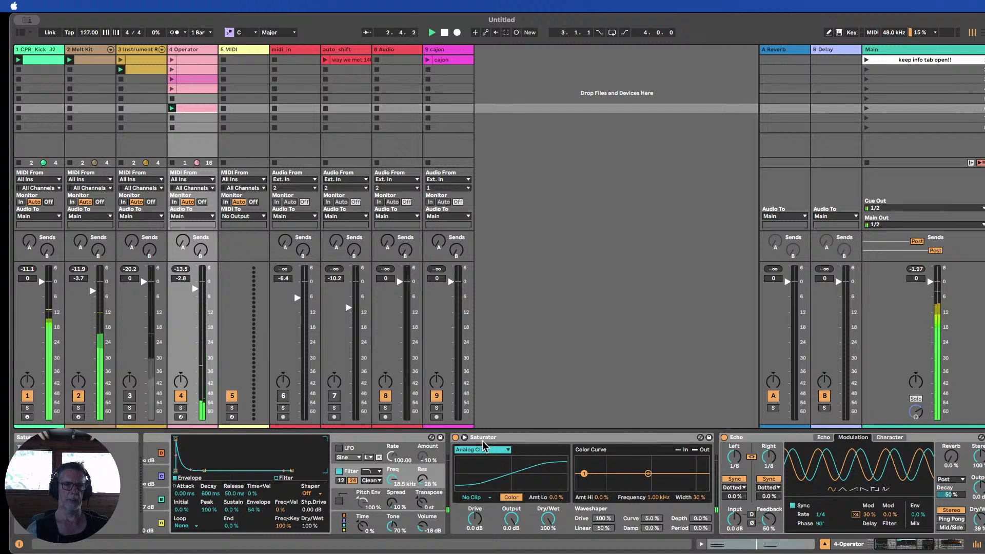
double_click(180, 107)
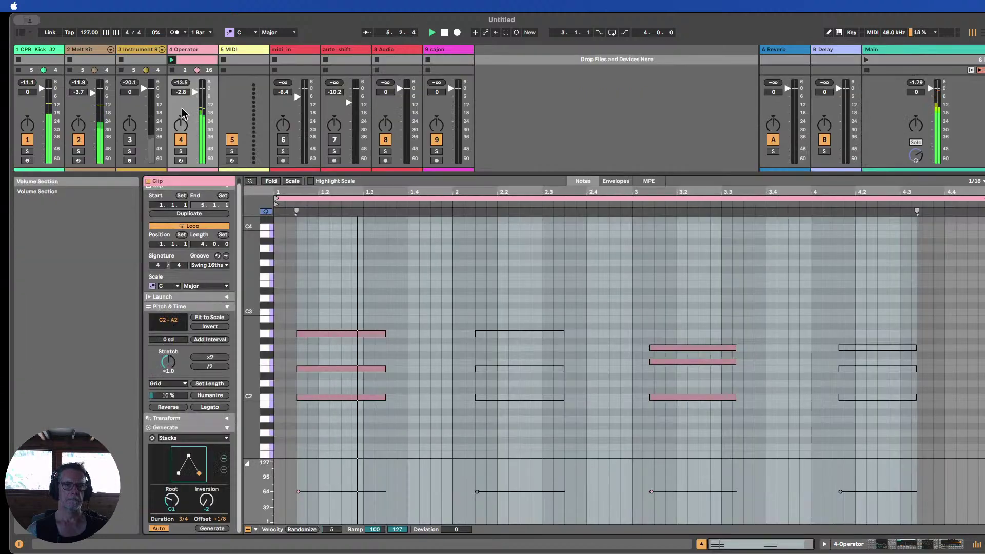
click(446, 320)
key(super+l)
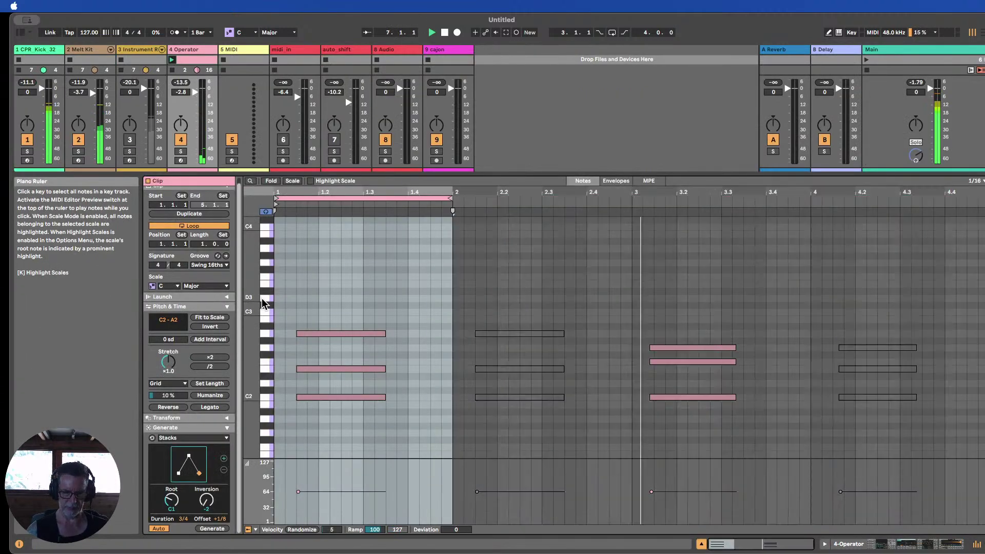
Set the Saturator's Drive to 6.3 dB and Output to -4.3 dB on the Operator track, and bypass the effect
click(196, 51)
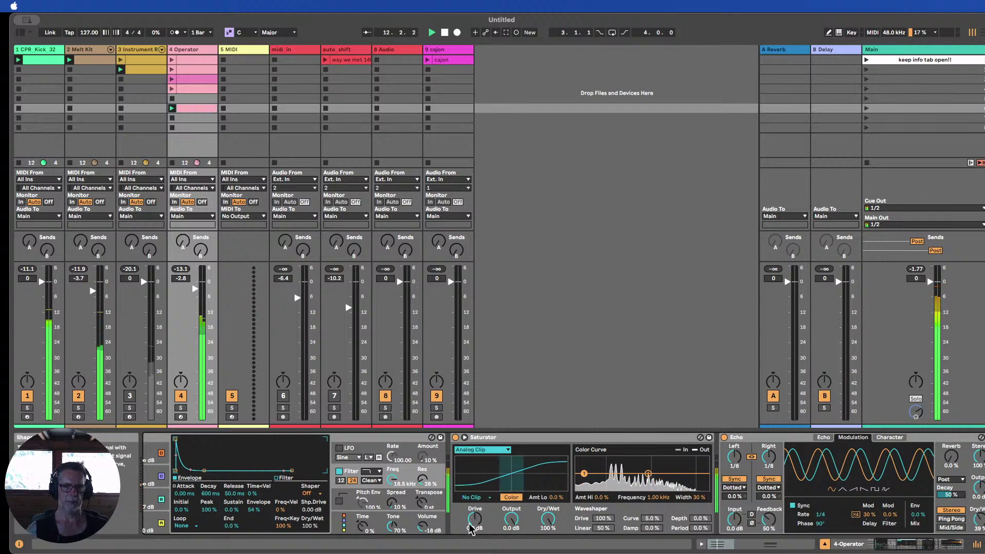
drag(470, 528, 470, 519)
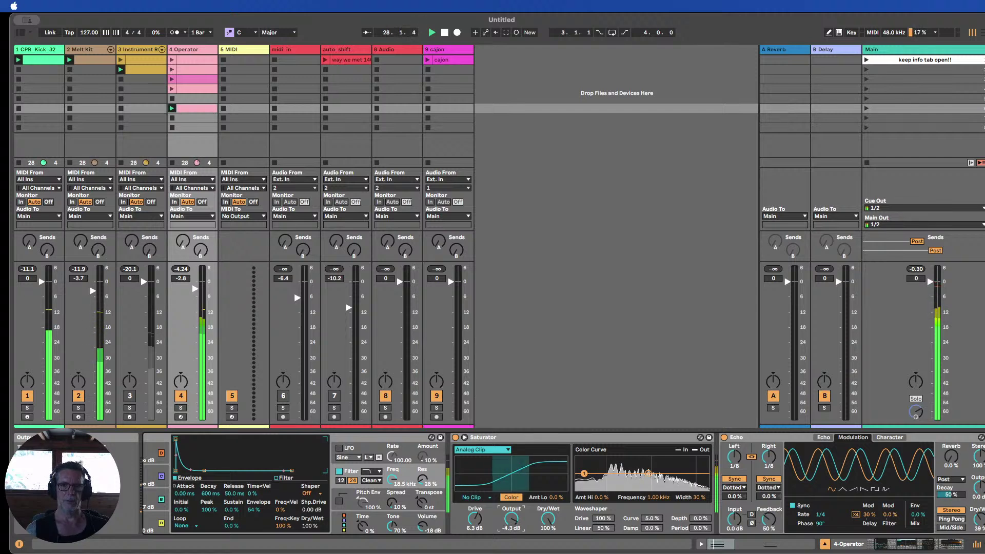
click(455, 438)
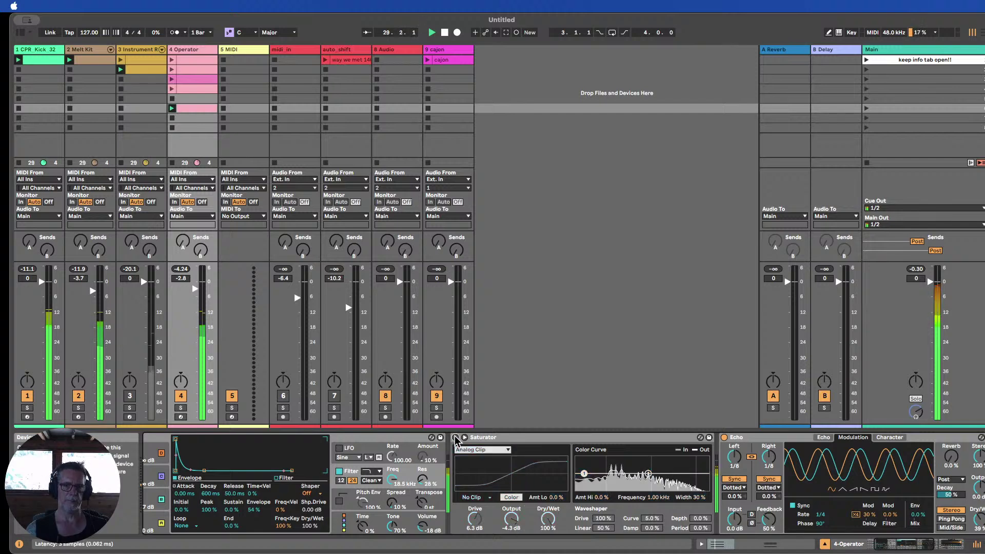
Compare the Operator track with the Saturator active and bypassed, leave the effect on, and restart playback from the beginning
click(456, 437)
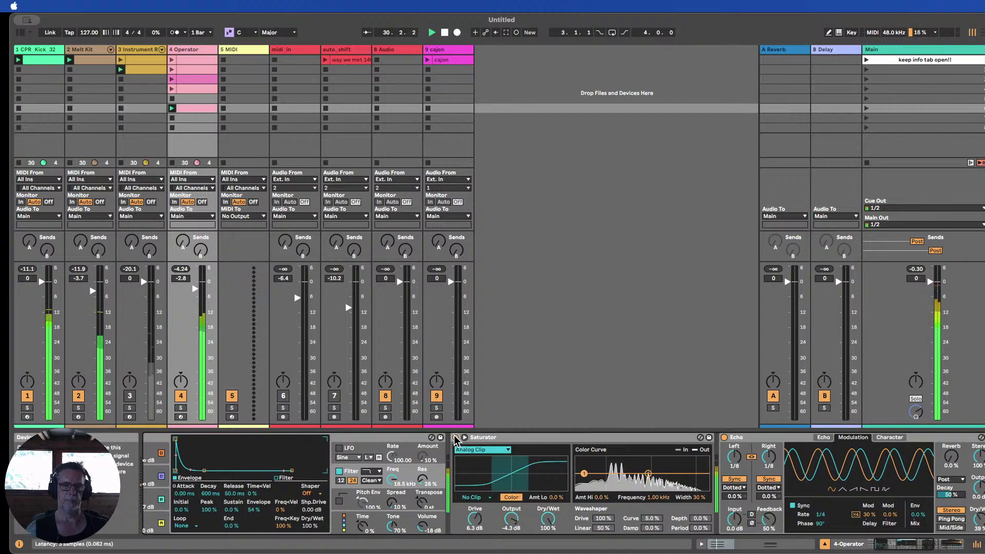
click(455, 437)
click(455, 438)
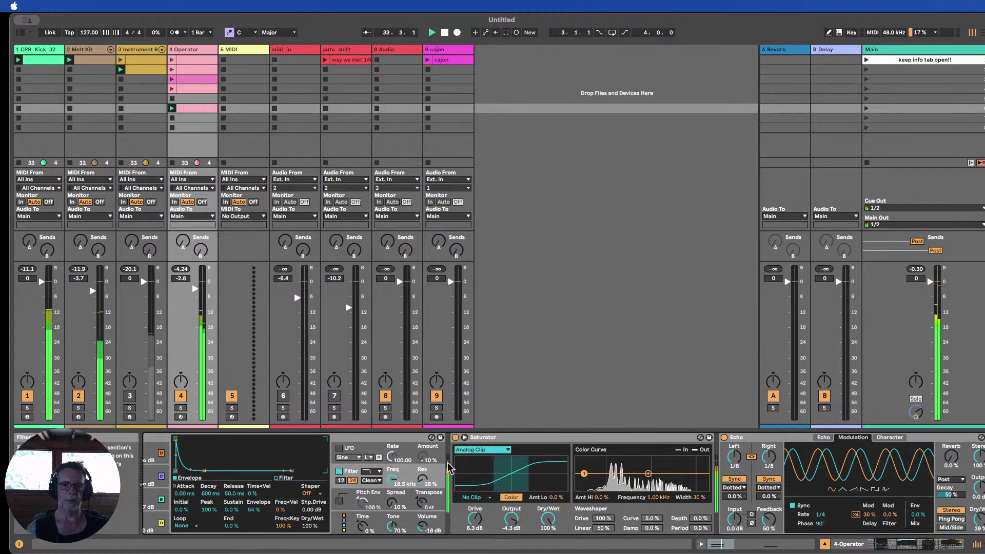
click(445, 33)
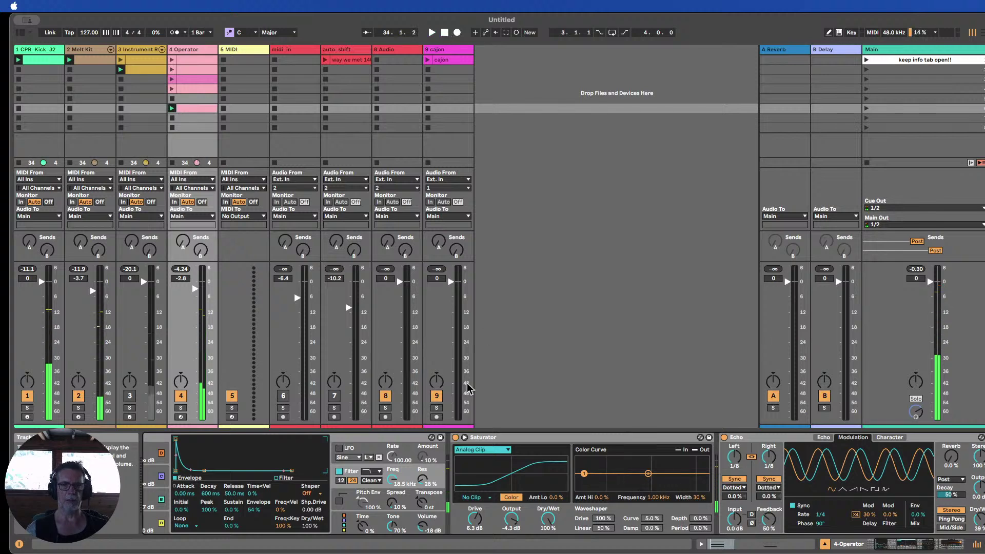
click(431, 33)
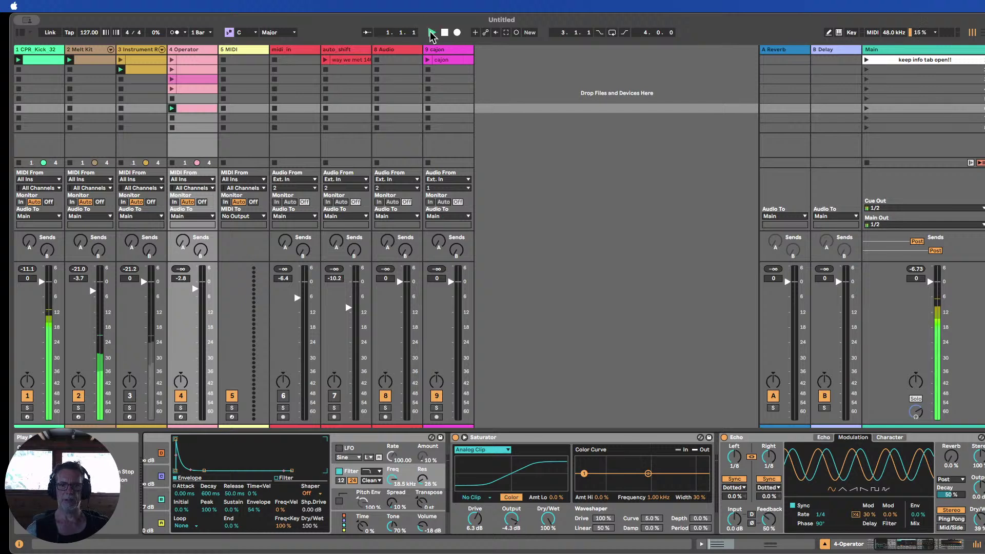
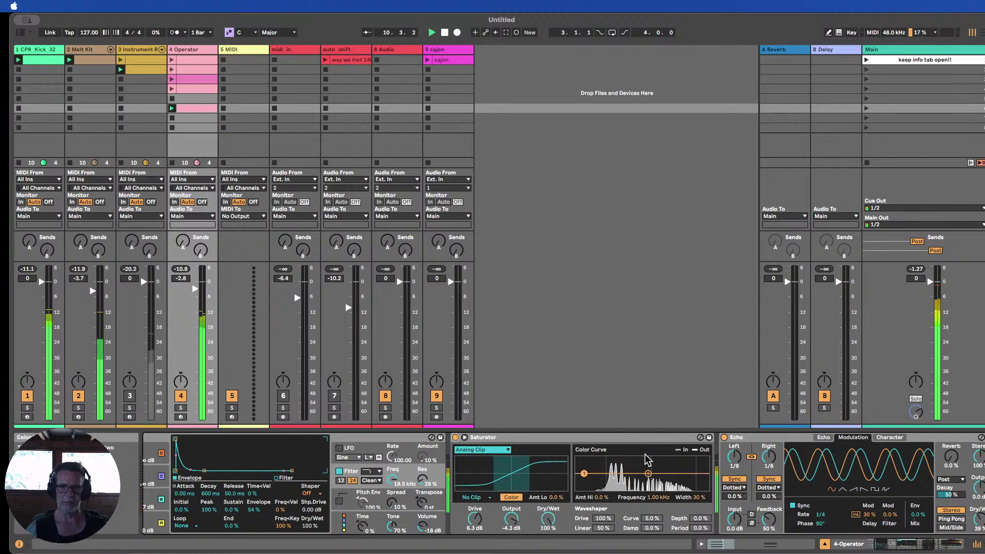
Switch the Saturator's Color filters off and on twice during playback, leaving them enabled, to hear the difference
click(510, 497)
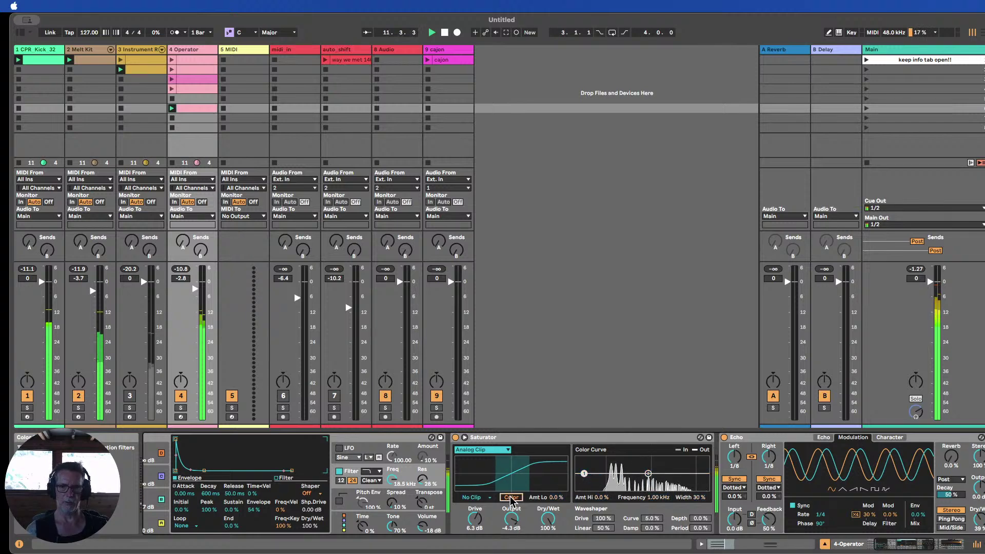
click(511, 498)
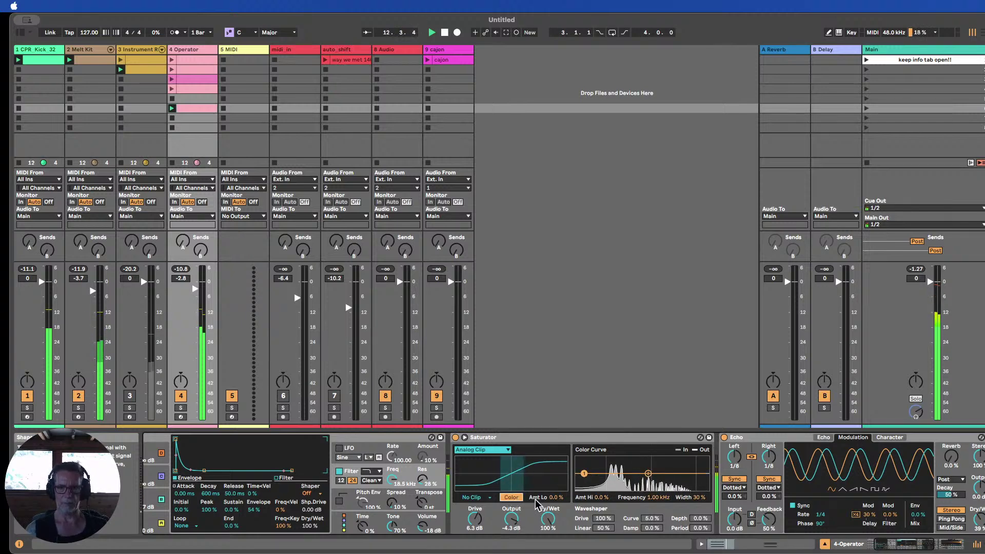
click(511, 497)
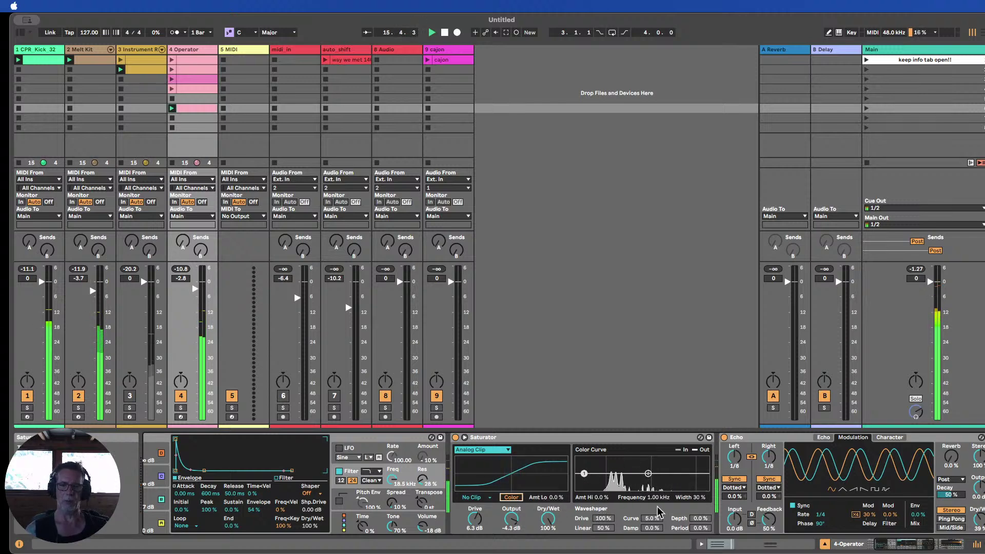
click(511, 498)
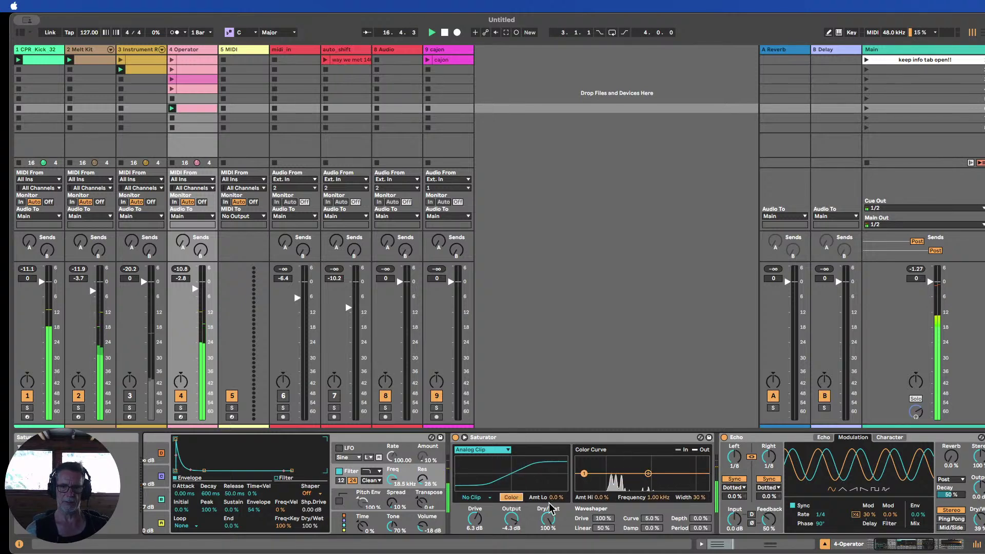
Try the Saturator's Amt Lo at -100% and 100%, and set it to 42%
drag(556, 498, 556, 533)
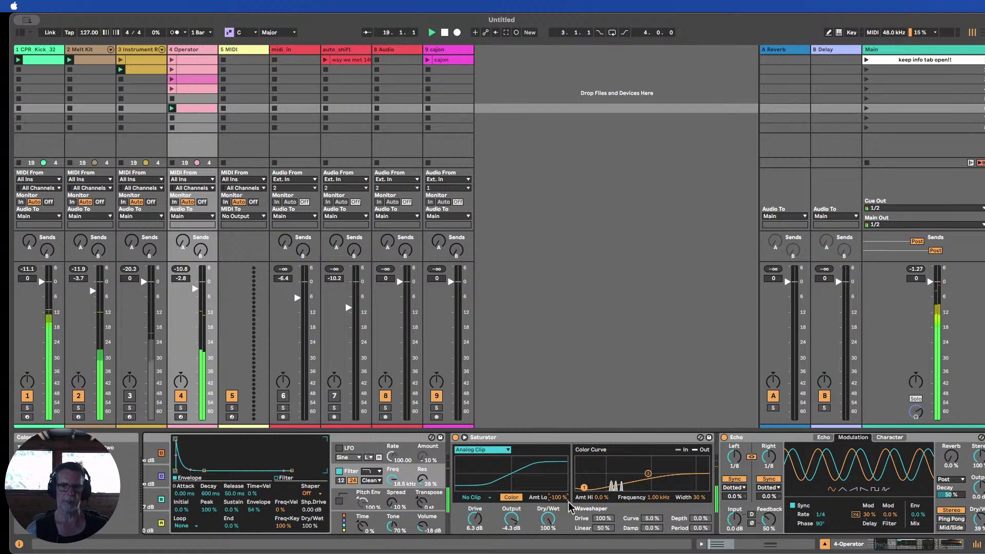
drag(569, 502, 569, 430)
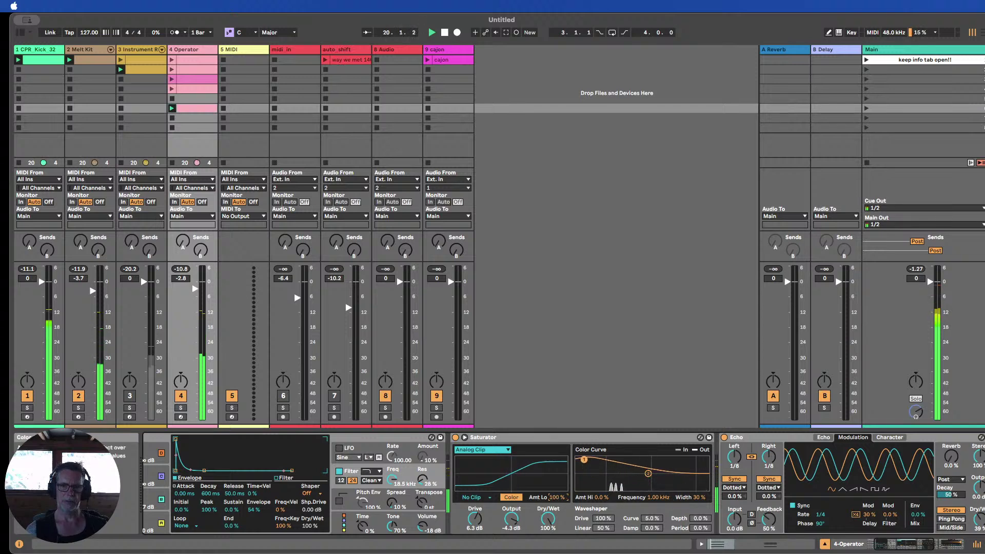
drag(559, 497, 559, 514)
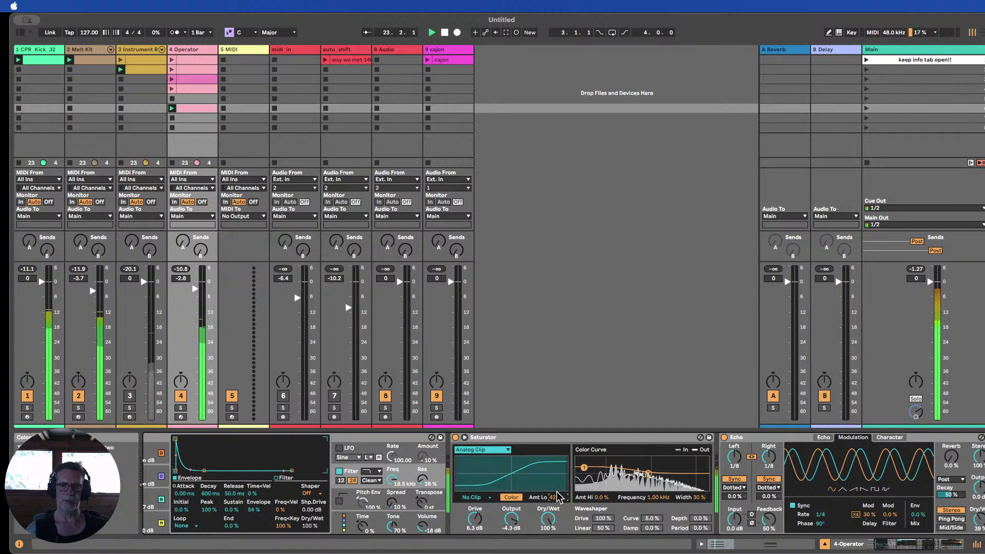
Try the Saturator's second color filter with Amt Hi at 100% and -77%, Frequency at 183 Hz and Width at 100%
drag(648, 497, 594, 471)
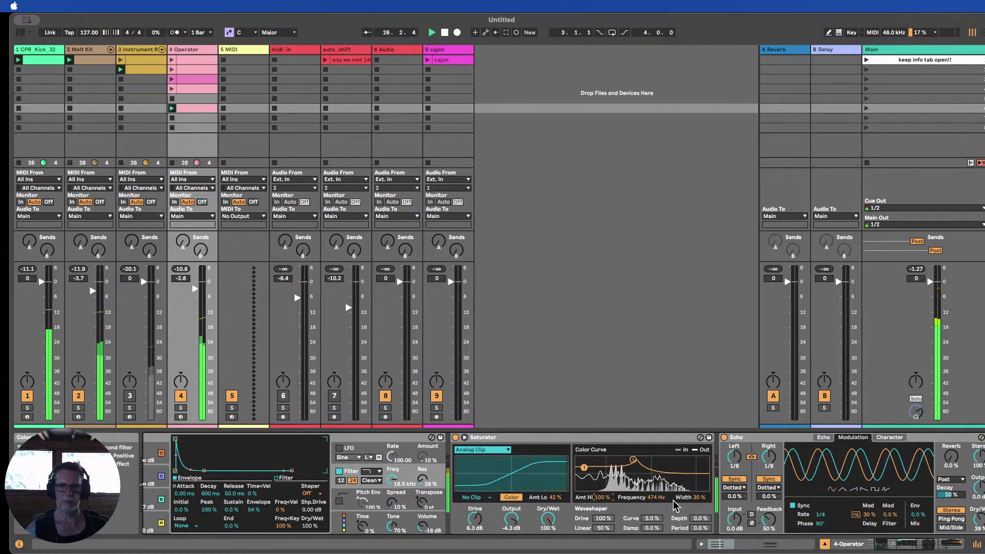
mouse_move(652, 497)
mouse_down()
mouse_move(652, 508)
mouse_move(662, 498)
mouse_up()
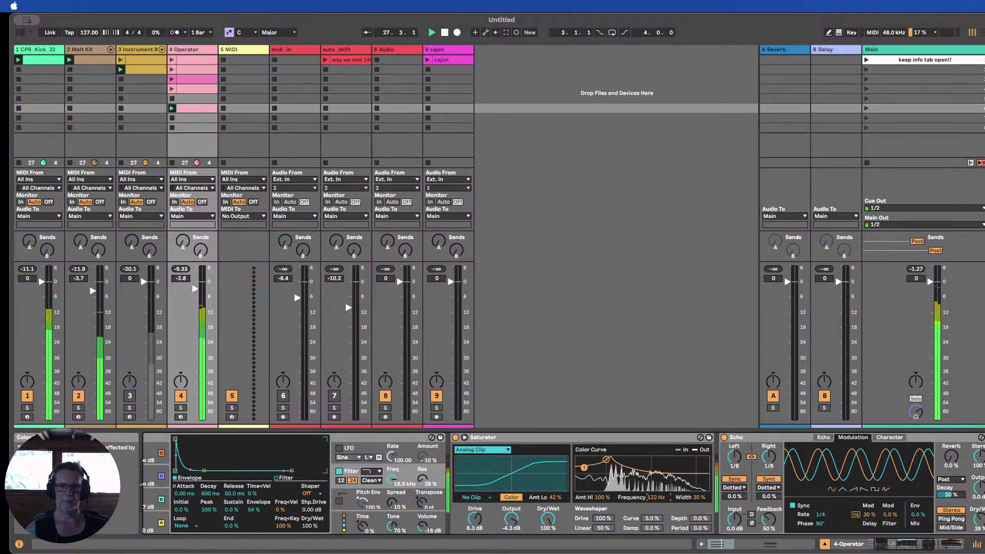
drag(601, 497, 601, 528)
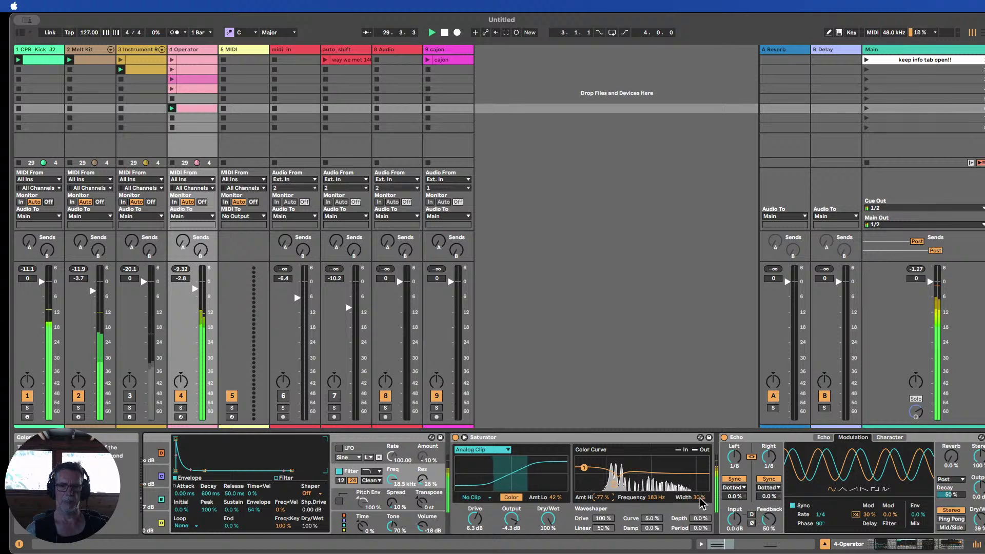
drag(700, 497, 700, 477)
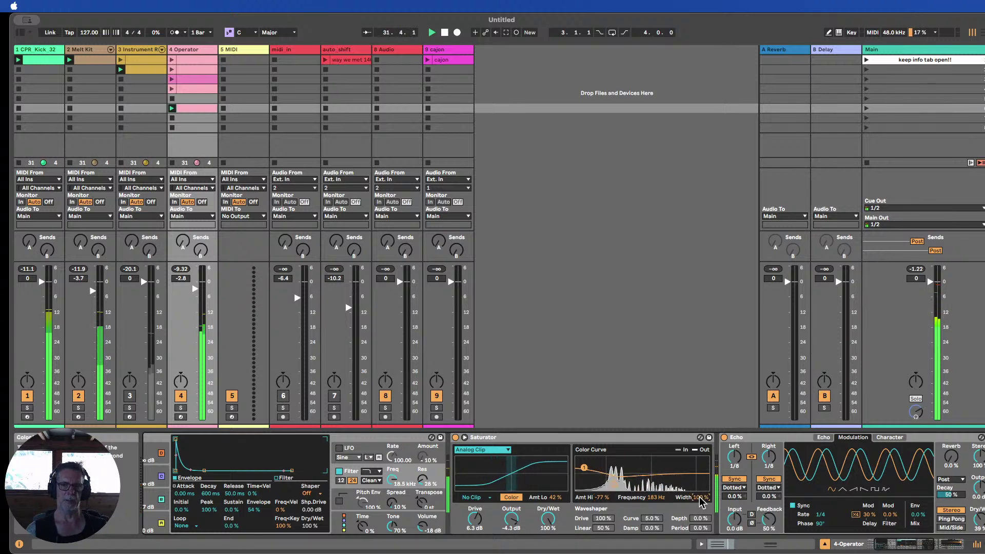
Reset the color filters to Amt Lo 0.0%, Amt Hi 0.0%, Frequency 1.00 kHz and Width 30%
drag(601, 497, 601, 480)
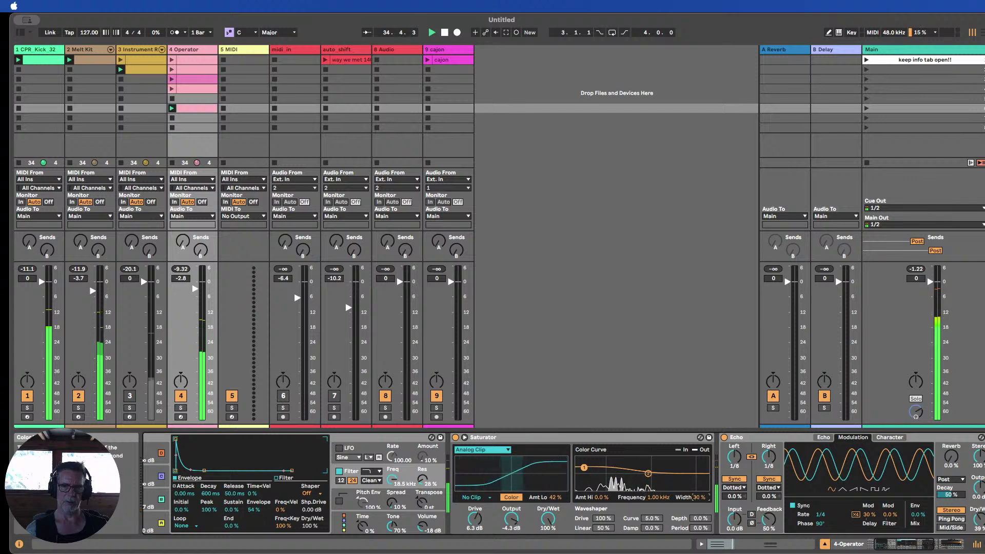
click(609, 498)
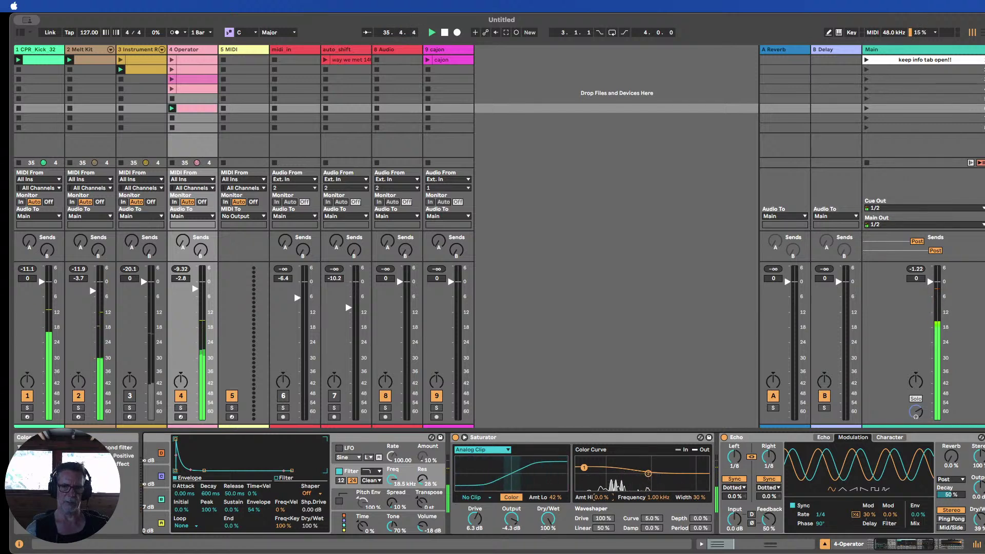
drag(554, 497, 554, 507)
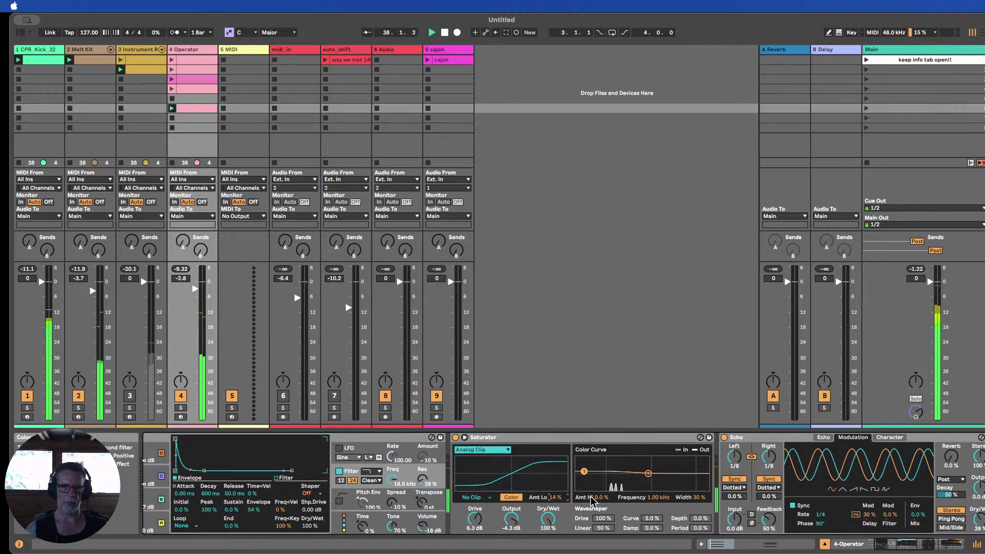
key(Down)
key(Down)
key(Down)
key(Down)
key(Down)
key(Down)
key(Down)
key(Down)
key(Down)
key(Down)
key(Down)
key(Down)
key(Down)
key(Down)
click(659, 496)
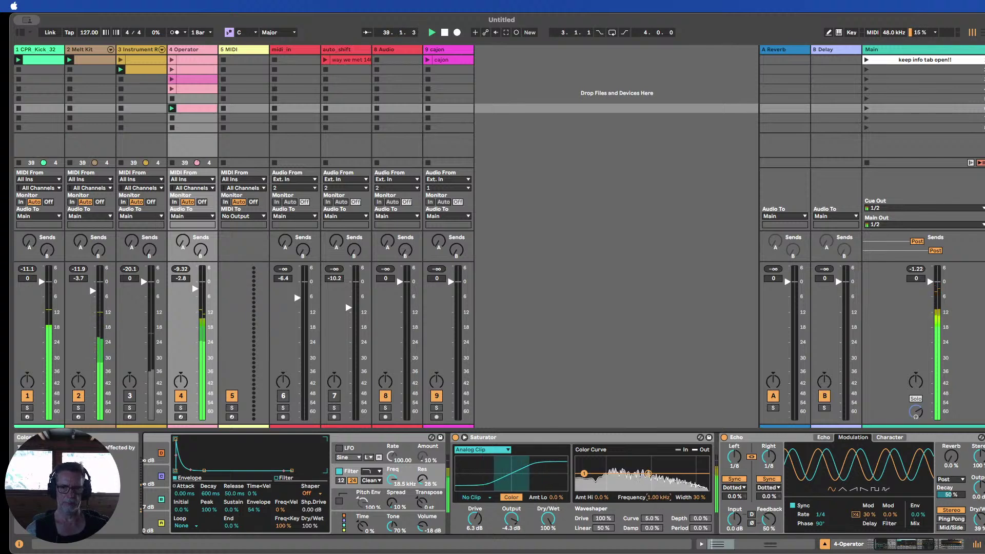
Set the second color filter to Amt Hi 53%, Frequency 1.06 kHz and Width 20%, and compare it with Color switched off
drag(659, 497, 686, 500)
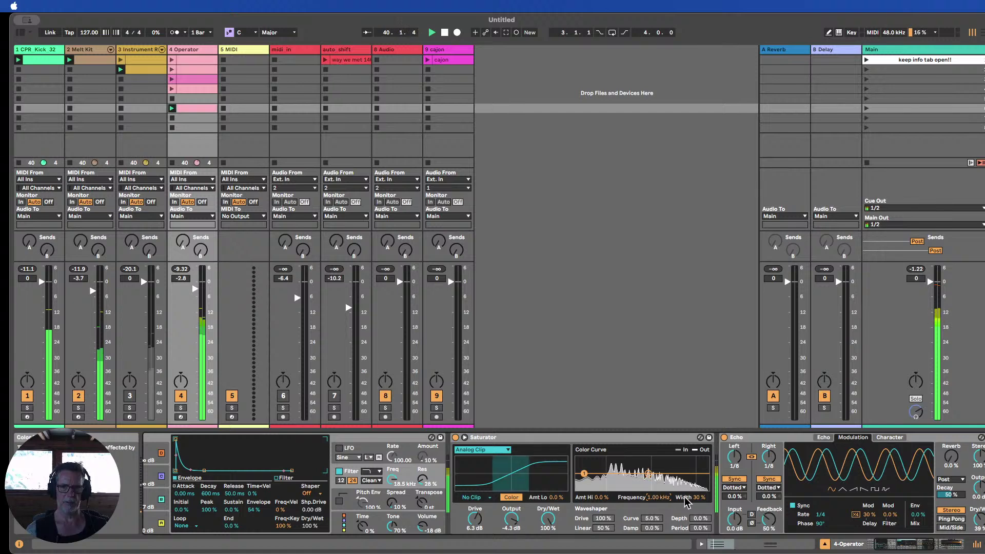
drag(597, 497, 598, 451)
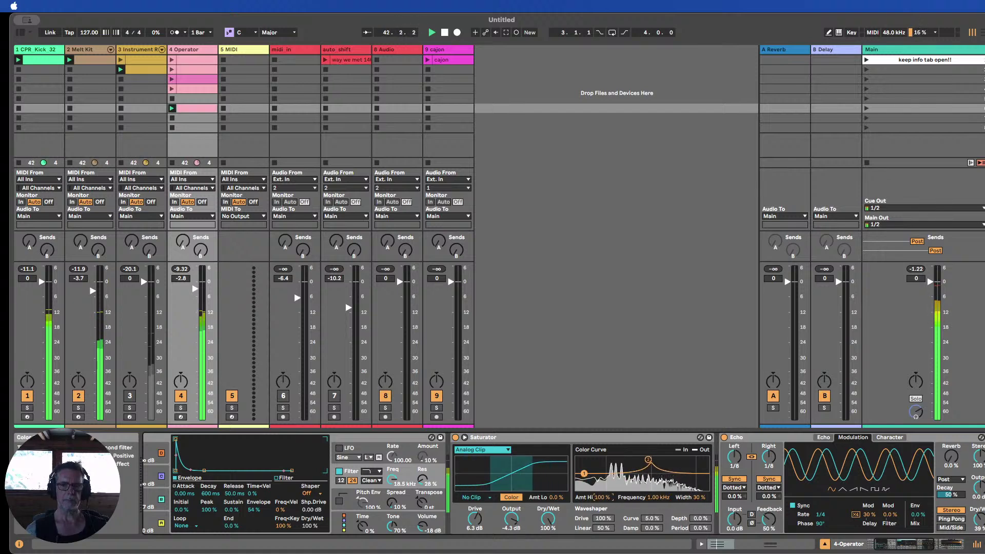
drag(663, 500, 663, 528)
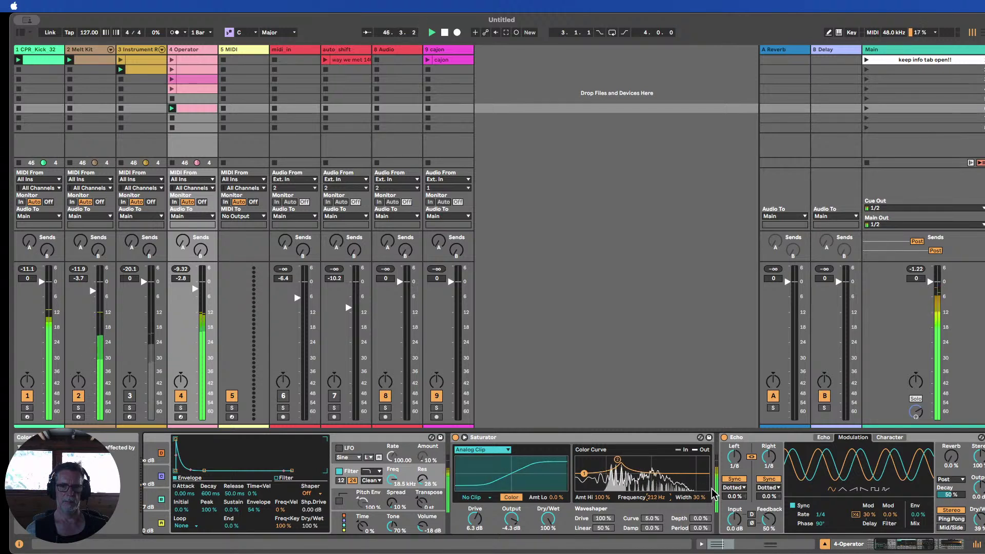
drag(692, 497, 600, 521)
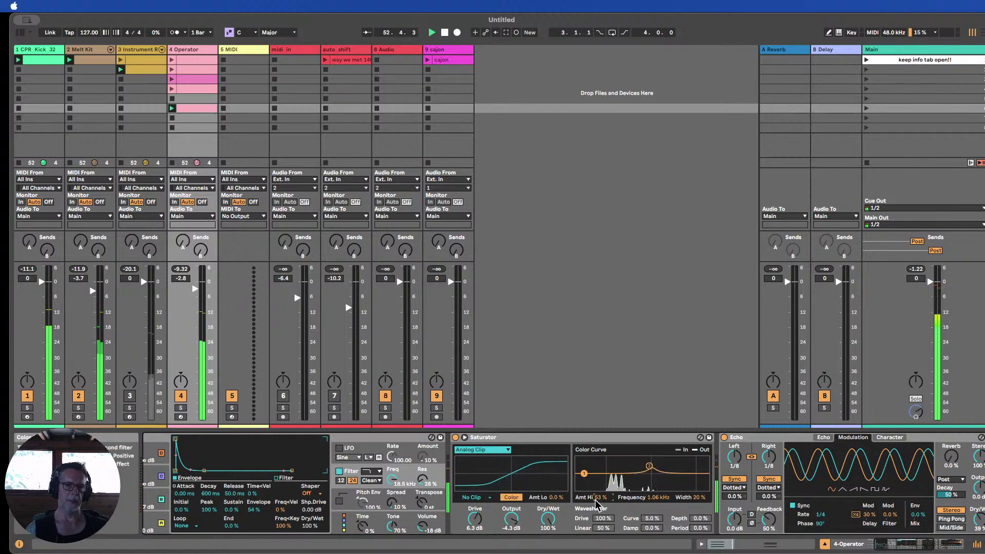
click(512, 498)
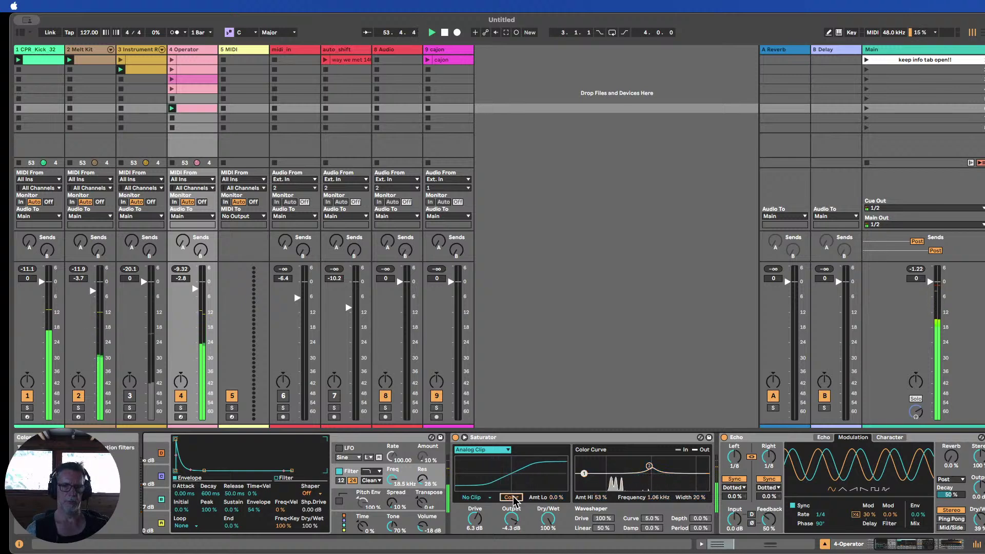
click(511, 497)
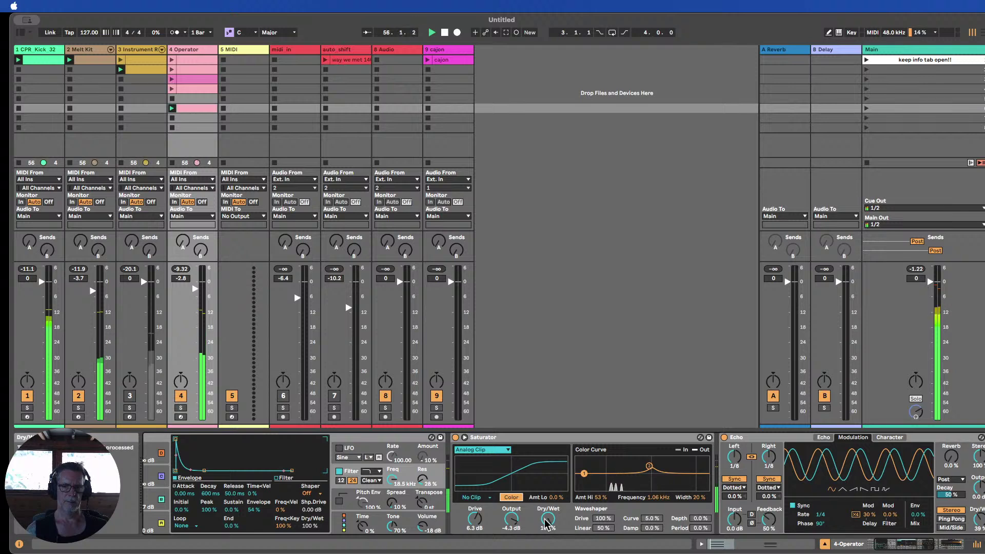
Audition the Soft Sine and Bass Shaper curves on the Saturator and settle on Soft Sine
click(483, 449)
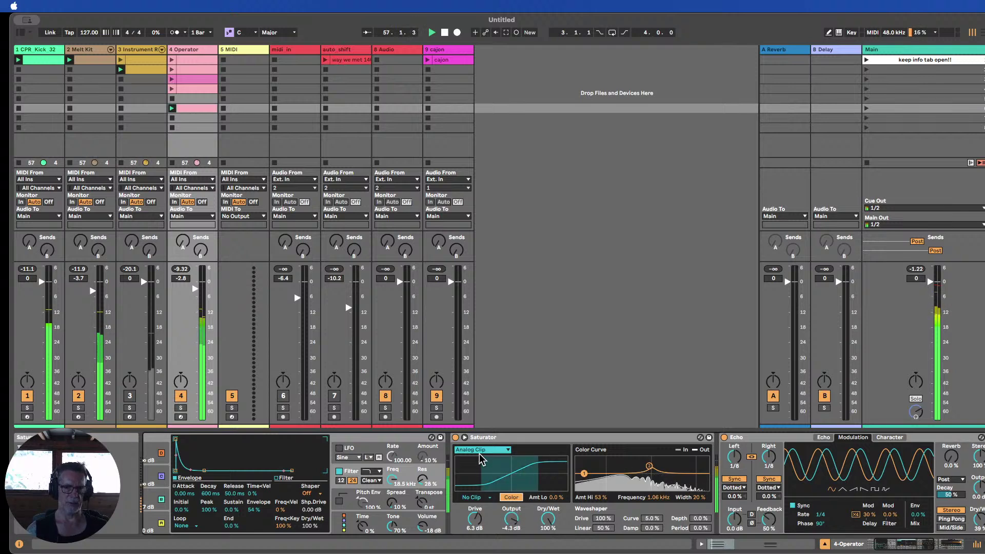
click(481, 460)
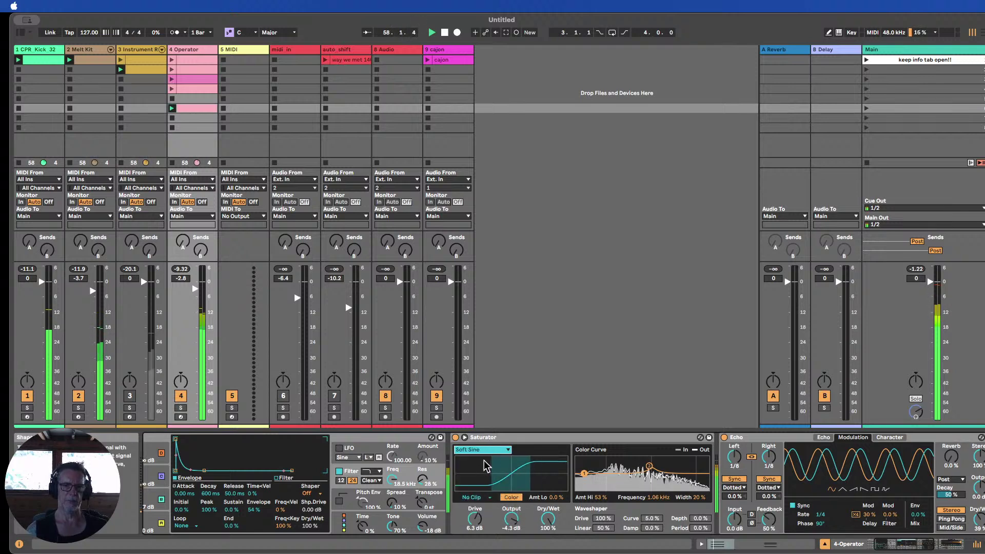
click(482, 449)
click(478, 474)
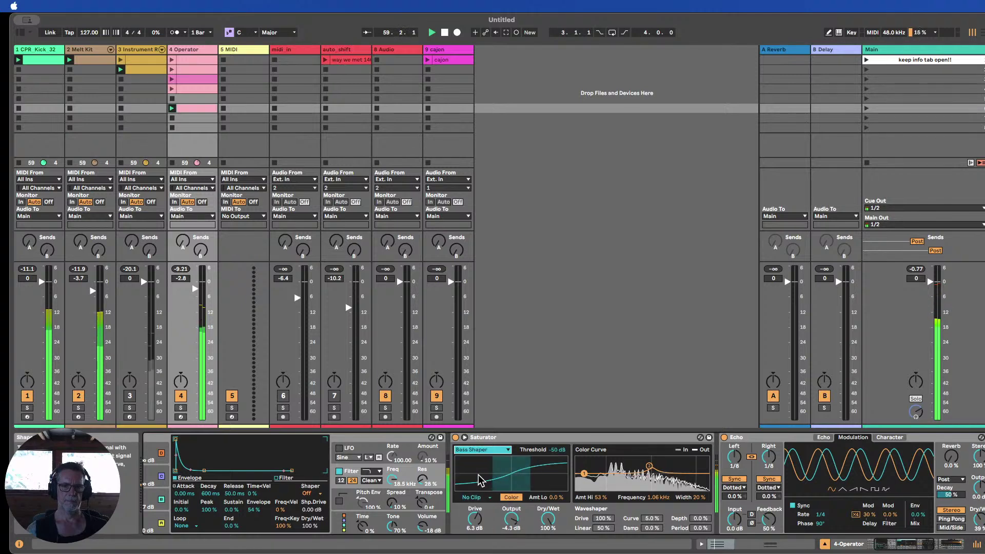
click(482, 450)
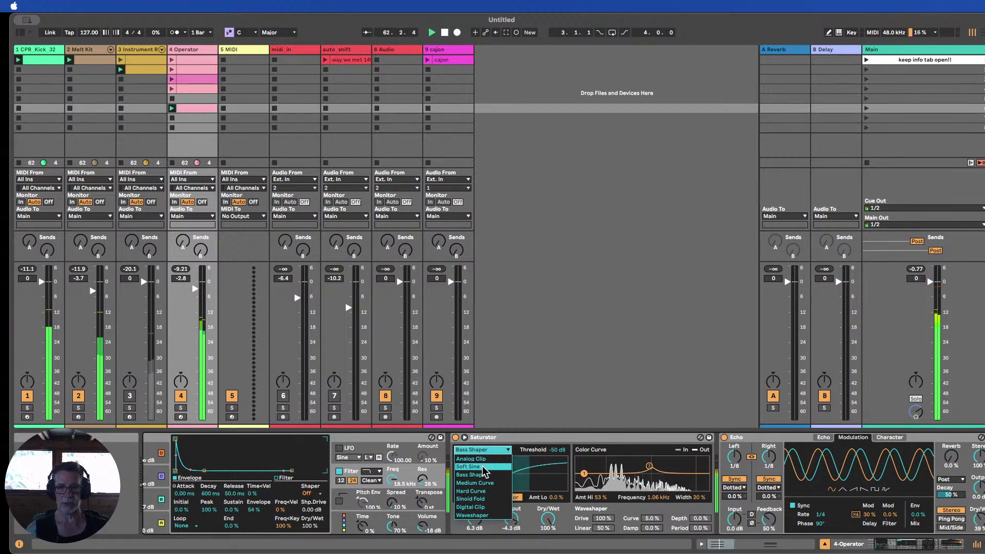
click(482, 467)
Try Soft Clip and settle on Hard Clip for the Saturator's output clipping, comparing the effect bypassed and active
click(477, 498)
click(474, 514)
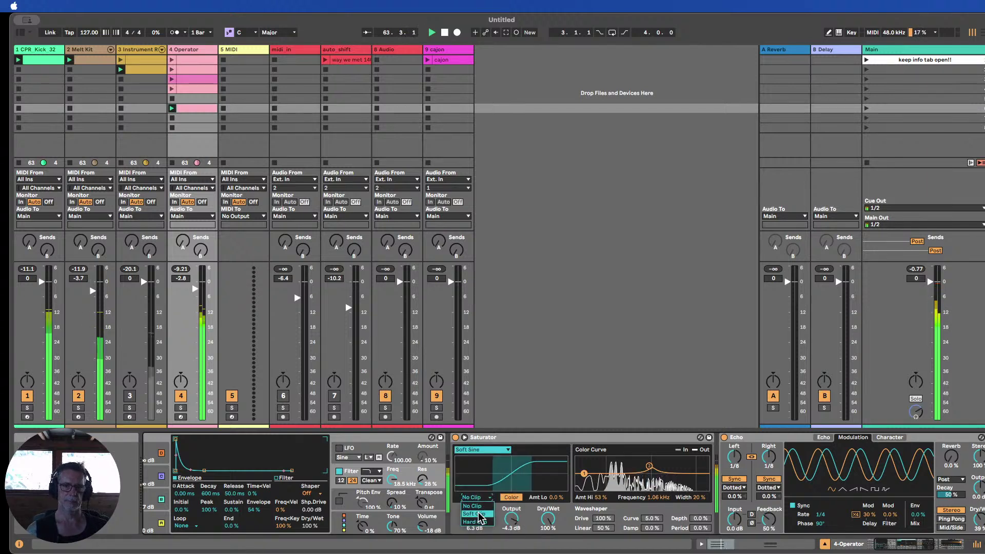
click(481, 498)
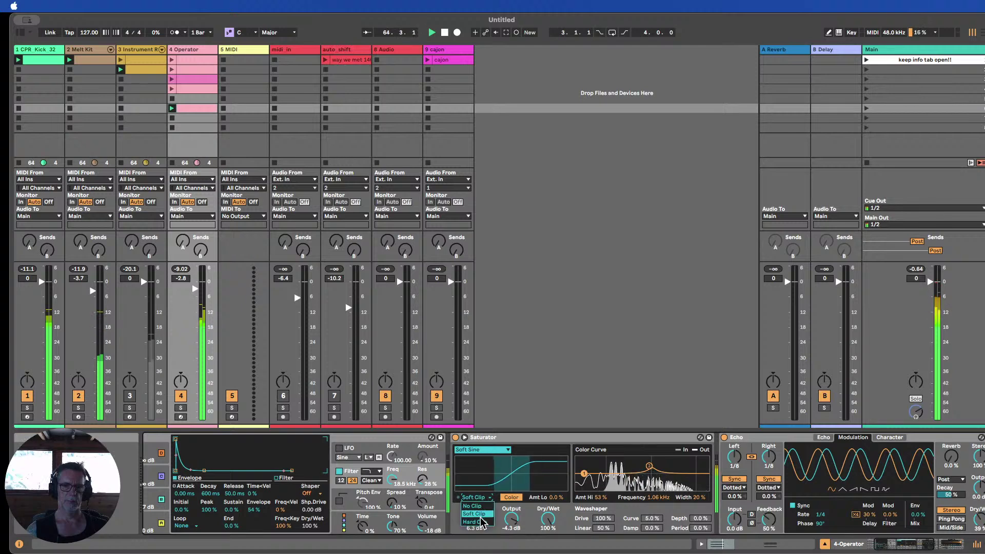
click(481, 522)
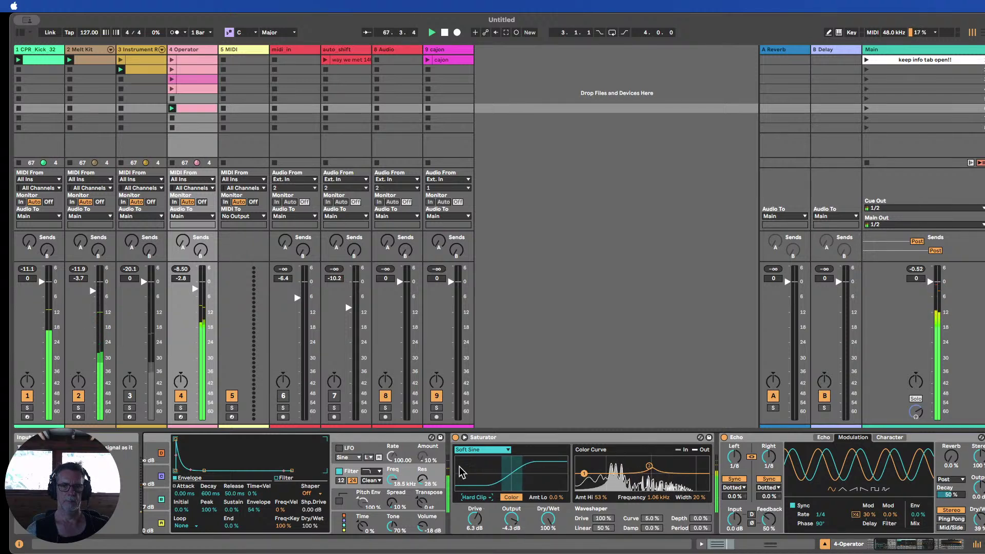
click(455, 437)
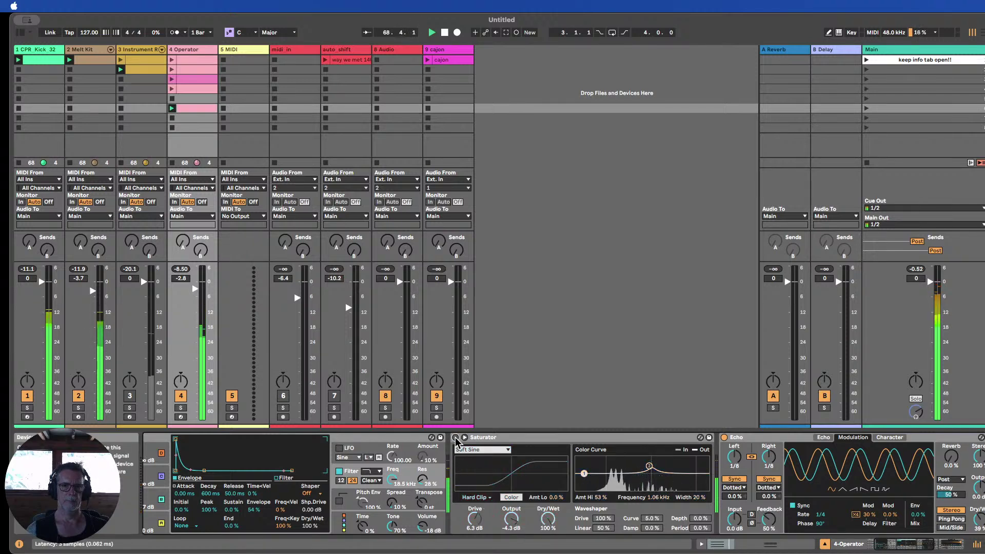
click(455, 438)
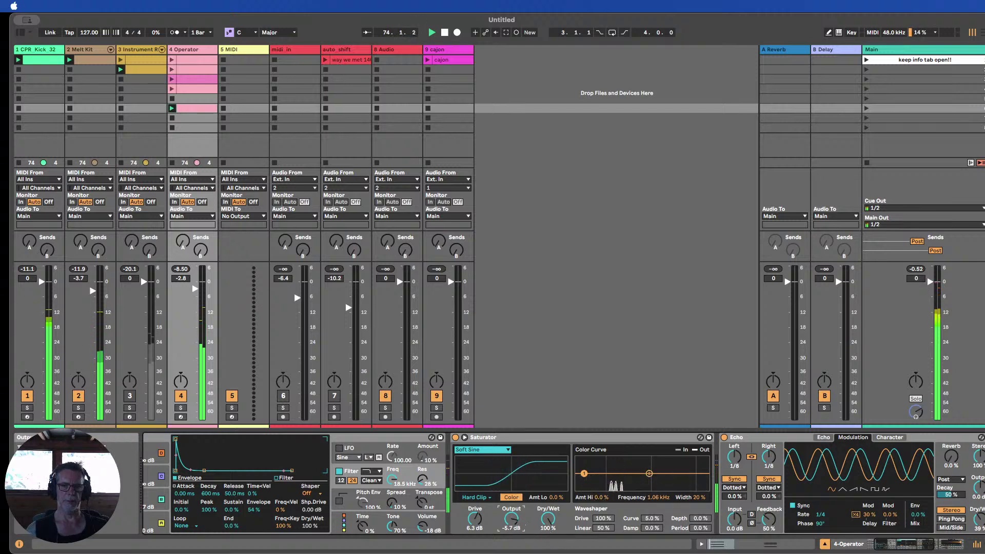
Compare the Operator chords with the Saturator bypassed and active, leaving the Soft Sine curve selected
click(455, 437)
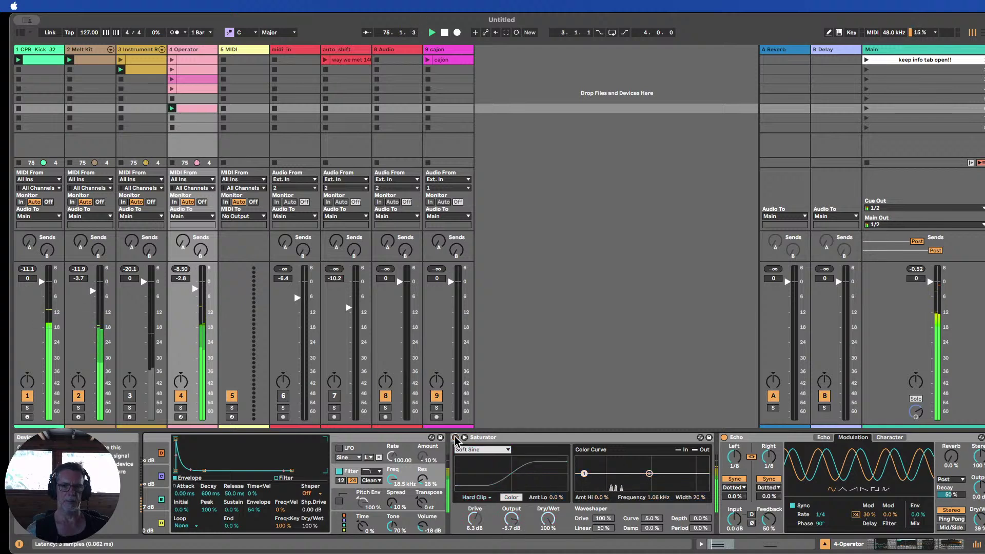
click(455, 438)
click(456, 449)
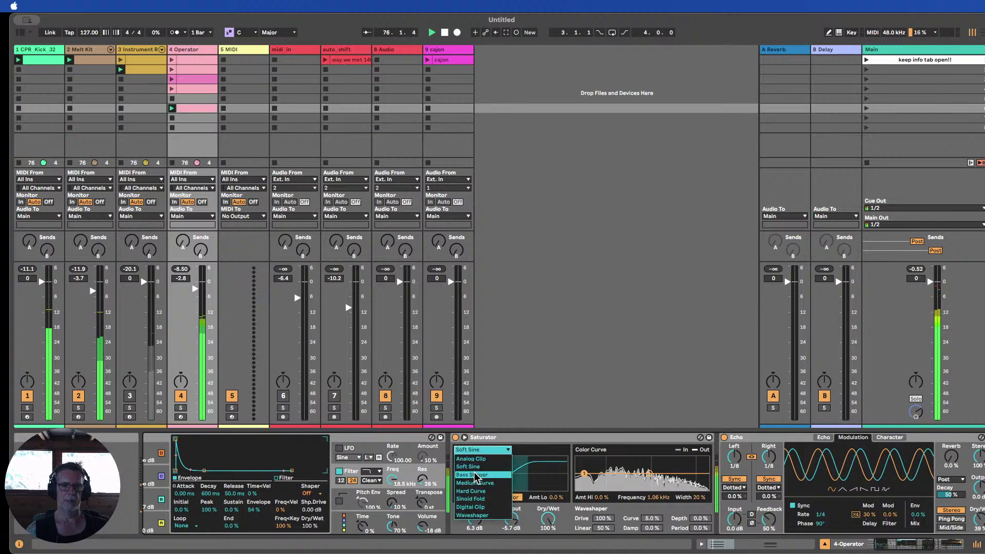
click(454, 440)
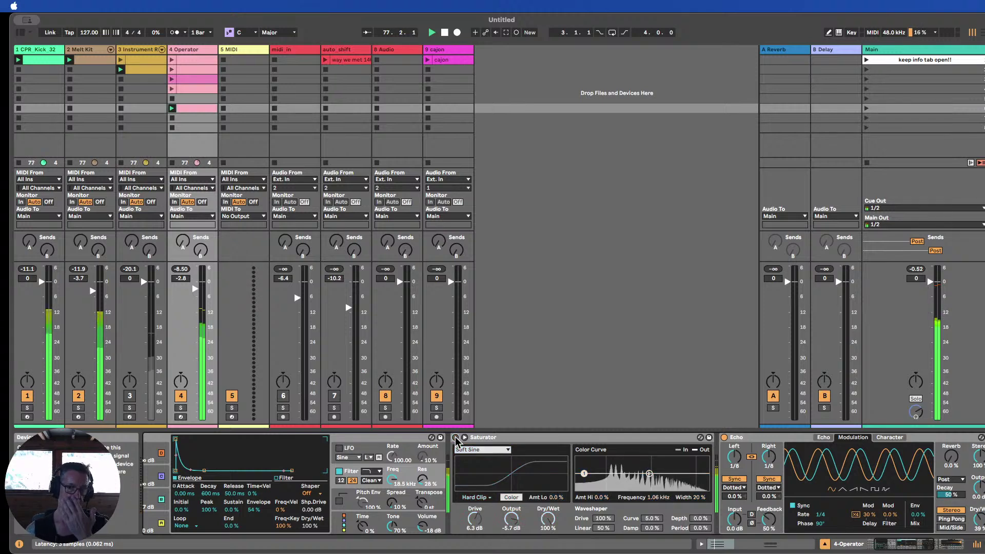
click(455, 437)
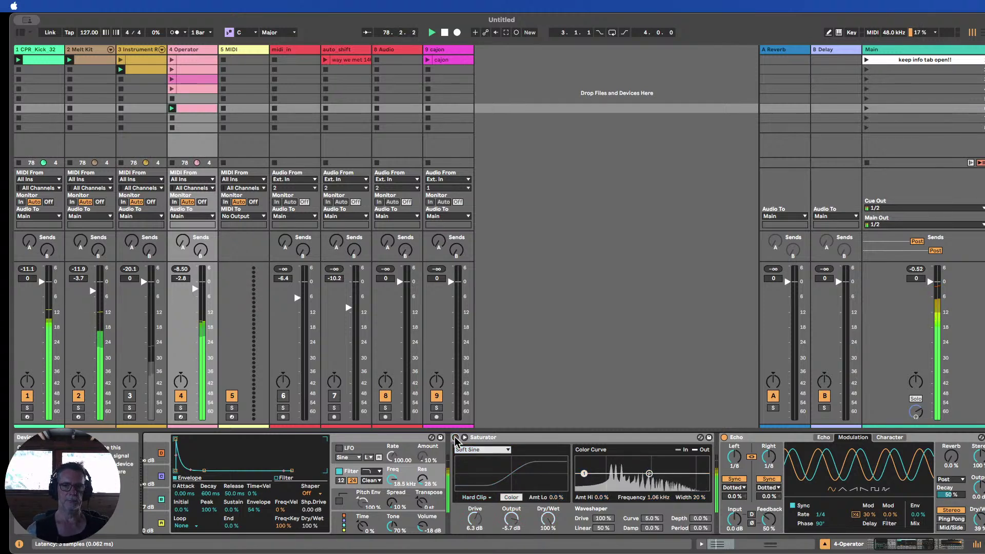
click(455, 437)
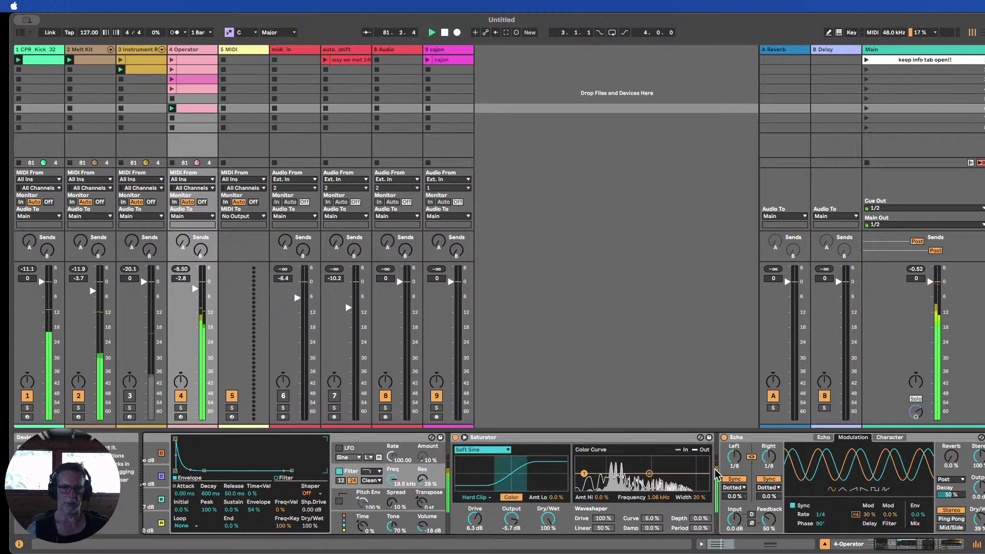
click(455, 437)
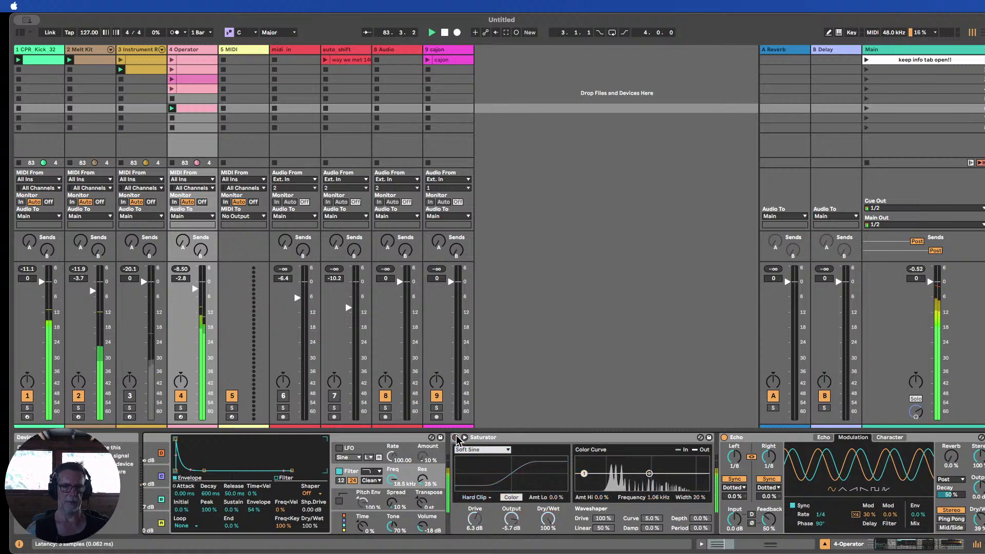
click(455, 438)
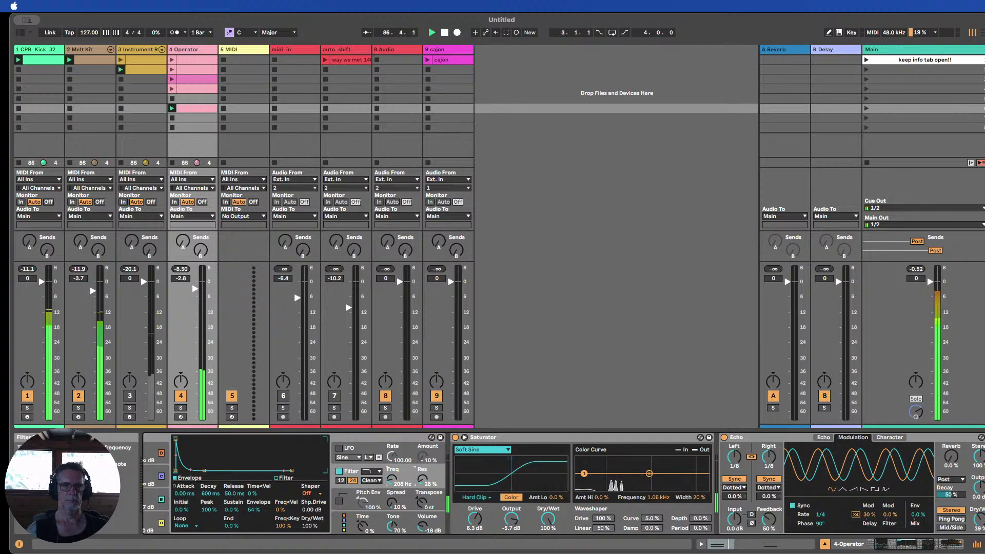
Sweep the Operator's filter frequency down and set it to 784 Hz
drag(391, 480, 386, 486)
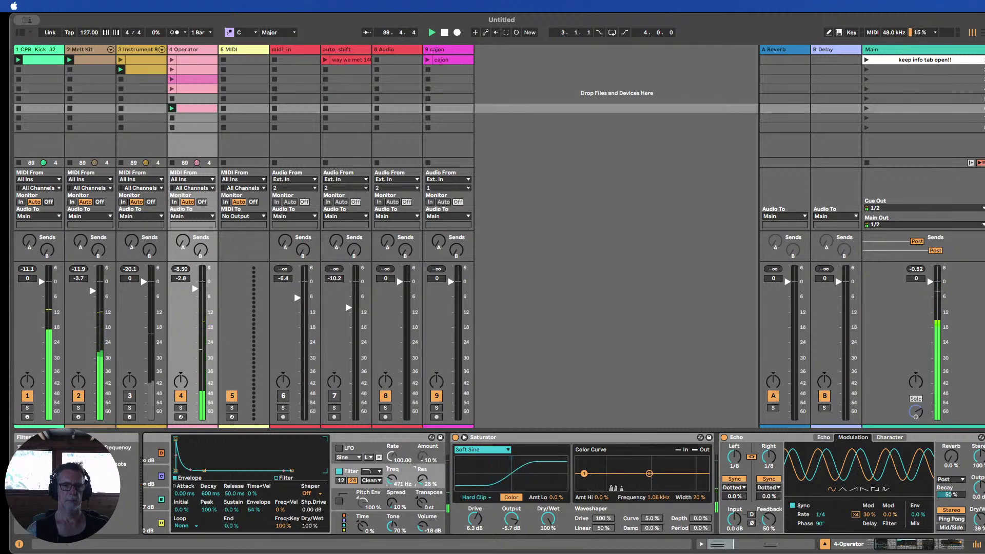
drag(391, 480, 392, 474)
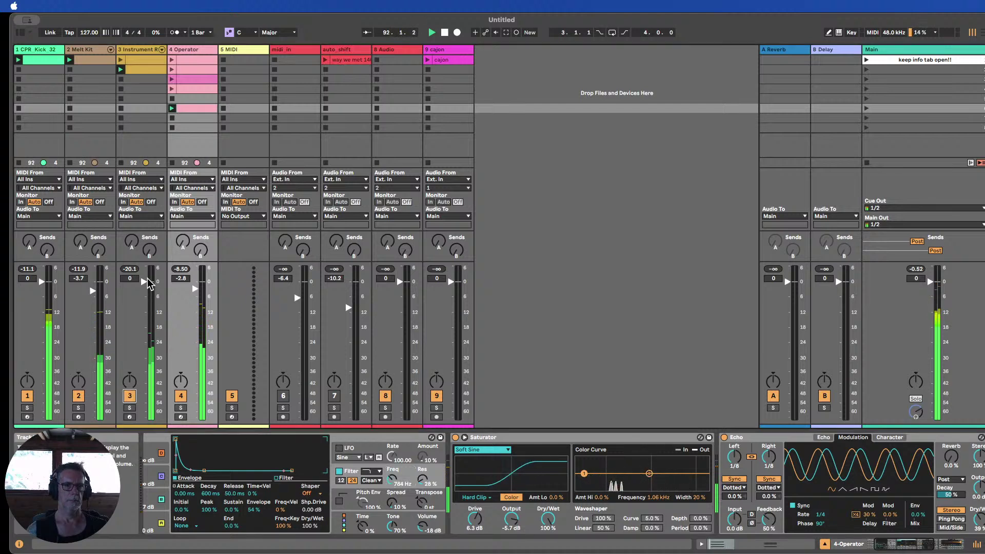
Lower the Instrument Rack track's volume to -2.2 dB and activate the rack's second cajon chain at 0.0 dB
drag(144, 282, 148, 289)
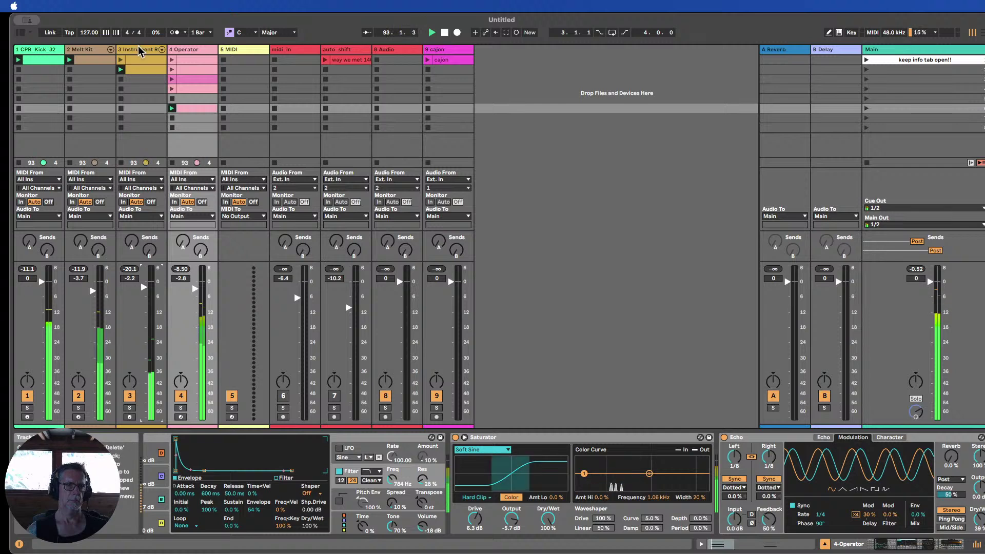
click(139, 49)
click(251, 473)
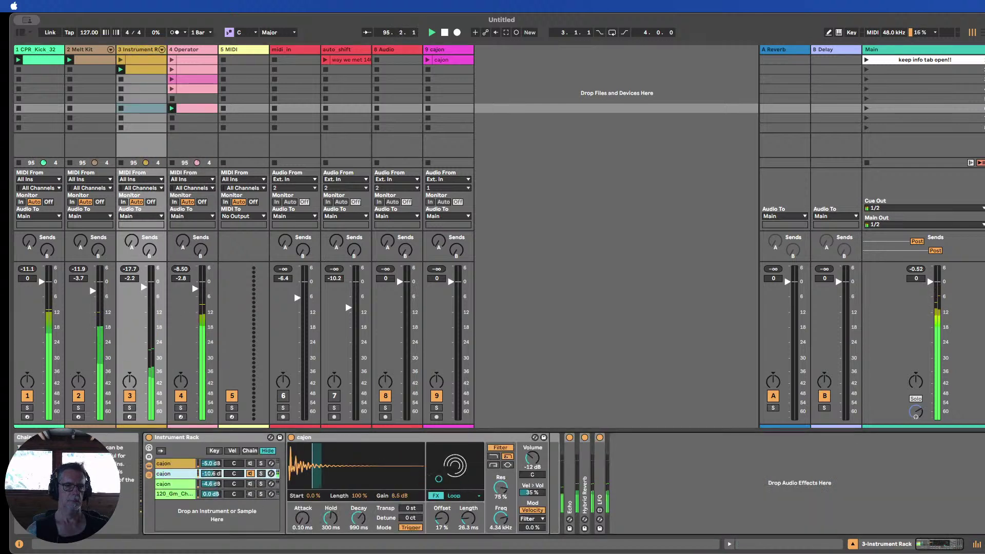
double_click(212, 475)
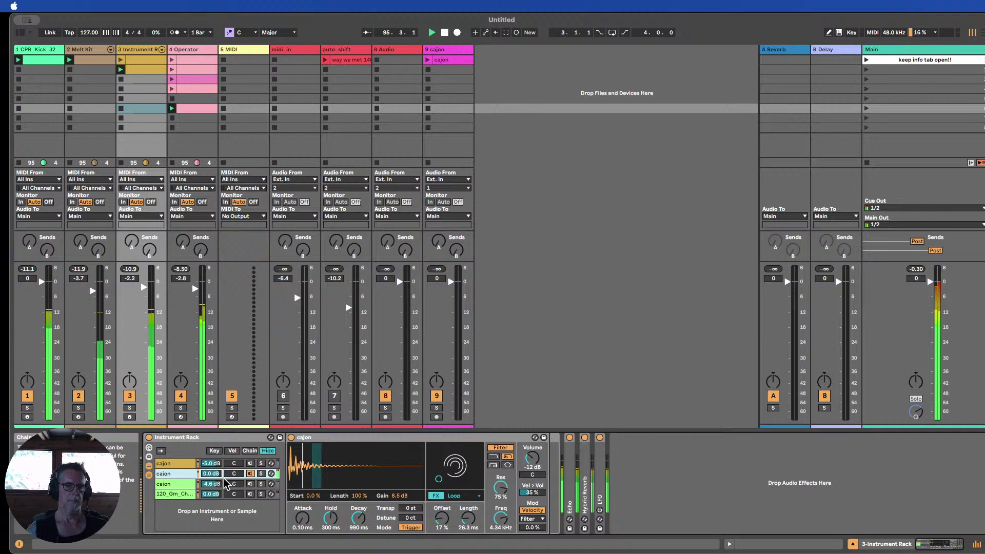
Audition the rack's first cajon chain at 0.0 dB and switch over to the third cajon chain
click(250, 464)
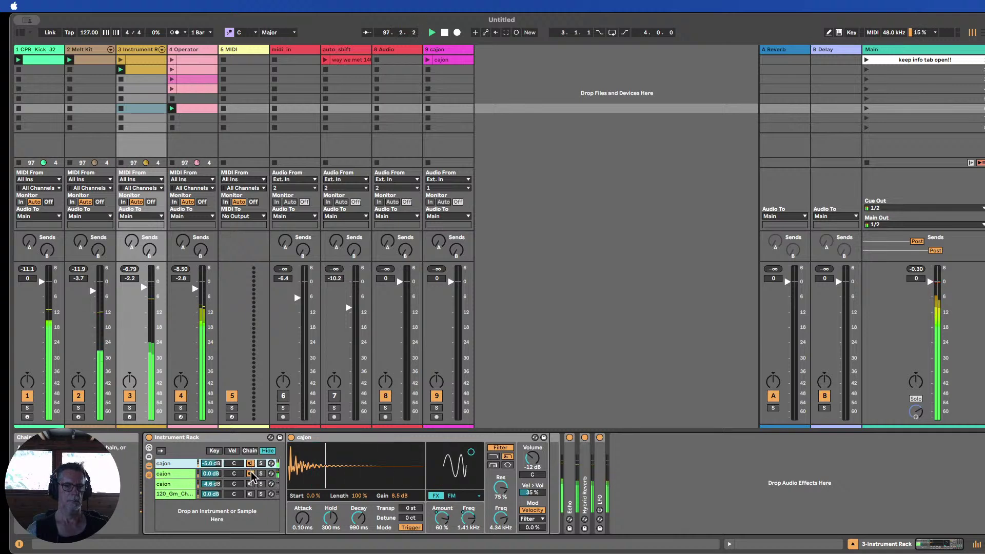
double_click(211, 463)
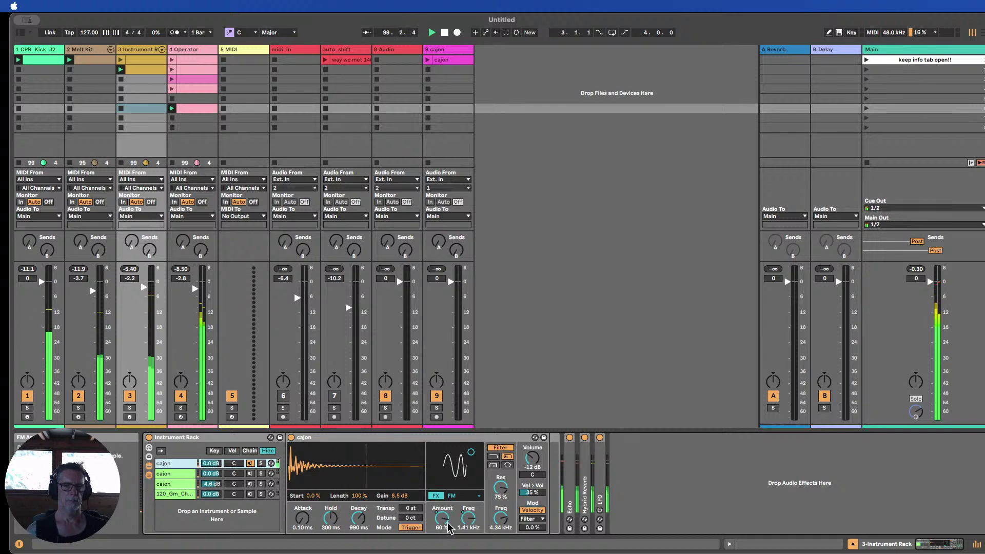
click(250, 484)
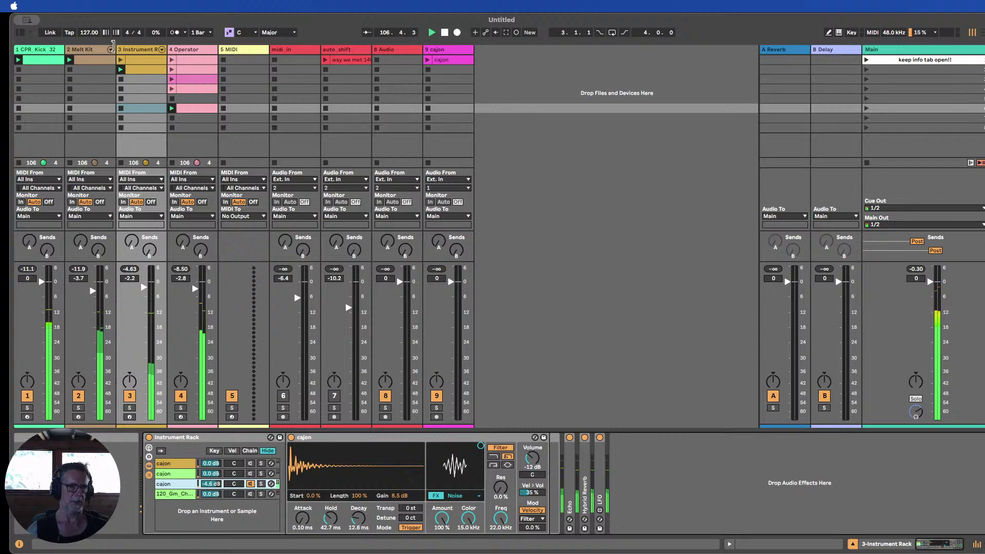
On the Operator track, audition the Saturator at Drive 13 dB with different outputs and settle on Drive 7.4 dB and Output -9.1 dB
click(188, 51)
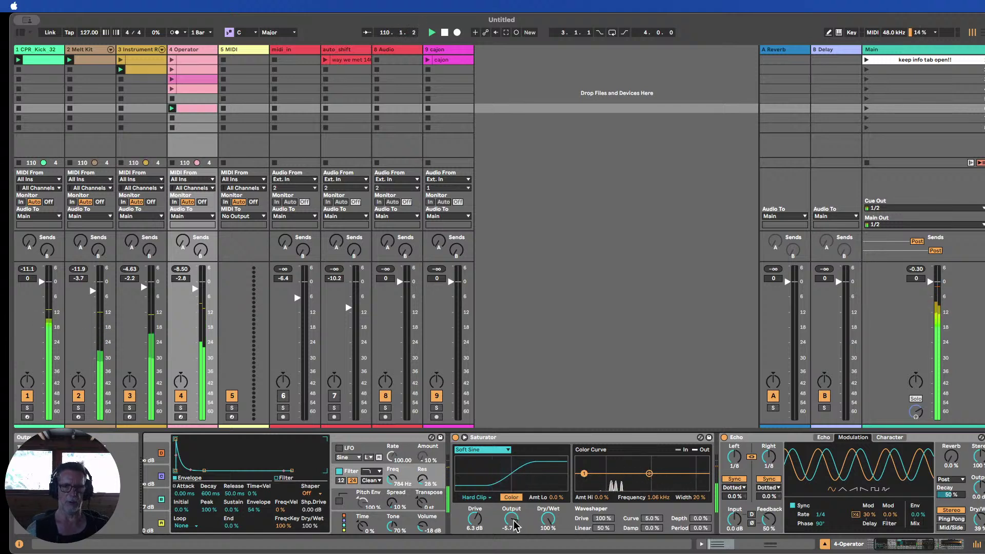
double_click(476, 515)
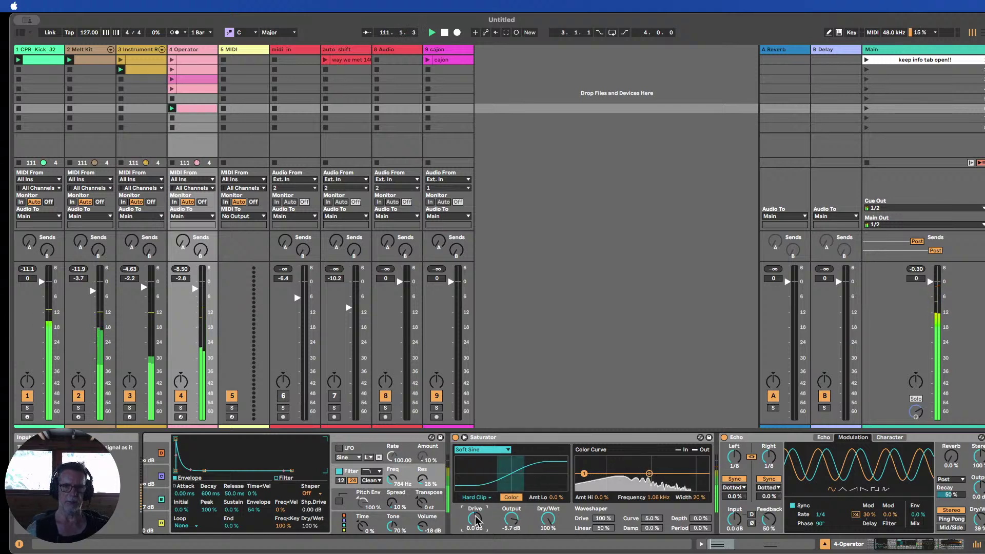
drag(511, 519, 475, 502)
double_click(519, 529)
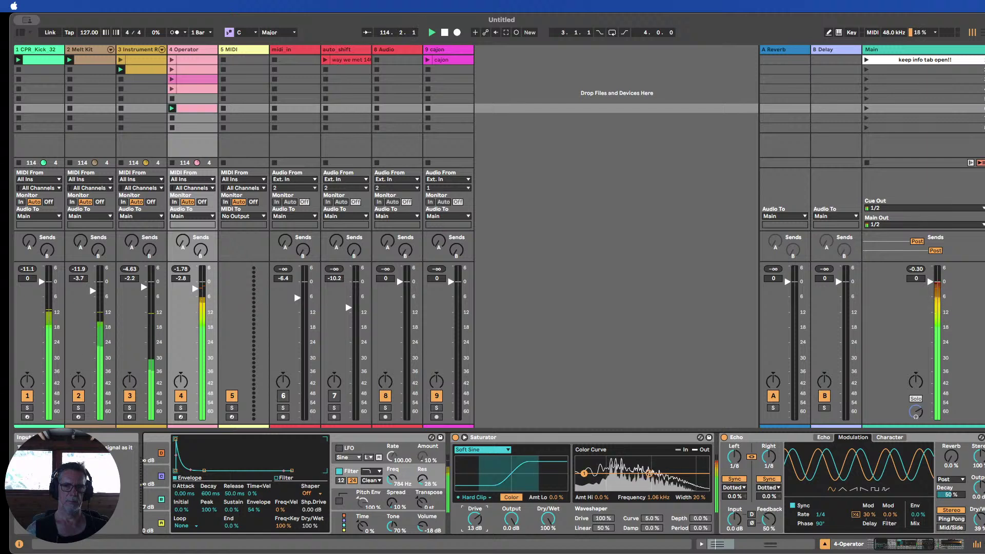
drag(512, 519, 511, 534)
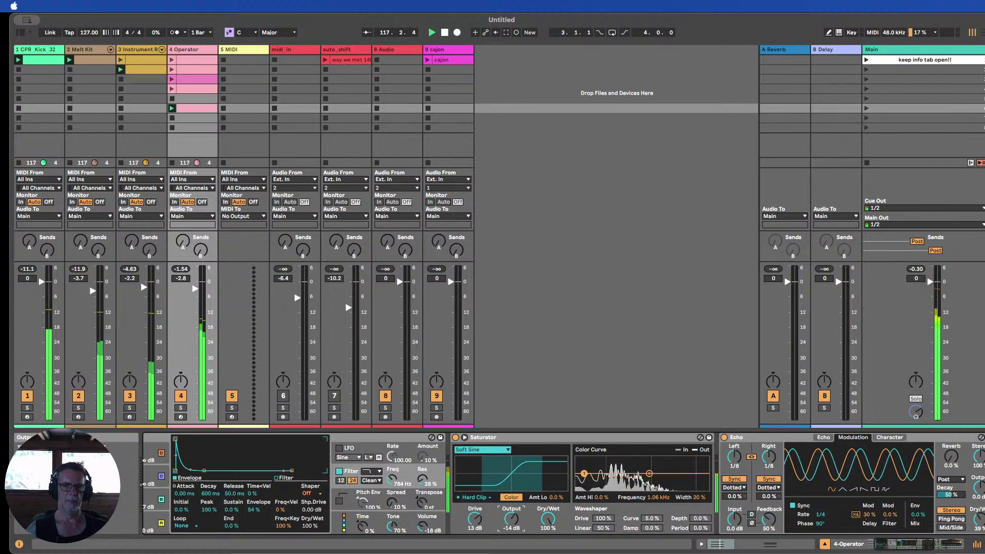
double_click(512, 522)
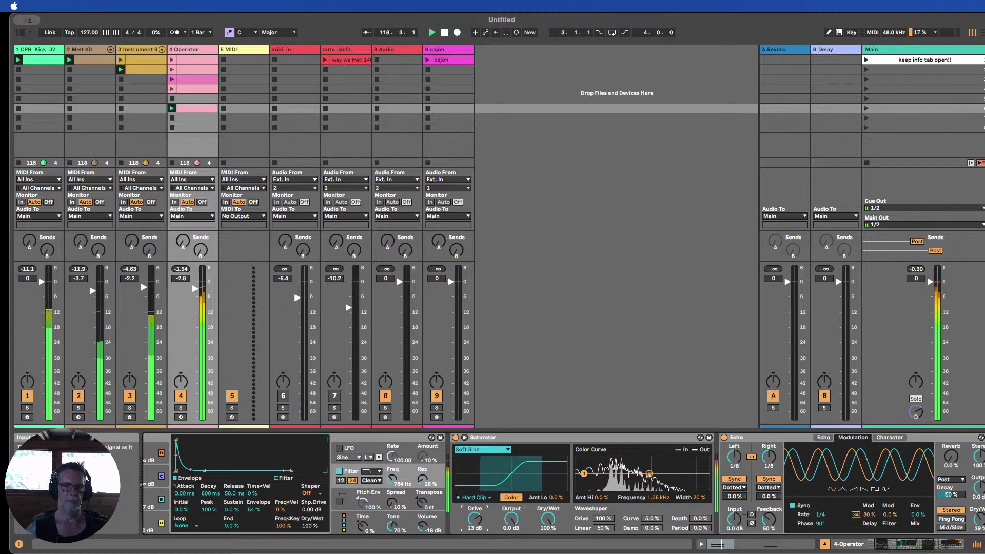
mouse_move(475, 519)
mouse_down()
mouse_move(474, 528)
mouse_move(511, 534)
mouse_up()
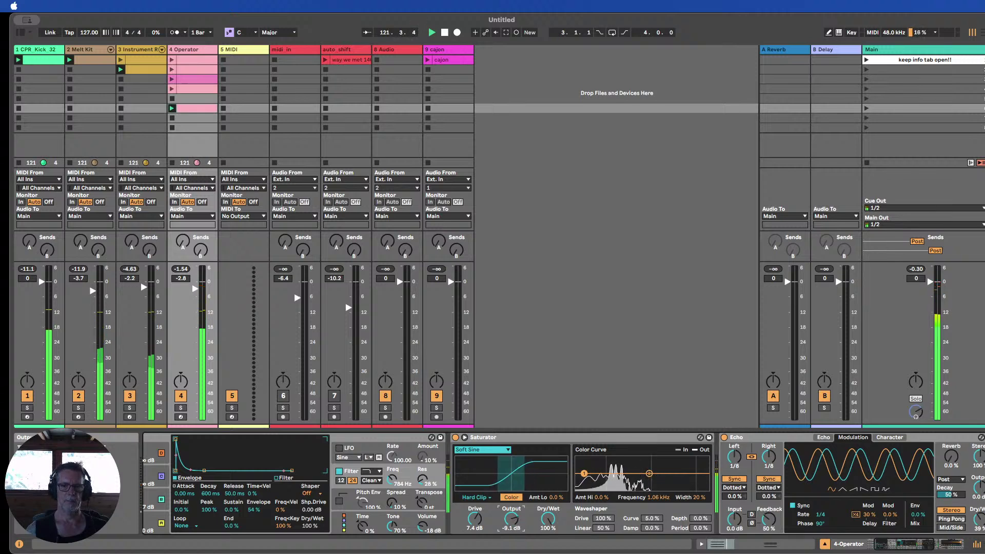
Set the Saturator's Drive to 8.6 dB and Output to -8.9 dB, and its second color filter to Amt Hi 80% and Frequency 223 Hz
click(474, 519)
drag(474, 519, 474, 513)
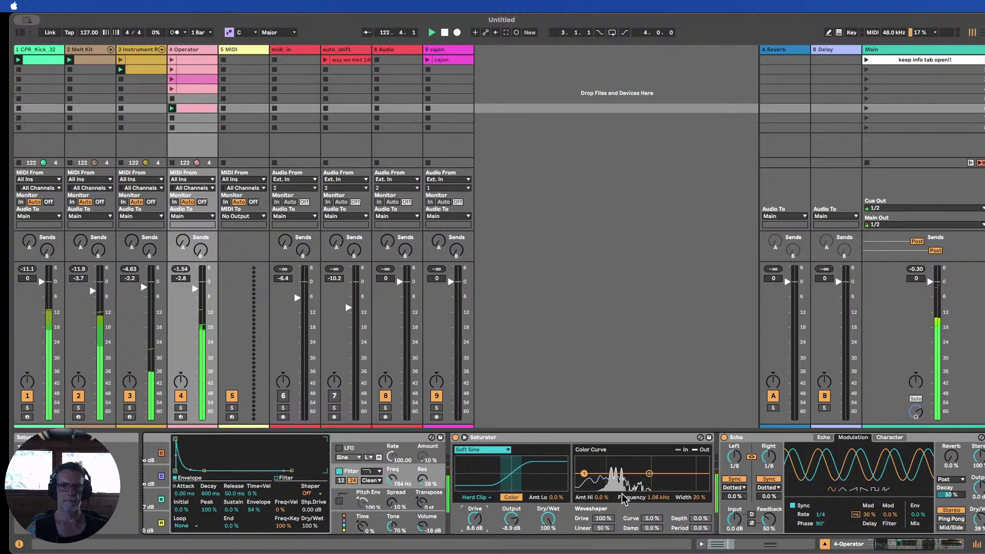
drag(598, 497, 647, 496)
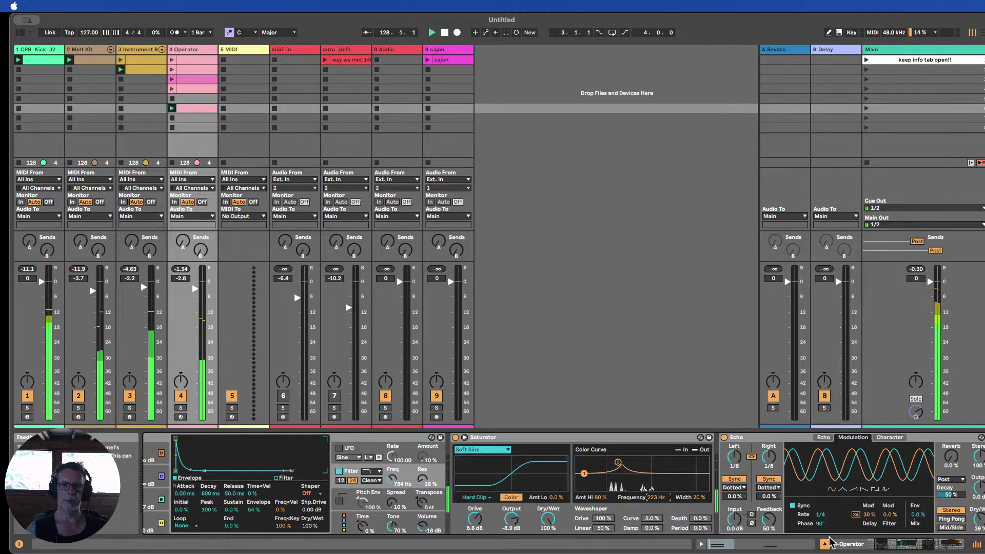
Fold the Echo and Hybrid Reverb devices and move the Saturator to the end of the Operator track's chain
scroll(904, 536, right, 5)
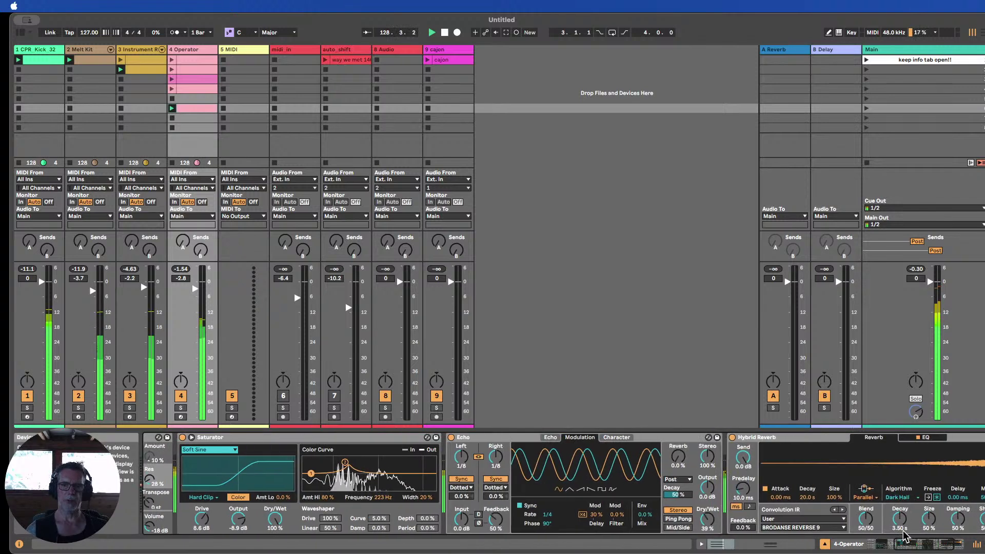
double_click(772, 437)
double_click(496, 439)
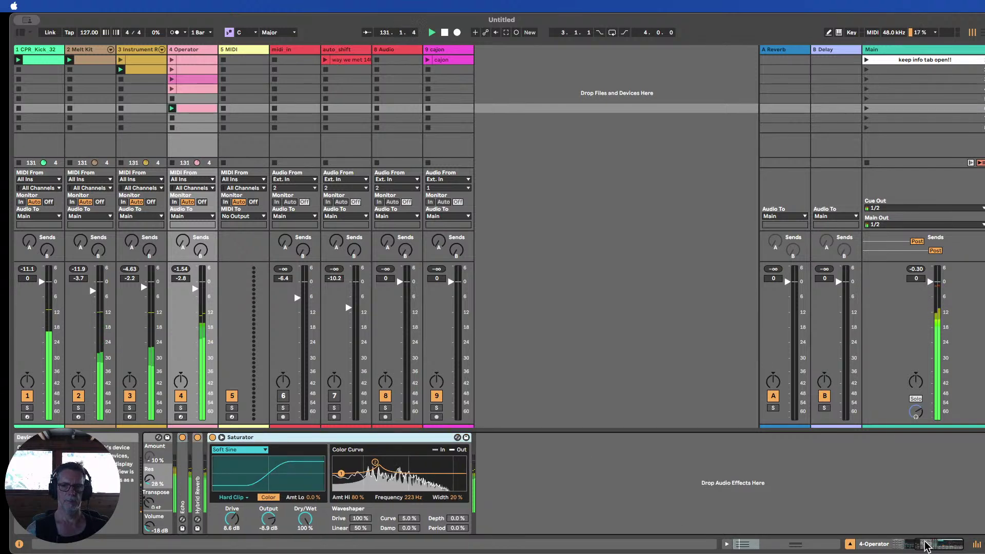
scroll(572, 539, left, 2)
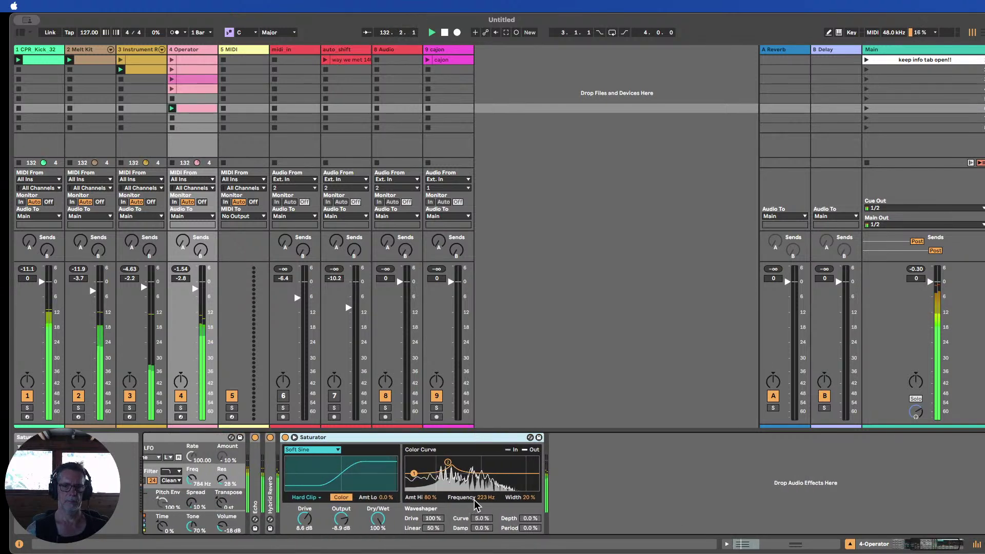
Set the Saturator's second color filter to Frequency 957 Hz, Width 93% and Amt Hi 44%
drag(477, 497, 477, 477)
scroll(528, 497, up, 10)
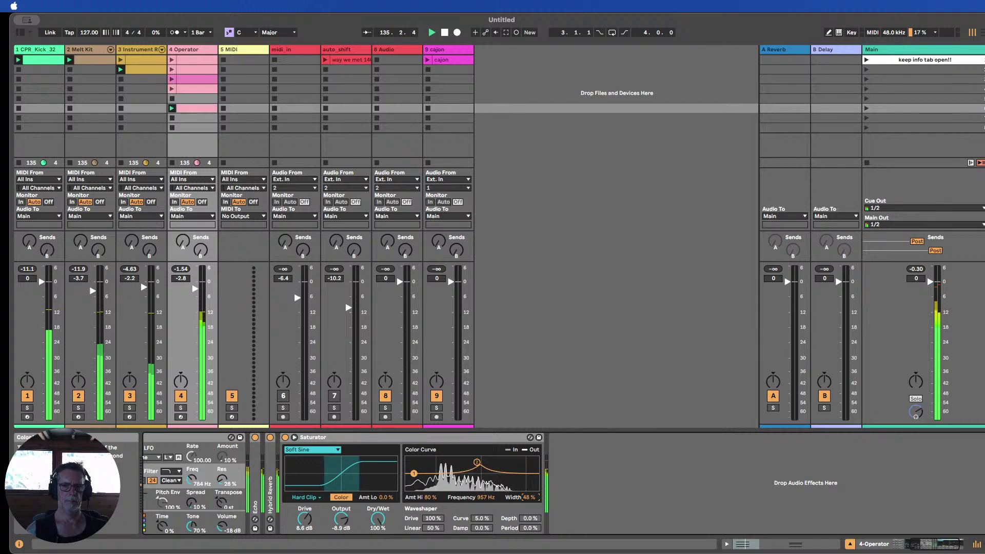
scroll(423, 500, down, 10)
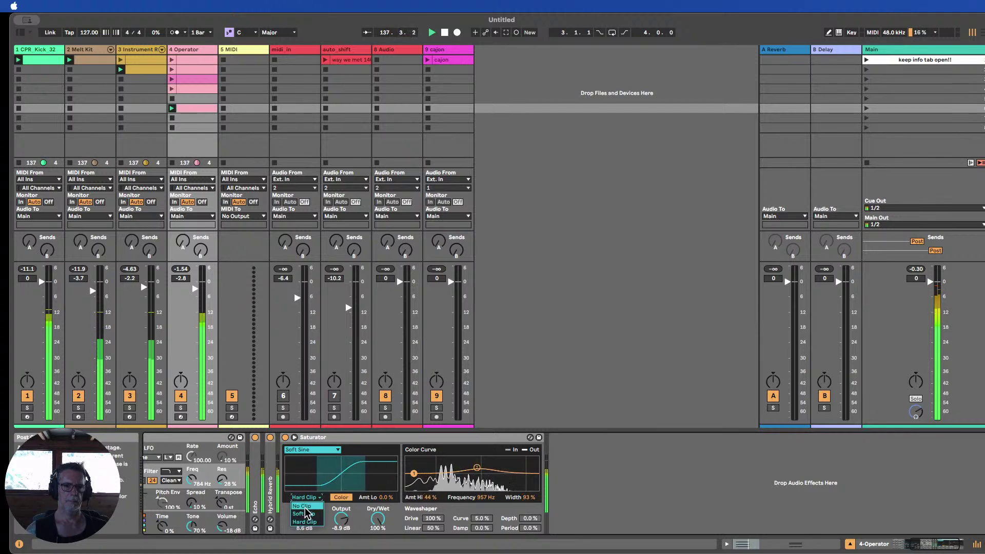
Try No Clip, settle on Soft Clip for the Saturator's output, and set its Drive to 12 dB
scroll(305, 499, down, 1)
scroll(305, 499, up, 1)
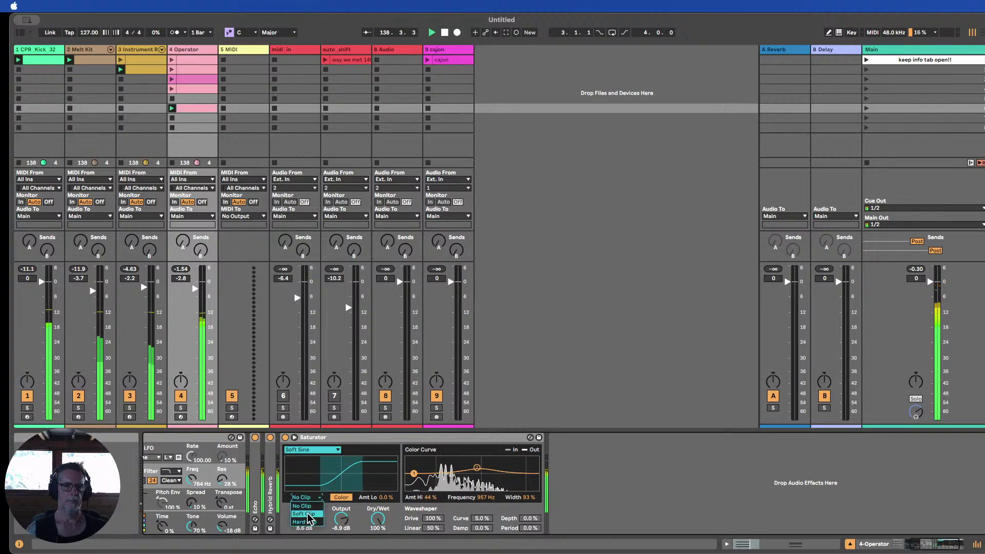
click(341, 497)
drag(305, 519, 305, 544)
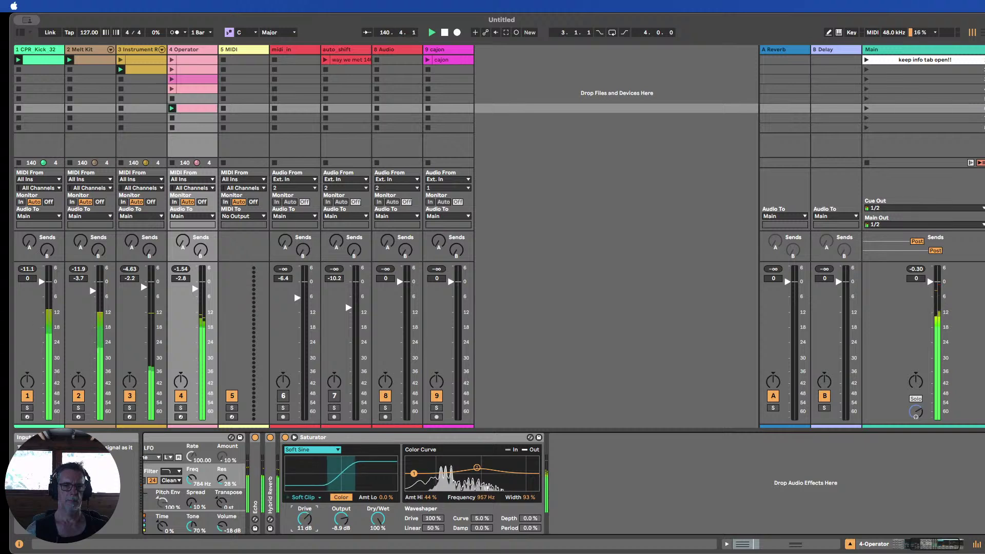
mouse_move(305, 519)
mouse_down()
mouse_move(305, 498)
mouse_move(304, 523)
mouse_up()
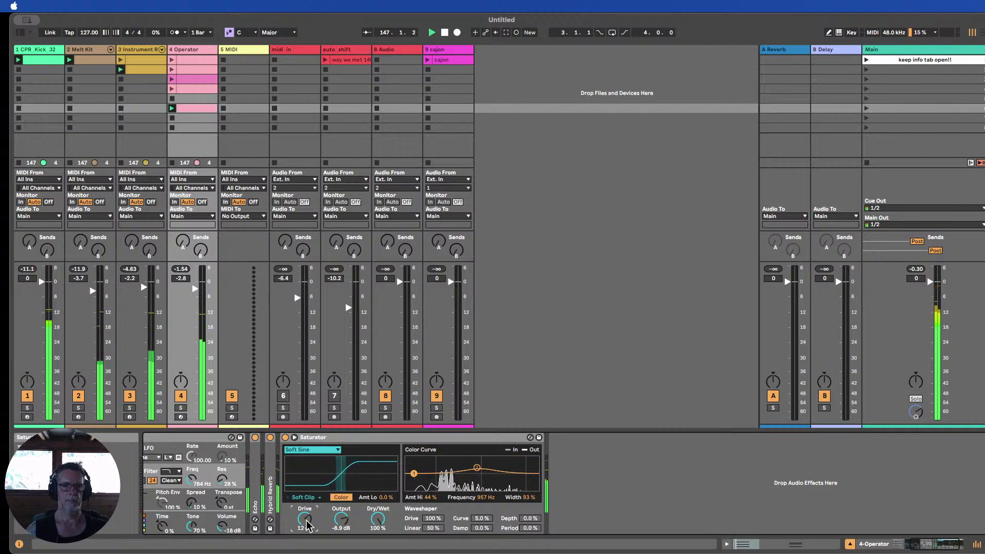
Fold the Saturator, unfold the Hybrid Reverb and set its Dry/Wet to 29%
double_click(311, 437)
mouse_move(293, 463)
mouse_down()
mouse_move(261, 464)
mouse_move(295, 469)
mouse_move(302, 460)
mouse_up()
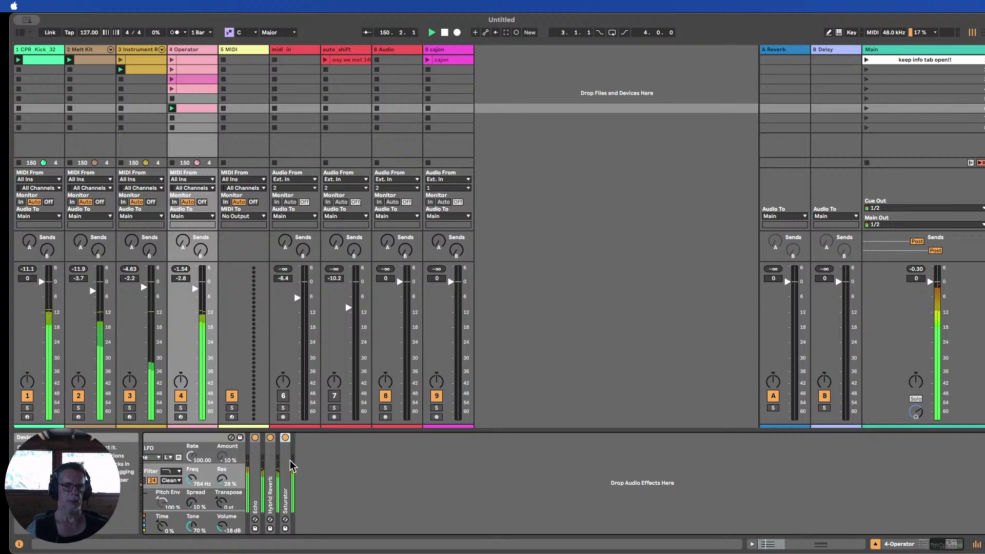
double_click(271, 468)
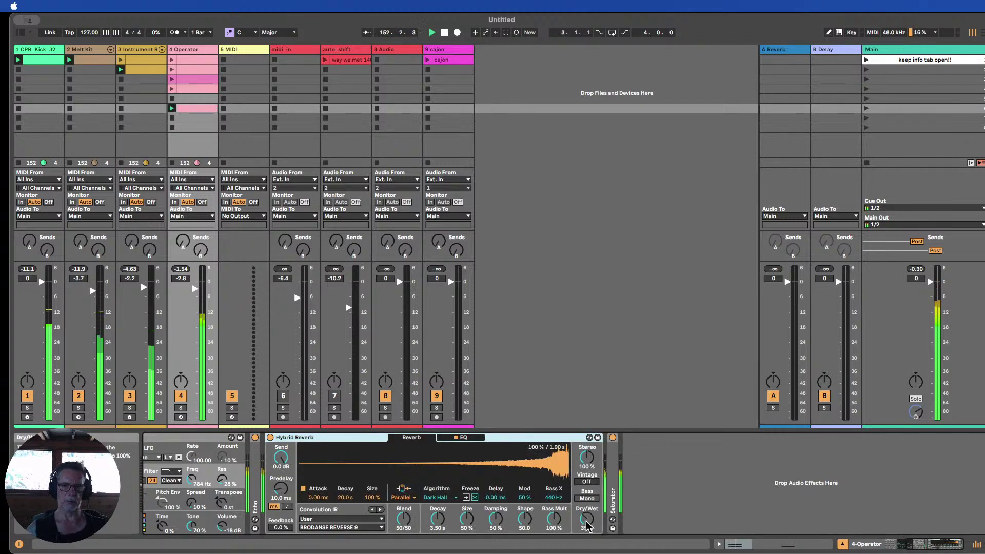
mouse_move(588, 525)
mouse_down()
mouse_move(588, 506)
mouse_move(588, 521)
mouse_up()
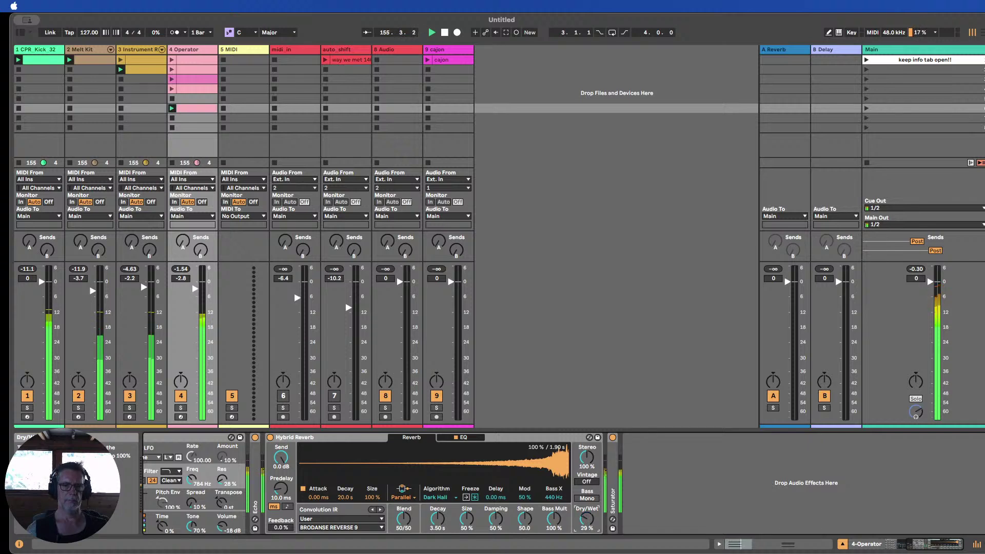
Unfold the Echo on the Operator track, raise its Dry/Wet to 48% and set the delay modulation to 48%
double_click(256, 449)
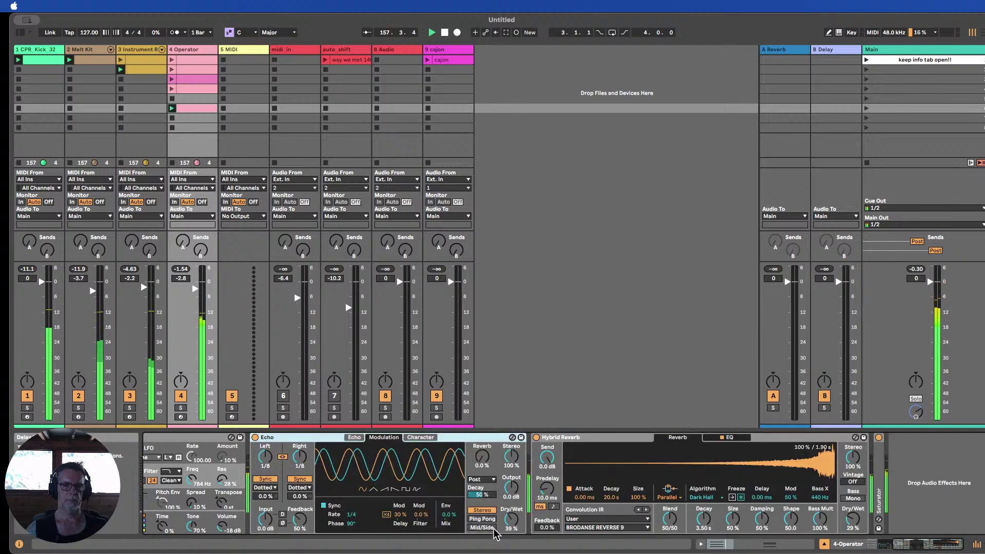
drag(510, 522, 510, 521)
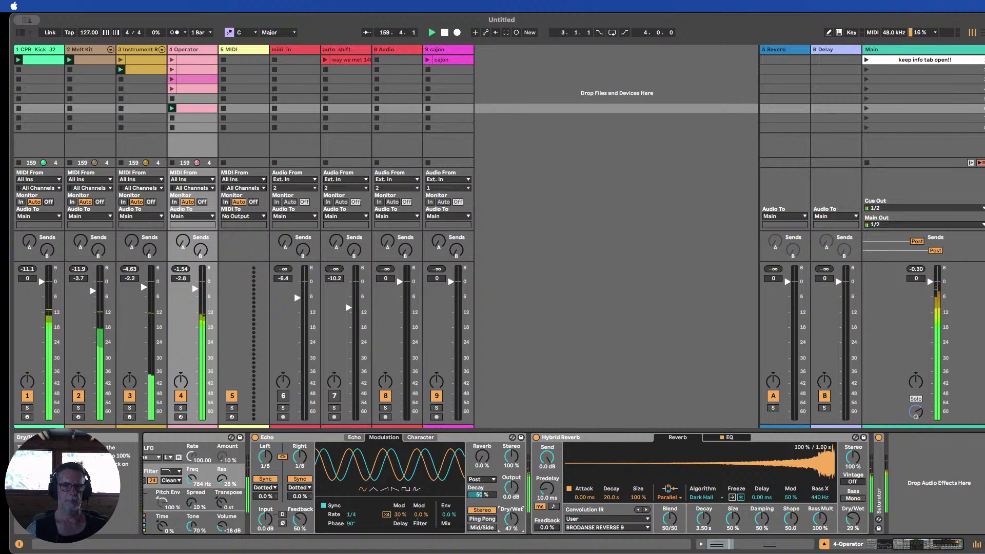
drag(397, 517, 397, 521)
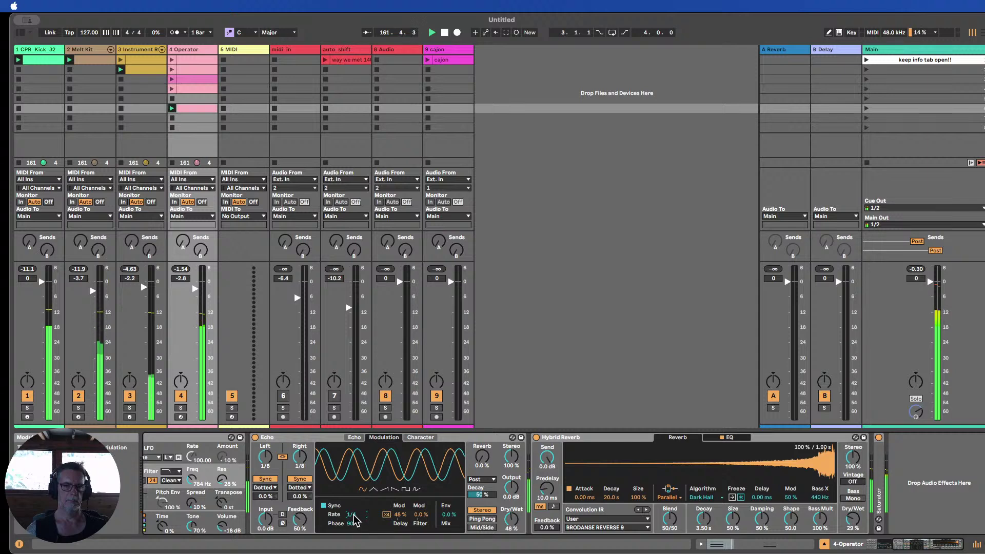
Switch the Echo's modulation to the stepped noise waveform, reduce the delay modulation to 20% and set Feedback to 51%
mouse_move(353, 514)
mouse_down()
mouse_move(352, 498)
mouse_move(353, 528)
mouse_up()
click(415, 488)
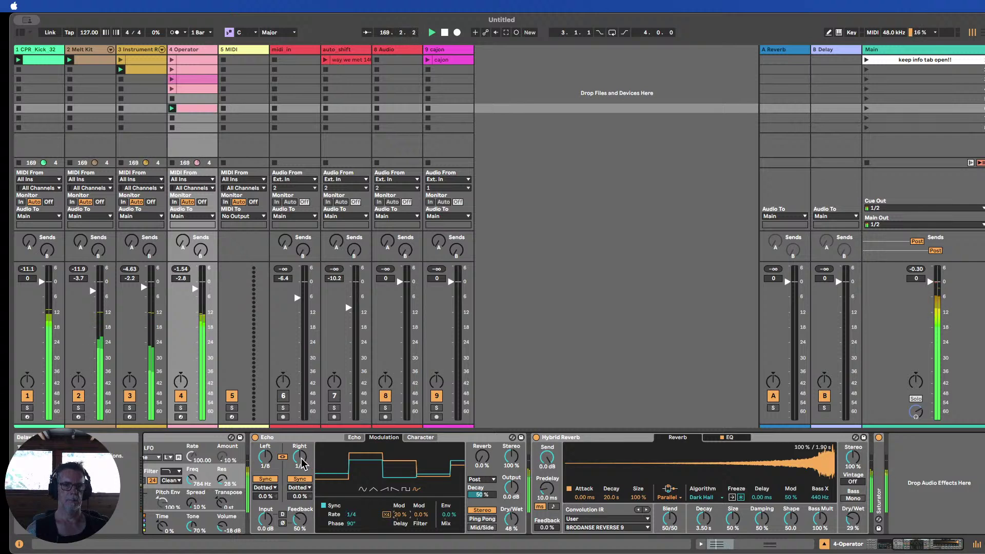
drag(301, 501, 301, 496)
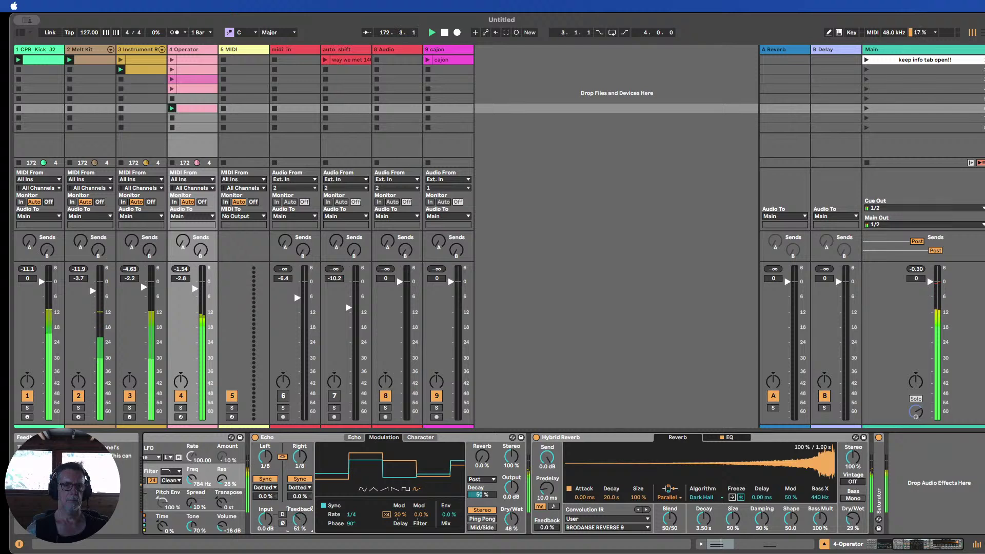
Try Operator's oscillator B at Coarse 9 and Level -16 dB, with the filter Freq at 2.95 kHz
drag(191, 479, 191, 472)
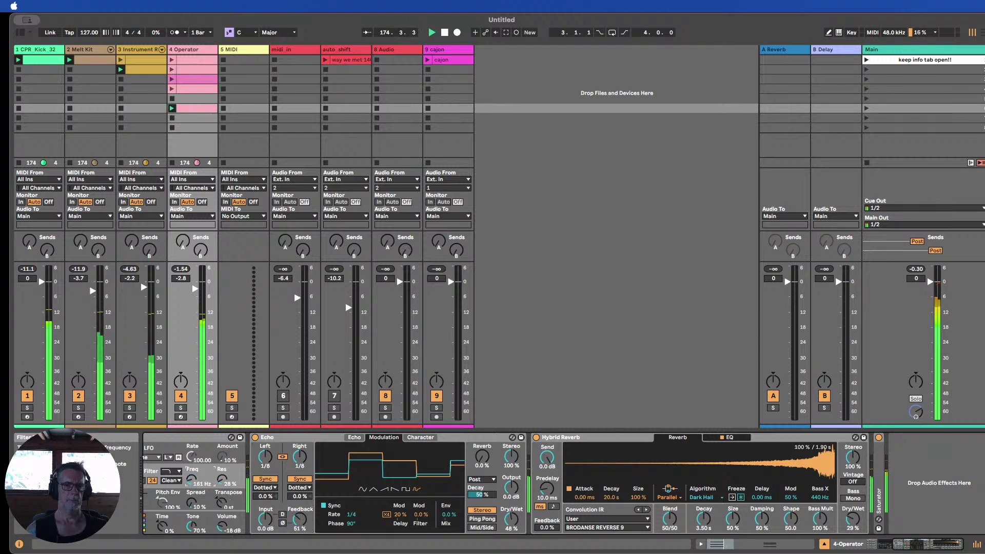
scroll(539, 493, left, 5)
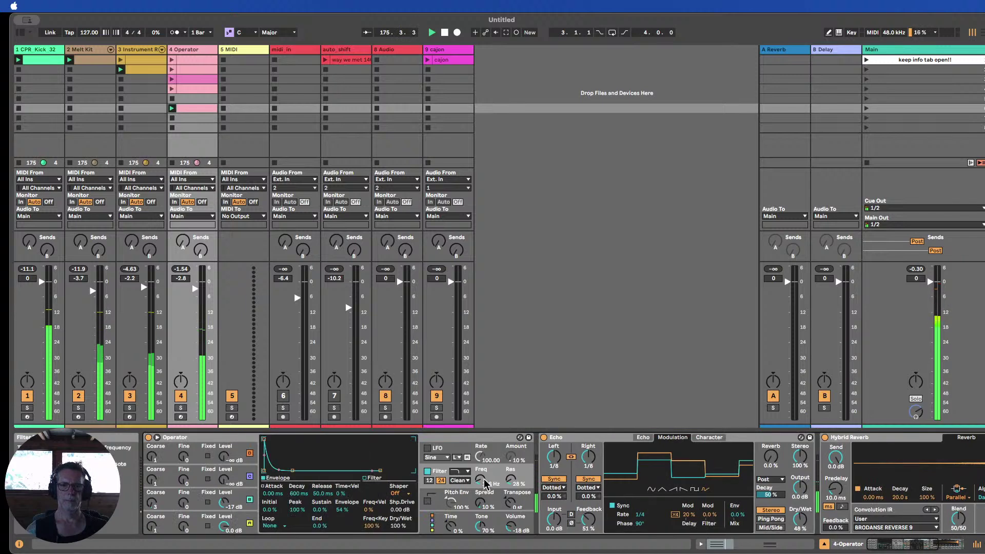
drag(223, 501, 223, 493)
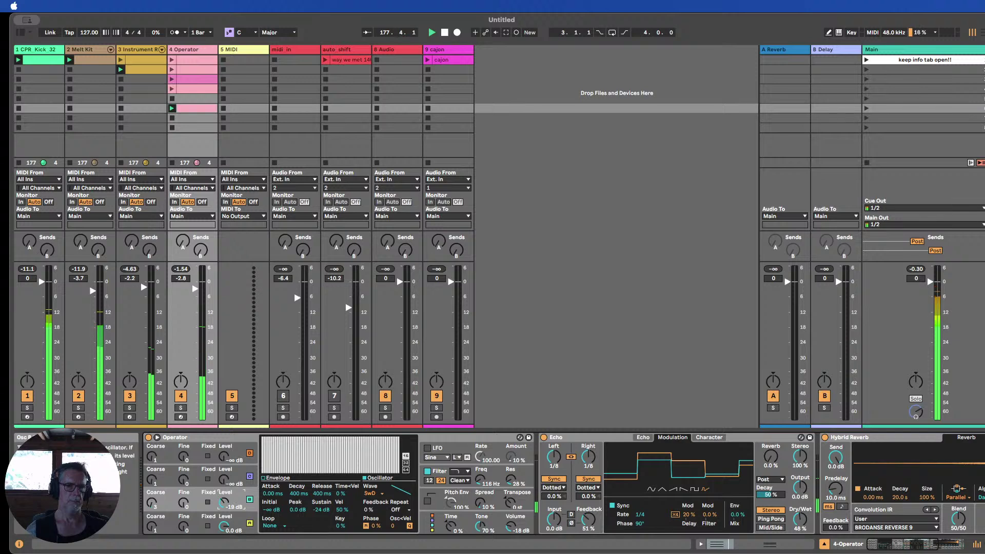
drag(152, 502, 151, 505)
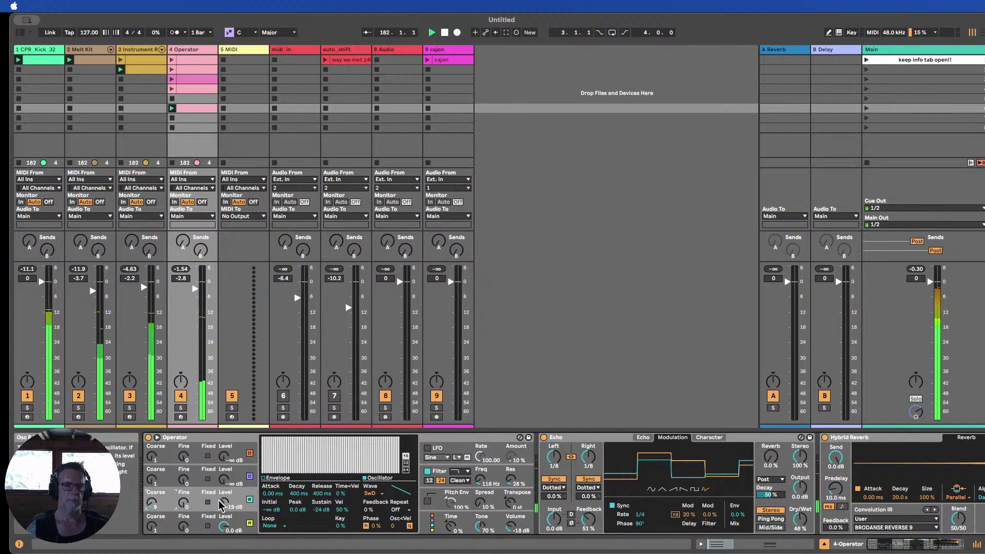
drag(224, 504, 224, 501)
click(449, 475)
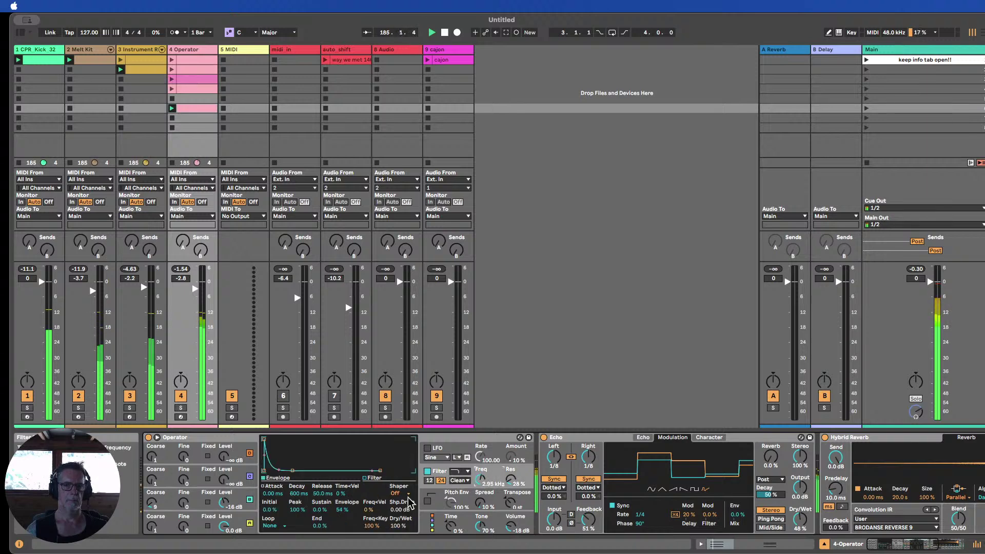
Set Operator's oscillator B to Coarse 6 and Level -11 dB, and lower the filter Freq to 471 Hz
click(152, 504)
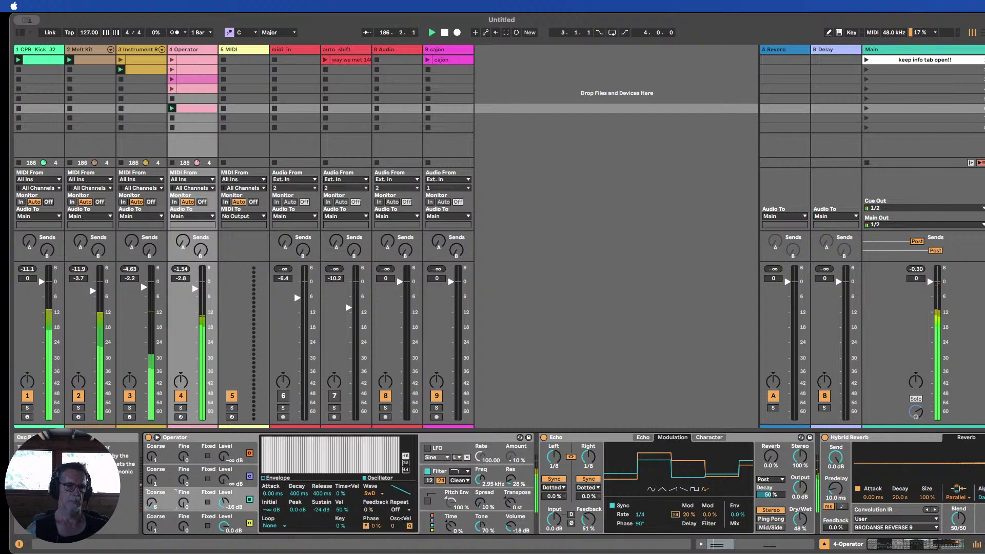
drag(224, 504, 223, 497)
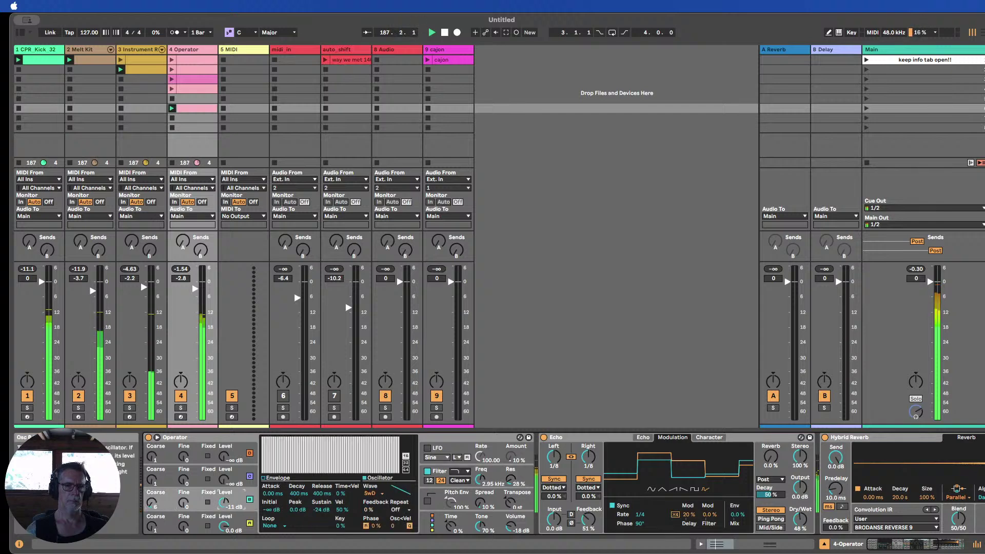
drag(480, 480, 481, 489)
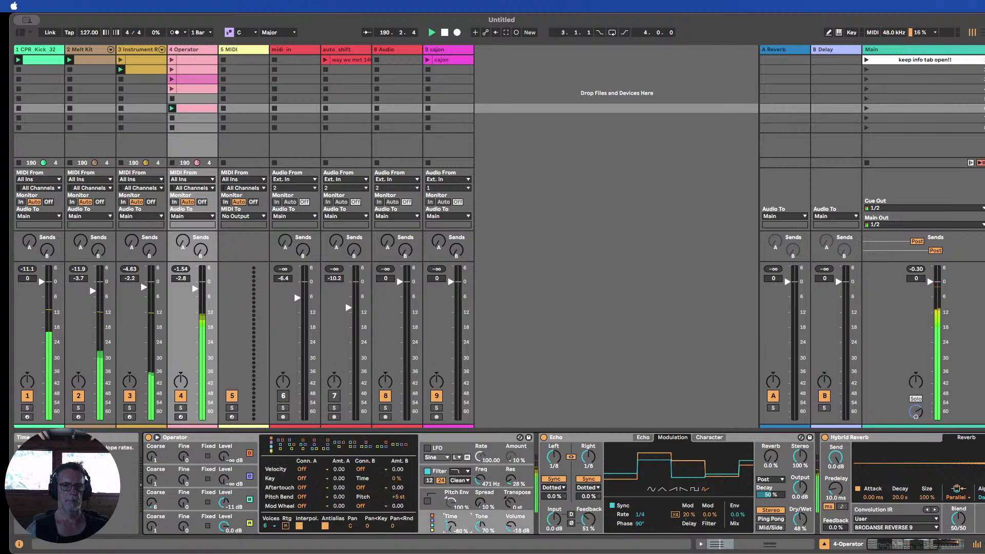
drag(450, 525, 451, 543)
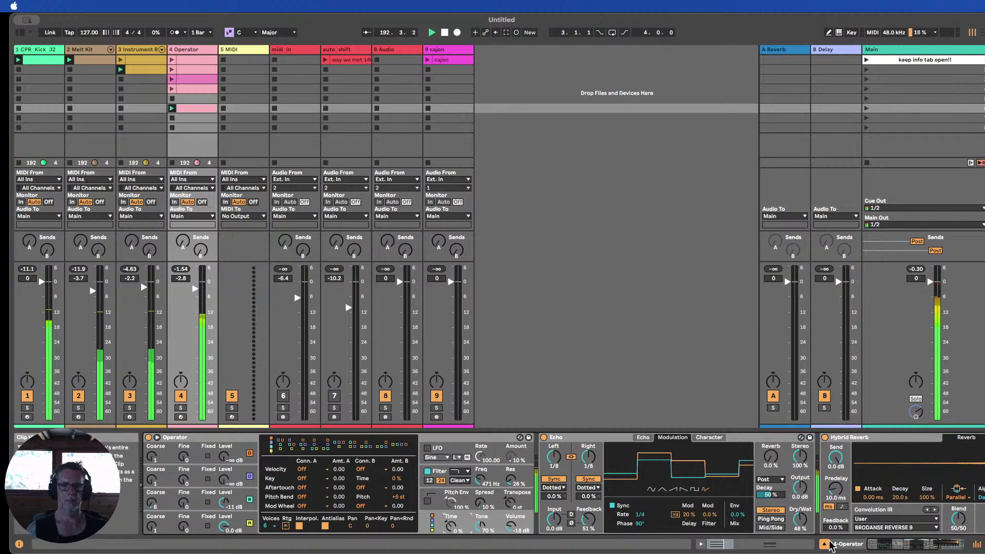
Unfold the Melt Kit's chains in the mixer, mute Clap Foley, and lower Hihat Open to -2.7 dB and the F#1 Hihat Closed to -1.4 dB
key(super+alt+l)
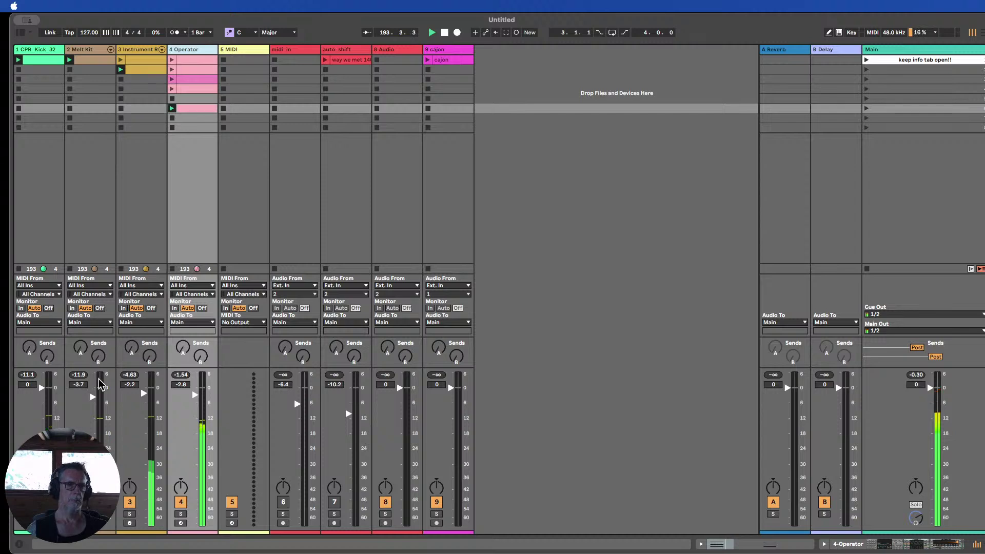
click(110, 49)
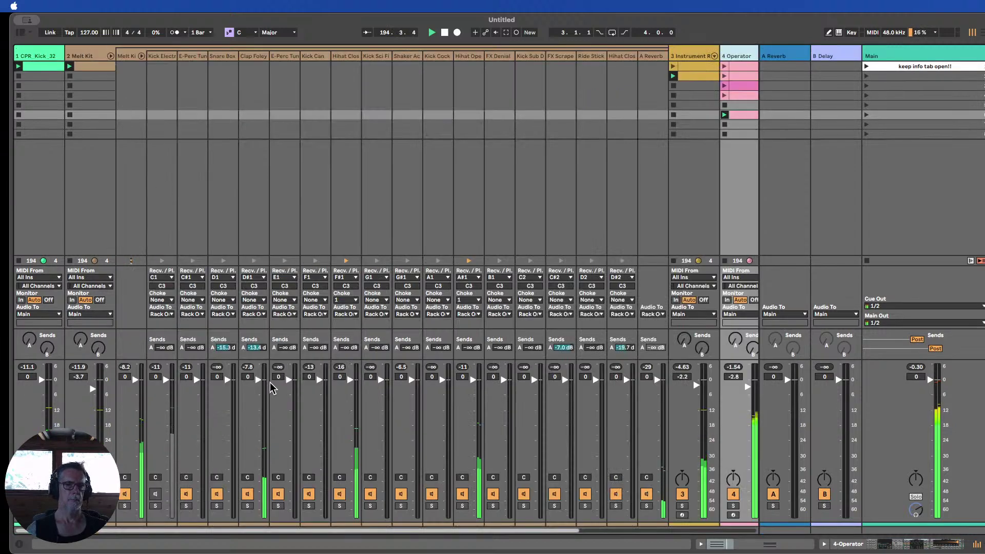
click(248, 495)
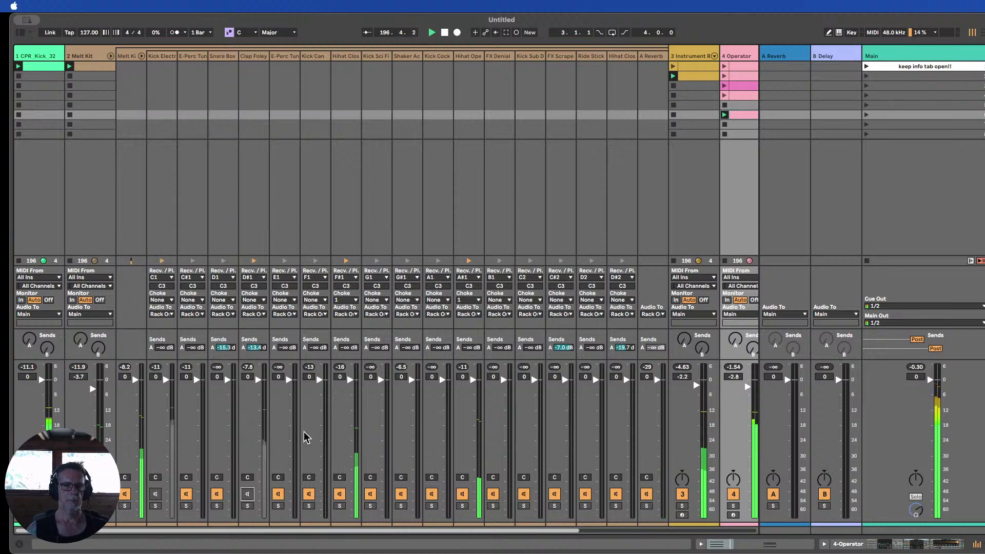
mouse_move(474, 391)
mouse_down()
mouse_move(472, 515)
mouse_move(473, 388)
mouse_up()
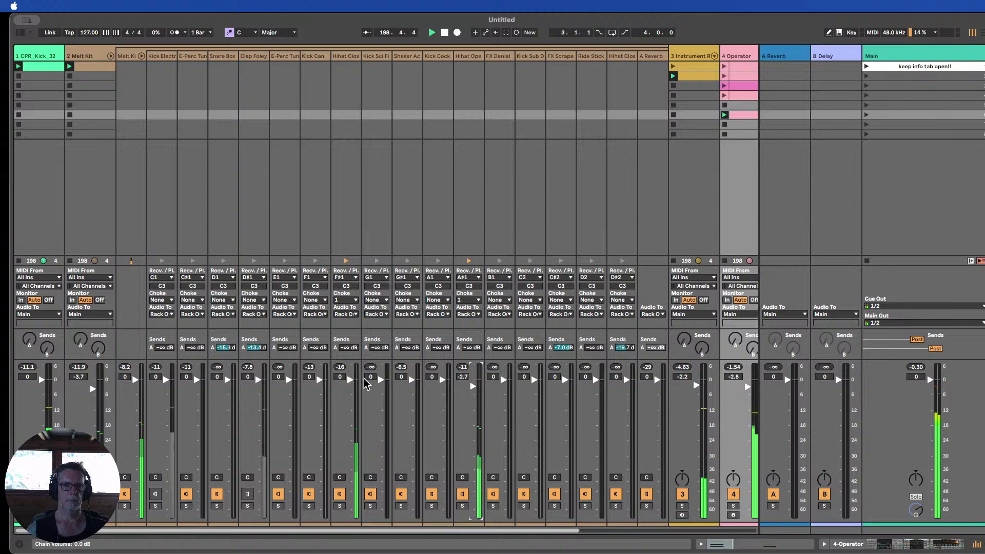
mouse_move(350, 380)
mouse_down()
mouse_move(350, 406)
mouse_move(350, 382)
mouse_up()
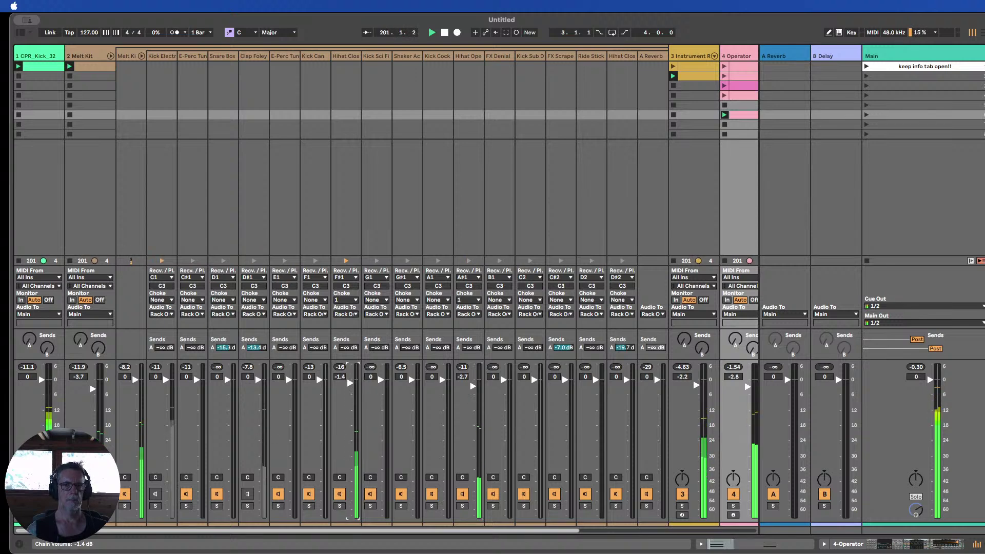
Unmute Clap Foley and set its sampler to Hold 55.5 ms, Decay 245 ms and Transp -4 st
click(247, 493)
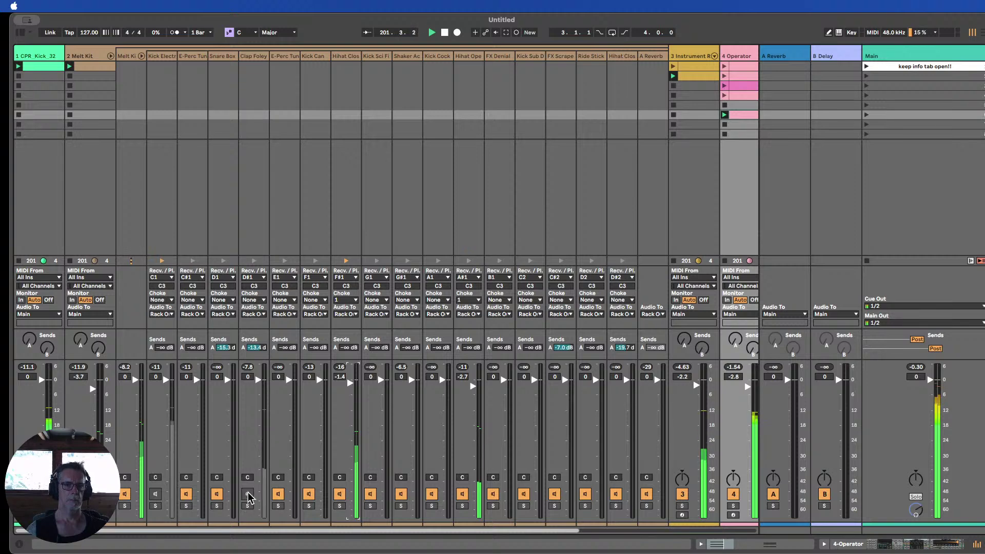
double_click(253, 56)
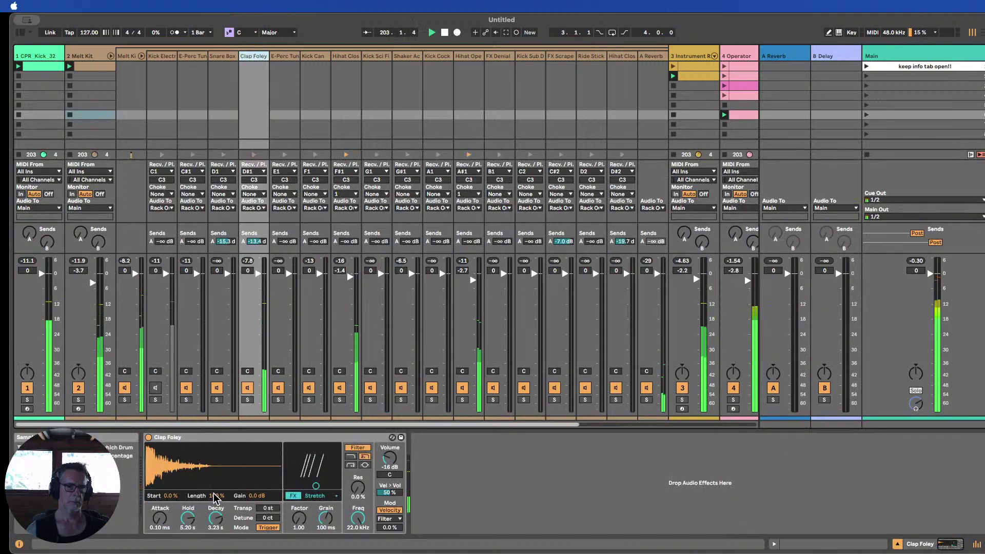
drag(214, 495, 215, 551)
drag(190, 520, 260, 518)
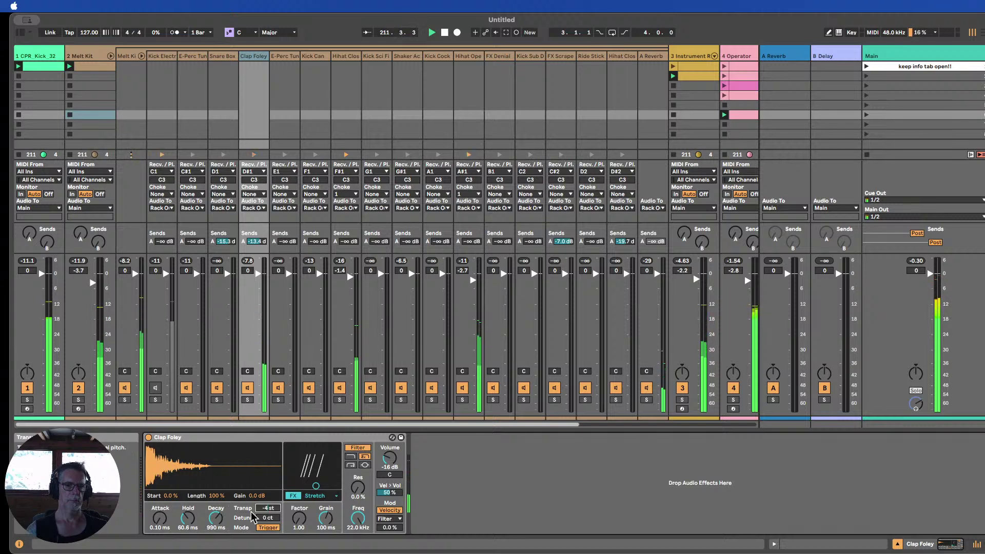
mouse_move(215, 519)
mouse_down()
mouse_move(216, 529)
mouse_move(215, 516)
mouse_up()
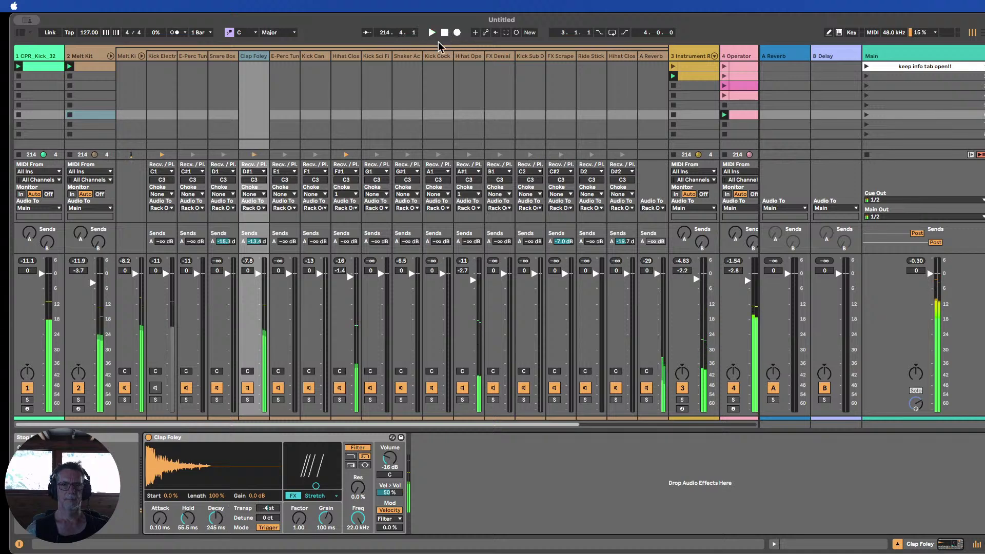
Fold the Melt Kit's chains, hide the device view and delete the cajon track
click(110, 56)
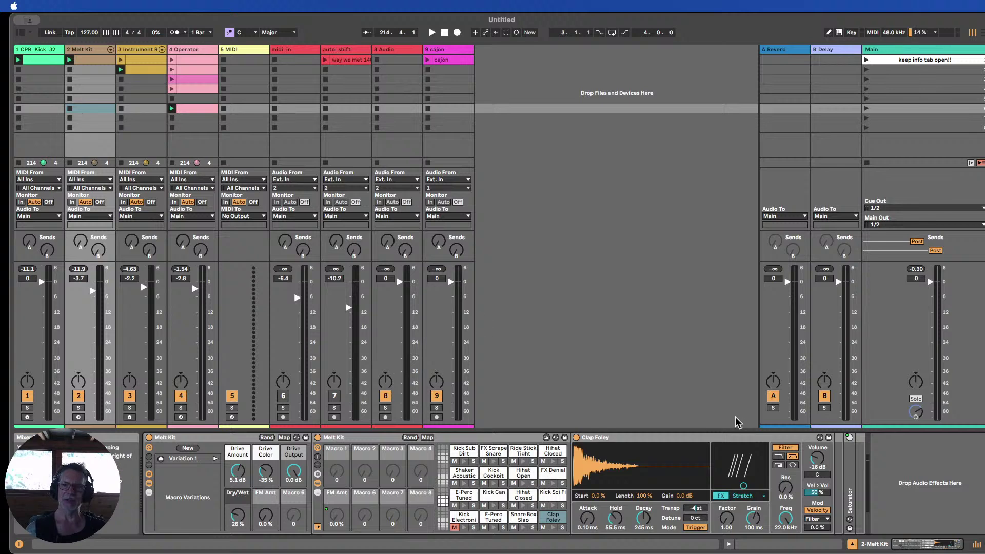
click(852, 543)
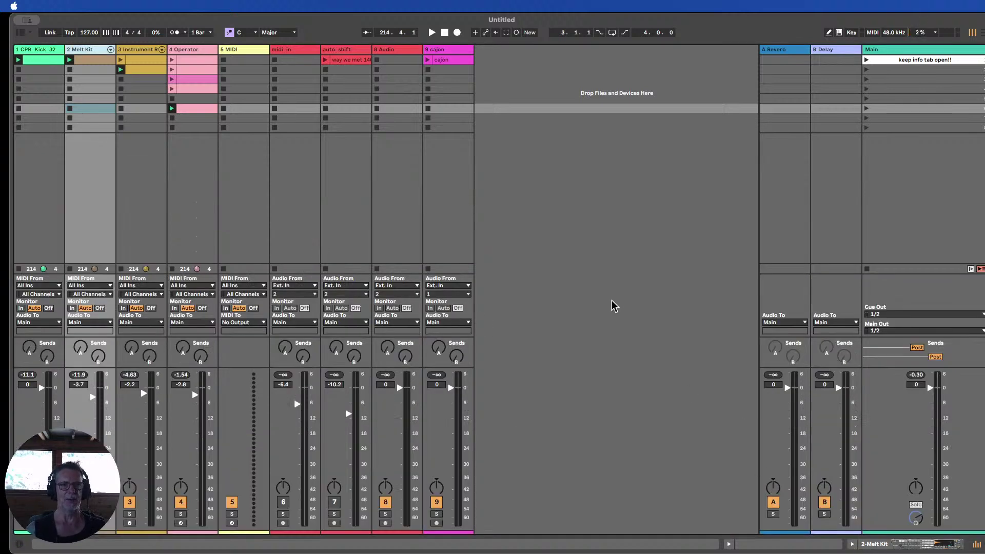
click(130, 50)
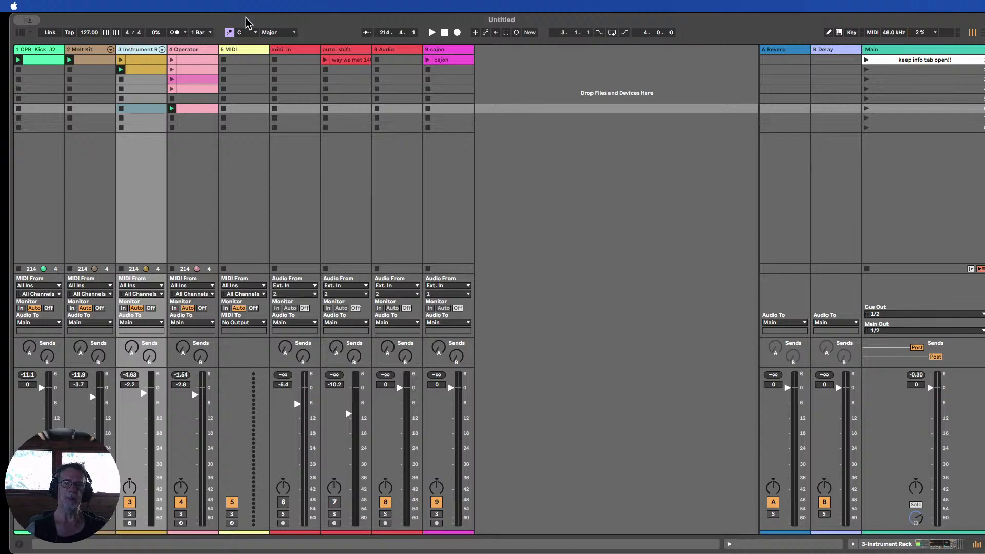
click(444, 50)
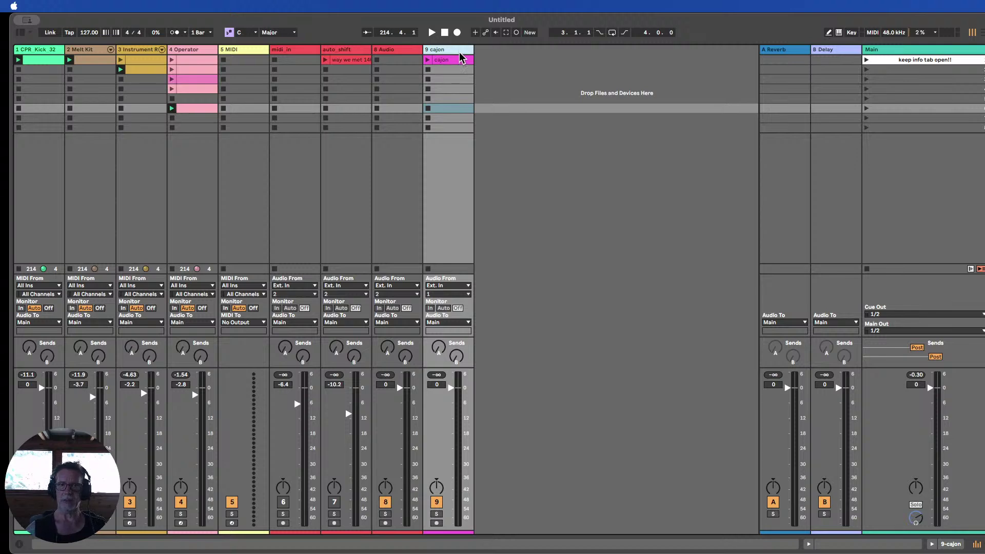
key(Delete)
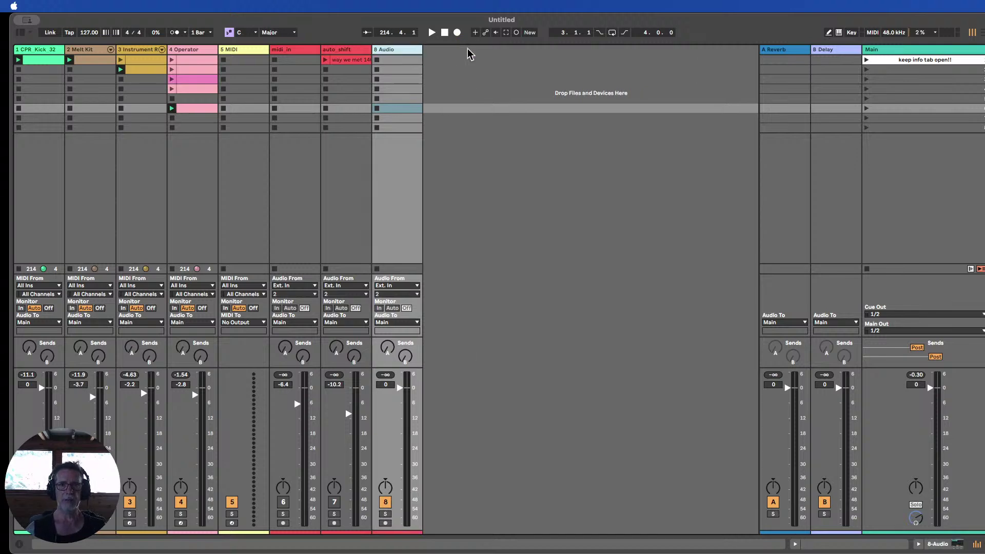
Show the Main track's Limiter, start playback, and set the Instrument Rack volume to -1.6 dB and the Operator volume to -1.8 dB
double_click(898, 50)
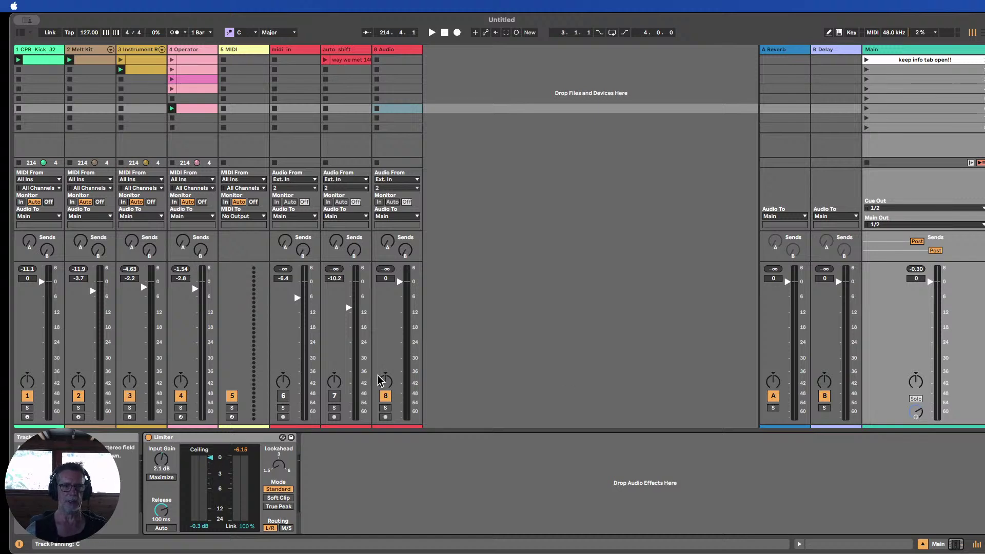
click(432, 33)
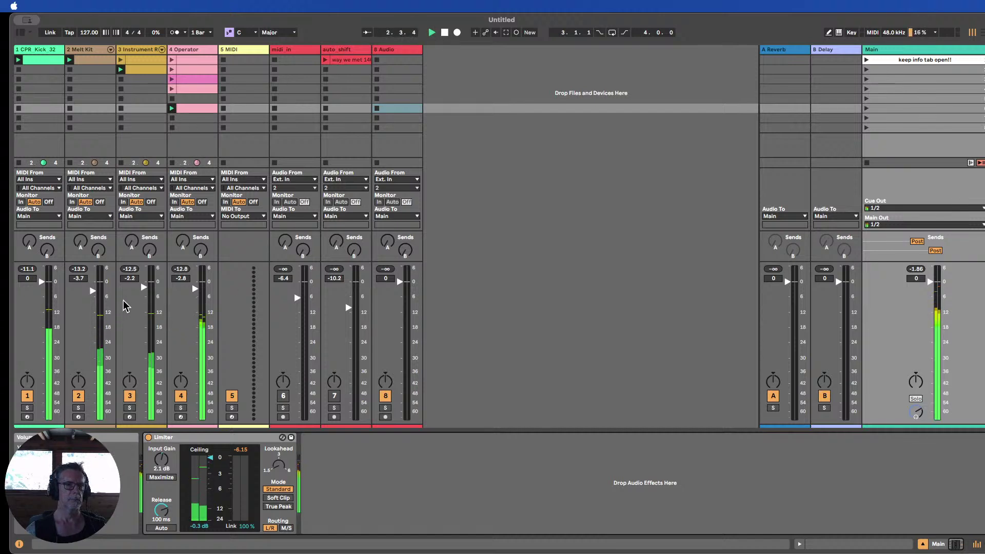
click(180, 396)
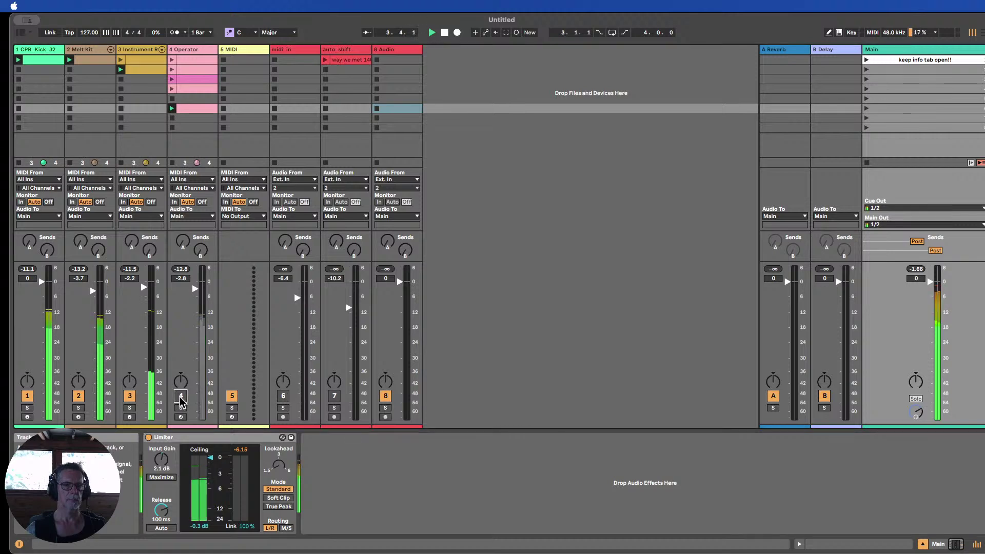
drag(145, 290, 196, 293)
click(181, 395)
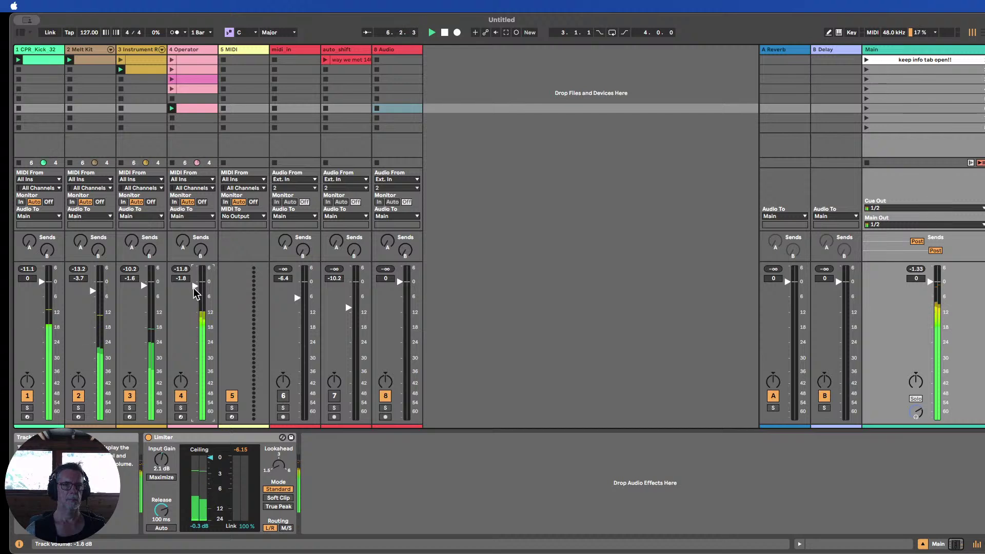
Transpose all notes of the playing Operator clip up one octave to C3–A3, and return to the track's devices
double_click(193, 108)
key(super+a)
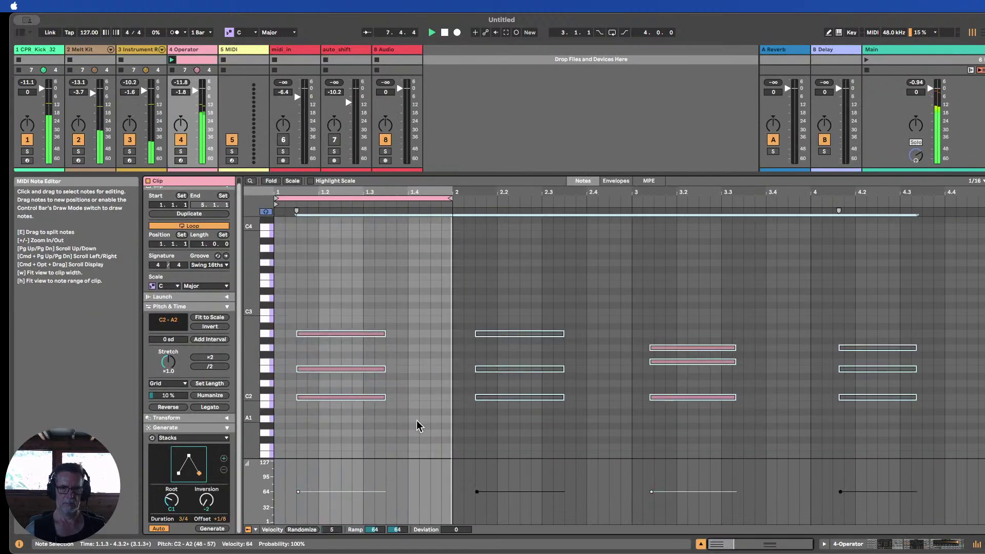
key(shift+Up)
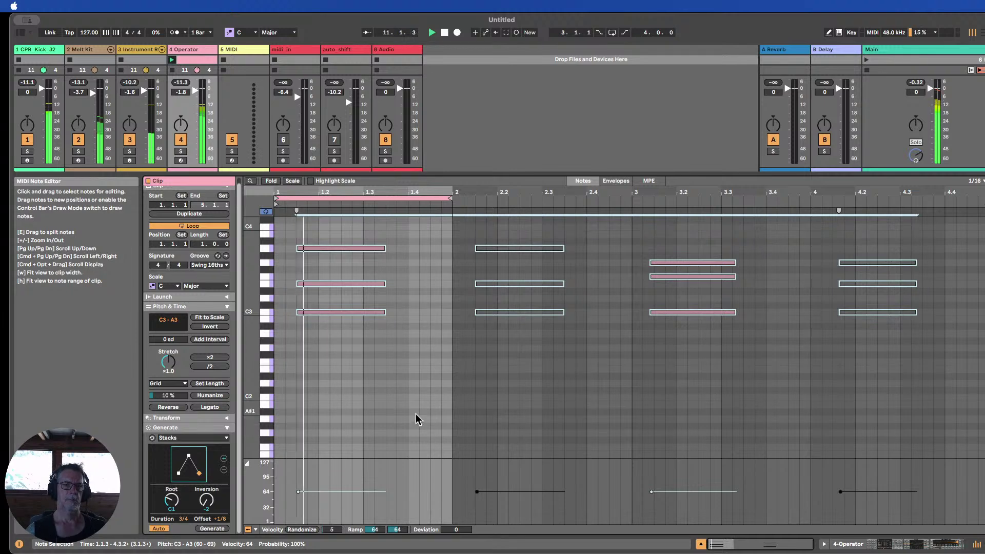
click(862, 546)
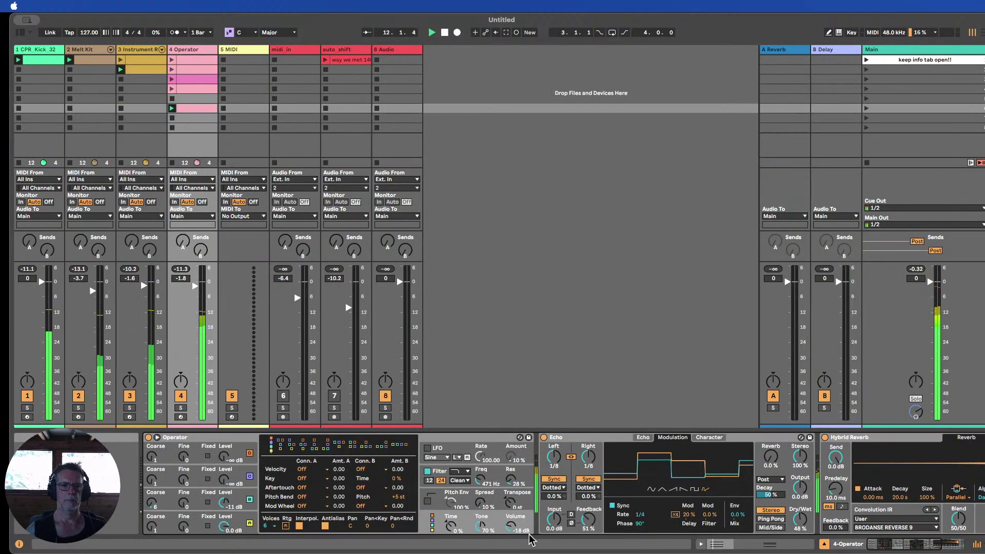
Lower the Operator's filter frequency, reset the Main track Limiter's input gain to 0.0 dB and stop playback
click(479, 479)
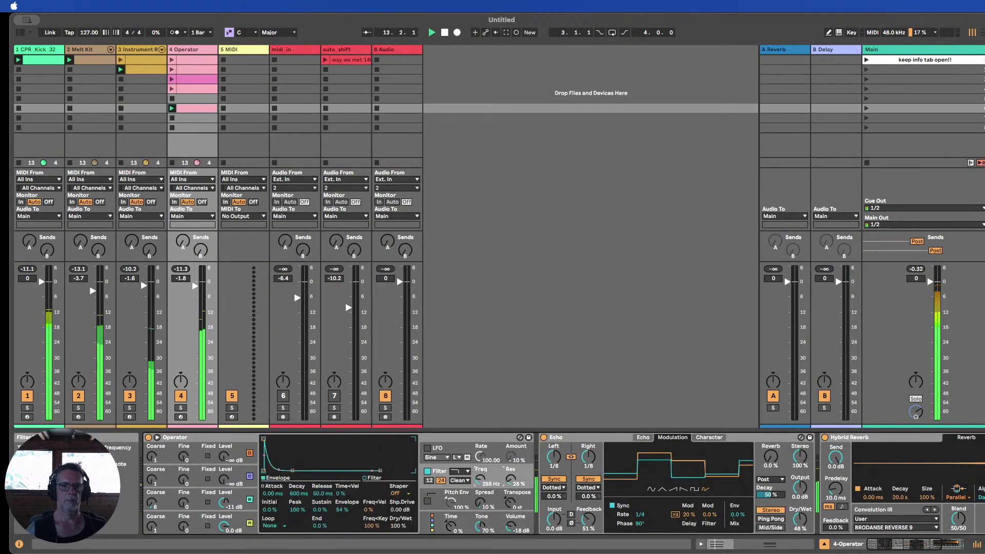
click(903, 46)
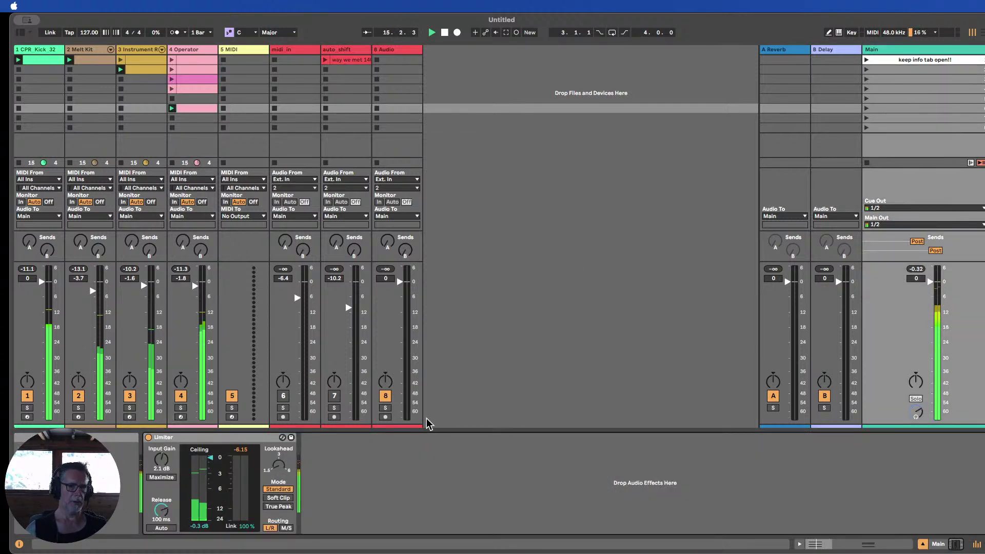
click(161, 460)
key(Delete)
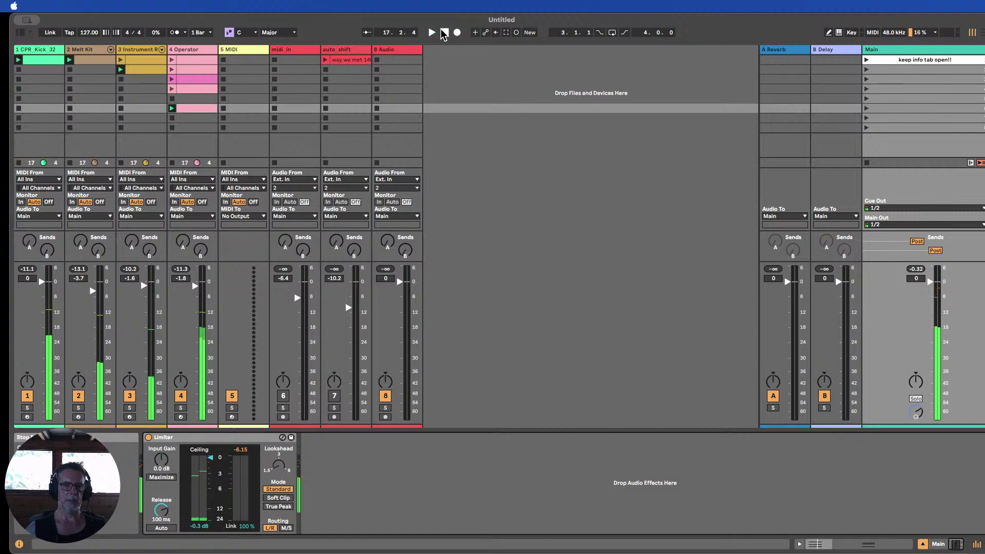
click(423, 380)
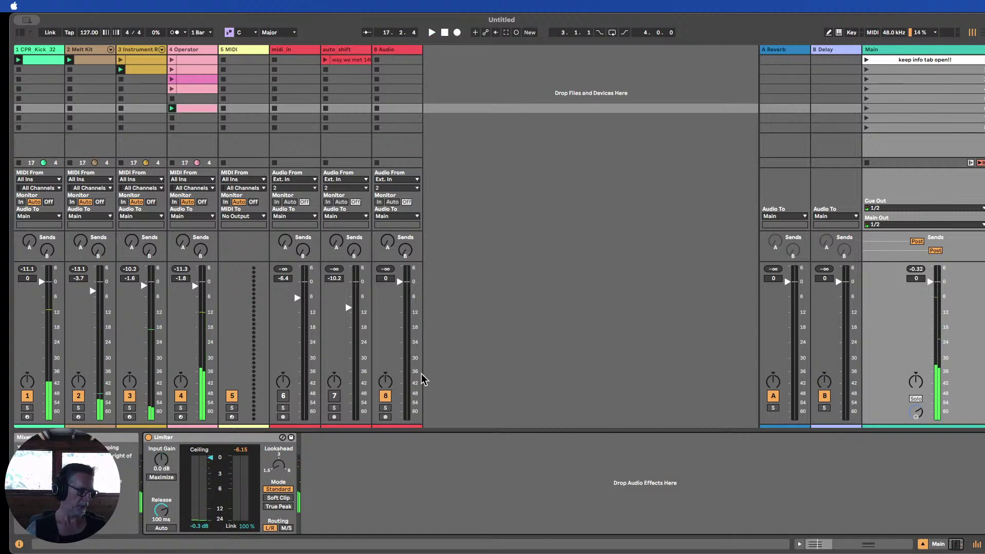
click(378, 519)
click(183, 439)
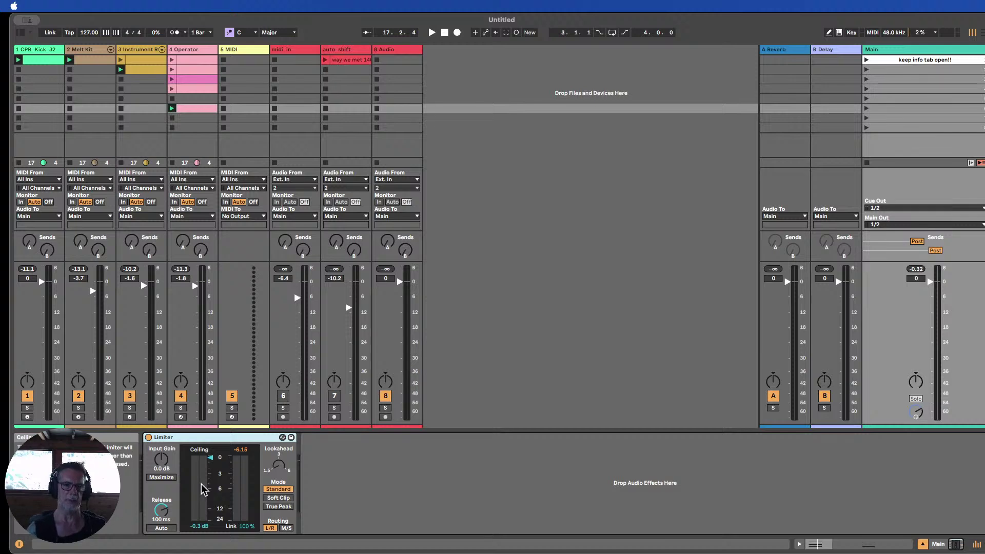
Set the Limiter's ceiling to -1.0 dB and its input gain to 4.2 dB during playback, comparing the mix with the Limiter bypassed
click(200, 527)
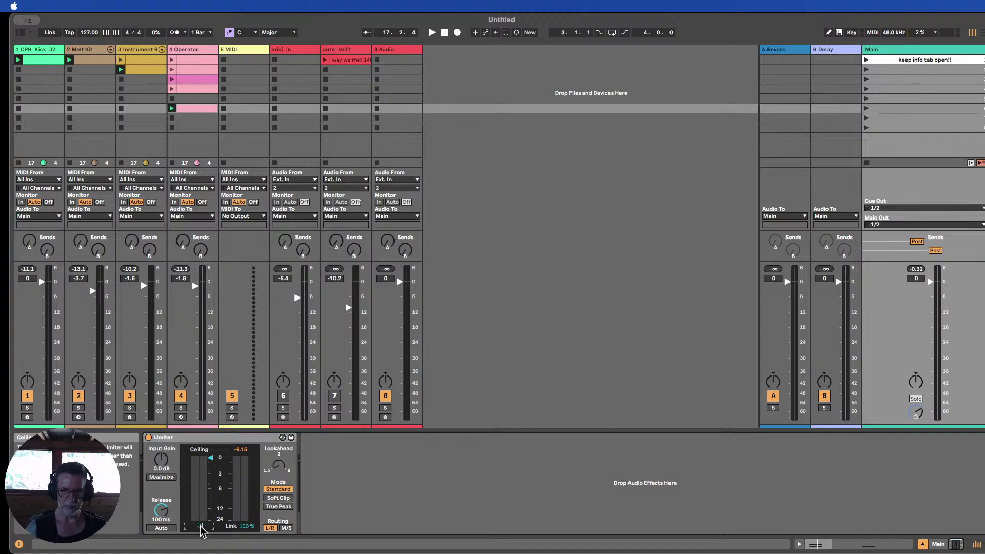
key(Return)
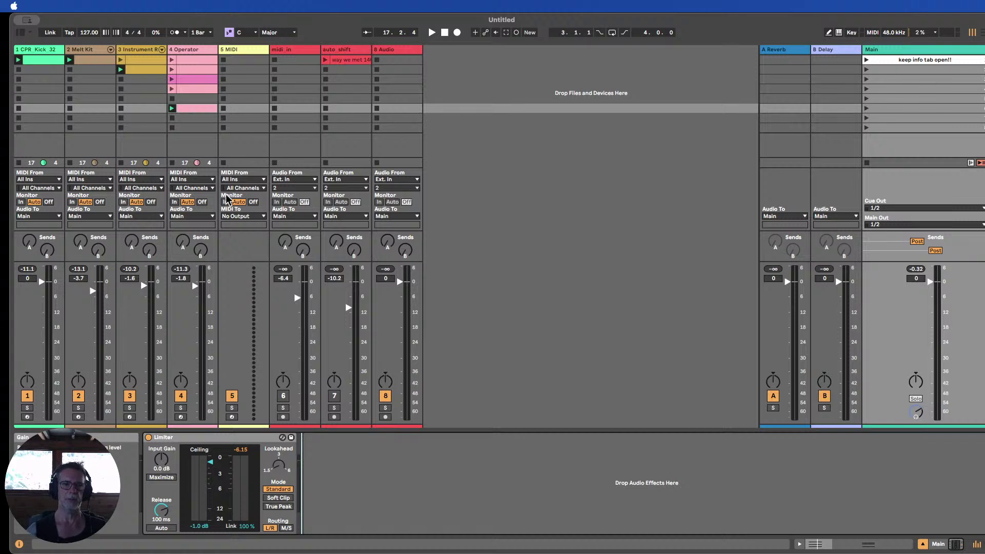
click(430, 33)
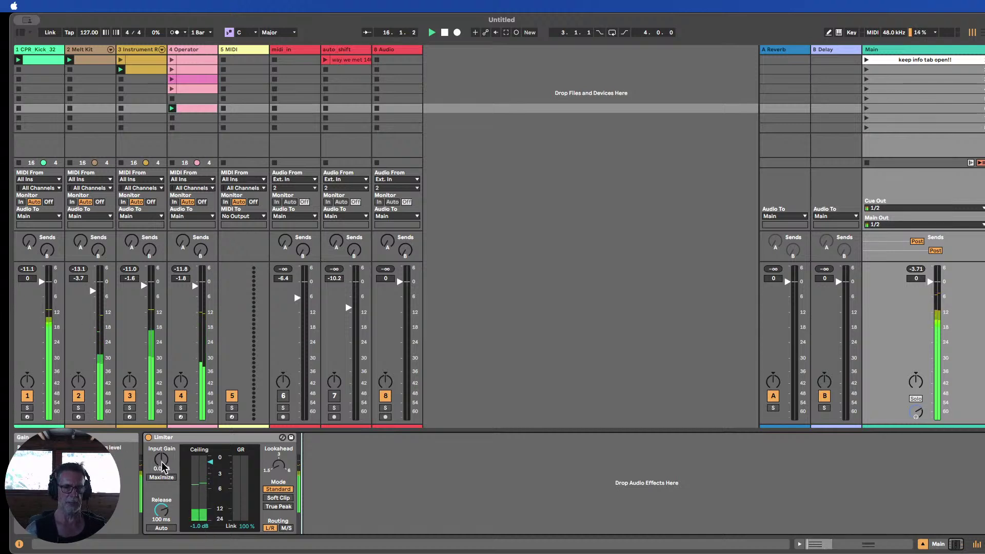
drag(162, 467, 162, 459)
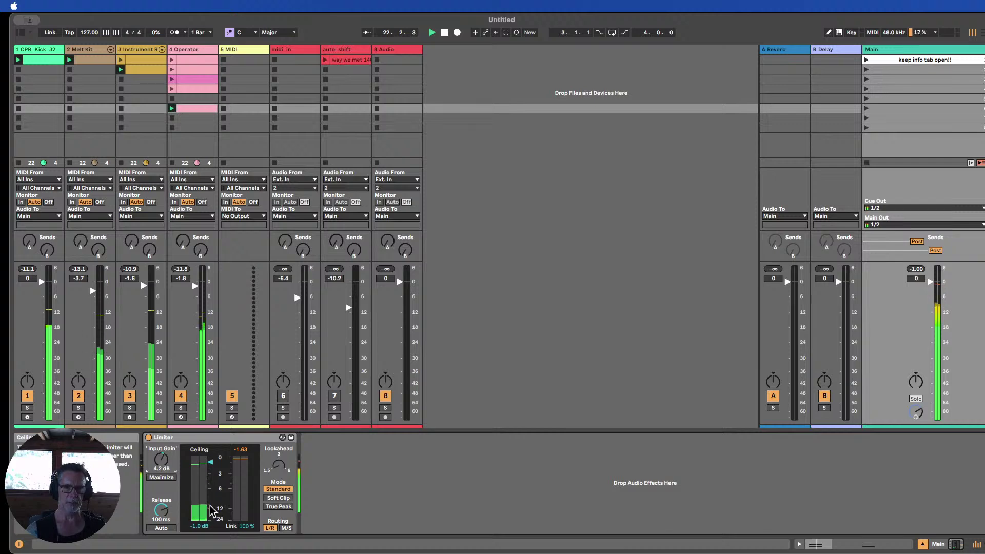
click(148, 438)
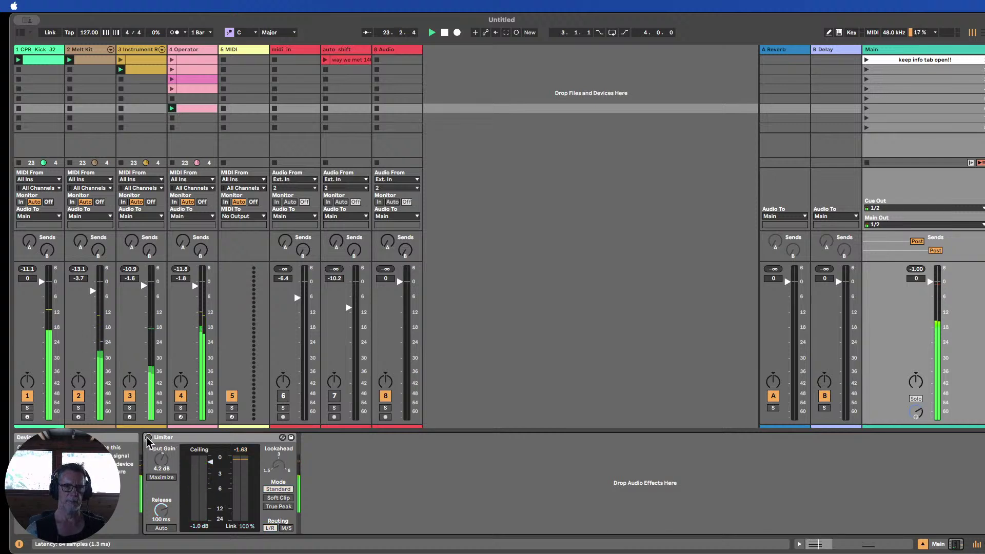
click(148, 437)
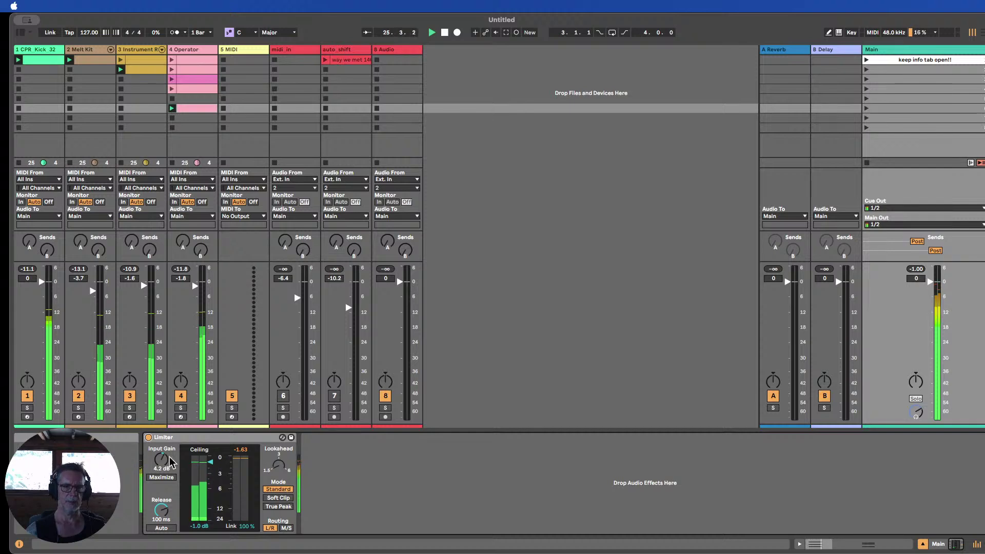
Mute the kick, Instrument Rack and Operator tracks, raise the Limiter's input gain to 13 dB and compare with the Limiter bypassed
click(27, 396)
click(130, 396)
click(180, 396)
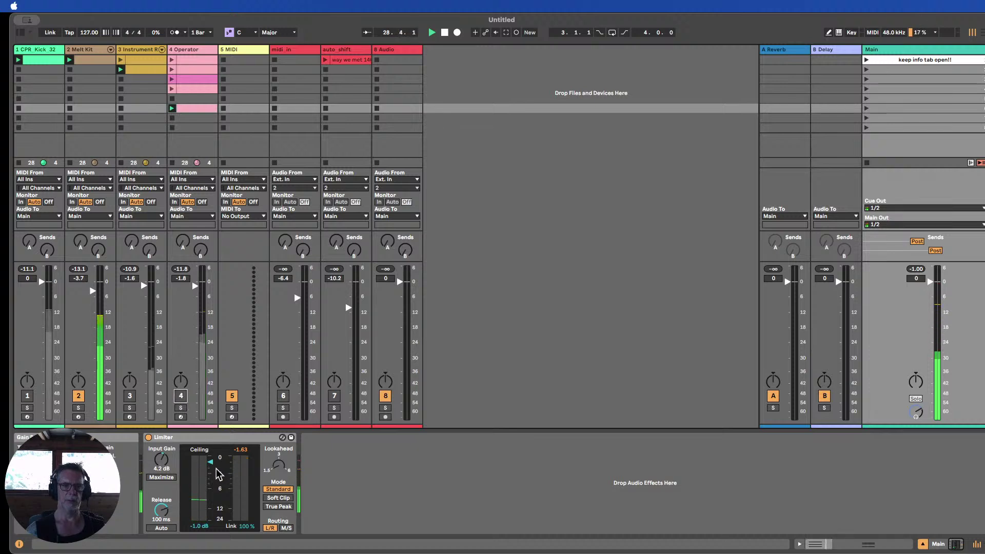
drag(161, 464, 162, 424)
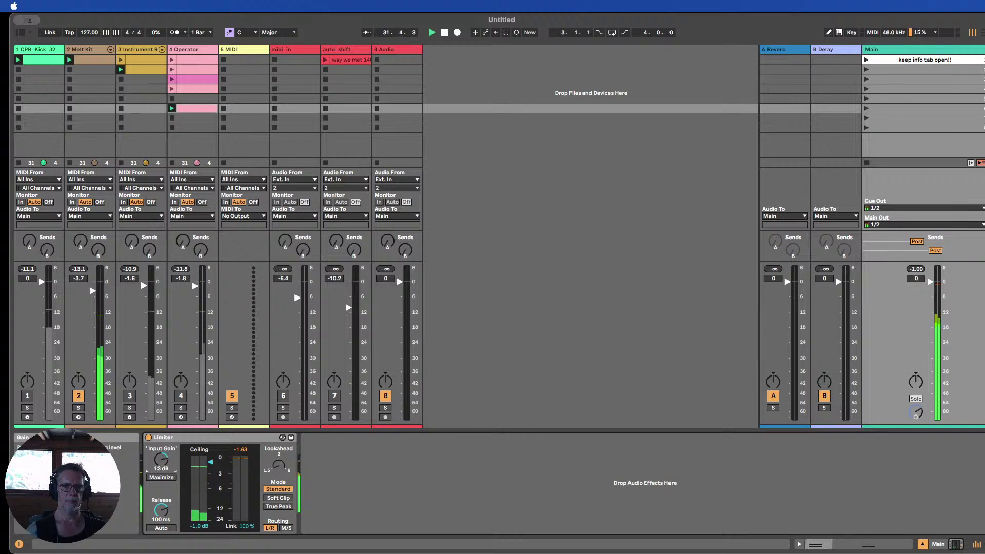
click(148, 438)
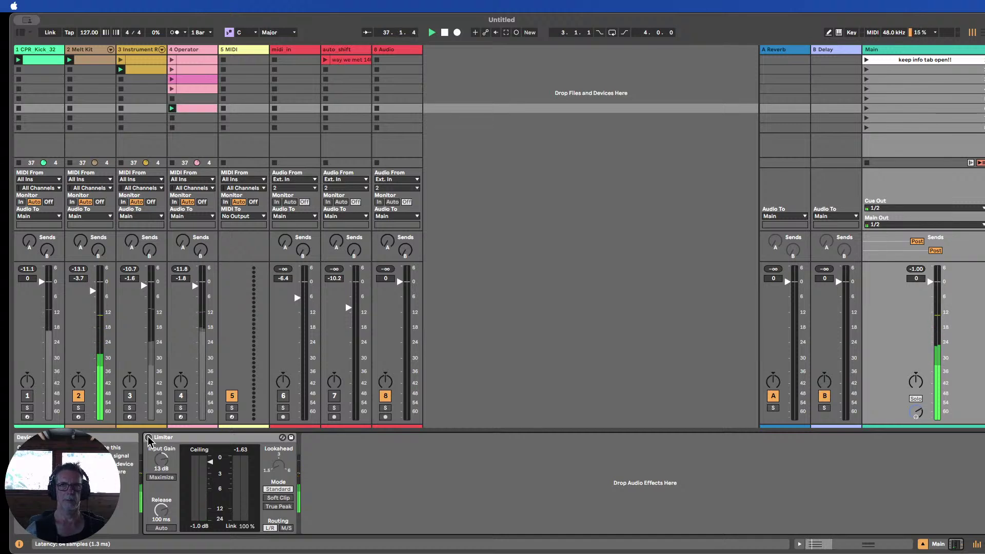
click(148, 437)
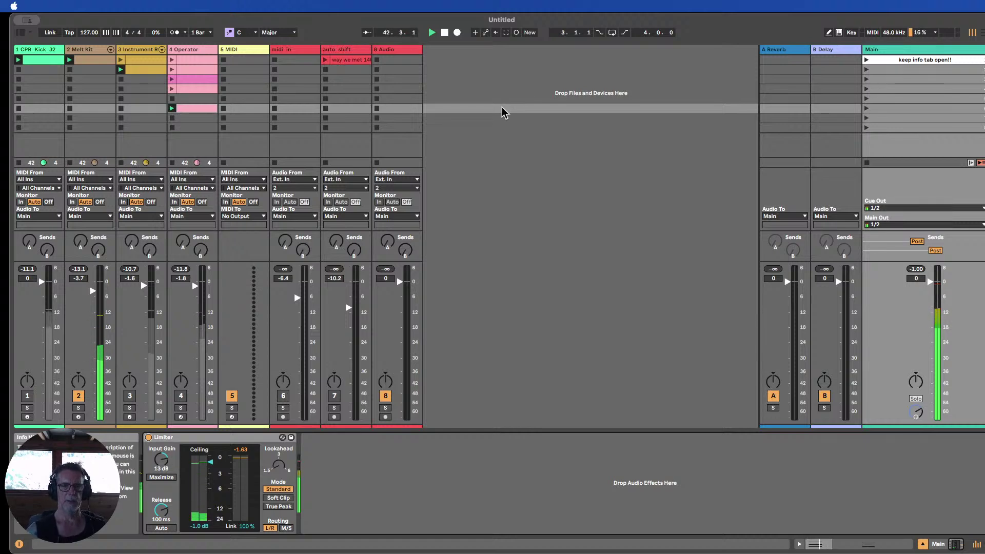
Stop playback, reset the Limiter's input gain to 0.0 dB and unmute the kick, Instrument Rack and Operator tracks
click(445, 34)
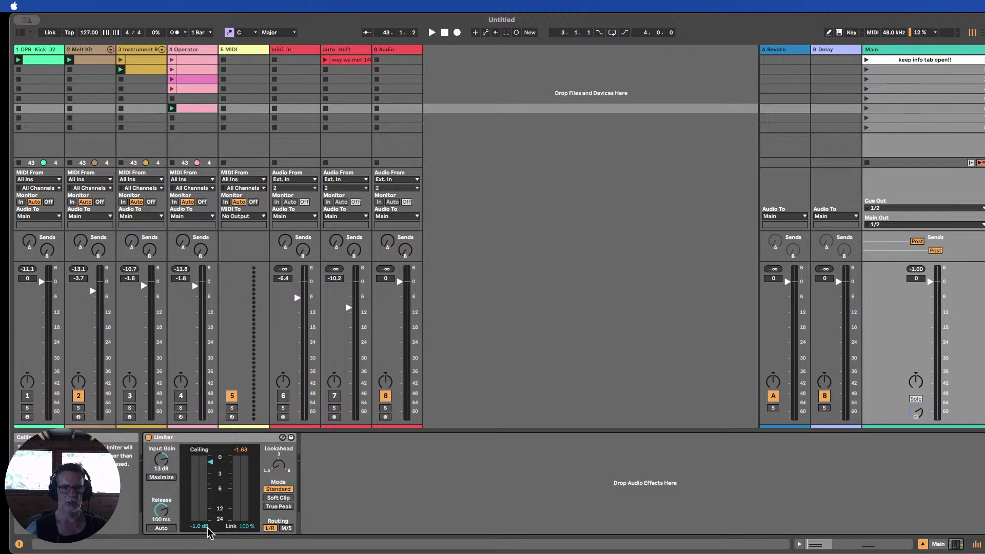
double_click(163, 461)
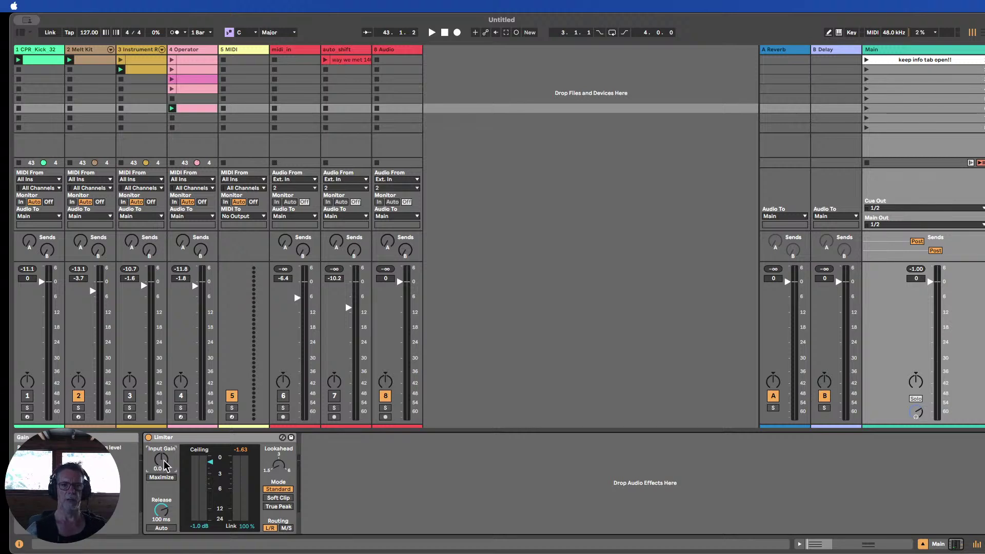
click(27, 395)
click(129, 395)
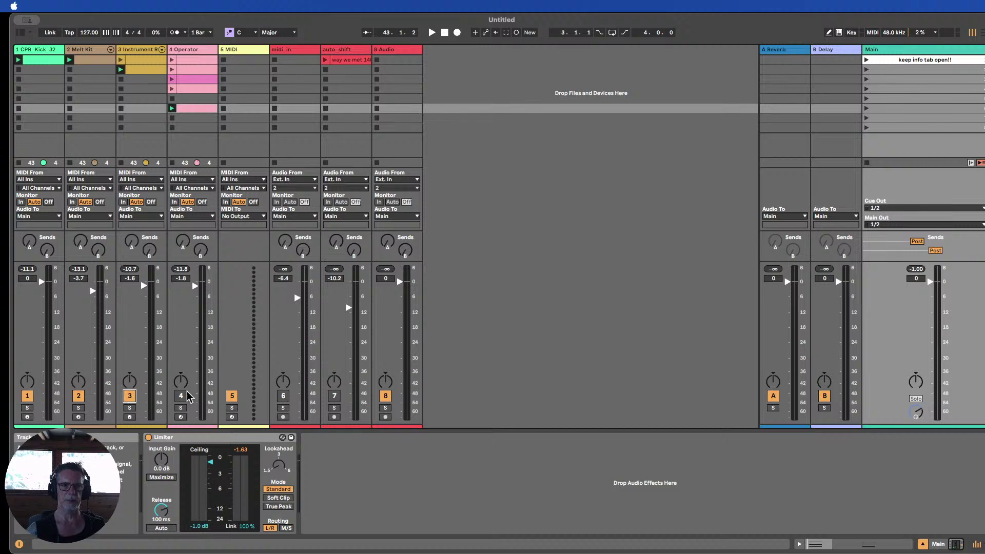
click(180, 396)
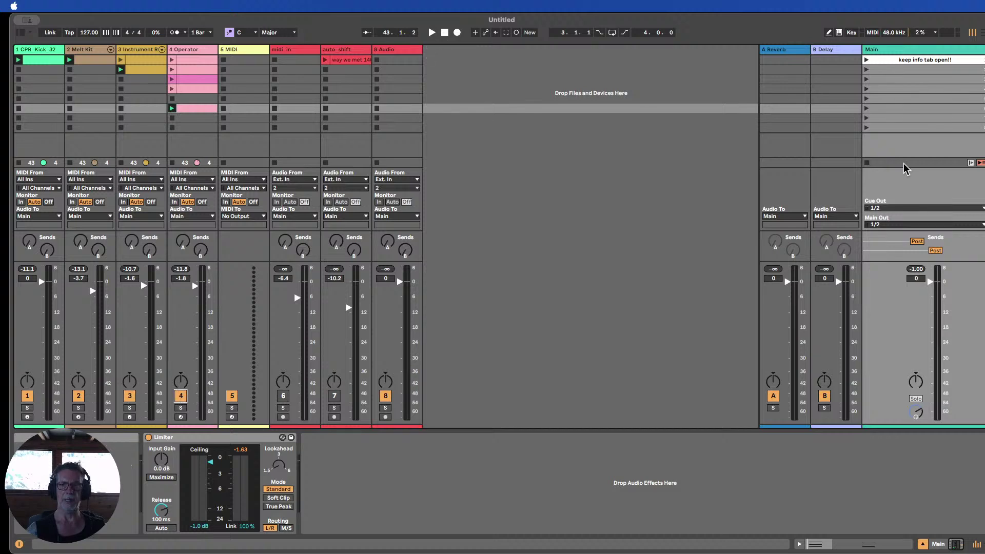
Play the full mix and raise the Limiter's input gain to 5.3 dB, keeping the lookahead at 3
click(431, 33)
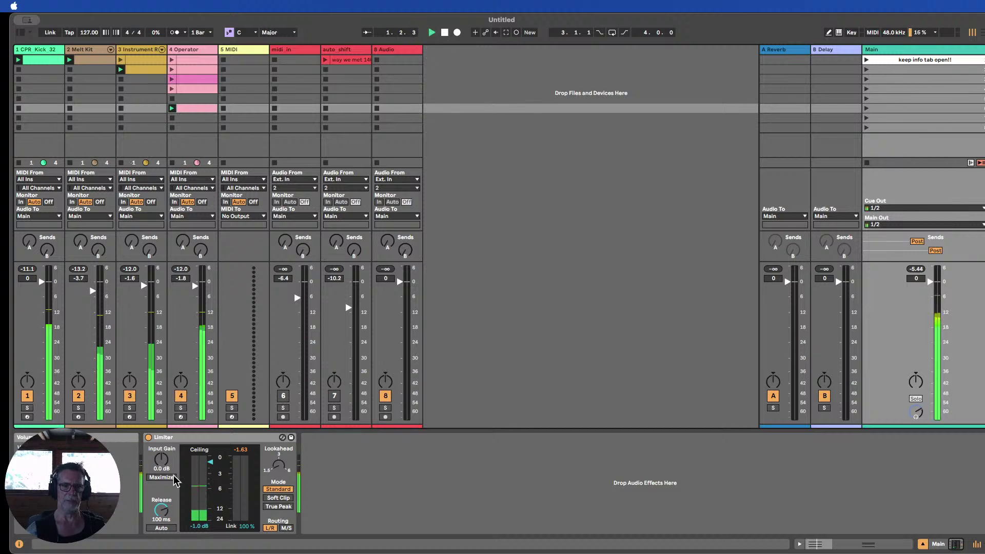
drag(164, 468, 164, 449)
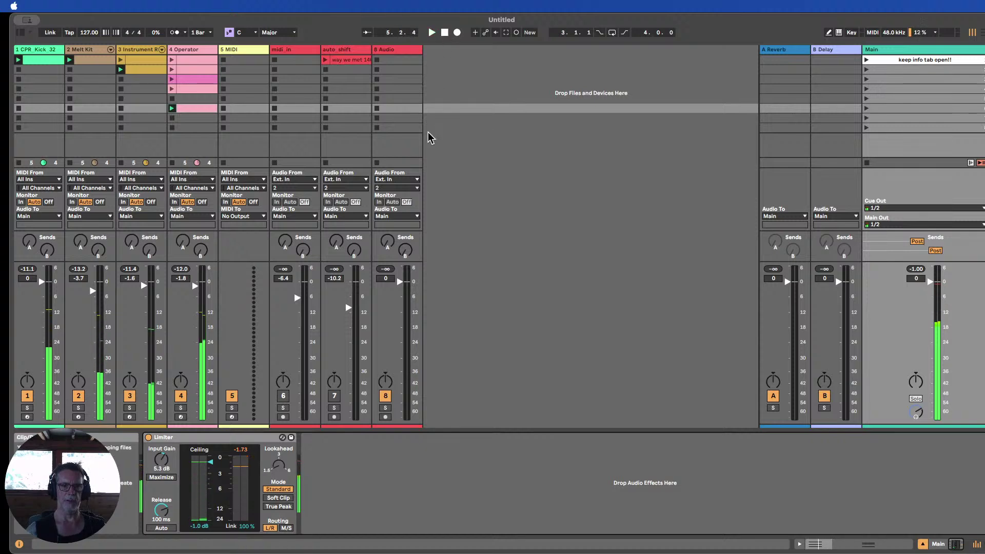
click(280, 466)
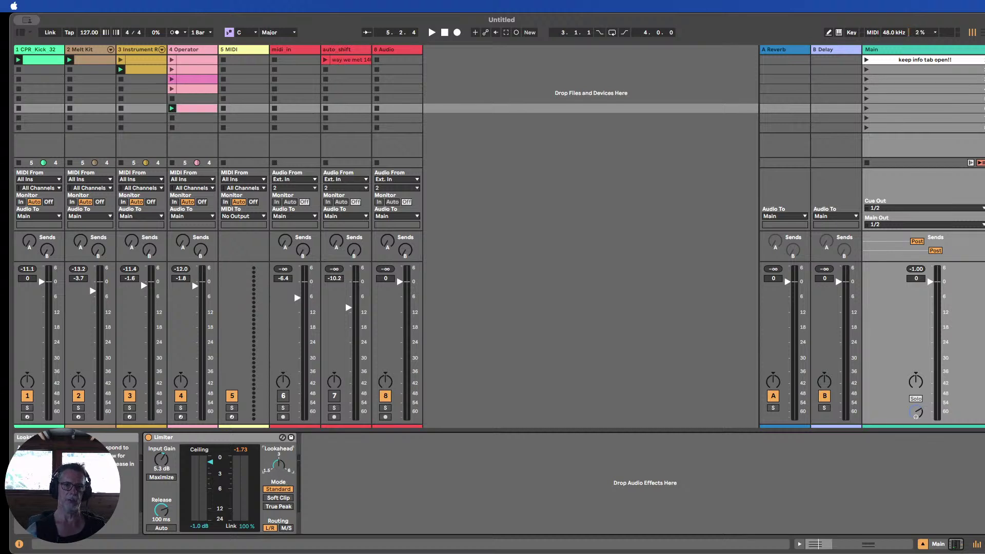
Try the Limiter's True Peak mode and settle on Soft Clip
click(284, 498)
click(285, 506)
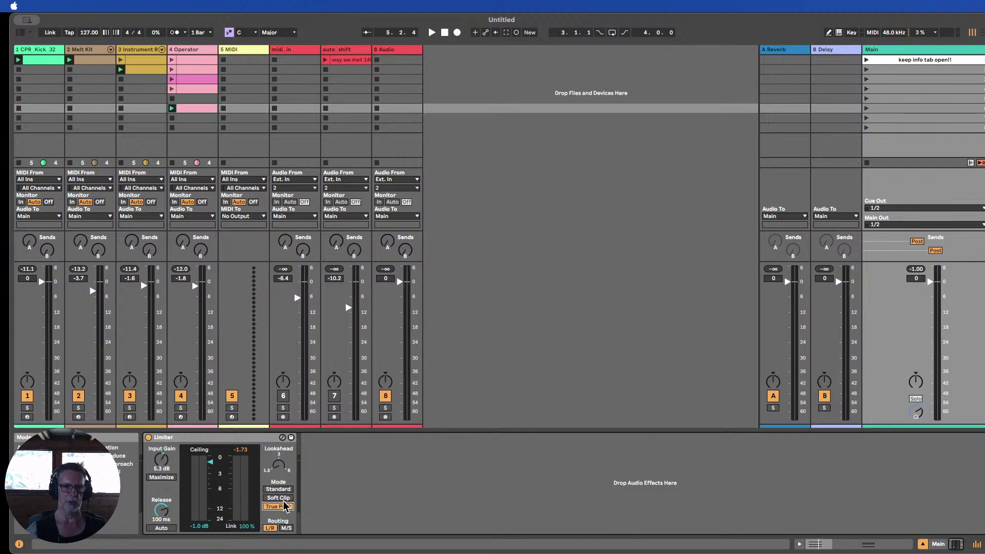
click(284, 498)
click(284, 506)
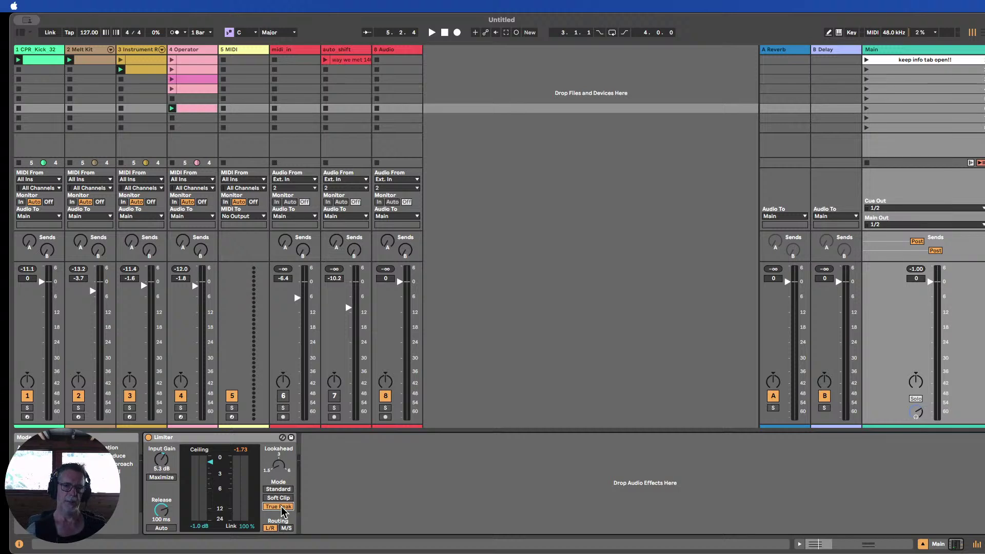
click(282, 498)
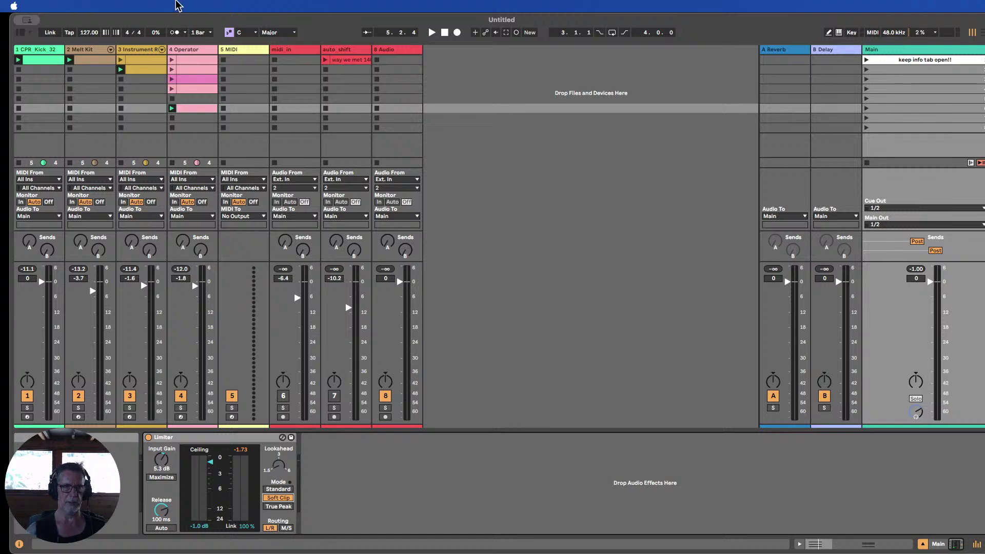
Start playback, set the Limiter's routing to M/S and compare the mix with the Limiter bypassed
click(432, 33)
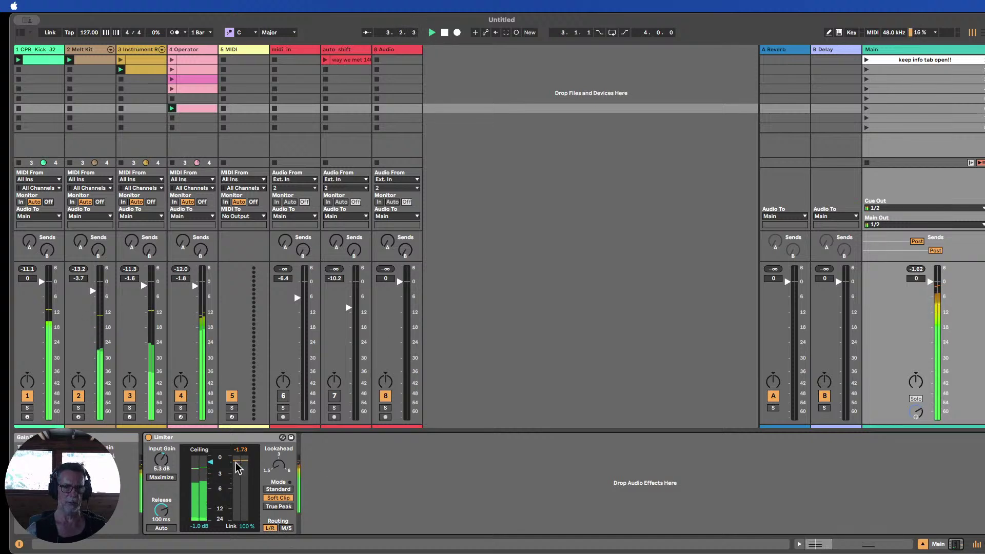
click(286, 528)
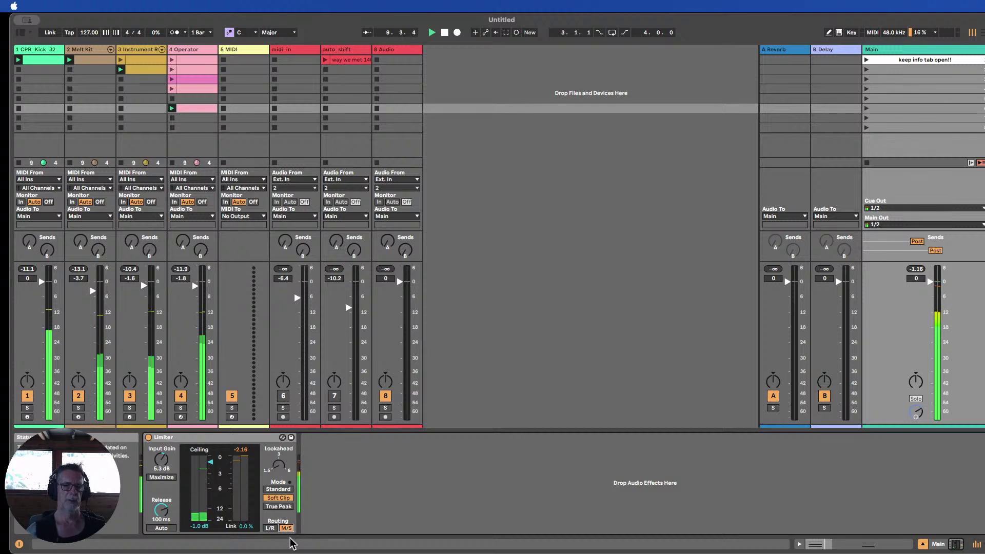
click(148, 437)
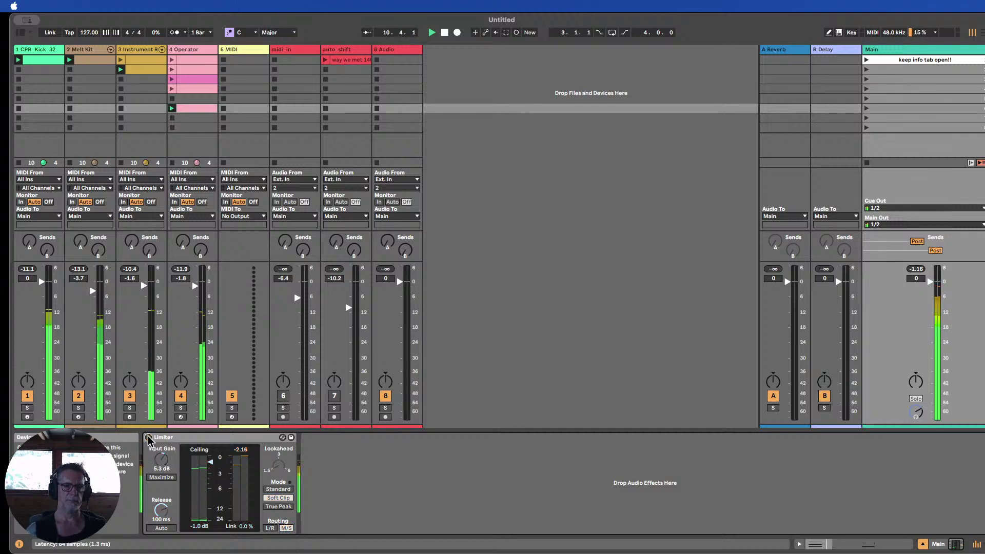
click(148, 437)
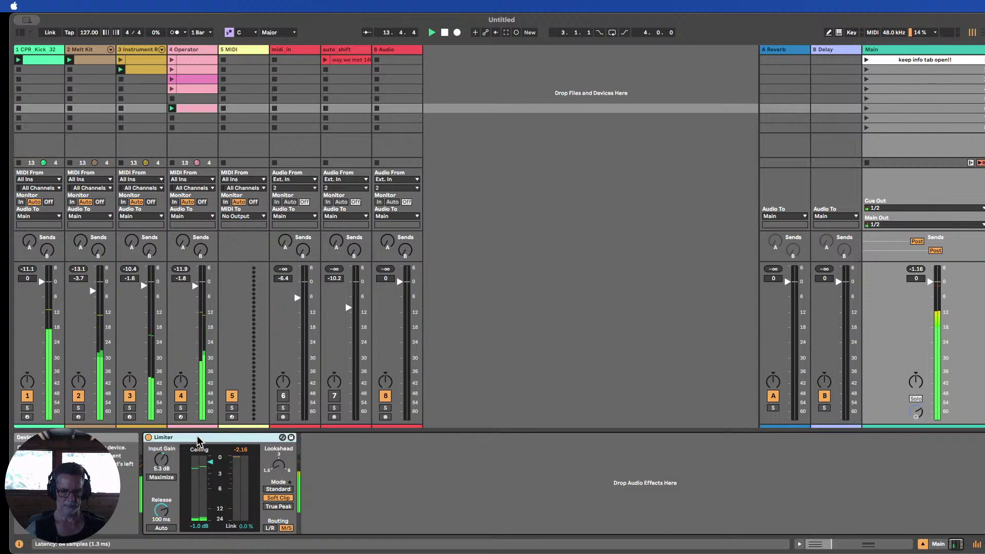
Duplicate the Limiter, switch the copy off and set its routing to L/R
key(super+d)
key(super+0)
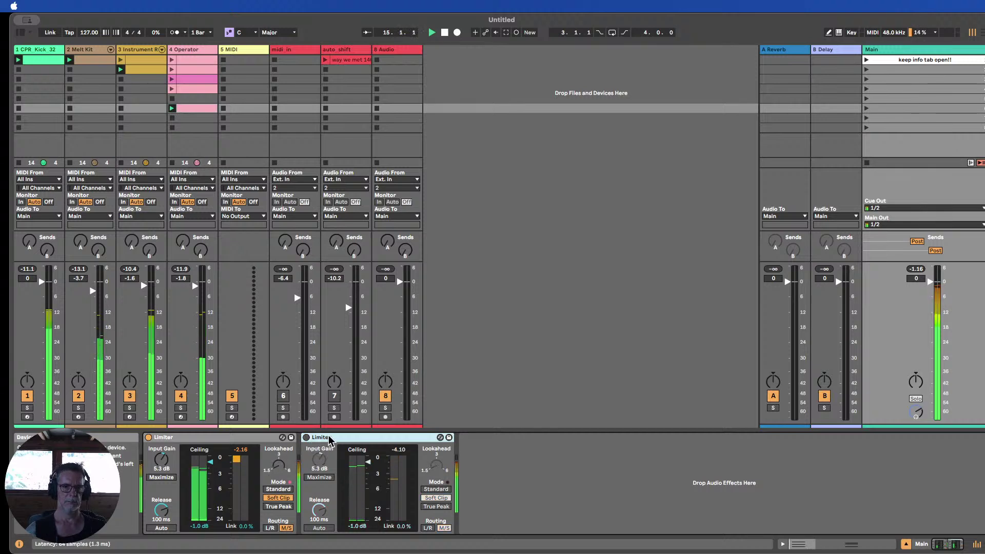
click(427, 527)
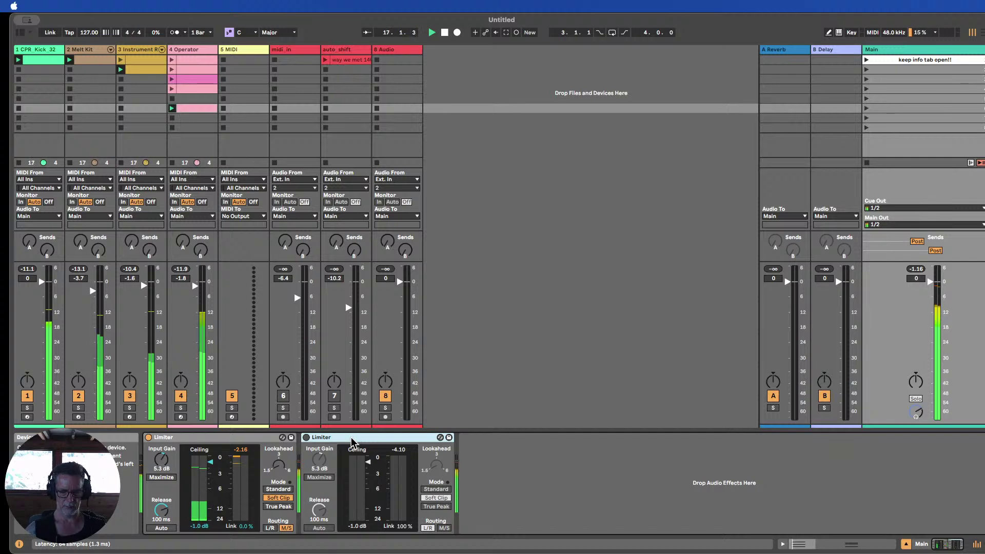
Map computer keys 1 and 2 to the on/off switches of the first and second Limiter, and leave key mapping
key(super+k)
click(306, 437)
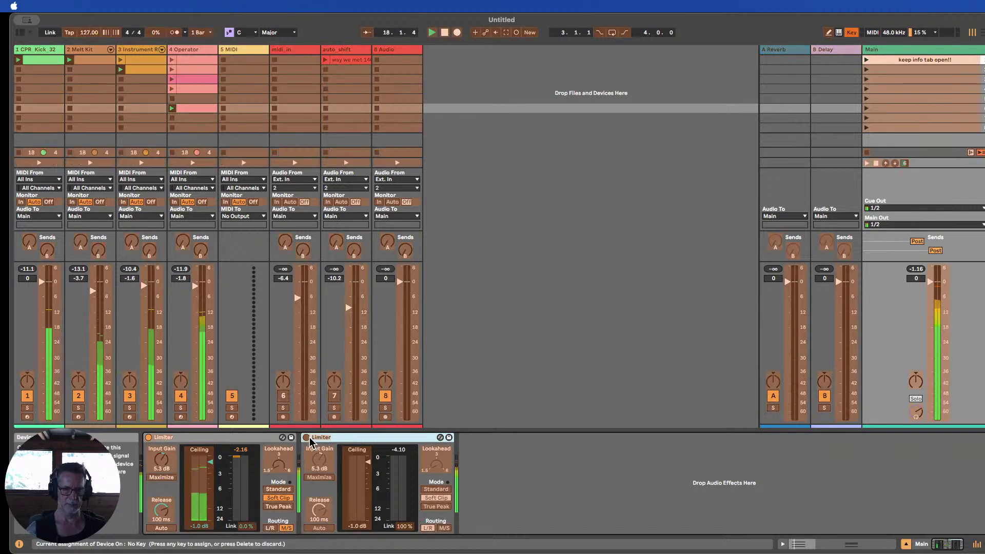
key(2)
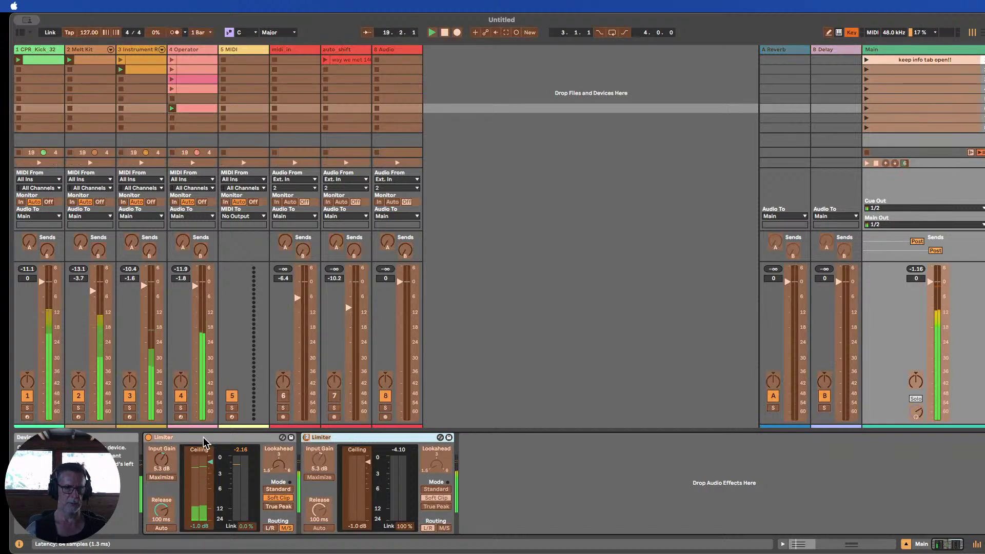
click(149, 437)
key(1)
click(237, 438)
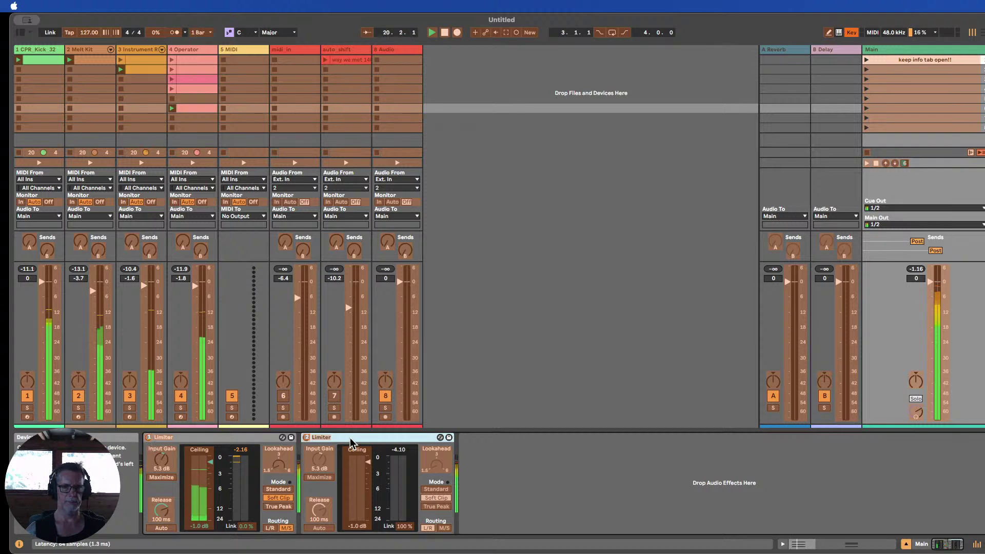
click(518, 447)
key(super+k)
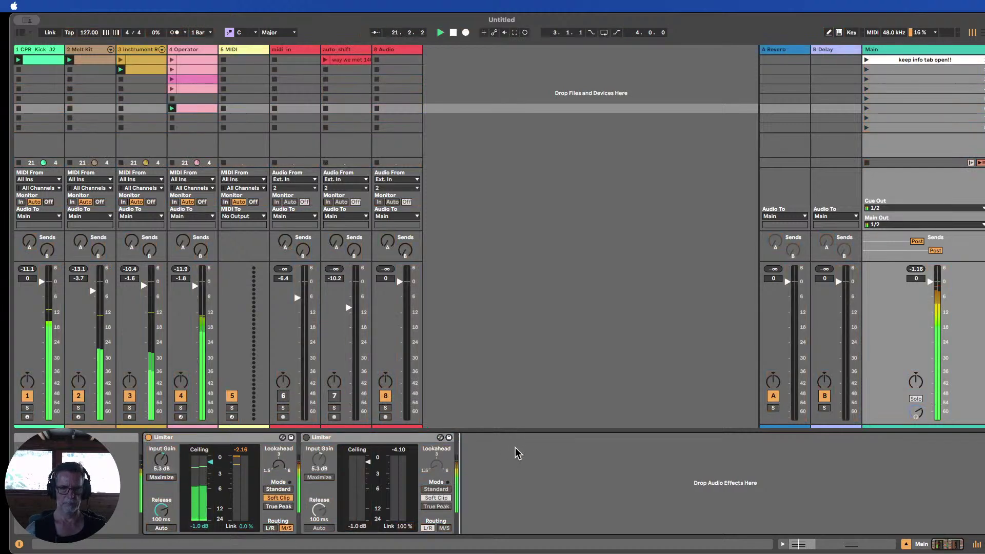
Compare the M/S and L/R Limiters during playback by alternately bypassing them with their mapped switches
key(1)
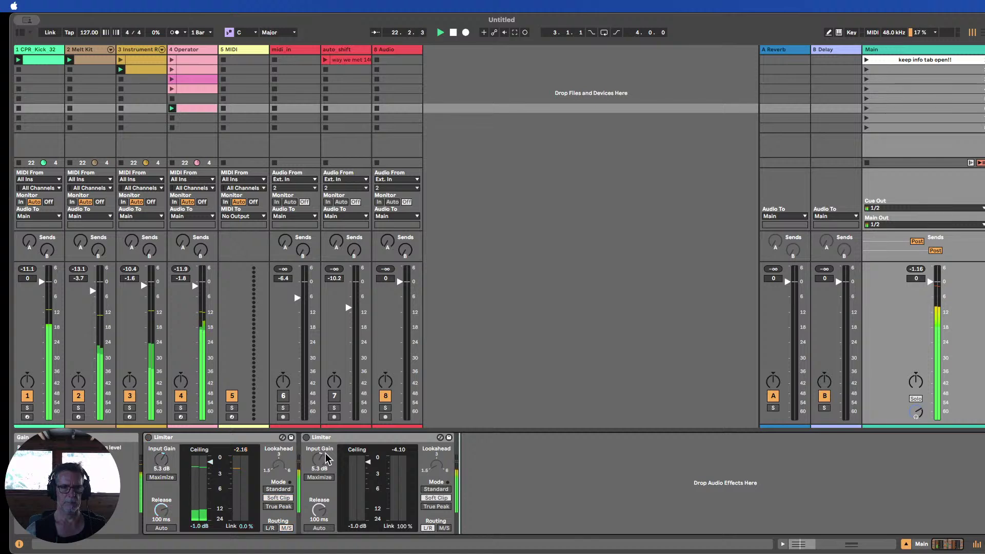
key(2)
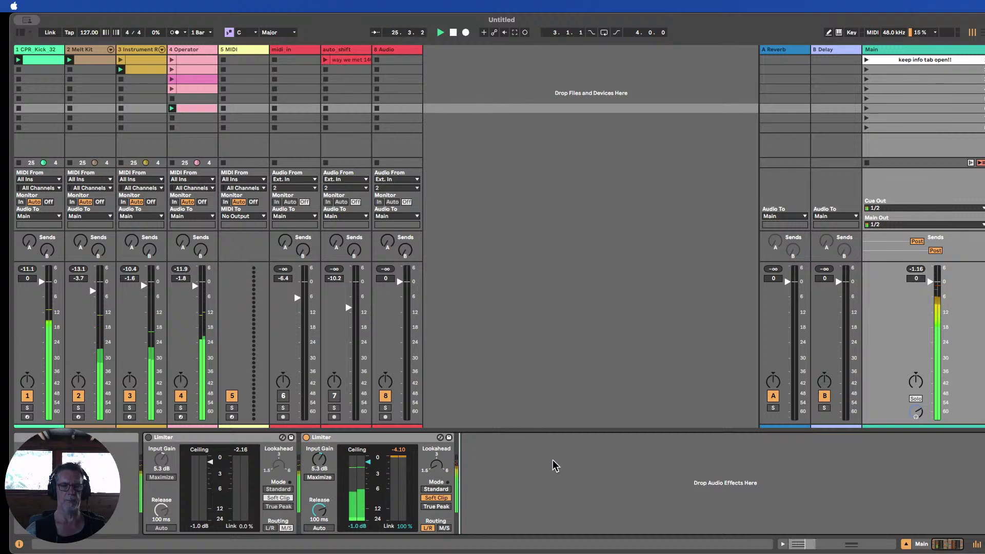
key(2)
key(1)
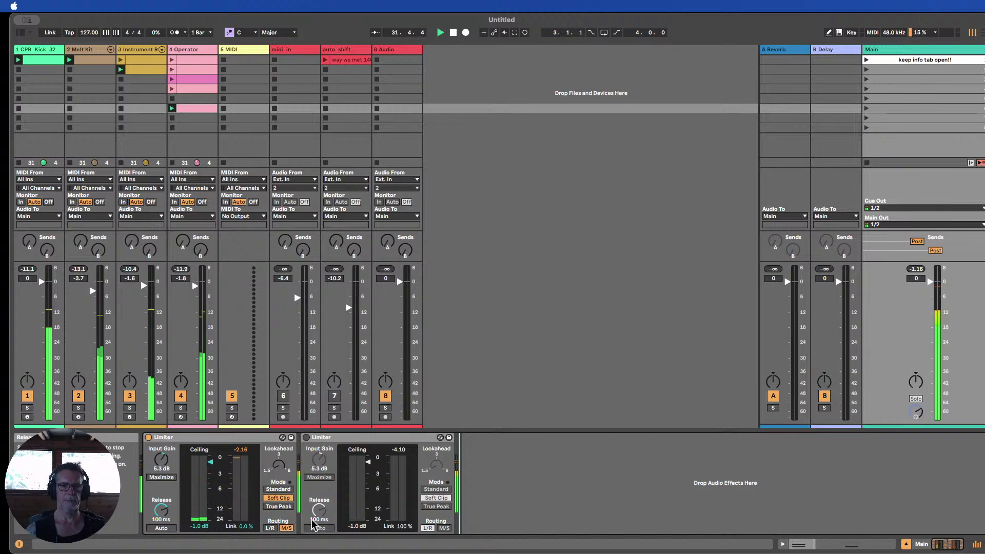
Set both Limiters to Standard mode and alternate between them during playback, leaving only the second one on
click(278, 488)
click(430, 490)
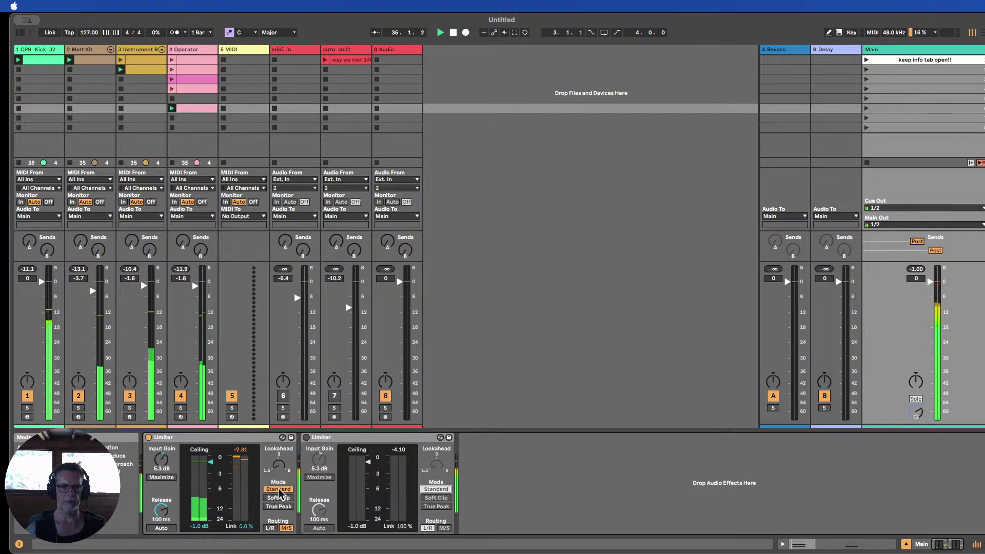
key(0)
key(0)
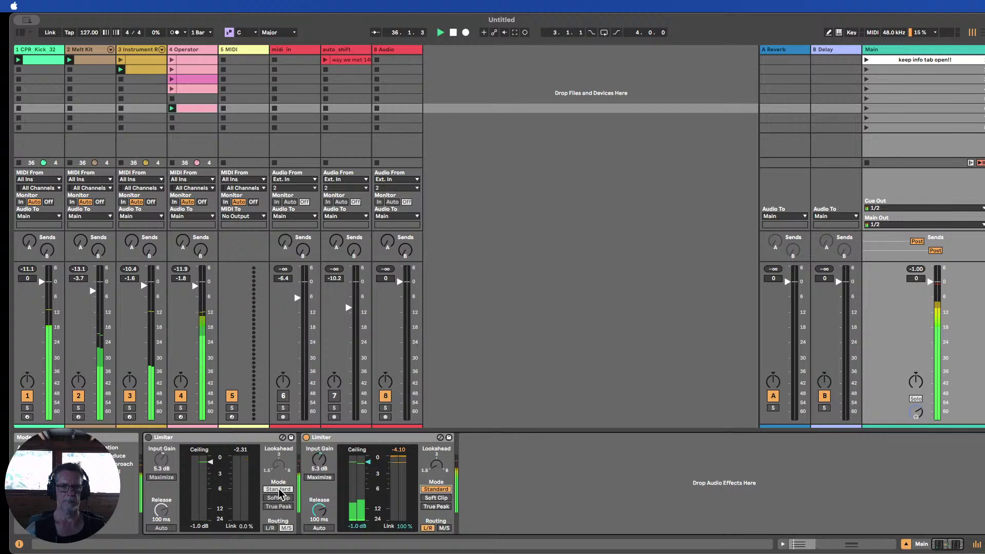
key(0)
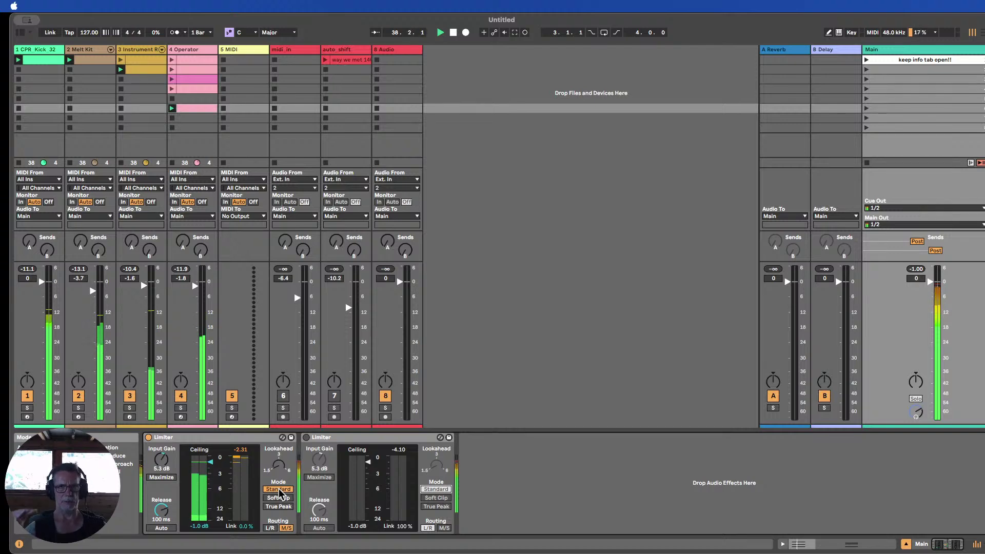
key(0)
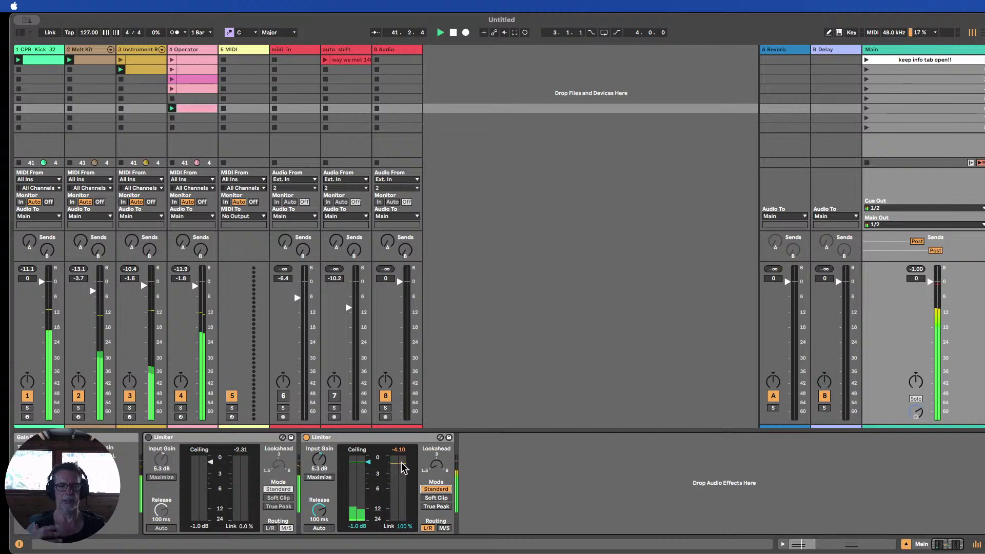
key(0)
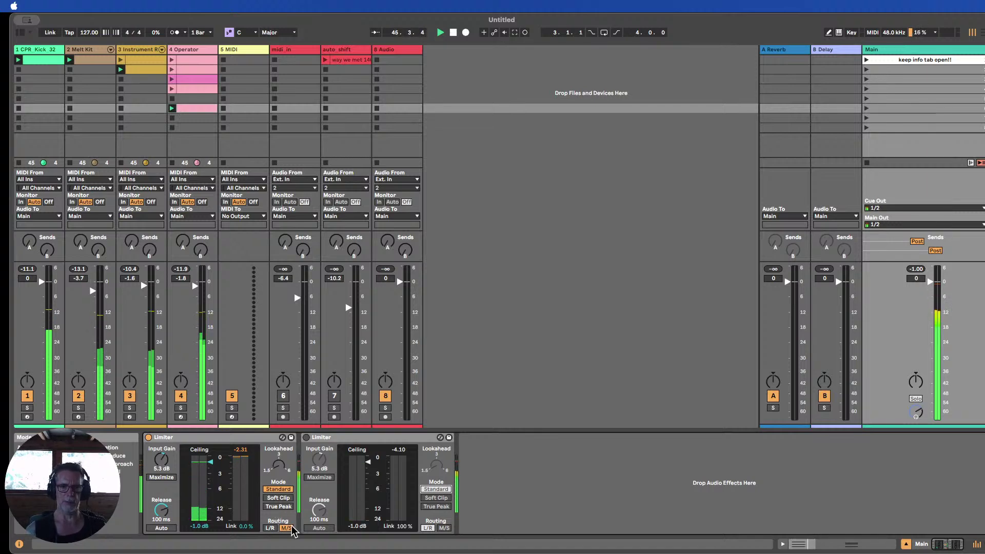
key(0)
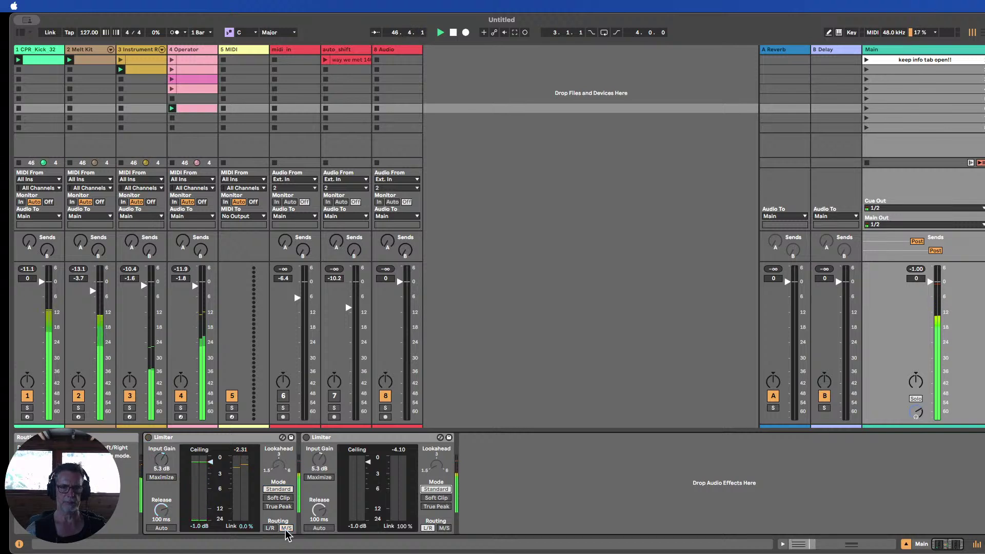
click(307, 437)
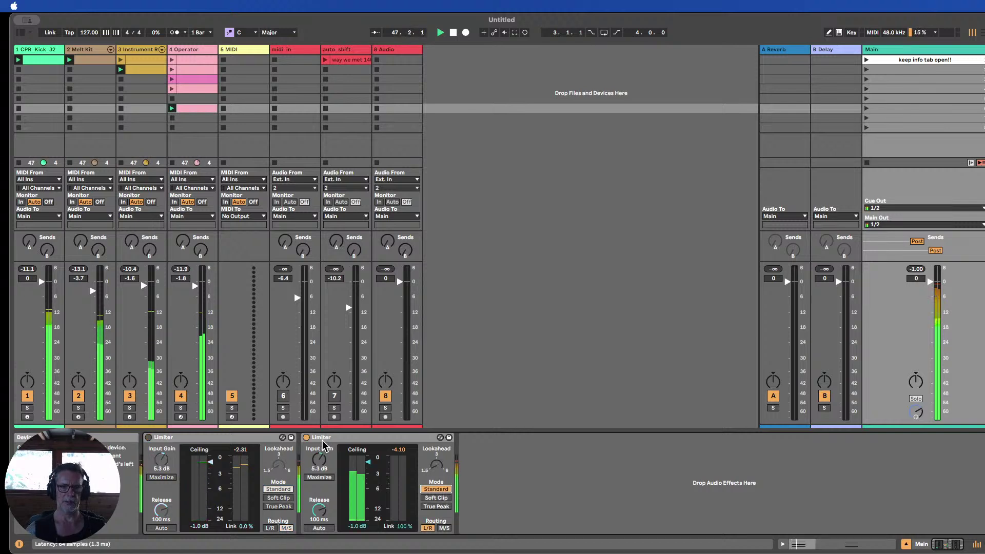
Compare Soft Clip and Standard modes on the second Limiter, resetting its gain reduction readout between switches
click(439, 496)
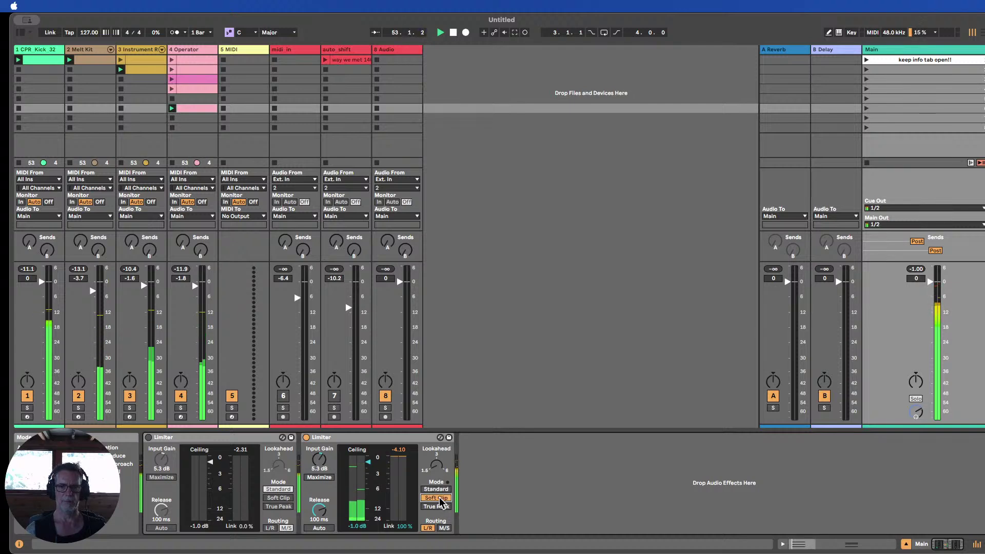
drag(405, 467, 403, 457)
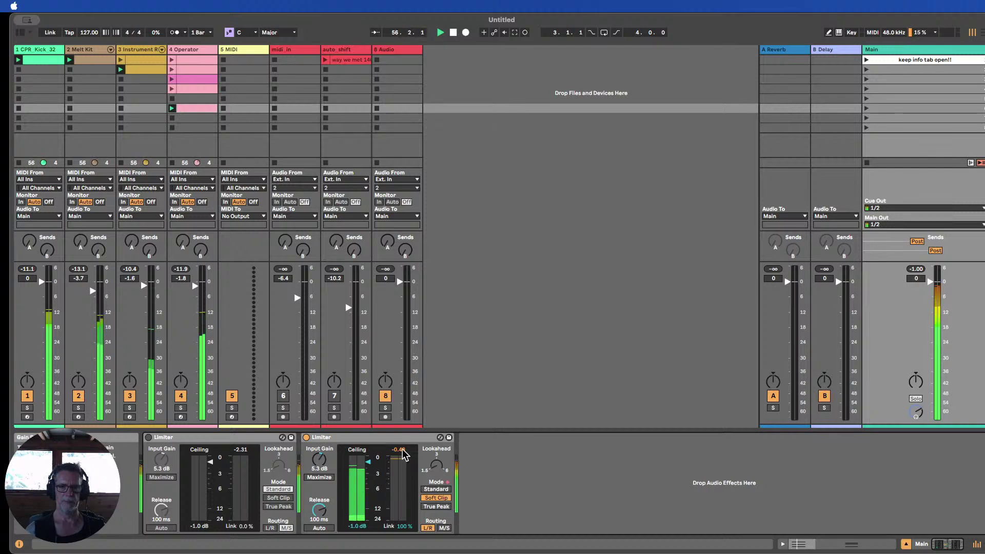
click(436, 488)
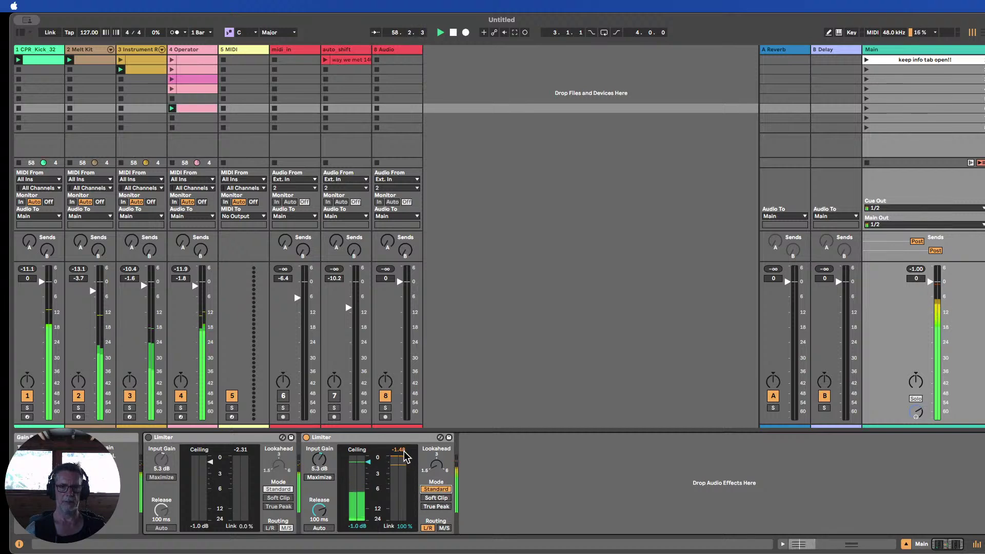
click(439, 497)
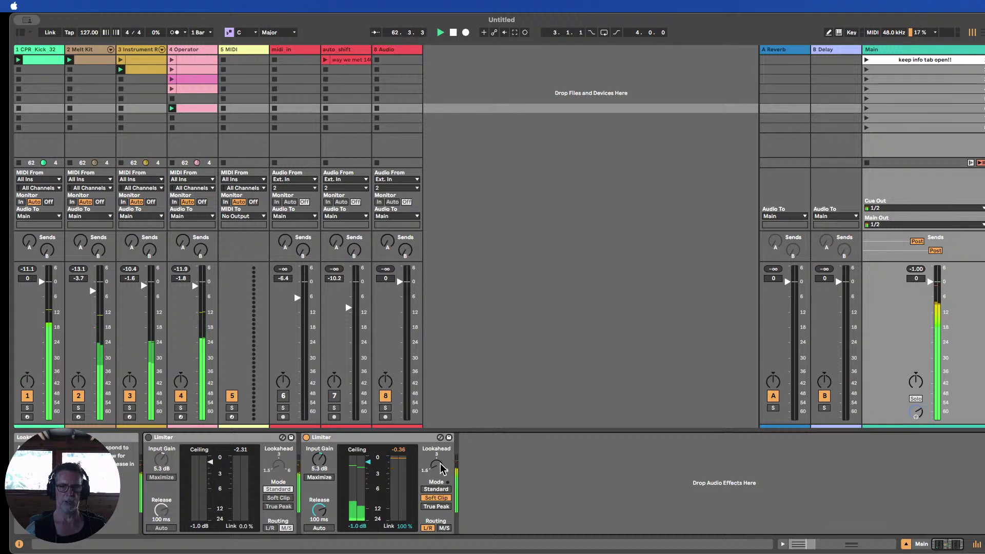
mouse_move(319, 460)
mouse_down()
mouse_move(319, 448)
mouse_move(320, 473)
mouse_up()
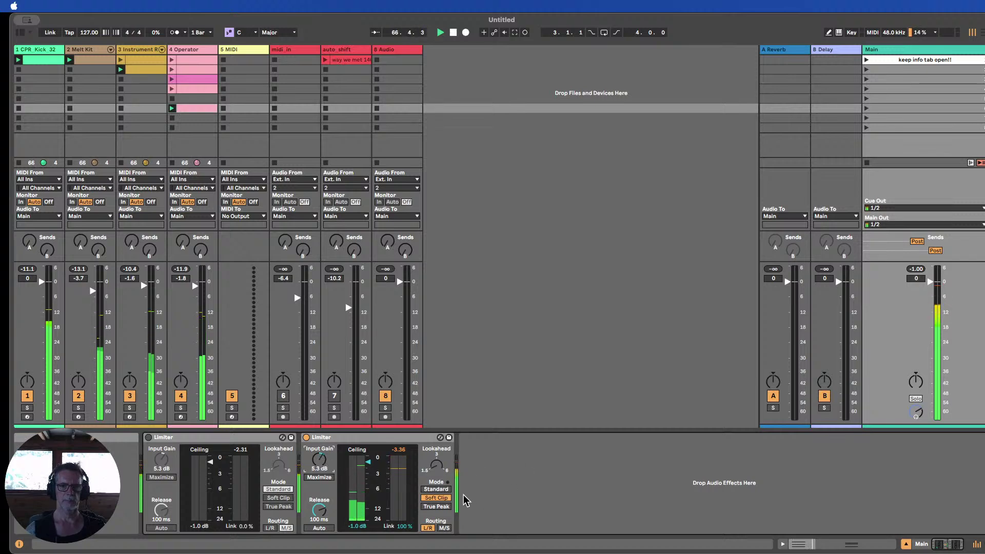
click(436, 488)
drag(399, 456, 399, 450)
click(436, 498)
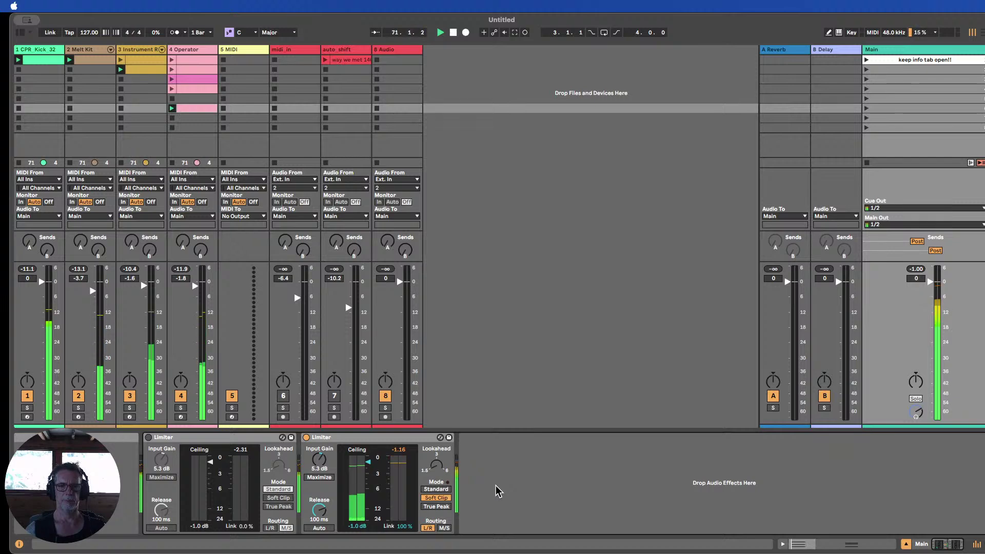
Audition True Peak against Soft Clip and Standard on the second Limiter, ending on True Peak
click(442, 507)
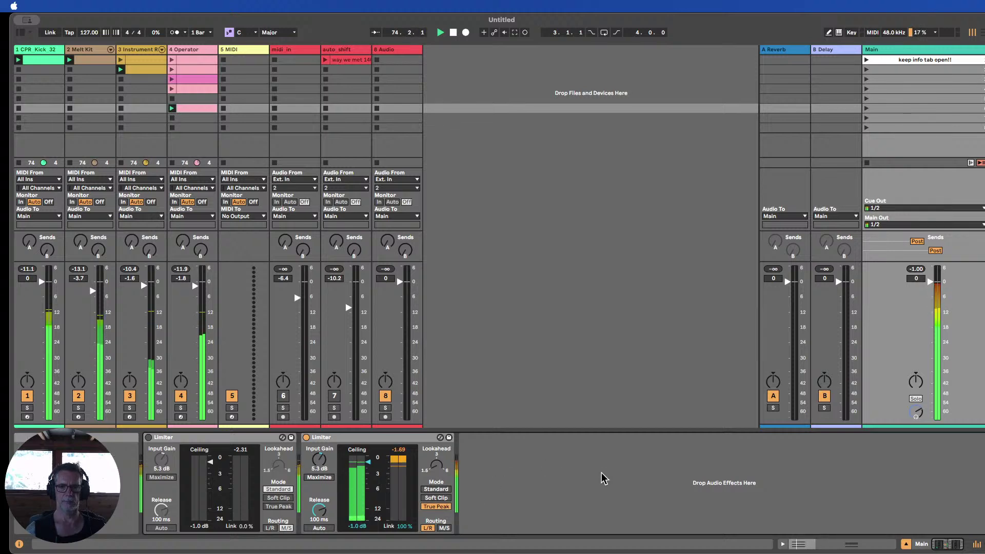
click(441, 498)
click(439, 490)
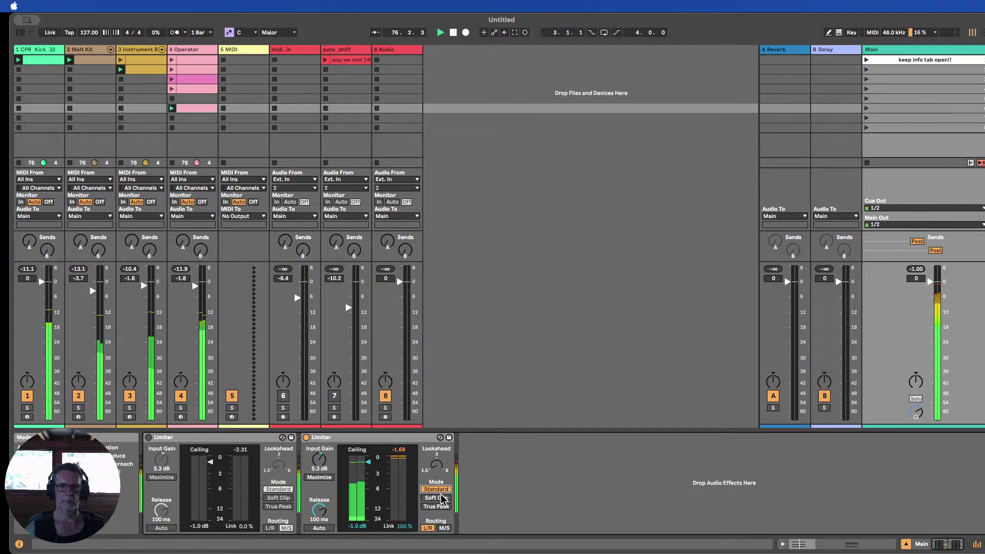
click(441, 497)
click(448, 507)
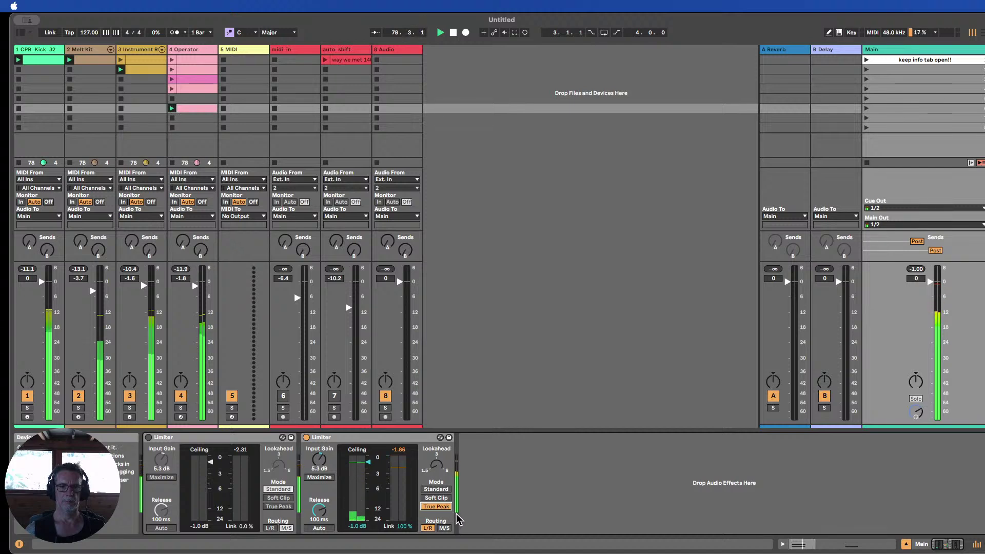
Stop playback and set the second Limiter's ceiling to -0.3 dB
click(453, 32)
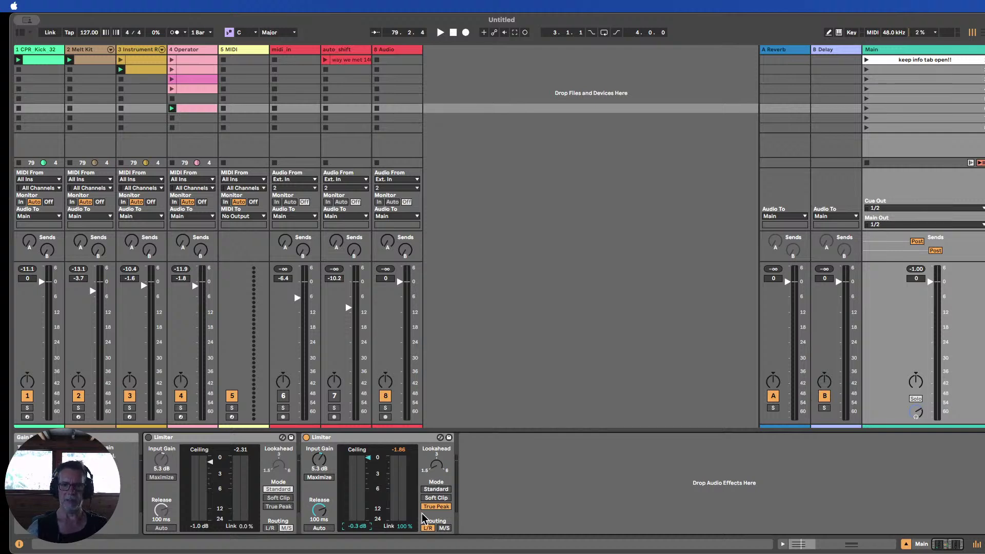
click(622, 509)
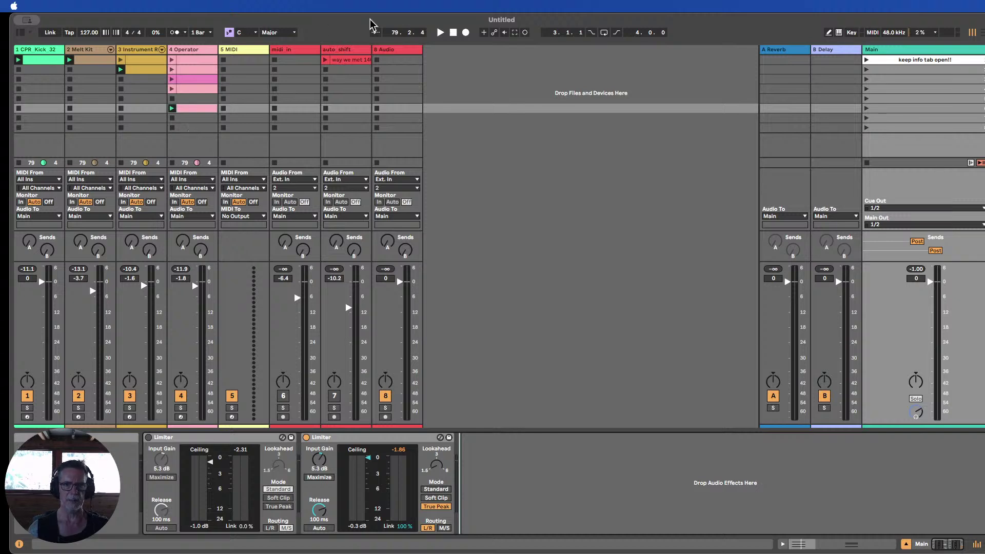
Restart playback, try lower ceilings on the second Limiter, then reset its input gain to 0.0 dB and its ceiling to -0.3 dB
click(440, 32)
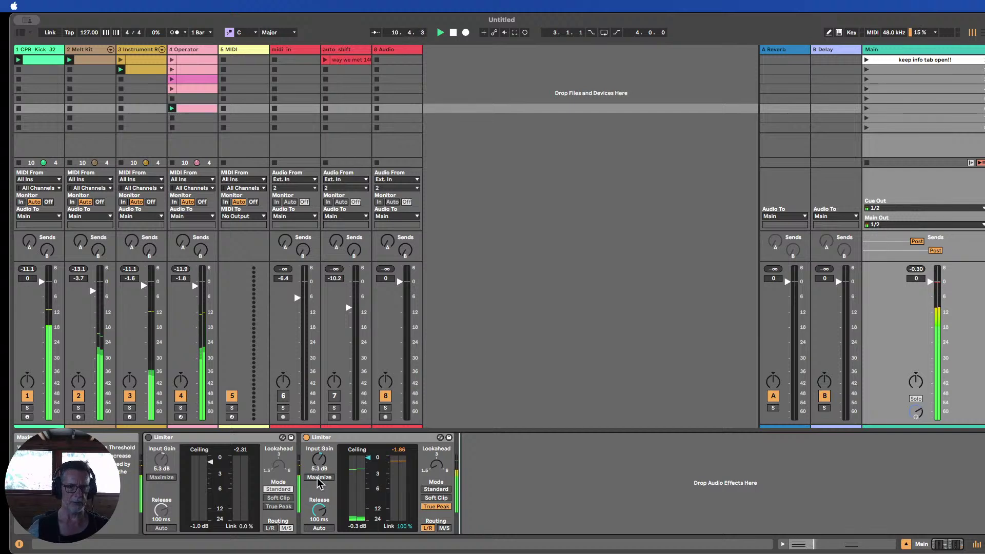
drag(368, 463, 368, 471)
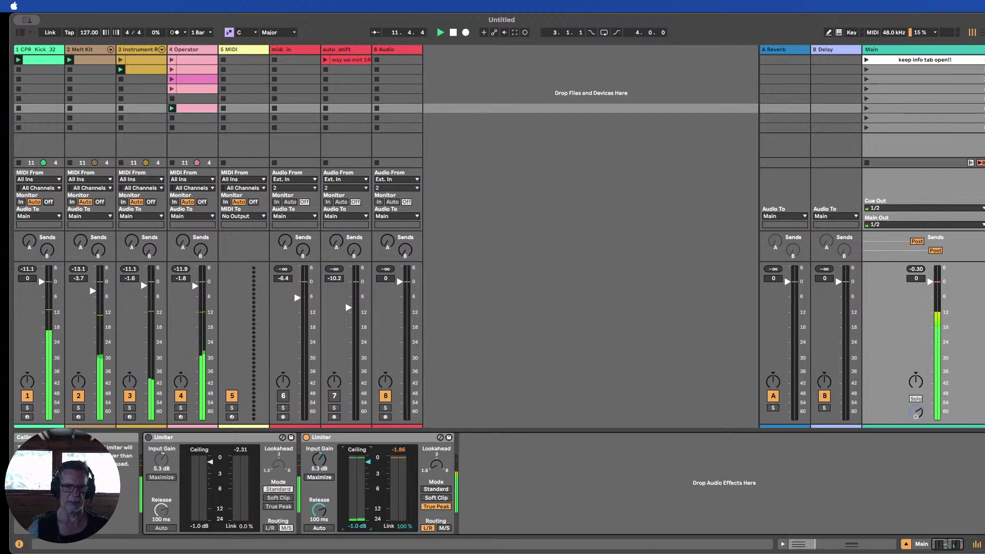
click(319, 460)
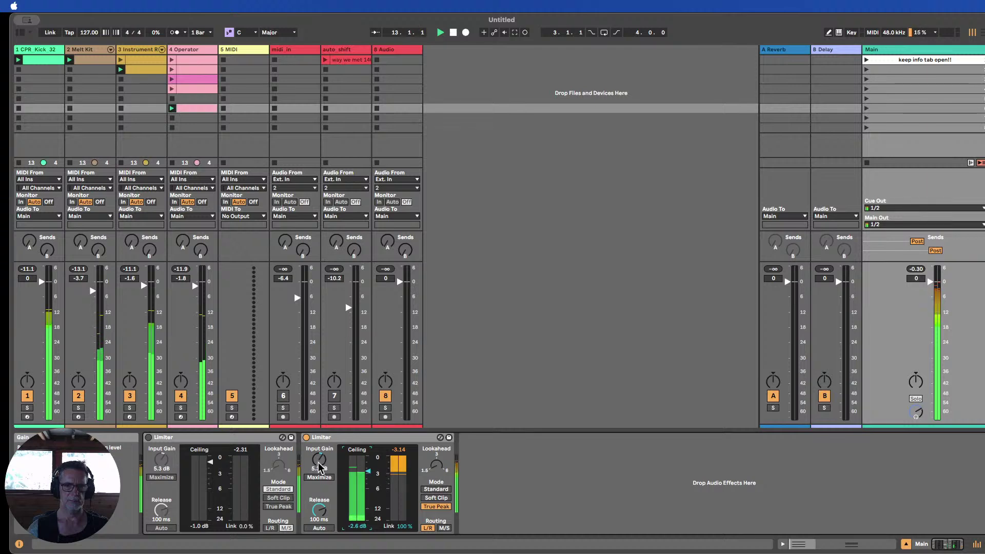
key(Delete)
click(370, 472)
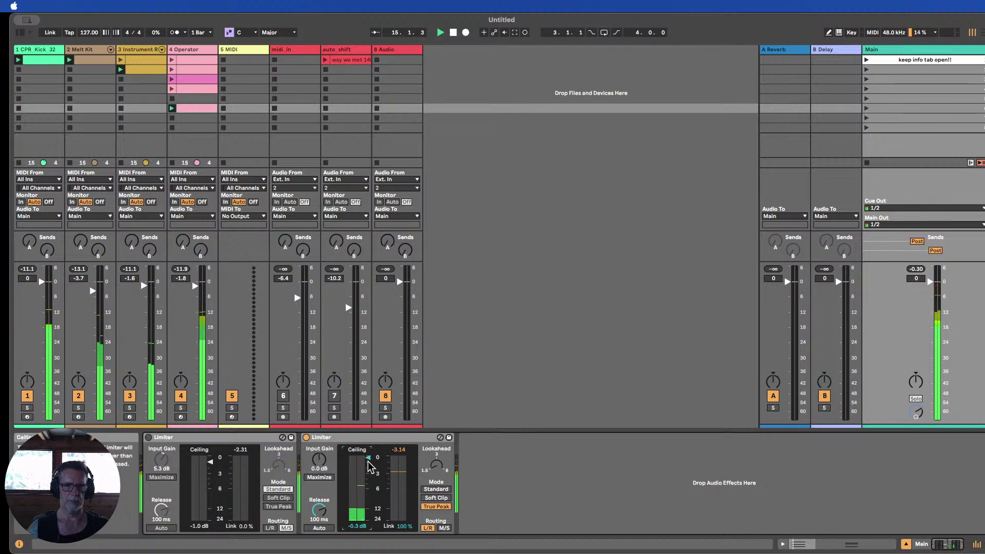
Enable Maximize on the second Limiter, lower its threshold to -6.4 dB and stop playback
click(319, 477)
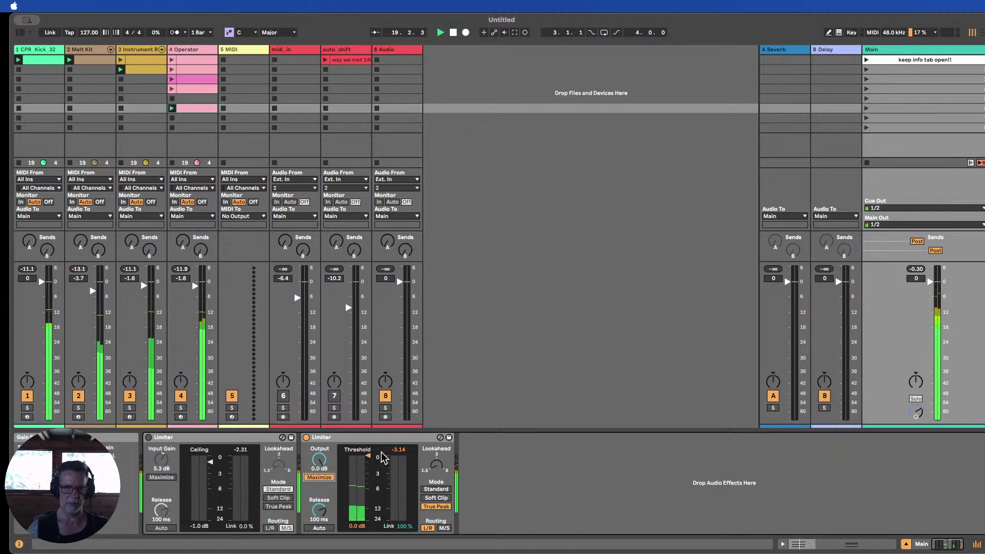
drag(369, 461, 367, 491)
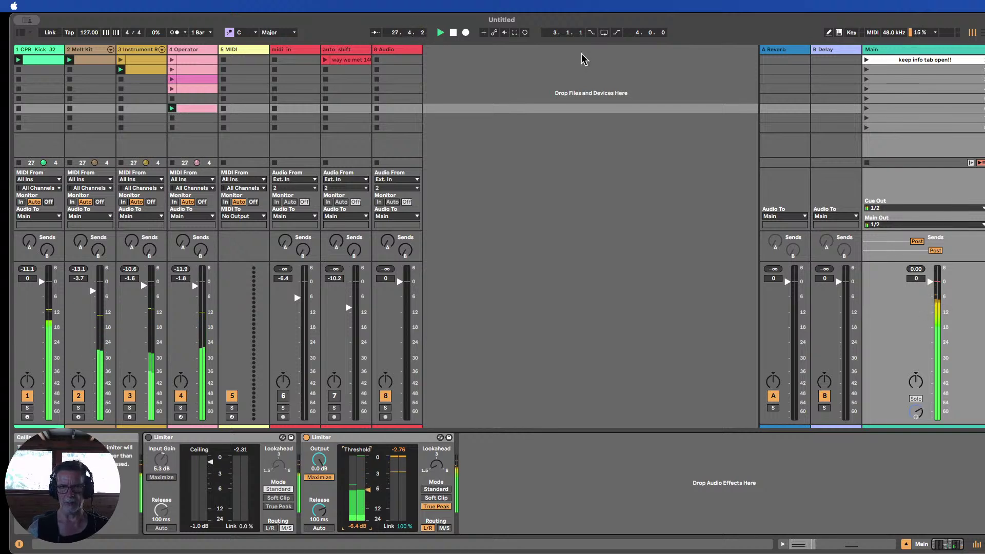
click(453, 33)
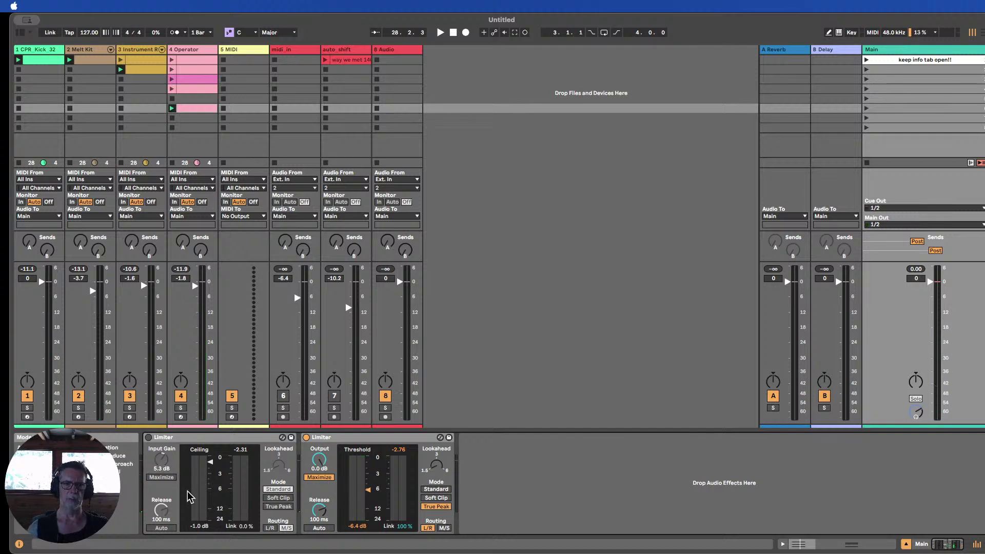
Set the second Limiter to Standard mode with M/S routing
click(436, 490)
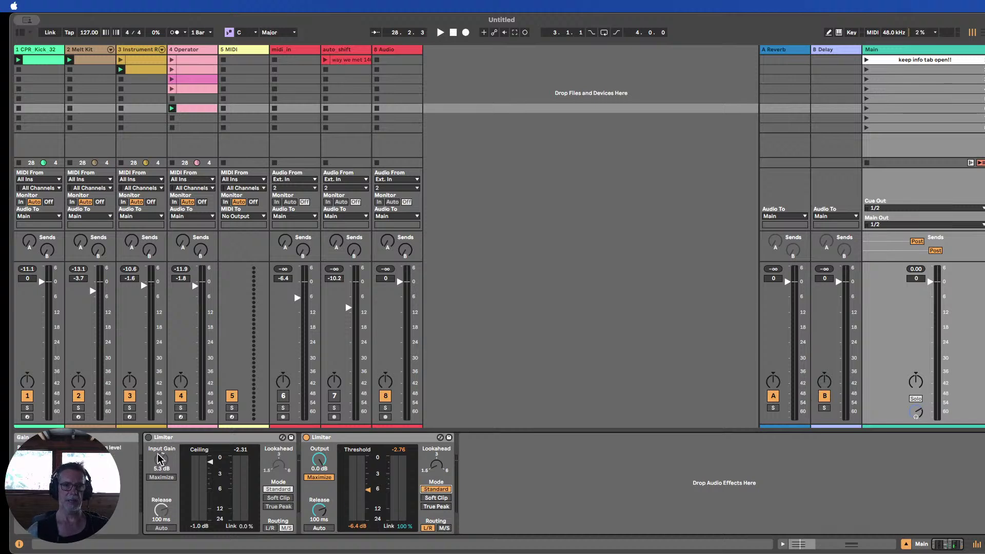
click(201, 440)
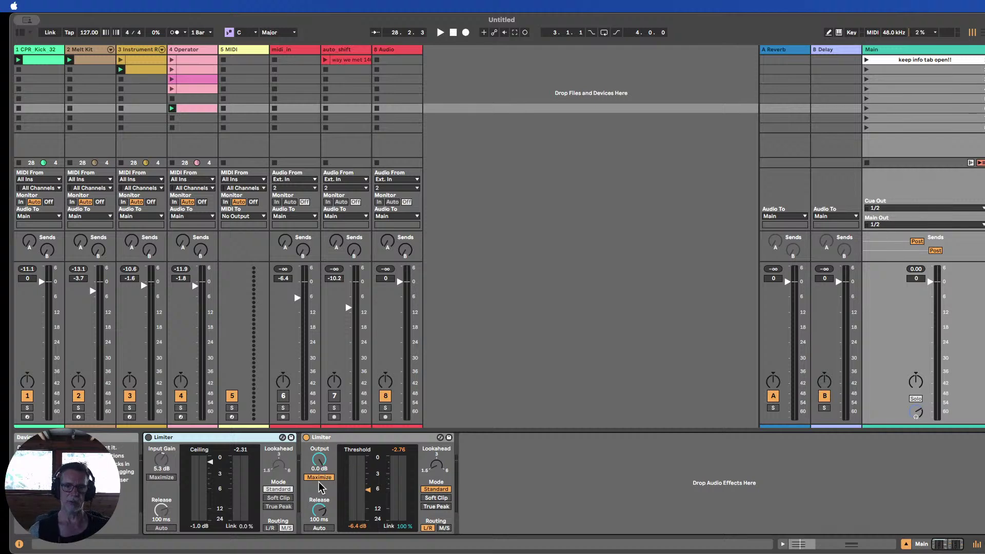
click(444, 528)
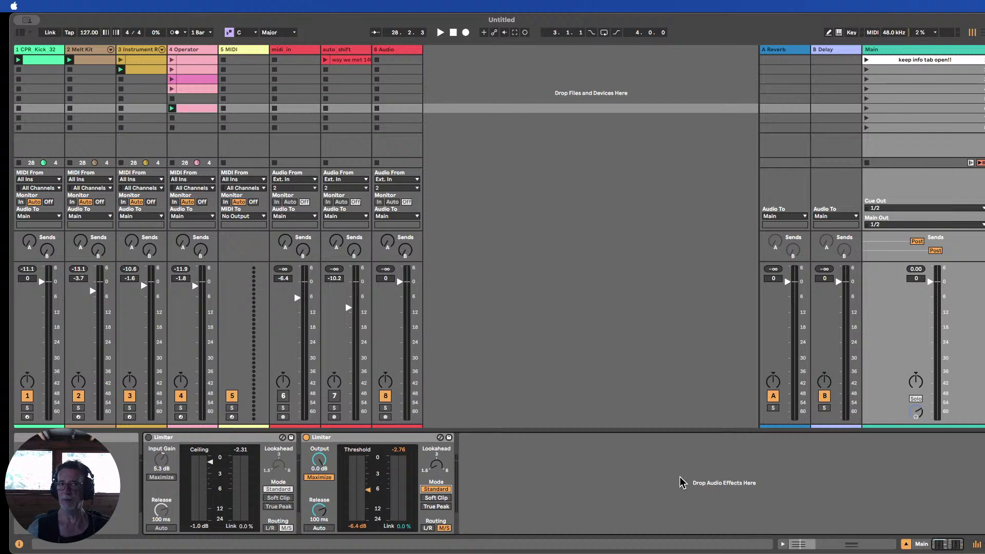
Select the auto_shift track to show its device chain
click(347, 50)
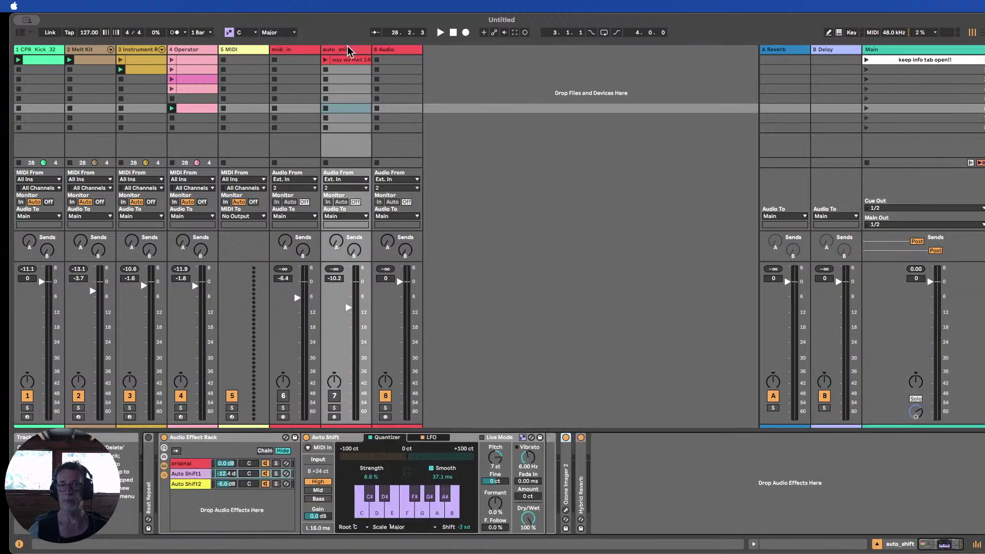